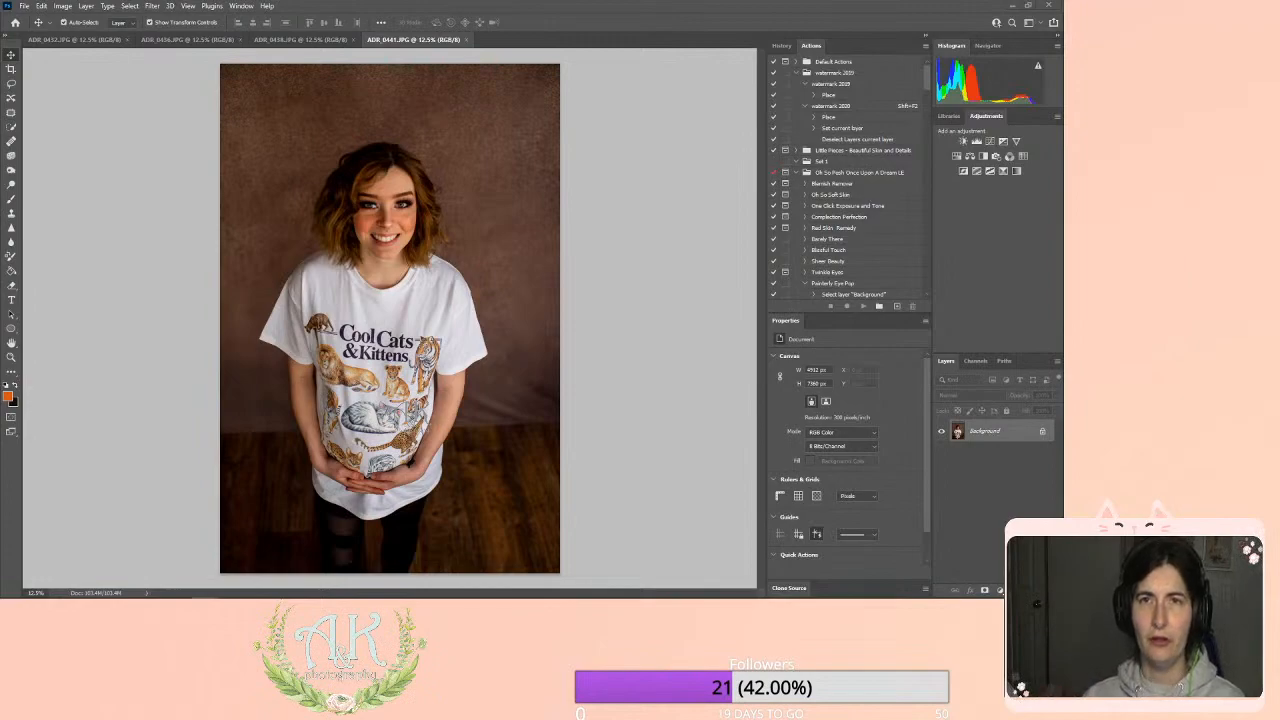
Select the Van Gogh (Clean + Bright) action in the Oh So Posh Once Upon A Dream LE set.
mouse_move(836, 603)
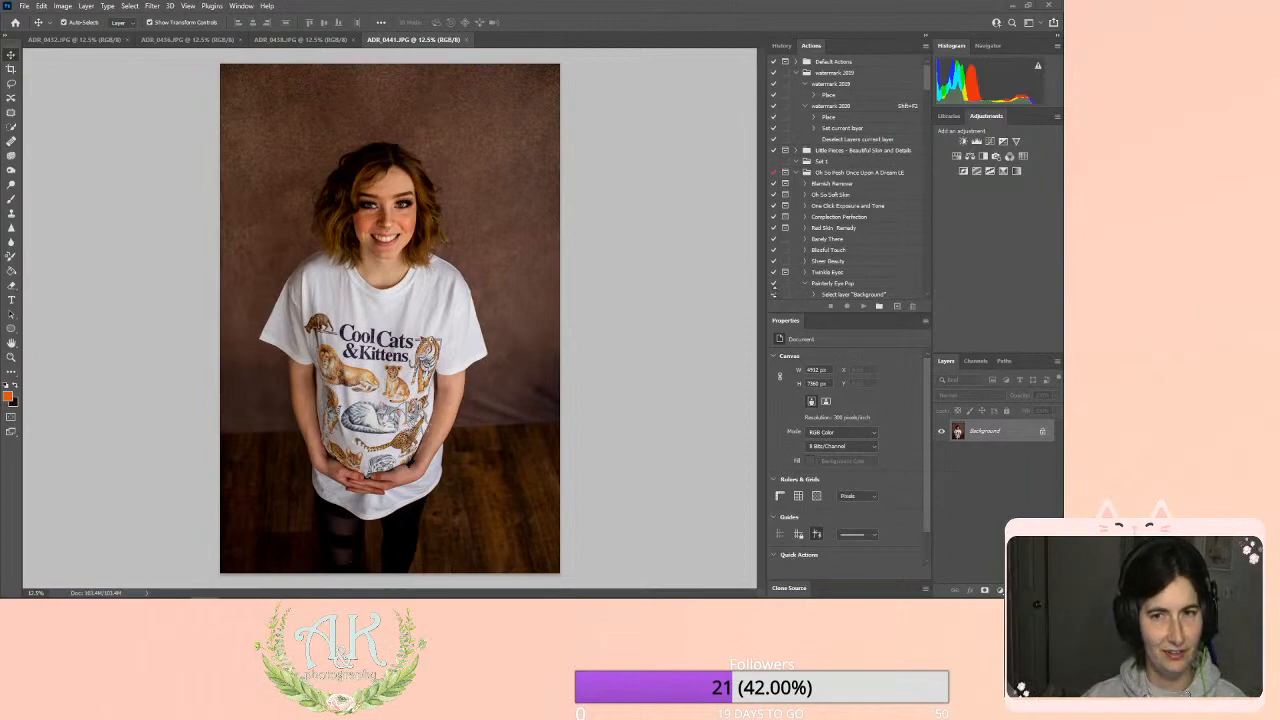
left_click(25, 6)
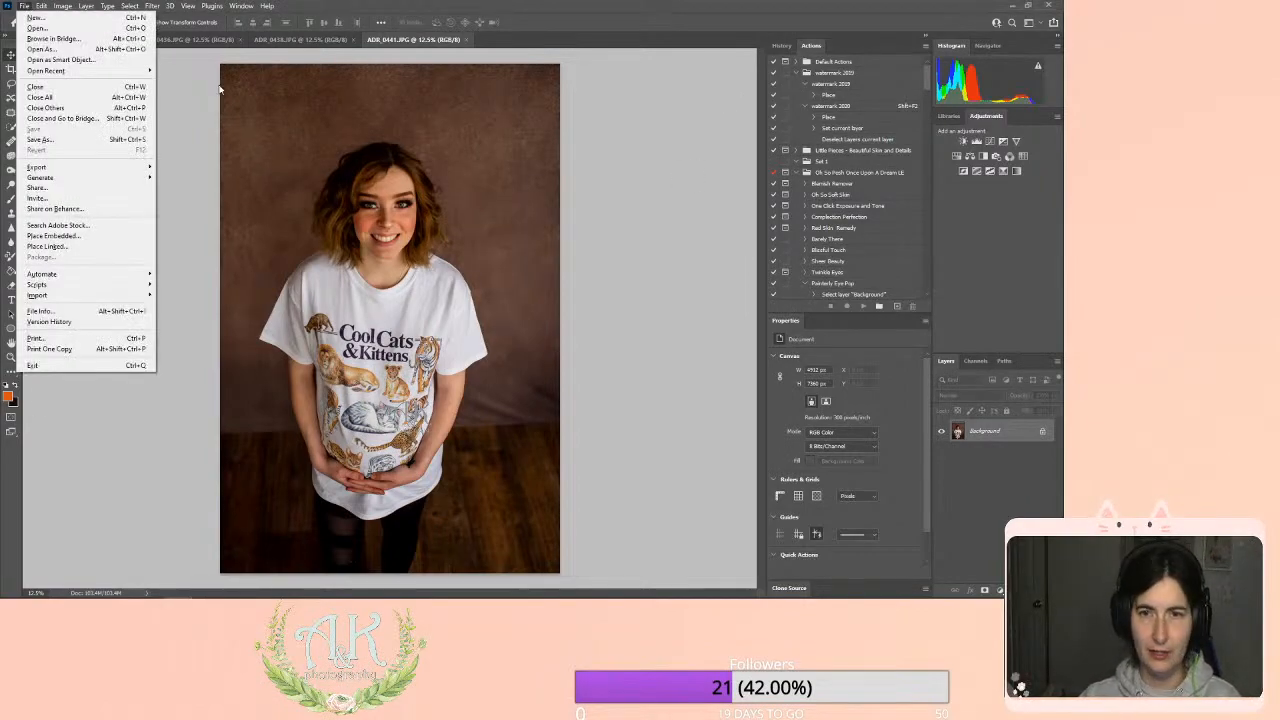
left_click(876, 281)
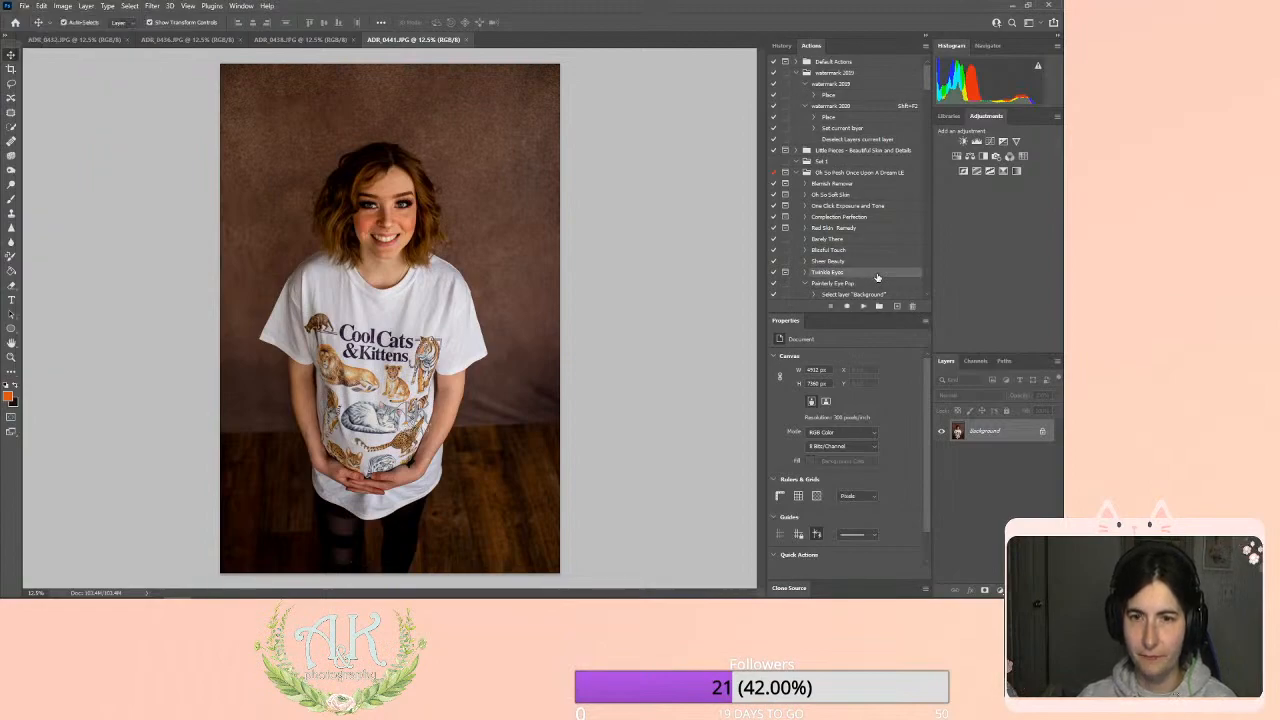
scroll(880, 260, "down", 5)
scroll(881, 255, "down", 3)
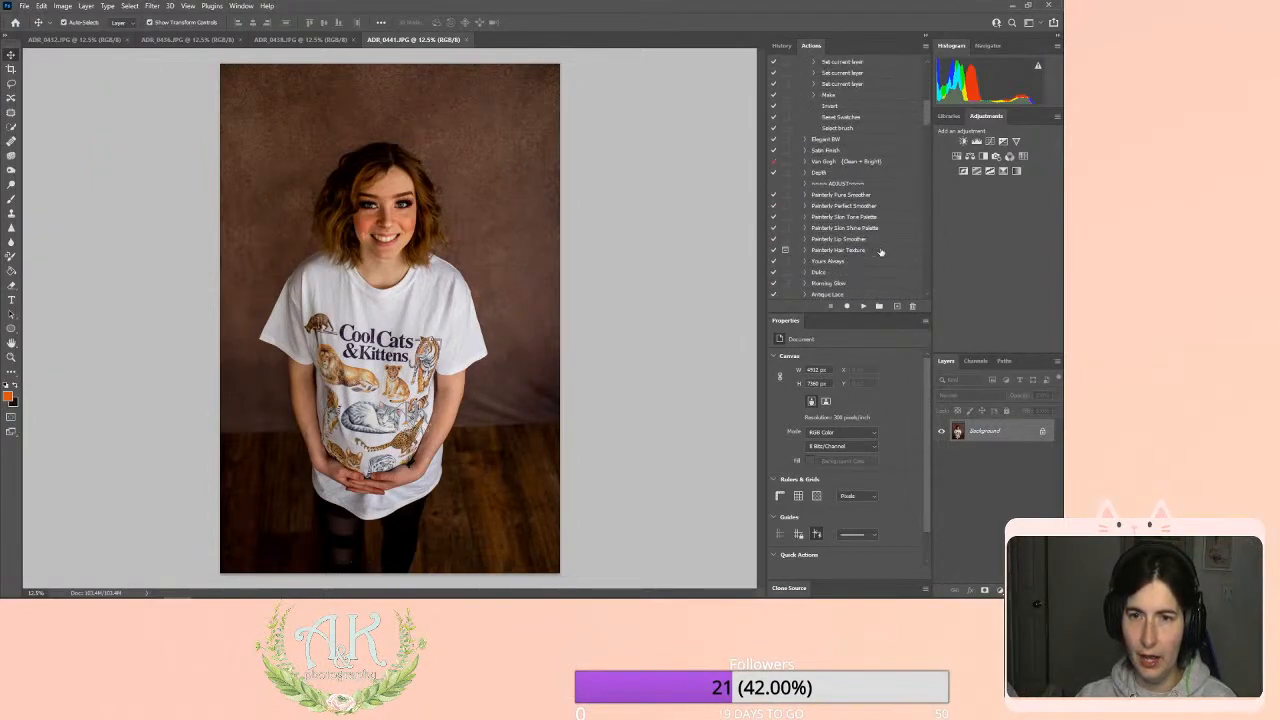
left_click(857, 162)
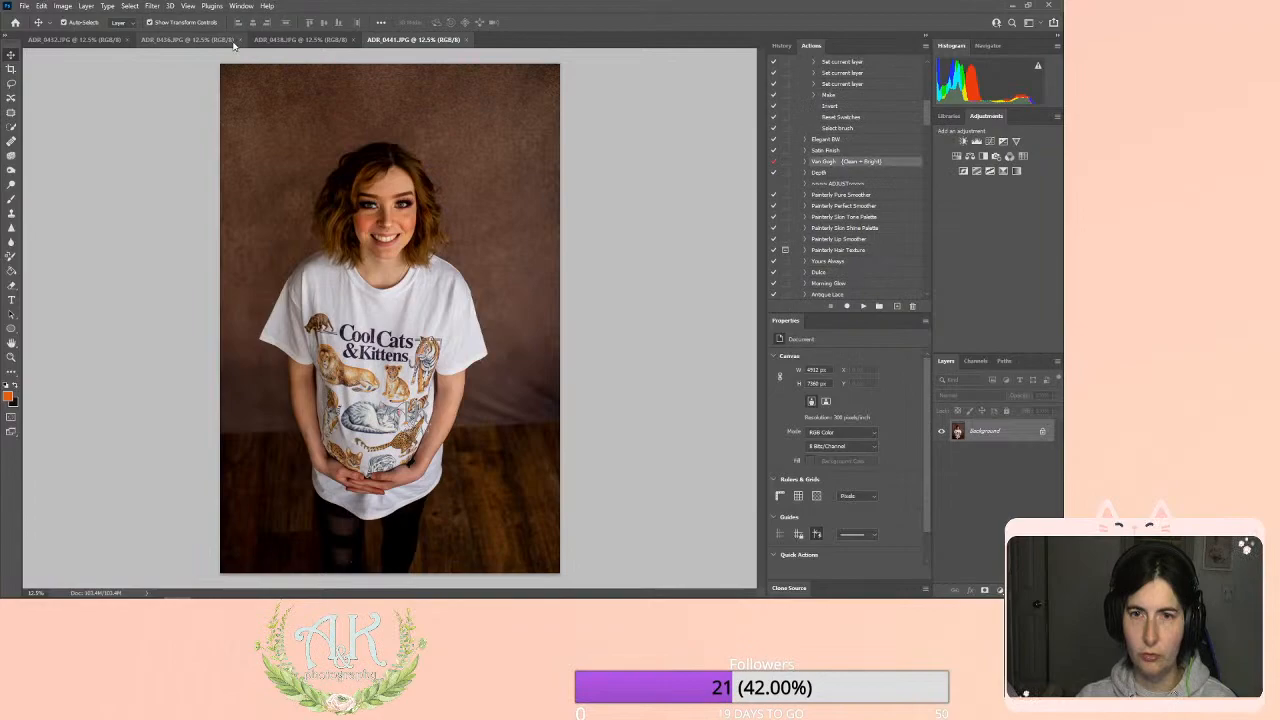
Look over the other open photos, including ADR_0432, and return to ADR_0441.
left_click(24, 6)
left_click(300, 40)
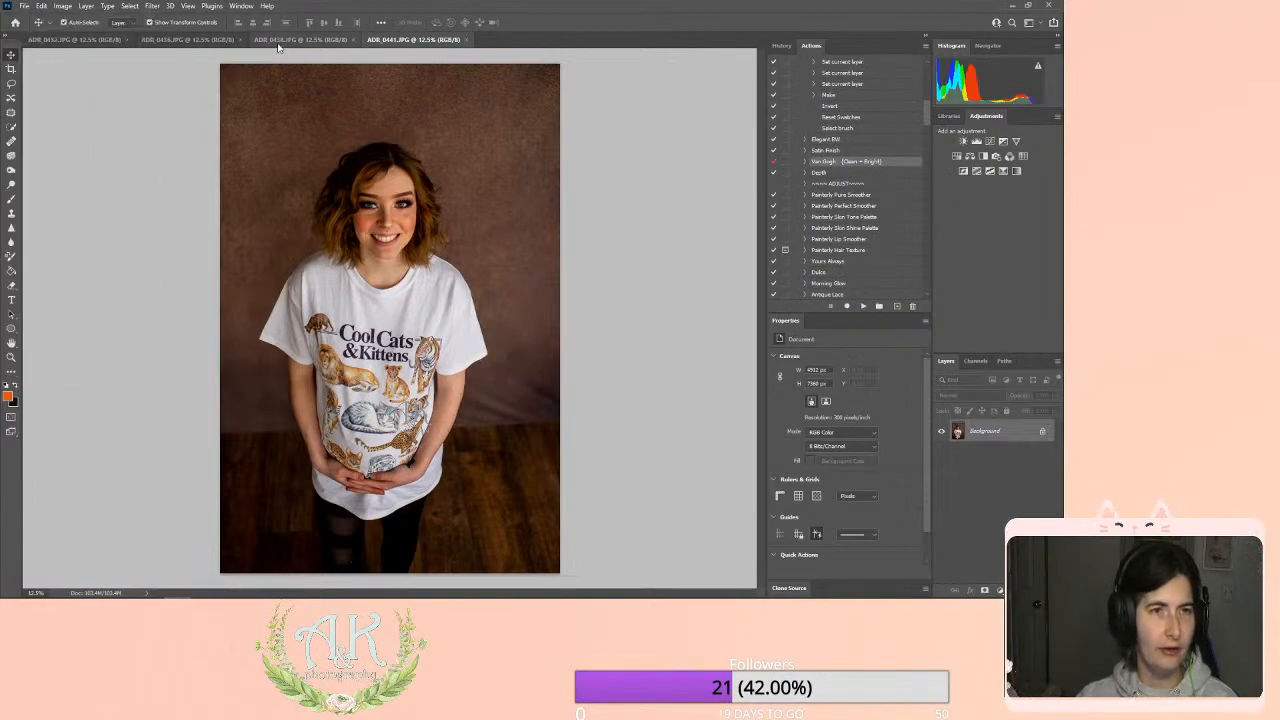
left_click(300, 40)
left_click(190, 40)
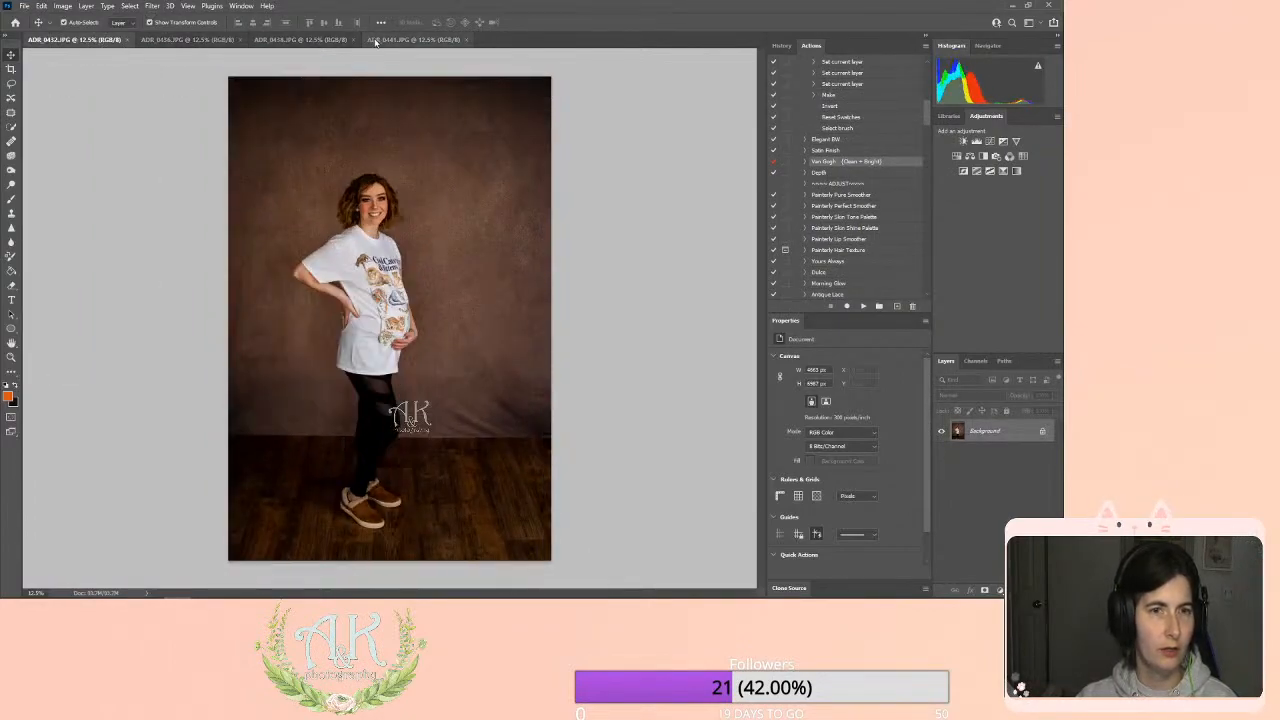
left_click(408, 40)
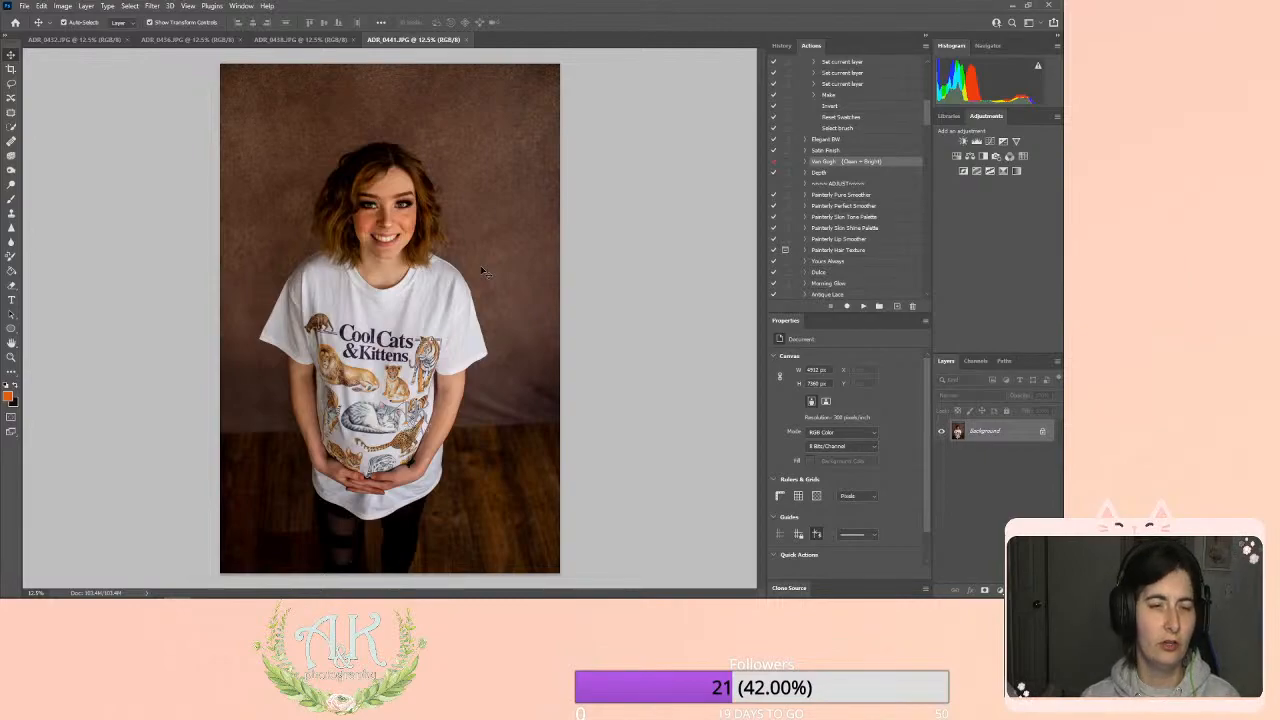
Browse the photo thumbnails in the session's edits folder and leave the file browser without opening any.
left_click(24, 5)
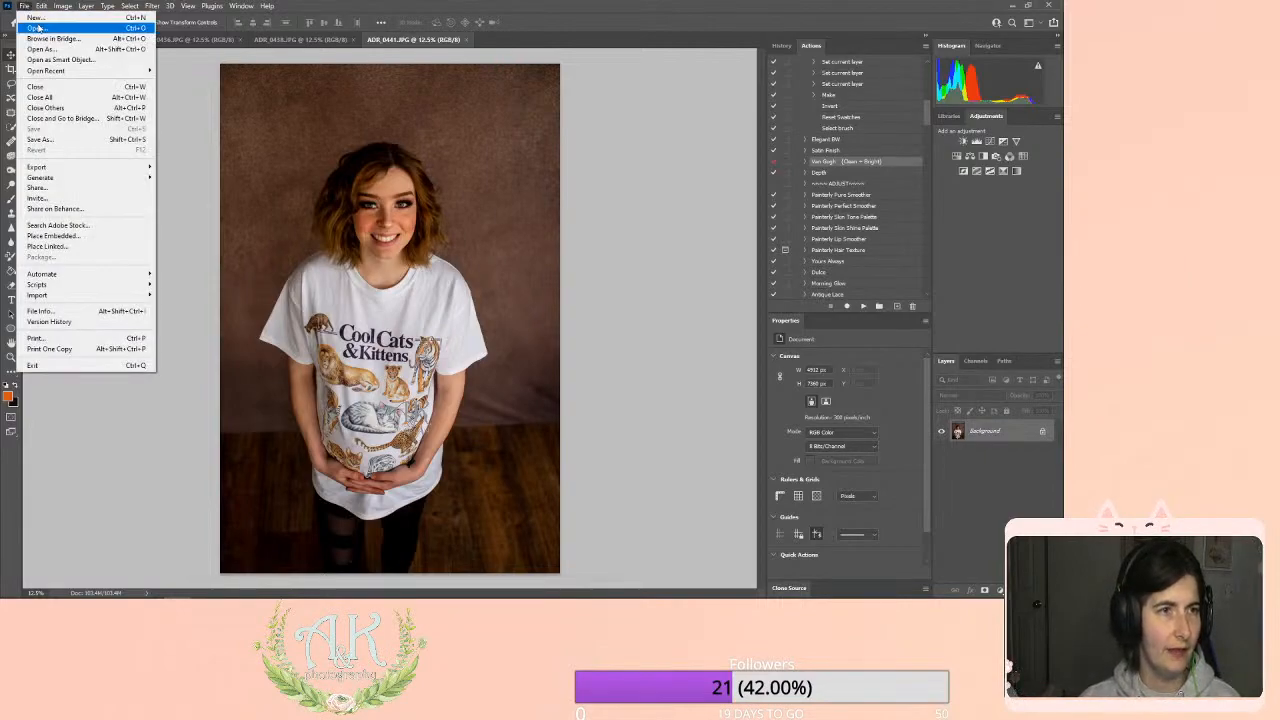
left_click(40, 28)
scroll(700, 300, "down", 1)
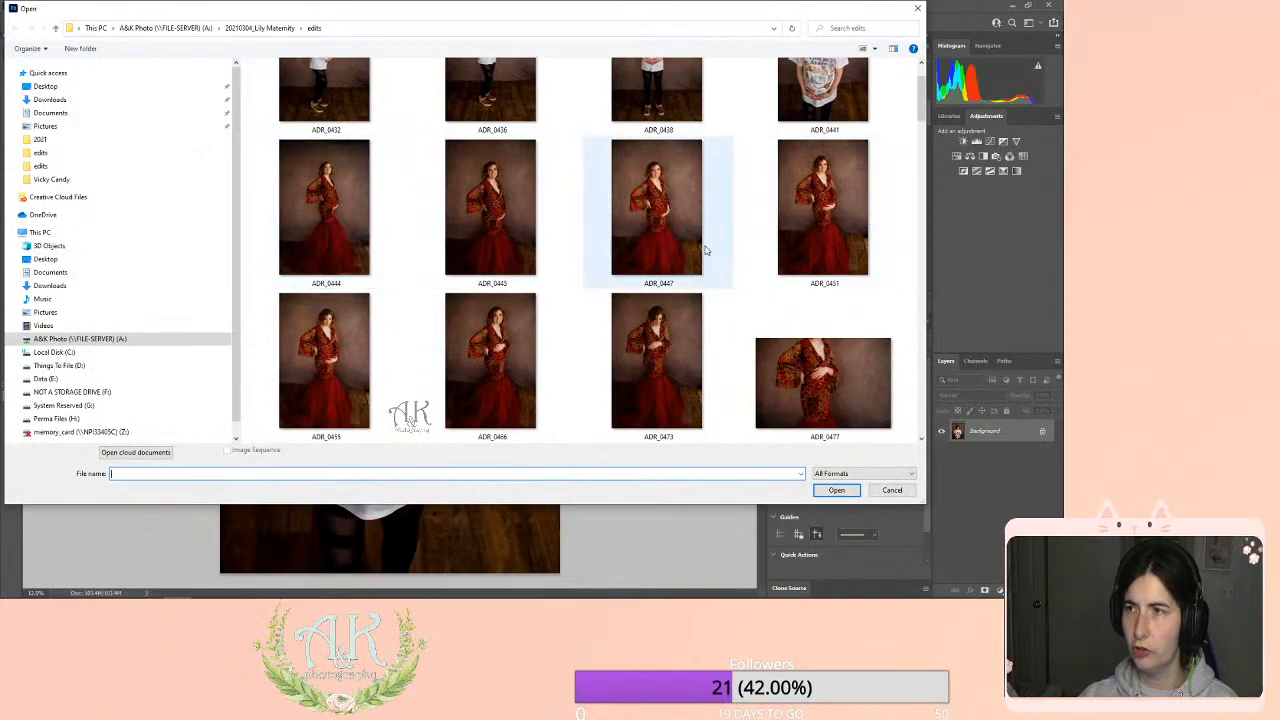
scroll(710, 250, "down", 5)
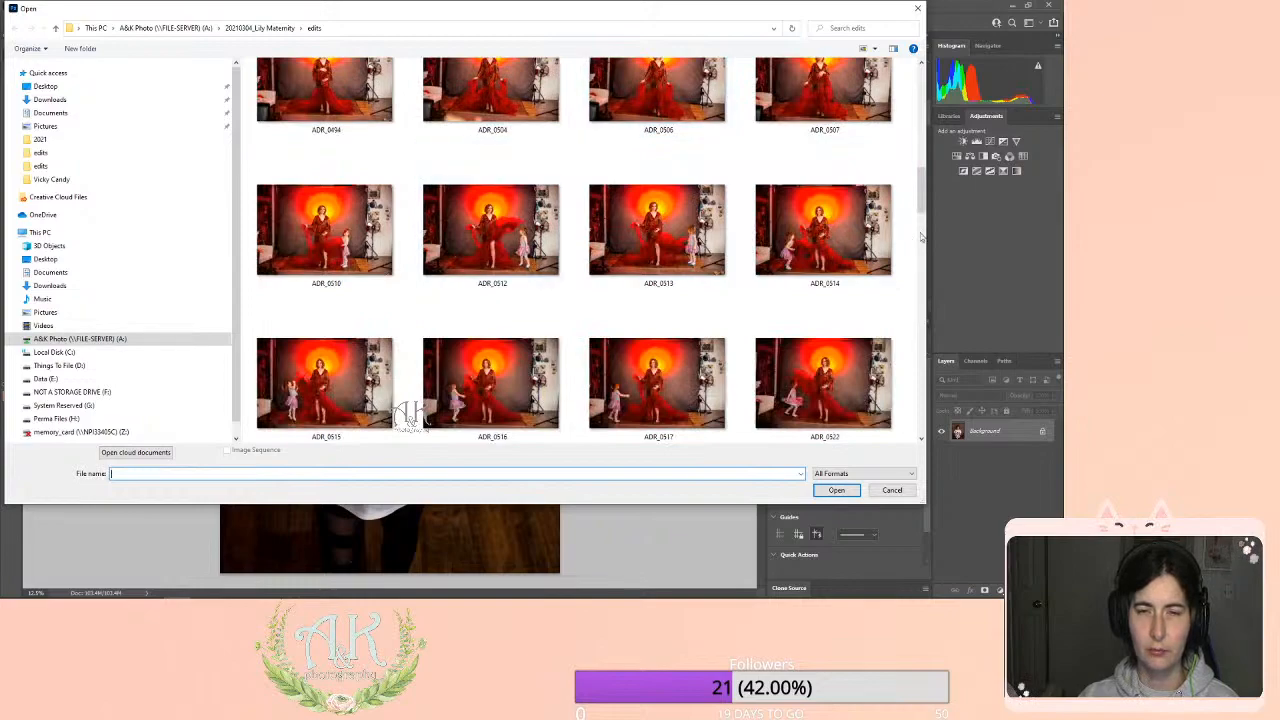
scroll(838, 230, "down", 1)
scroll(838, 230, "down", 1)
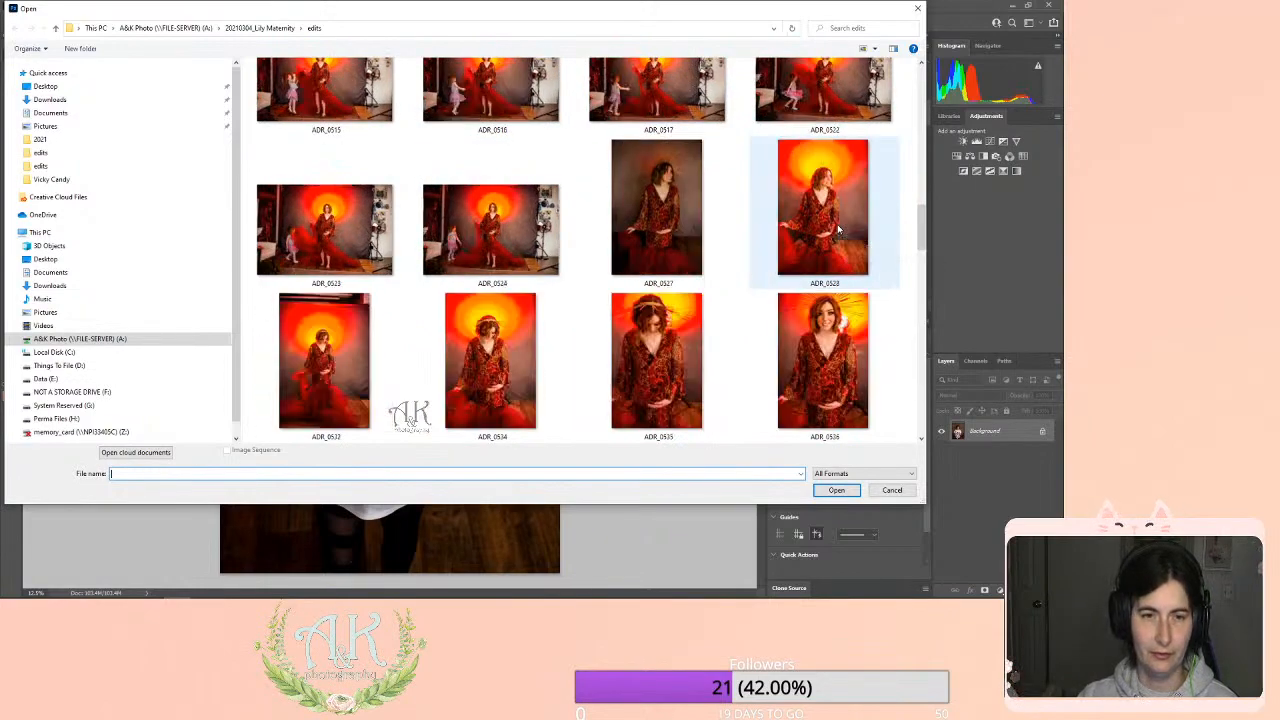
scroll(822, 228, "down", 2)
scroll(822, 228, "down", 1)
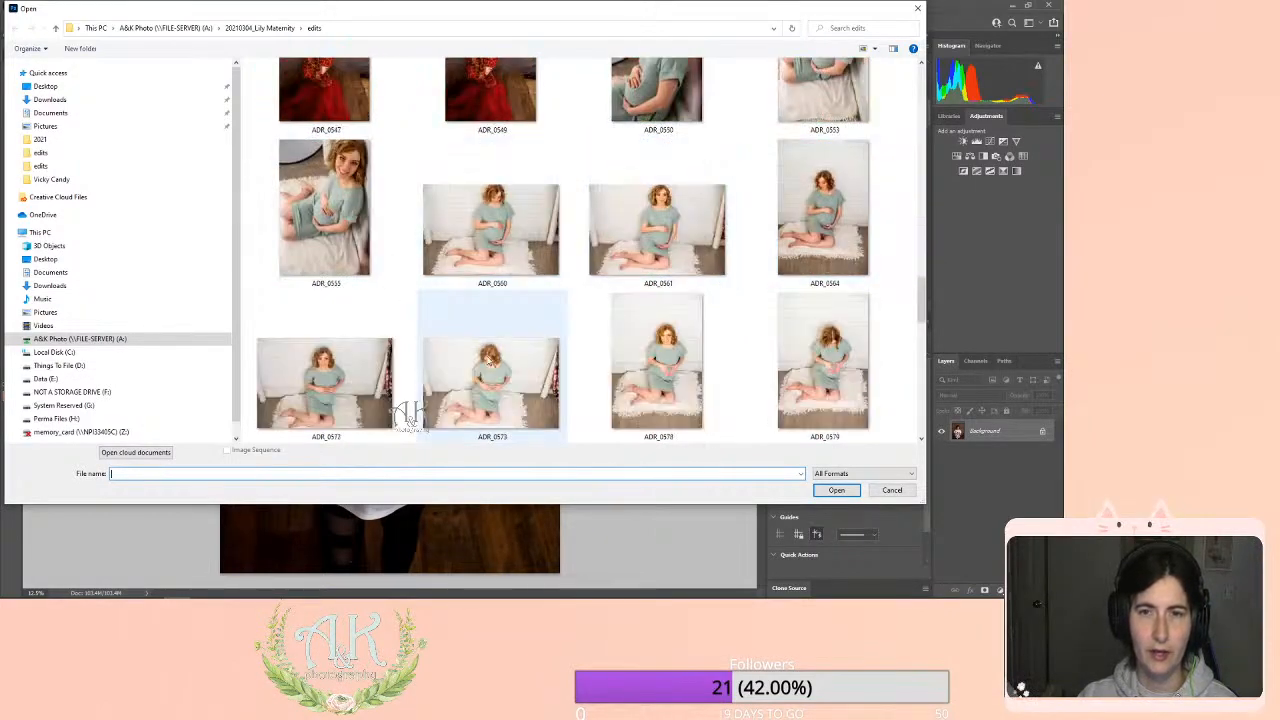
scroll(737, 334, "down", 1)
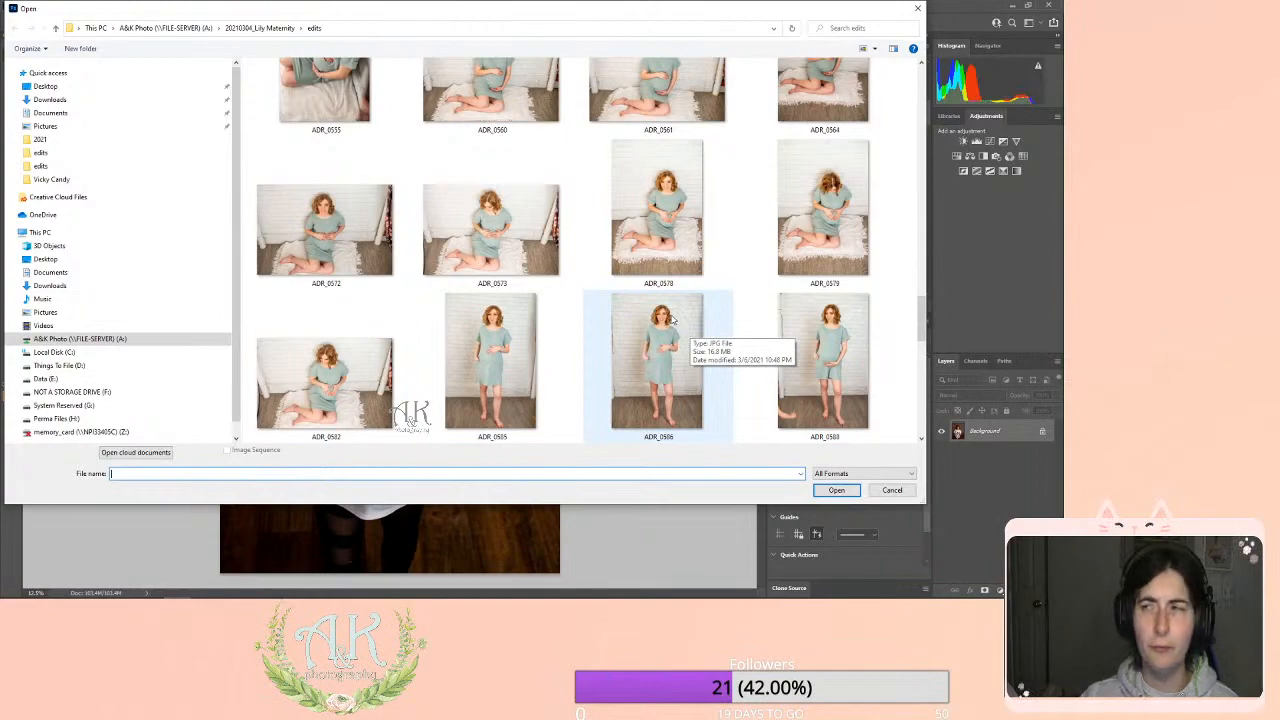
scroll(667, 308, "down", 2)
scroll(664, 306, "down", 4)
scroll(852, 332, "up", 3)
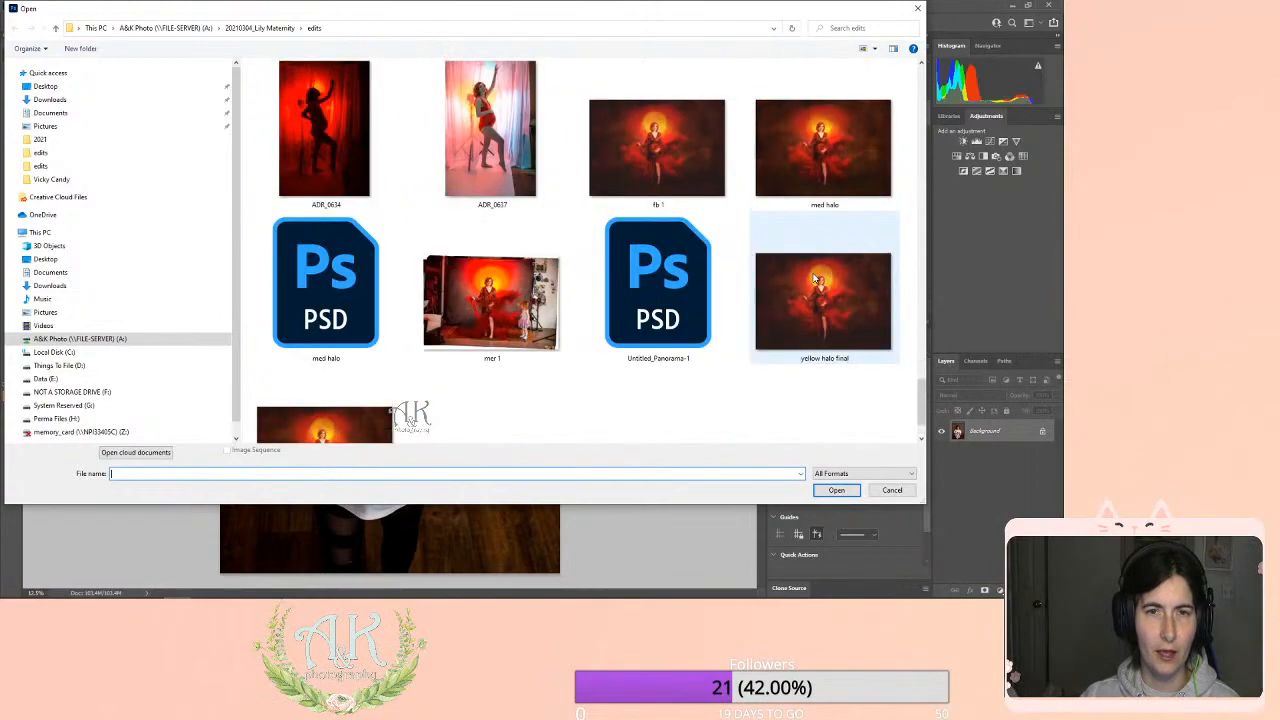
scroll(848, 331, "down", 1)
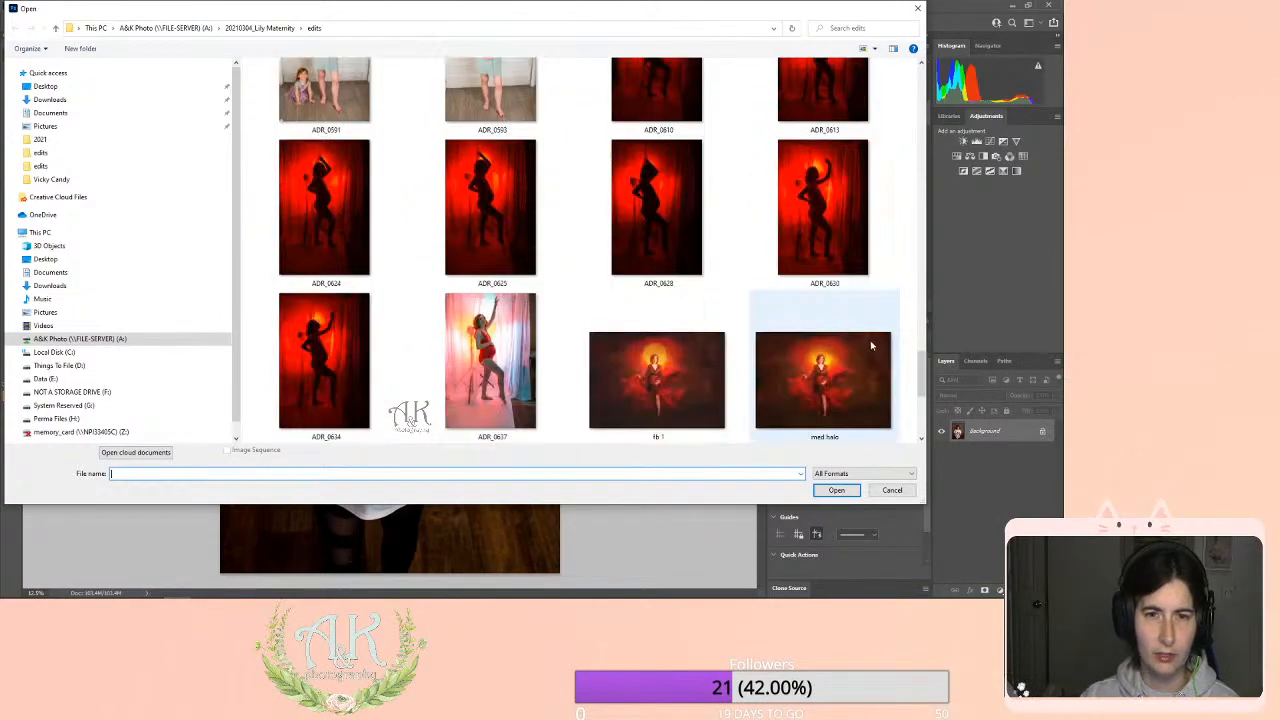
scroll(871, 345, "down", 3)
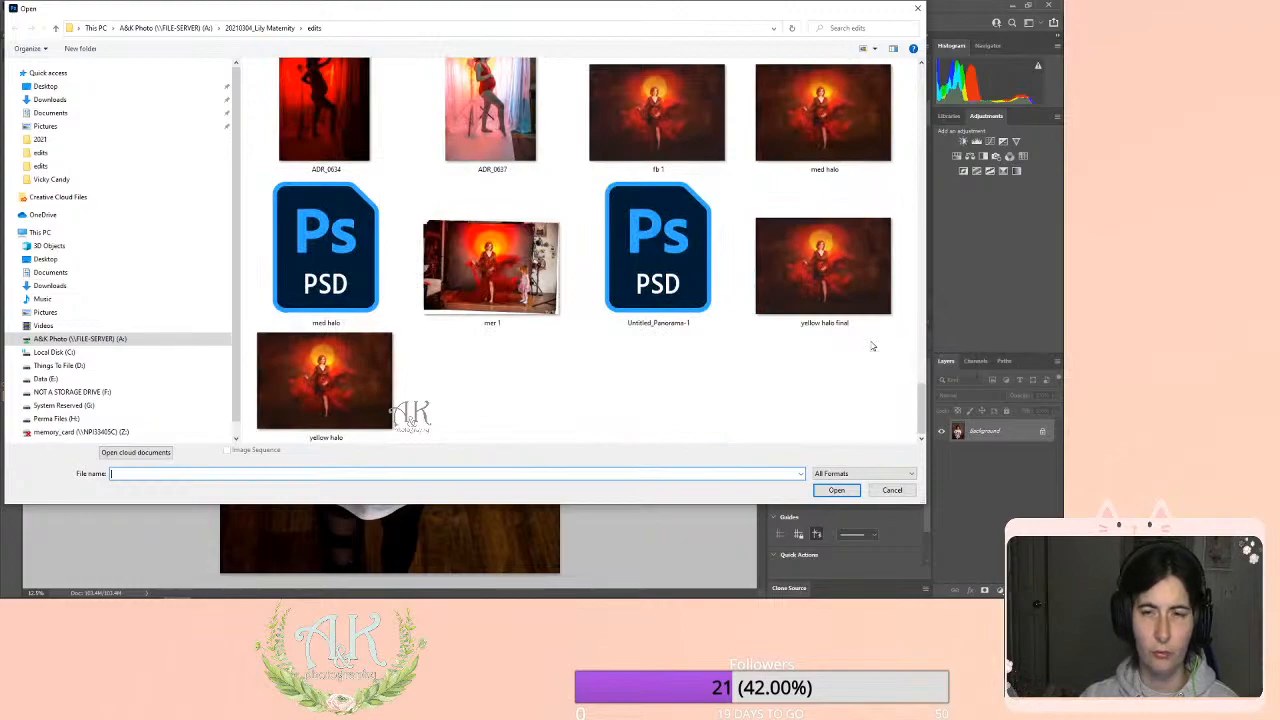
scroll(864, 320, "up", 5)
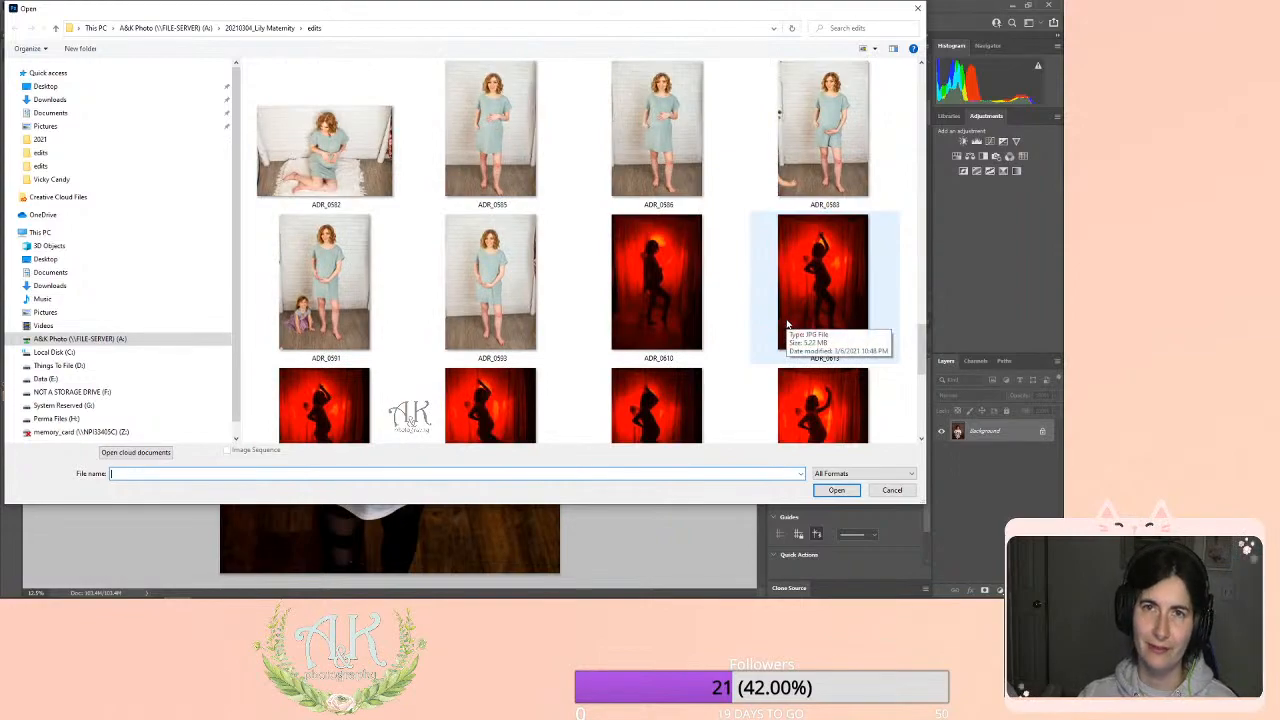
scroll(787, 322, "up", 4)
scroll(787, 316, "up", 10)
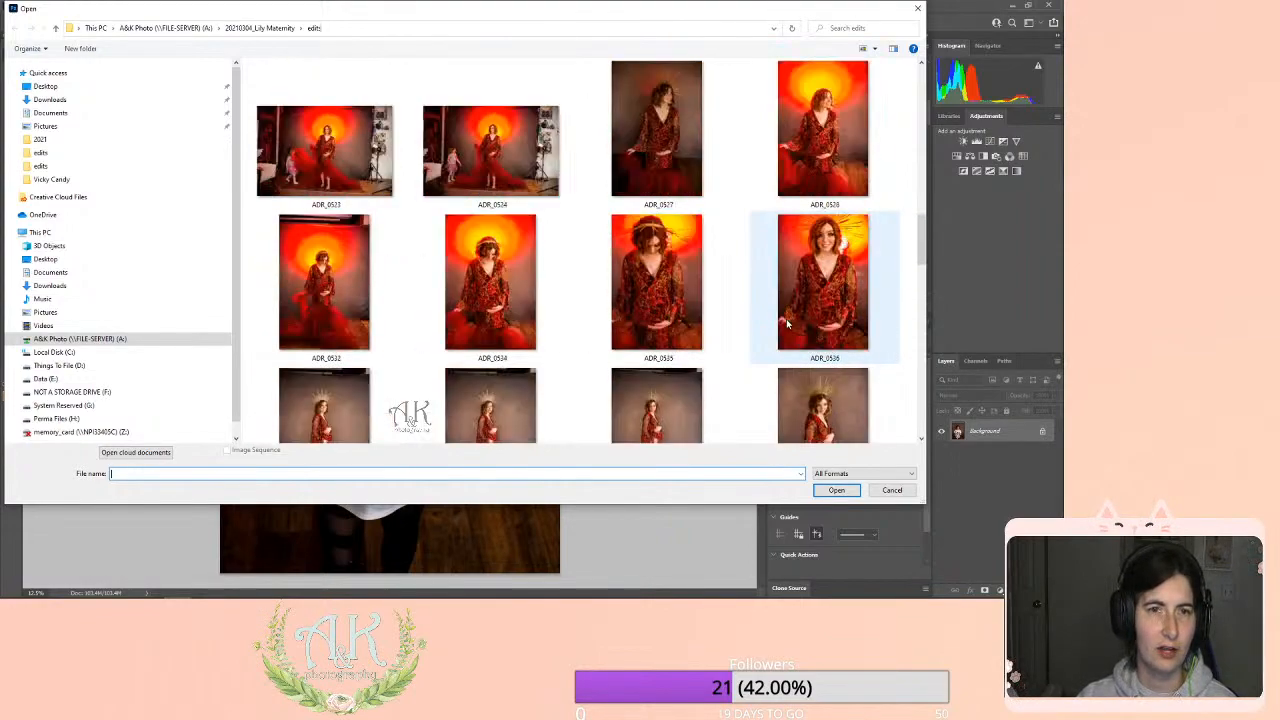
scroll(786, 319, "down", 8)
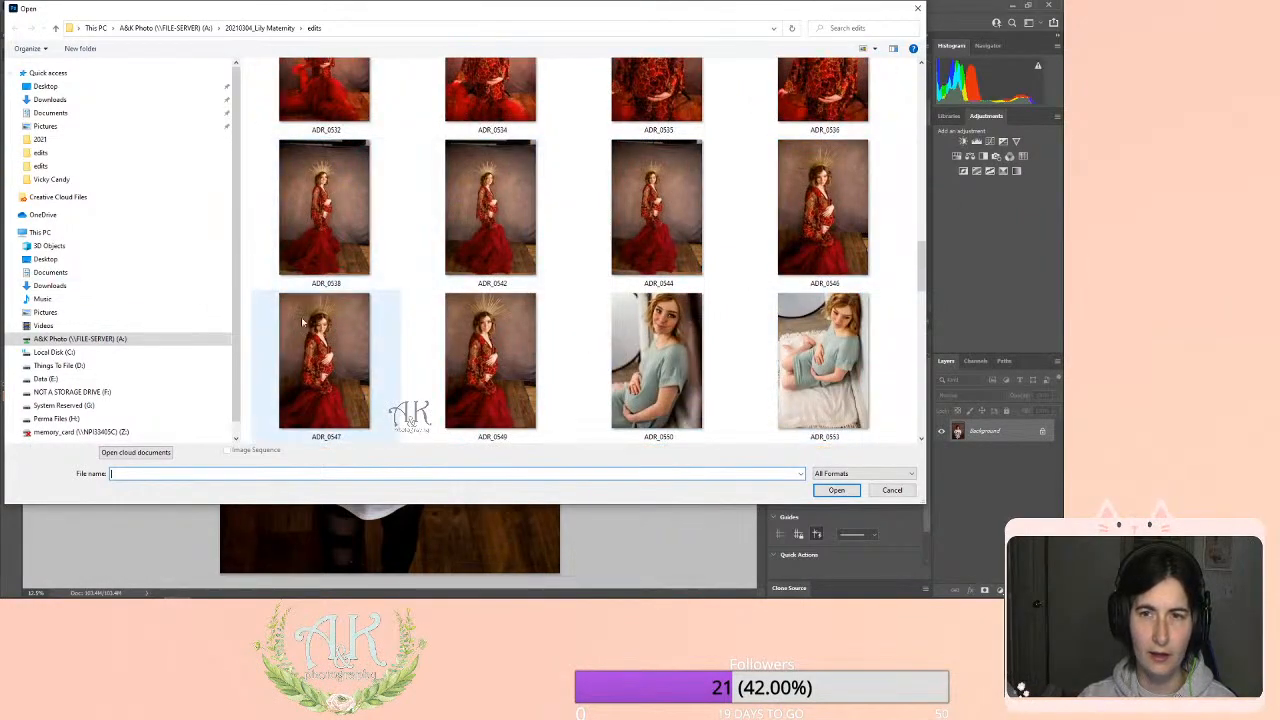
scroll(714, 337, "up", 6)
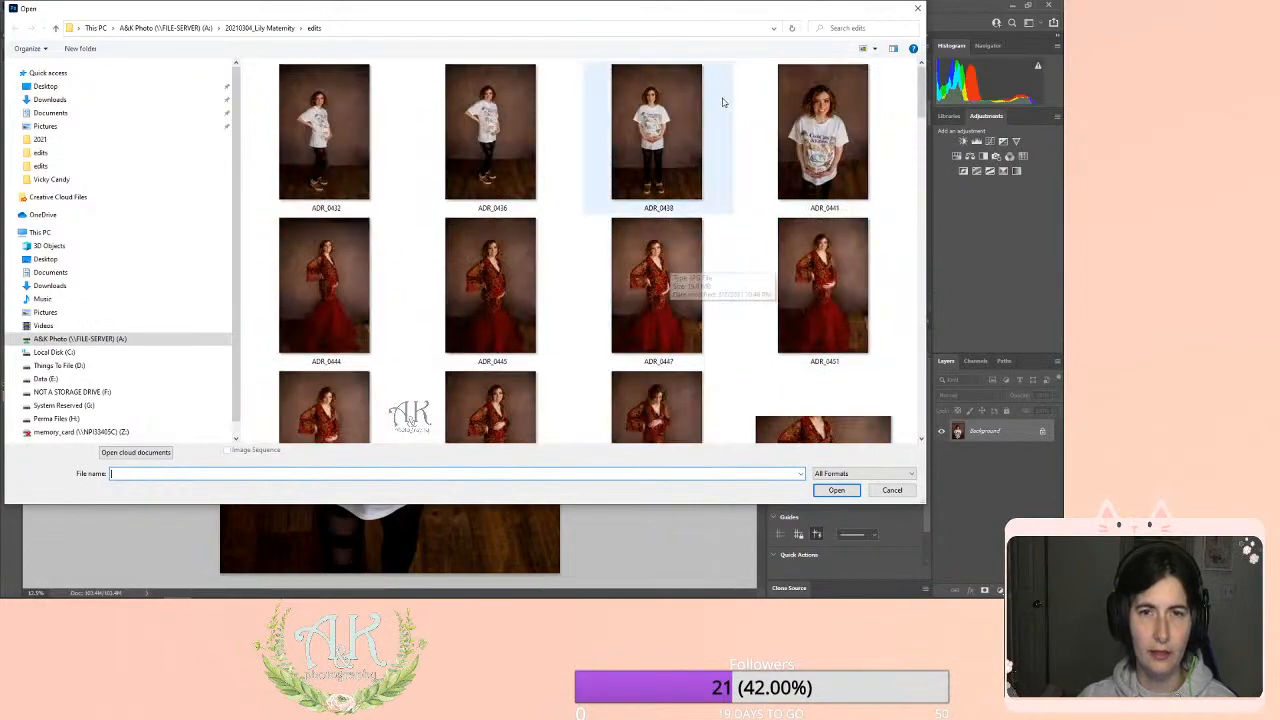
left_click(880, 491)
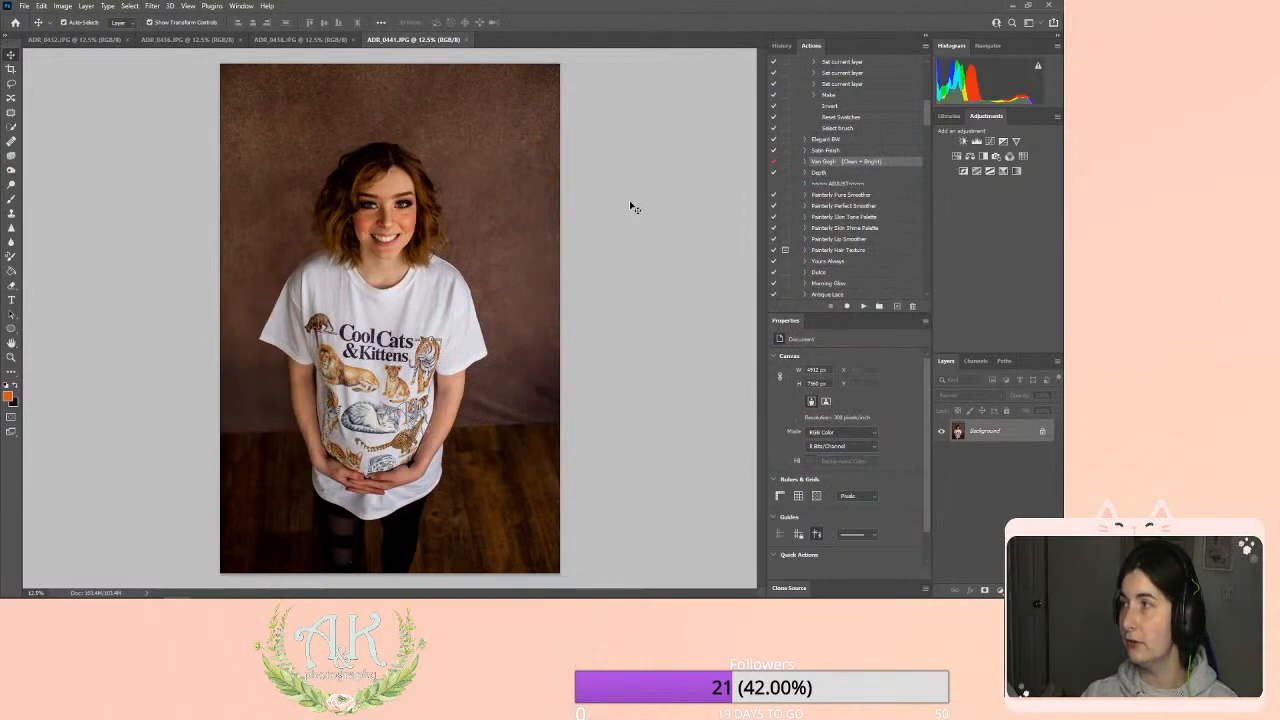
Batch-run the Van Gogh (Clean + Bright) action on all opened files with the destination set to None.
left_click(85, 6)
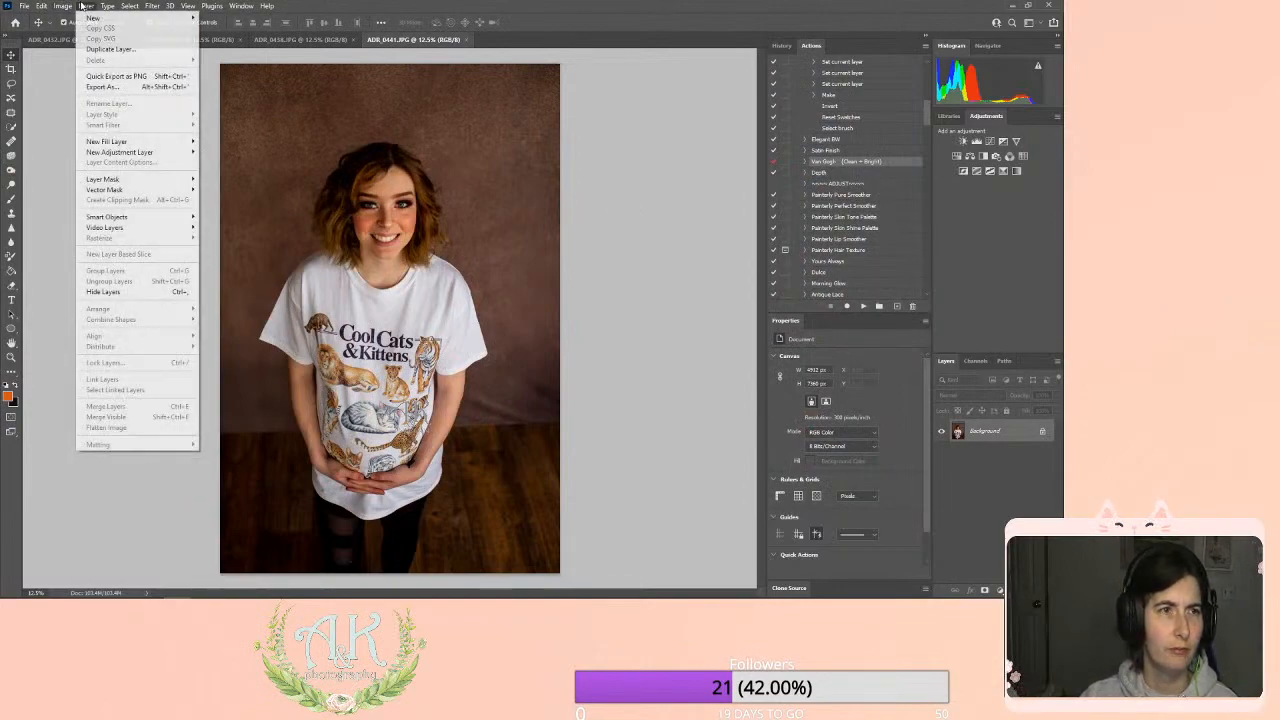
mouse_move(55, 6)
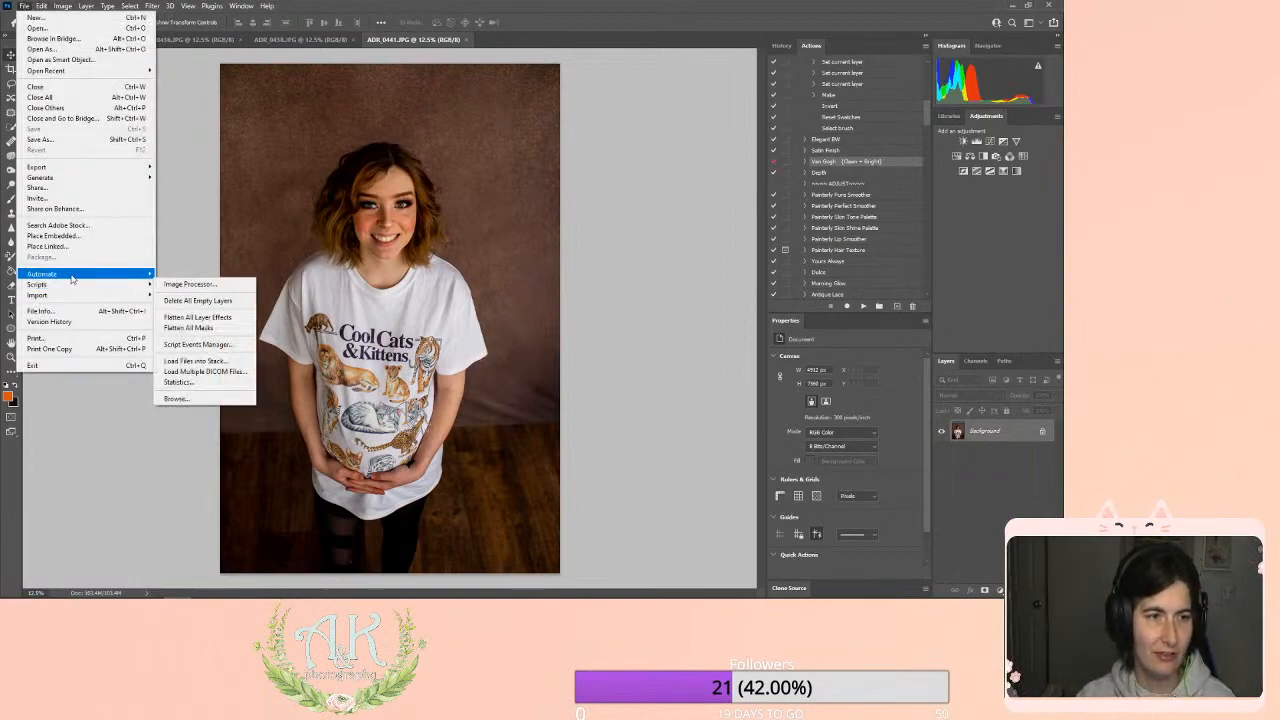
mouse_move(108, 277)
left_click(175, 273)
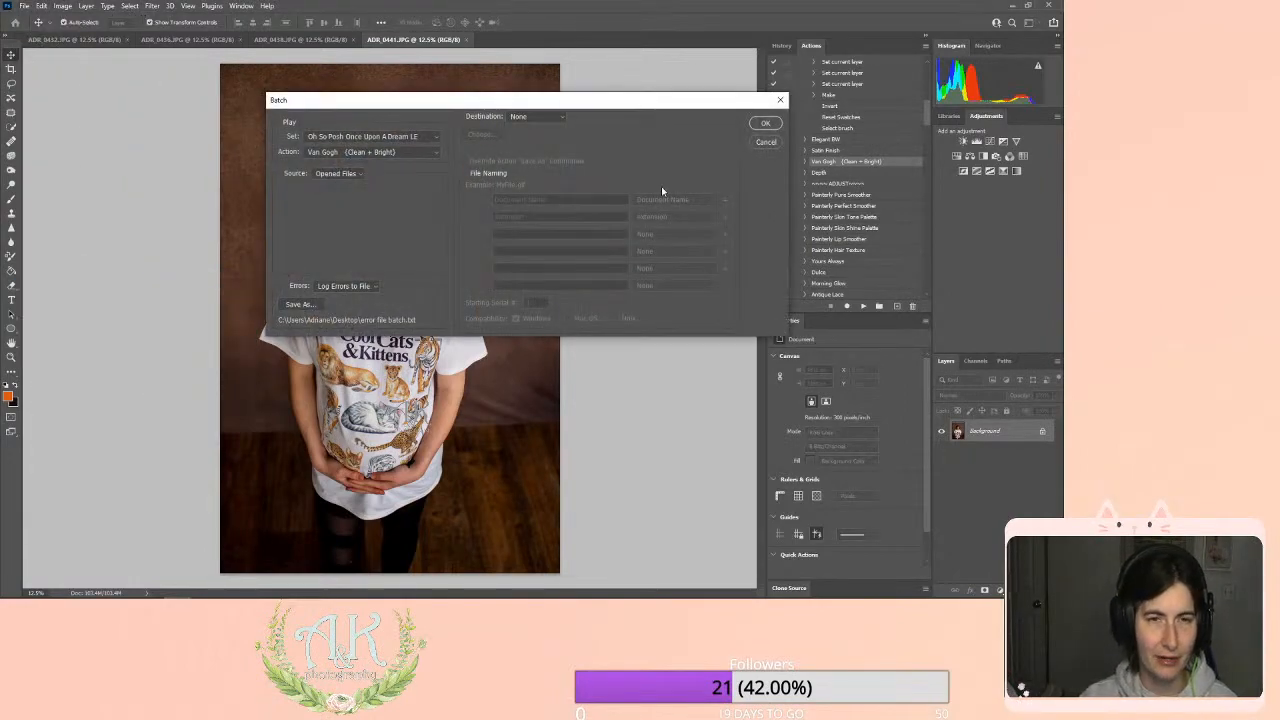
left_click(765, 123)
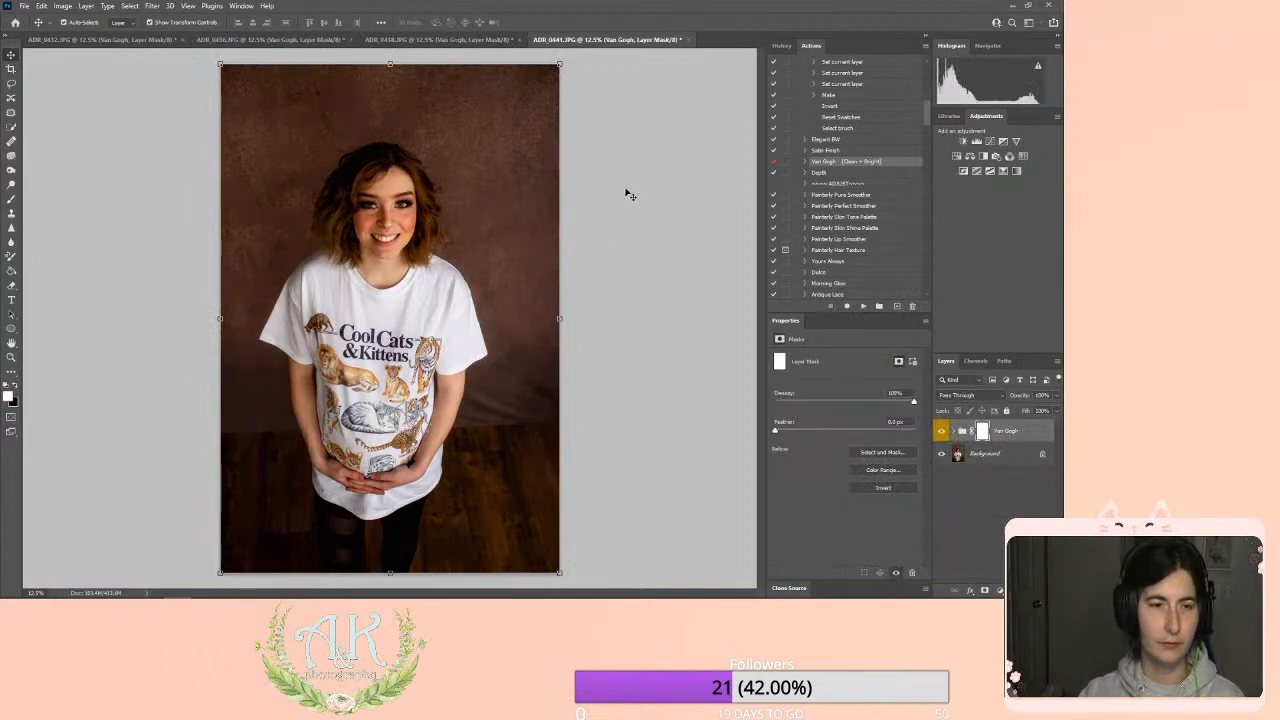
Lower the Van Gogh group's opacity to 79% on ADR_0441, checking it before and after, and flatten the image.
left_click(1057, 397)
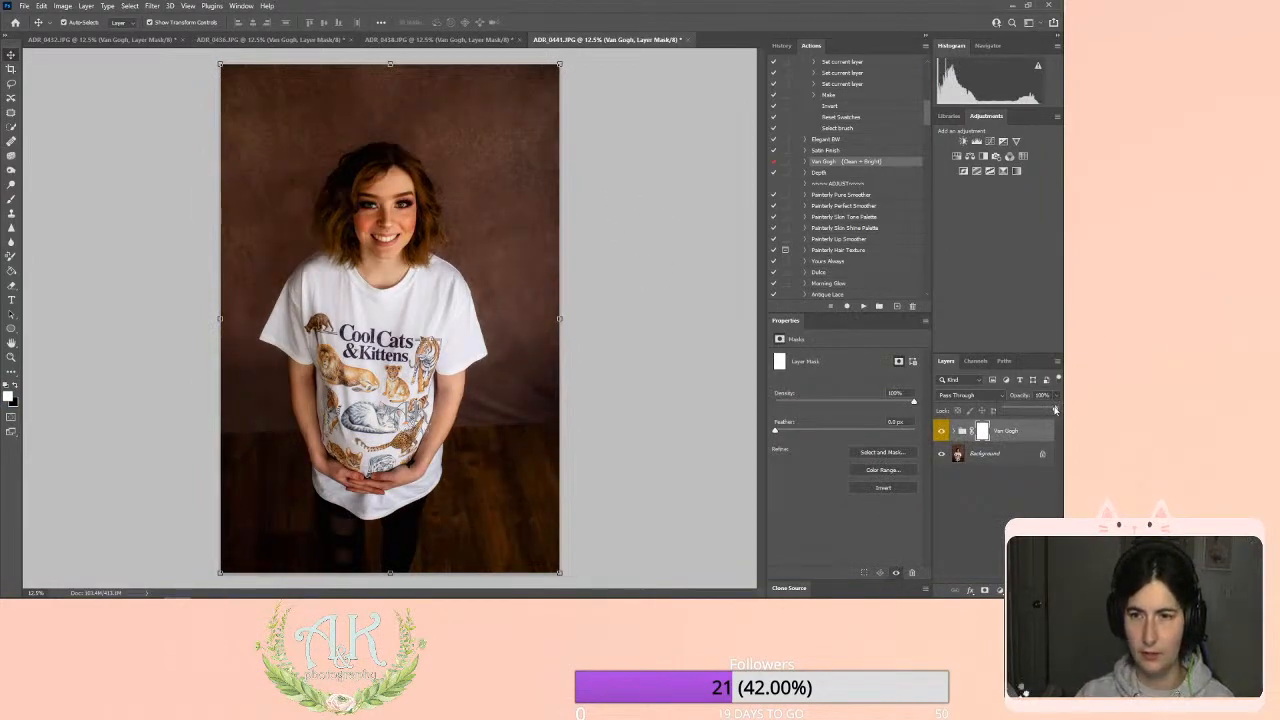
left_click_drag(1055, 410, 1044, 410)
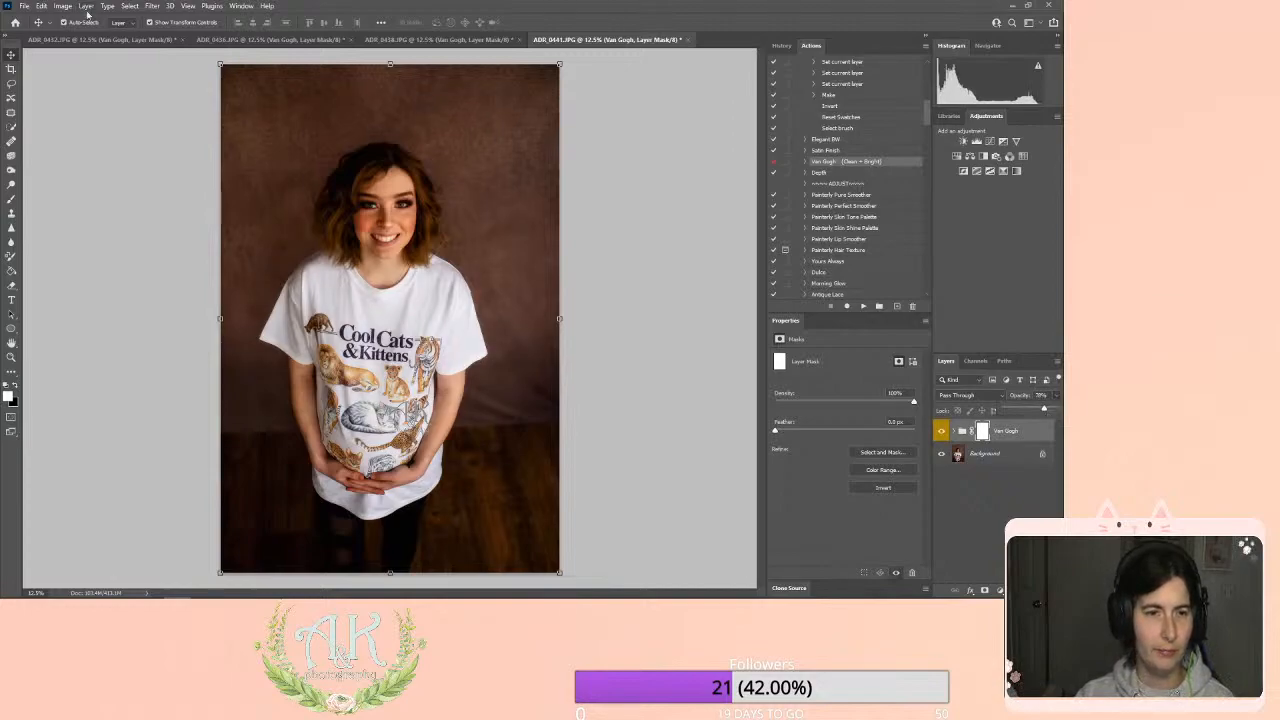
left_click(941, 432)
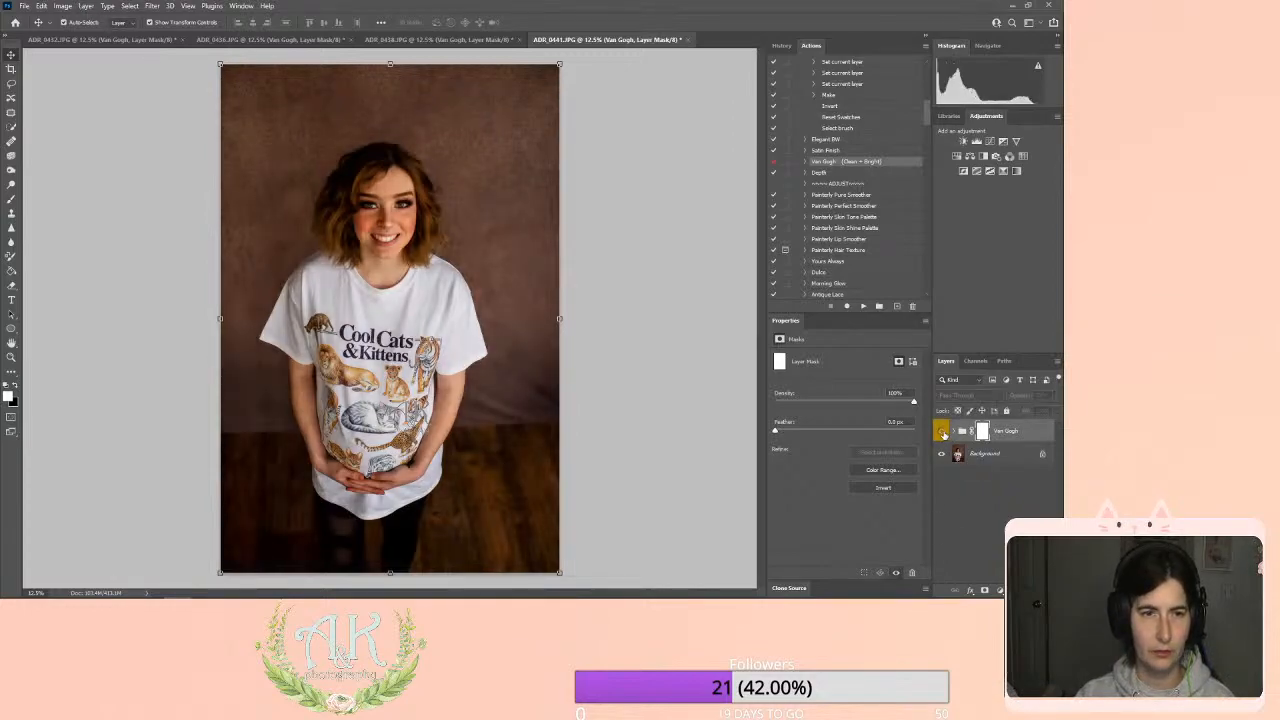
left_click(941, 432)
left_click(941, 432)
left_click(941, 432)
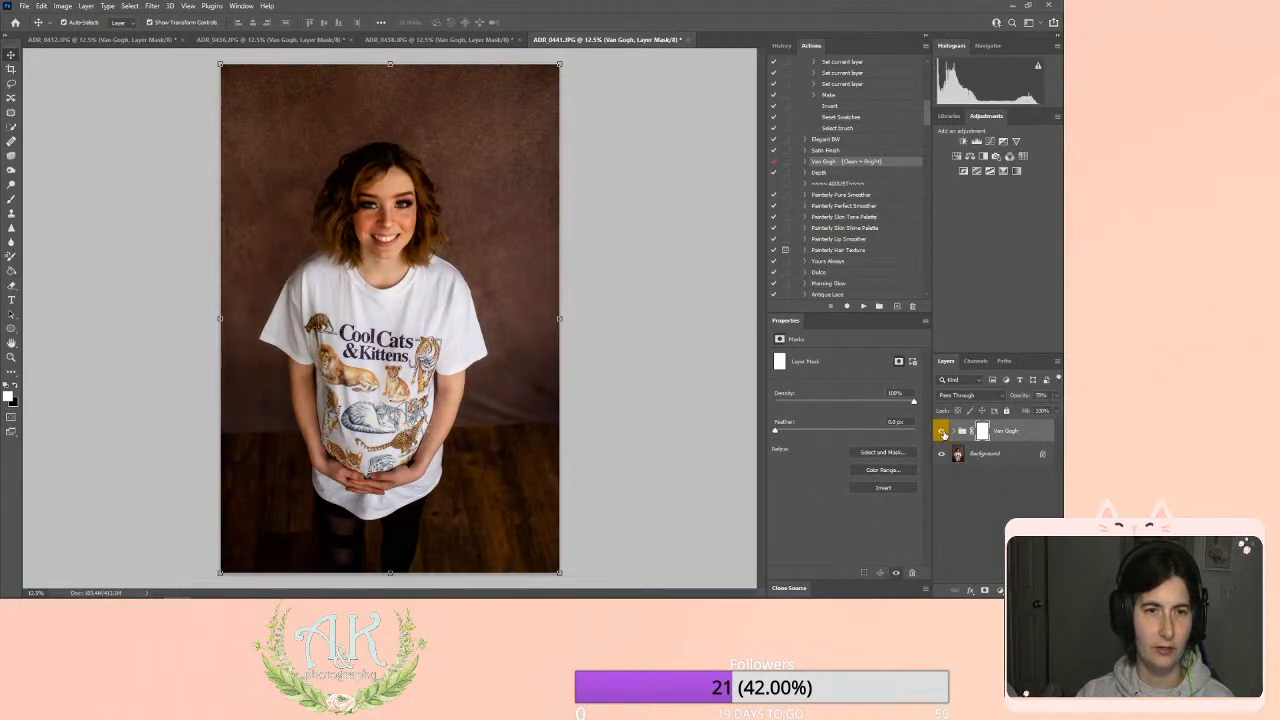
left_click(92, 8)
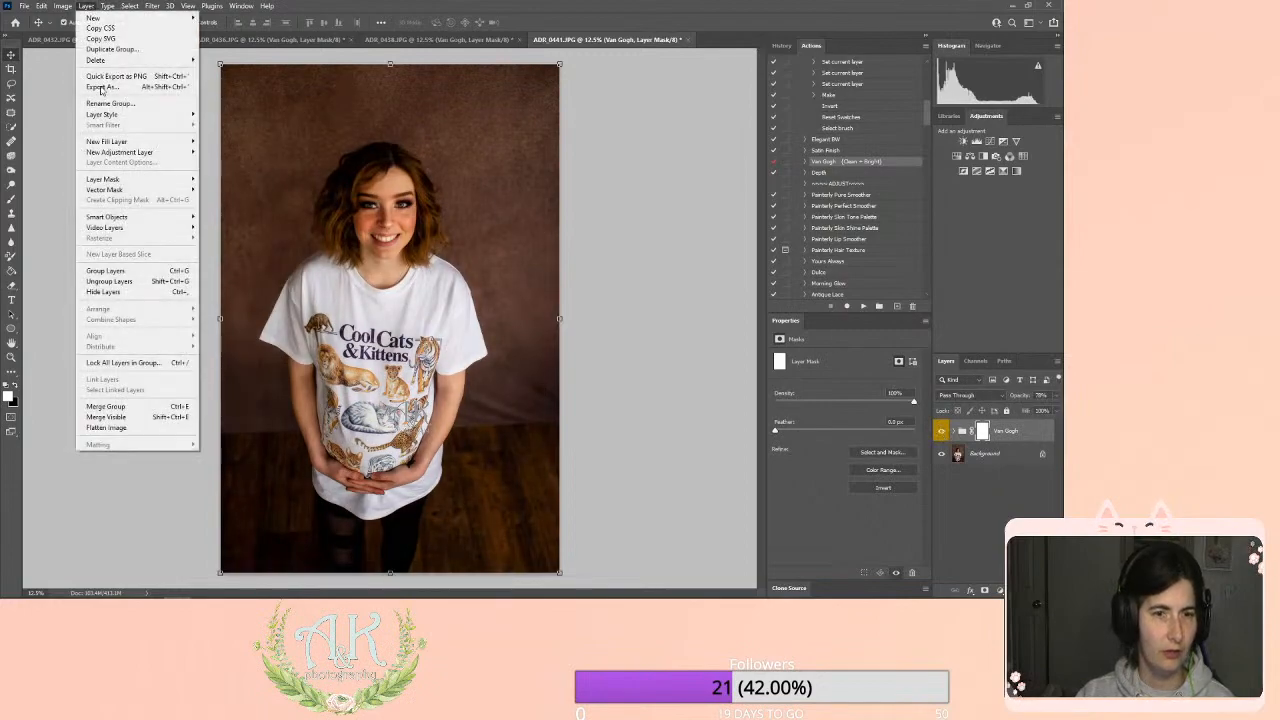
left_click(106, 428)
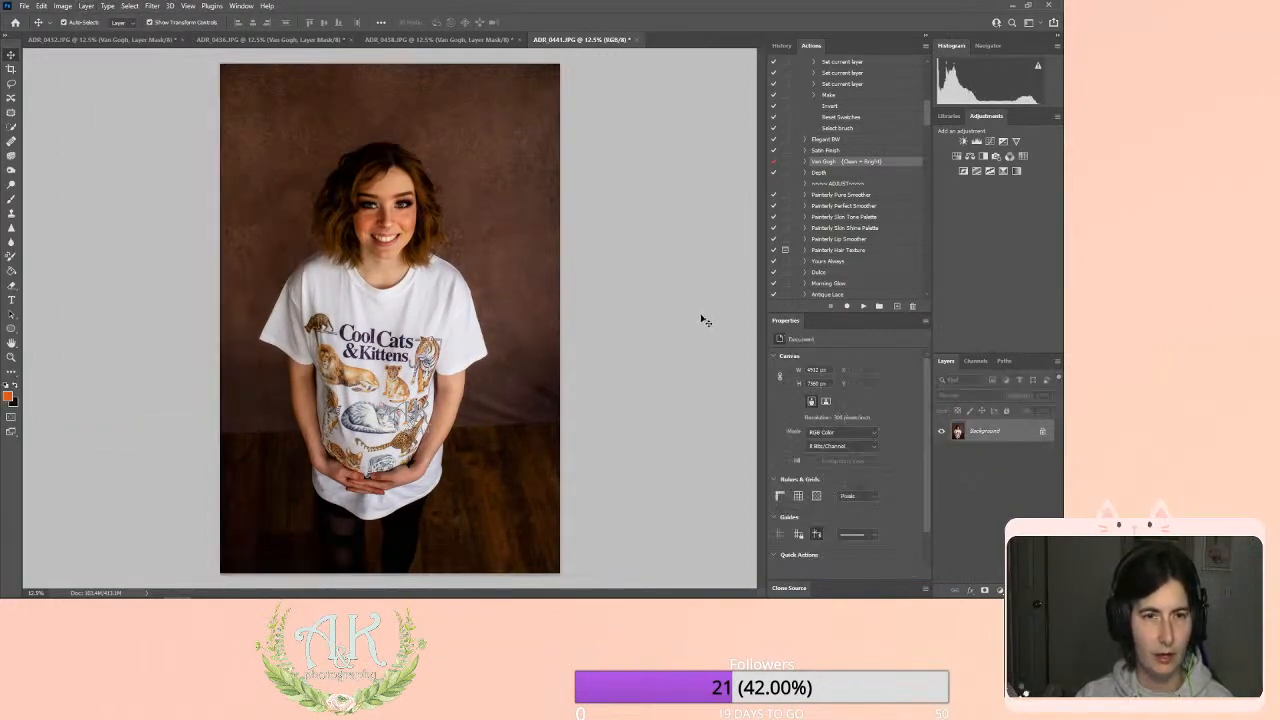
Run the Painterly Eye Pop action from the Once Upon A Dream set on ADR_0441.
scroll(897, 160, "up", 5)
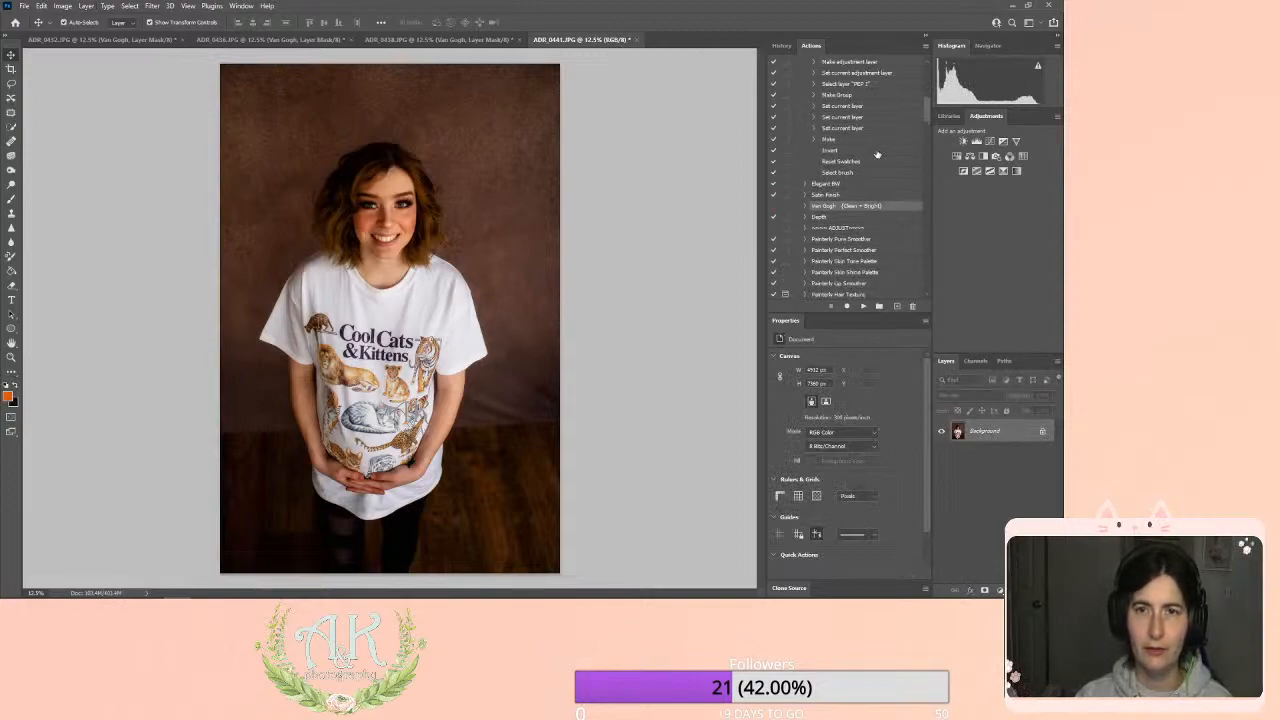
scroll(872, 196, "up", 7)
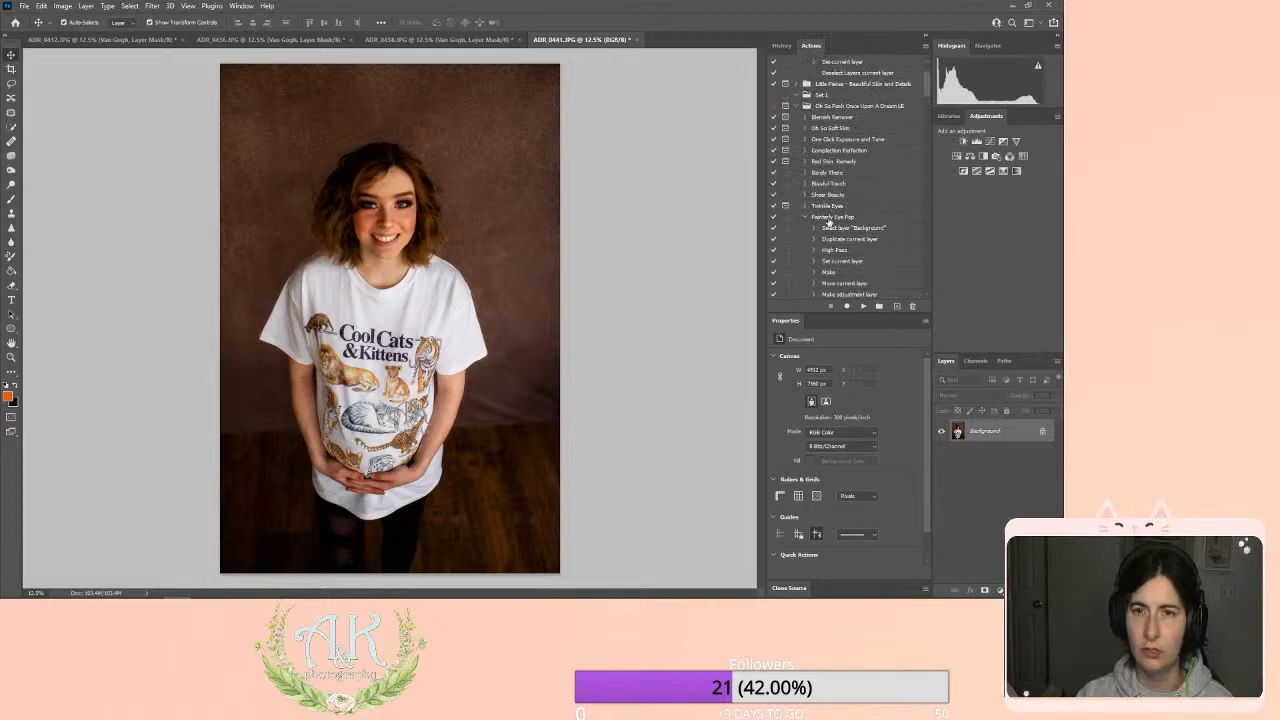
left_click(804, 218)
left_click(838, 217)
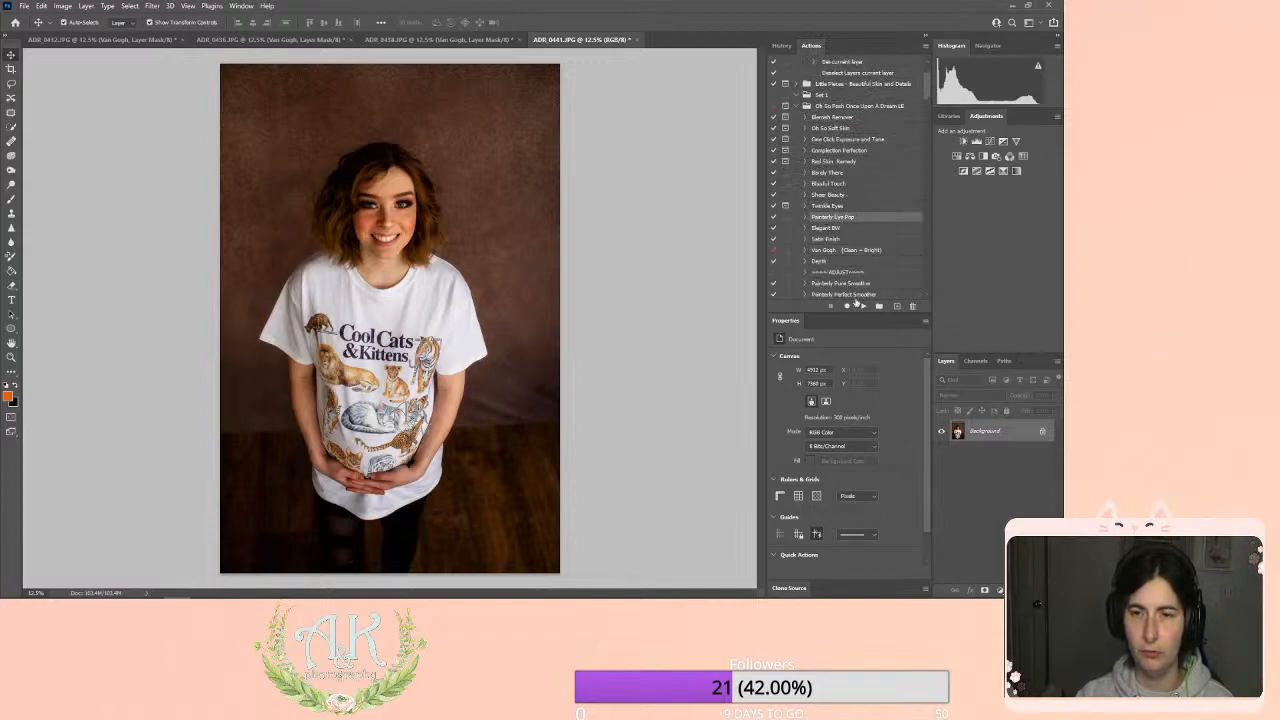
left_click(863, 306)
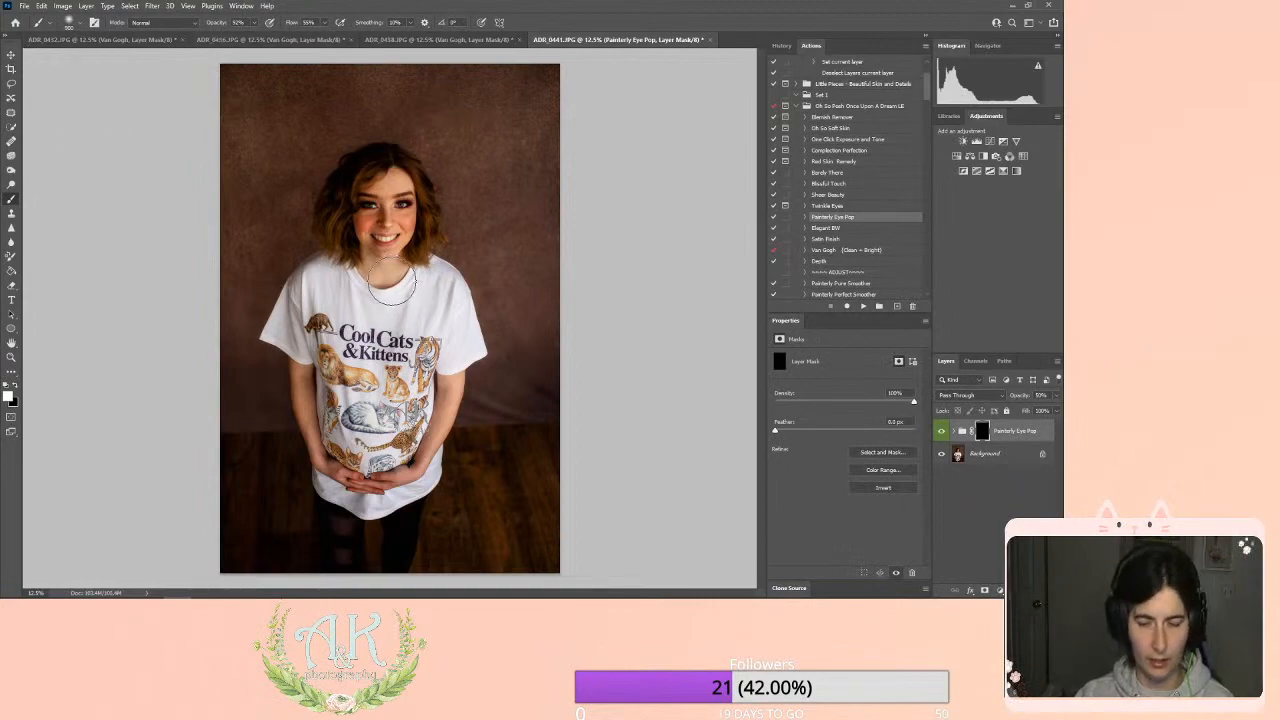
Lower the brush opacity to about 48%, shrink the brush, and paint the Painterly Eye Pop mask over the subject's eyes.
left_click(254, 22)
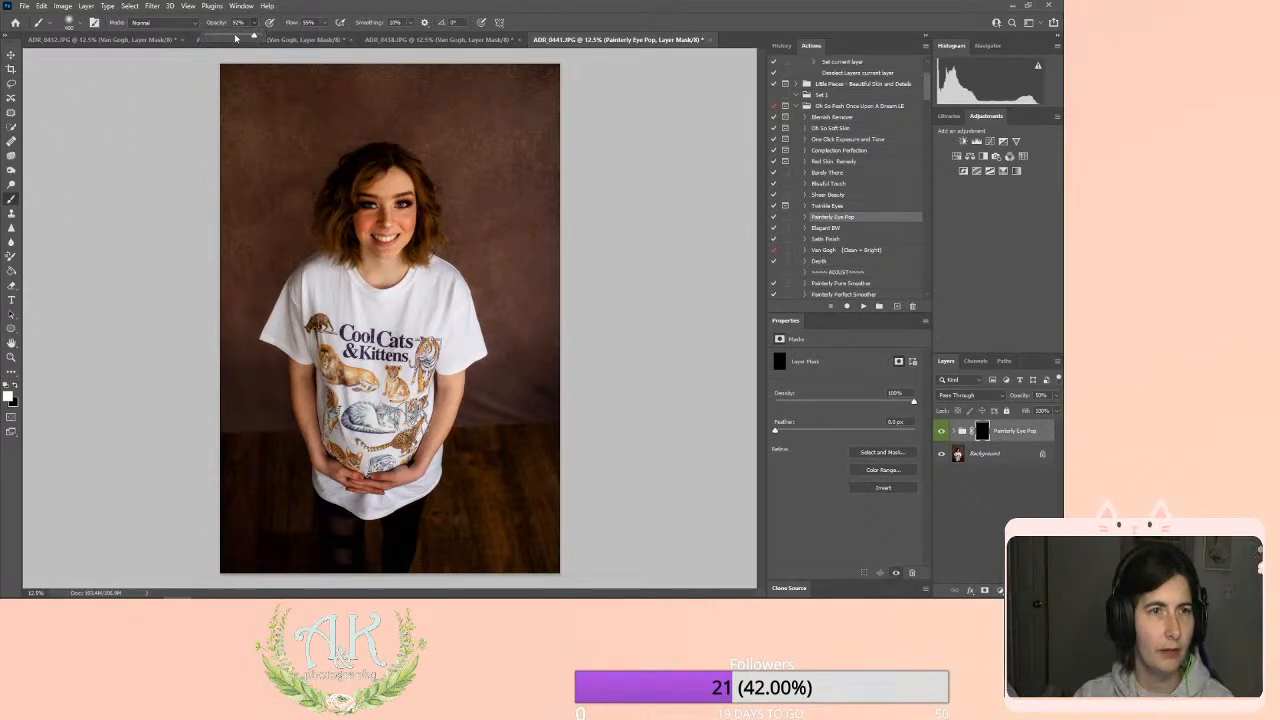
left_click_drag(254, 36, 232, 36)
key("[")
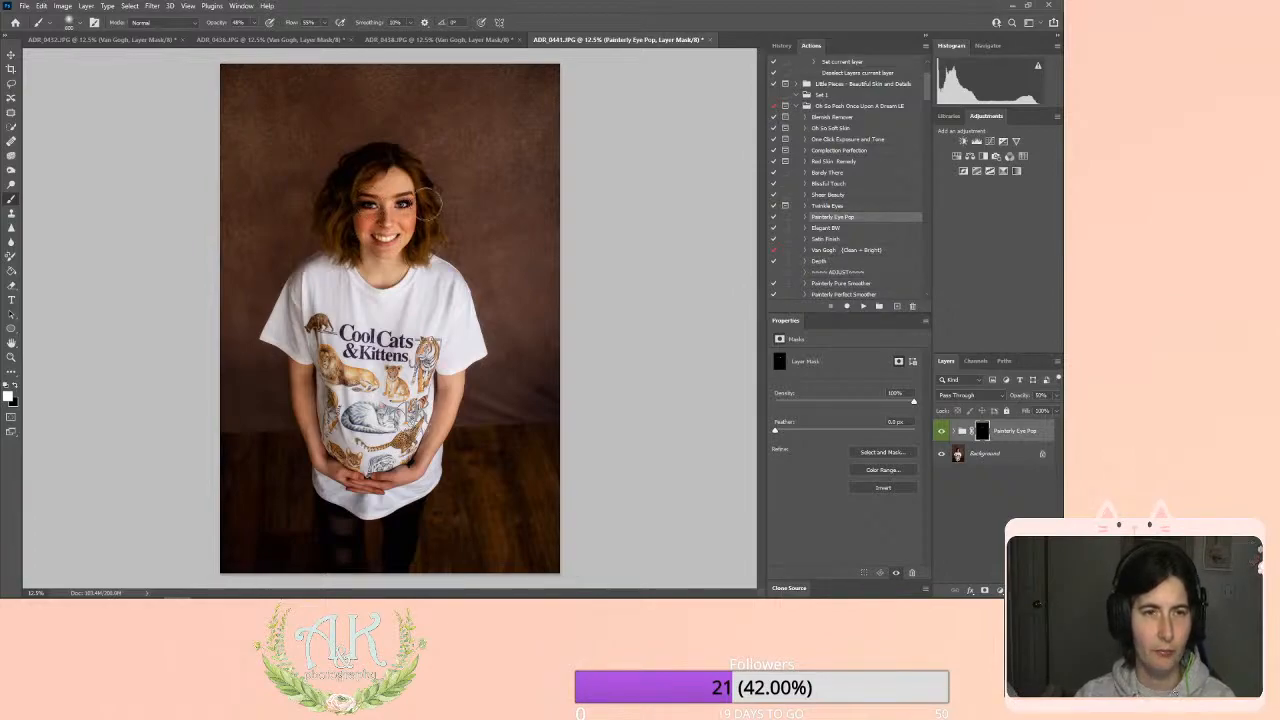
Compare the portrait with and without the Painterly Eye Pop group, keep the group visible, and flatten the image.
left_click(941, 431)
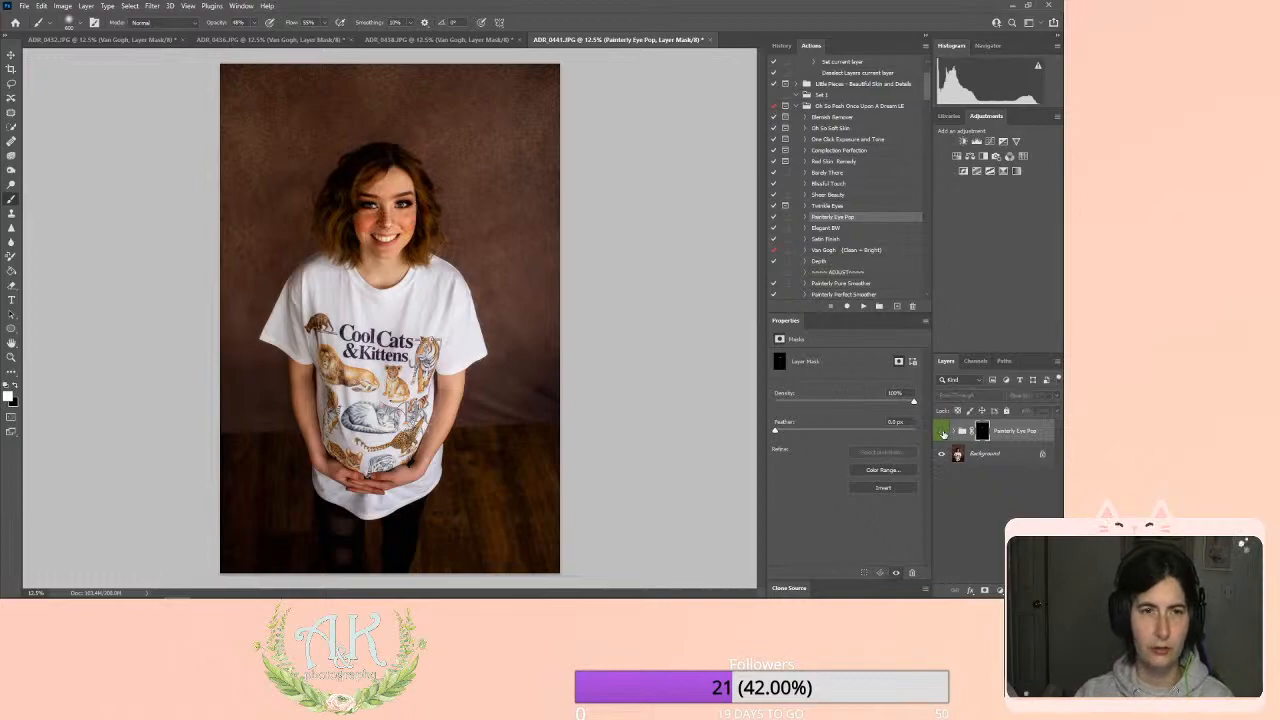
left_click(941, 431)
left_click(941, 431)
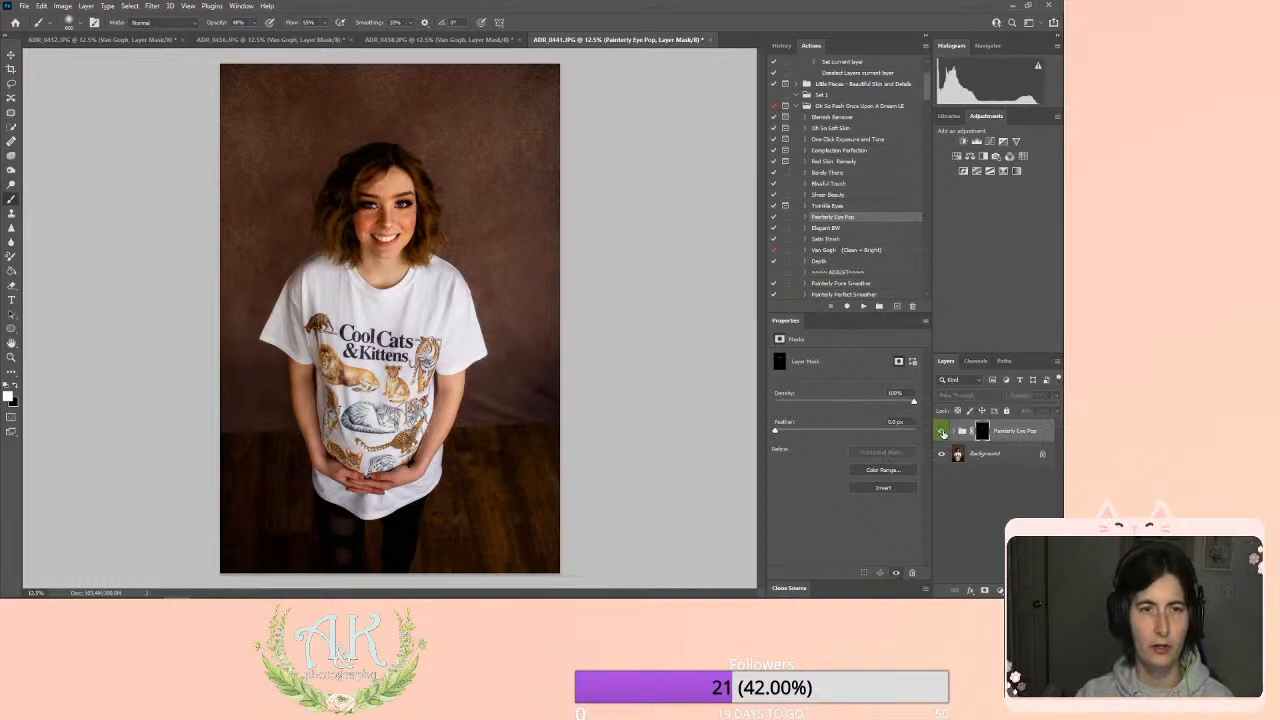
left_click(941, 431)
left_click(80, 6)
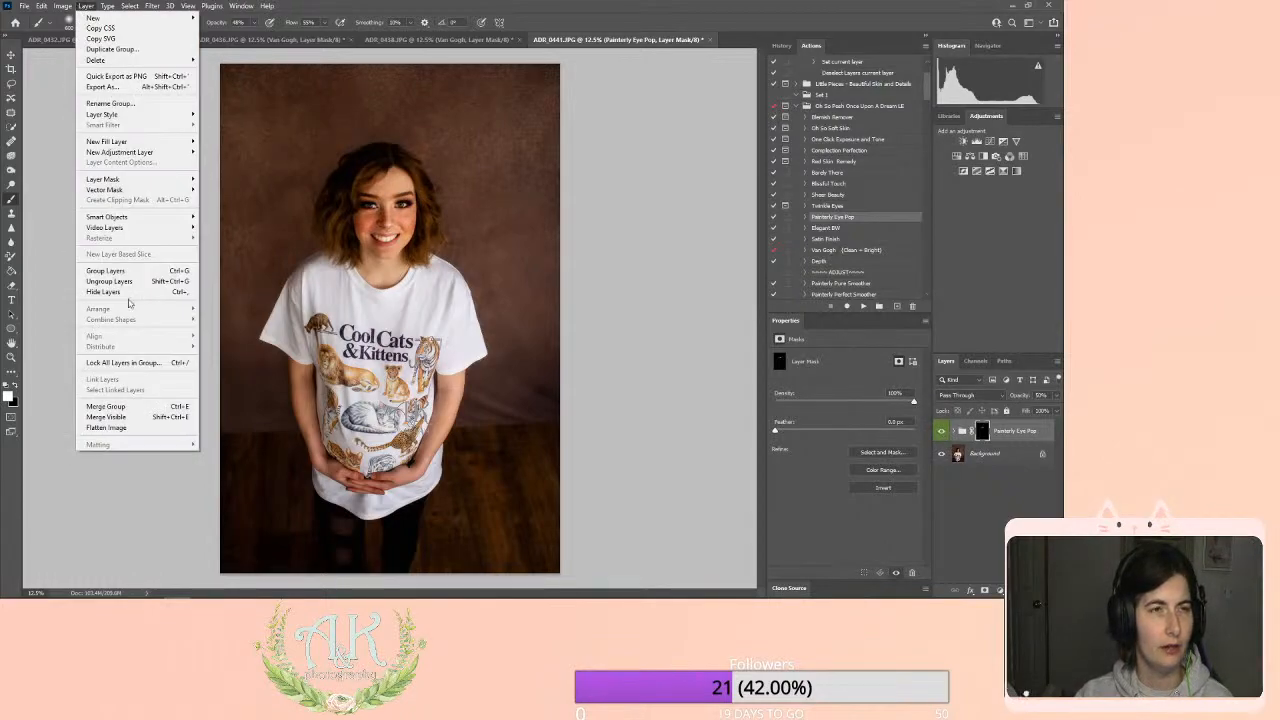
left_click(138, 432)
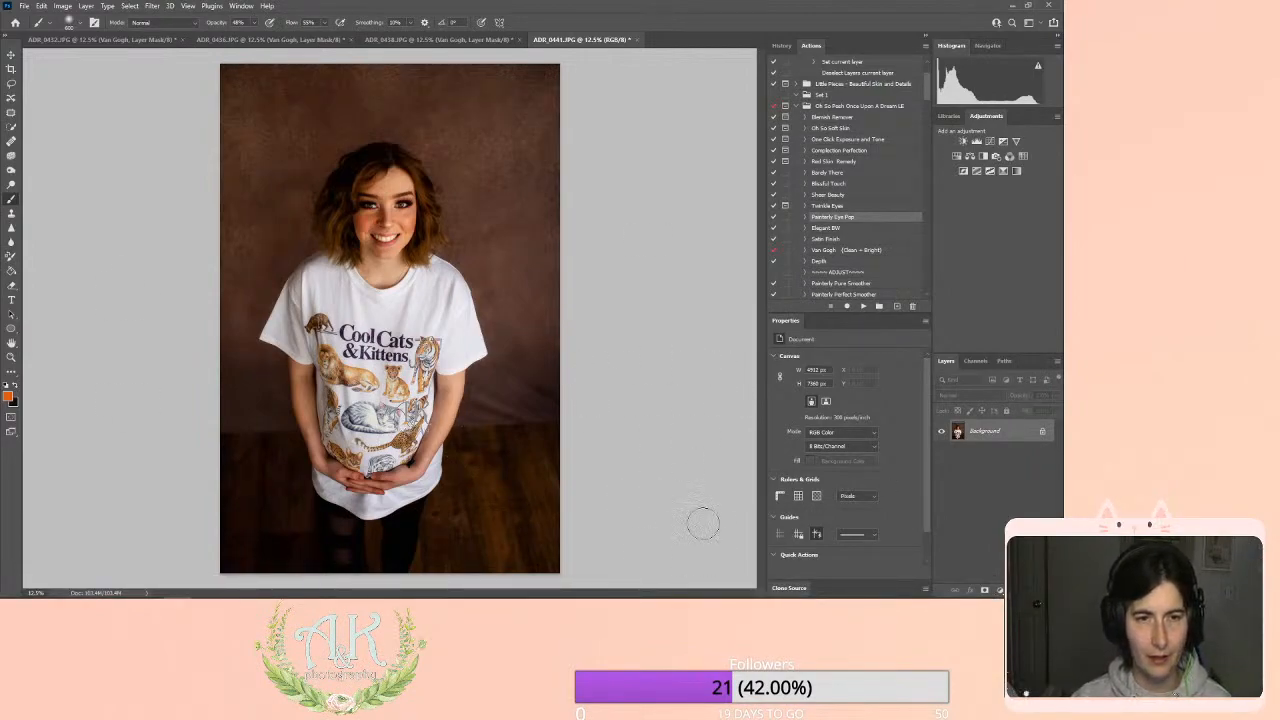
Run the Satin Finish action on ADR_0441, lower its layer's opacity to about 18%, and flatten the image.
left_click(826, 240)
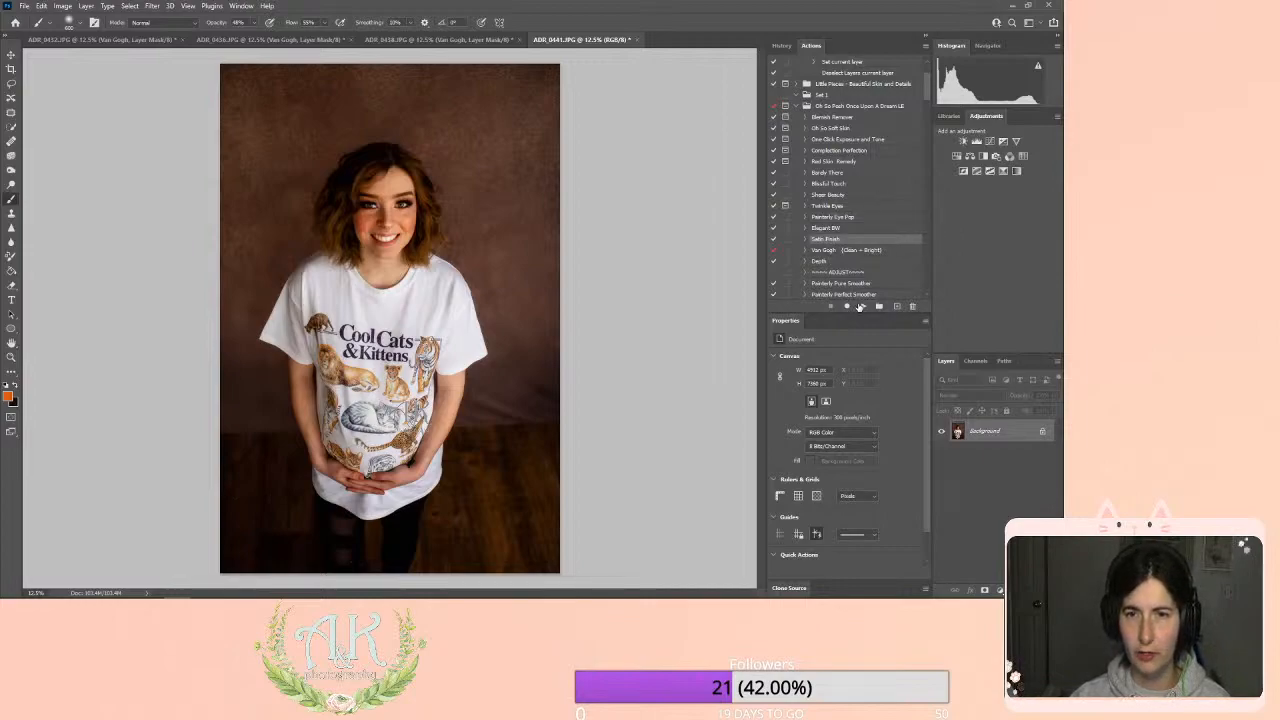
left_click(863, 306)
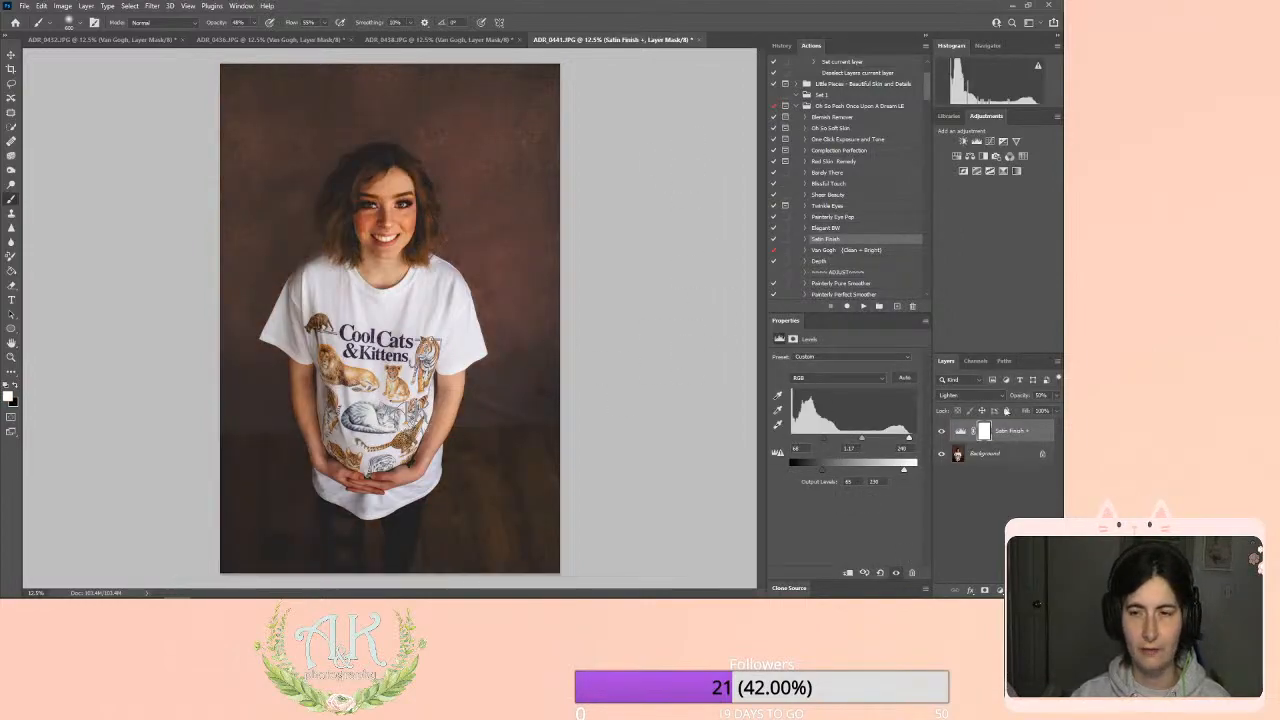
left_click(1055, 396)
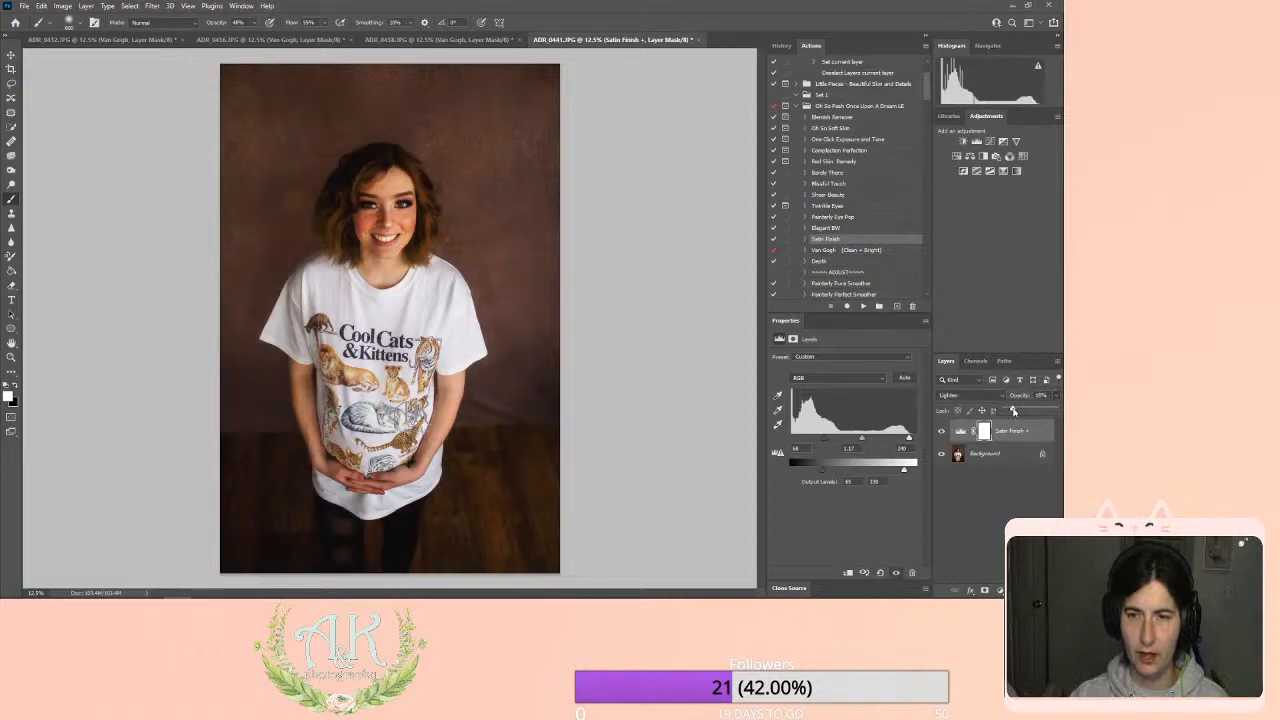
left_click(86, 7)
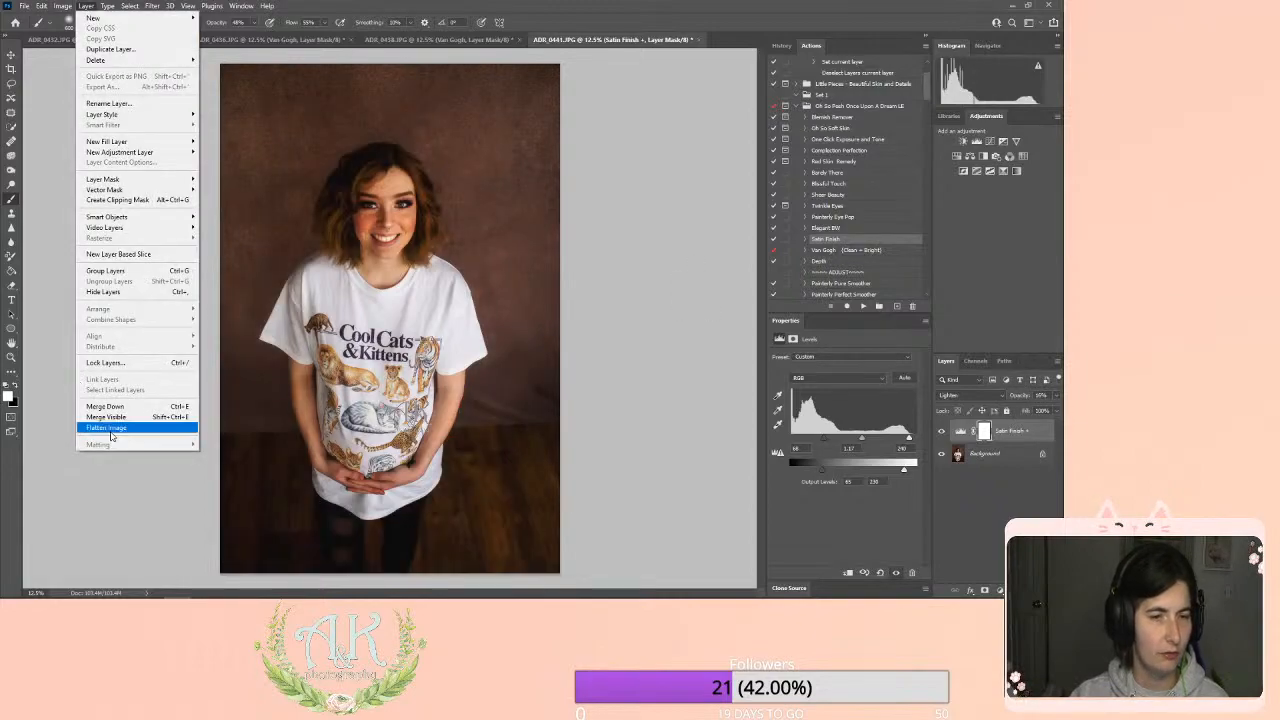
left_click(160, 428)
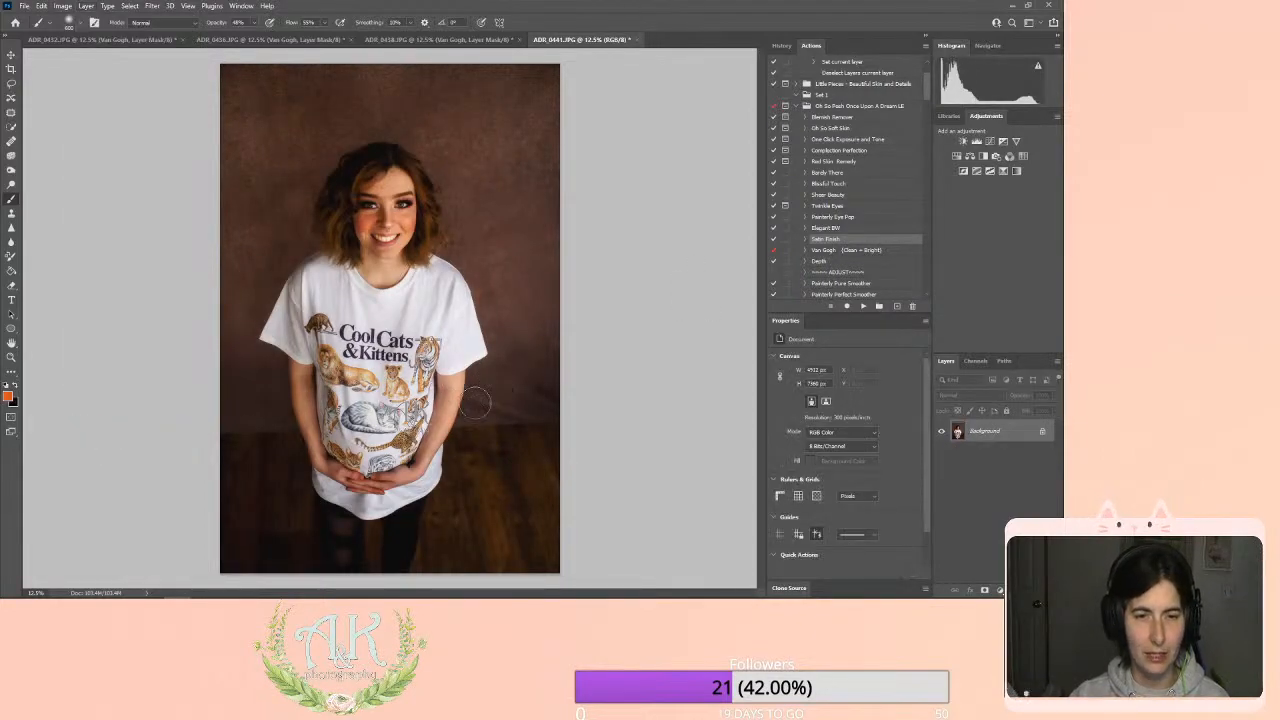
Outline the creased backdrop between the subject's arm and the photo's right edge with the Patch tool, fill it content-aware, and deselect.
left_click(11, 112)
mouse_move(546, 384)
left_mouse_down()
mouse_move(490, 399)
mouse_move(467, 425)
mouse_move(570, 395)
left_mouse_up()
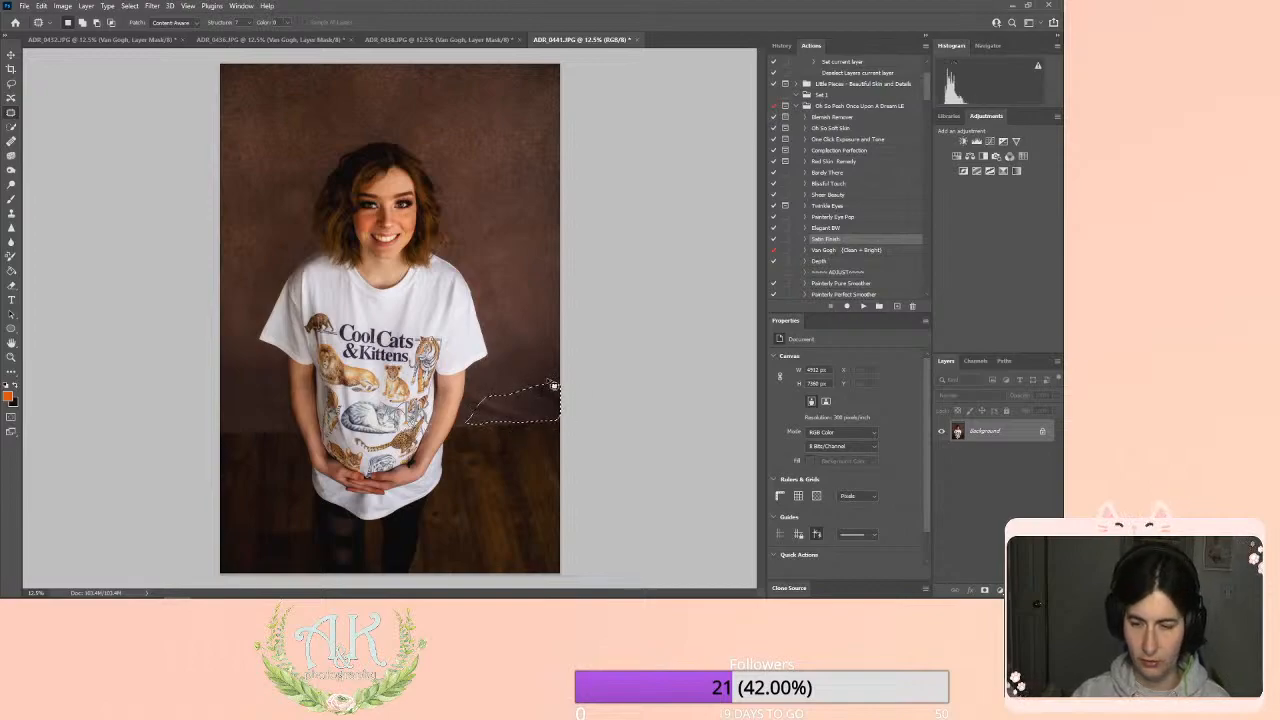
key("shift+BackSpace")
key("Return")
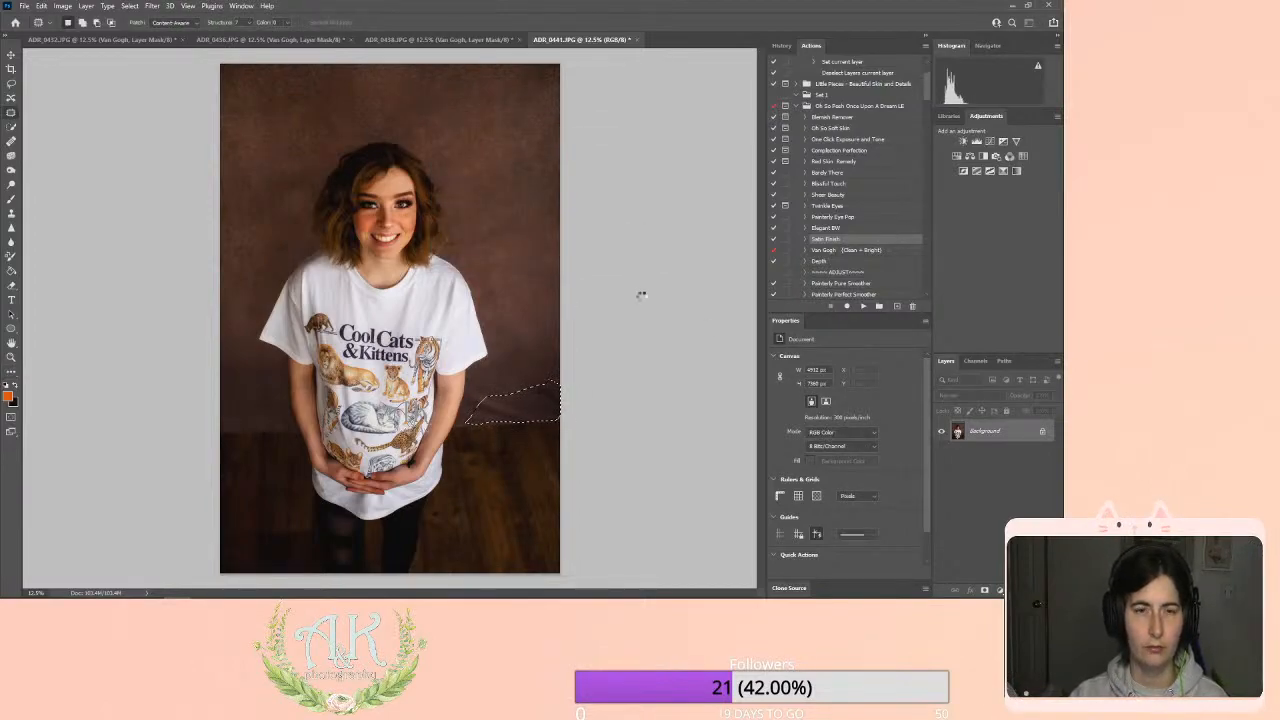
key("ctrl+d")
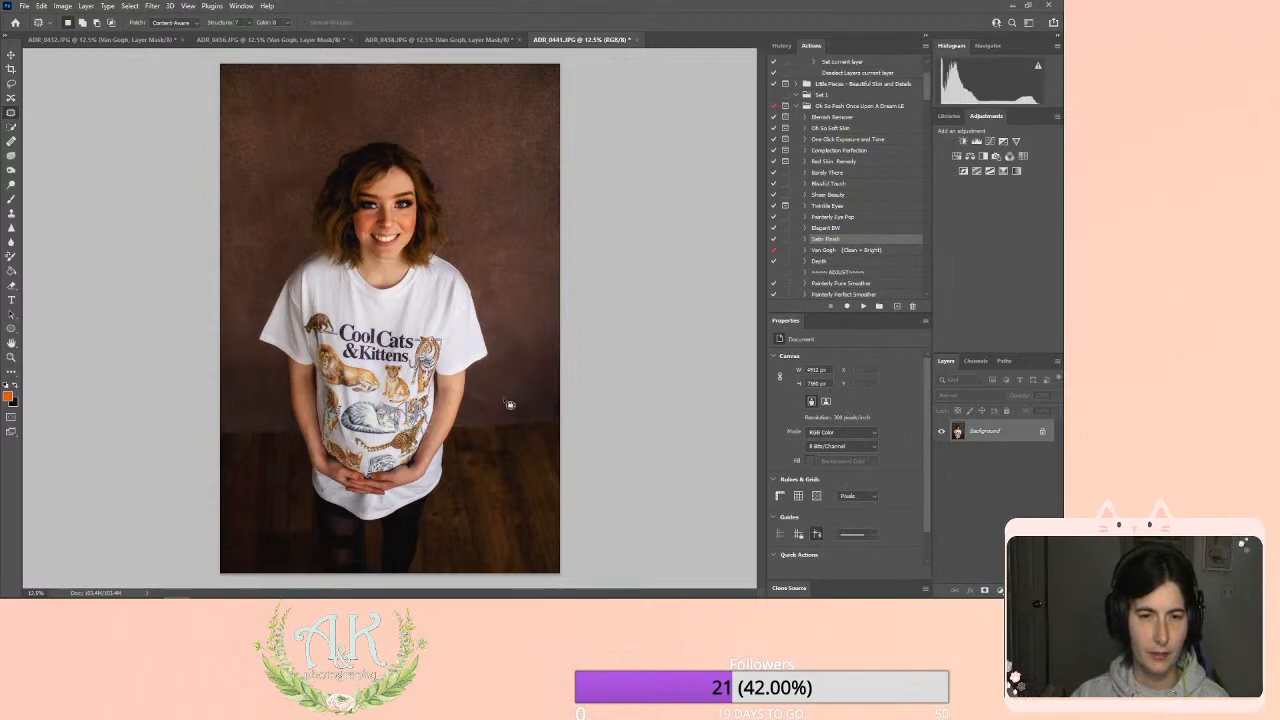
Select the small remaining backdrop crease beside the subject's forearm, apply a Content-Aware fill with Color Adaptation at 100% opacity, and deselect.
mouse_move(511, 401)
left_mouse_down()
mouse_move(479, 396)
mouse_move(467, 414)
mouse_move(477, 424)
mouse_move(486, 395)
left_mouse_up()
key("shift+BackSpace")
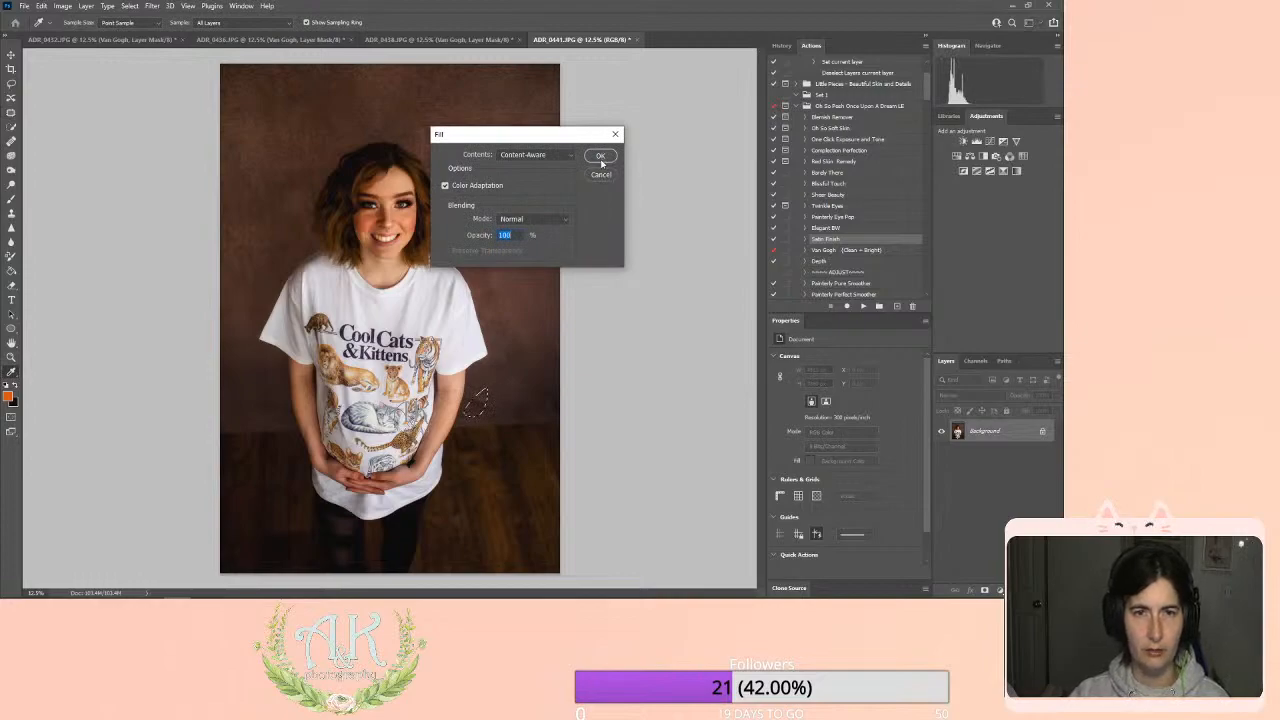
left_click(601, 157)
key("ctrl+d")
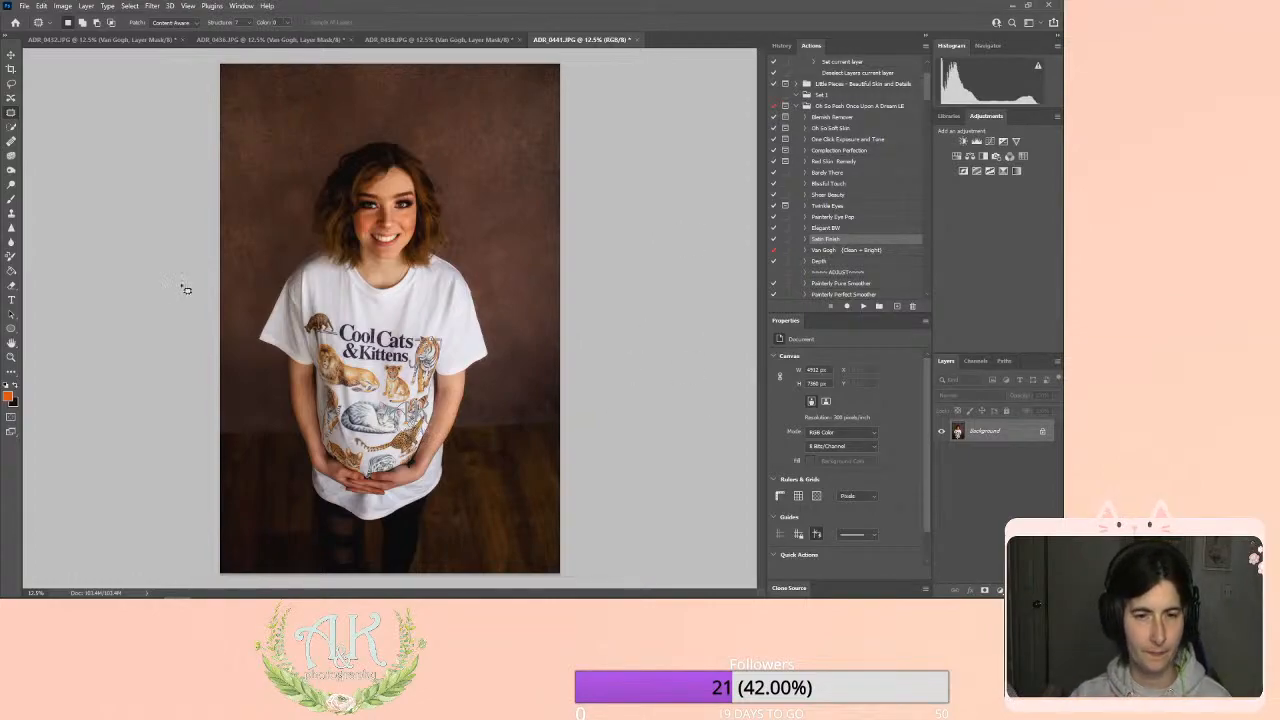
Save ADR_0441 as a JPEG at quality 12 (Maximum), Baseline Optimized, and close the photo.
key("ctrl+s")
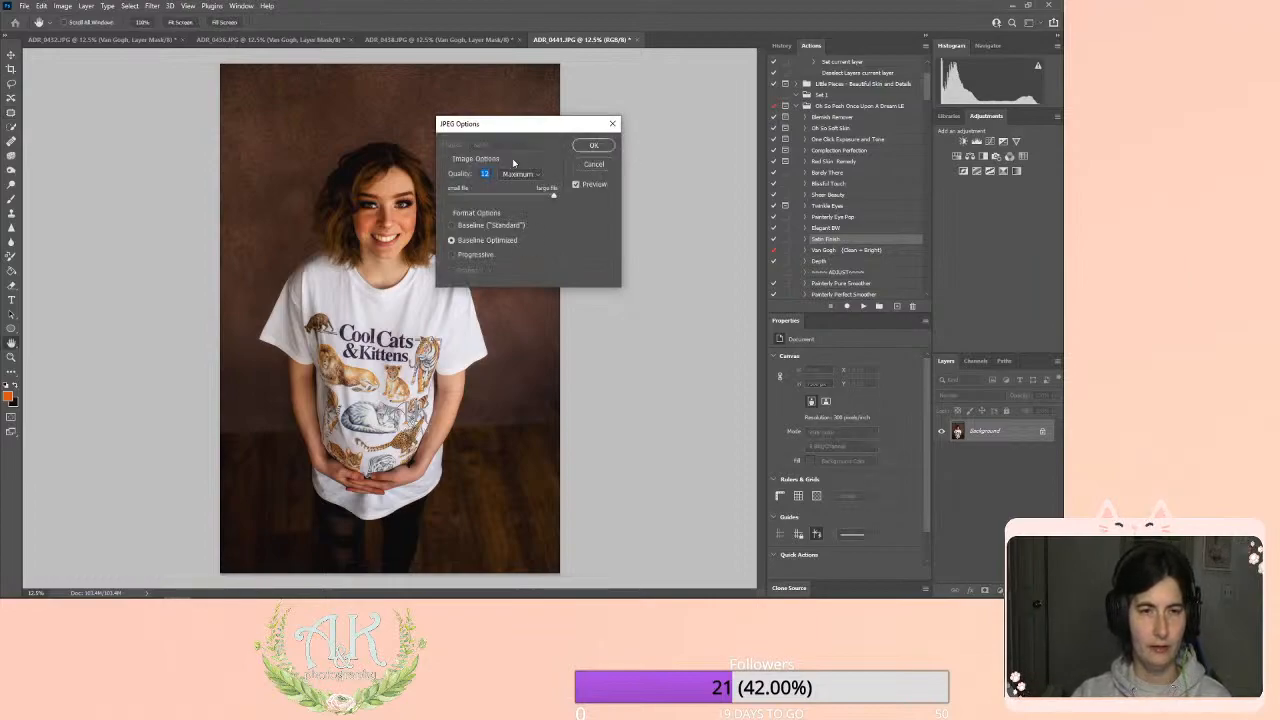
key("Return")
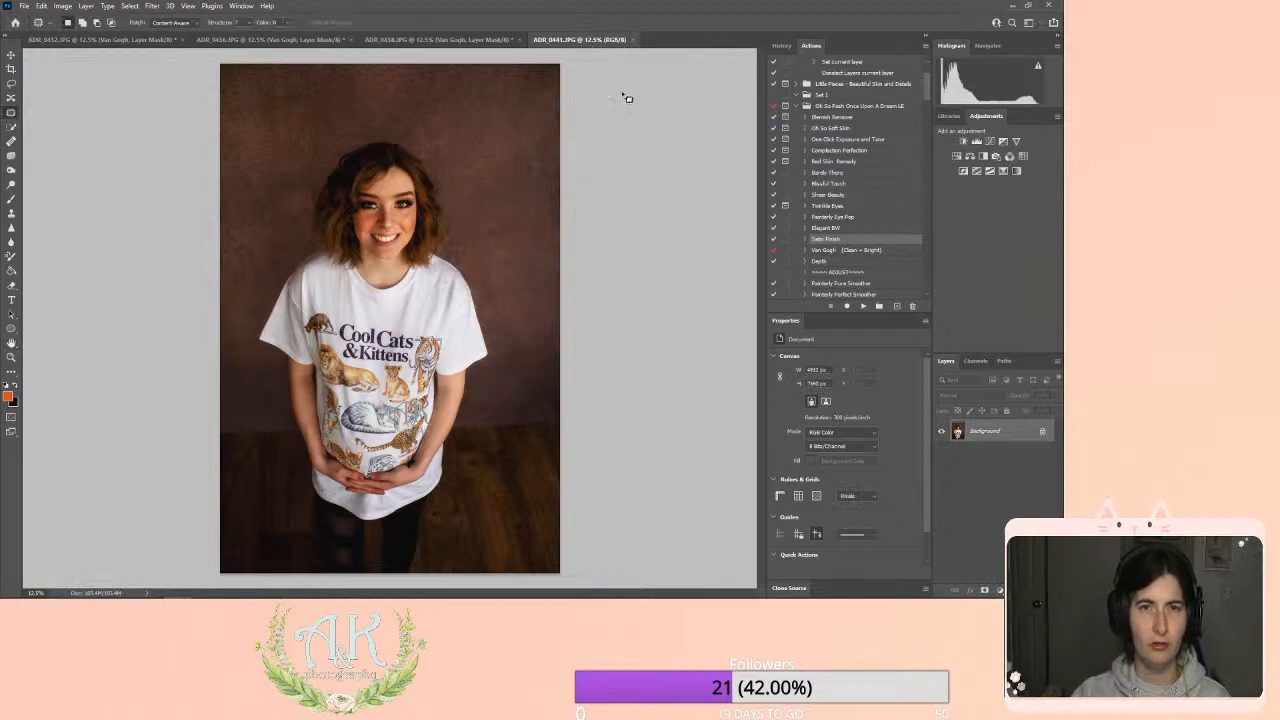
left_click(632, 42)
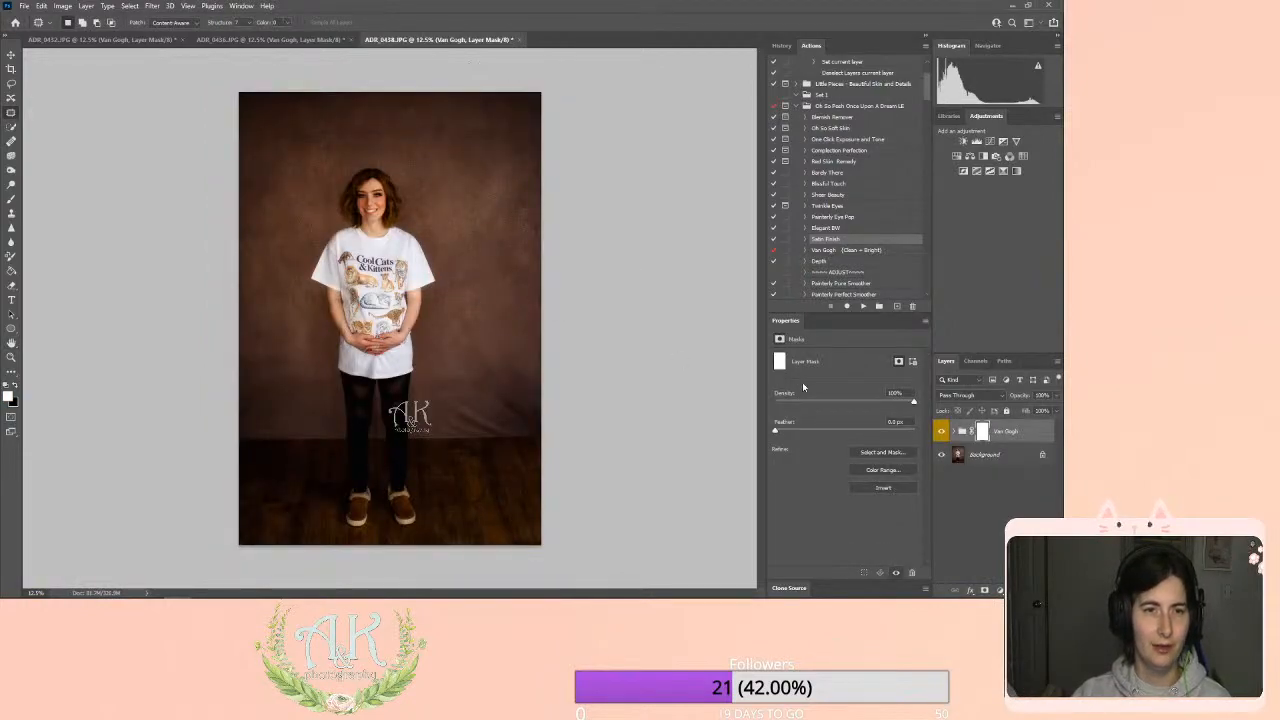
Lower the Van Gogh group's opacity to 77% on the full-length portrait ADR_0438 and flatten the image.
left_click(1056, 398)
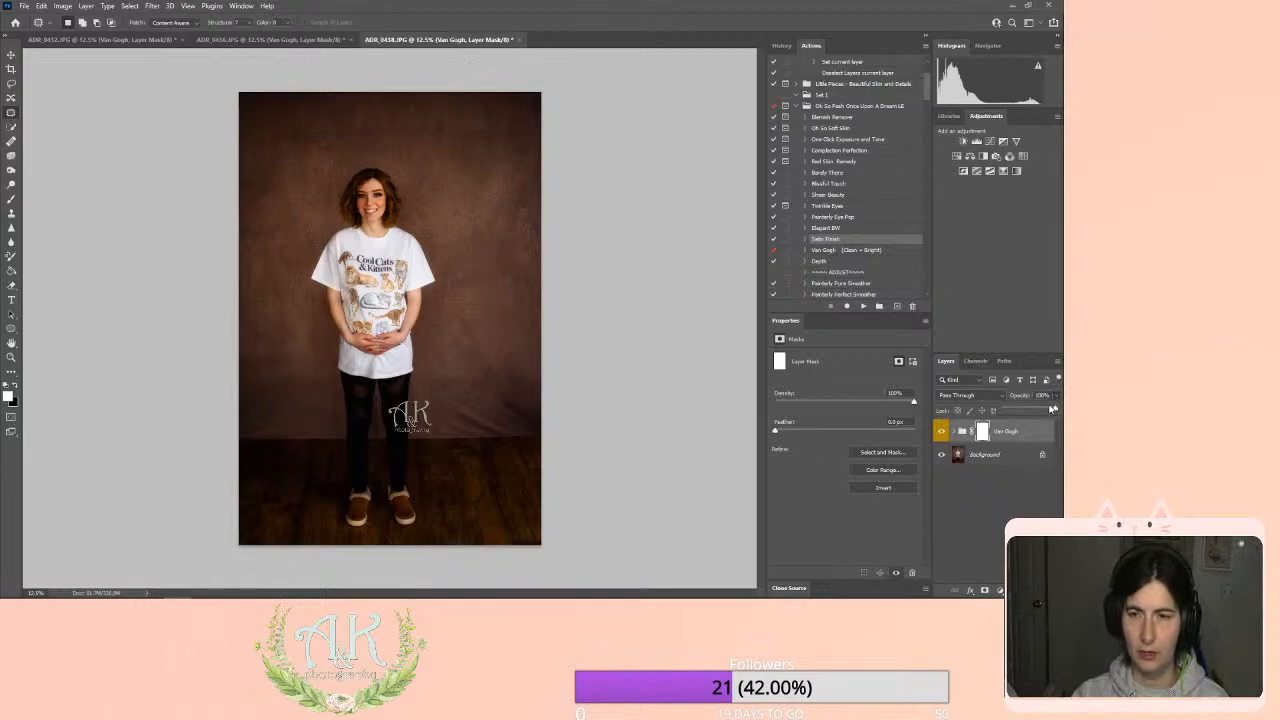
left_click_drag(1054, 410, 1040, 411)
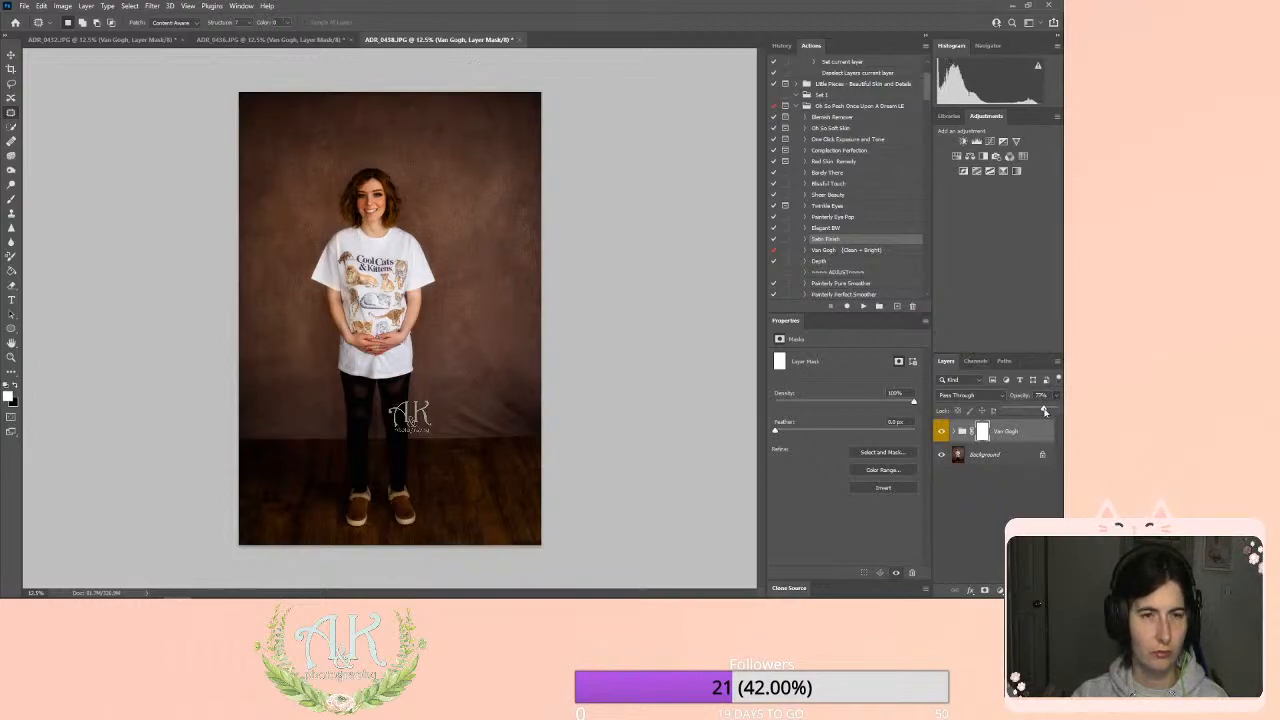
left_click(86, 5)
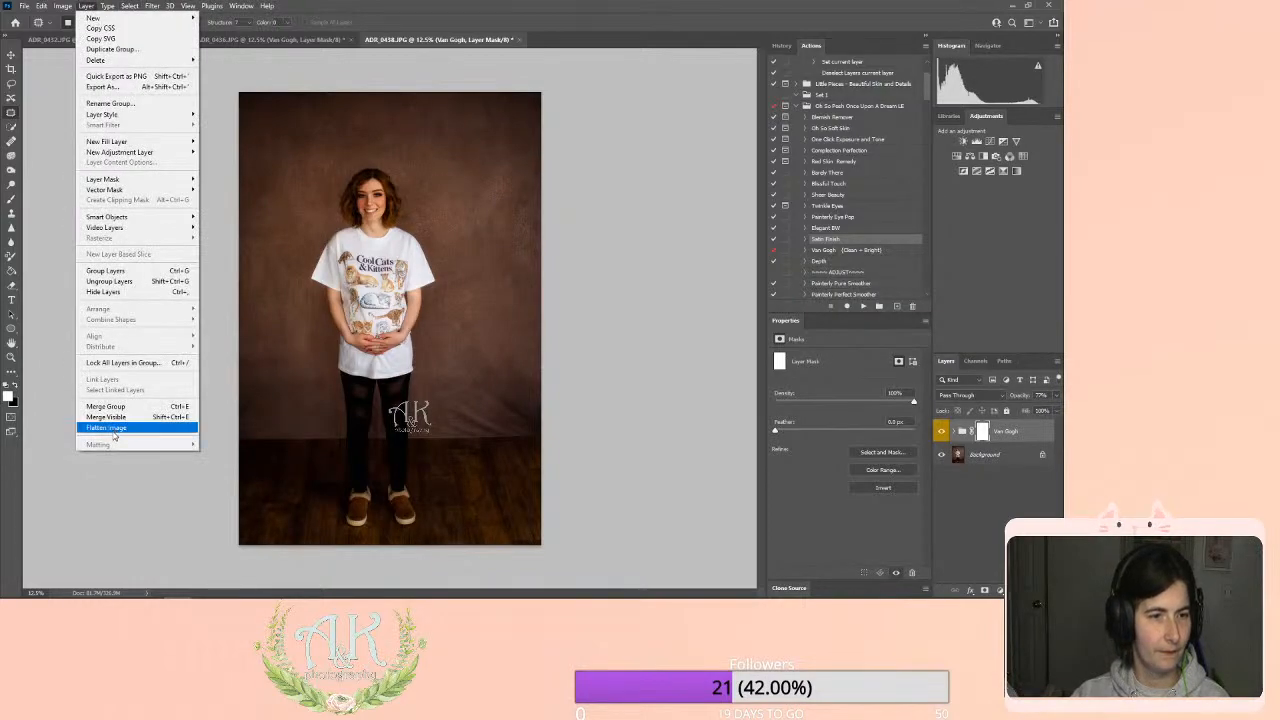
left_click(106, 427)
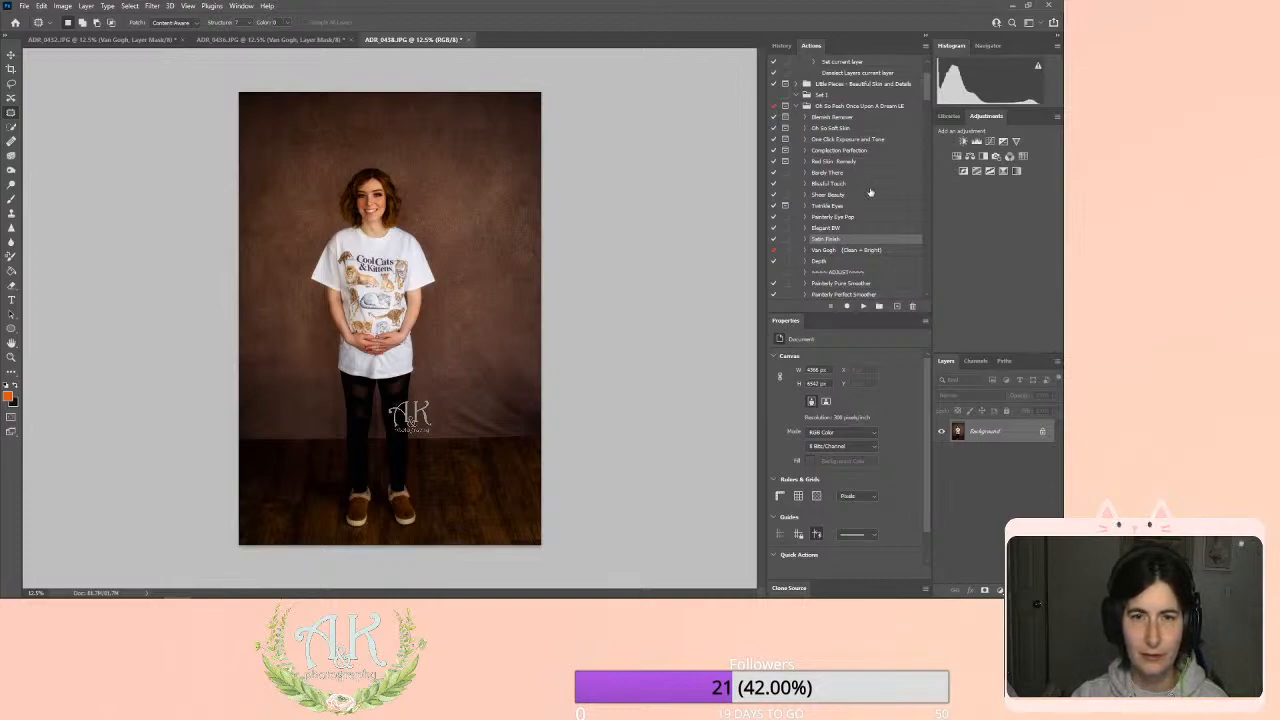
Run the Painterly Eye Pop action on ADR_0438 and flatten the image.
left_click(853, 218)
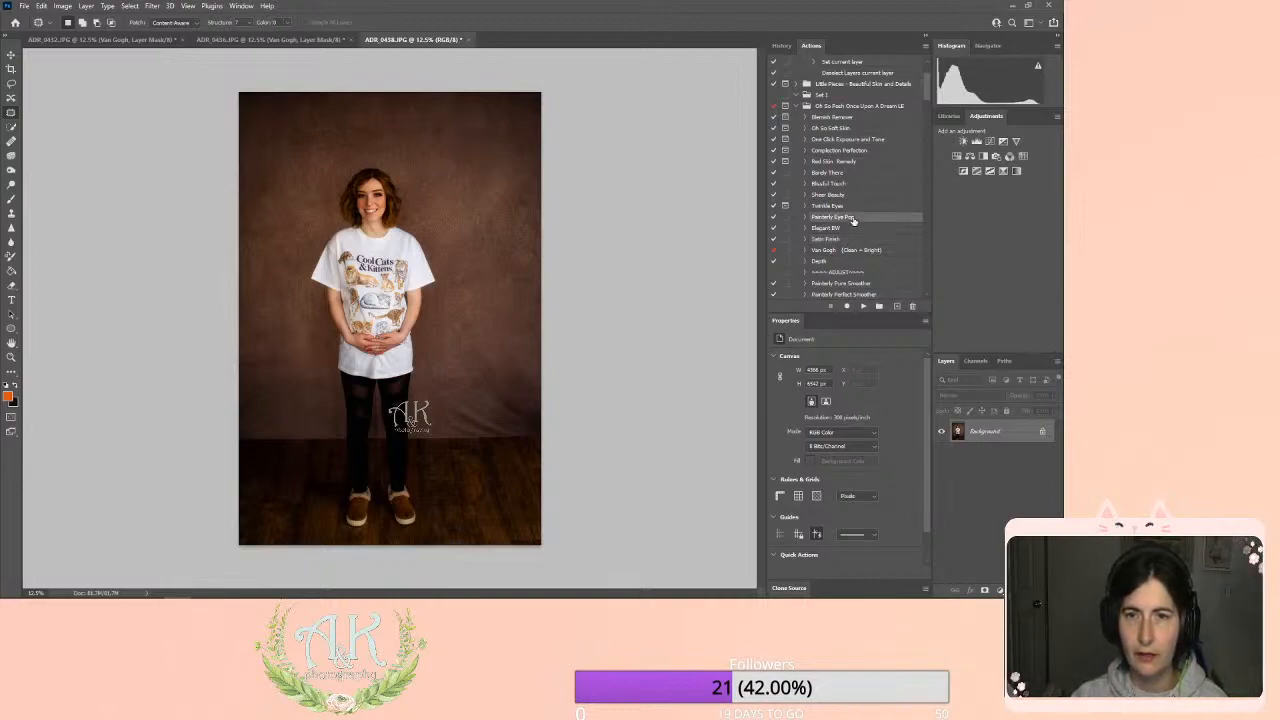
left_click(864, 307)
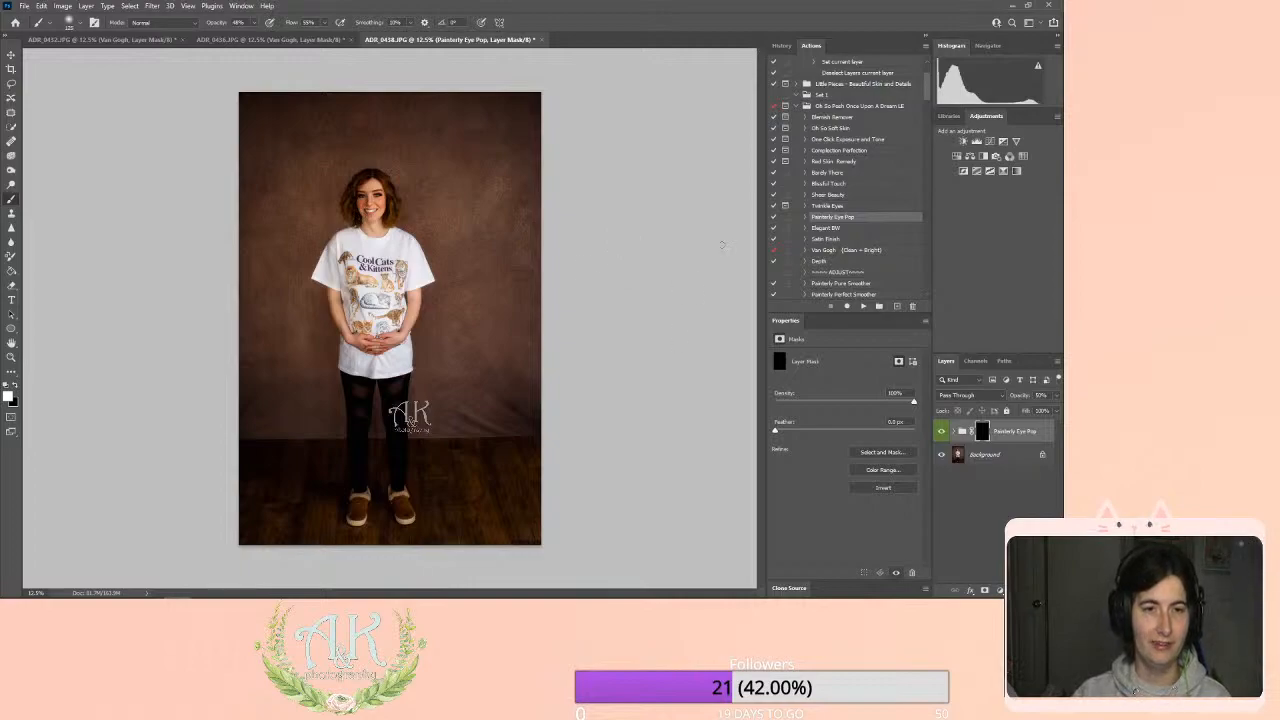
left_click(86, 6)
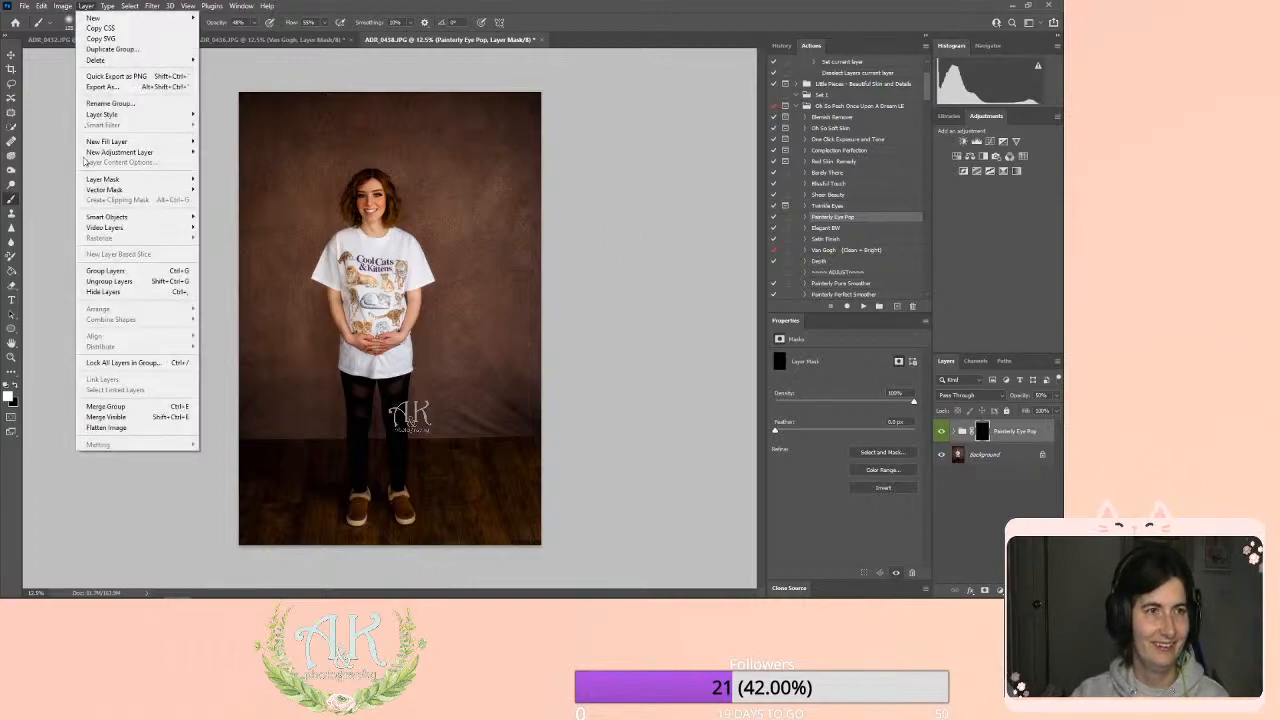
left_click(110, 426)
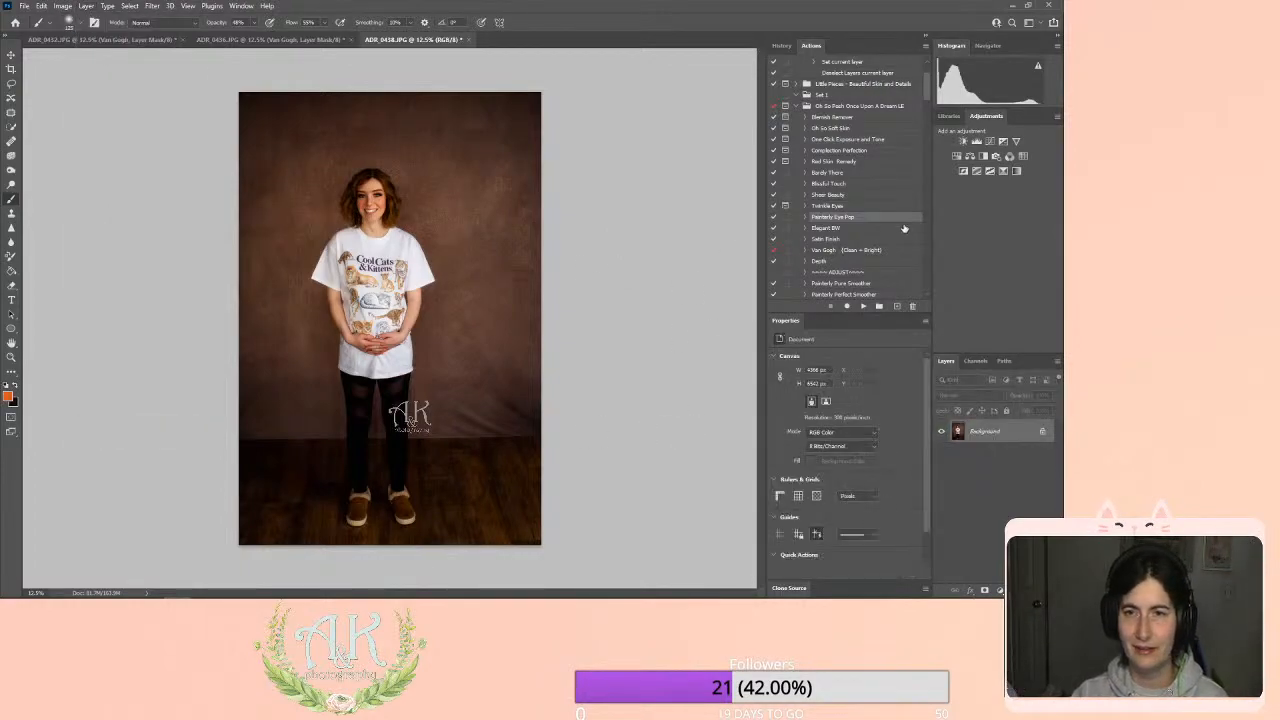
Outline the creased backdrop between the logo and the right edge of ADR_0438 with the Patch tool and fill it content-aware.
left_click(862, 240)
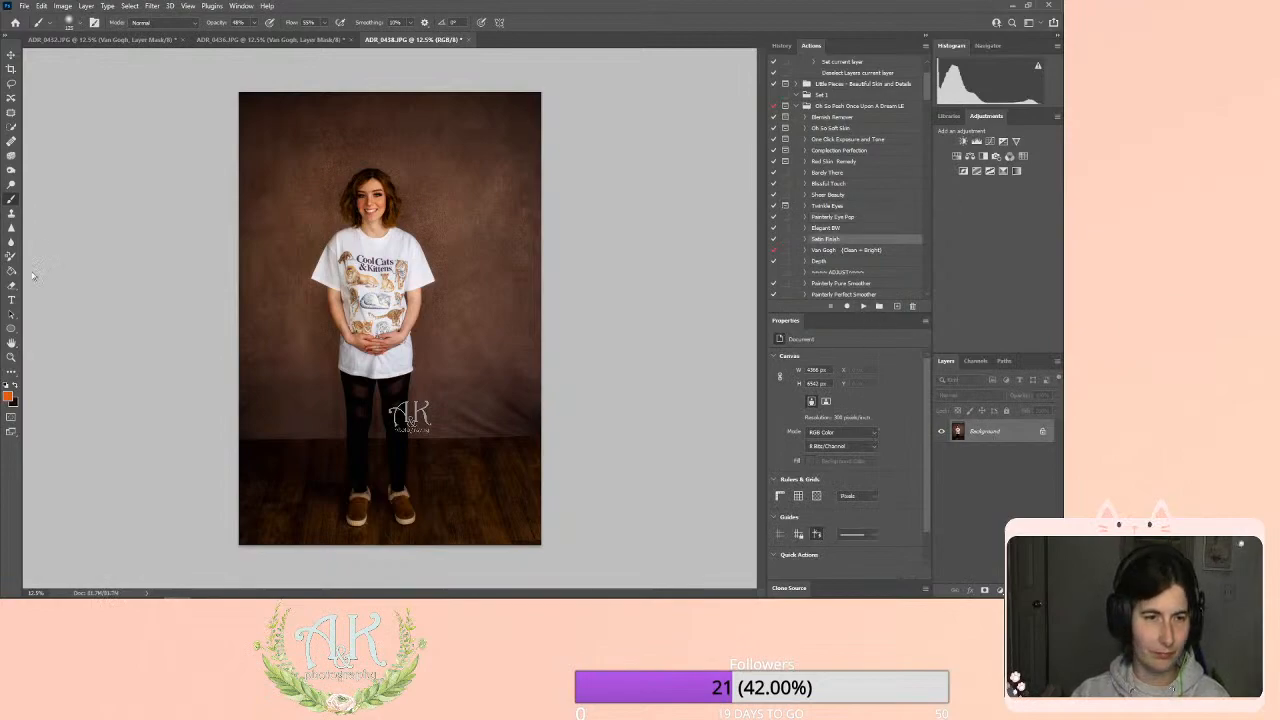
left_click(11, 113)
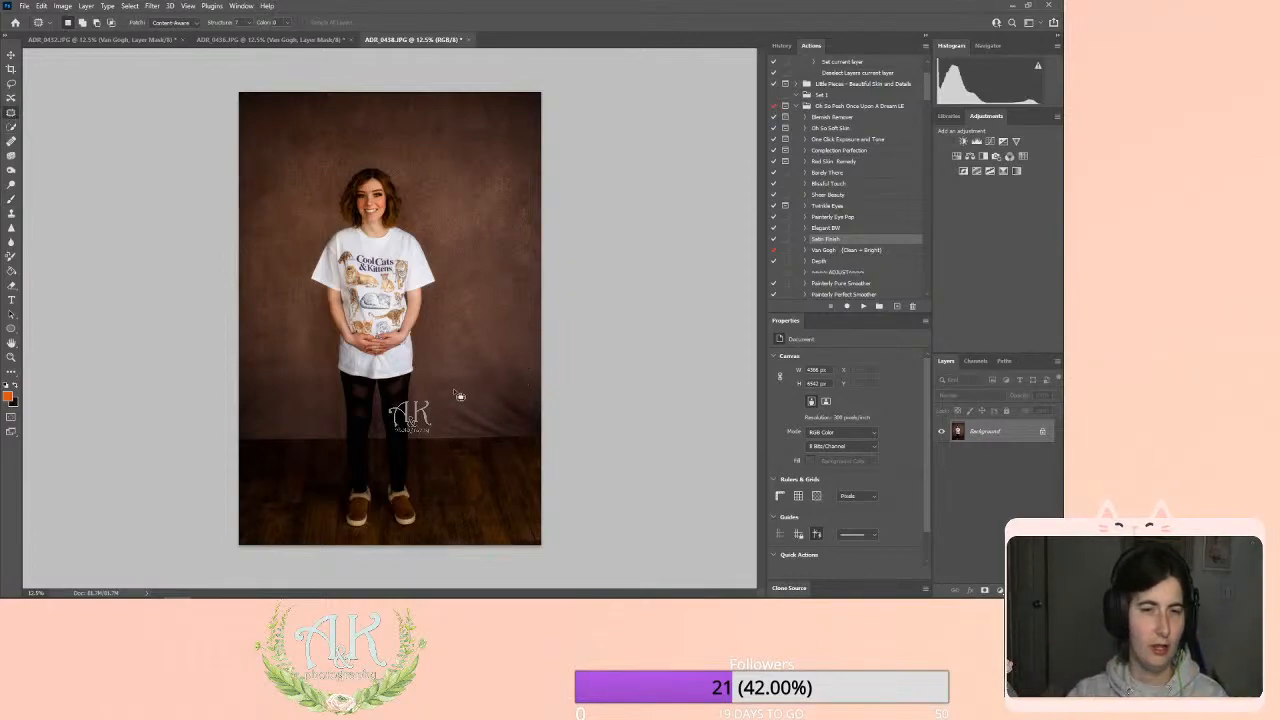
mouse_move(520, 386)
left_mouse_down()
mouse_move(446, 404)
mouse_move(442, 431)
mouse_move(540, 436)
left_mouse_up()
key("shift+BackSpace")
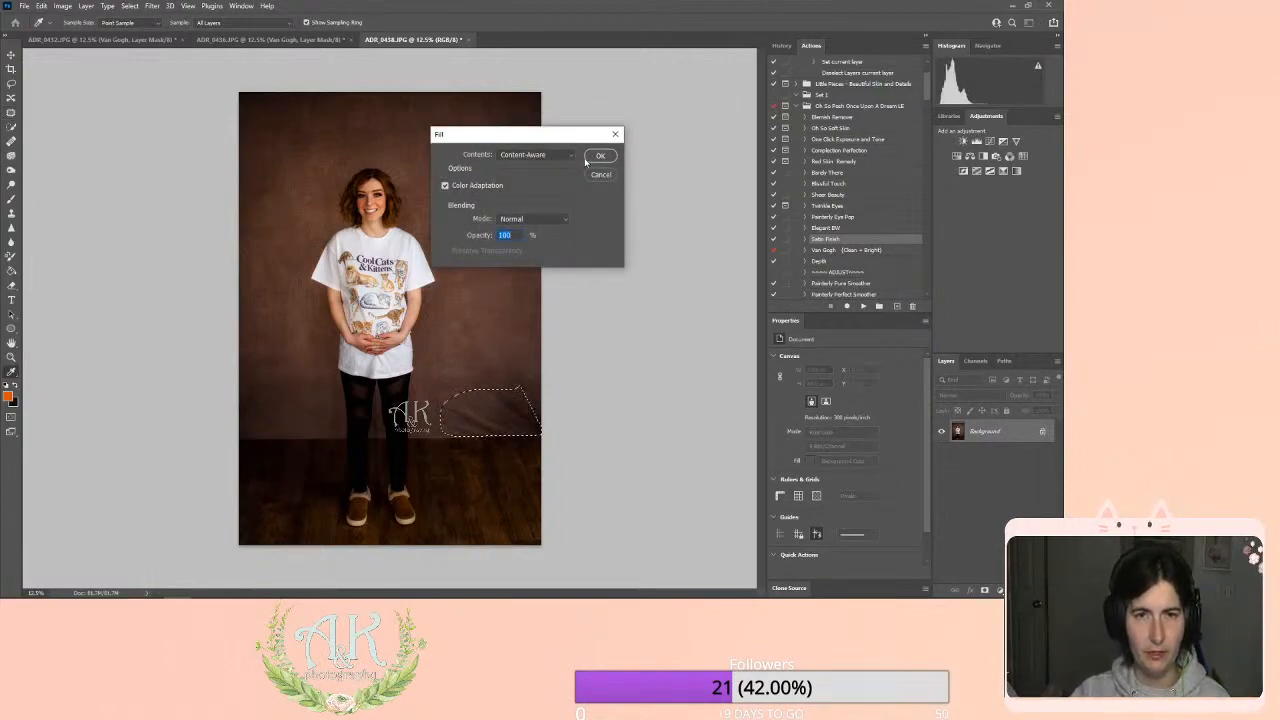
left_click(597, 157)
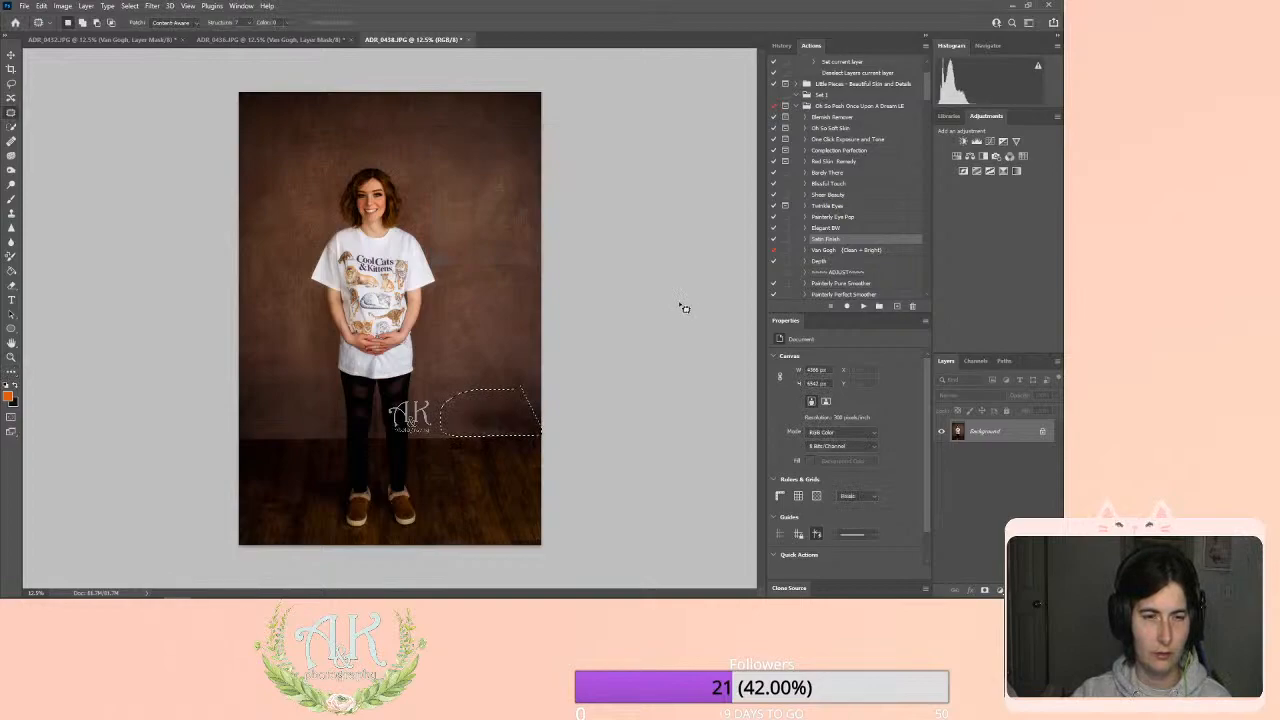
Outline the remaining crease near the right edge of ADR_0438's backdrop, fill it content-aware with Color Adaptation, and clear the selection.
key("ctrl+d")
mouse_move(515, 407)
left_mouse_down()
mouse_move(480, 430)
mouse_move(541, 412)
left_mouse_up()
key("shift+BackSpace")
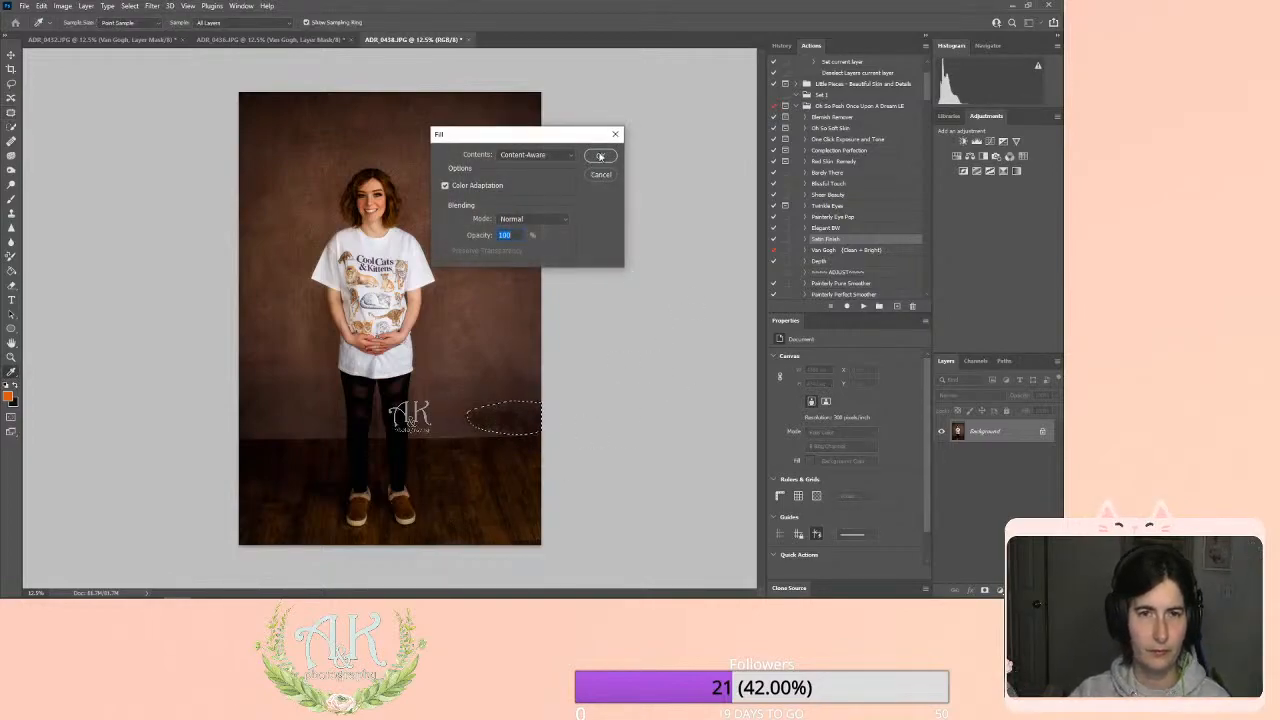
left_click(596, 160)
key("ctrl+d")
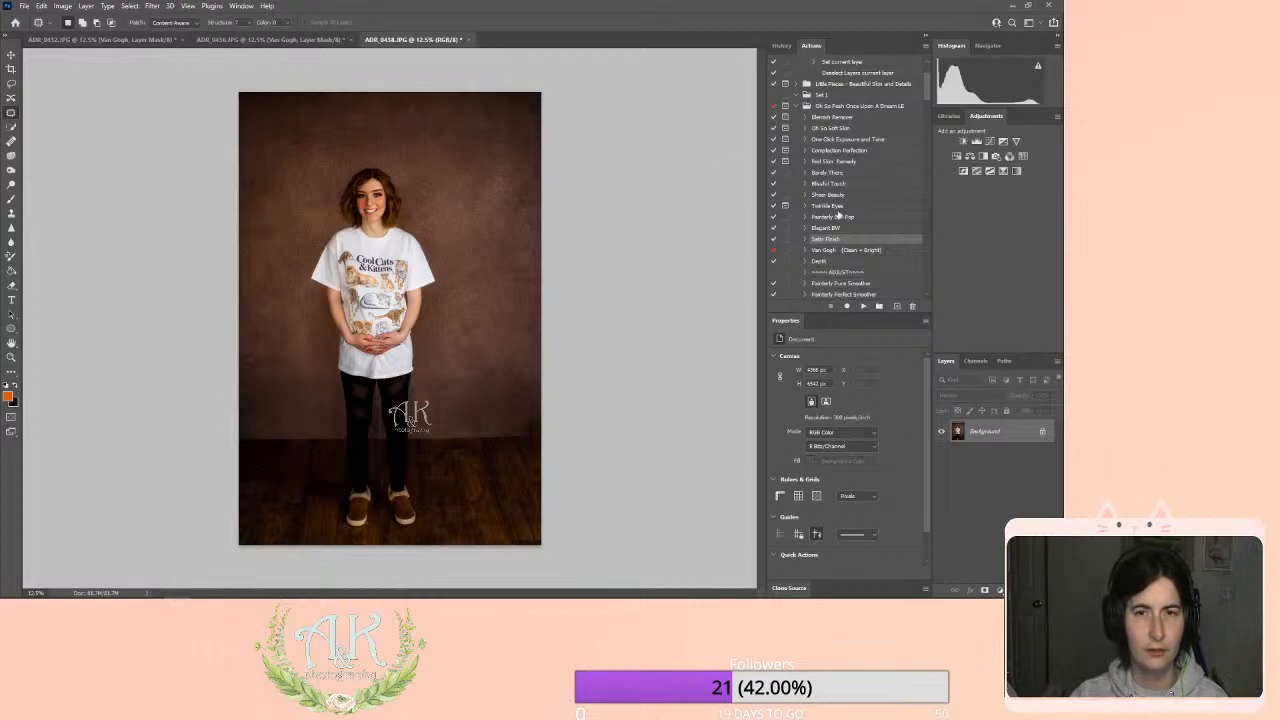
Run the Satin Finish action on ADR_0438, lower its layer opacity to 15%, and flatten the image.
left_click(863, 307)
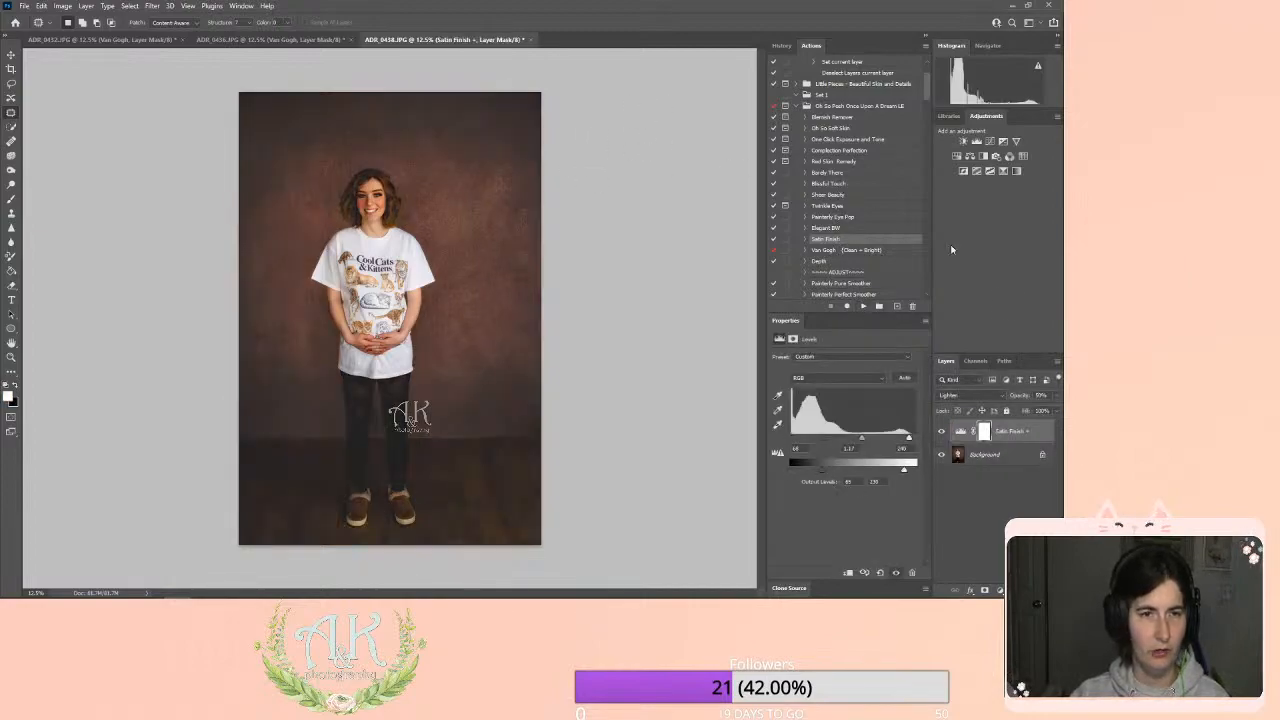
left_click(1055, 400)
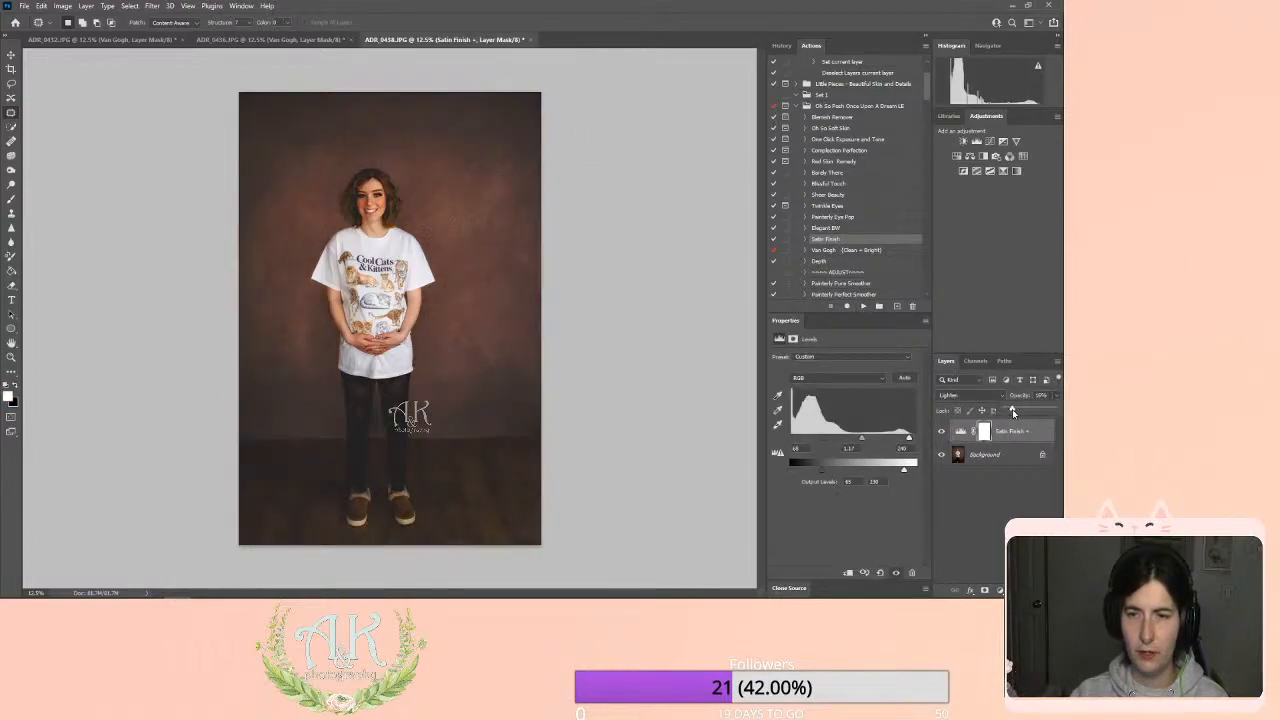
left_click(1012, 409)
left_click(86, 6)
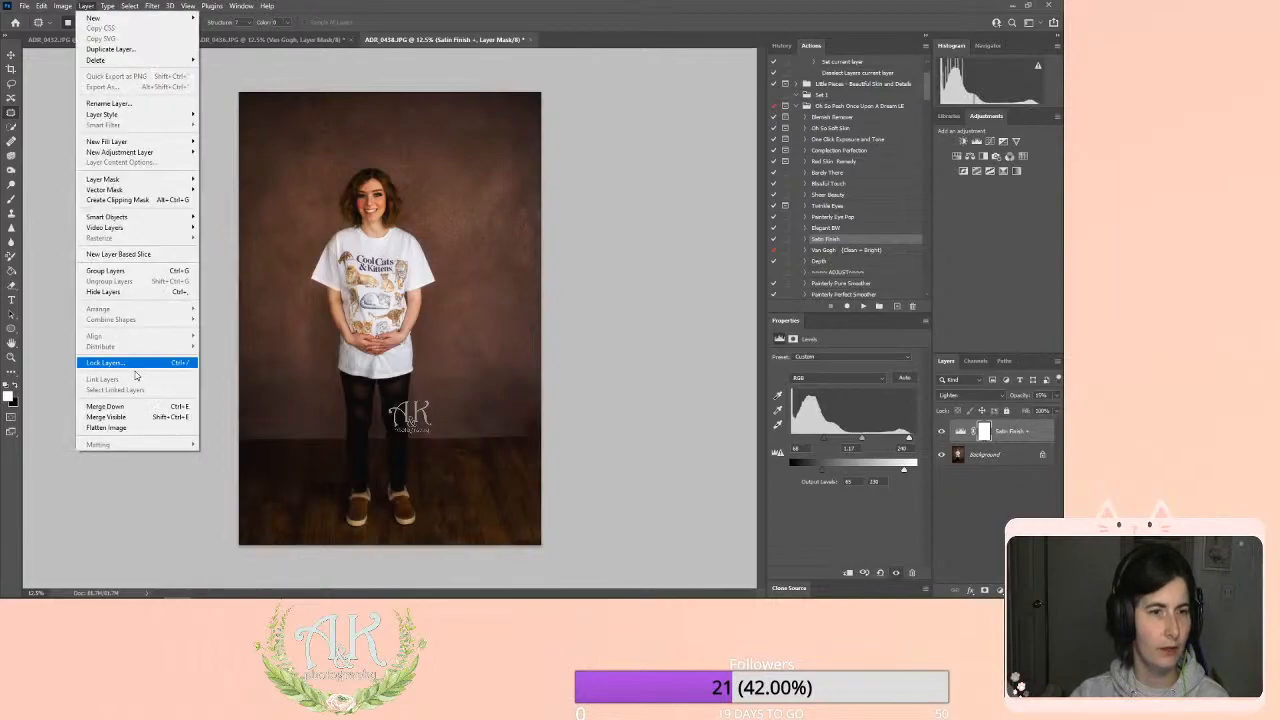
left_click(120, 428)
Crop ADR_0438 to a 5:7 portrait with content-aware fill, straightening it slightly and extending the frame past the backdrop's left edge.
left_click(11, 68)
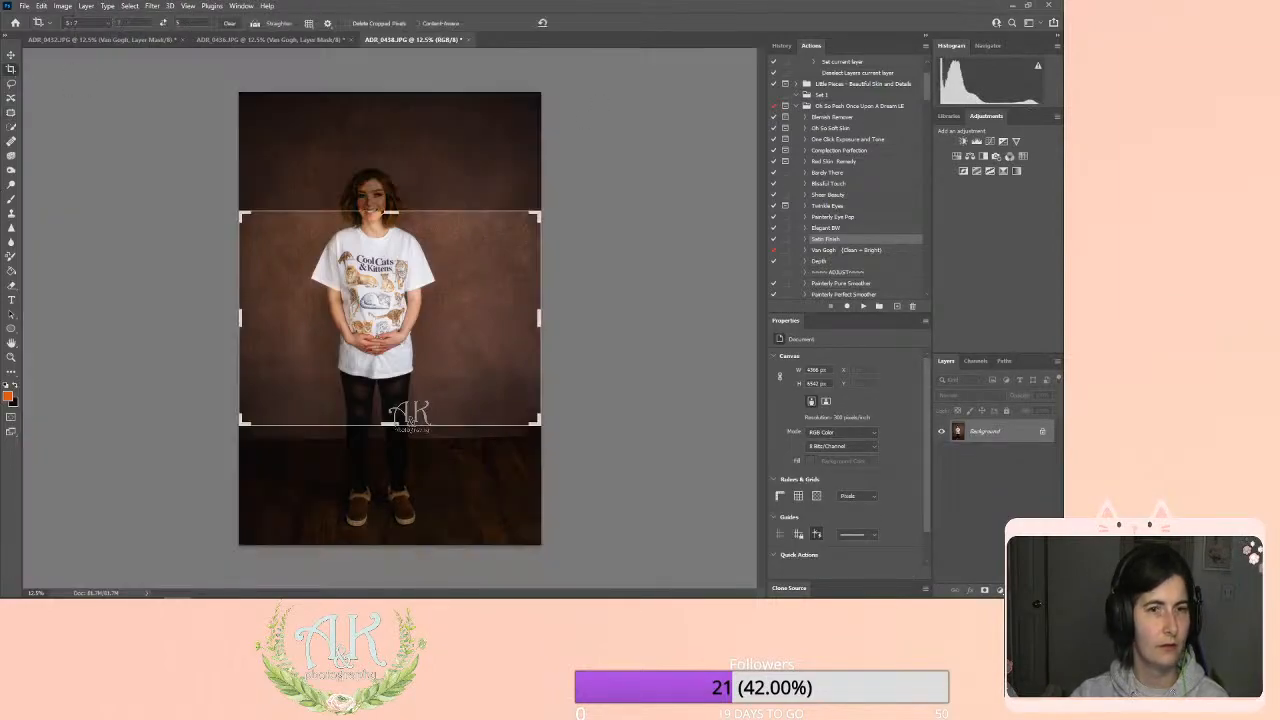
left_click(164, 23)
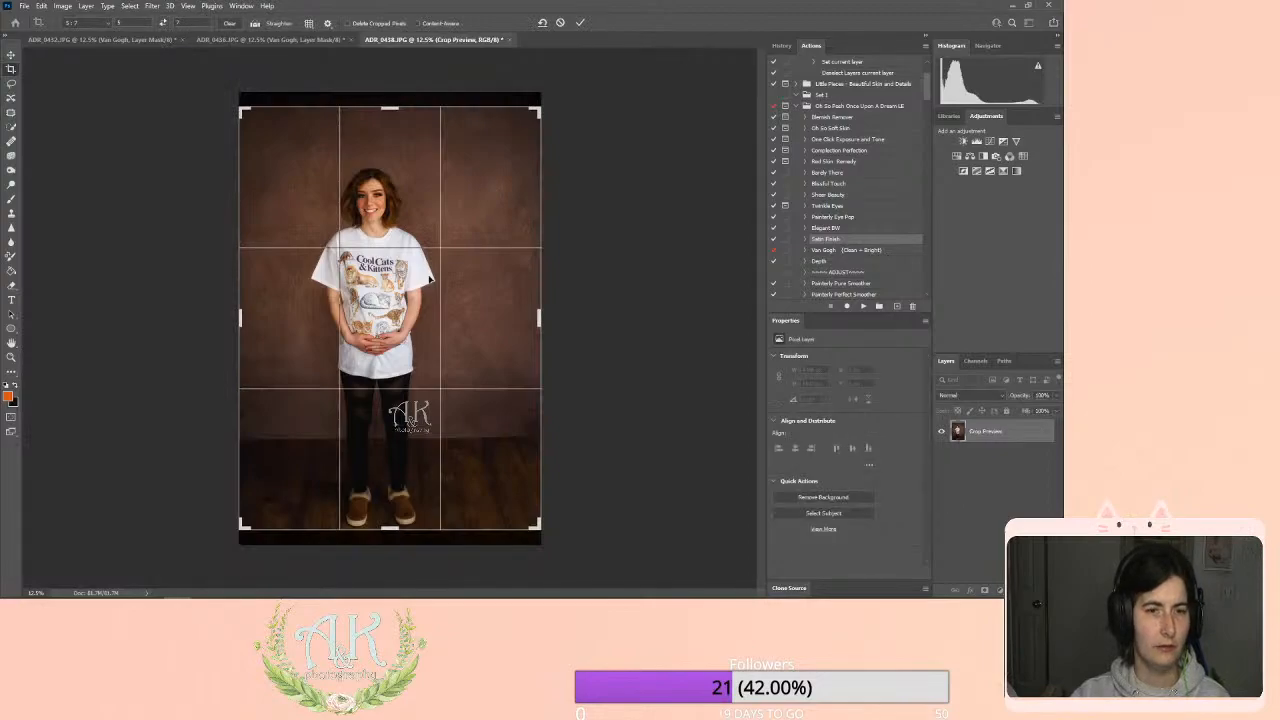
mouse_move(537, 112)
left_mouse_down()
mouse_move(526, 103)
mouse_move(537, 96)
left_mouse_up()
left_click_drag(445, 243, 455, 243)
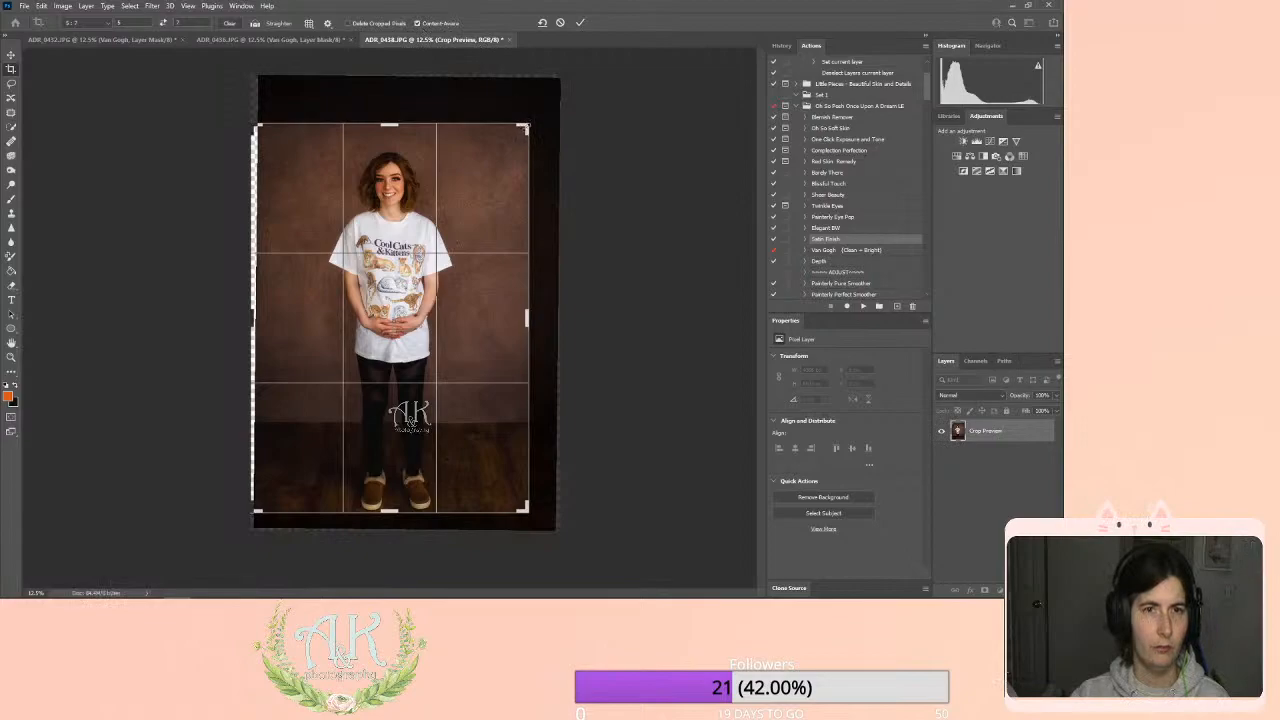
left_click_drag(526, 127, 543, 101)
left_click_drag(425, 207, 438, 201)
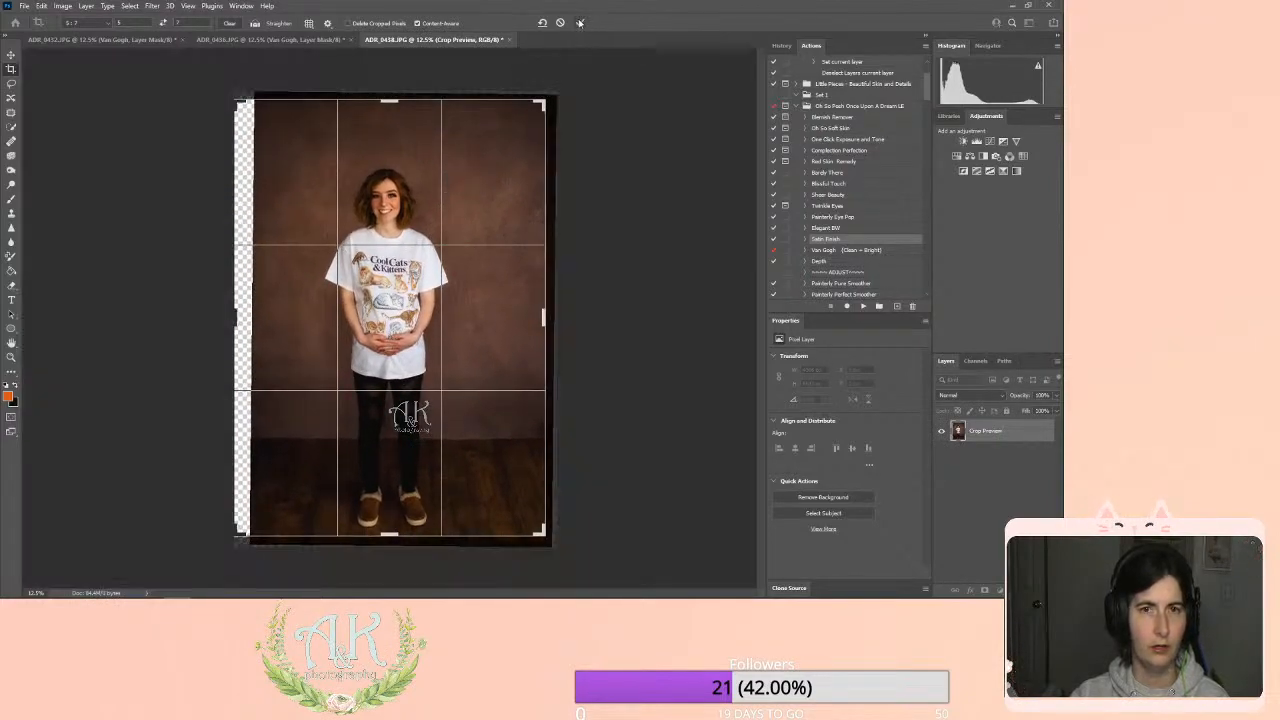
left_click(580, 22)
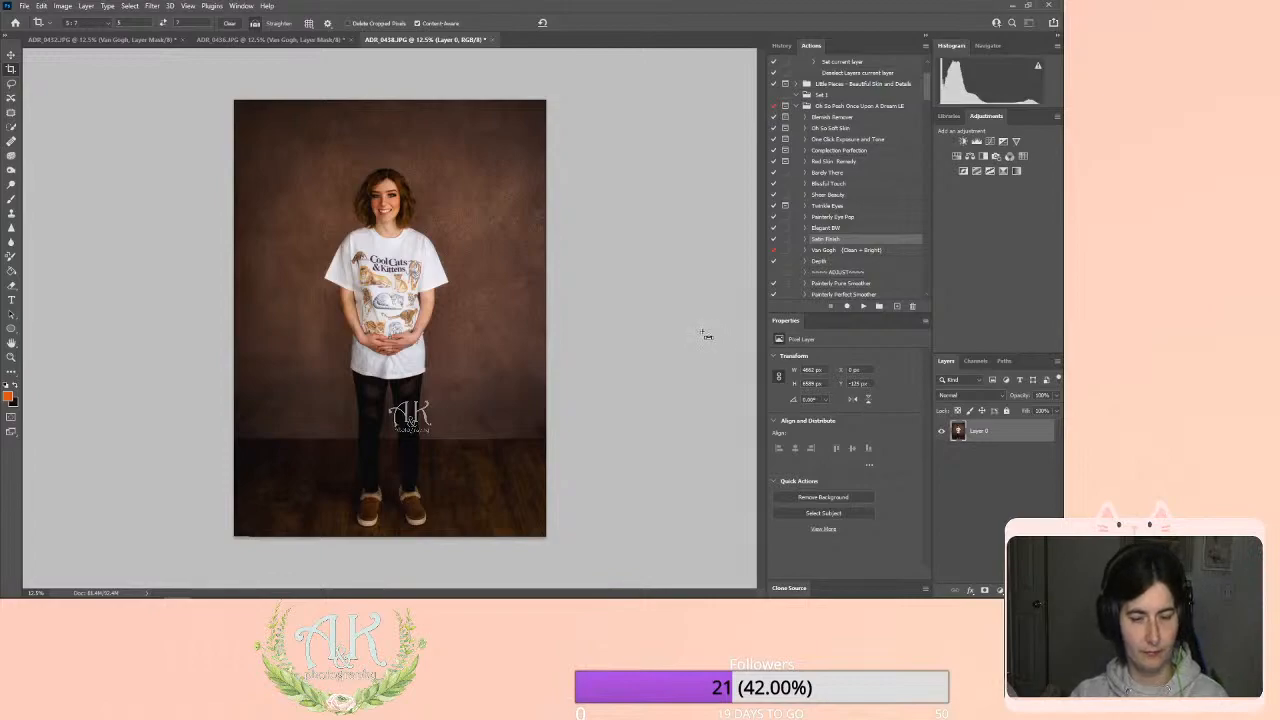
Flatten the cropped ADR_0438 and save it as a JPEG at quality 12 (Maximum), Baseline Optimized.
key("ctrl+shift+s")
left_click(903, 537)
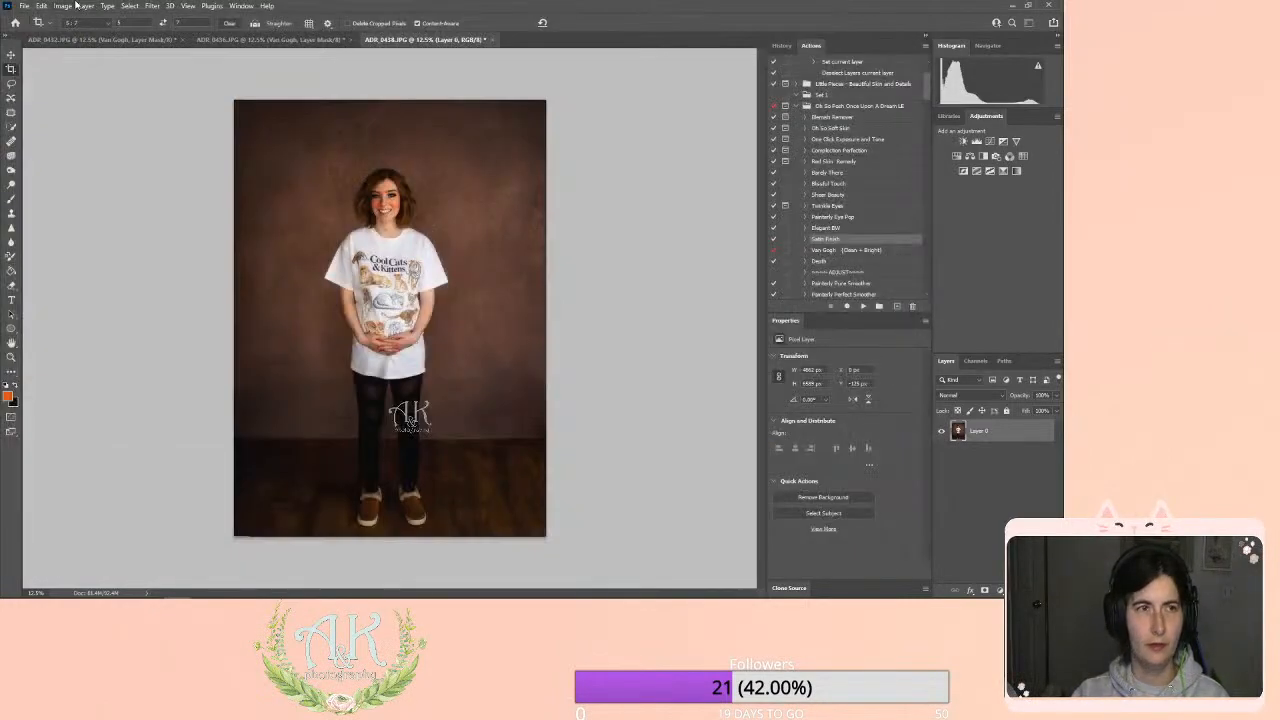
left_click(86, 6)
left_click(149, 428)
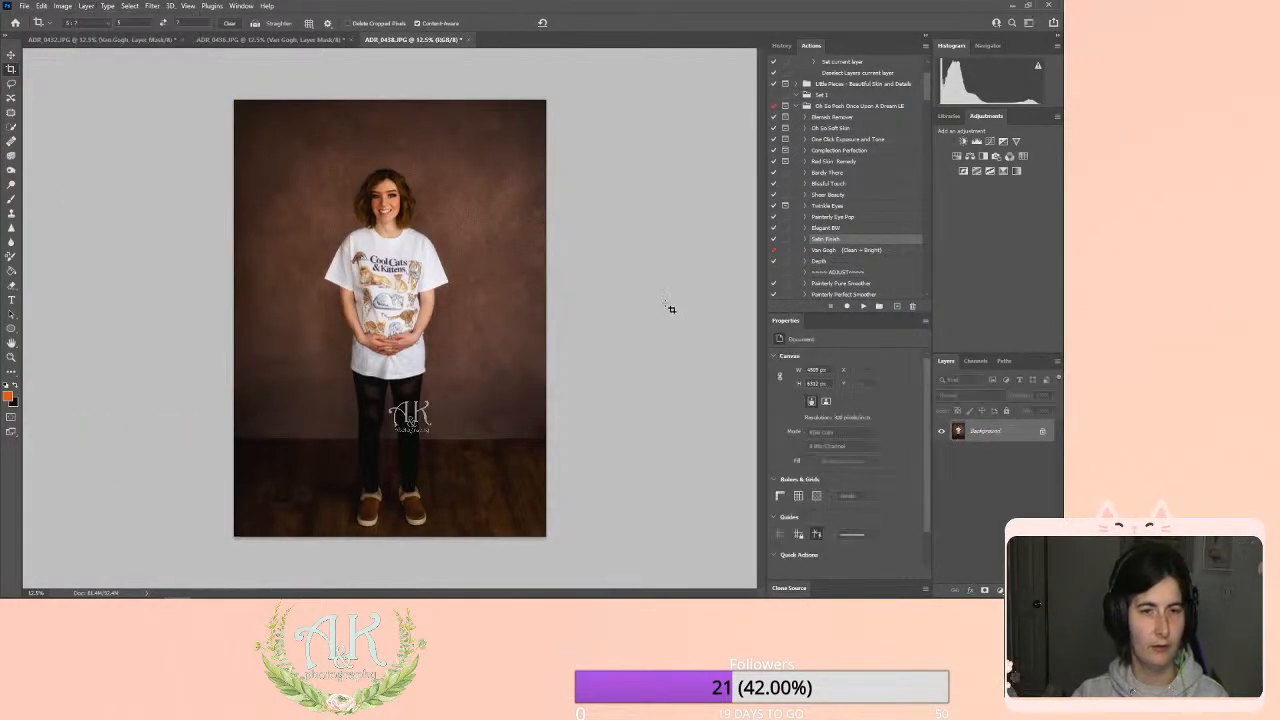
key("ctrl+s")
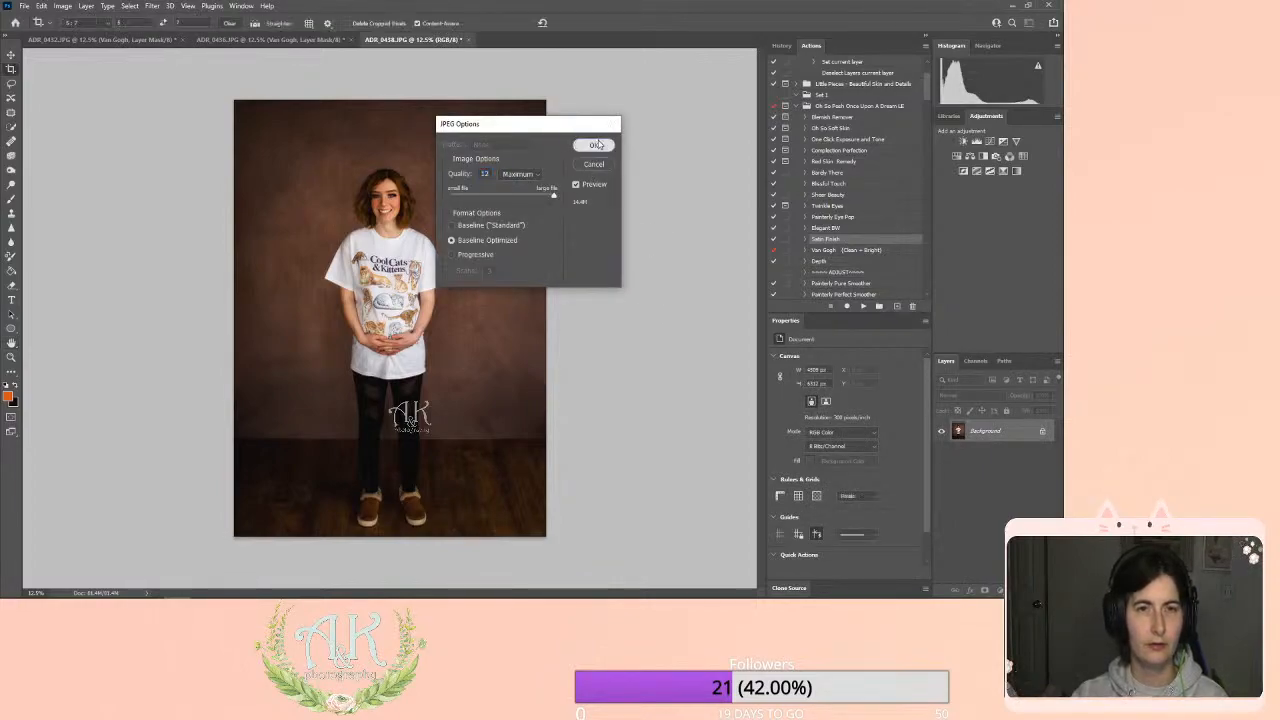
left_click(594, 146)
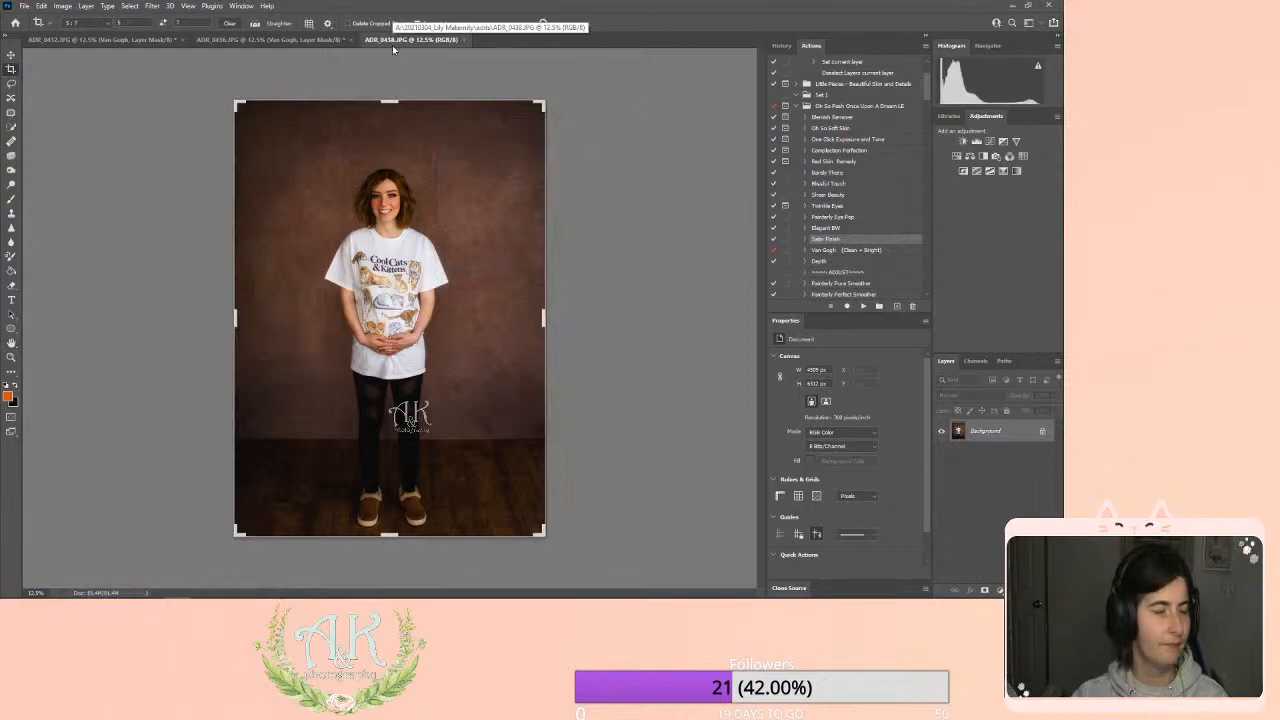
left_click(575, 130)
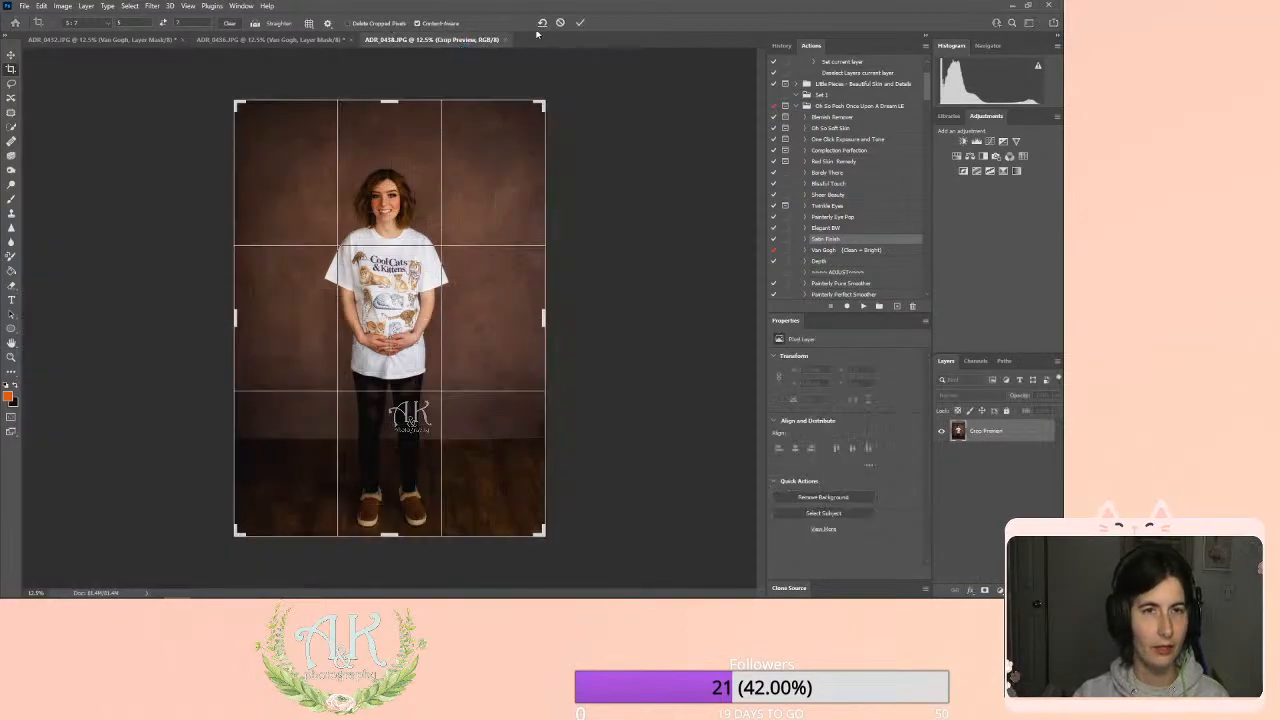
left_click(561, 24)
left_click(660, 260)
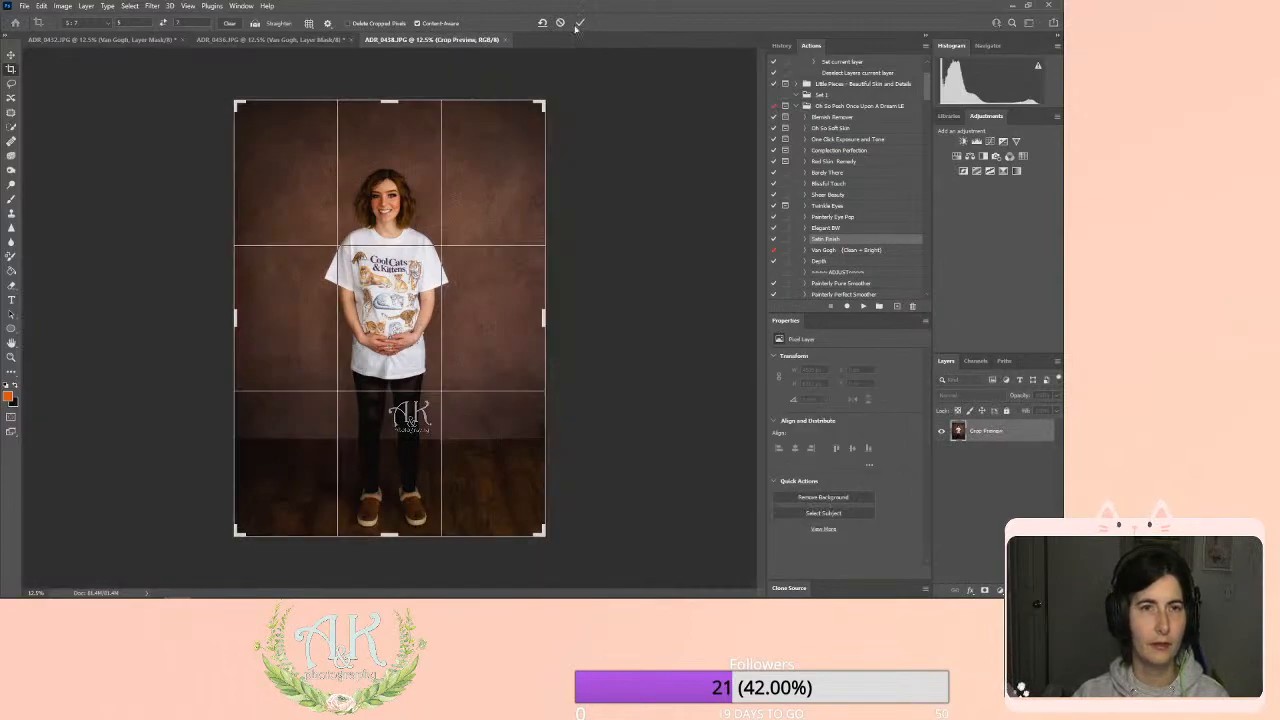
Leave the crop, flatten ADR_0438 again, save it, and close the photo.
left_click(11, 56)
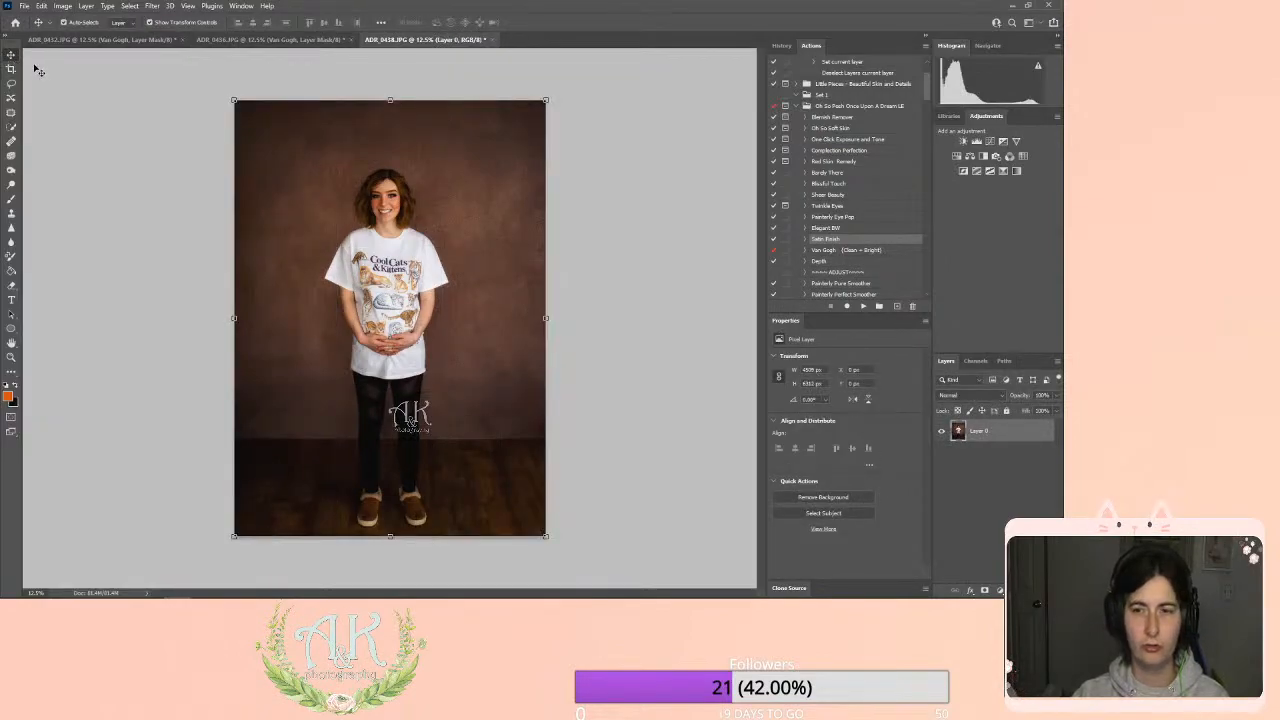
left_click(86, 6)
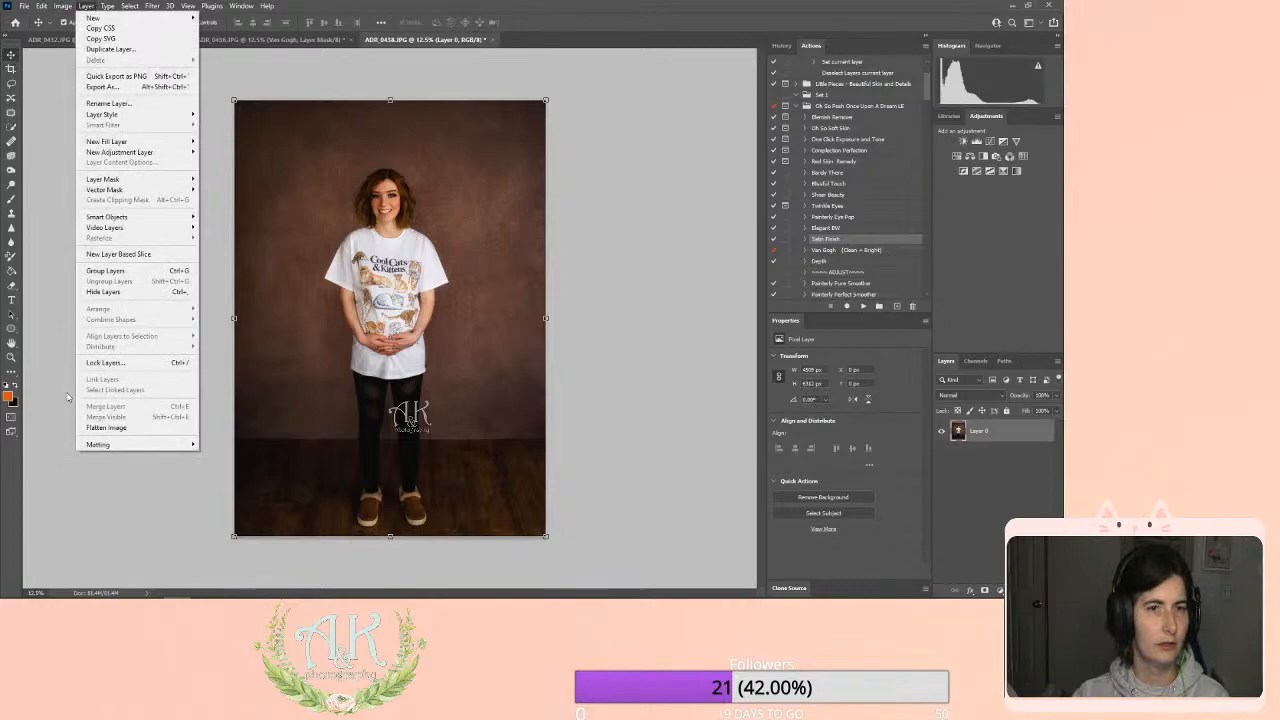
left_click(130, 426)
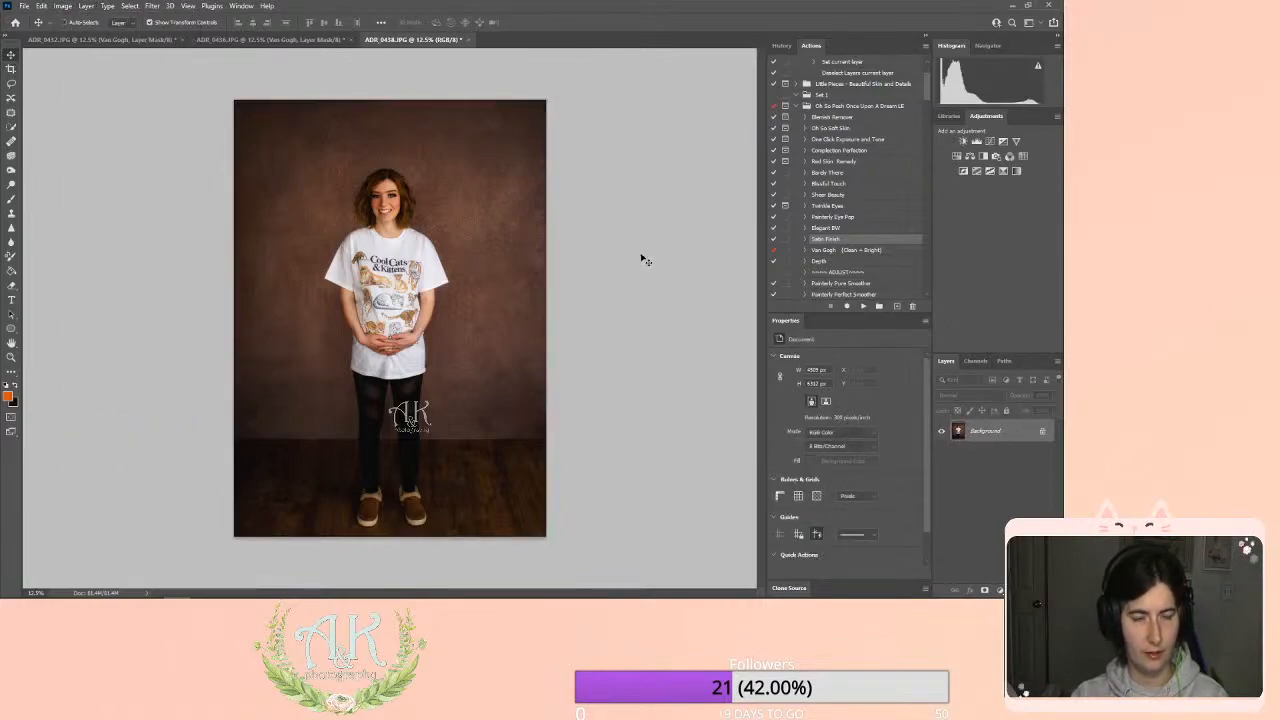
key("ctrl+s")
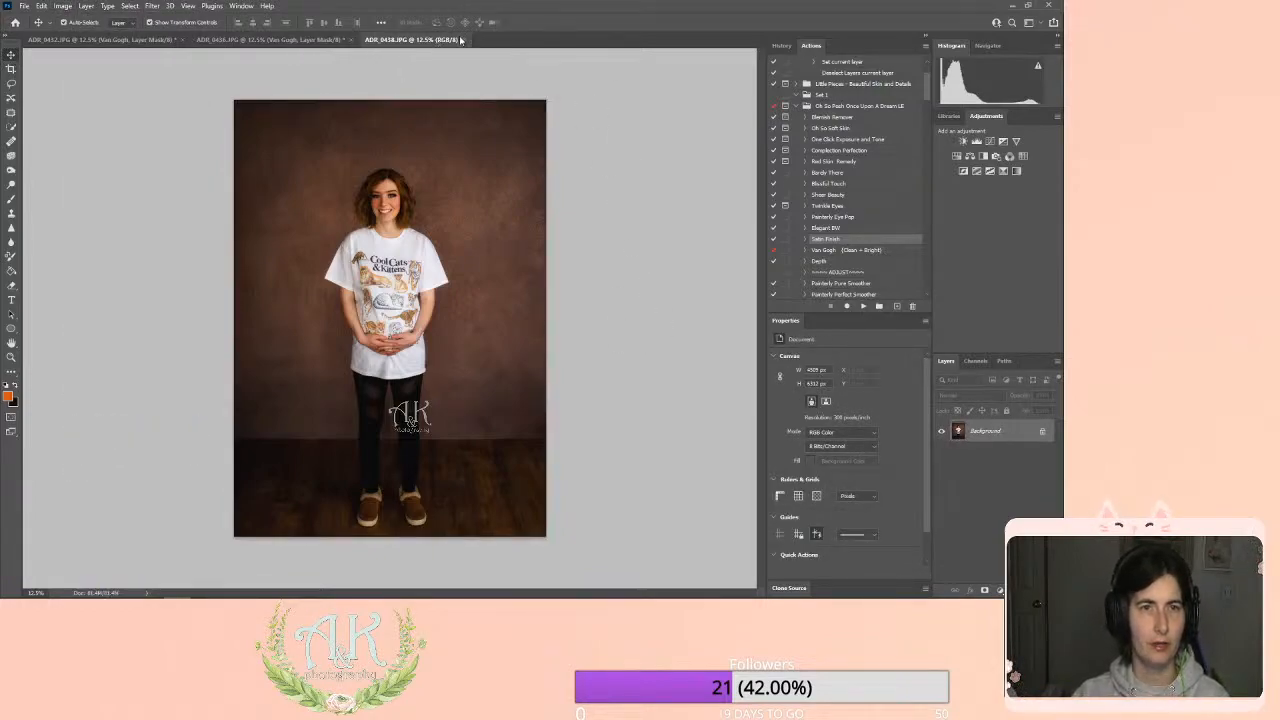
left_click(463, 40)
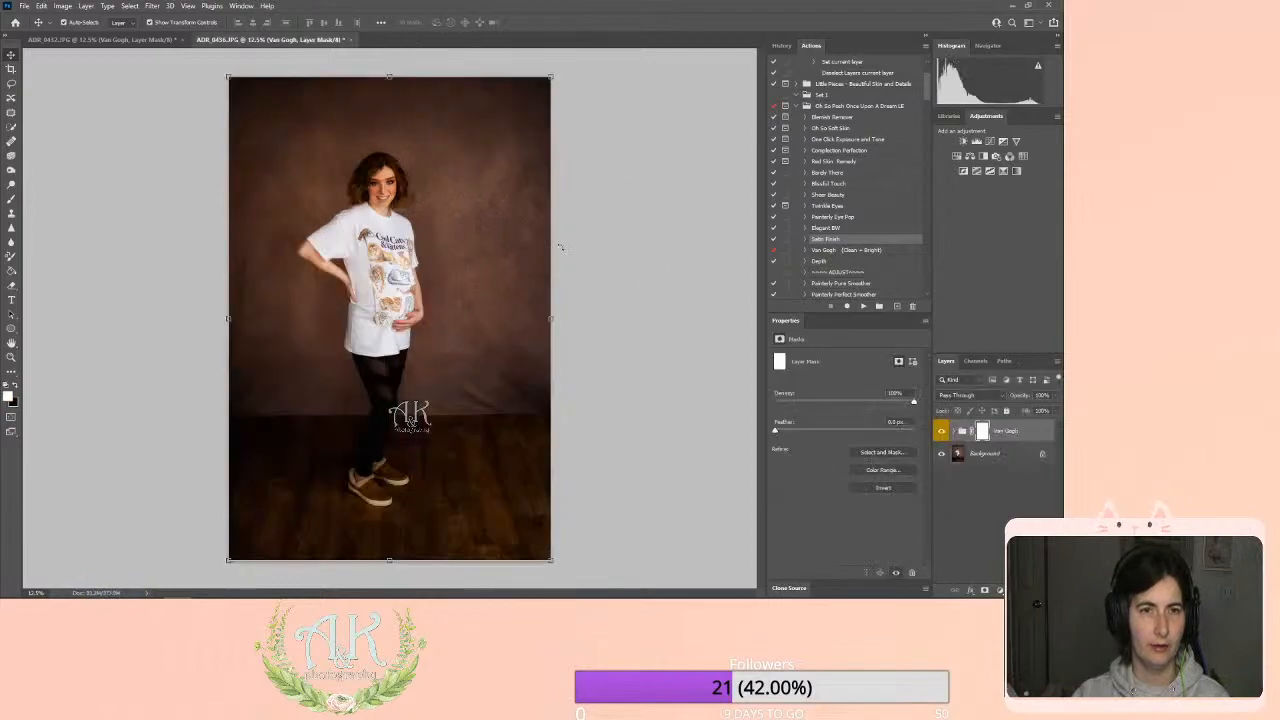
Lower the Van Gogh group's opacity to 77% on the full-length side portrait ADR_0436 and flatten the image.
left_click(1056, 397)
left_click_drag(1054, 410, 1043, 411)
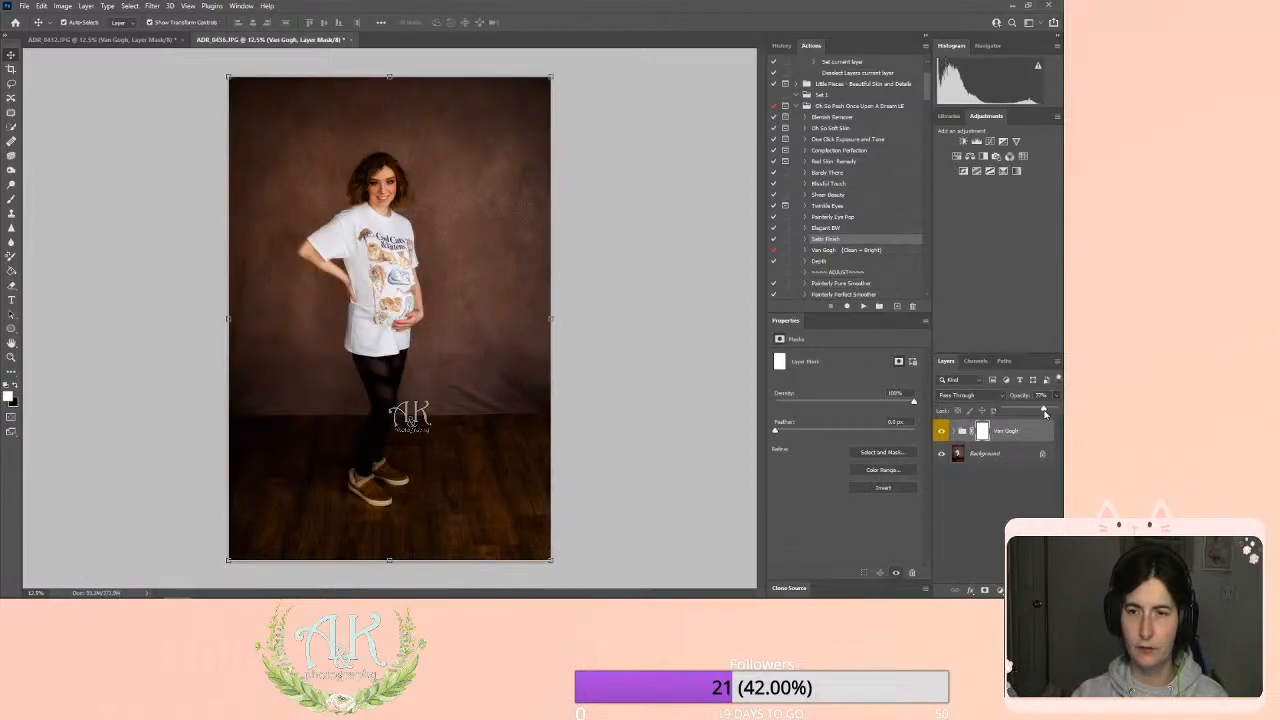
left_click(115, 145)
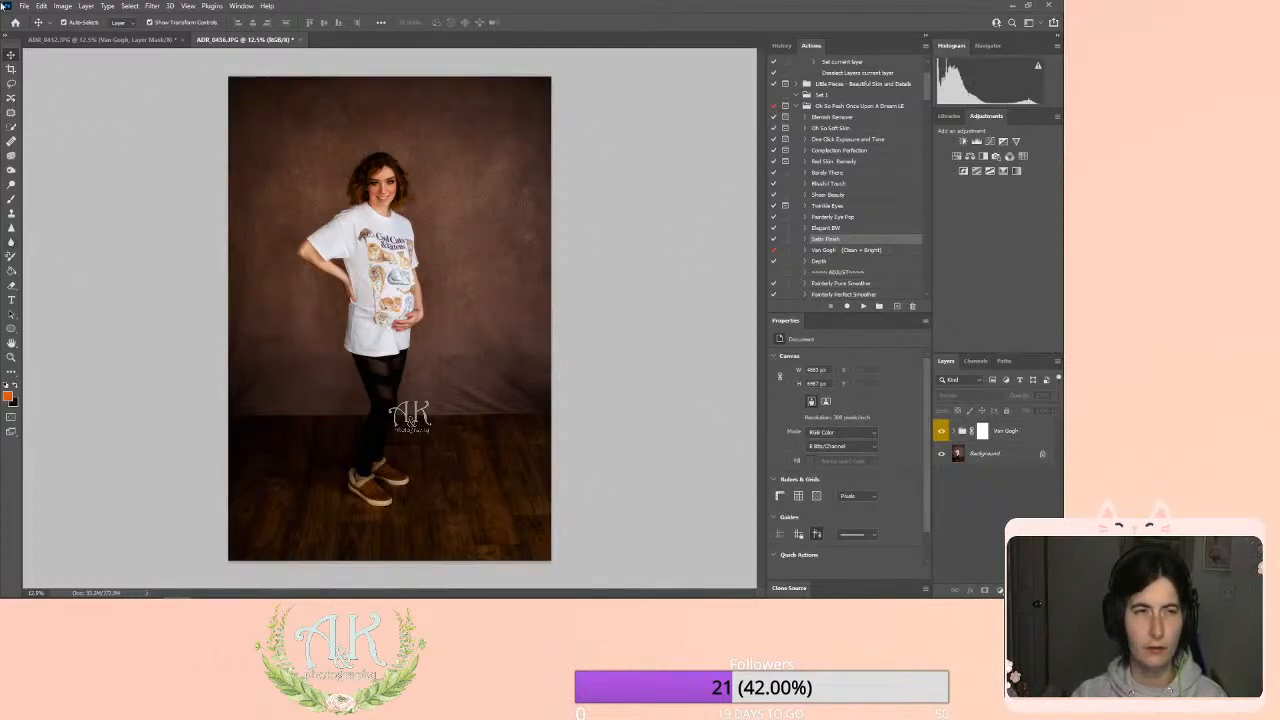
left_click(87, 6)
left_click(729, 311)
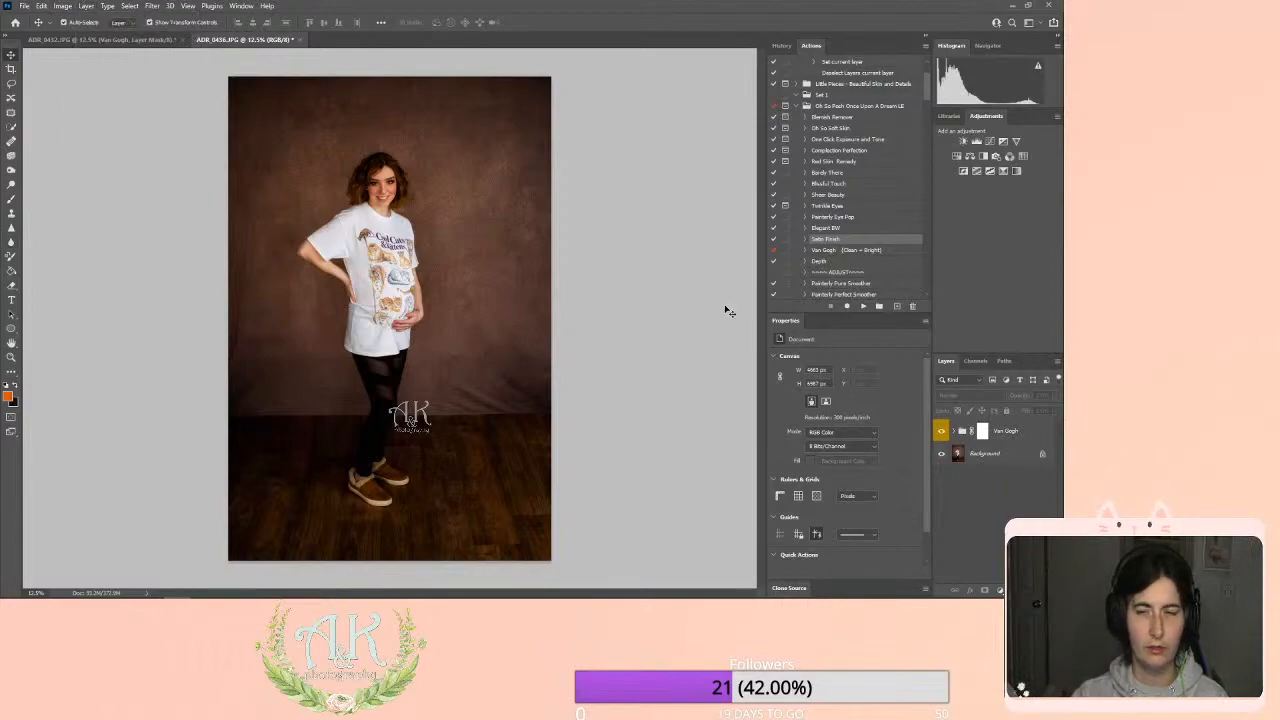
left_click(994, 436)
left_click(106, 6)
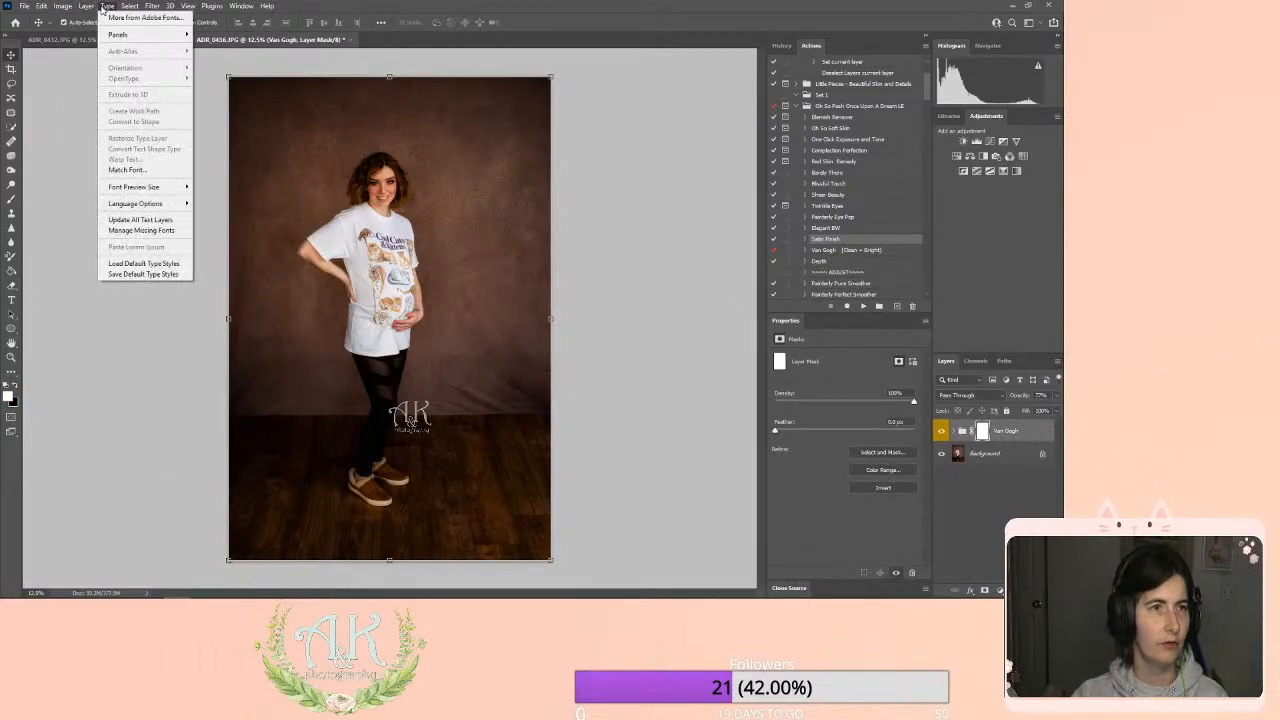
mouse_move(88, 6)
left_click(131, 429)
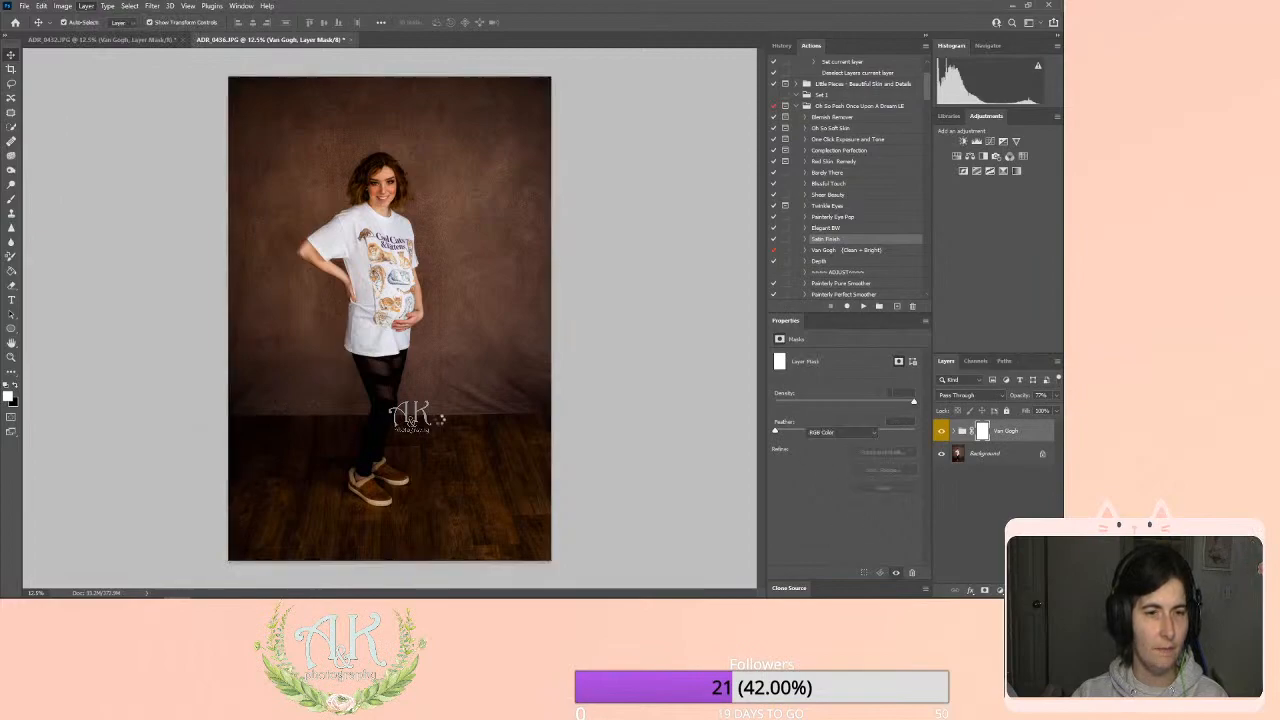
Crop ADR_0436 to a 5:7 portrait with content-aware fill, straightening it slightly and shifting the subject toward the frame's center.
left_click(11, 68)
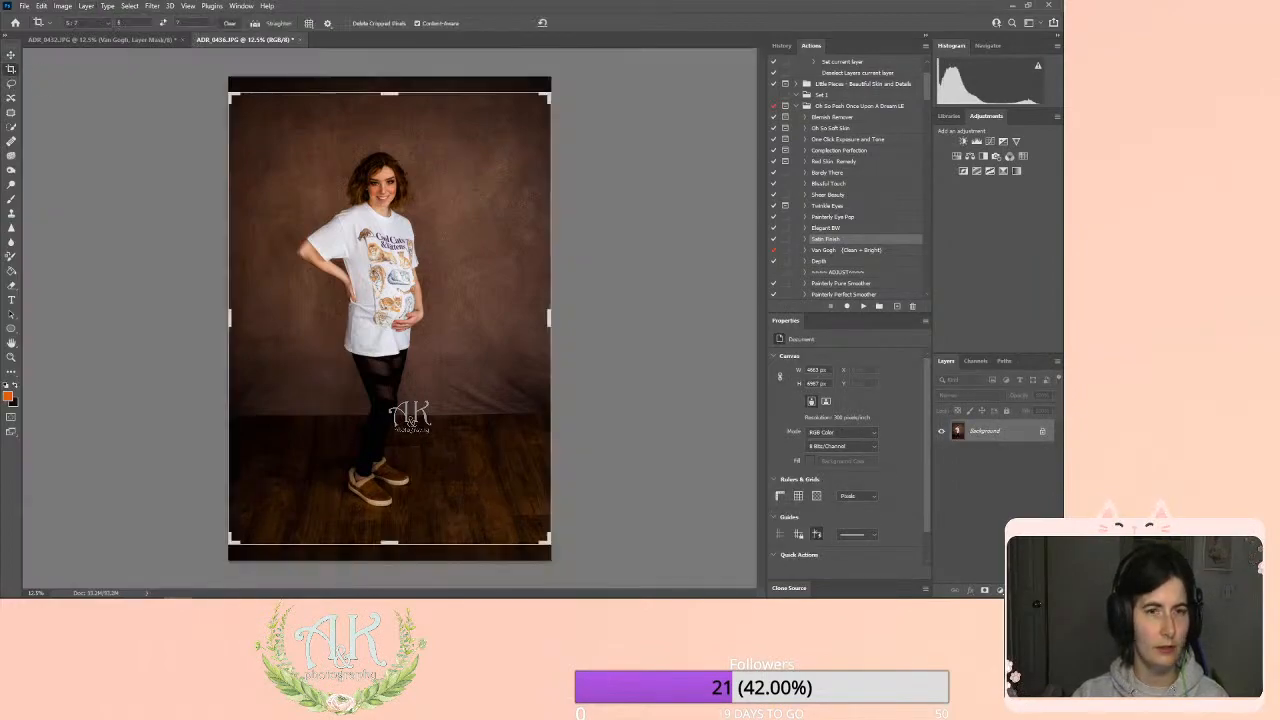
left_click_drag(605, 82, 608, 84)
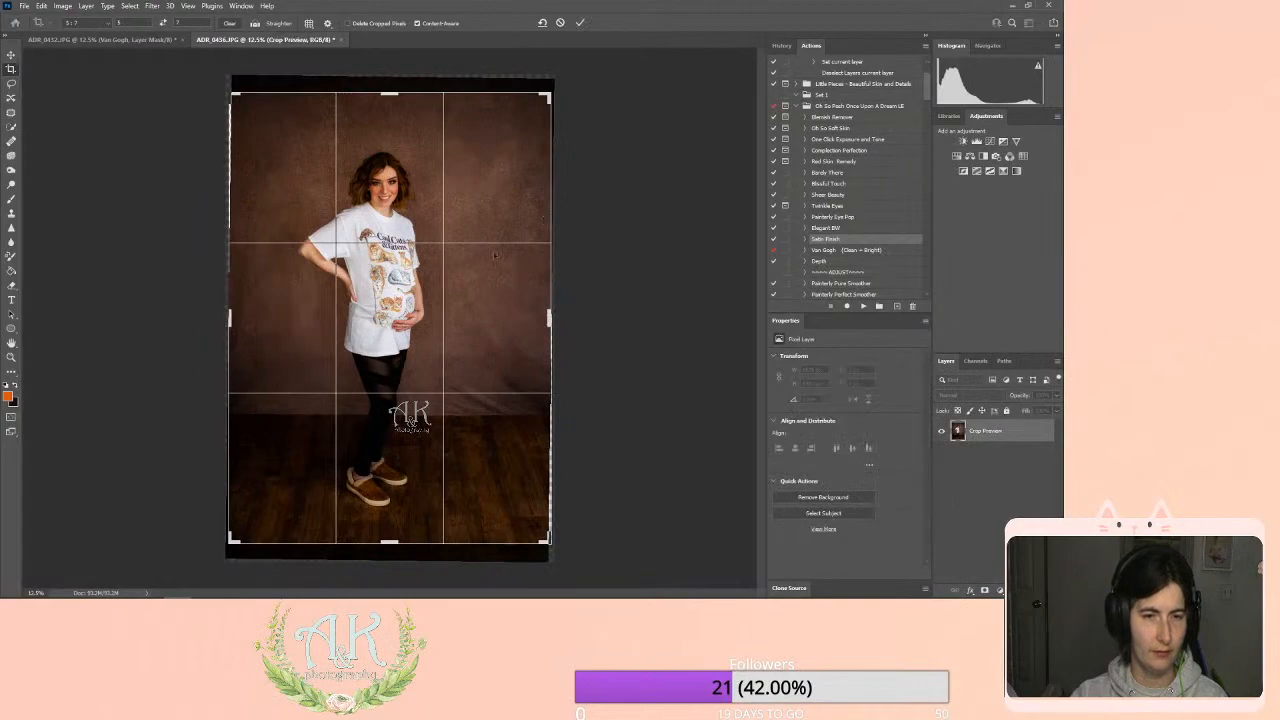
left_click_drag(490, 236, 501, 251)
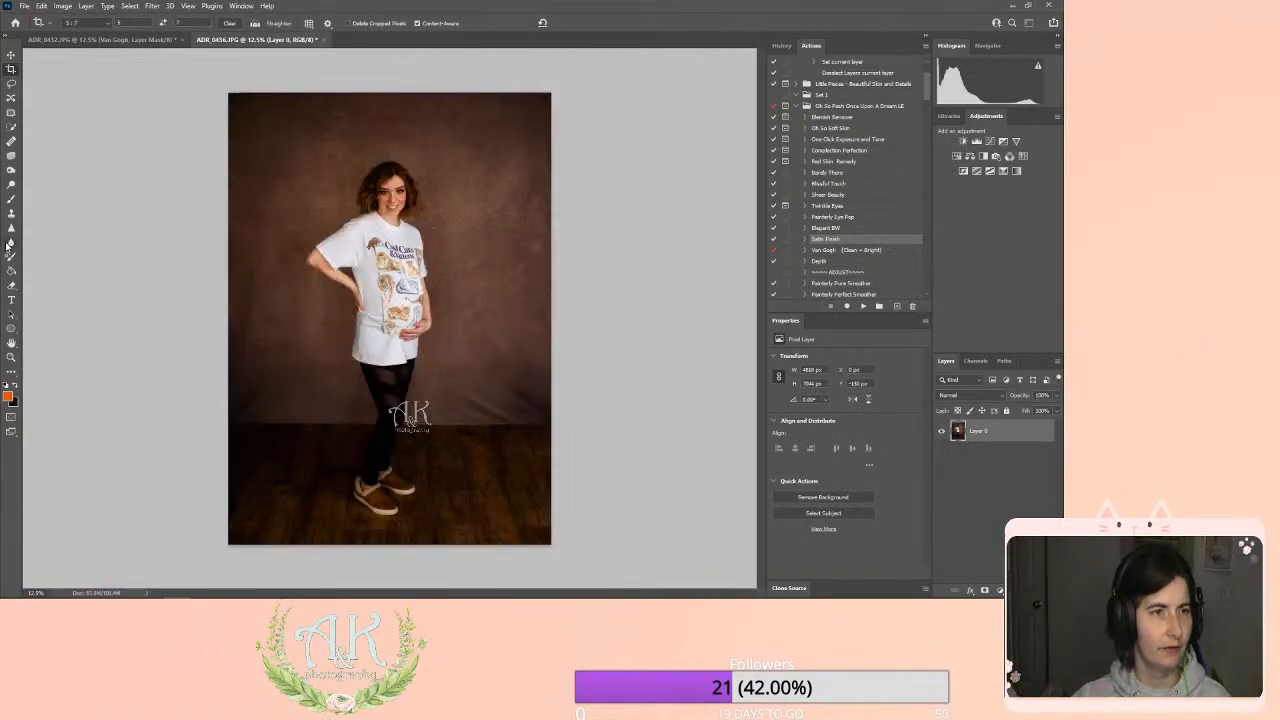
Try to remove the creased backdrop between the logo and the right edge of ADR_0436 using a Patch tool outline.
key("j")
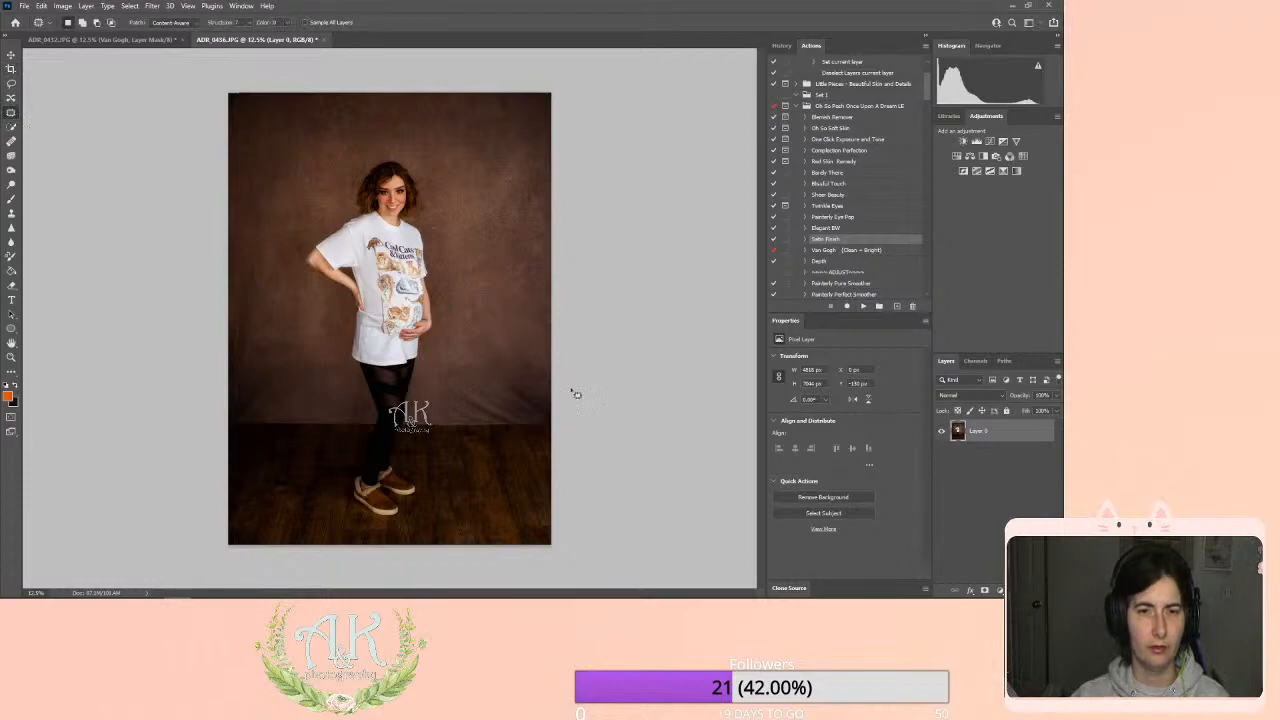
mouse_move(545, 368)
left_mouse_down()
mouse_move(473, 379)
mouse_move(449, 401)
mouse_move(463, 420)
mouse_move(609, 420)
left_mouse_up()
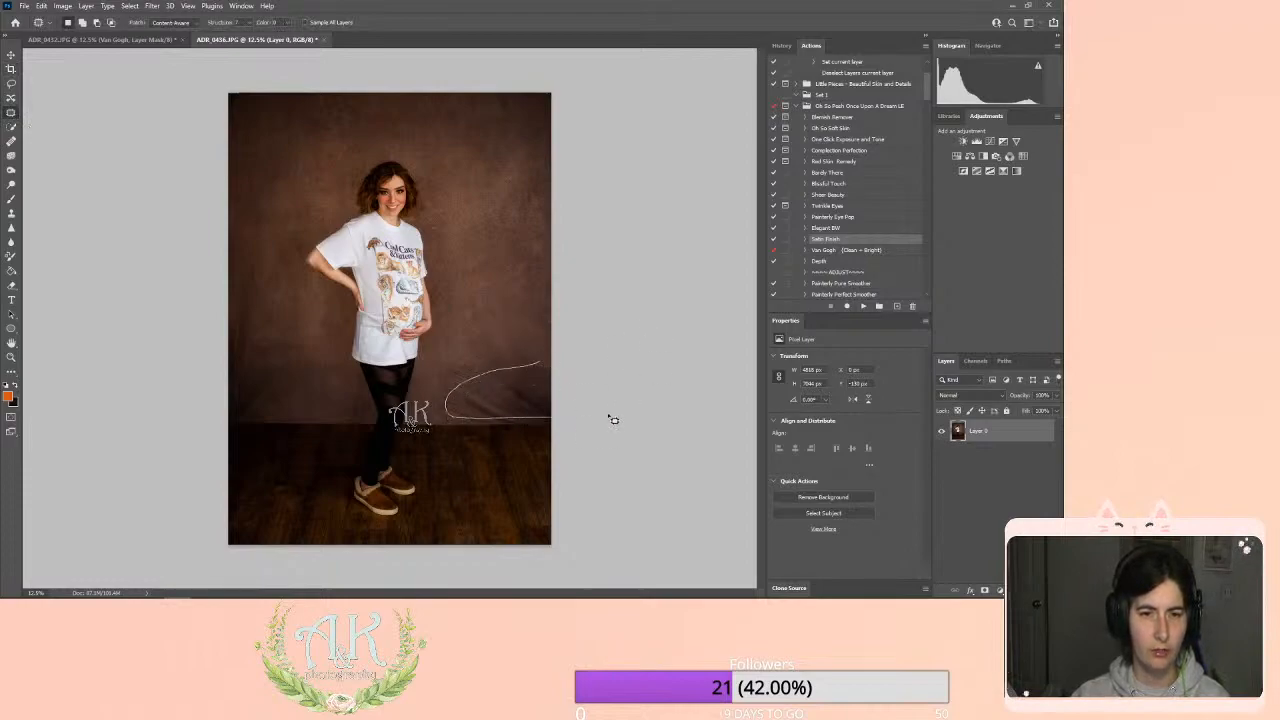
key("Delete")
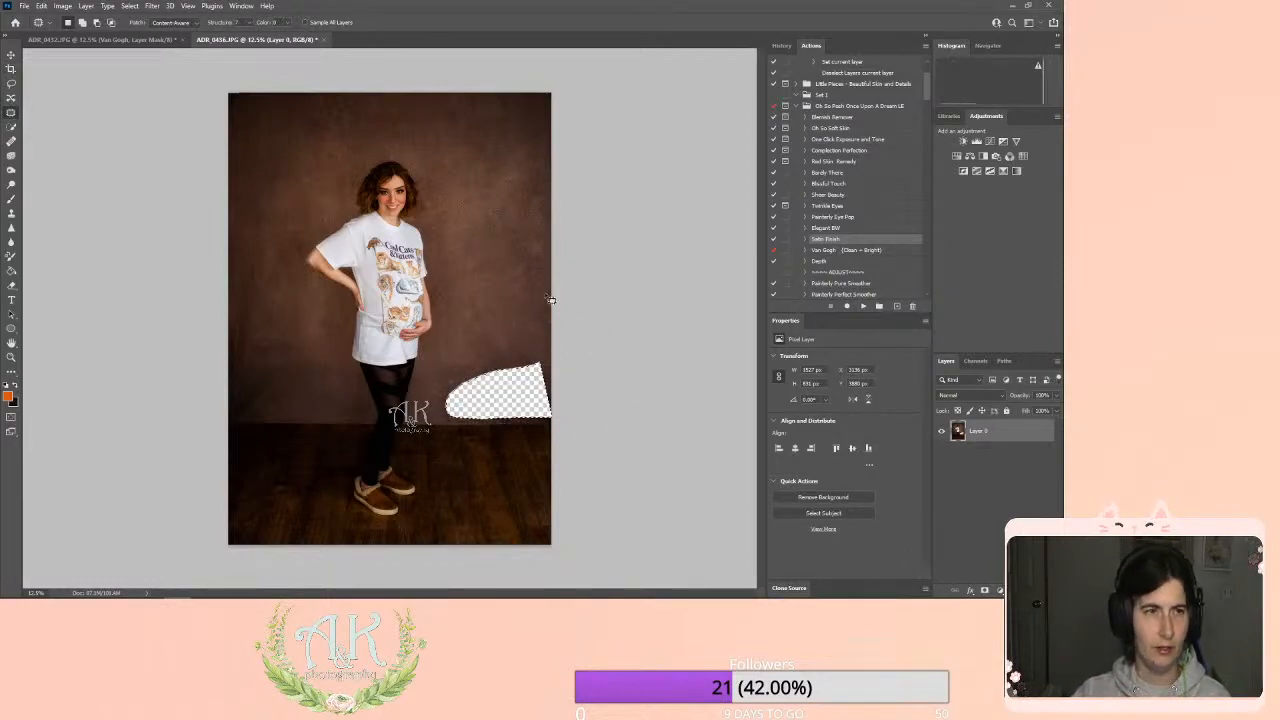
key("ctrl+z")
Flatten the cropped ADR_0436 into a single background layer.
left_click(108, 6)
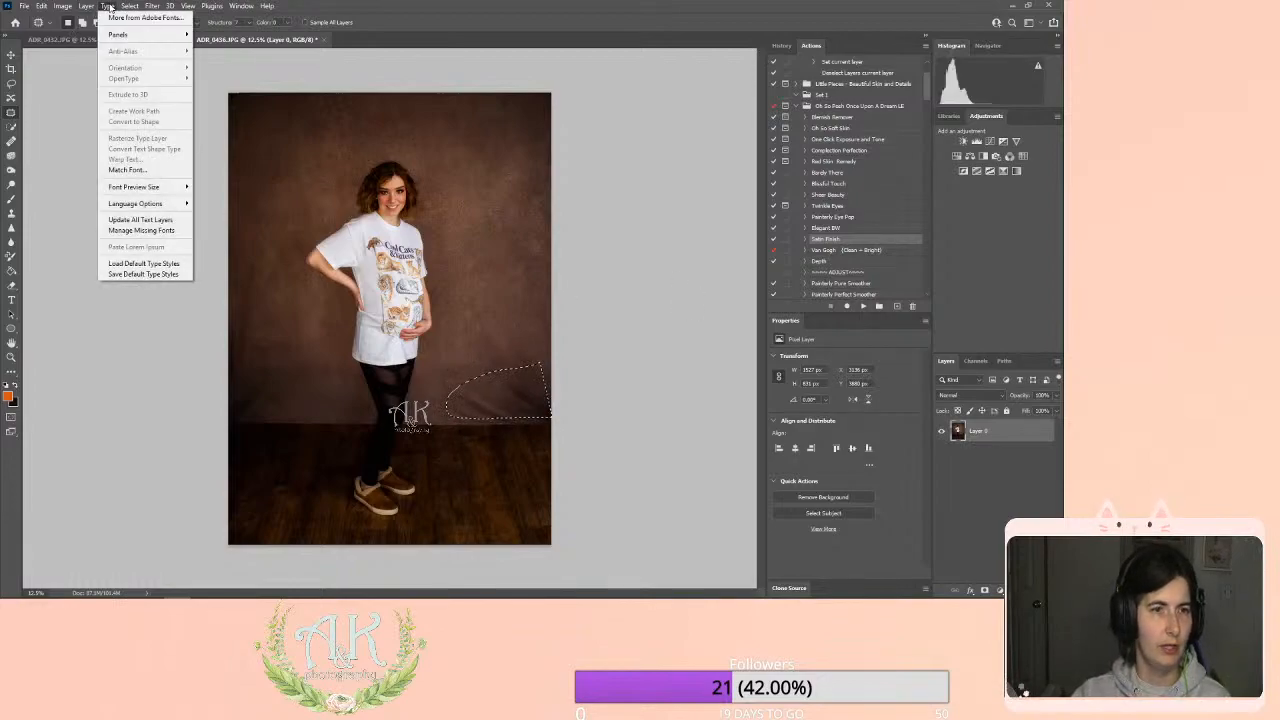
mouse_move(86, 6)
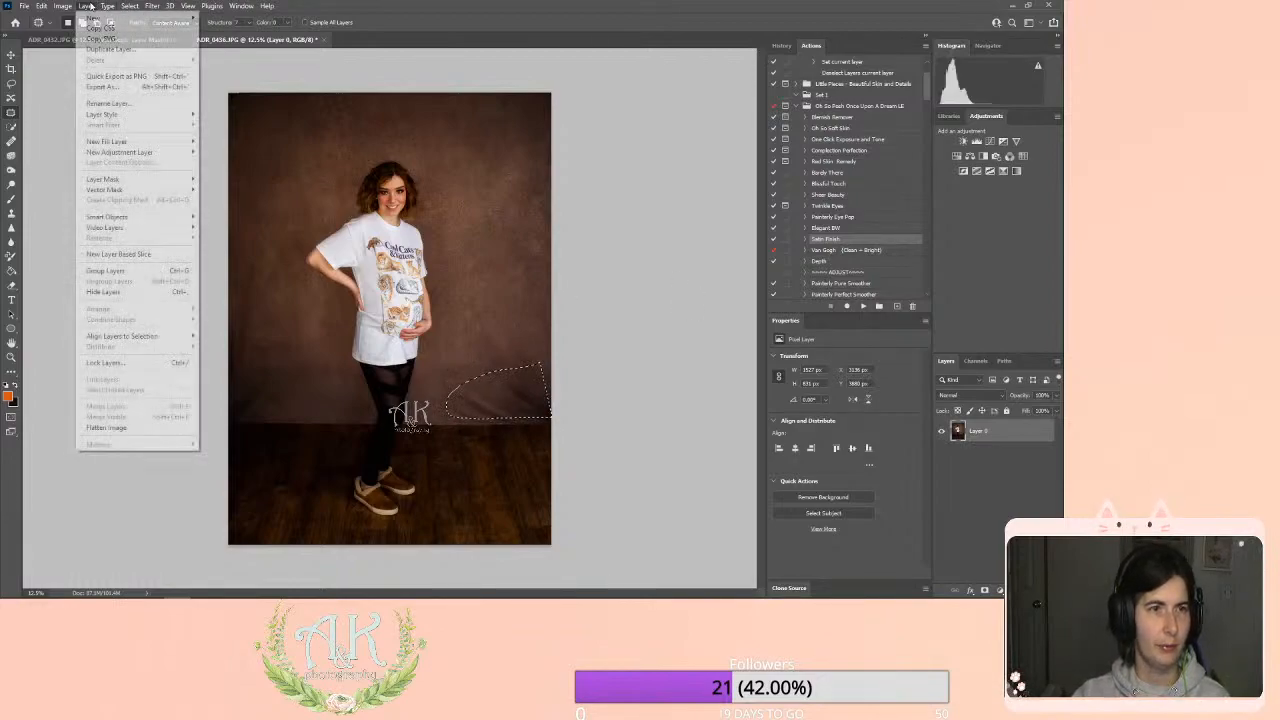
left_click(154, 428)
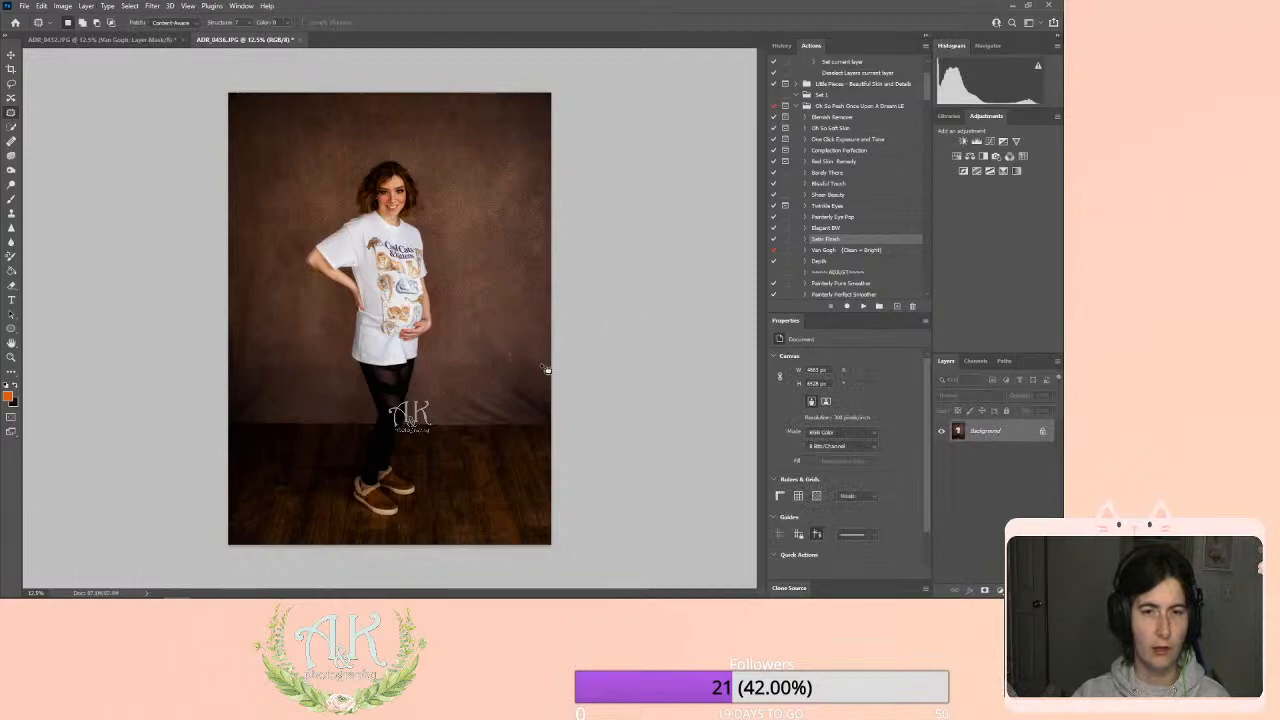
Try to remove the backdrop crease between the logo and the photo's right edge in ADR_0436 with an outlined Content-Aware fill.
mouse_move(532, 375)
left_mouse_down()
mouse_move(445, 412)
mouse_move(499, 427)
mouse_move(600, 423)
left_mouse_up()
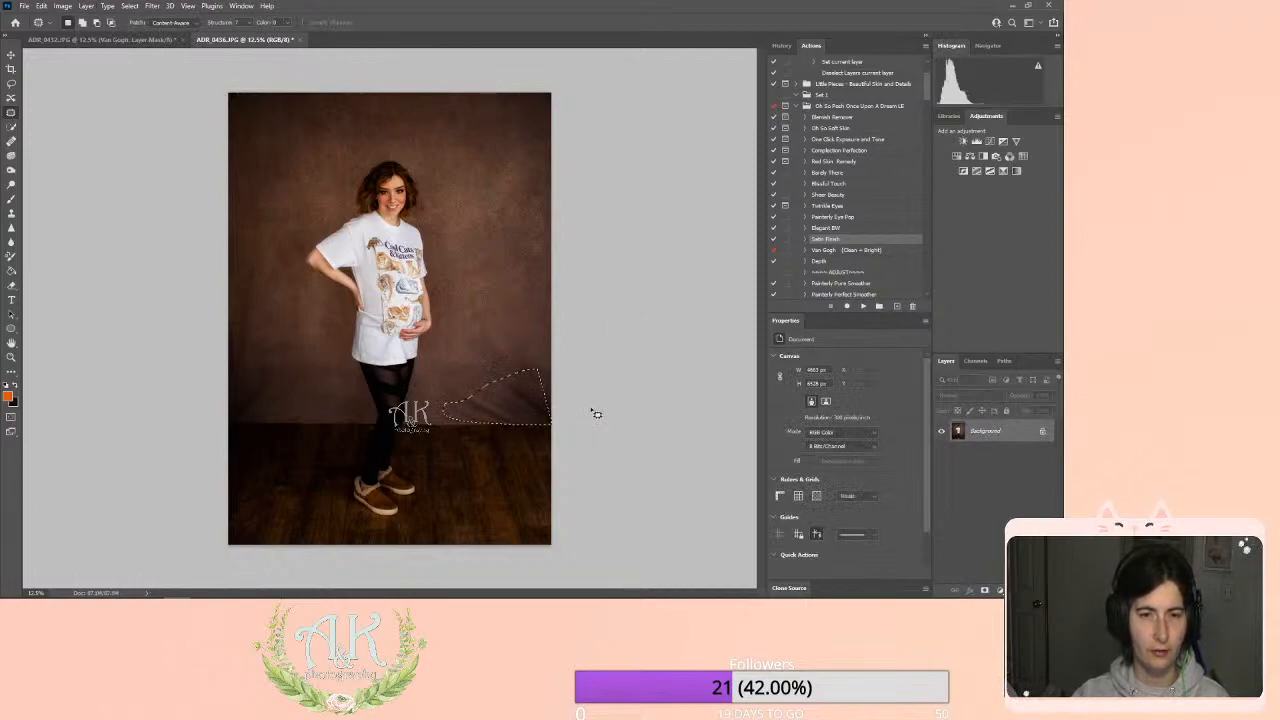
key("shift+BackSpace")
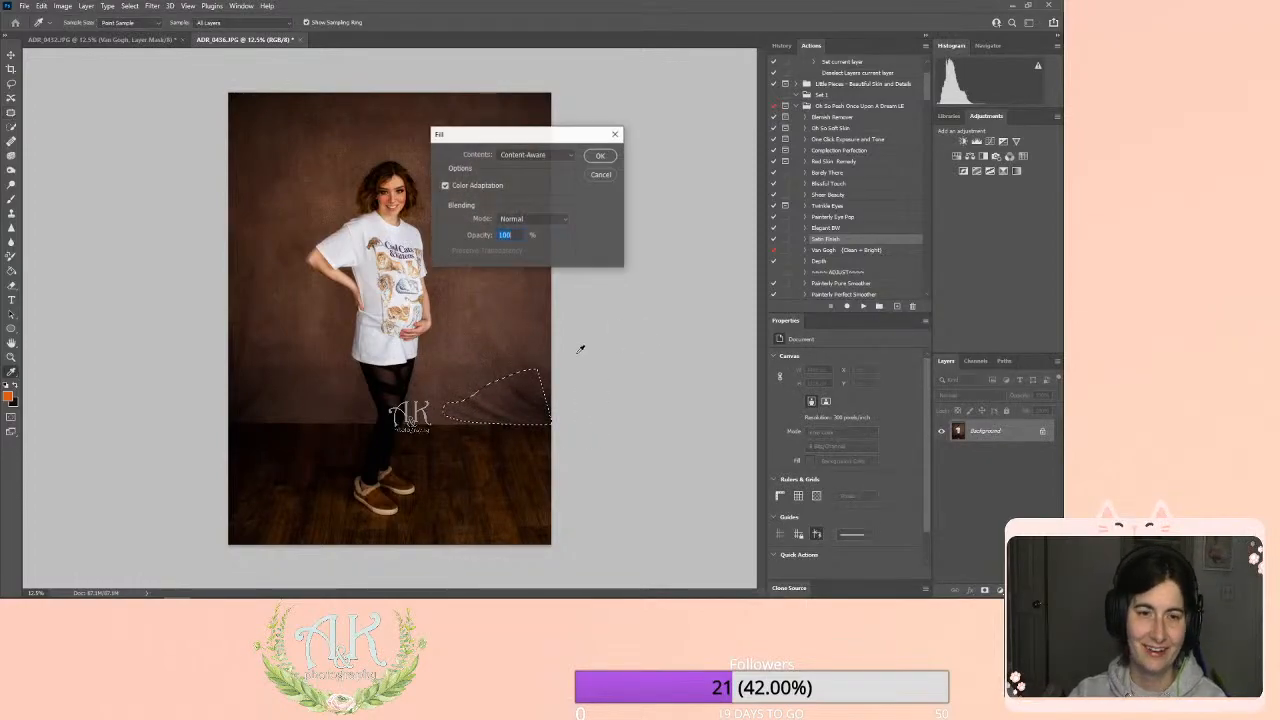
left_click(597, 155)
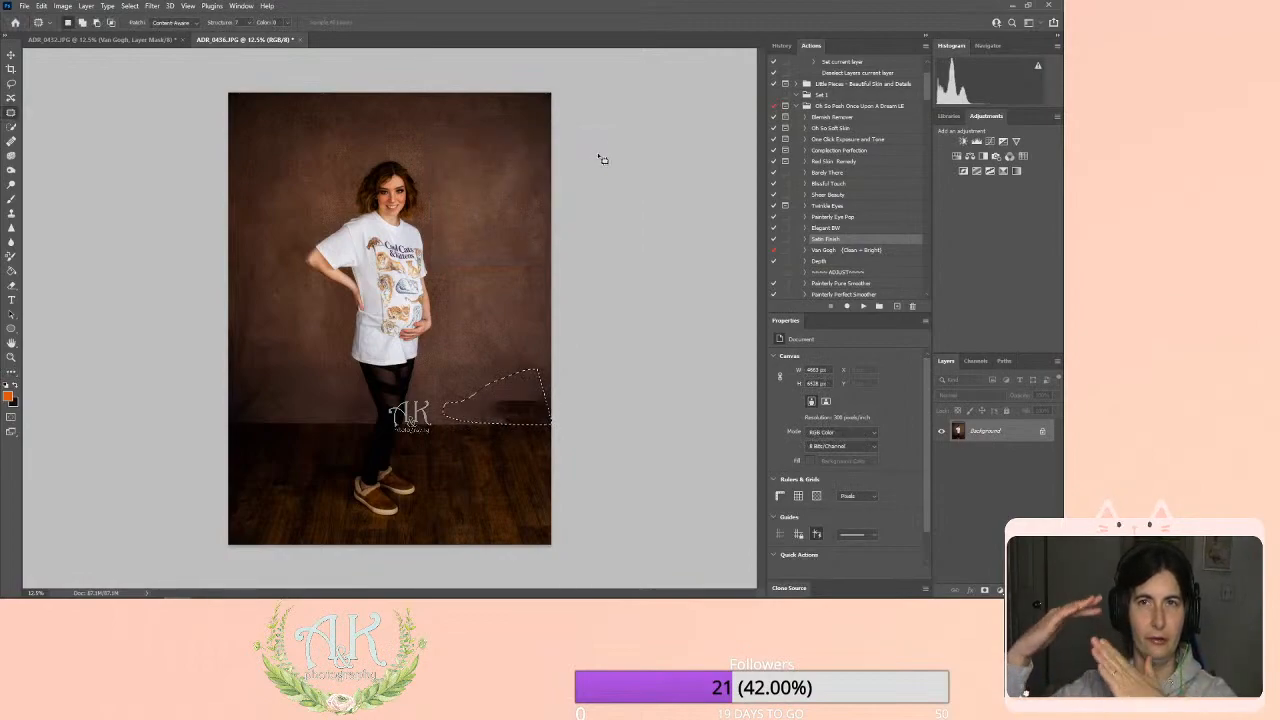
key("ctrl+d")
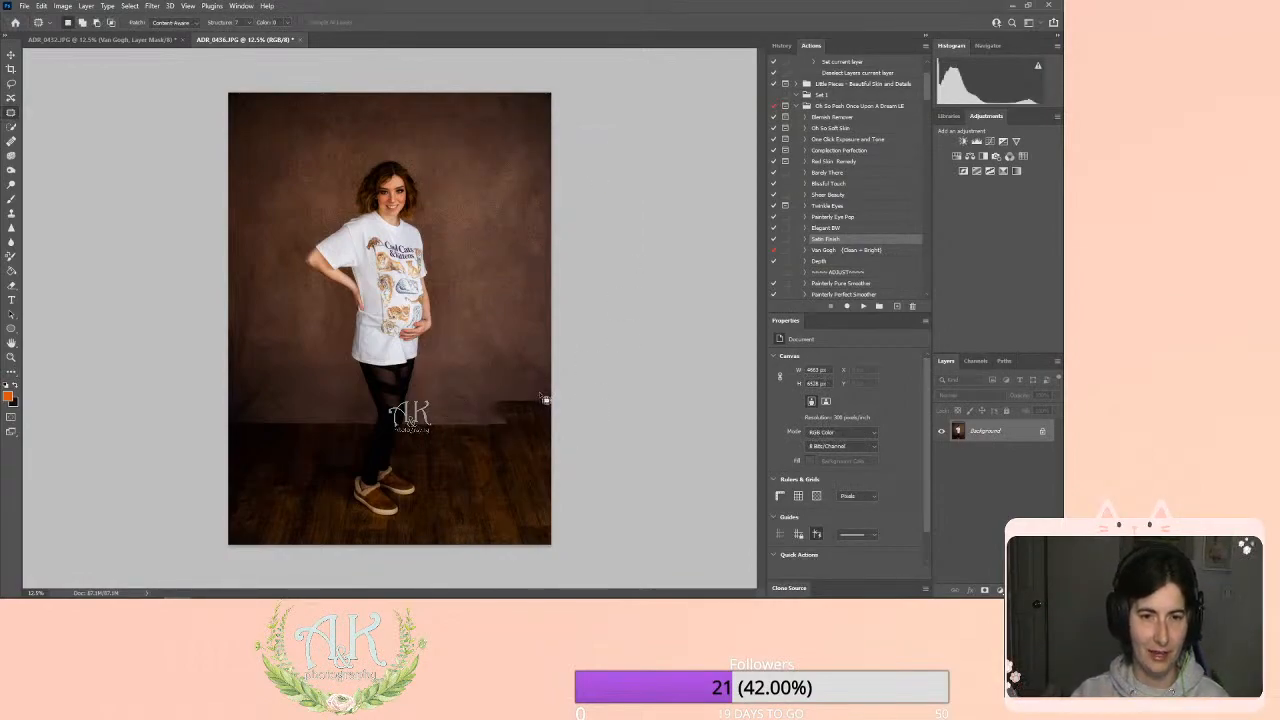
left_click_drag(553, 398, 553, 400)
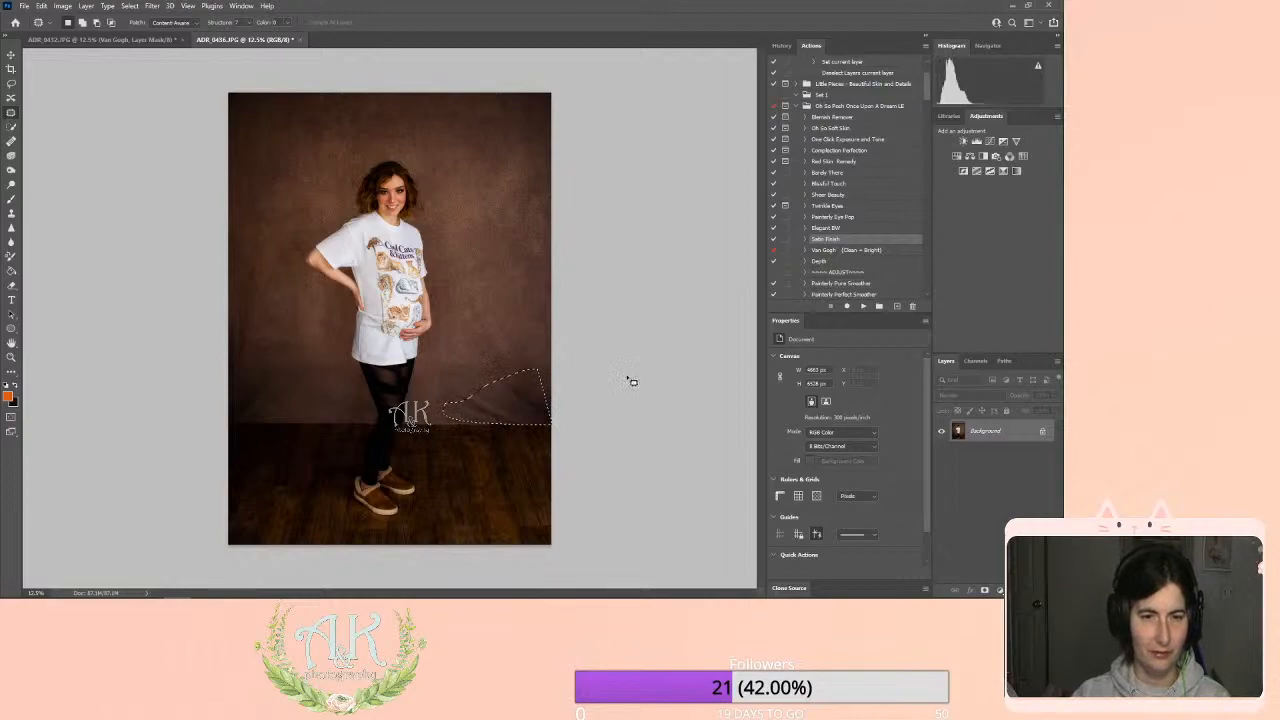
key("ctrl+d")
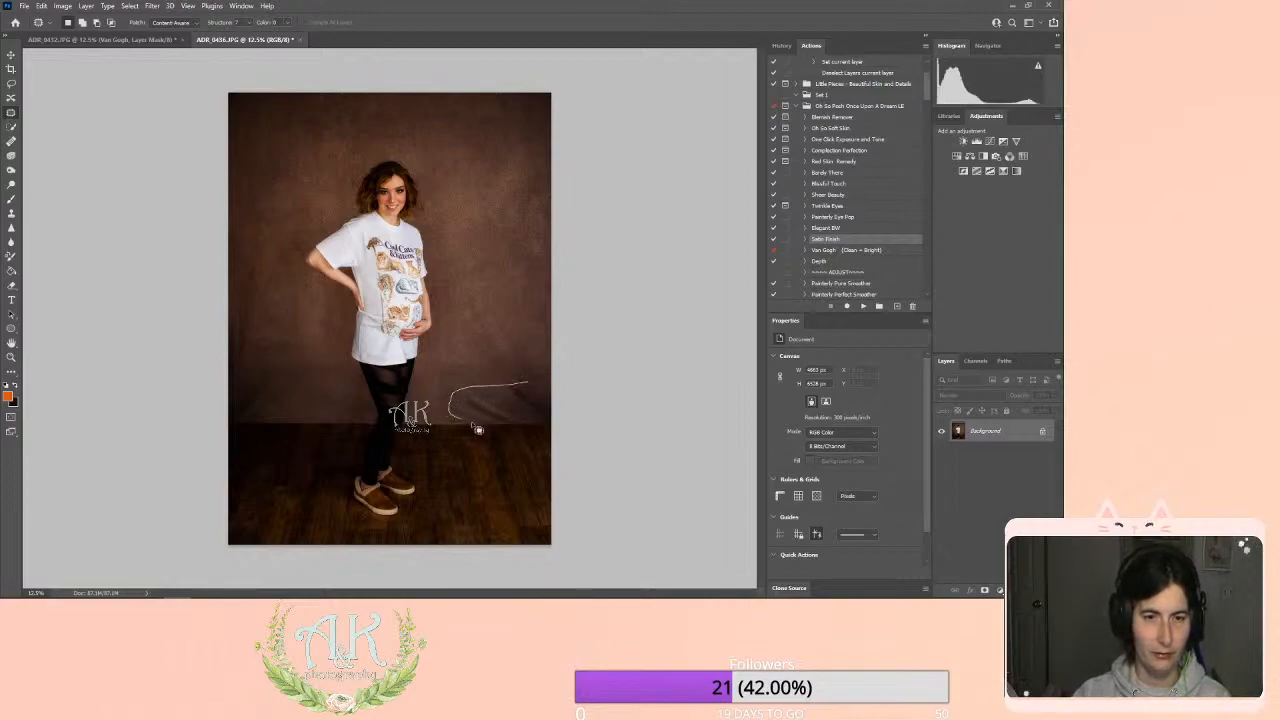
Try two tighter Content-Aware fills over the creased backdrop just above the floor line beside the logo.
left_click_drag(530, 388, 571, 406)
key("shift+BackSpace")
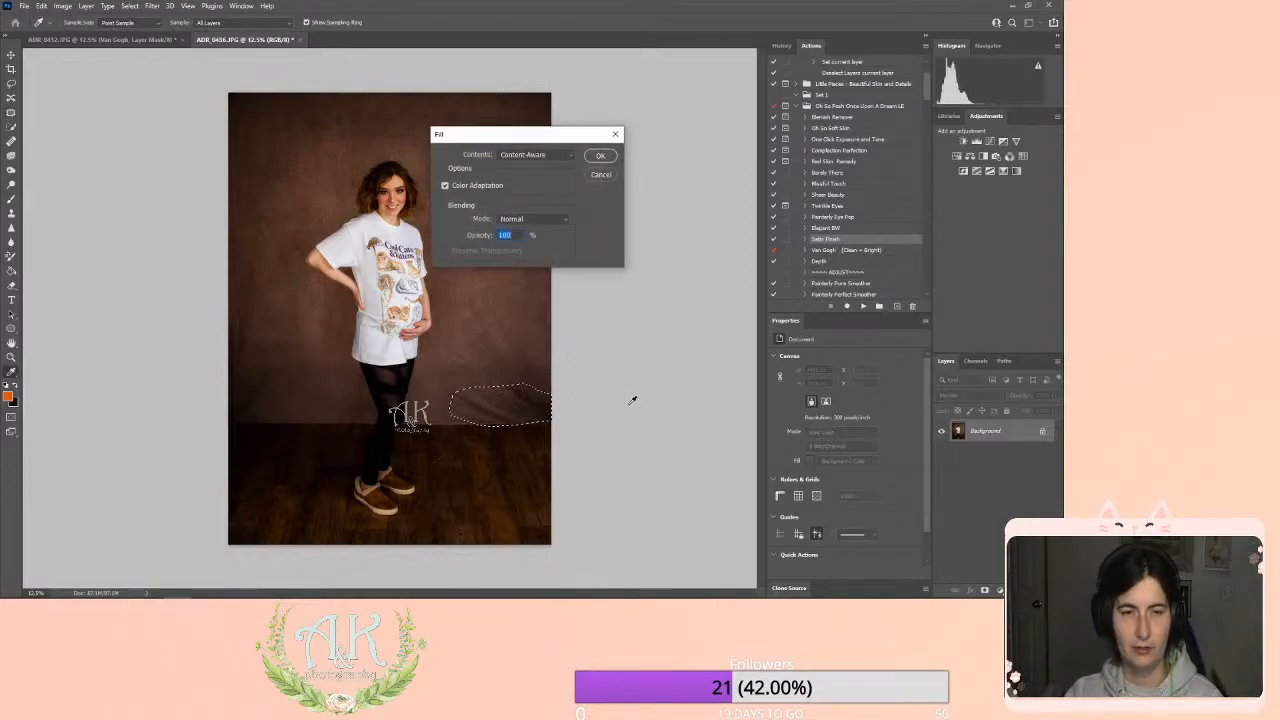
left_click(599, 157)
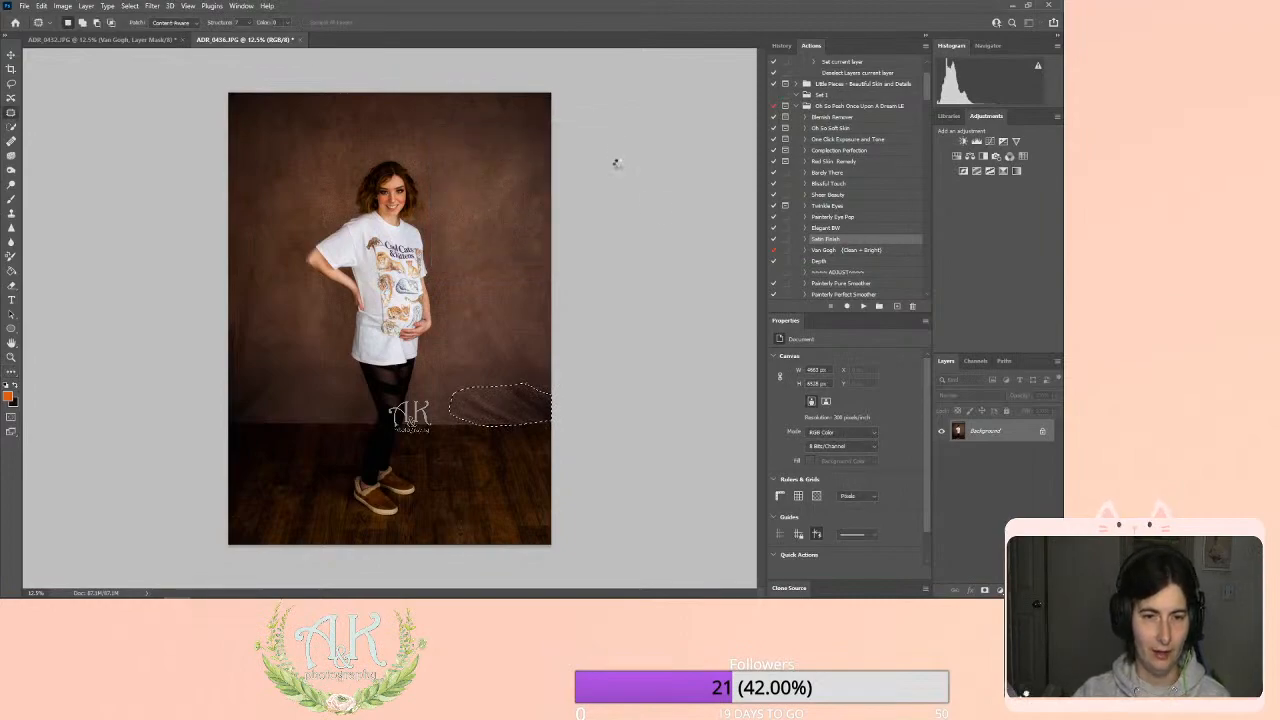
key("ctrl+d")
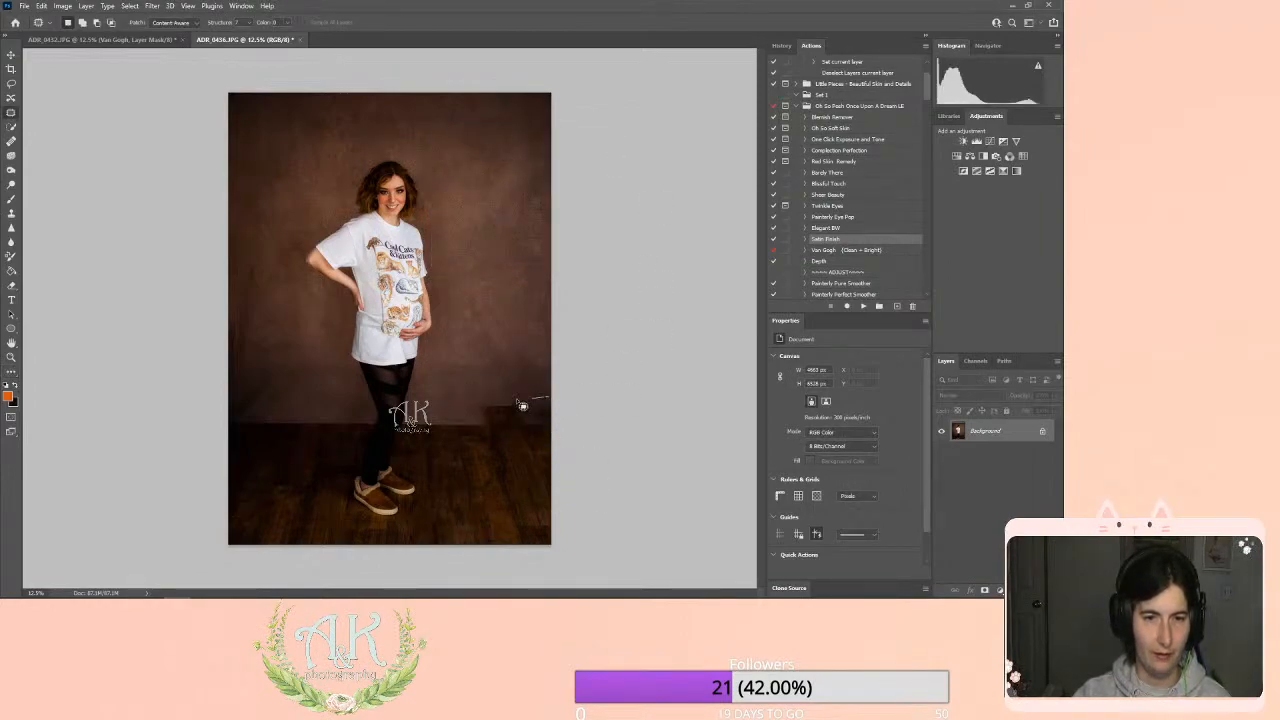
left_click_drag(493, 425, 460, 412)
key("shift+BackSpace")
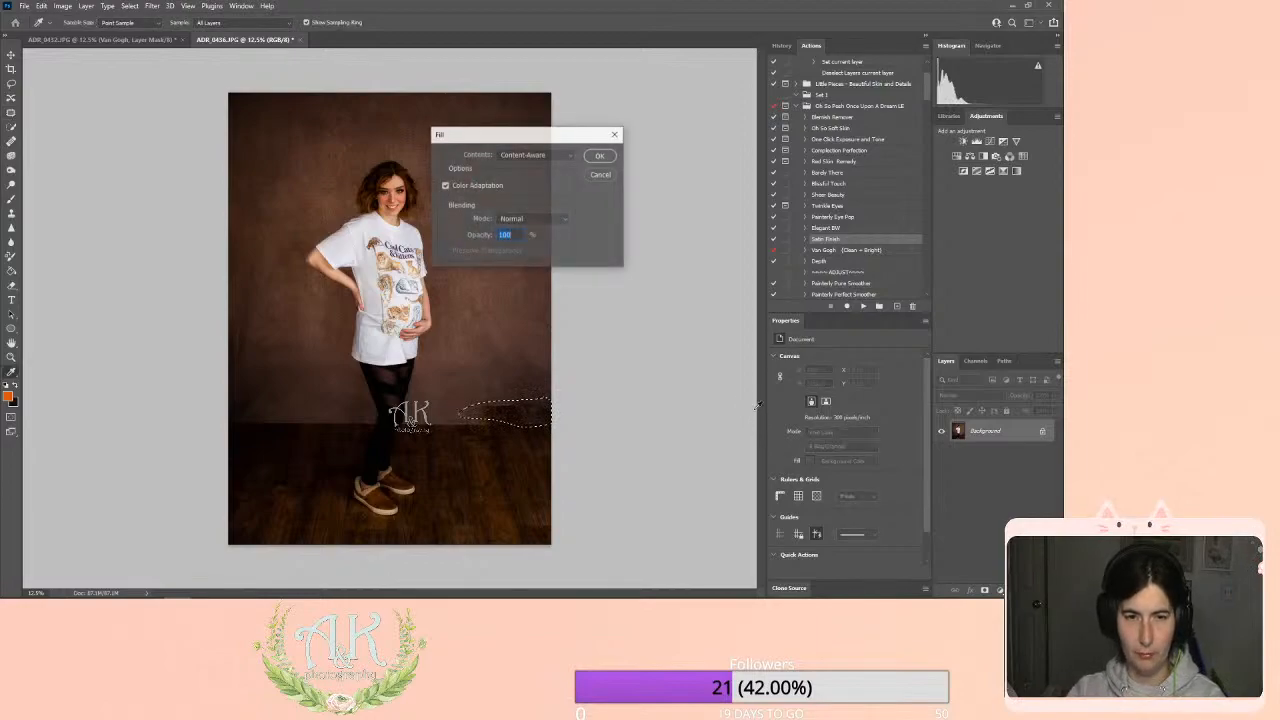
left_click(599, 157)
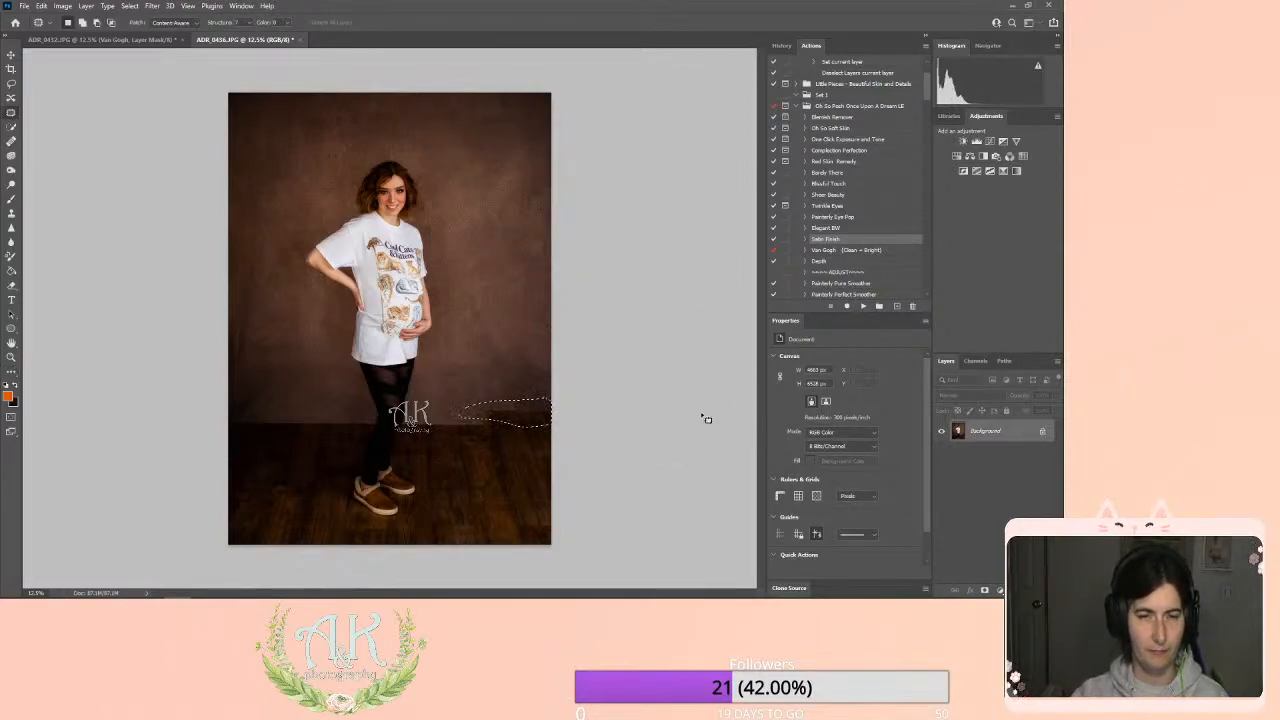
key("ctrl+d")
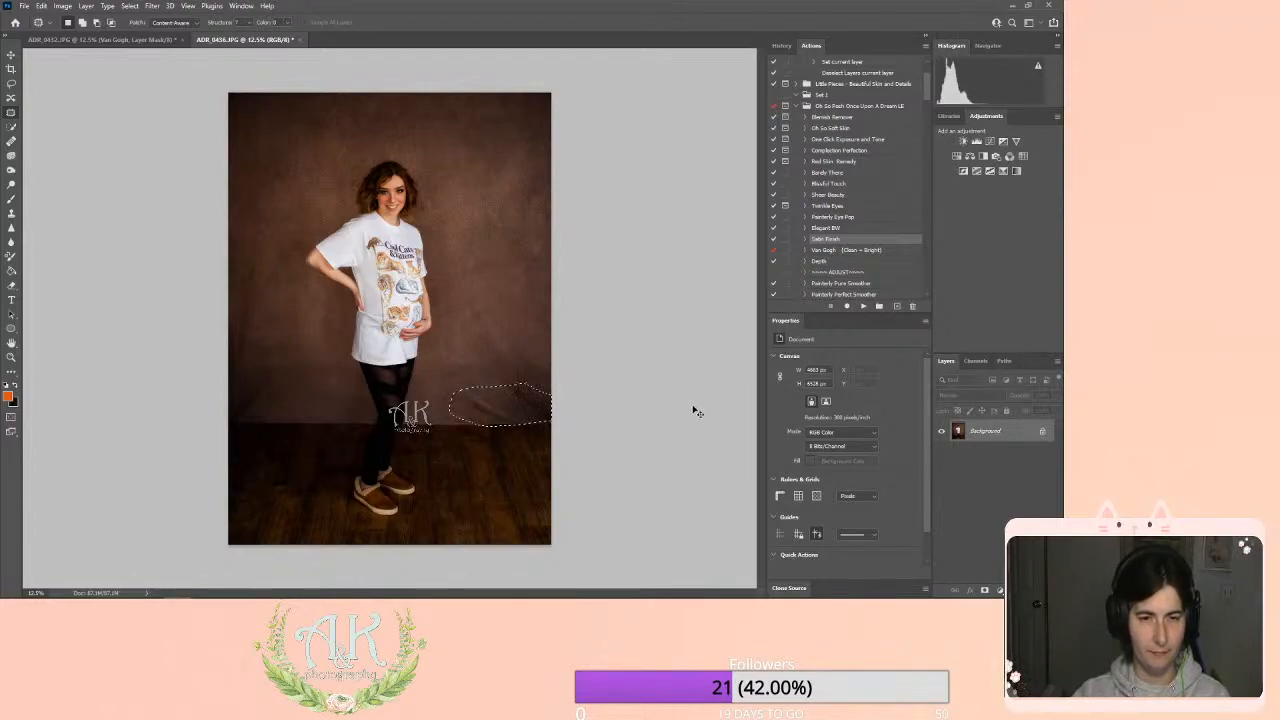
Try to cover the creased backdrop with an enlarged, higher-opacity Clone Stamp brush sampled from clean backdrop beside the subject.
key("s")
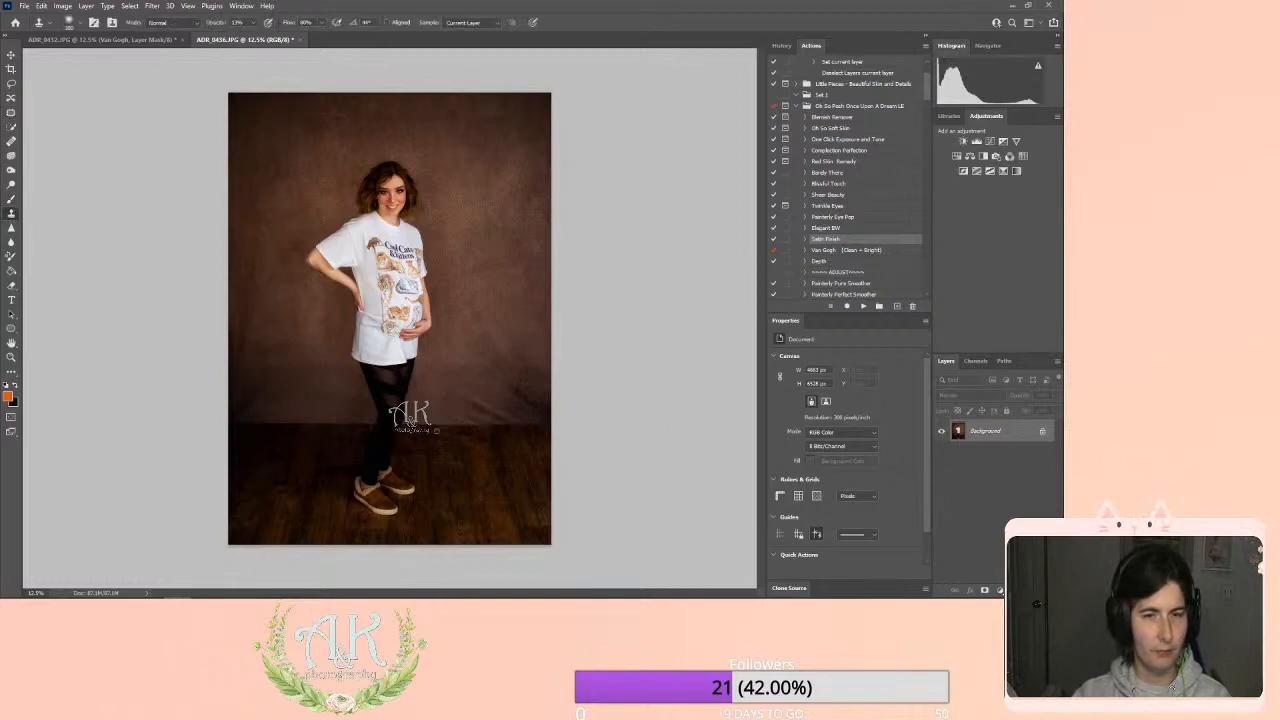
key("bracketright")
key("bracketright")
key("bracketright")
key("bracketright")
key("bracketright")
key("bracketright")
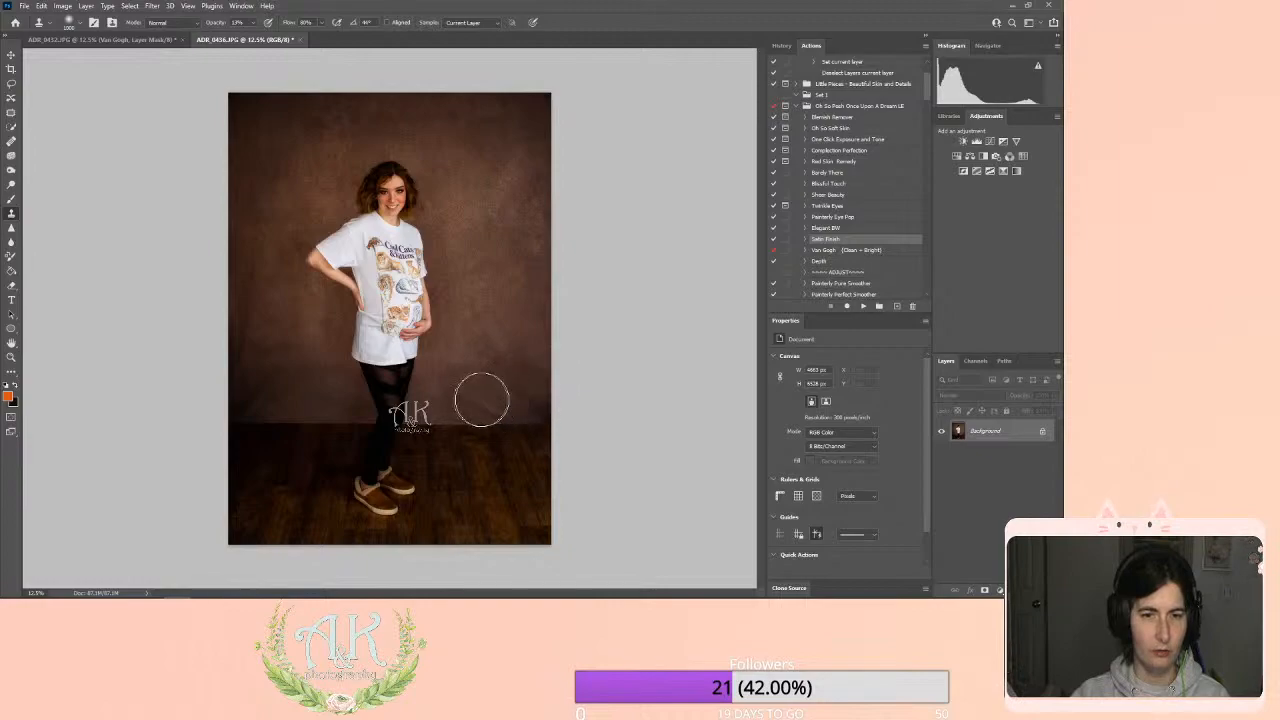
left_click(251, 23)
left_click_drag(279, 40, 285, 40)
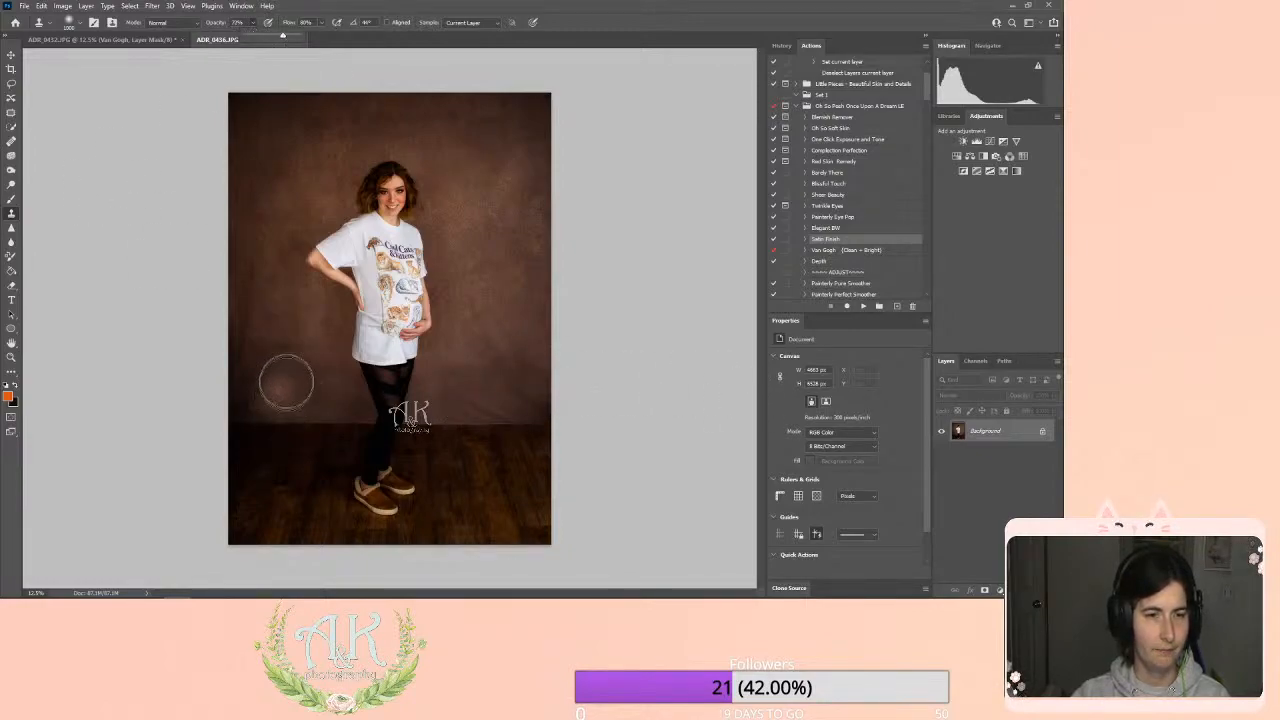
left_click(285, 384)
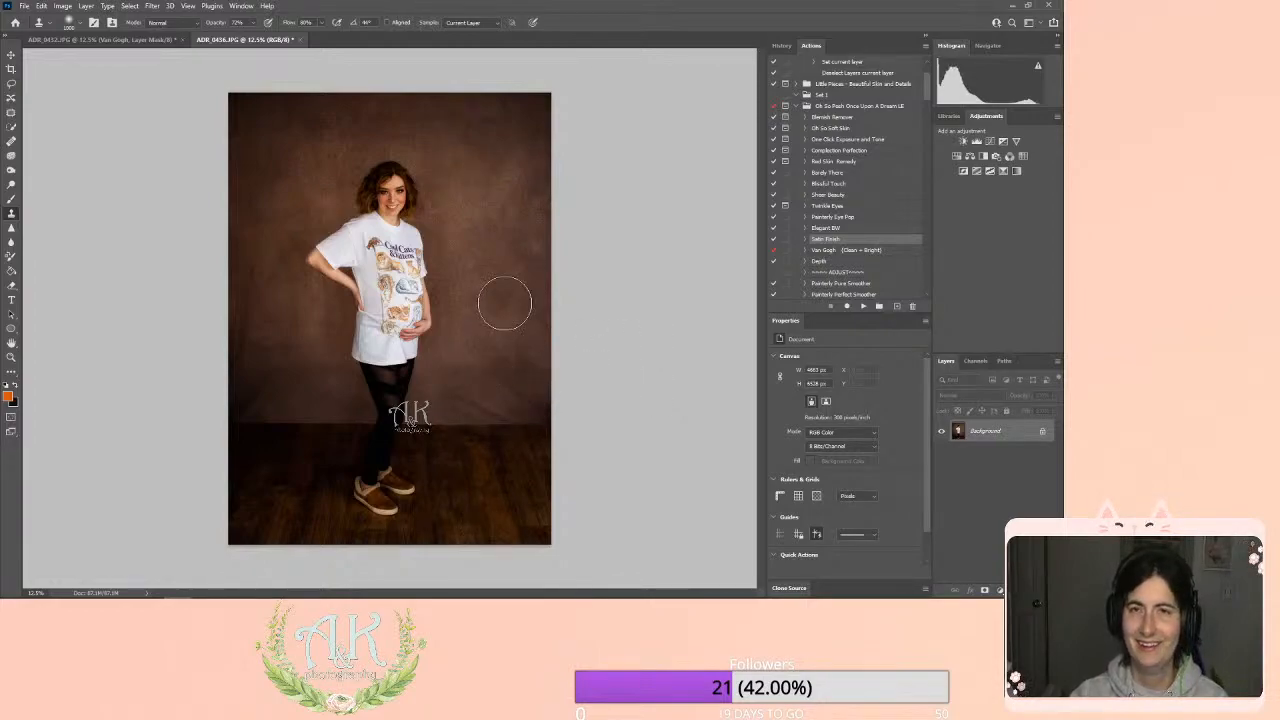
left_click(286, 313, "alt")
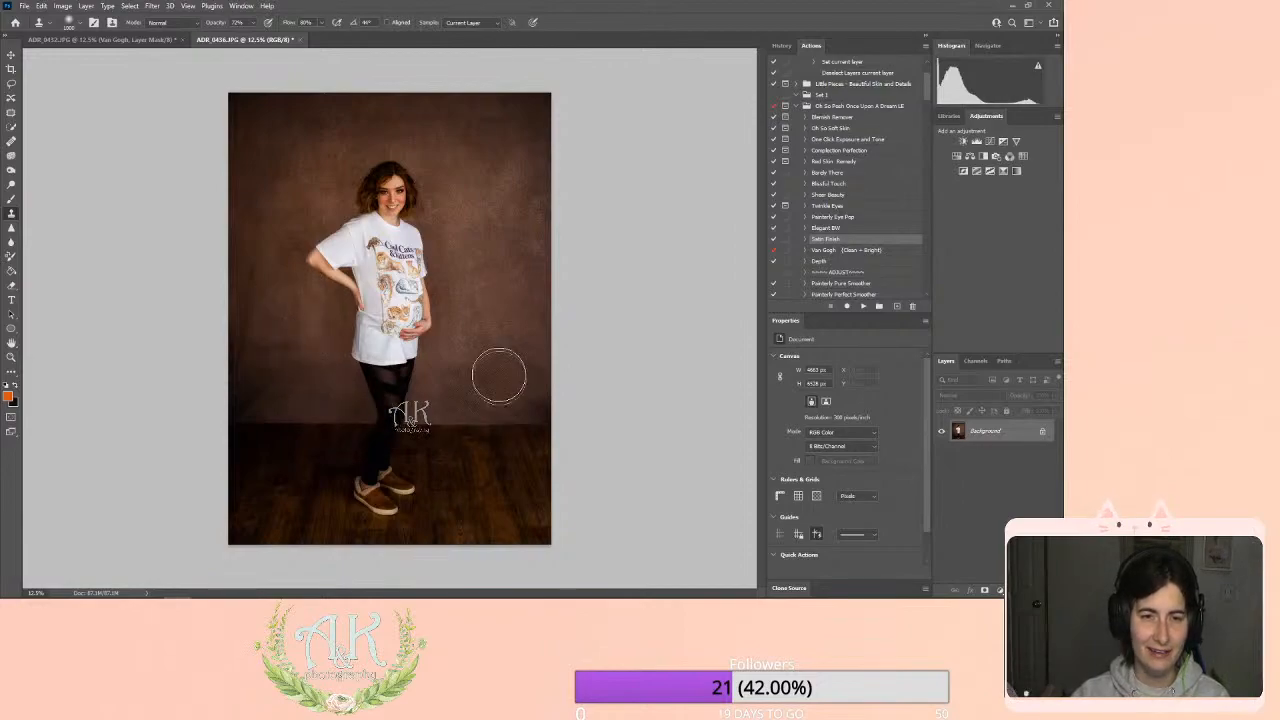
mouse_move(469, 393)
left_mouse_down()
mouse_move(495, 397)
mouse_move(523, 370)
left_mouse_up()
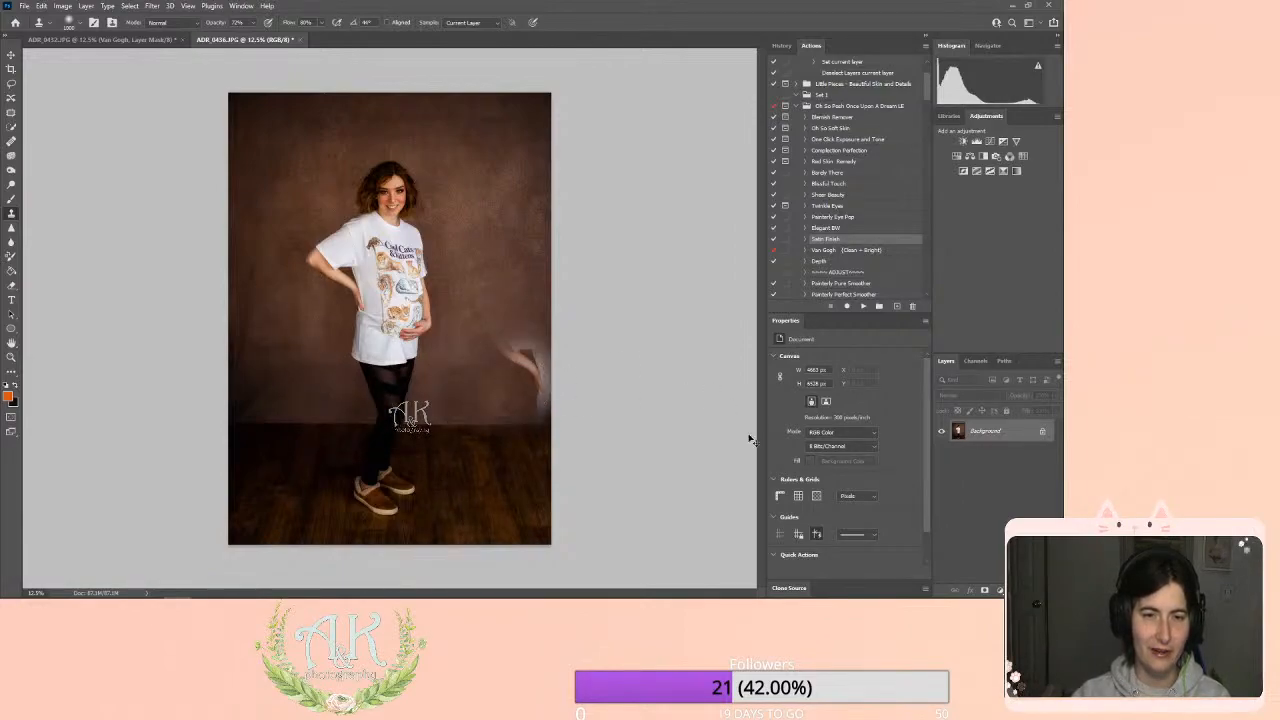
key("ctrl+z")
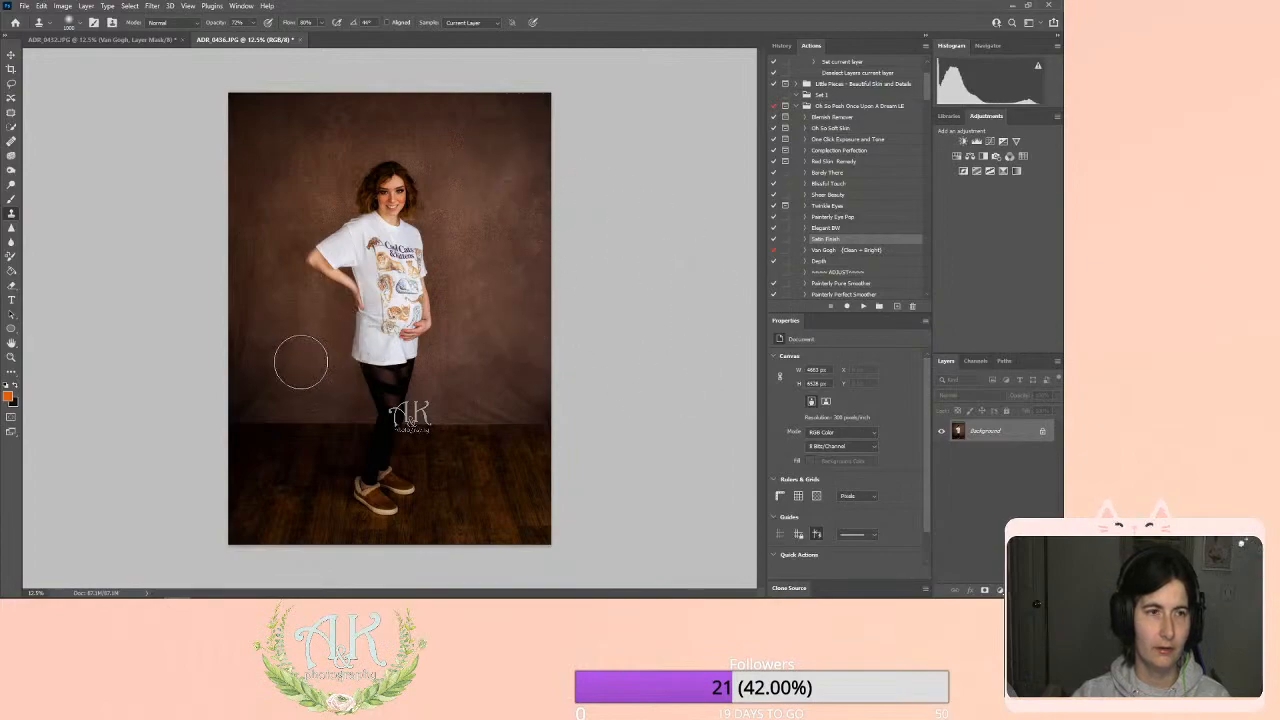
Outline only the crease directly beside the logo, above the floor line, with the Patch tool and replace it using Content-Aware fill.
left_click(12, 113)
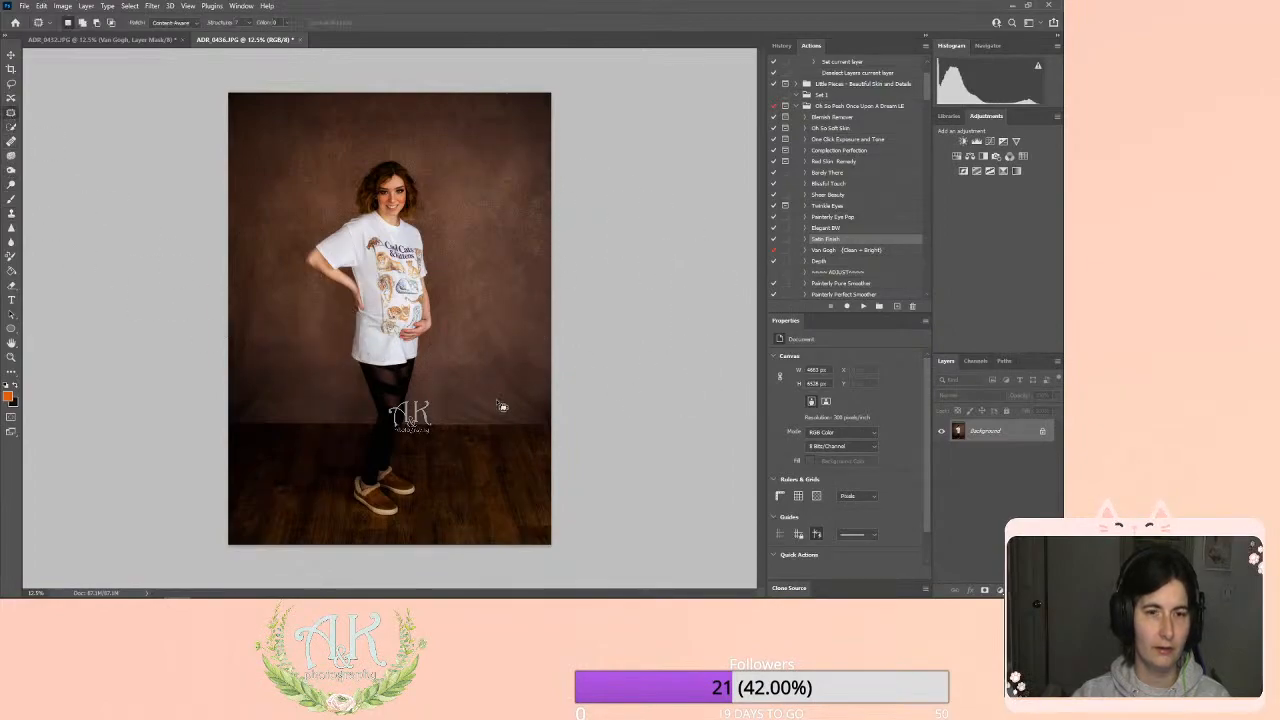
mouse_move(454, 421)
left_mouse_down()
mouse_move(528, 411)
mouse_move(495, 400)
left_mouse_up()
key("shift+BackSpace")
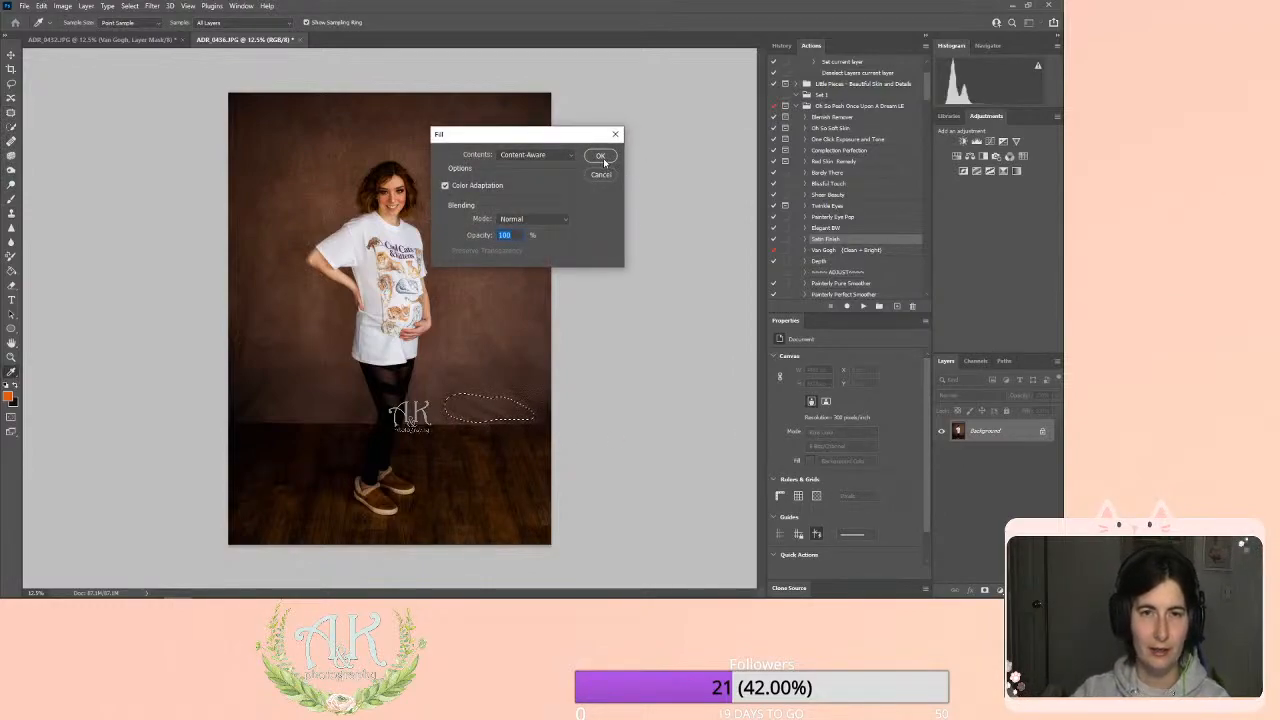
left_click(603, 158)
key("ctrl+d")
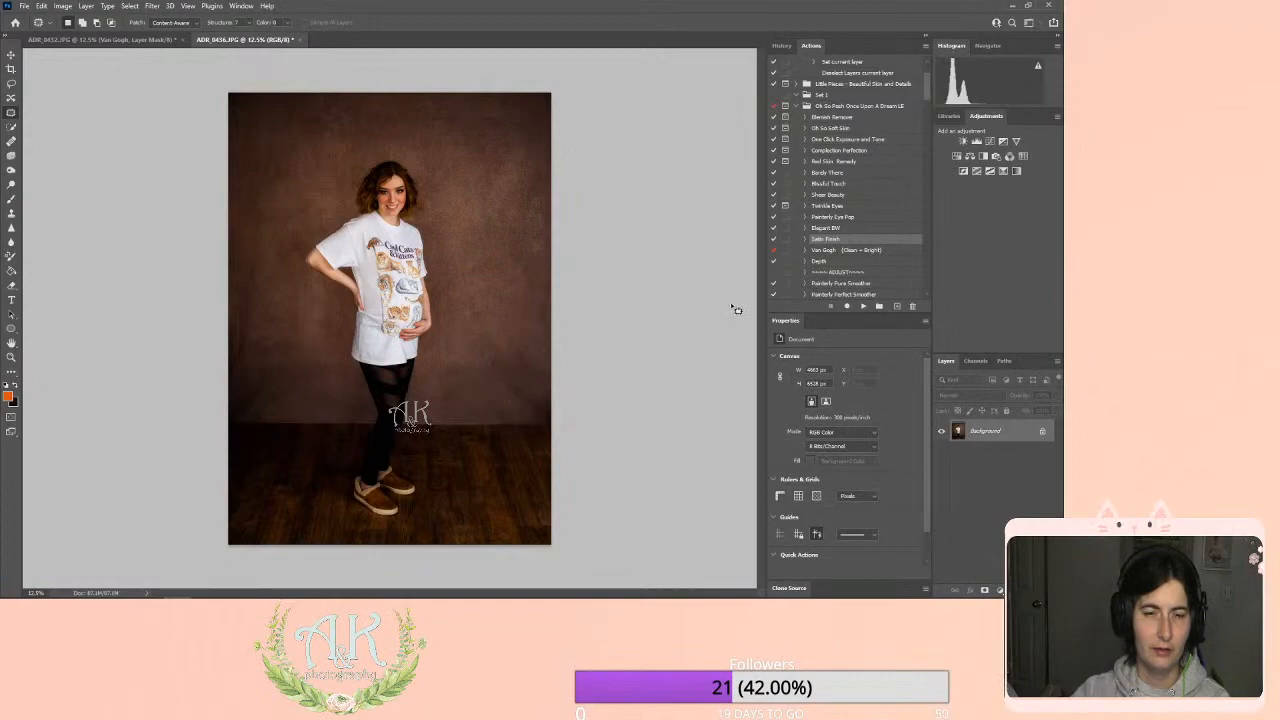
Remove the remaining small backdrop crease near the photo's right edge with a Content-Aware fill and deselect.
left_click_drag(545, 420, 533, 384)
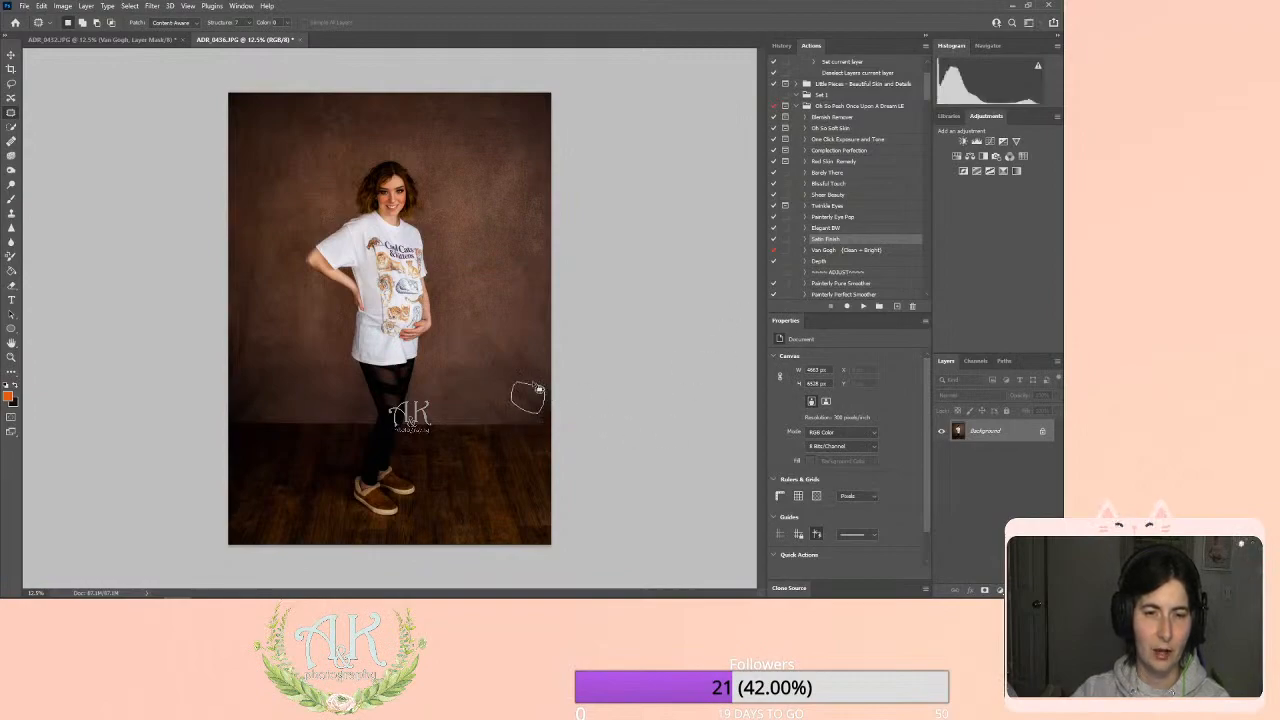
key("shift+BackSpace")
left_click(601, 157)
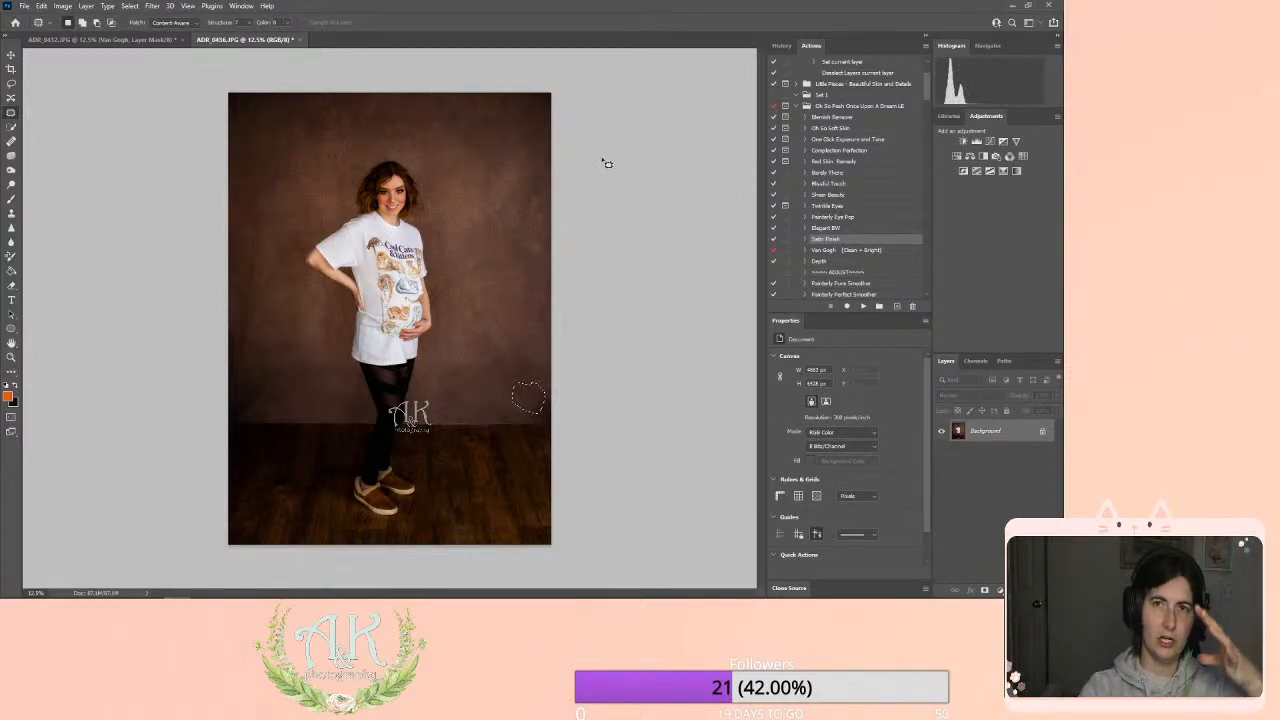
key("ctrl+d")
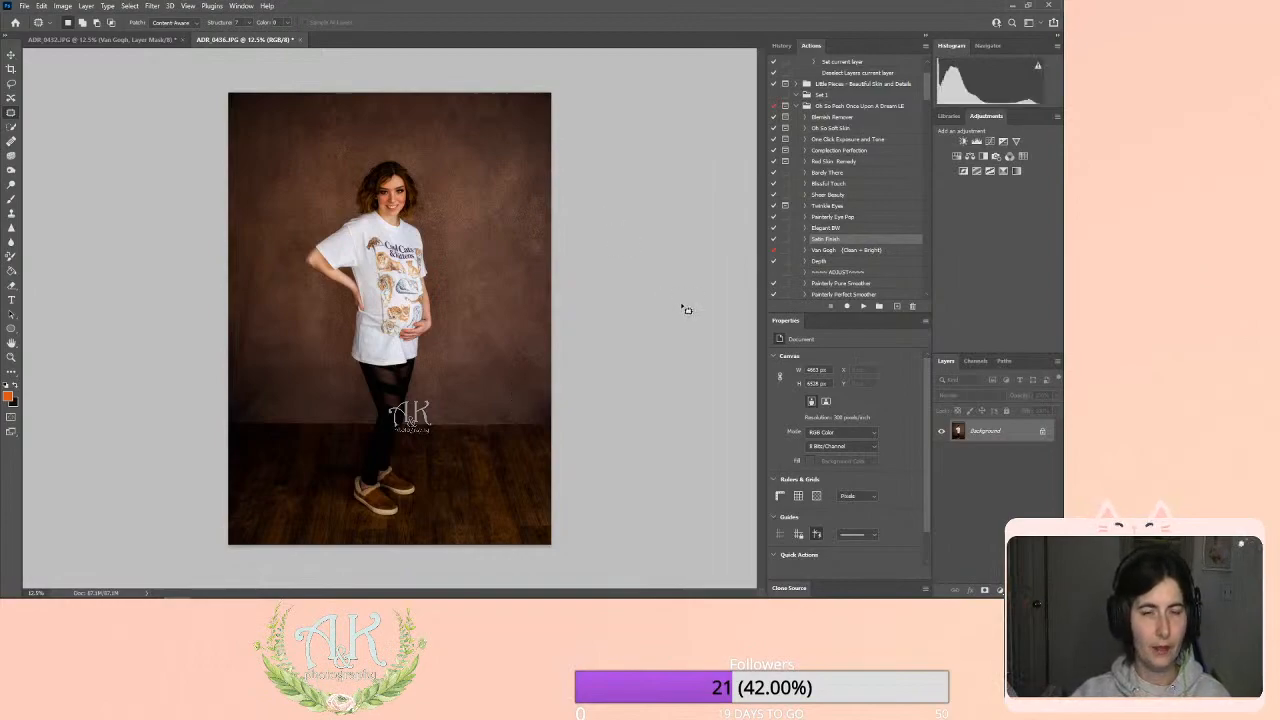
Darken the floor and lower backdrop of ADR_0436 with a greatly enlarged Burn tool brush.
left_click(12, 172)
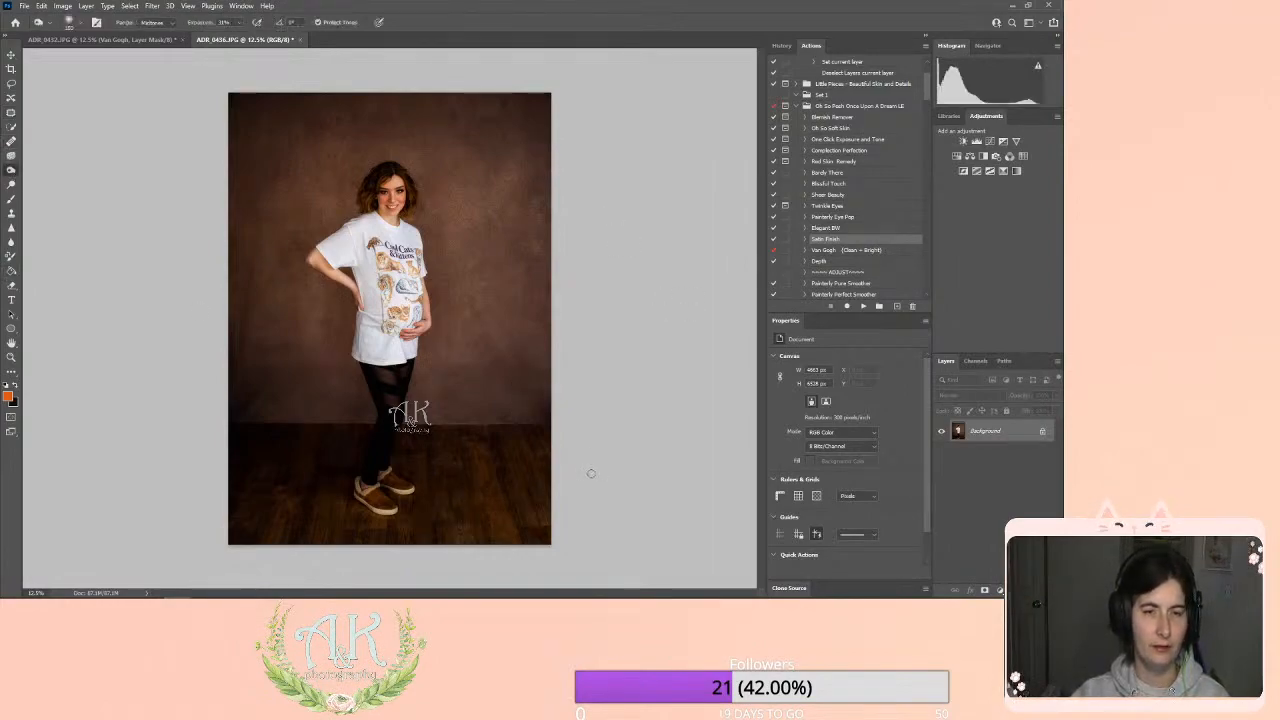
key("bracketright")
key("bracketright")
key("bracketright")
key("bracketright")
key("bracketright")
key("bracketright")
key("bracketright")
key("bracketright")
key("bracketright")
key("bracketright")
key("bracketright")
key("bracketright")
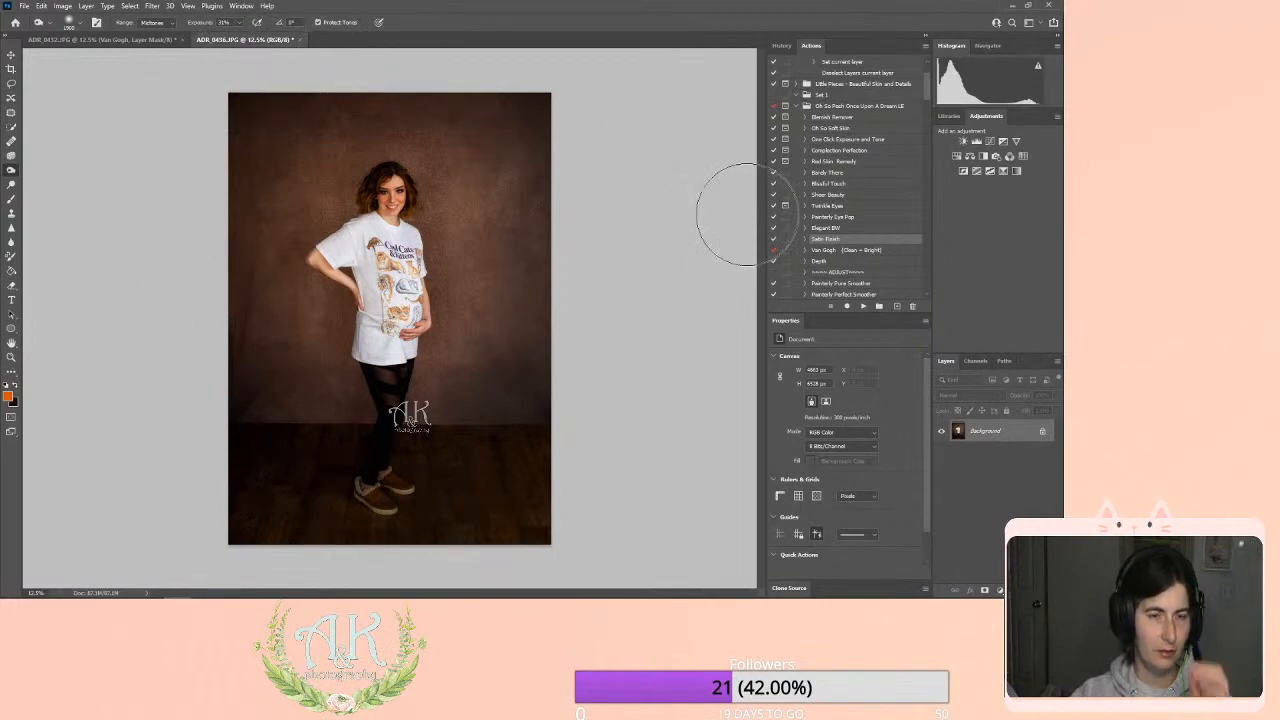
Run the Painterly Eye Pop action on ADR_0436 with the subject's face in close view.
left_click(11, 343)
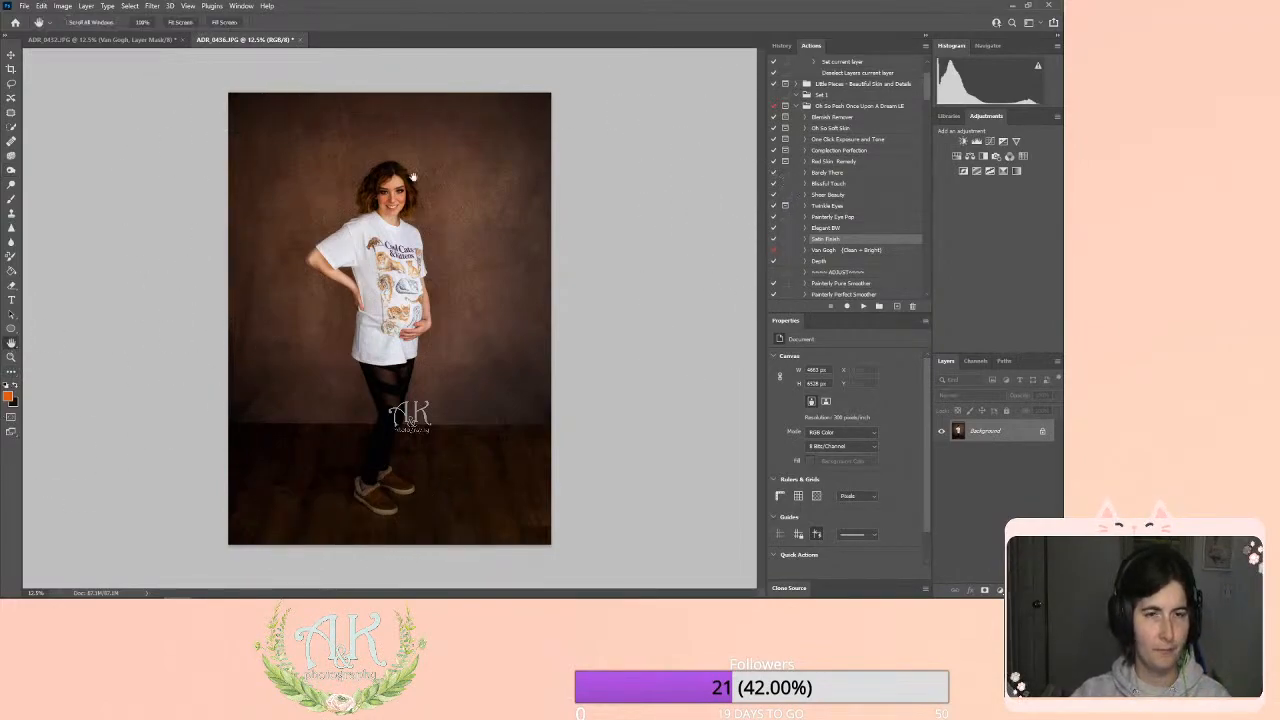
left_click(11, 357)
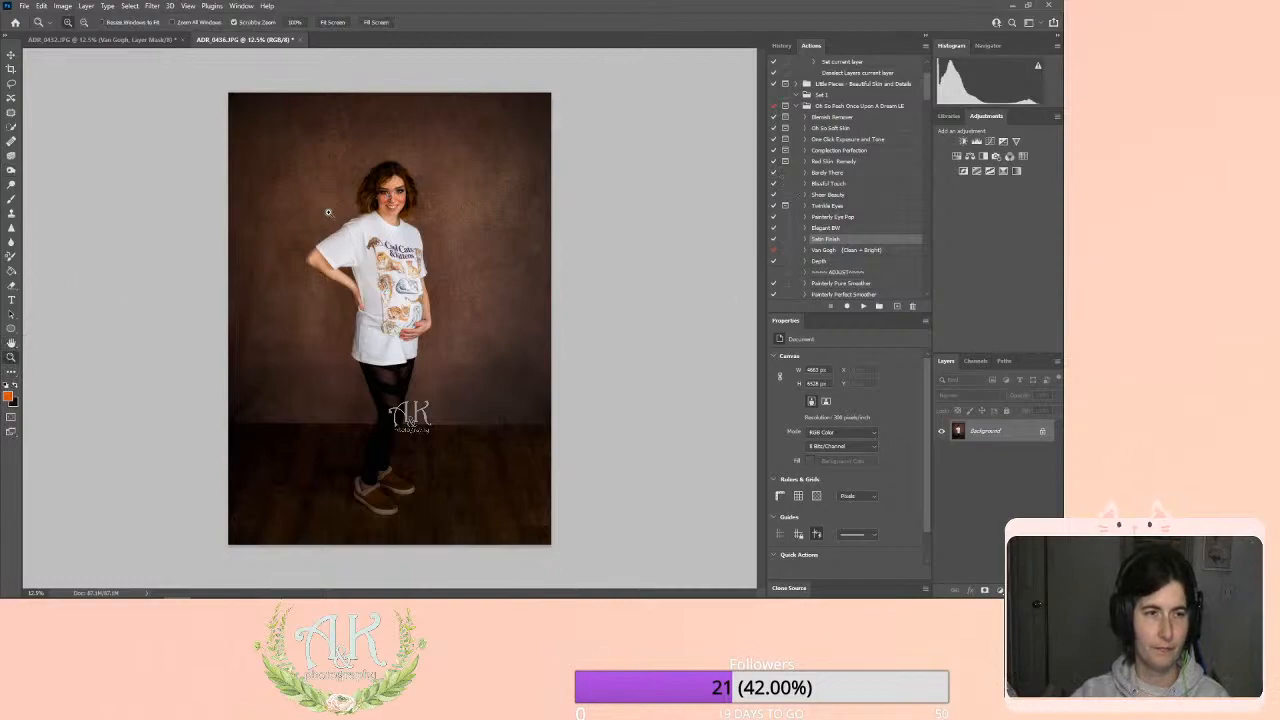
left_click(394, 184)
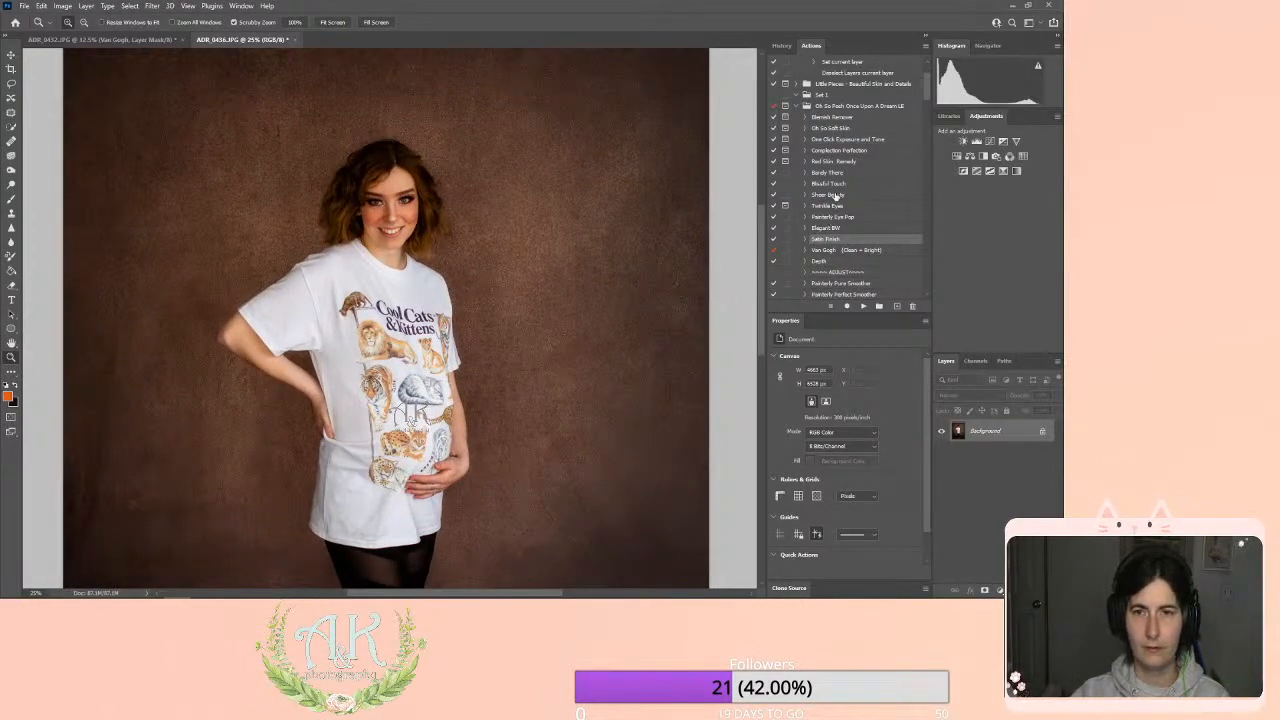
left_click(849, 220)
left_click(863, 305)
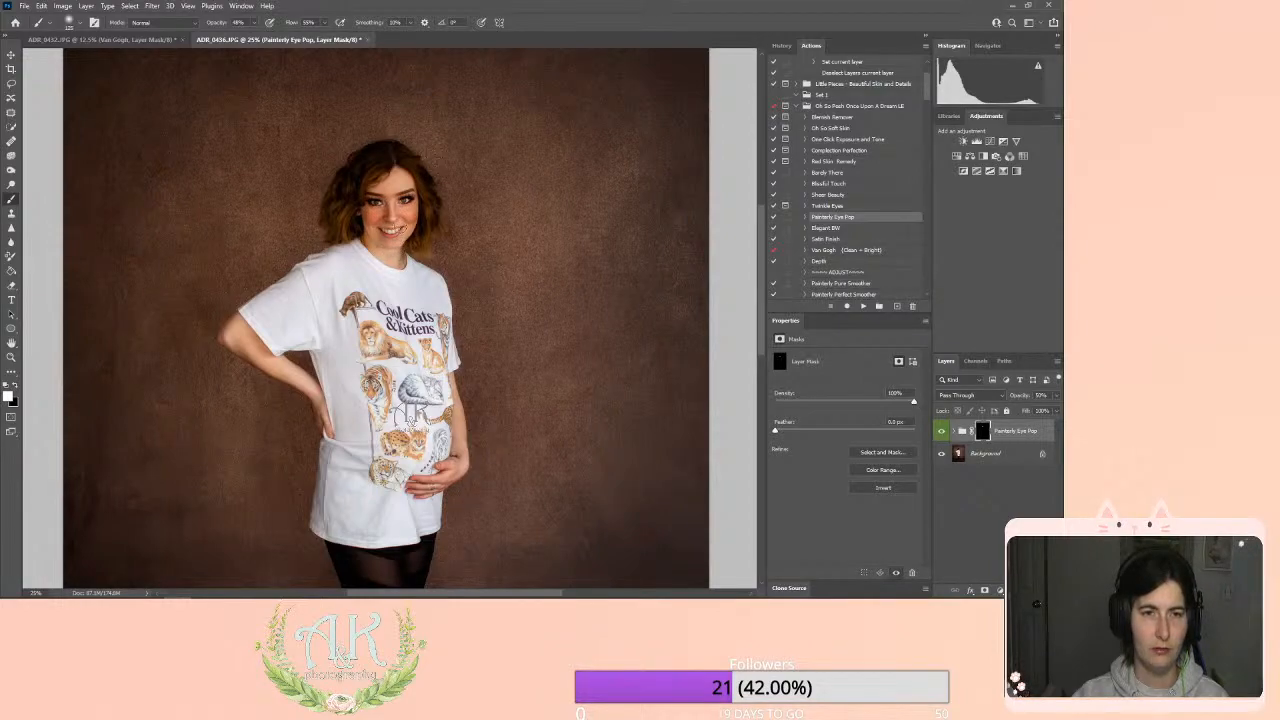
Fit the whole photo in view and flatten the Painterly Eye Pop group into the background.
left_click(12, 356)
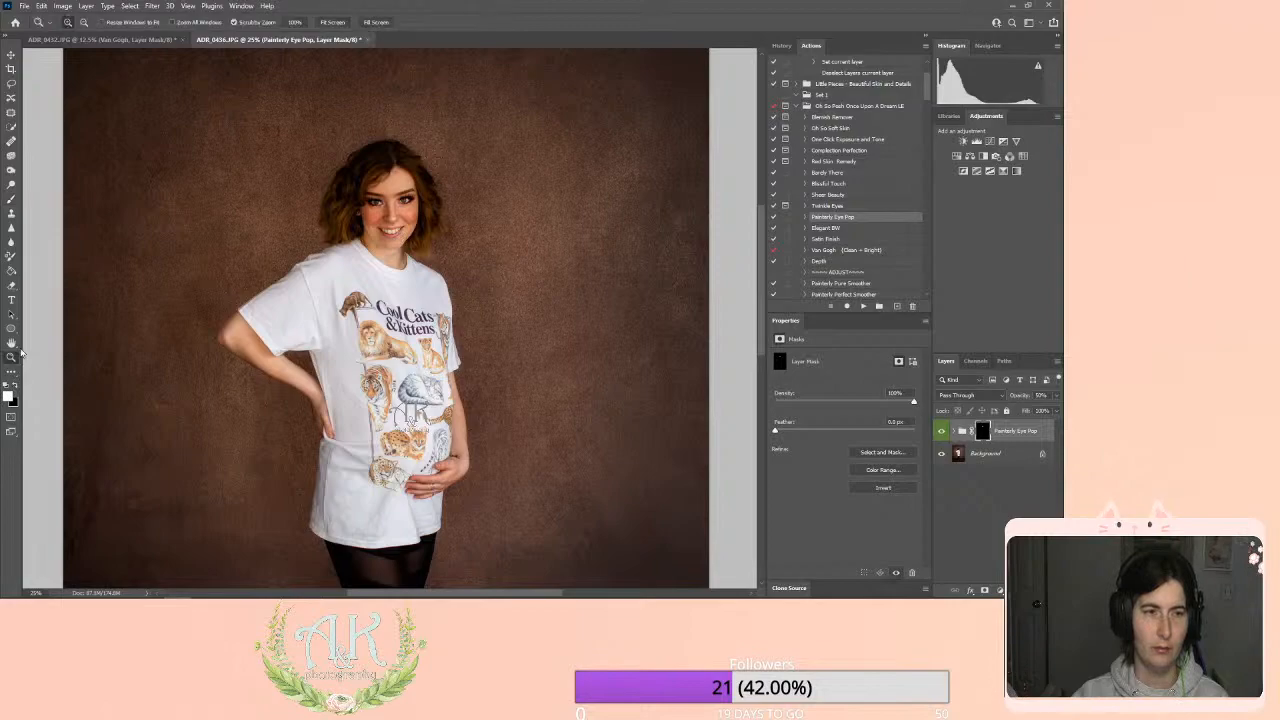
left_click(334, 21)
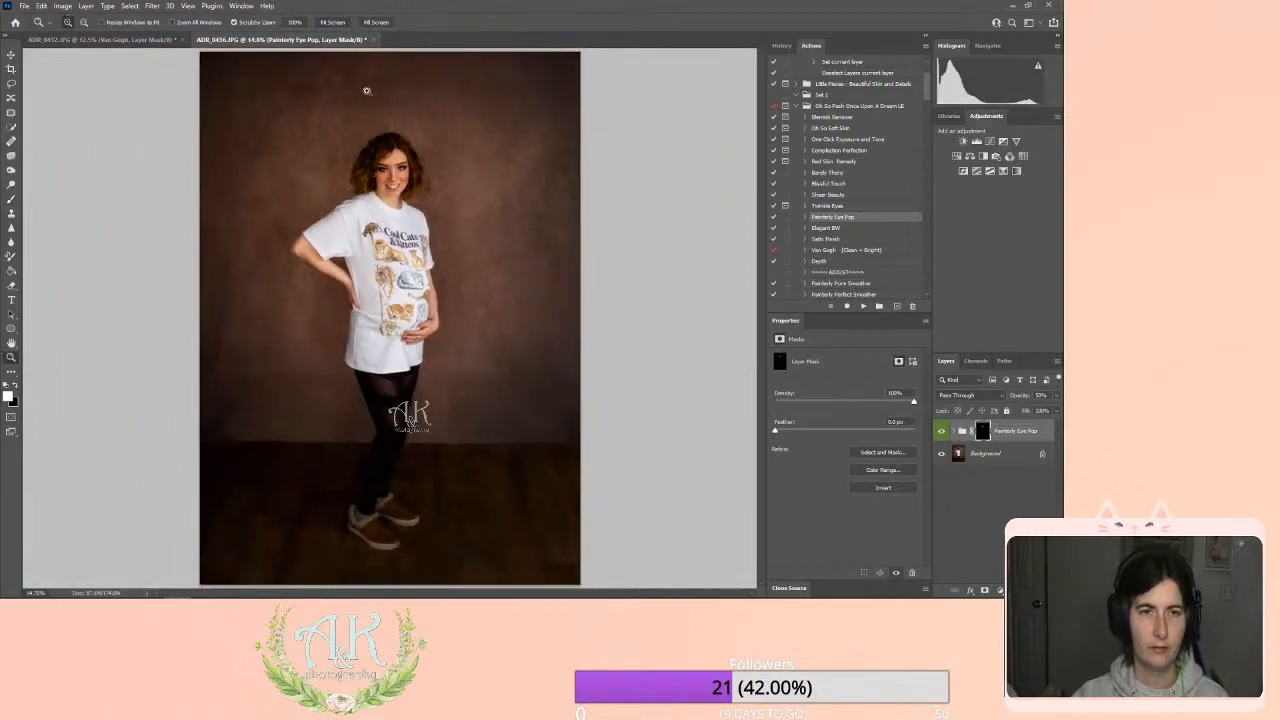
left_click(88, 6)
left_click(130, 425)
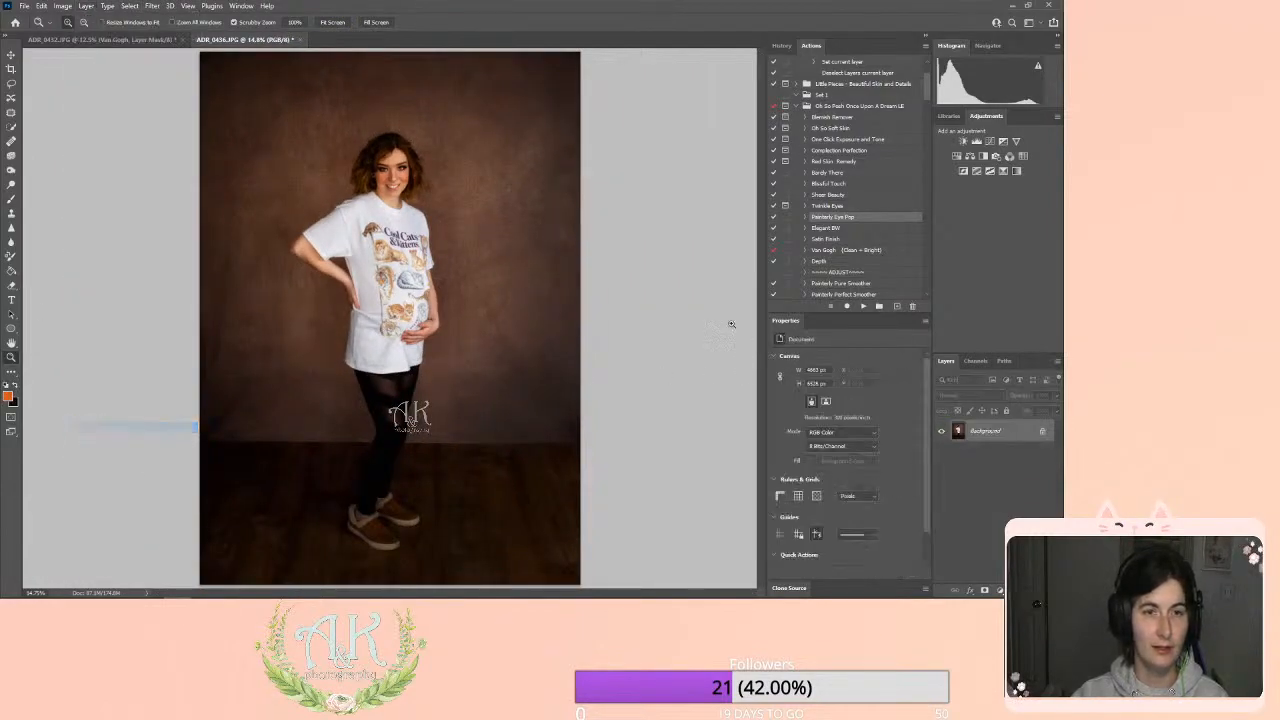
Run the Satin Finish action on the flattened ADR_0436.
left_click(847, 240)
left_click(864, 307)
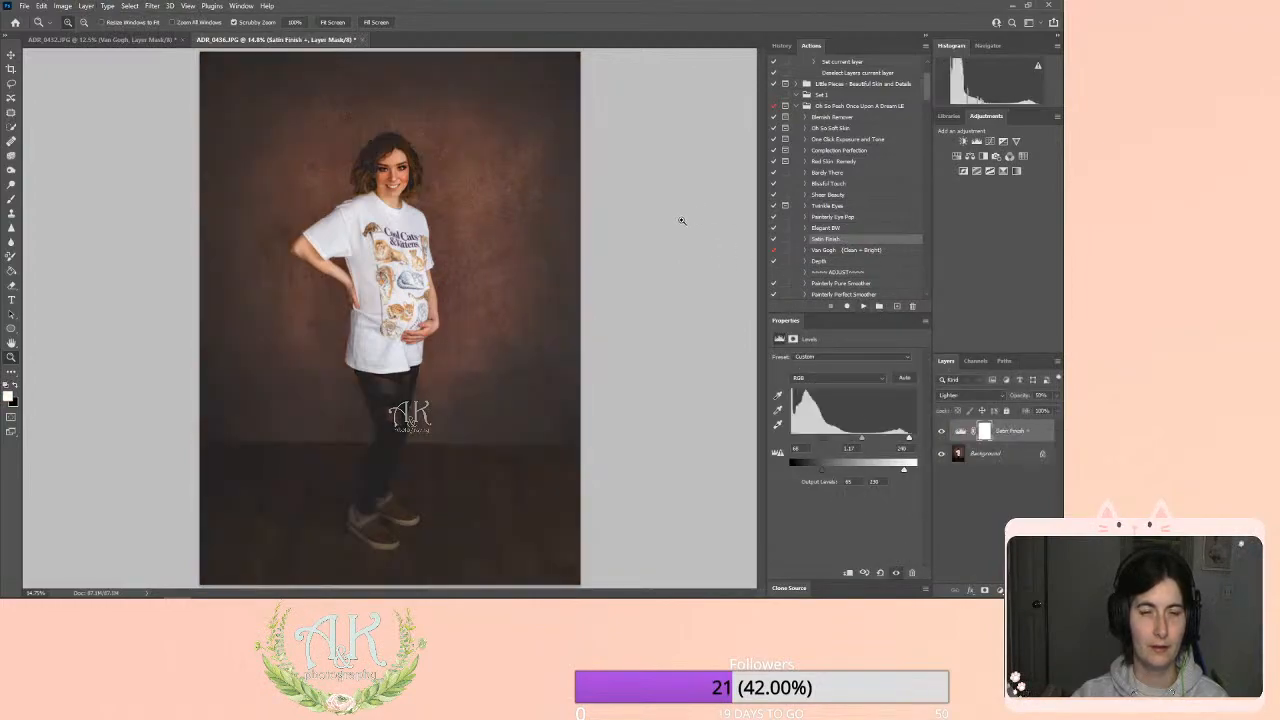
Lower the Satin Finish layer's opacity to about 19% on ADR_0436 and flatten the image.
left_click(1058, 397)
left_click_drag(1029, 410, 1013, 411)
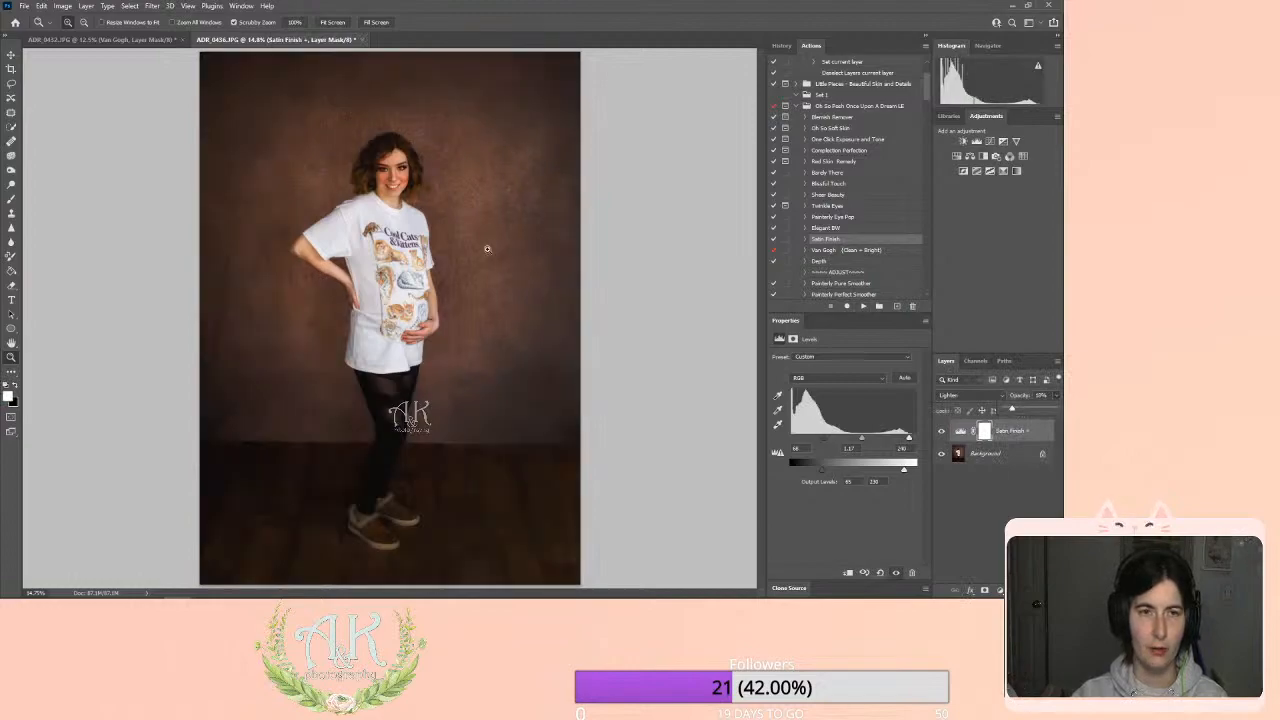
left_click(97, 10)
left_click(130, 427)
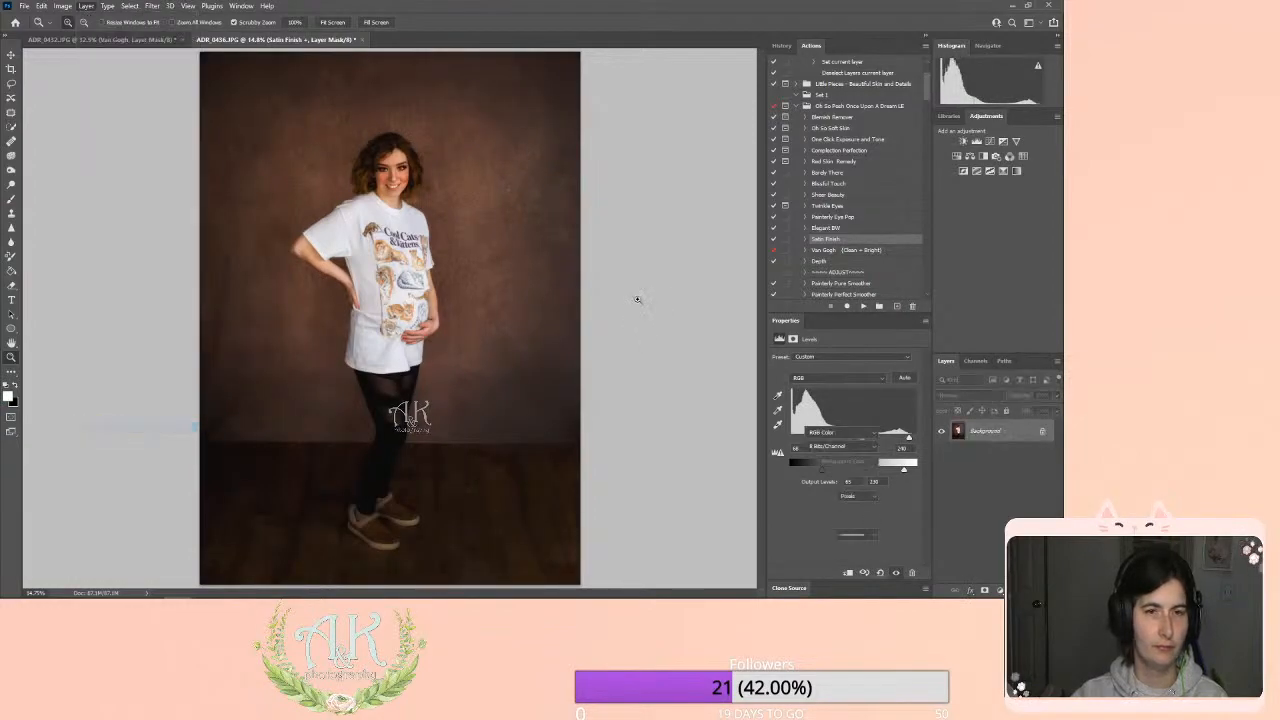
Save ADR_0436 as a JPEG at quality 12, Baseline Optimized, and close the photo.
key("ctrl+s")
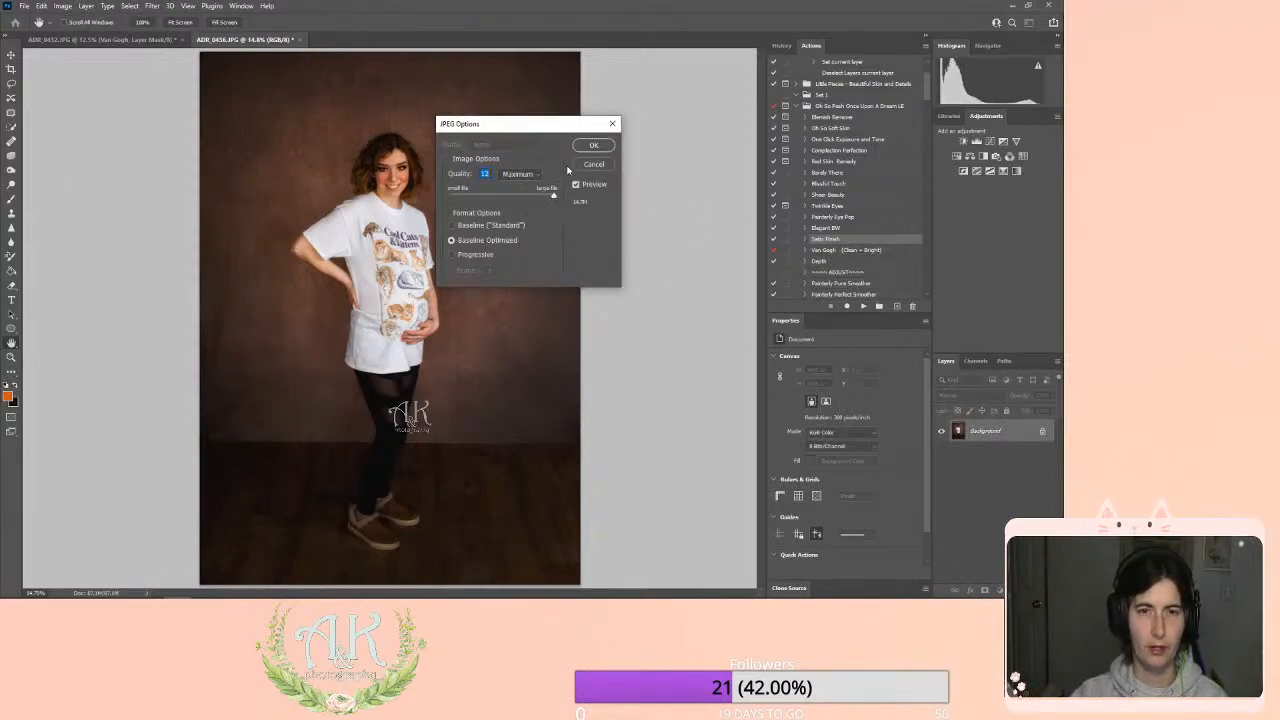
key("Return")
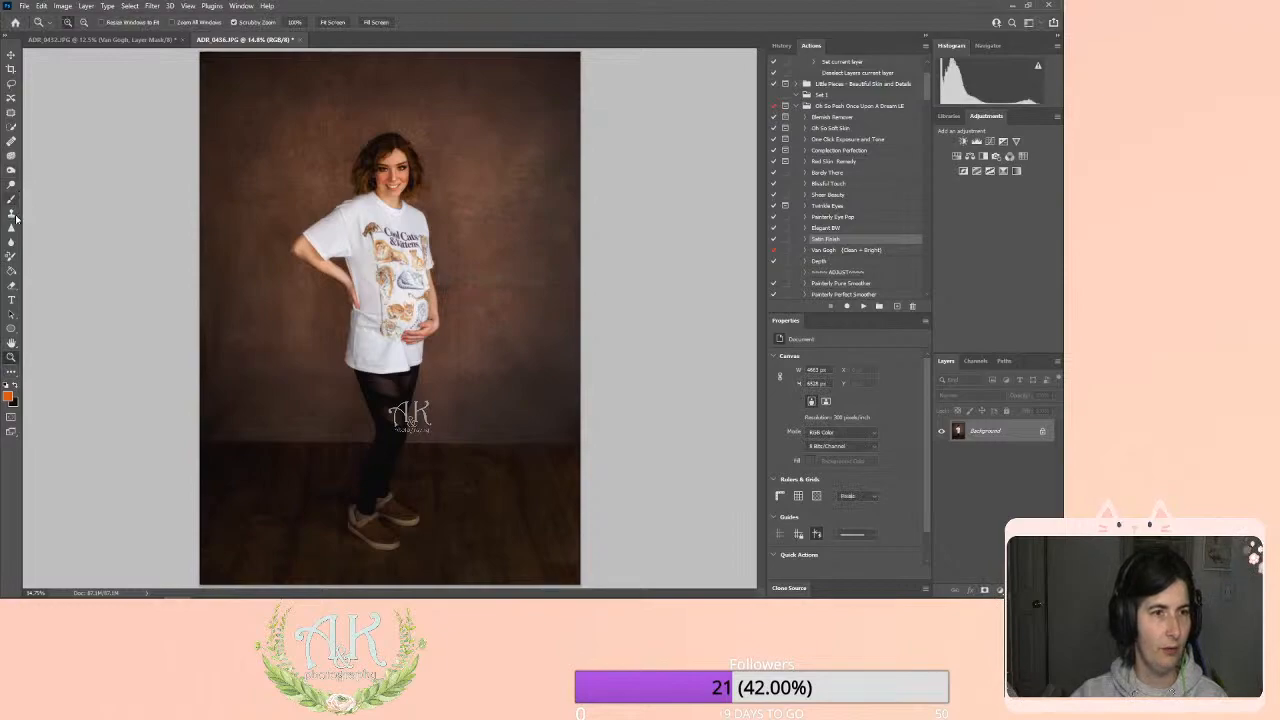
left_click(11, 213)
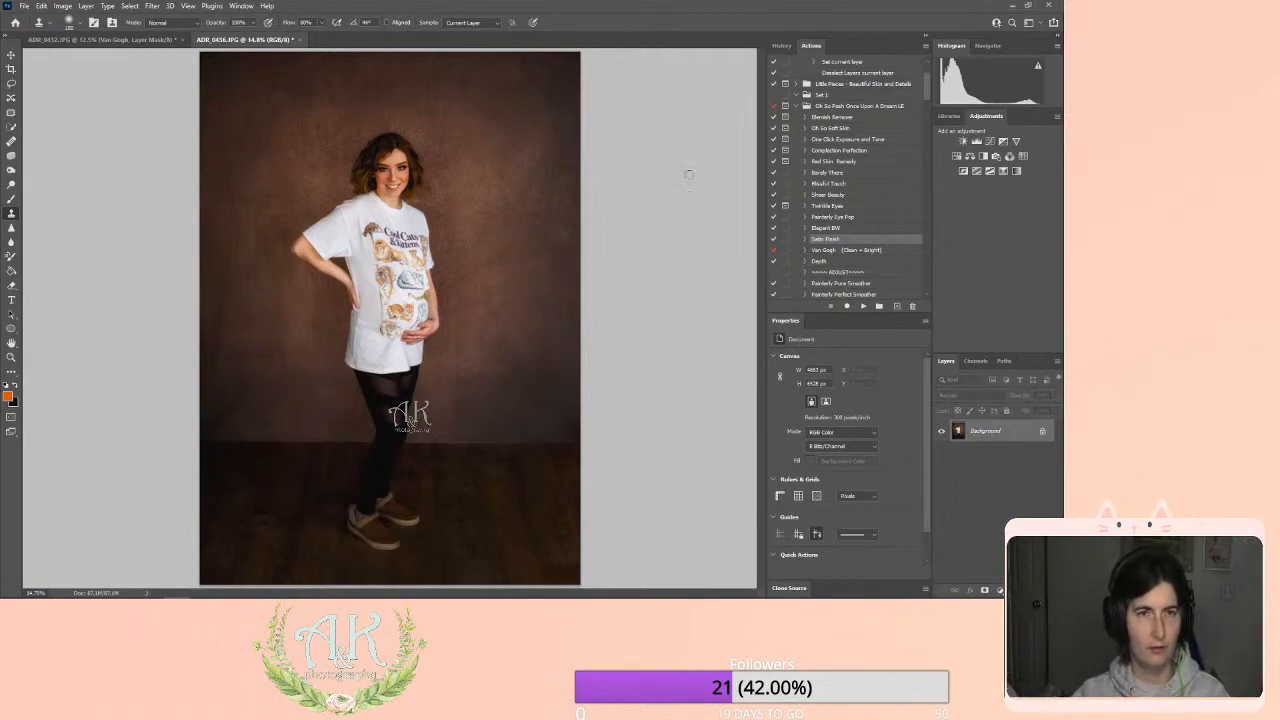
key("ctrl+s")
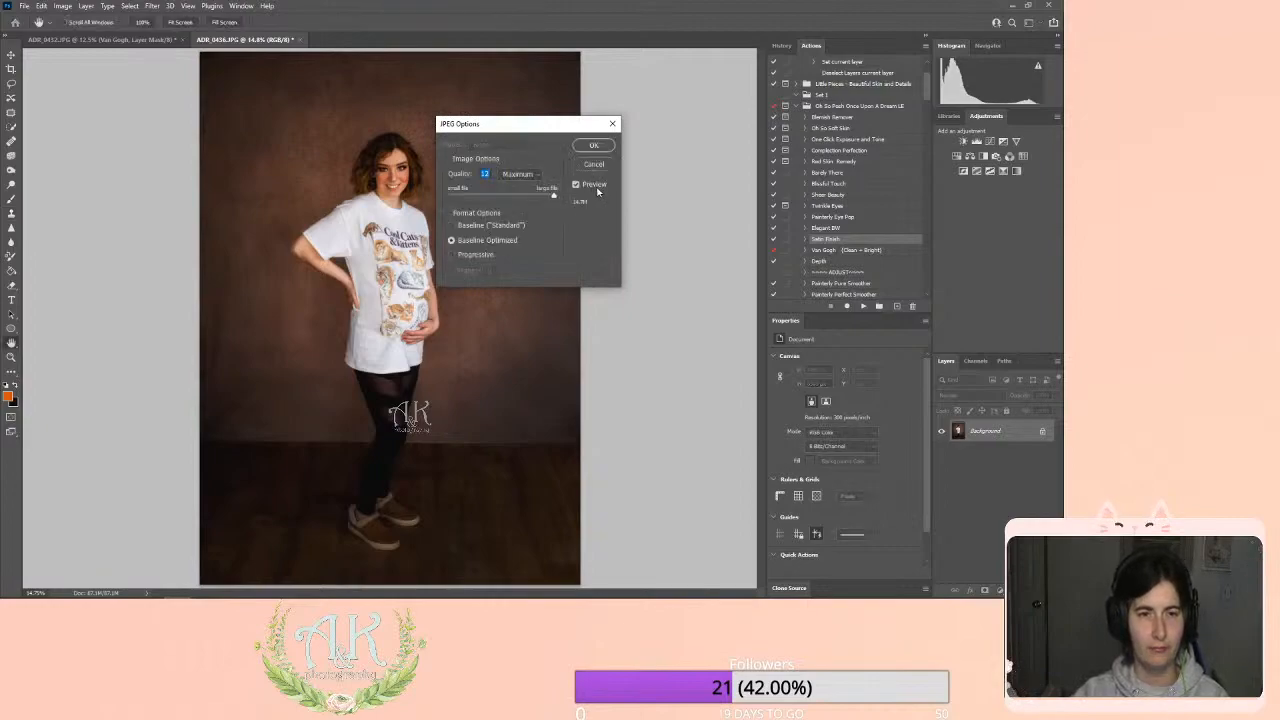
left_click(593, 143)
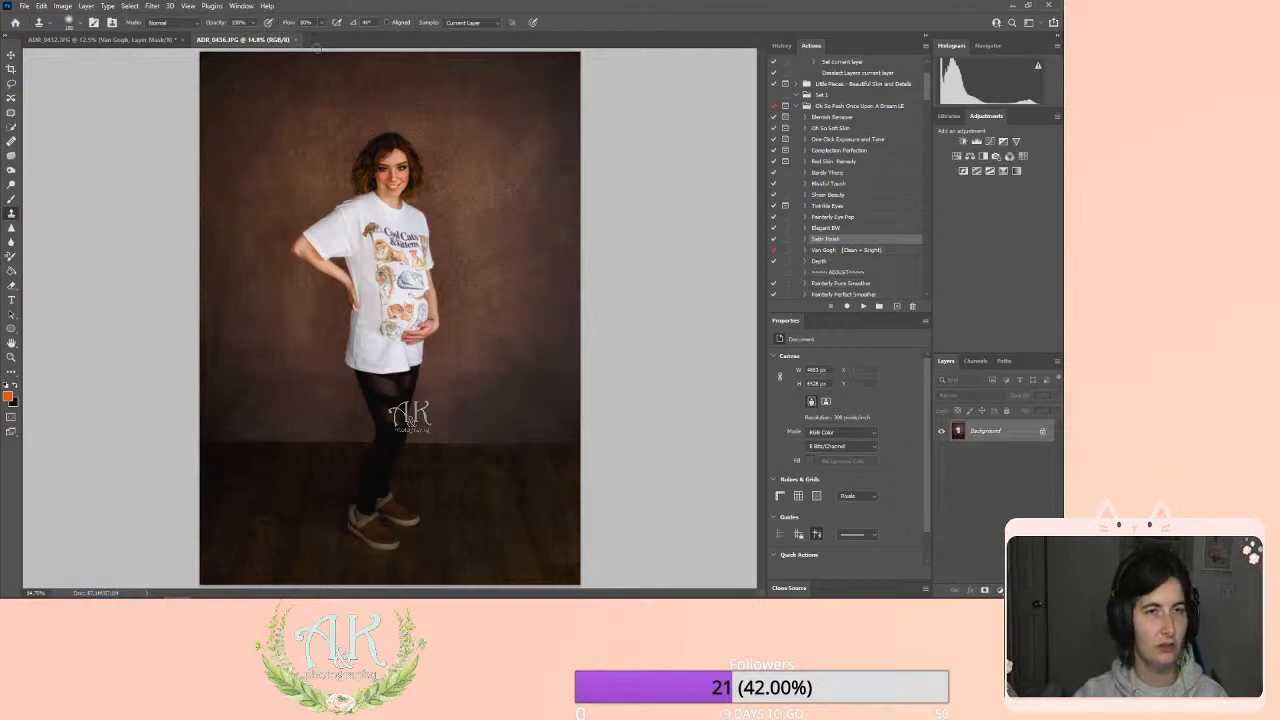
left_click(294, 40)
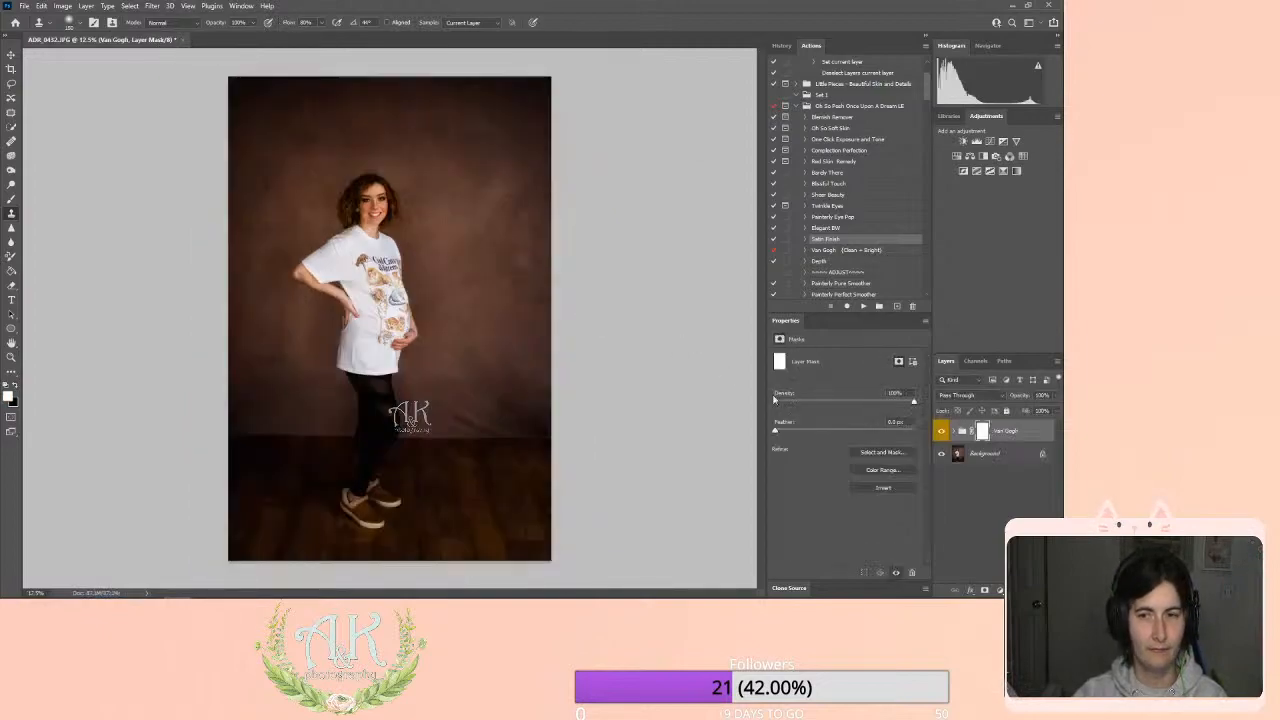
Lower the Van Gogh group's opacity to about 60% on ADR_0432 and flatten the image.
left_click_drag(1056, 396, 1039, 411)
left_click(86, 6)
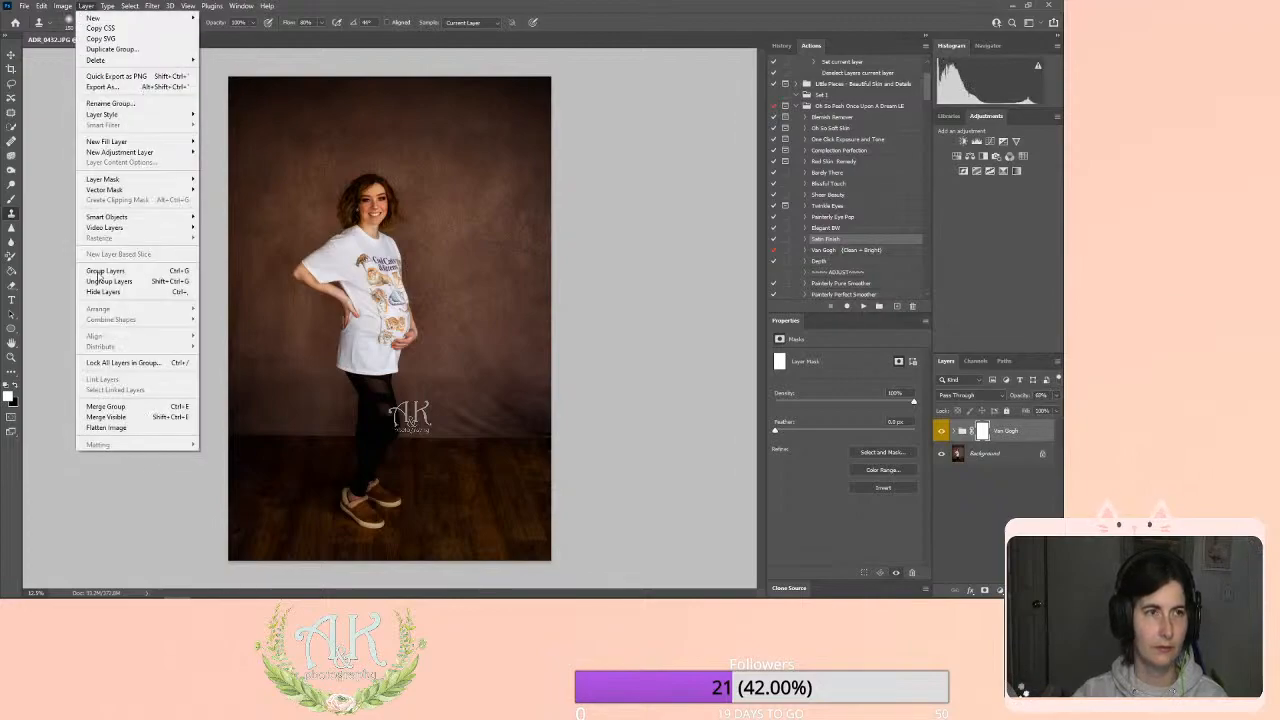
left_click(110, 424)
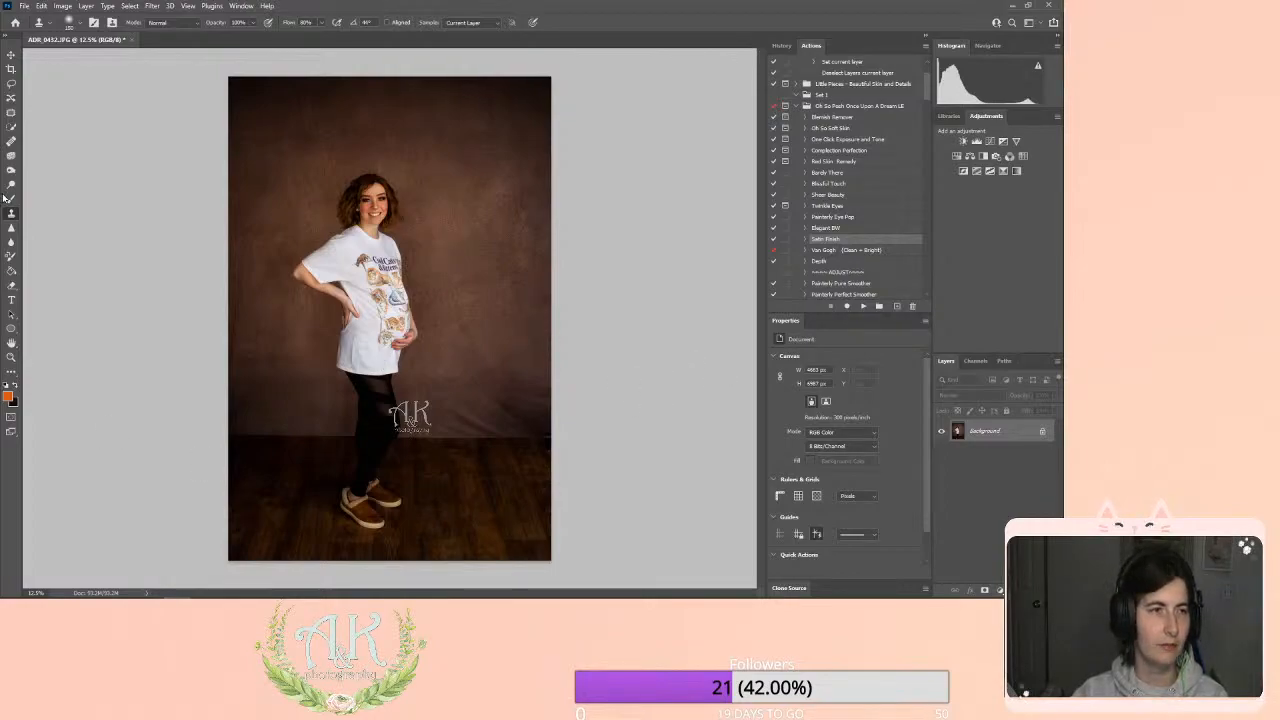
Outline the creased backdrop just above the floor beside the subject's legs with the Patch tool, fill it content-aware and deselect.
left_click(11, 112)
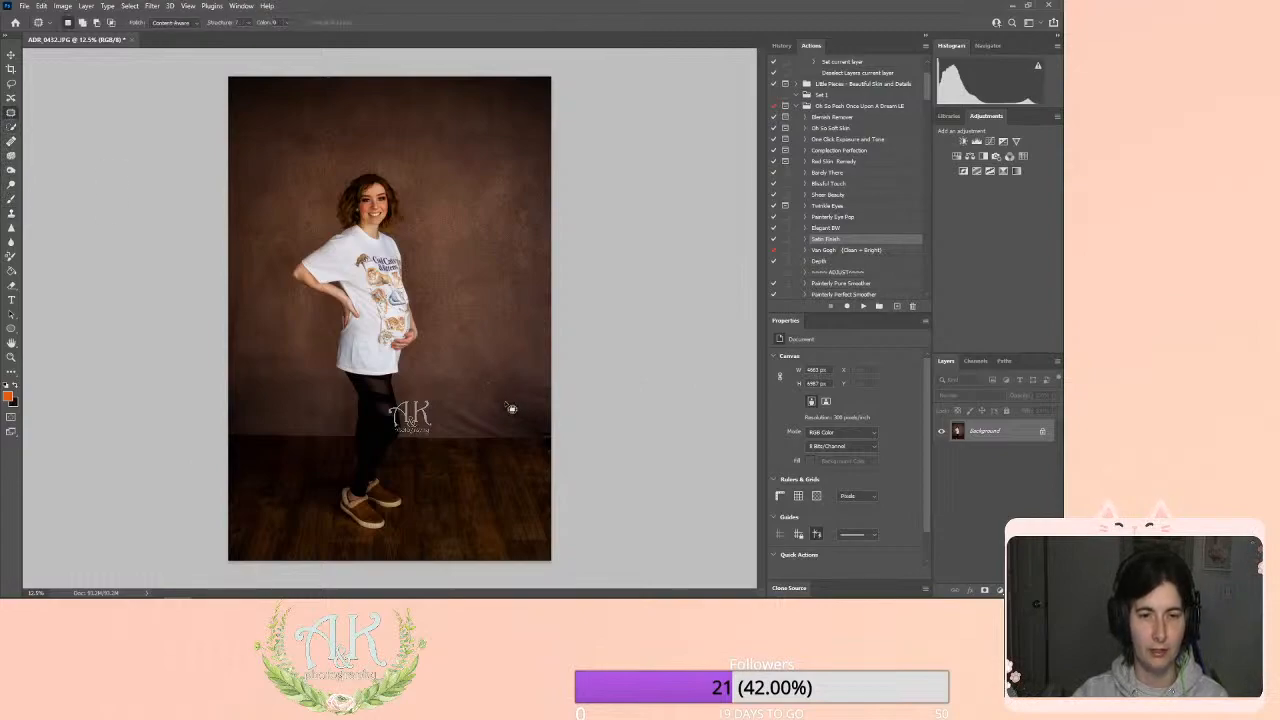
mouse_move(511, 408)
left_mouse_down()
mouse_move(459, 400)
mouse_move(450, 432)
mouse_move(540, 432)
mouse_move(548, 420)
mouse_move(510, 405)
left_mouse_up()
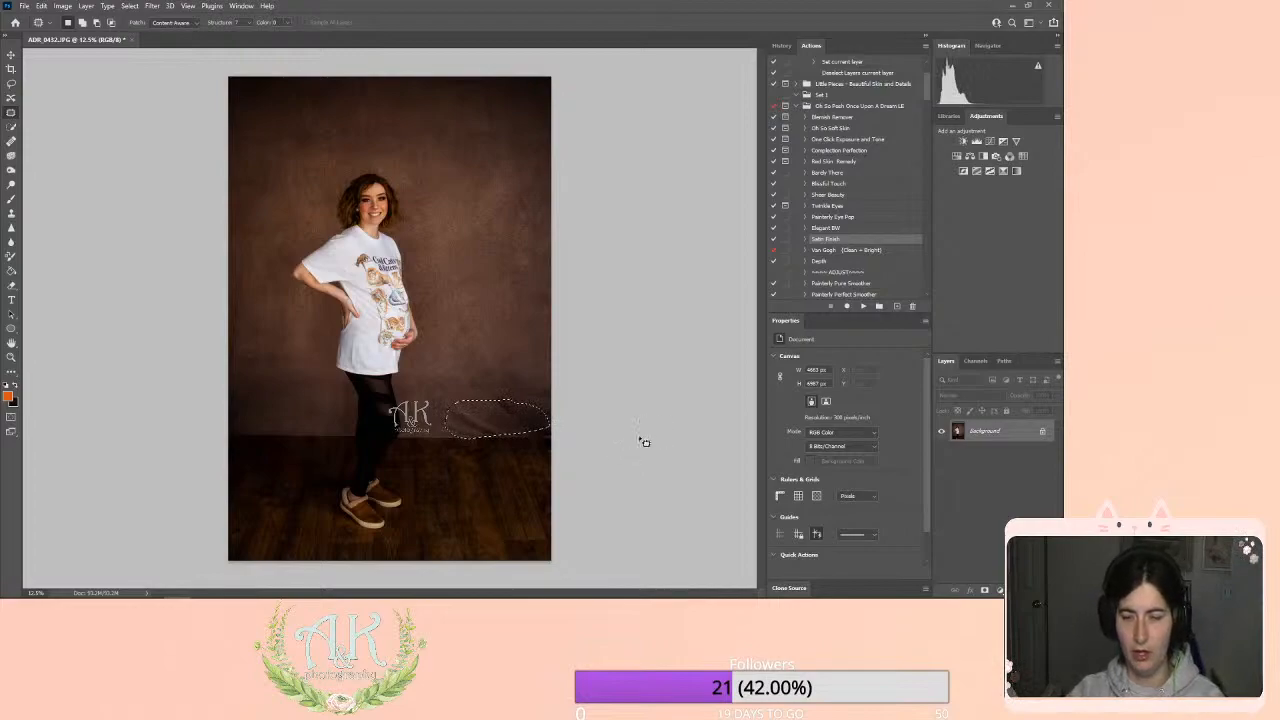
key("shift+BackSpace")
left_click(594, 161)
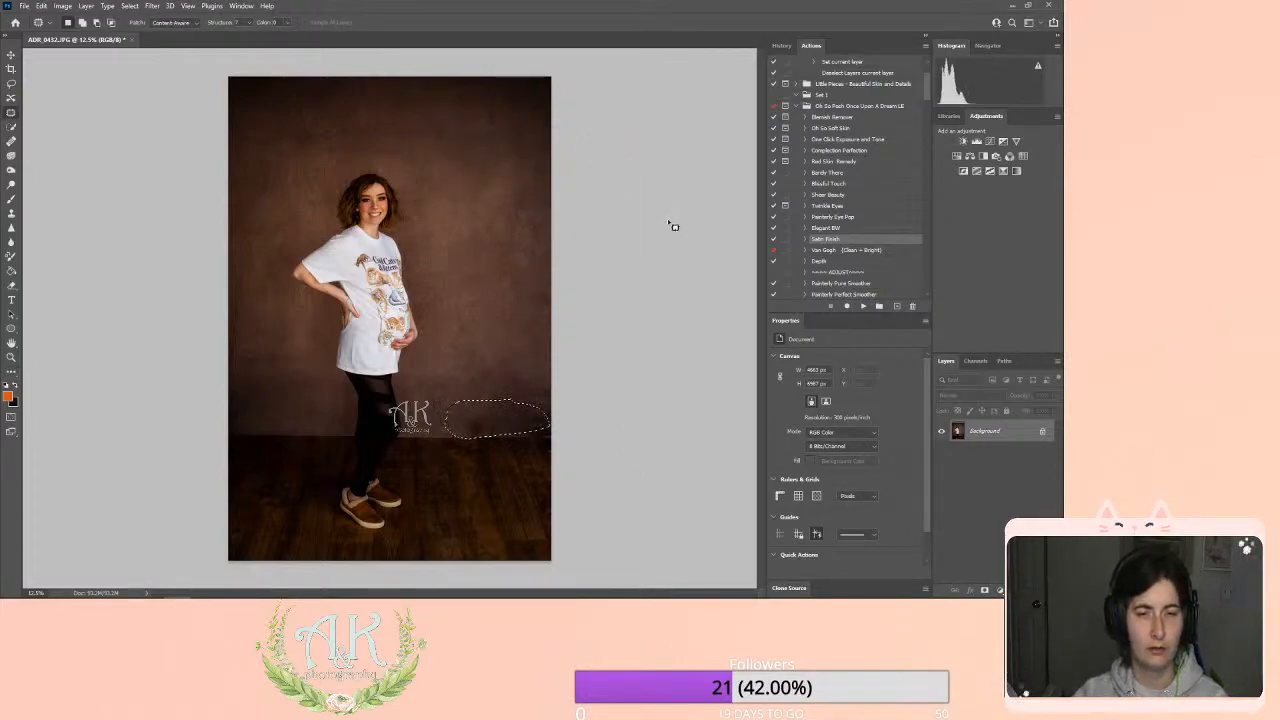
key("ctrl+d")
Darken the floor and lower backdrop of ADR_0432 with a large Burn tool brush.
left_click(11, 214)
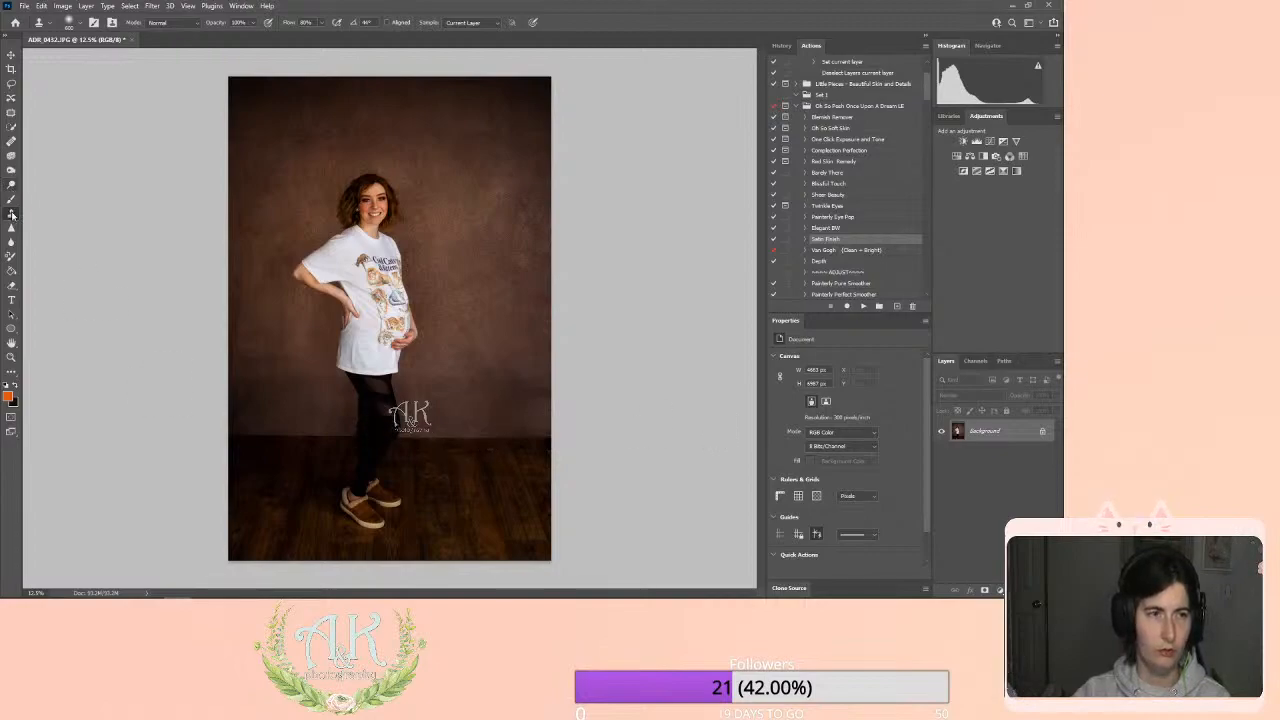
left_click(11, 170)
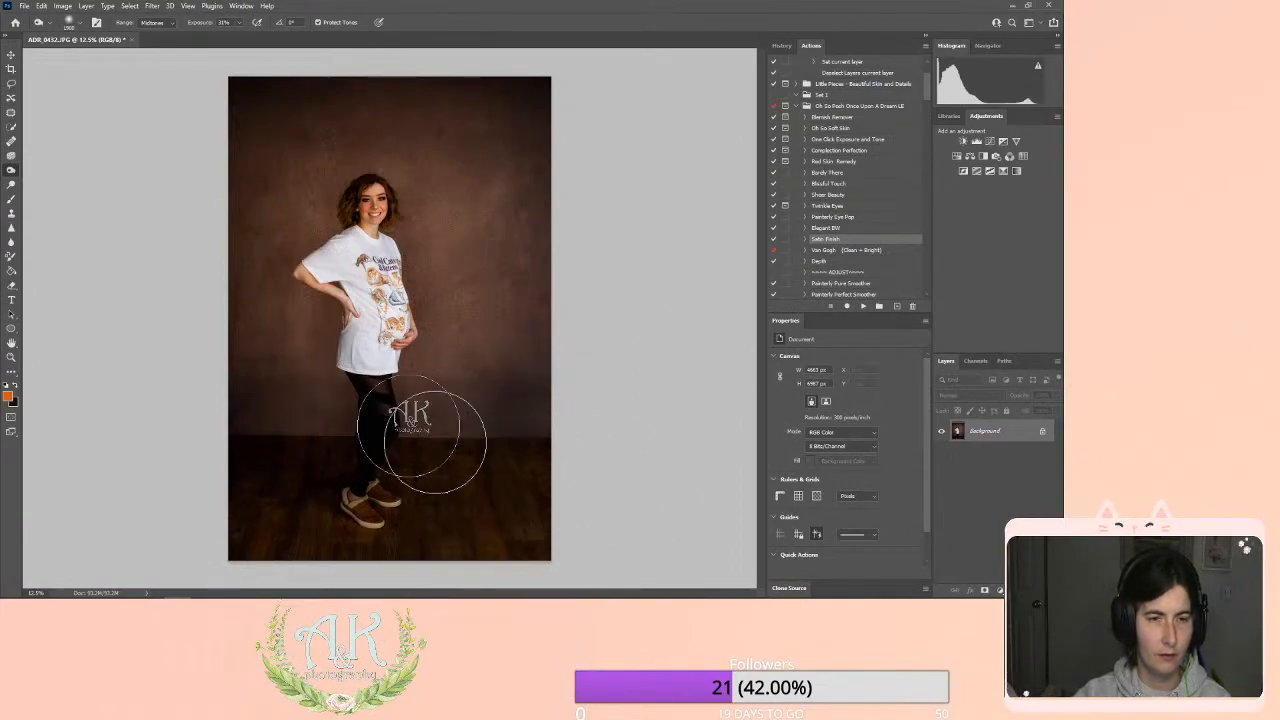
Run the Painterly Eye Pop action on ADR_0432 with the subject's face in closer view.
left_click(11, 357)
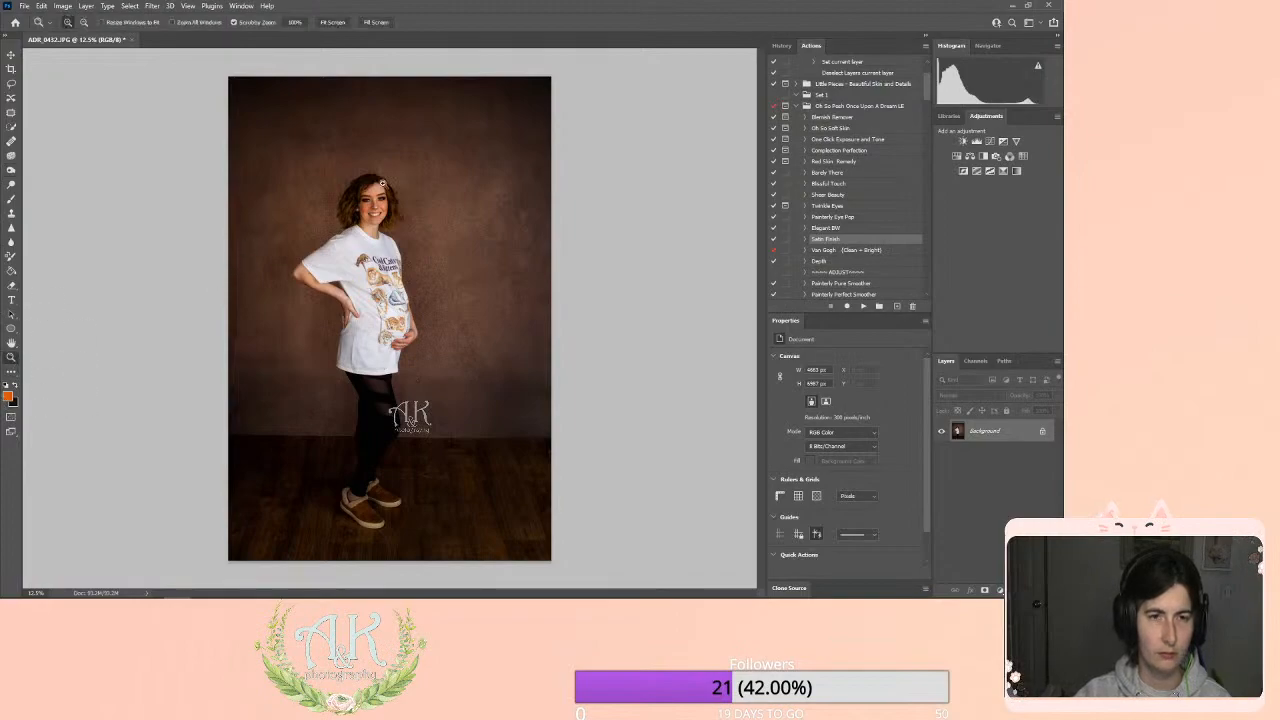
left_click_drag(381, 183, 568, 242)
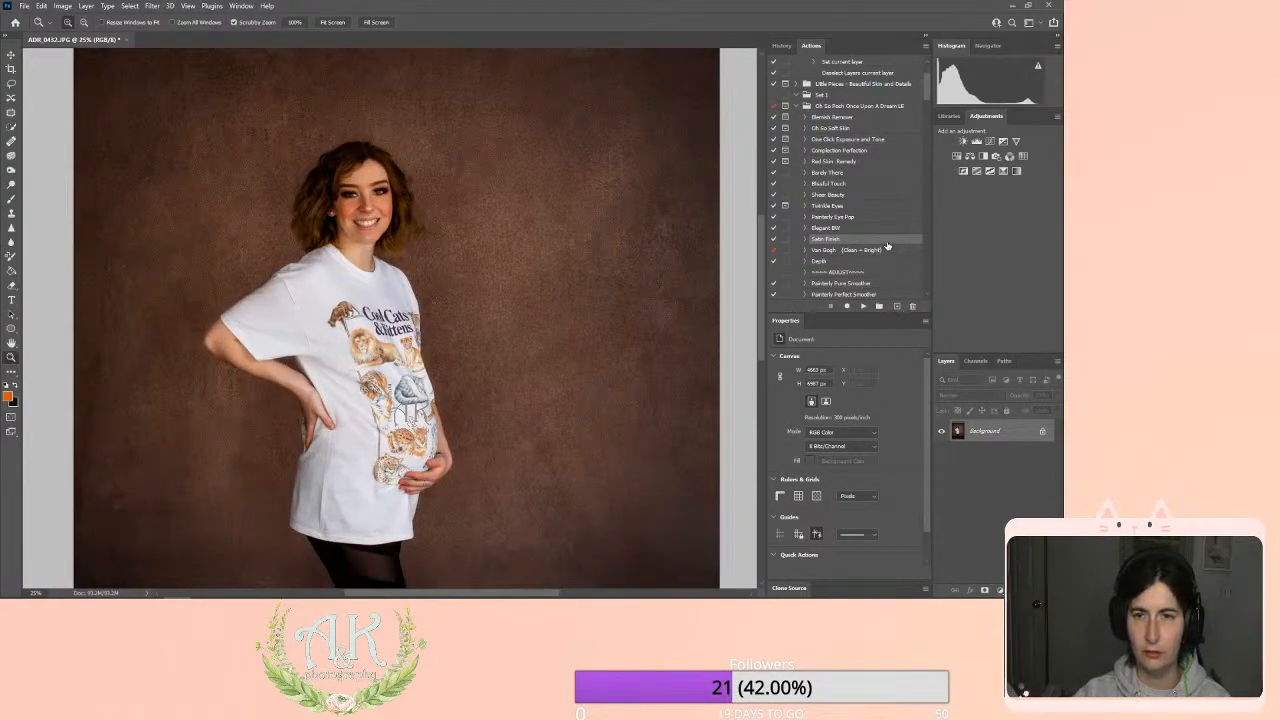
left_click(832, 217)
left_click(863, 305)
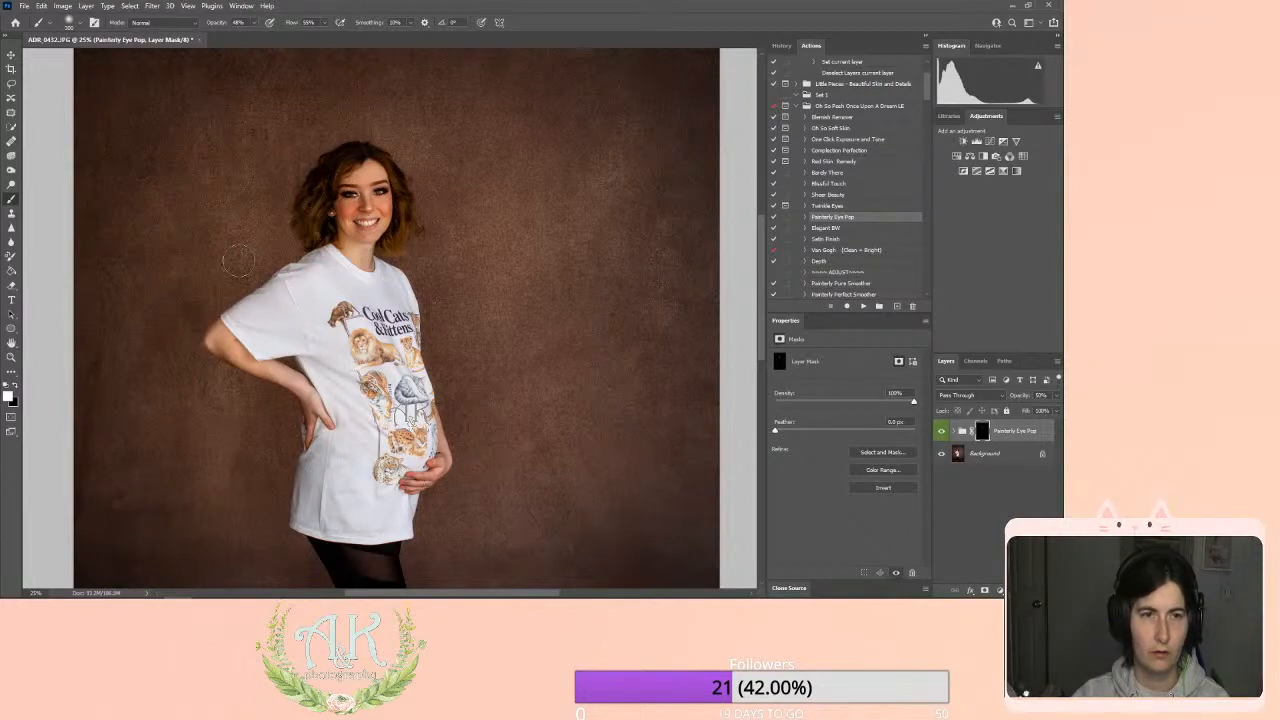
Fit the whole ADR_0432 photo in view and flatten the Painterly Eye Pop group into the background.
left_click(11, 357)
left_click(333, 22)
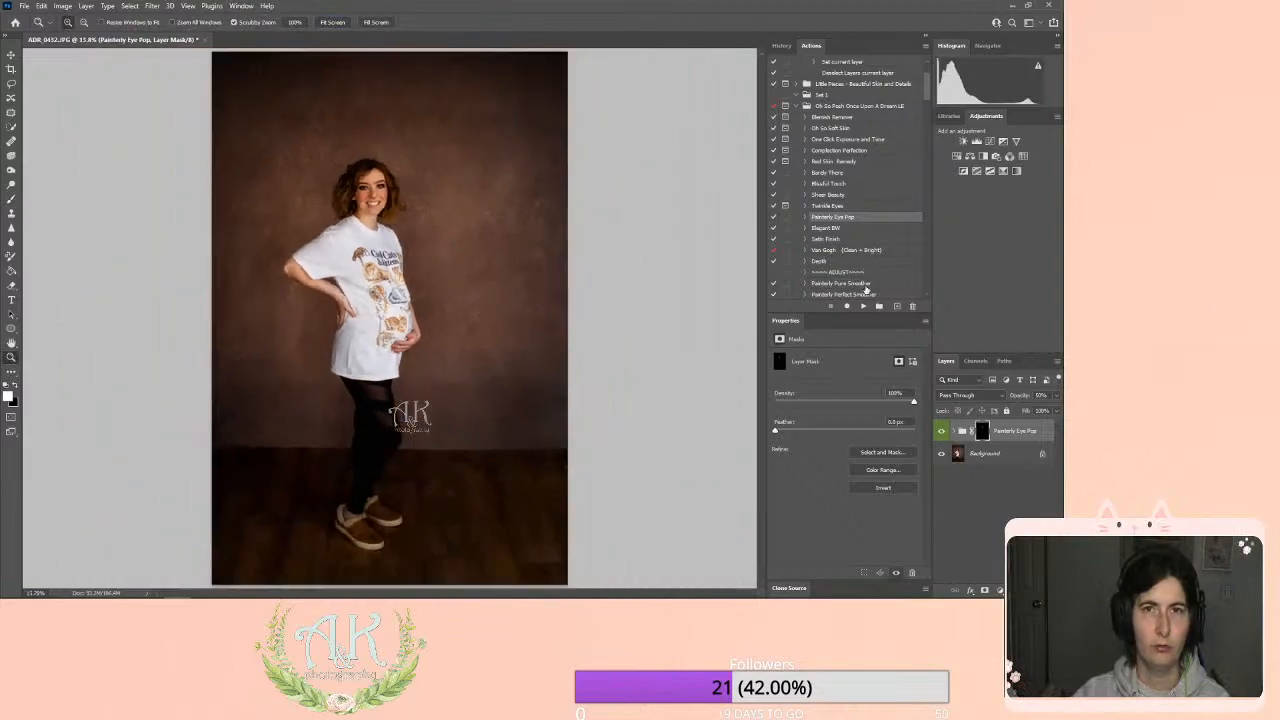
left_click(93, 9)
left_click(120, 430)
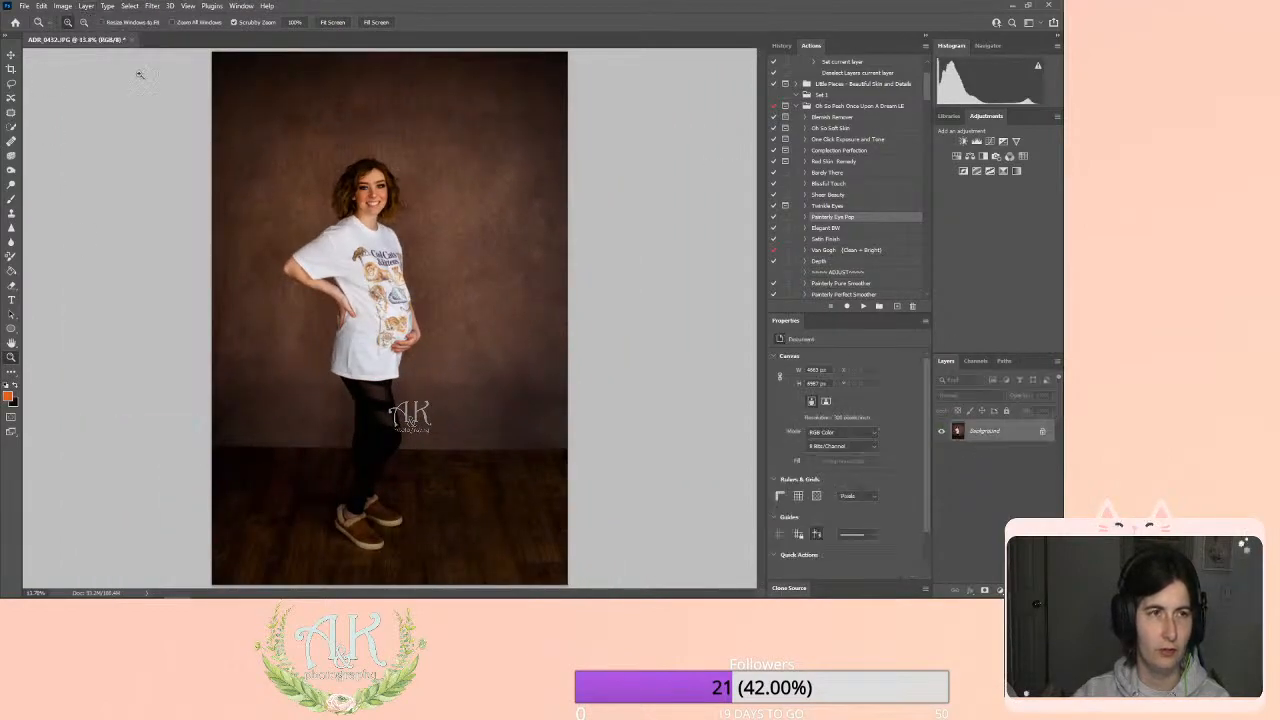
Run the Satin Finish action on ADR_0432, lower its layer opacity to about 16% and flatten the image.
left_click(852, 241)
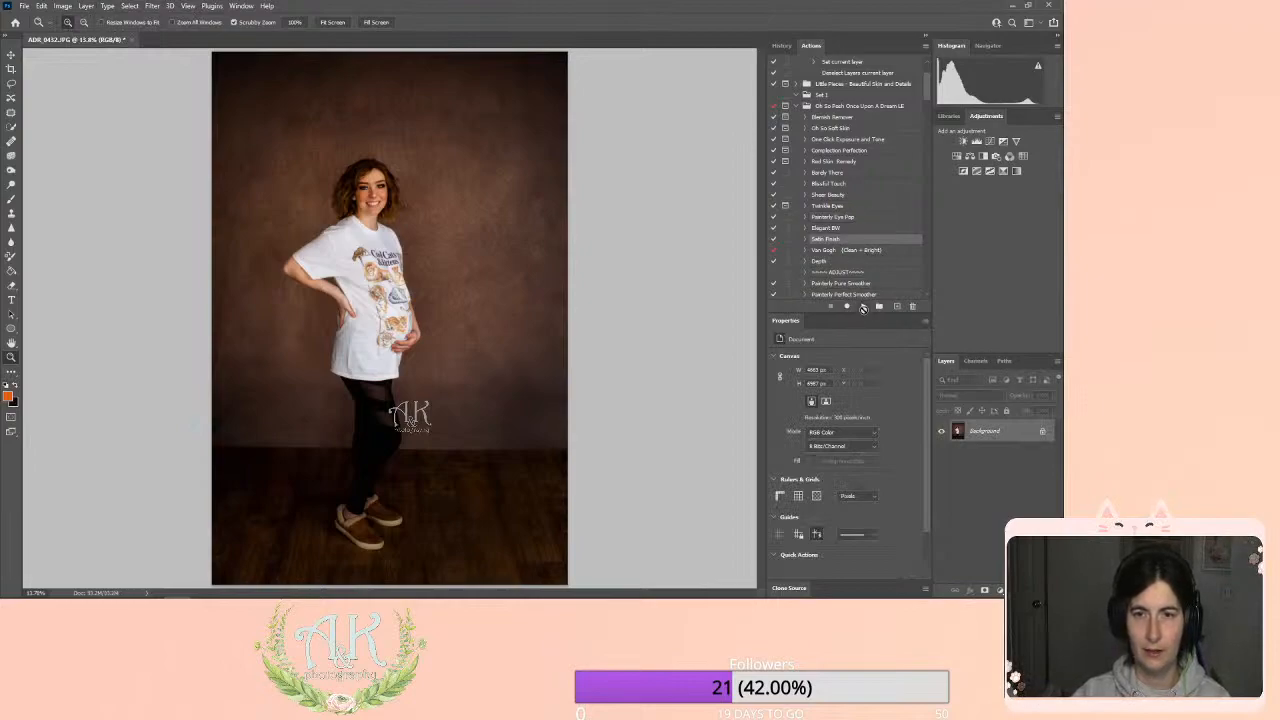
left_click(863, 307)
left_click(1055, 396)
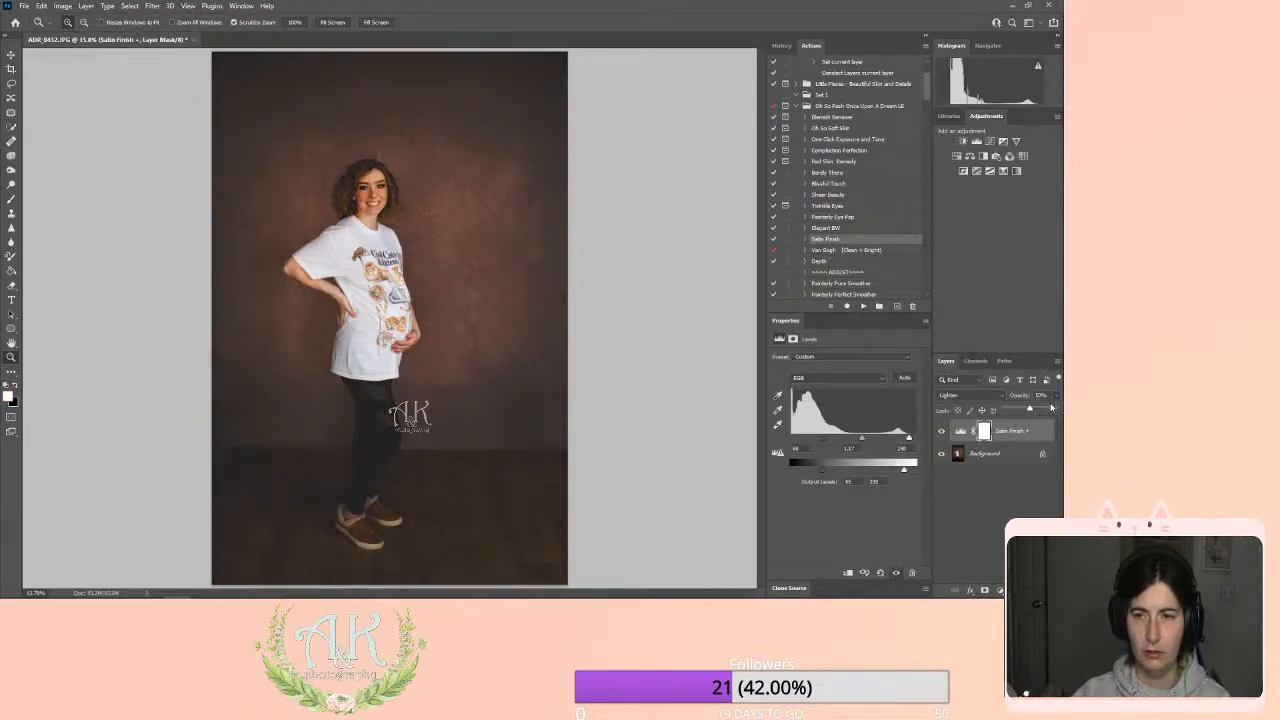
left_click_drag(1020, 410, 1015, 410)
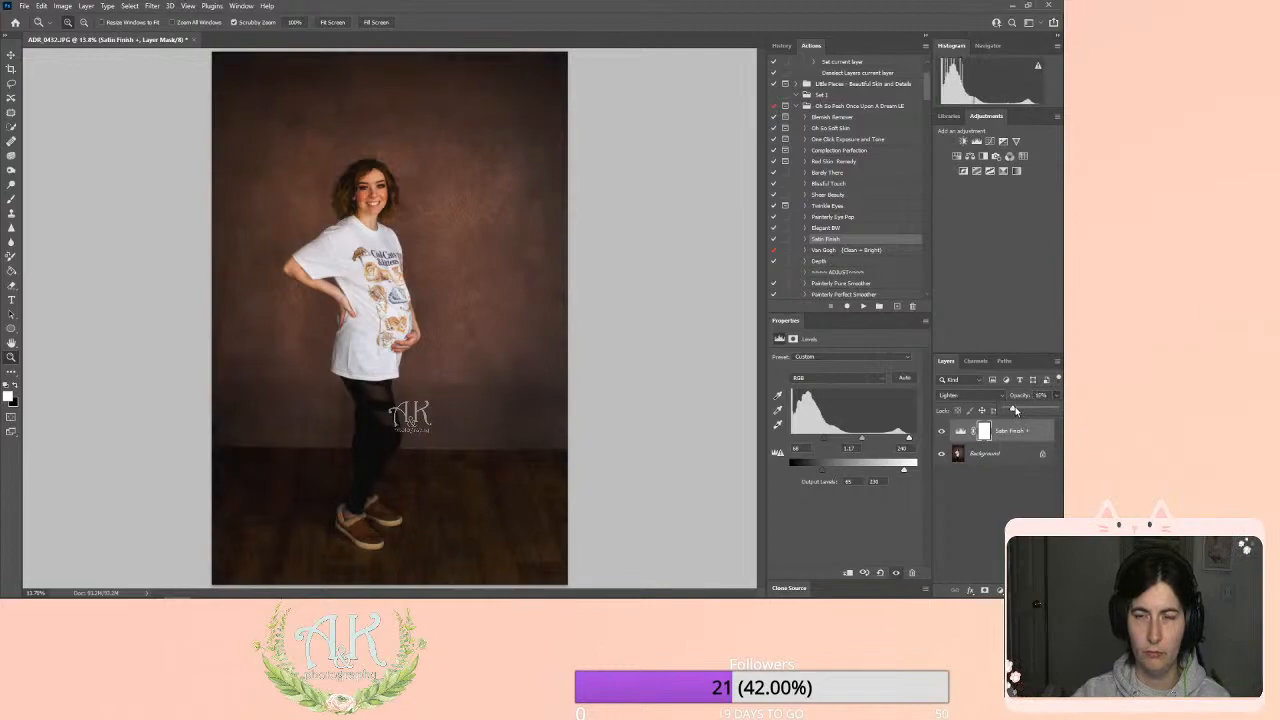
left_click(86, 6)
left_click(120, 428)
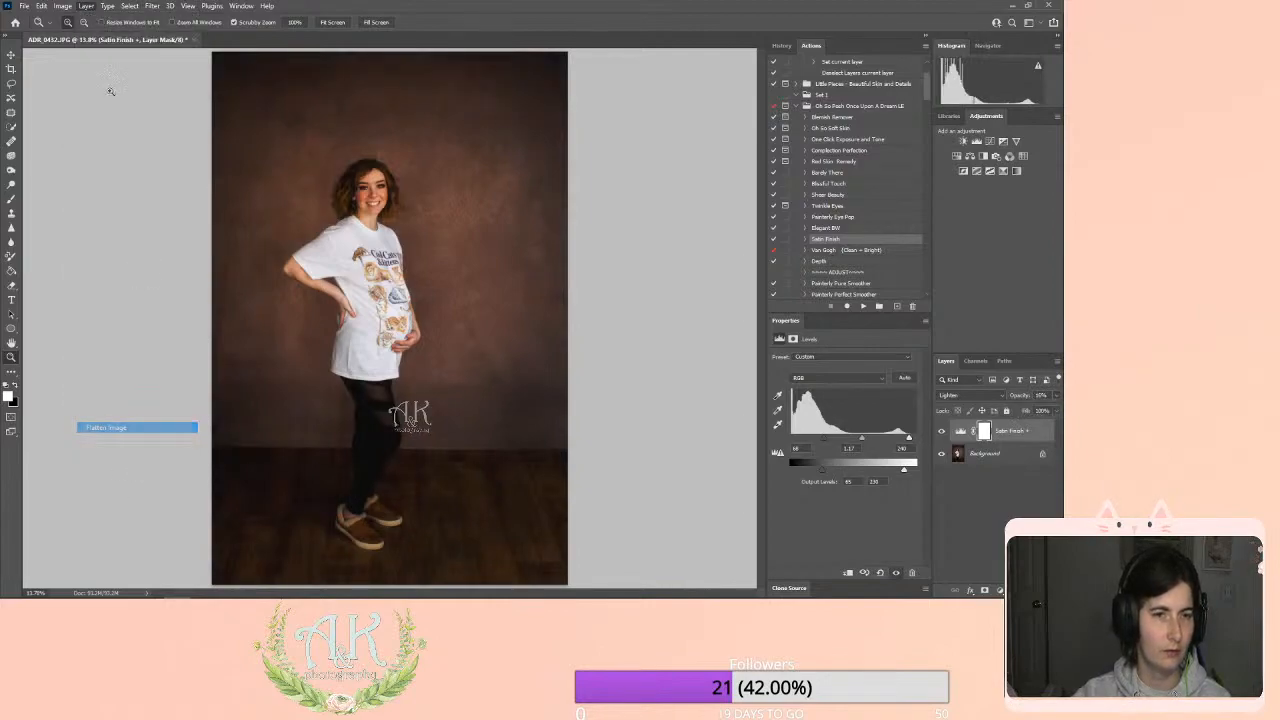
Open med halo.jpg from the edits folder to view the finished composite, and close it again.
left_click(24, 6)
left_click(45, 22)
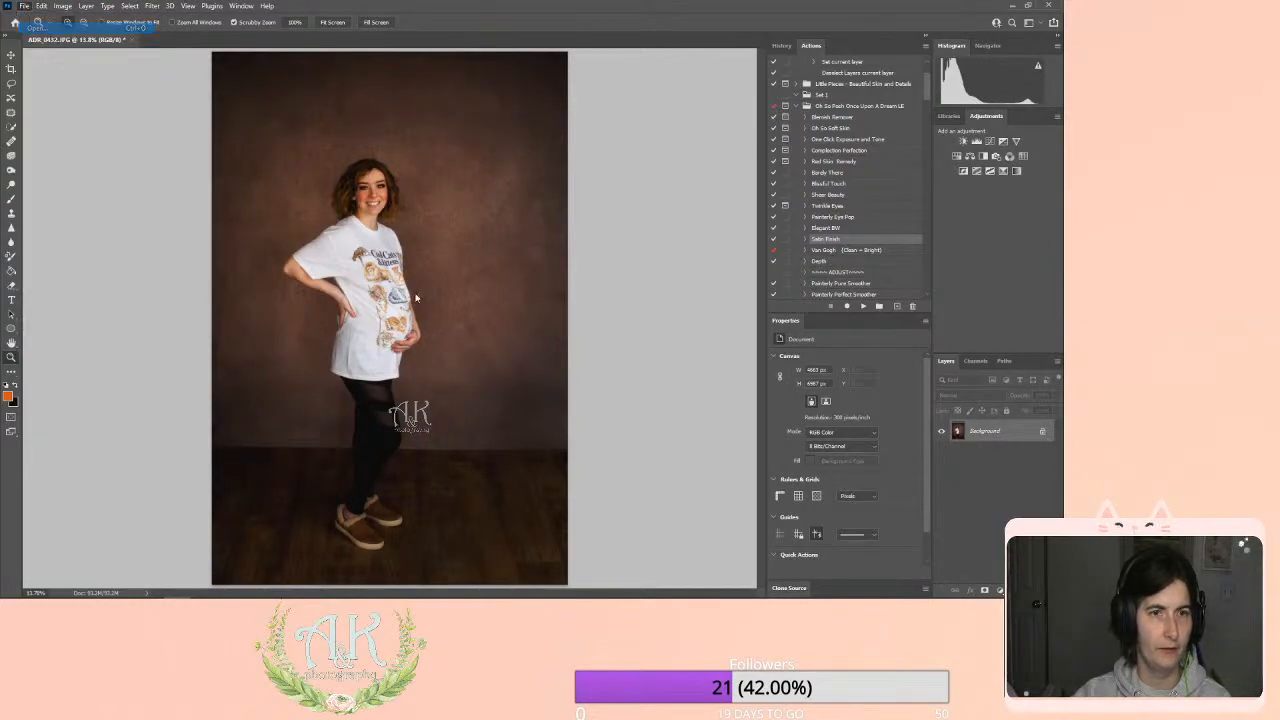
scroll(606, 333, "down", 10)
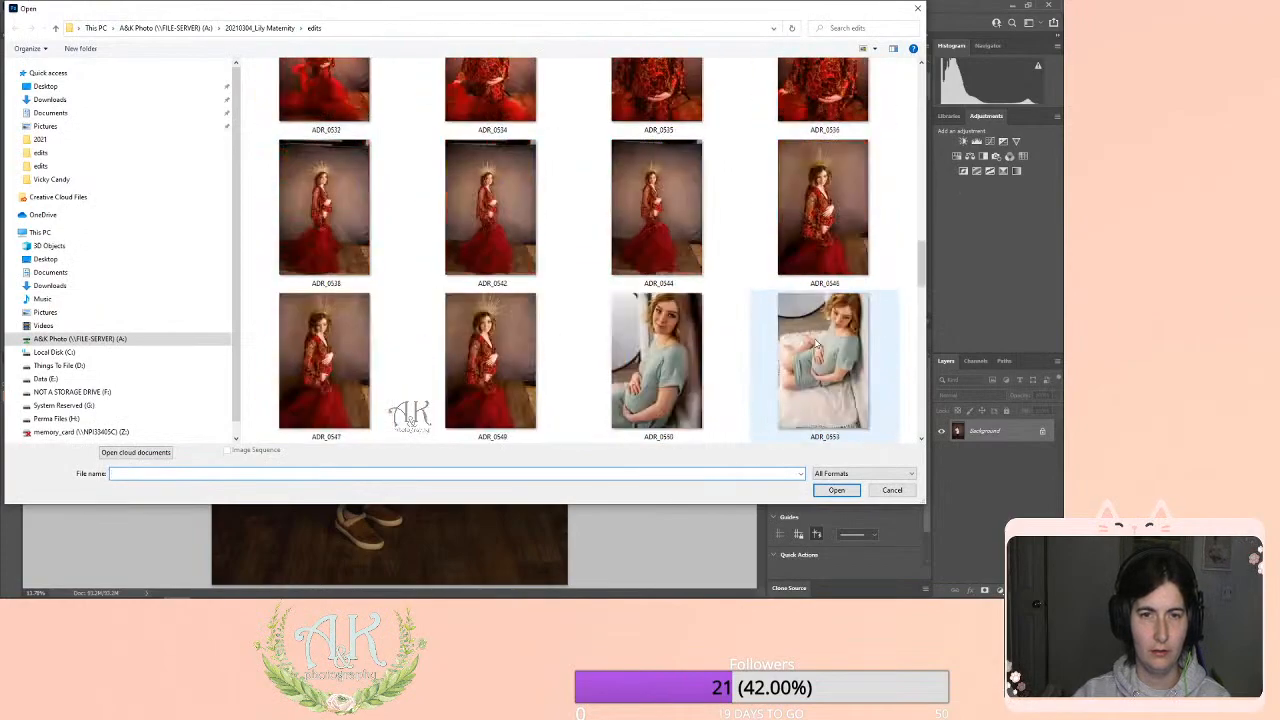
scroll(815, 343, "down", 10)
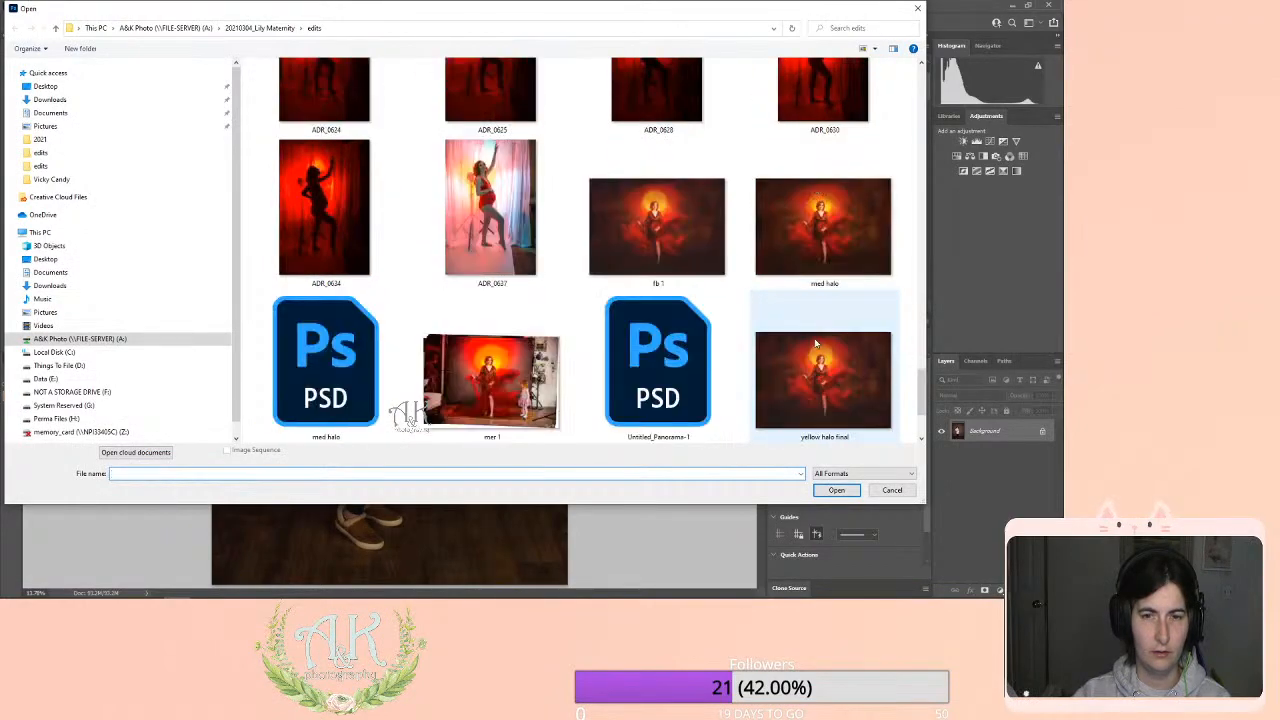
left_click(852, 242)
left_click(829, 492)
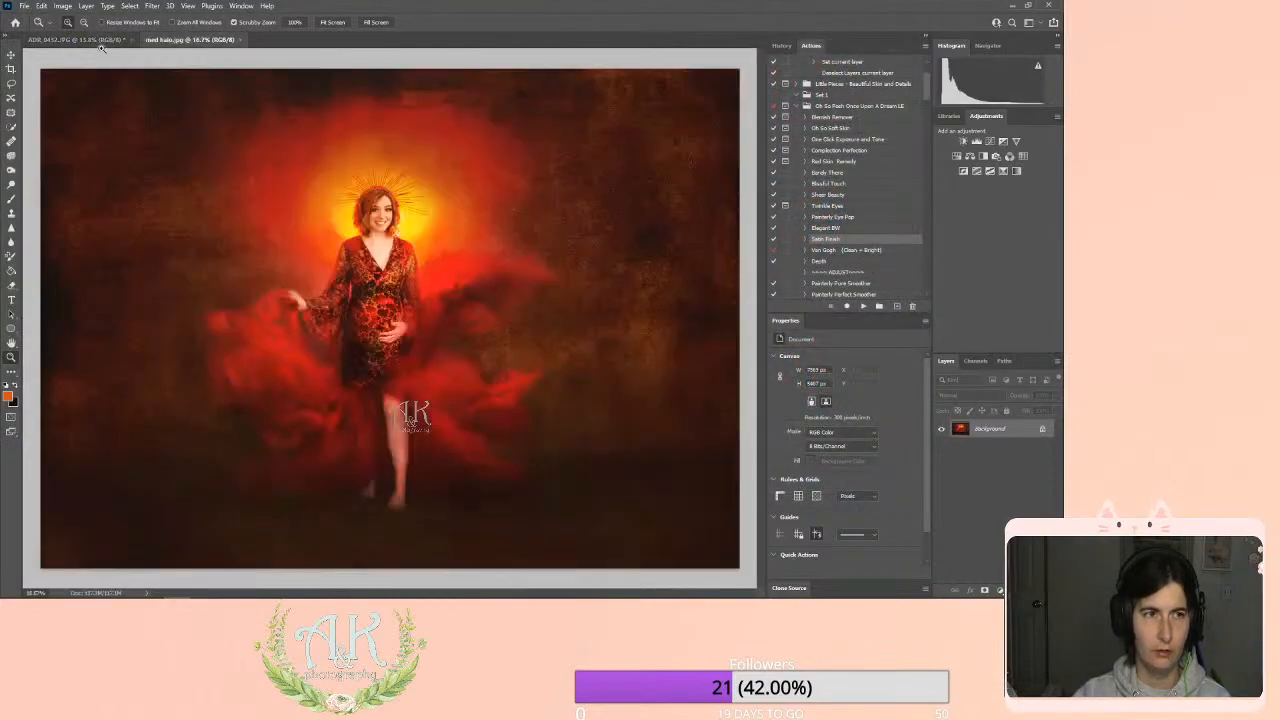
left_click(241, 40)
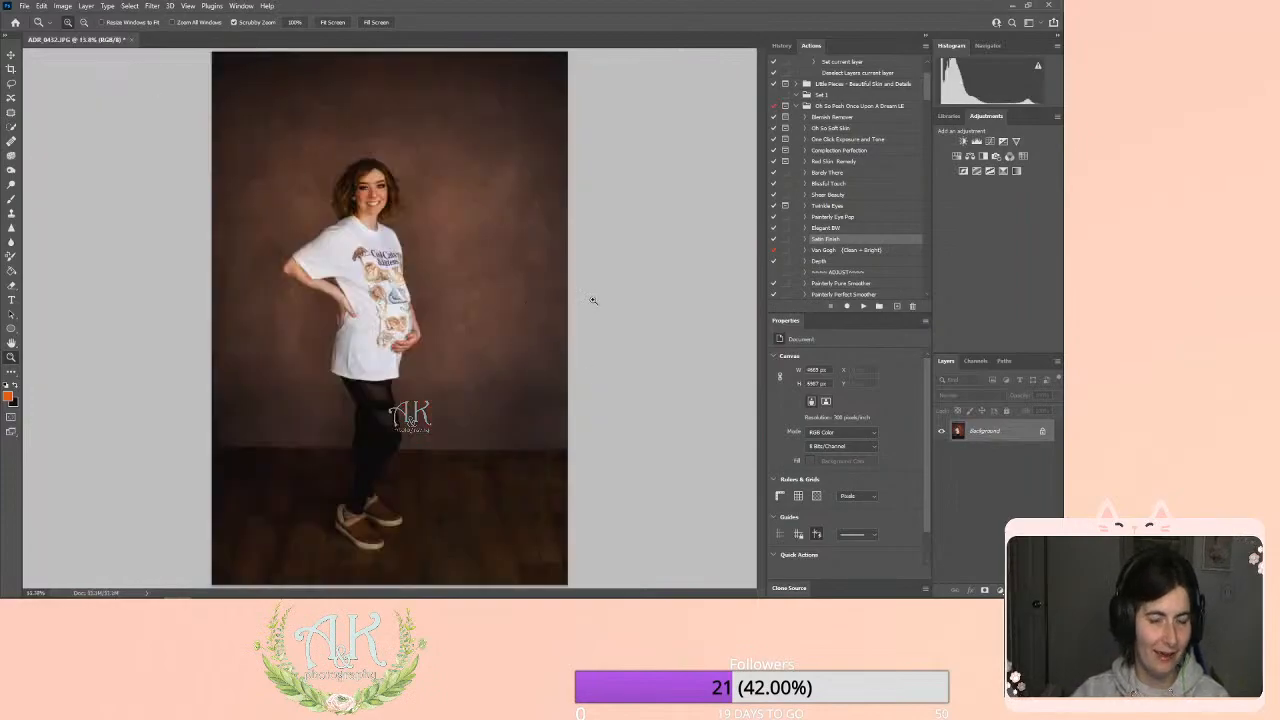
Save ADR_0432 as a JPEG at quality 12, Baseline Optimized, and close the photo.
key("ctrl+s")
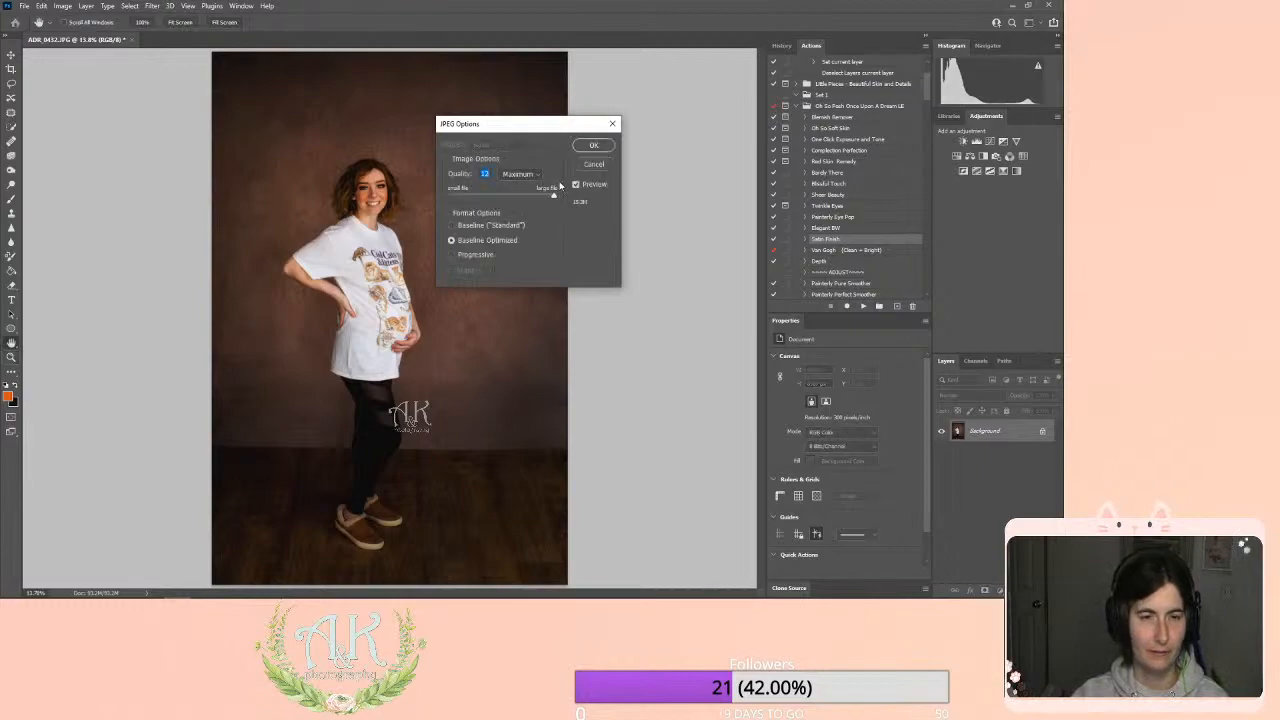
left_click(593, 145)
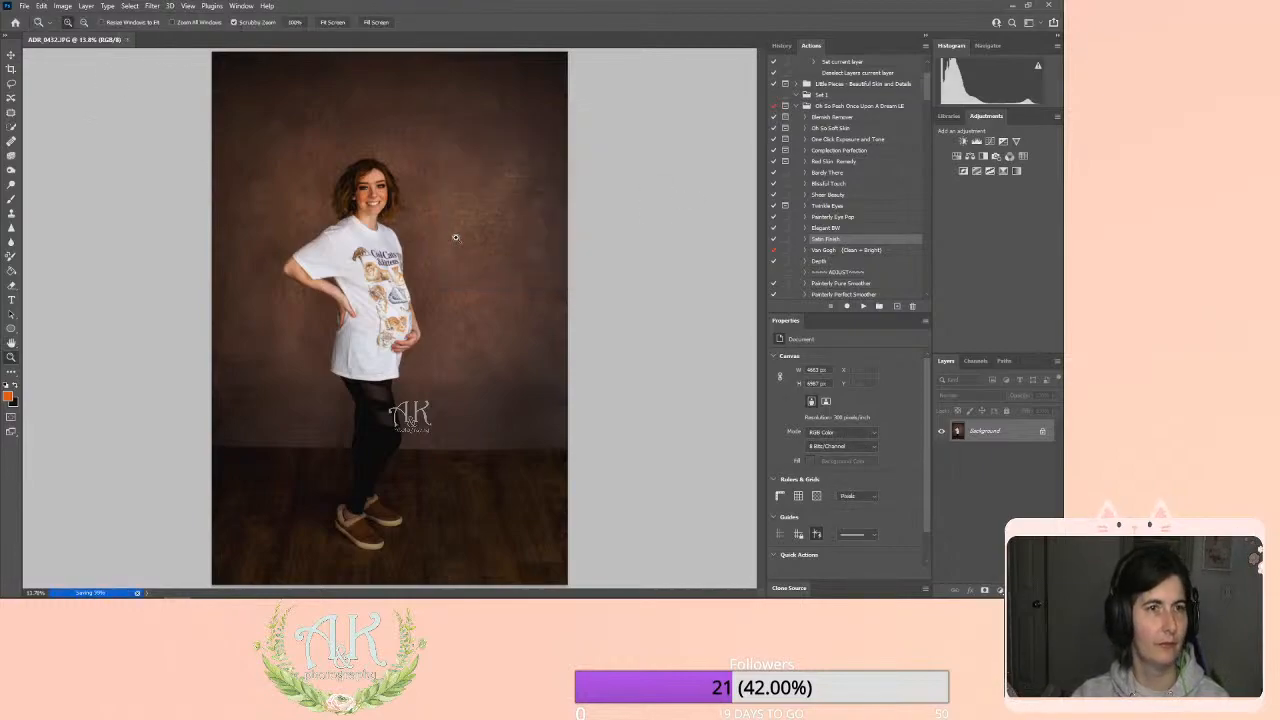
left_click(129, 40)
Open the eight photos ADR_0444 through ADR_0477 together from the edits folder.
left_click(15, 6)
left_click(35, 29)
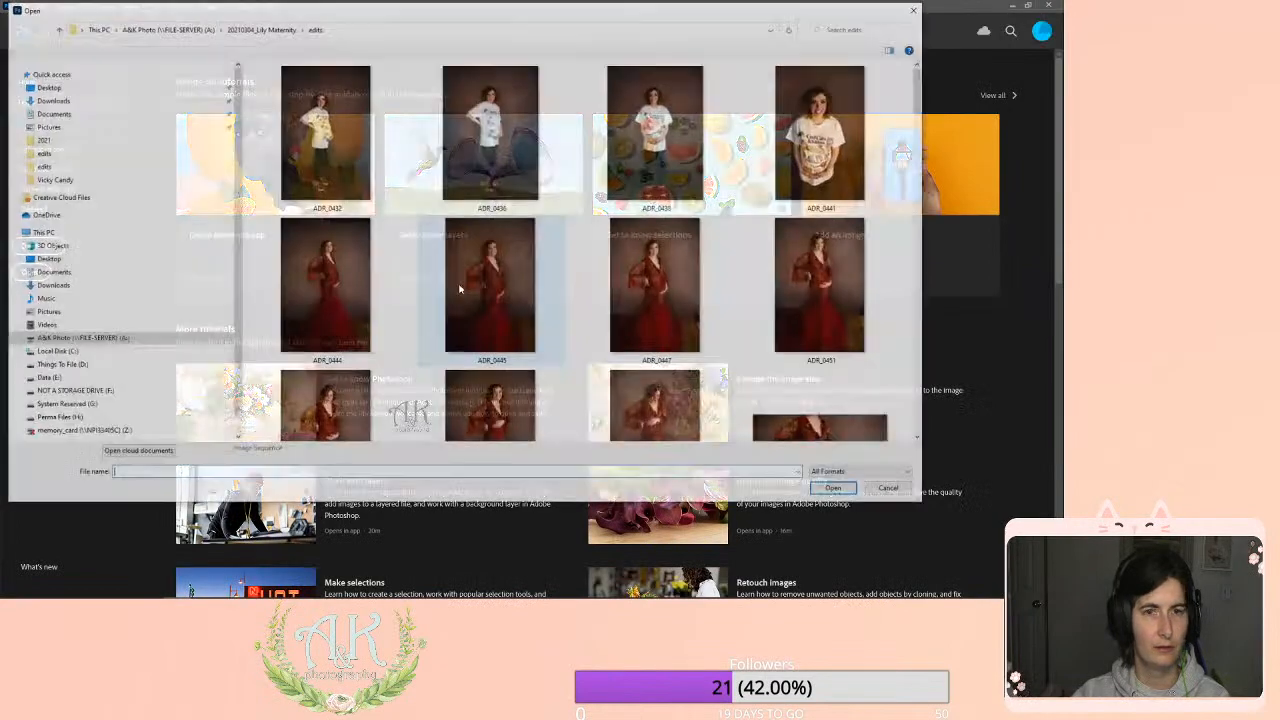
left_click(330, 290)
scroll(820, 300, "down", 1)
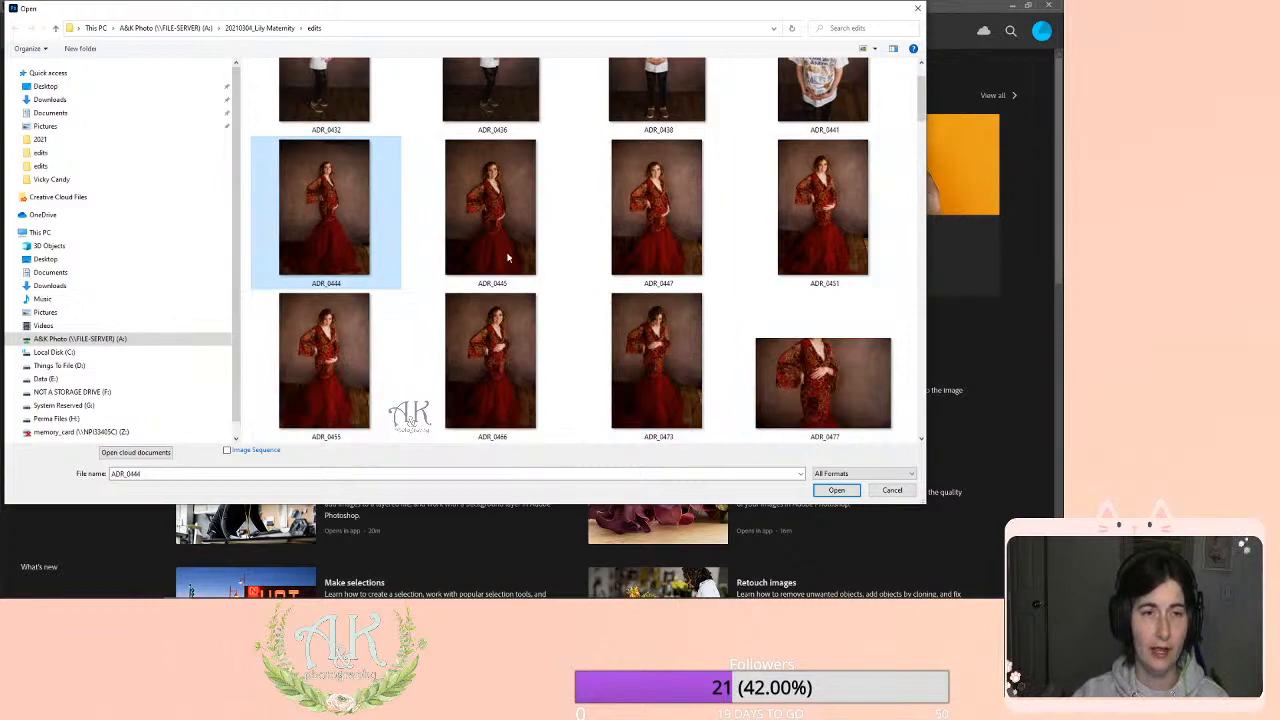
scroll(507, 258, "down", 2)
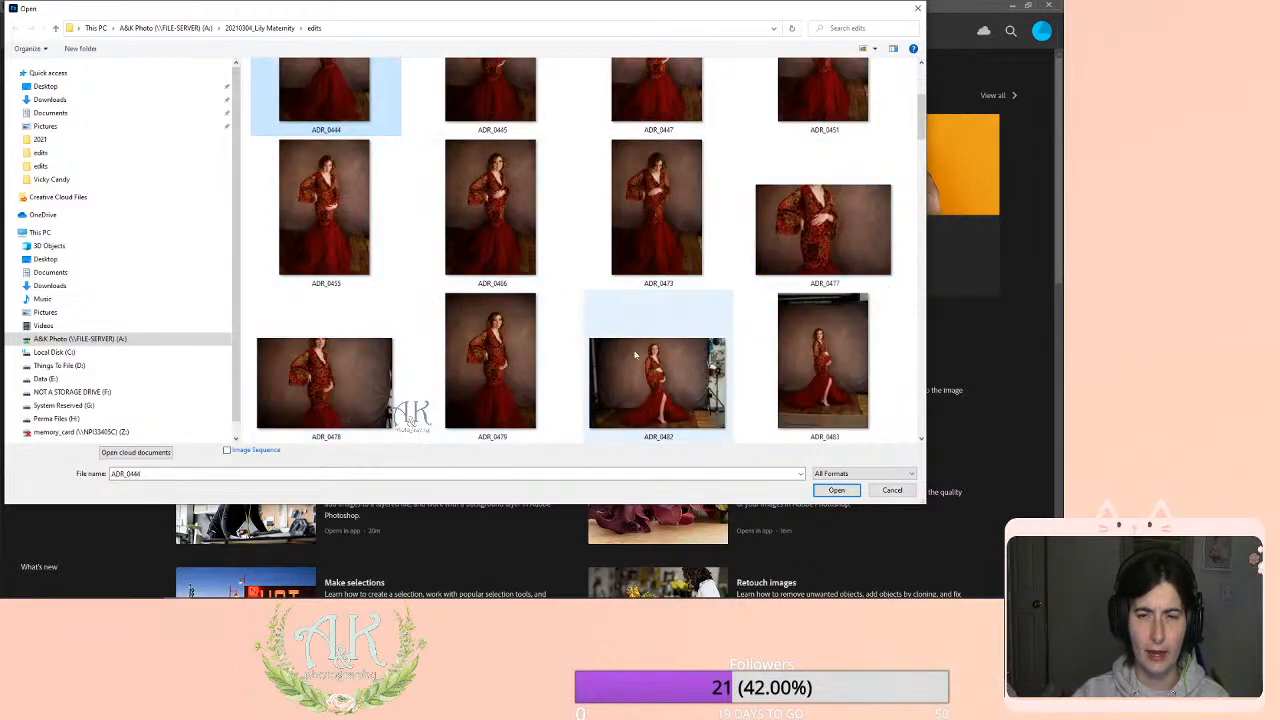
scroll(820, 360, "down", 1)
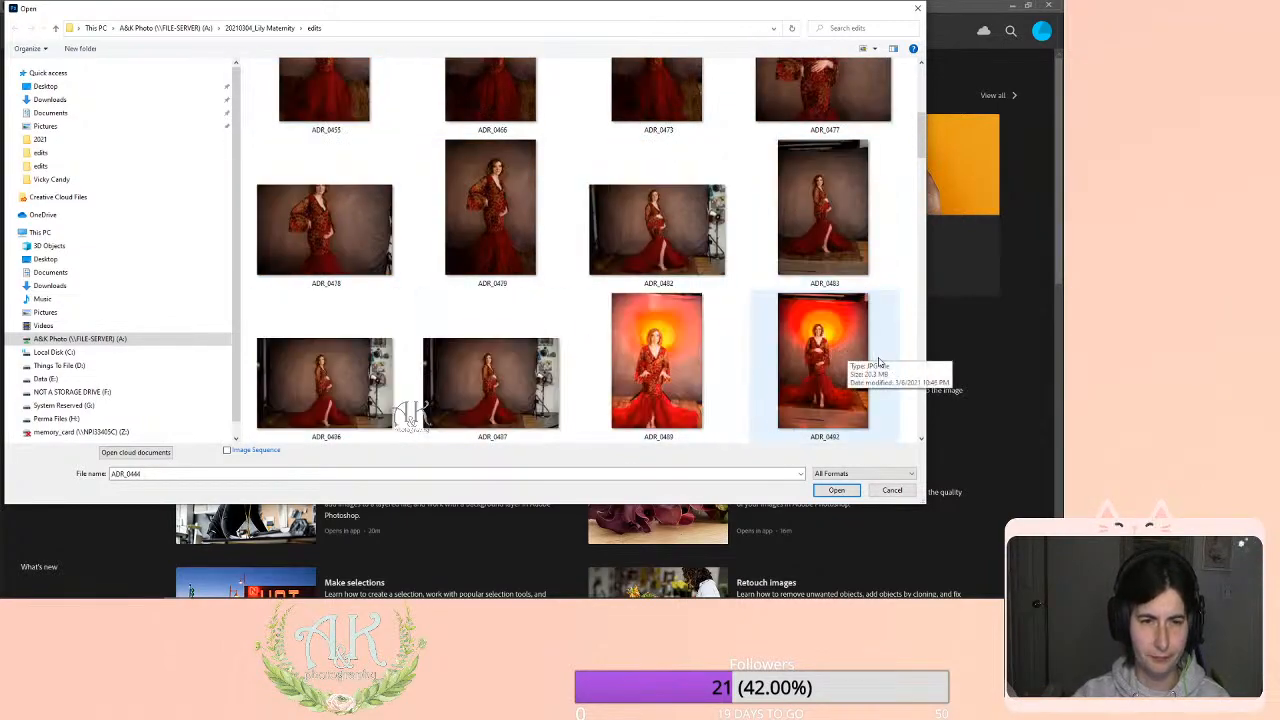
scroll(879, 362, "up", 3)
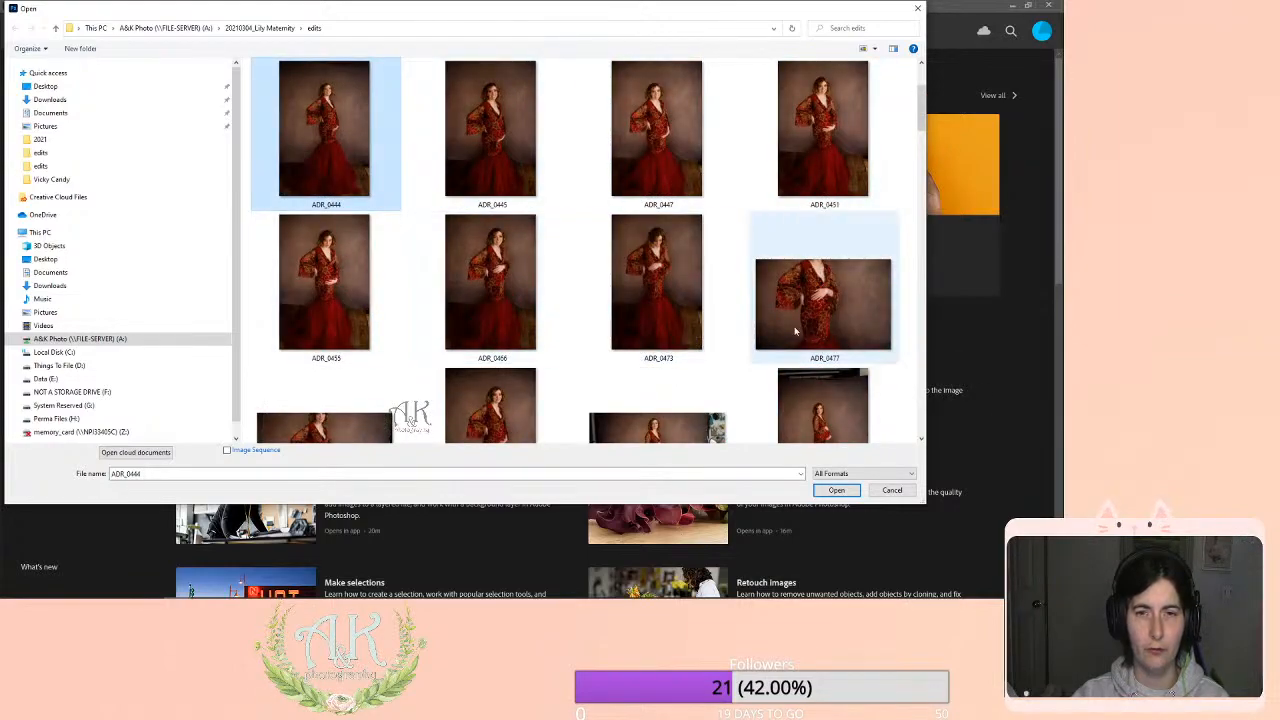
key("ctrl+a")
key("Return")
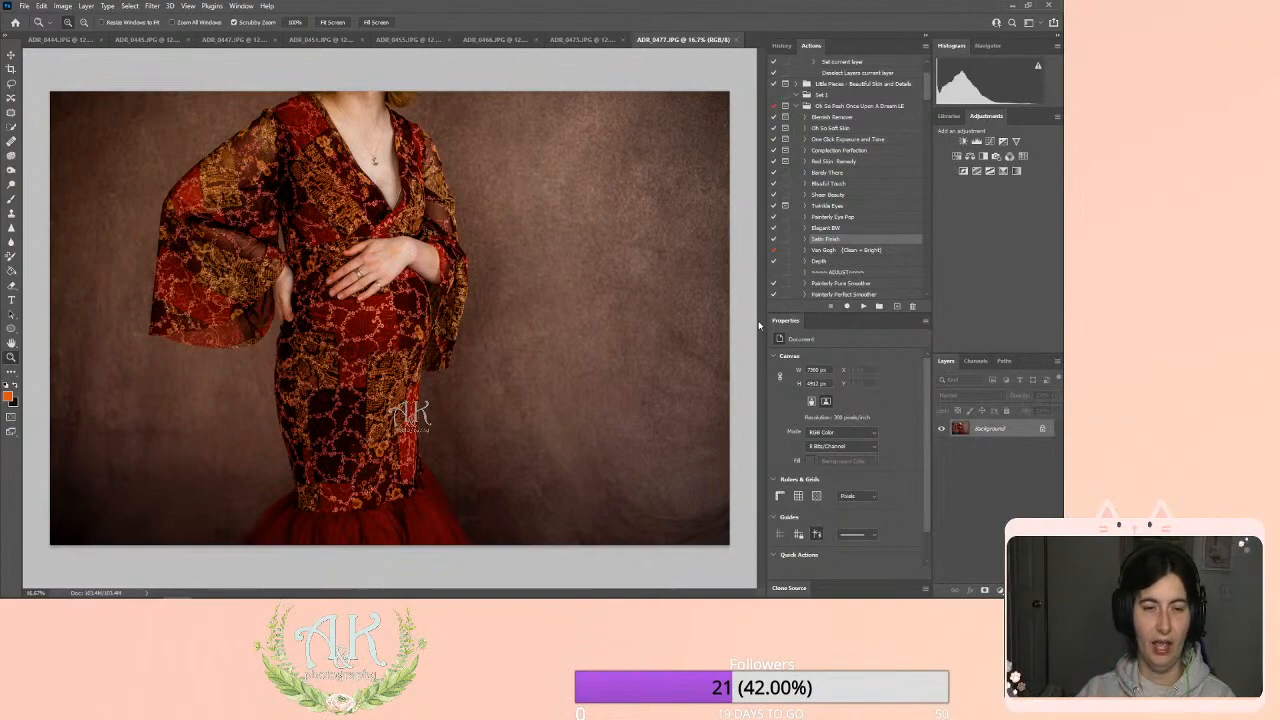
Inspect ADR_0444 and batch-run the Van Gogh (Clean + Bright) action on all opened files with destination None.
left_click(48, 42)
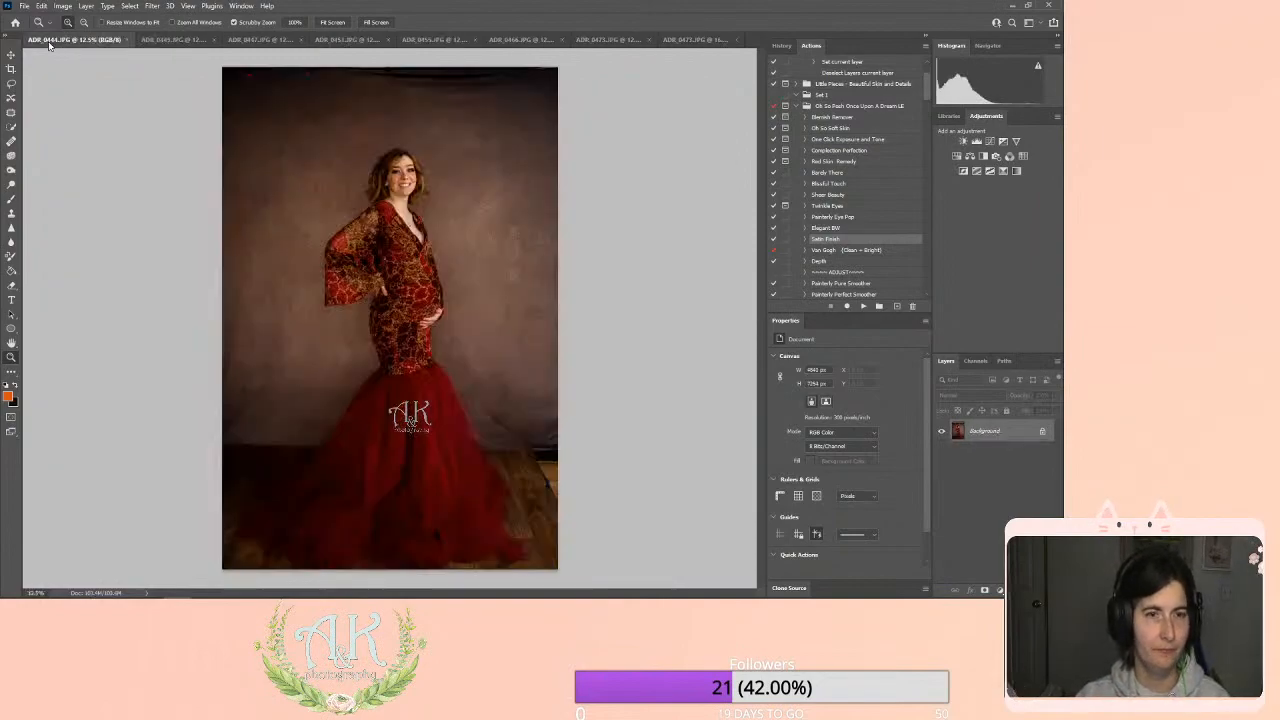
left_click_drag(412, 462, 567, 449)
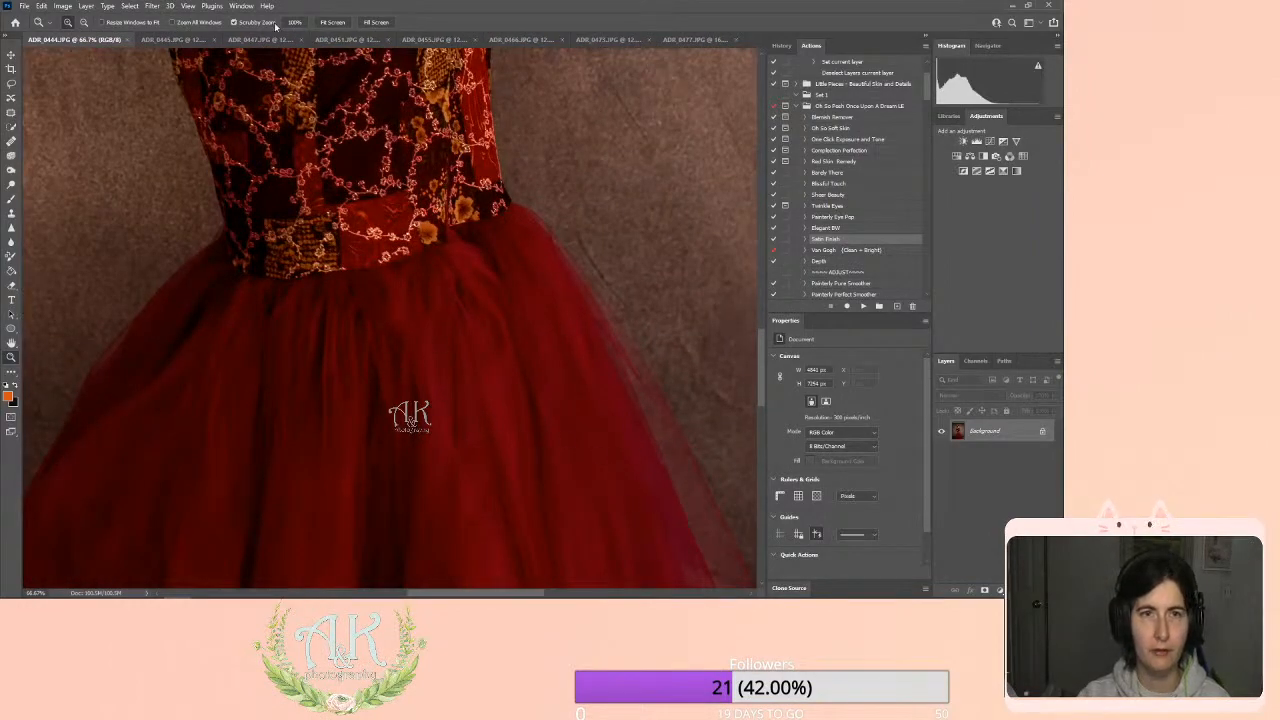
left_click(343, 22)
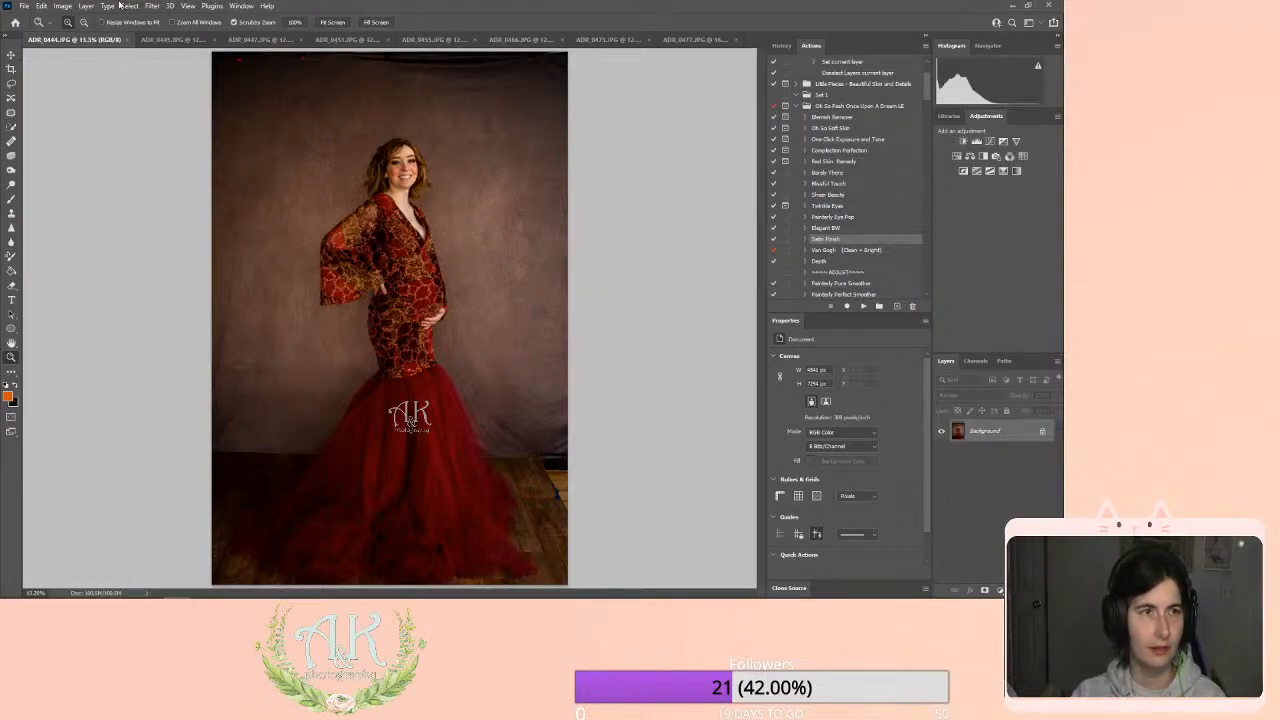
left_click(24, 5)
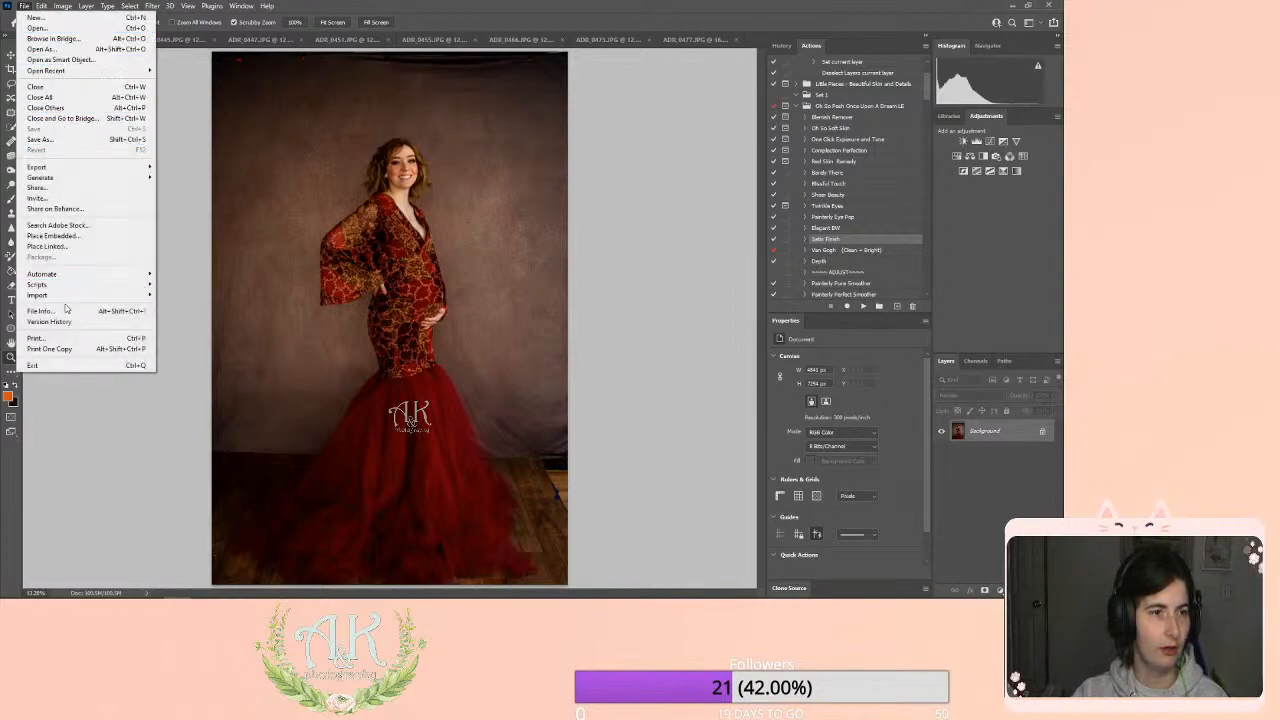
mouse_move(74, 278)
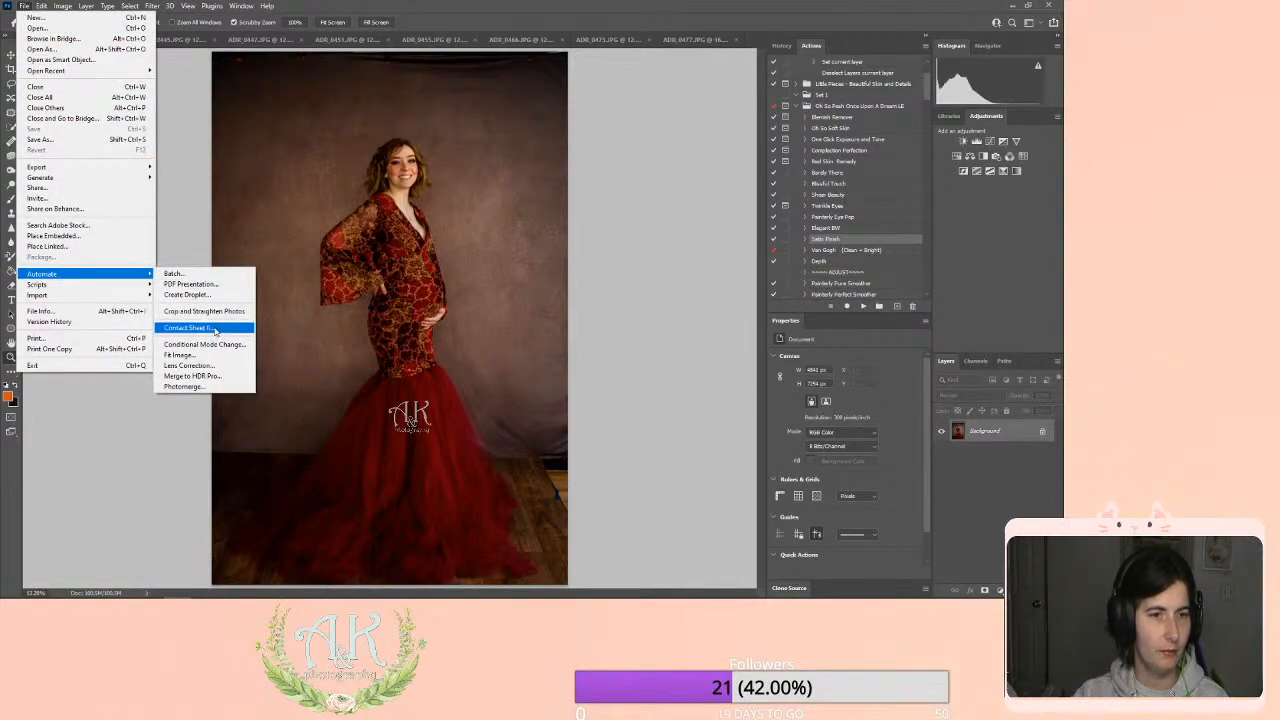
left_click(200, 276)
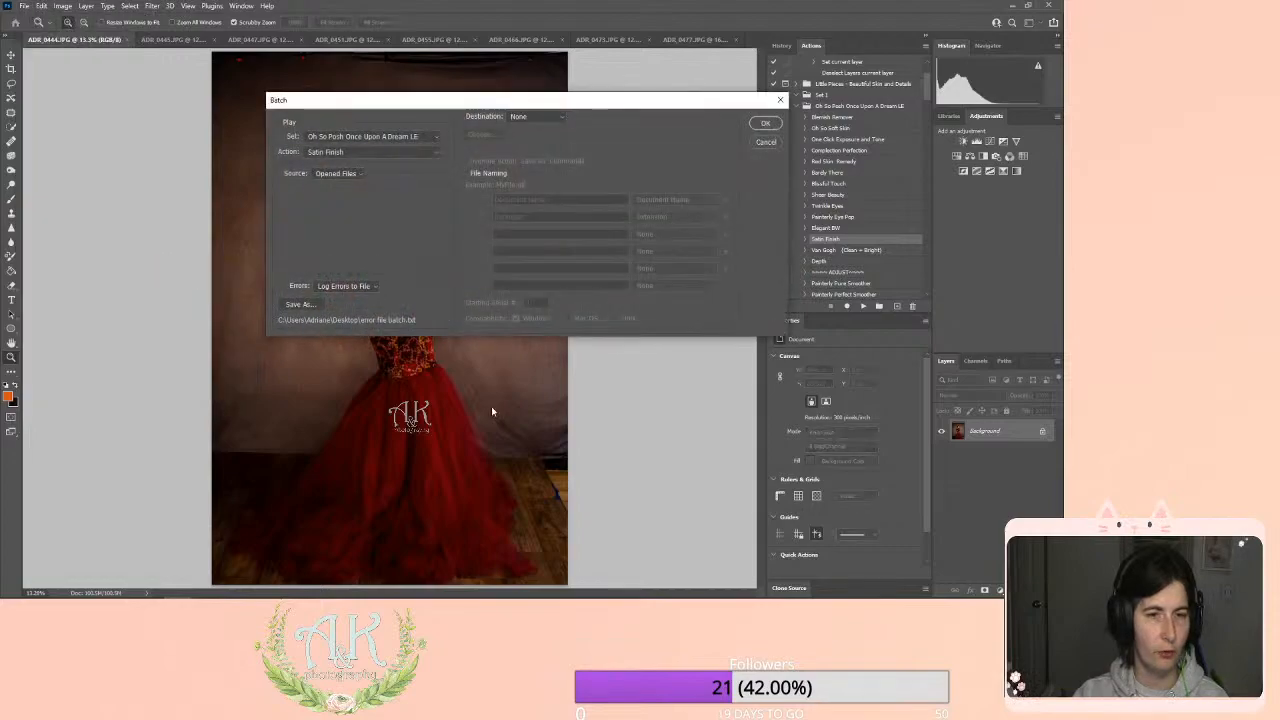
left_click(369, 152)
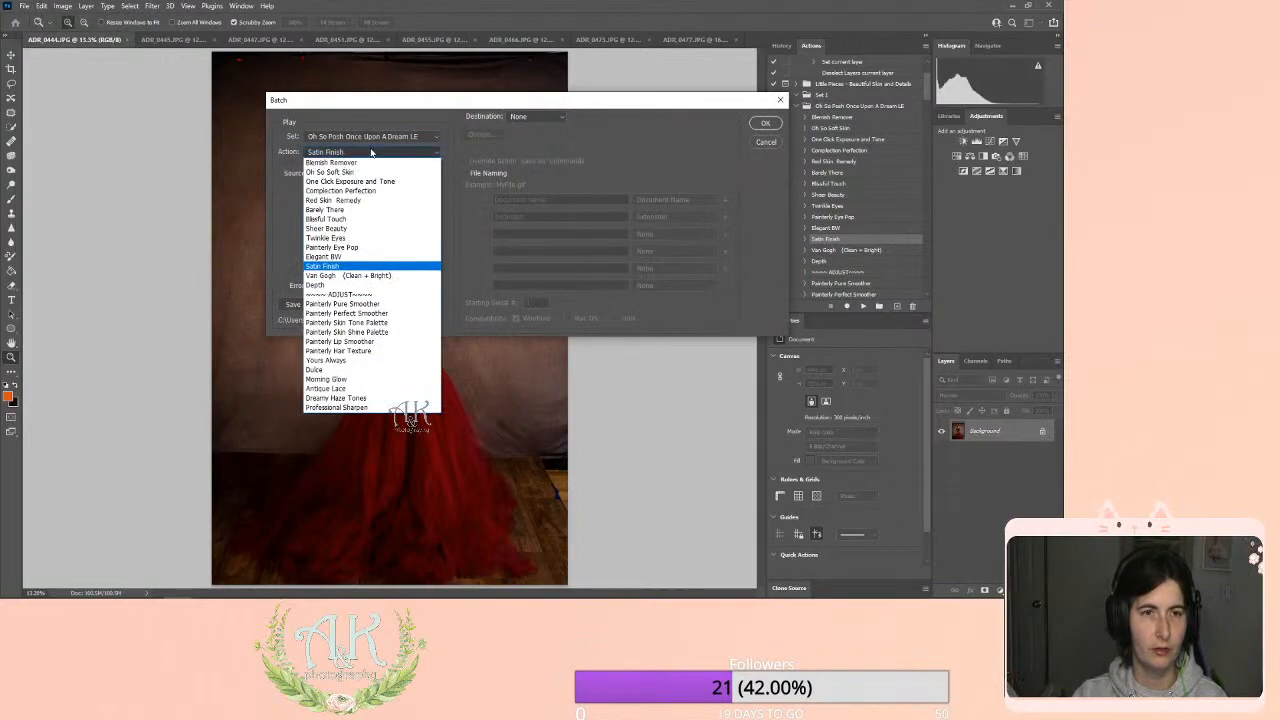
left_click(370, 280)
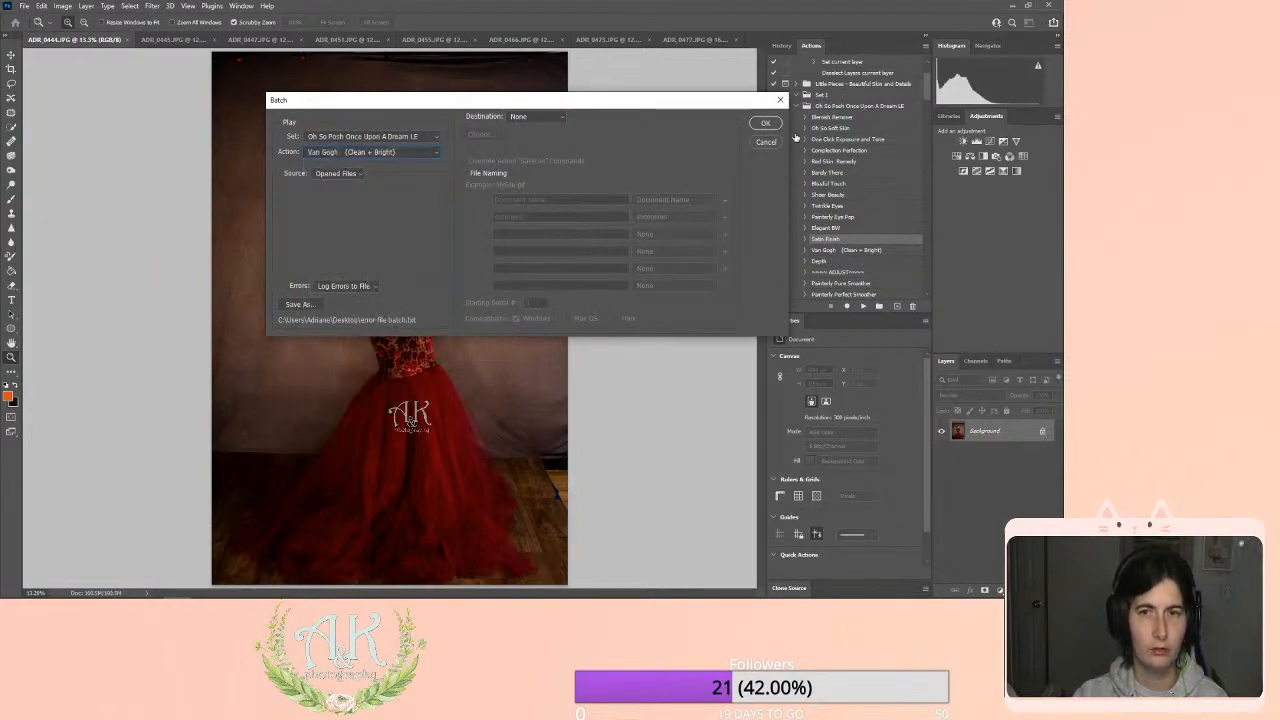
left_click(765, 123)
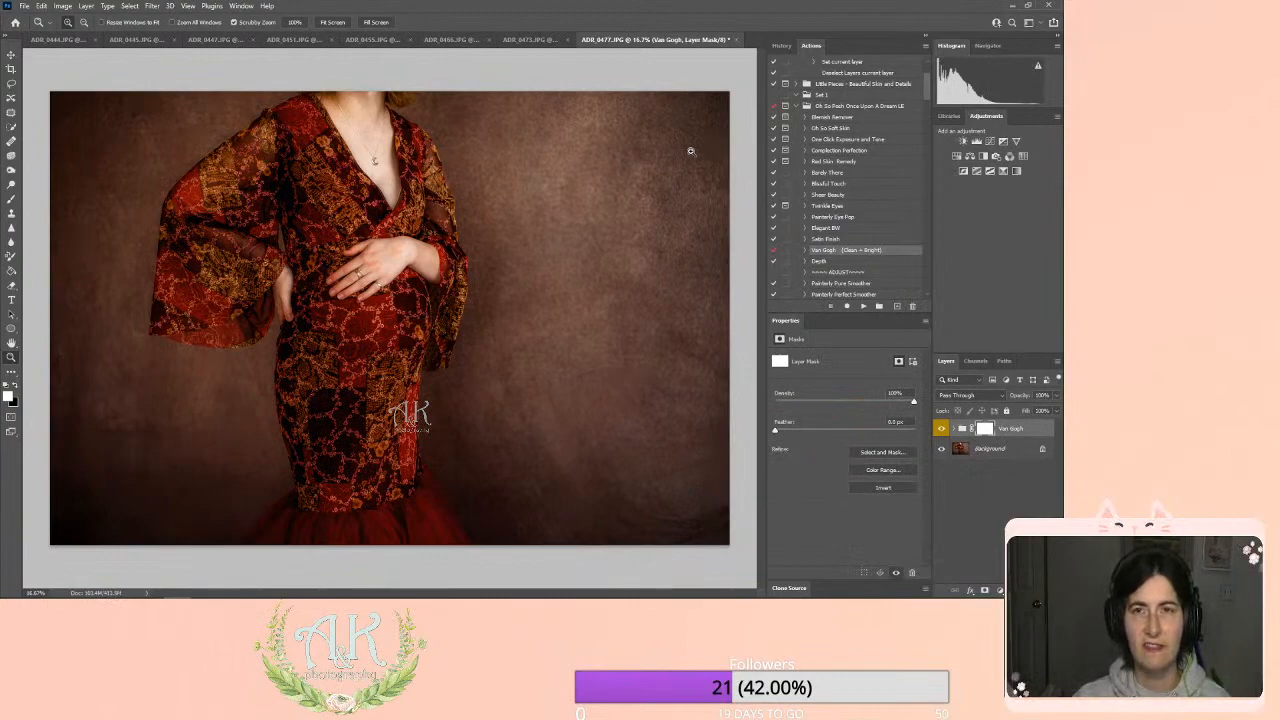
Lower the Van Gogh group's opacity to about 78% on ADR_0477 and flatten it into the background.
left_click(1056, 397)
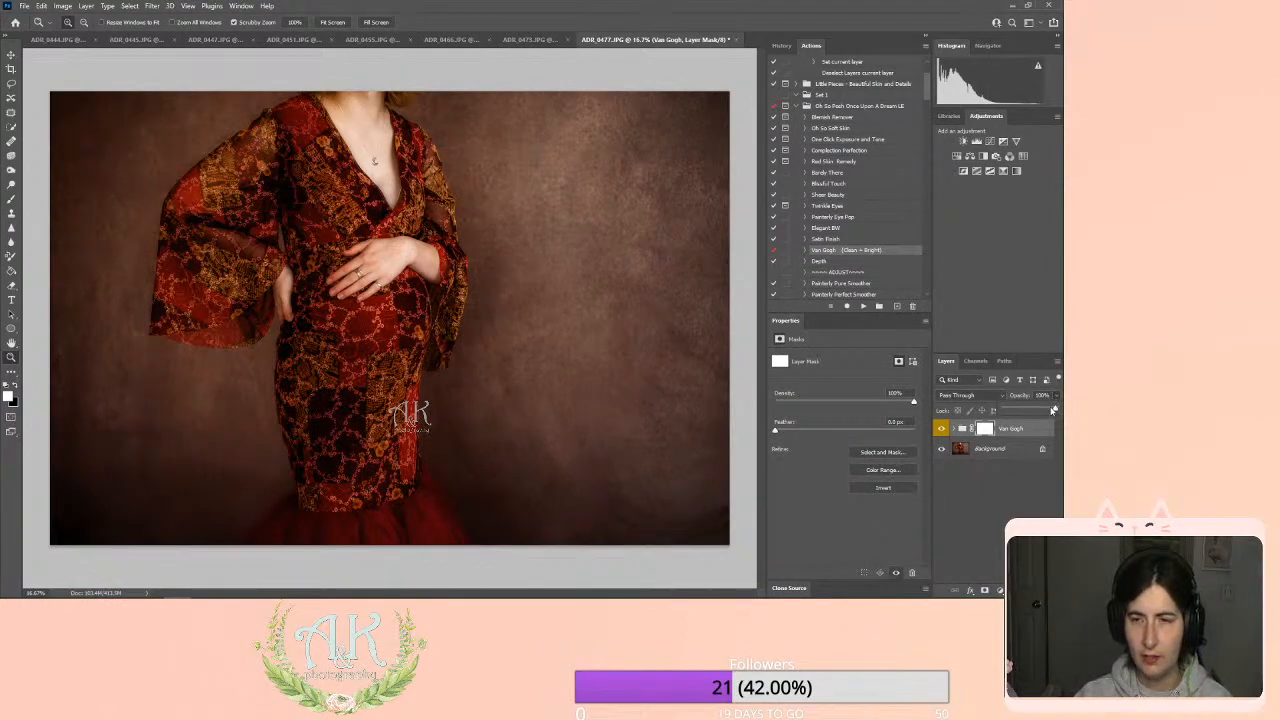
left_click_drag(1054, 410, 1040, 411)
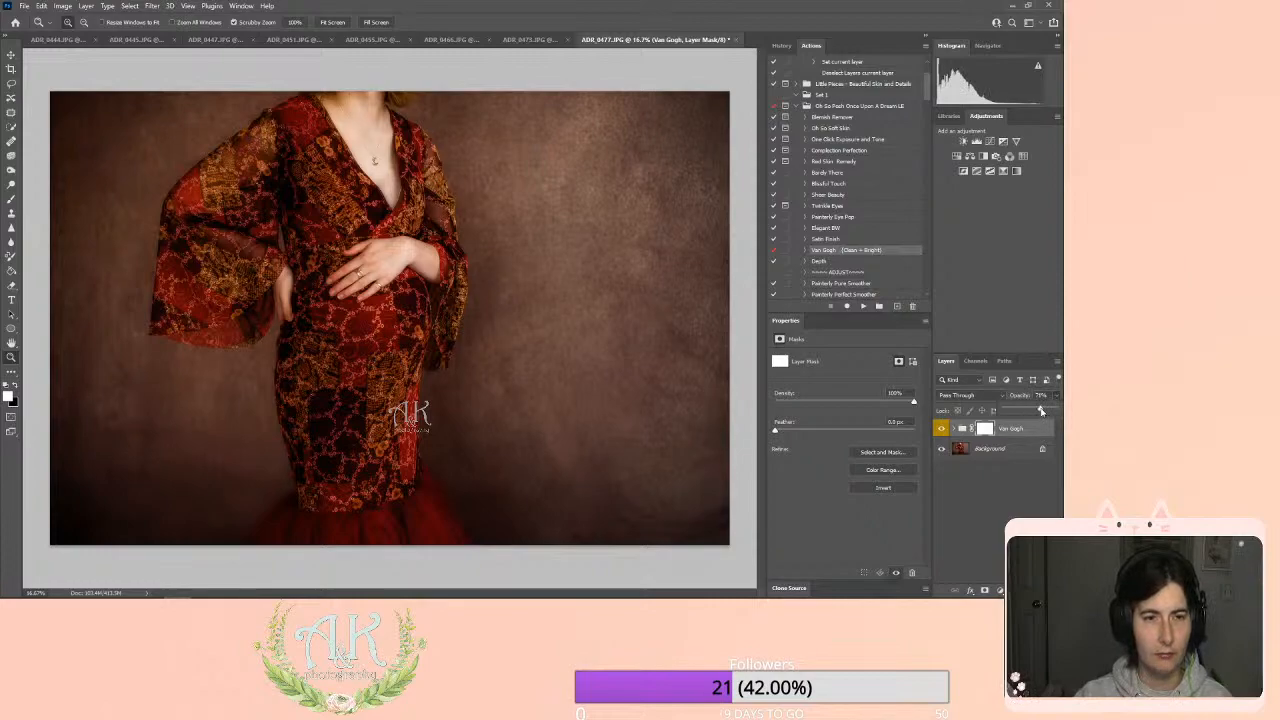
left_click(86, 6)
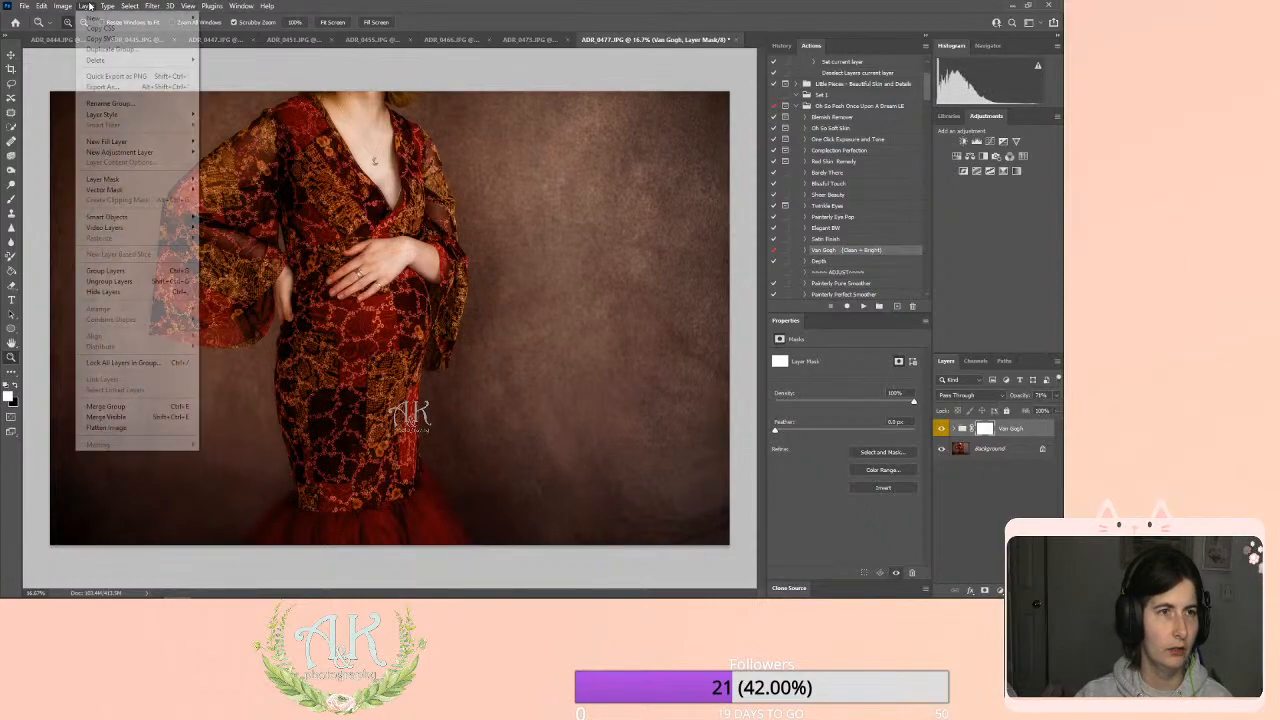
left_click(140, 410)
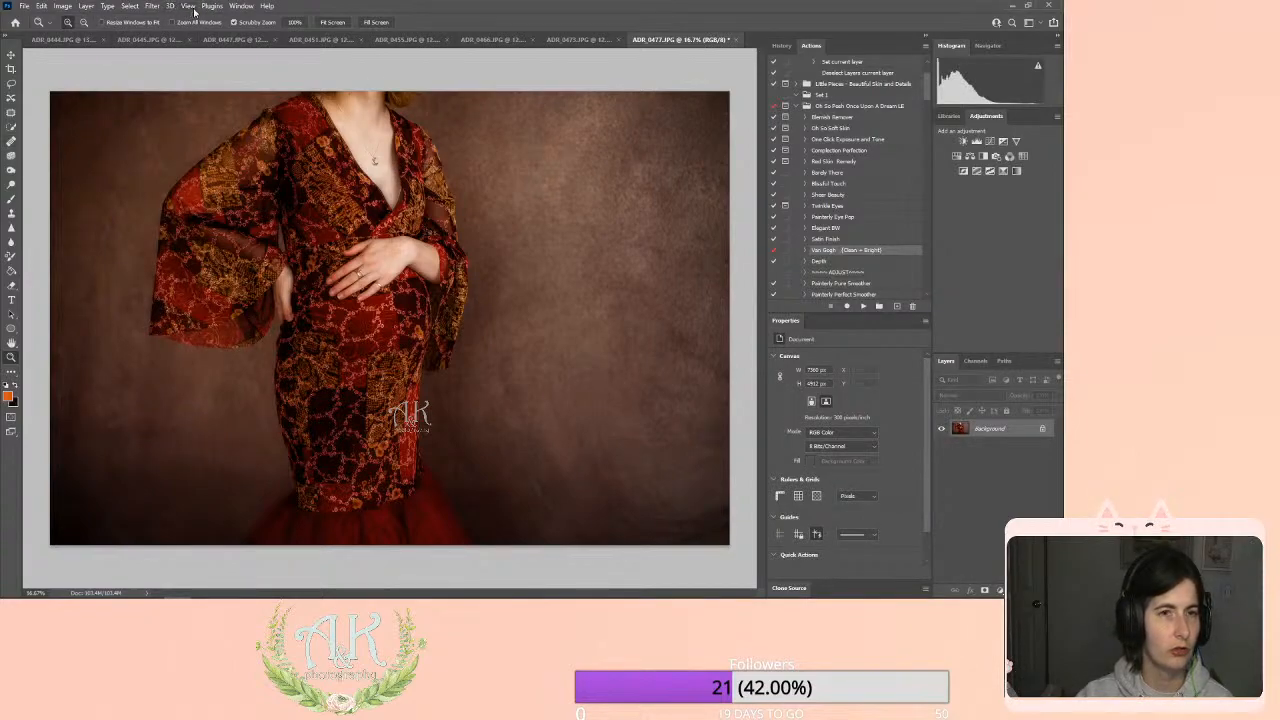
Darken the backdrop edges of ADR_0477 with the Burn tool, adjusting the brush size to suit.
left_click(11, 213)
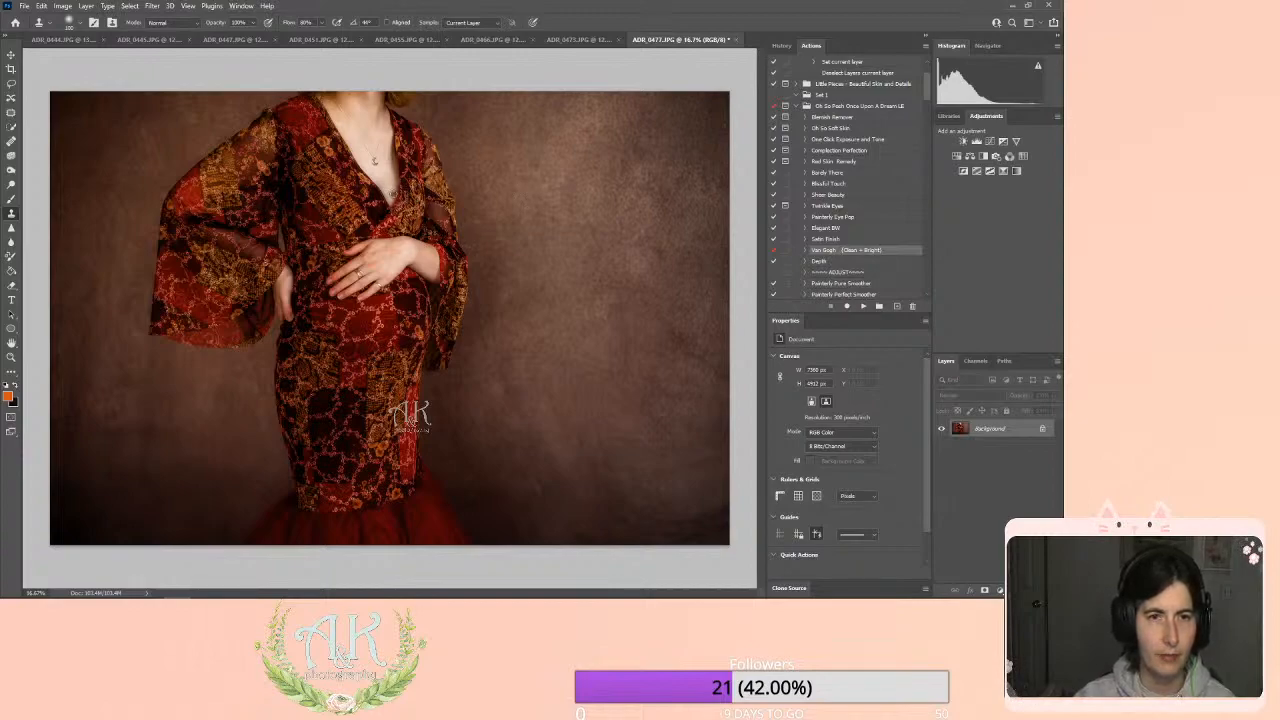
left_click(12, 171)
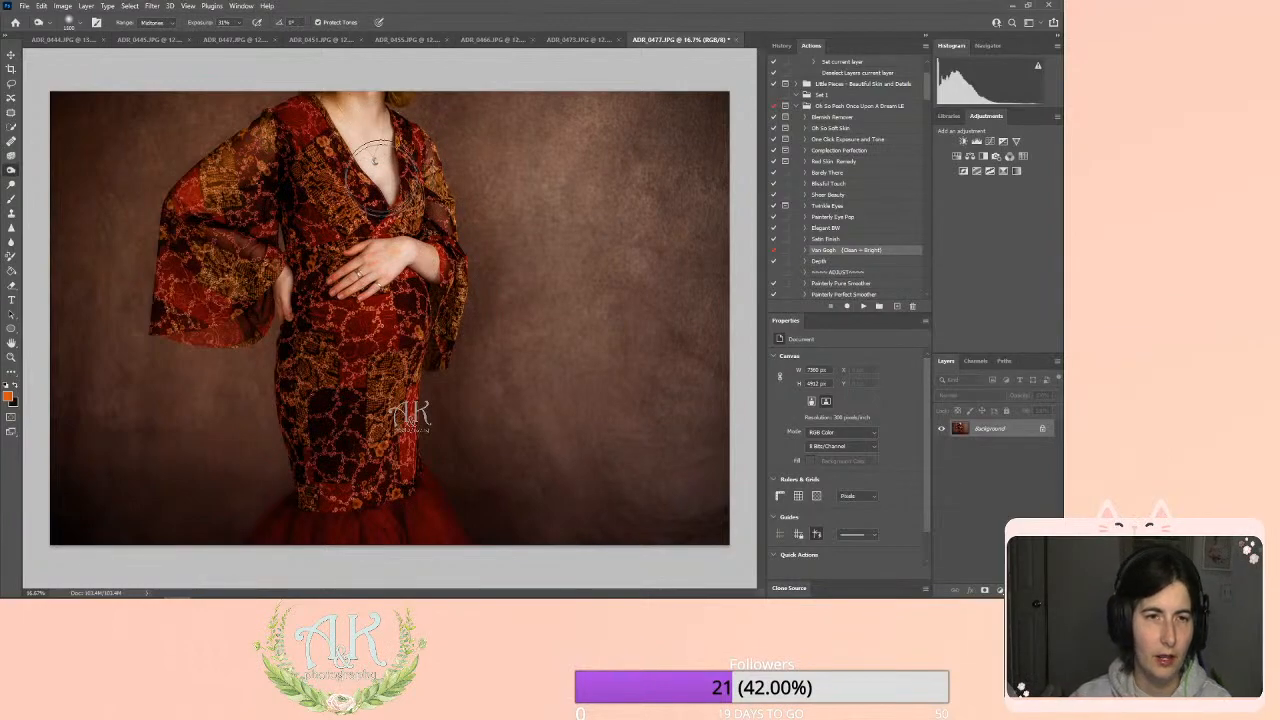
key("[")
key("[")
key("[")
key("[")
key("[")
key("[")
key("[")
key("[")
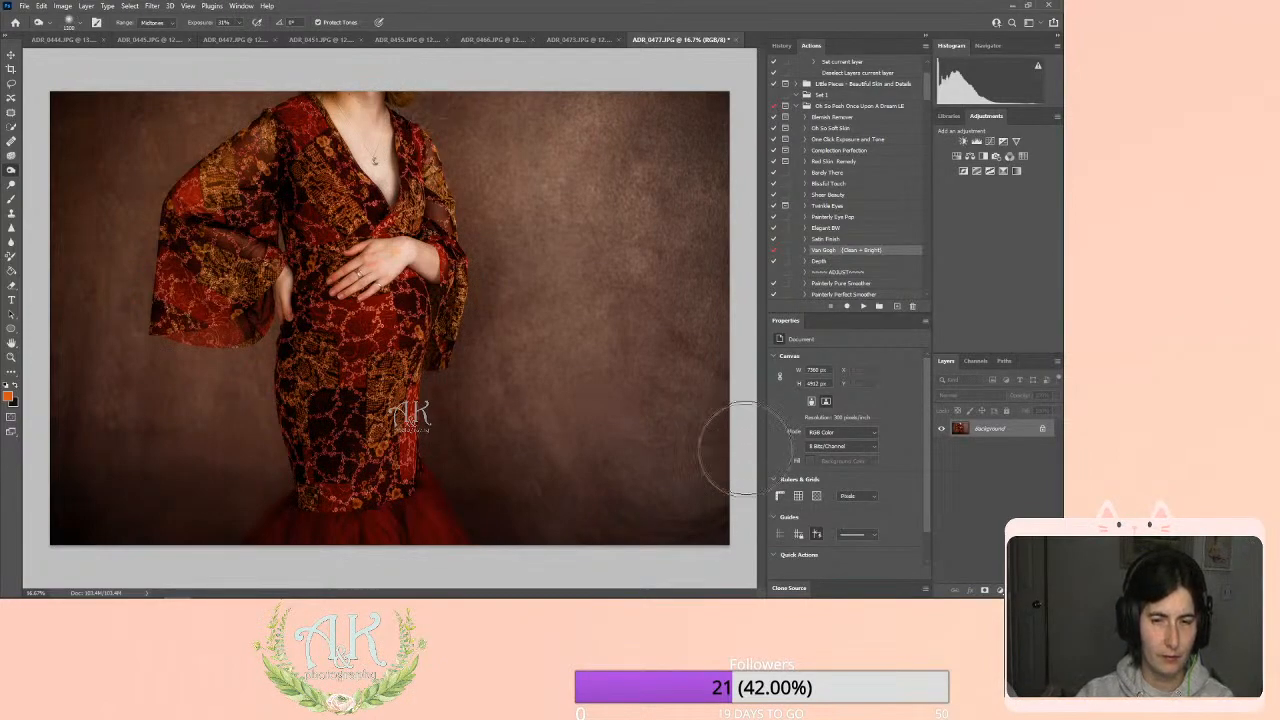
Clone clean backdrop over the creases in the photo's lower-right corner with a large Clone Stamp, and burn the surrounding backdrop darker.
left_click(11, 213)
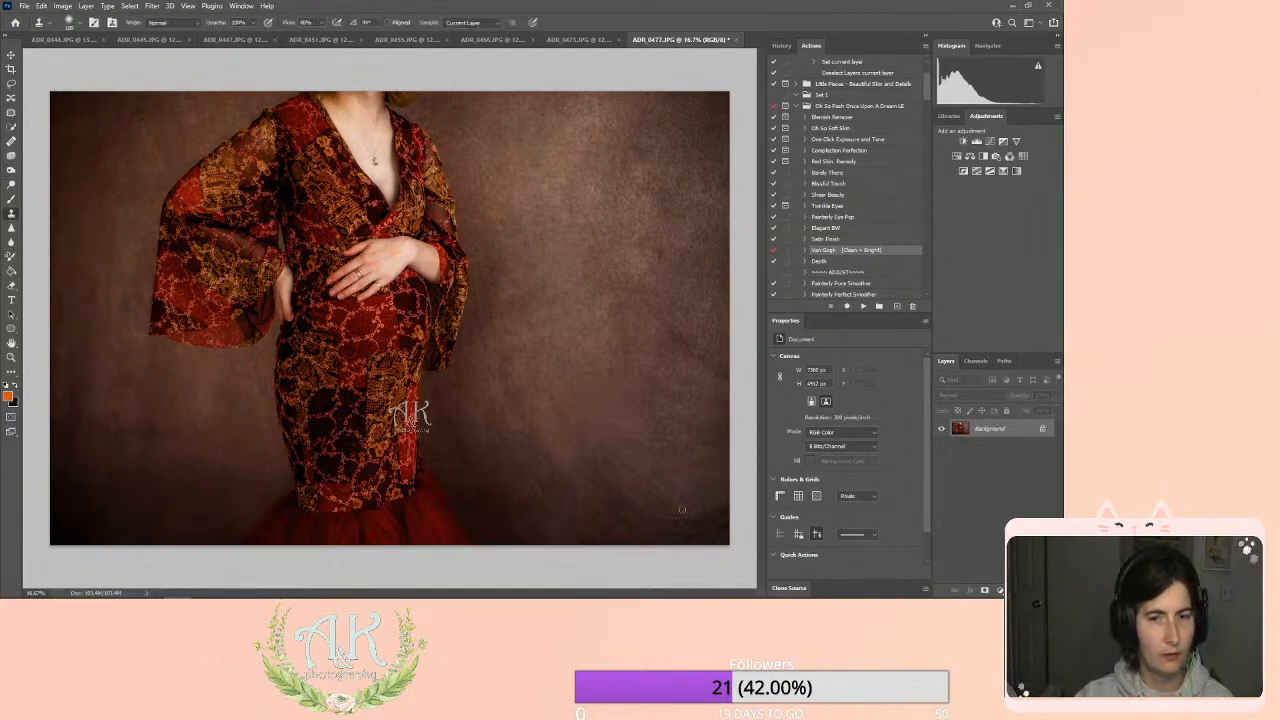
key("bracketright")
key("bracketright")
key("bracketright")
key("bracketright")
key("bracketright")
key("bracketright")
key("bracketright")
key("bracketright")
key("bracketright")
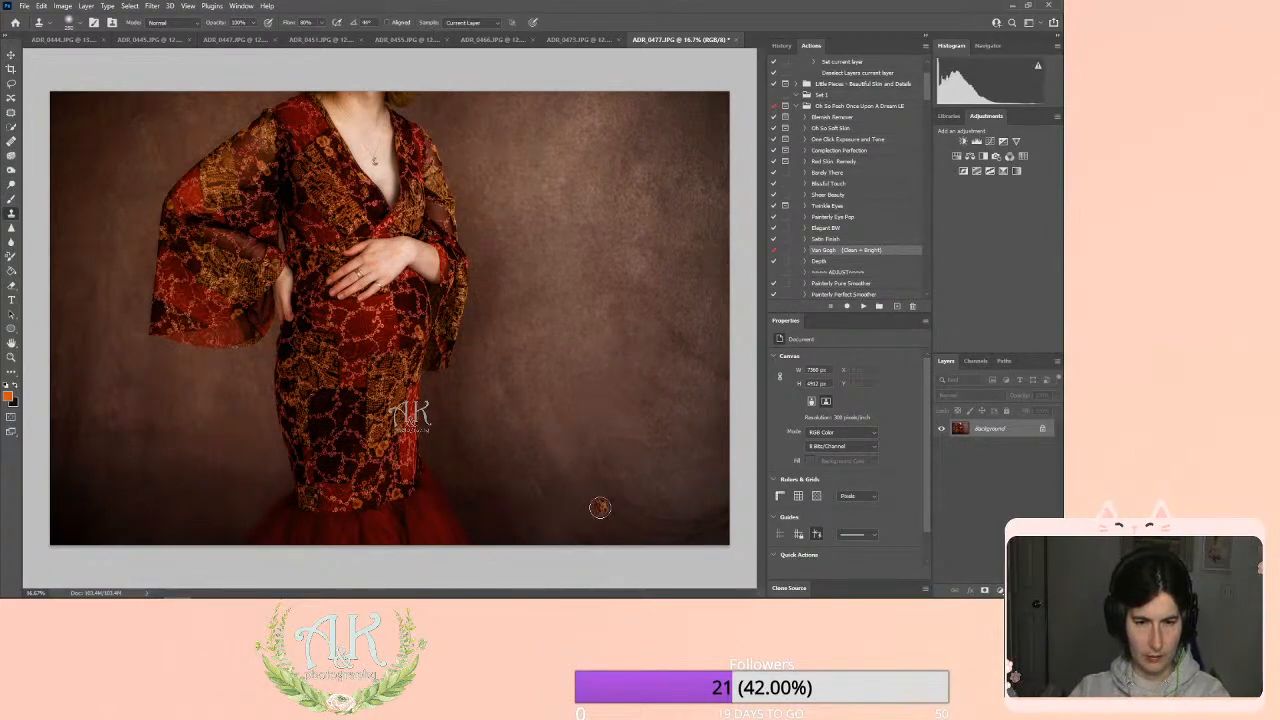
key("bracketright")
key("bracketright")
key("bracketright")
key("bracketright")
left_click(590, 480, "alt")
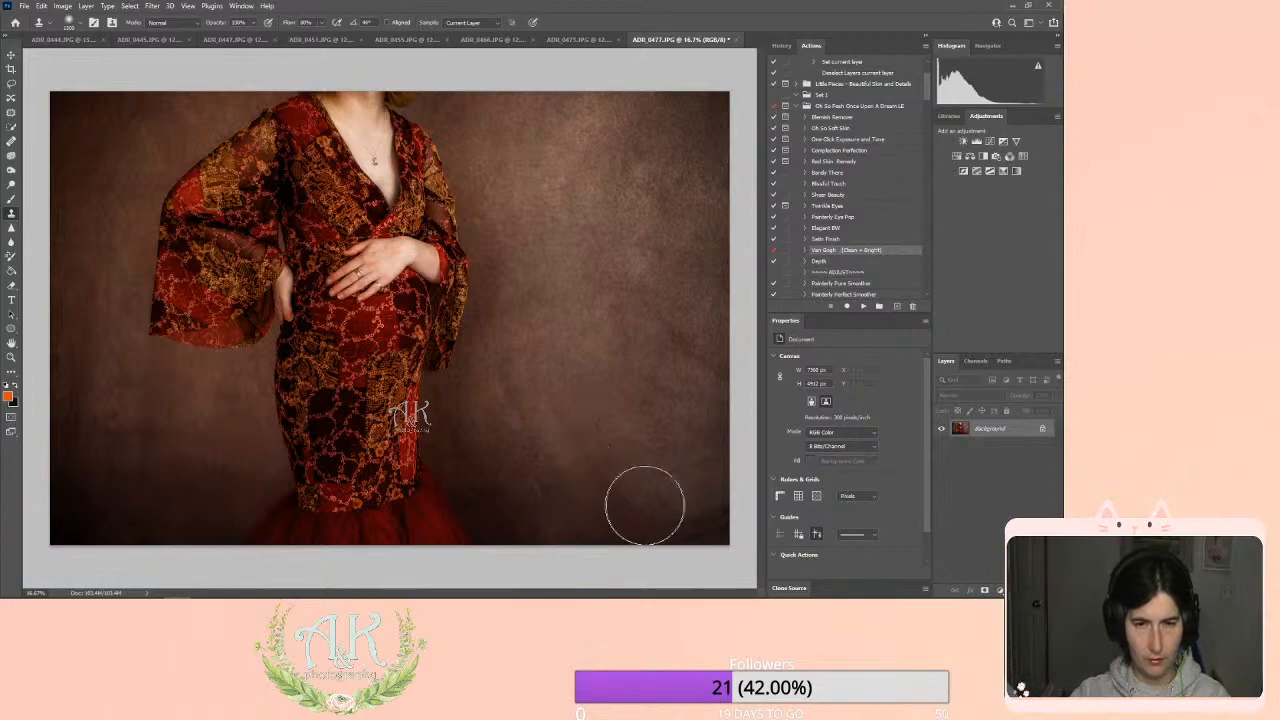
left_click_drag(702, 511, 712, 512)
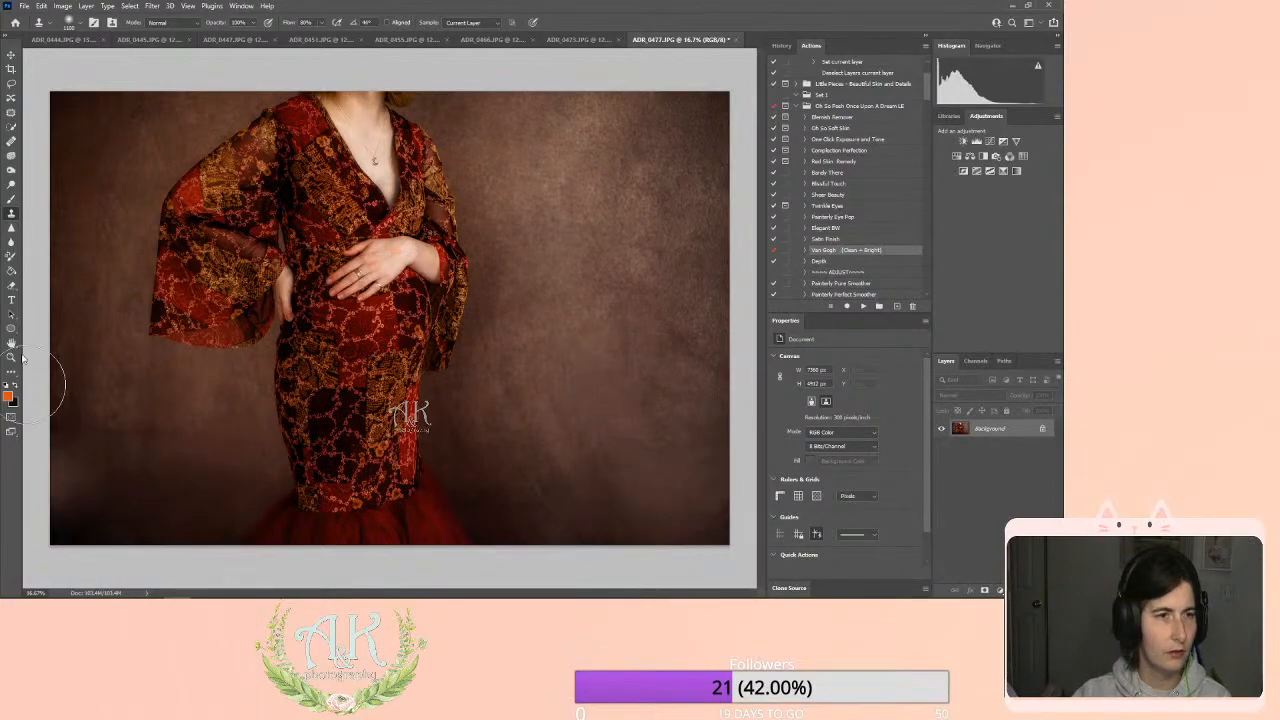
left_click(11, 170)
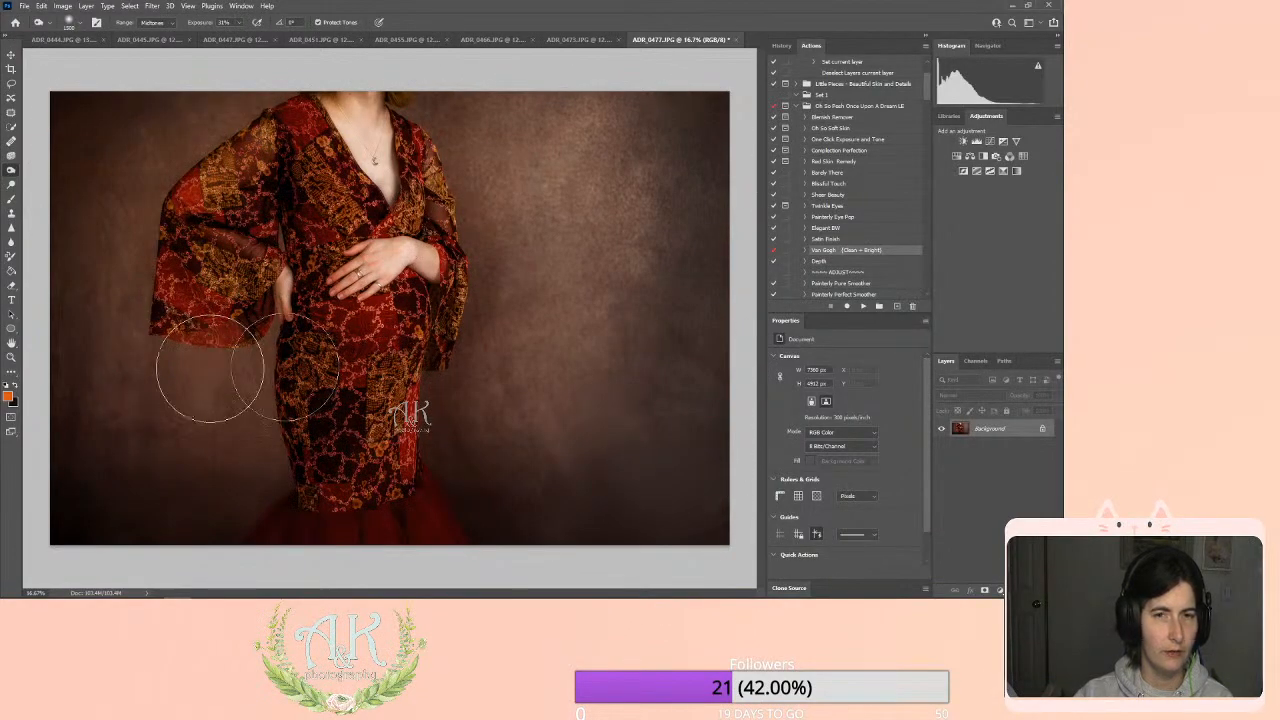
Run the Complexion Perfection action on ADR_0477 and brush its effect onto the skin with a soft white brush.
left_click(849, 153)
left_click(865, 306)
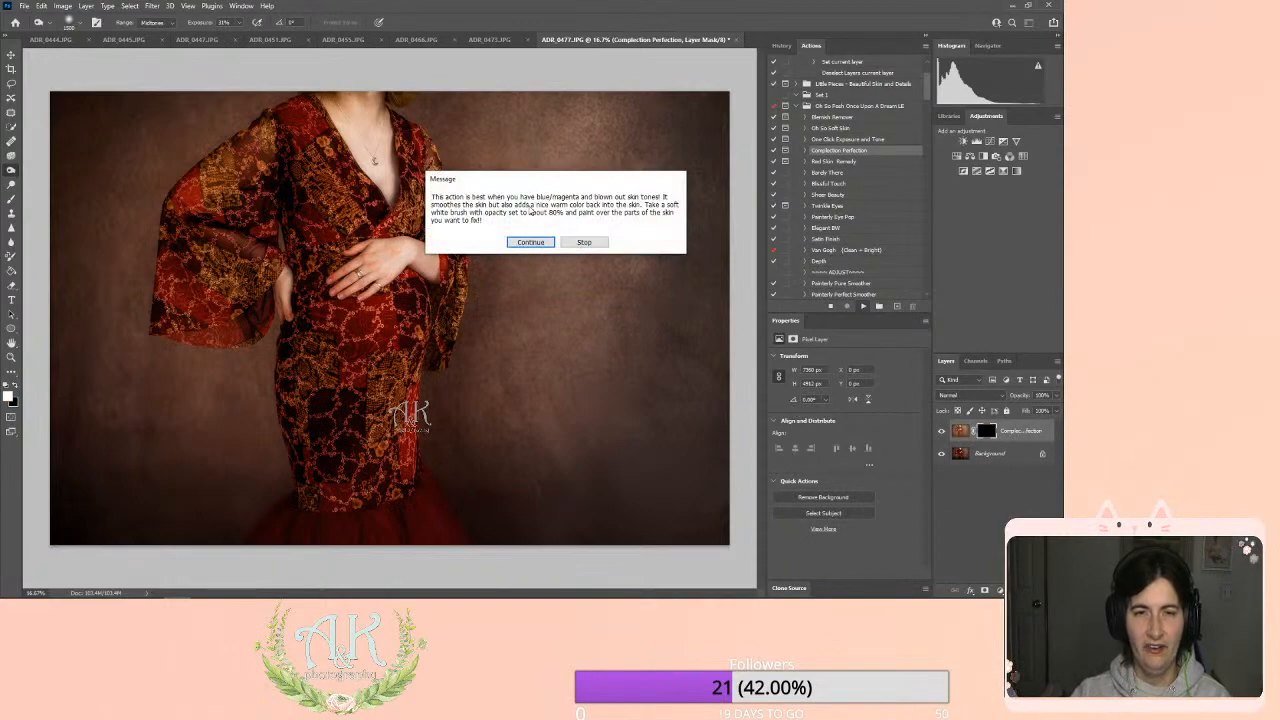
left_click(530, 242)
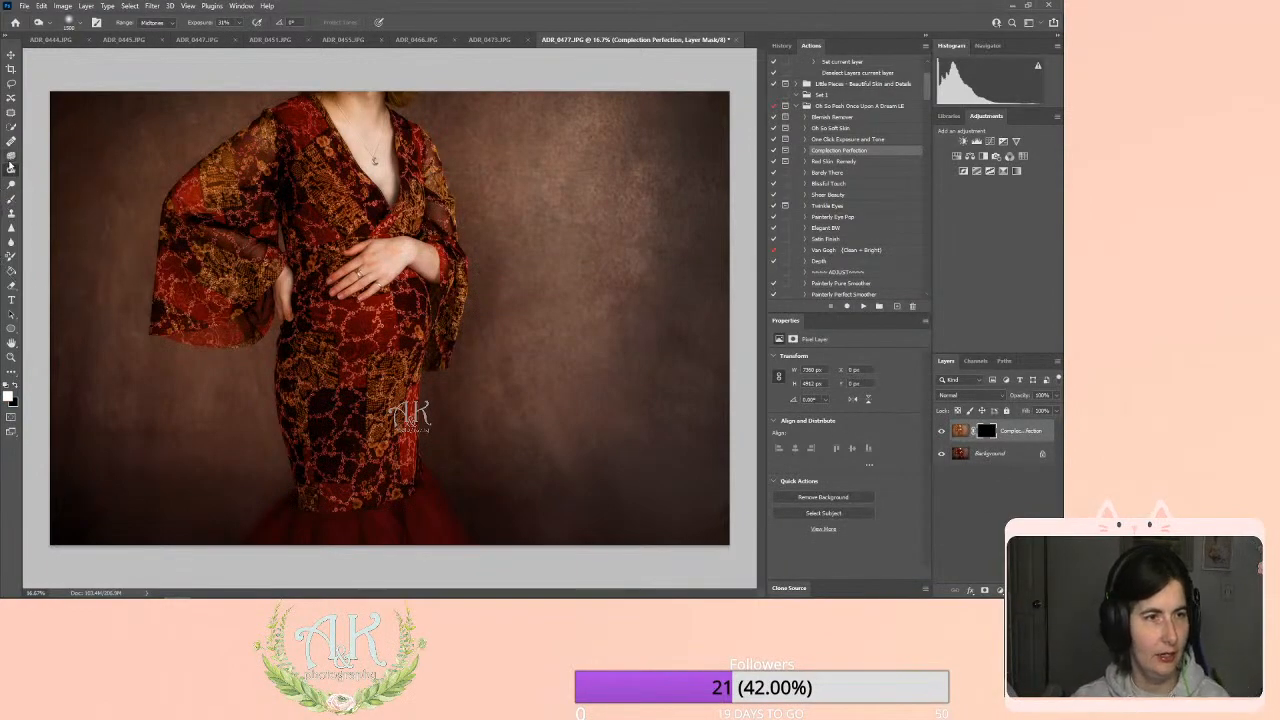
left_click(11, 199)
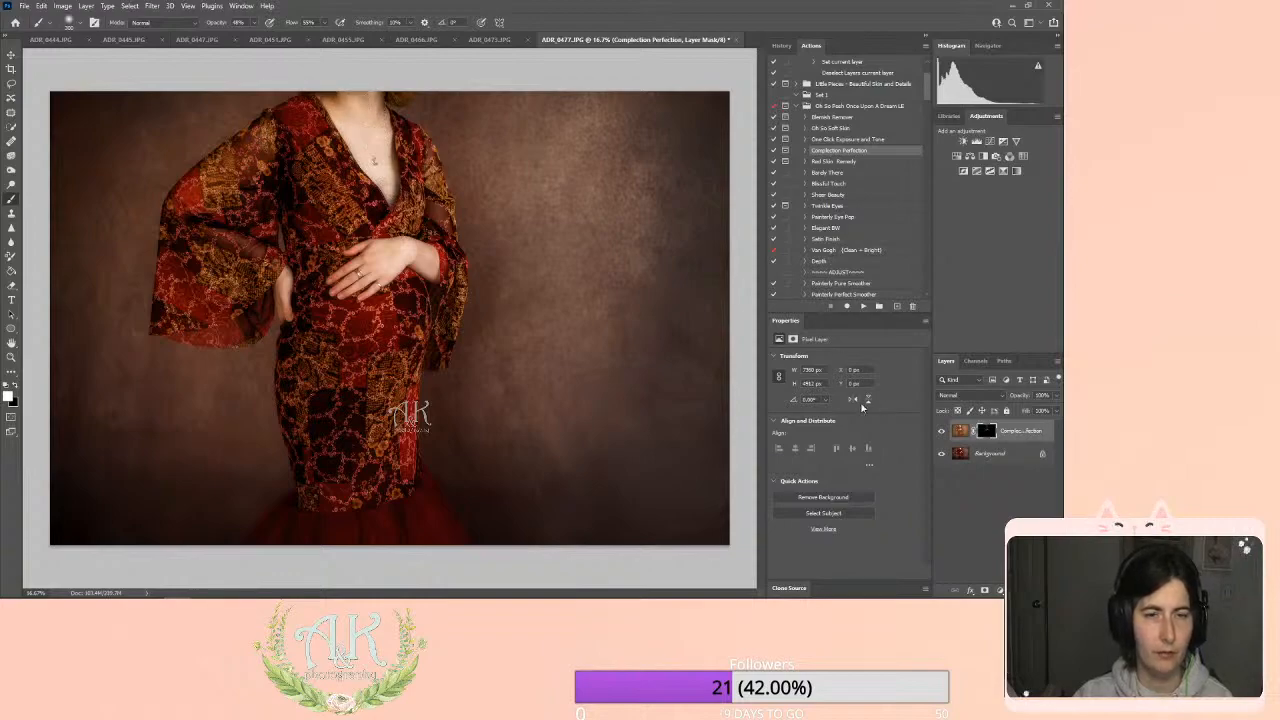
Compare the photo with and without the Complexion Perfection layer and flatten the image.
left_click(942, 432)
left_click(942, 432)
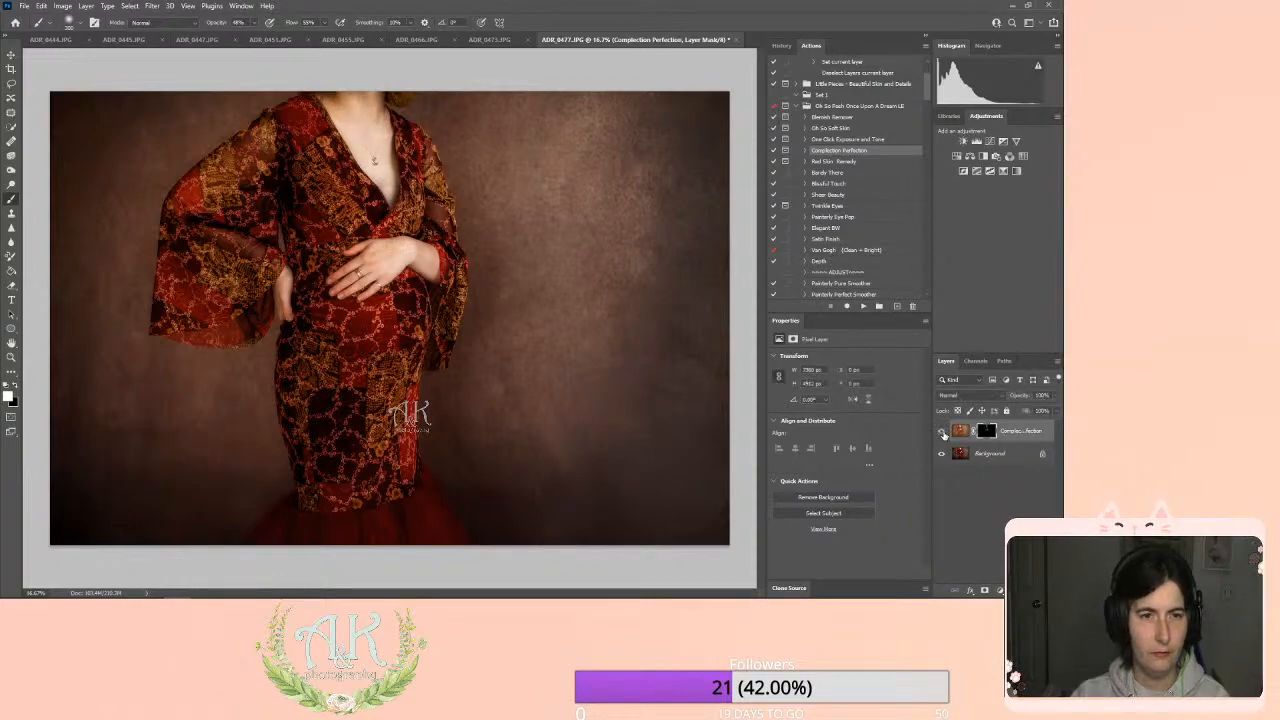
left_click(942, 432)
left_click(942, 432)
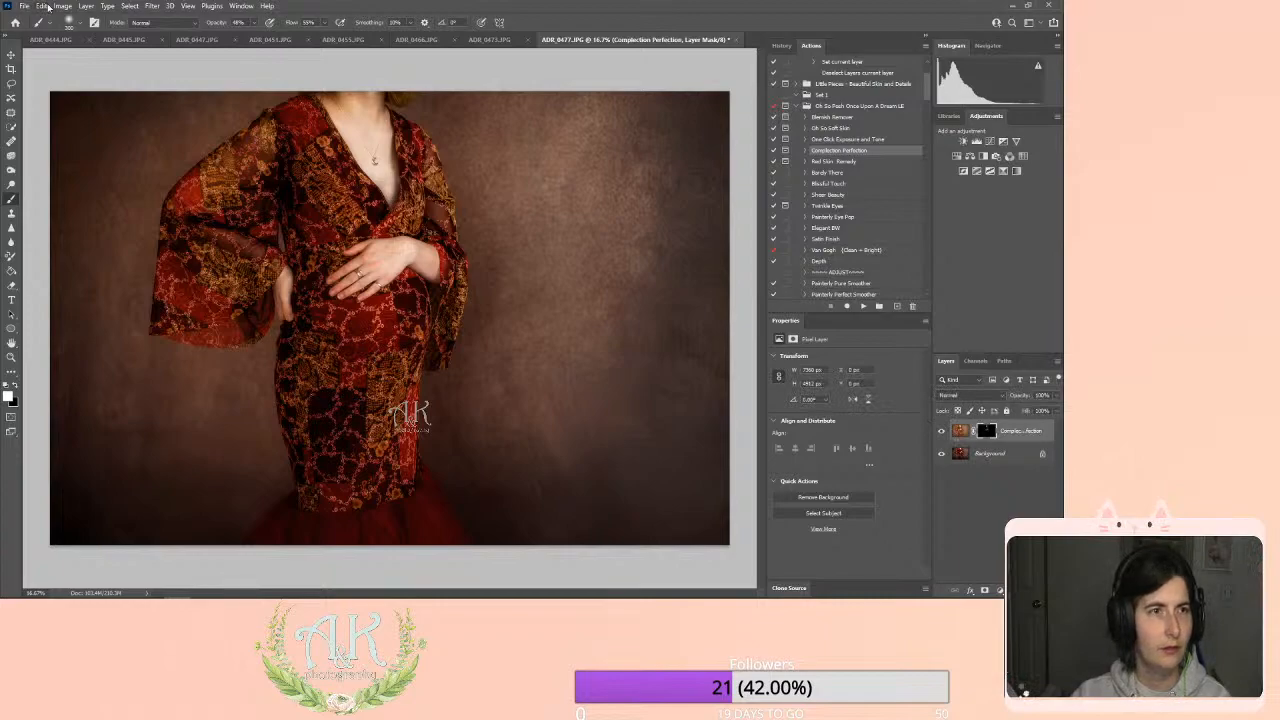
left_click(86, 6)
left_click(116, 430)
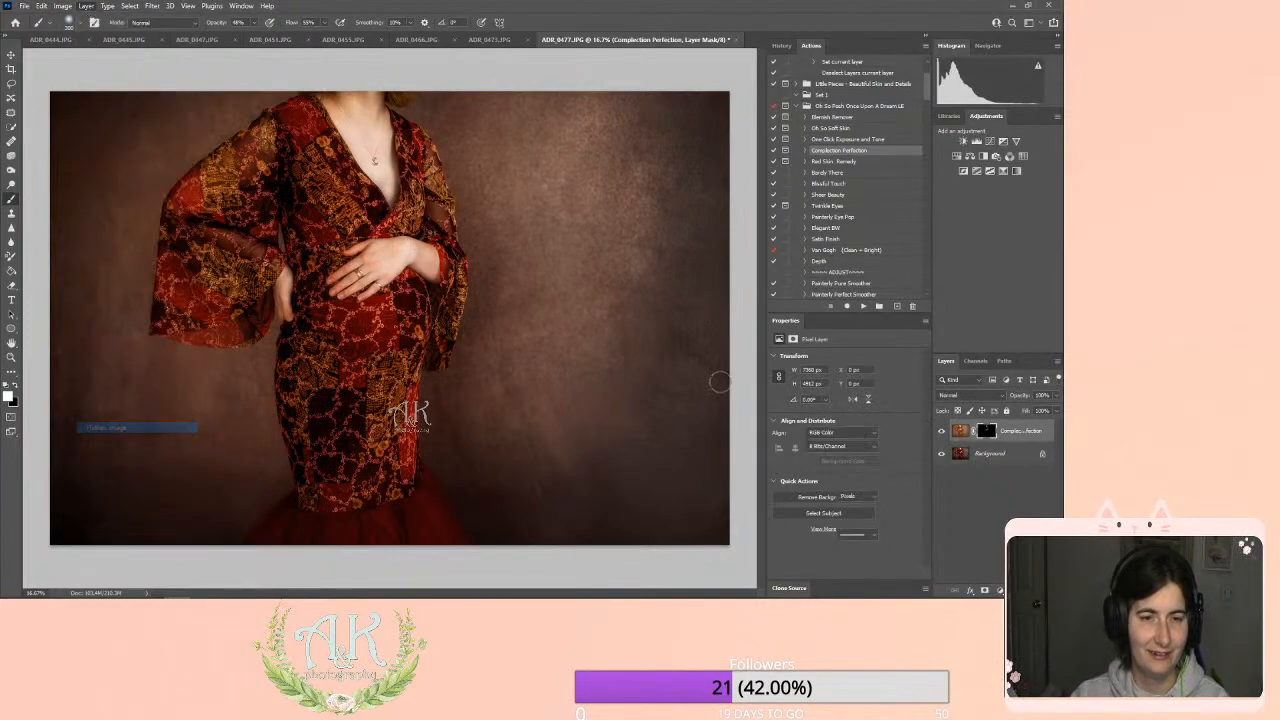
Brighten the dress around the belly and sleeve with a large Dodge brush, raising its exposure and switching the range to Shadows.
left_click(11, 185)
key("bracketright")
key("bracketright")
key("bracketright")
key("bracketright")
key("bracketright")
key("bracketright")
key("bracketright")
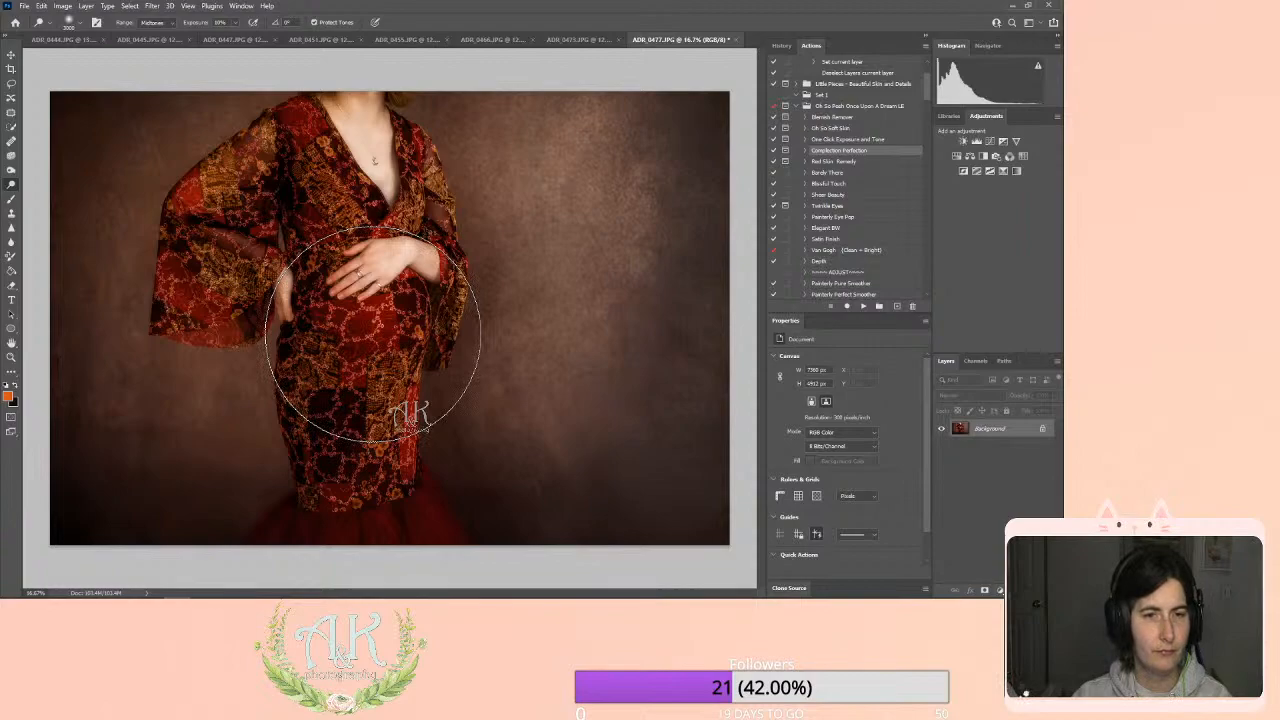
left_click(236, 22)
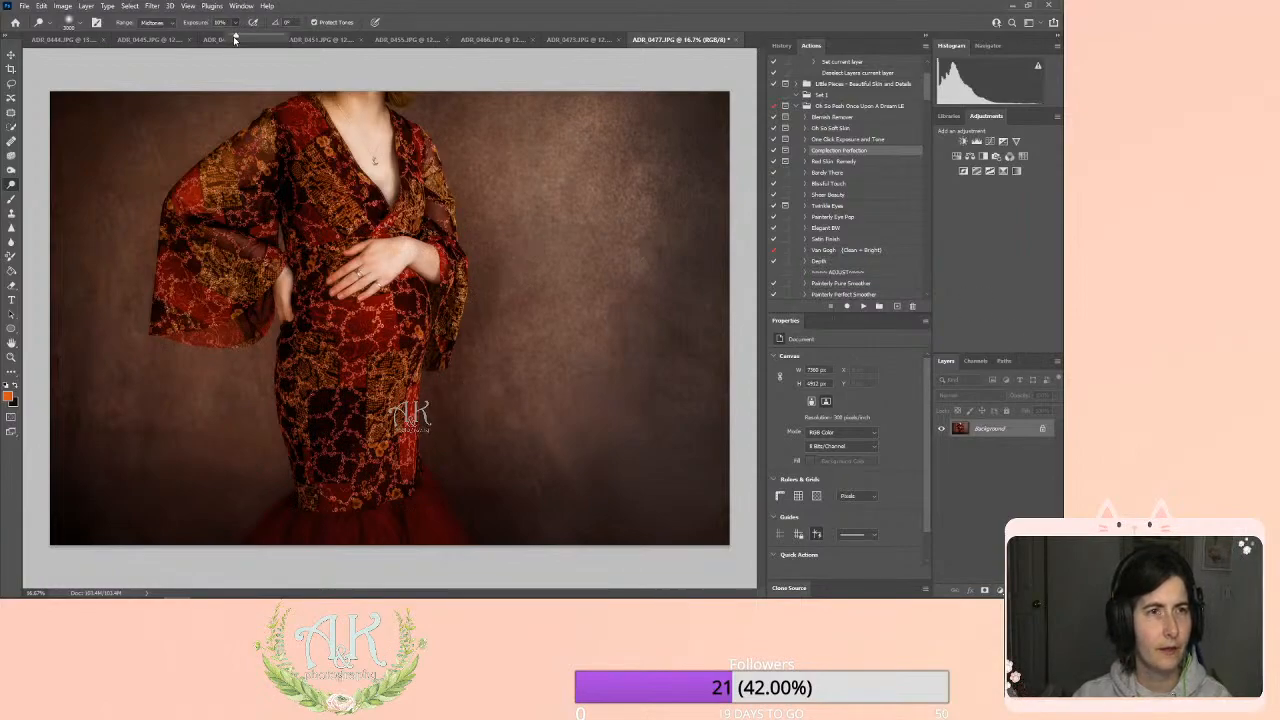
left_click(260, 39)
left_click(383, 346)
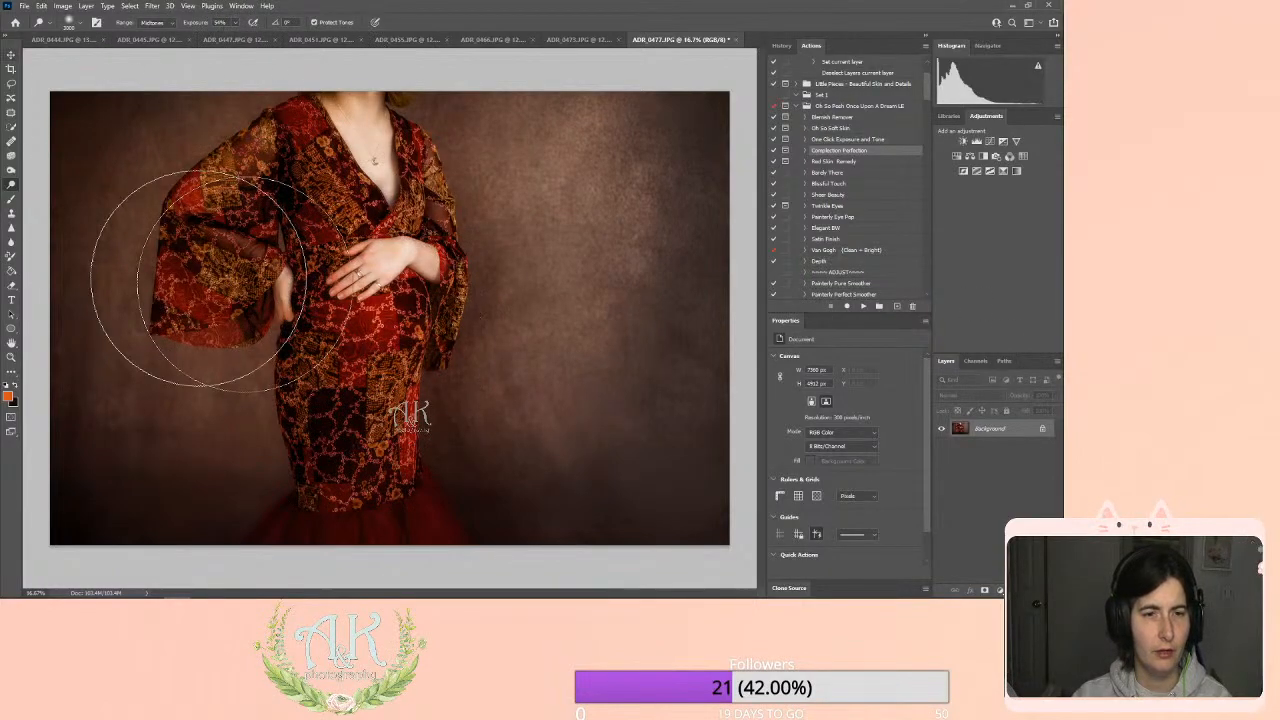
left_click(147, 22)
left_click(152, 34)
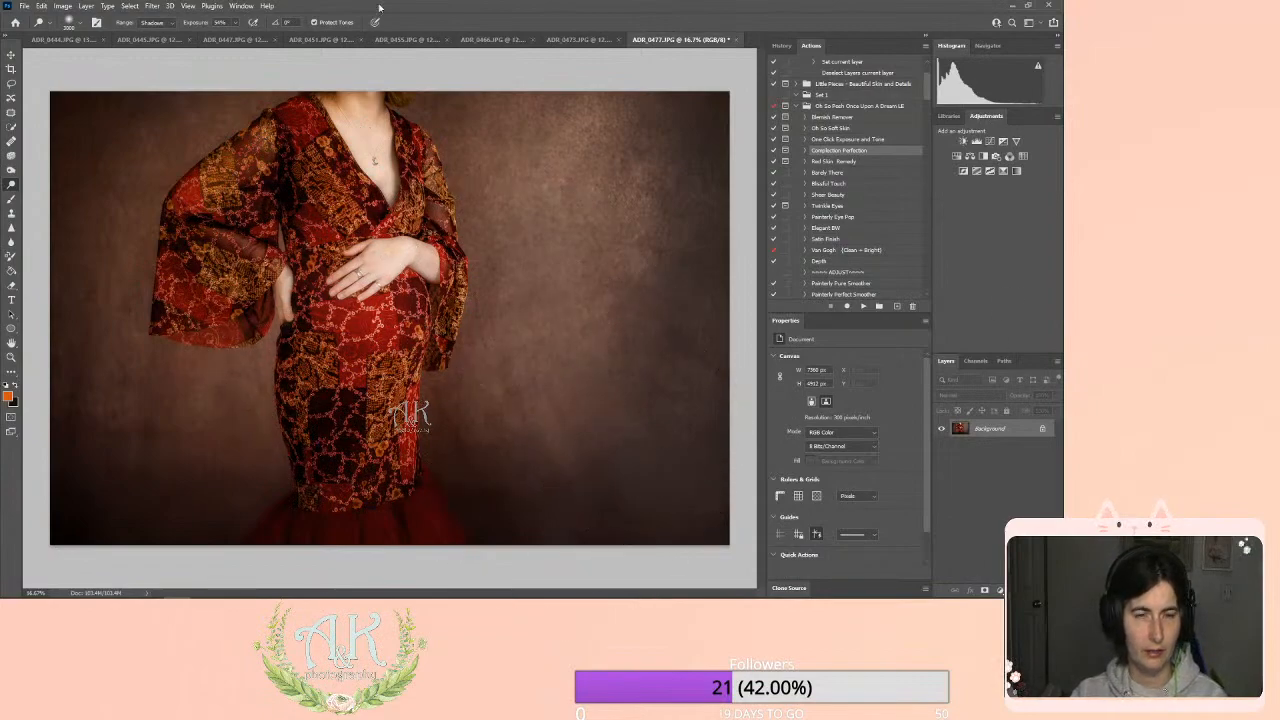
Run the Christina's World artistic tone action on ADR_0477 and set the resulting group's opacity to 87%.
scroll(857, 186, "down", 10)
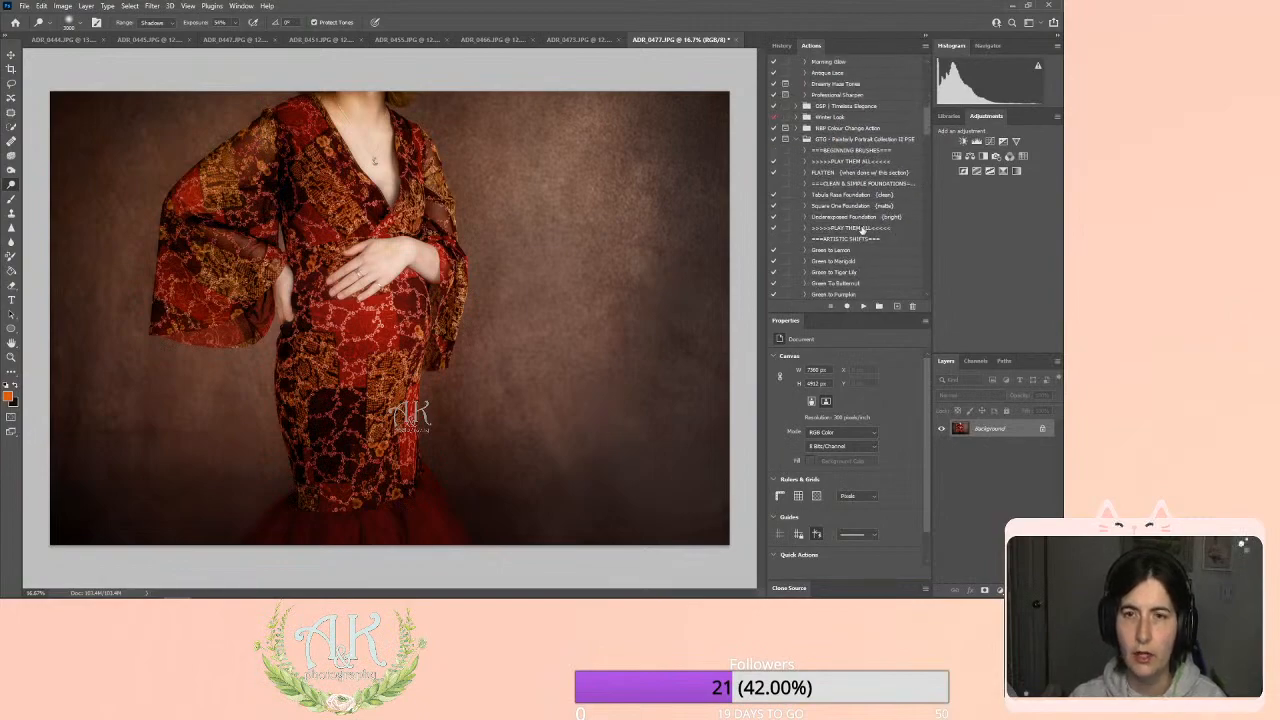
scroll(862, 229, "down", 3)
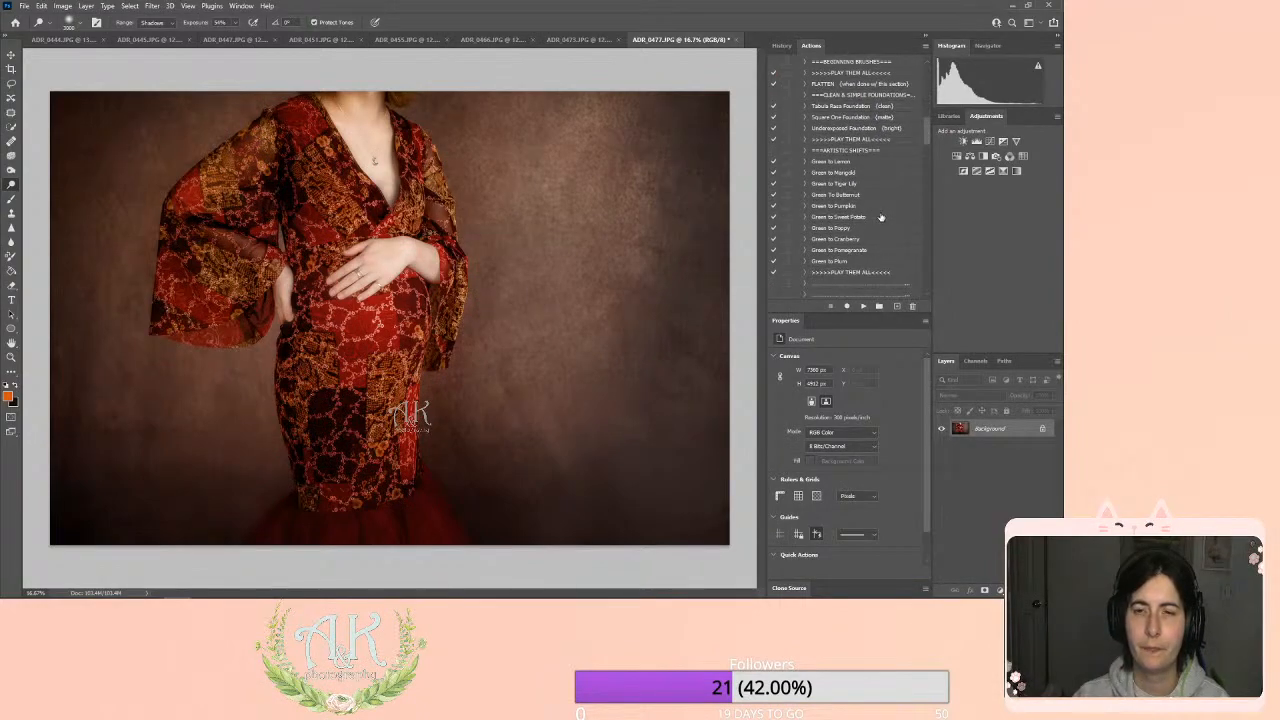
scroll(879, 223, "down", 4)
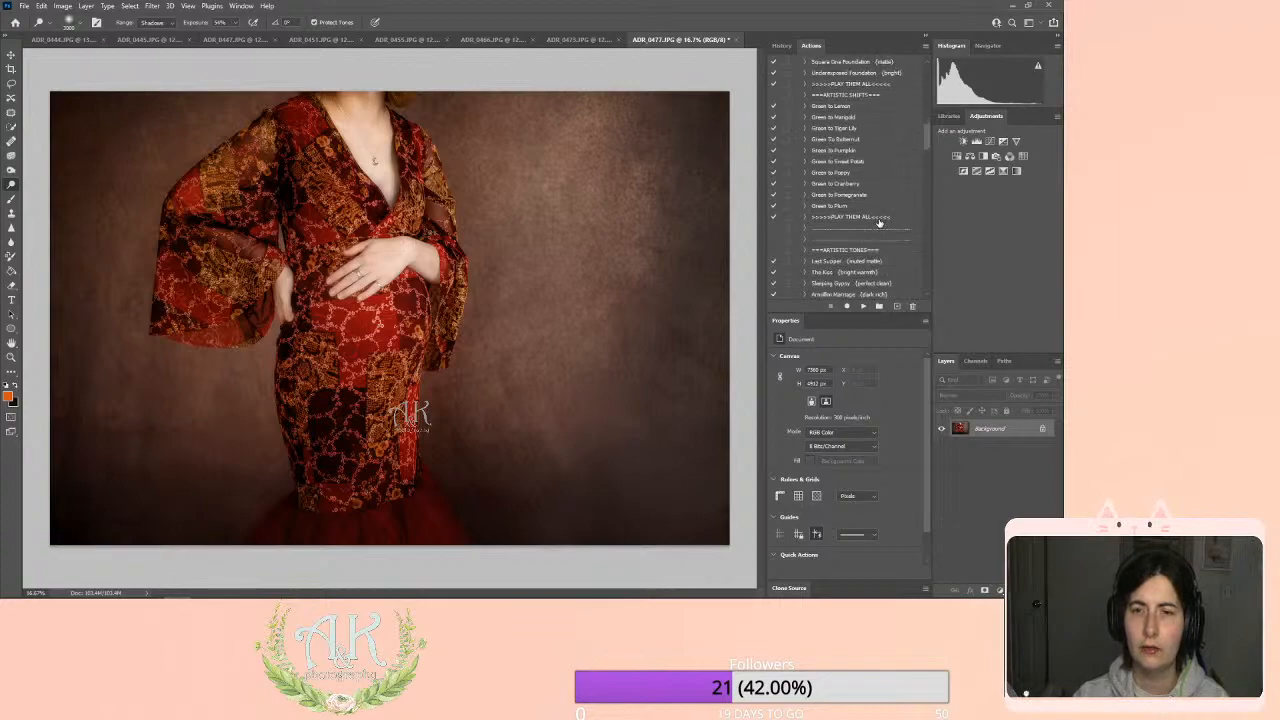
scroll(879, 223, "down", 1)
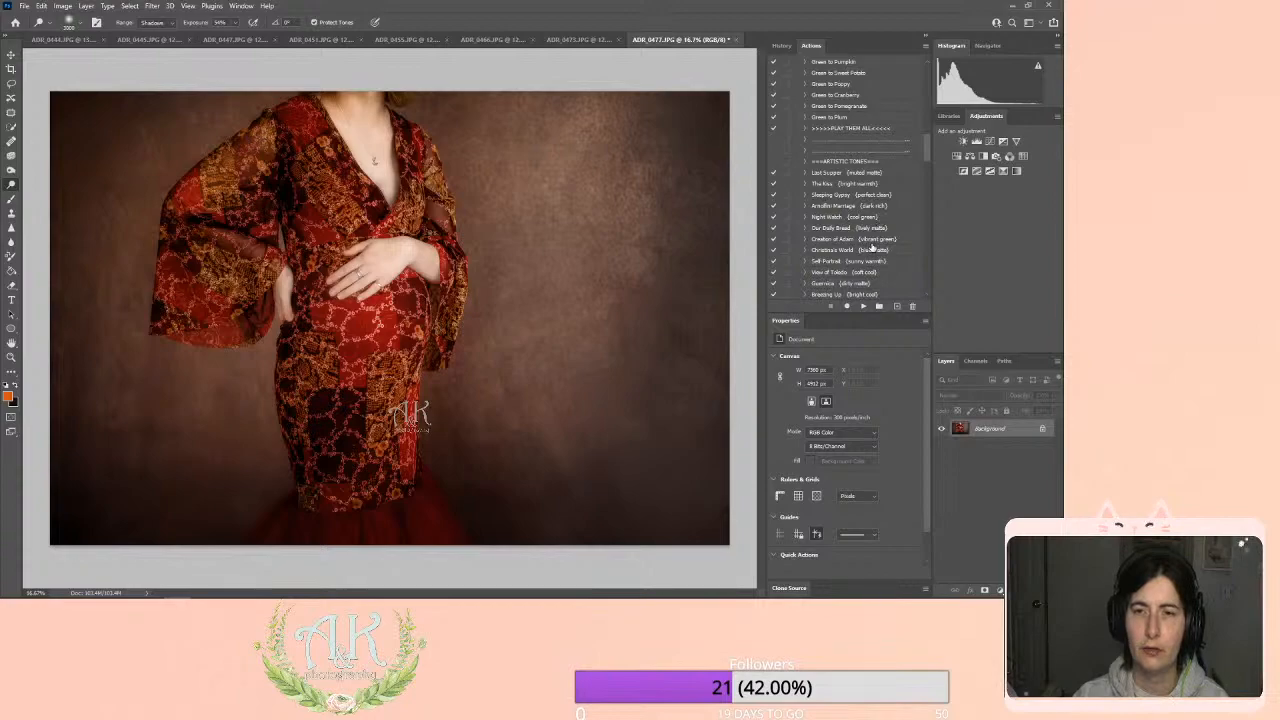
left_click(872, 249)
left_click(862, 306)
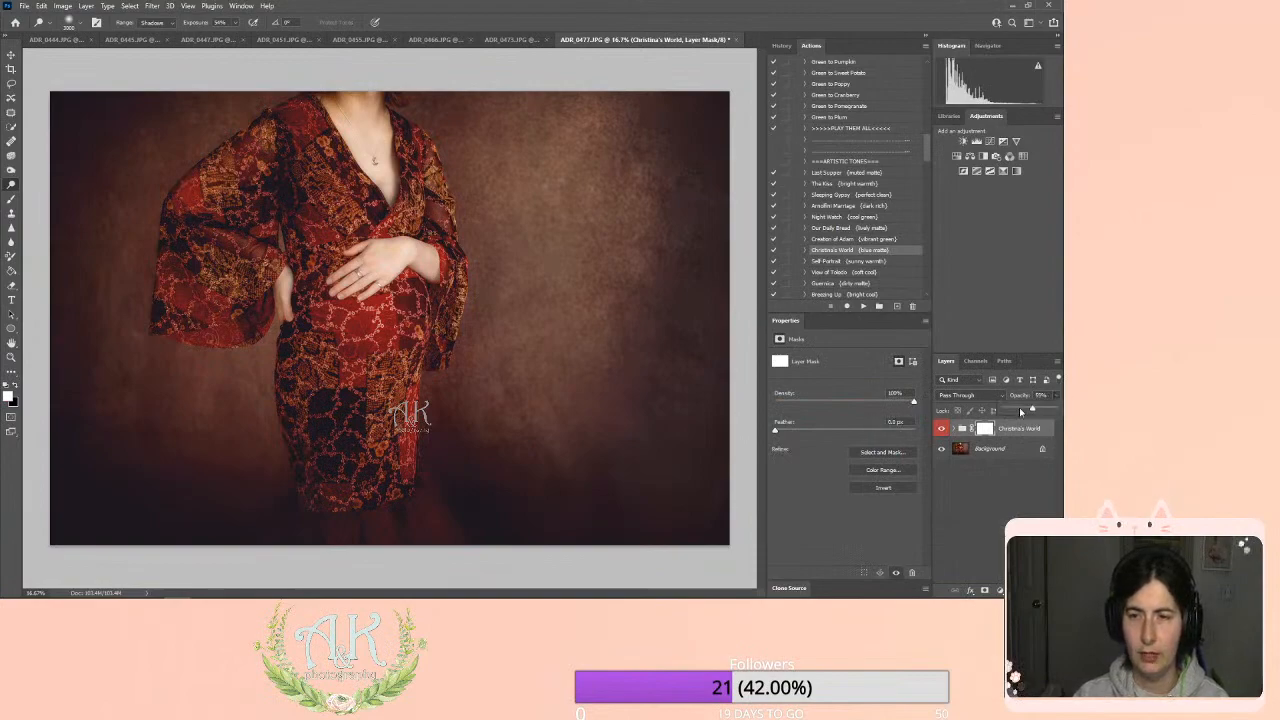
left_click_drag(1016, 410, 1032, 413)
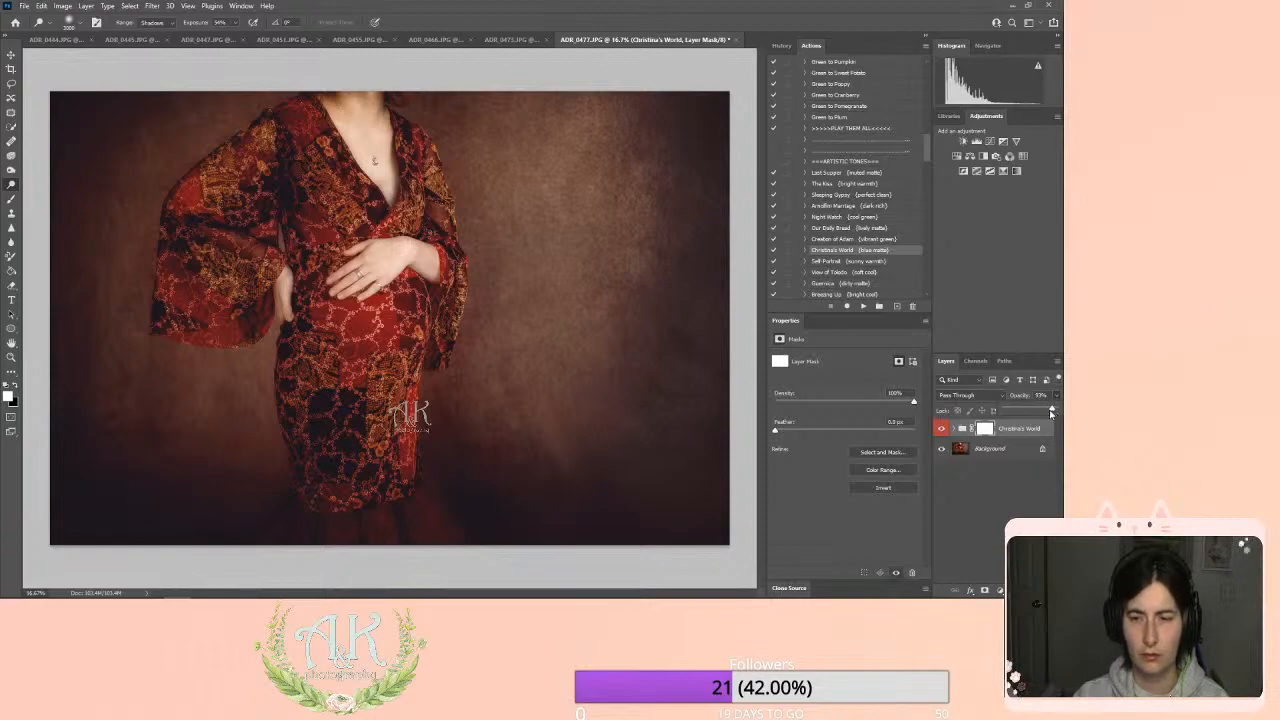
left_click_drag(1051, 410, 1049, 413)
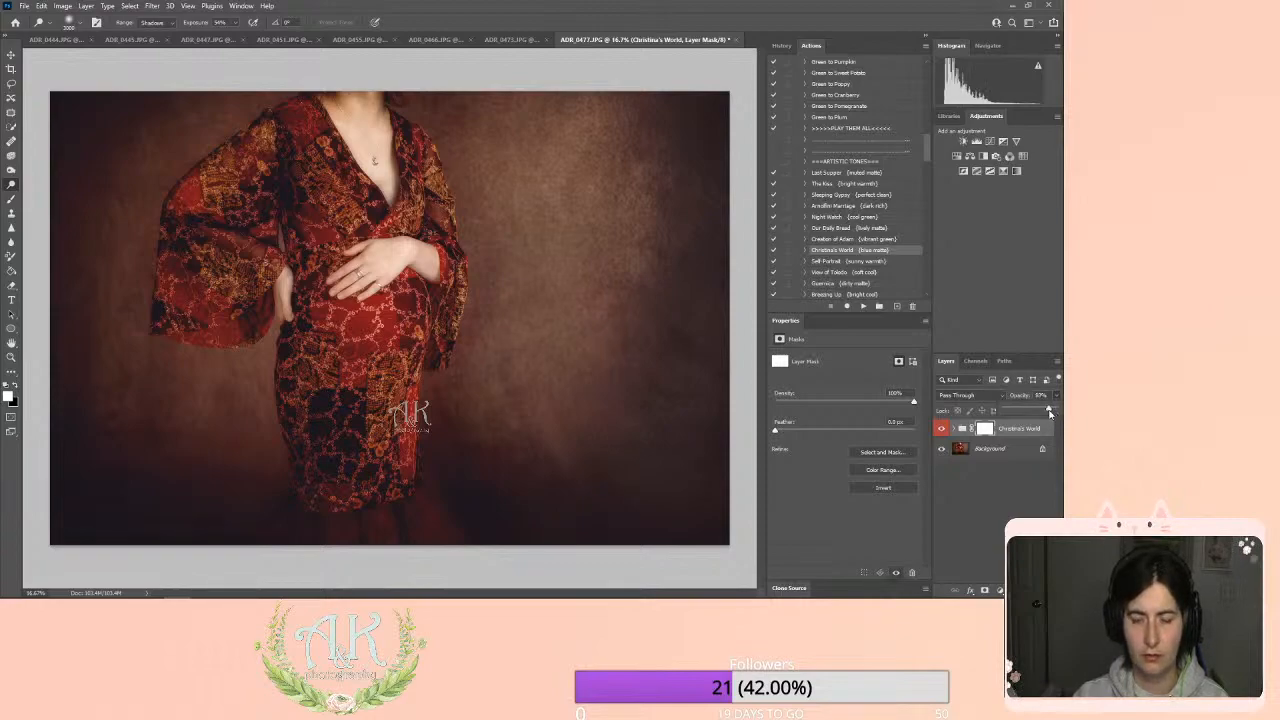
Compare the photo with and without the Christina's World group and flatten the image.
left_click(940, 429)
left_click(940, 430)
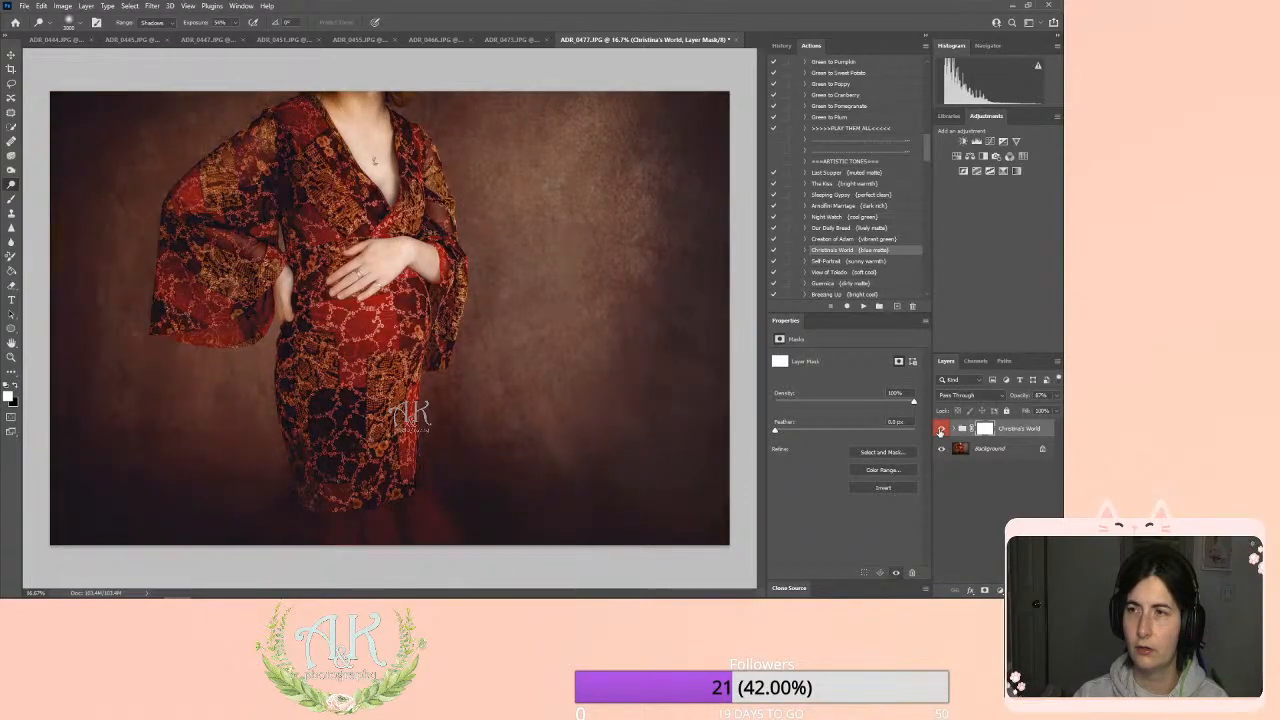
left_click(940, 430)
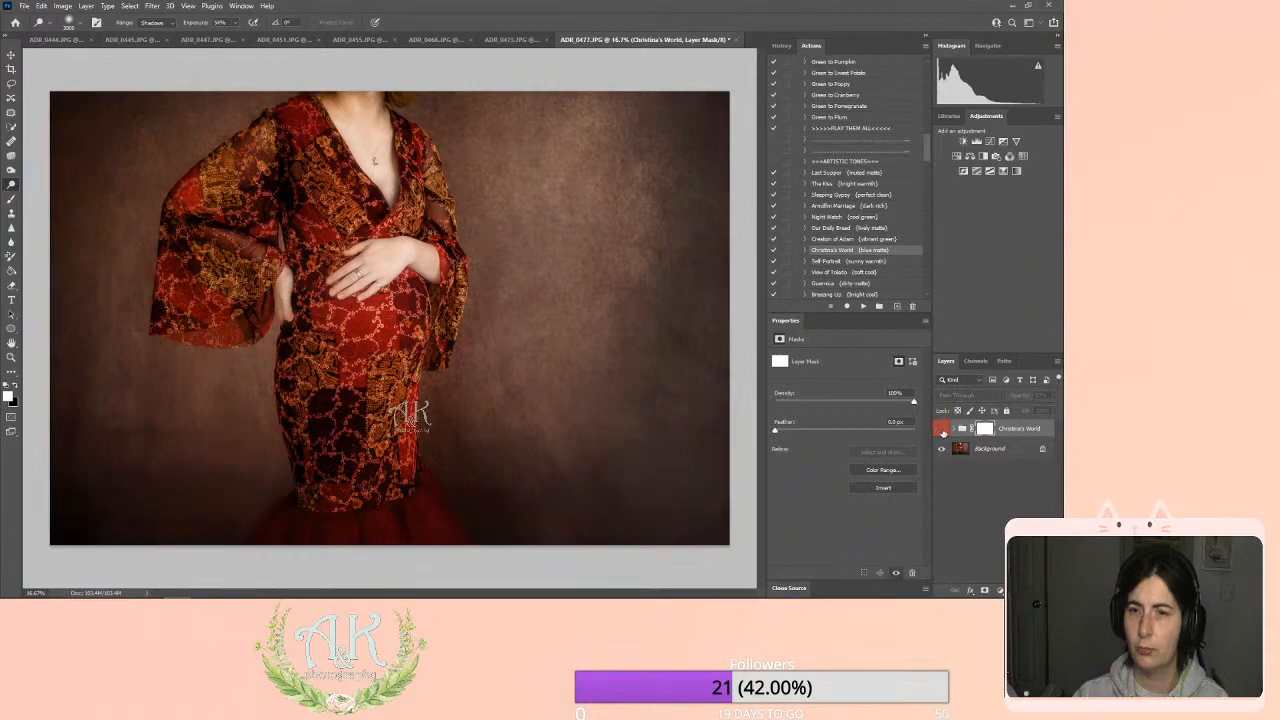
left_click(941, 430)
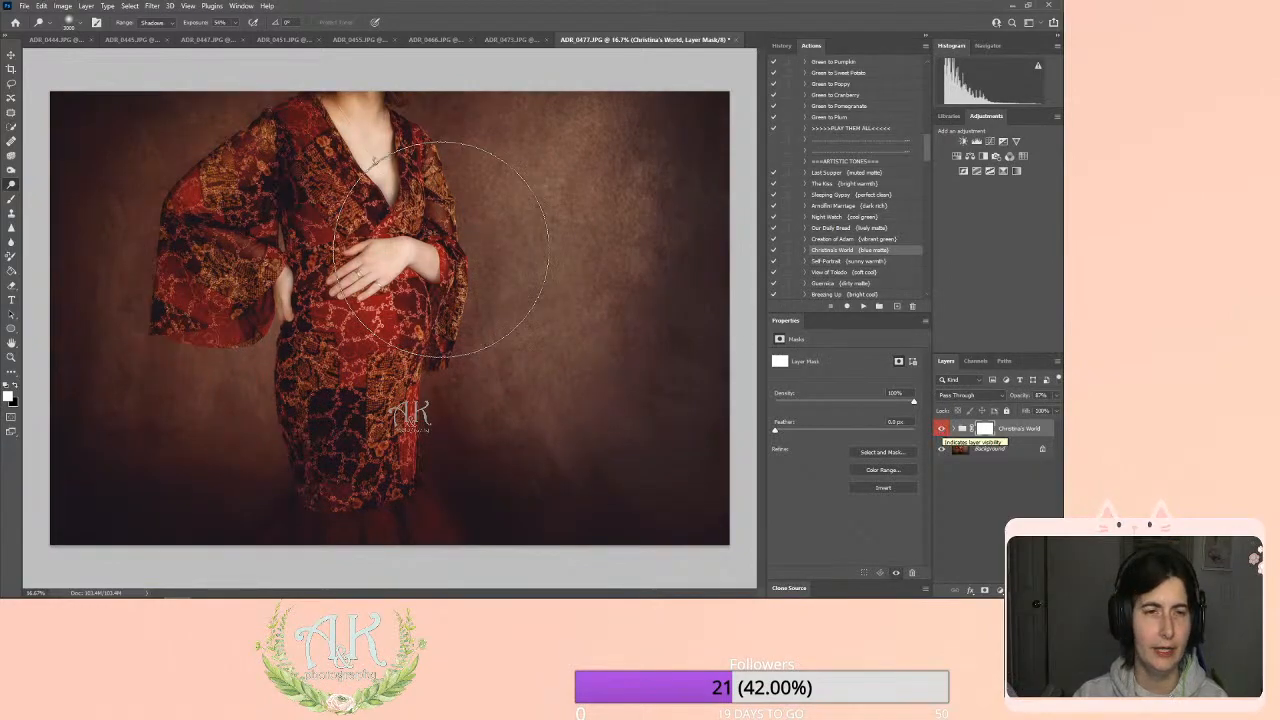
left_click(86, 5)
left_click(124, 432)
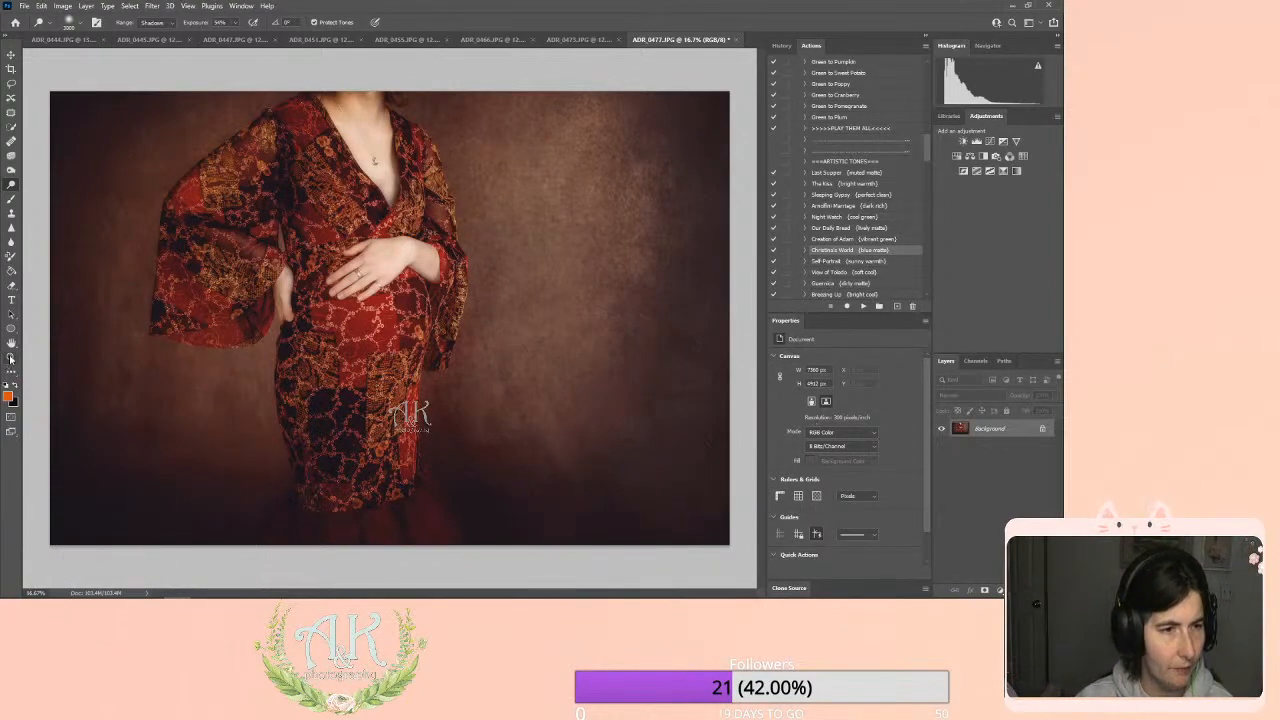
Paint over the bright specks along the lower edge of the dress with a tiny brush in a dark colour sampled beside them.
key("z")
left_click(285, 472)
left_click(320, 485)
left_click(330, 477)
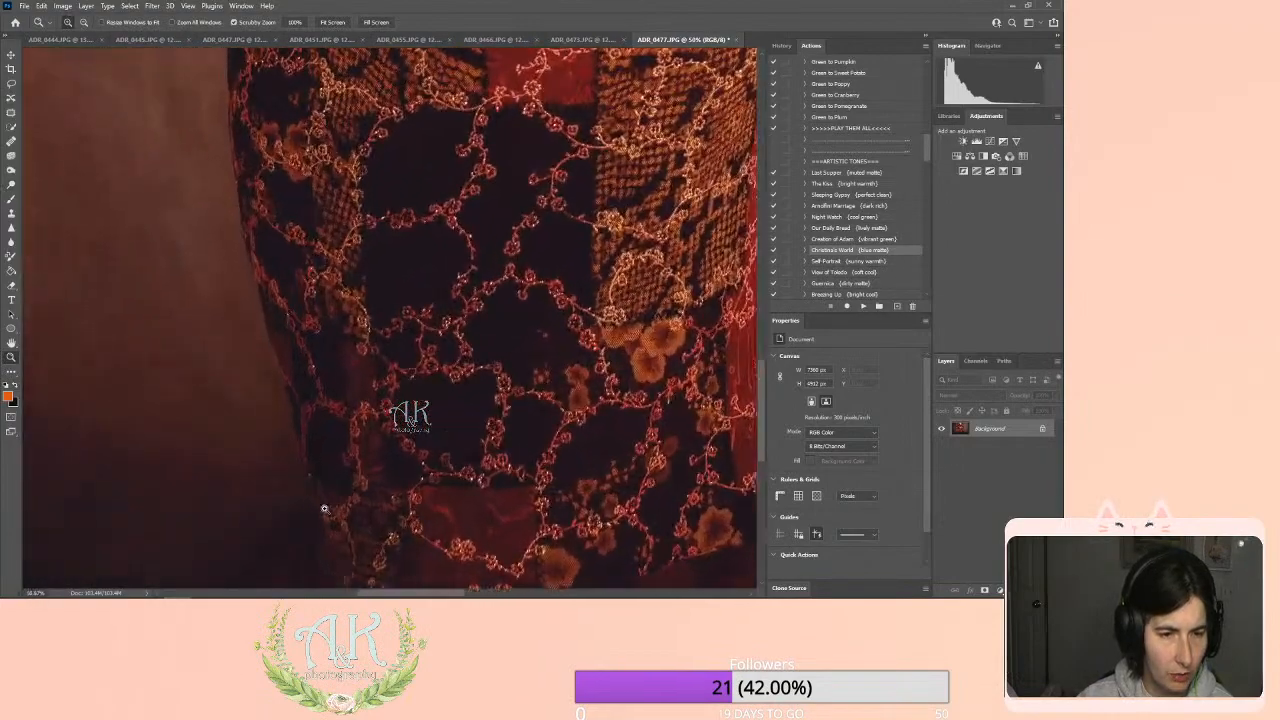
left_click(320, 477)
left_click(312, 478)
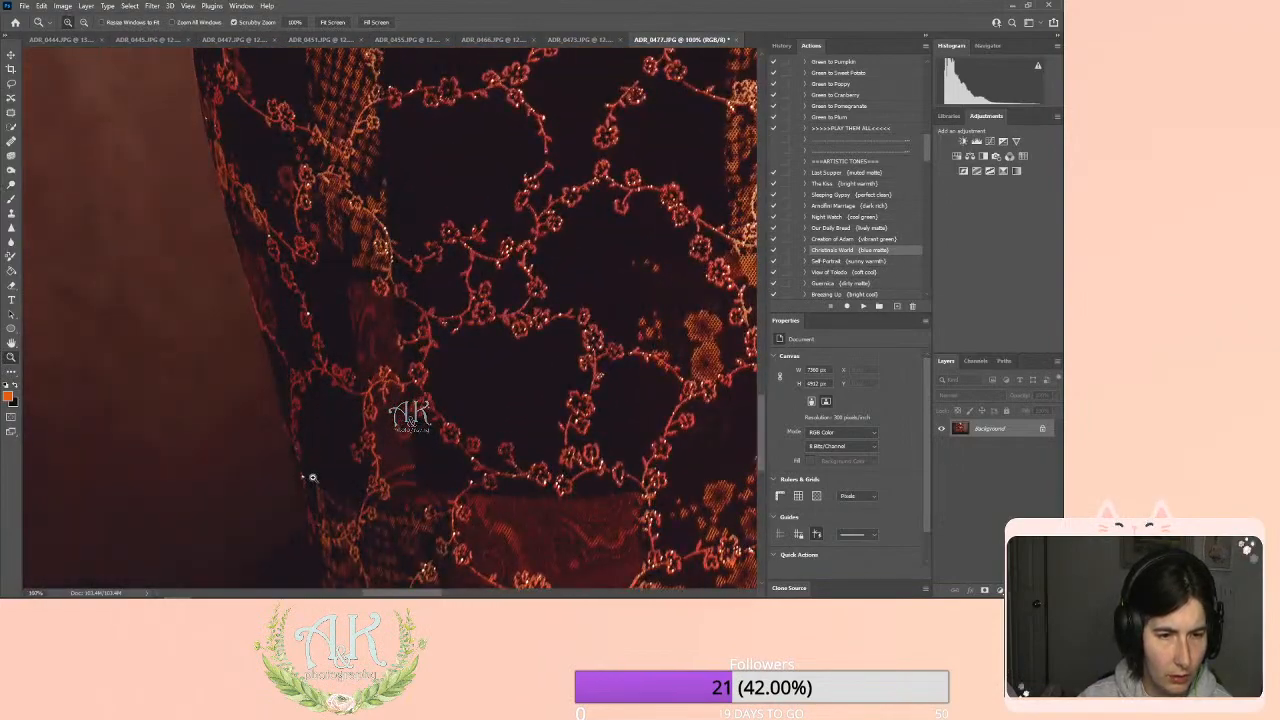
left_click(11, 199)
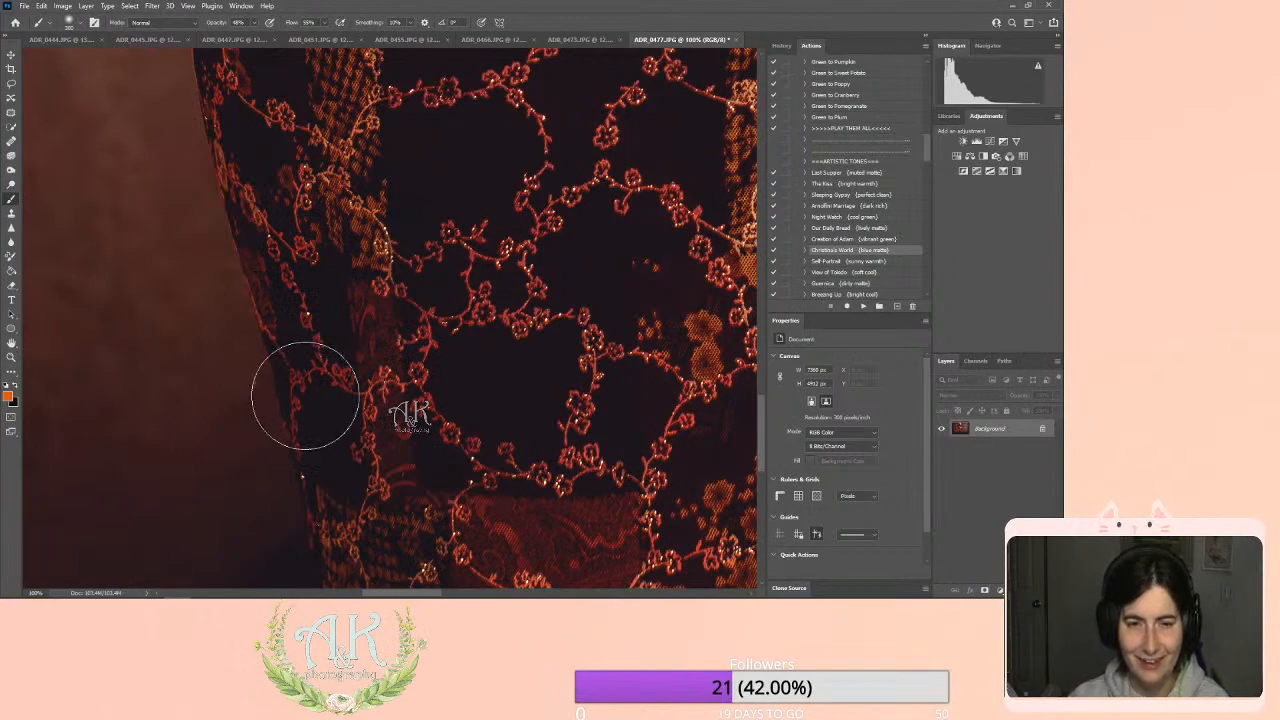
key("bracketleft")
key("bracketleft")
key("bracketleft")
key("bracketleft")
key("bracketleft")
key("bracketleft")
key("bracketleft")
key("bracketleft")
key("bracketleft")
key("bracketleft")
key("bracketleft")
key("bracketleft")
key("bracketleft")
key("bracketleft")
key("bracketleft")
left_click(303, 474, "alt")
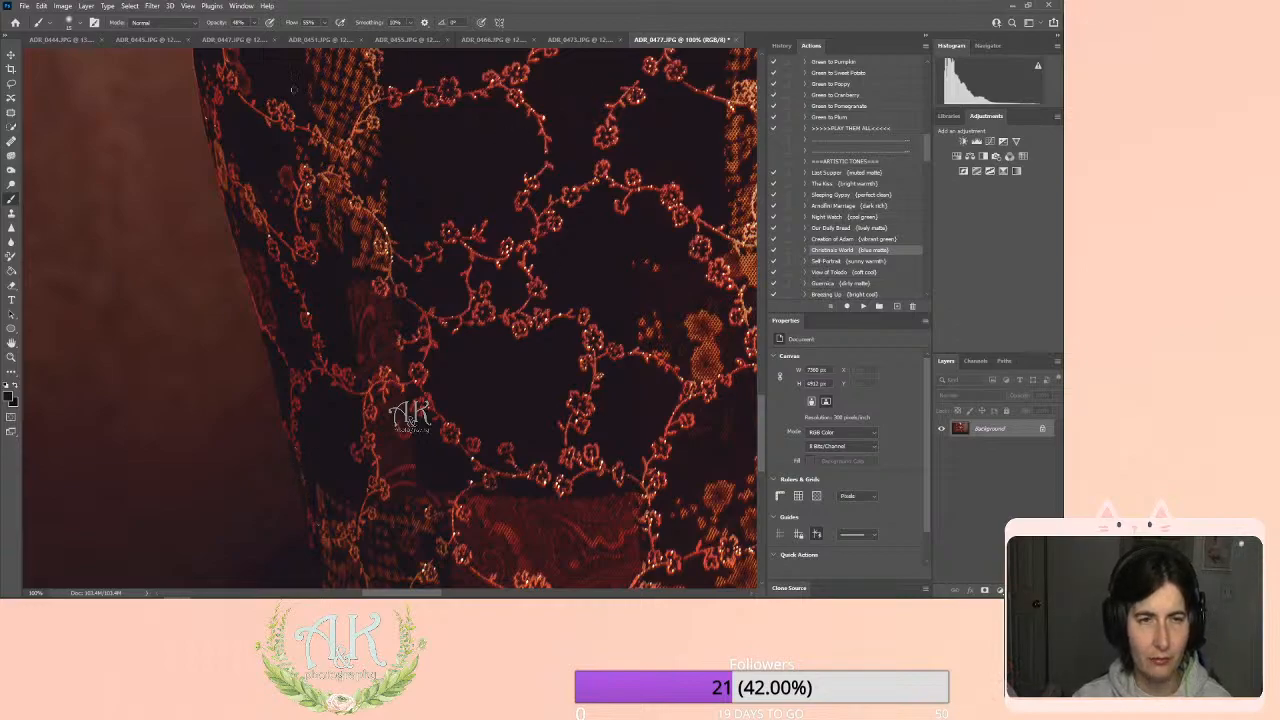
left_click_drag(428, 593, 462, 594)
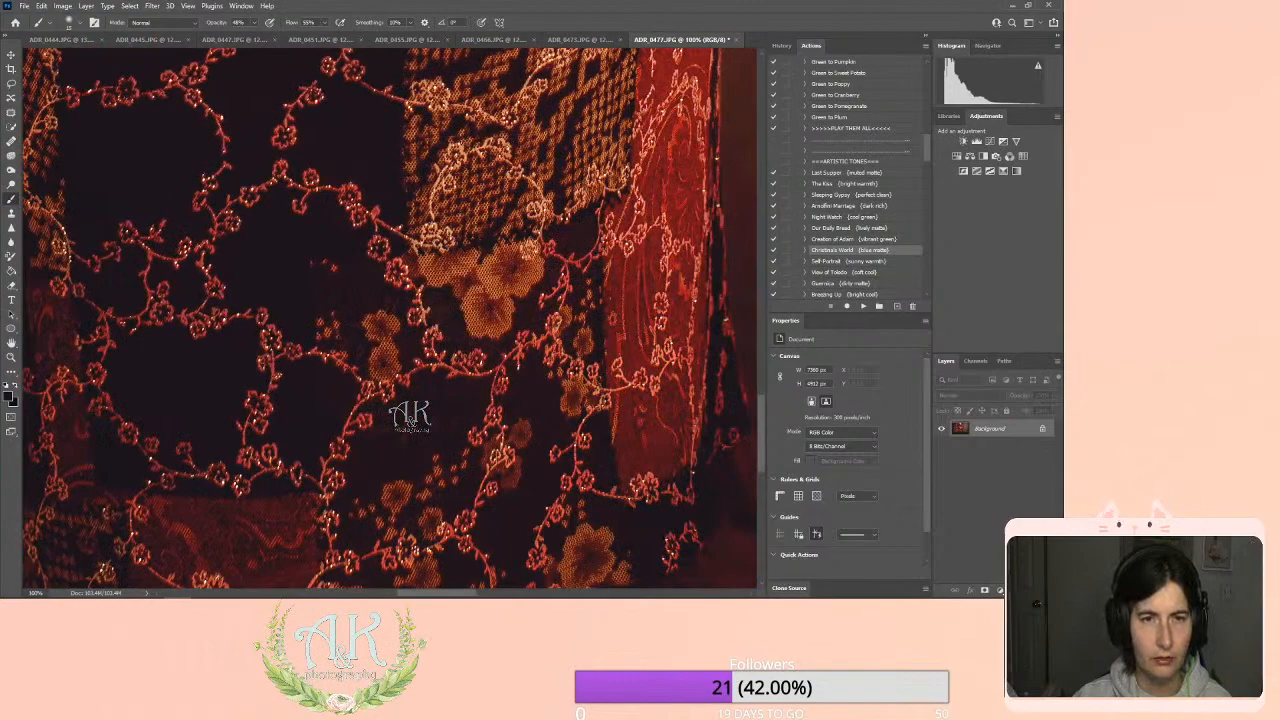
Fit ADR_0477 to the screen, save it as a JPEG and close it.
left_click(11, 357)
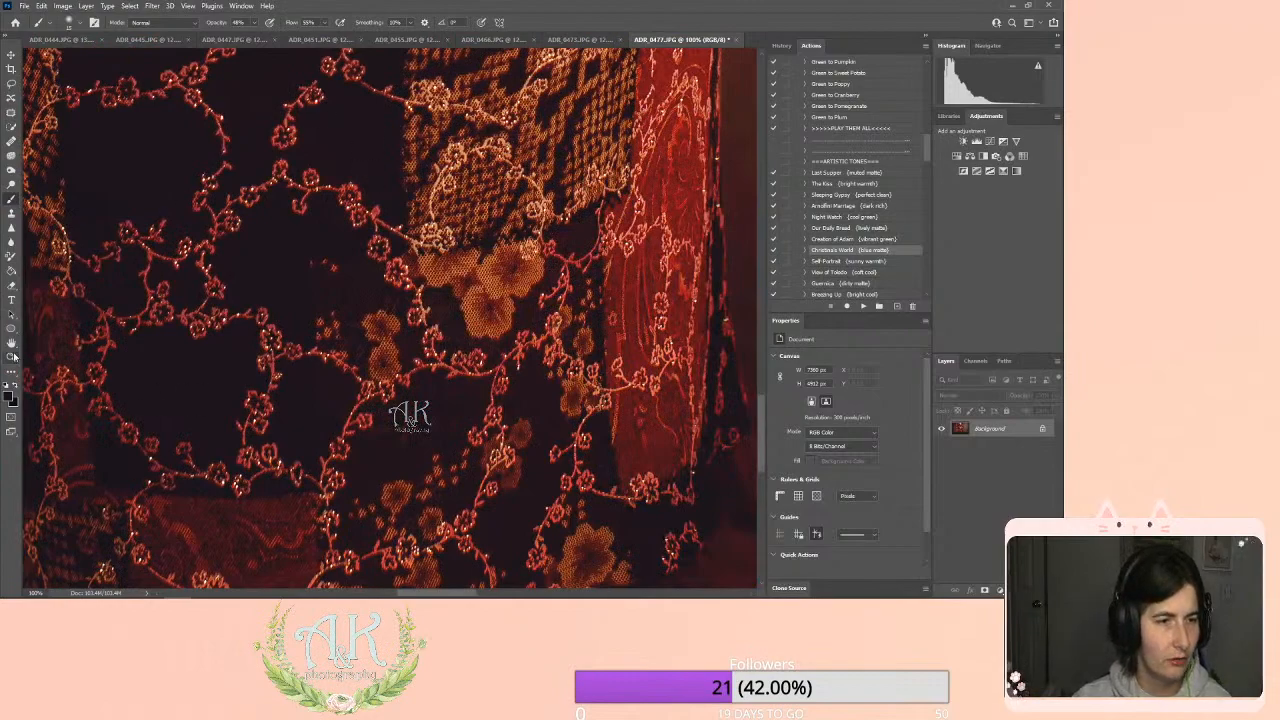
left_click(332, 22)
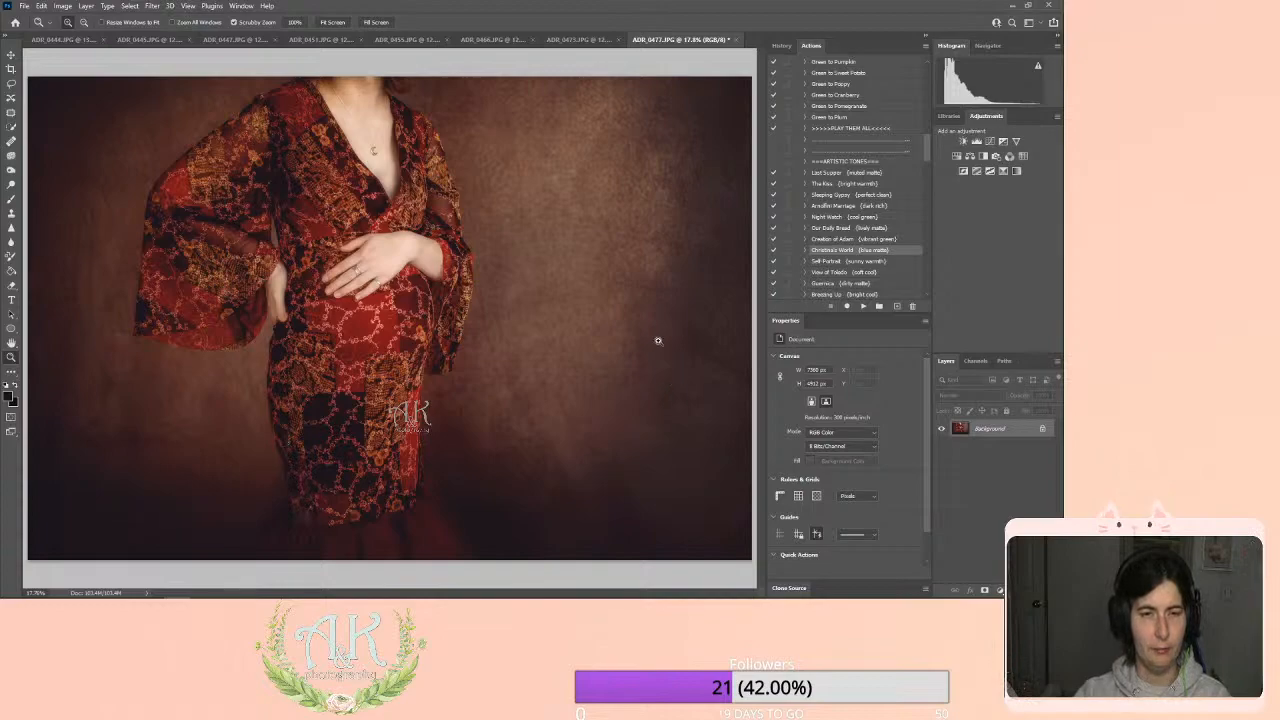
key("ctrl+s")
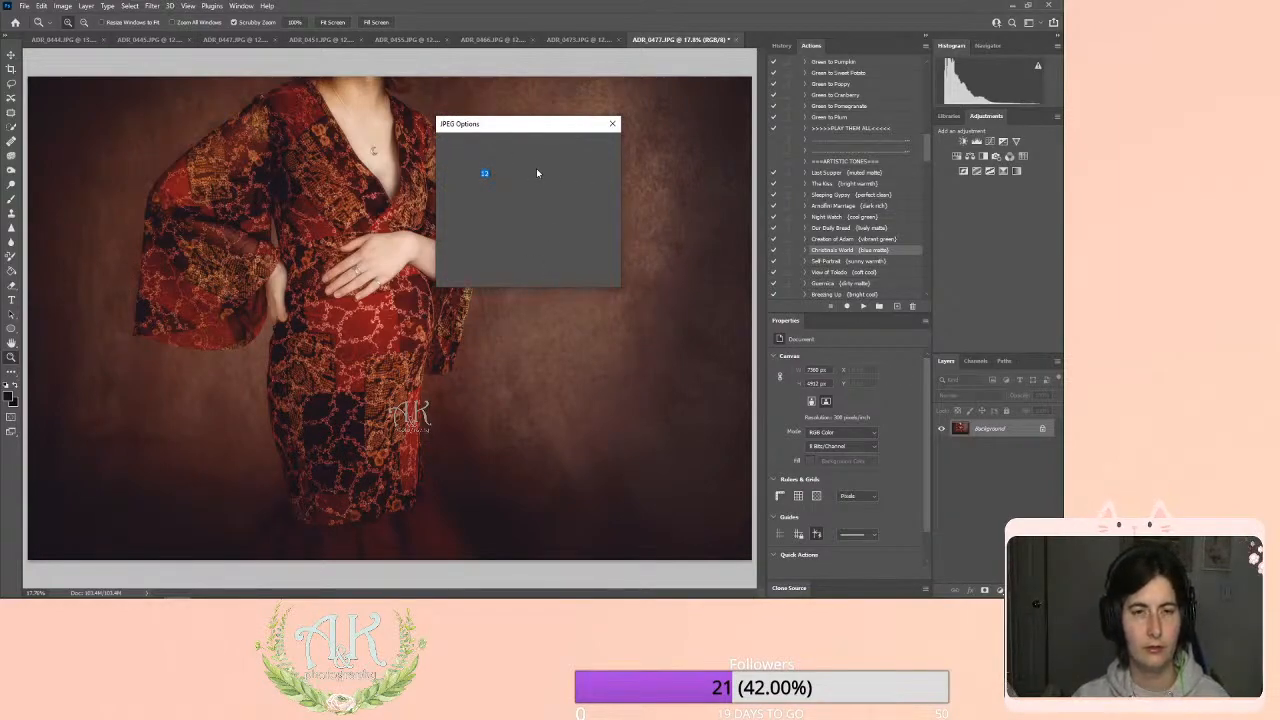
key("Return")
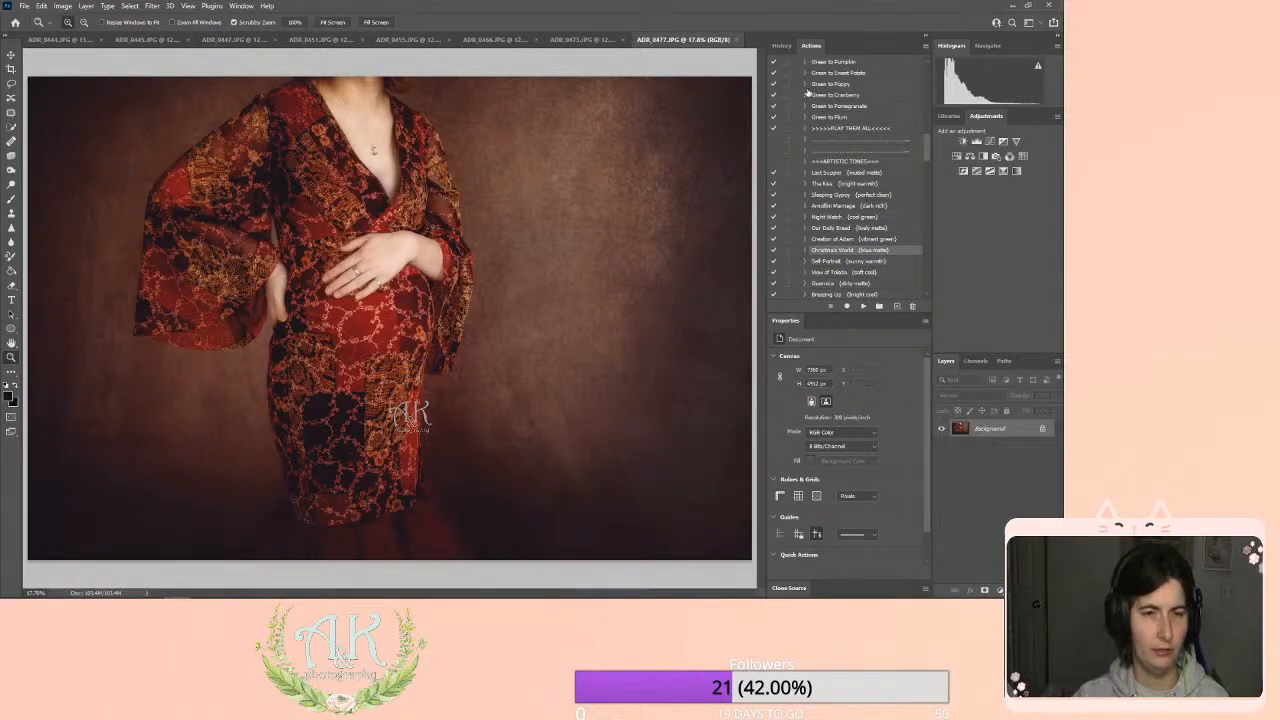
left_click(736, 41)
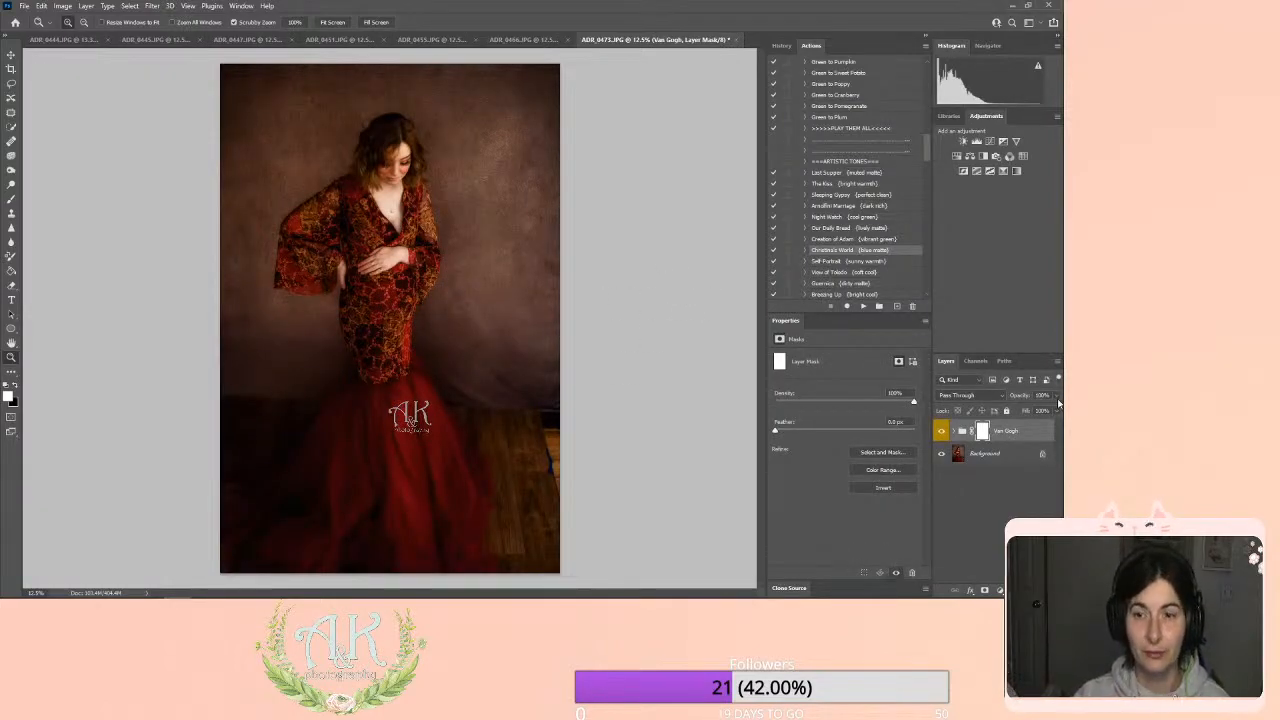
Lower the Van Gogh group's opacity on ADR_0473 to about 60% and flatten the image.
left_click_drag(1048, 413, 1035, 413)
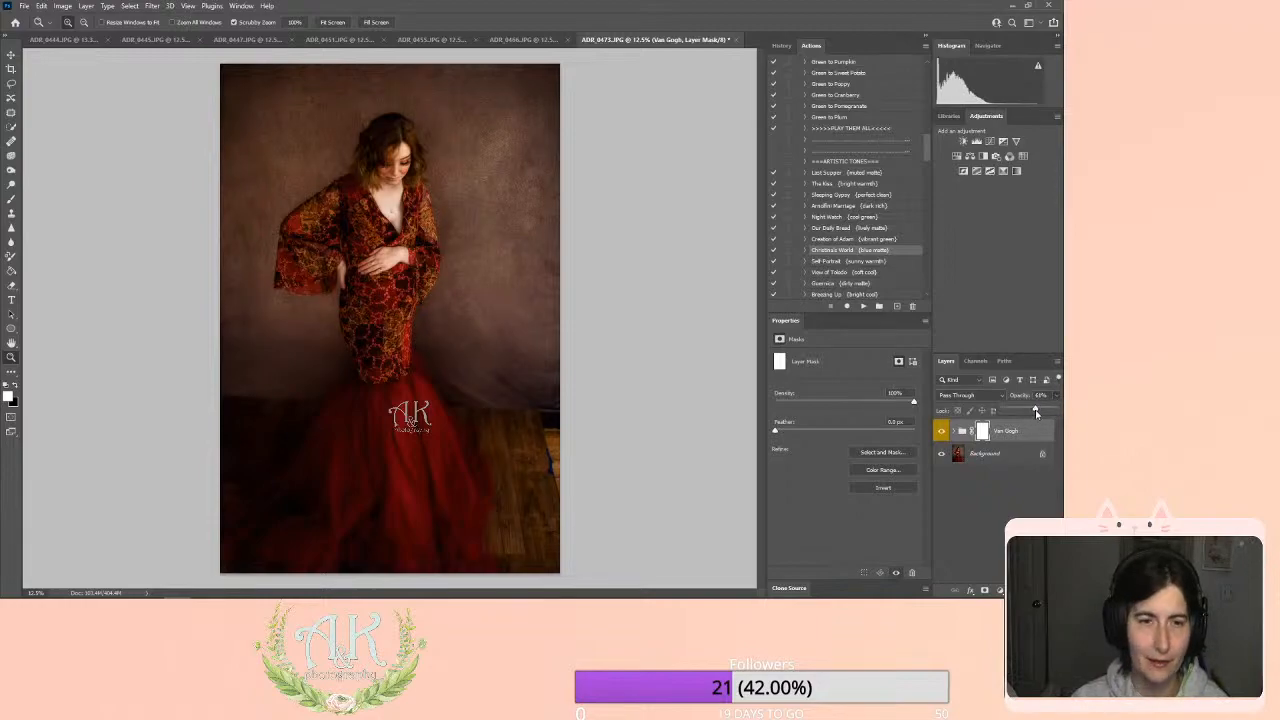
left_click(42, 7)
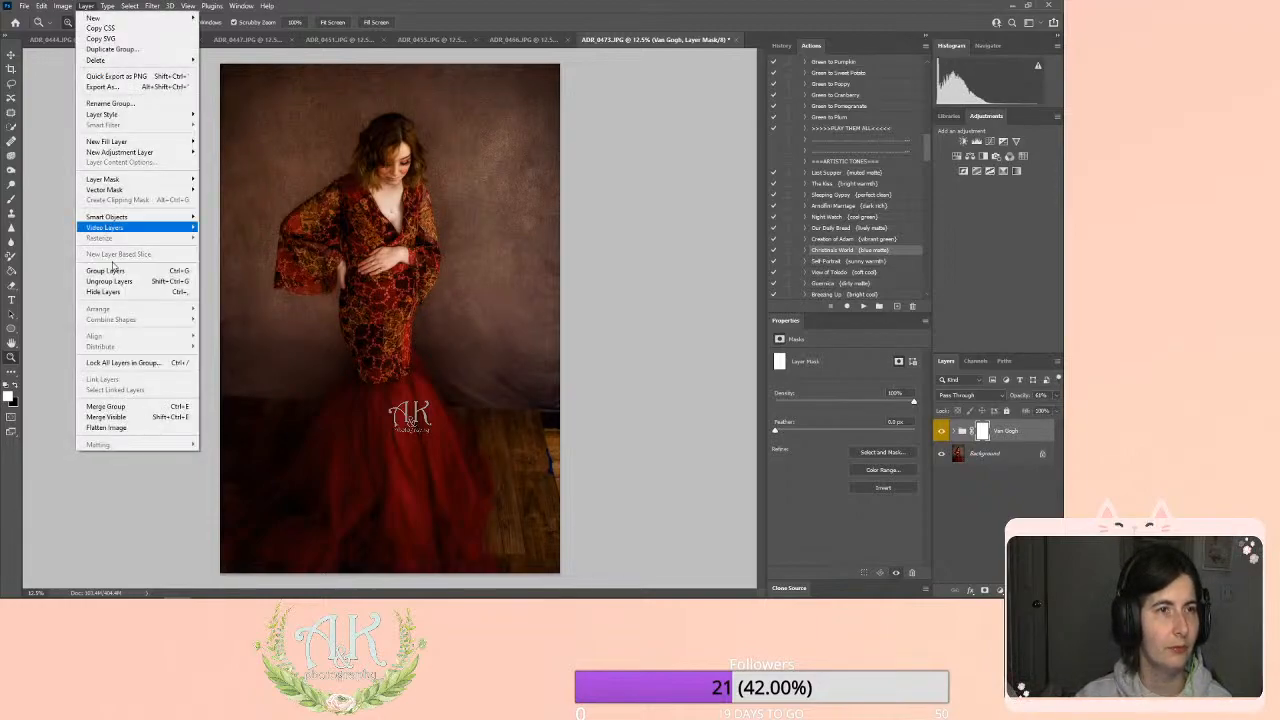
left_click(130, 428)
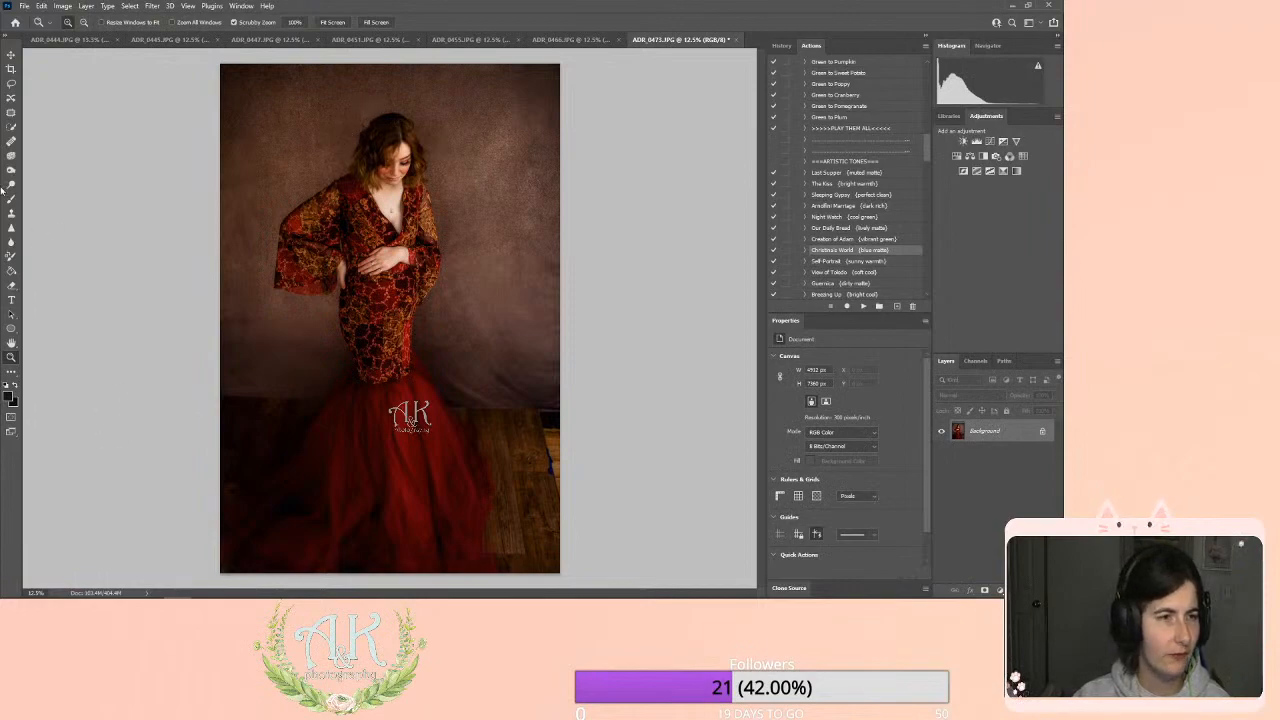
Outline the blue object at the floor's right edge in ADR_0473 and replace it with a Content-Aware fill, clearing the selection.
left_click(12, 113)
mouse_move(567, 403)
left_mouse_down()
mouse_move(537, 474)
mouse_move(606, 534)
left_mouse_up()
key("shift+F5")
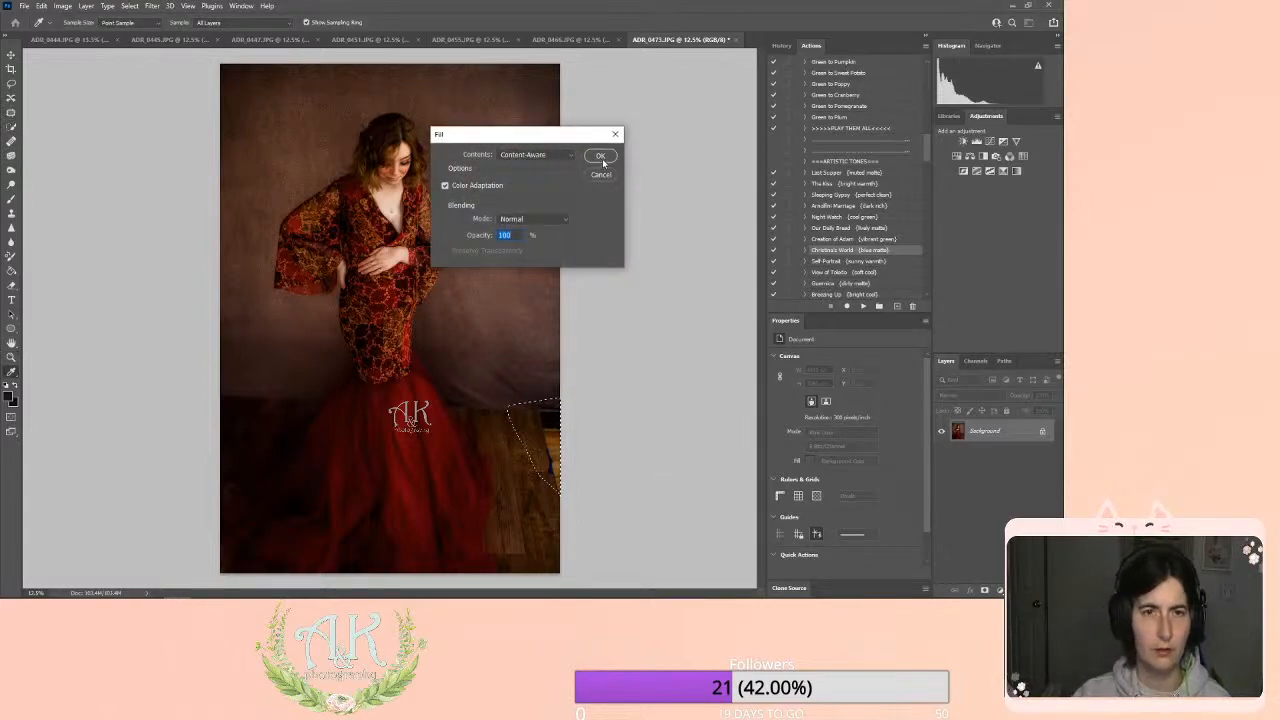
left_click(600, 155)
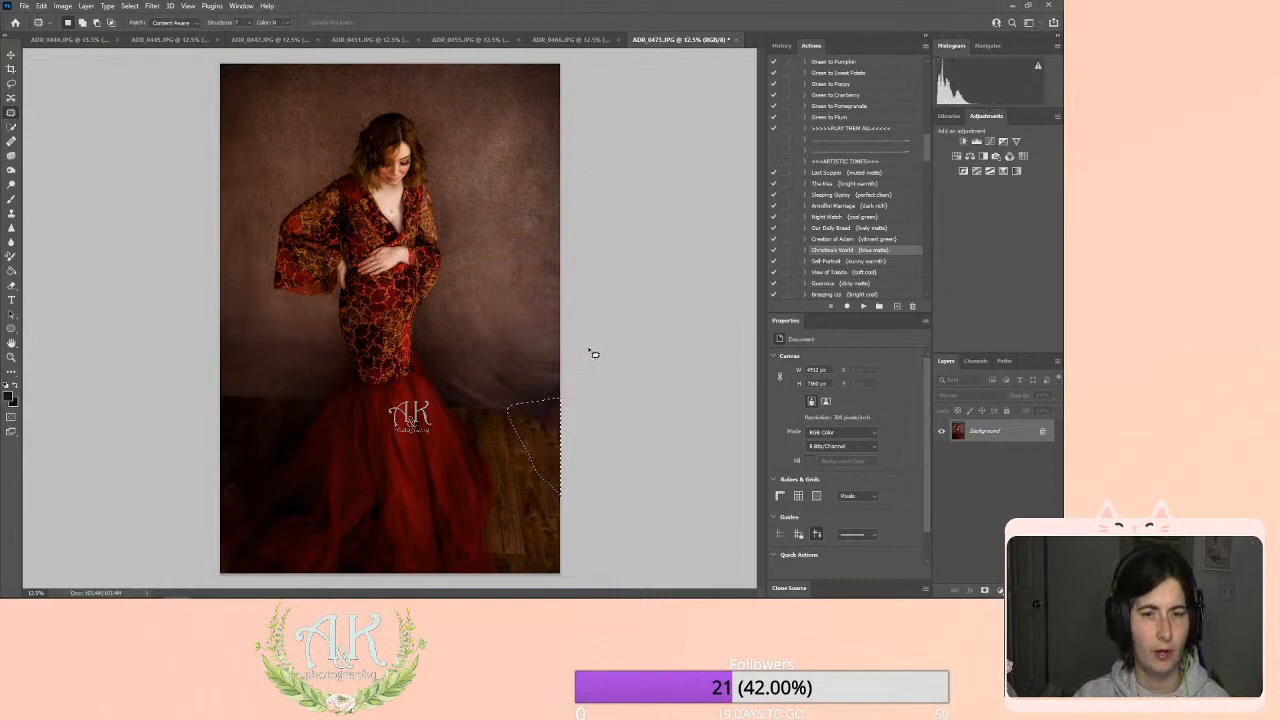
key("ctrl+d")
Select the creased lower part of the backdrop beside the skirt, fill it with Content-Aware and deselect.
mouse_move(543, 386)
left_mouse_down()
mouse_move(529, 374)
mouse_move(455, 392)
mouse_move(555, 405)
mouse_move(548, 372)
left_mouse_up()
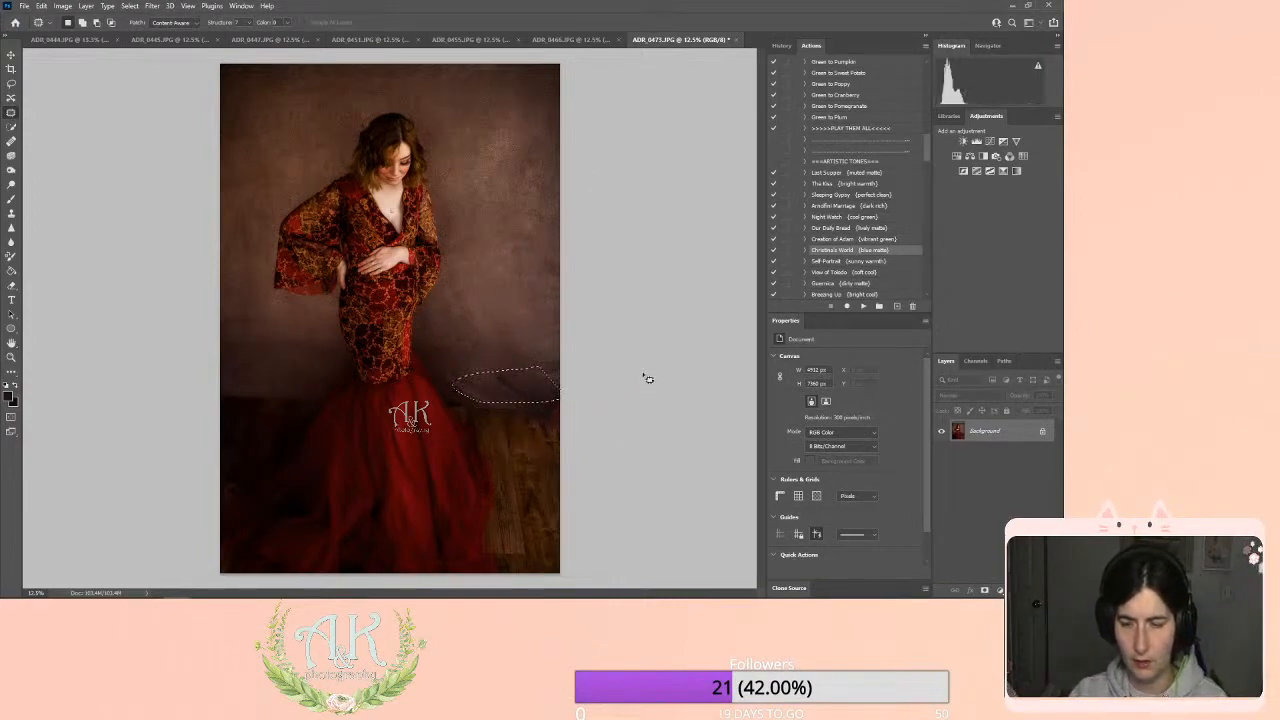
key("shift+BackSpace")
left_click(600, 156)
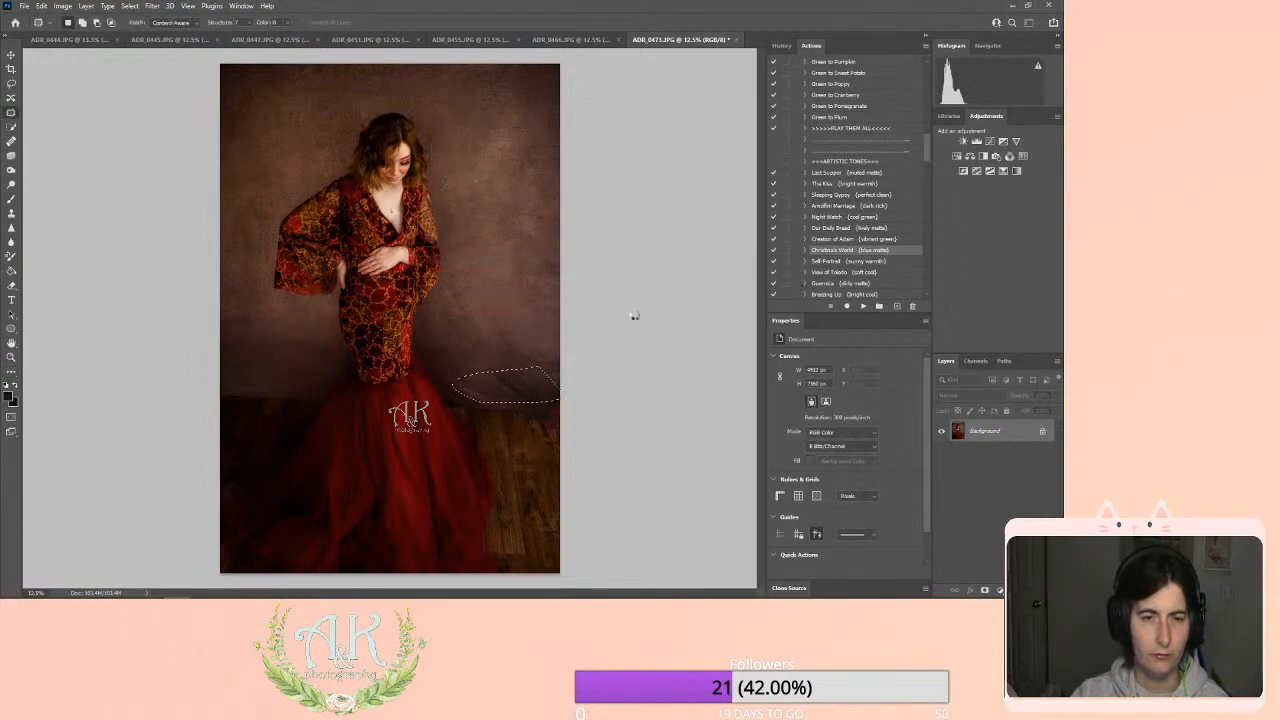
key("ctrl+d")
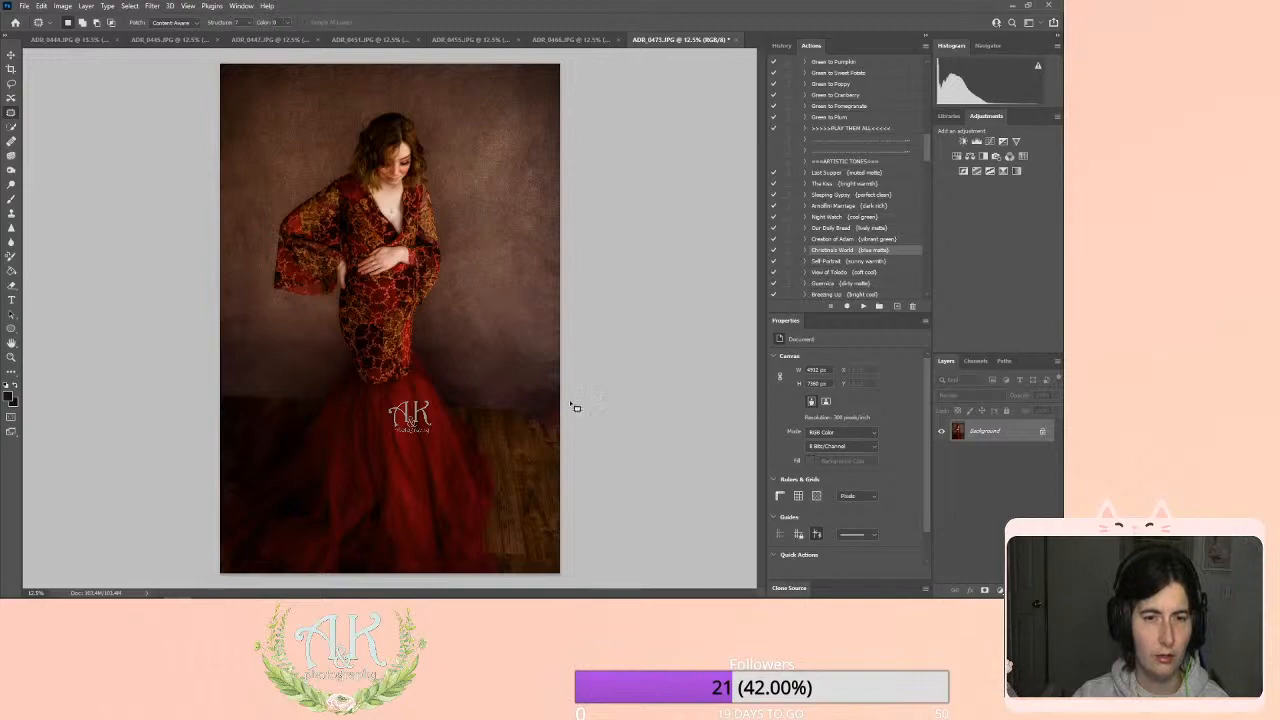
Darken the wooden floor beside the skirt with the Burn tool, setting its range to Highlights.
left_click(10, 214)
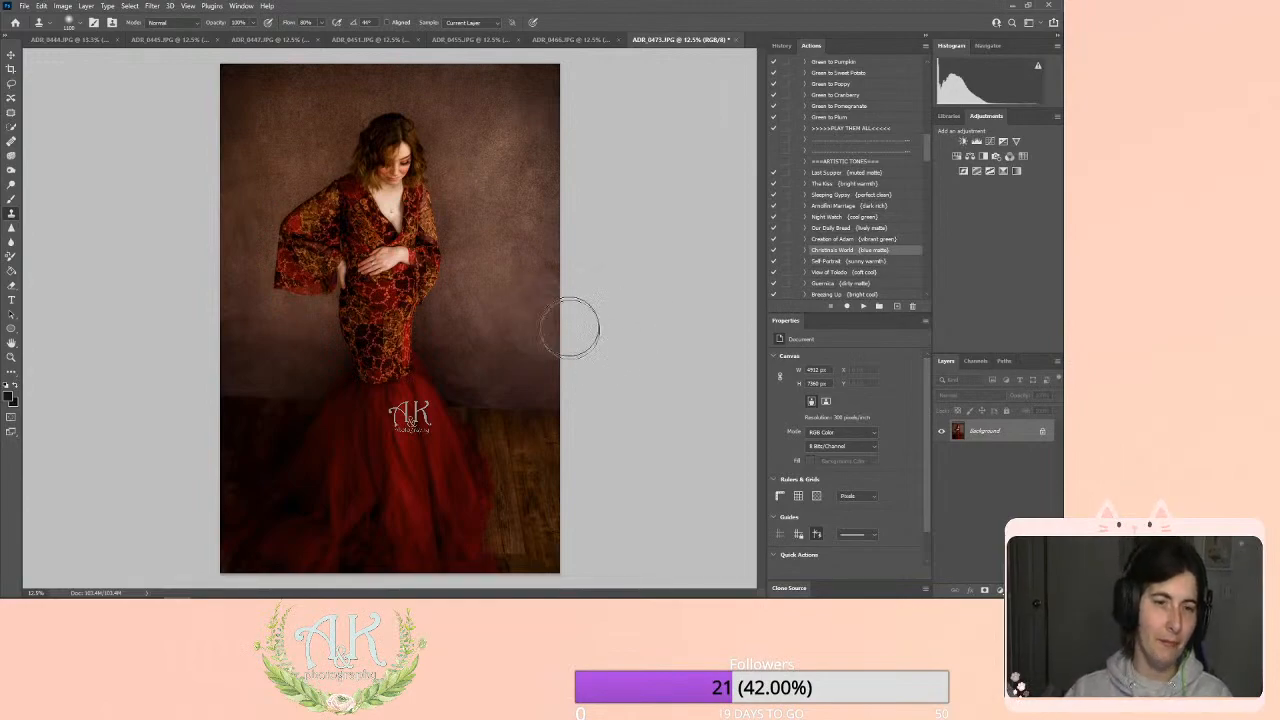
left_click(11, 172)
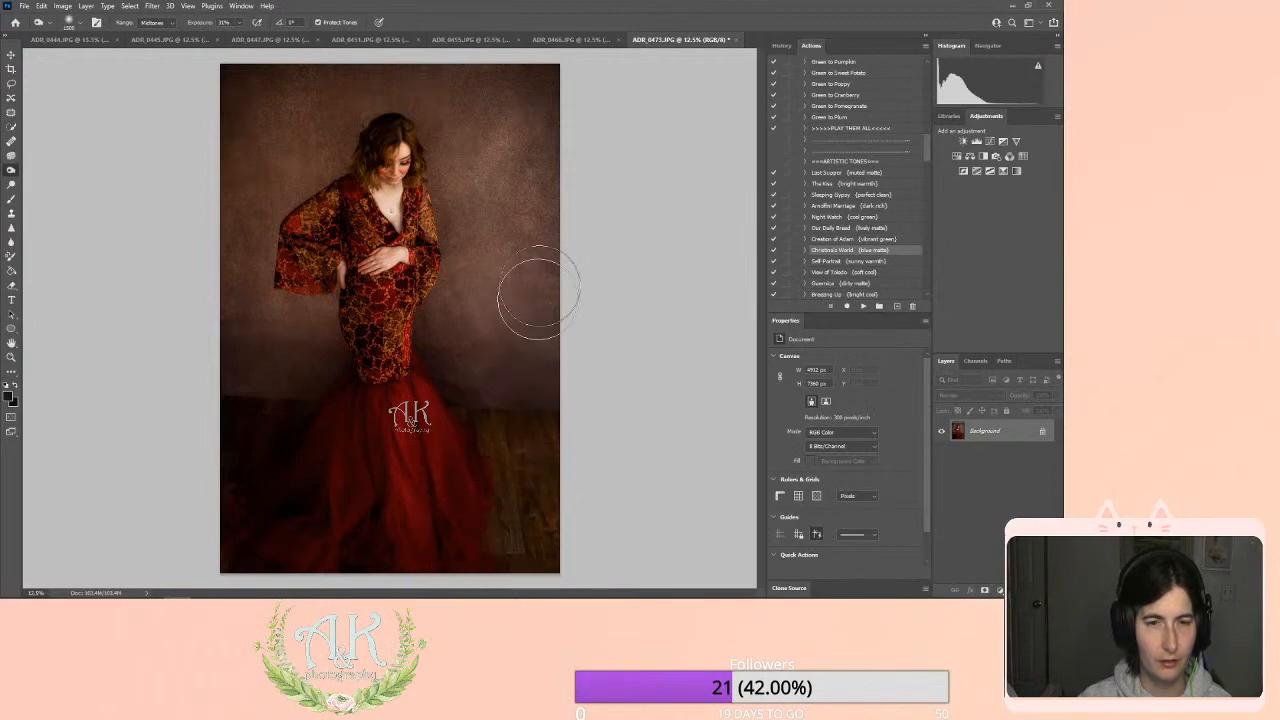
left_click(152, 22)
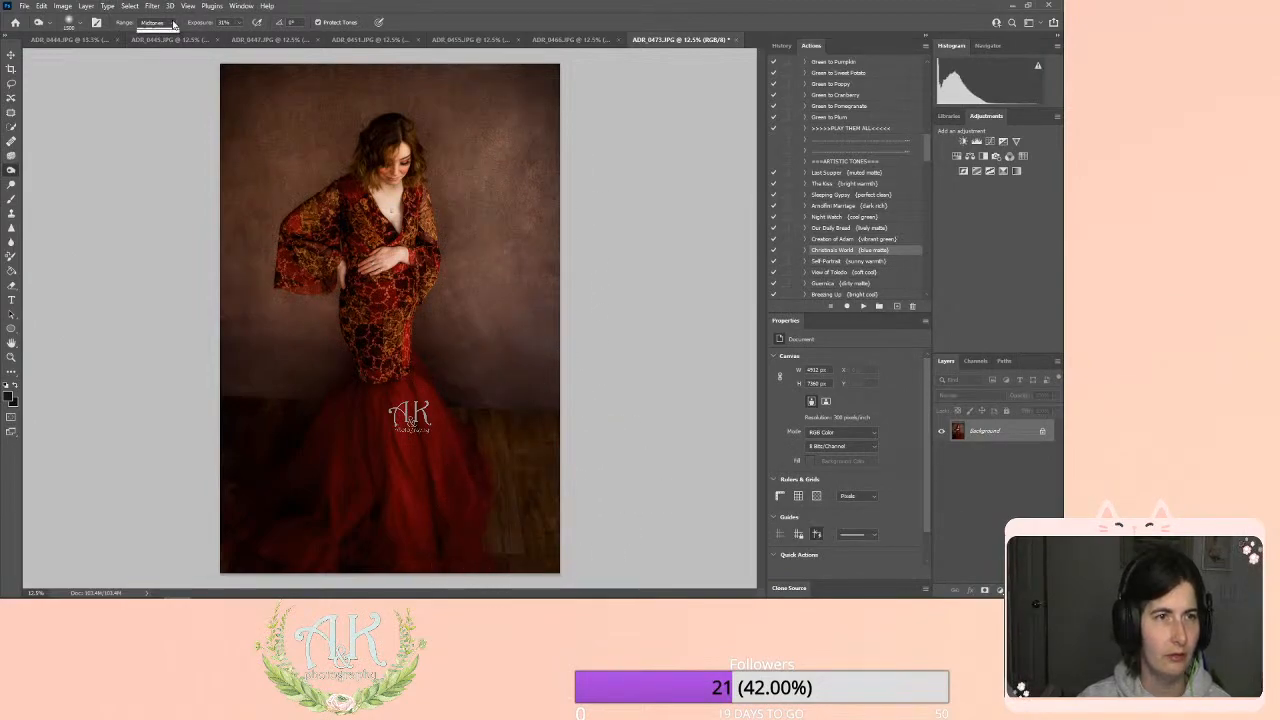
left_click(155, 51)
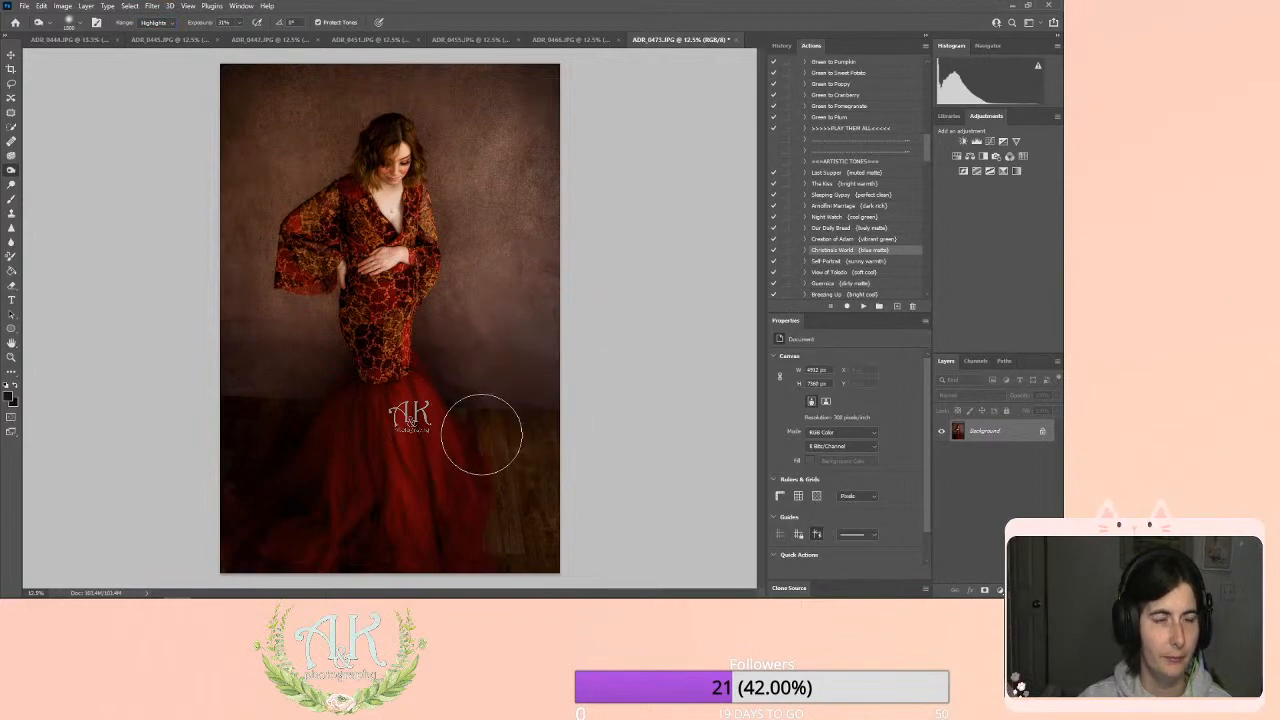
Paint over the wooden floor beside the skirt with a low-opacity black brush to darken it further.
left_click(16, 388)
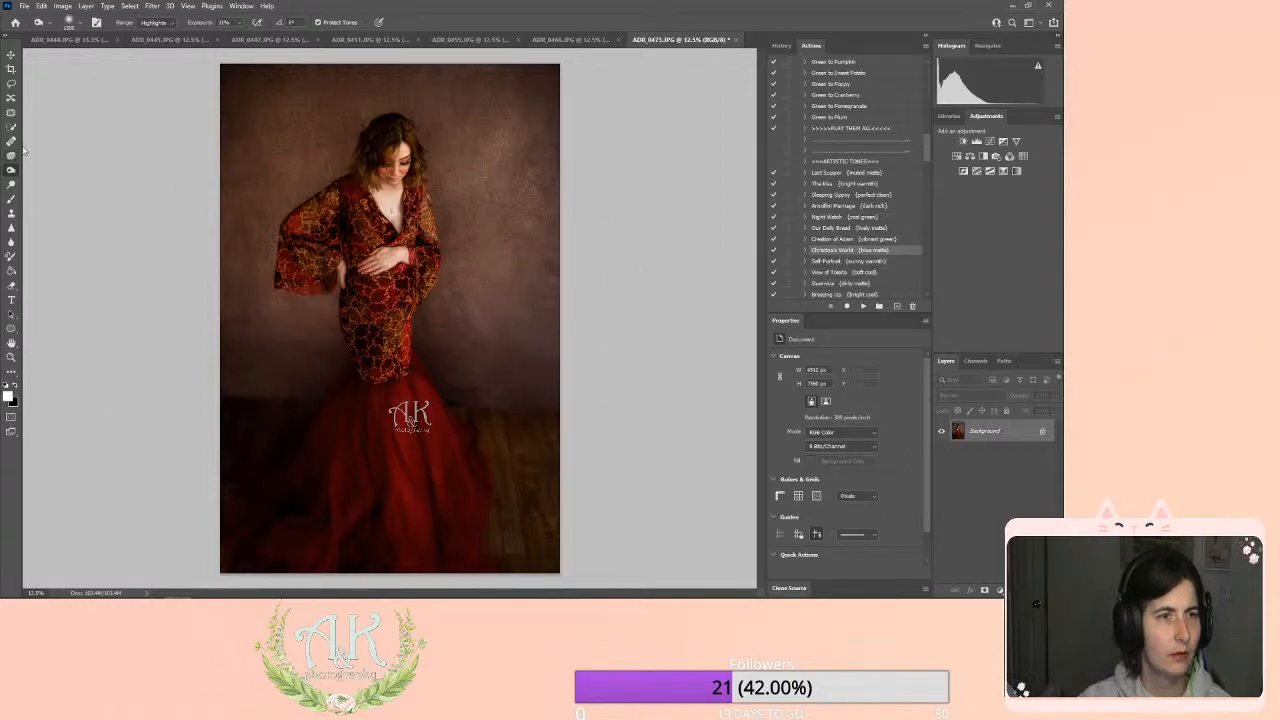
left_click(11, 198)
key("x")
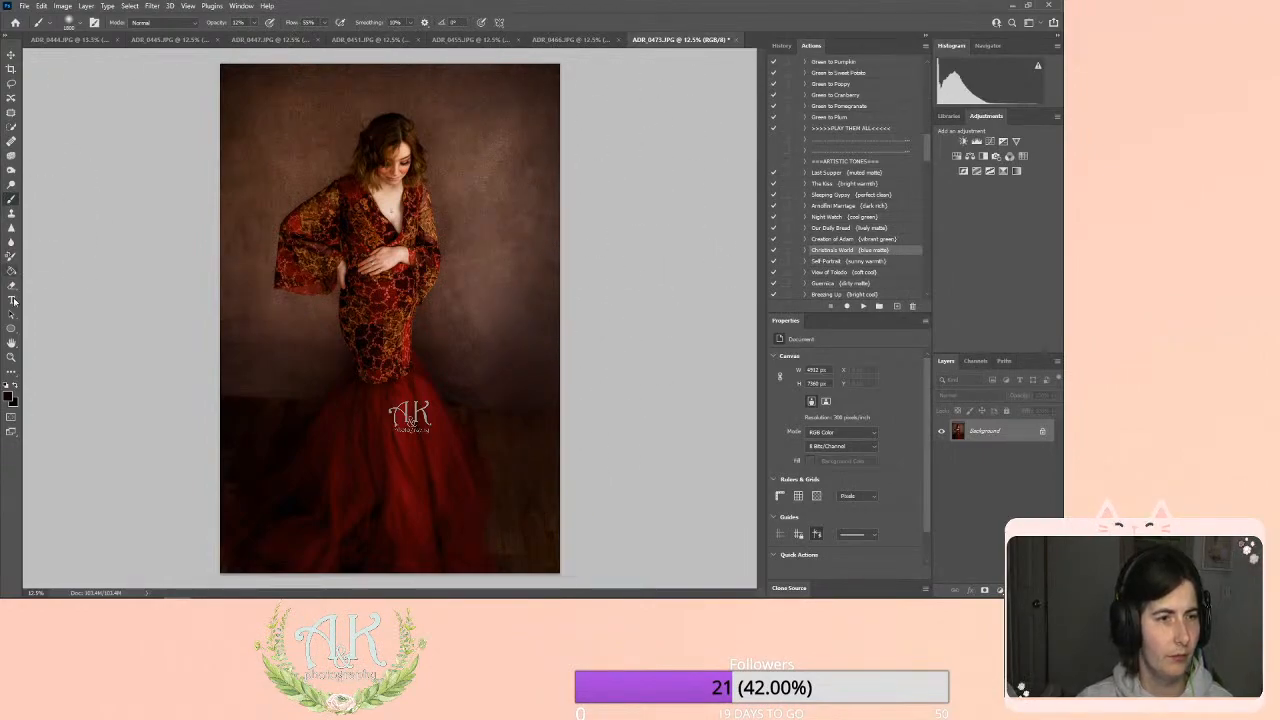
Remove the stray hair loop on the left of the crown with a much smaller Clone Stamp brush, sampling the backdrop above it.
left_click(12, 358)
left_click(308, 137)
left_click(400, 145)
left_click(400, 145)
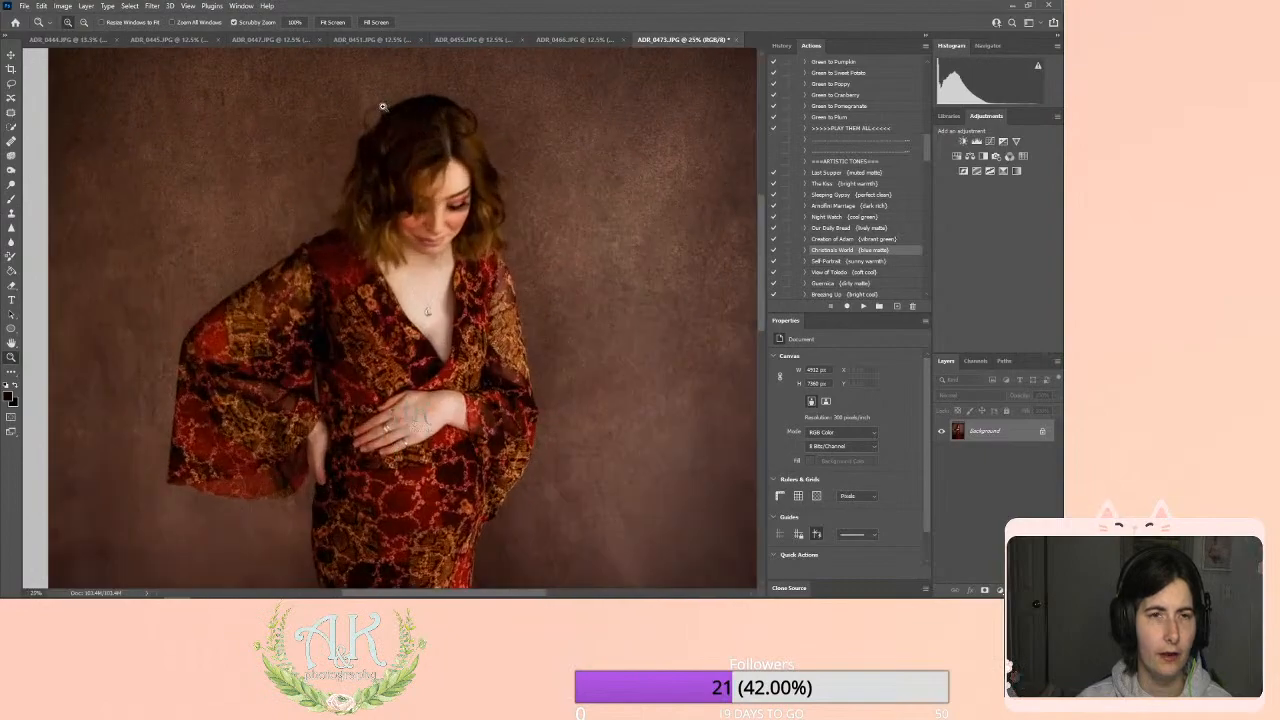
left_click_drag(399, 149, 414, 344)
left_click(398, 260)
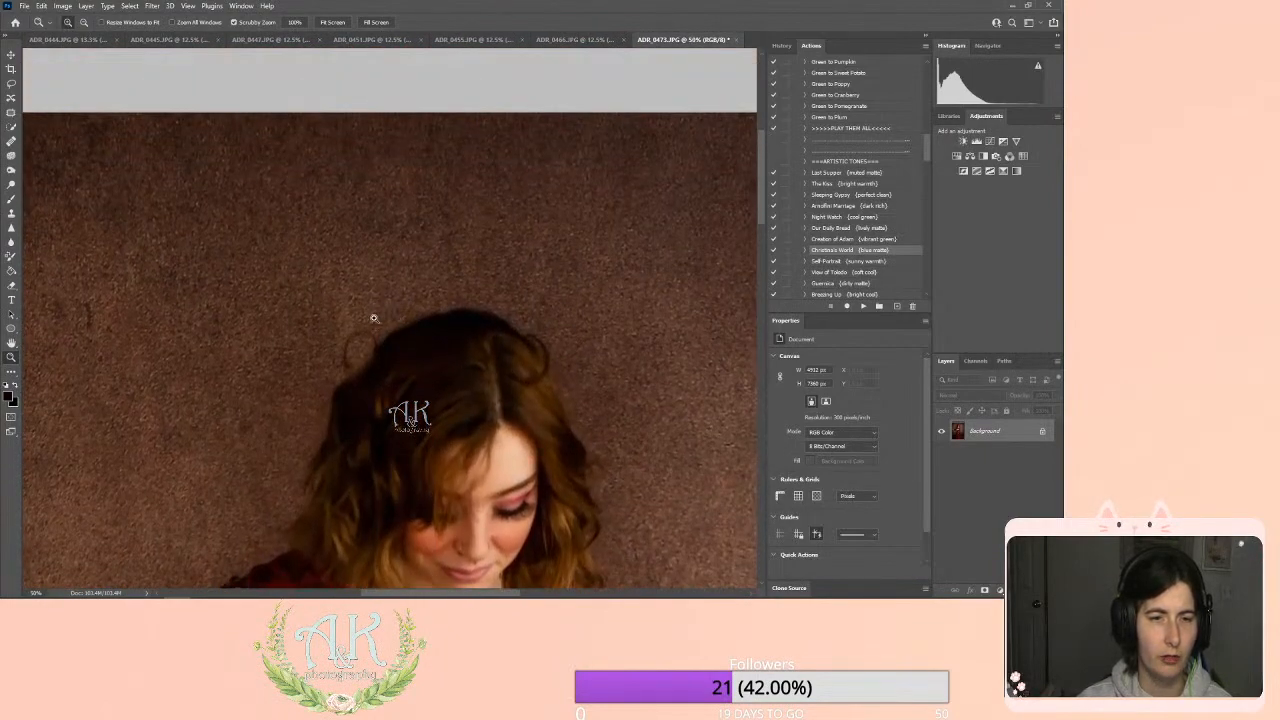
left_click(12, 213)
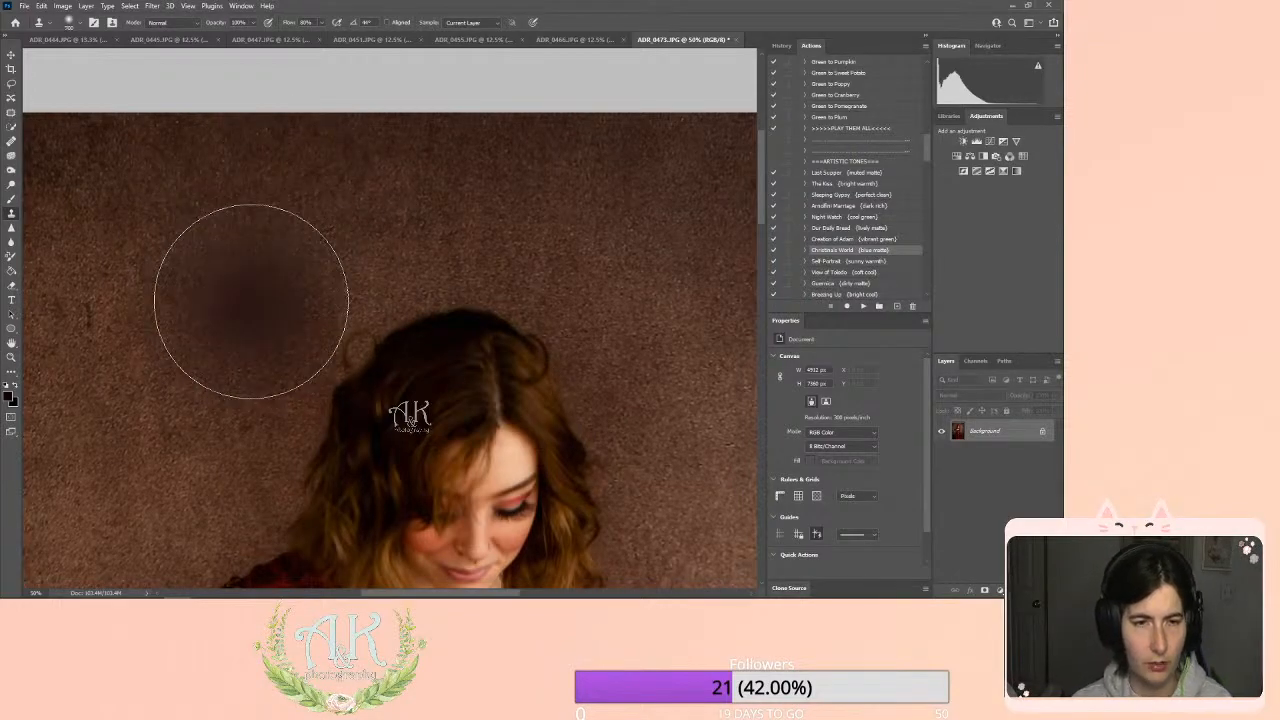
key("bracketleft")
key("bracketleft")
key("bracketleft")
key("bracketleft")
key("bracketleft")
key("bracketleft")
key("bracketleft")
key("bracketleft")
key("bracketleft")
key("bracketleft")
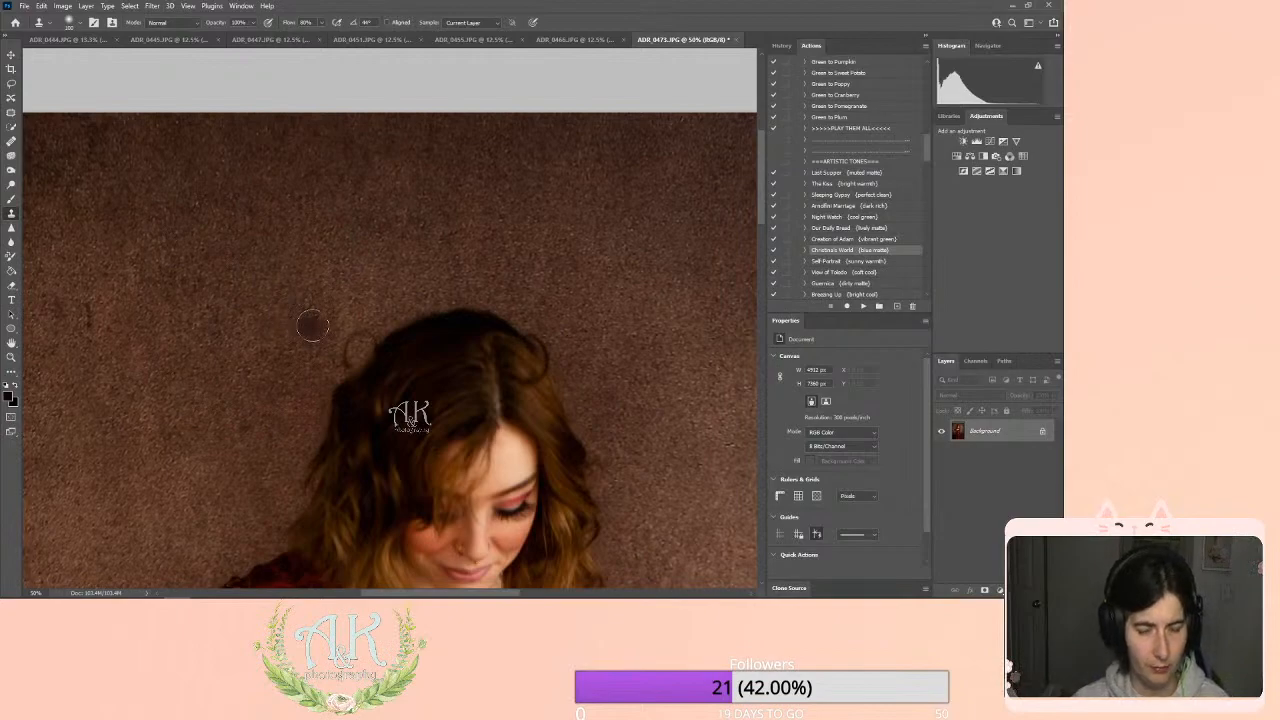
left_click(368, 272, "alt")
left_click_drag(366, 328, 357, 340)
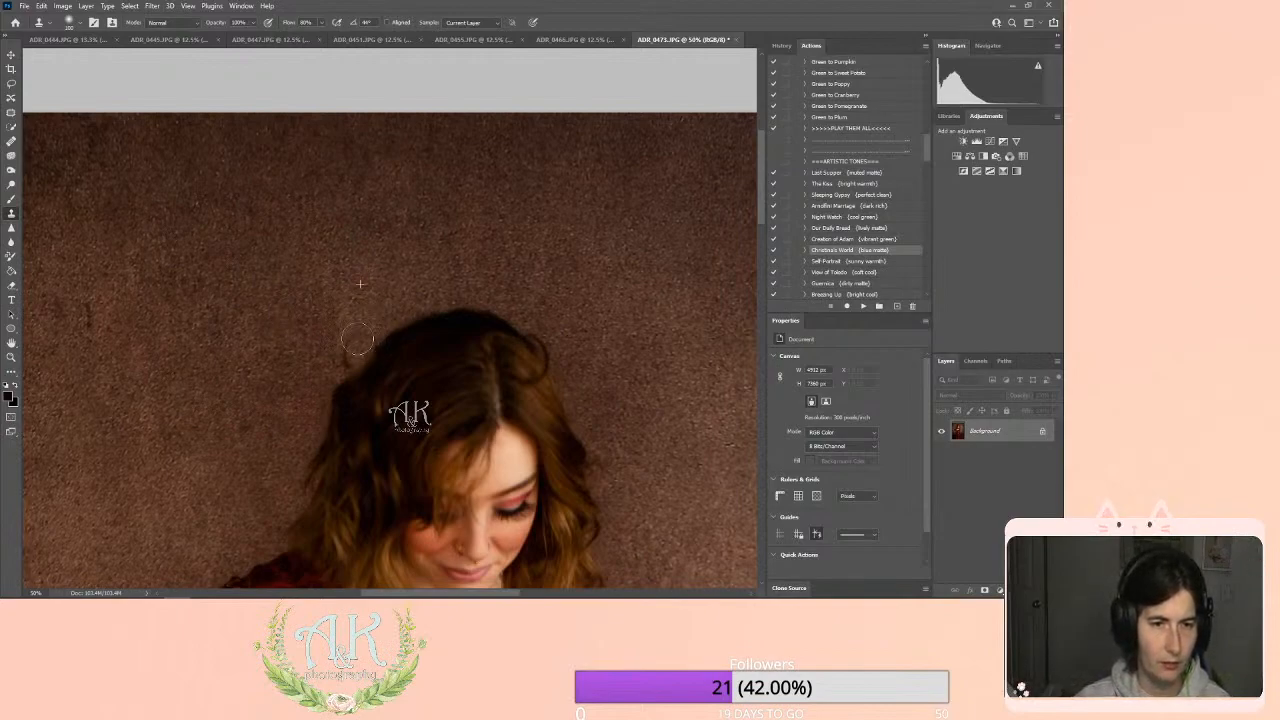
Clone nearby backdrop over the stray hair curl on the right side of the head.
scroll(413, 333, "down", 3)
scroll(638, 342, "down", 2)
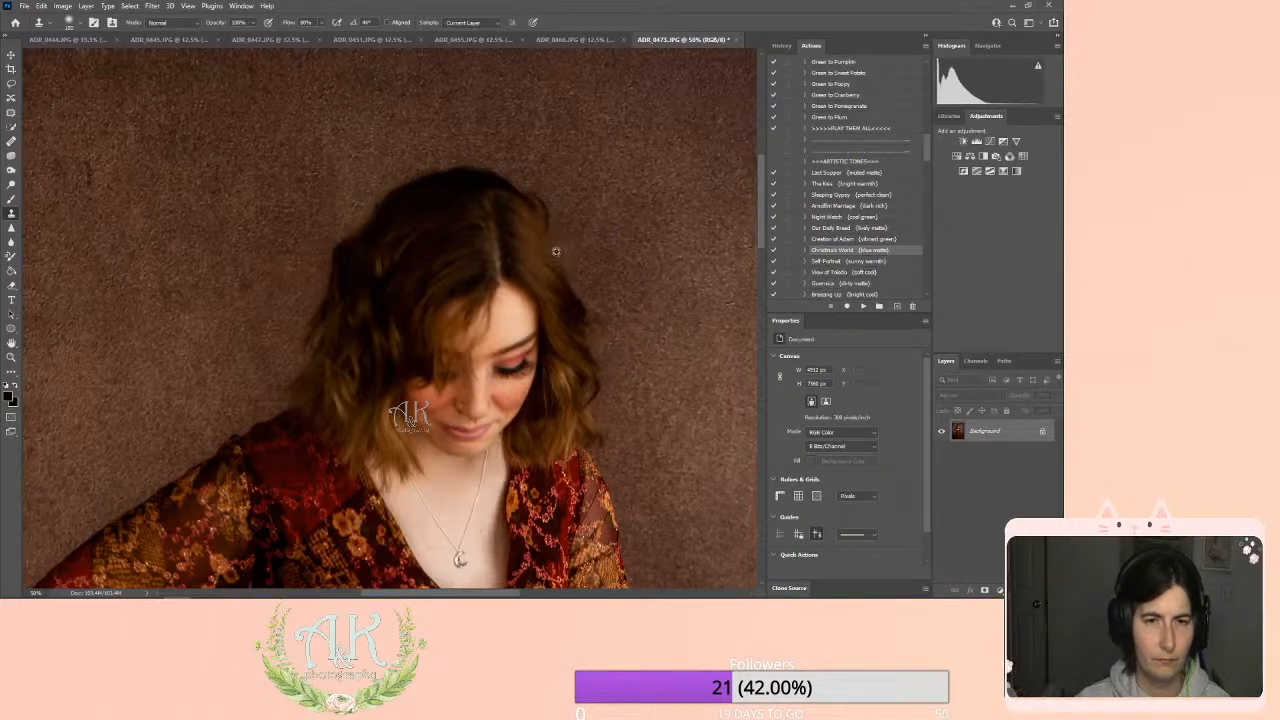
left_click(573, 201, "alt")
left_click_drag(548, 189, 544, 186)
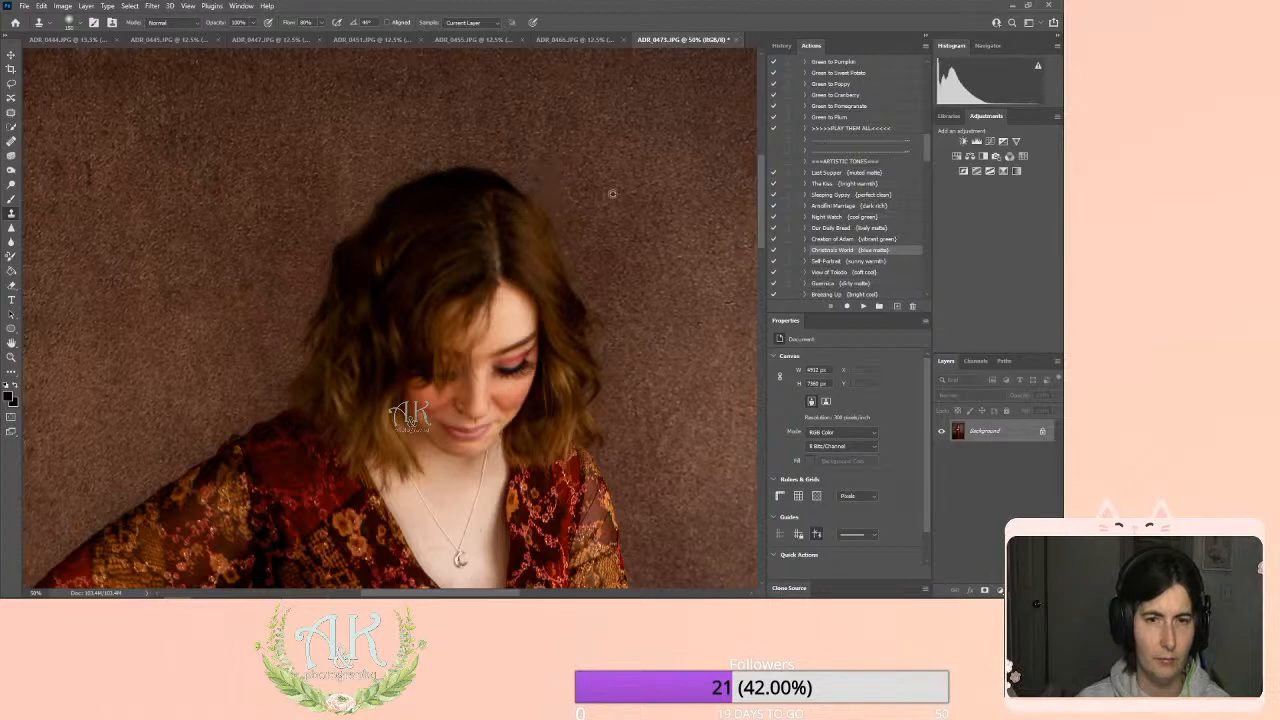
Examine the hair, dress and backdrop of ADR_0473 for remaining flaws, and return to the whole image.
scroll(667, 303, "down", 1)
scroll(667, 303, "down", 5)
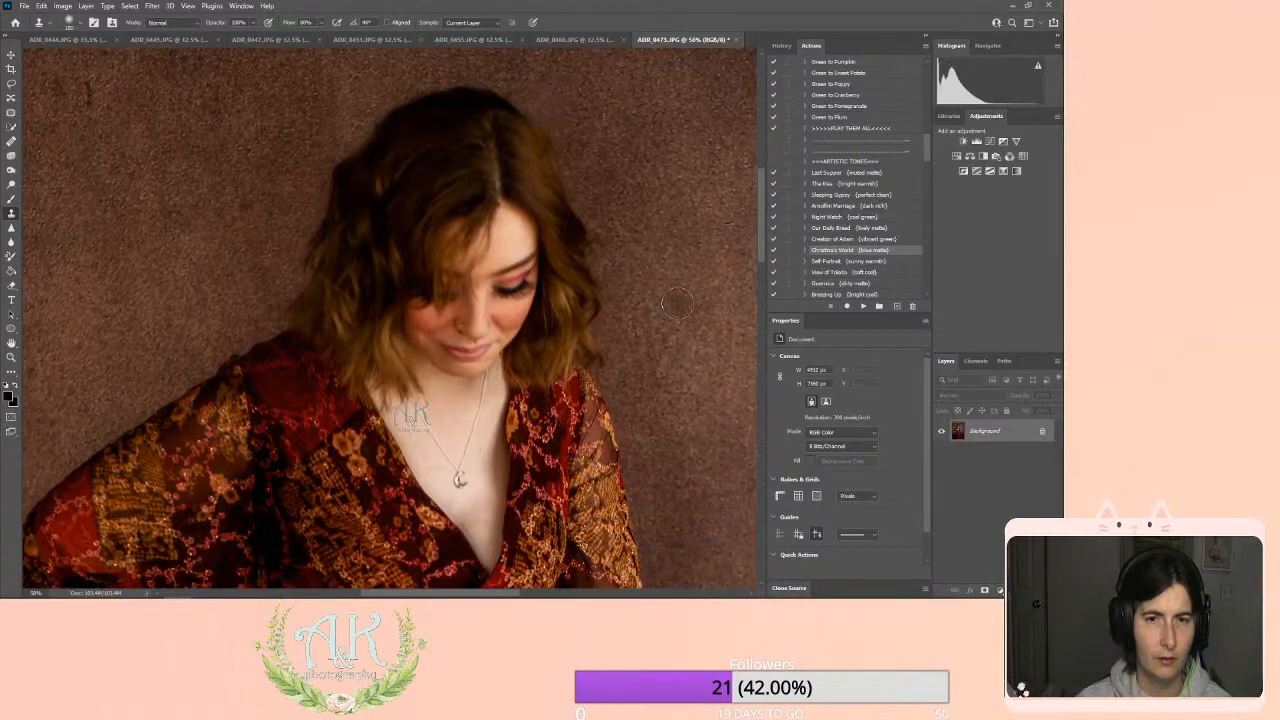
scroll(701, 332, "up", 1)
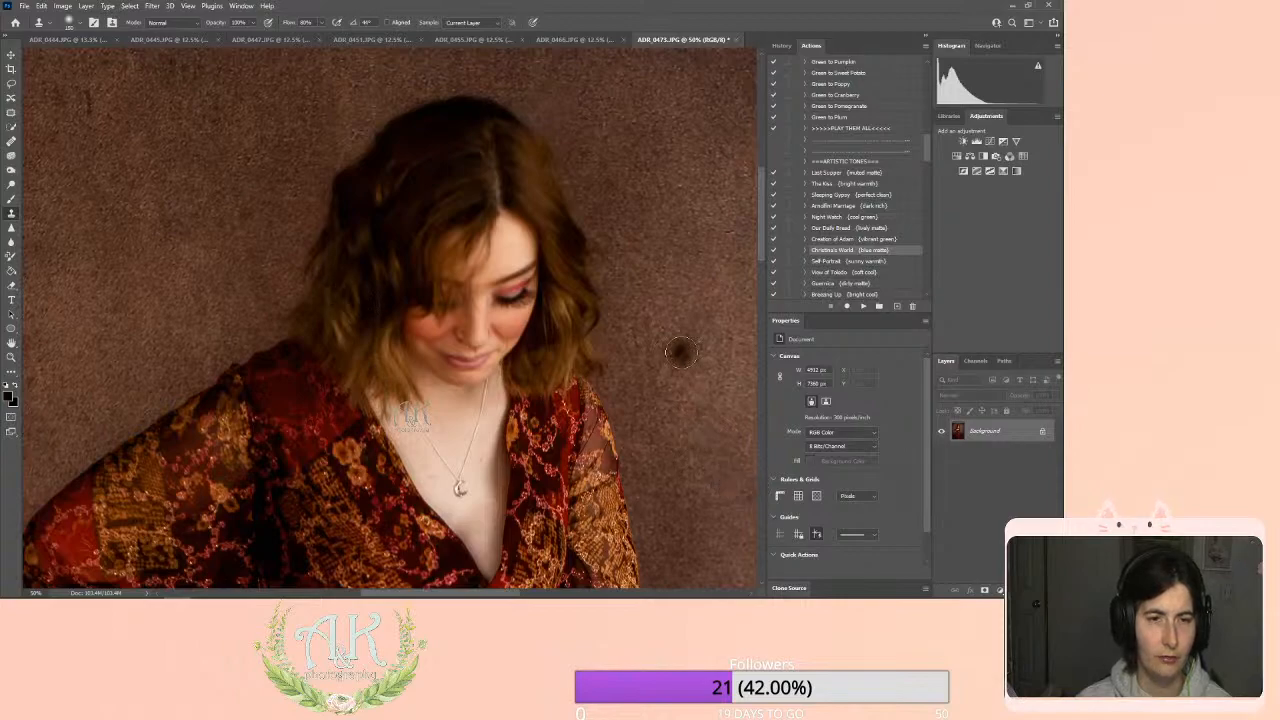
scroll(683, 352, "down", 5)
scroll(630, 478, "down", 7)
scroll(603, 432, "down", 20)
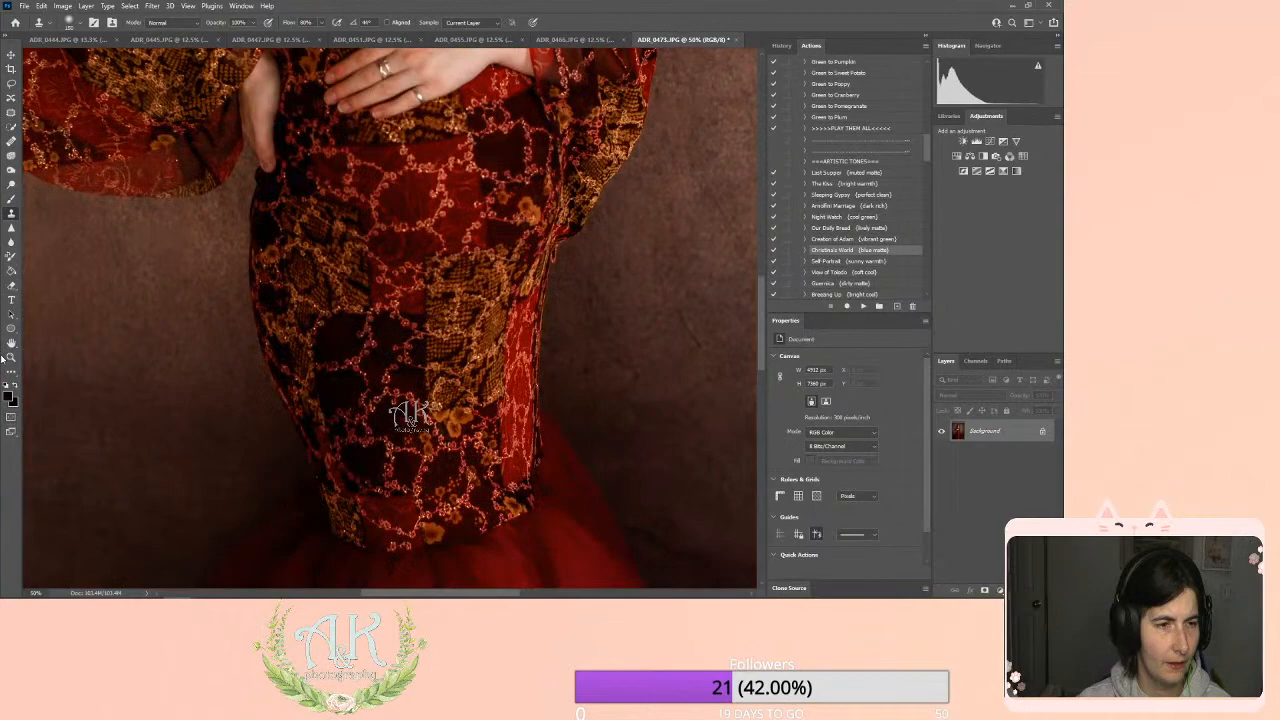
left_click(11, 357)
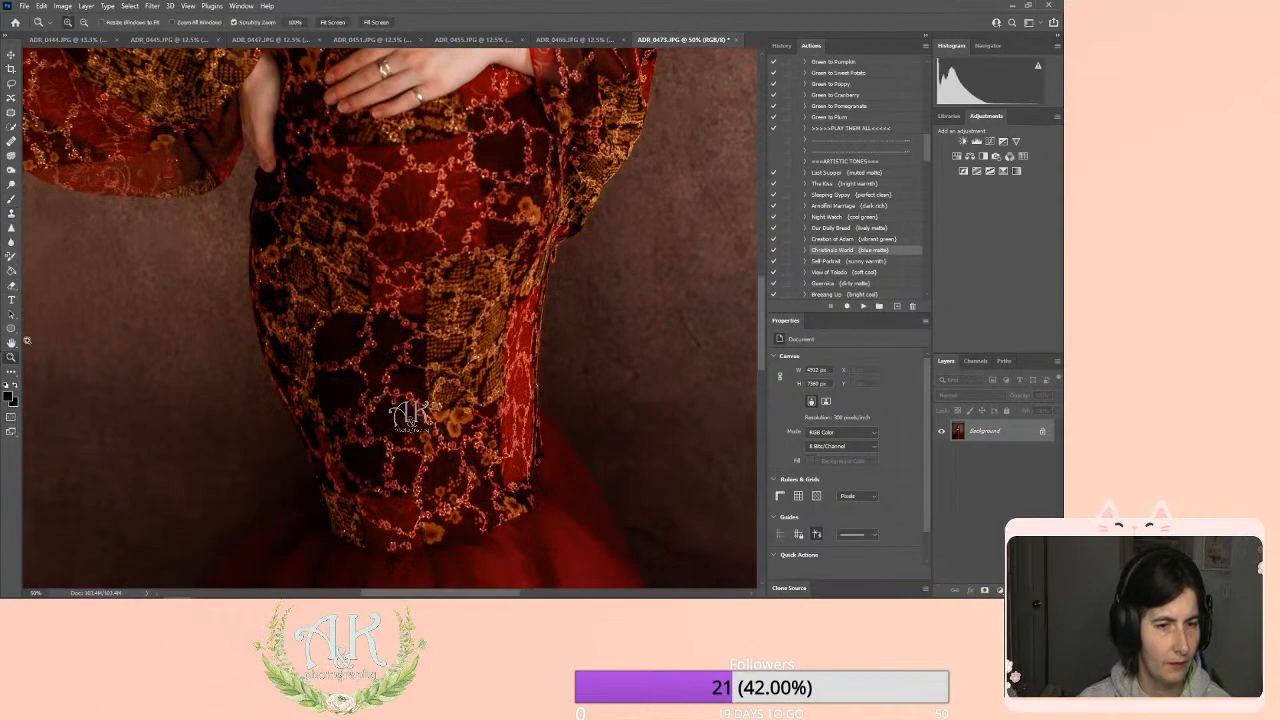
left_click(333, 22)
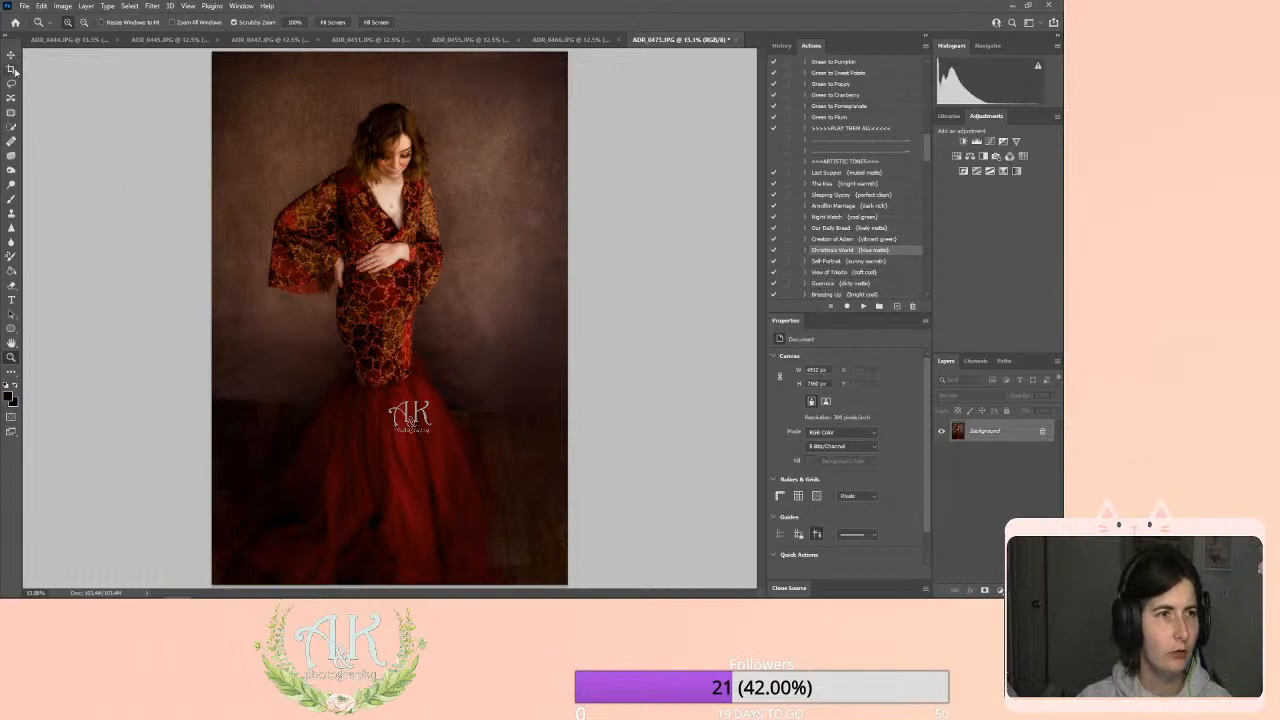
Extend the canvas around the portrait with a 5:7 Content-Aware crop.
left_click(11, 68)
left_click_drag(638, 82, 634, 72)
left_click_drag(499, 196, 513, 165)
left_click_drag(565, 73, 585, 50)
left_click_drag(486, 189, 491, 182)
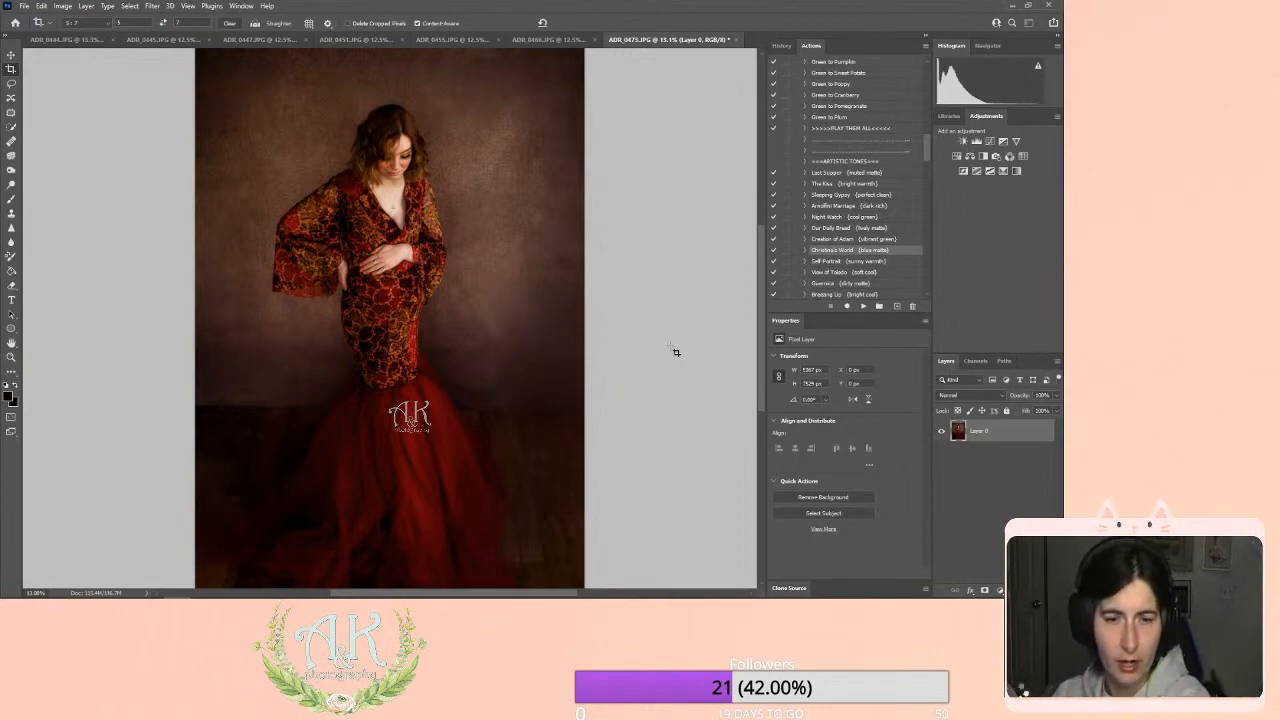
scroll(503, 436, "down", 1)
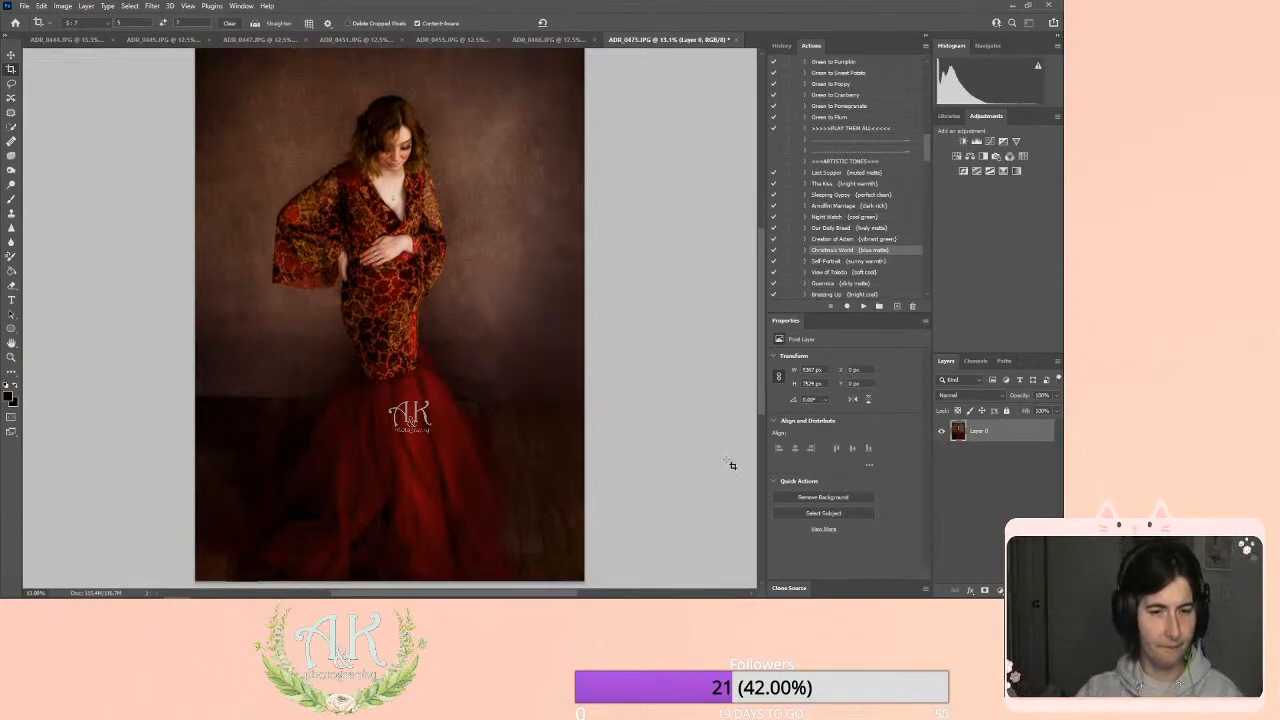
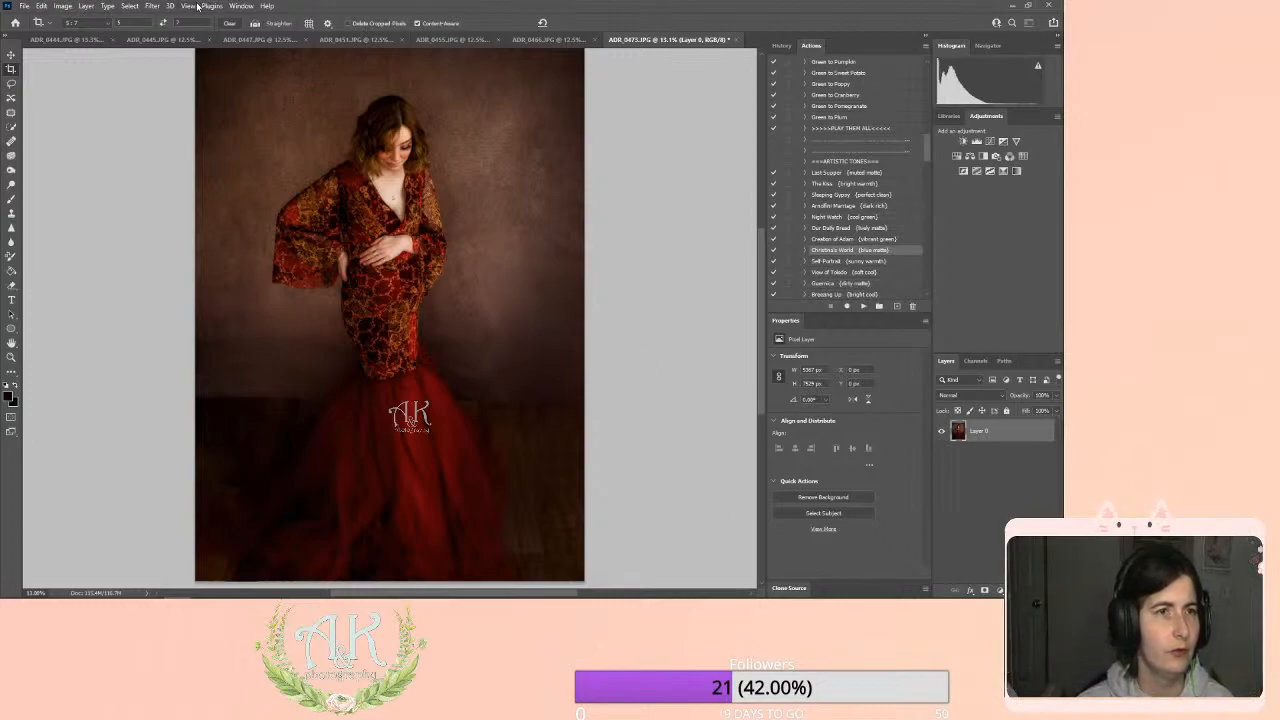
scroll(436, 182, "up", 1)
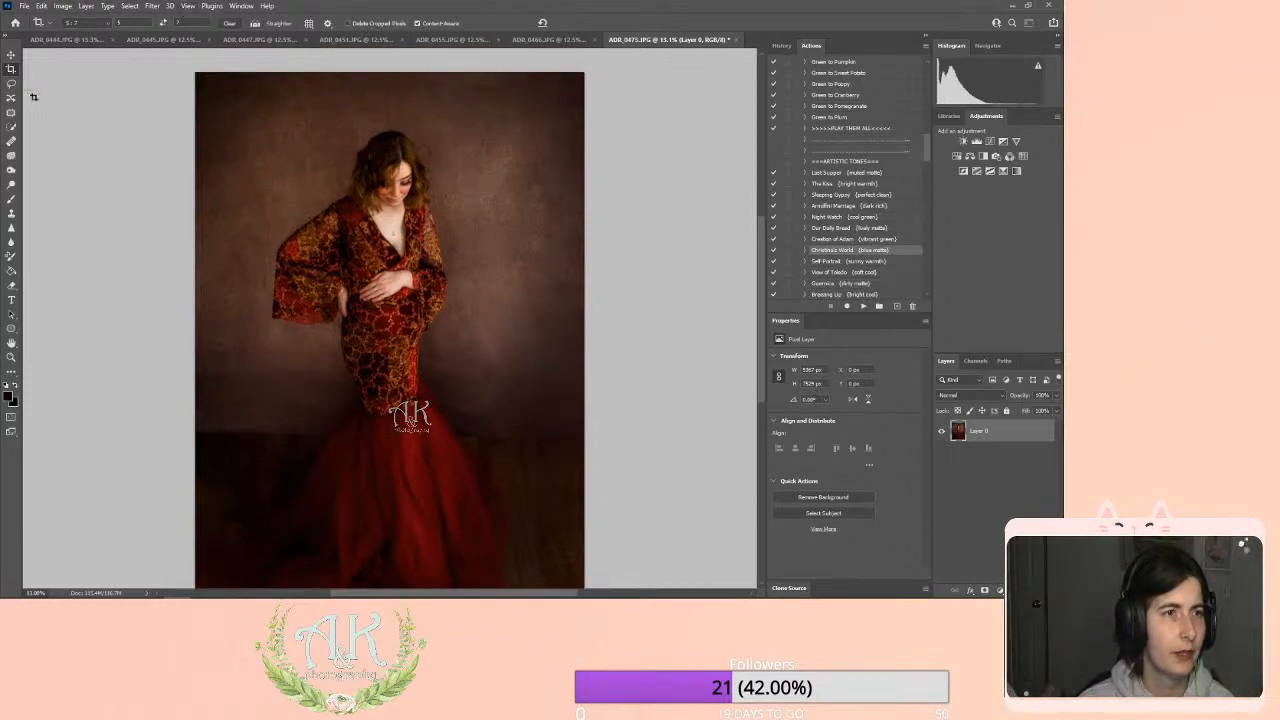
Fit the extended image to the screen and open it in the Liquify filter.
key("z")
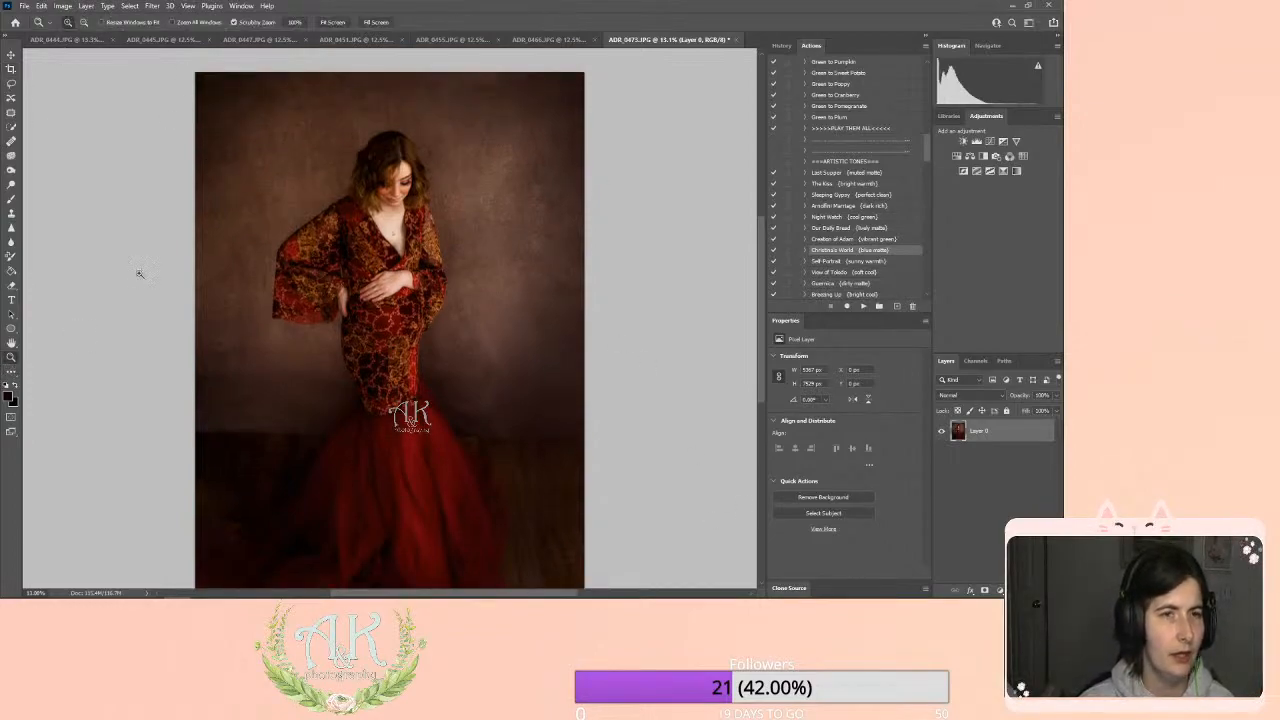
left_click(332, 22)
left_click(187, 6)
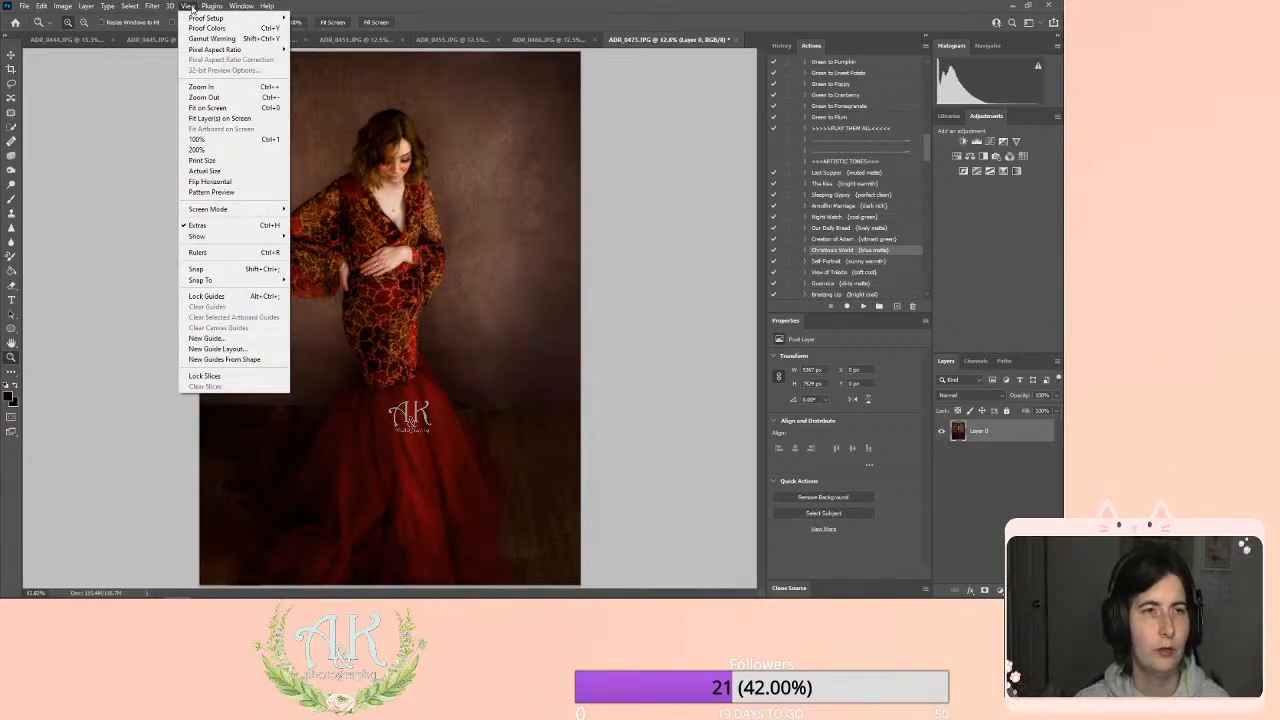
mouse_move(152, 8)
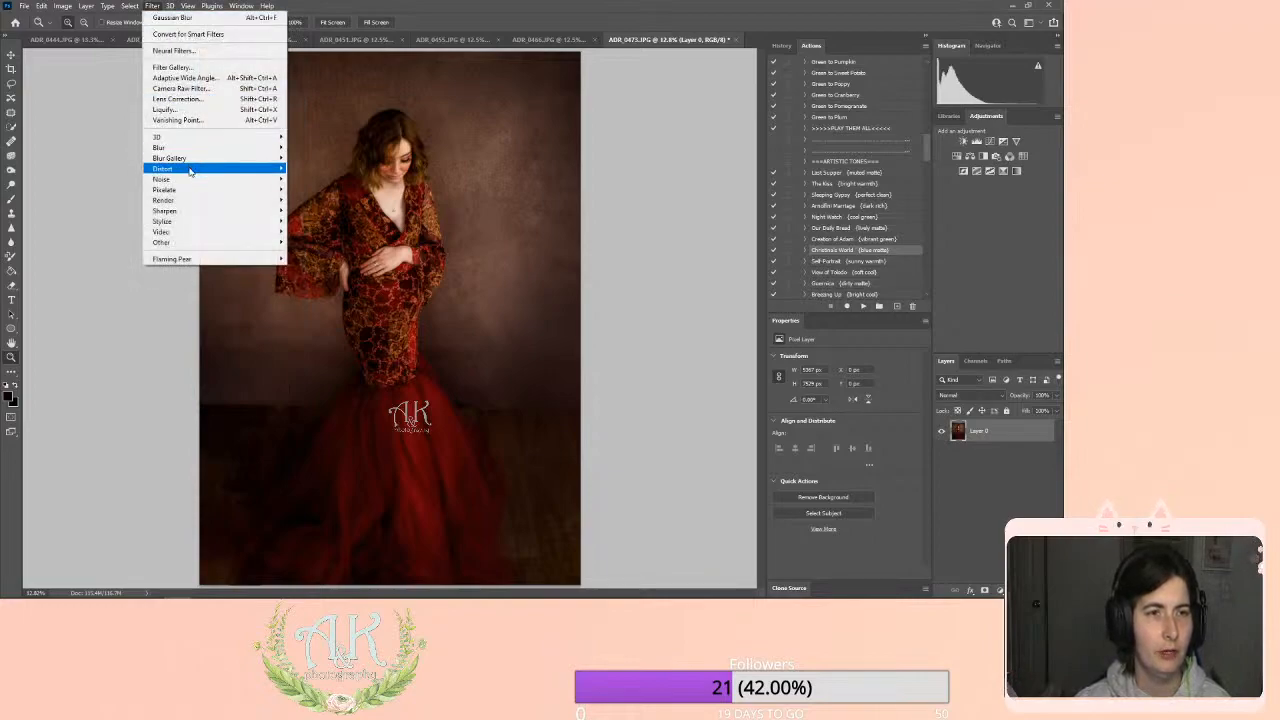
mouse_move(190, 172)
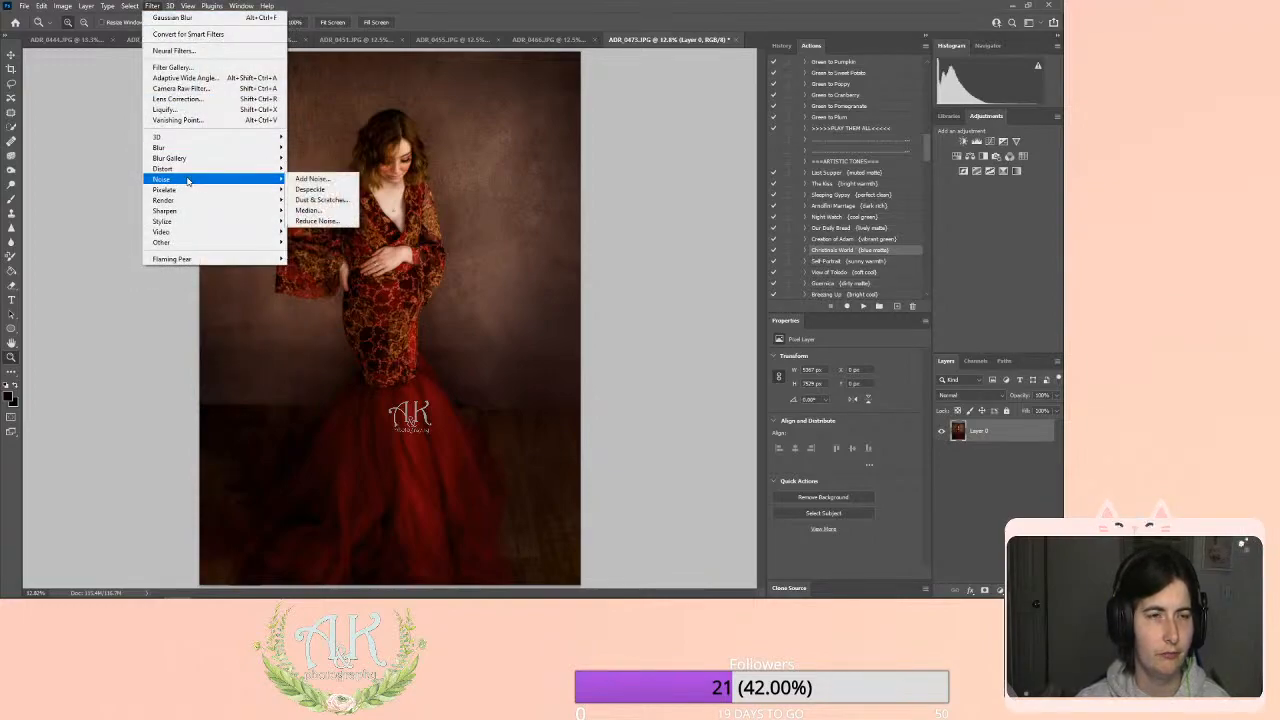
left_click(192, 110)
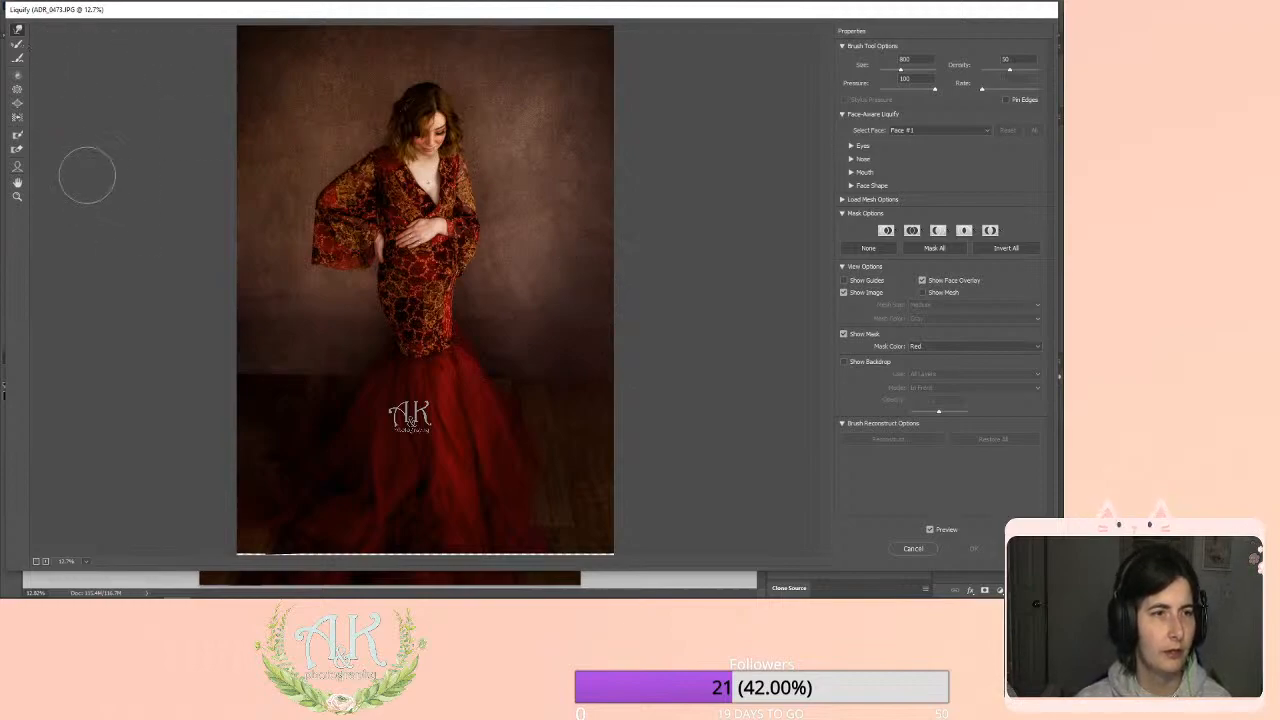
Smooth the hair outline around the crown in Liquify using the Forward Warp tool with a brush size of 250.
left_click(16, 196)
left_click_drag(398, 170, 415, 108)
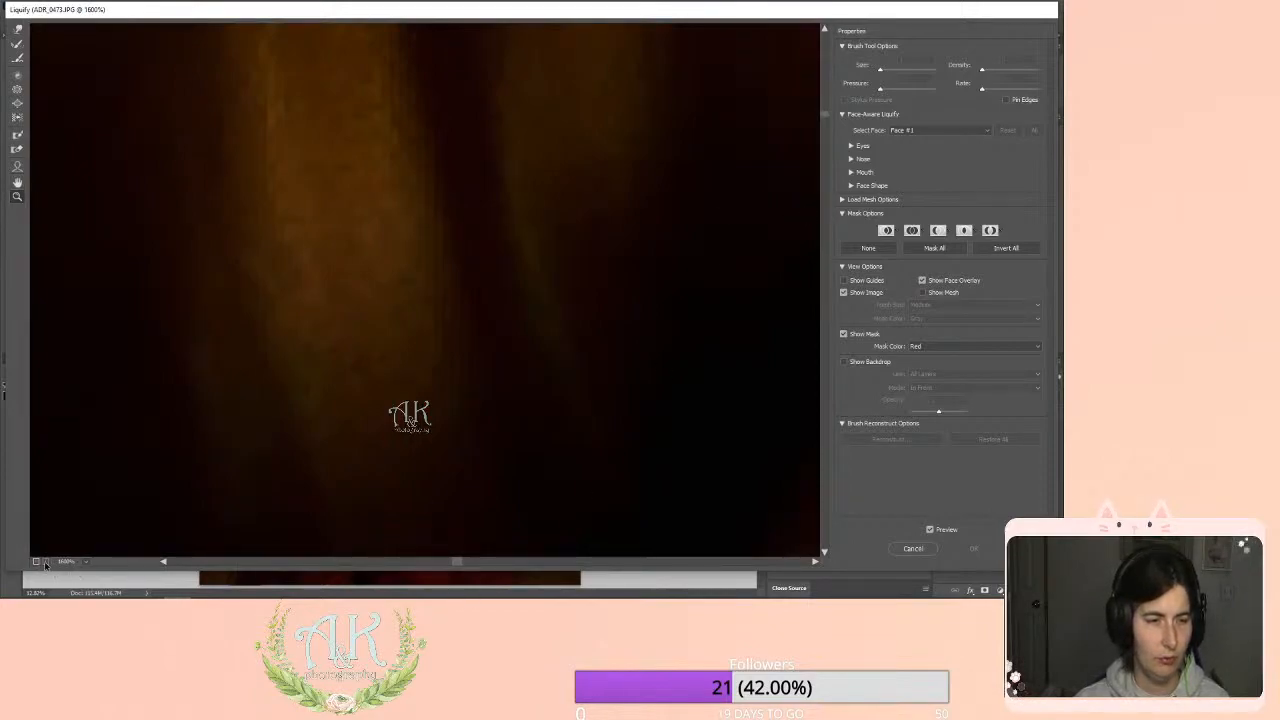
left_click(75, 564)
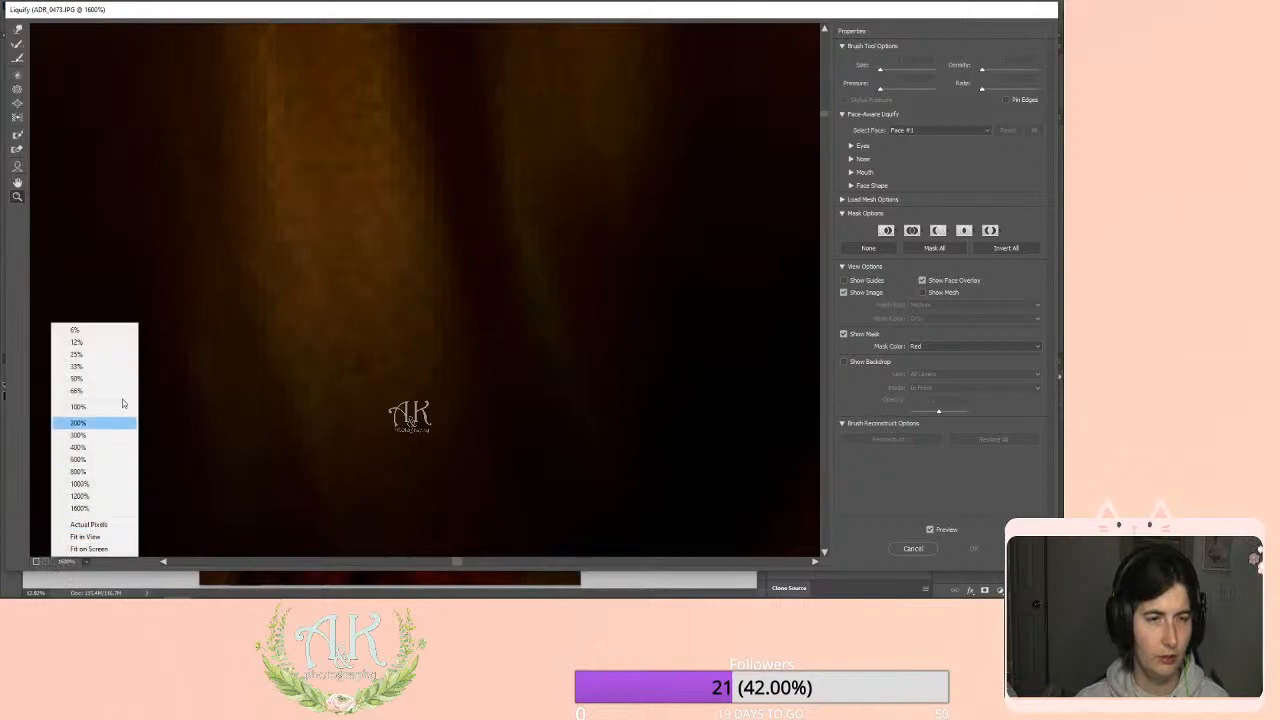
left_click(110, 459)
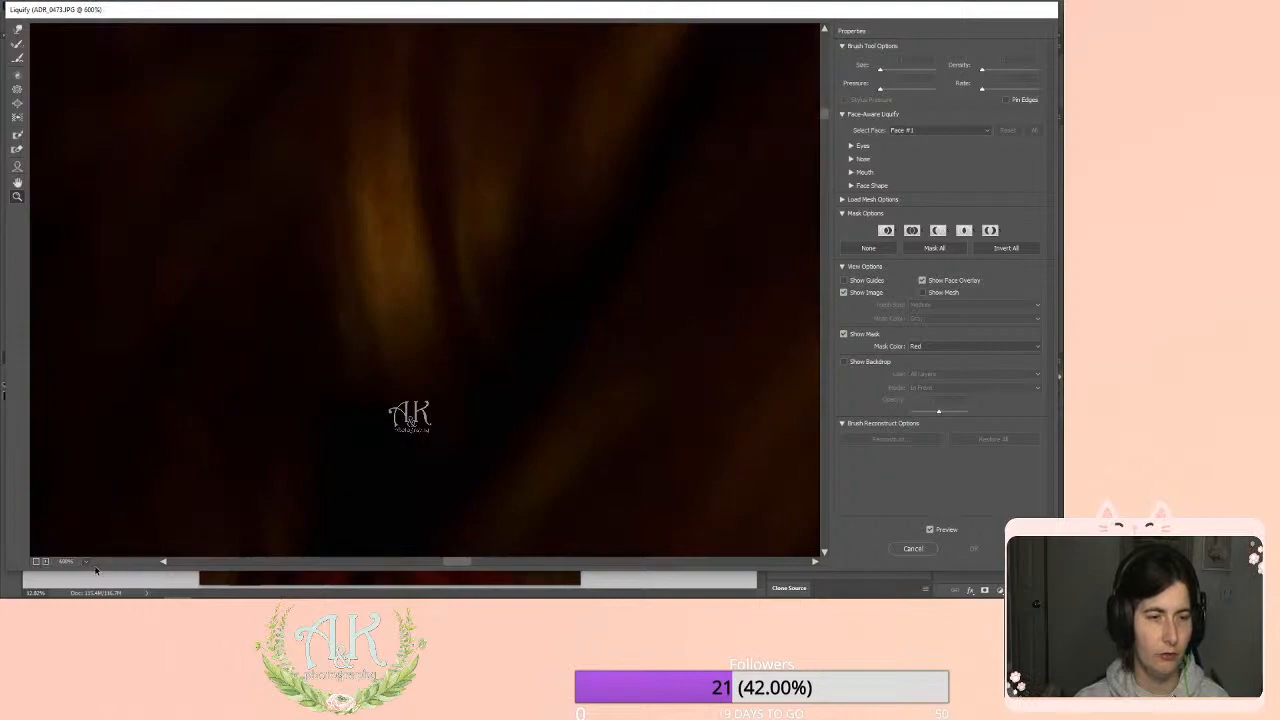
left_click(88, 562)
left_click(95, 435)
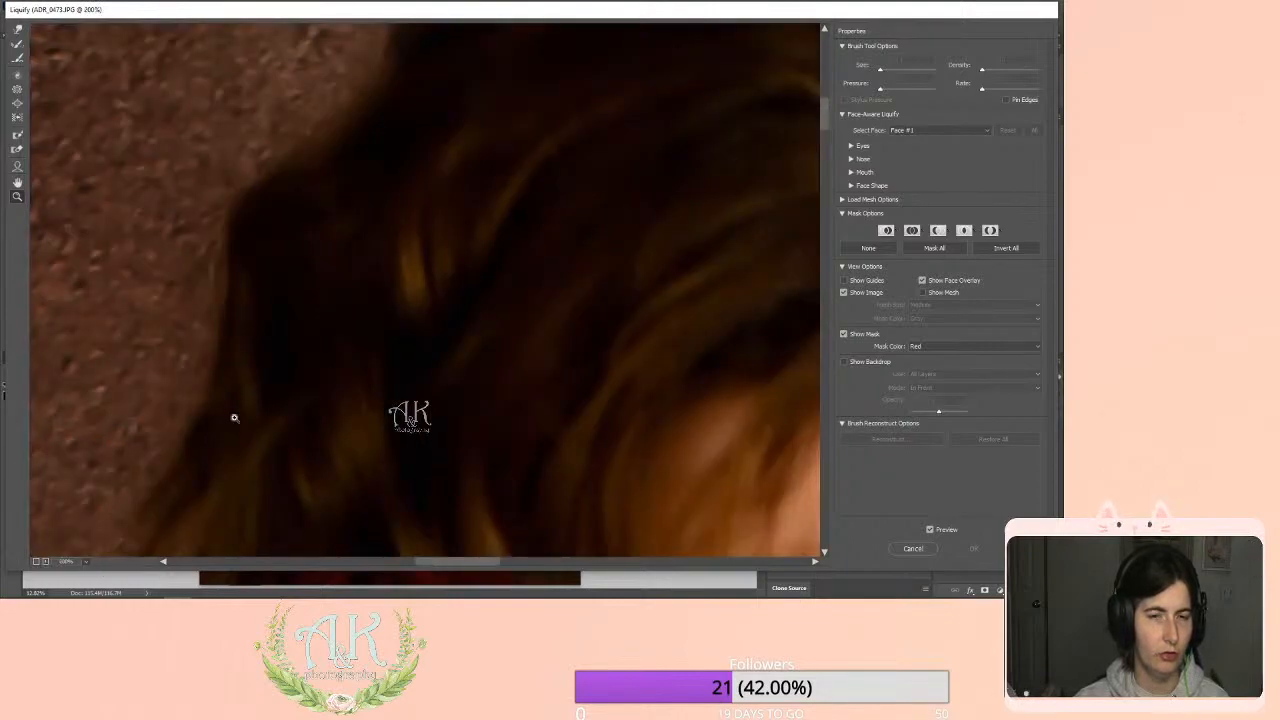
left_click(90, 563)
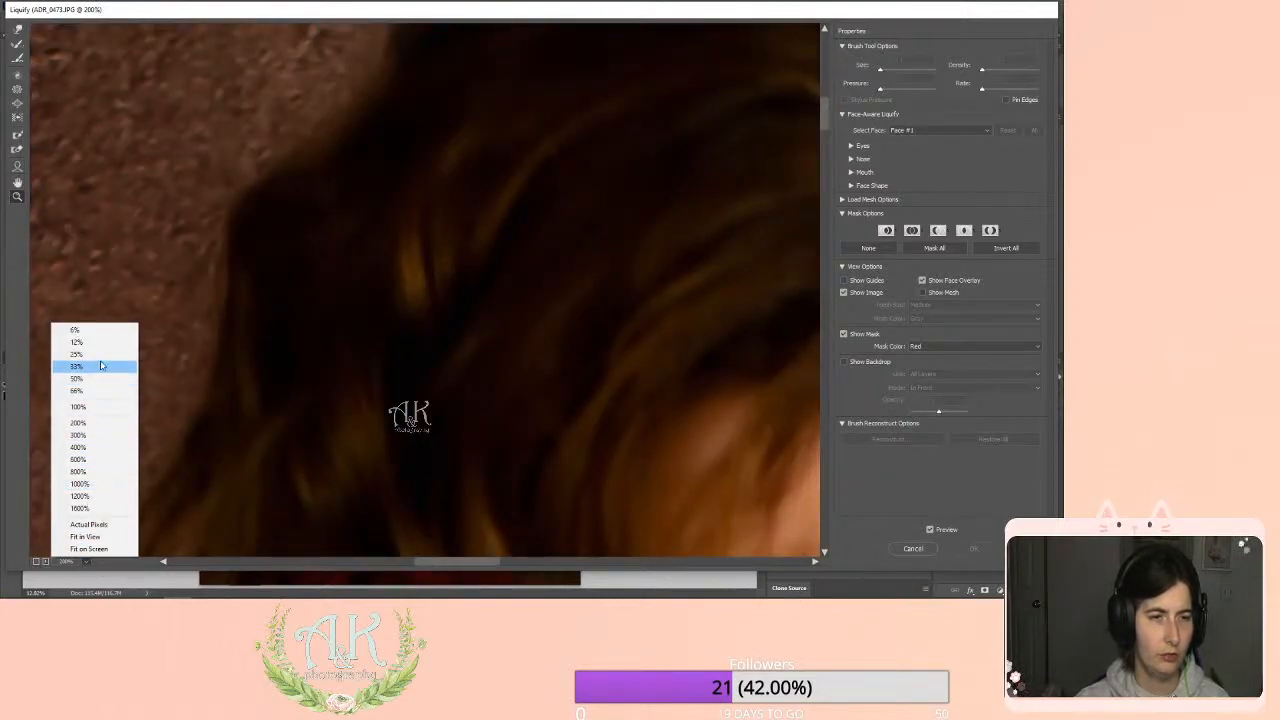
left_click(94, 389)
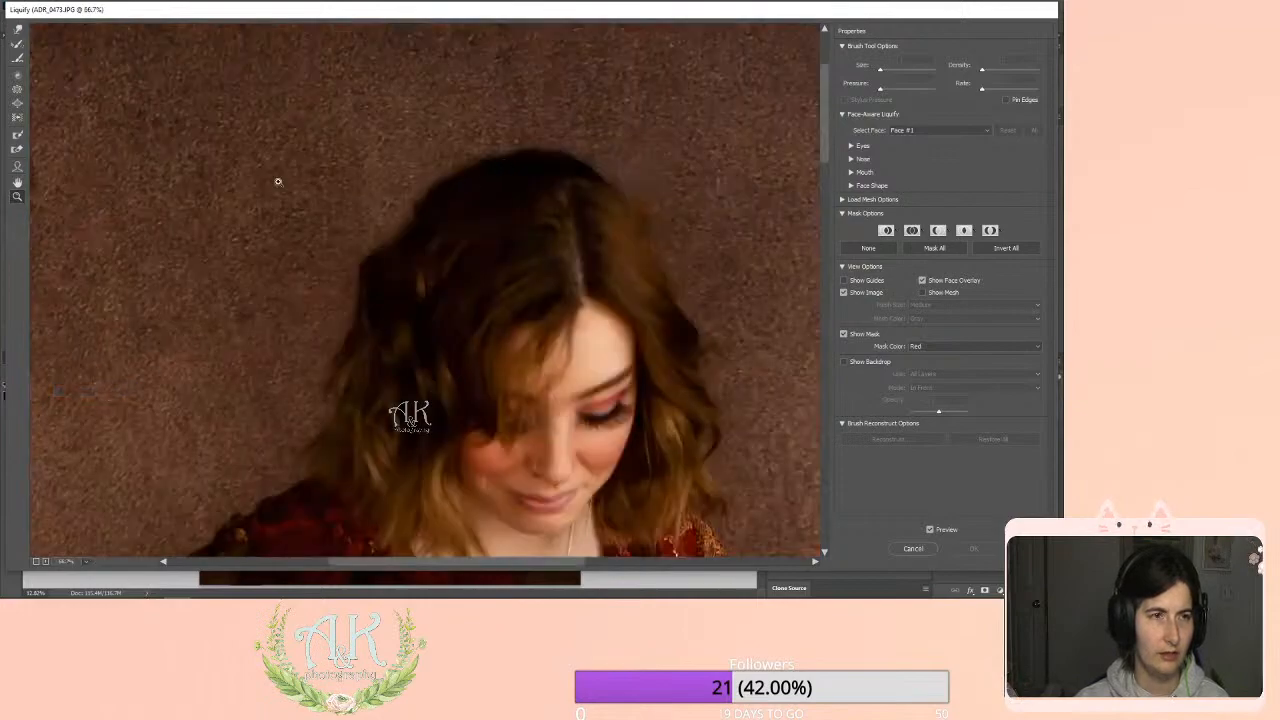
left_click(17, 31)
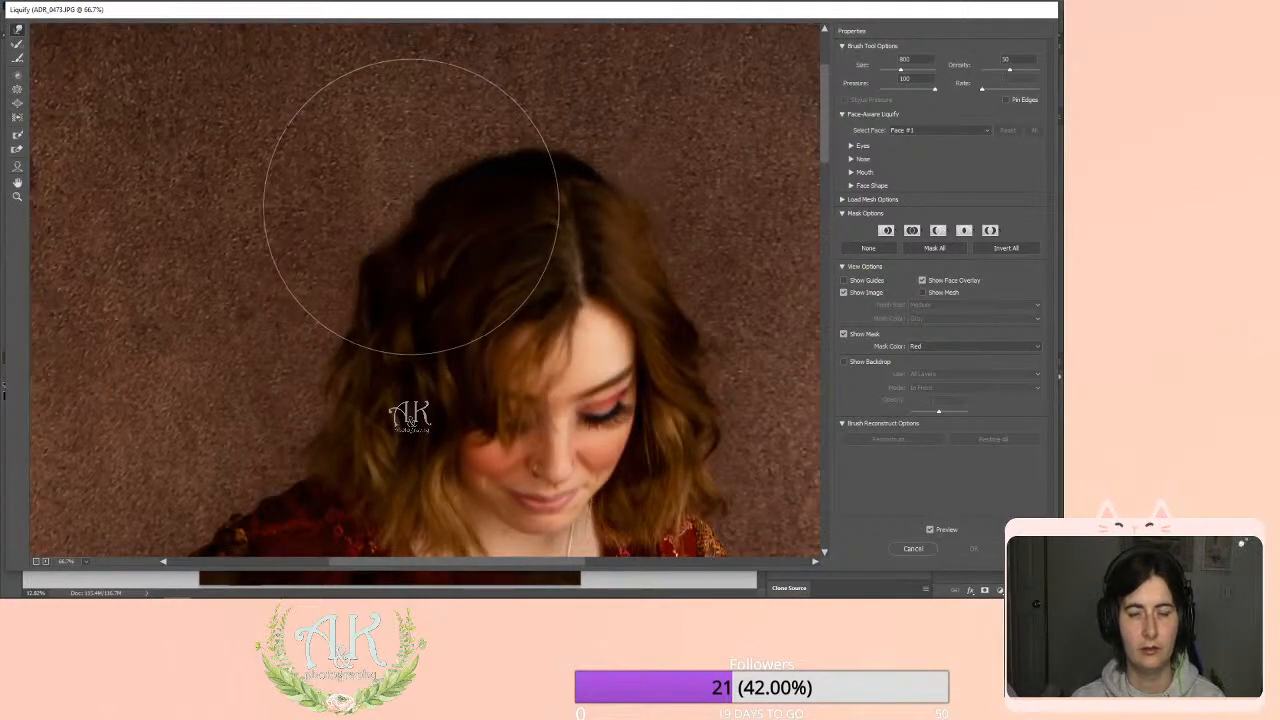
key("bracketleft")
key("bracketleft")
key("bracketleft")
key("bracketleft")
key("bracketleft")
key("bracketleft")
key("bracketleft")
key("bracketleft")
key("bracketleft")
key("bracketleft")
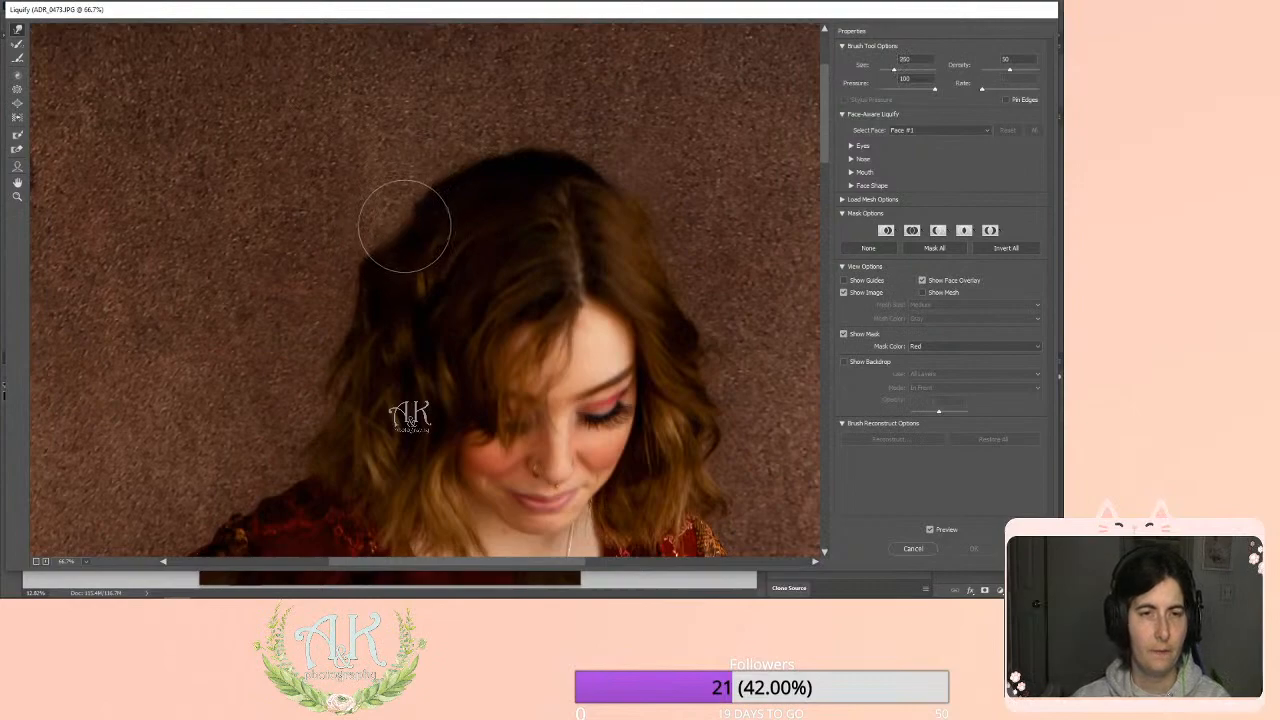
left_click_drag(394, 214, 397, 227)
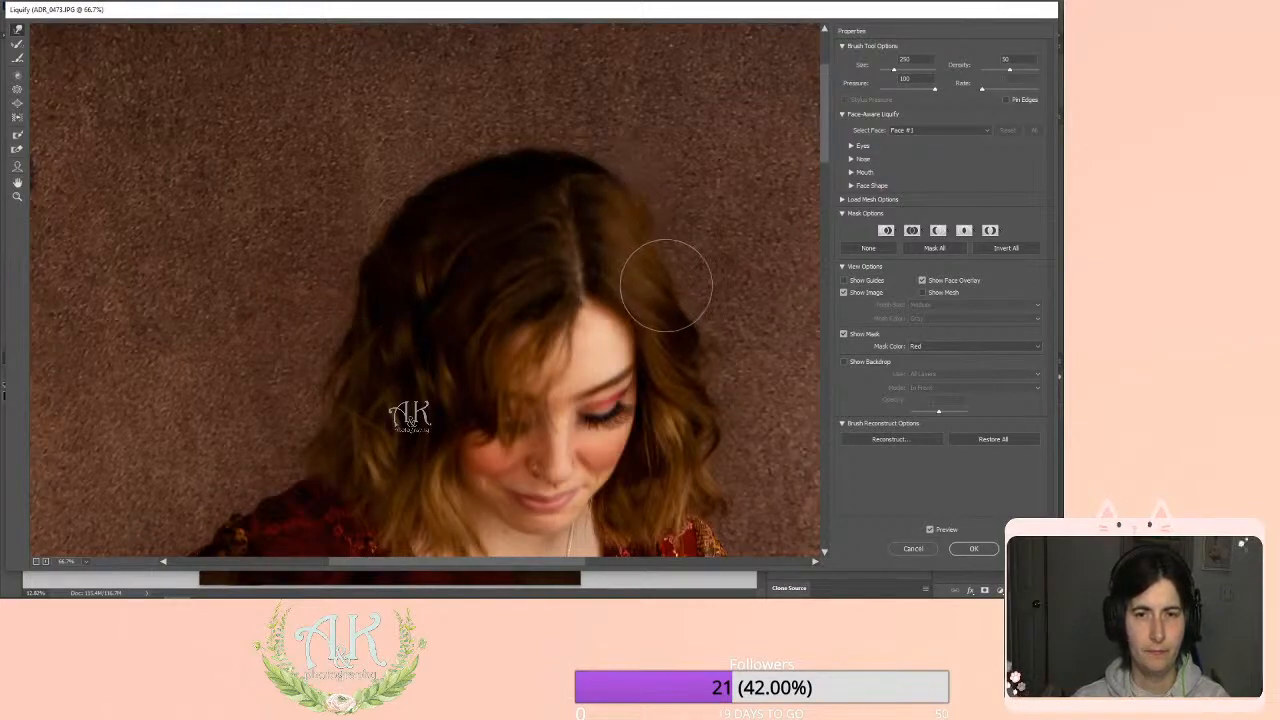
Reshape the curls along the hair edge beside the made-up eye using a Forward Warp brush size of 125.
scroll(686, 300, "down", 2)
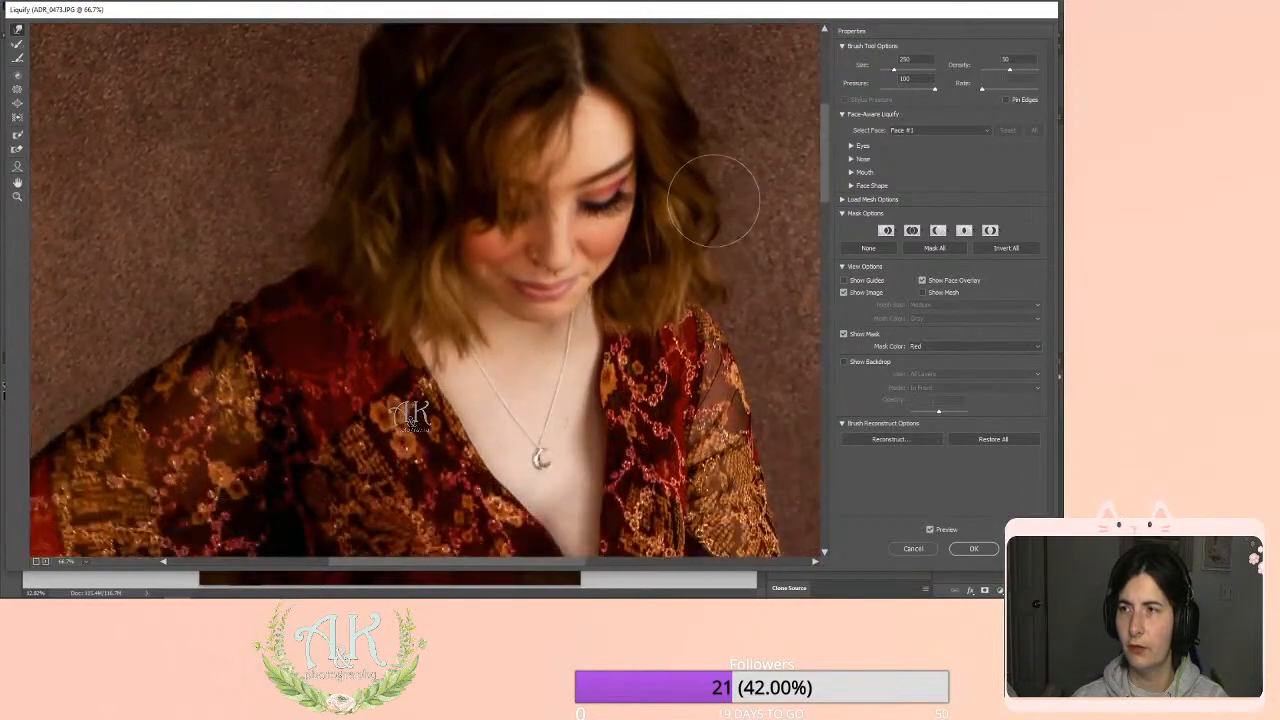
key("bracketleft")
key("bracketleft")
key("bracketleft")
key("bracketleft")
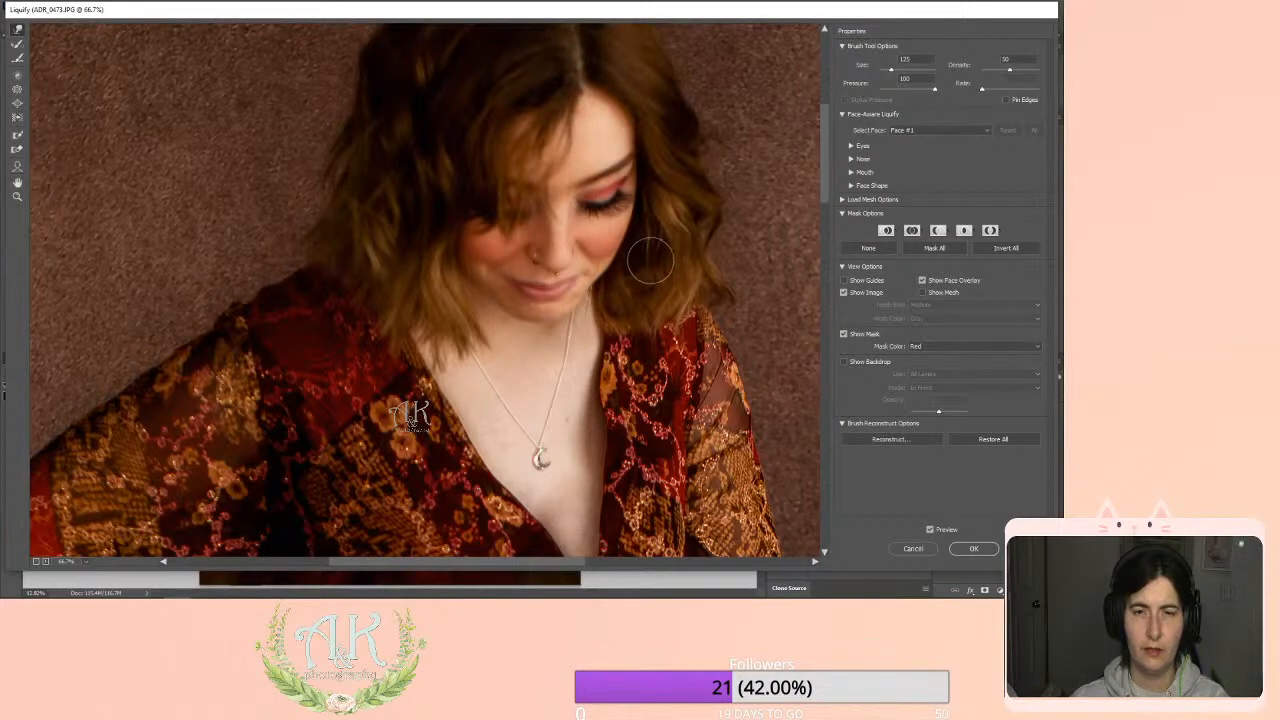
Push the hair on the left side of the face outward for more volume with a Forward Warp brush size of 200.
key("bracketright")
key("bracketright")
key("bracketright")
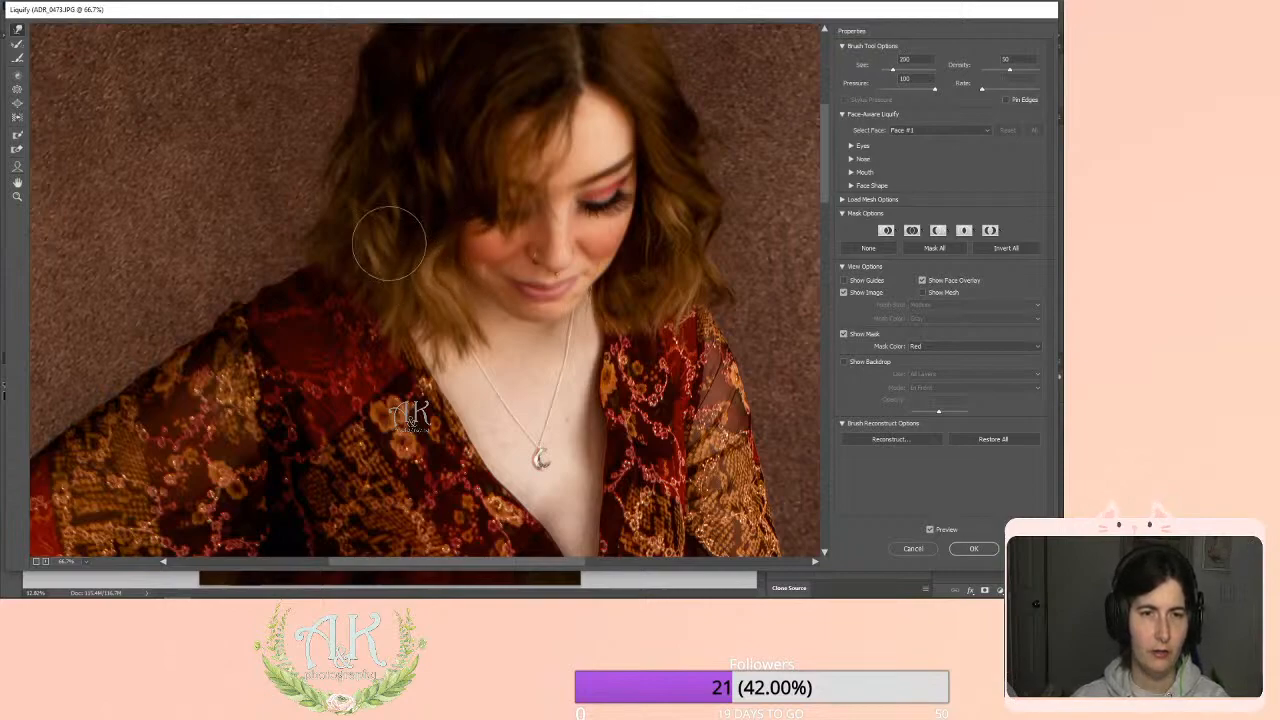
left_click_drag(380, 238, 328, 206)
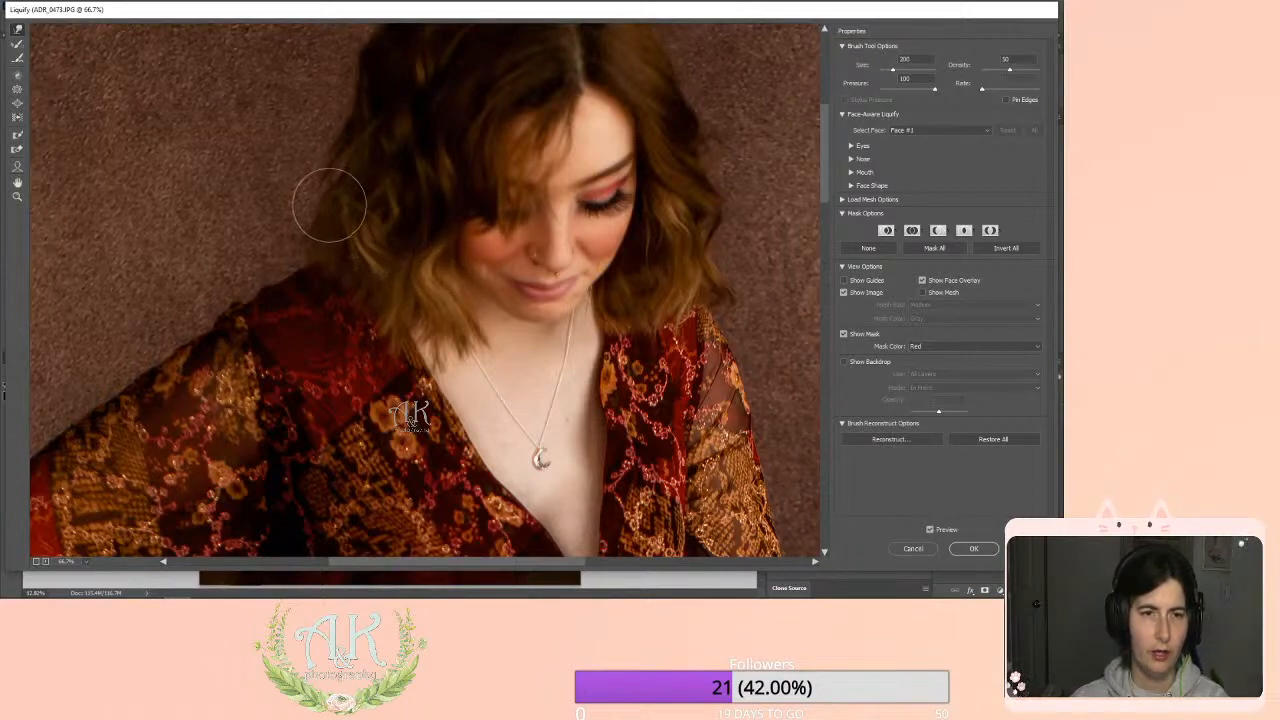
left_click_drag(361, 163, 352, 157)
left_click_drag(363, 113, 354, 107)
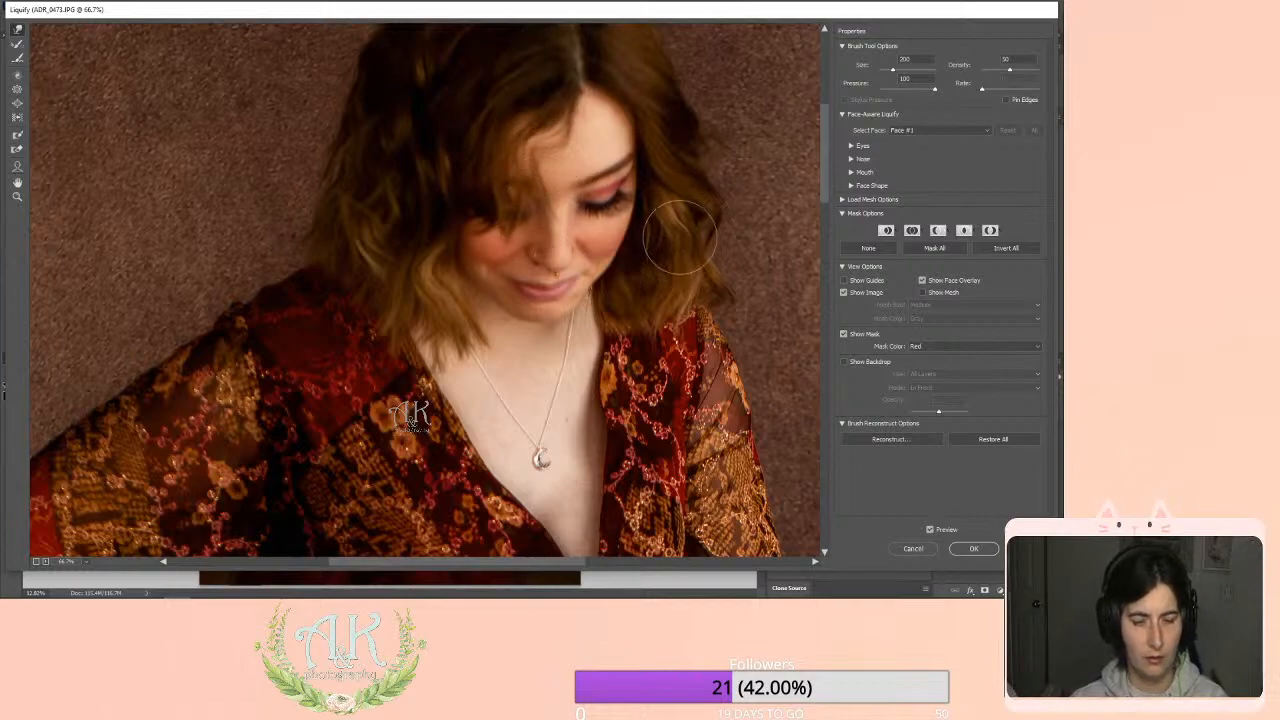
Touch up the curls beside the cheek and the nose bridge, reducing the Forward Warp brush size to 70 and 45.
key("alt")
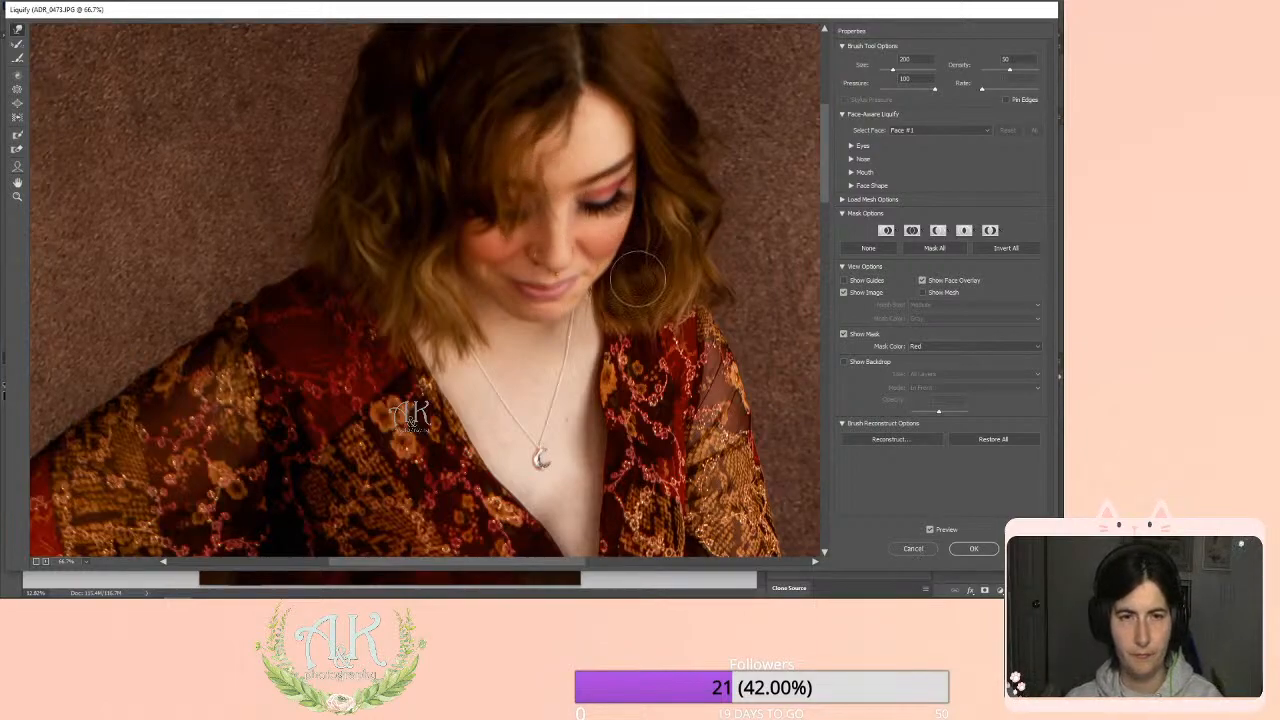
key("bracketleft")
key("bracketleft")
key("bracketleft")
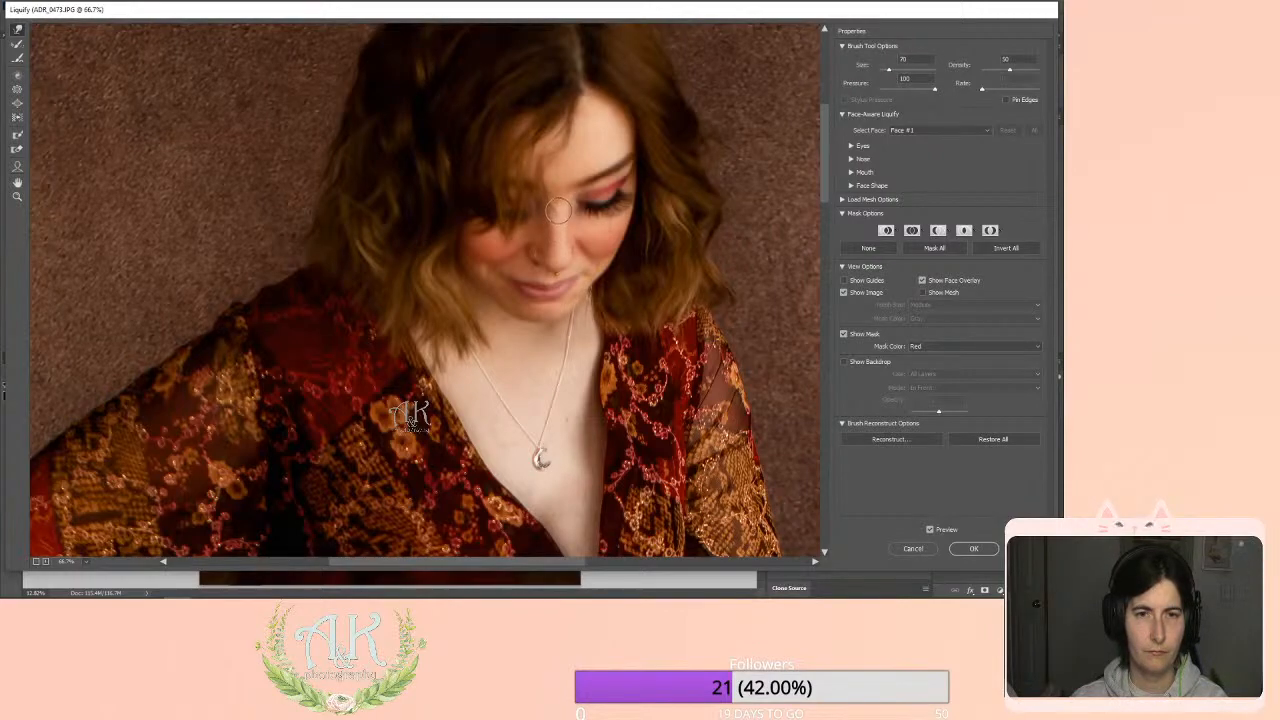
key("bracketleft")
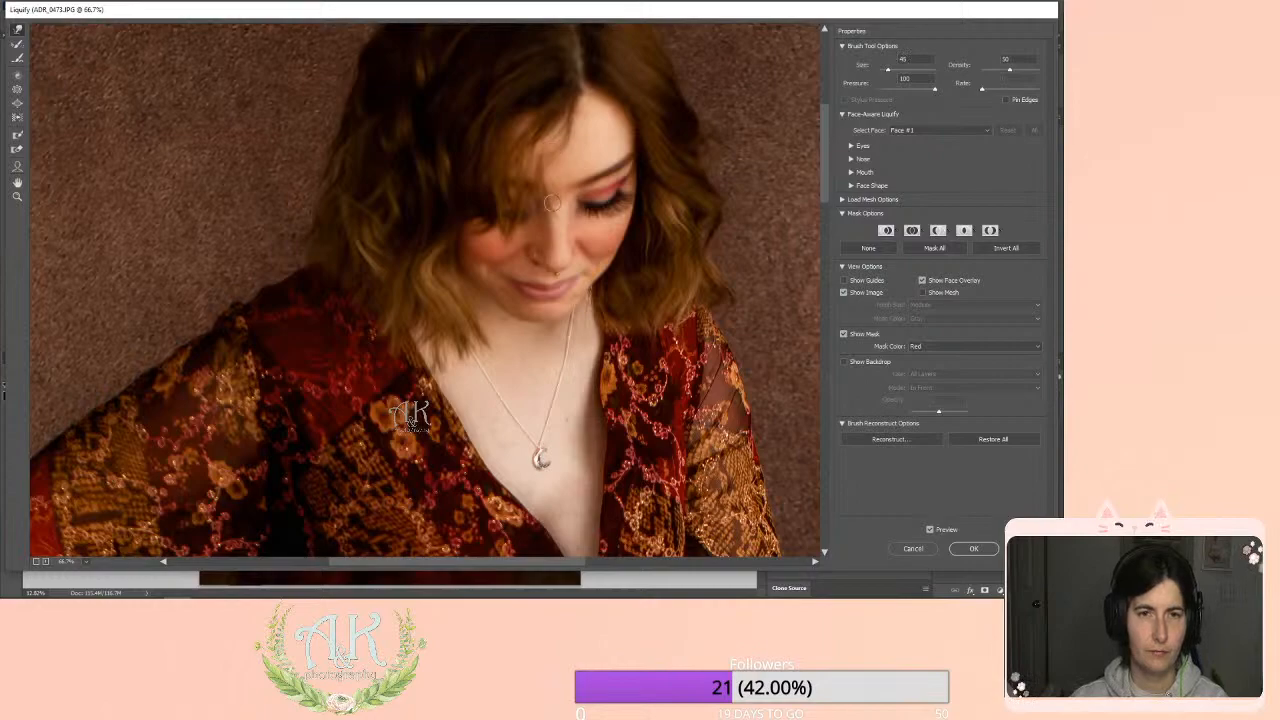
Examine the dress from the neckline down to the skirt, and return to the whole portrait.
scroll(552, 203, "down", 3)
scroll(216, 347, "down", 9)
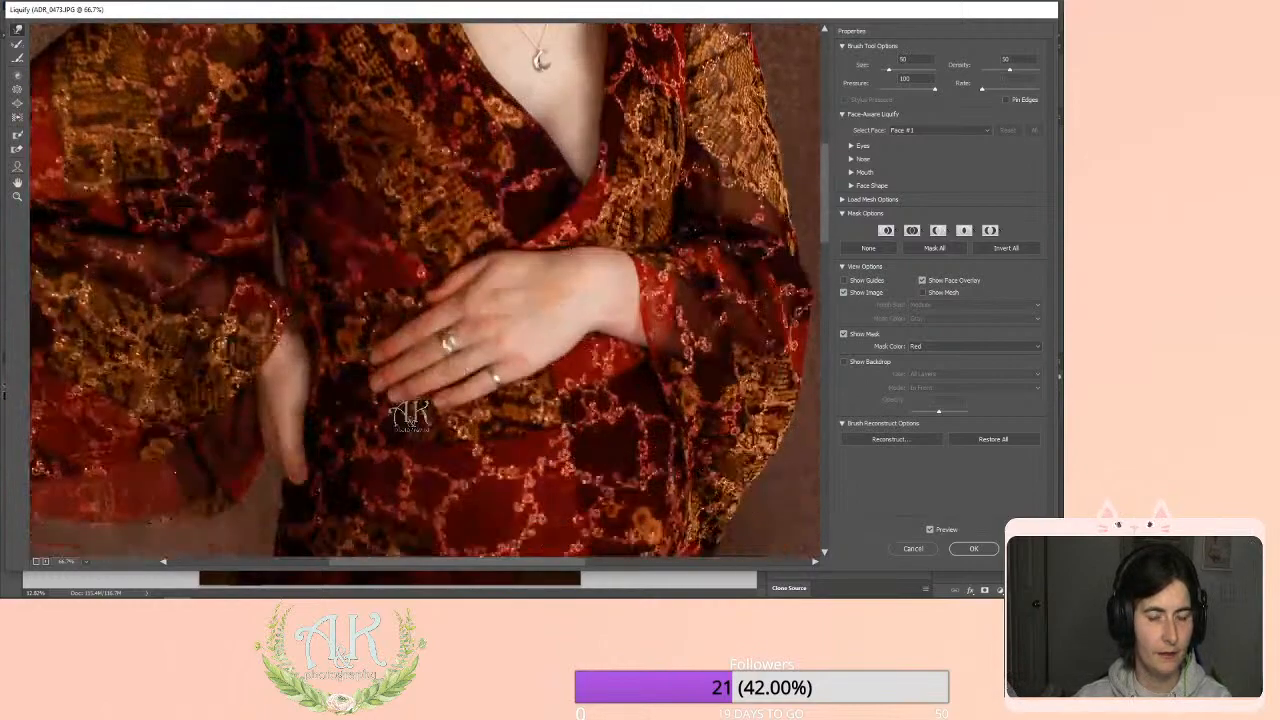
scroll(180, 379, "down", 6)
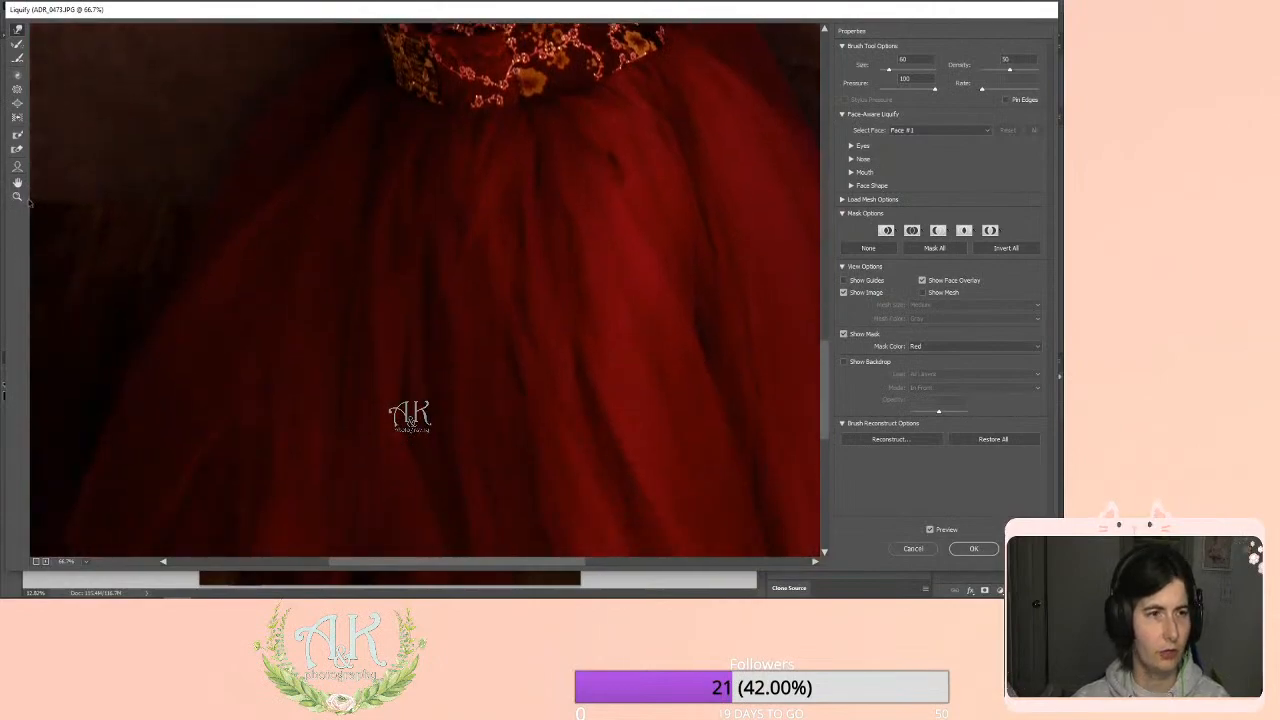
left_click(17, 196)
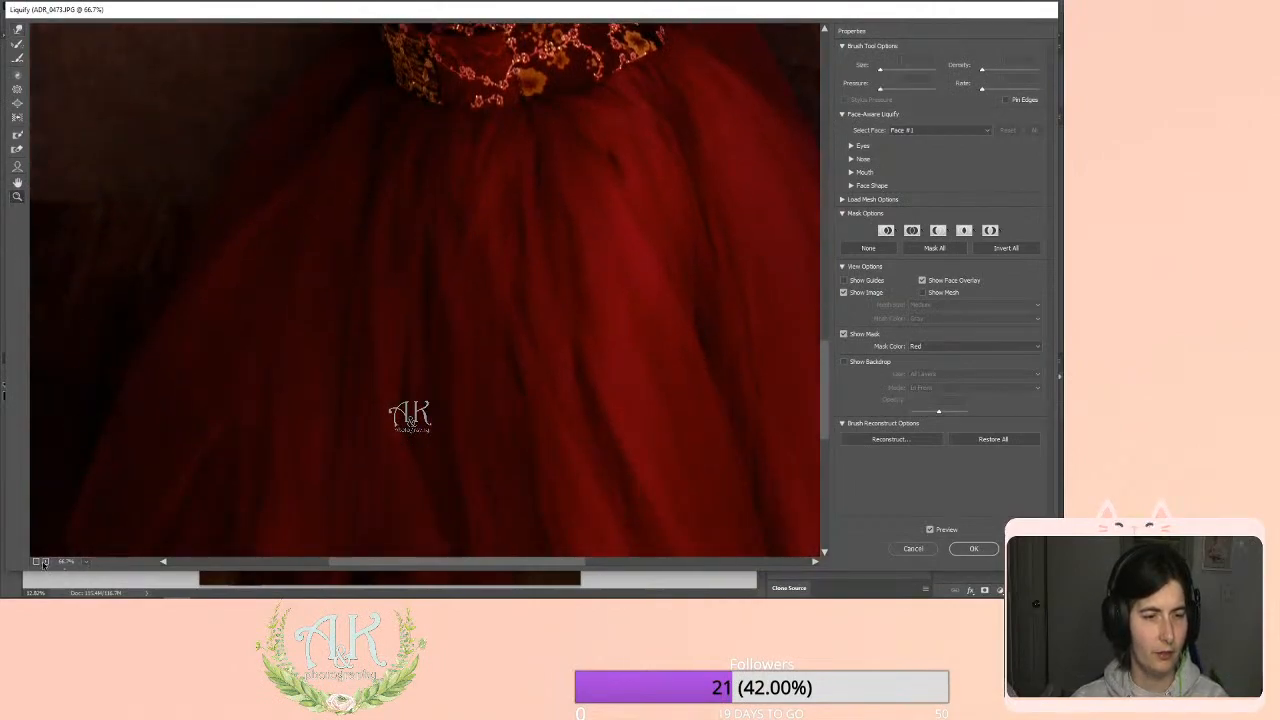
left_click(36, 562)
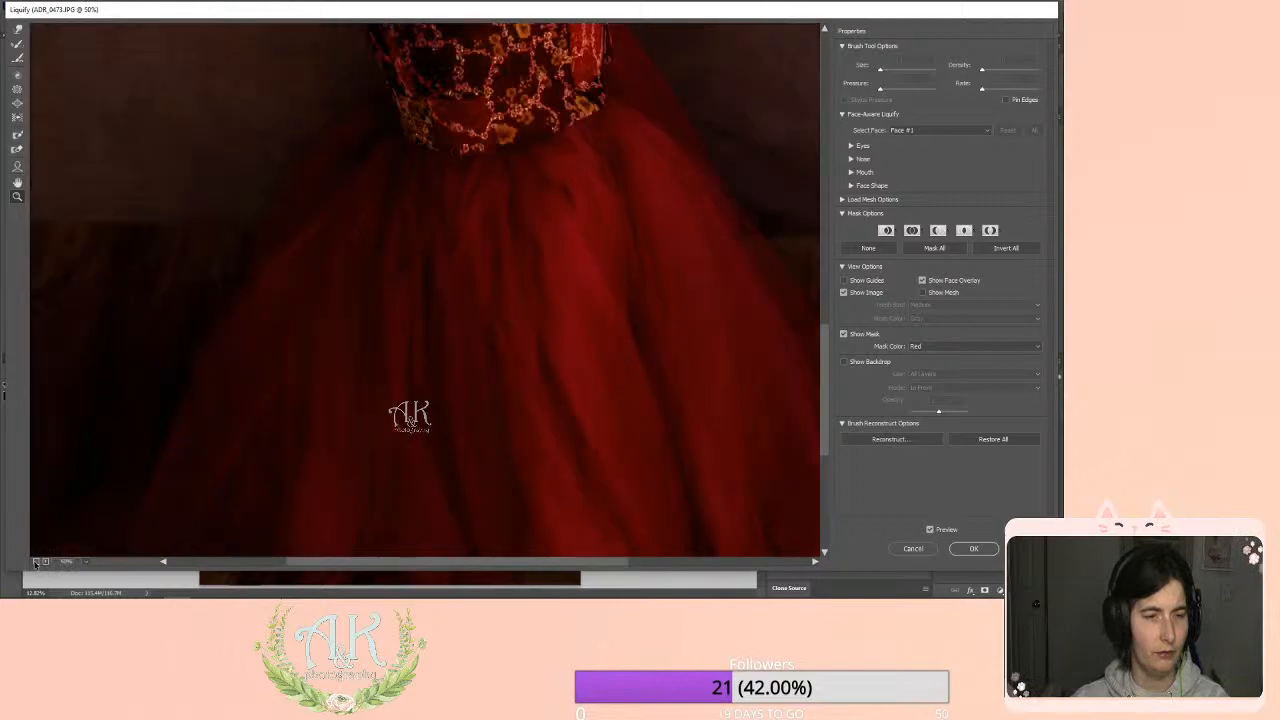
left_click(36, 562)
left_click(36, 562)
left_click(36, 562)
left_click(36, 562)
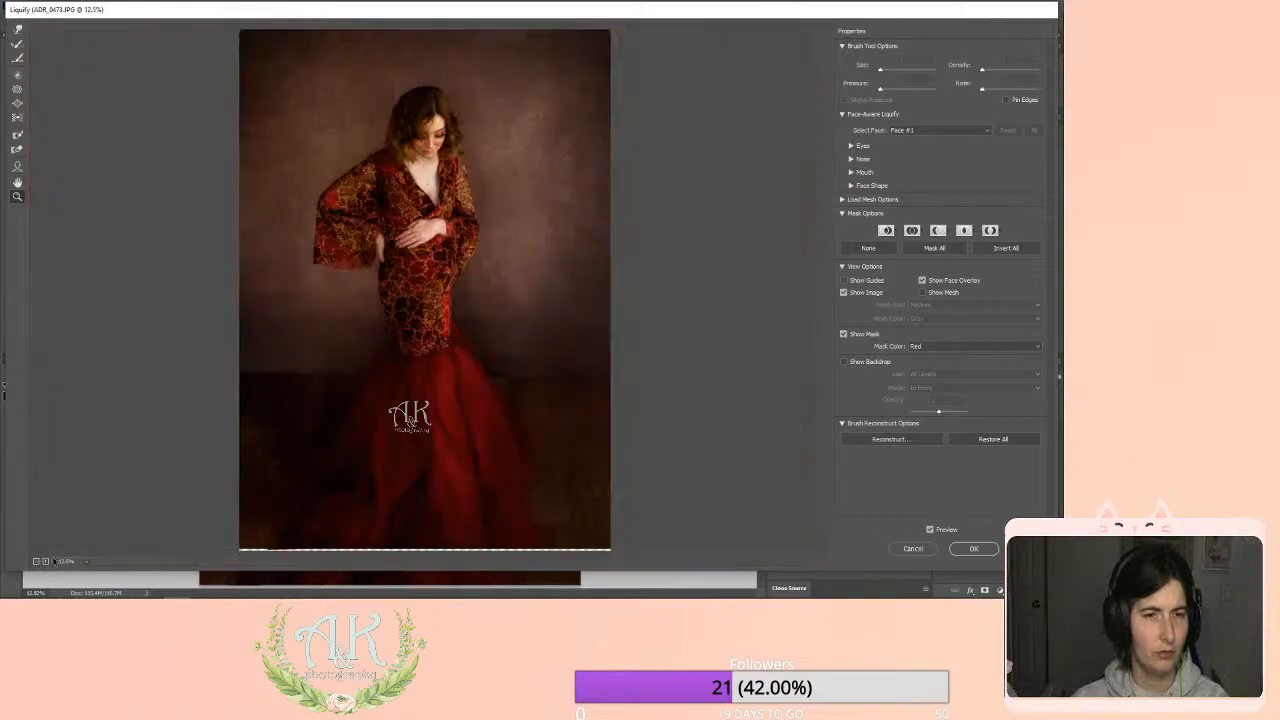
Set the Forward Warp brush size to 1700 for reshaping the red skirt.
left_click(18, 29)
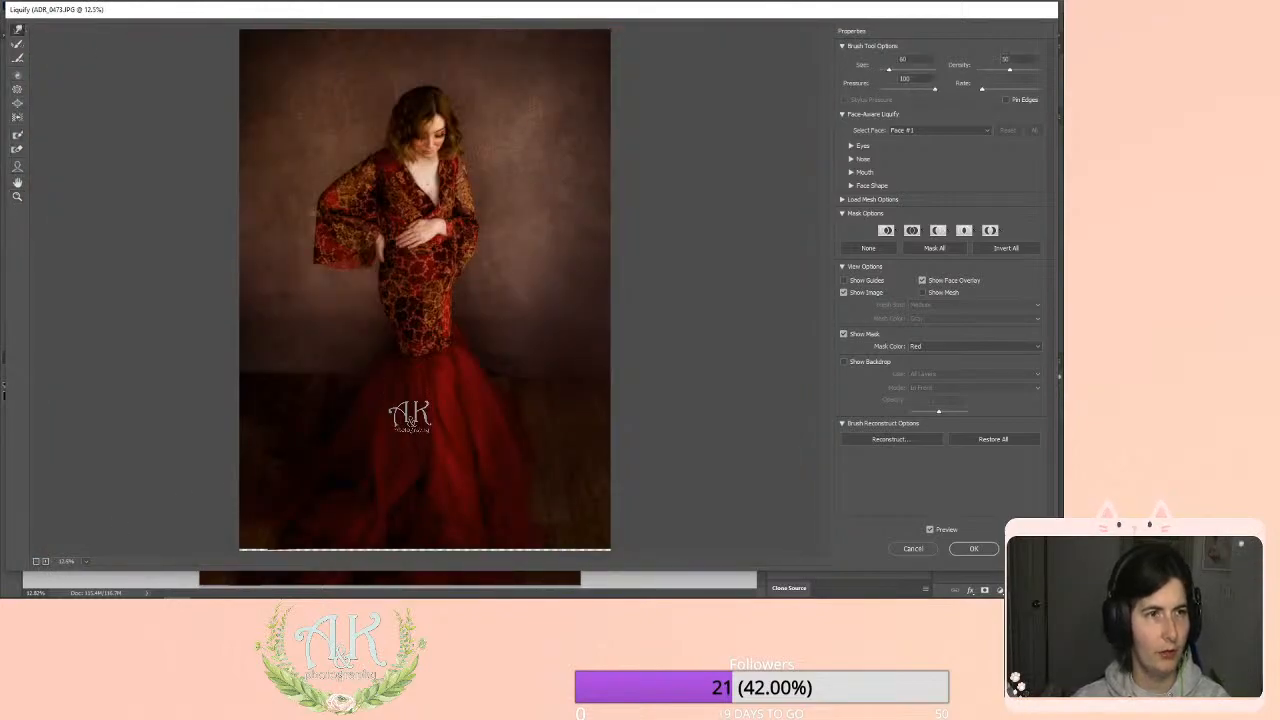
key("bracketright")
key("bracketright")
key("bracketright")
key("bracketright")
key("bracketright")
key("bracketright")
key("bracketright")
key("bracketright")
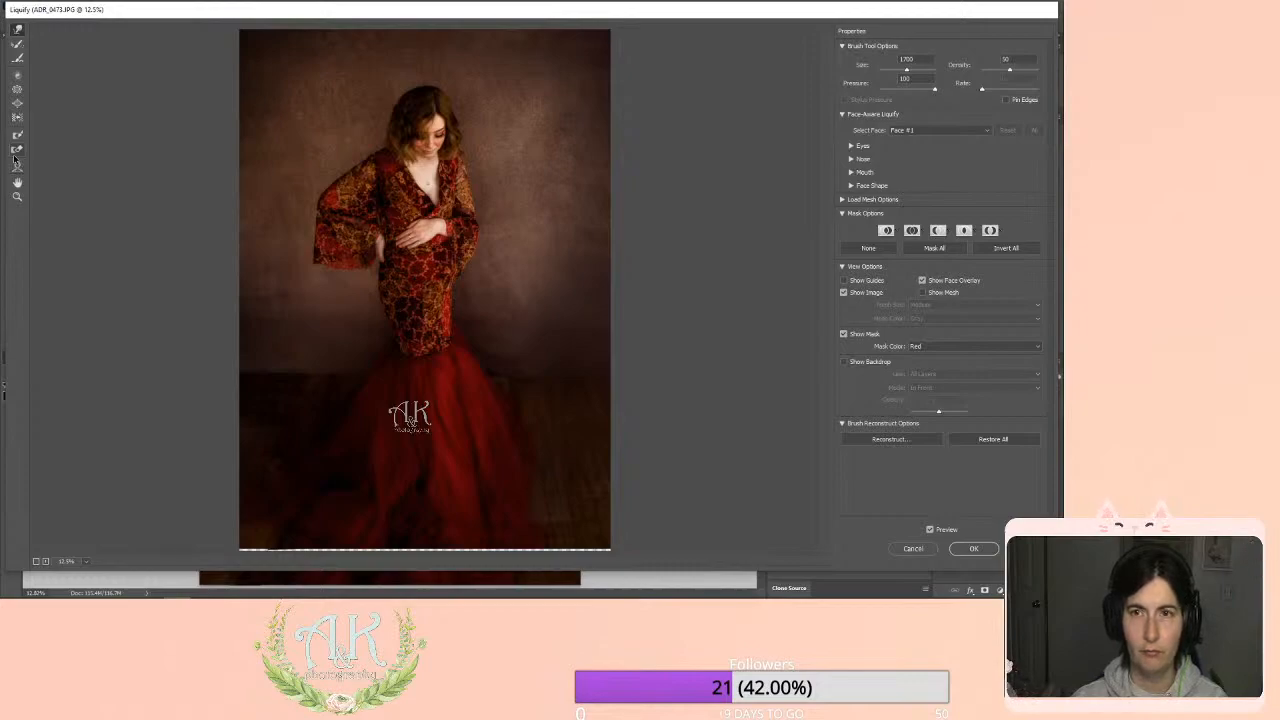
left_click(17, 43)
left_click(956, 131)
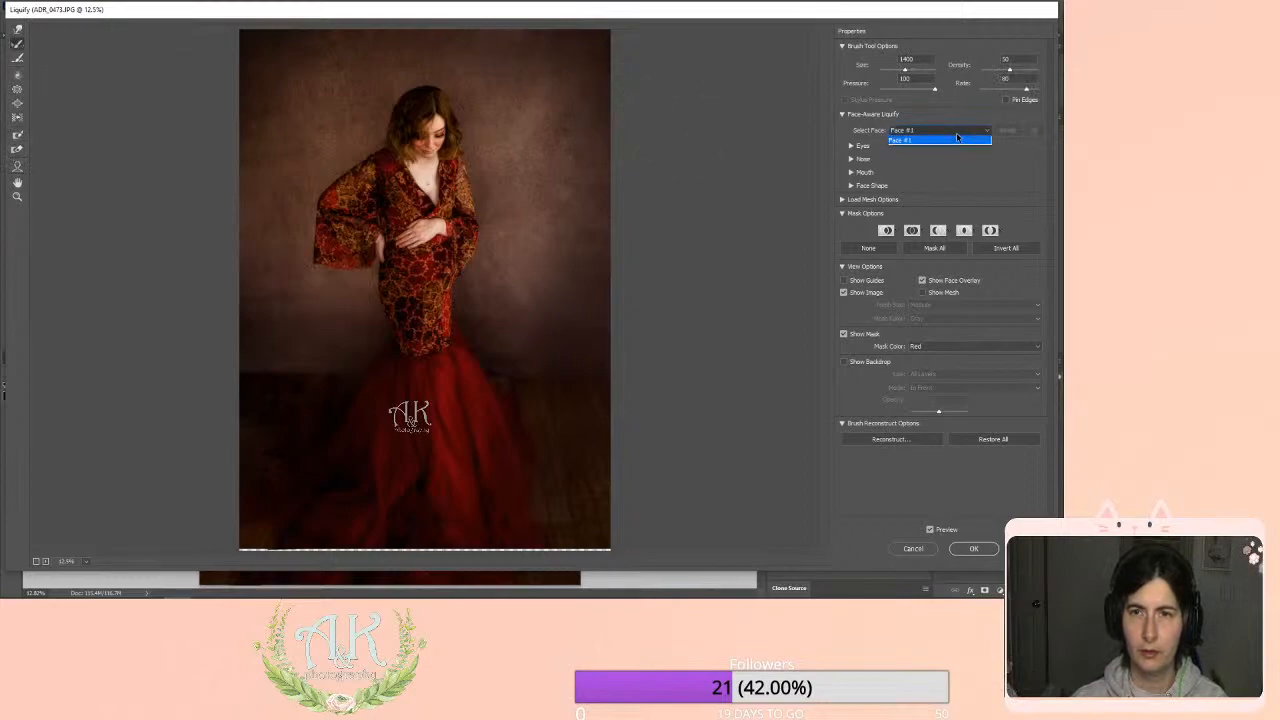
left_click(957, 138)
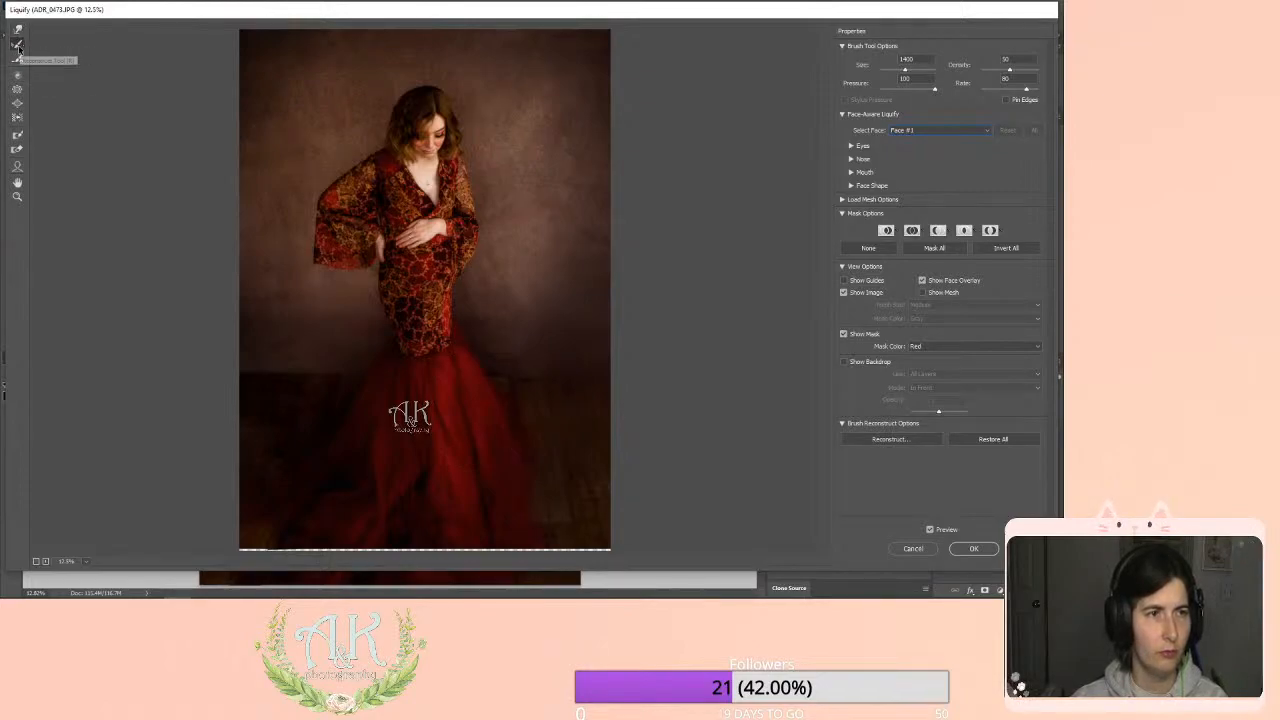
left_click(17, 57)
key("bracketright")
key("bracketright")
key("bracketright")
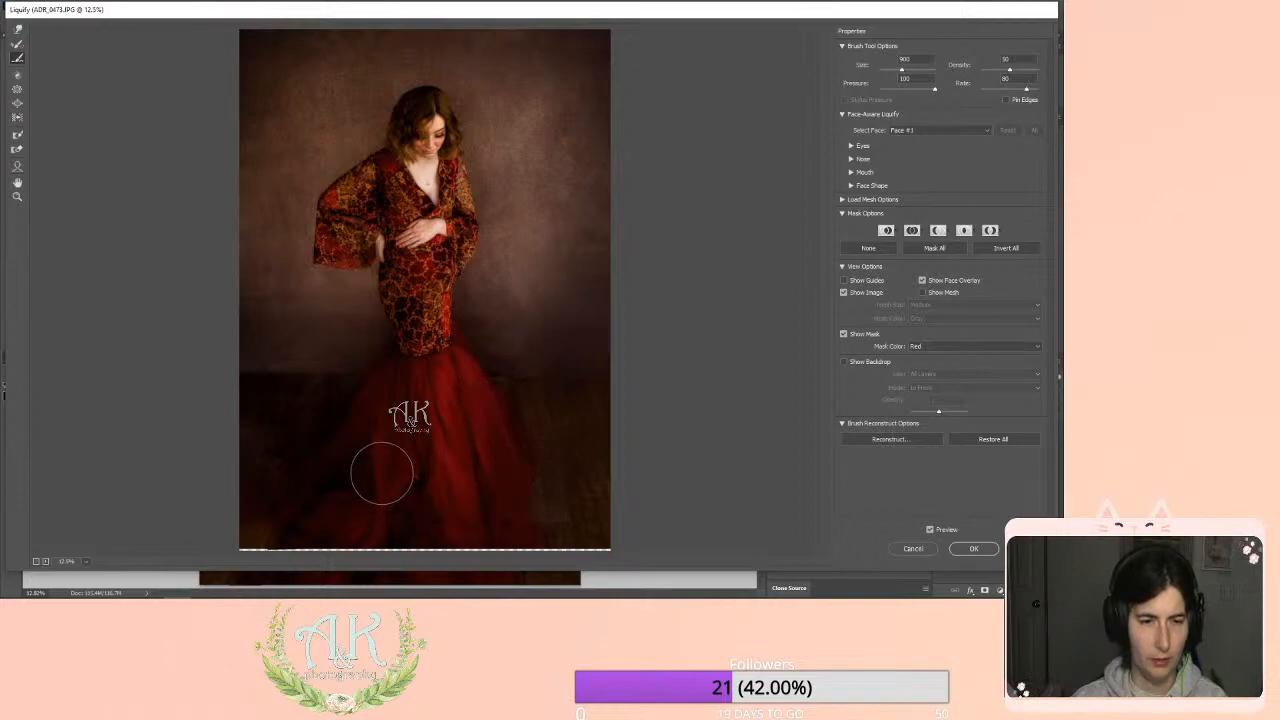
Try to widen the red skirt on both sides with the Forward Warp tool, starting at brush size 1700 and reducing it.
left_click(17, 28)
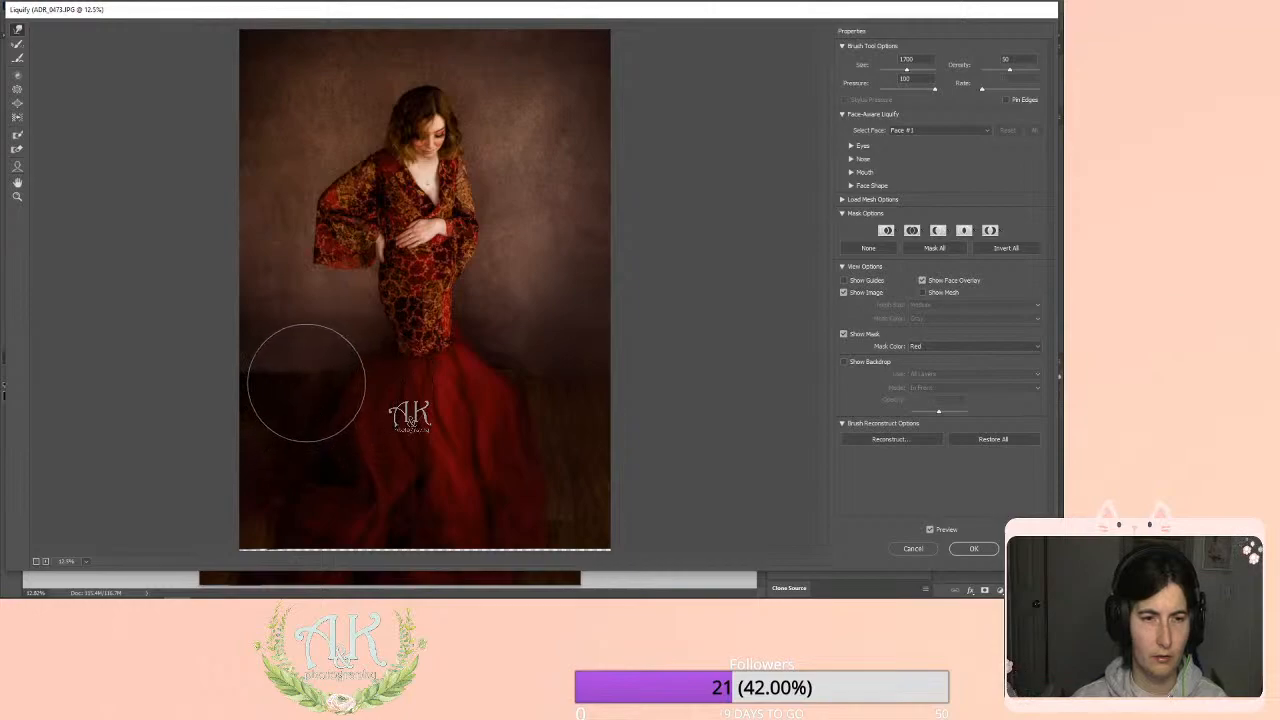
key("bracketleft")
key("bracketleft")
key("bracketleft")
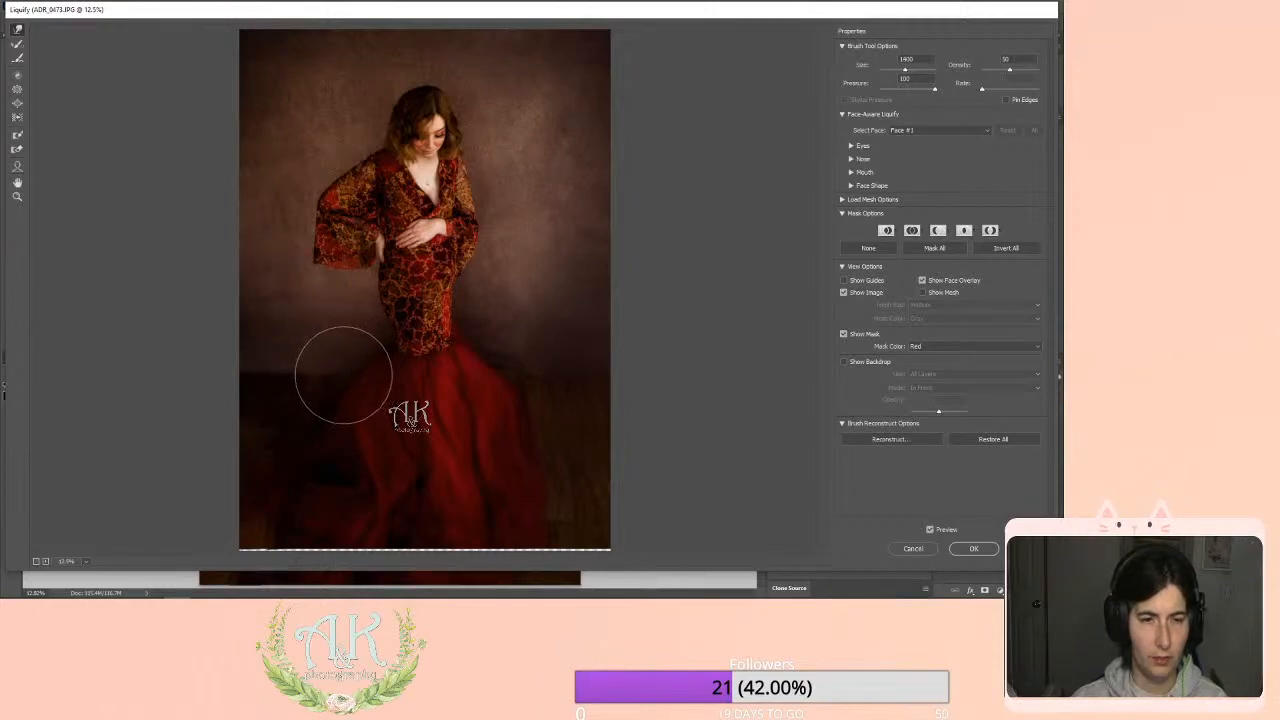
key("bracketleft")
key("bracketleft")
key("bracketleft")
key("bracketleft")
key("bracketleft")
key("bracketleft")
key("bracketleft")
key("bracketleft")
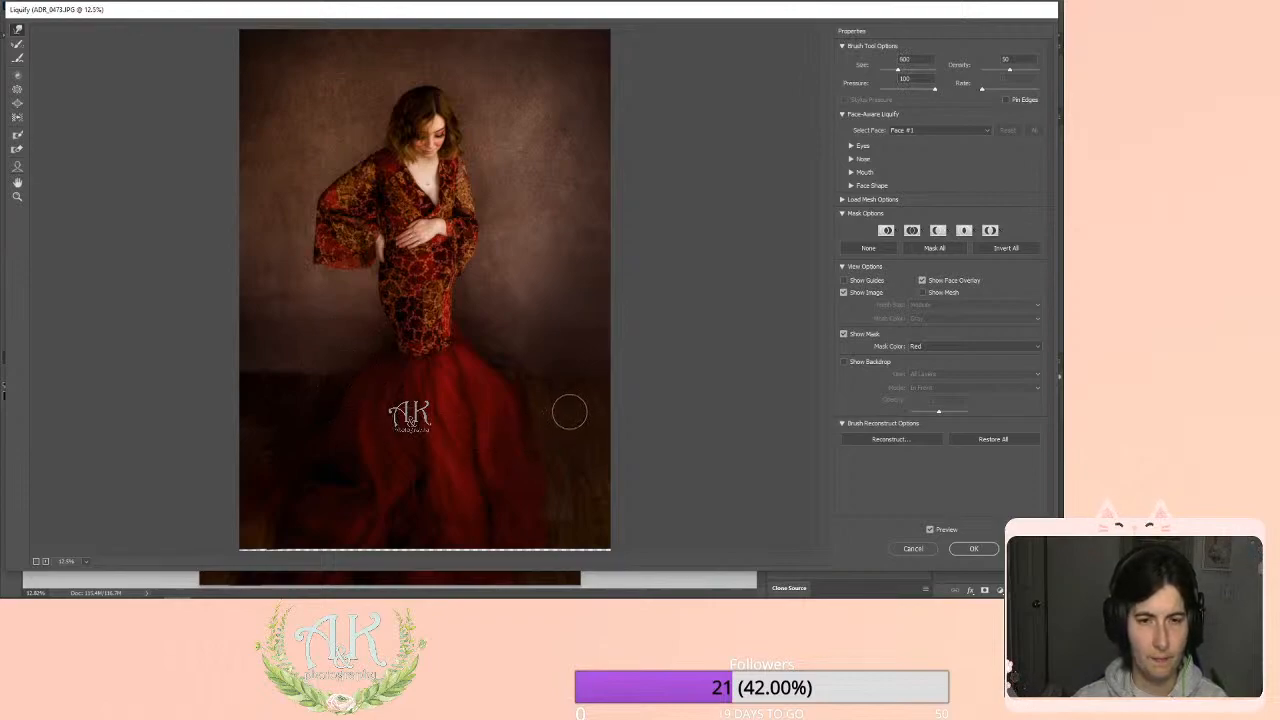
Try warping the skirt's right edge with a brush size of 1300, and undo the skirt warps.
key("bracketright")
key("bracketright")
key("bracketright")
key("bracketright")
key("bracketright")
key("bracketright")
key("bracketright")
key("bracketright")
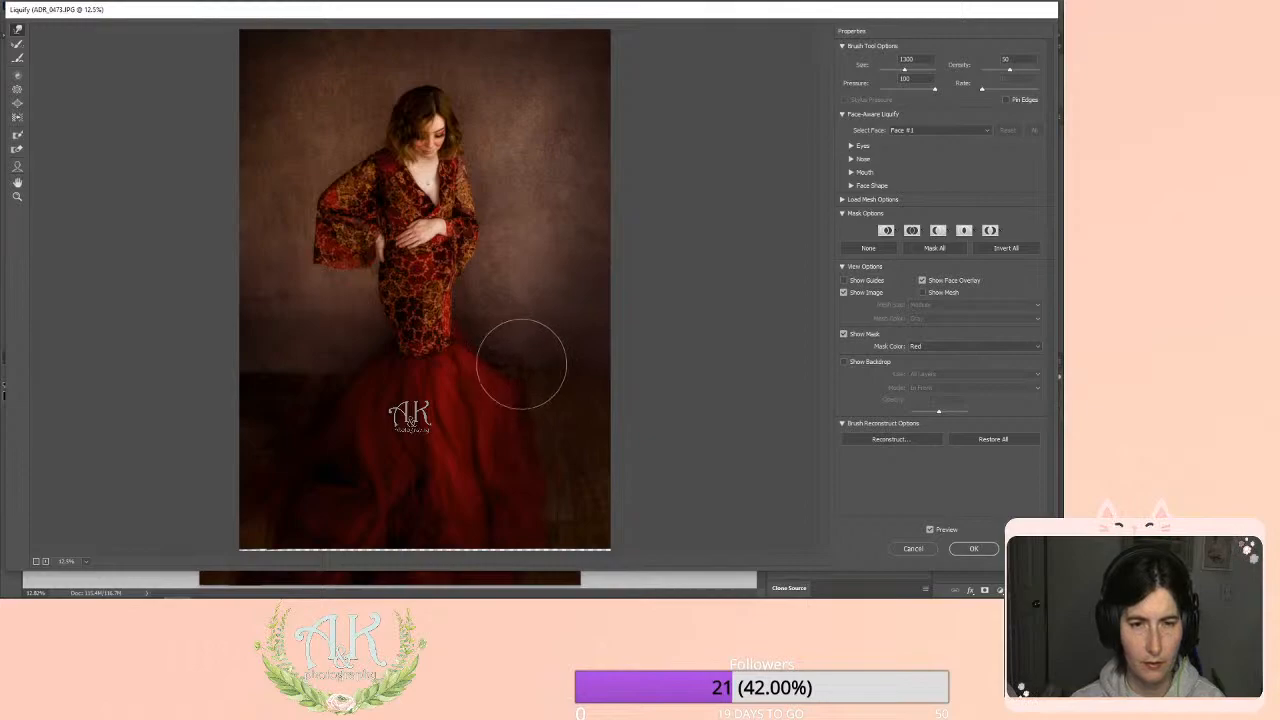
key("alt")
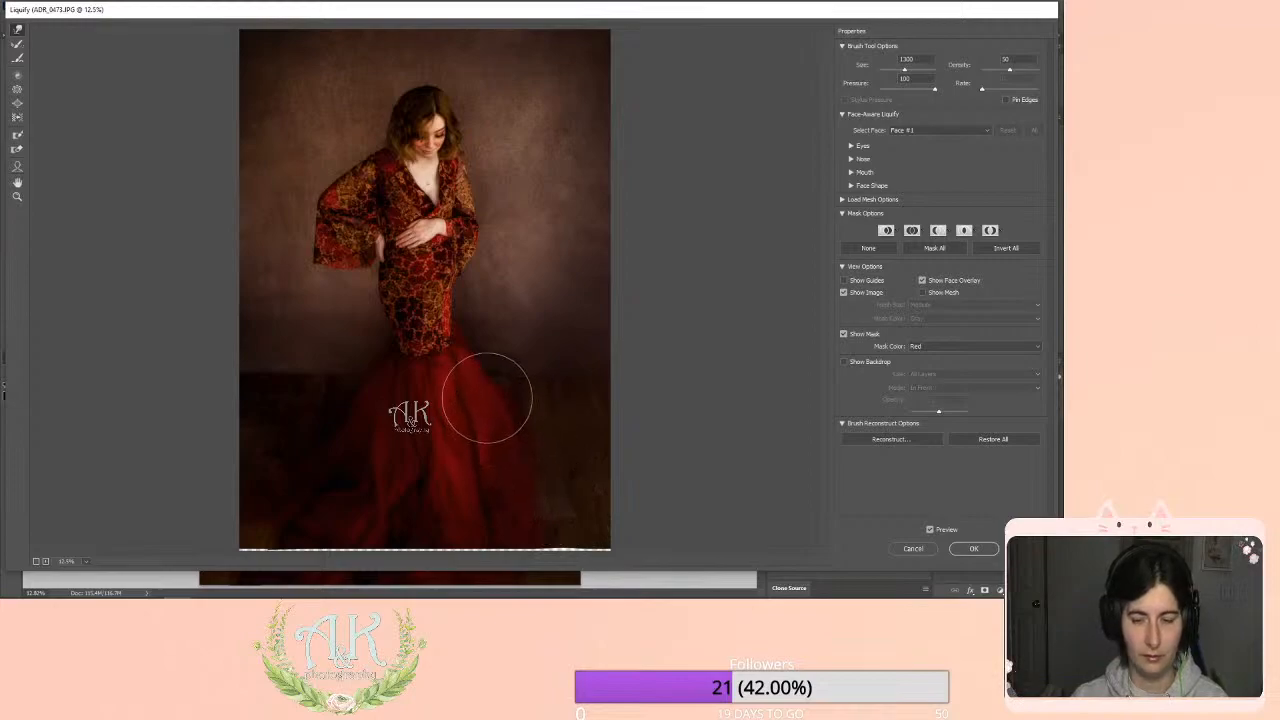
Flare the red skirt outward into a fuller shape with the Forward Warp tool, using brush sizes of 600 and 1100.
key("bracketleft")
key("bracketleft")
key("bracketleft")
key("bracketleft")
key("bracketleft")
key("bracketleft")
key("bracketleft")
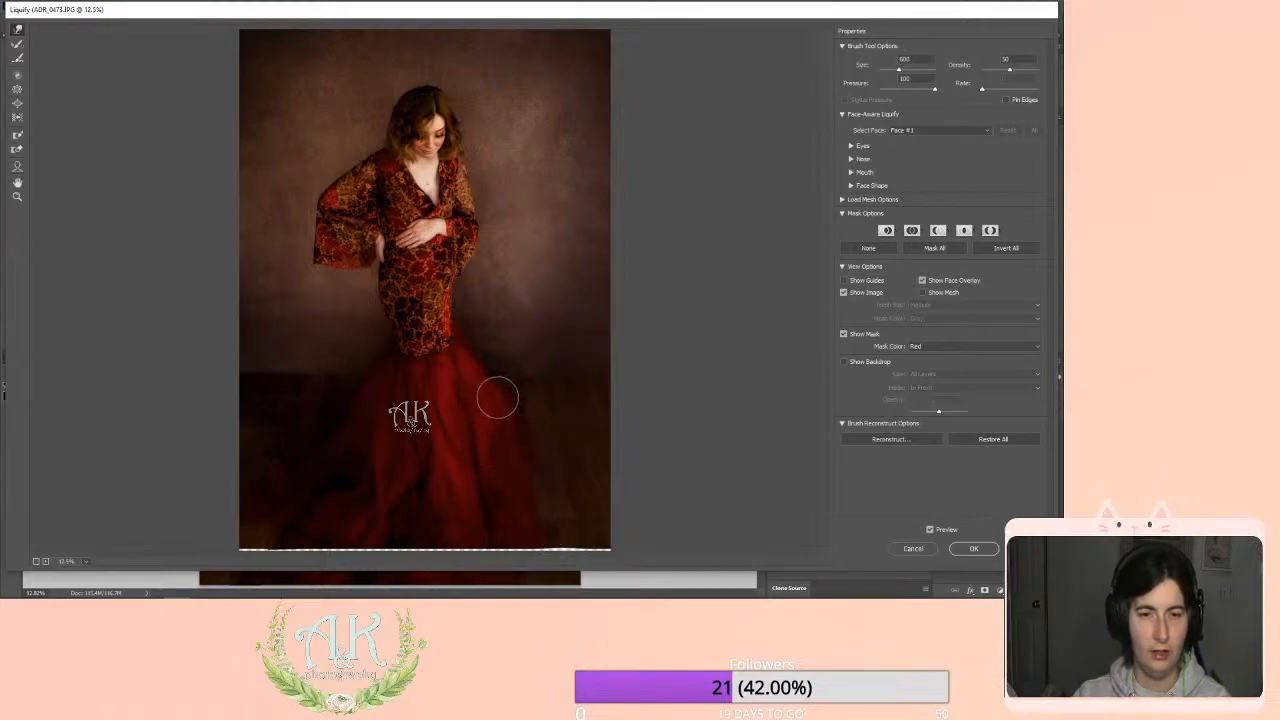
key("bracketright")
key("bracketright")
key("bracketright")
key("bracketright")
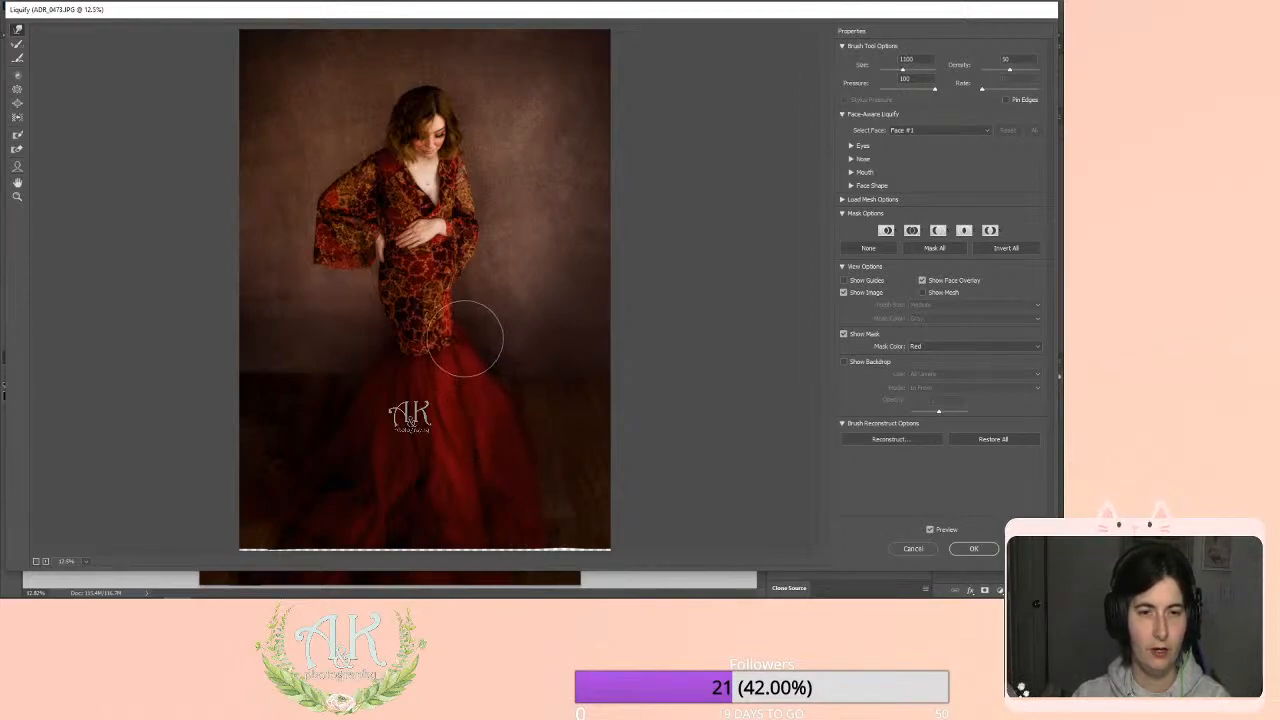
key("bracketright")
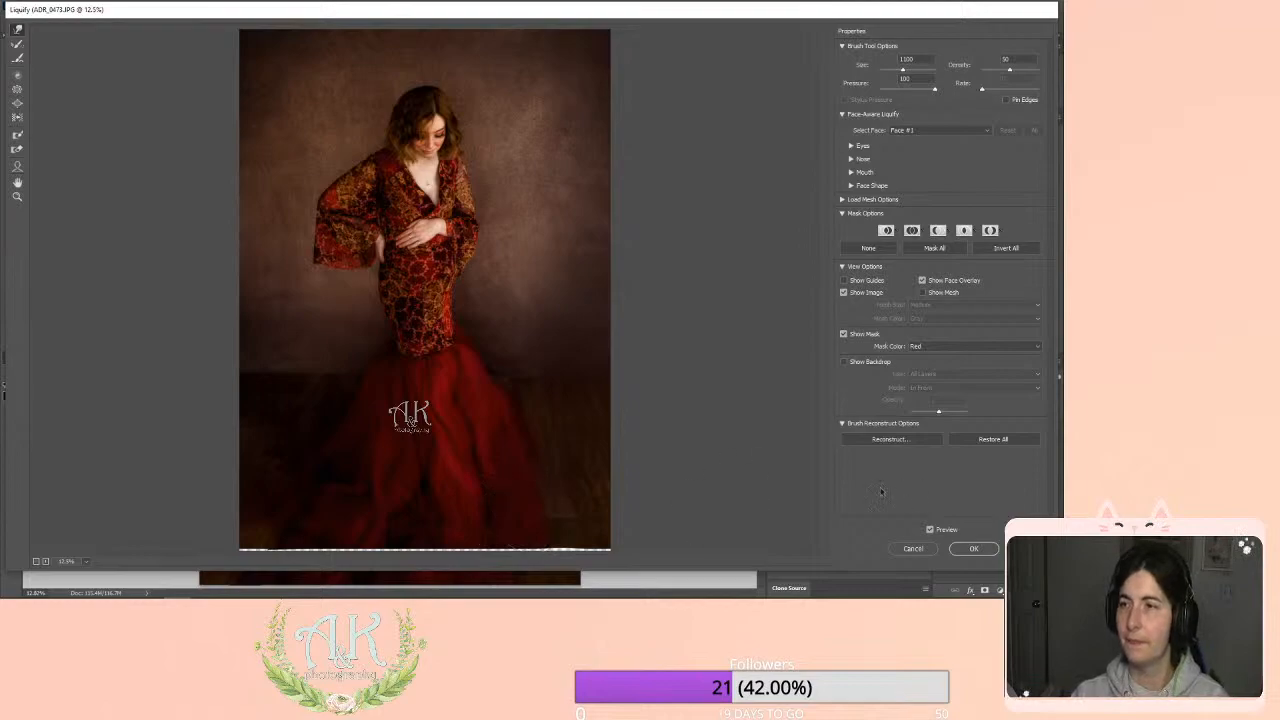
Compare the red-dress photo before and after the Liquify warps by switching the preview off and on repeatedly.
left_click(930, 531)
left_click(930, 531)
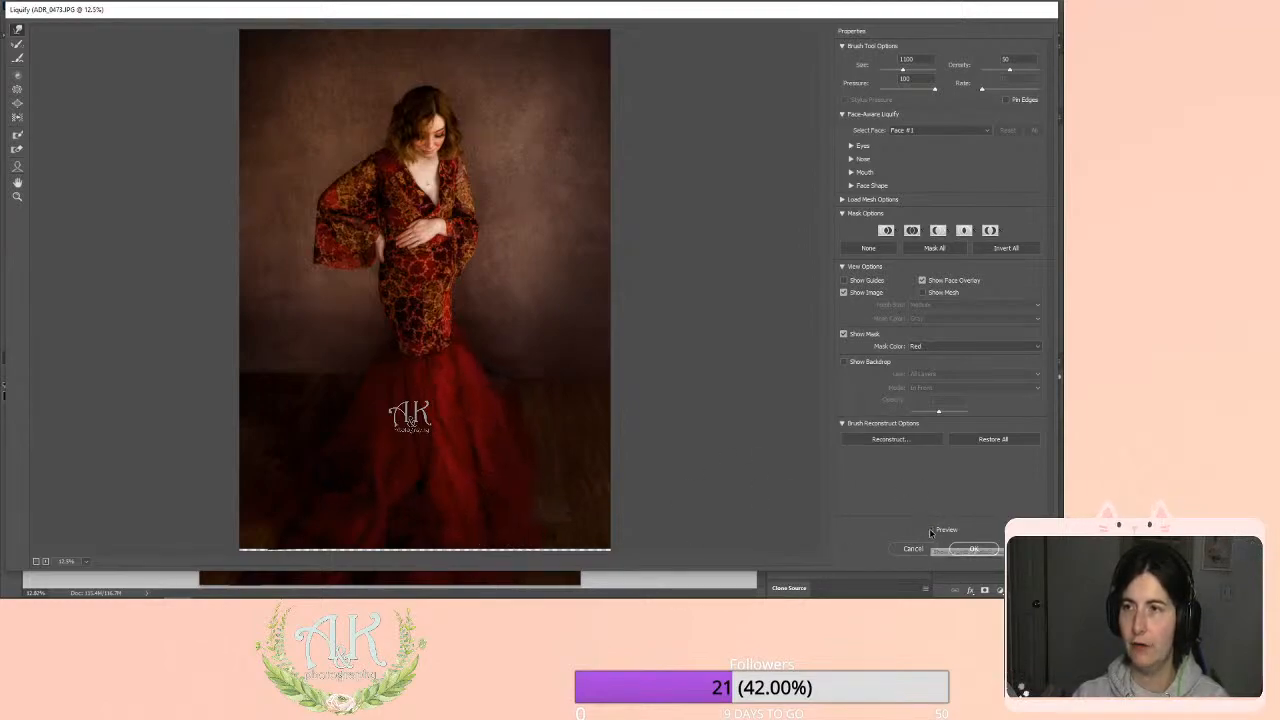
left_click(930, 531)
left_click(930, 531)
left_click(930, 531)
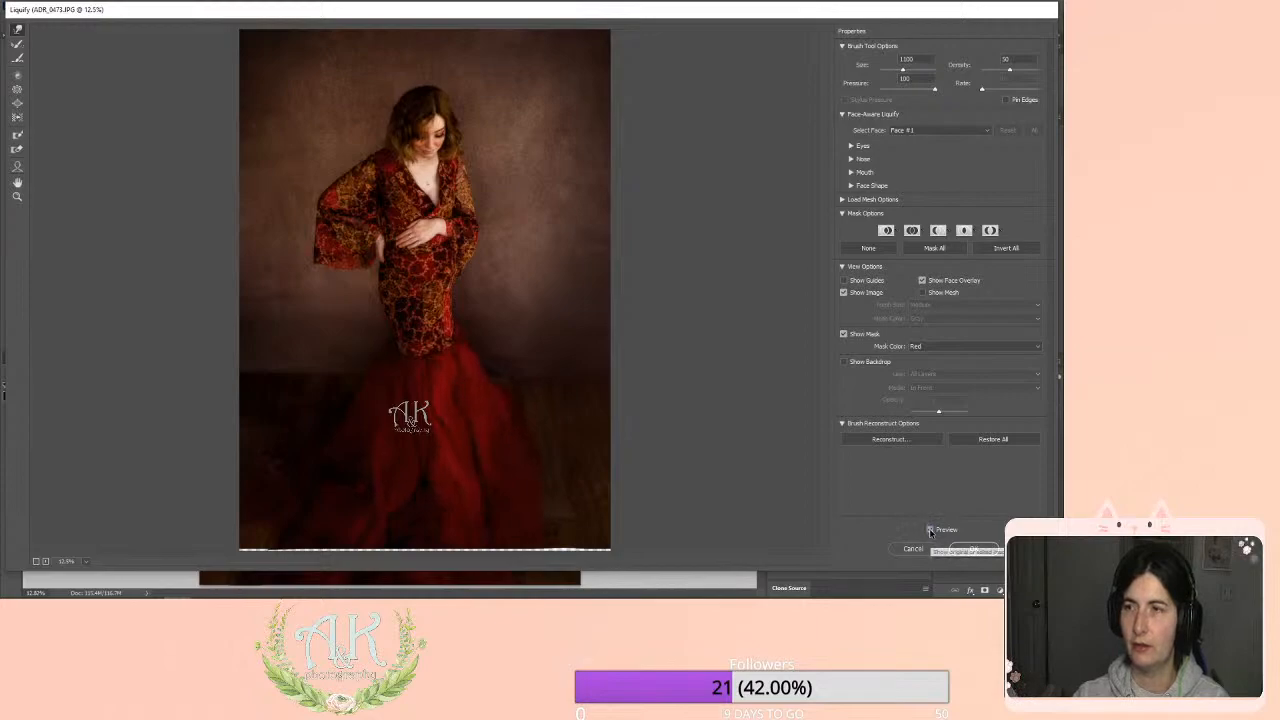
left_click(930, 531)
left_click(930, 531)
left_click(930, 531)
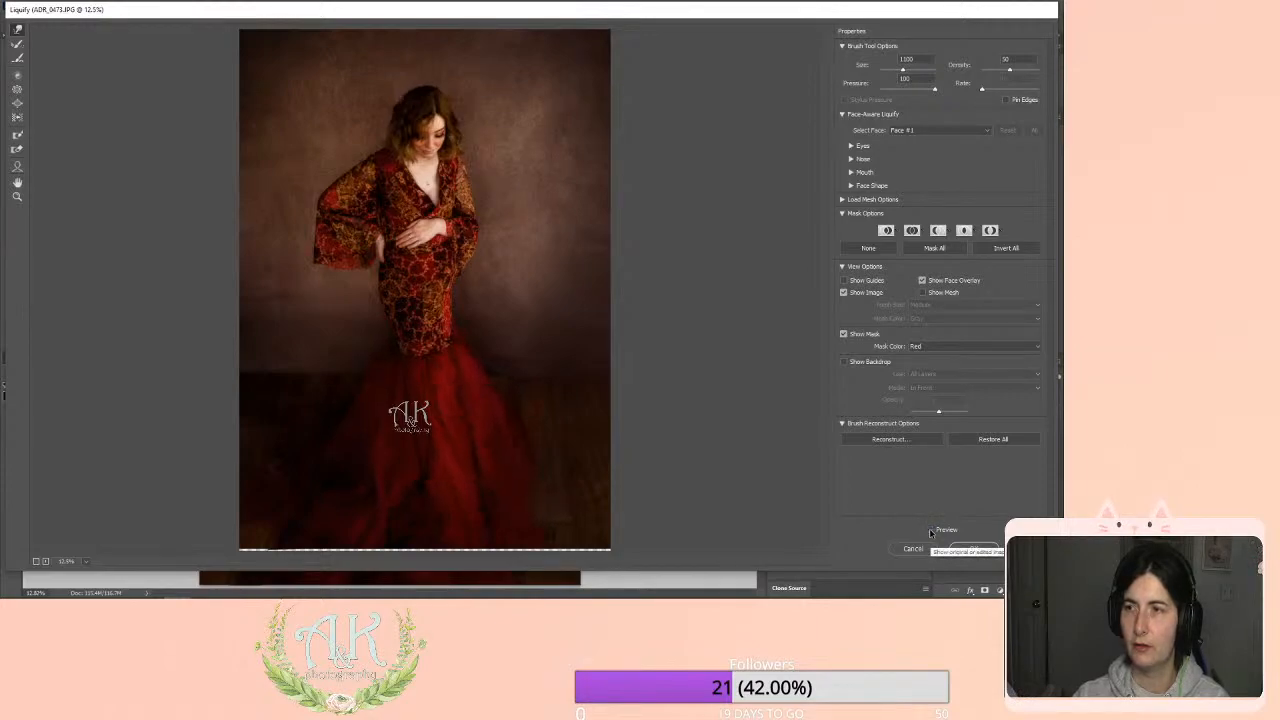
left_click(930, 531)
left_click(930, 531)
left_click(929, 528)
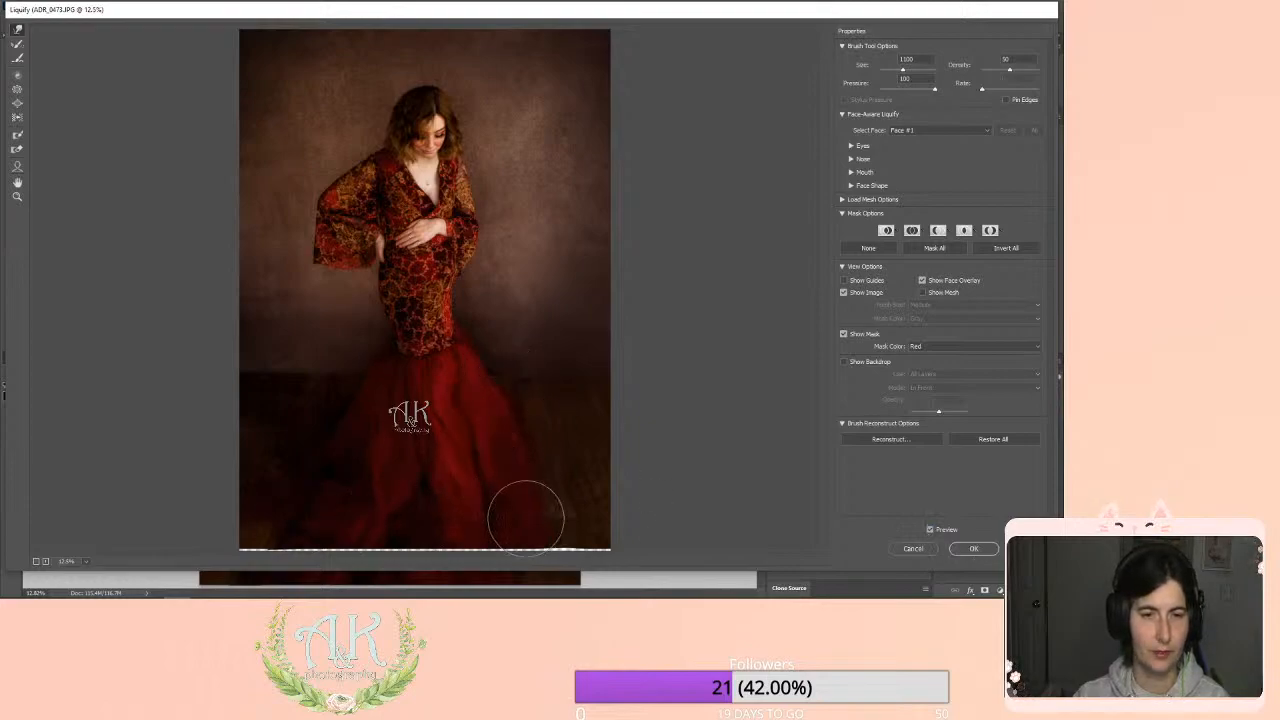
Nudge the lower edge of the red skirt with the size 1100 Forward Warp brush and apply the Liquify changes.
mouse_move(541, 537)
left_mouse_down()
mouse_move(561, 541)
mouse_move(544, 539)
left_mouse_up()
left_click(972, 550)
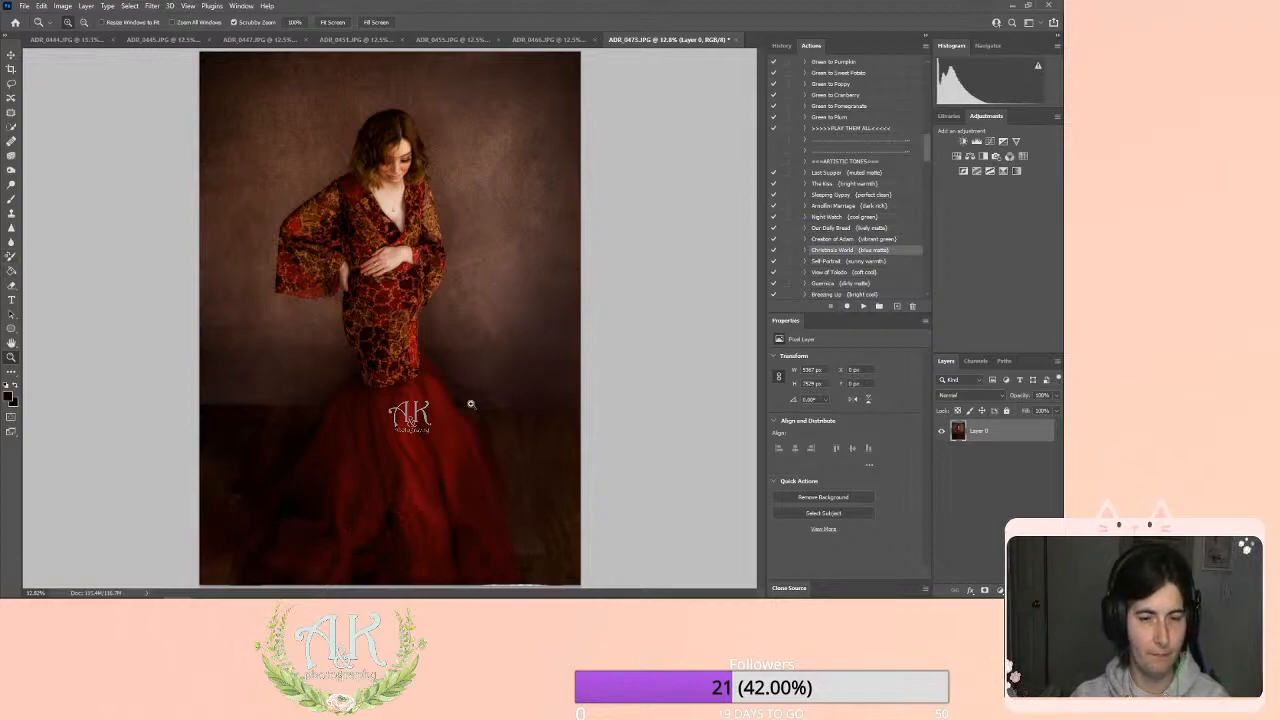
Crop the photo slightly at the 5:7 ratio to trim the uneven pale strip along its lower edge.
left_click(11, 69)
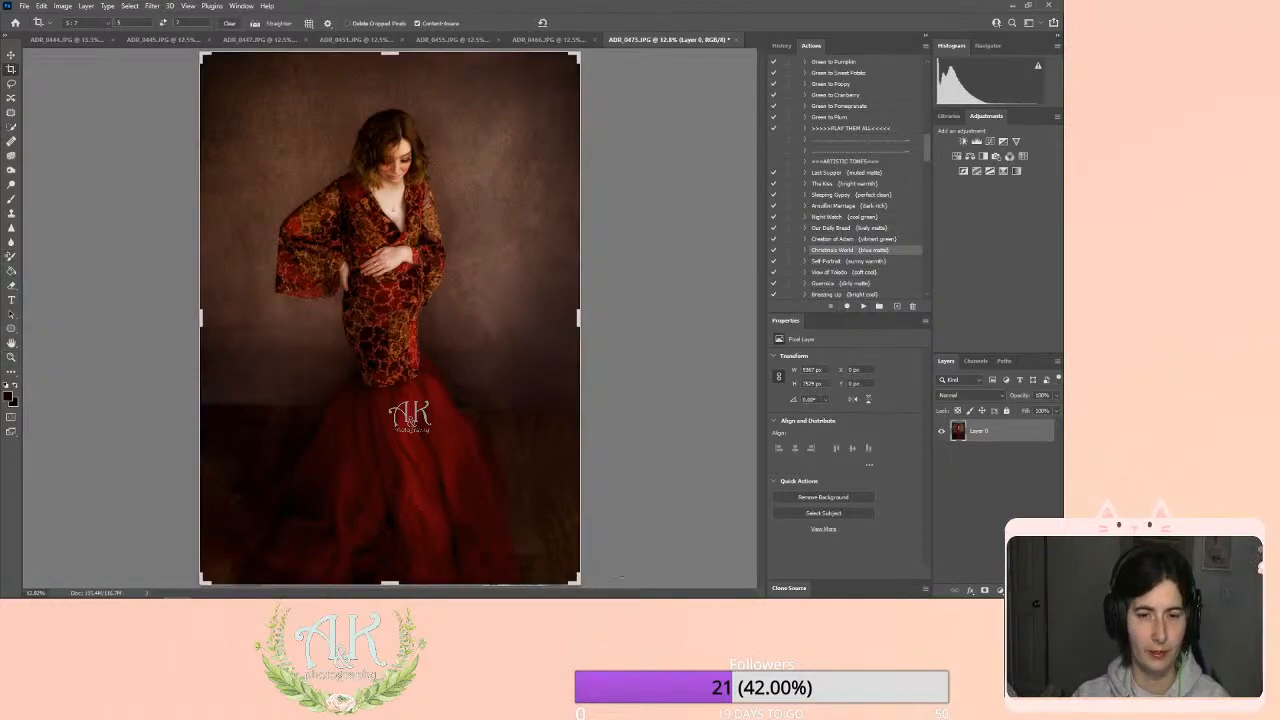
left_click(576, 580)
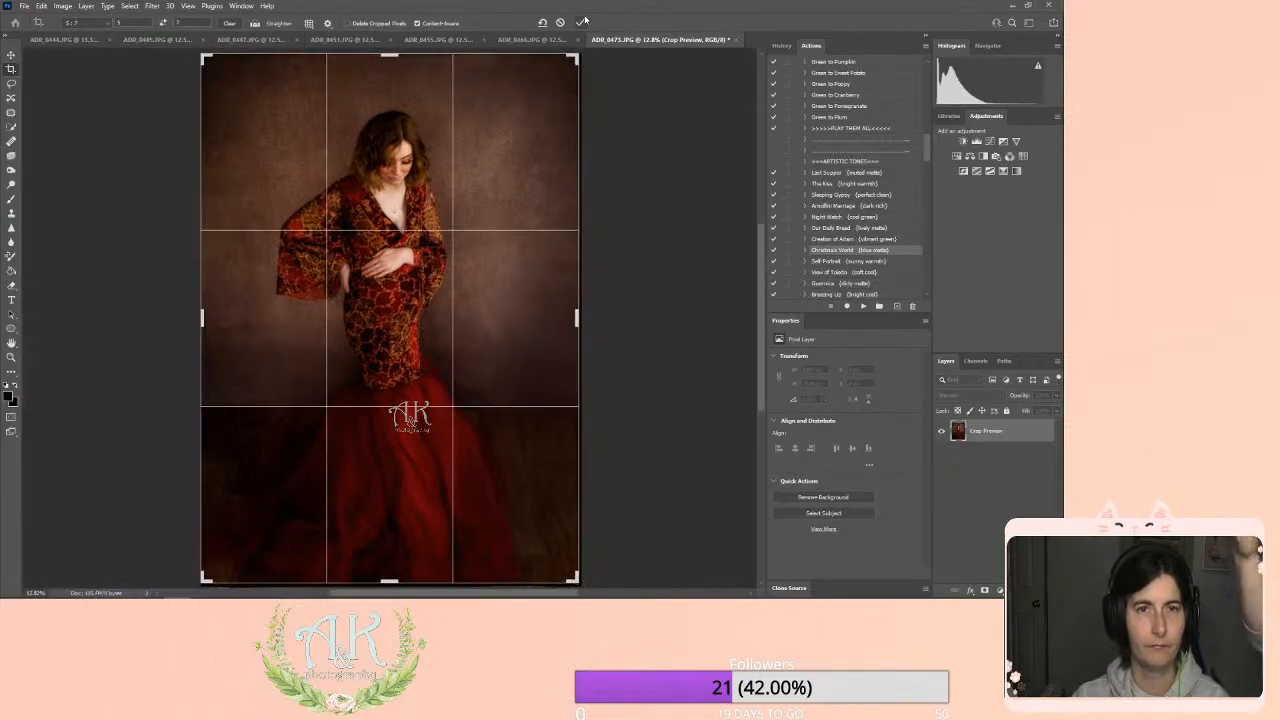
left_click(581, 20)
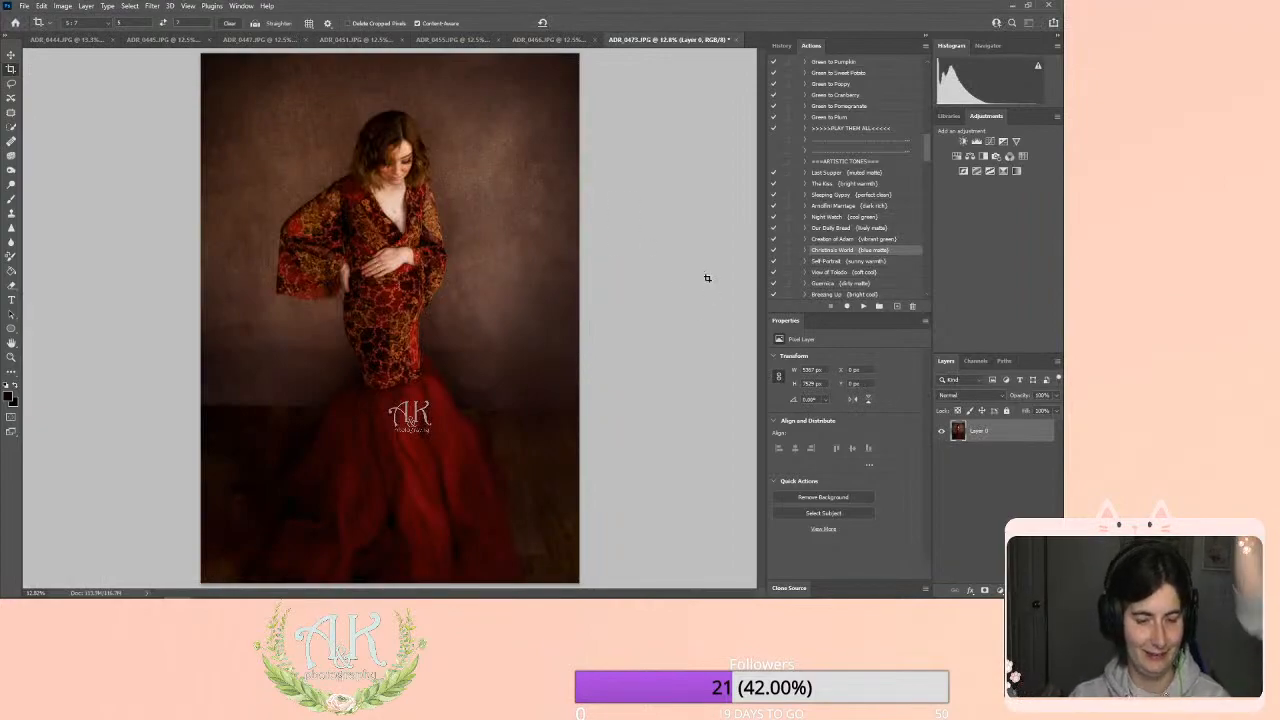
Run the Christina's World (blue matte) action on the photo and lower the resulting group's opacity to about 23%.
scroll(883, 237, "up", 4)
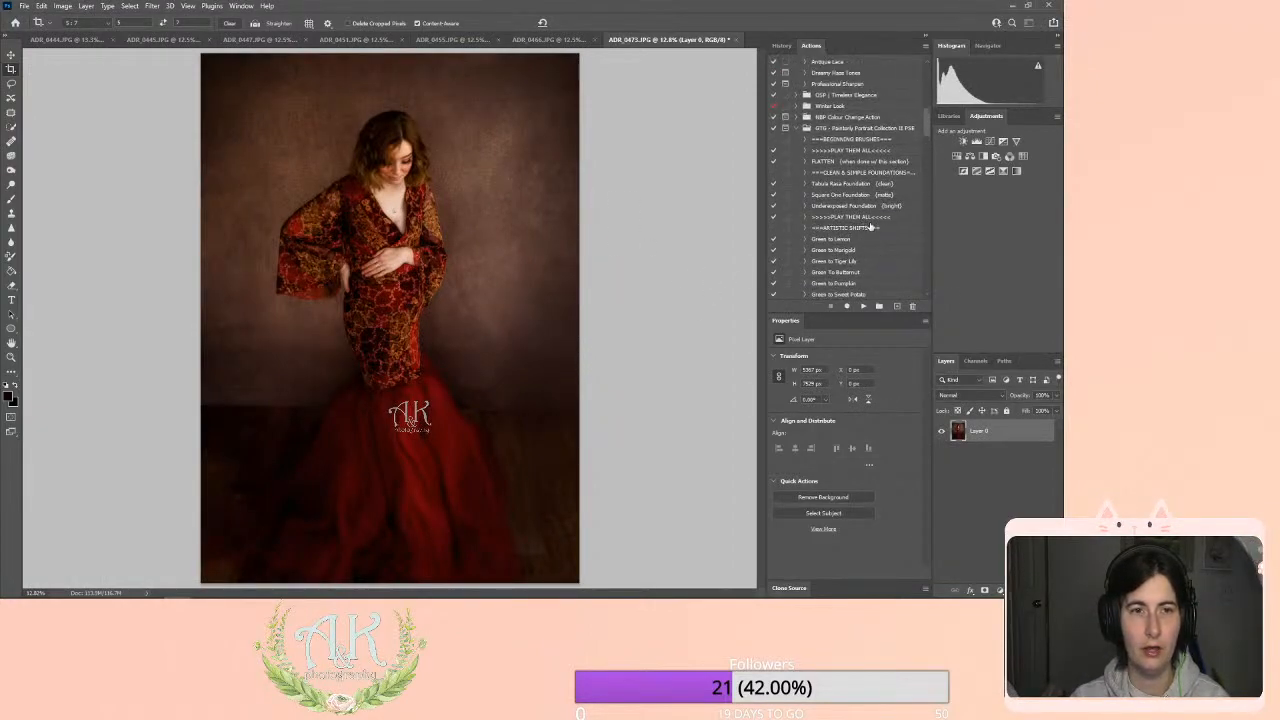
scroll(870, 230, "down", 6)
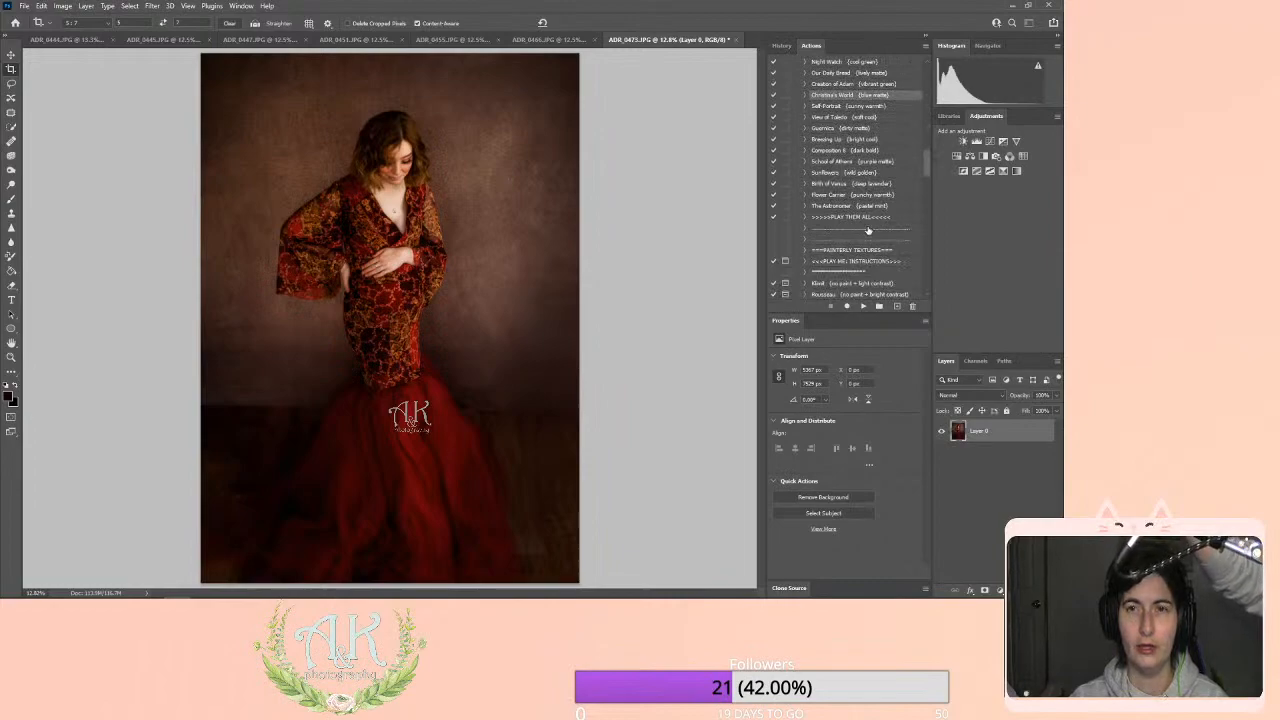
left_click(866, 308)
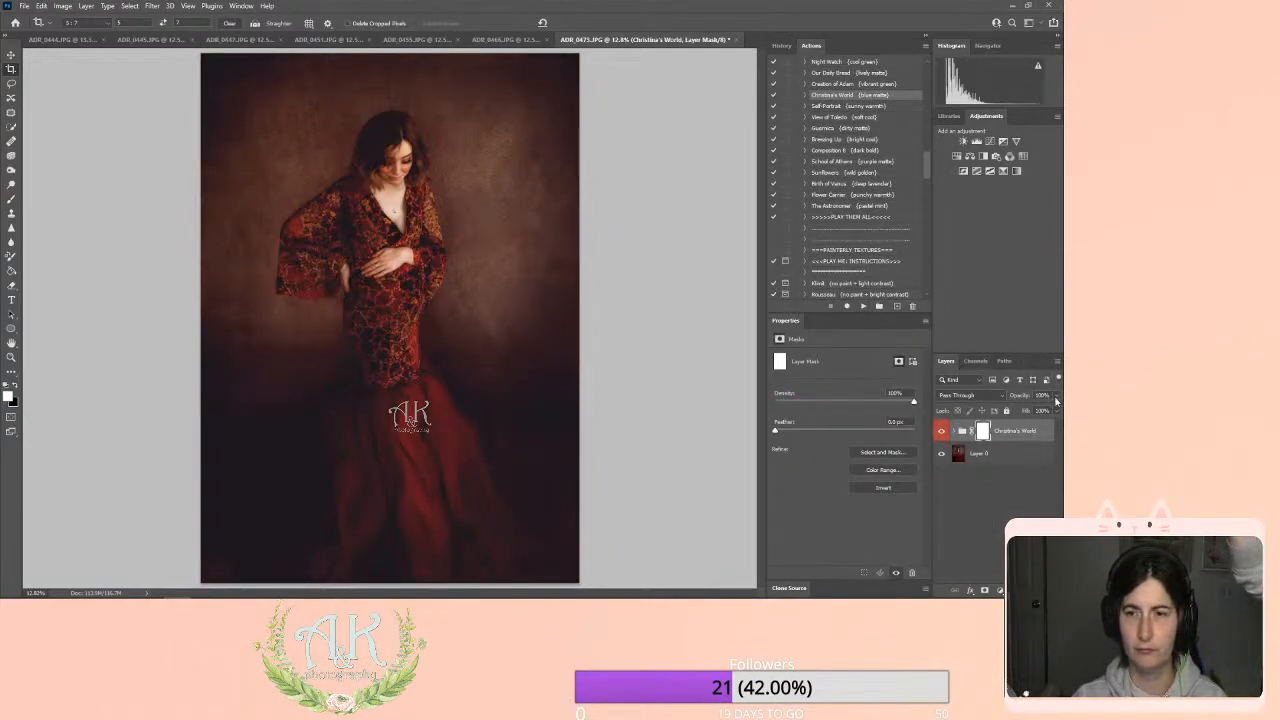
left_click(1017, 411)
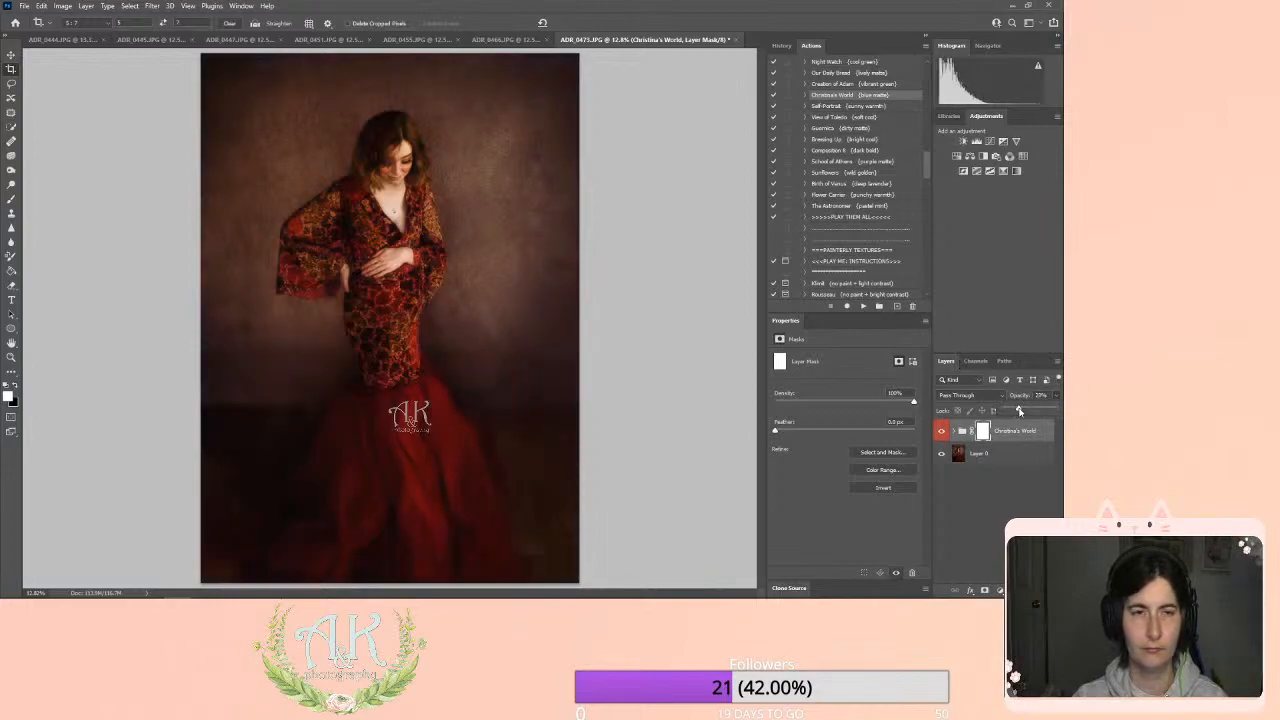
Compare the portrait with and without the Christina's World group, then flatten the image.
left_click(941, 431)
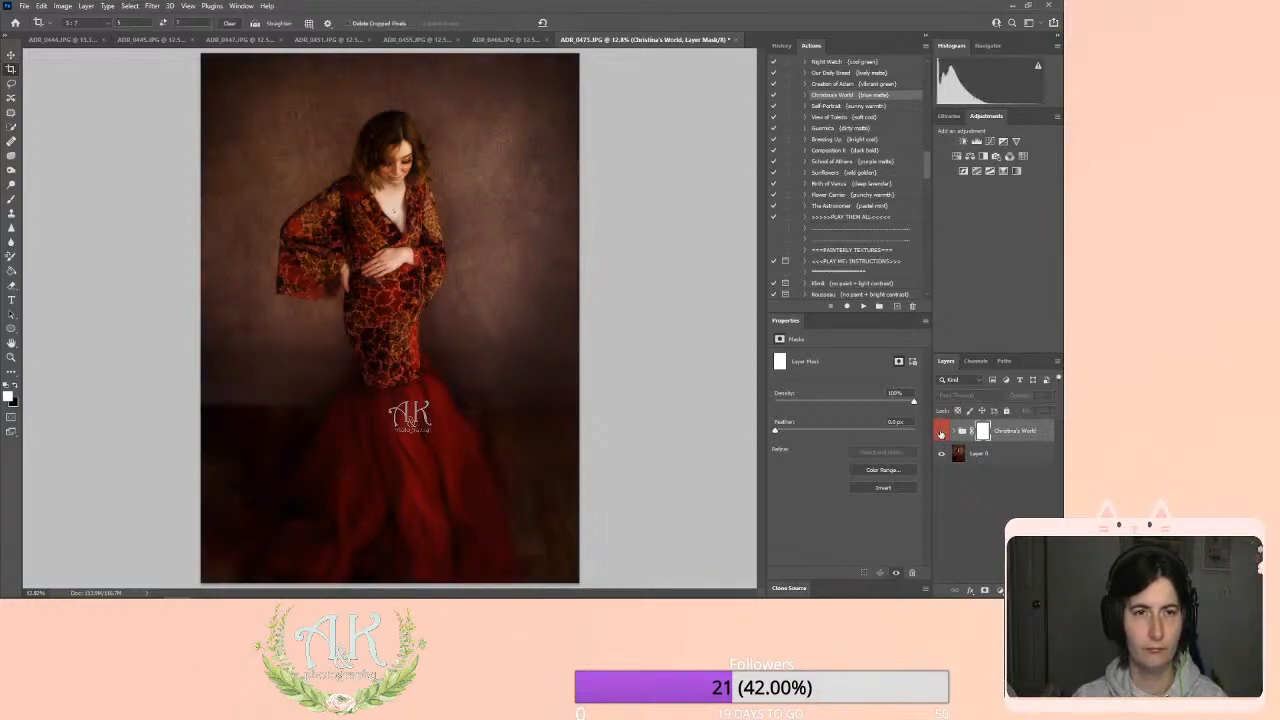
left_click(941, 431)
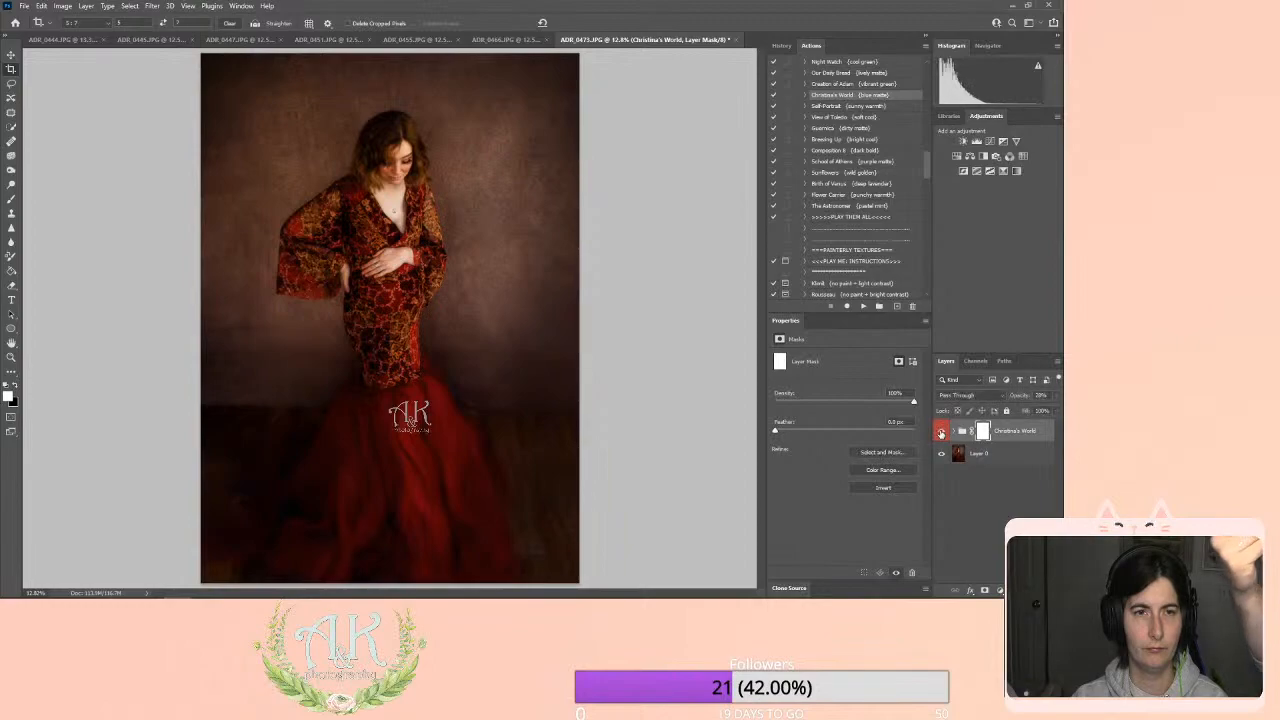
left_click(86, 6)
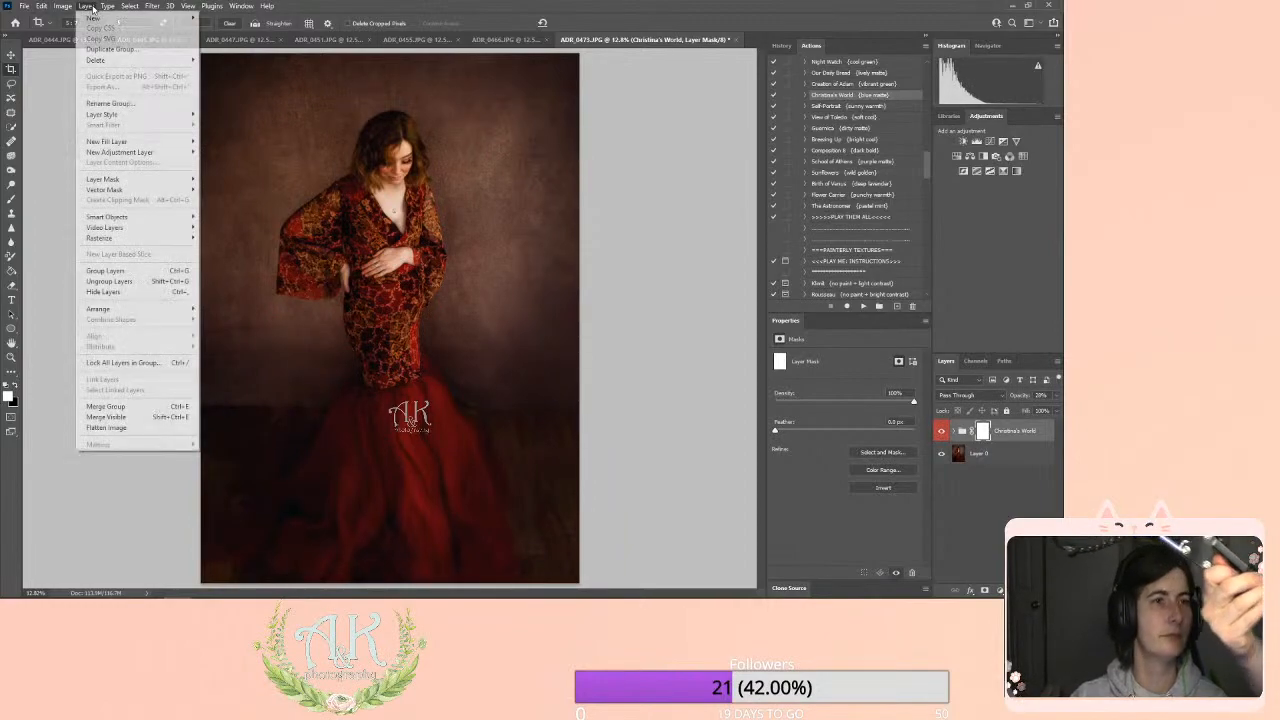
left_click(99, 428)
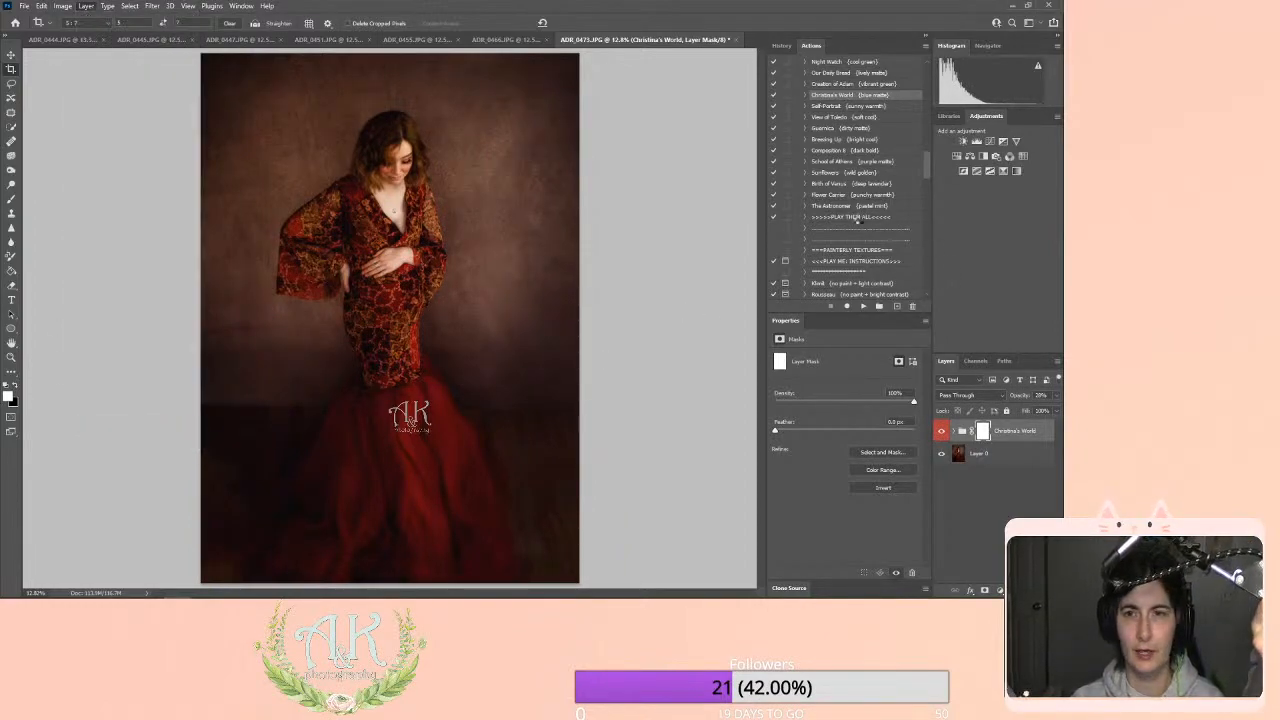
Run the Satin Finish action and merge its layer into the background at a reduced opacity.
scroll(866, 228, "up", 10)
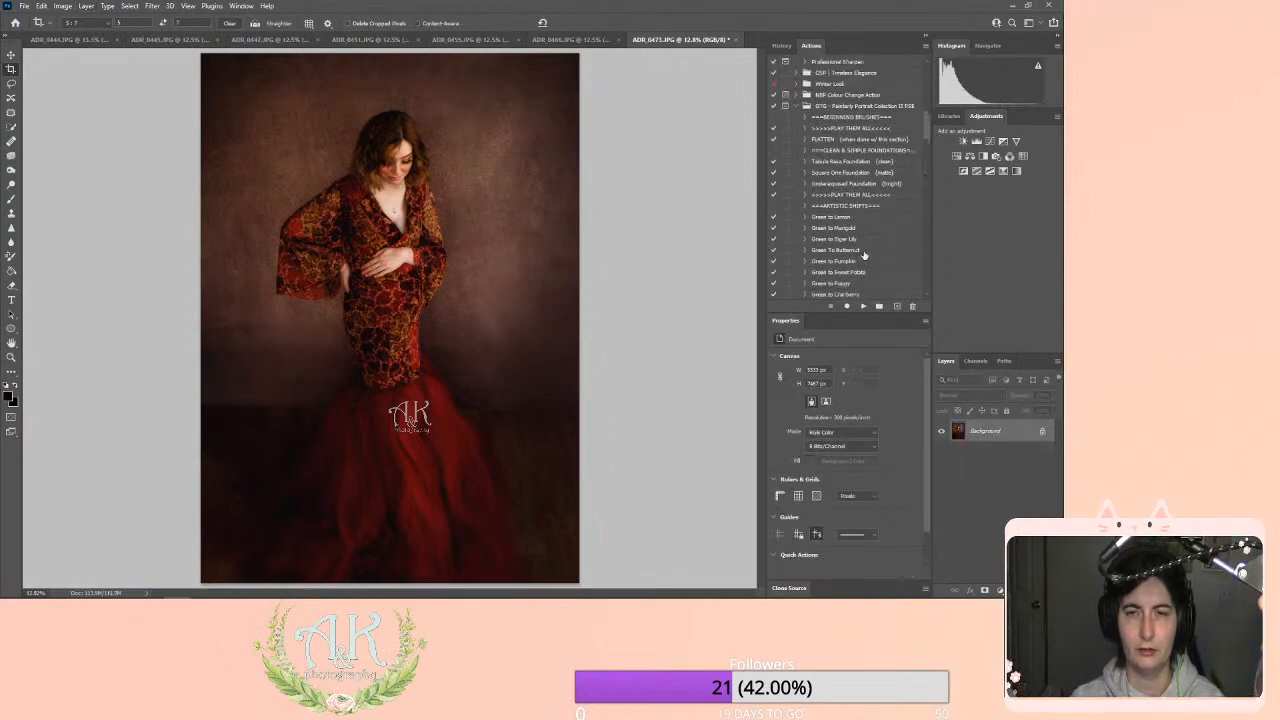
scroll(866, 251, "up", 3)
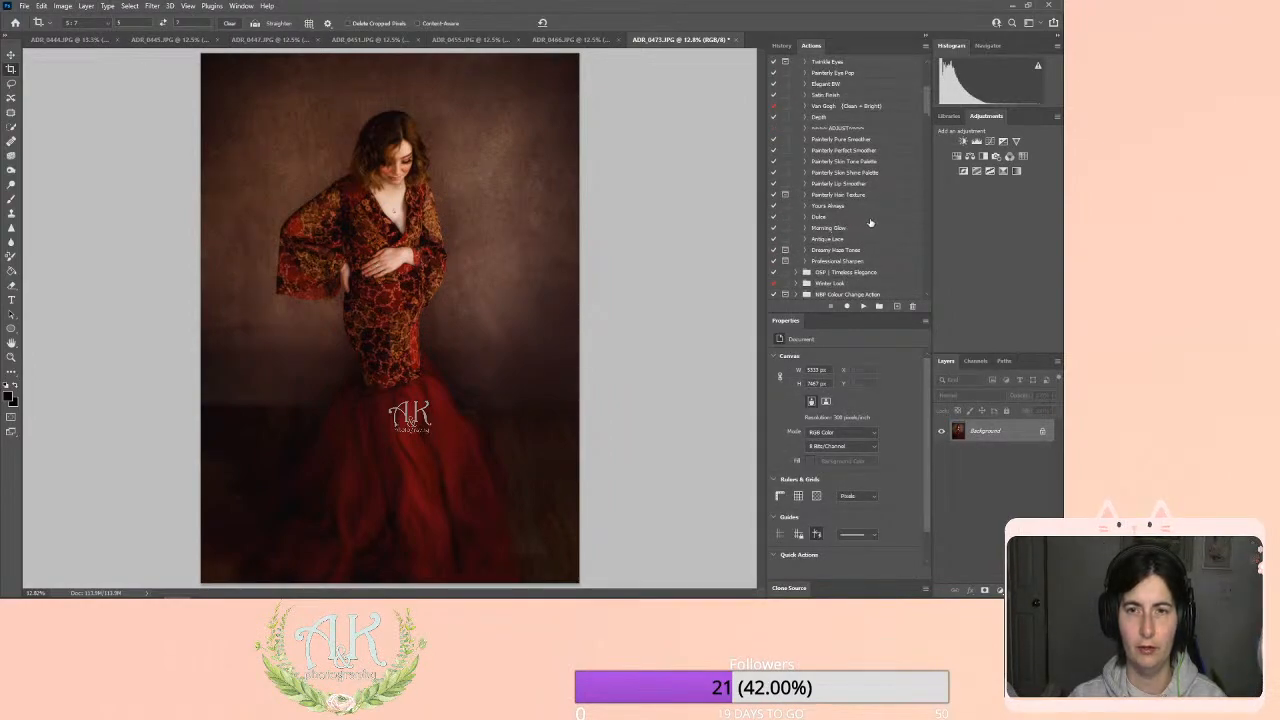
scroll(870, 222, "up", 5)
left_click(840, 239)
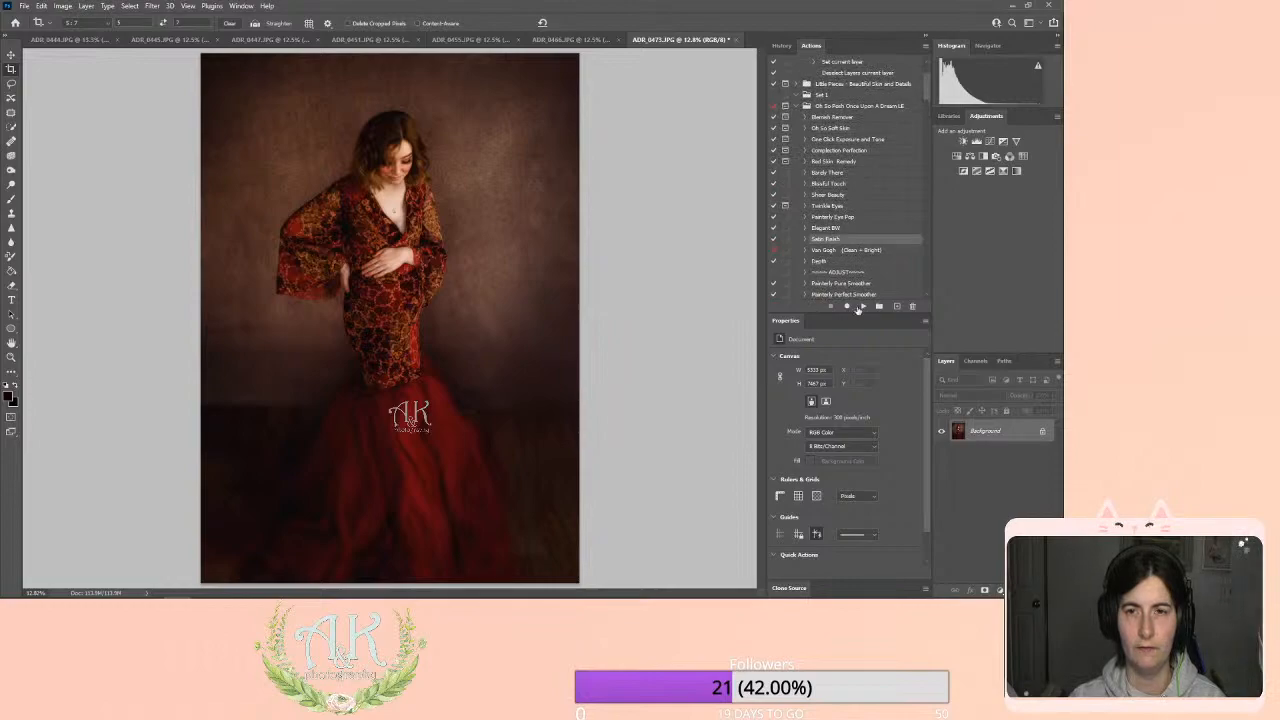
left_click(863, 307)
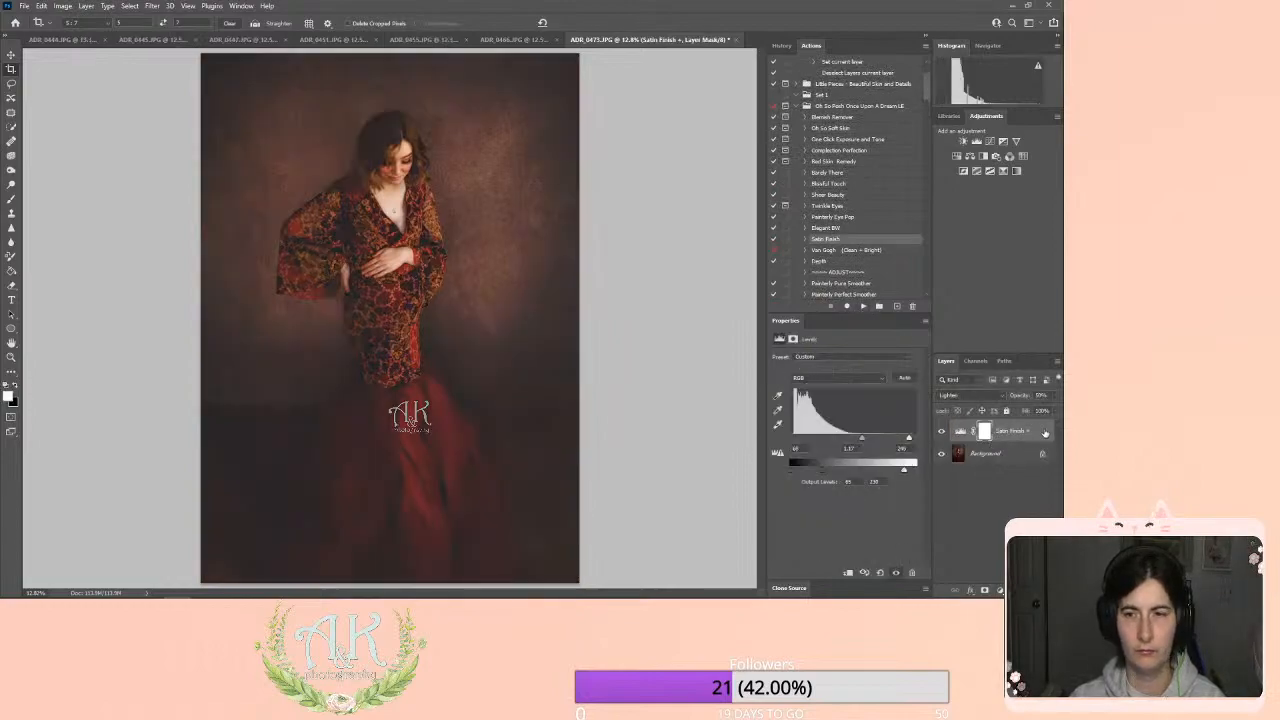
left_click_drag(1015, 410, 1012, 410)
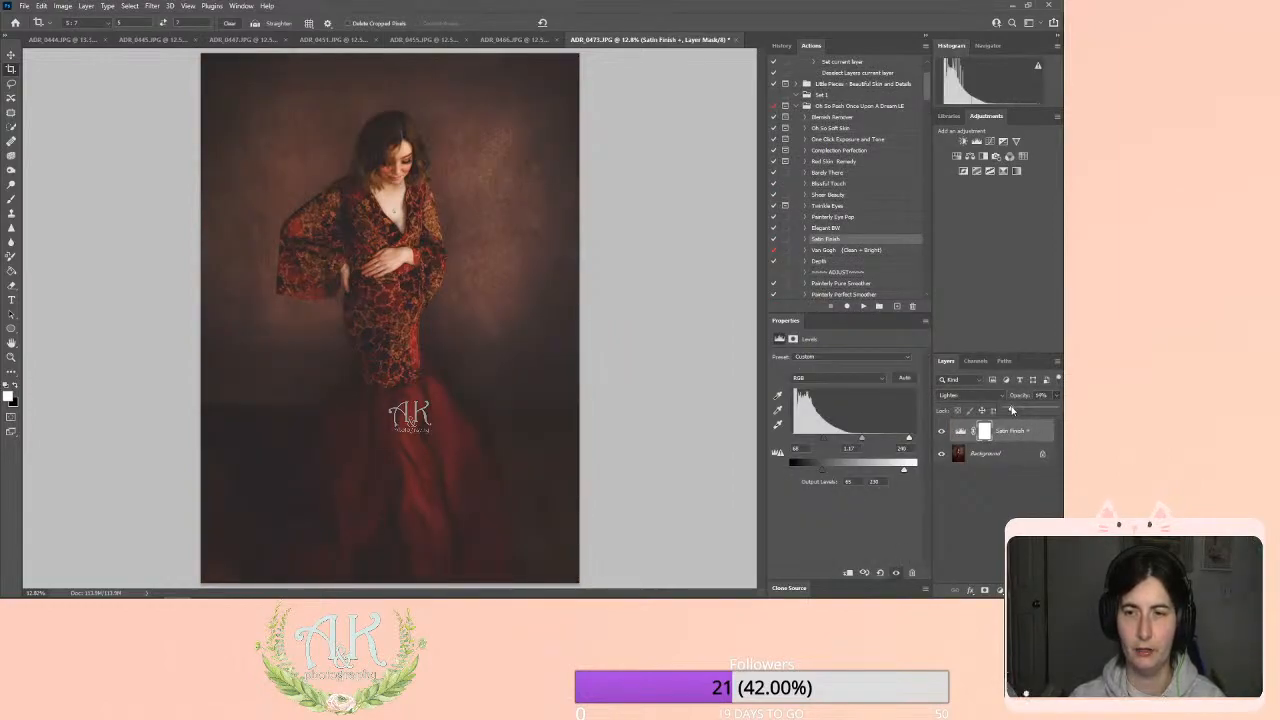
left_click(86, 6)
left_click(110, 415)
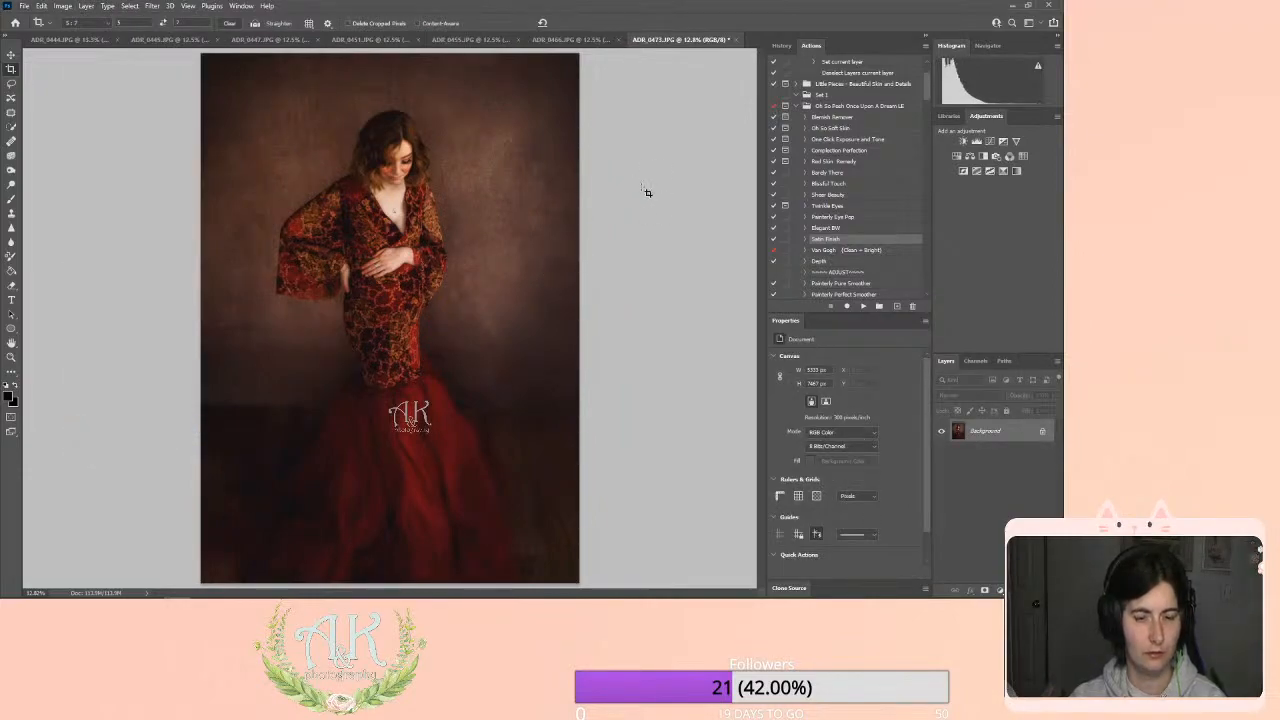
Save the portrait as a Baseline Optimized JPEG at quality 12 and close the document.
key("ctrl+s")
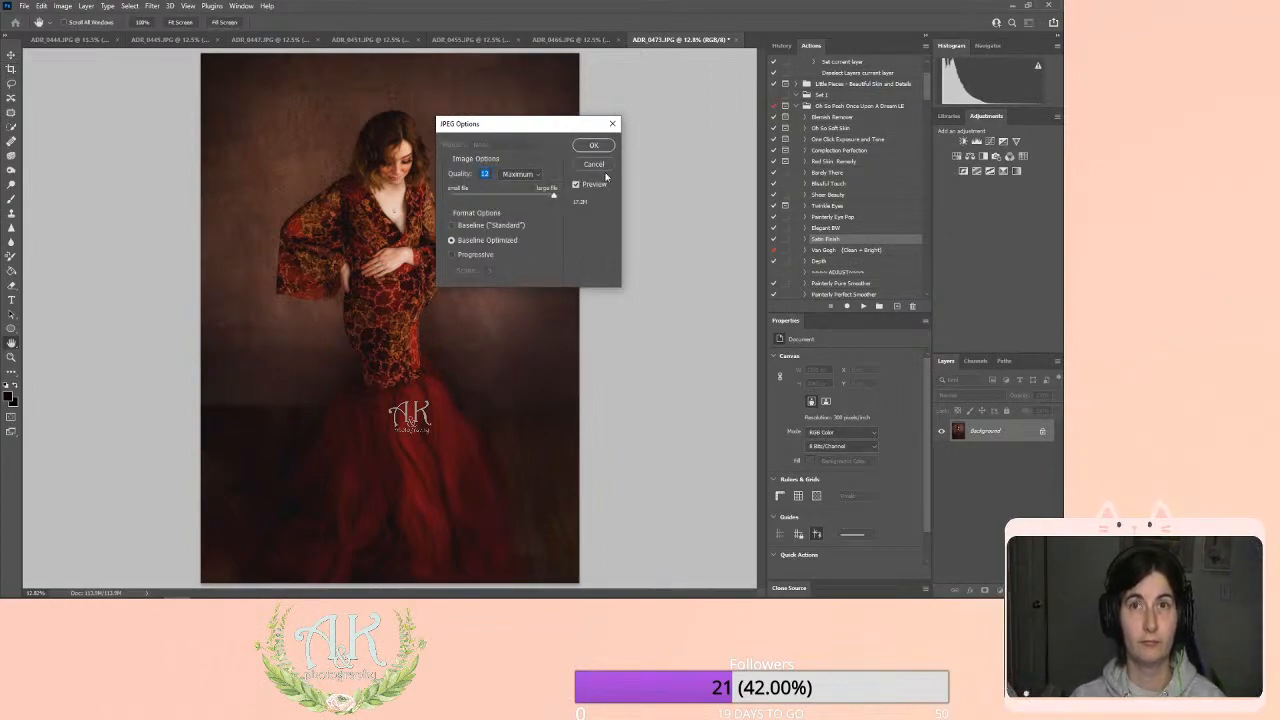
left_click(592, 146)
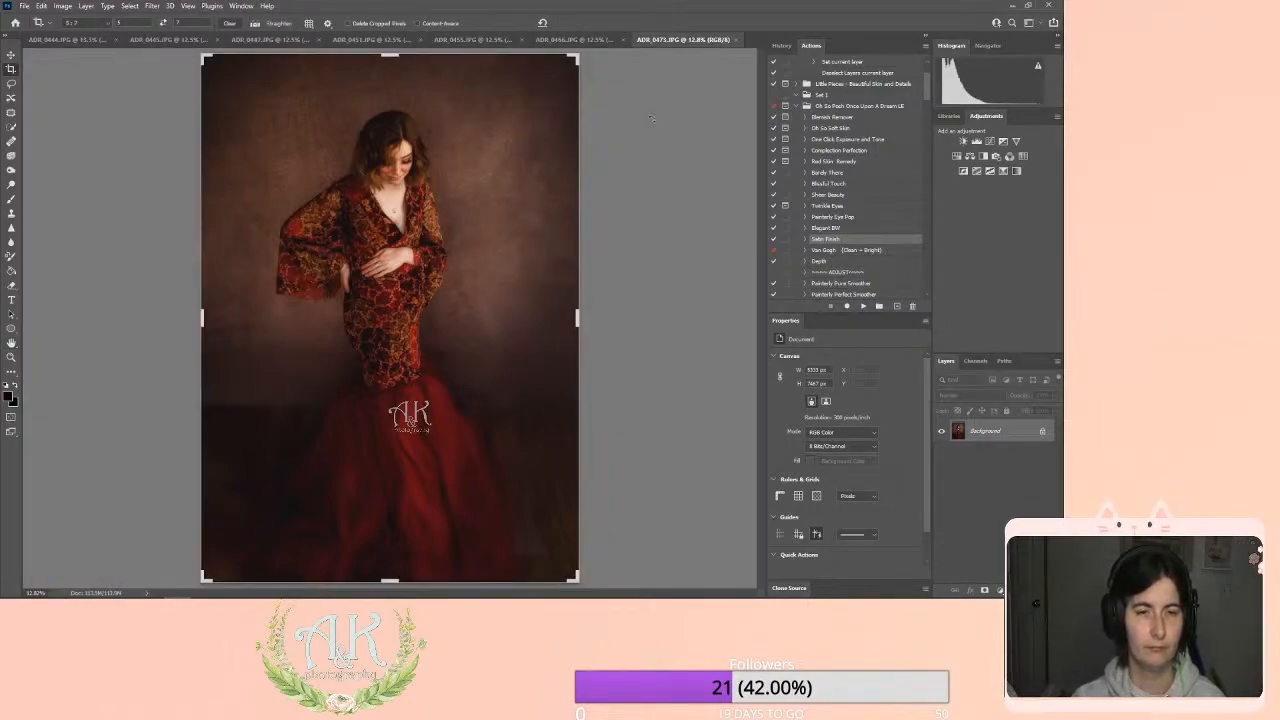
left_click(11, 56)
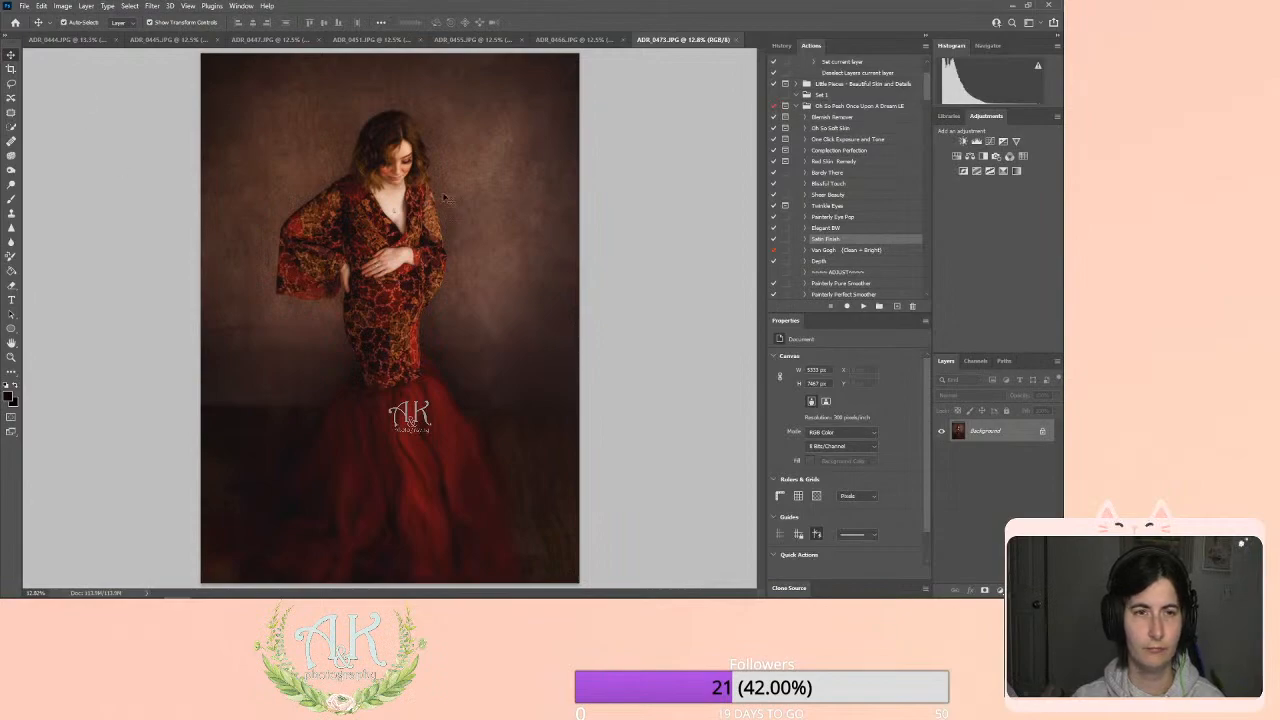
left_click(737, 41)
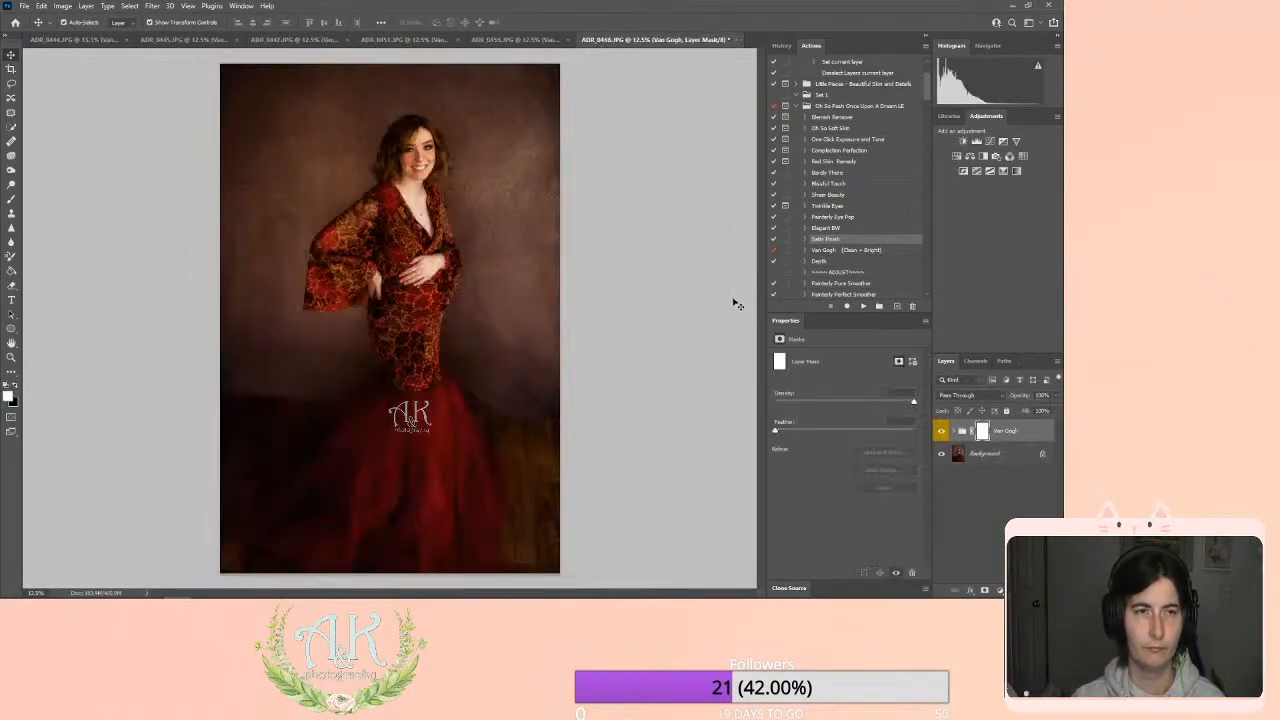
Lower the opacity of the Van Gogh group in ADR_0466.JPG and flatten the image.
left_click(1040, 432)
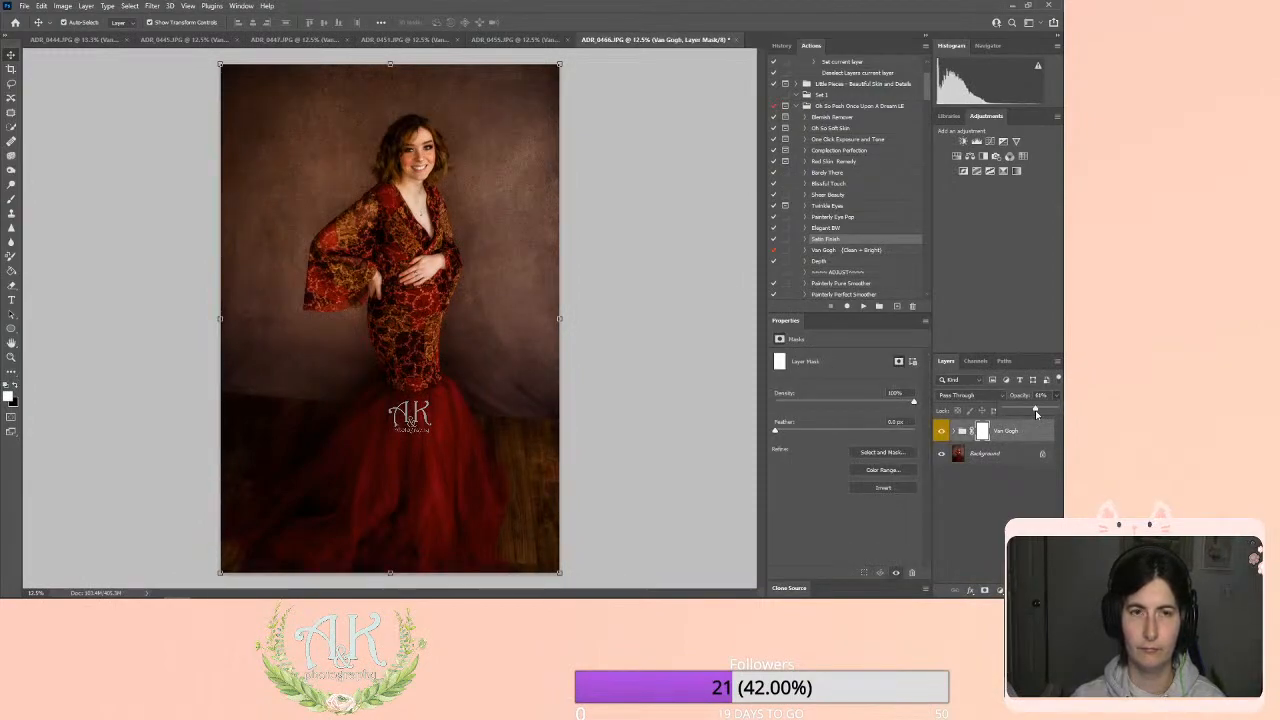
left_click(86, 6)
left_click(140, 428)
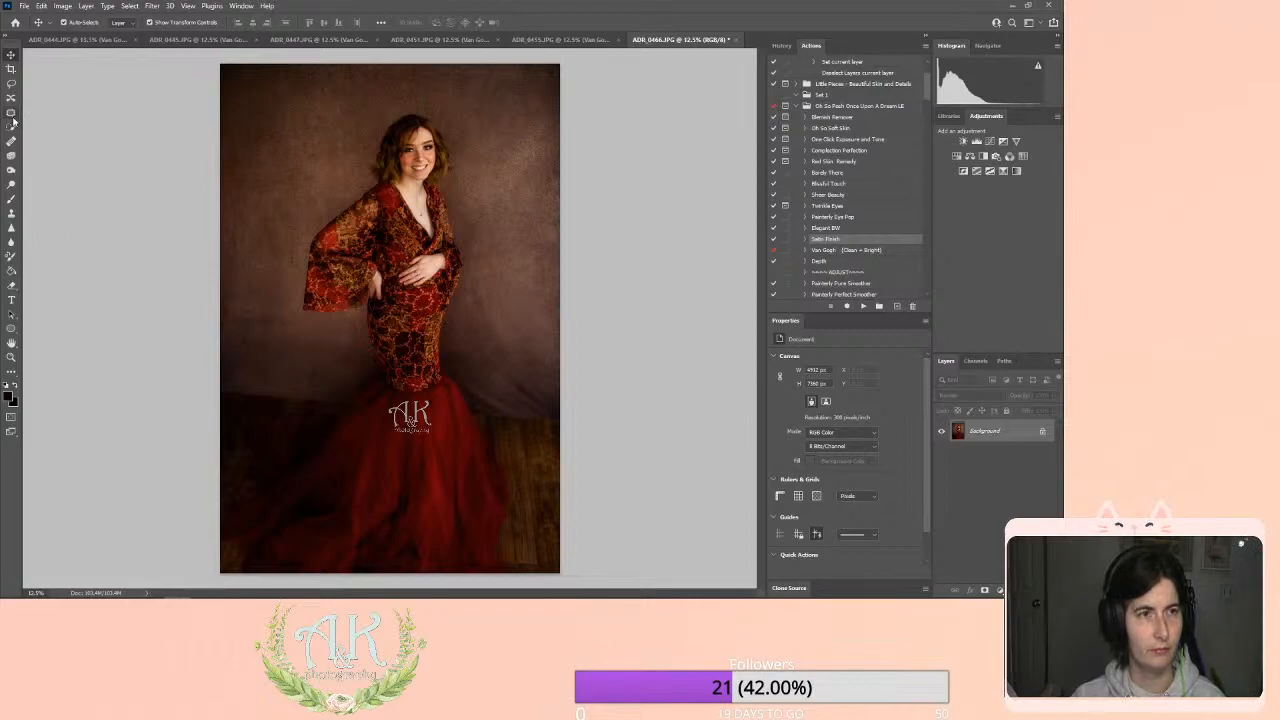
Outline the backdrop edge above the wooden floor to the right of the skirt, fill it content-aware and deselect.
left_click(12, 114)
mouse_move(522, 381)
left_mouse_down()
mouse_move(475, 397)
mouse_move(492, 413)
mouse_move(567, 411)
mouse_move(520, 381)
left_mouse_up()
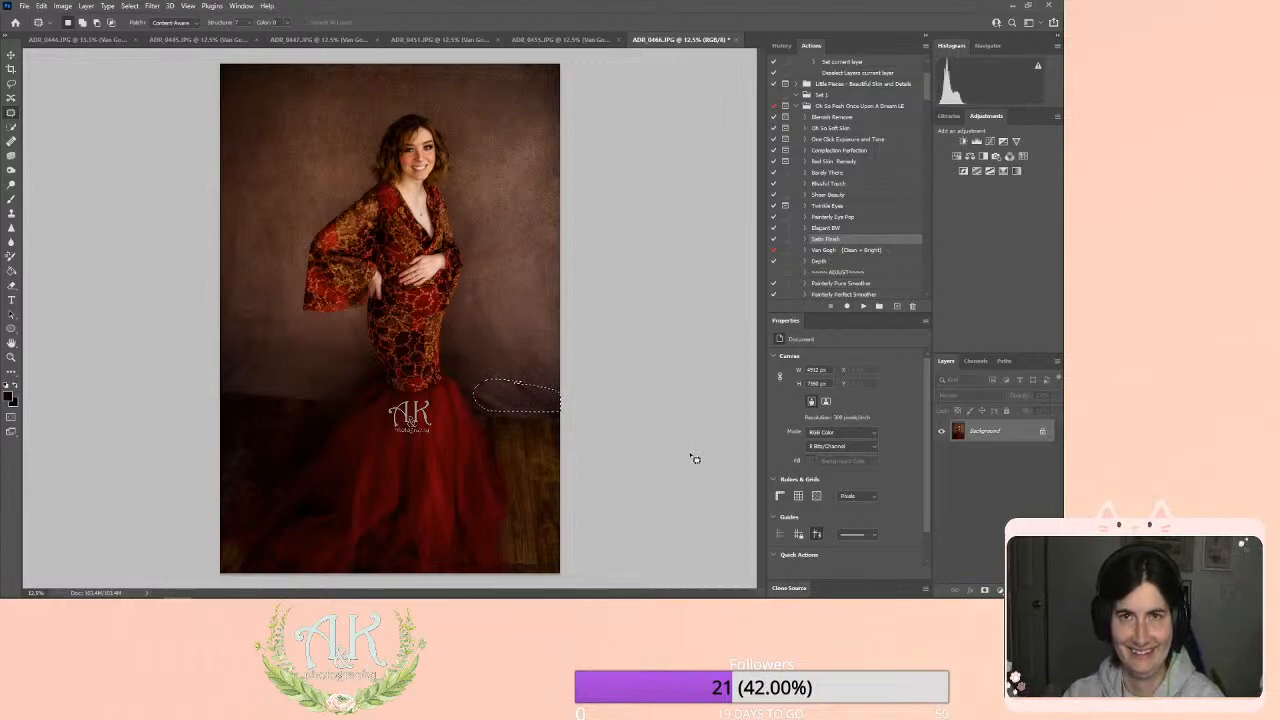
key("shift+F5")
key("Return")
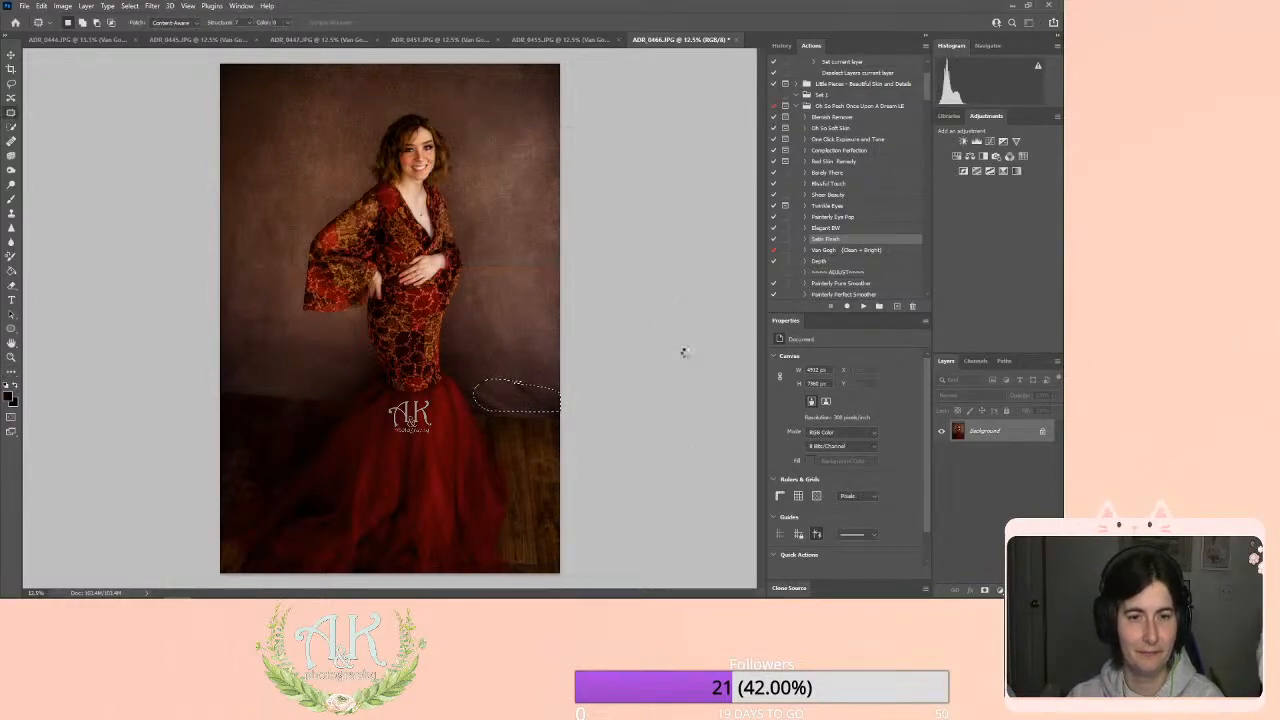
key("ctrl+d")
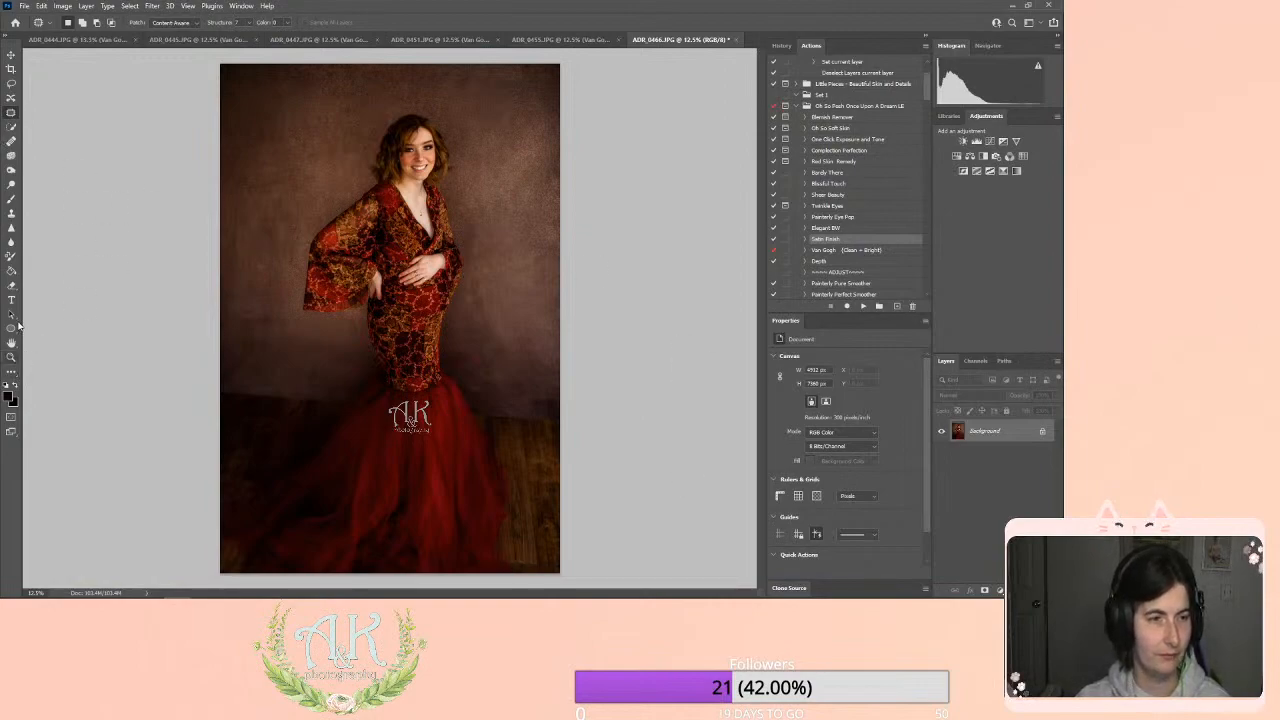
Crop the portrait at its original ratio, rotating it slightly counterclockwise to level the floor line.
left_click(11, 69)
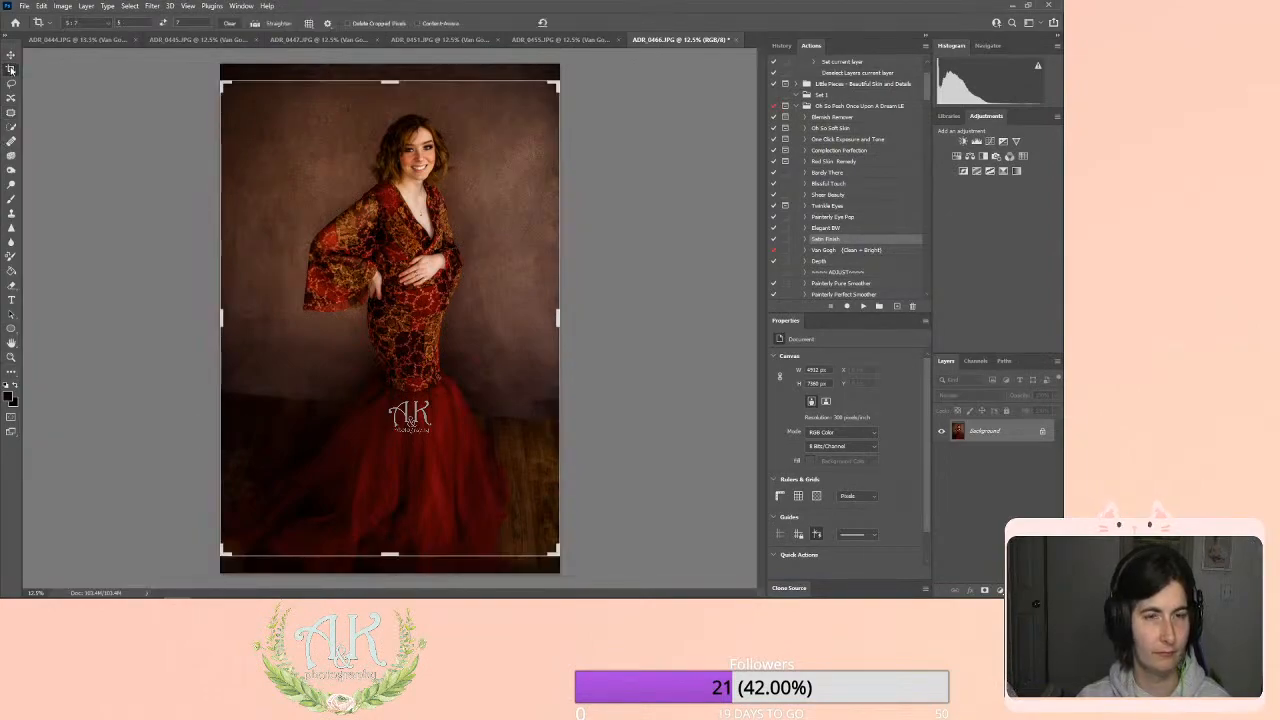
left_click(108, 23)
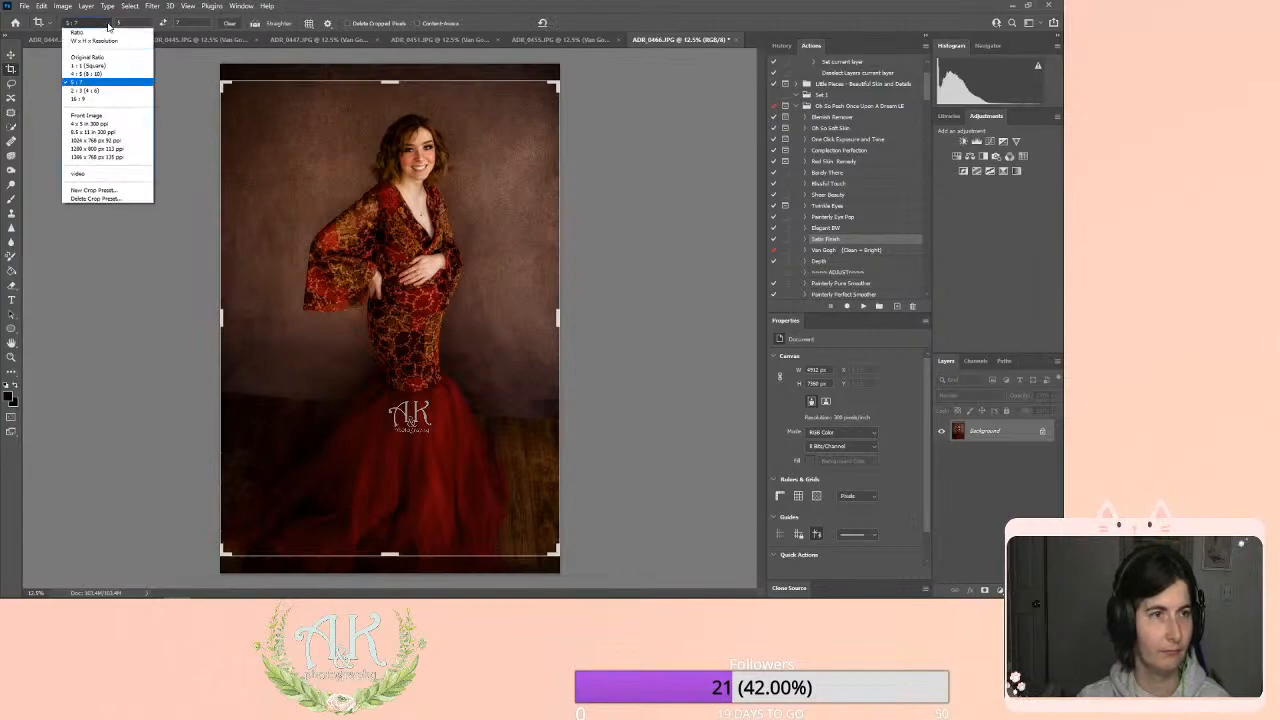
left_click(101, 97)
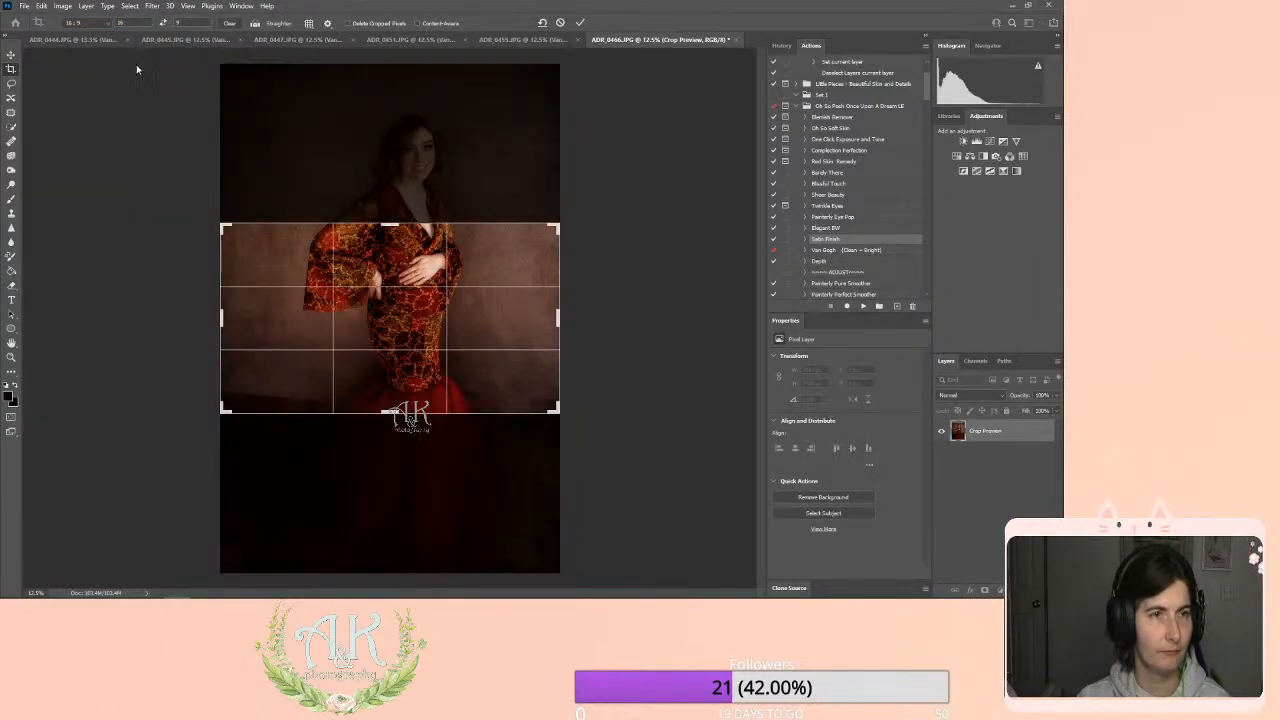
left_click(163, 22)
left_click(100, 22)
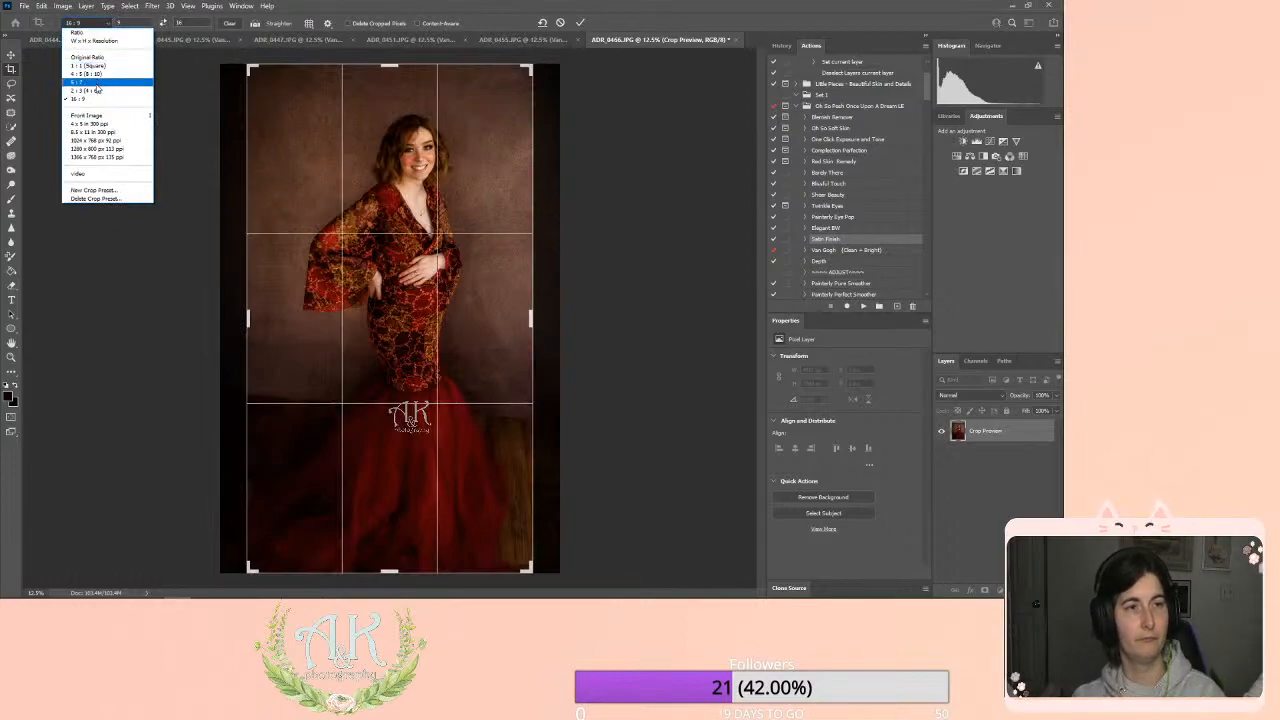
left_click(80, 32)
left_click(86, 22)
left_click(87, 57)
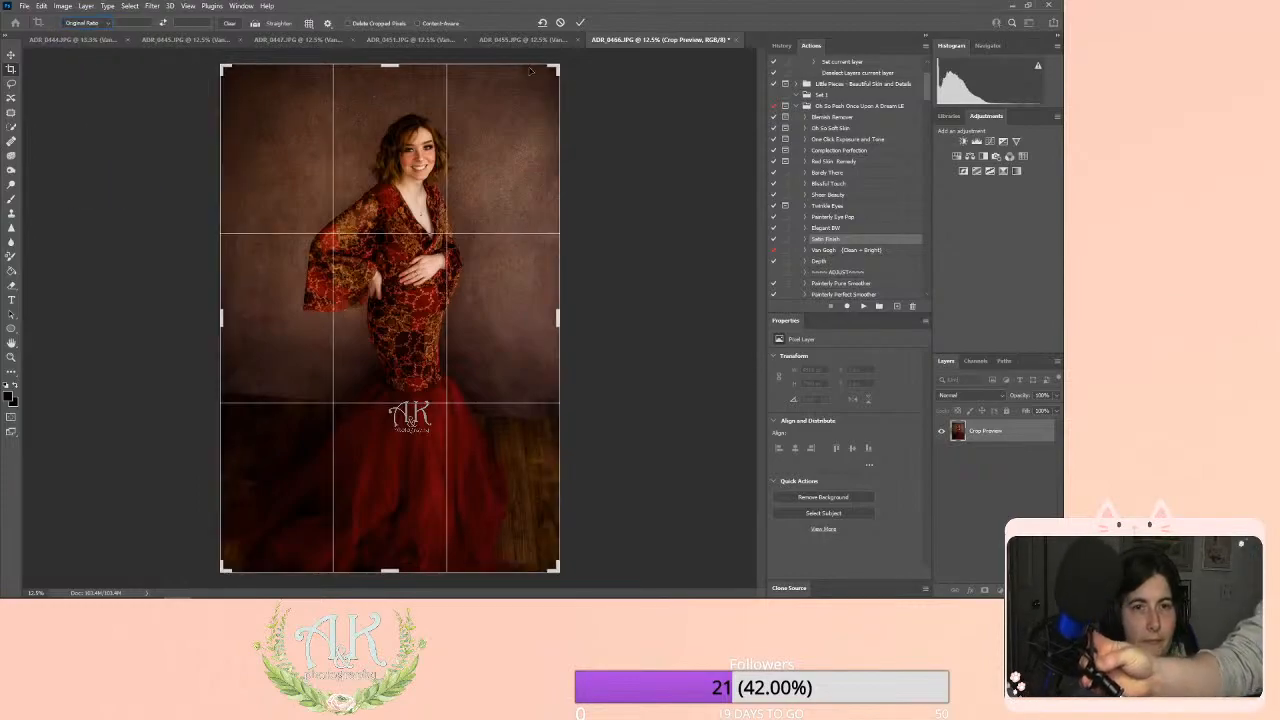
left_click_drag(577, 101, 566, 49)
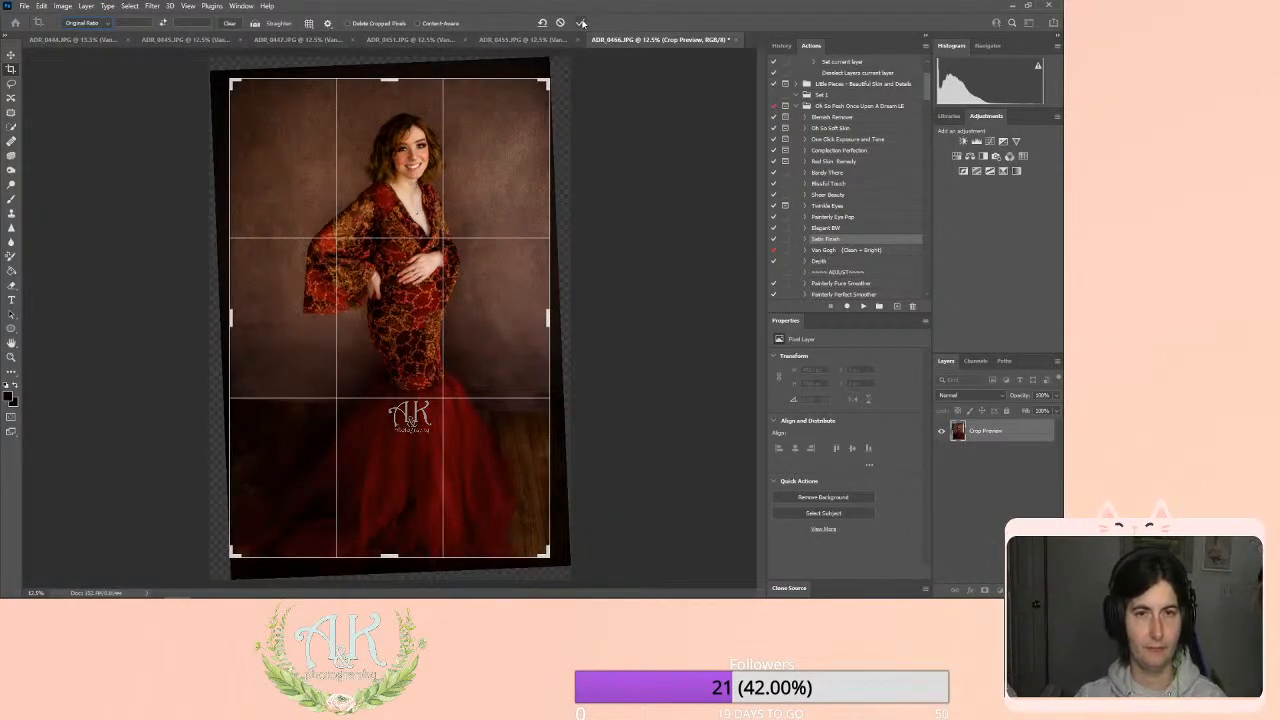
left_click(582, 22)
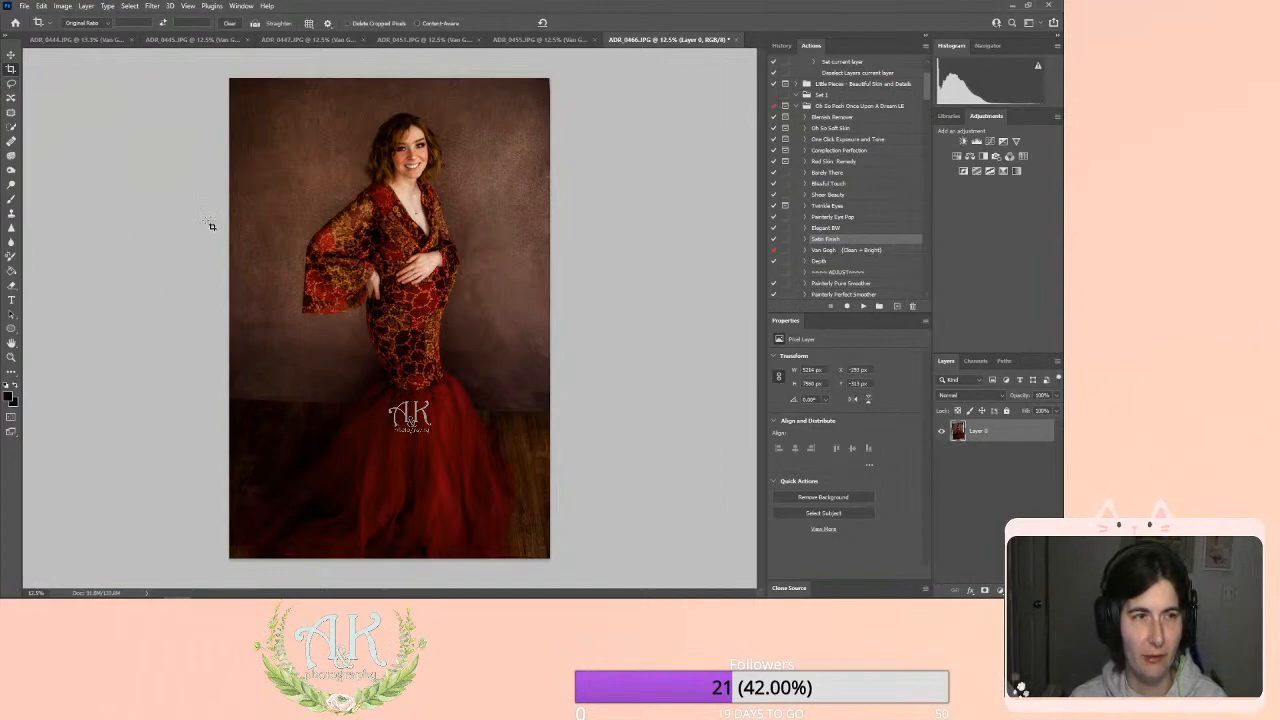
Open the Liquify filter and nudge the dress edge beside the chest slightly inward with a size 400 brush.
left_click(12, 212)
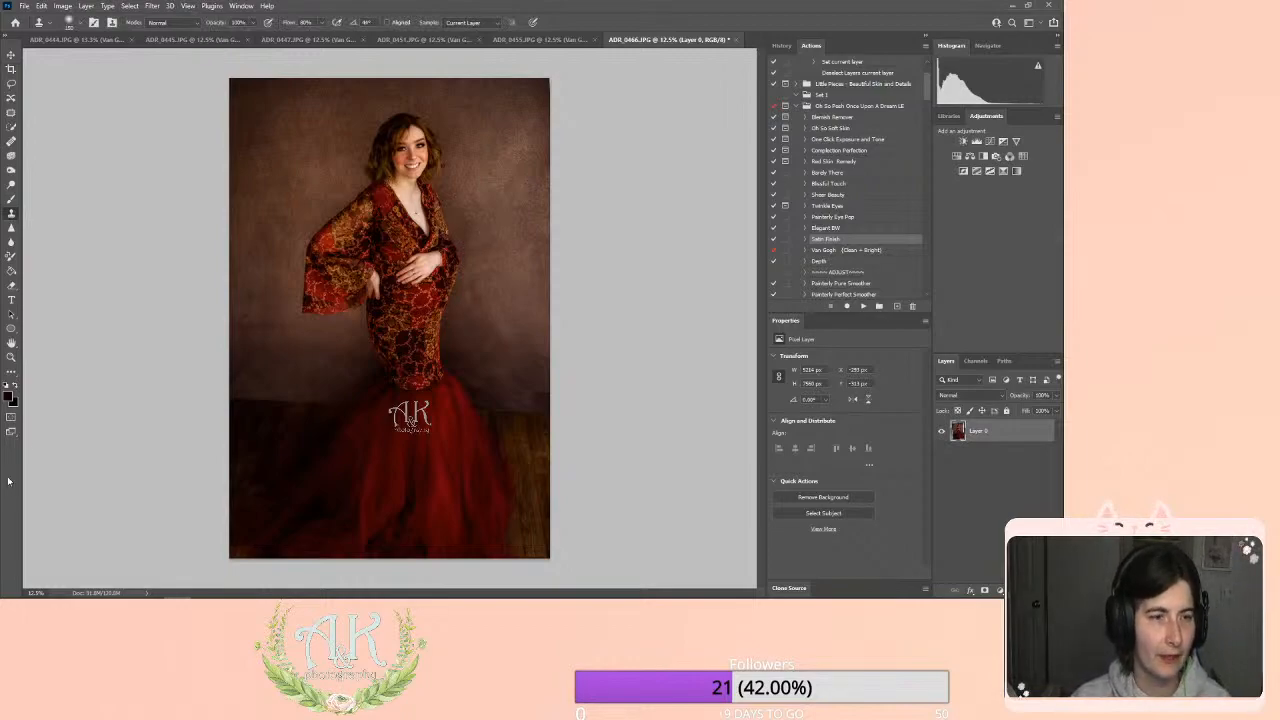
left_click(12, 357)
left_click(397, 202)
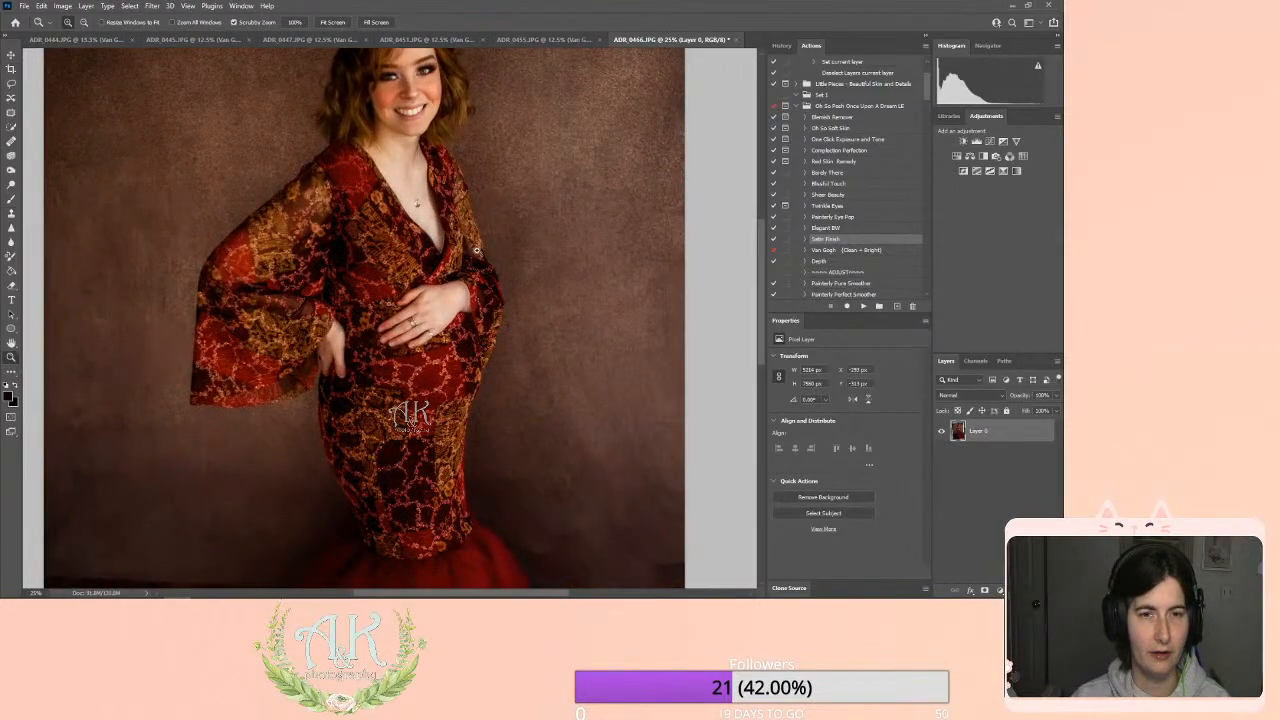
left_click(157, 7)
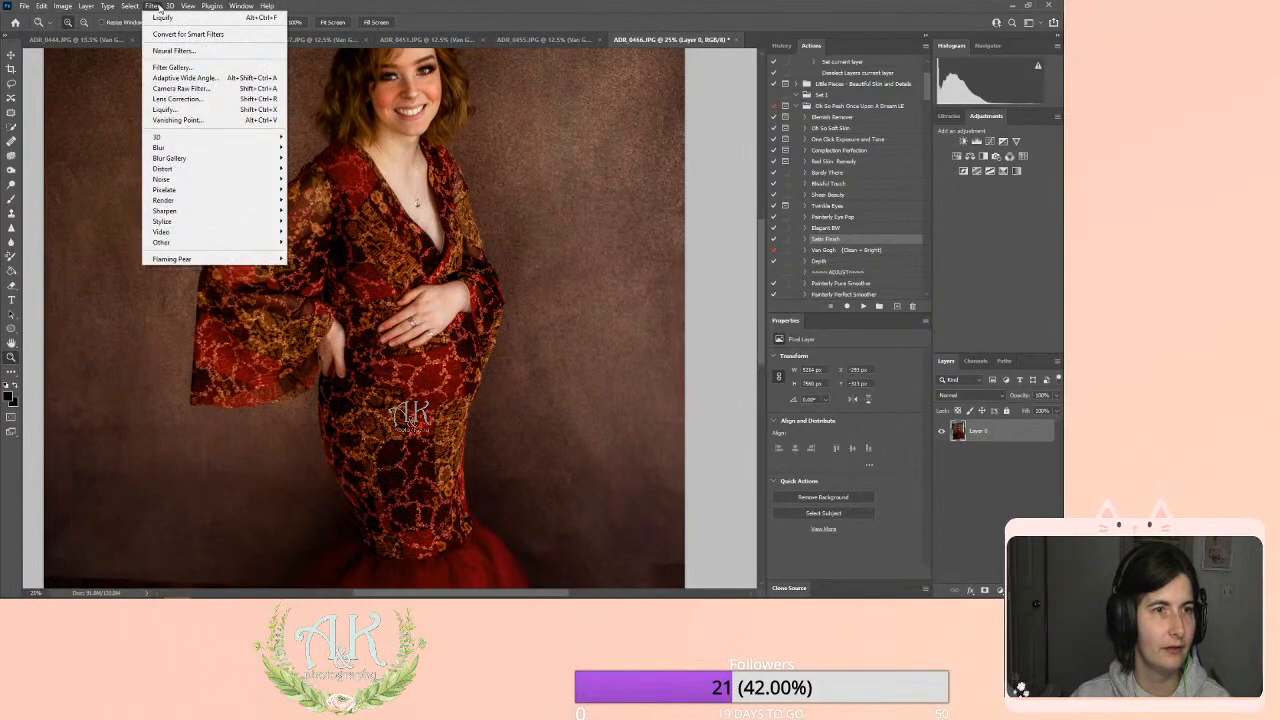
left_click(188, 110)
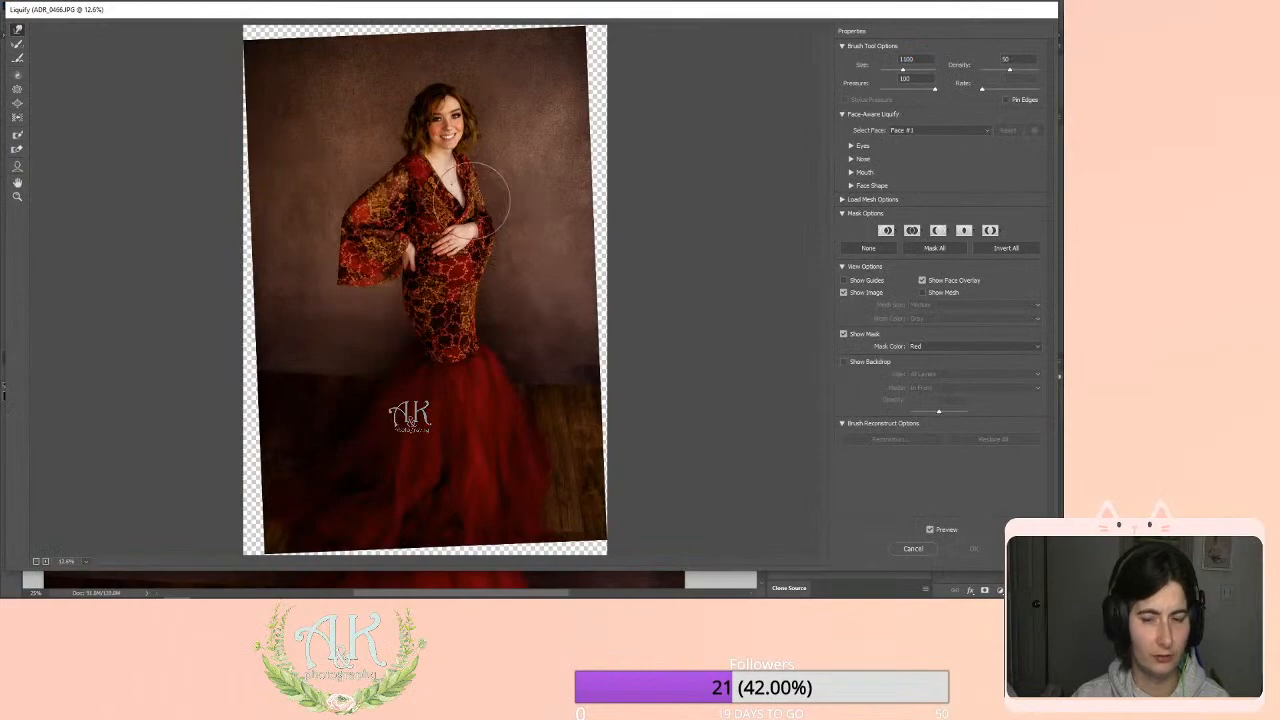
key("bracketleft")
key("bracketleft")
key("bracketleft")
key("bracketleft")
key("bracketleft")
key("bracketleft")
key("bracketleft")
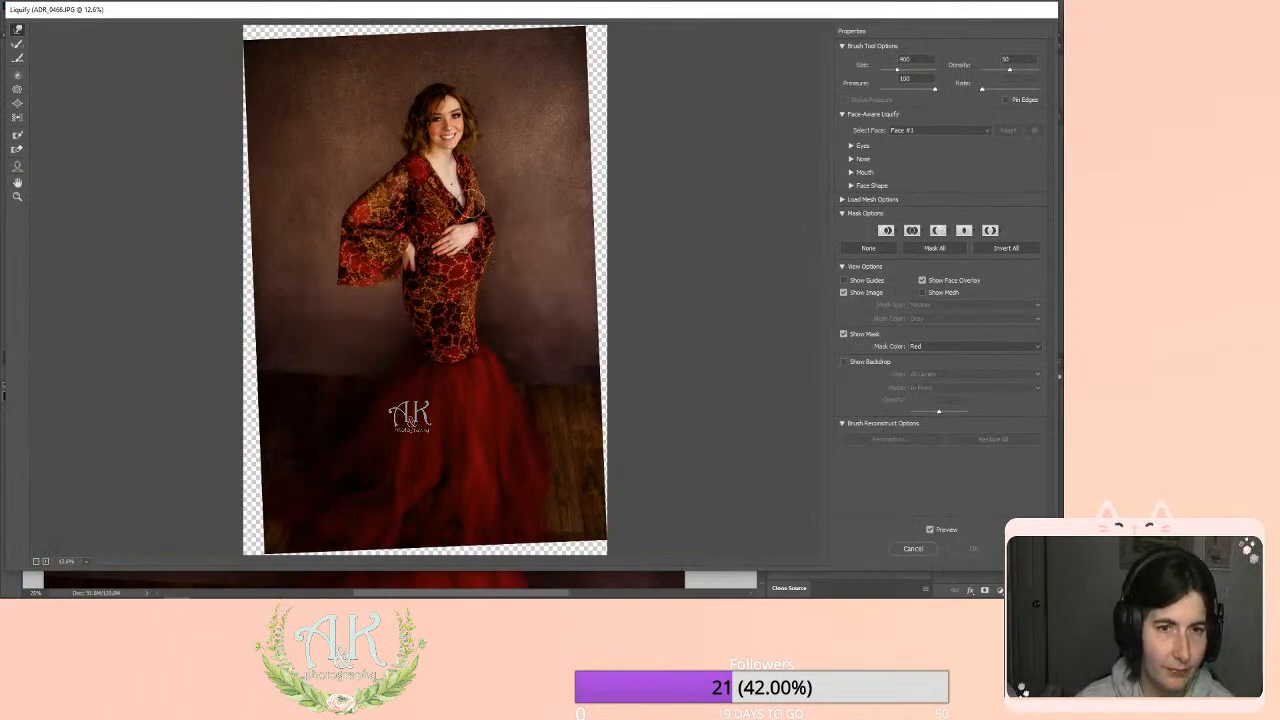
left_click_drag(470, 203, 465, 202)
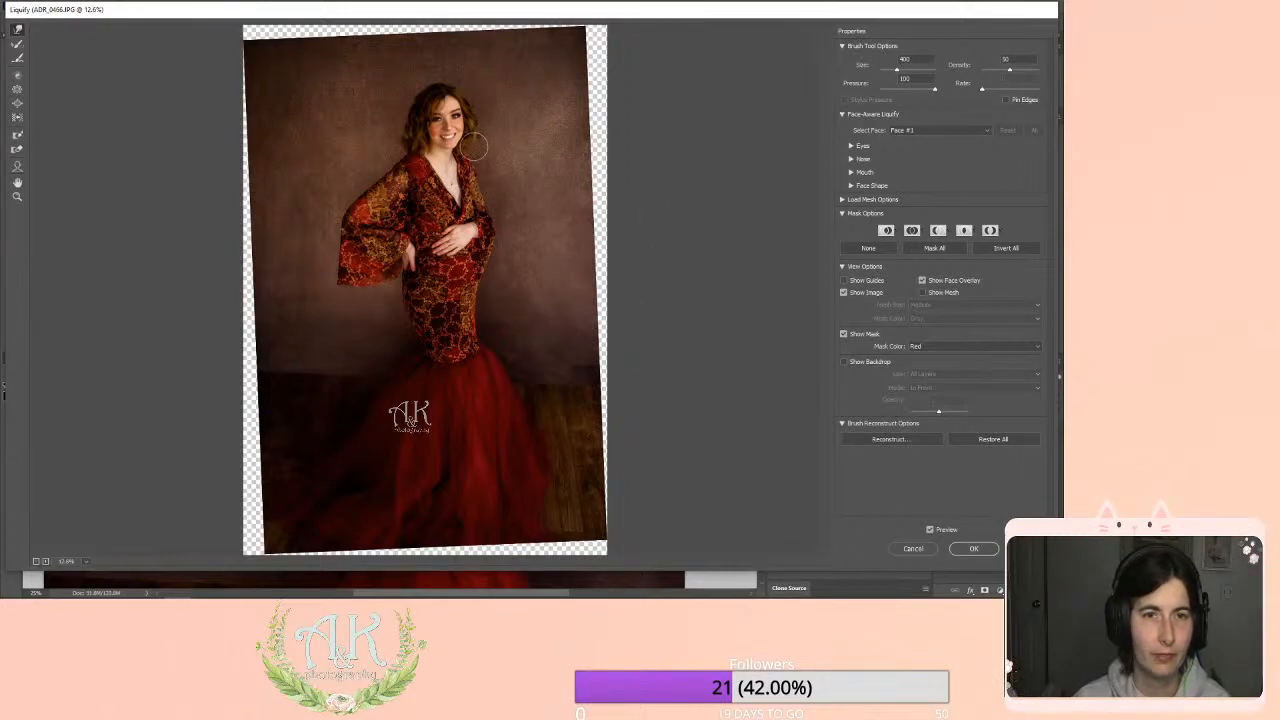
Push the dark skirt train near the portrait's lower edge outward away from the body with a size 1300 Liquify brush.
key("bracketright")
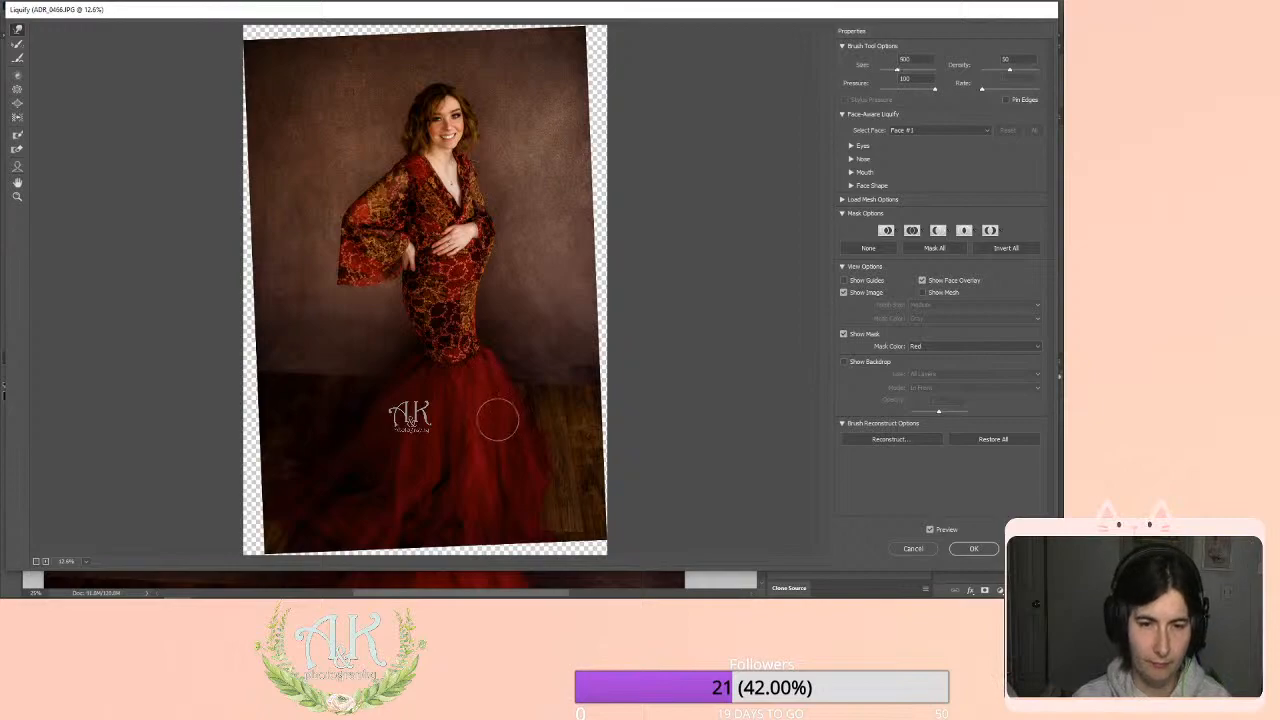
key("bracketright")
key("bracketright")
key("bracketright")
key("bracketright")
key("bracketright")
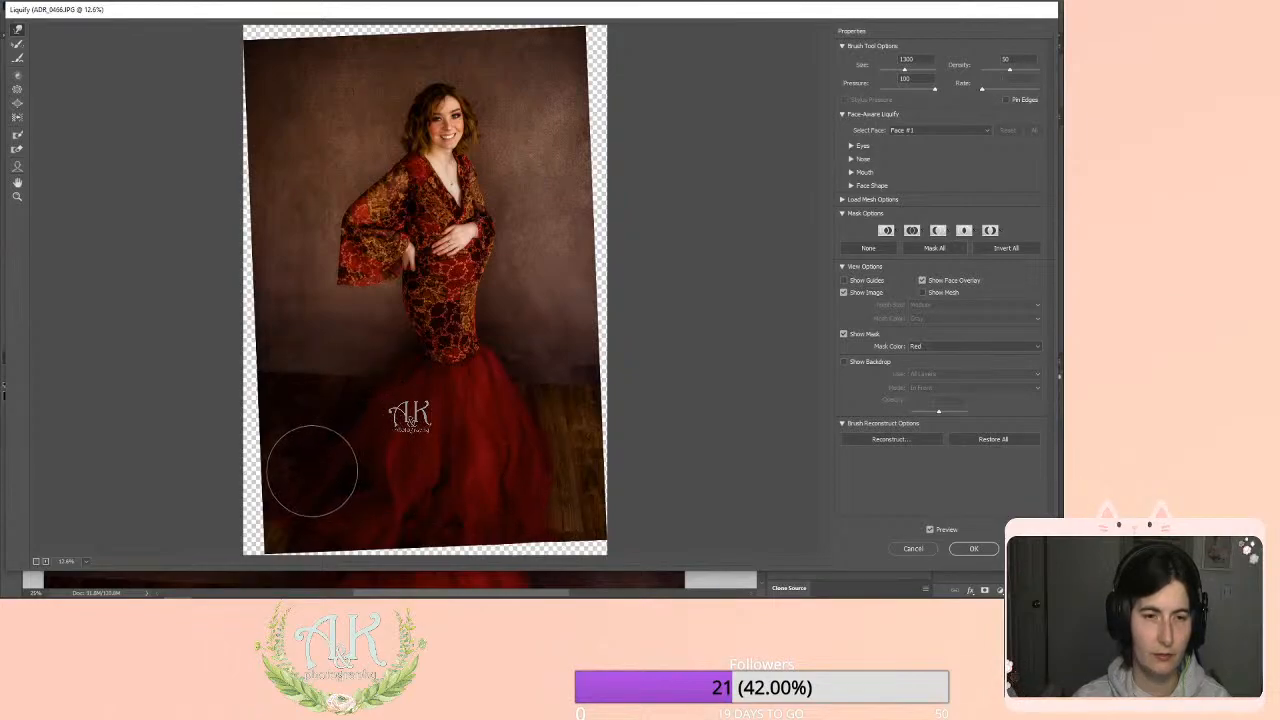
left_click_drag(312, 471, 283, 483)
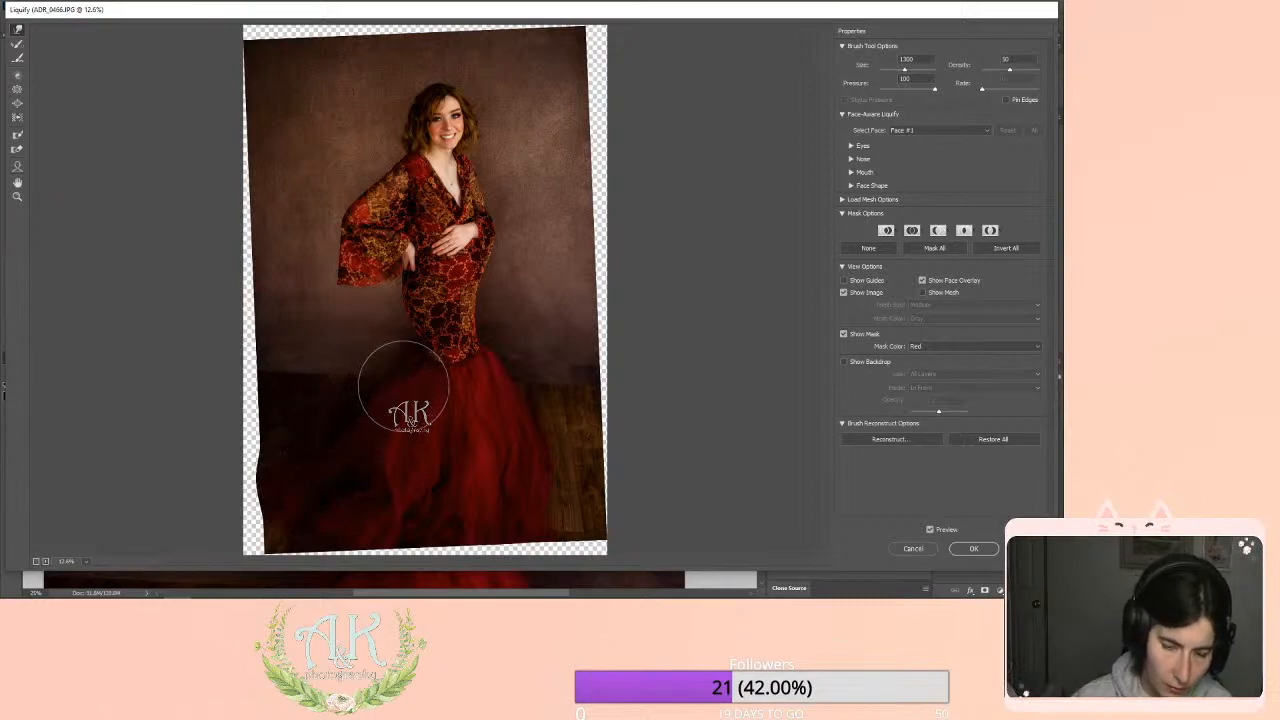
Reshape the folds and outer edge of the tulle skirt, working with the Liquify brush at sizes 600 and 1000.
key("bracketleft")
key("bracketleft")
key("bracketleft")
key("bracketleft")
key("bracketleft")
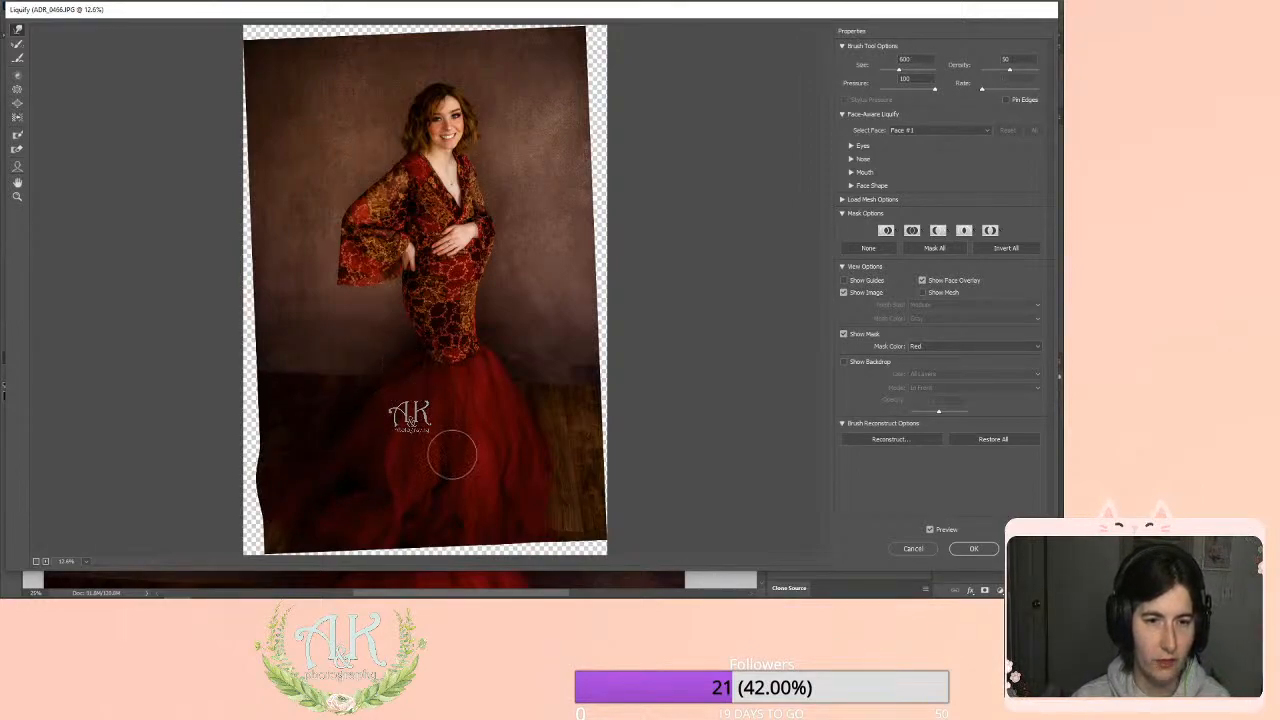
key("bracketright")
key("bracketright")
key("bracketright")
key("bracketright")
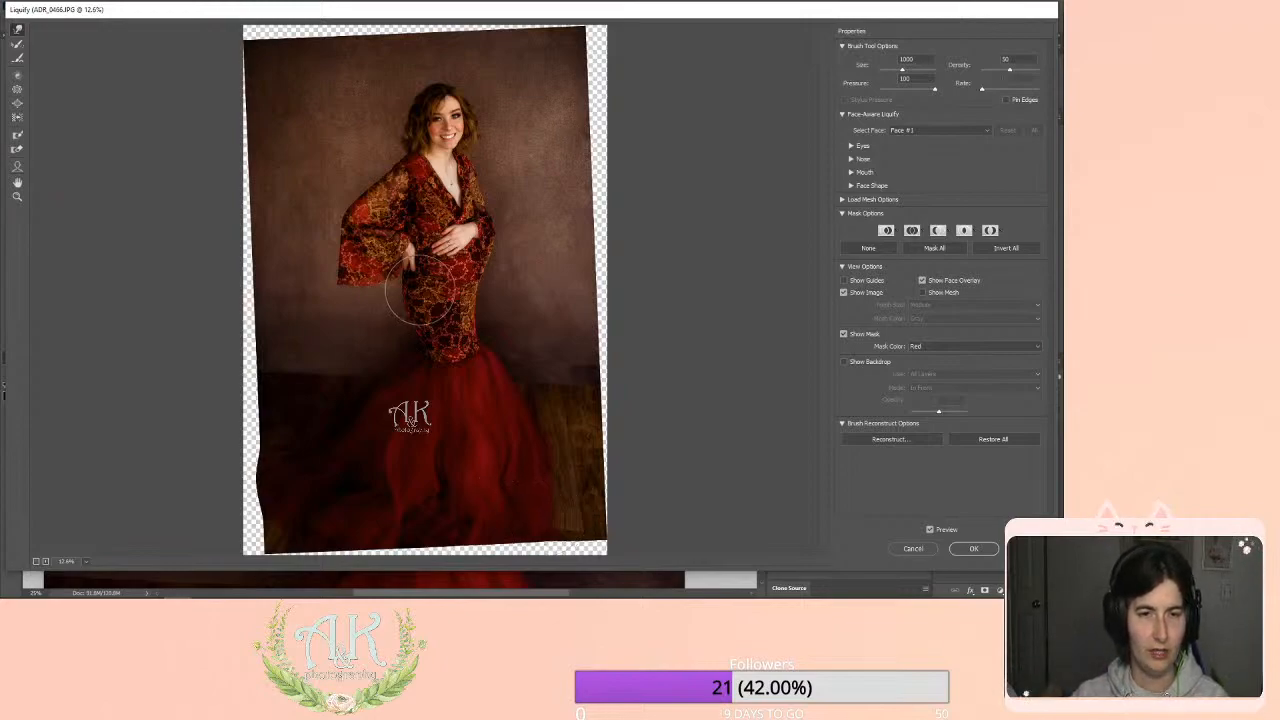
Refine the dress contour around the hips and below the belly, reducing the Liquify brush to 600 and then 400.
key("bracketleft")
key("bracketleft")
key("bracketleft")
key("bracketleft")
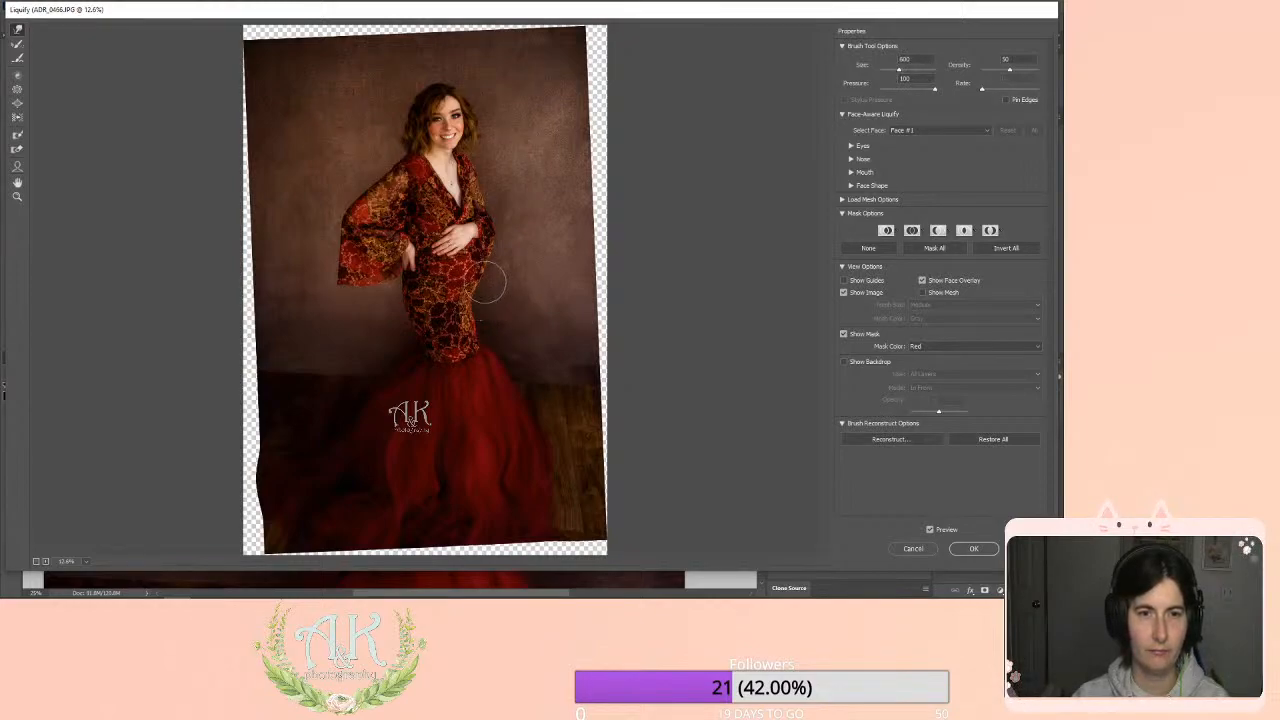
key("bracketleft")
key("bracketleft")
key("bracketleft")
key("bracketleft")
key("bracketleft")
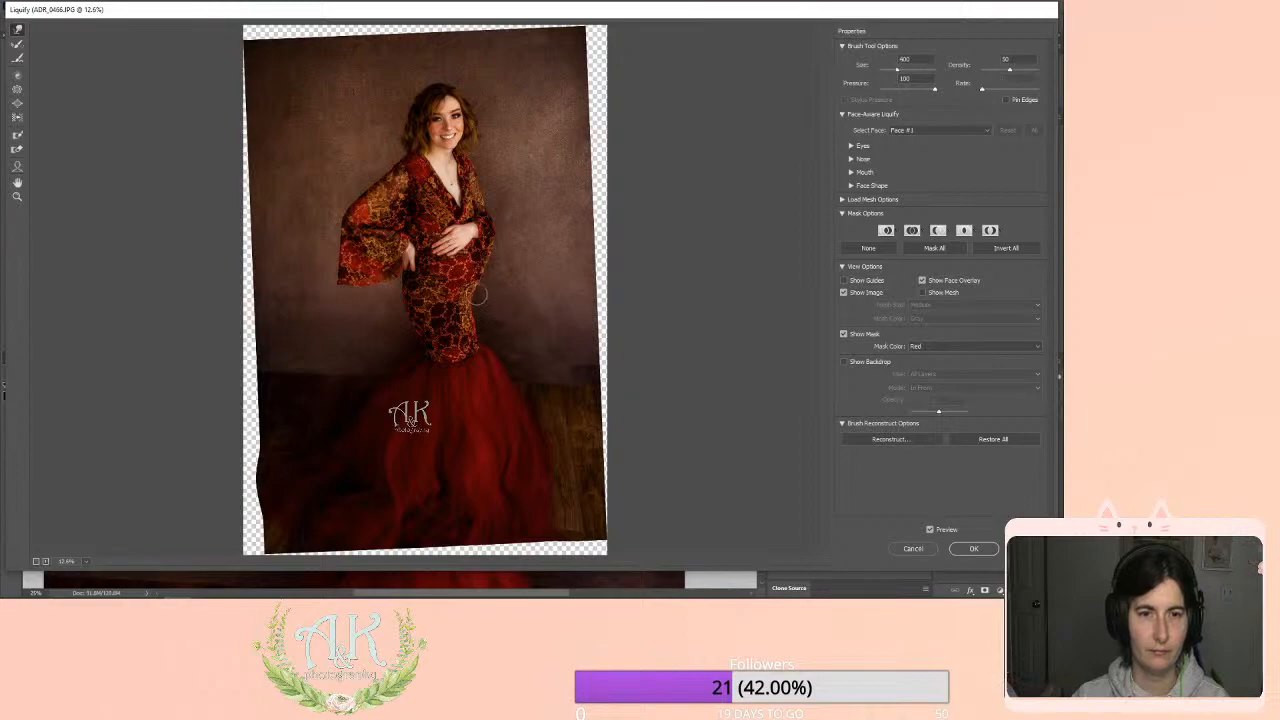
Enlarge the Liquify brush to size 800 and pull the lower corner of the wide hanging sleeve slightly outward.
key("bracketright")
key("bracketright")
key("bracketright")
key("bracketright")
key("bracketright")
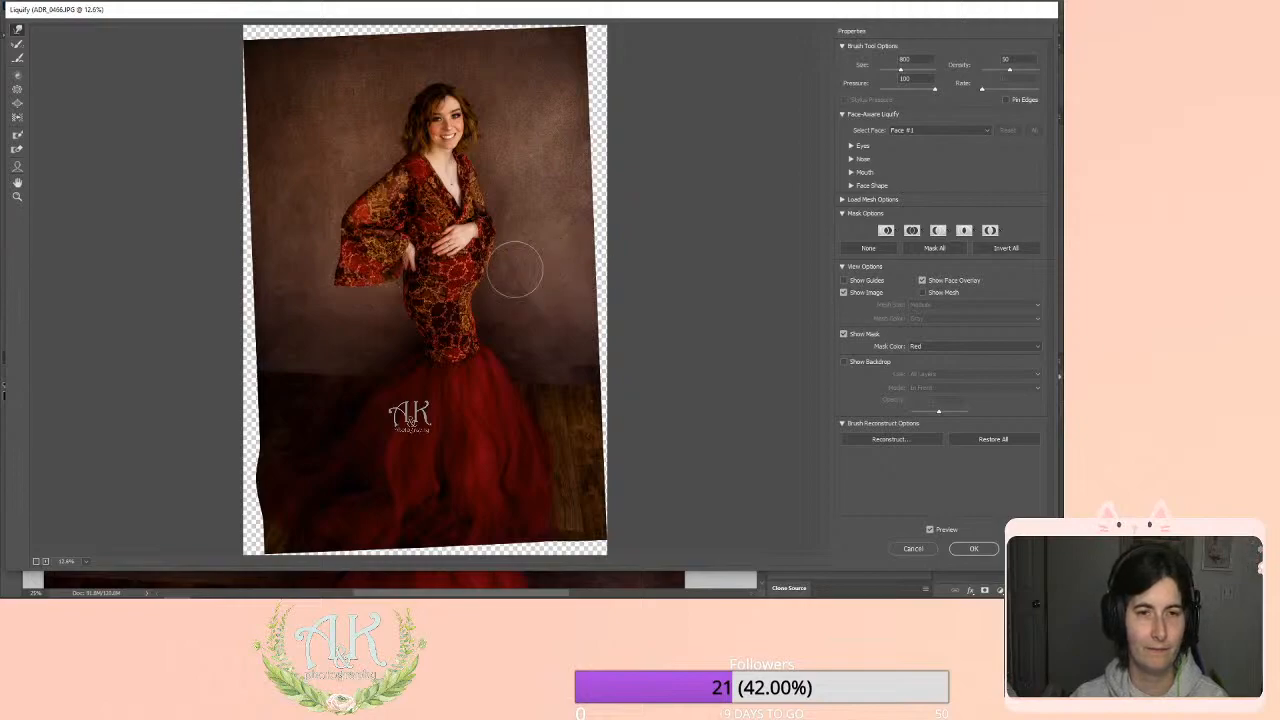
Compare the portrait with the Liquify preview off and on, and apply the filter.
left_click(934, 532)
left_click(934, 532)
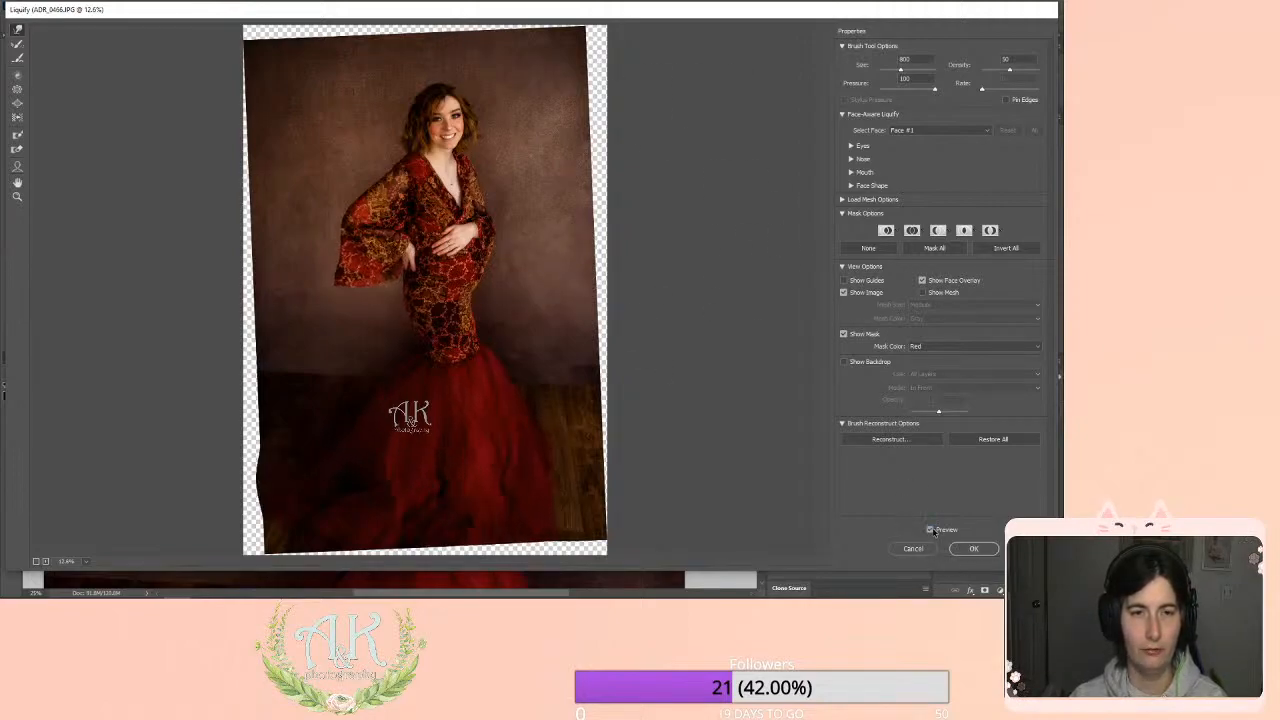
left_click(934, 532)
left_click(934, 532)
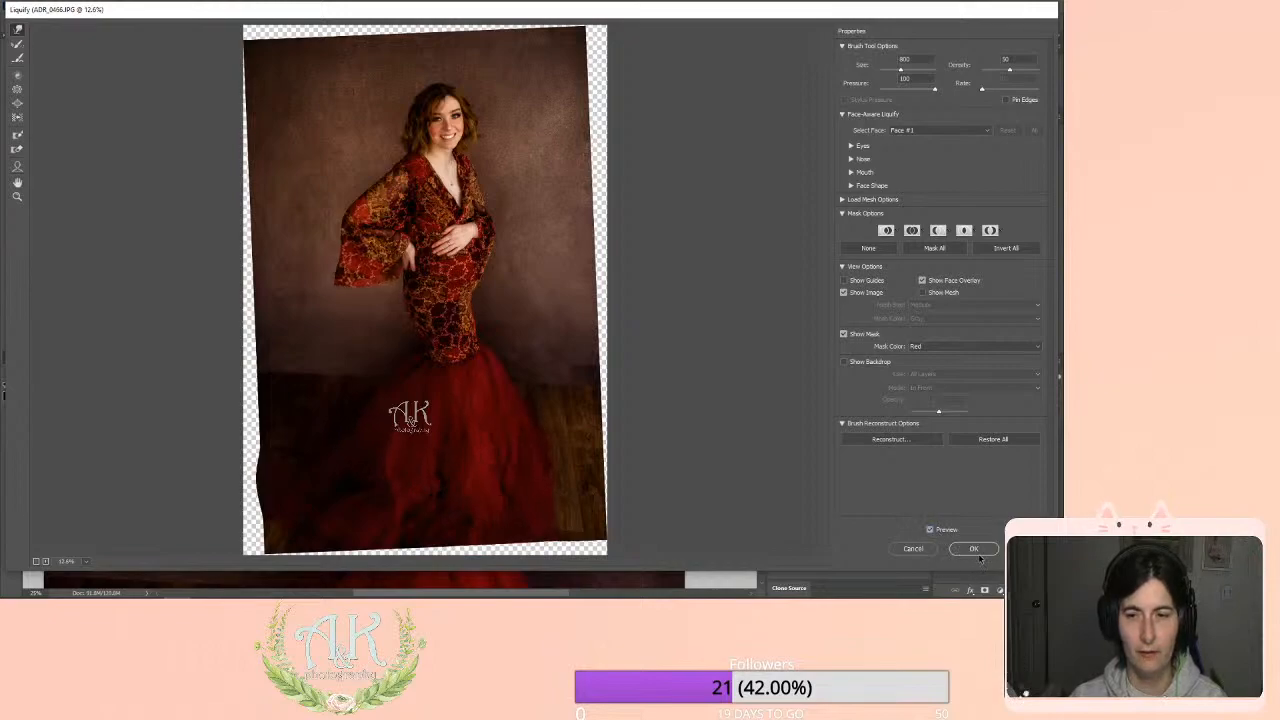
left_click(976, 549)
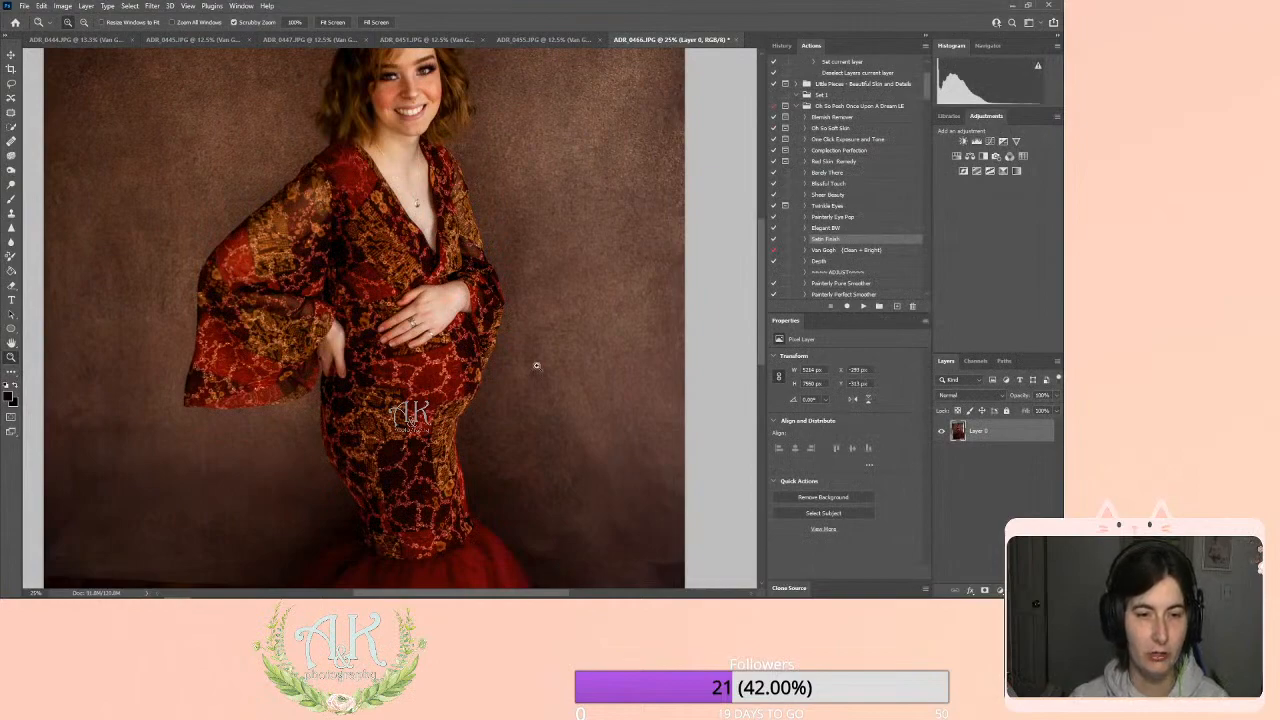
Try to run the Painterly Eye Pop action on the unflattened portrait.
left_click(336, 20)
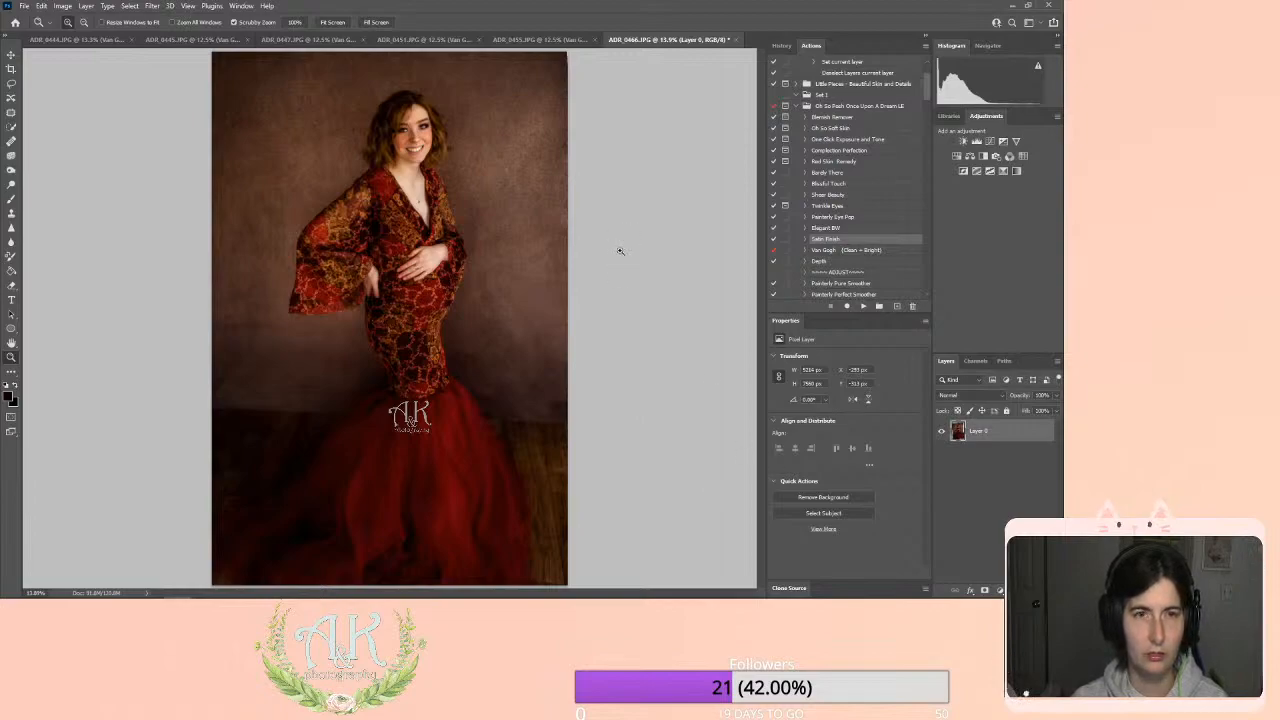
left_click(850, 217)
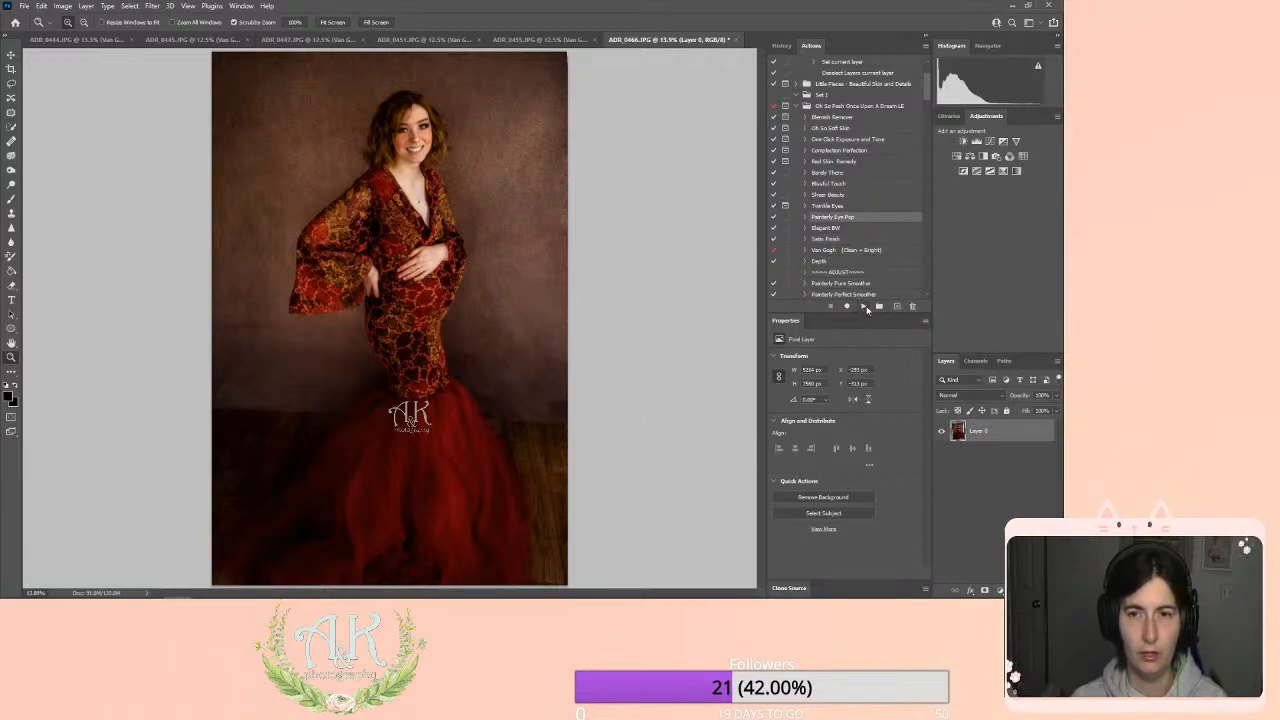
left_click(865, 307)
left_click(492, 229)
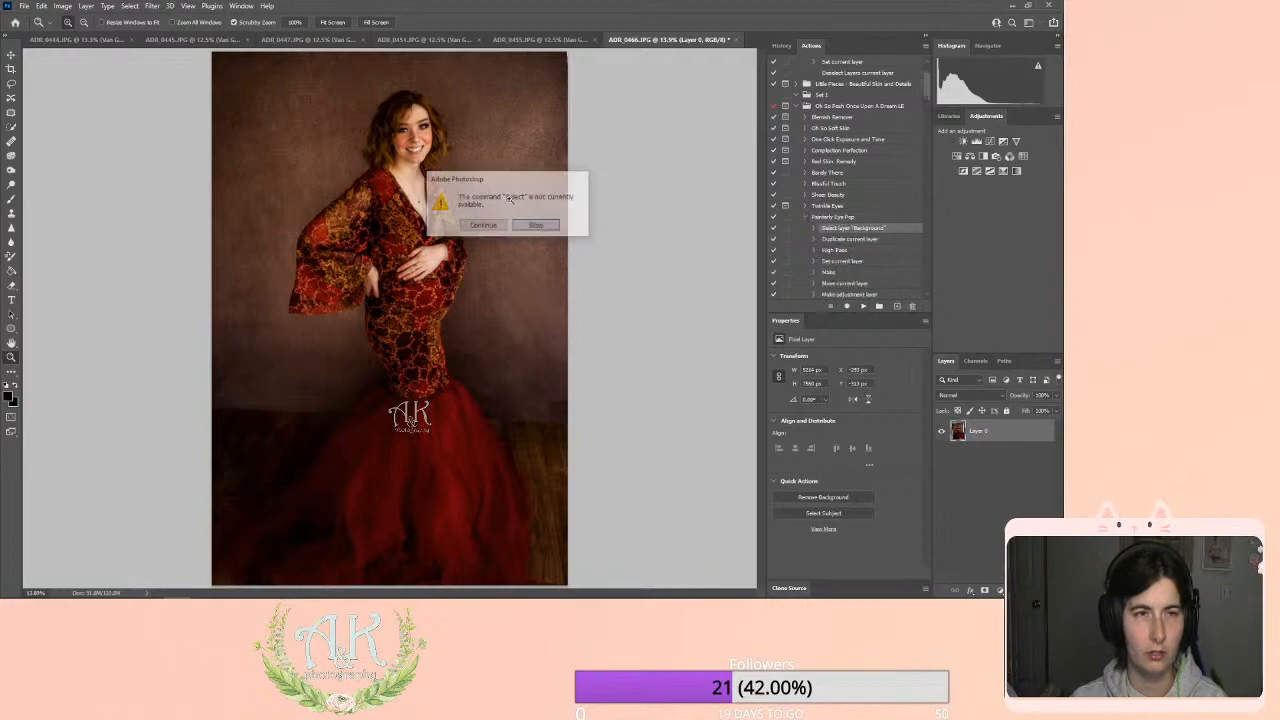
Flatten the image and run the Painterly Eye Pop action from its beginning.
left_click(86, 6)
left_click(138, 426)
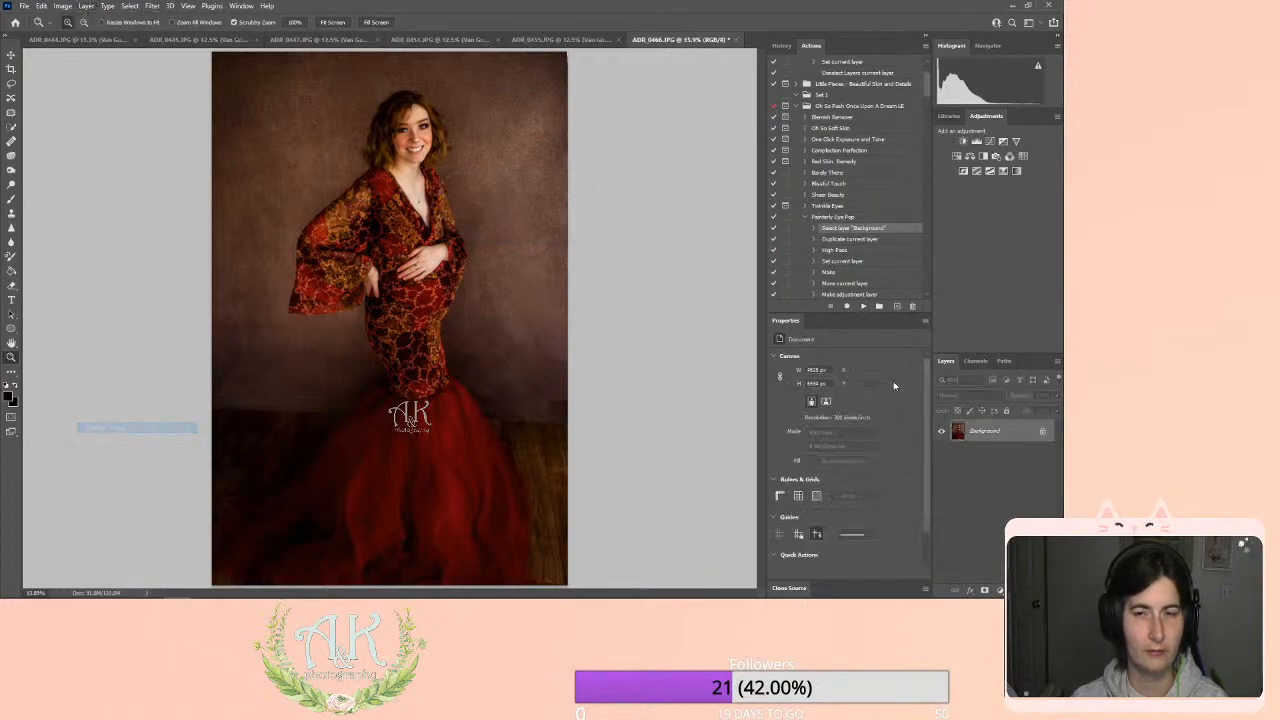
left_click(848, 216)
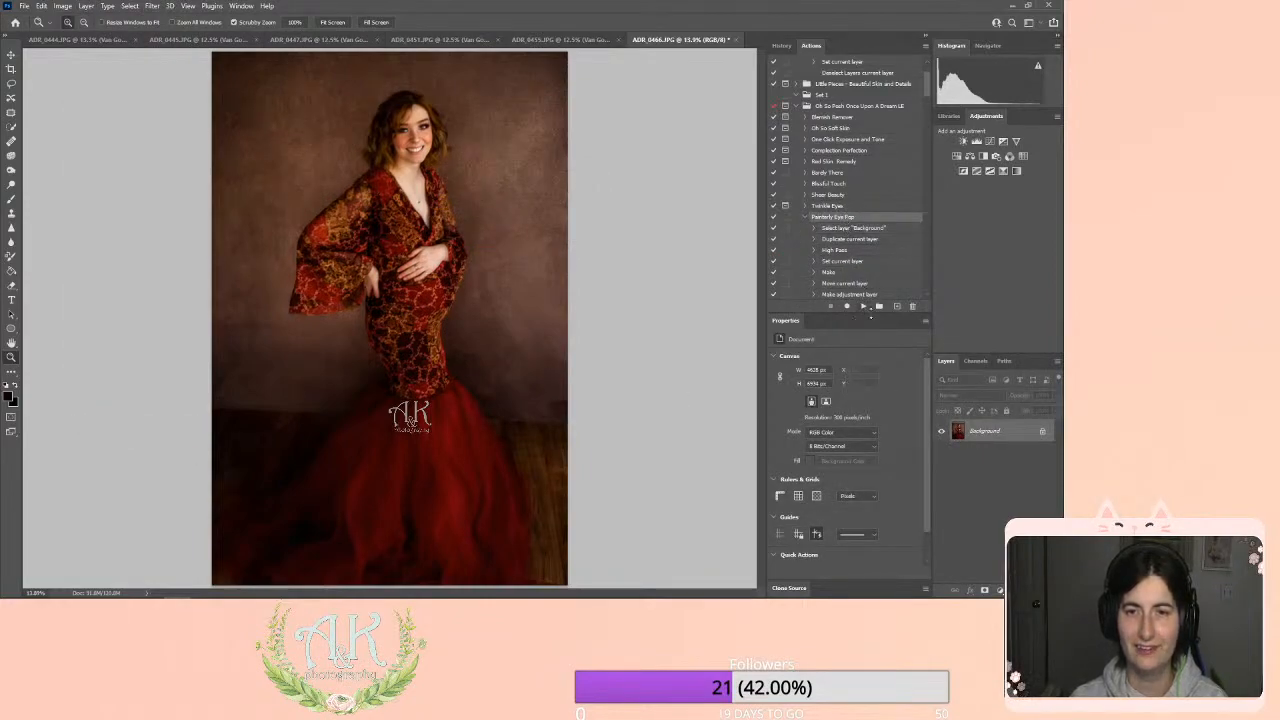
left_click(864, 306)
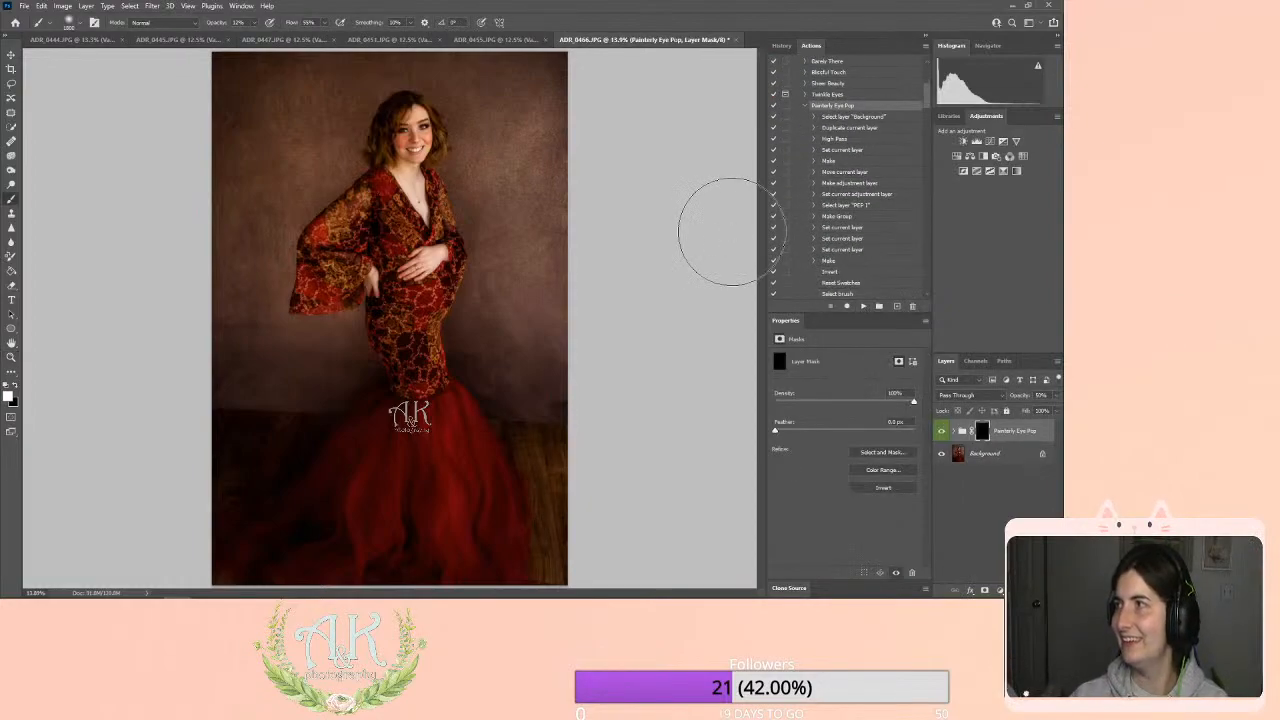
Paint the Painterly Eye Pop effect into its mask over the face with a small brush and over the dress with a larger one.
key("bracketleft")
key("bracketleft")
key("bracketleft")
key("bracketleft")
key("bracketleft")
key("bracketleft")
key("bracketleft")
key("bracketleft")
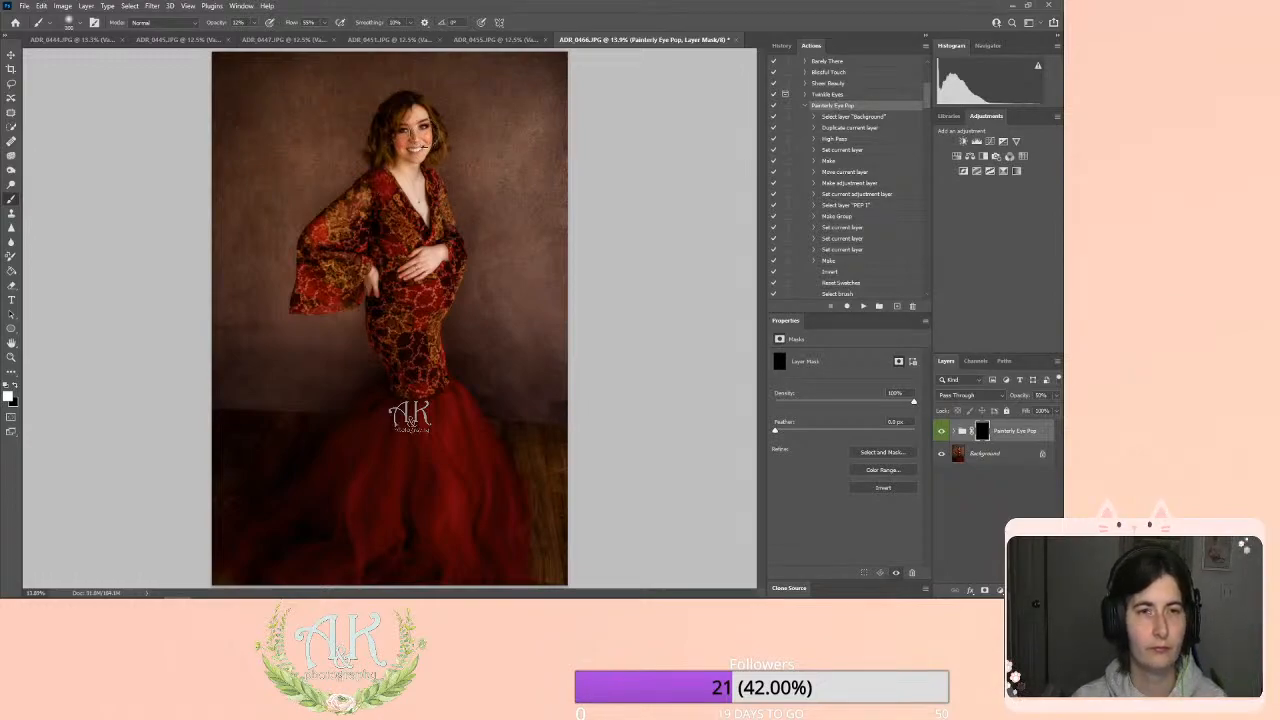
key("bracketright")
key("bracketright")
key("bracketright")
key("bracketright")
mouse_move(431, 263)
left_mouse_down()
mouse_move(411, 268)
mouse_move(414, 292)
mouse_move(441, 290)
mouse_move(441, 303)
left_mouse_up()
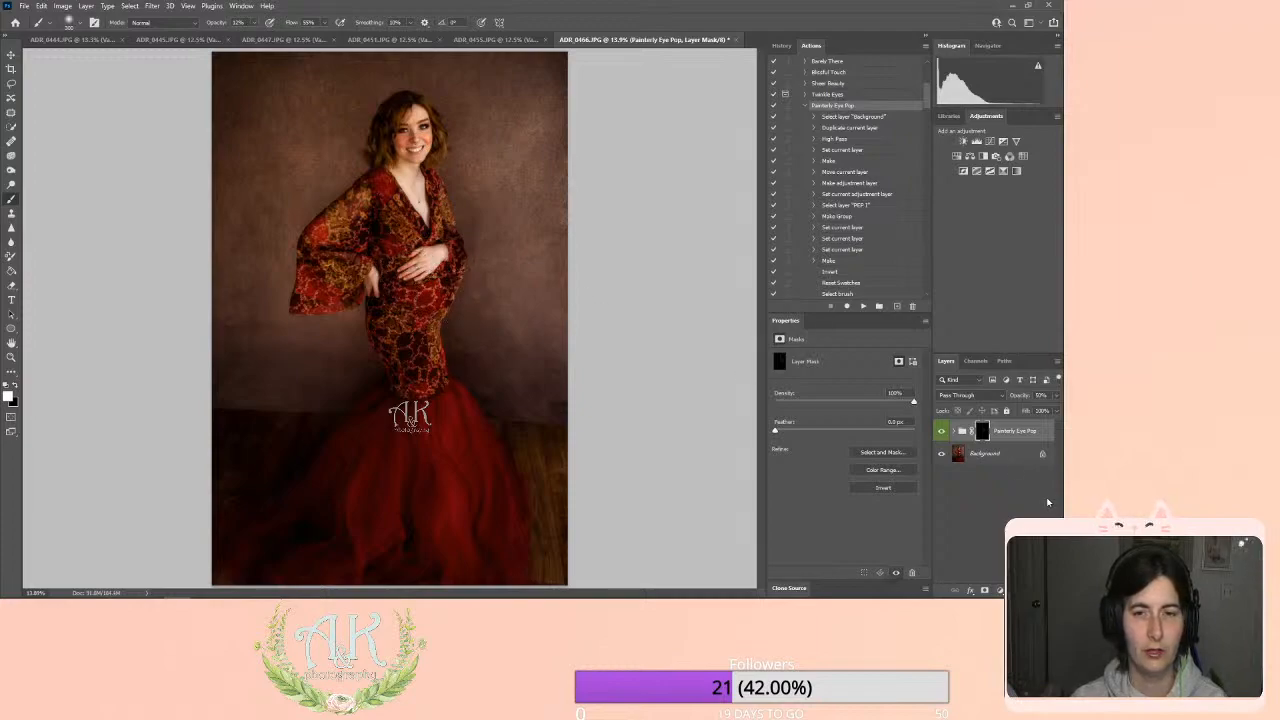
Compare the portrait with the Painterly Eye Pop group hidden and shown, and flatten the image.
left_click(942, 431)
left_click(942, 431)
left_click(942, 431)
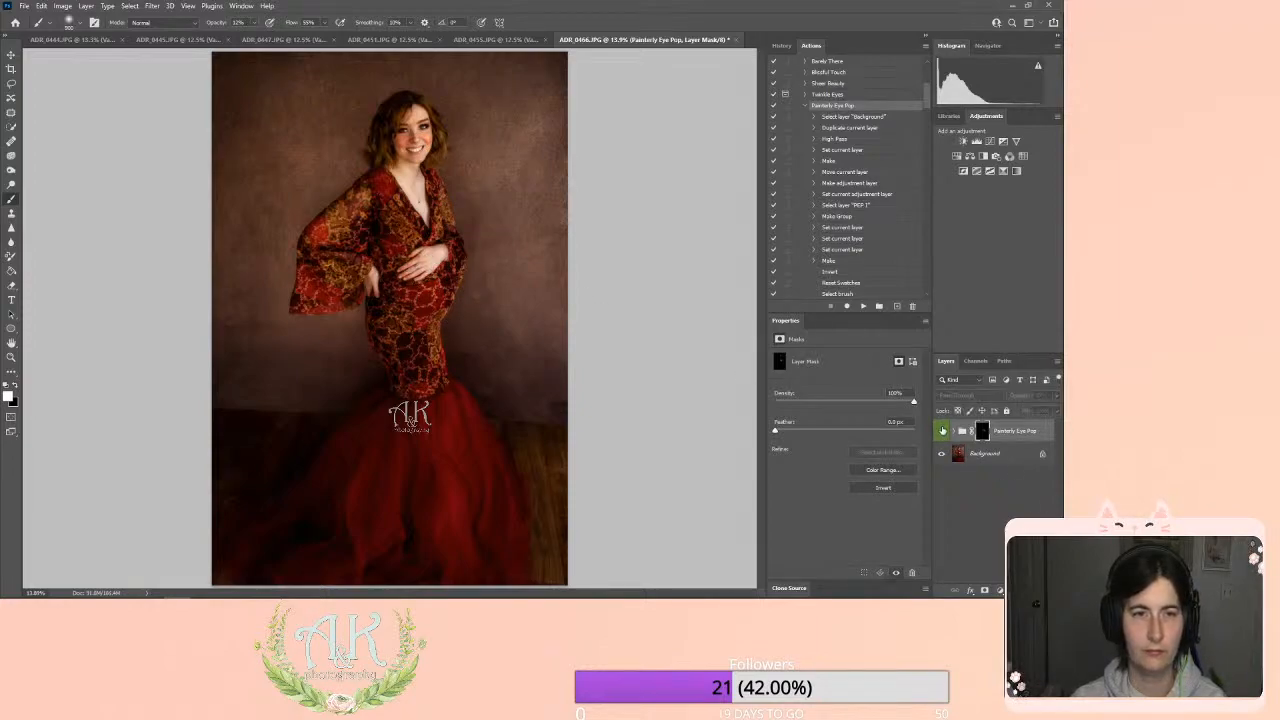
left_click(942, 431)
left_click(942, 431)
left_click(942, 431)
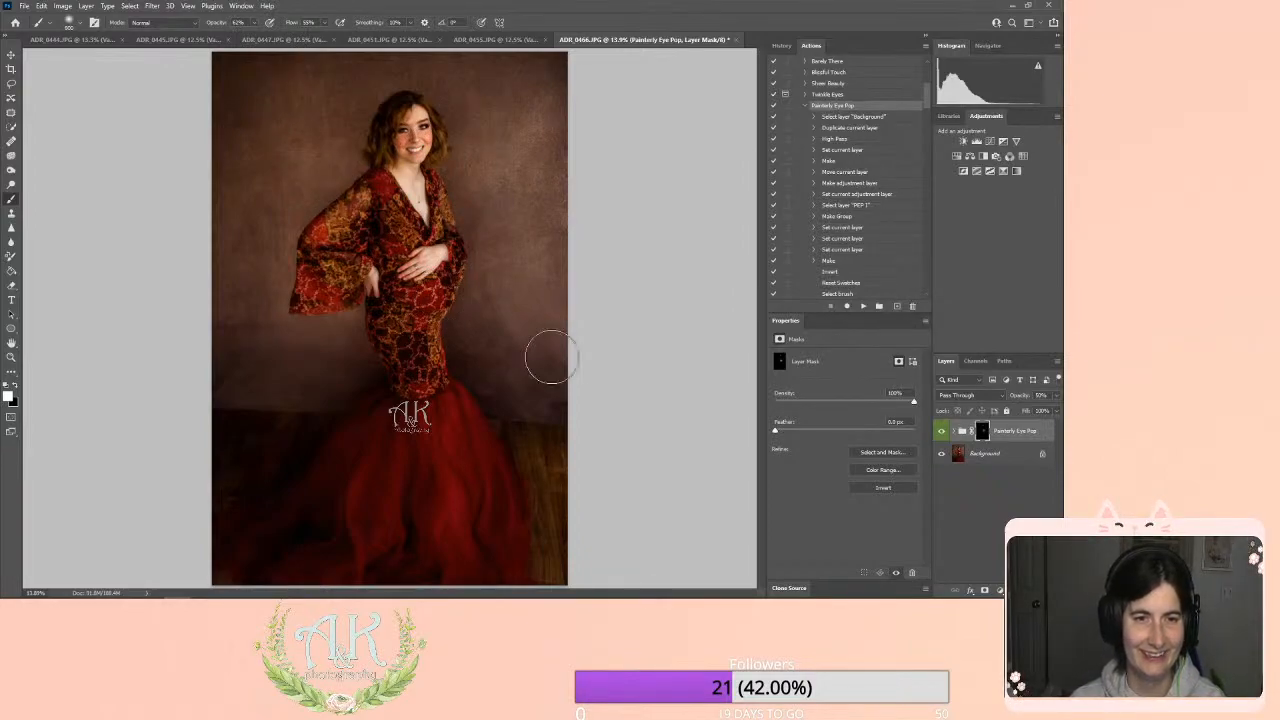
left_click(87, 5)
left_click(106, 427)
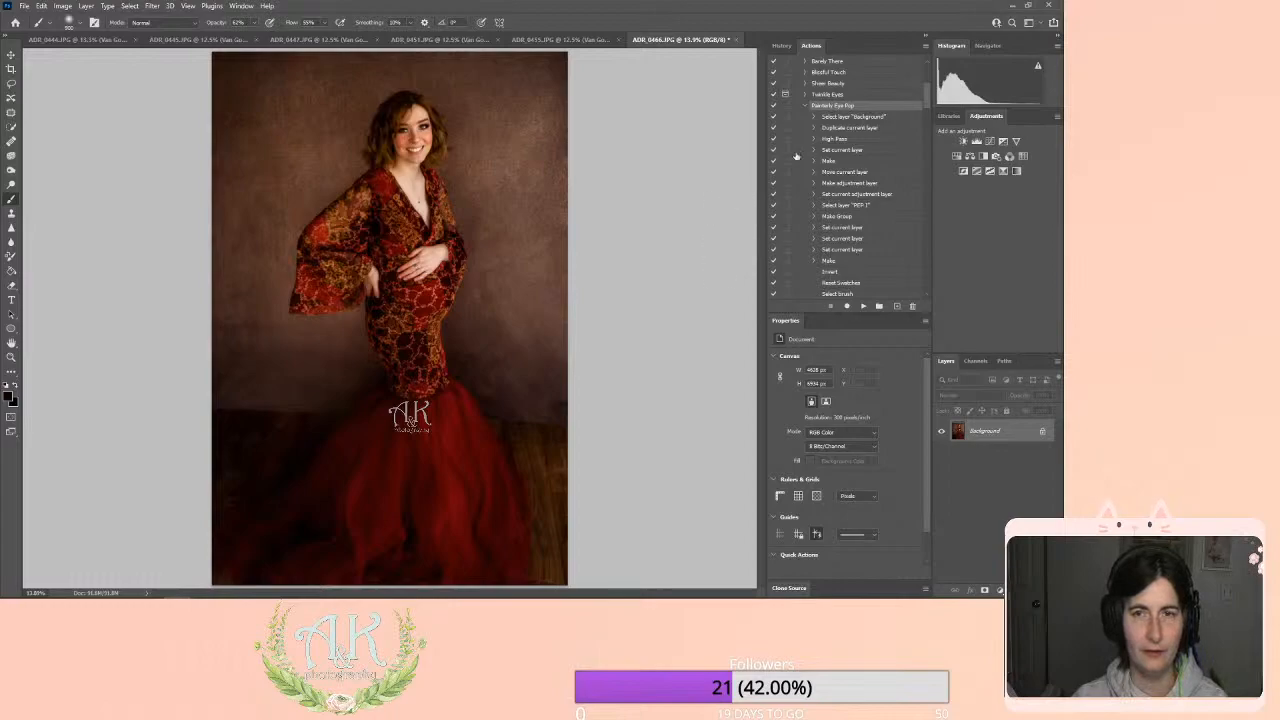
Find the Christina's World (blue matte) action among the Artistic Tones and run it on the portrait.
left_click(805, 106)
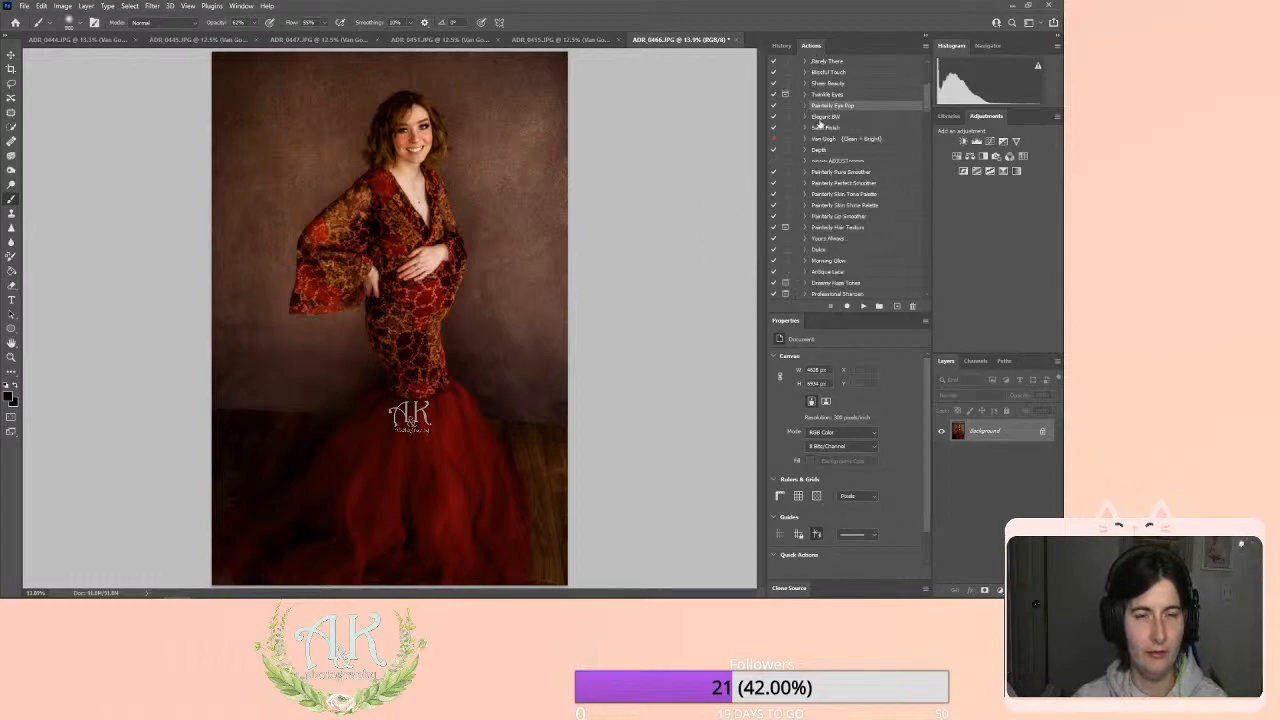
scroll(869, 256, "down", 5)
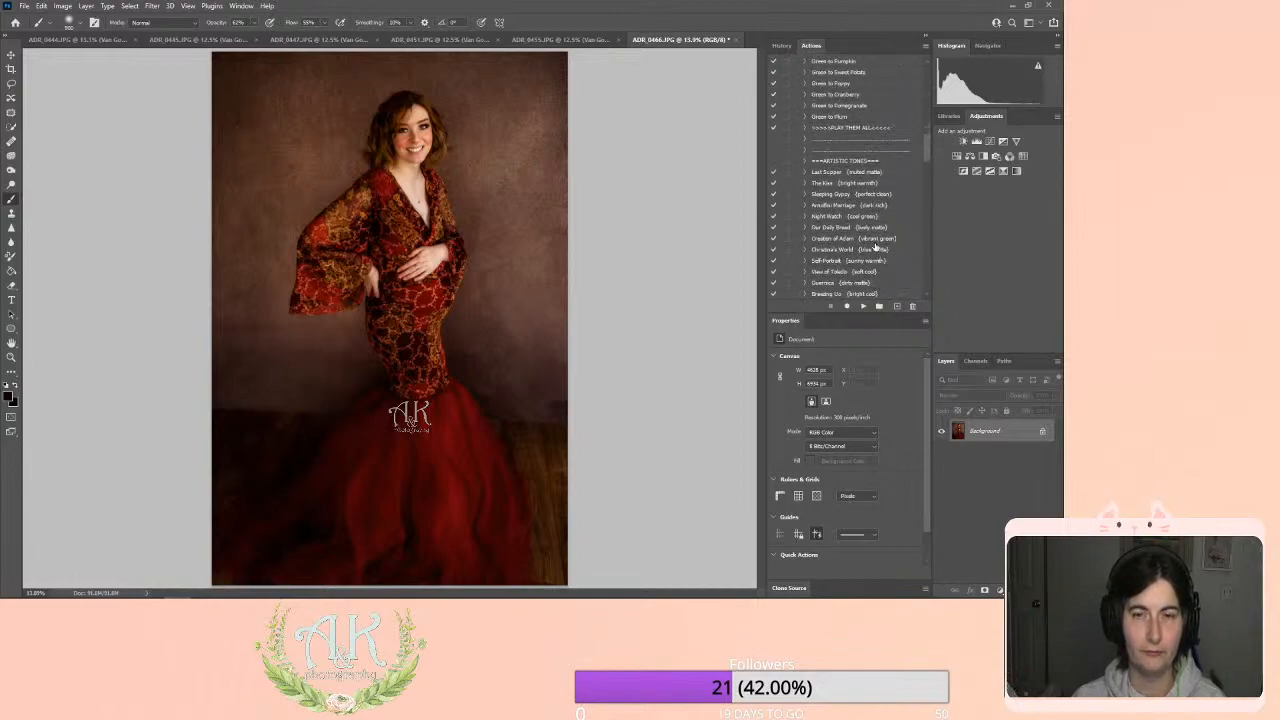
scroll(875, 243, "down", 2)
scroll(892, 252, "down", 3)
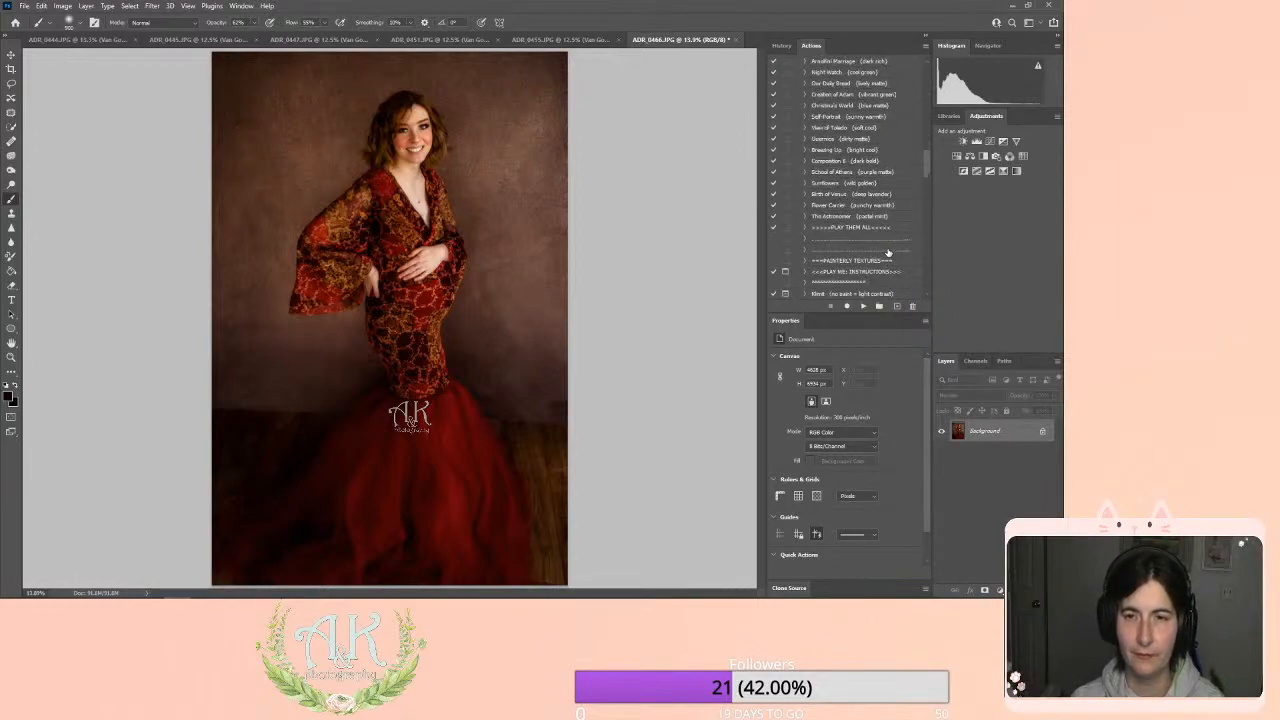
scroll(889, 250, "up", 3)
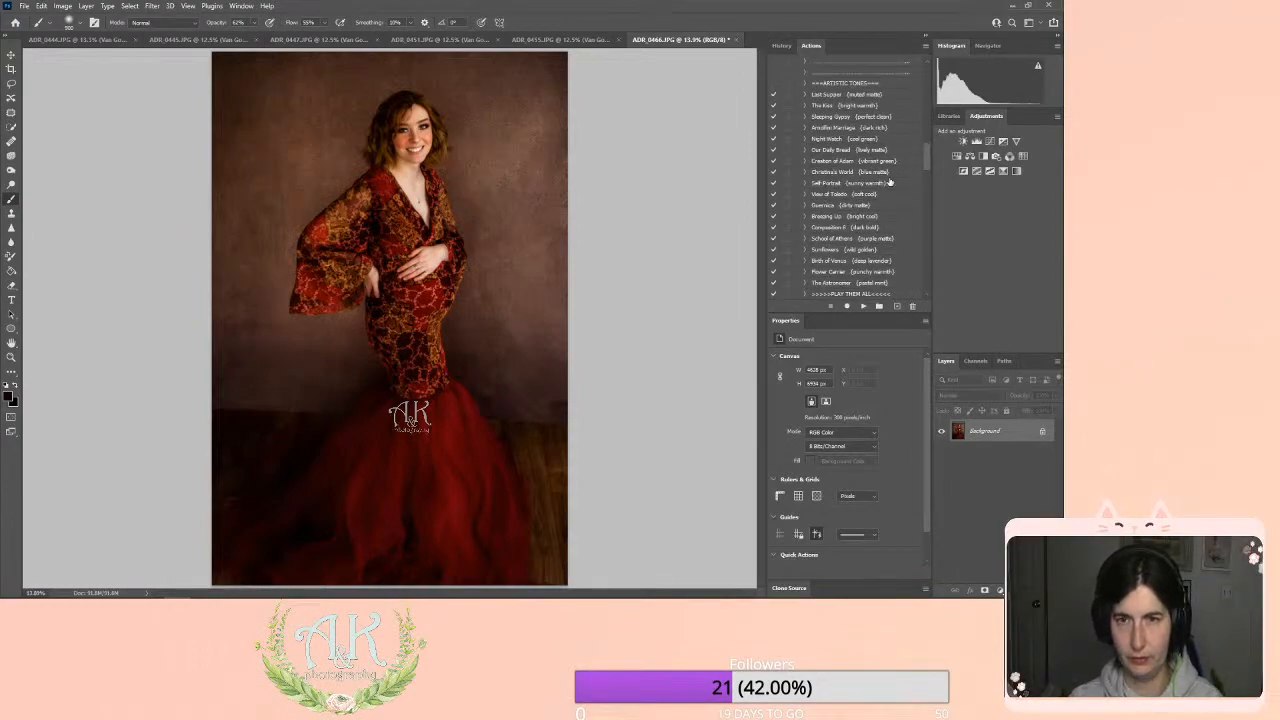
left_click(880, 172)
left_click(863, 306)
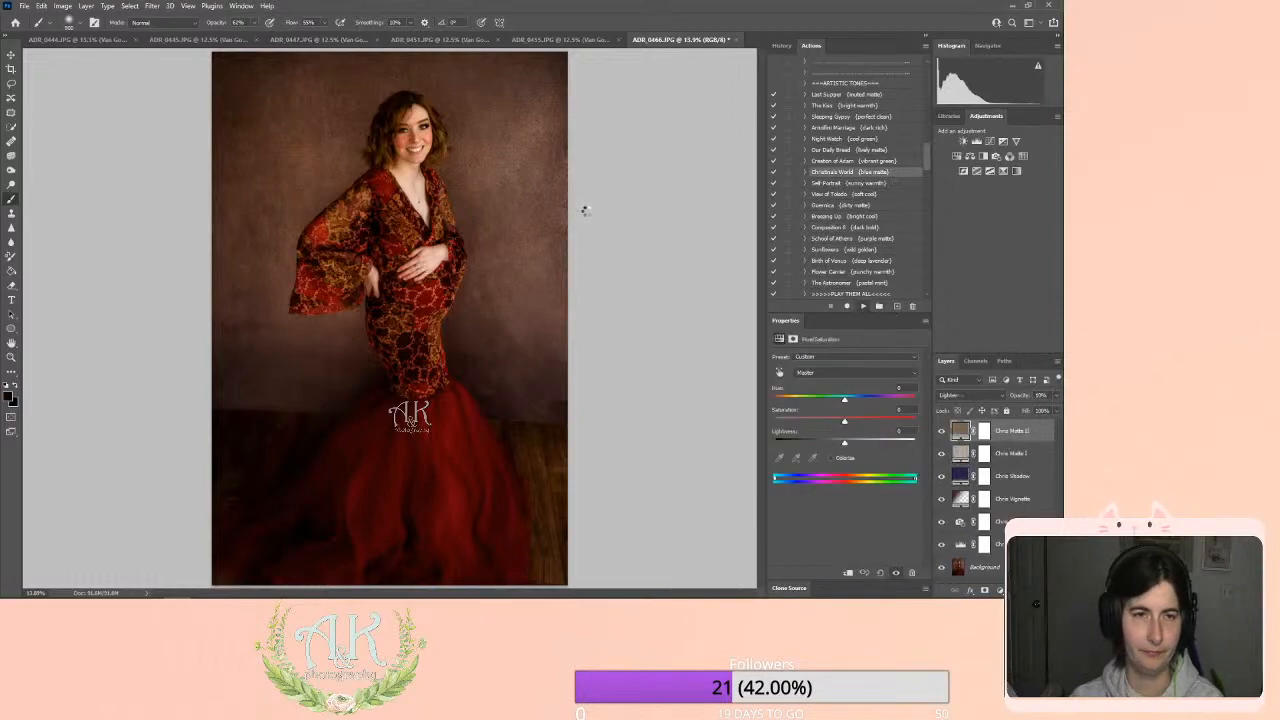
Lower the Christina's World group's opacity to 27% and flatten the image.
left_click(1056, 395)
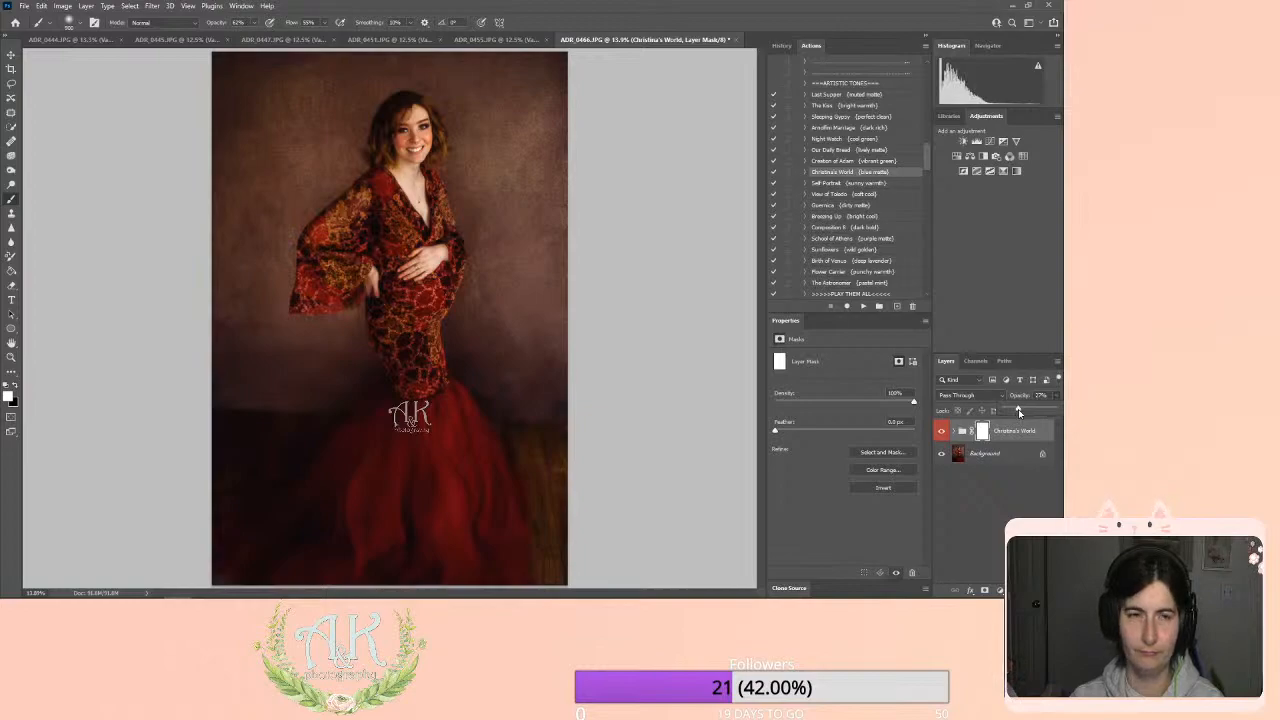
left_click(86, 5)
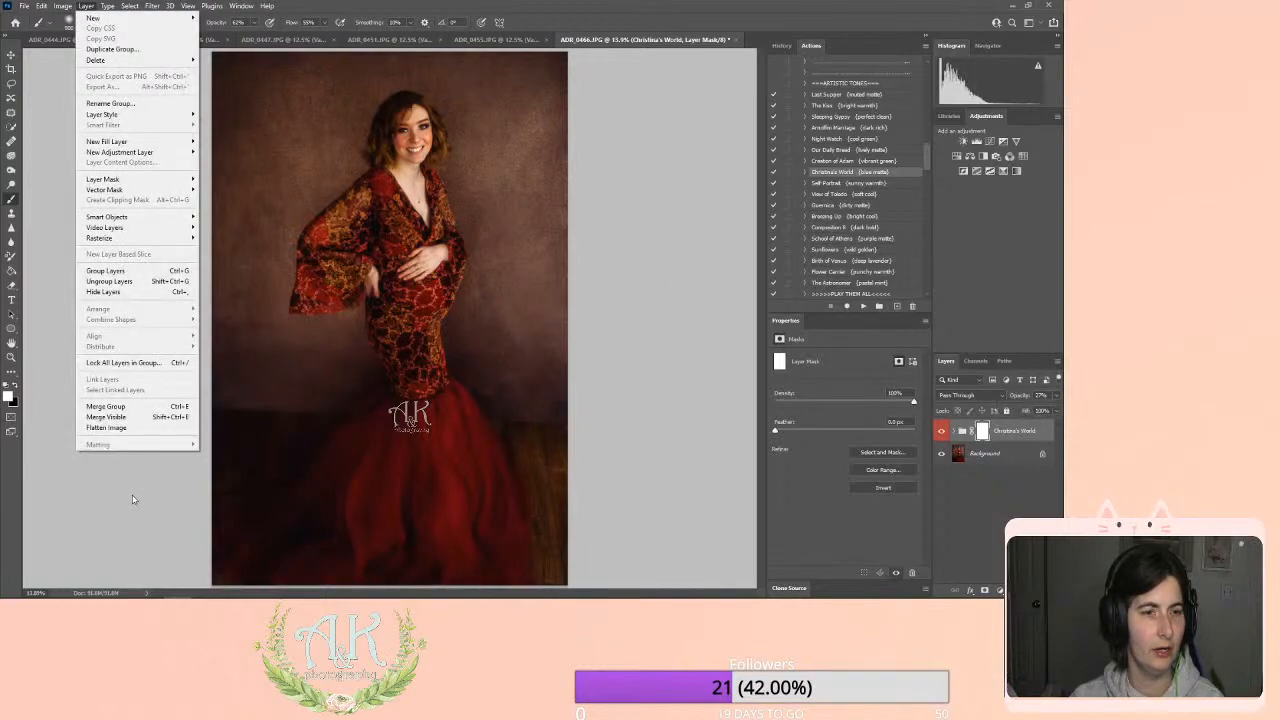
left_click(140, 432)
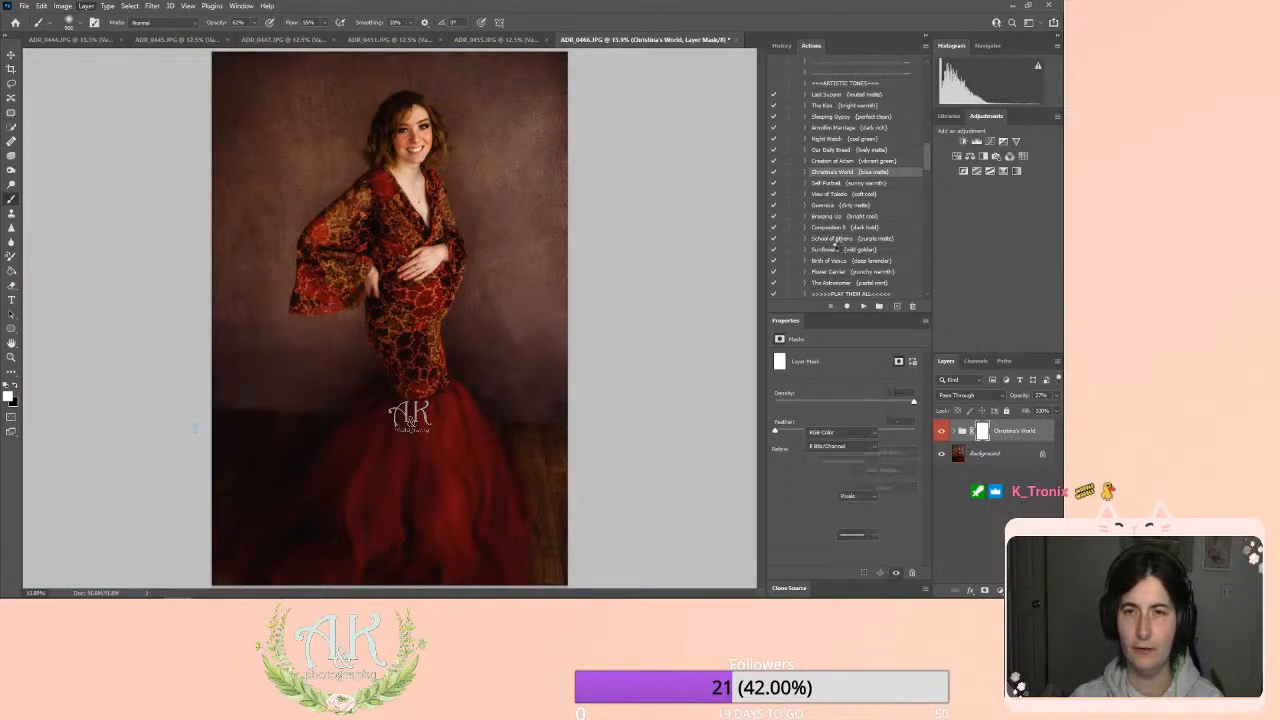
Return to the Once Upon A Dream action set and run the Satin Finish action on the portrait.
scroll(845, 235, "up", 10)
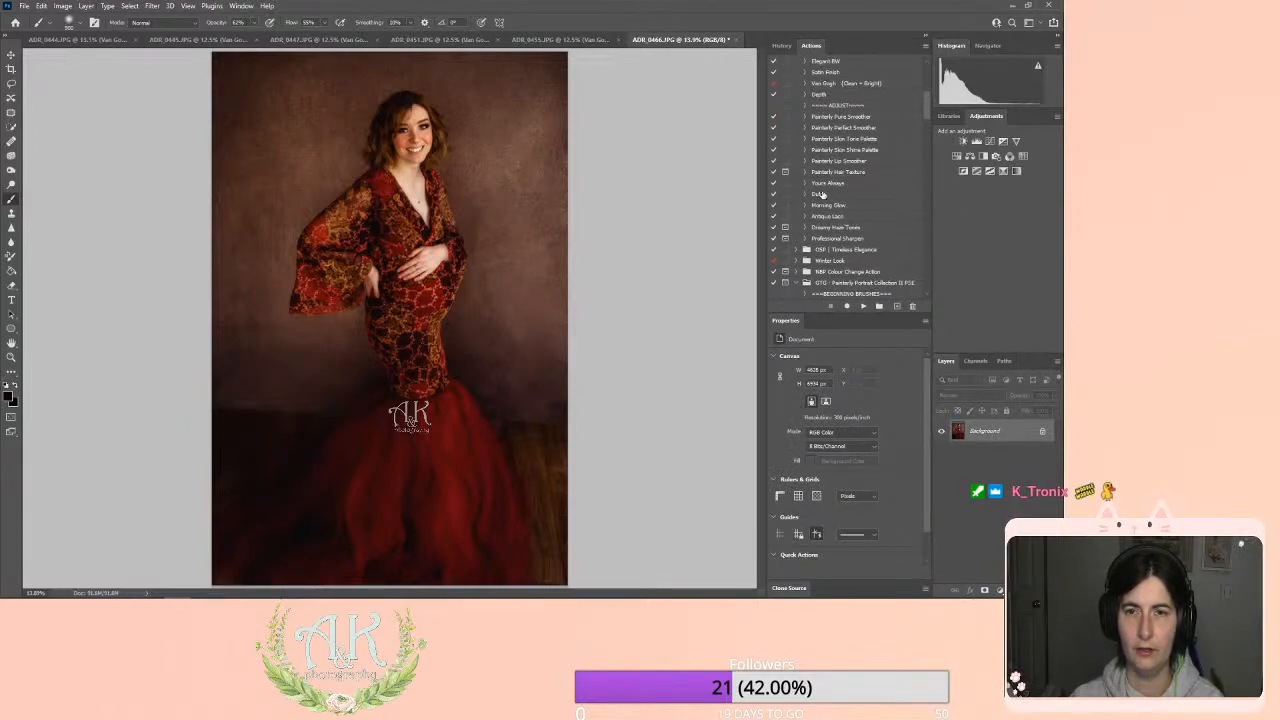
scroll(820, 195, "up", 4)
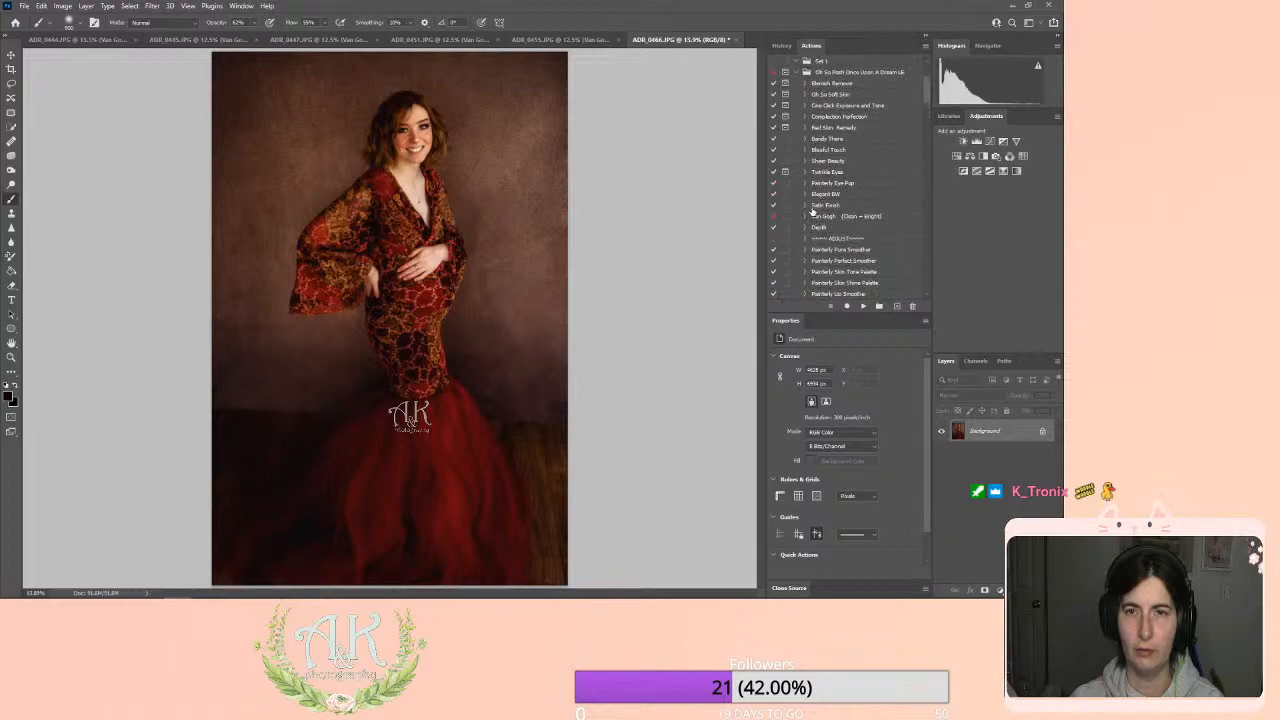
left_click(814, 205)
left_click(863, 307)
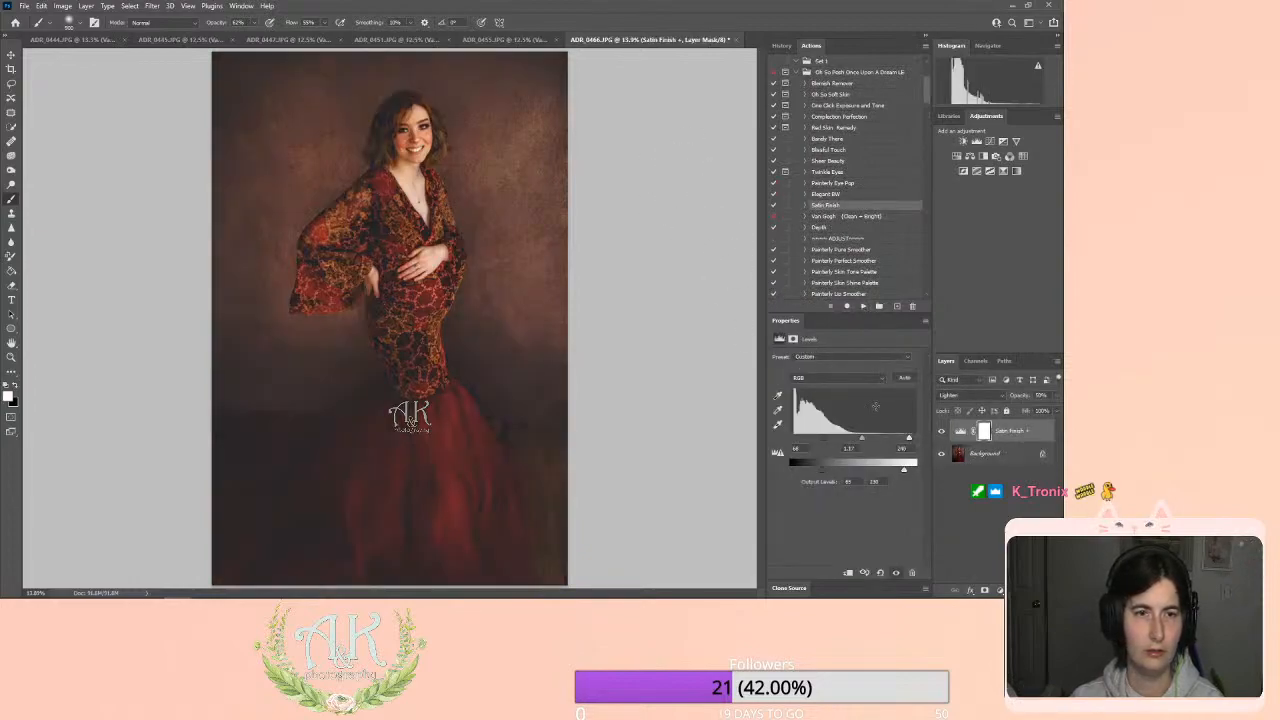
Lower the Satin Finish layer's opacity to 8% and flatten the image.
left_click(1055, 395)
left_click_drag(1025, 410, 1009, 411)
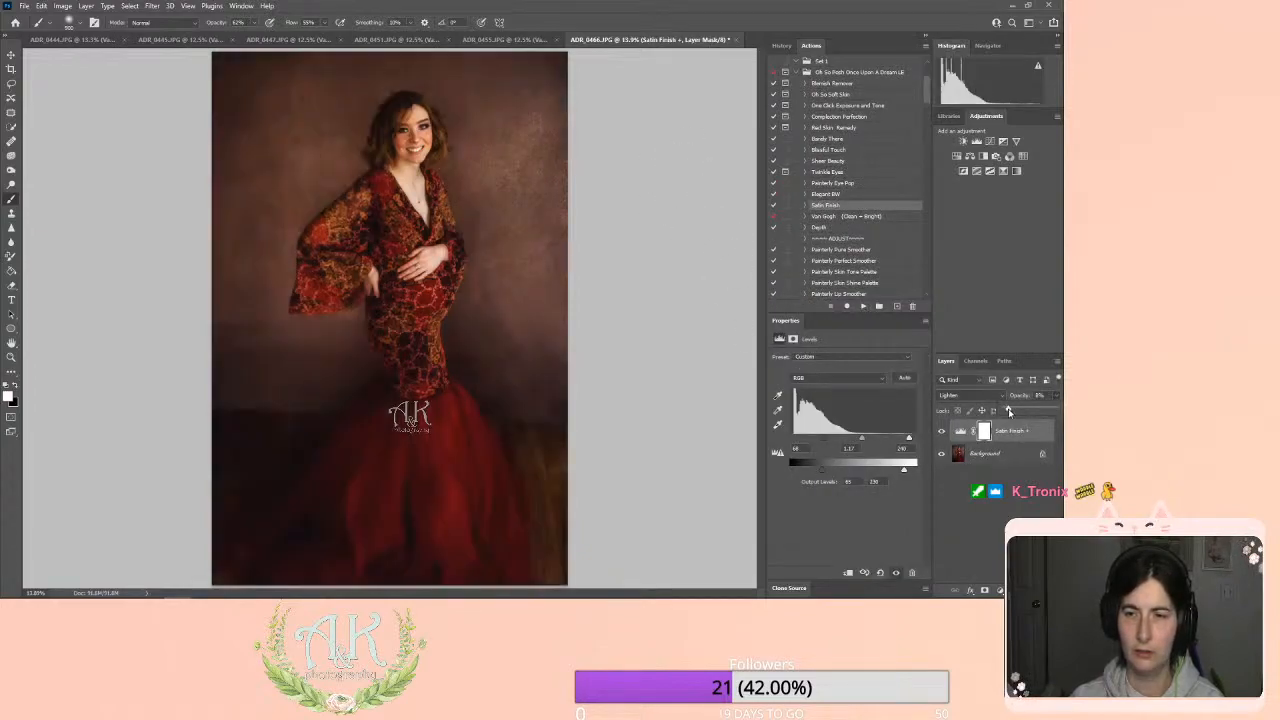
left_click(86, 5)
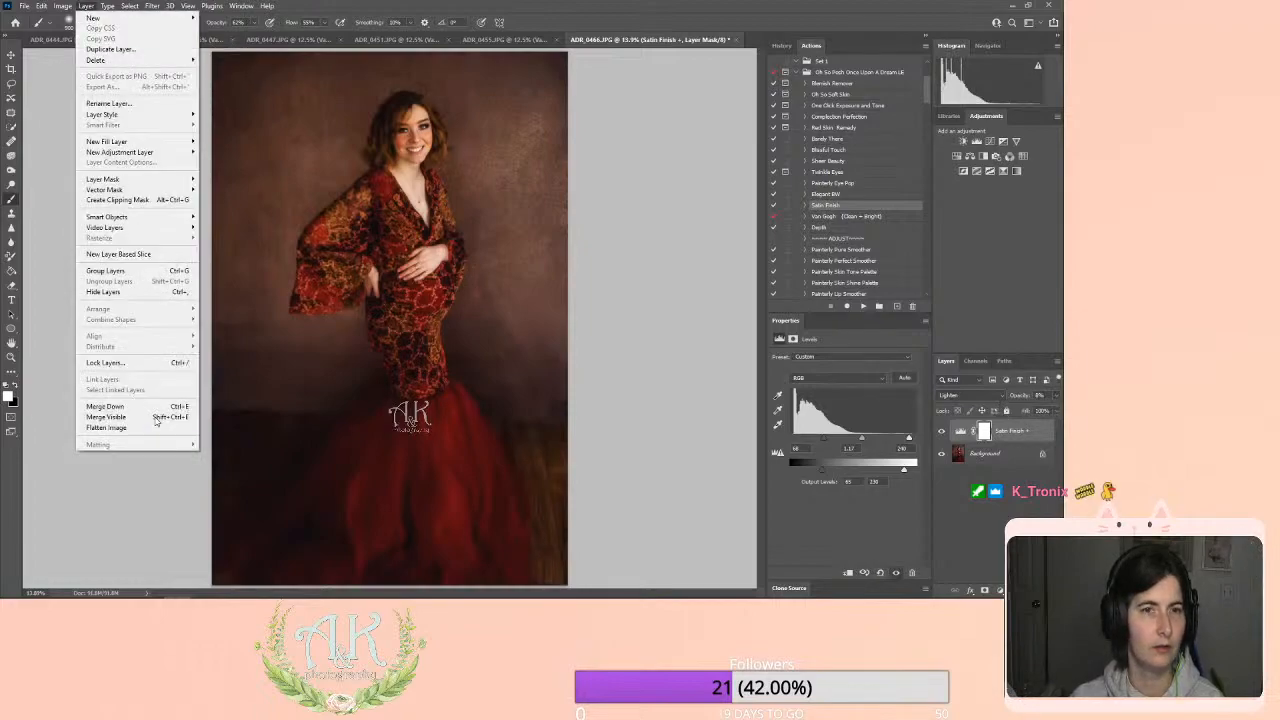
left_click(128, 429)
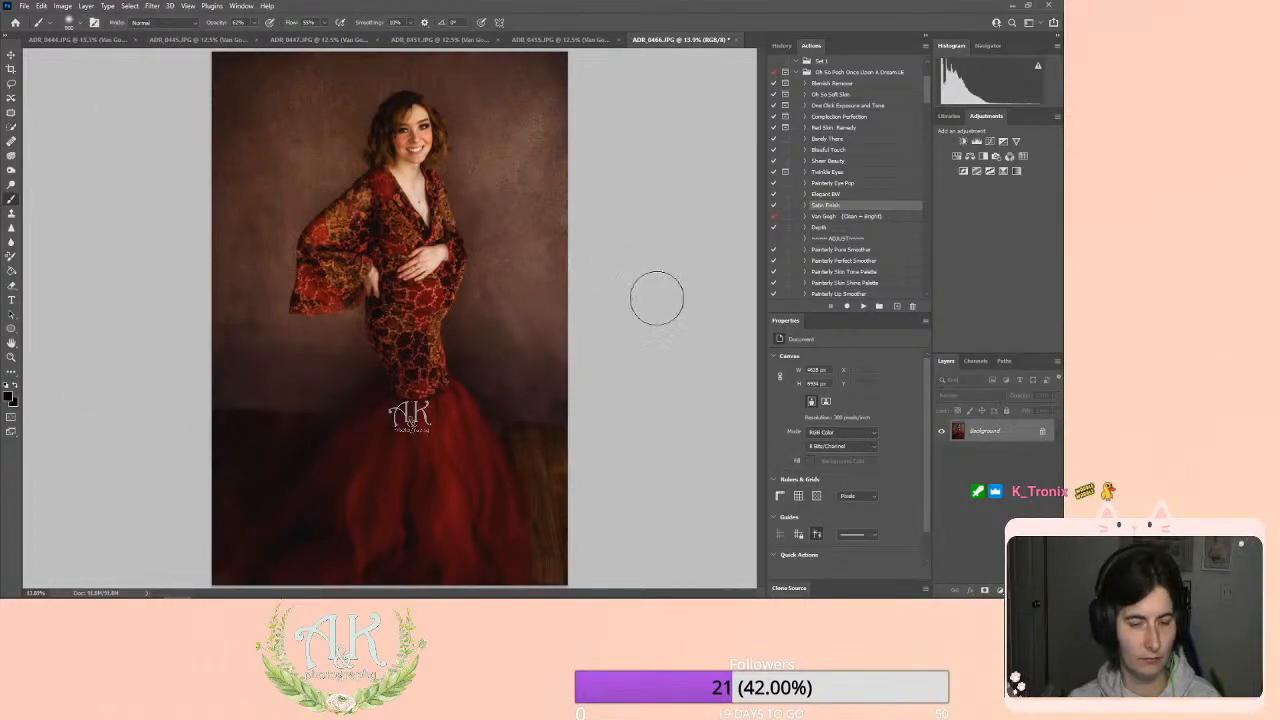
key("ctrl+z")
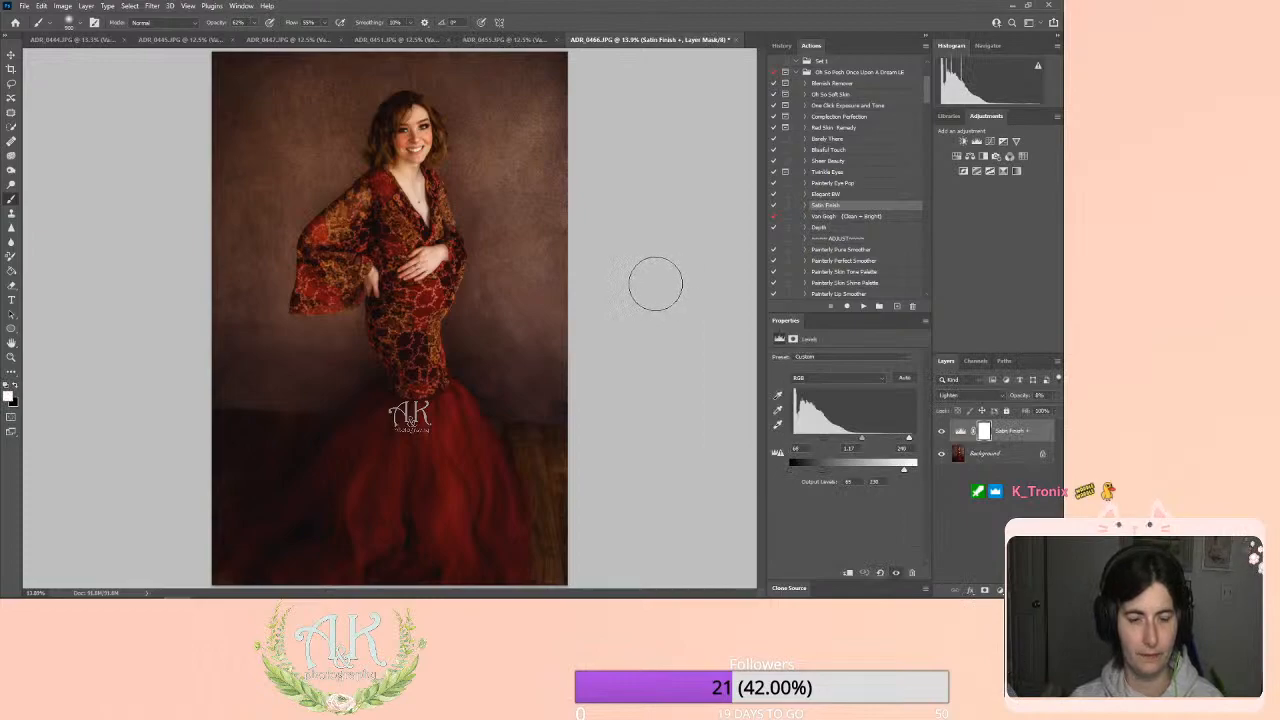
left_click(90, 6)
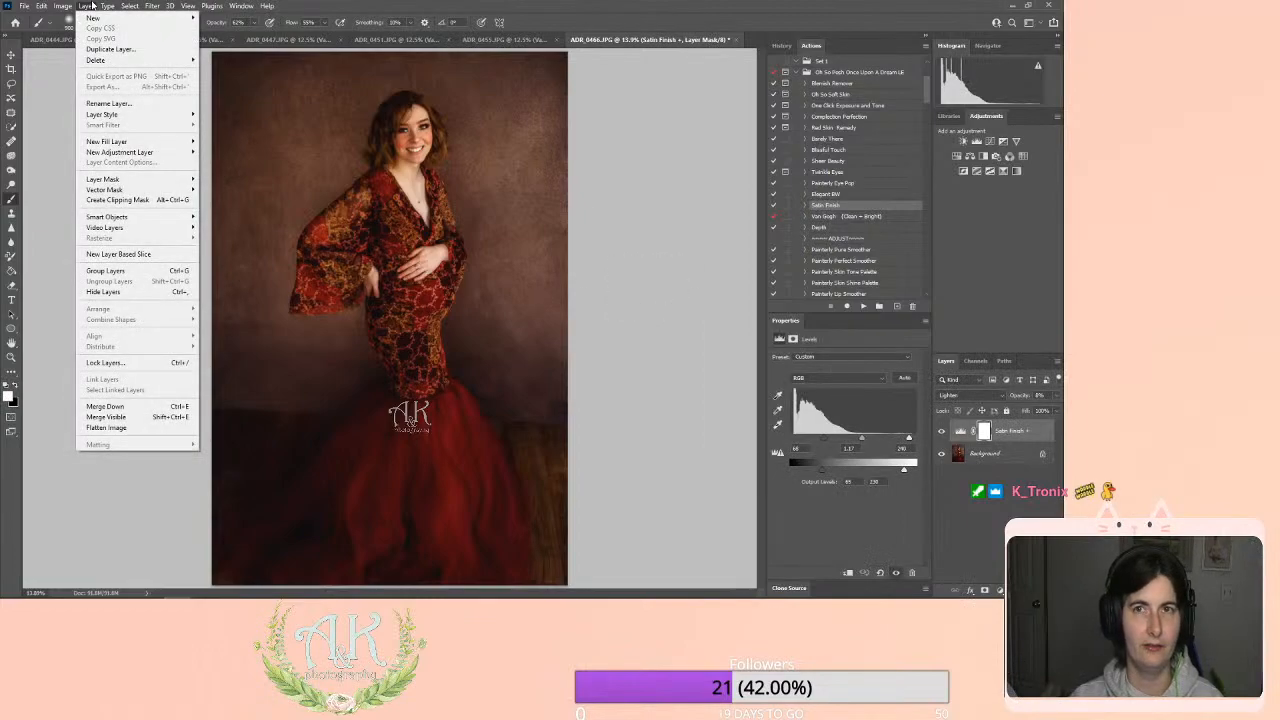
left_click(124, 427)
Save ADR_0466.JPG as a JPEG with the offered quality options and close it.
key("ctrl+s")
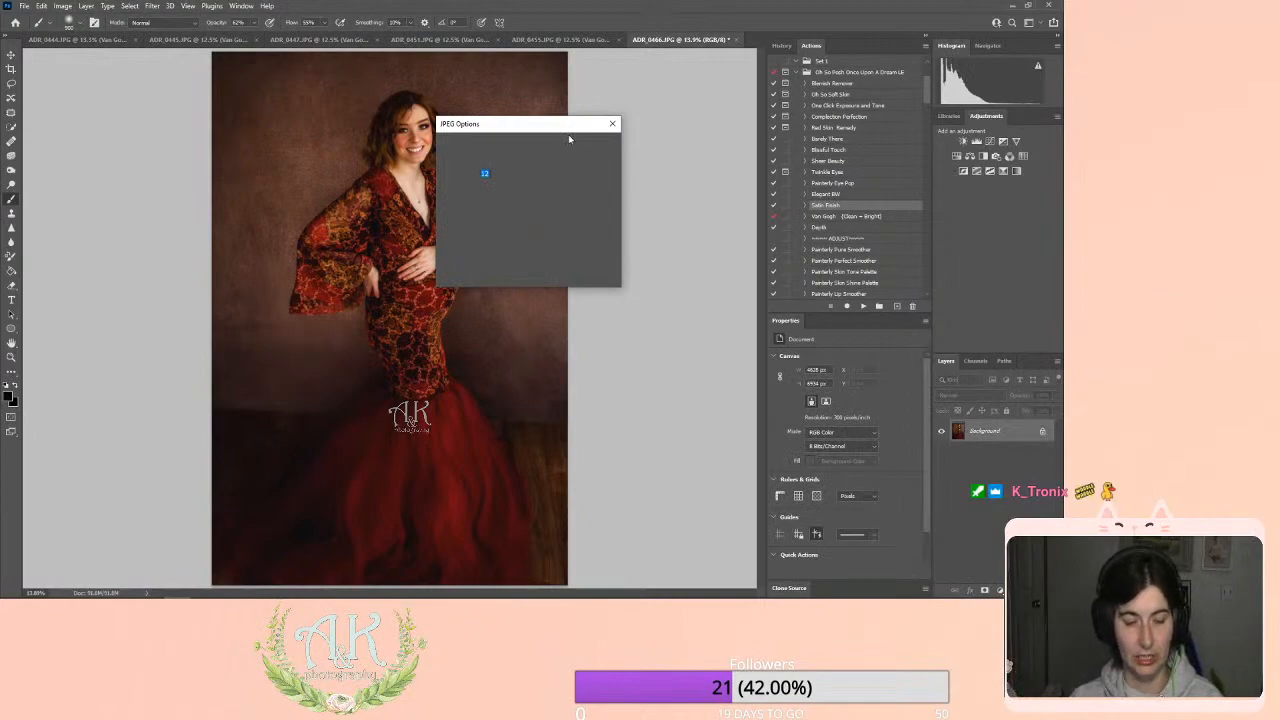
left_click(596, 146)
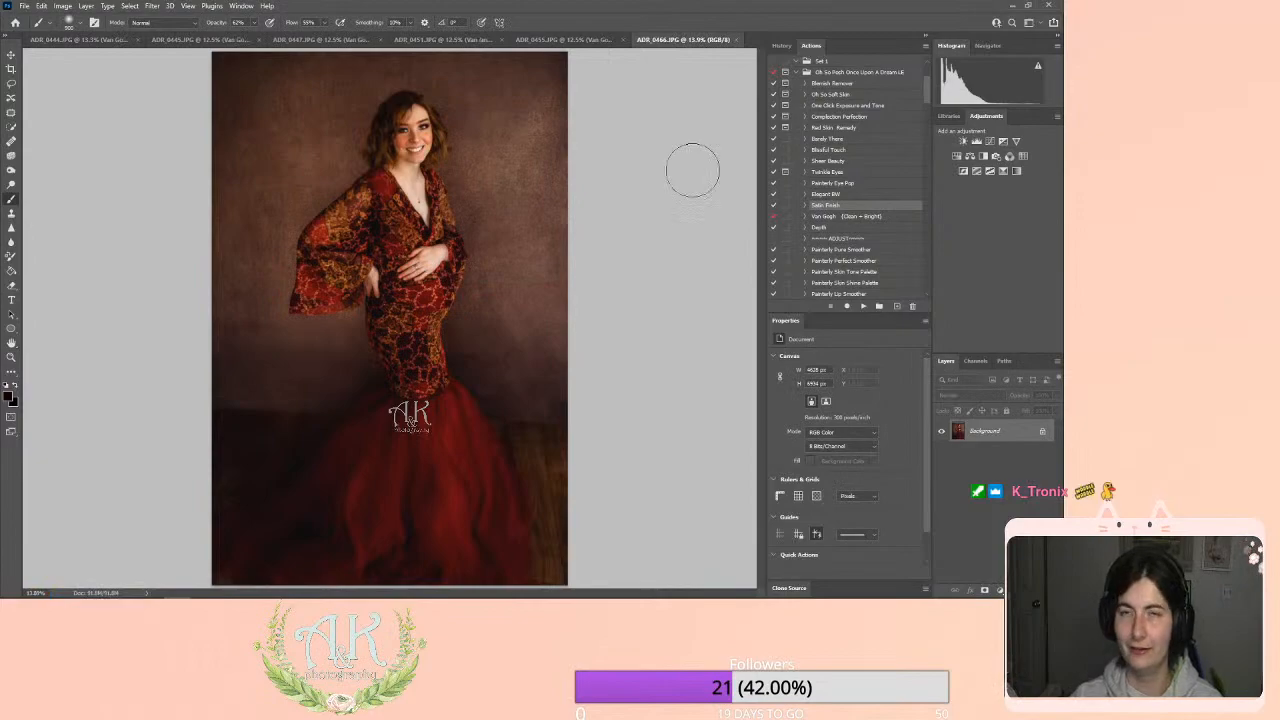
left_click(735, 41)
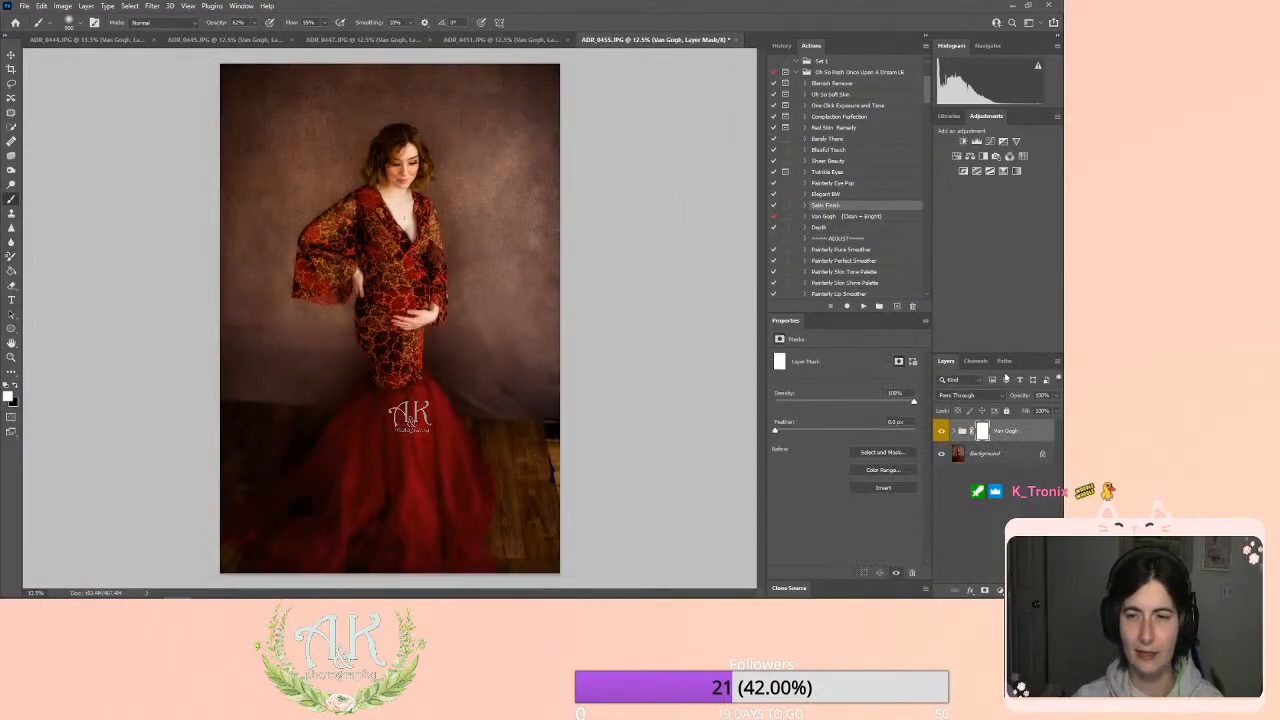
Lower the Van Gogh group's opacity on ADR_0455.JPG to about 70% and flatten the image.
left_click(1060, 398)
left_click_drag(1058, 409, 1042, 409)
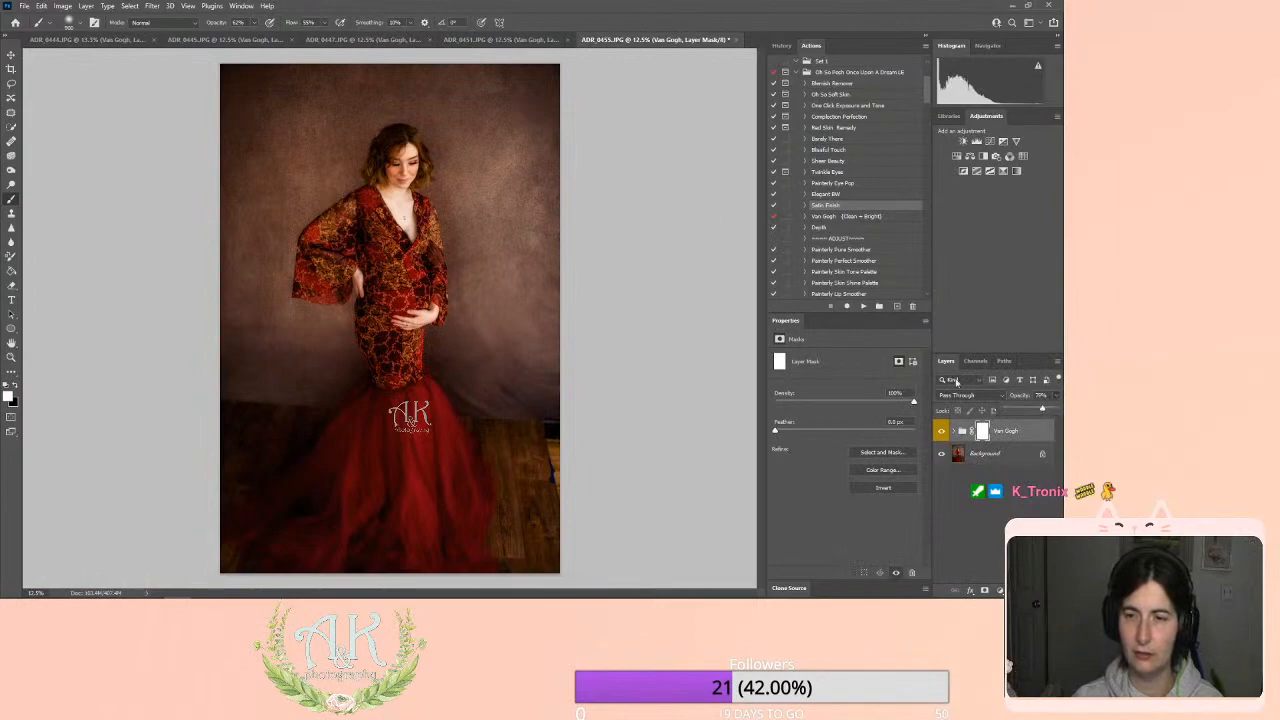
left_click(86, 6)
key("Escape")
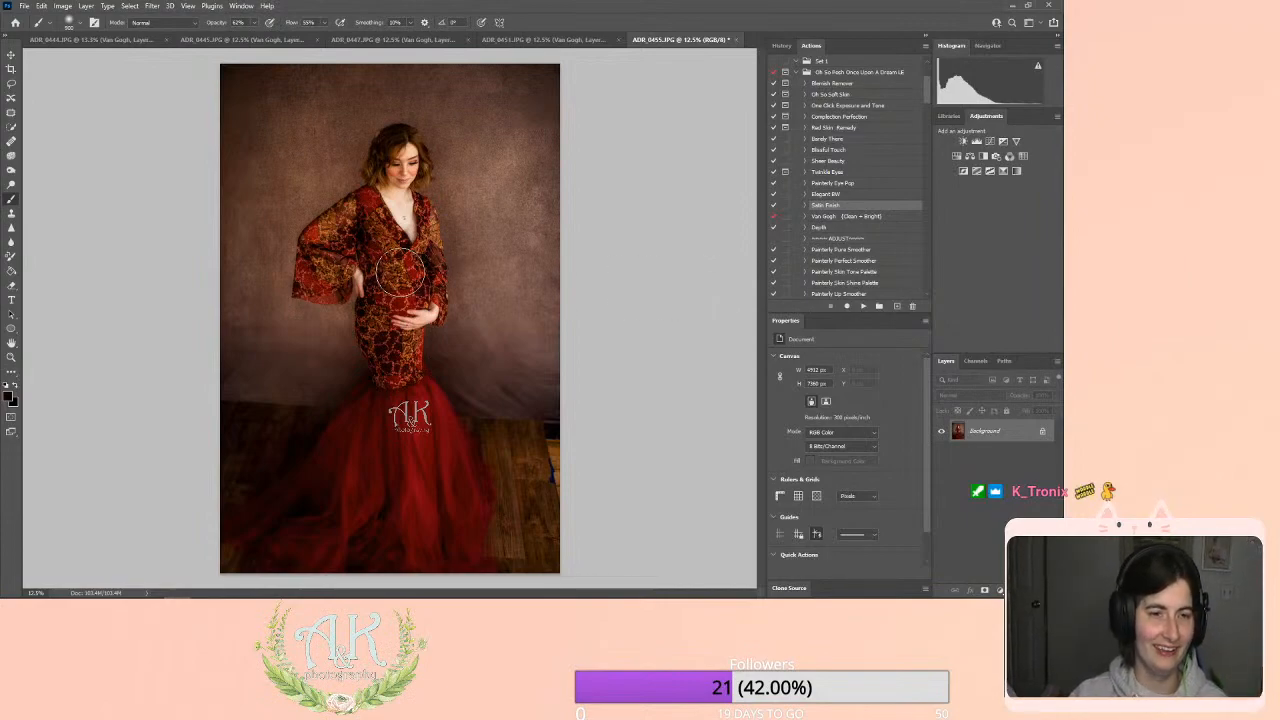
Outline the narrow strip at the backdrop's lower edge beside the skirt and fill it with Content-Aware.
key("j")
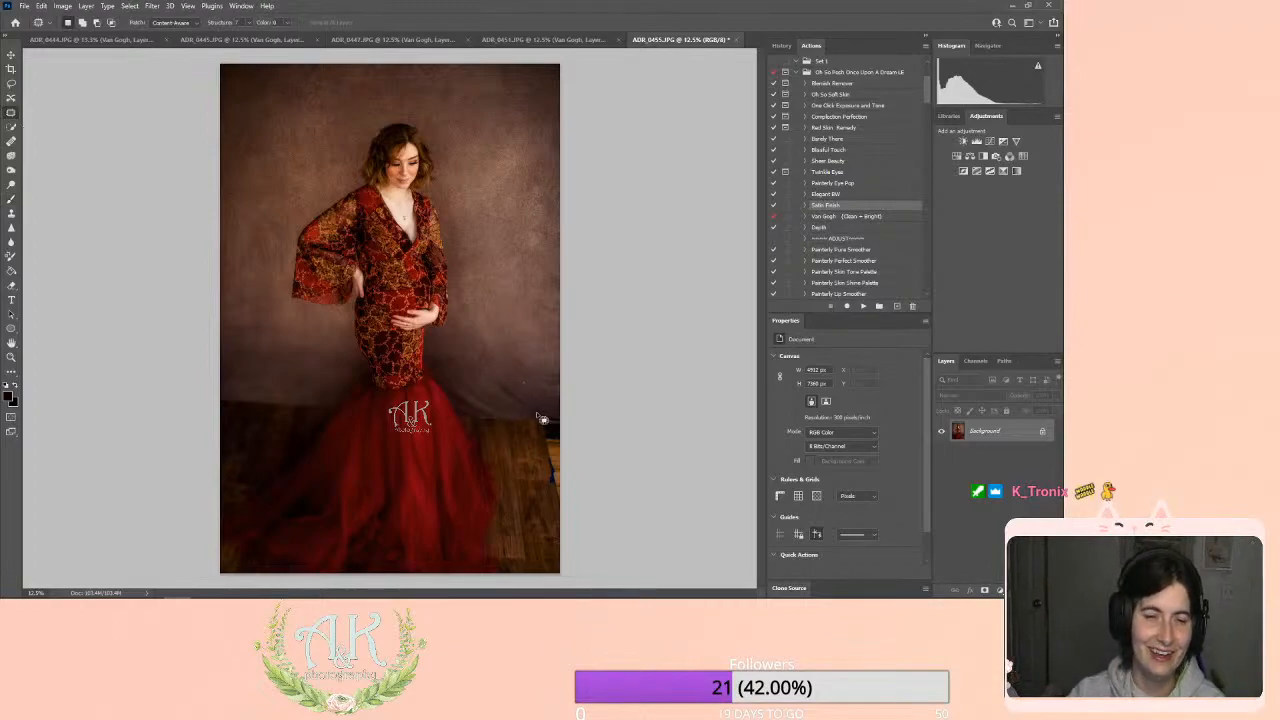
mouse_move(526, 386)
left_mouse_down()
mouse_move(472, 384)
mouse_move(463, 408)
mouse_move(498, 420)
mouse_move(526, 408)
mouse_move(455, 392)
mouse_move(491, 420)
mouse_move(516, 419)
left_mouse_up()
left_click(672, 404)
left_click(507, 411)
key("shift+F5")
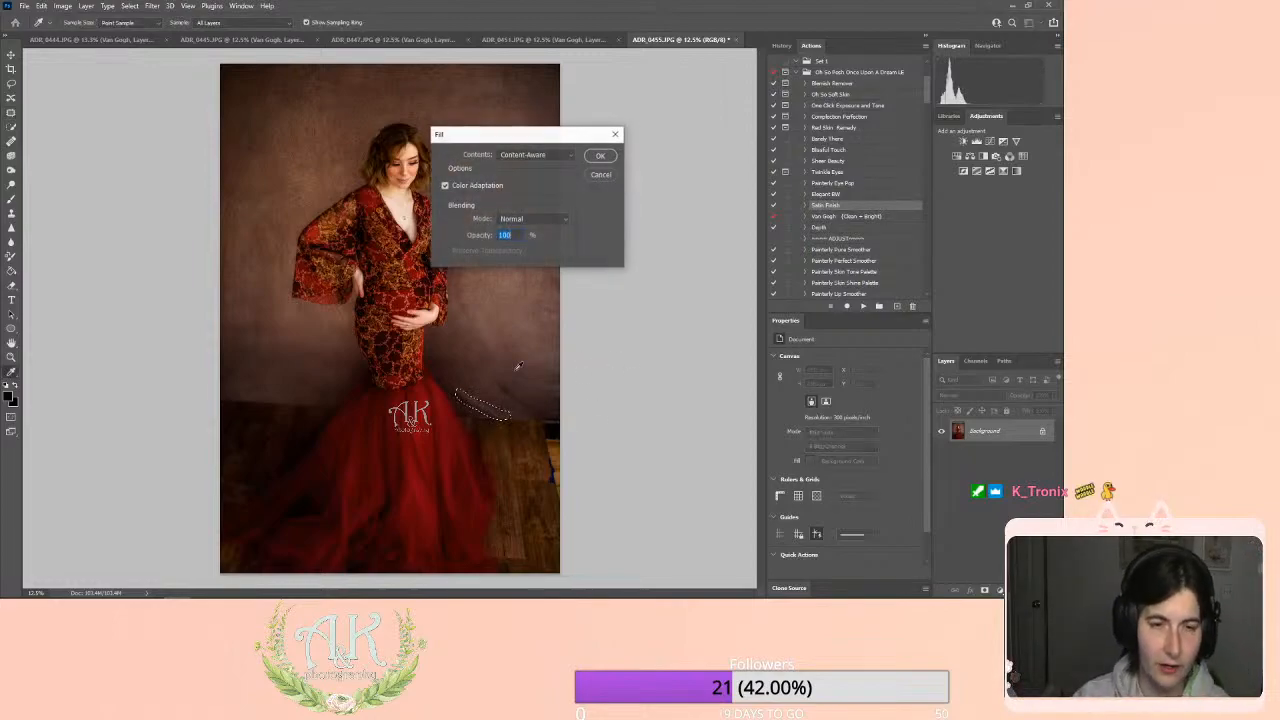
left_click(597, 157)
key("ctrl+d")
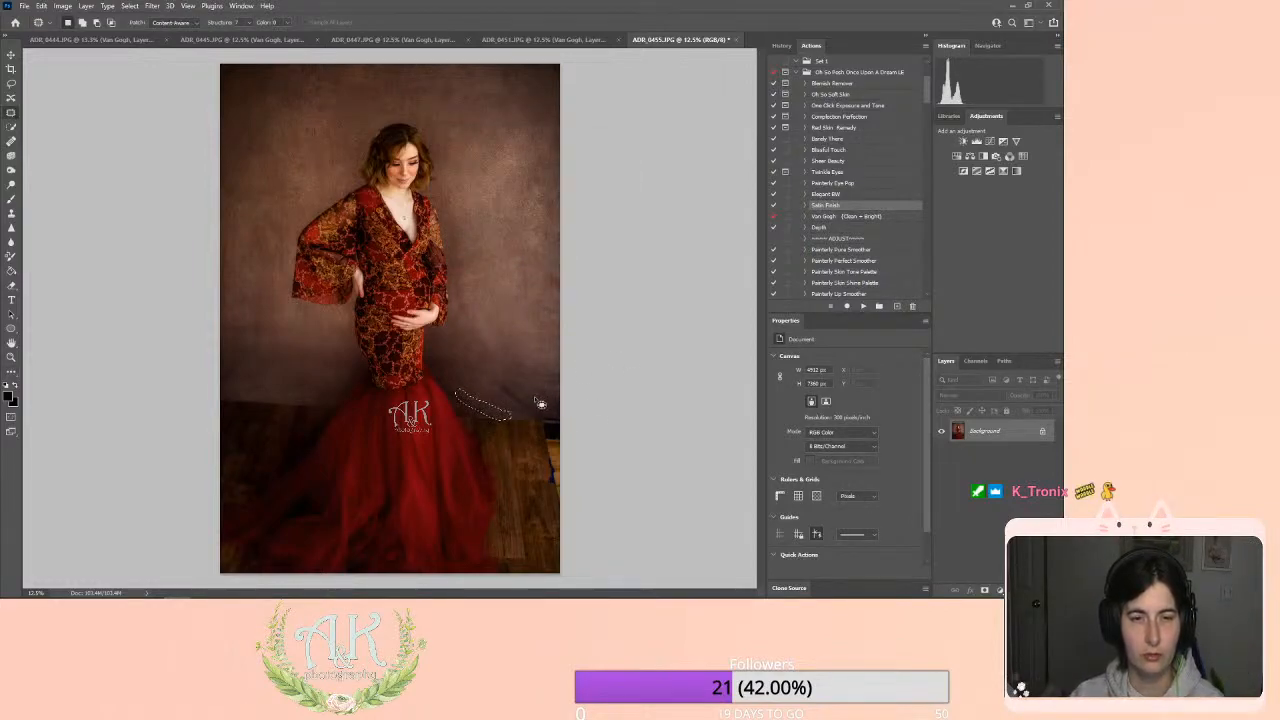
Outline the backdrop's lower corner near the photo's right edge, fill it with Content-Aware, and deselect.
left_click_drag(583, 421, 586, 420)
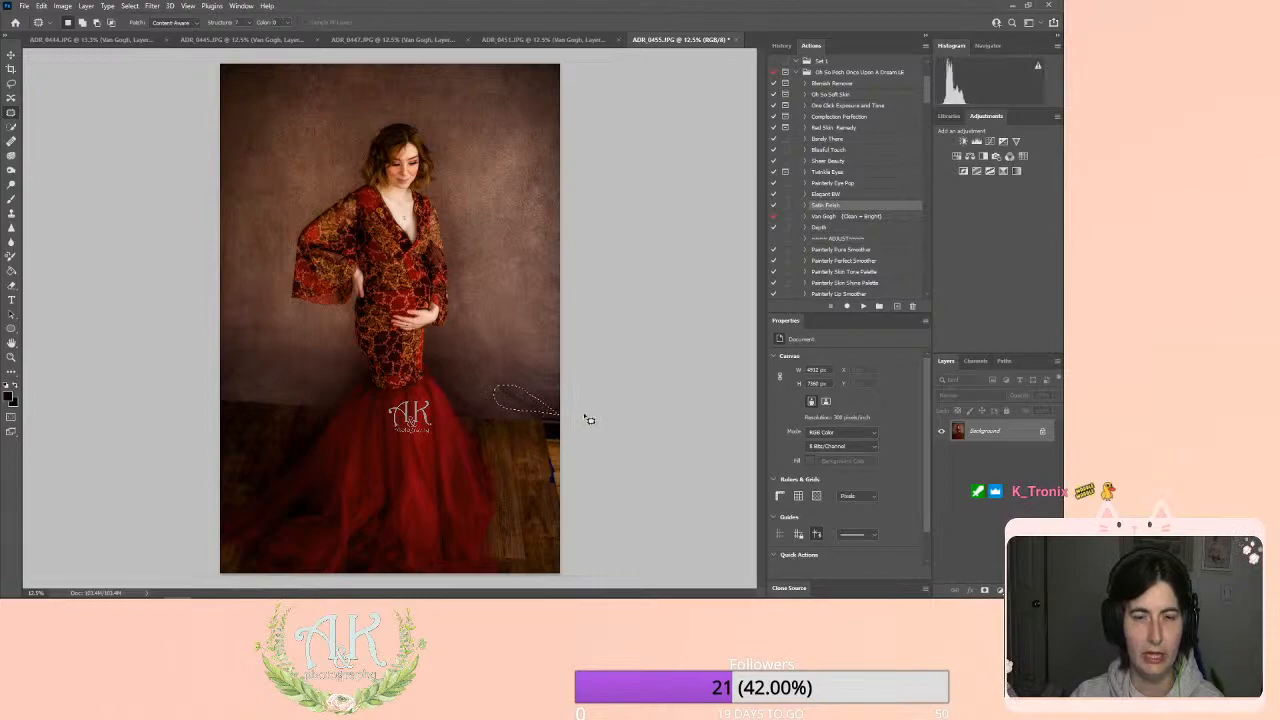
key("shift+BackSpace")
left_click(593, 158)
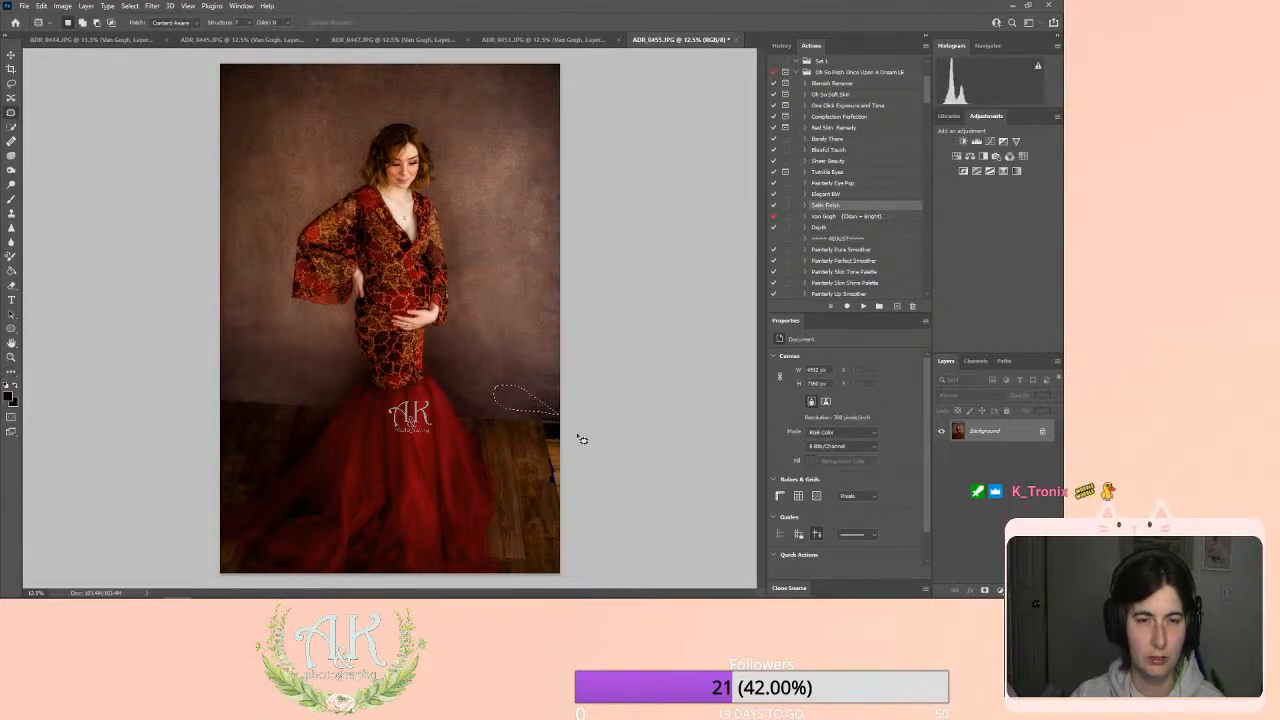
key("ctrl+d")
Remove the stray object at the photo's right edge above the wooden floor with a Content-Aware fill and deselect.
mouse_move(550, 420)
left_mouse_down()
mouse_move(561, 523)
mouse_move(603, 531)
left_mouse_up()
key("shift+BackSpace")
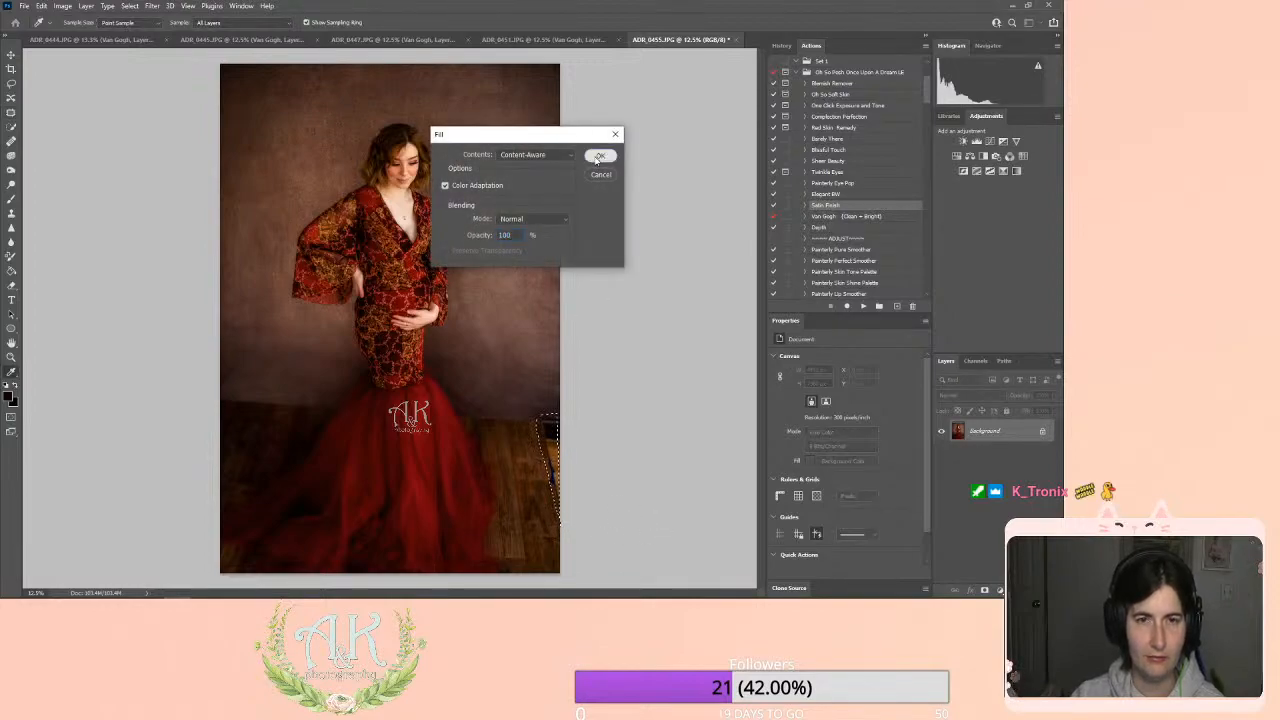
left_click(600, 155)
key("ctrl+d")
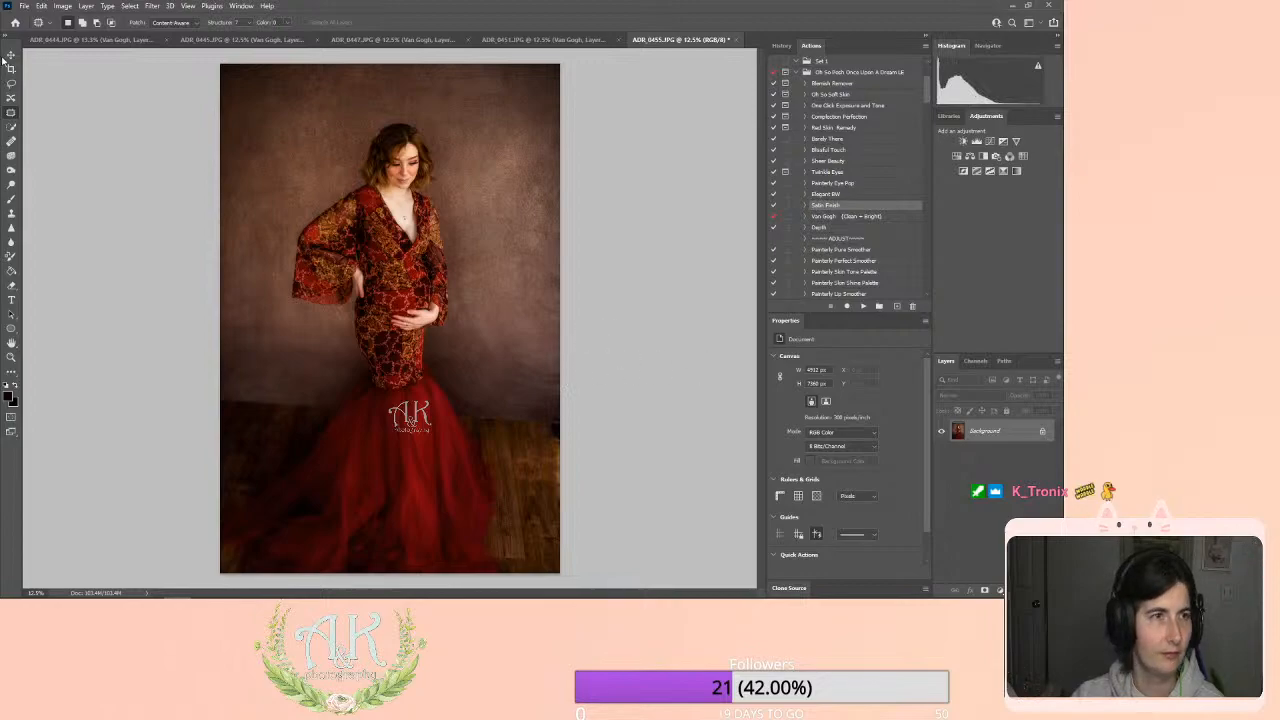
Try to straighten the portrait by rotating and repositioning it within the crop frame.
key("c")
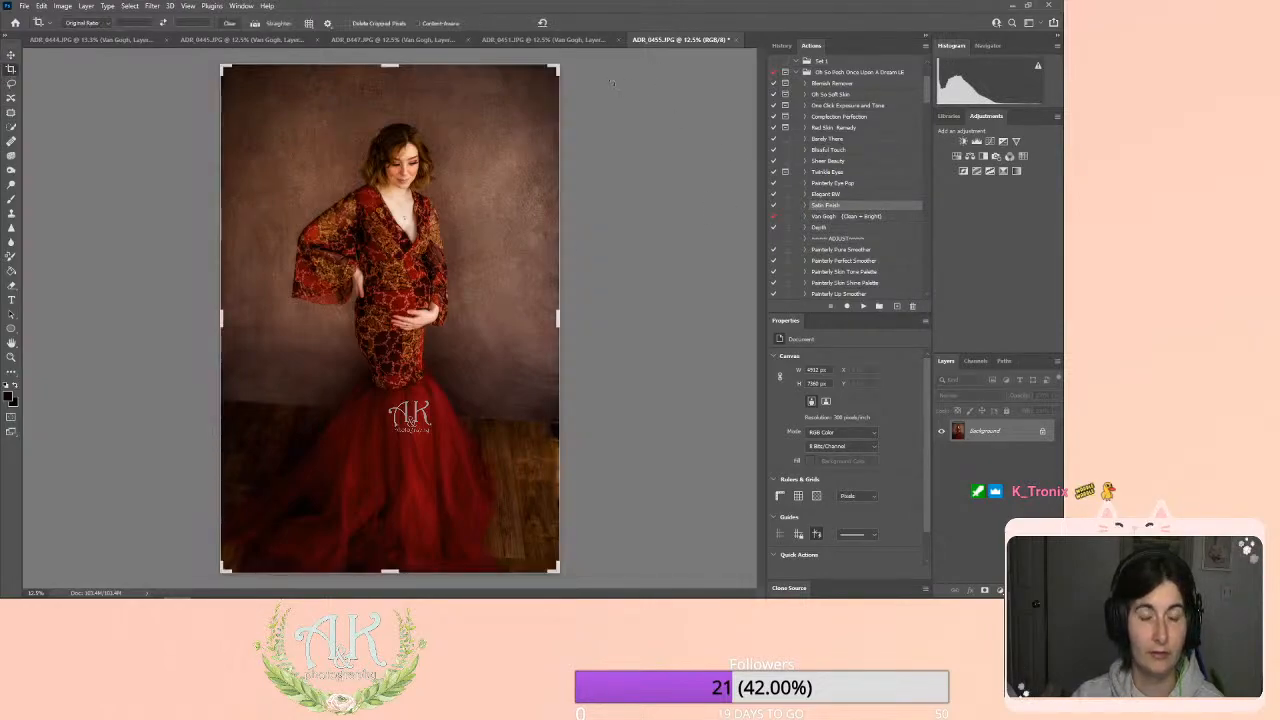
left_click_drag(611, 81, 612, 70)
left_click_drag(456, 280, 460, 263)
left_click_drag(548, 81, 559, 66)
left_click(583, 22)
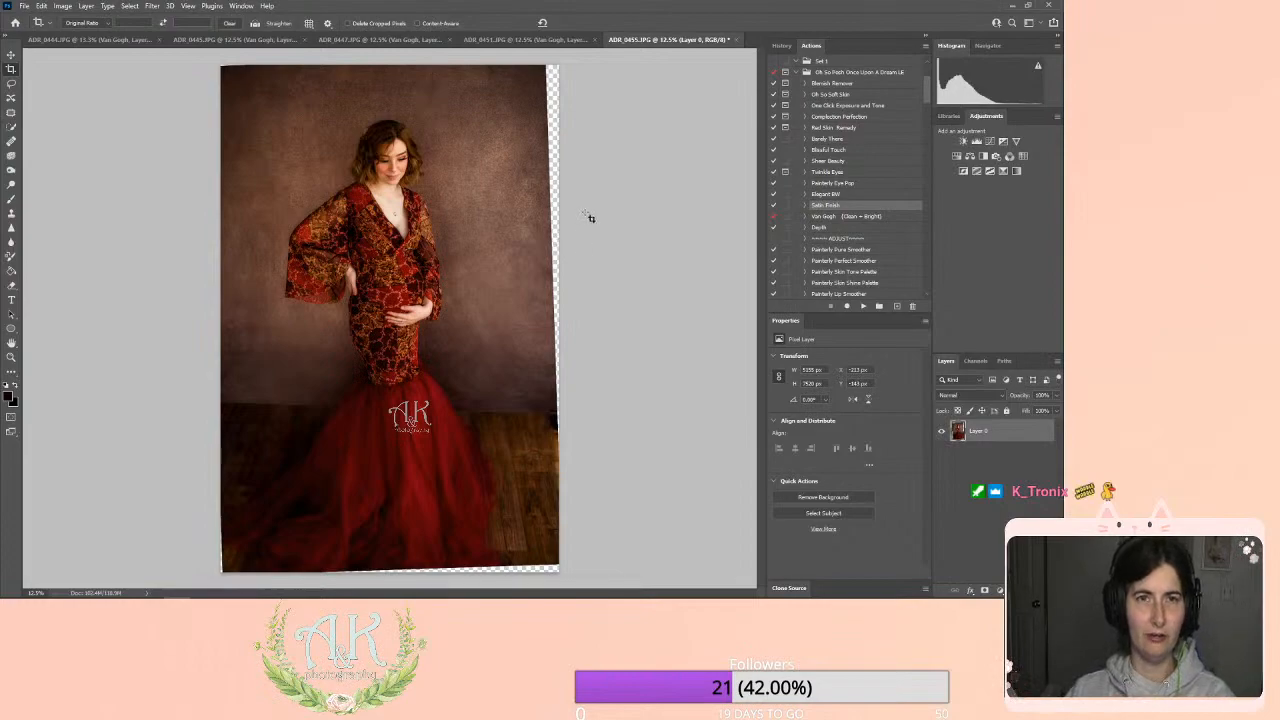
key("ctrl+z")
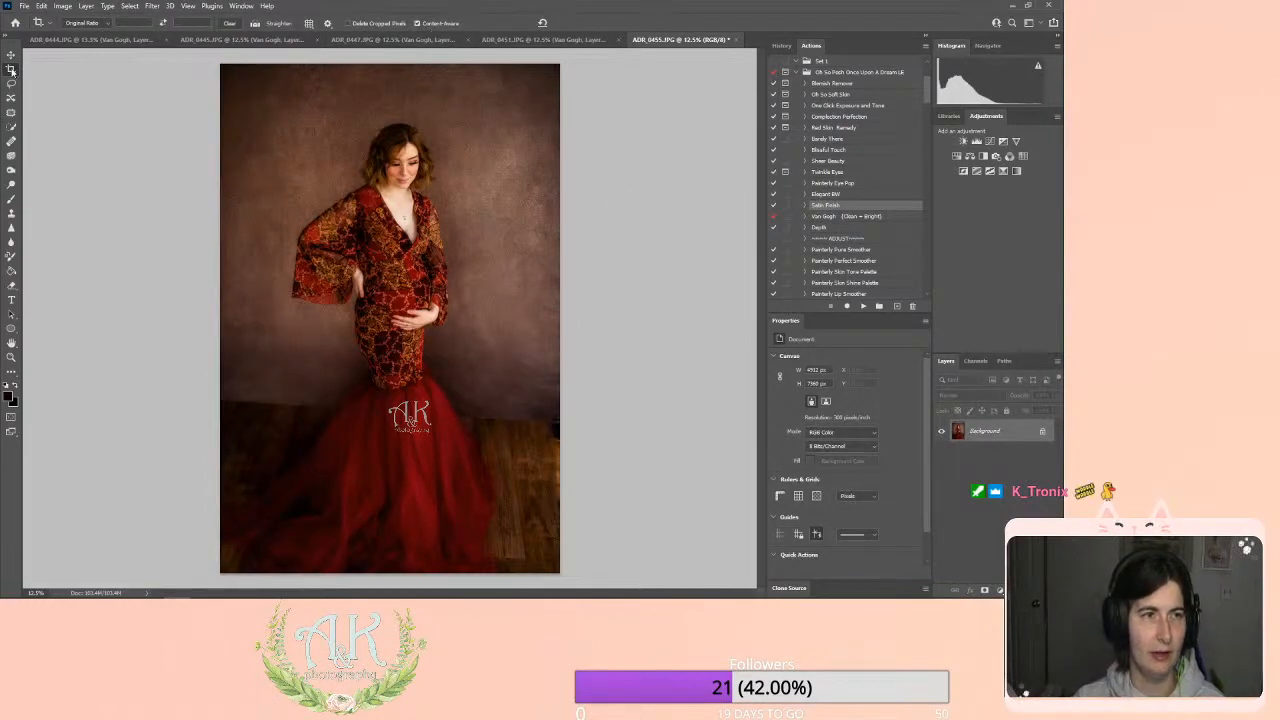
Straighten the portrait with a slightly rotated crop using Content-Aware, and switch to the Clone Stamp tool.
left_click(607, 67)
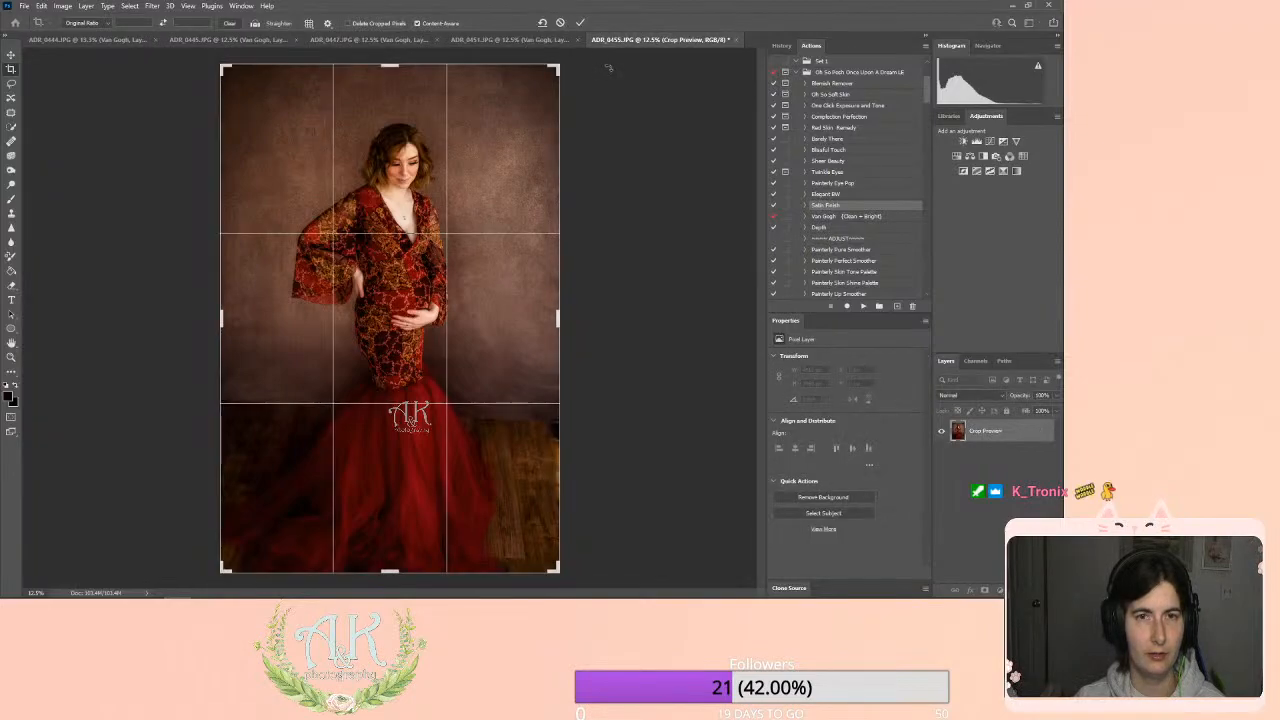
left_click_drag(585, 58, 574, 41)
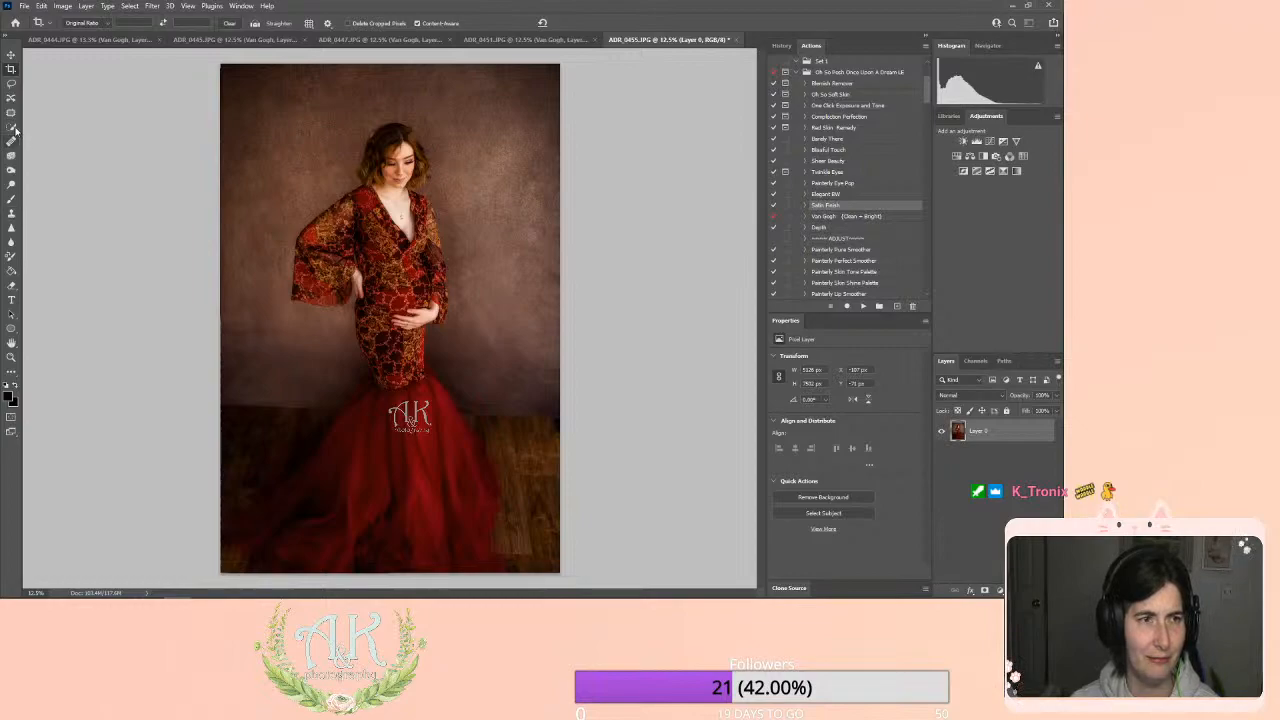
left_click(11, 213)
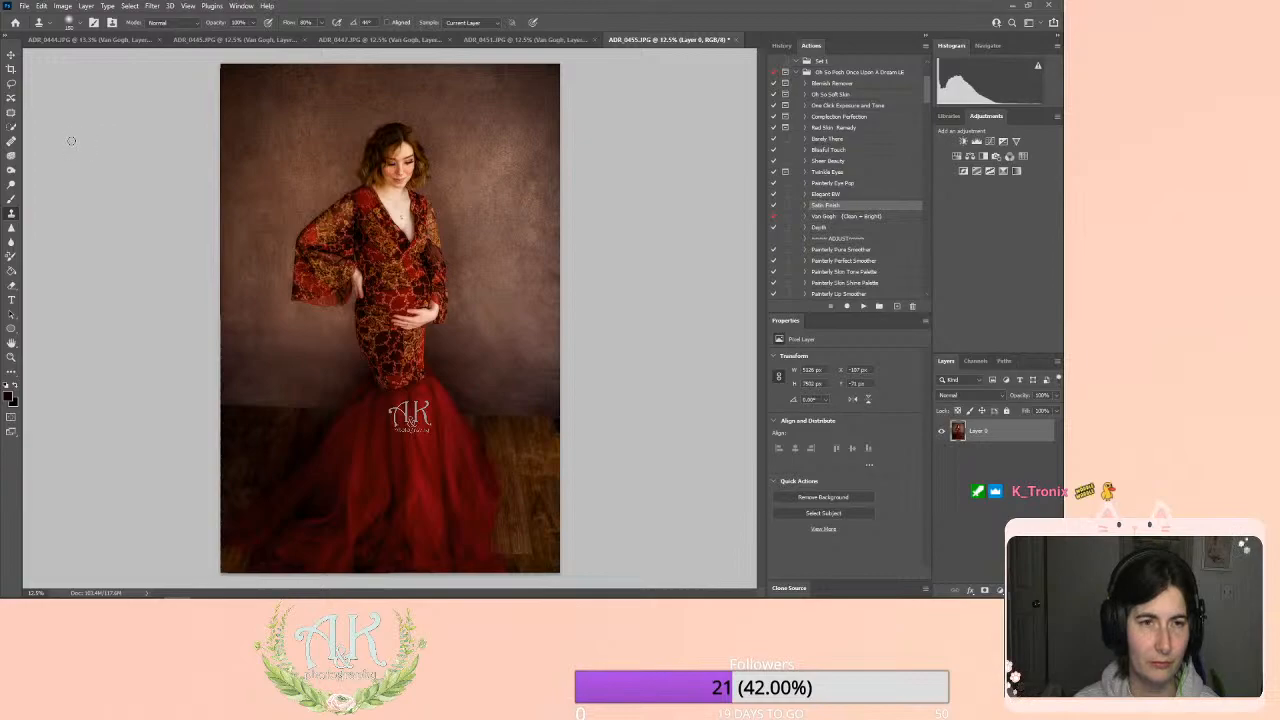
Open the portrait in Liquify and reshape the outline of the woman's hair with a brush of size 250.
left_click(187, 6)
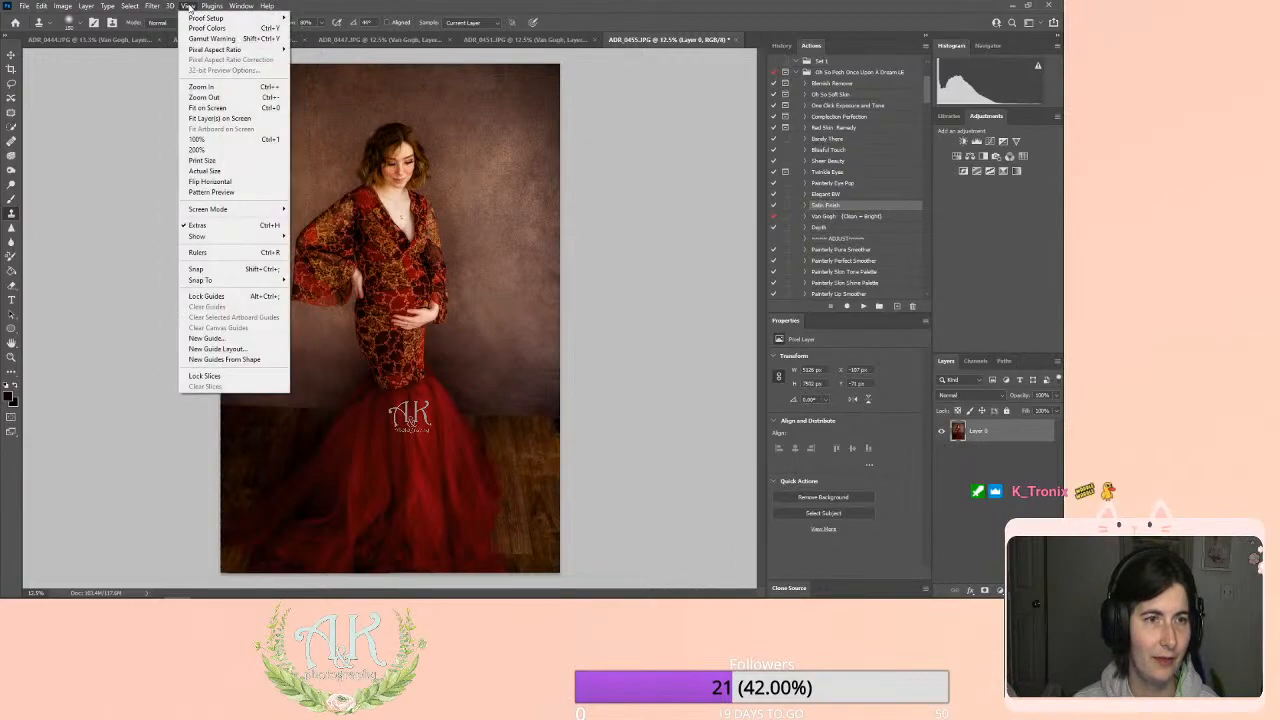
left_click(152, 6)
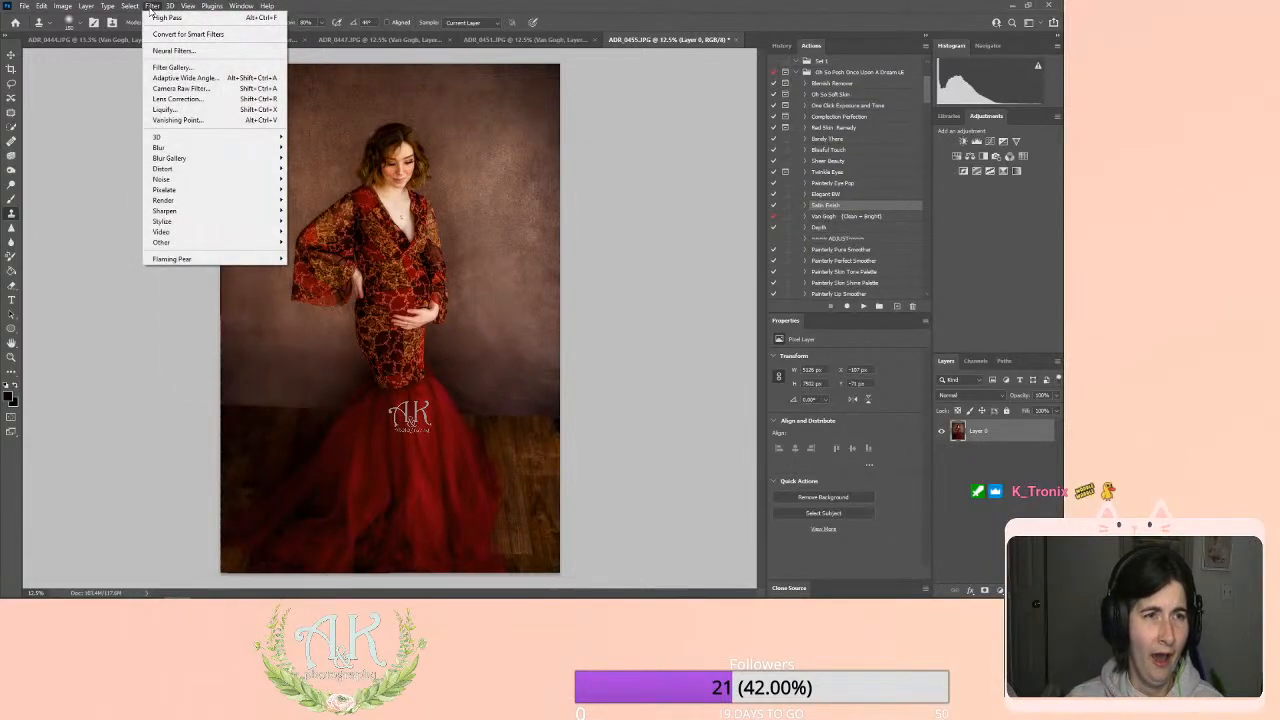
left_click(171, 110)
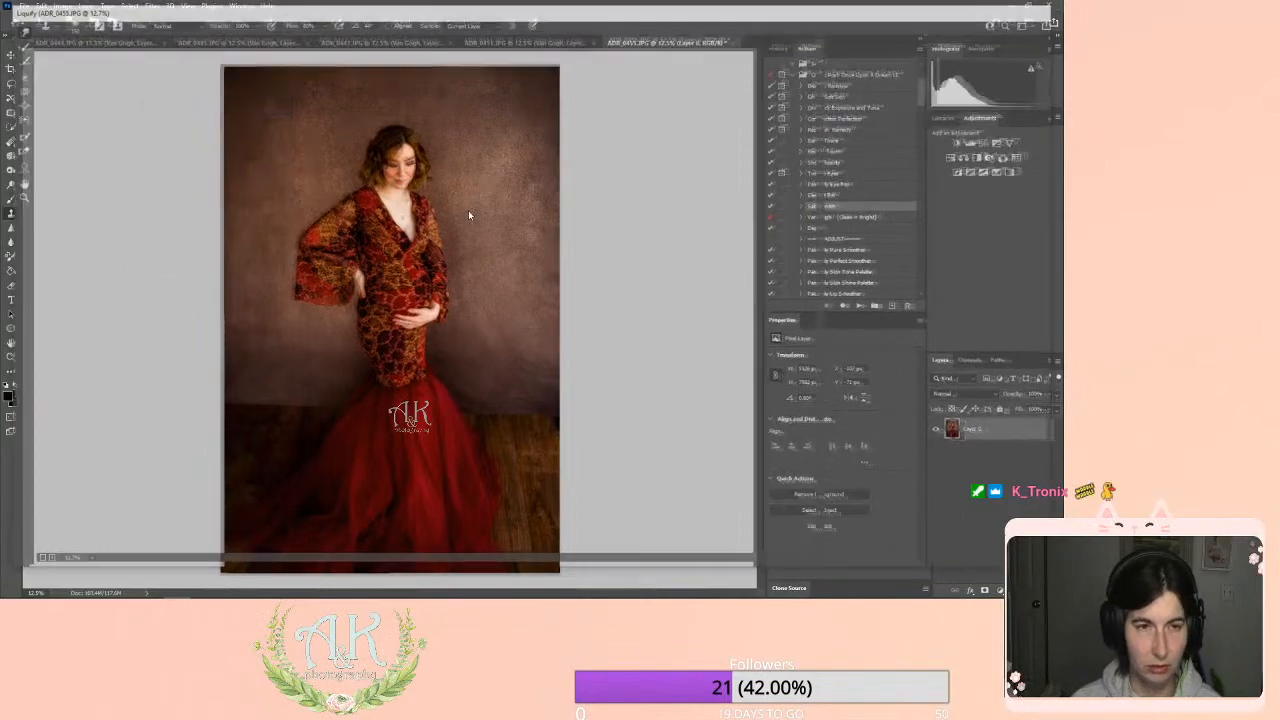
key("bracketleft")
key("bracketleft")
key("bracketleft")
key("bracketleft")
key("bracketleft")
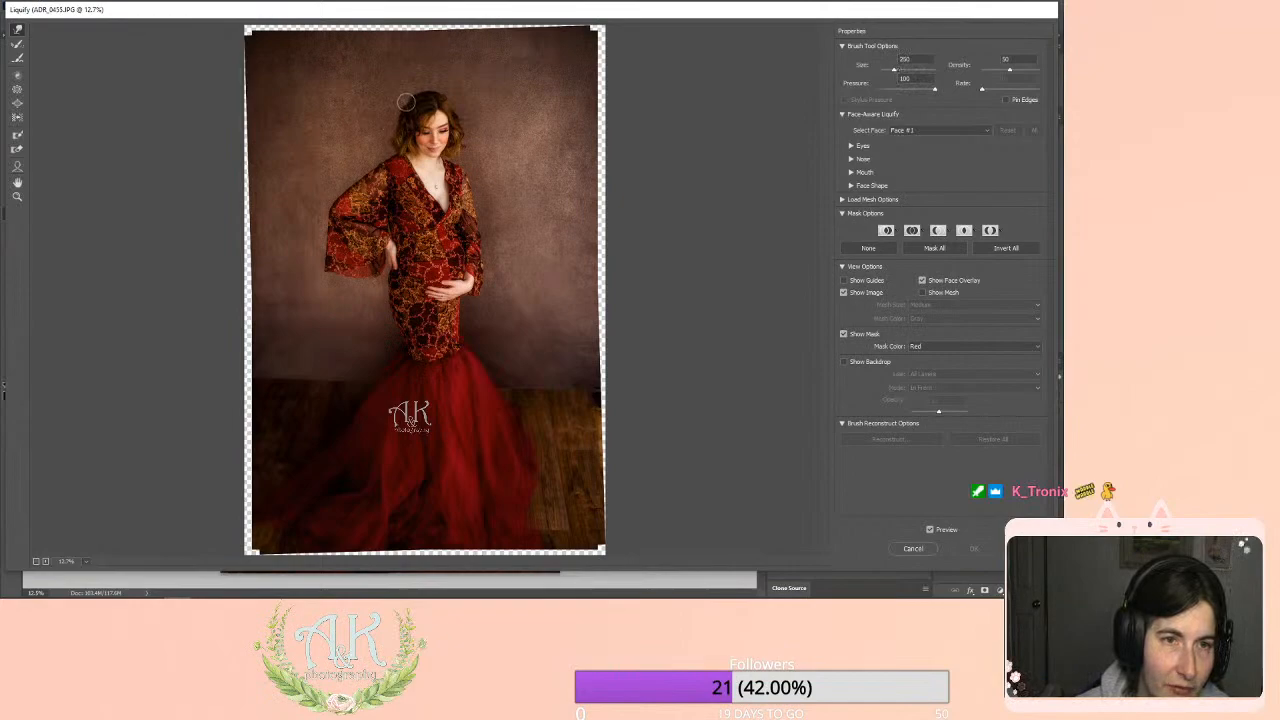
left_click(404, 101)
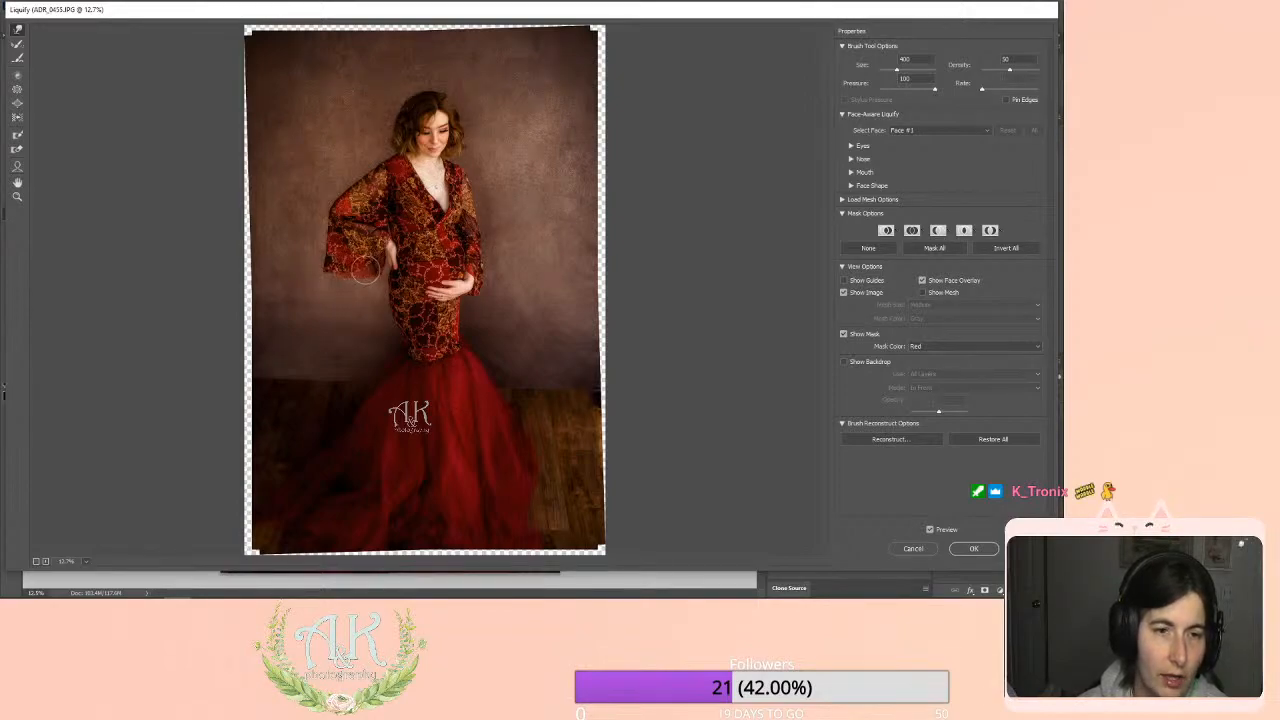
Enlarge the Liquify brush to 1000 and push the red tulle skirt's lower side outward.
key("bracketright")
key("bracketright")
key("bracketright")
key("bracketright")
key("bracketright")
key("bracketright")
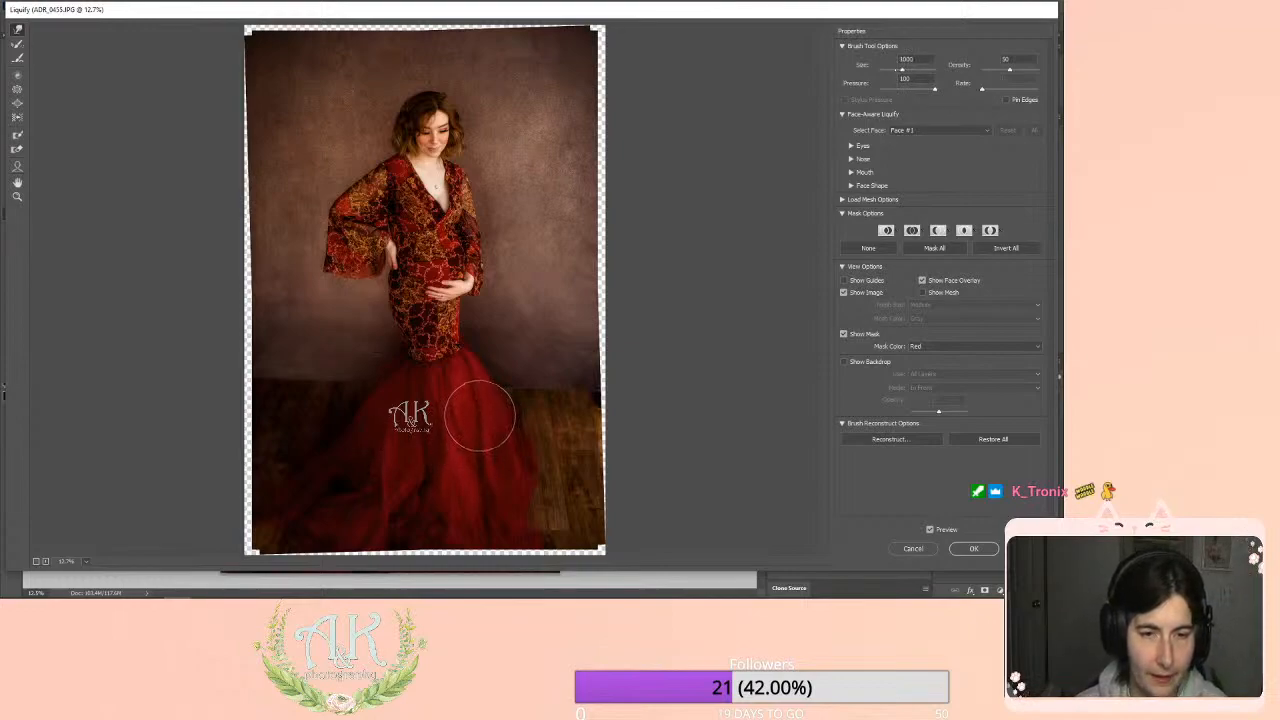
left_click_drag(500, 473, 518, 518)
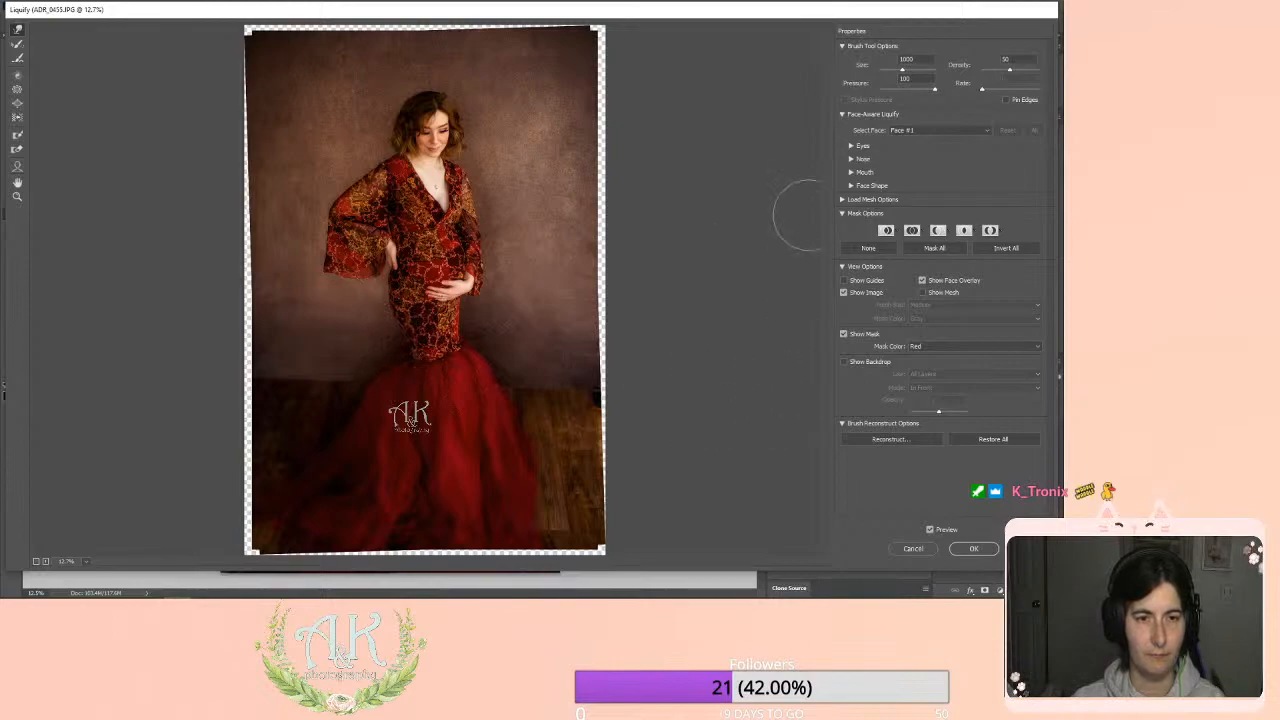
Compare the portrait with the Liquify preview off and on, and apply the warp.
left_click(928, 533)
left_click(928, 532)
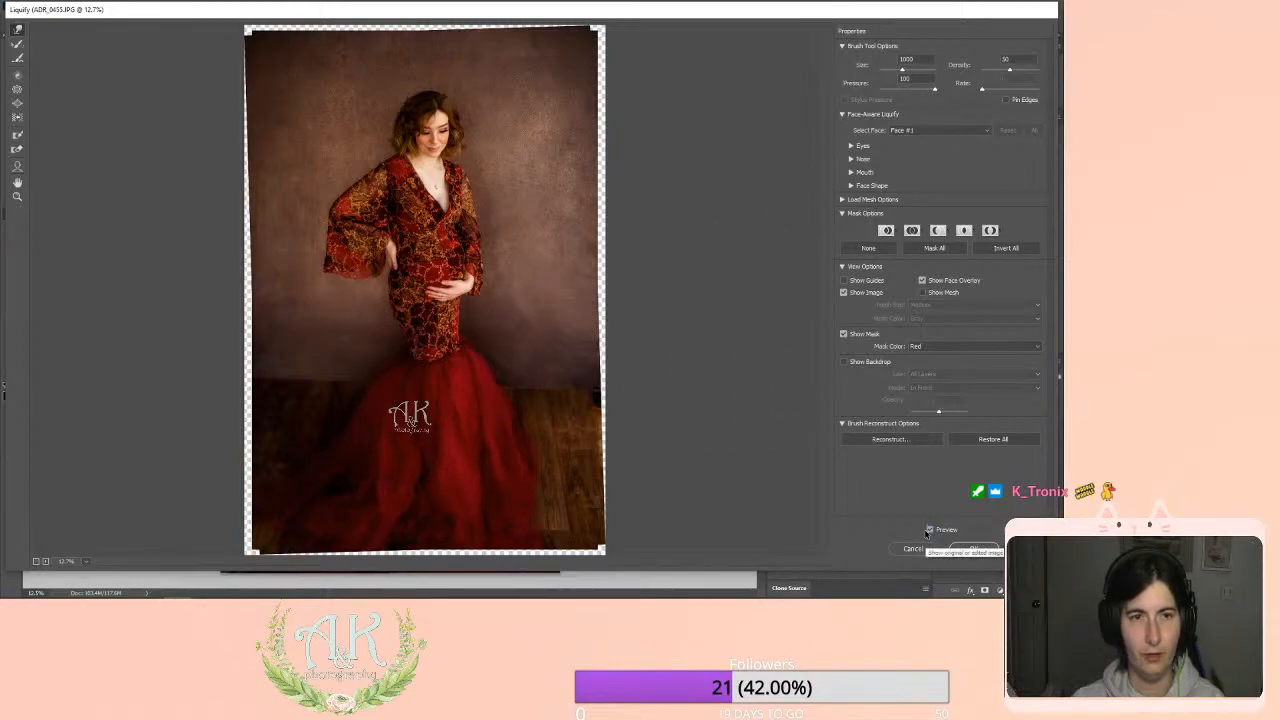
left_click(928, 532)
left_click(927, 532)
left_click(927, 532)
left_click(927, 532)
left_click(927, 532)
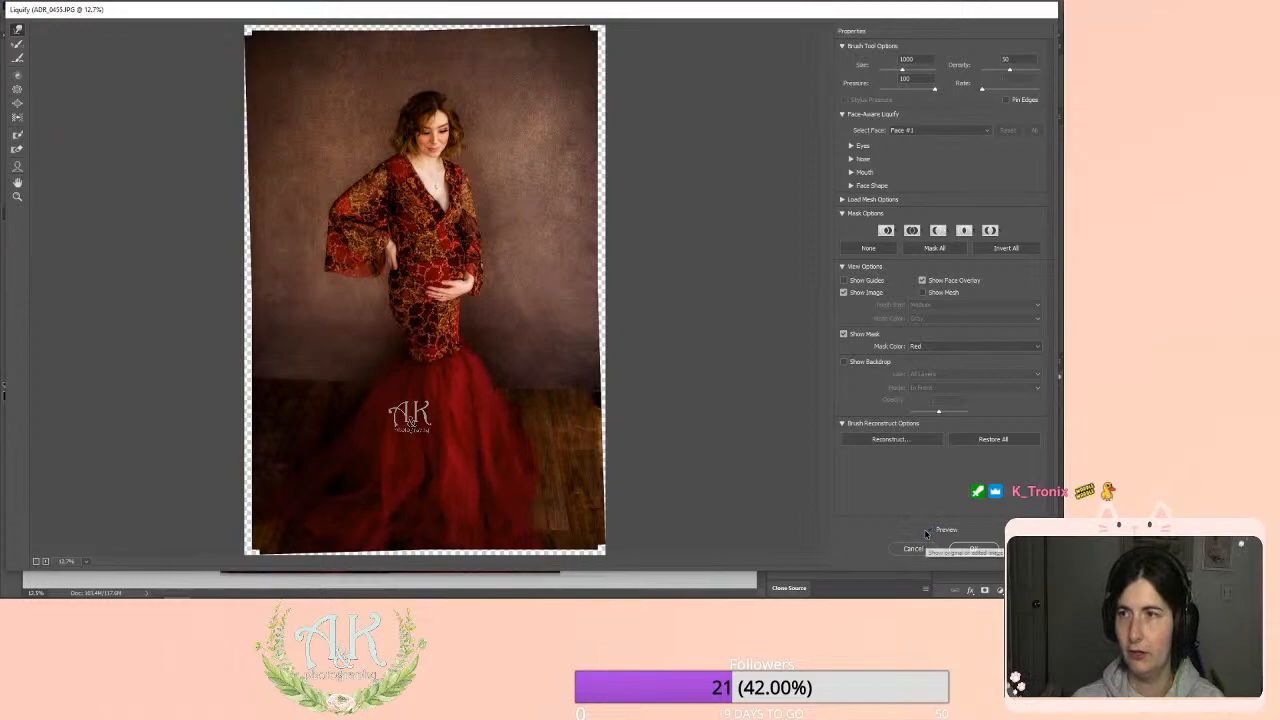
left_click(927, 532)
left_click(927, 532)
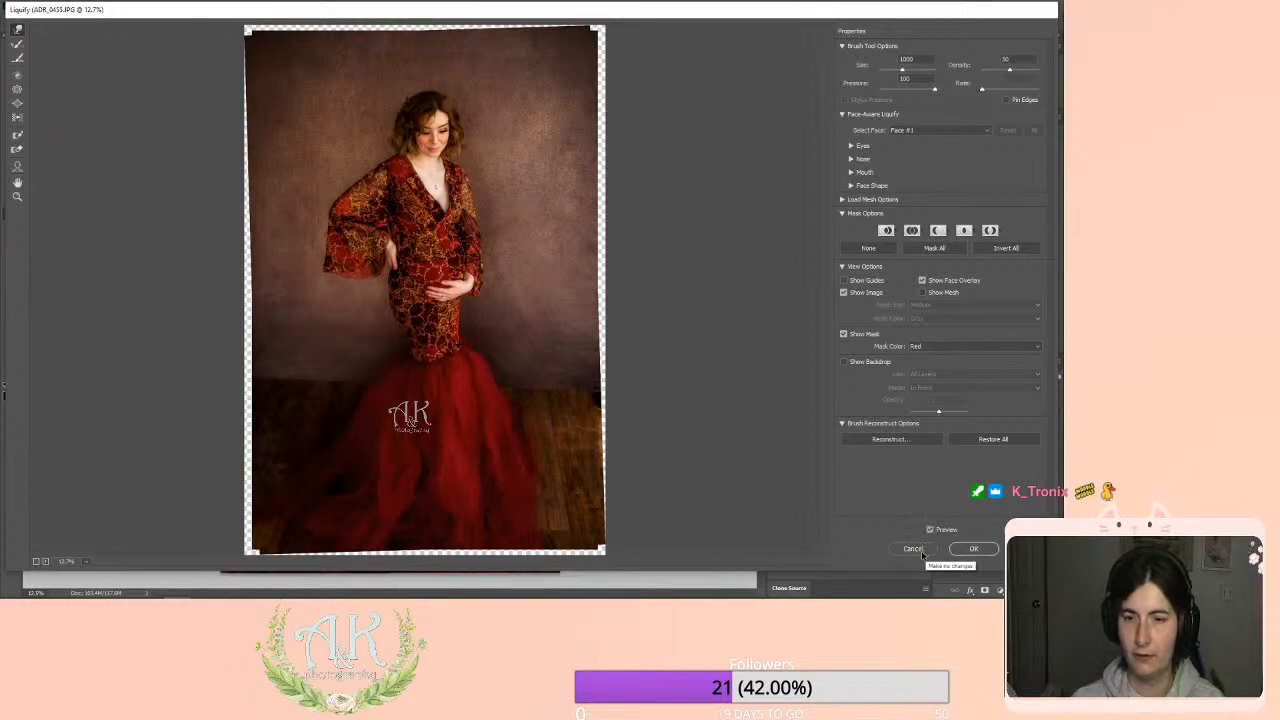
left_click(975, 549)
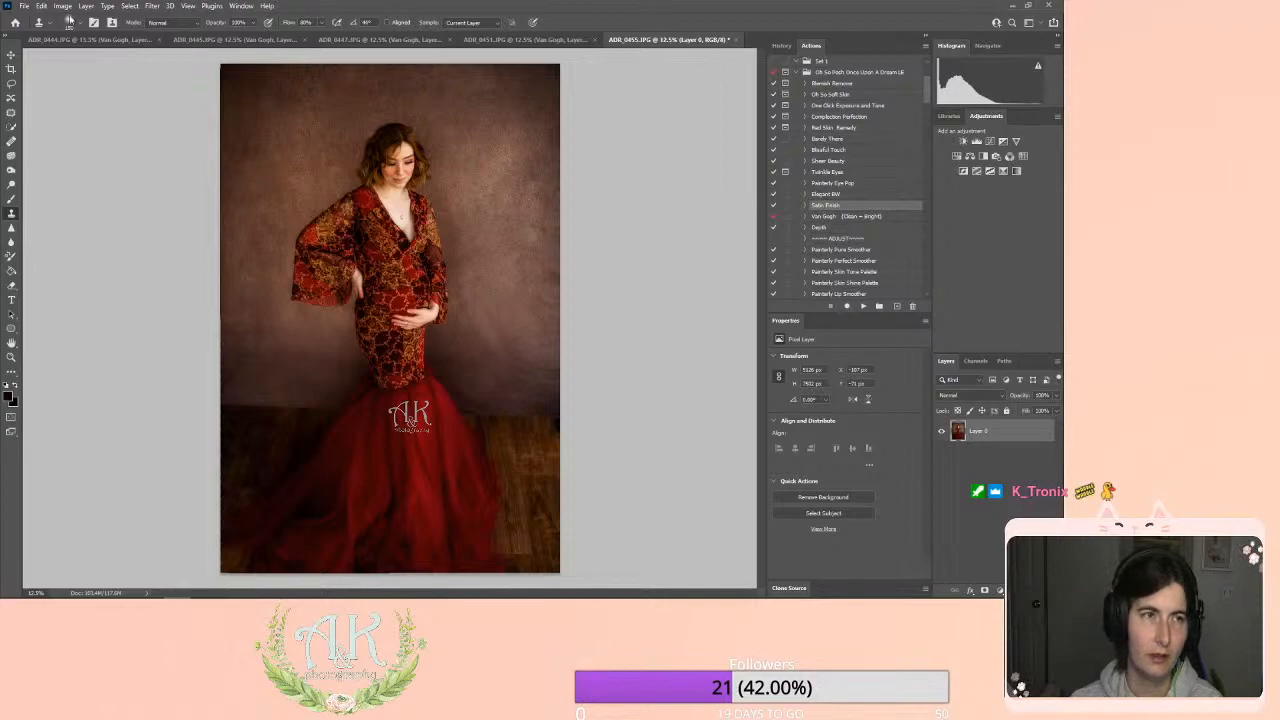
left_click(41, 6)
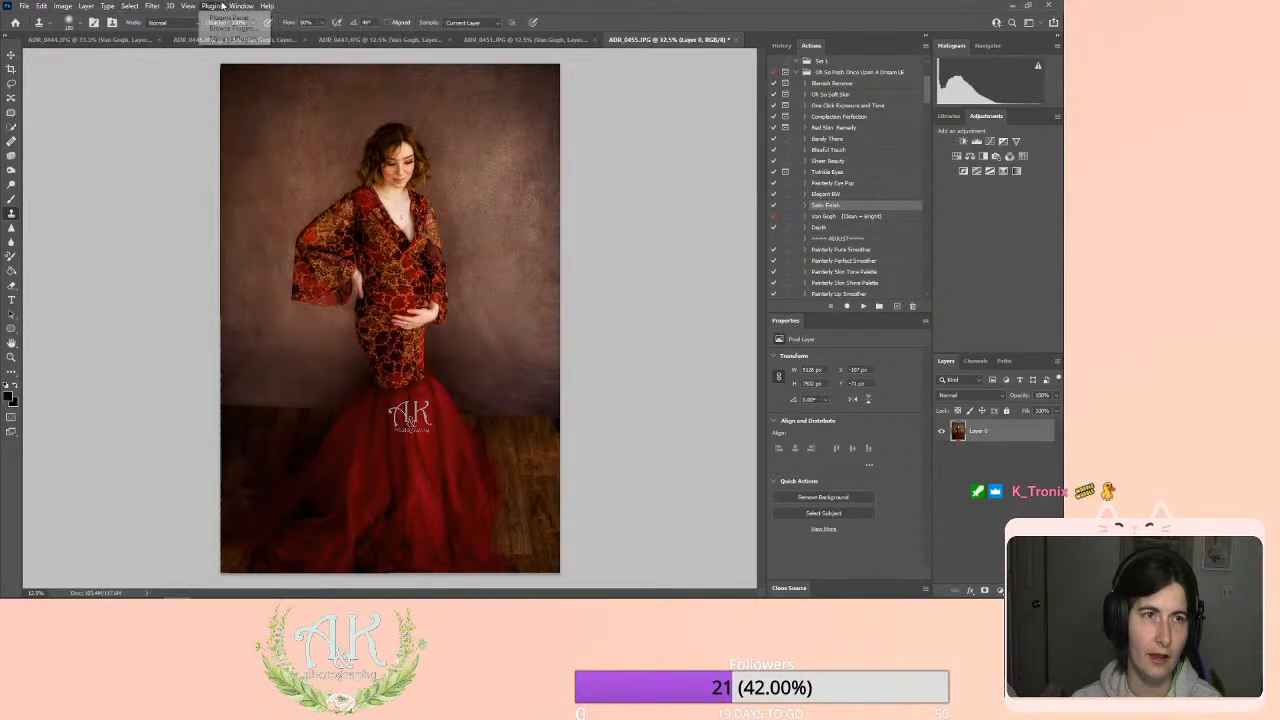
Reopen the portrait in Liquify and refine the outline of the woman's hair with a smaller brush.
left_click(152, 8)
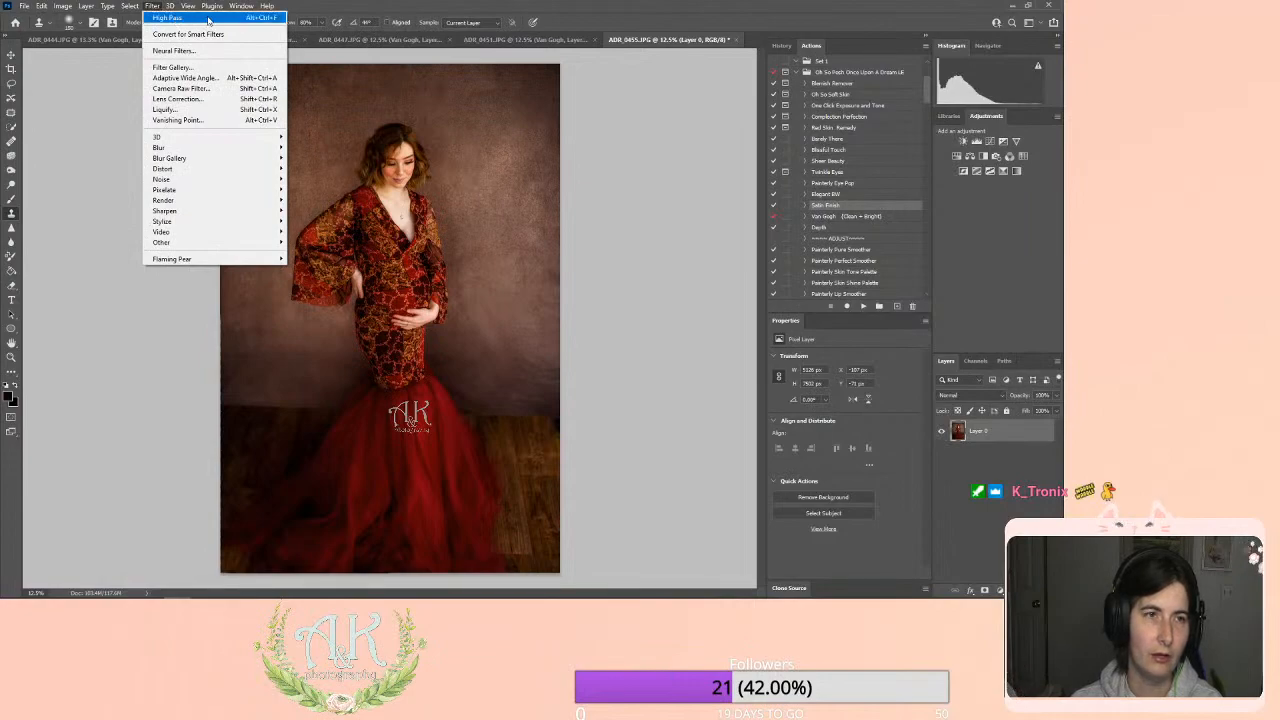
left_click(204, 110)
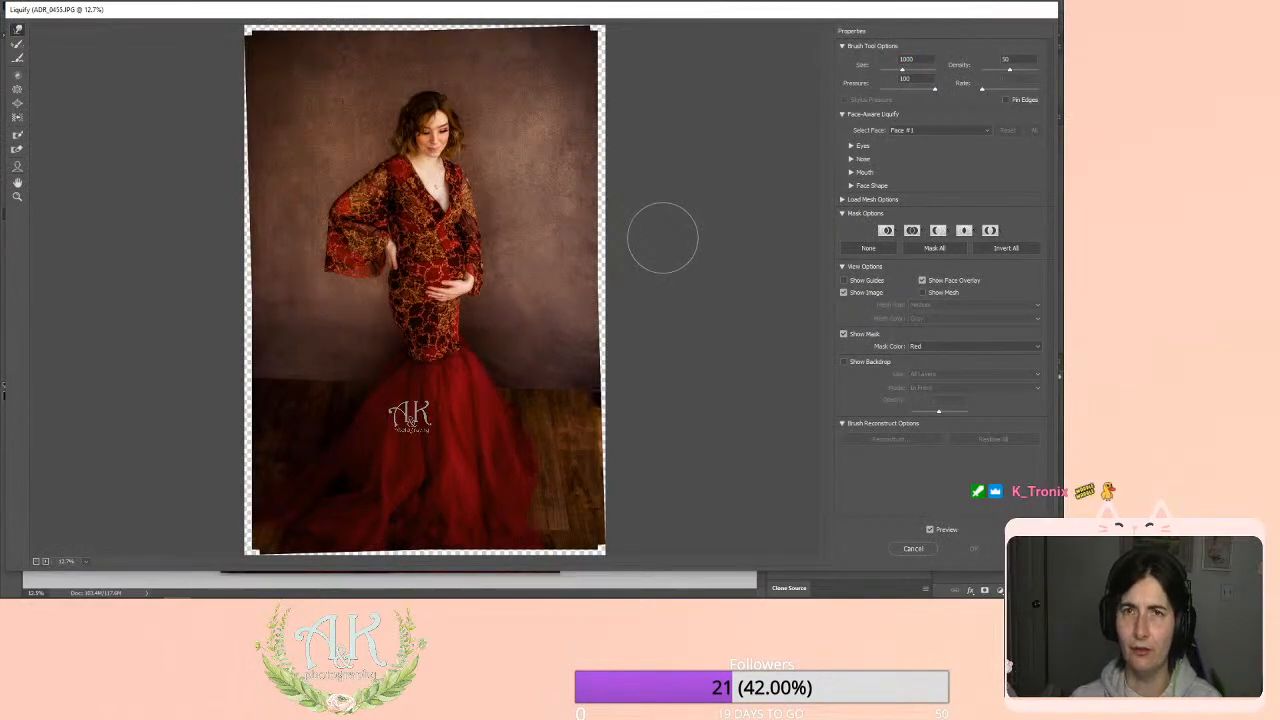
key("bracketleft")
key("bracketleft")
key("bracketleft")
key("bracketleft")
key("bracketleft")
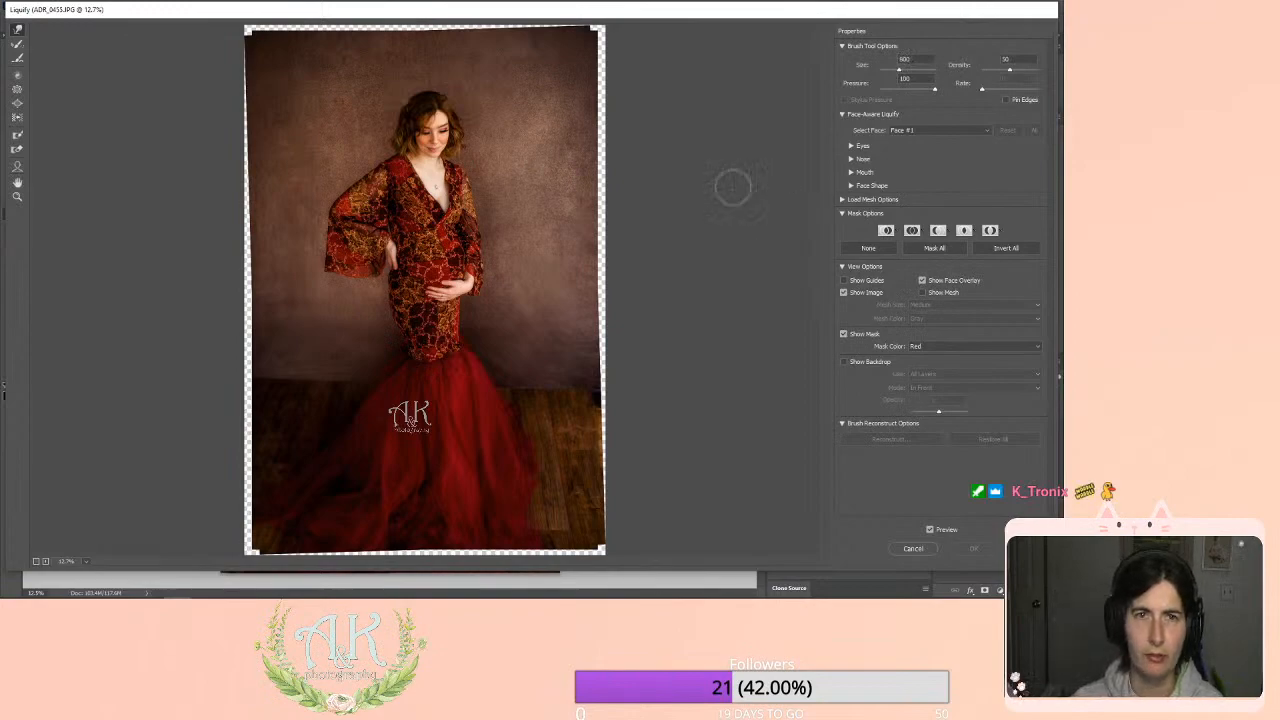
key("bracketleft")
key("bracketleft")
key("bracketleft")
key("bracketleft")
key("bracketleft")
key("bracketleft")
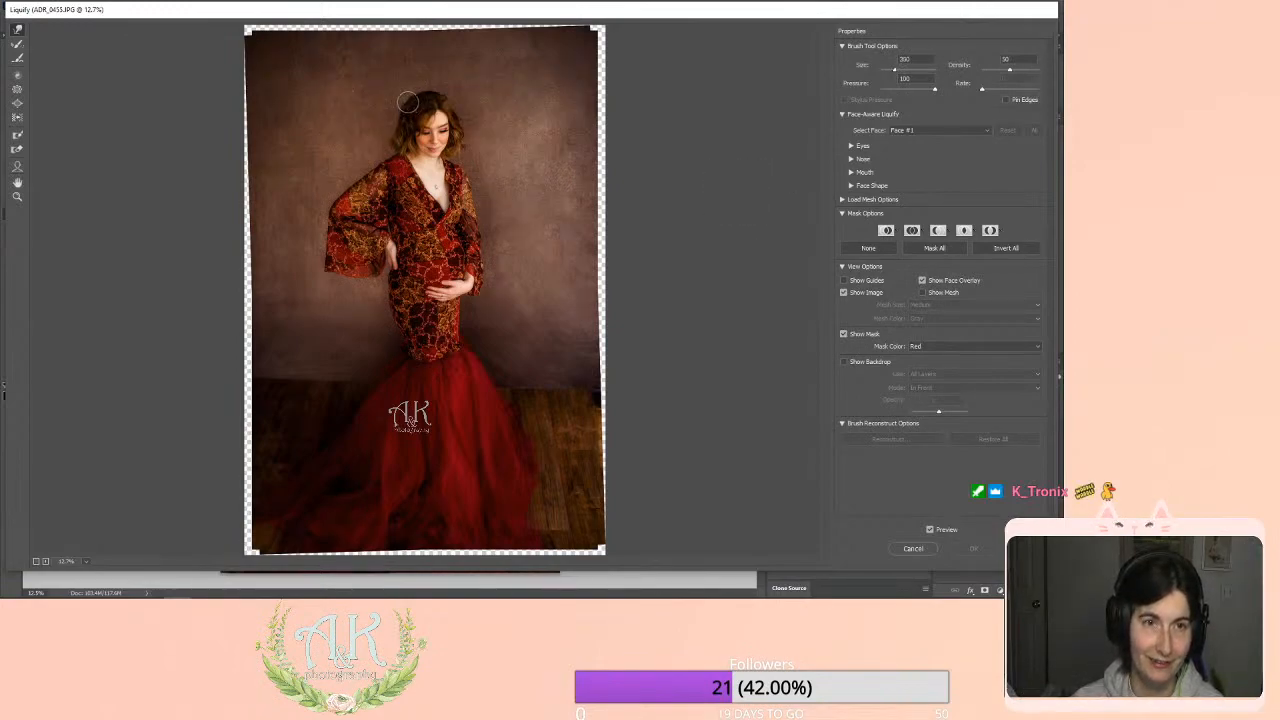
left_click(407, 101)
Enlarge the Liquify brush to 900 and reshape the outline of the red tulle skirt.
key("bracketright")
key("bracketright")
key("bracketright")
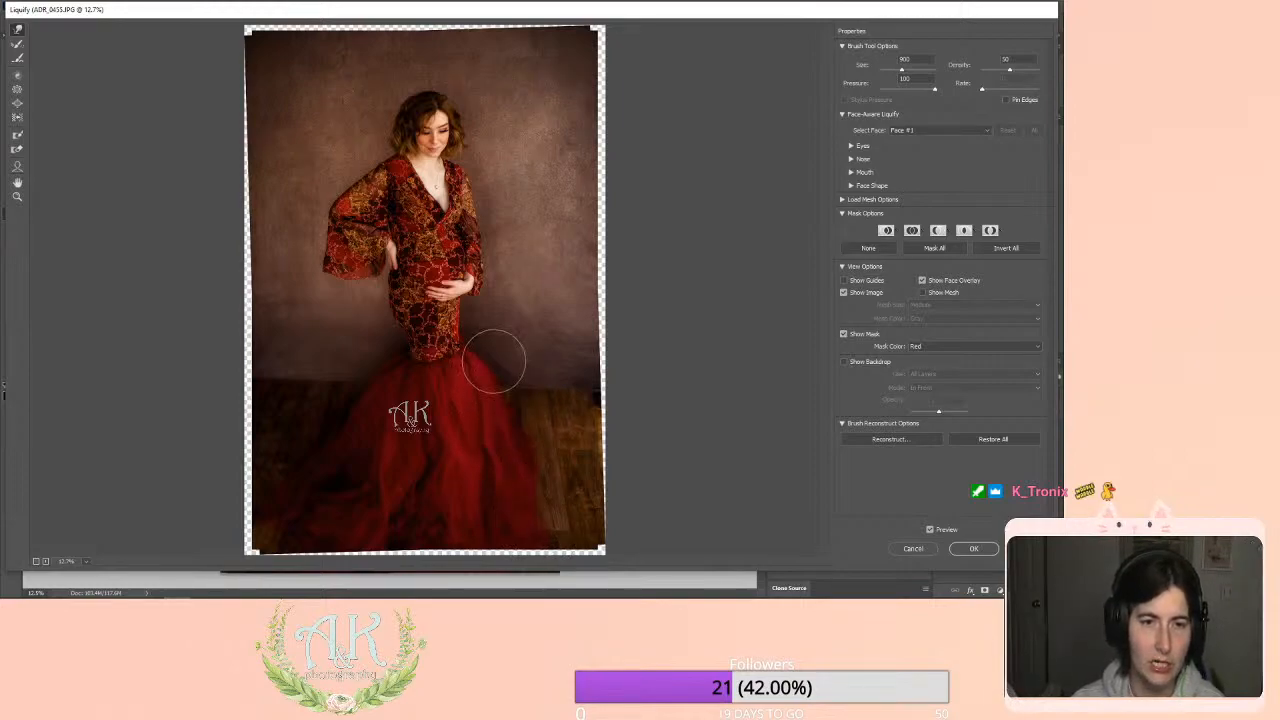
Toggle the Liquify preview repeatedly to compare the portrait before and after, and apply the warp.
key("p")
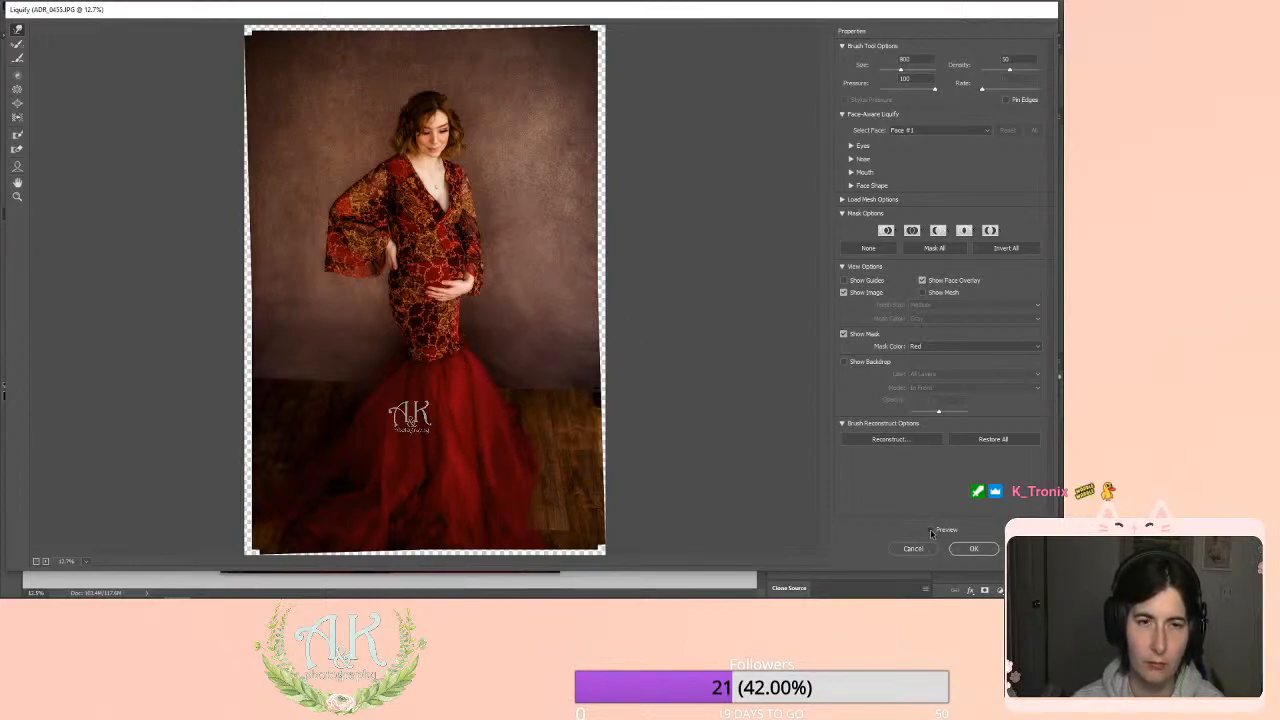
left_click(932, 533)
left_click(932, 533)
left_click(932, 533)
left_click(932, 533)
left_click(932, 533)
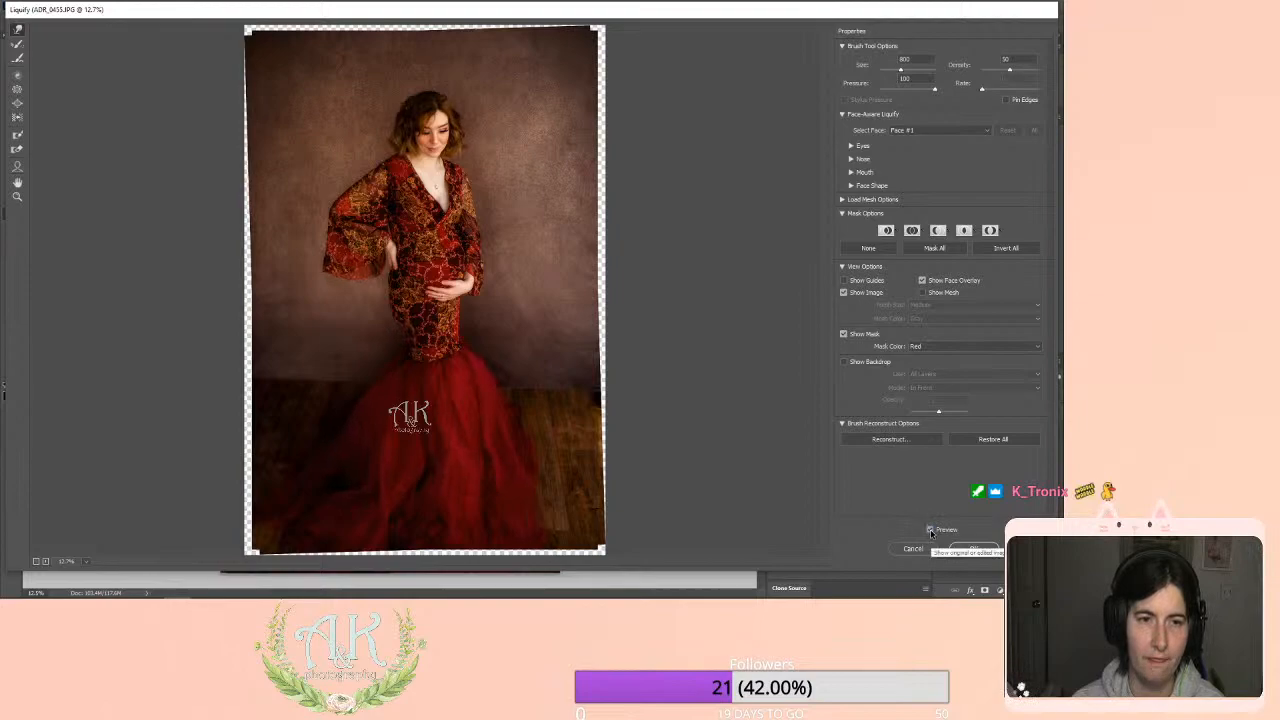
left_click(932, 533)
left_click(932, 533)
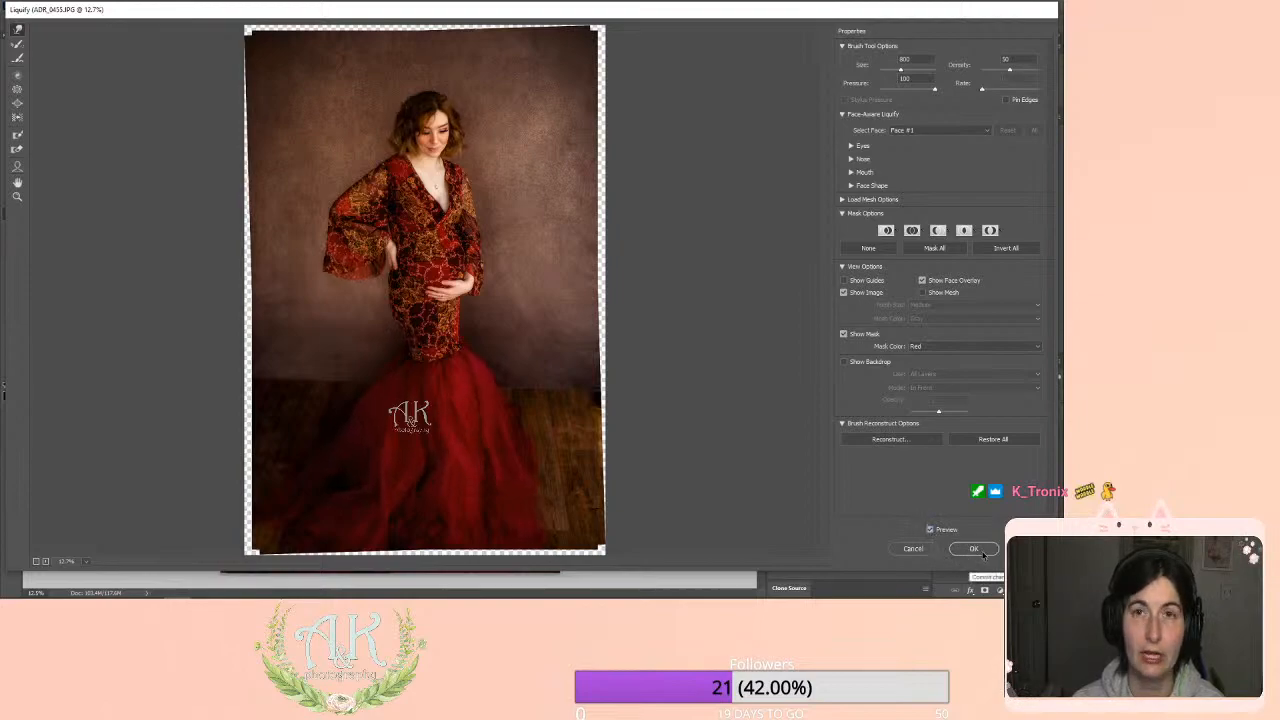
left_click(977, 550)
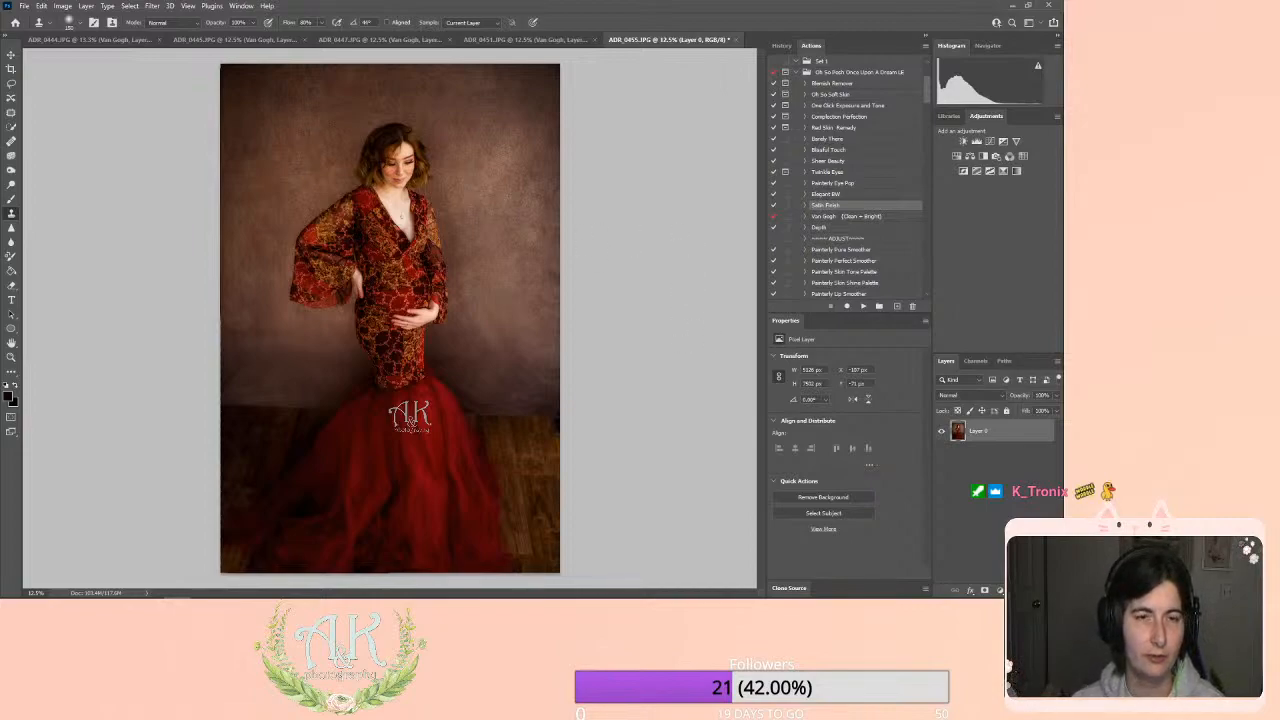
Zoom in on the woman's head and clean up the edge of her hair using the Clone Stamp with a smaller brush.
left_click(11, 357)
left_click(376, 125)
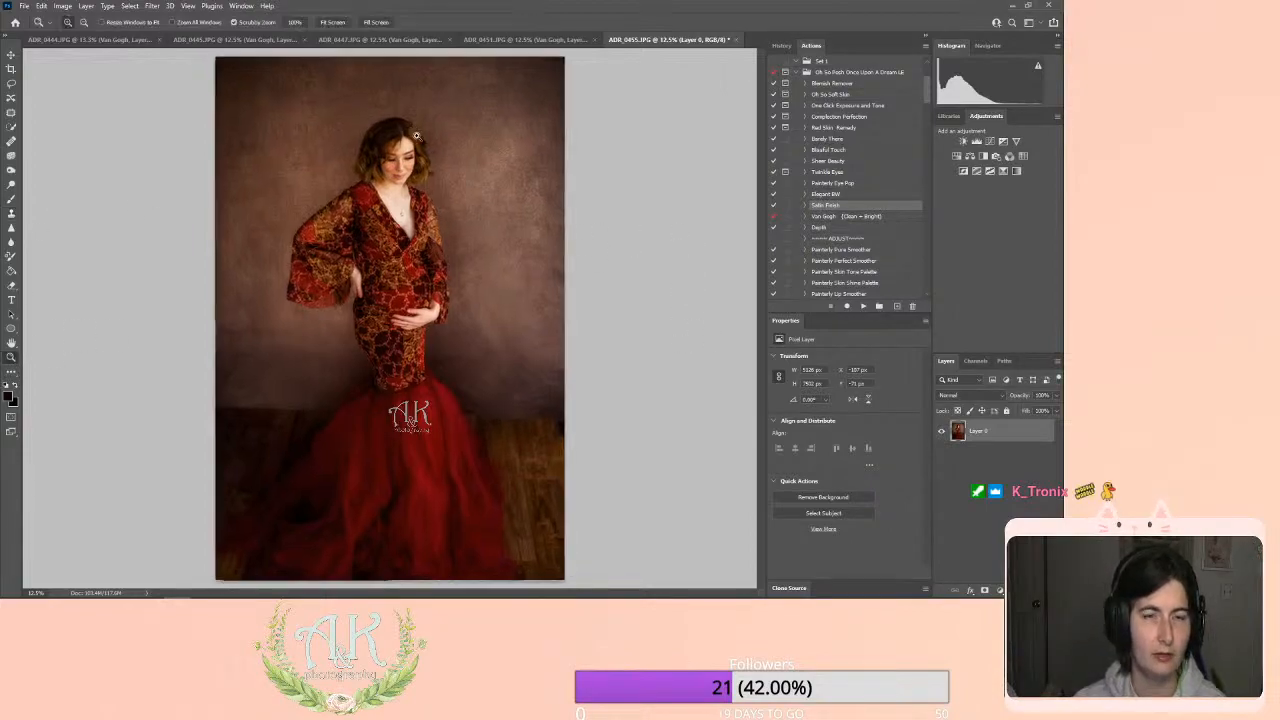
left_click(412, 121)
left_click(466, 130)
scroll(441, 197, "up", 1)
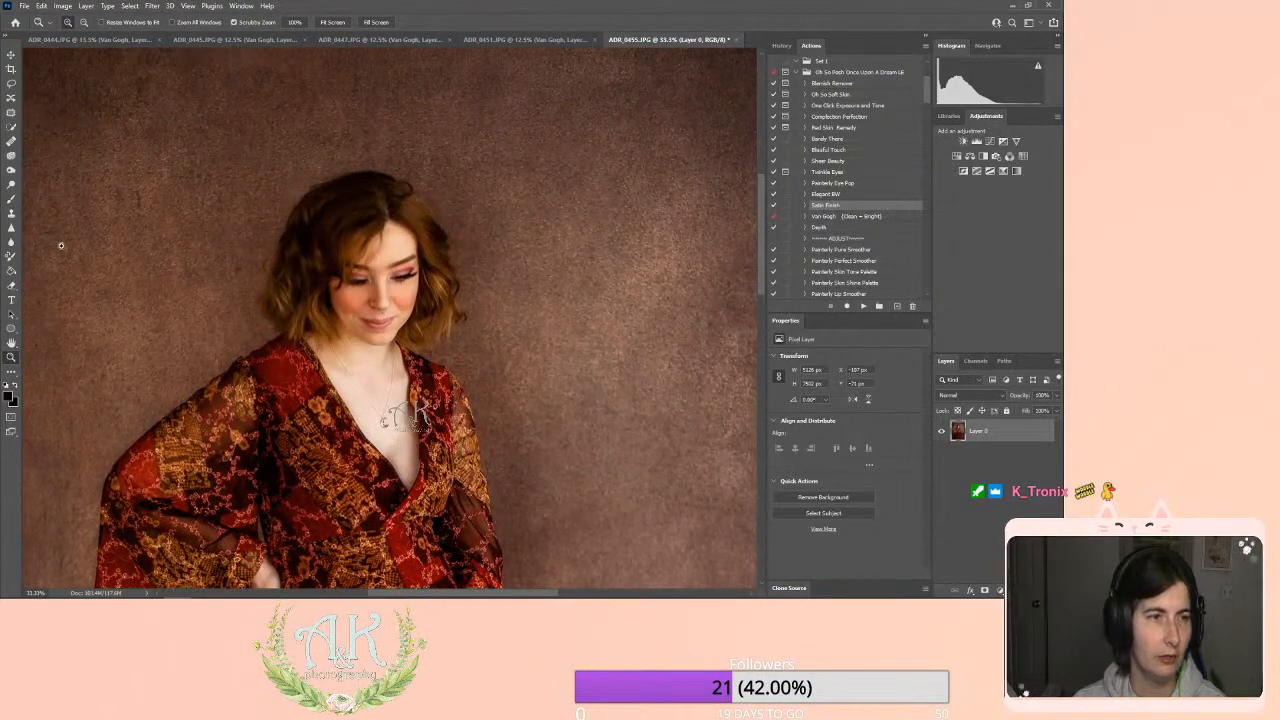
left_click(11, 212)
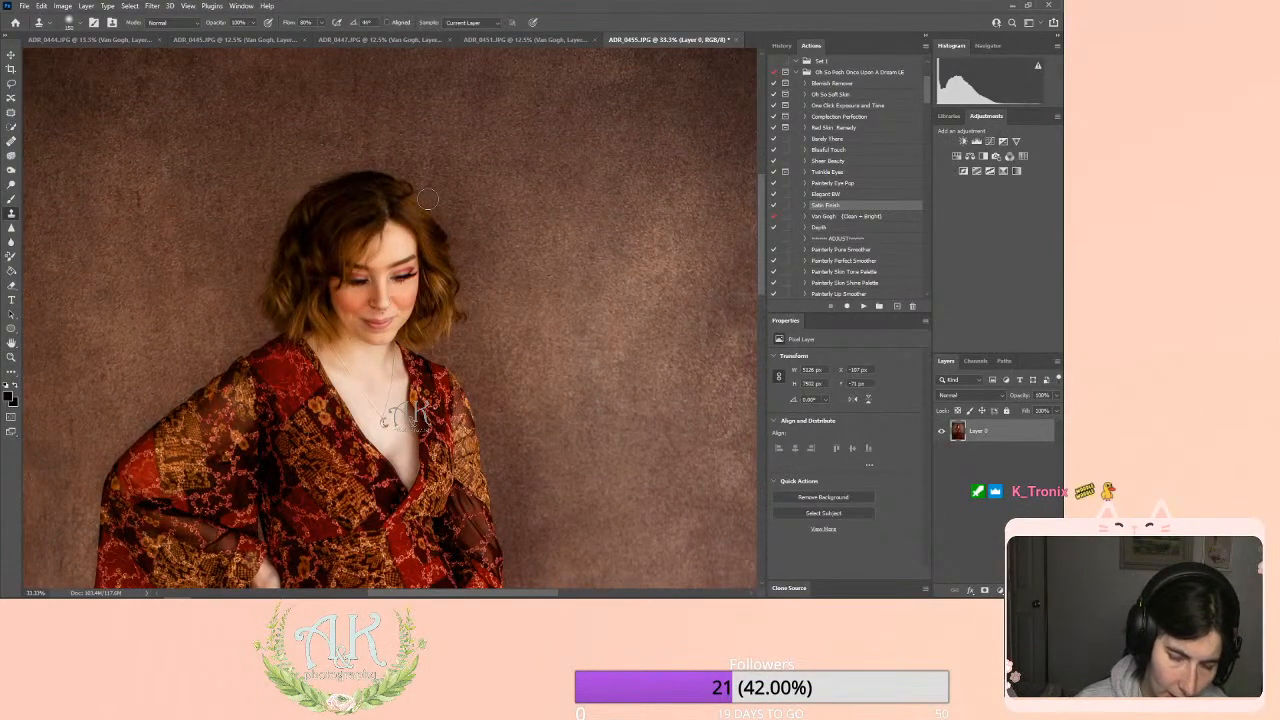
key("bracketleft")
key("bracketleft")
key("bracketleft")
key("bracketleft")
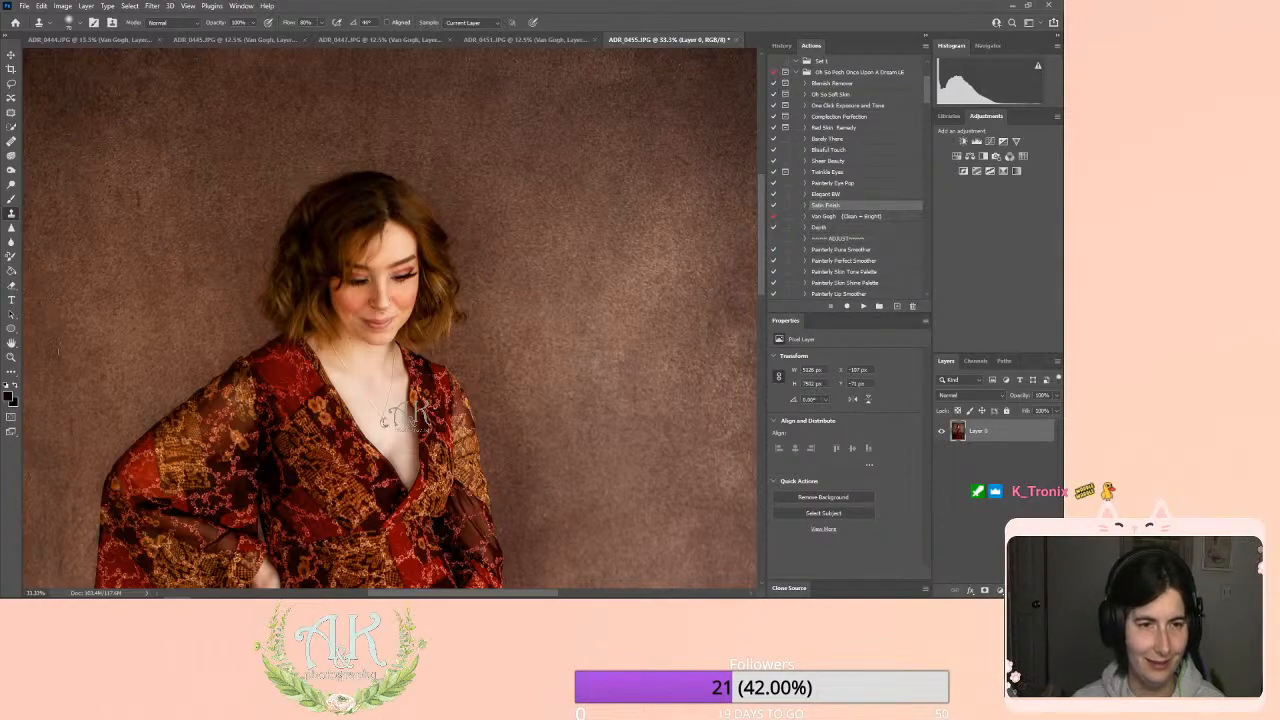
Fit the portrait in view, find the Dreamy Blur Brush action among the finishing brushes and try to play it.
left_click(11, 358)
left_click(333, 23)
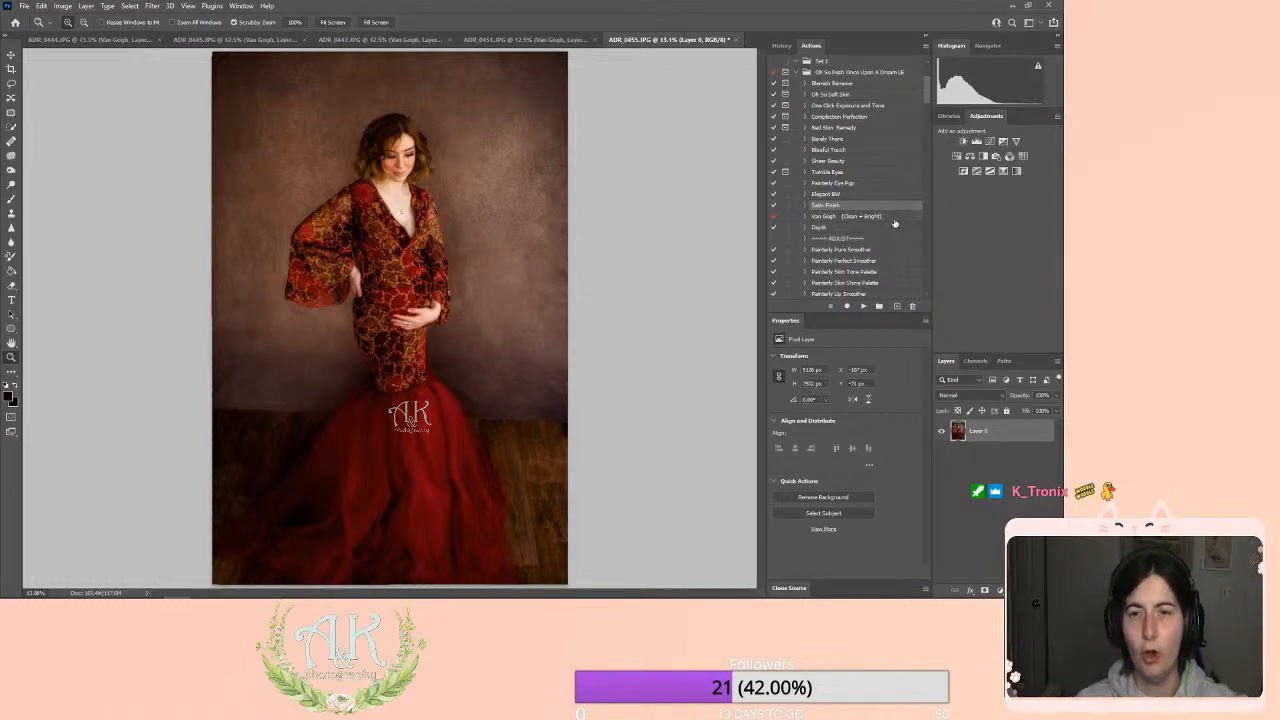
scroll(874, 211, "down", 2)
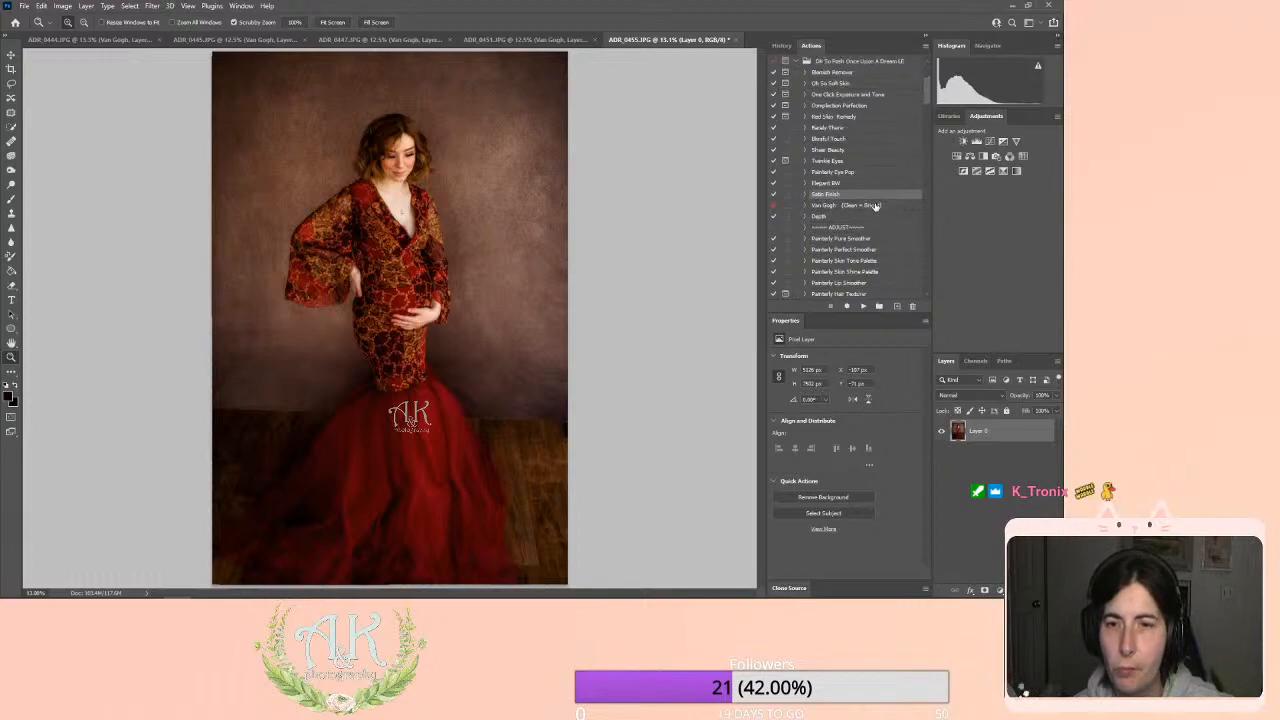
scroll(875, 211, "down", 4)
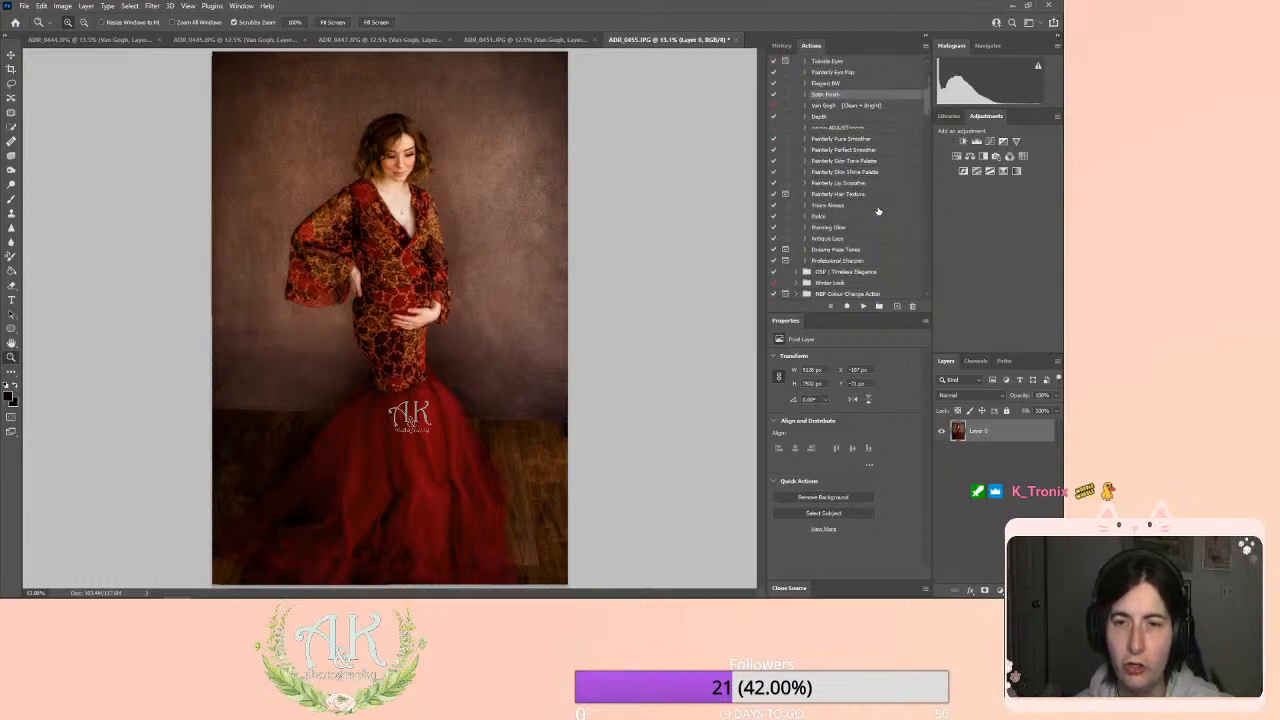
scroll(878, 211, "down", 5)
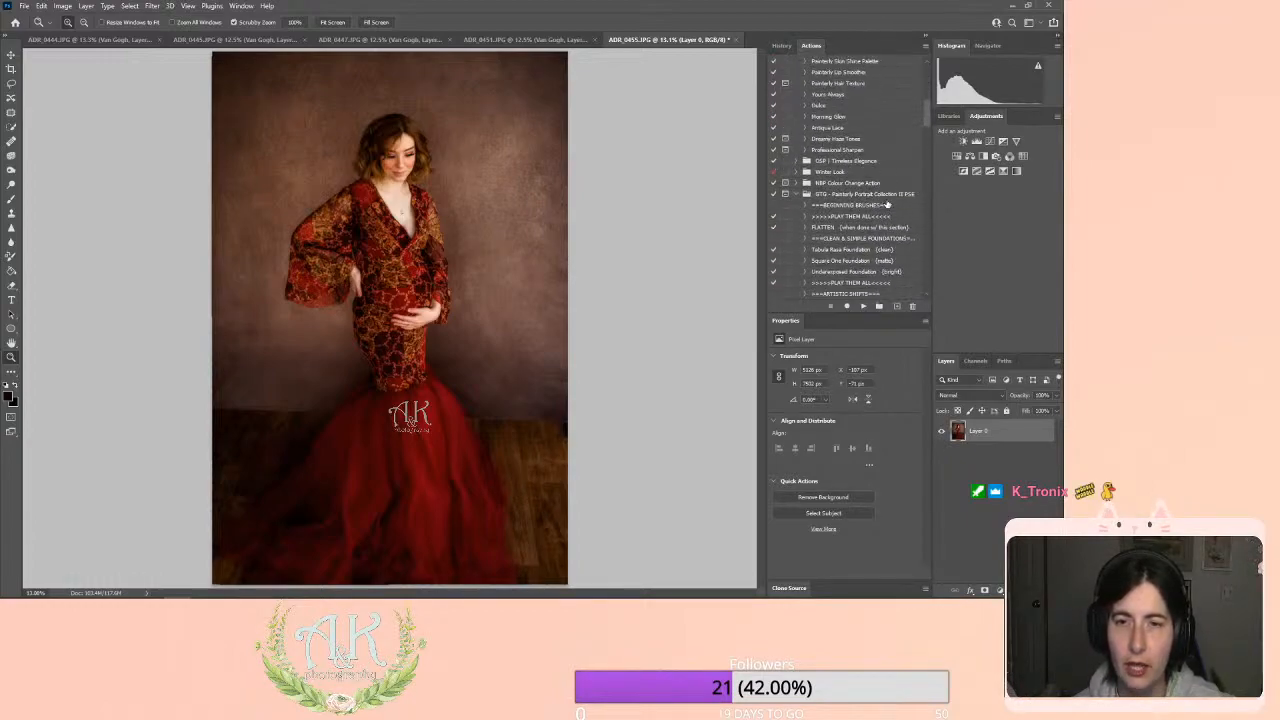
scroll(886, 204, "down", 10)
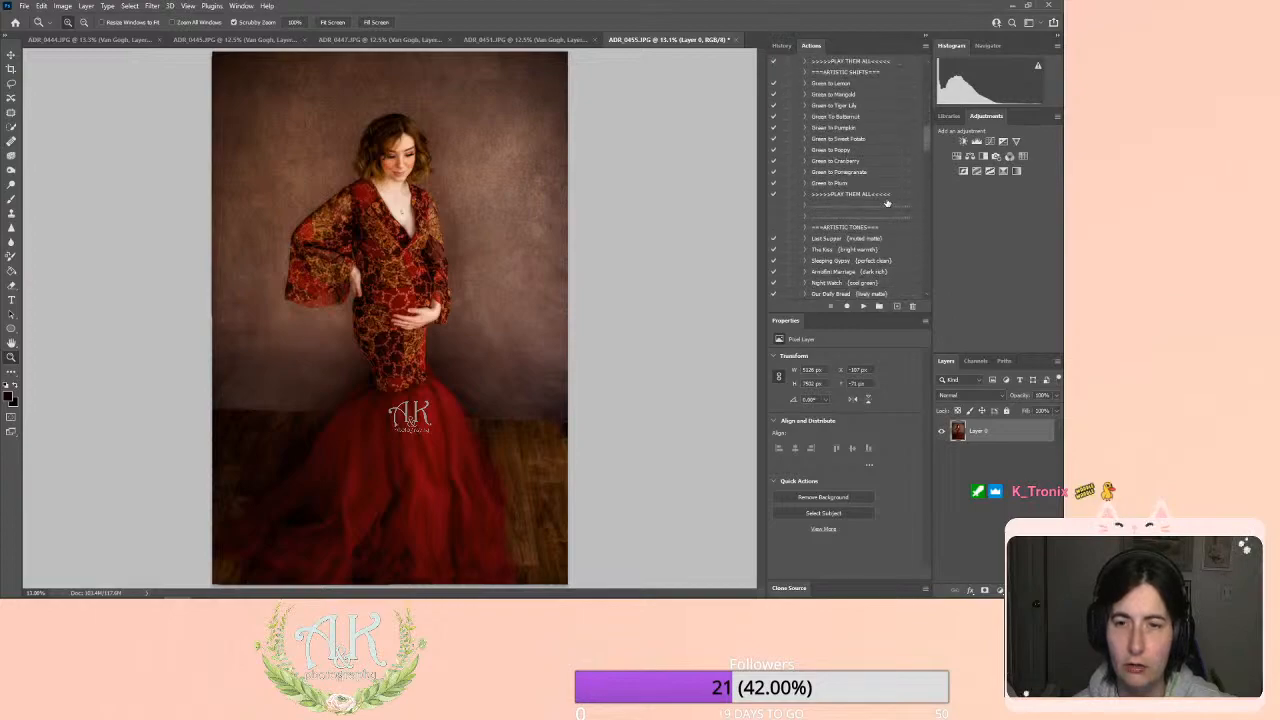
scroll(886, 204, "down", 3)
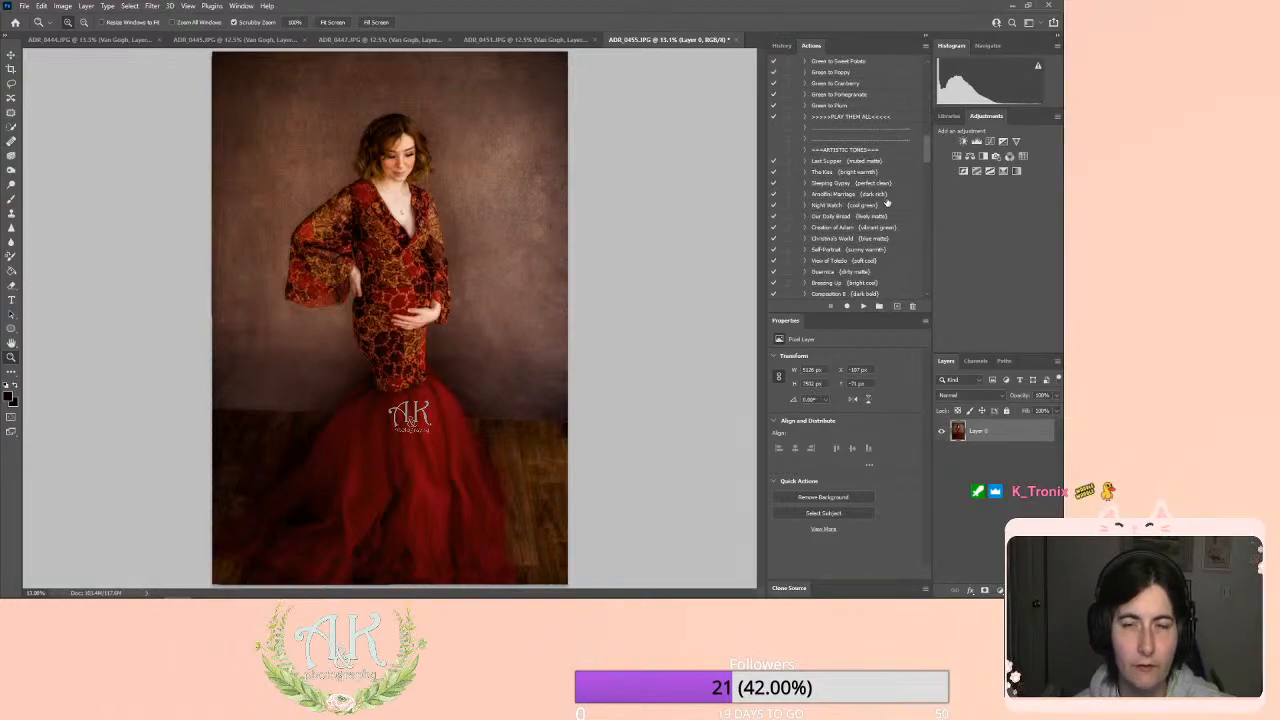
scroll(886, 204, "down", 1)
scroll(886, 204, "down", 5)
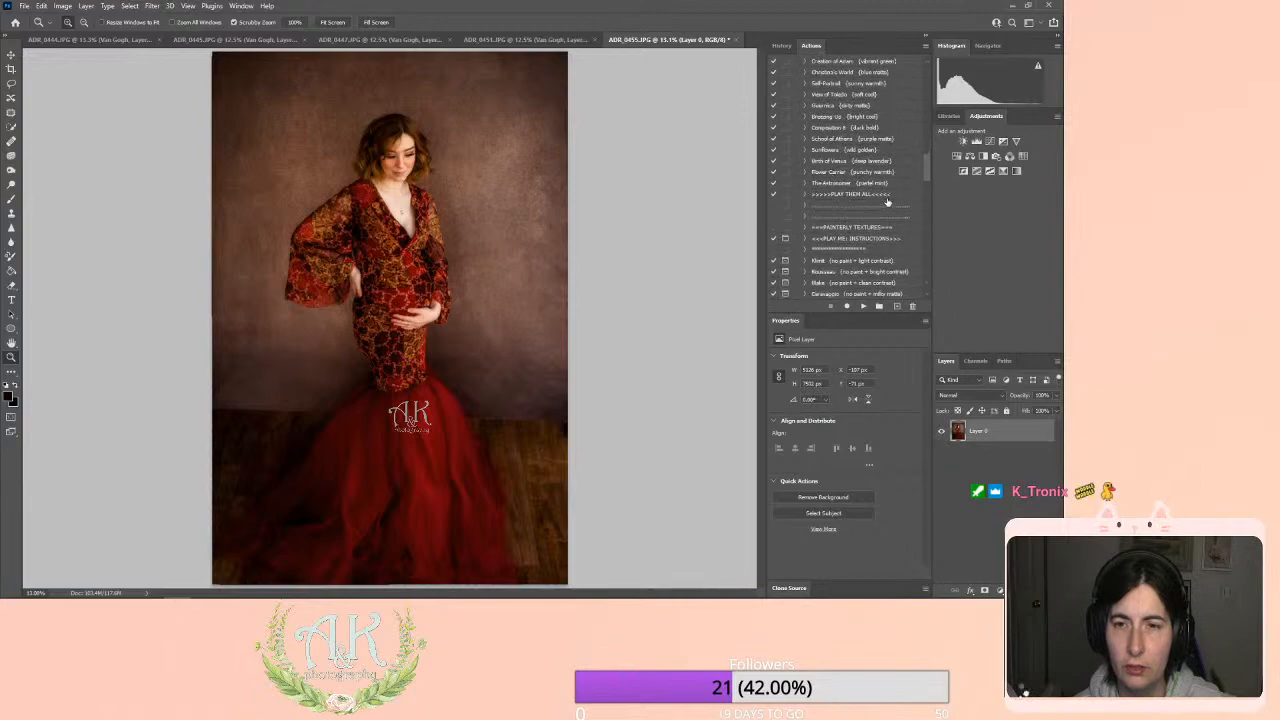
scroll(886, 204, "down", 10)
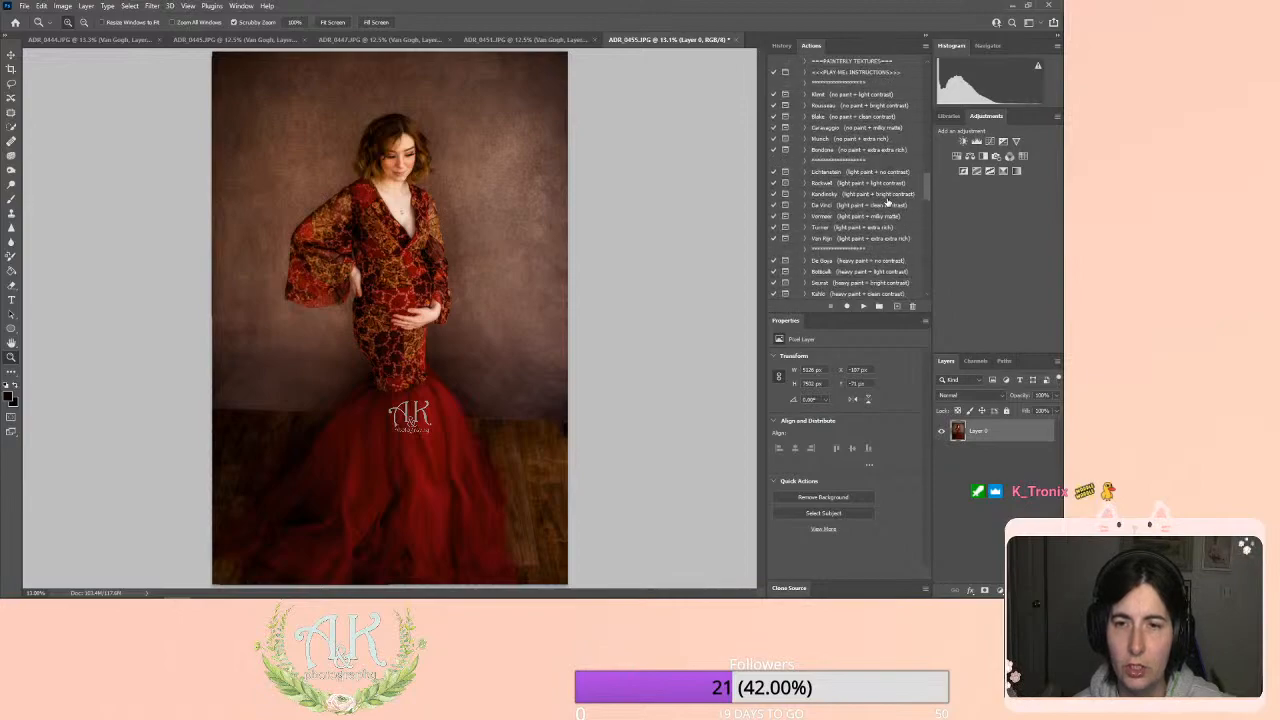
scroll(886, 204, "down", 2)
scroll(886, 204, "down", 4)
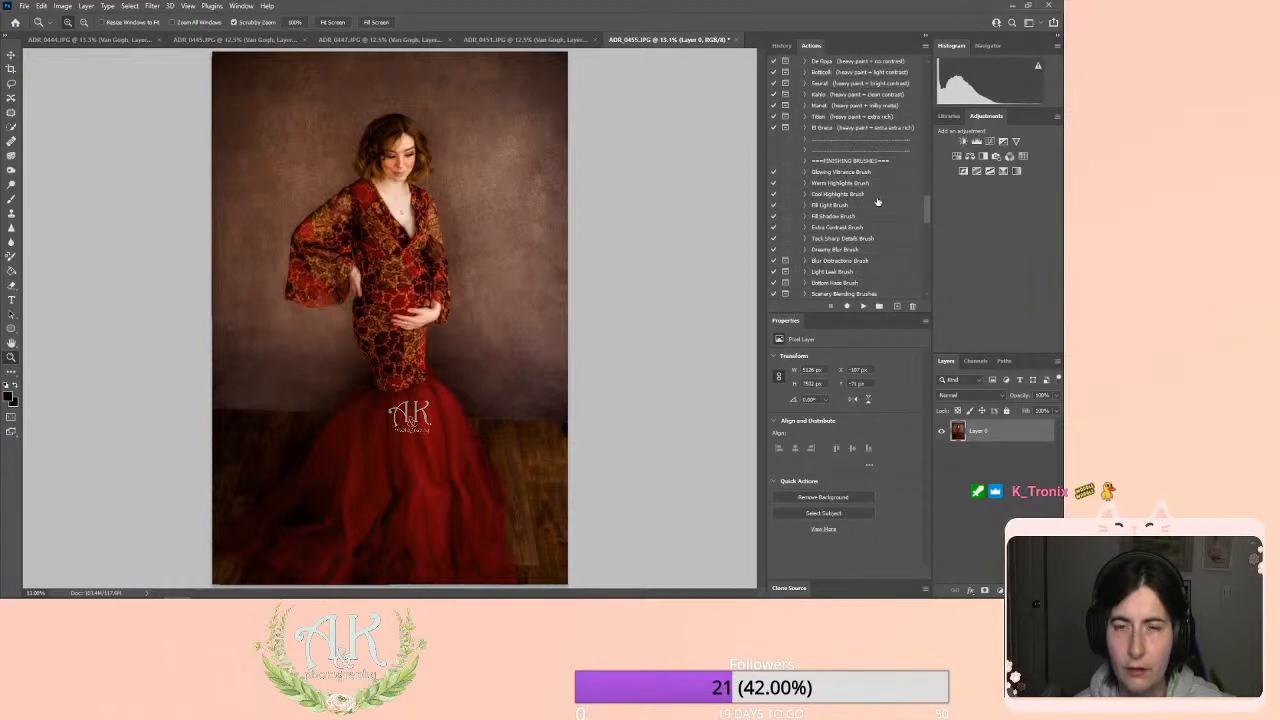
left_click(881, 250)
left_click(863, 306)
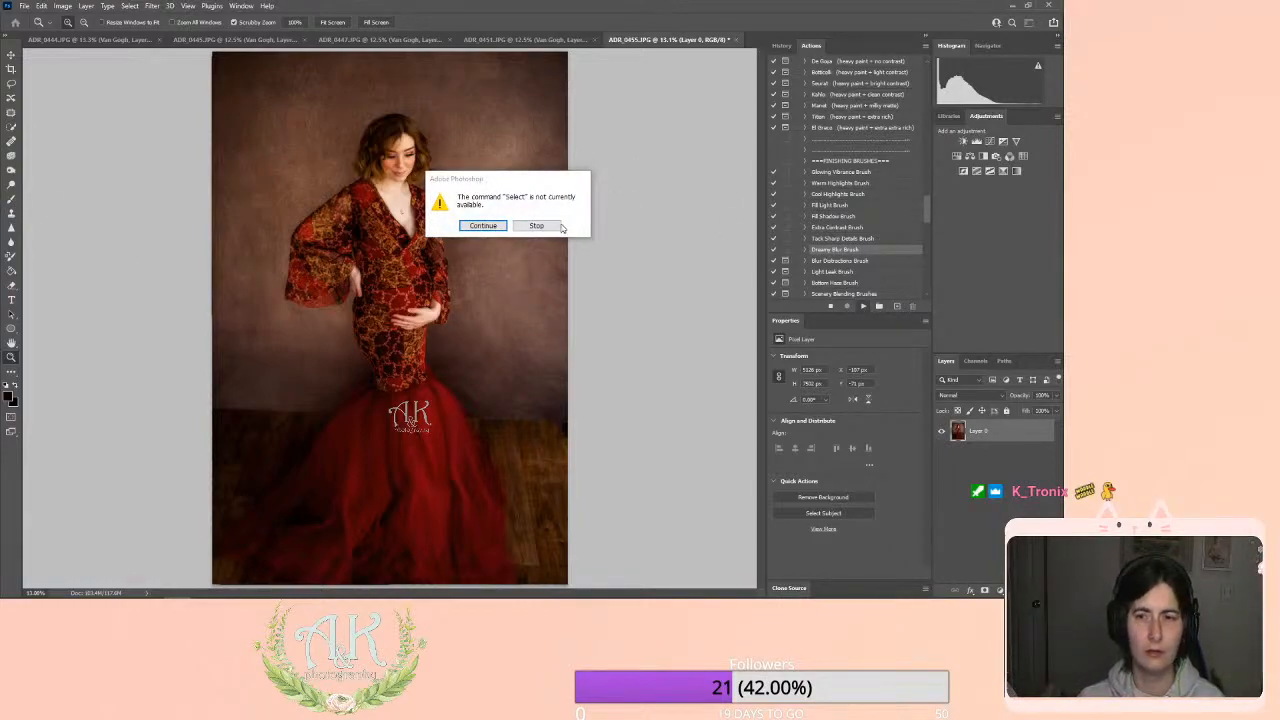
left_click(527, 225)
Flatten the portrait and play the Dreamy Blur Brush action with the Brush tool active.
left_click(11, 198)
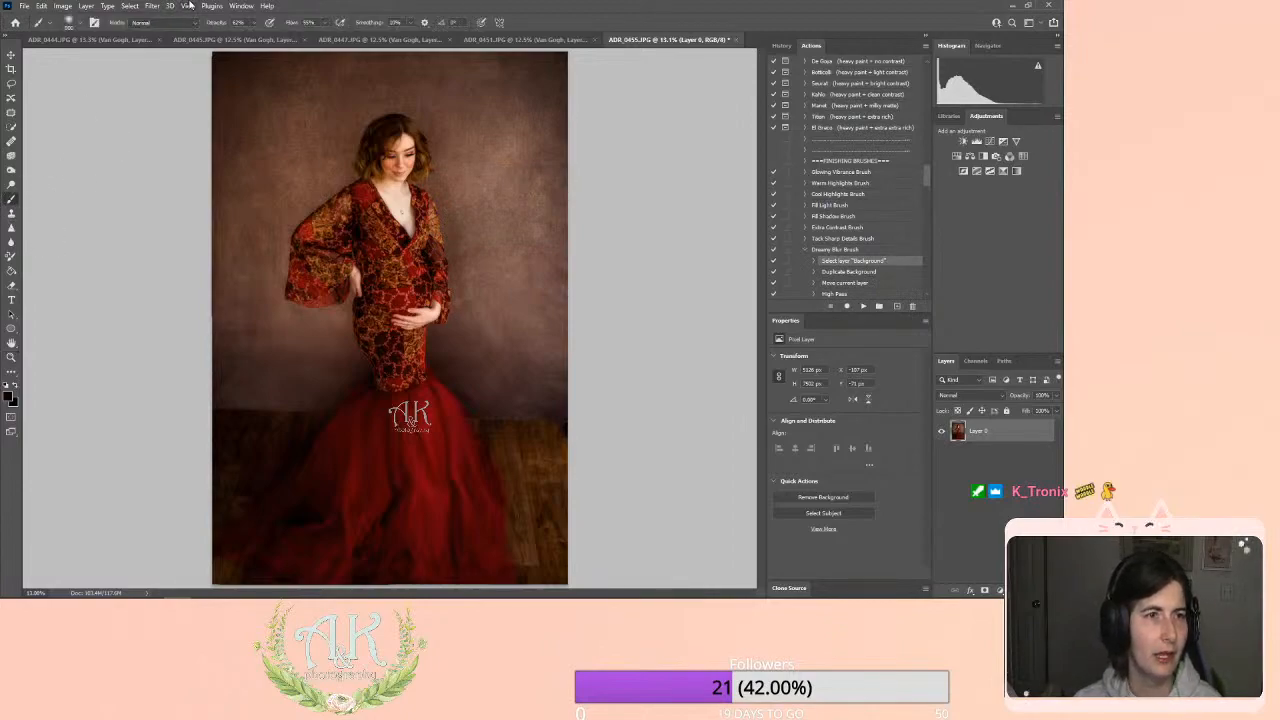
left_click(86, 6)
left_click(118, 428)
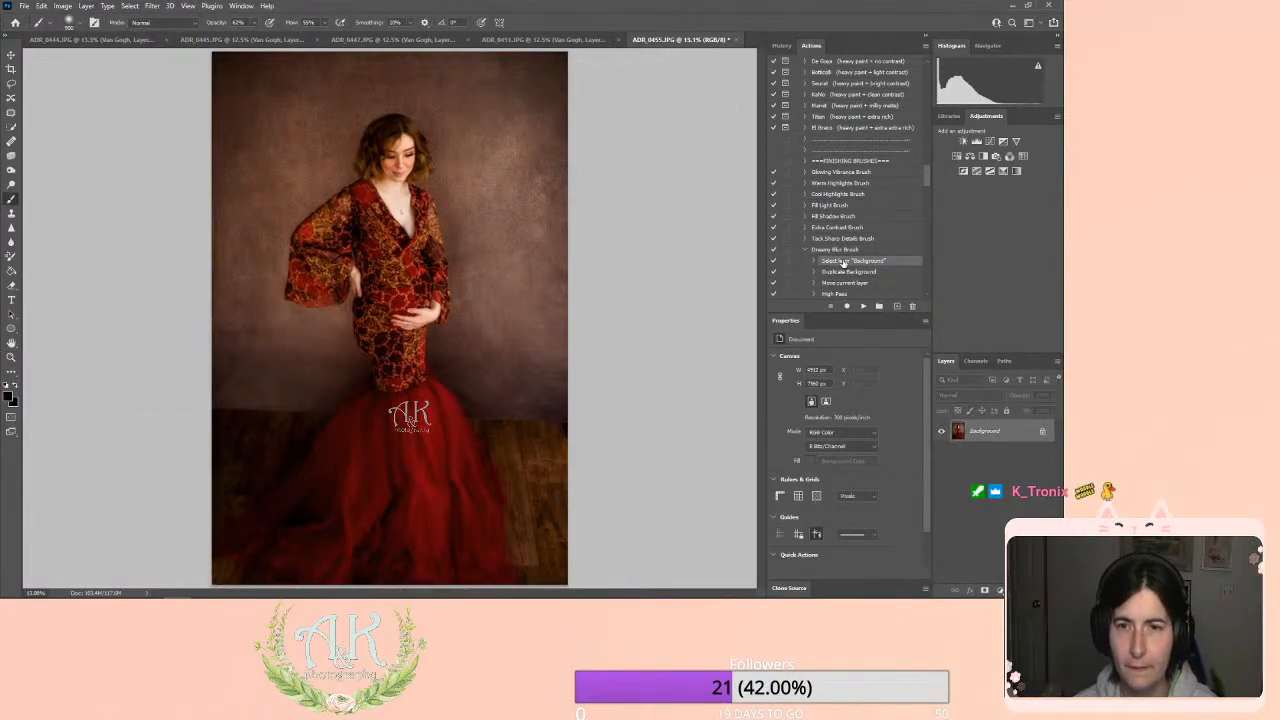
left_click(863, 306)
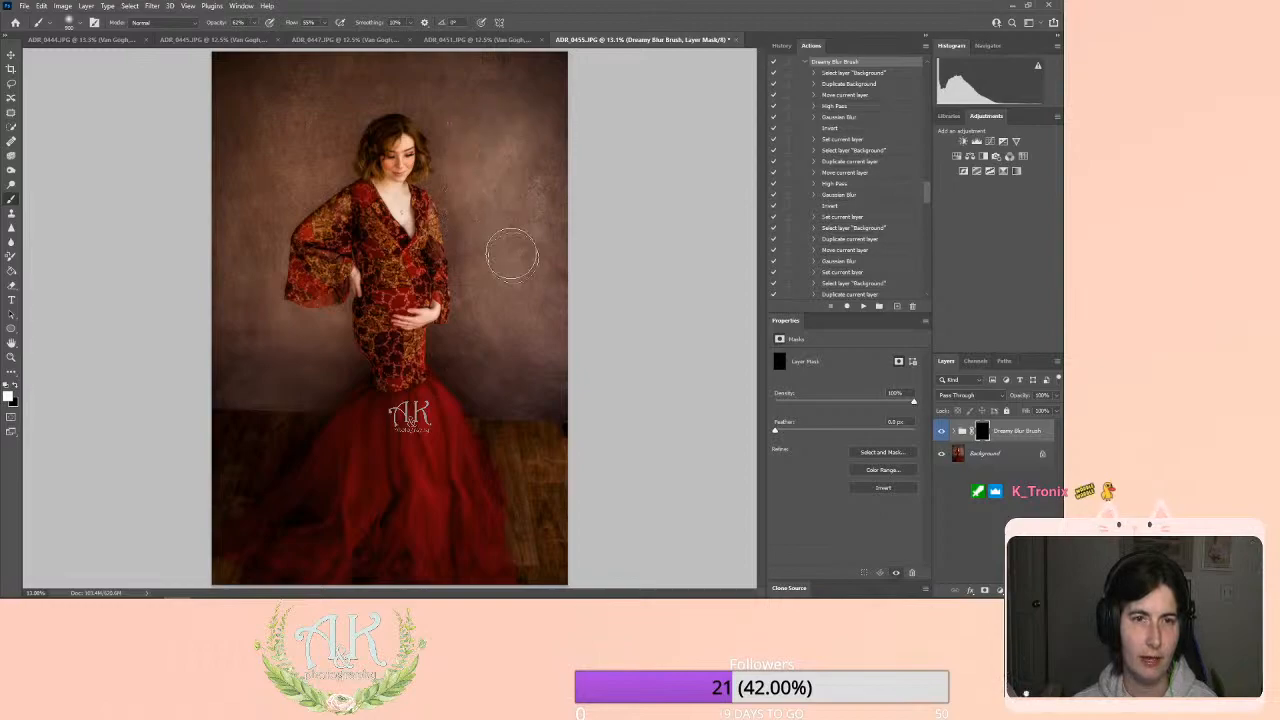
Paint white on the Dreamy Blur Brush mask over the backdrop and lower wall on both sides of the woman.
mouse_move(506, 93)
left_mouse_down()
mouse_move(544, 222)
mouse_move(520, 328)
mouse_move(448, 201)
mouse_move(463, 186)
mouse_move(572, 215)
left_mouse_up()
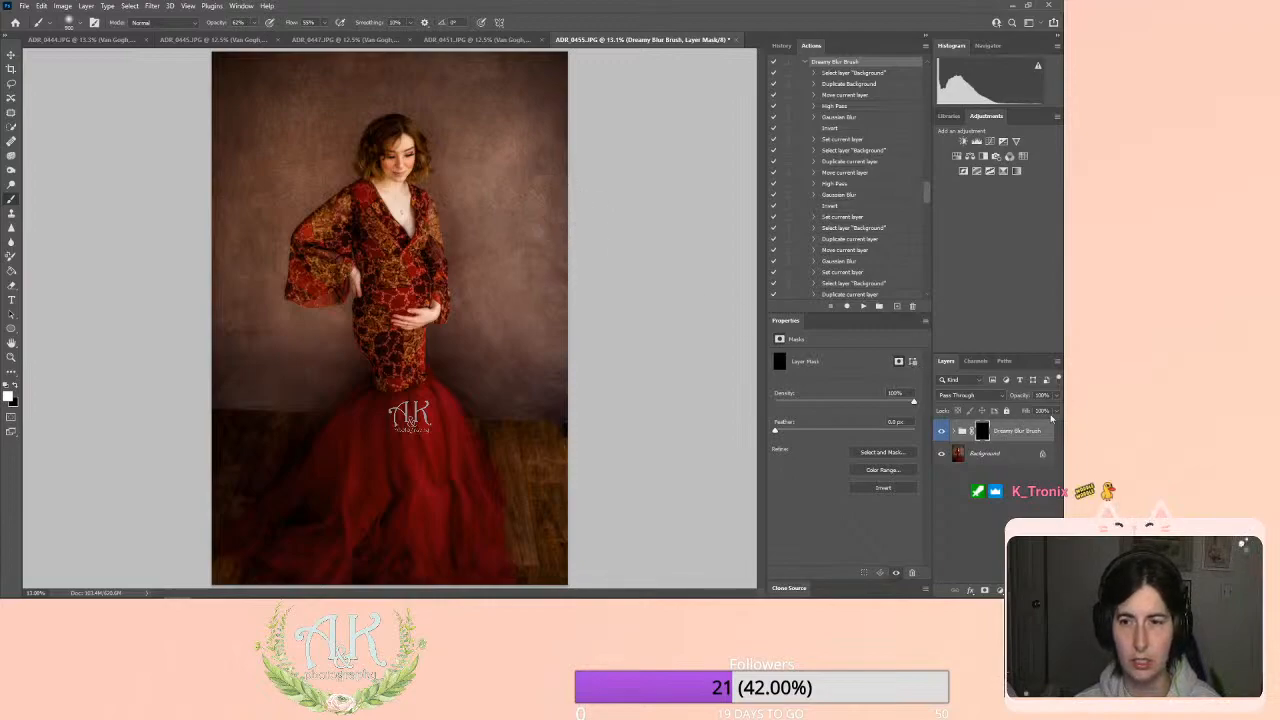
left_click(1056, 397)
left_click(685, 200)
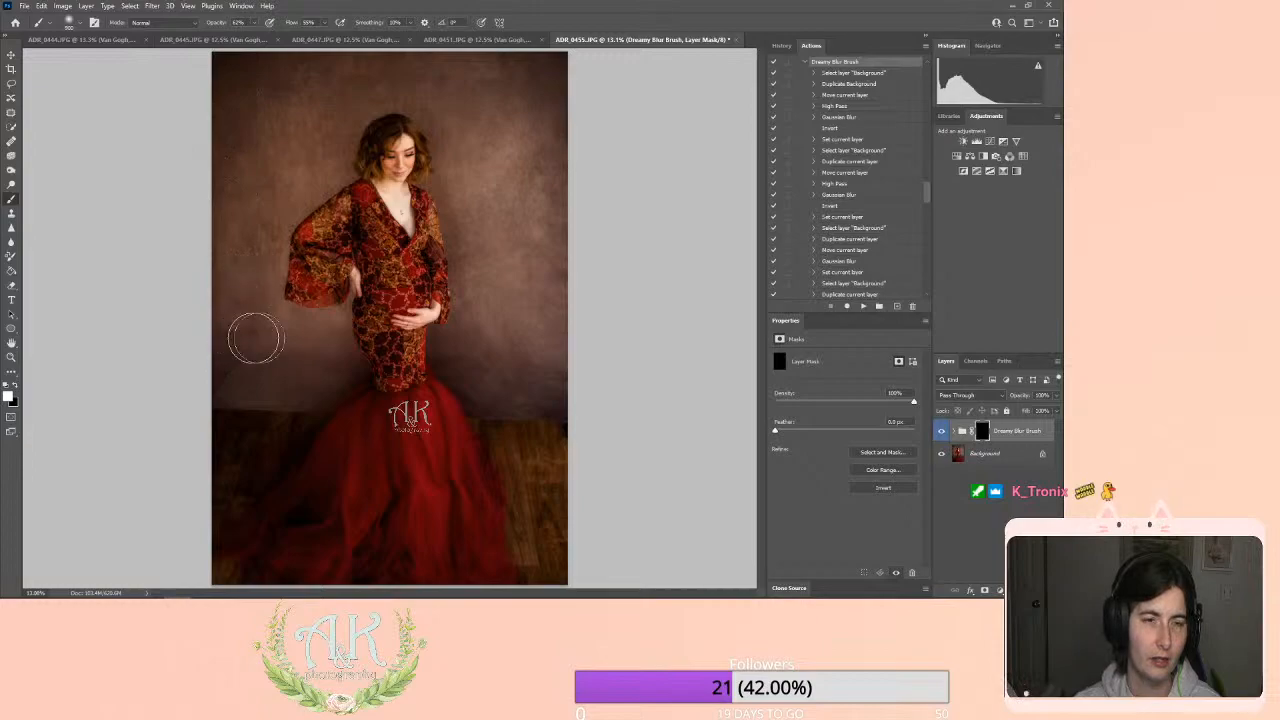
left_click_drag(292, 379, 241, 369)
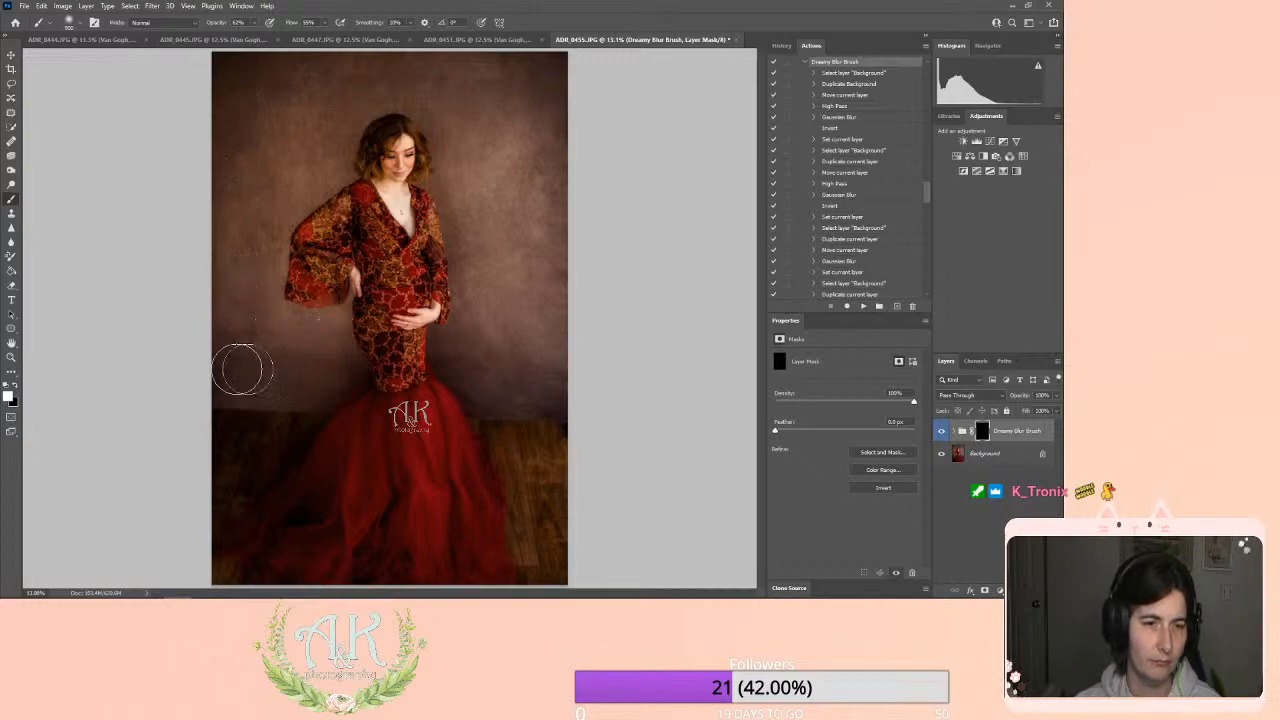
mouse_move(509, 379)
left_mouse_down()
mouse_move(448, 354)
mouse_move(475, 258)
mouse_move(492, 391)
mouse_move(566, 397)
left_mouse_up()
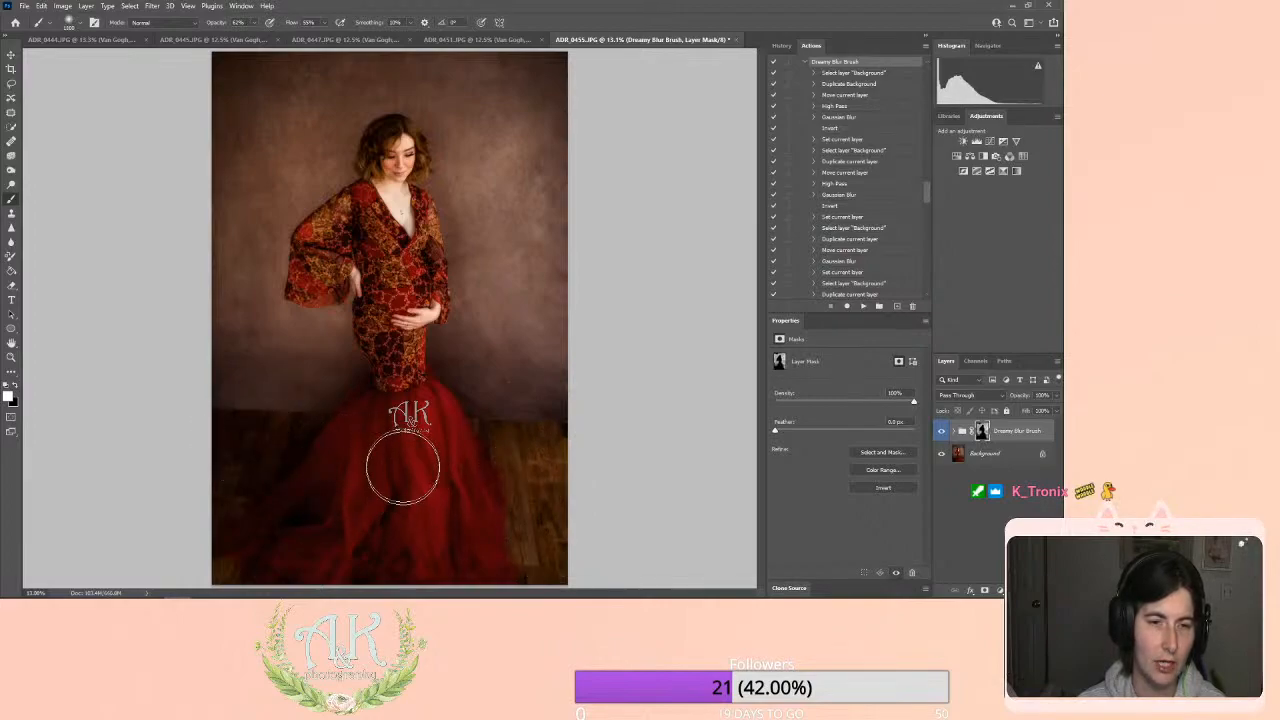
Compare the portrait with the Dreamy Blur Brush group hidden and shown, and flatten the image.
left_click(943, 431)
left_click(943, 431)
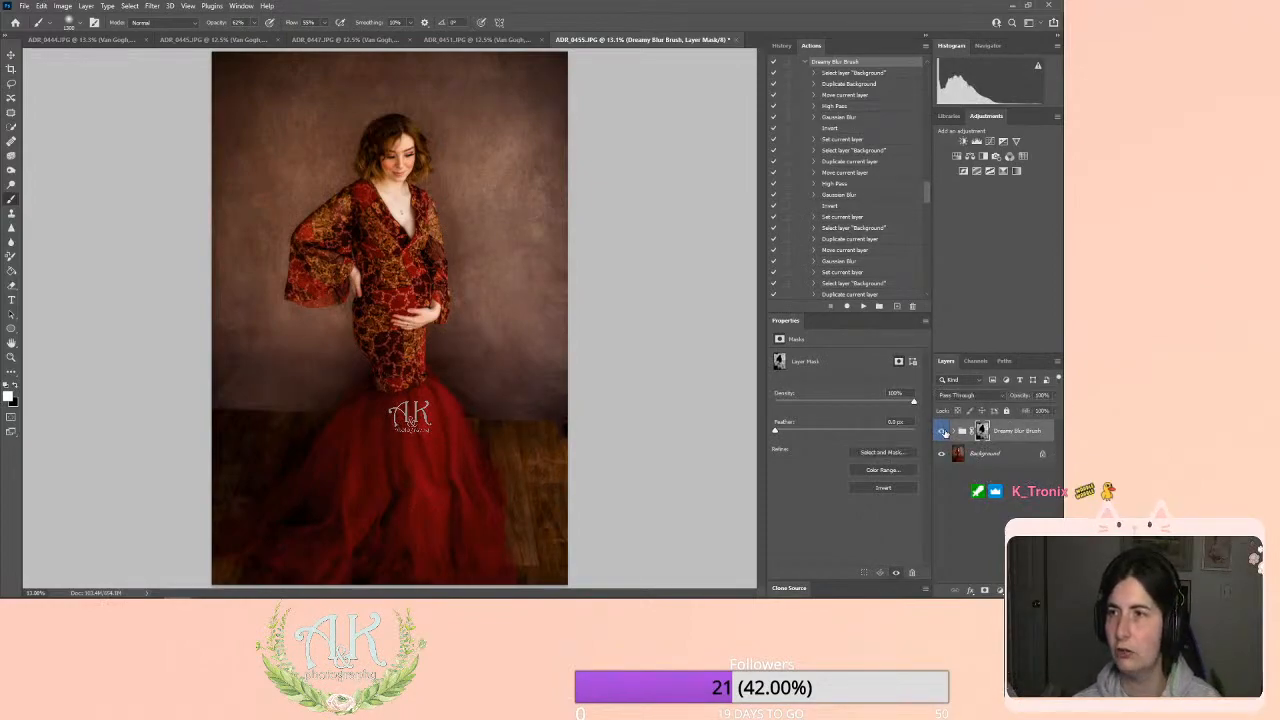
left_click(943, 431)
left_click(943, 431)
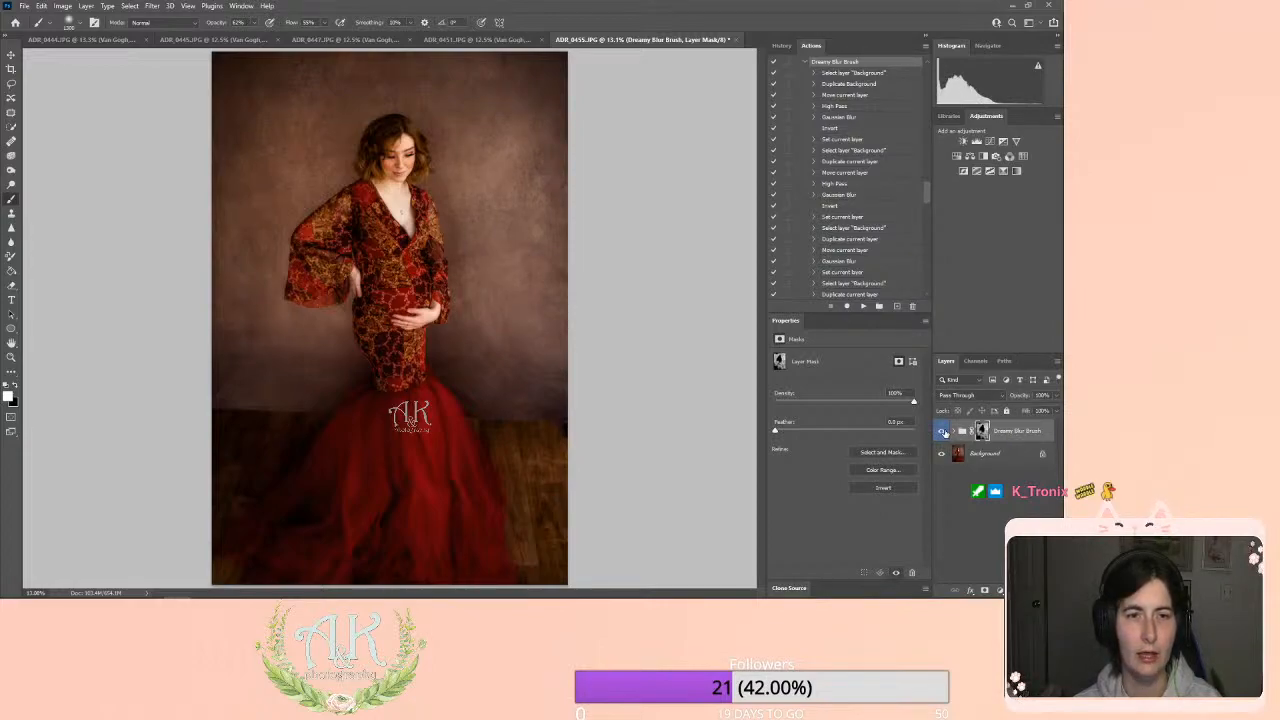
left_click(943, 431)
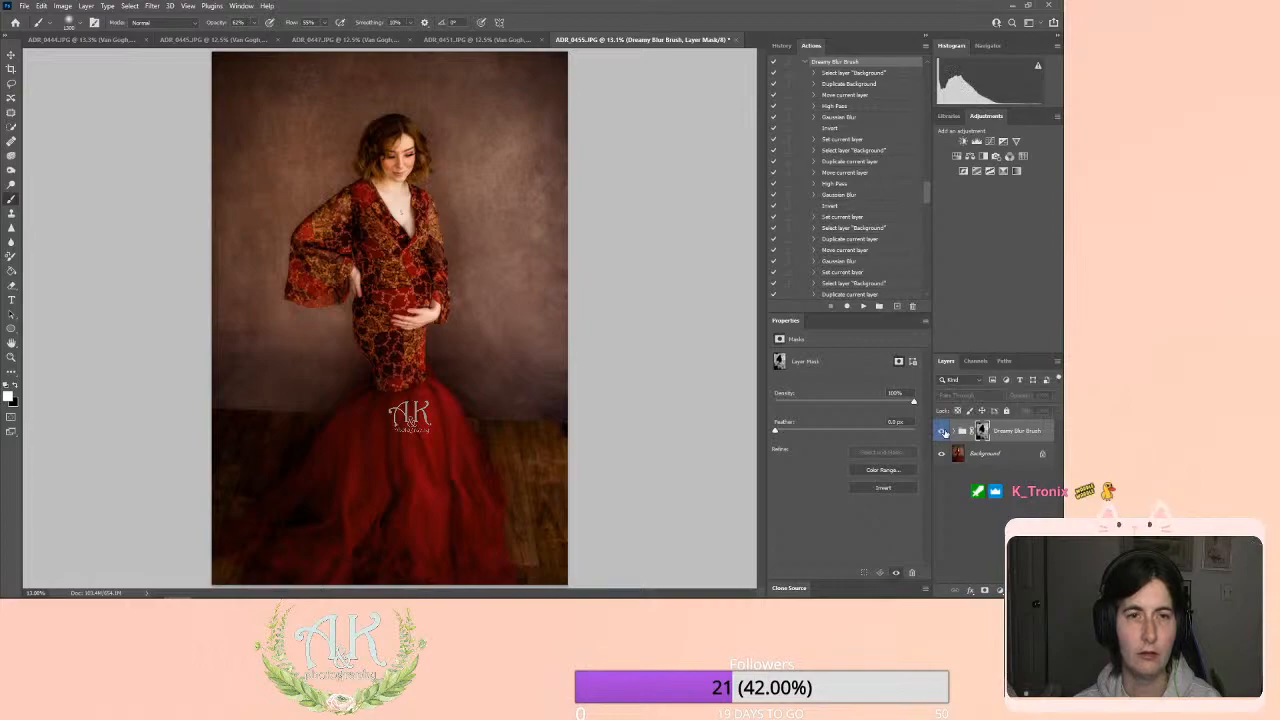
left_click(943, 431)
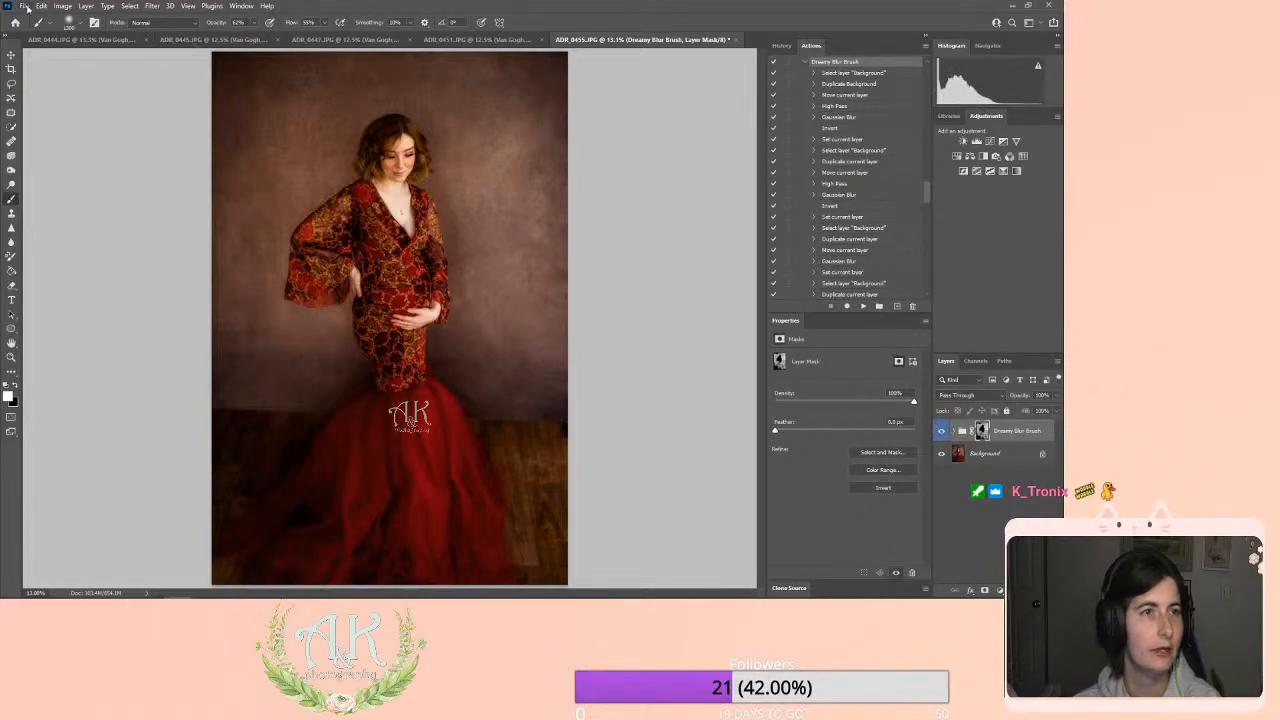
left_click(86, 5)
left_click(119, 424)
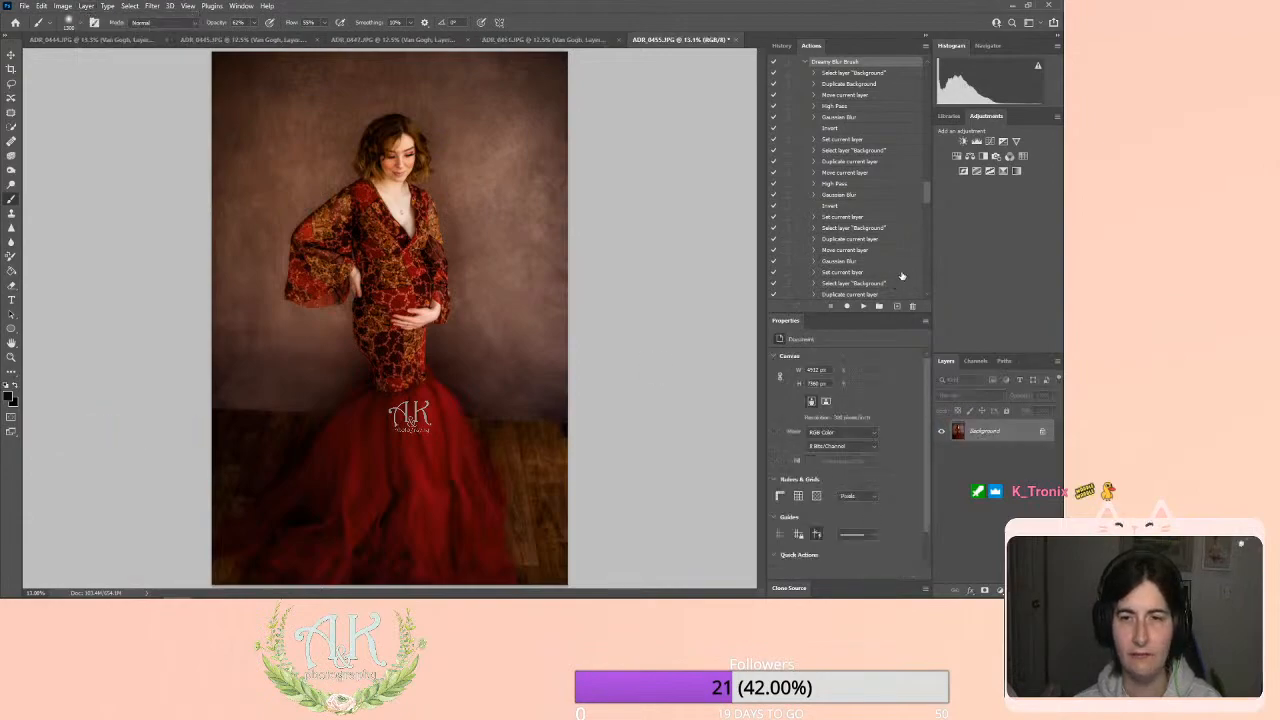
Collapse the command list of the Dreamy Blur Brush action among the finishing brushes.
scroll(870, 253, "down", 2)
scroll(870, 253, "up", 5)
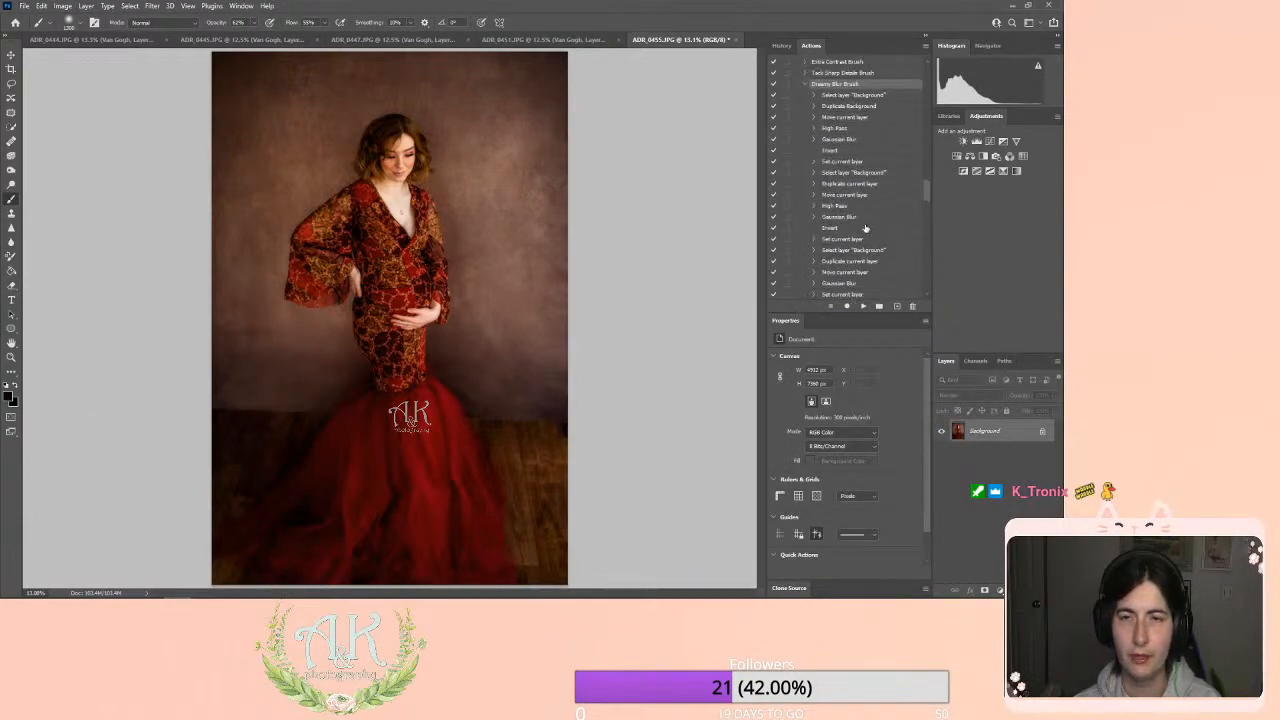
left_click(812, 160)
left_click(805, 161)
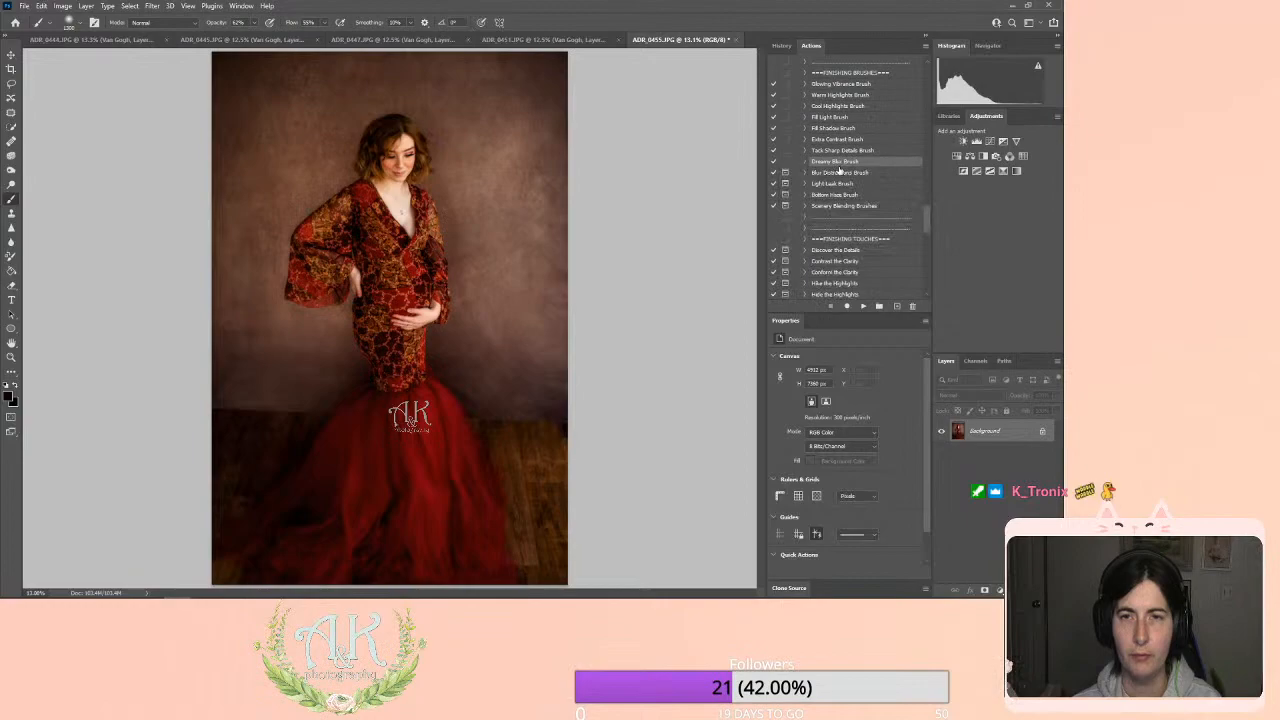
left_click(785, 161)
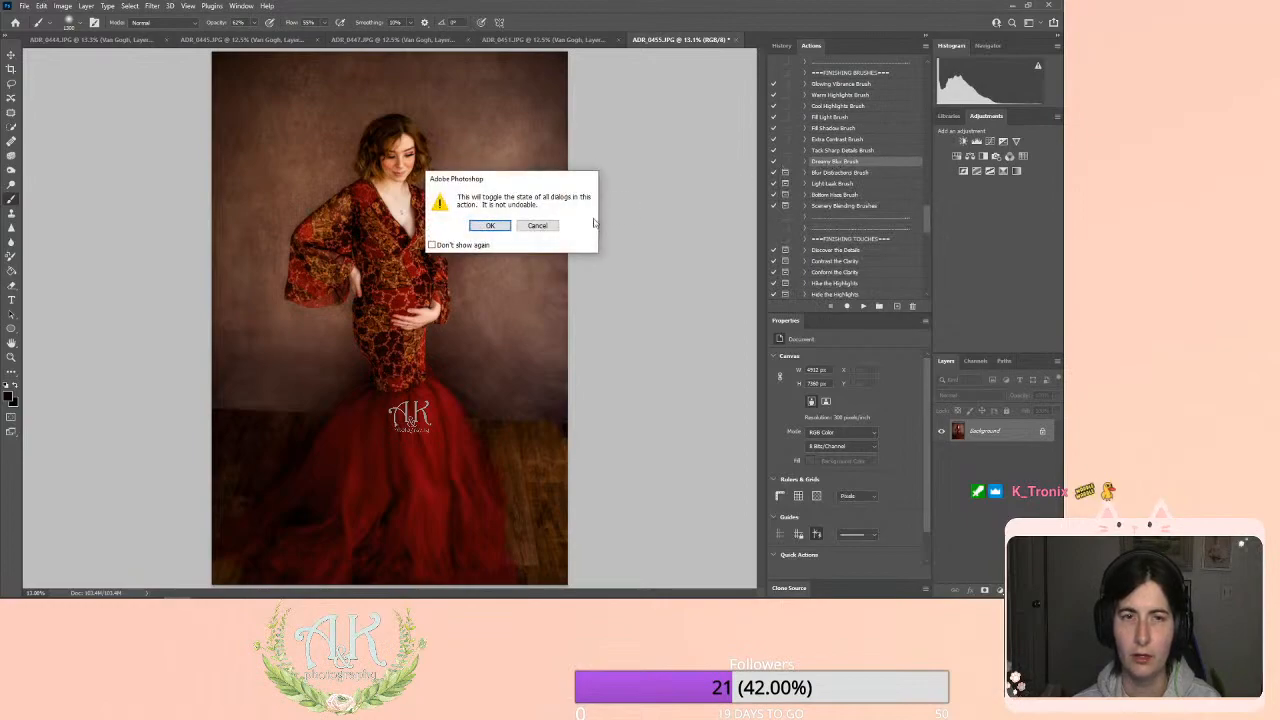
left_click(537, 225)
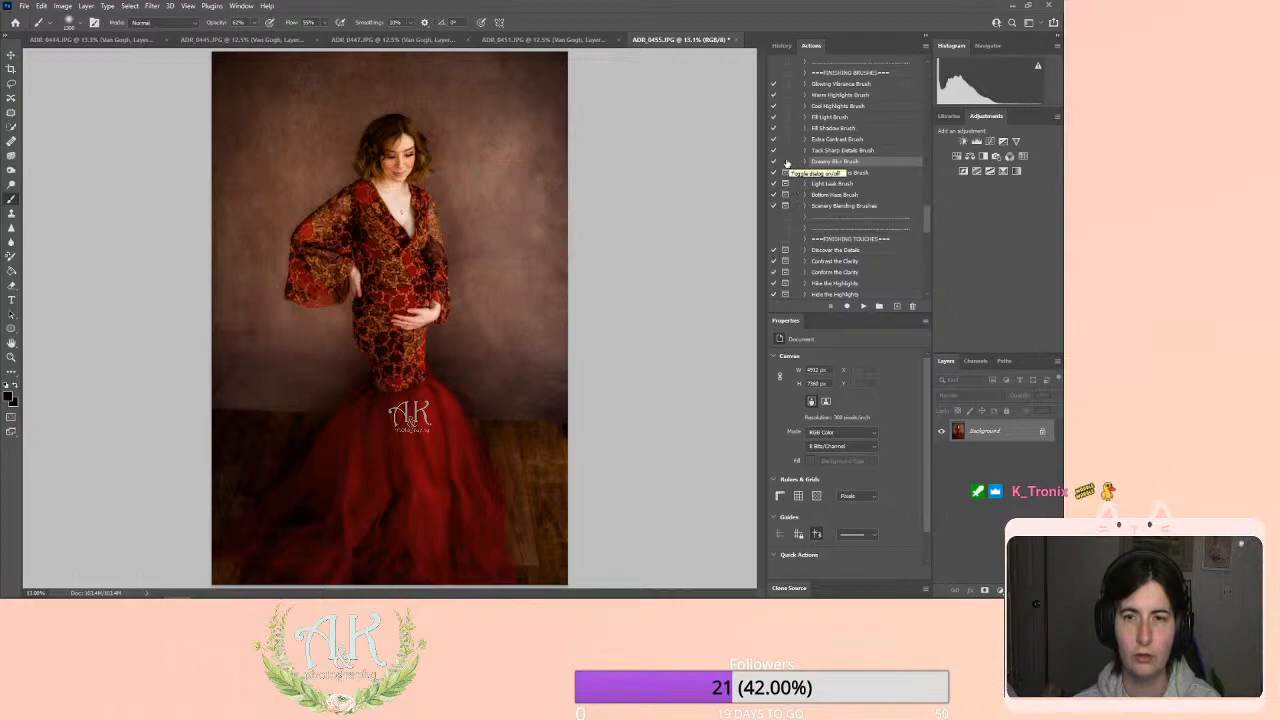
left_click(786, 162)
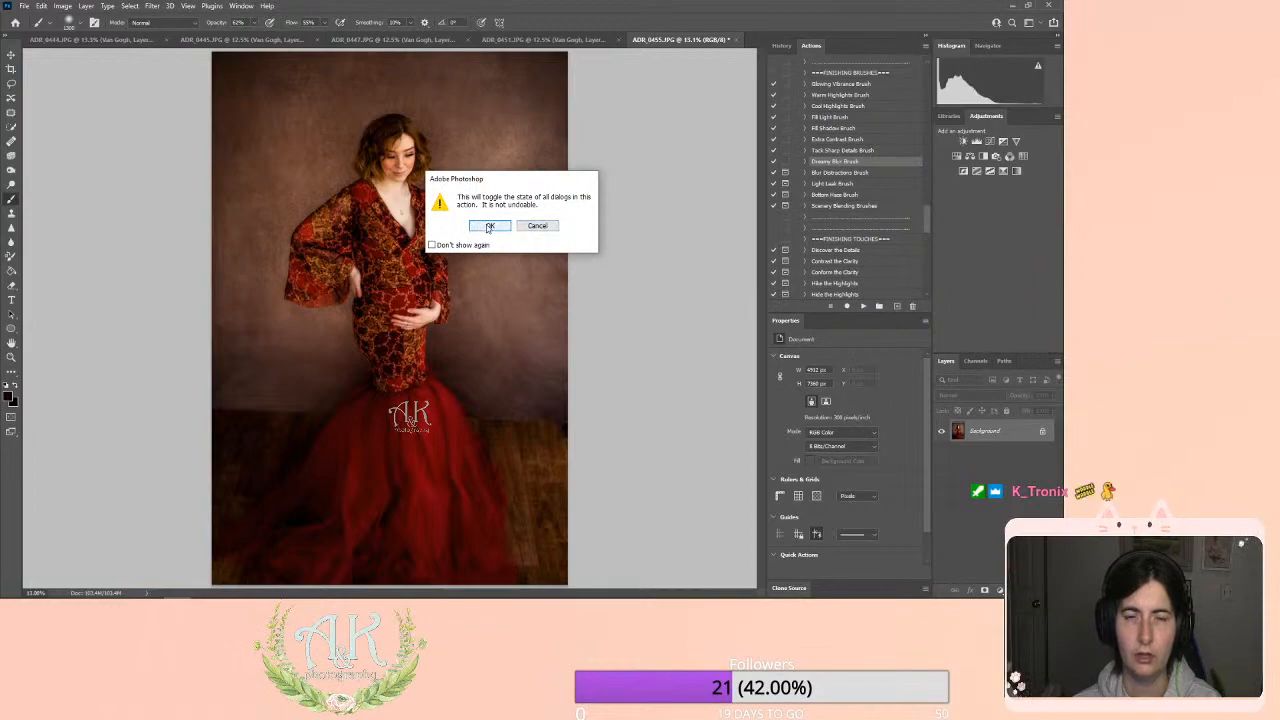
left_click(543, 226)
Switch all commands of the Dreamy Blur Brush action off and back on.
scroll(892, 174, "up", 3)
scroll(892, 174, "up", 10)
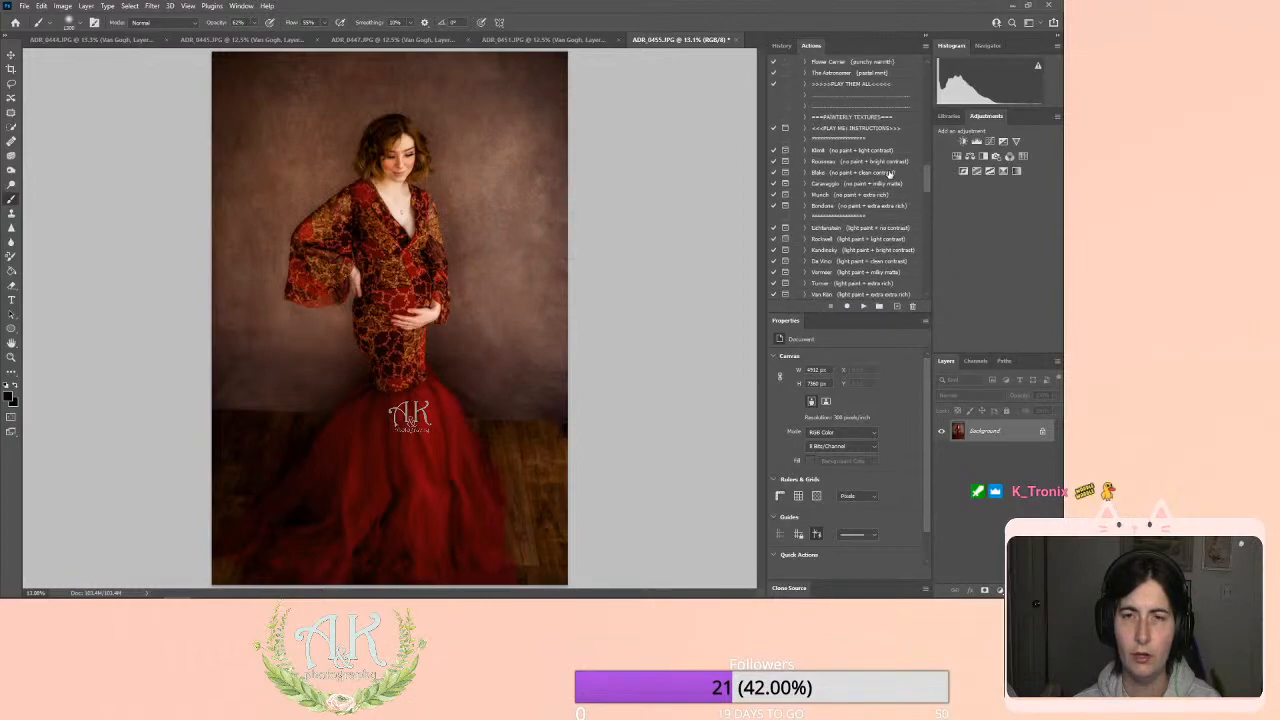
scroll(887, 176, "up", 8)
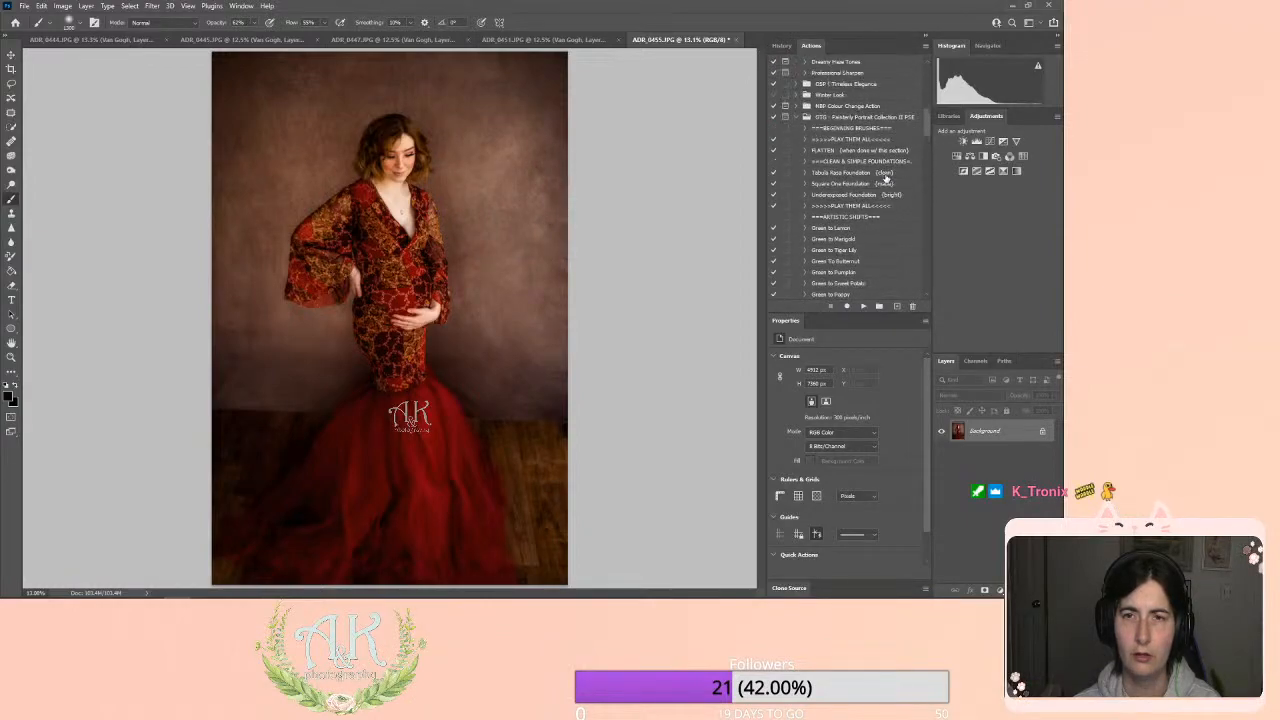
scroll(886, 180, "down", 10)
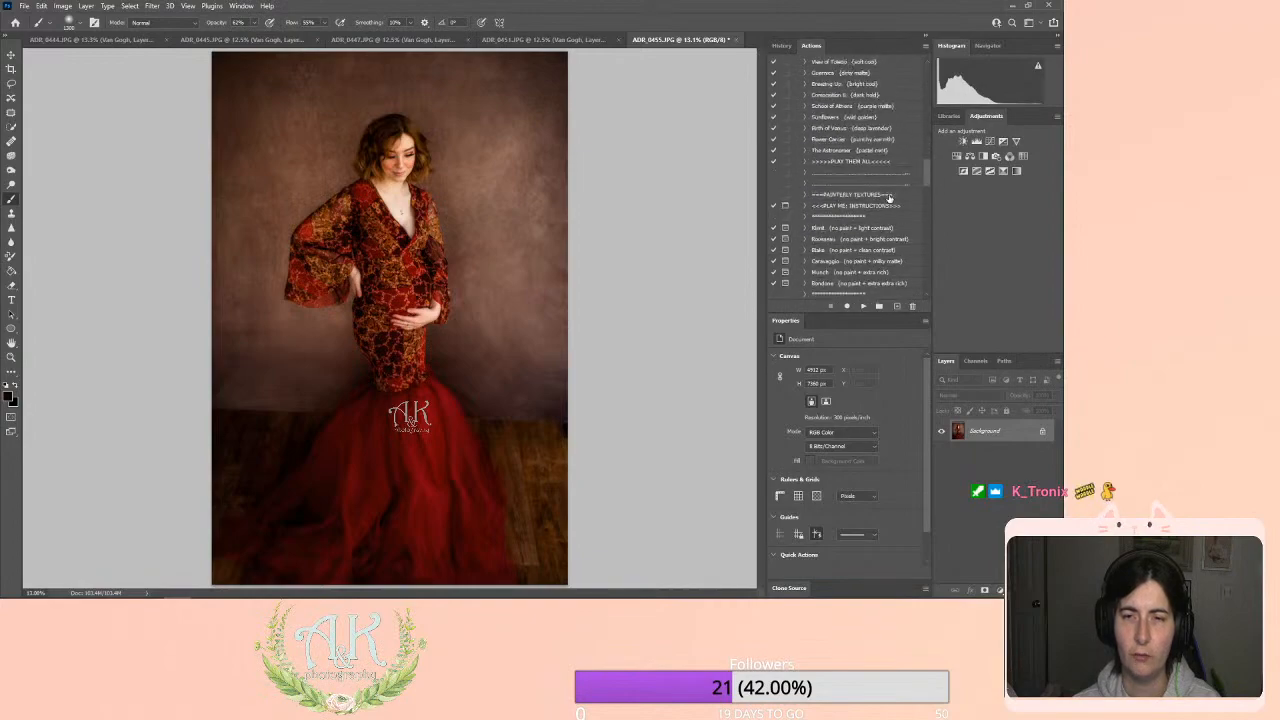
scroll(886, 195, "down", 3)
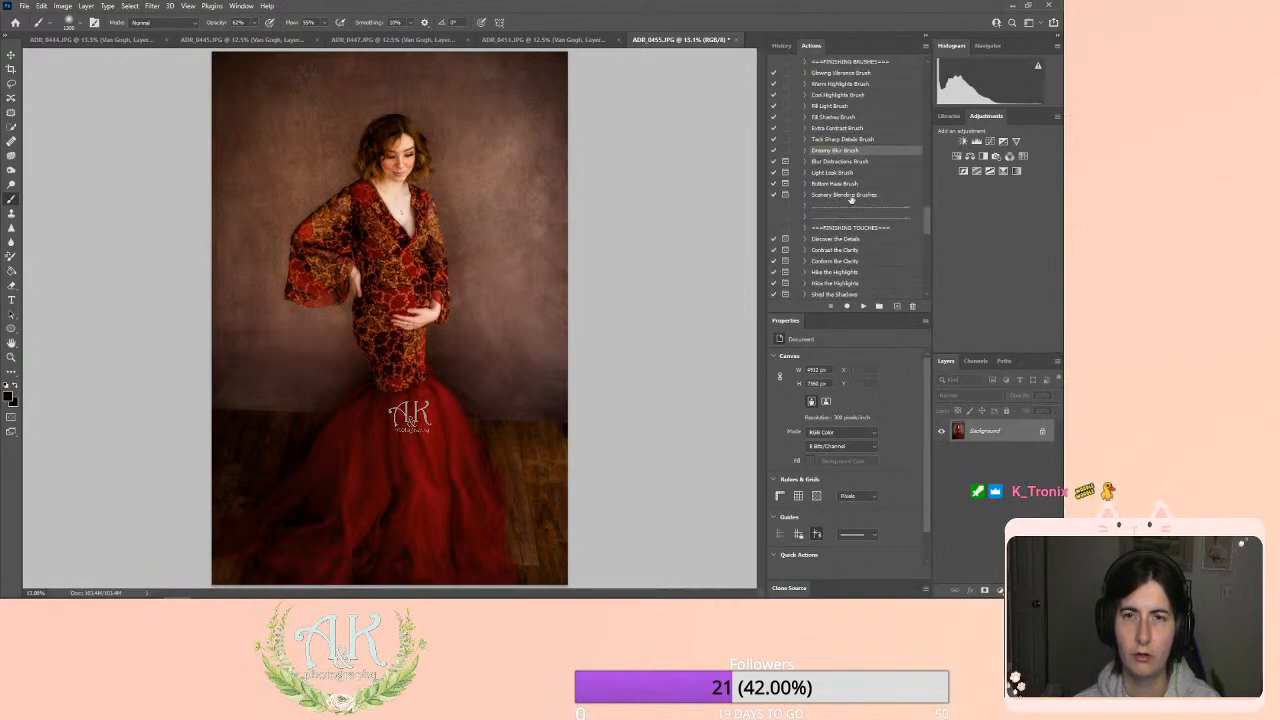
left_click(774, 156)
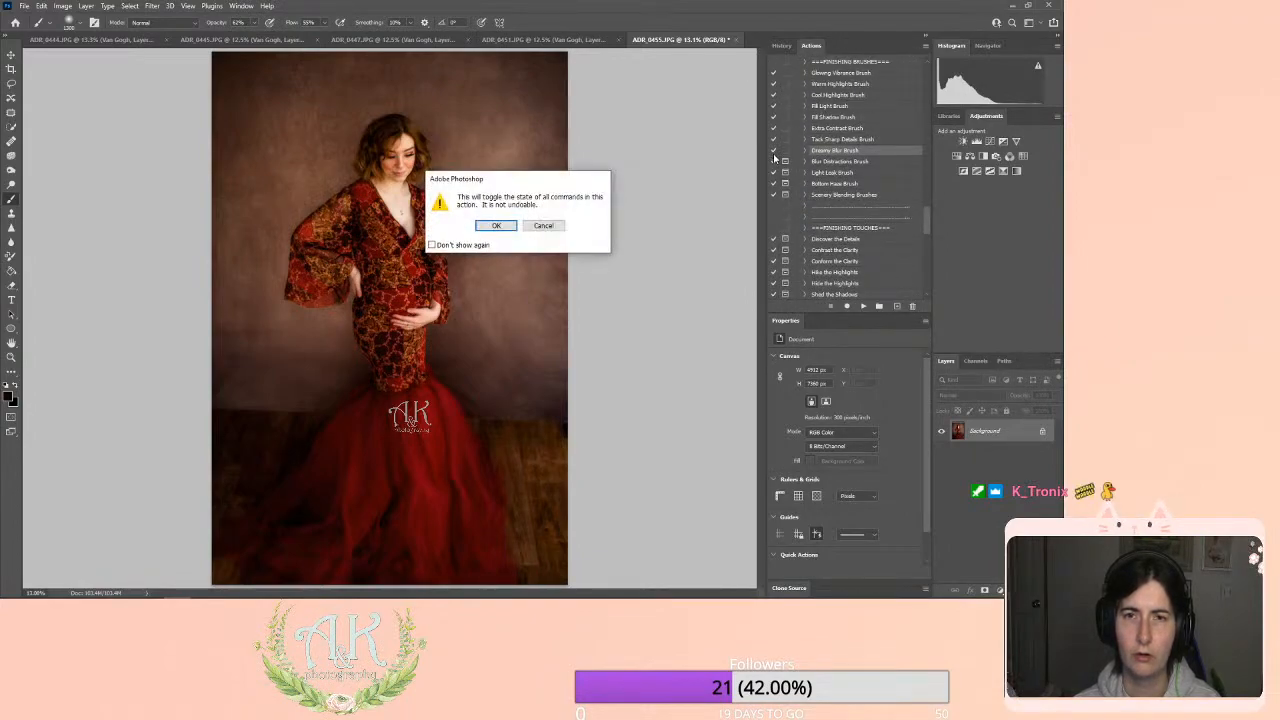
left_click(496, 225)
mouse_move(921, 221)
left_mouse_down()
mouse_move(938, 78)
mouse_move(940, 97)
left_mouse_up()
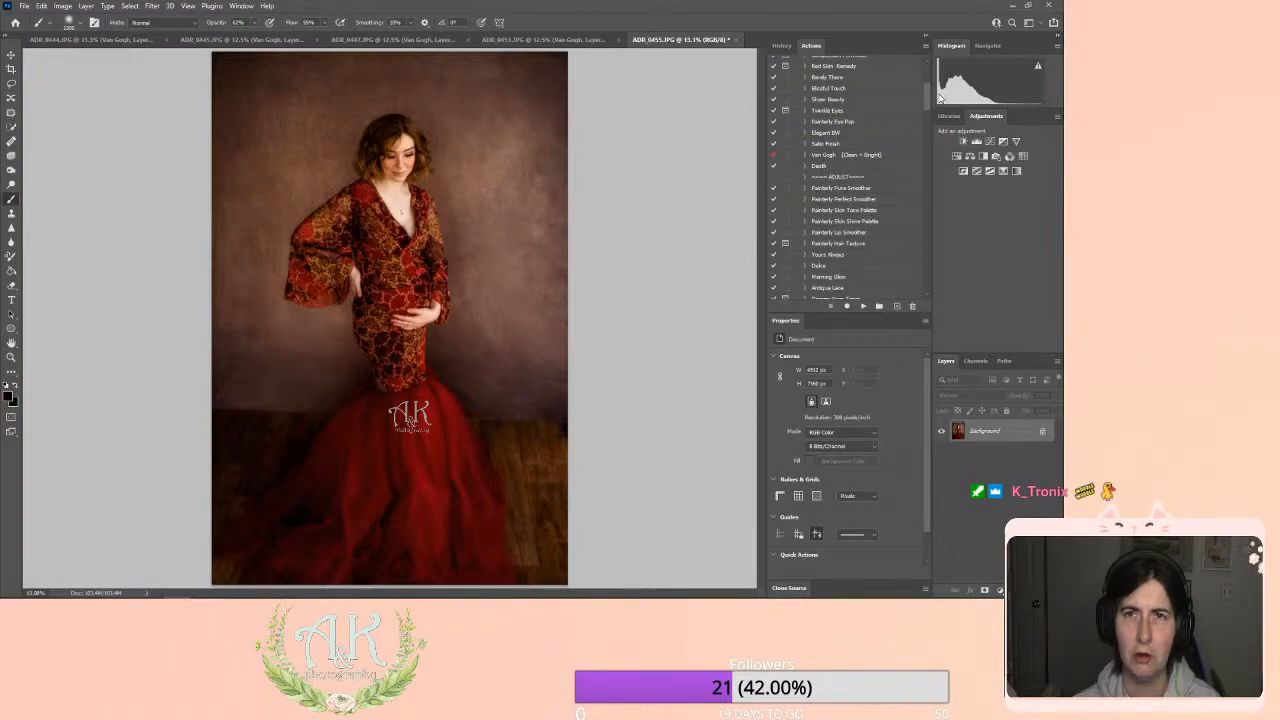
left_click_drag(938, 97, 929, 217)
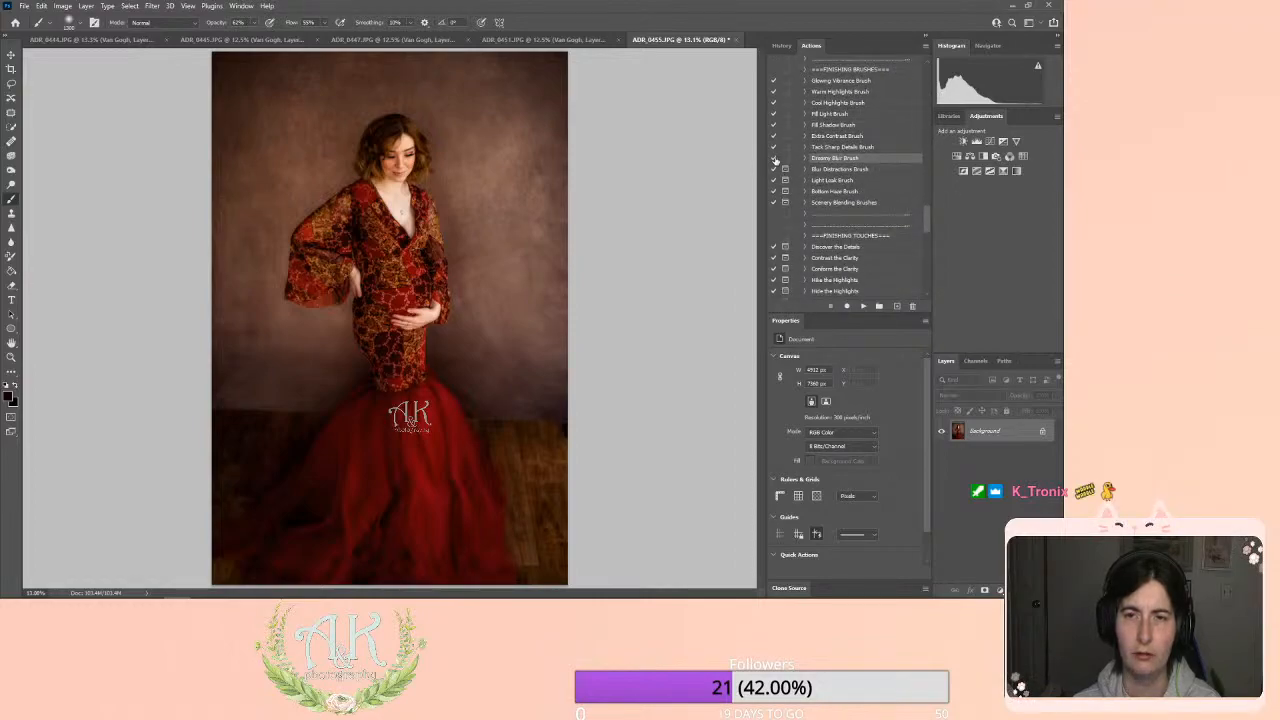
left_click(773, 159)
left_click(494, 227)
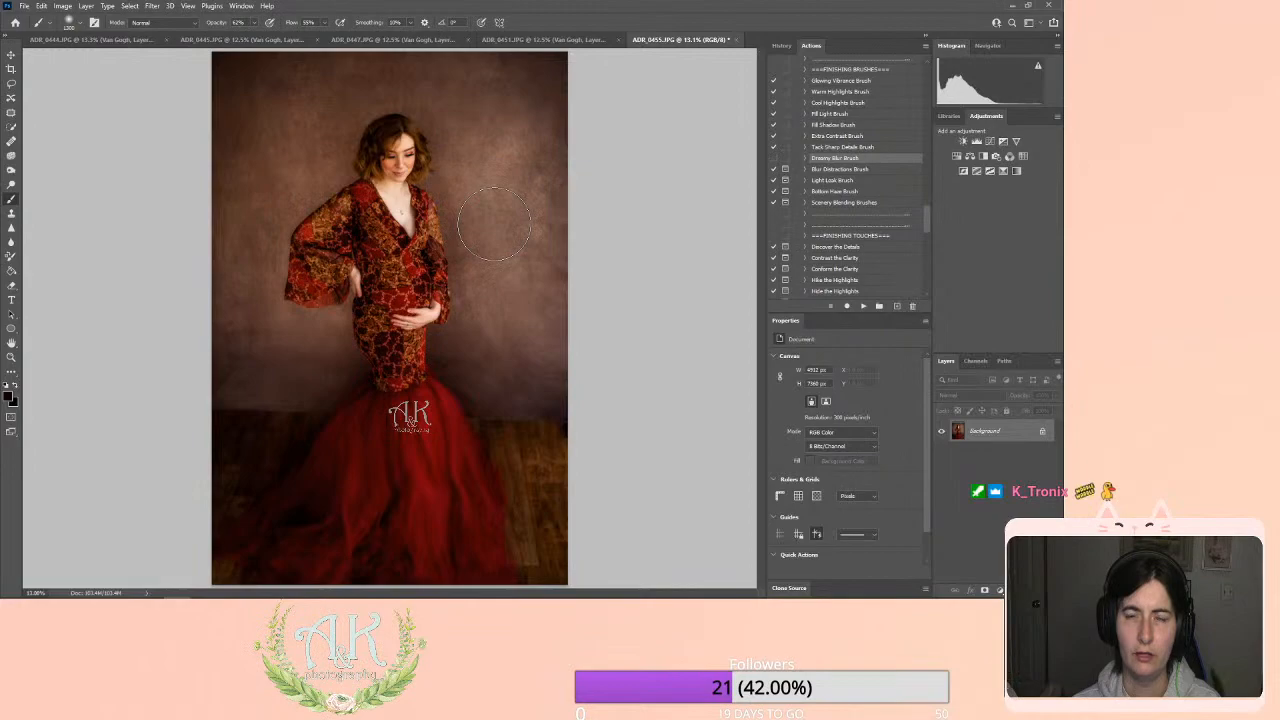
left_click(773, 159)
left_click(496, 226)
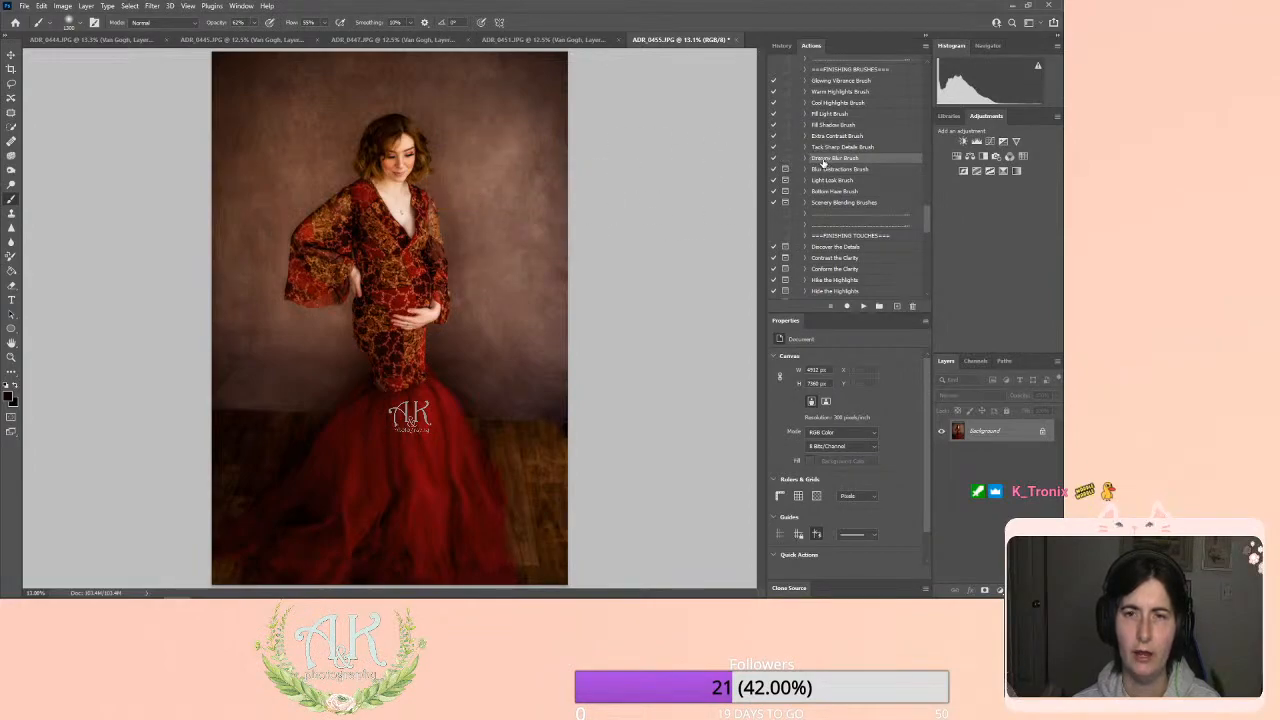
left_click(785, 160)
left_click(543, 225)
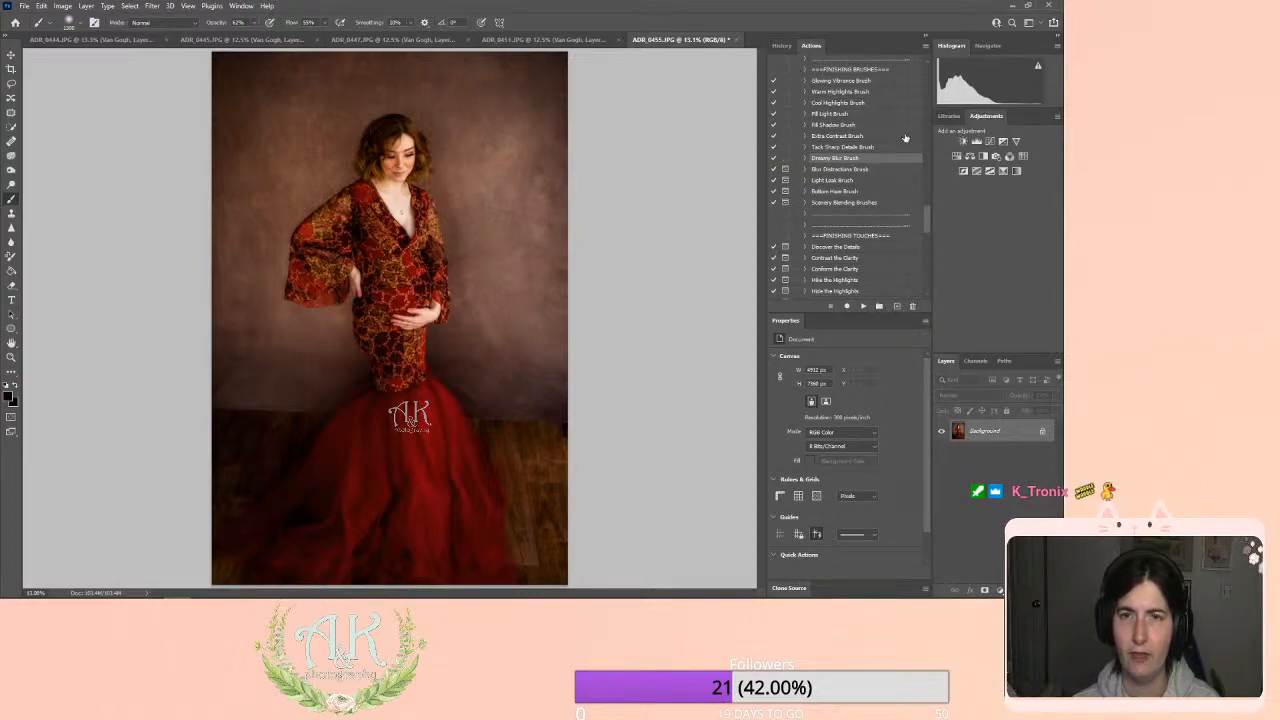
left_click(926, 46)
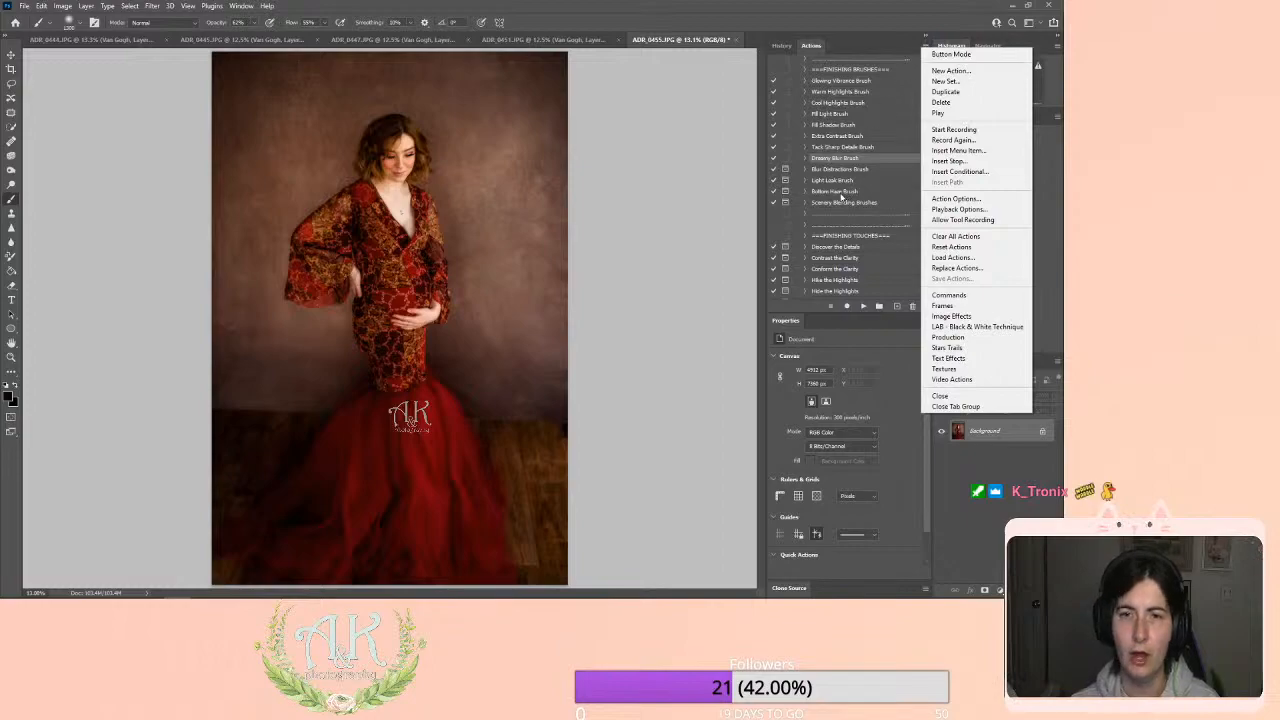
left_click(870, 161)
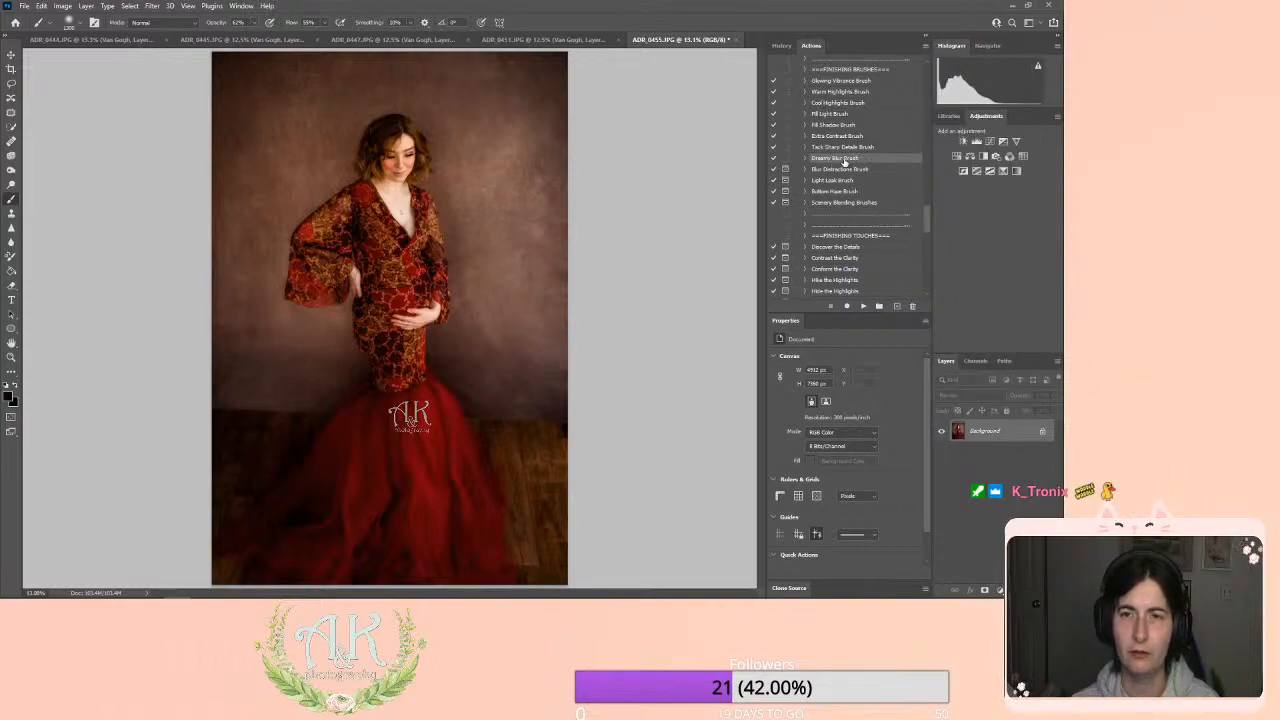
Try to move the Dreamy Blur Brush action up beside the ADJUST divider below Depth, and activate the Move tool.
mouse_move(843, 161)
left_mouse_down()
mouse_move(836, 151)
mouse_move(812, 178)
left_mouse_up()
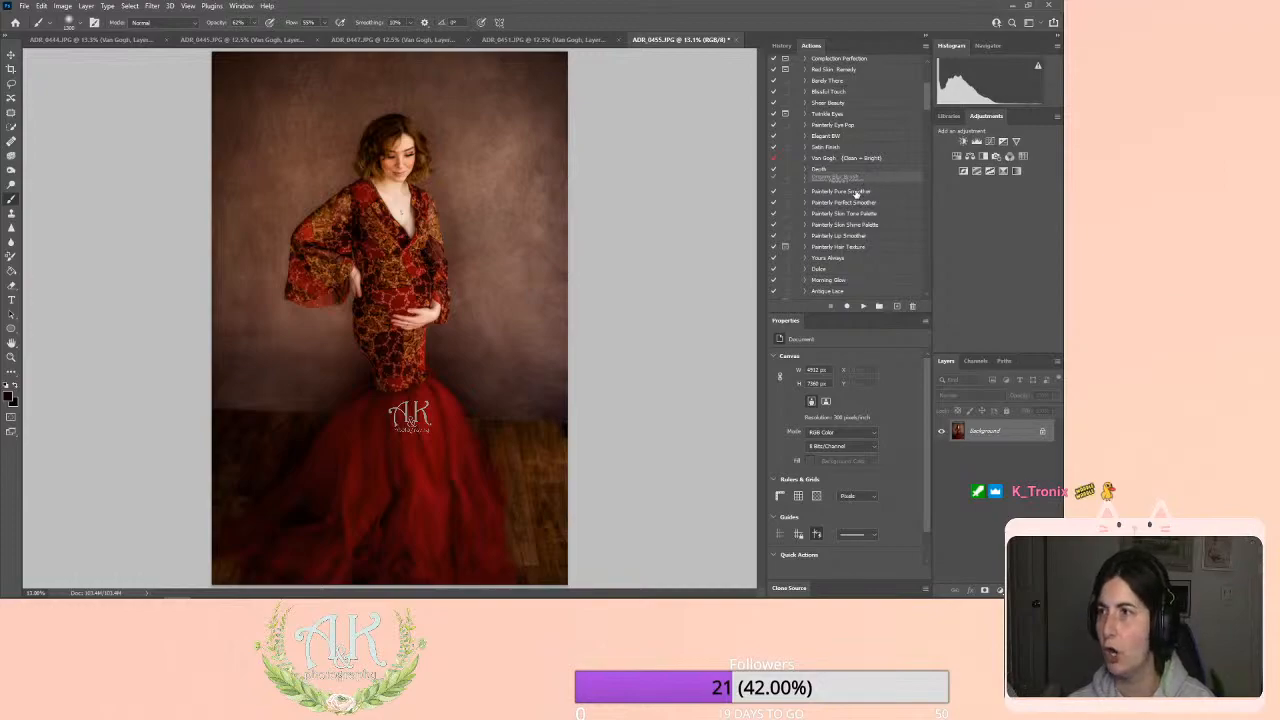
left_click_drag(856, 194, 832, 183)
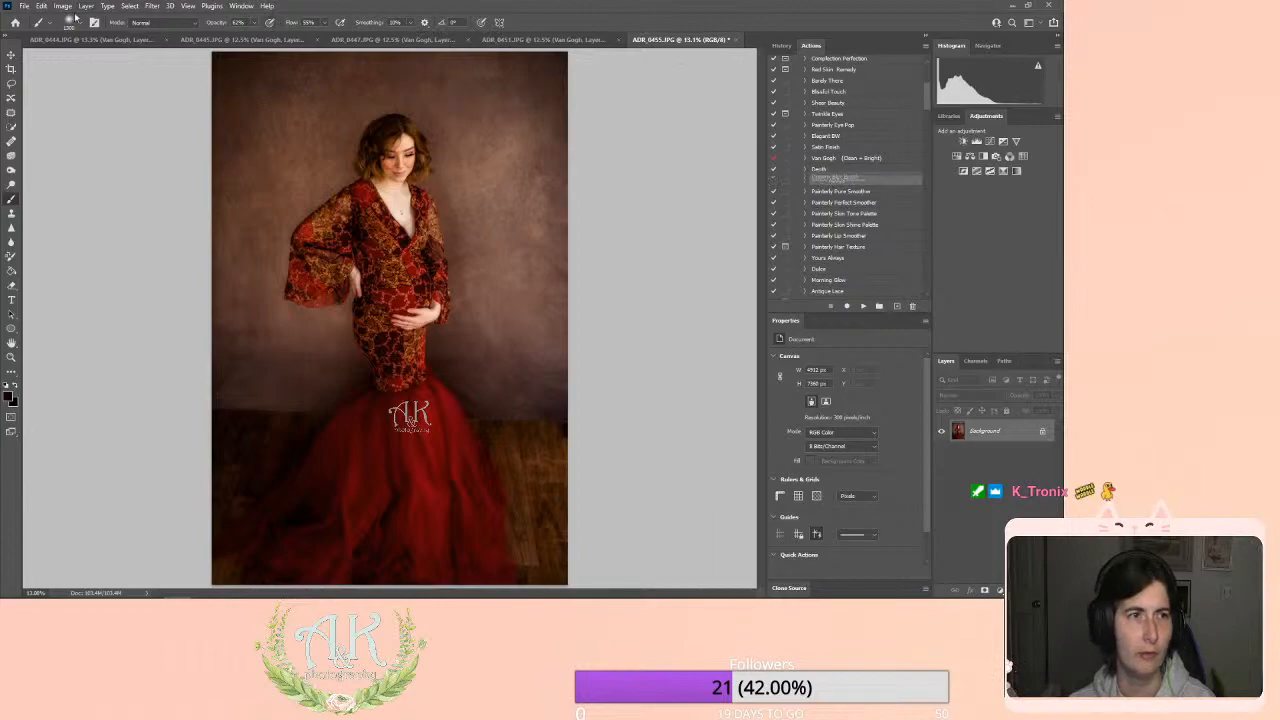
left_click(12, 56)
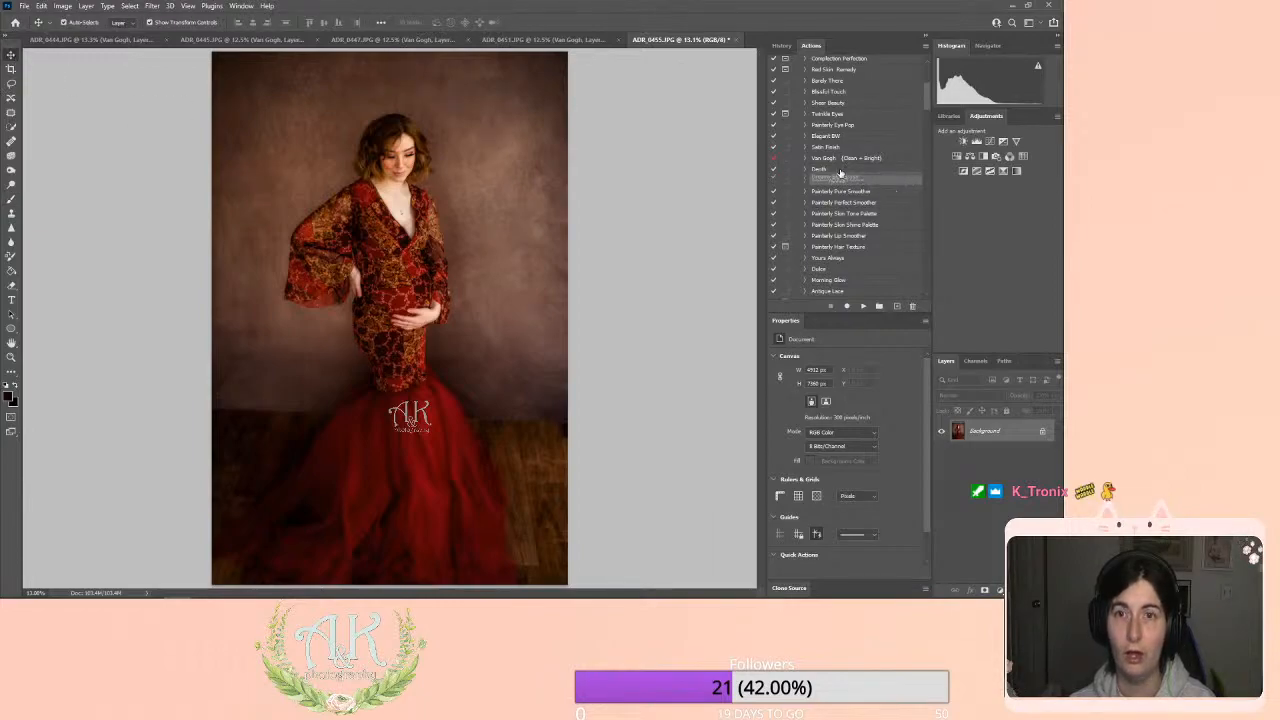
Reorder the actions below Van Gogh, placing the ADJUST divider above Depth and Painterly Pure Smoother above that divider.
left_click(806, 158)
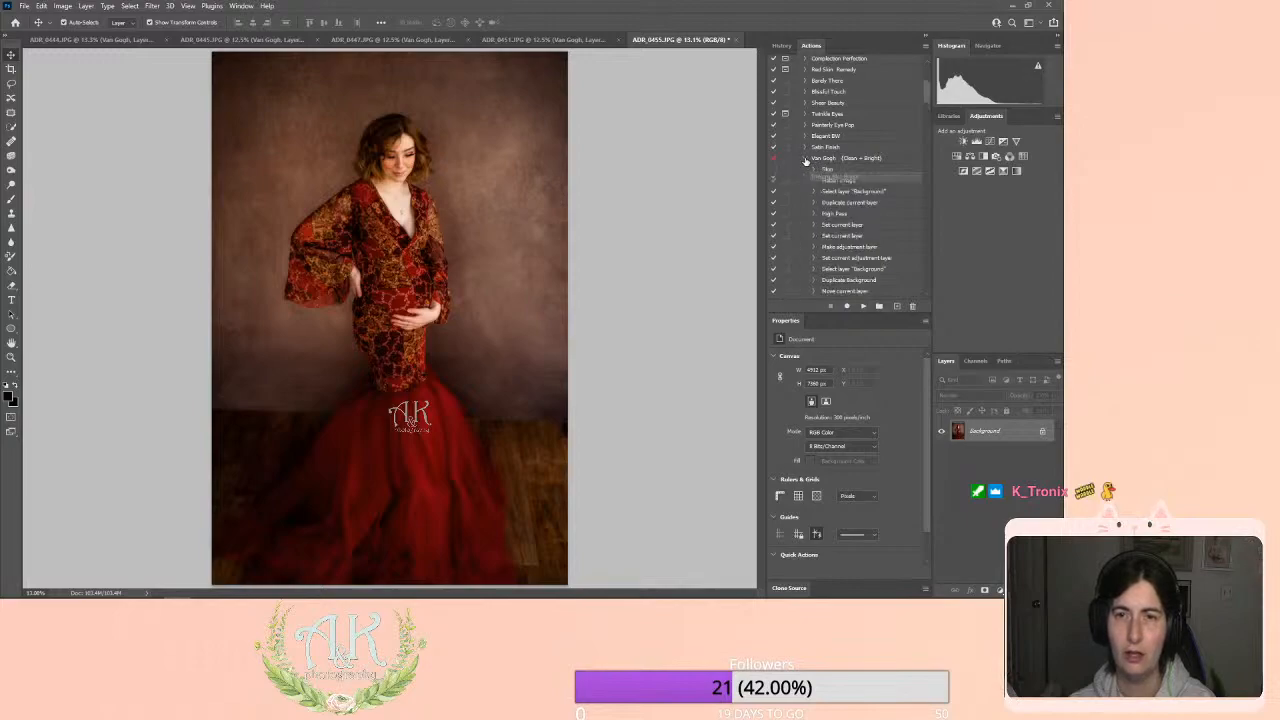
left_click(806, 159)
left_click_drag(886, 181, 888, 170)
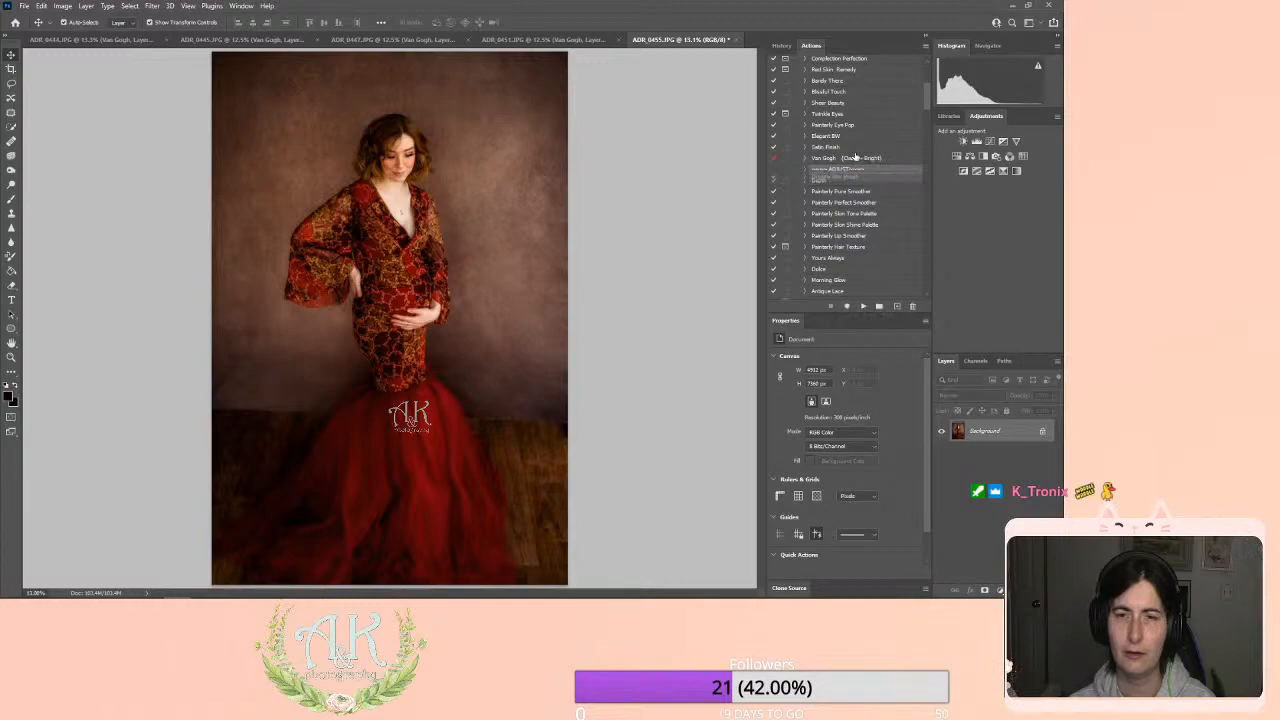
scroll(873, 192, "down", 1)
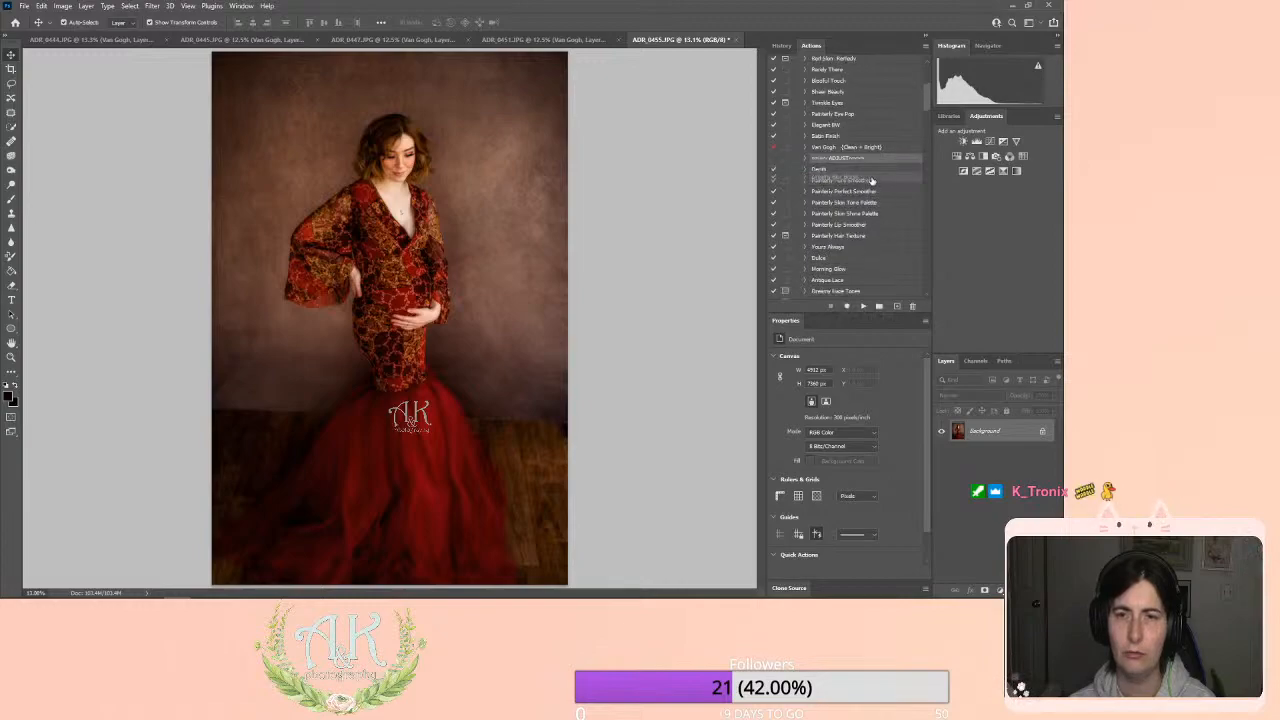
mouse_move(873, 181)
left_mouse_down()
mouse_move(871, 145)
mouse_move(881, 157)
left_mouse_up()
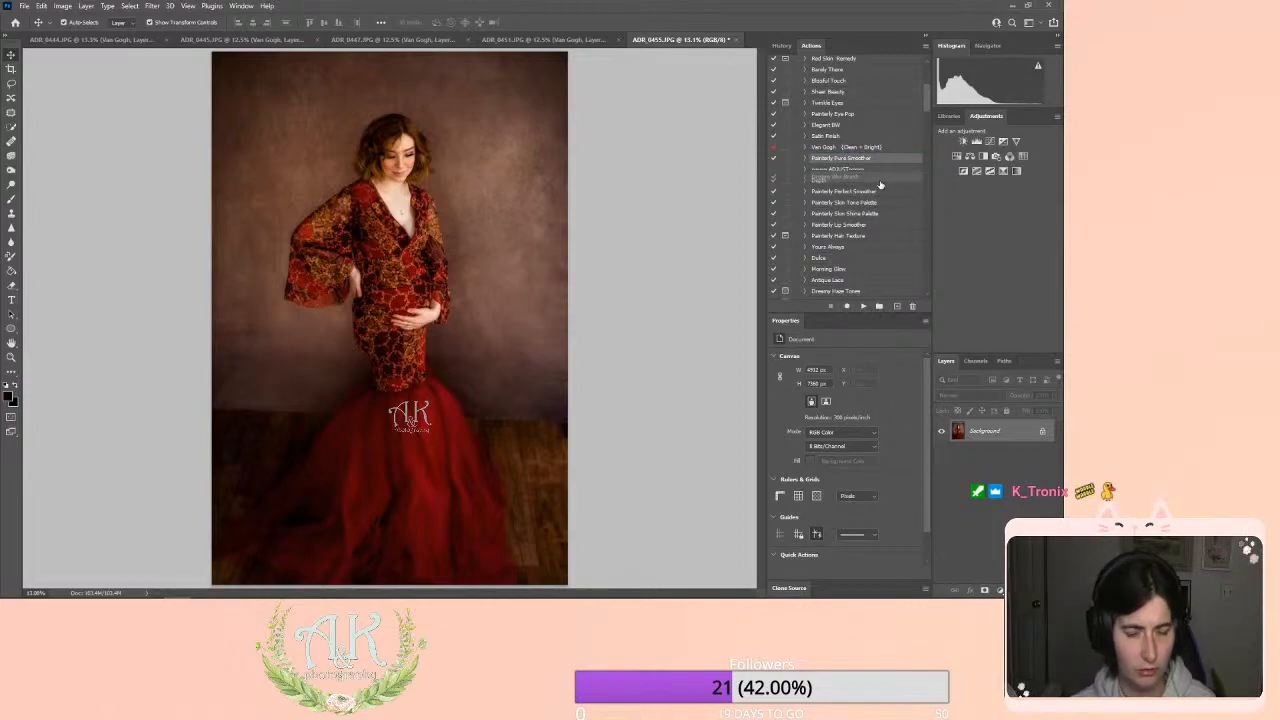
Look through the painterly collection's finishing brushes, touches, vignettes, tones and dodge and burn actions.
scroll(883, 200, "down", 6)
scroll(883, 226, "down", 5)
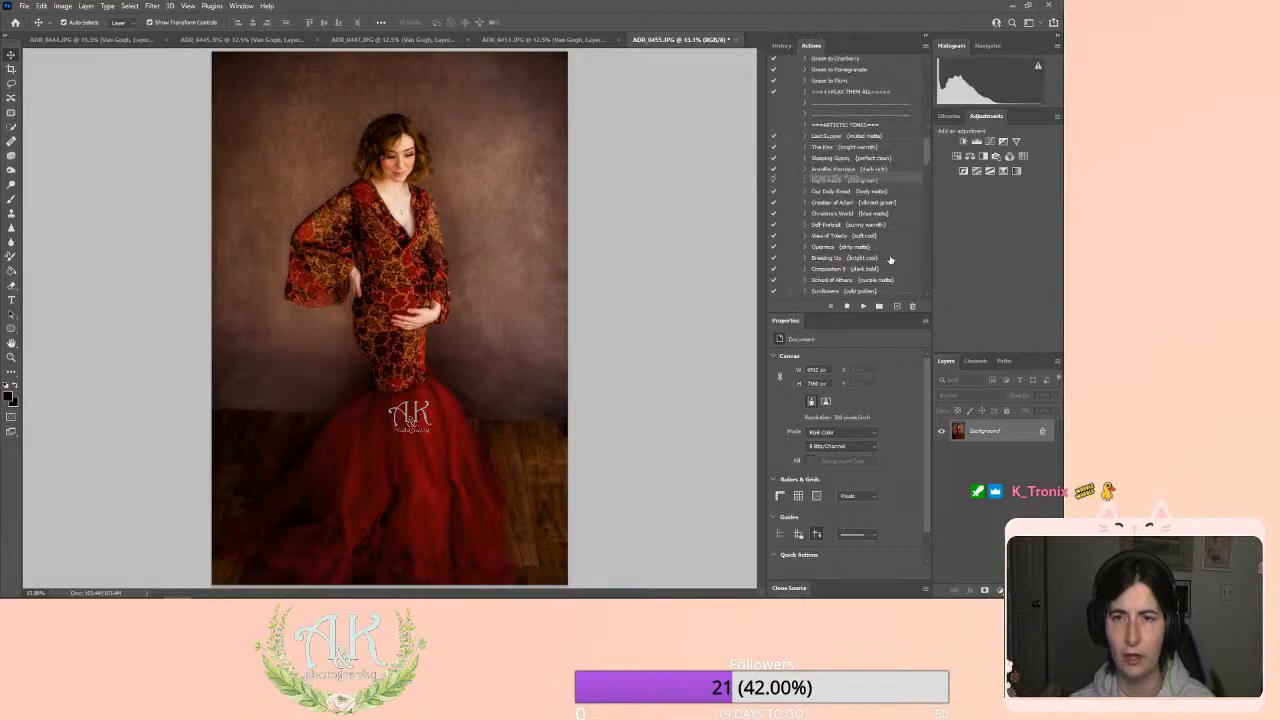
scroll(873, 176, "down", 8)
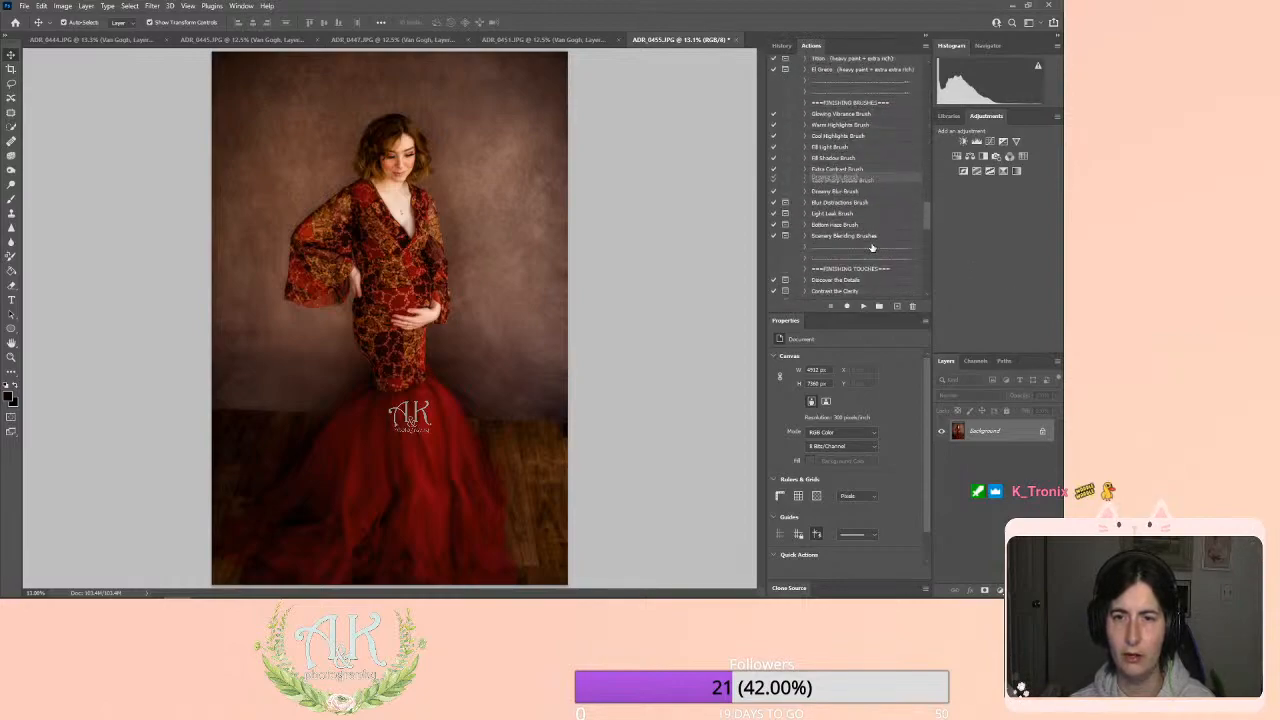
scroll(876, 246, "down", 6)
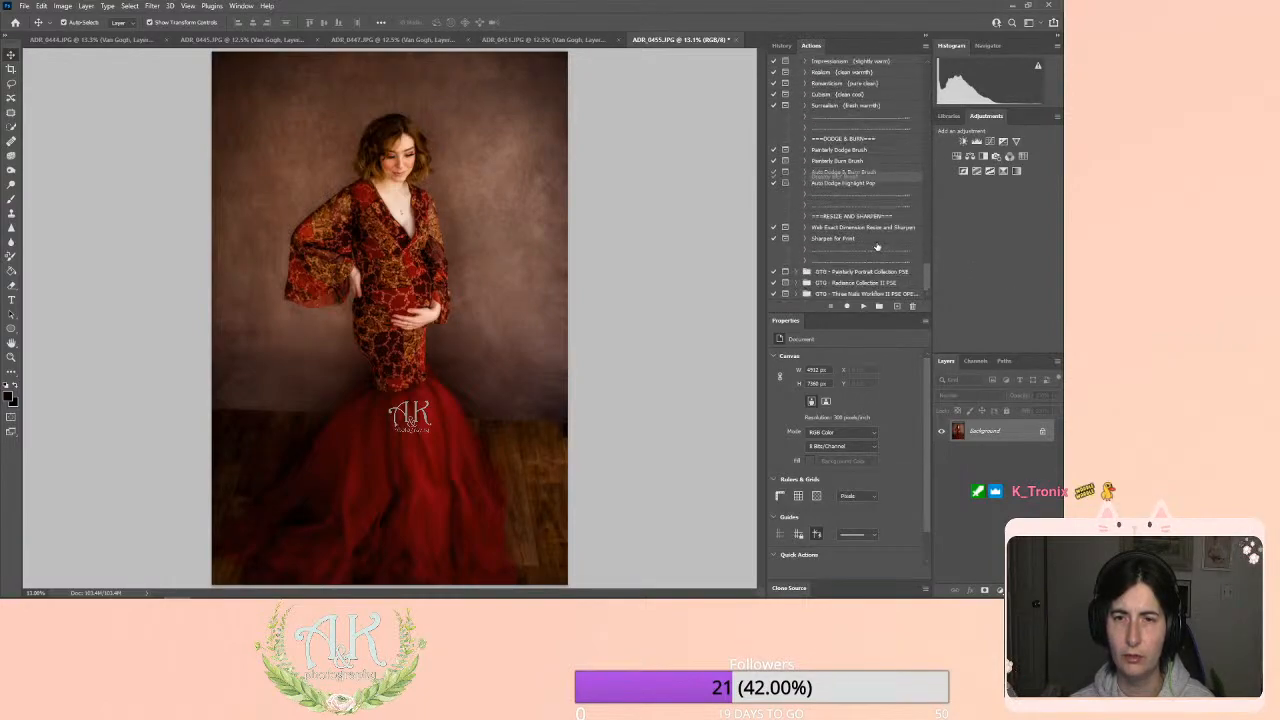
scroll(876, 246, "up", 6)
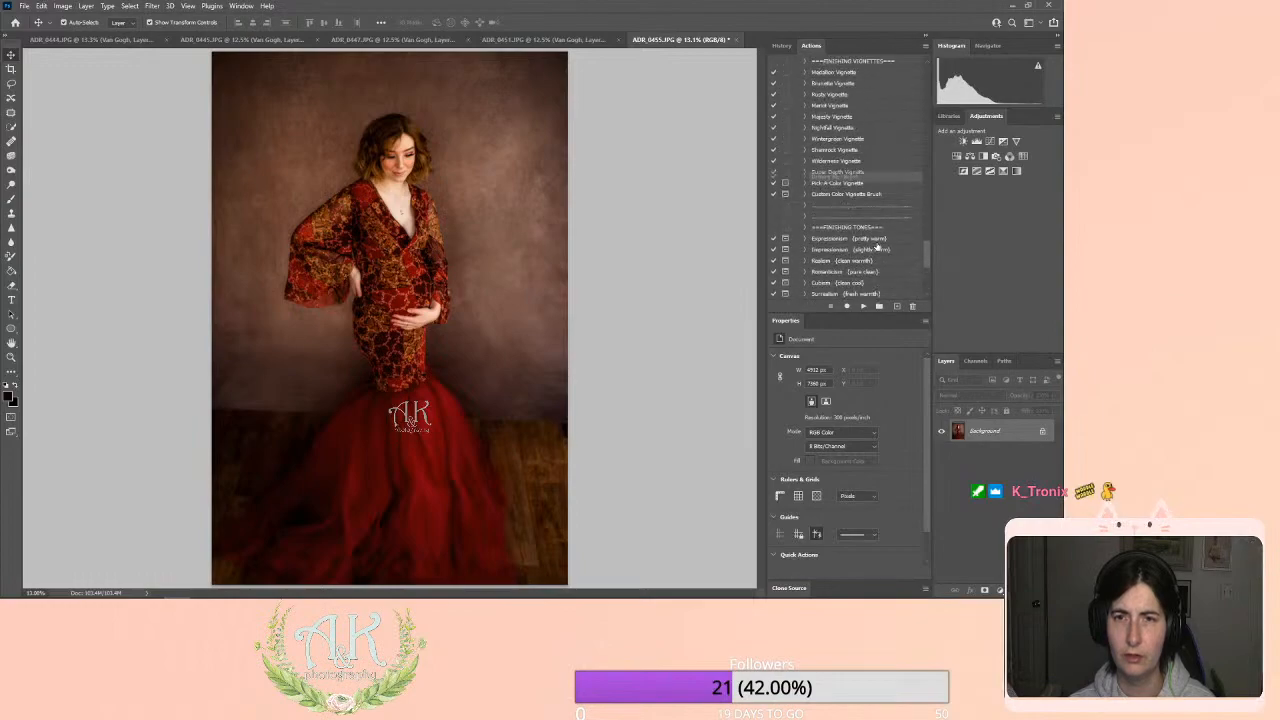
scroll(876, 246, "up", 5)
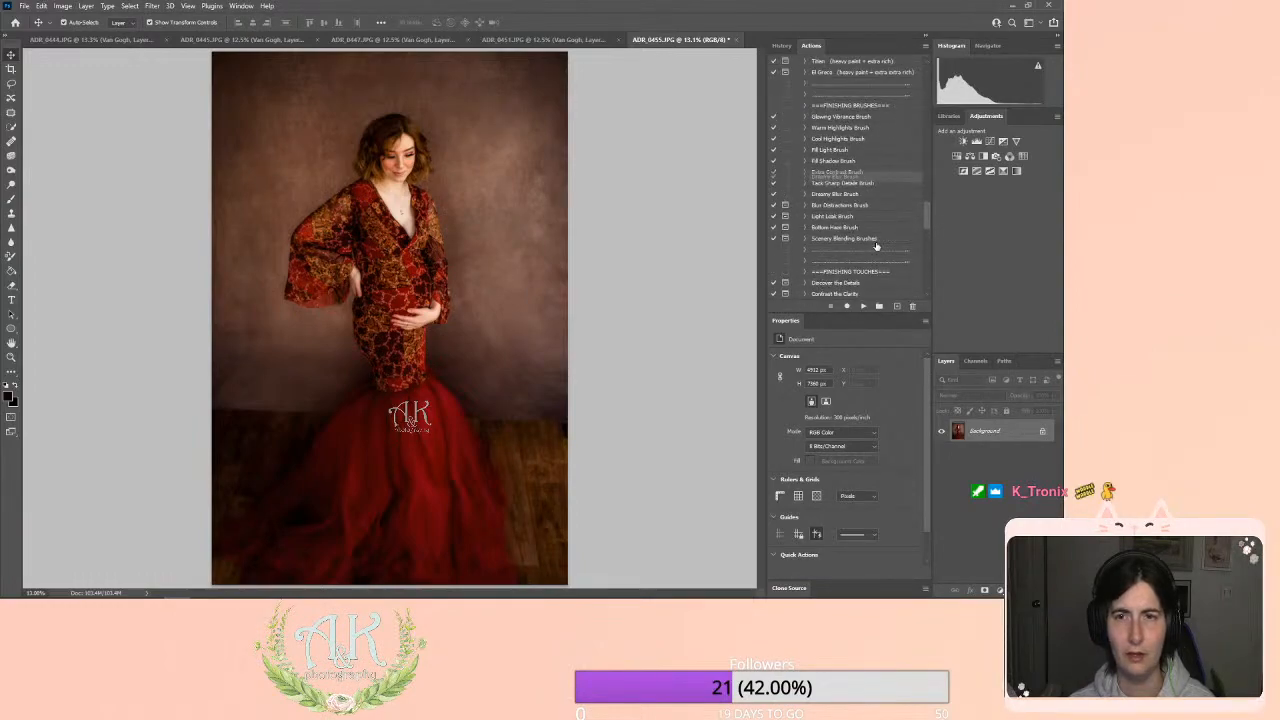
scroll(876, 246, "up", 3)
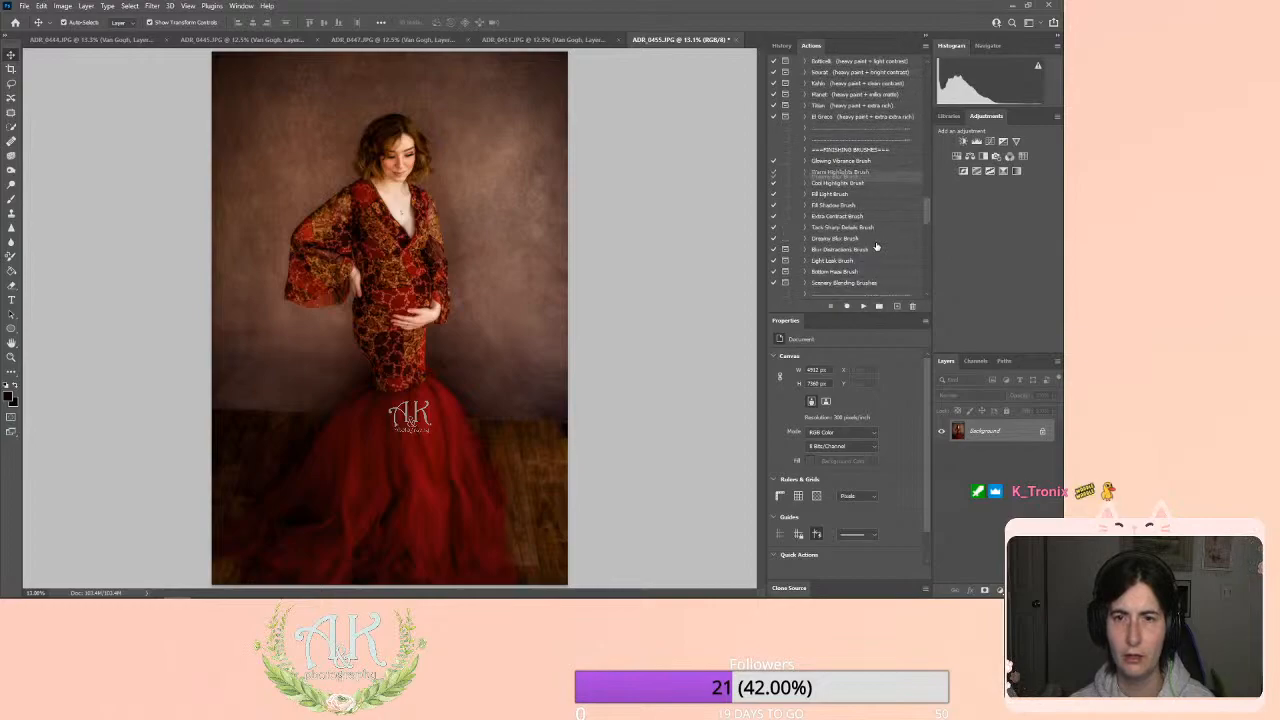
scroll(876, 246, "down", 6)
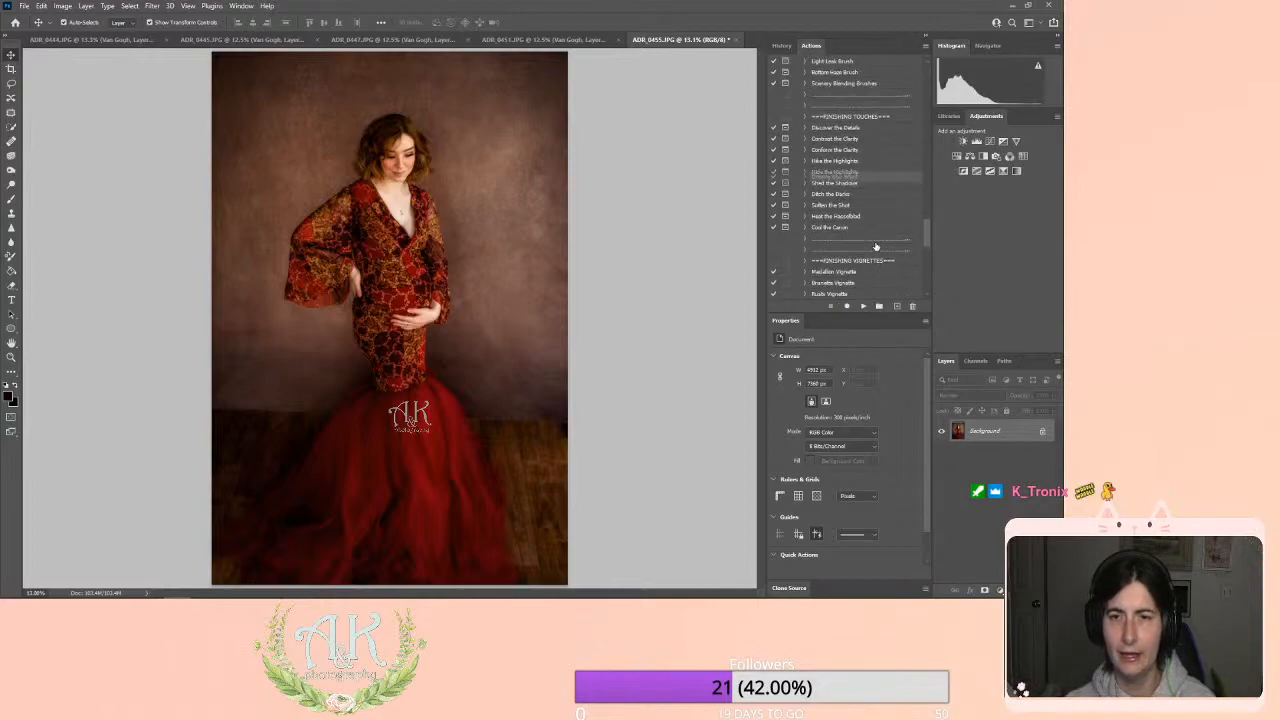
scroll(876, 246, "down", 5)
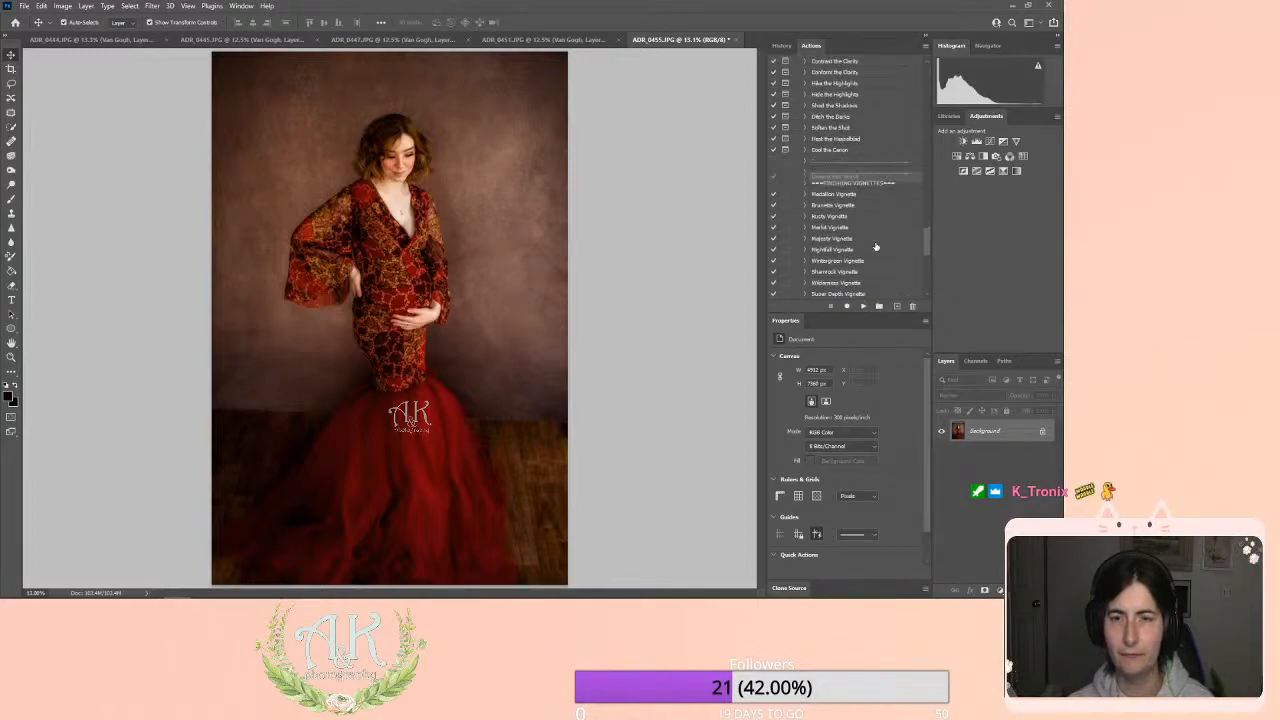
scroll(875, 247, "down", 3)
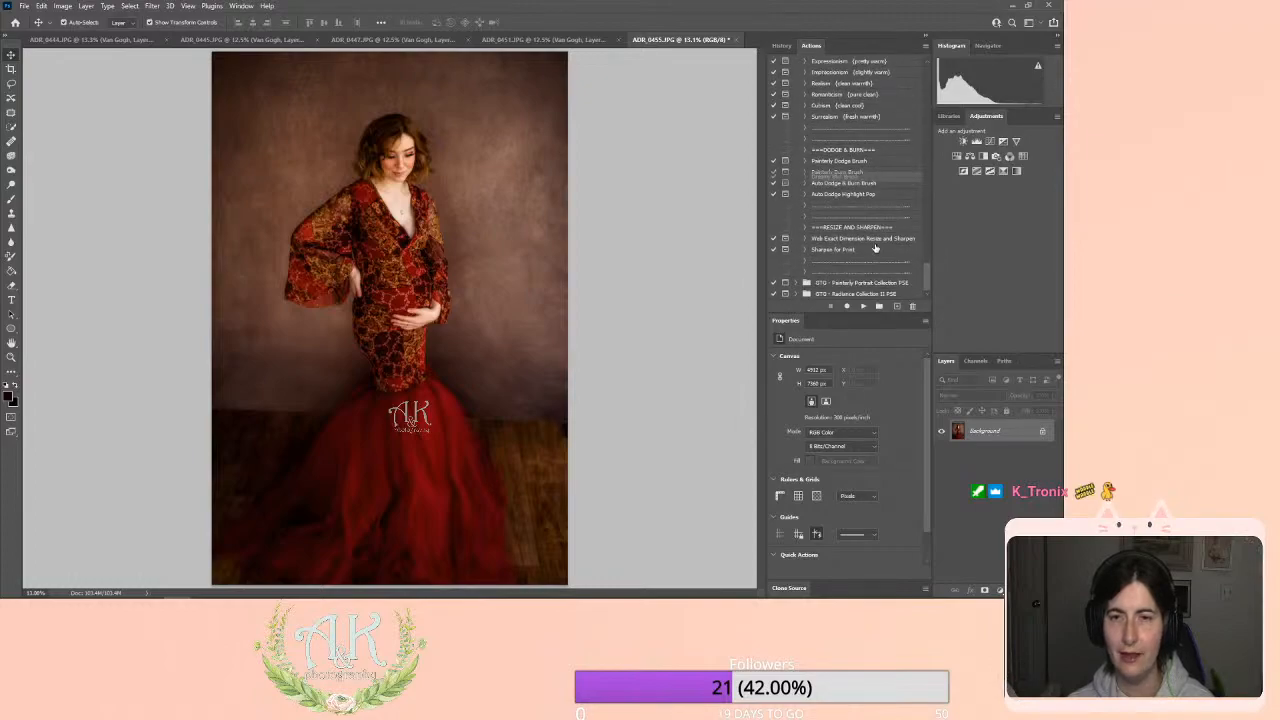
scroll(872, 158, "up", 1)
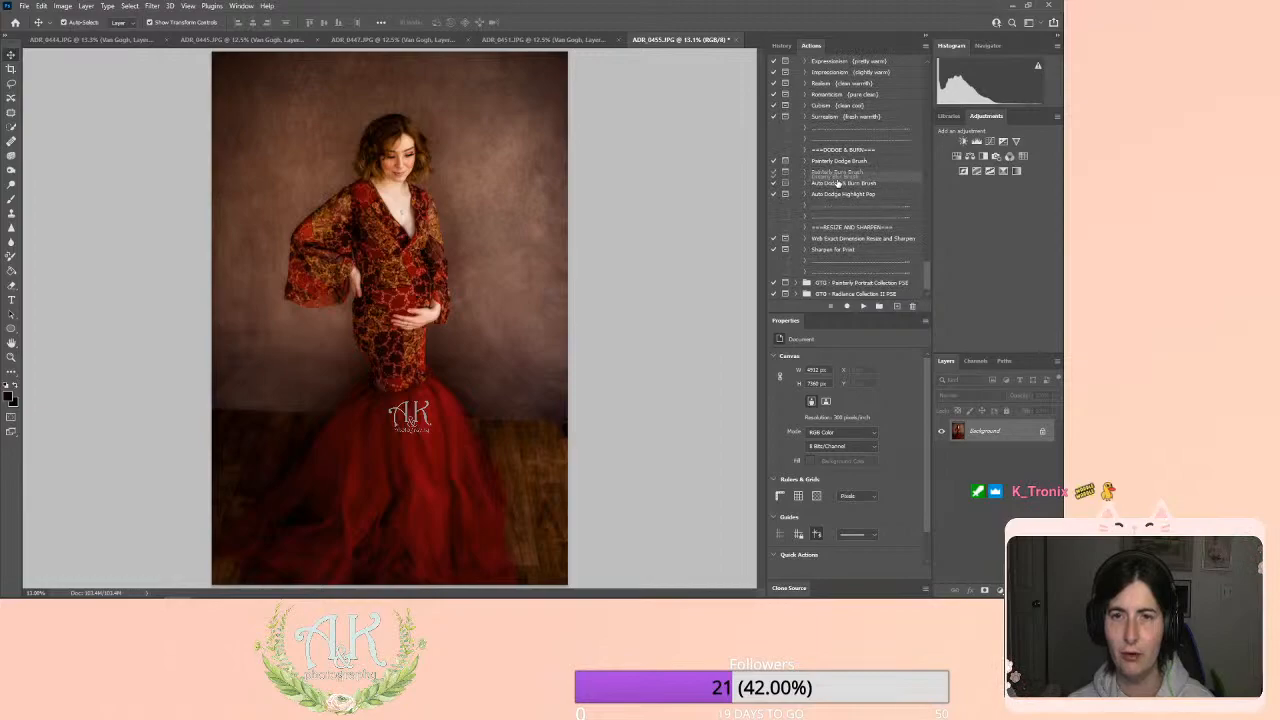
scroll(860, 211, "up", 3)
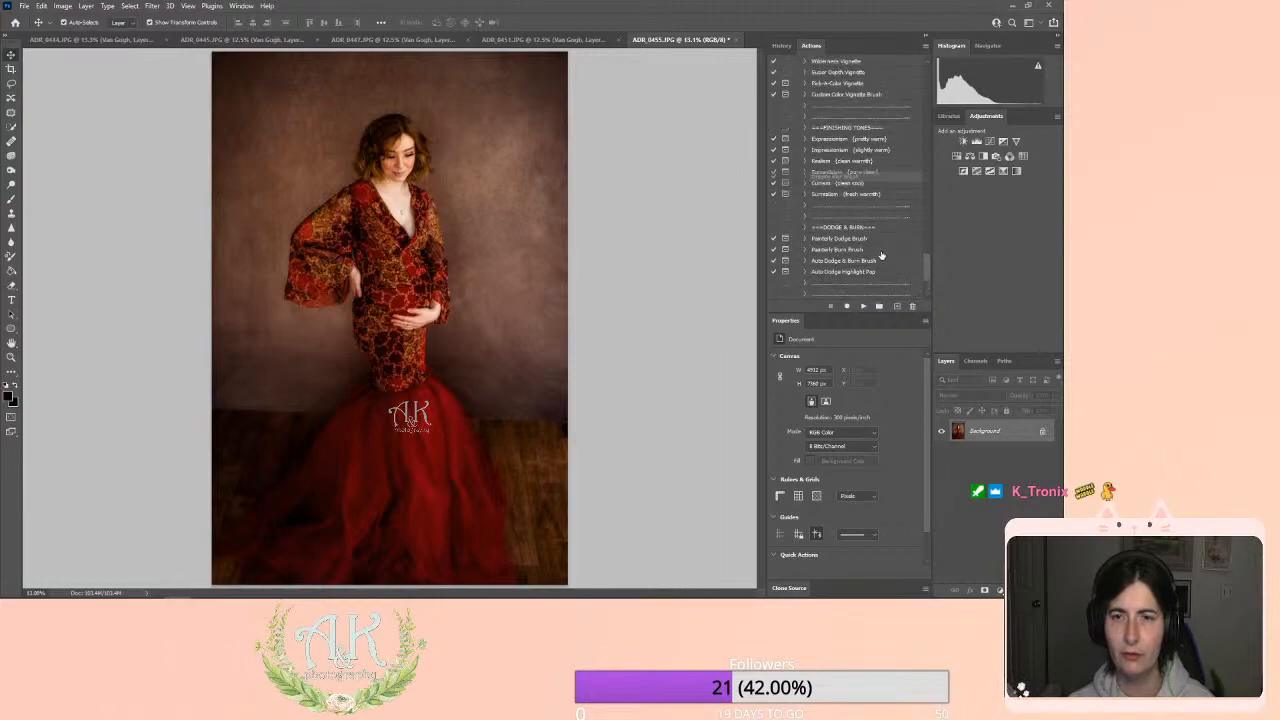
Move the Dreamy Blur Brush action from the finishing brushes up to directly below Van Gogh, above the ADJUST divider.
scroll(897, 247, "up", 3)
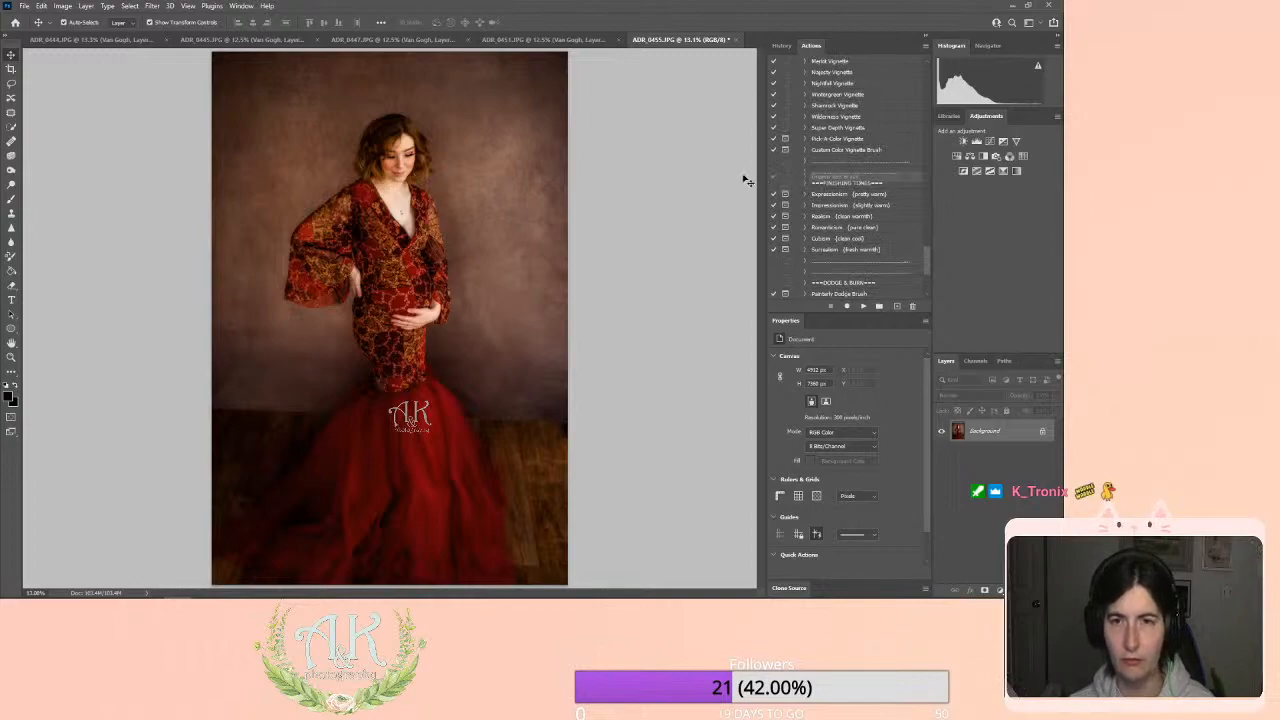
scroll(891, 176, "up", 10)
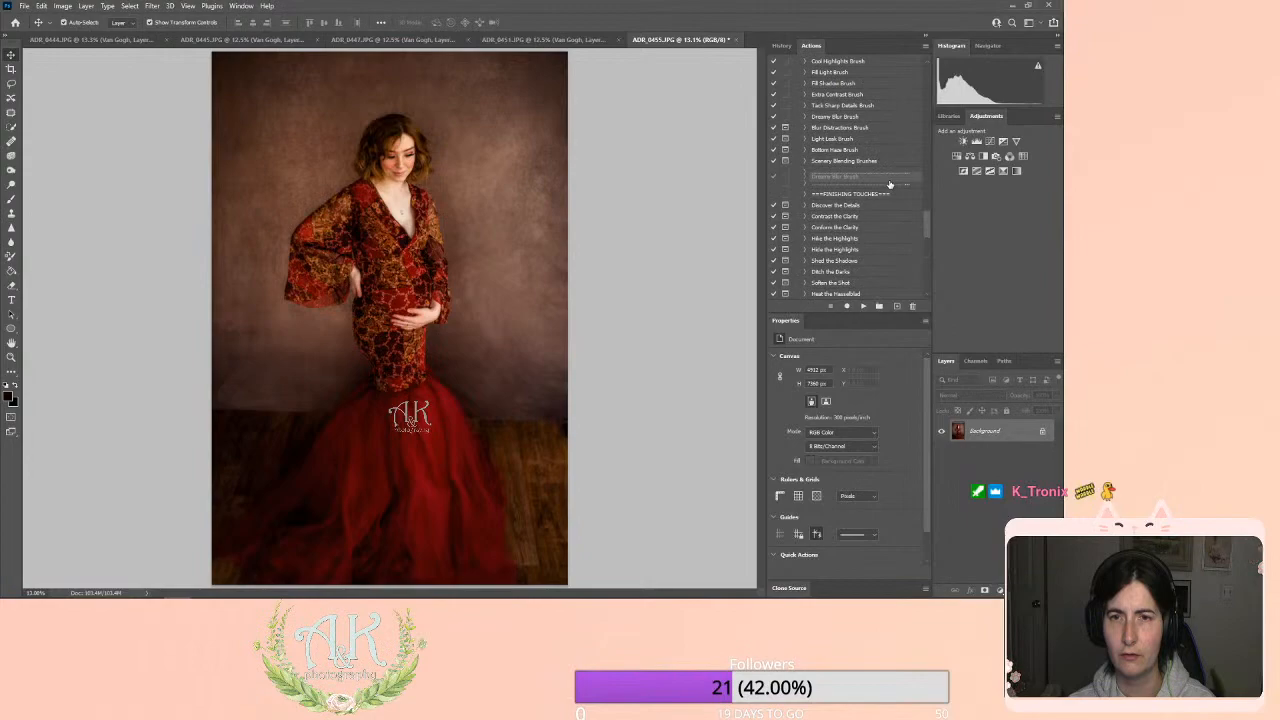
left_click_drag(890, 184, 890, 184)
mouse_move(882, 141)
left_mouse_down()
mouse_move(857, 117)
mouse_move(865, 58)
mouse_move(857, 84)
mouse_move(862, 60)
mouse_move(808, 55)
left_mouse_up()
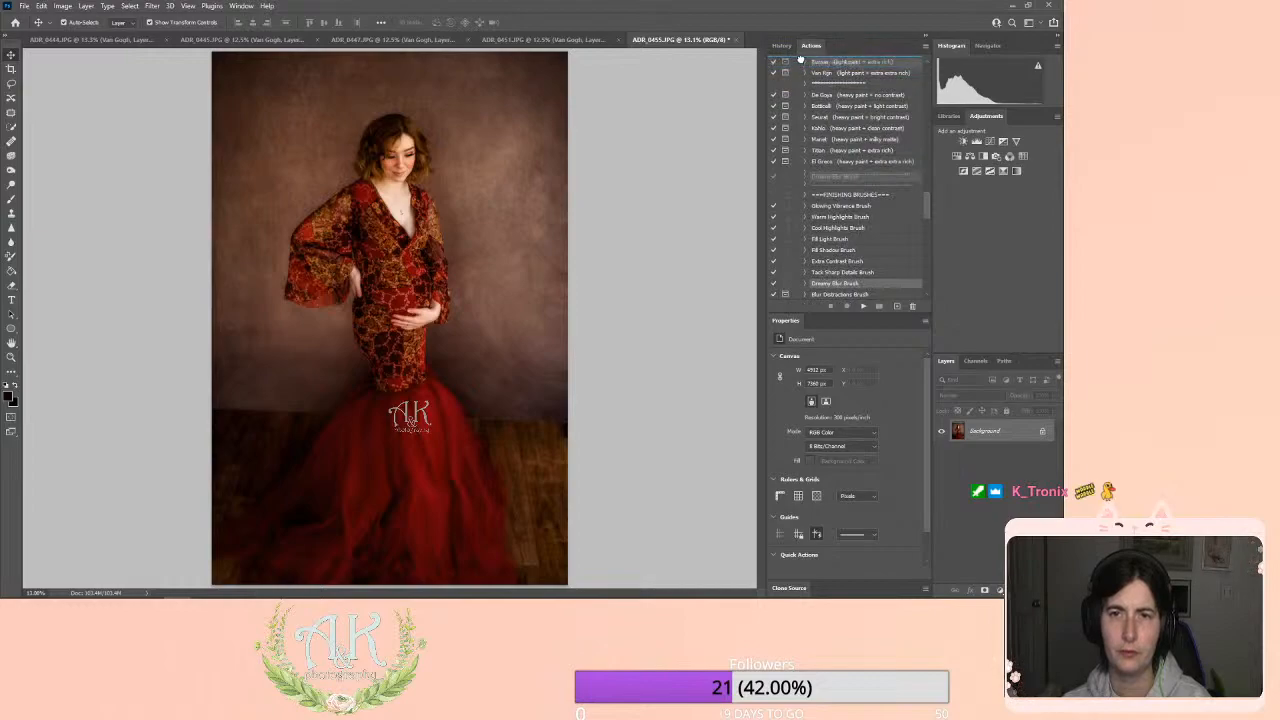
left_click_drag(818, 70, 854, 55)
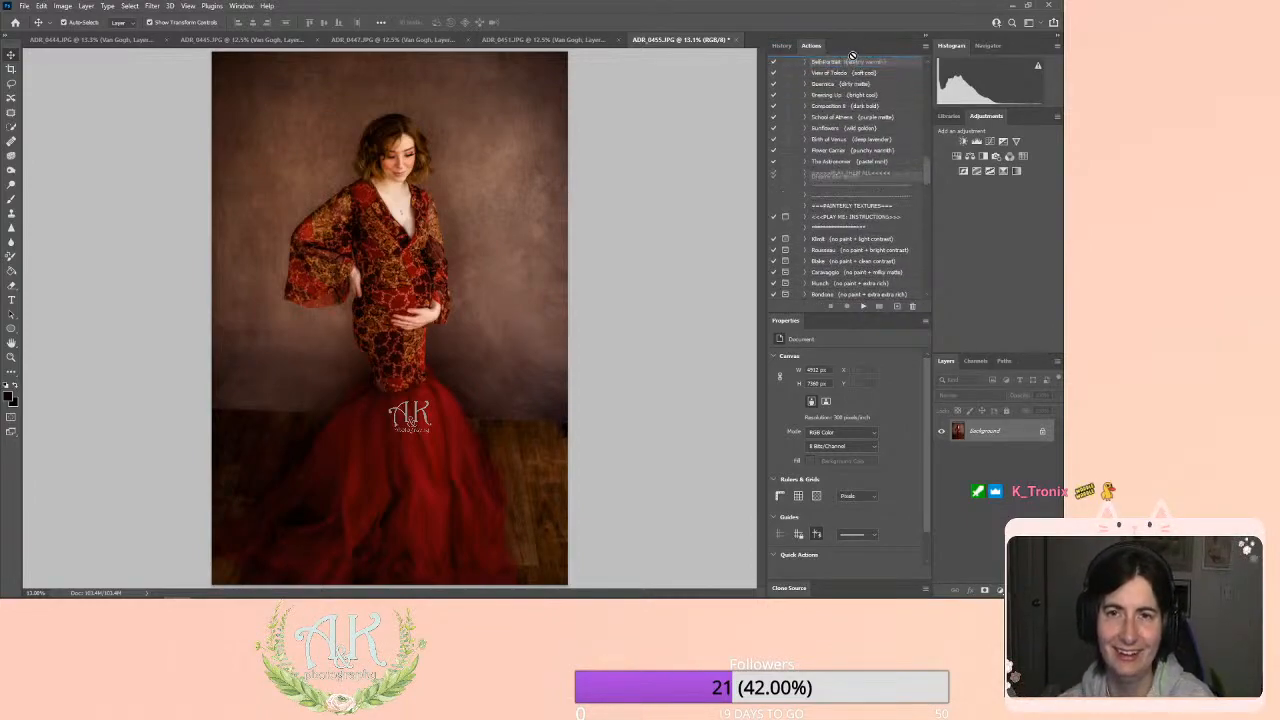
scroll(846, 60, "up", 3)
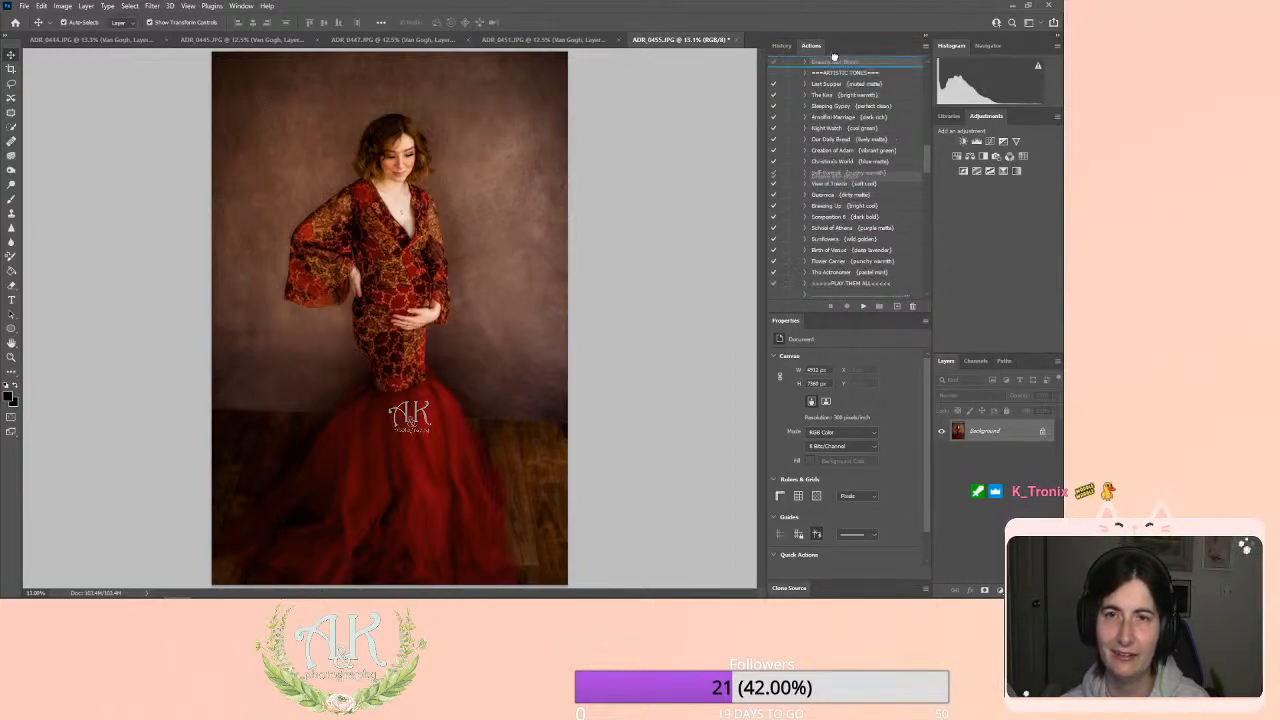
left_click_drag(837, 48, 833, 54)
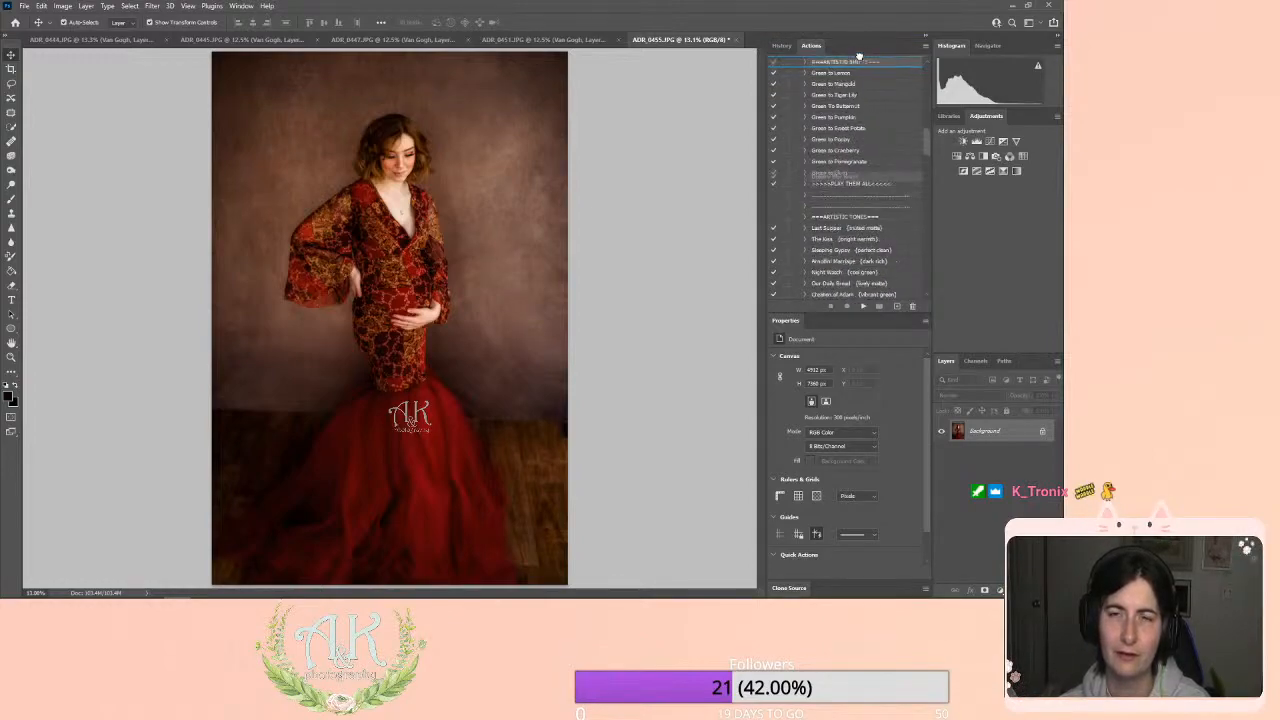
left_click_drag(862, 56, 885, 52)
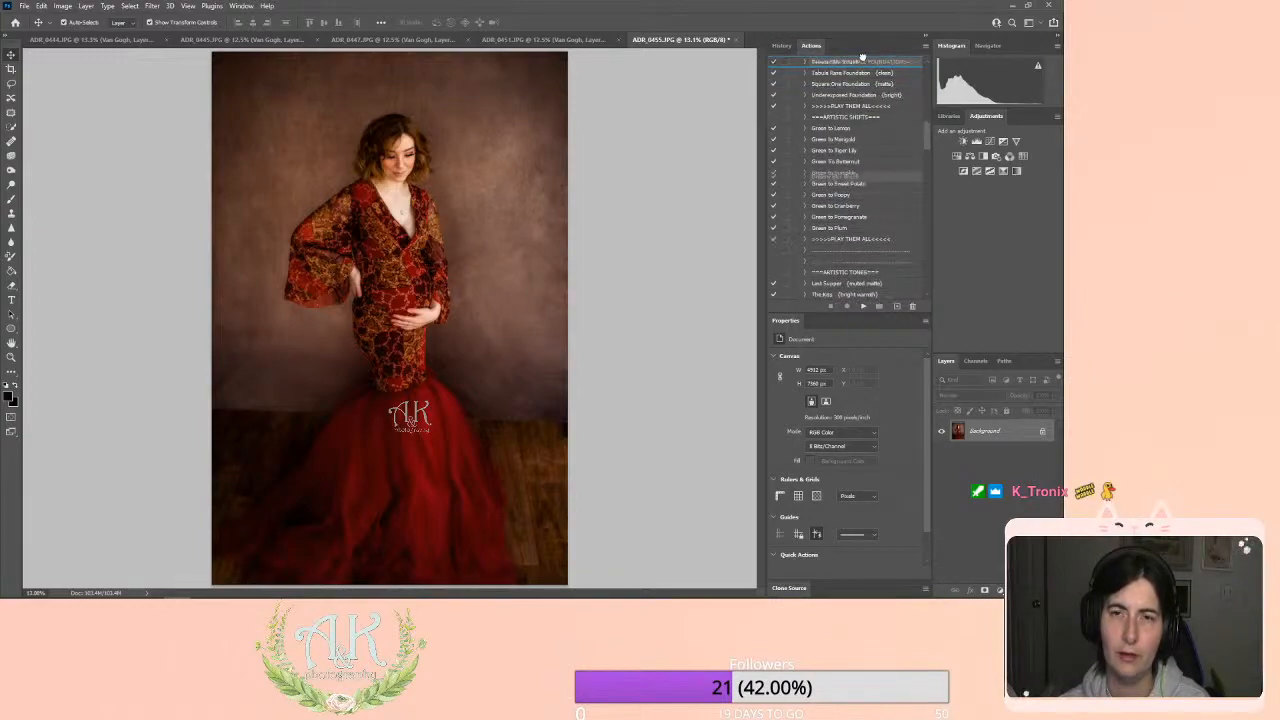
mouse_move(838, 53)
left_mouse_down()
mouse_move(801, 53)
mouse_move(812, 59)
left_mouse_up()
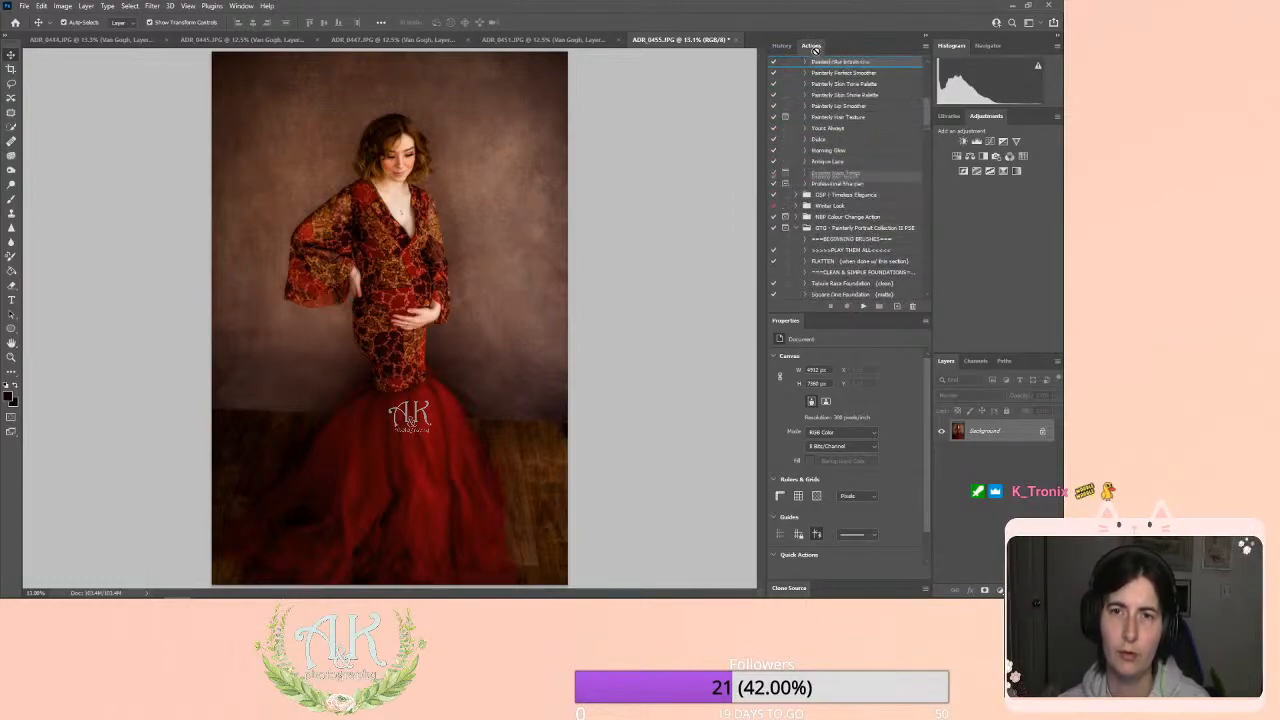
left_click_drag(815, 58, 841, 83)
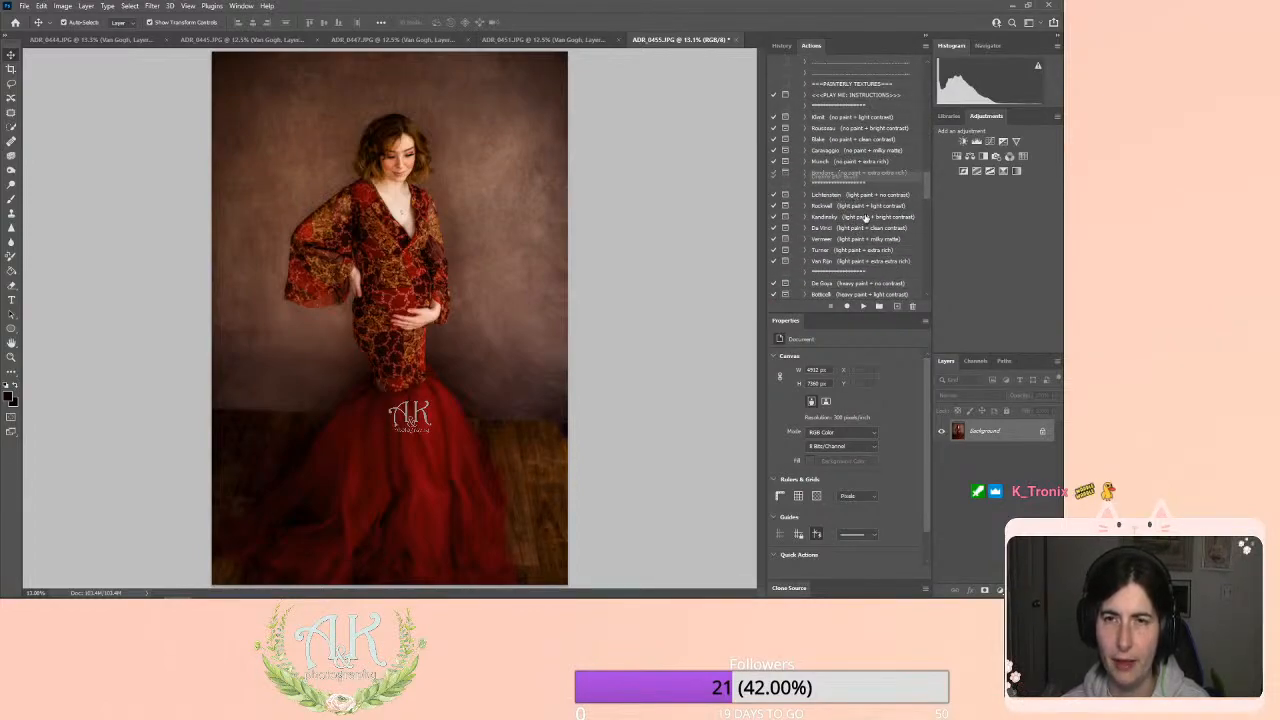
Find the Christina's World (blue matte) action among the artistic tones and run it on ADR_0455.JPG.
scroll(868, 213, "down", 5)
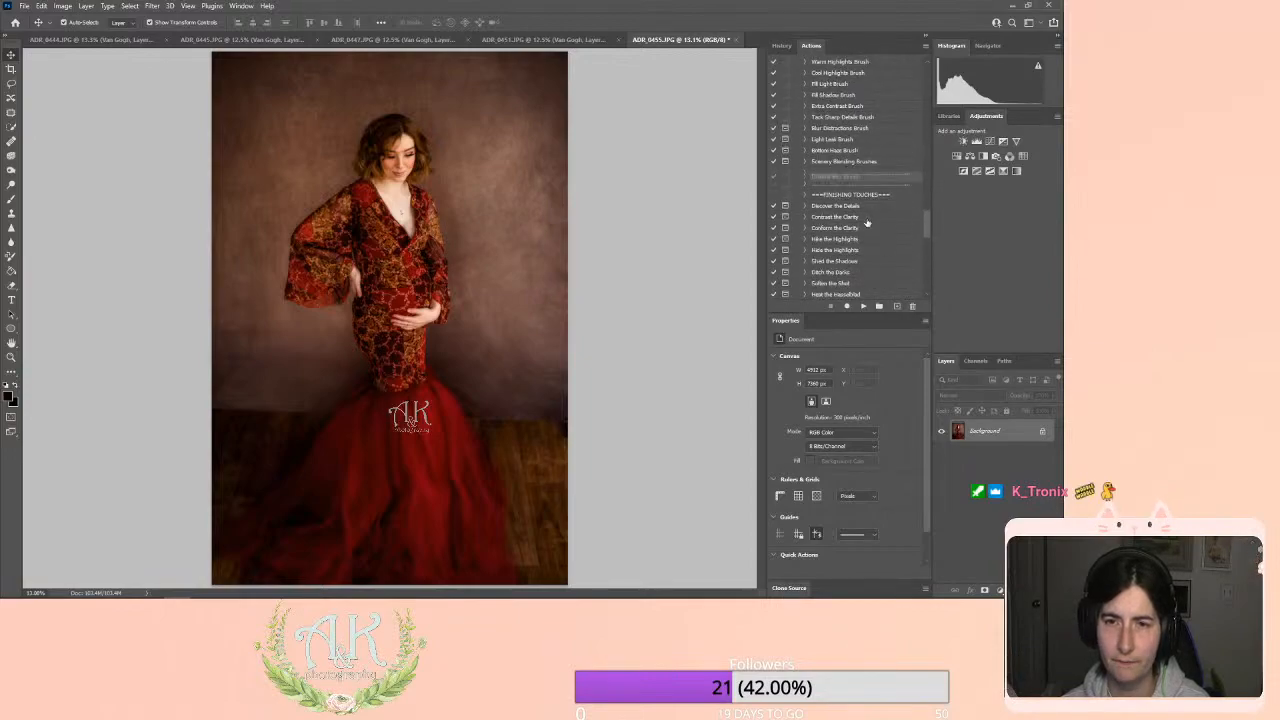
scroll(866, 223, "down", 6)
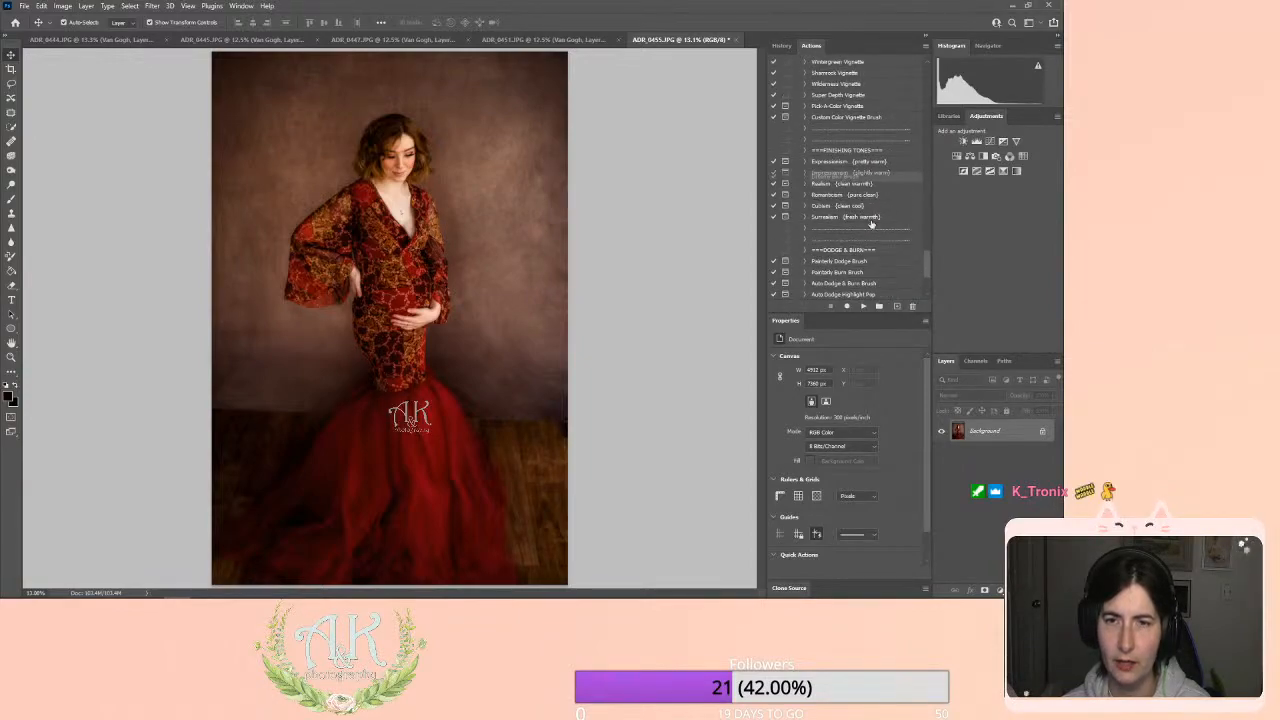
scroll(871, 224, "down", 2)
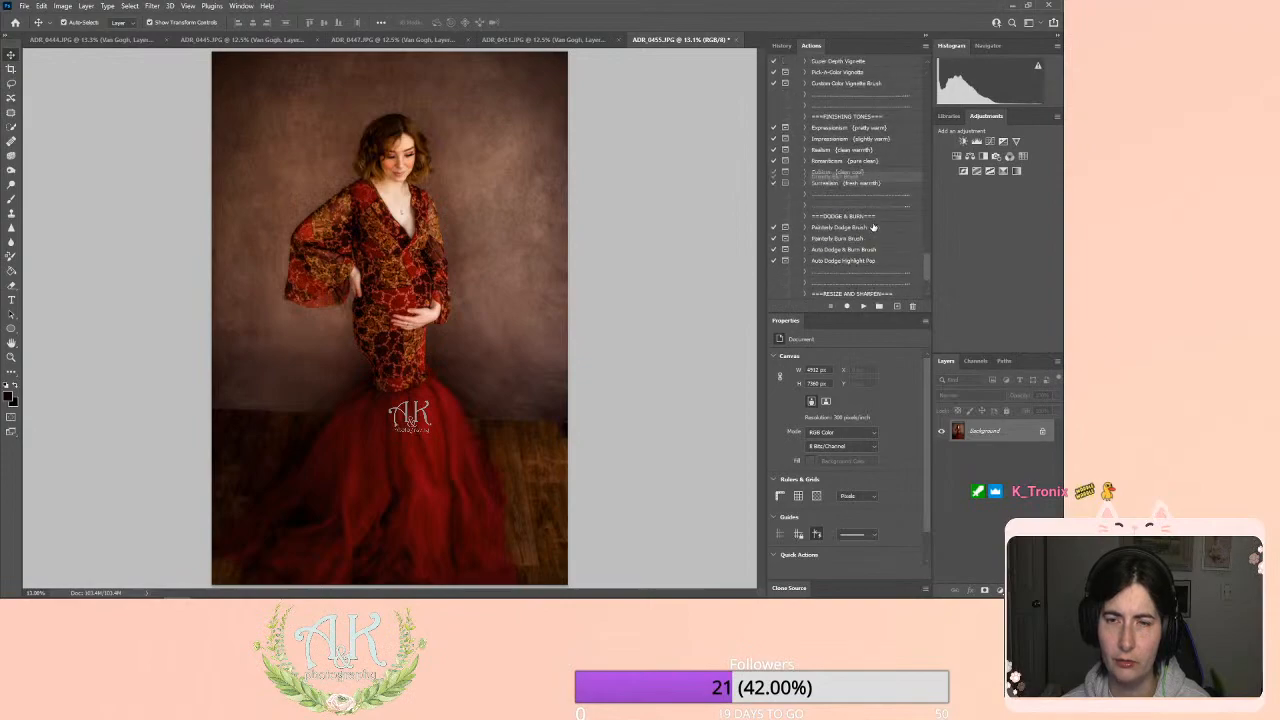
scroll(873, 227, "up", 3)
scroll(873, 227, "up", 6)
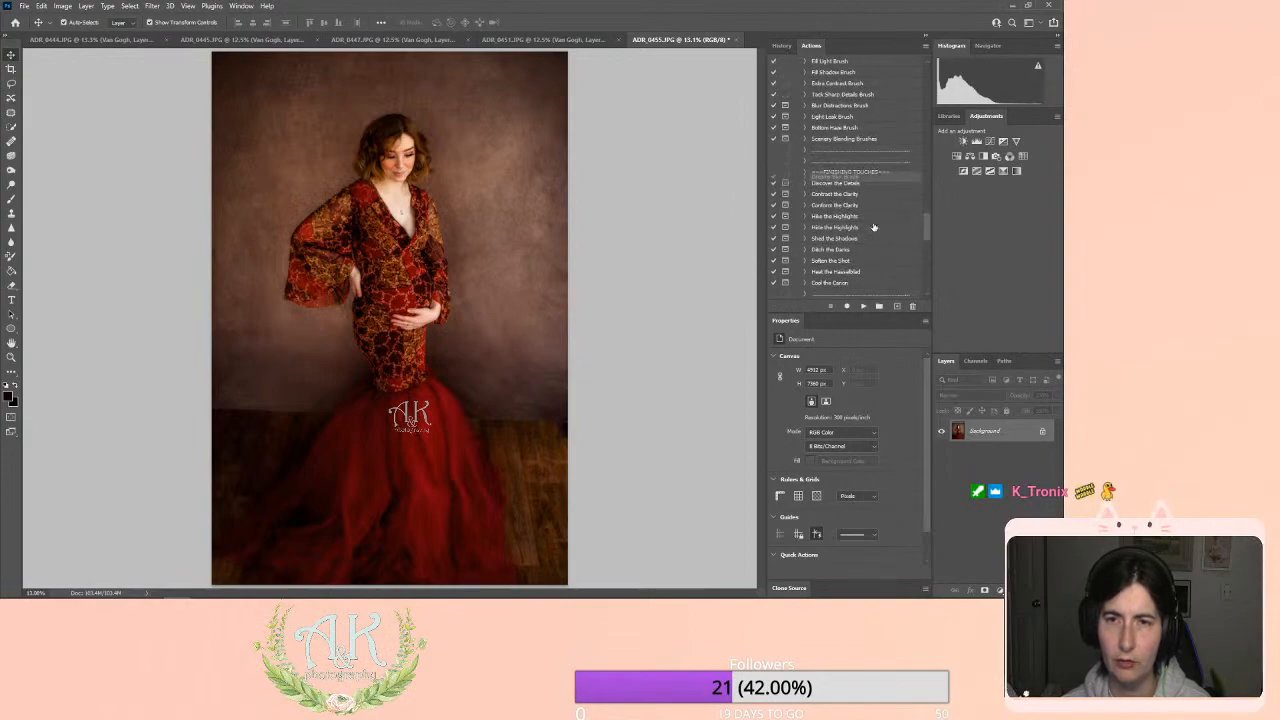
scroll(873, 227, "up", 8)
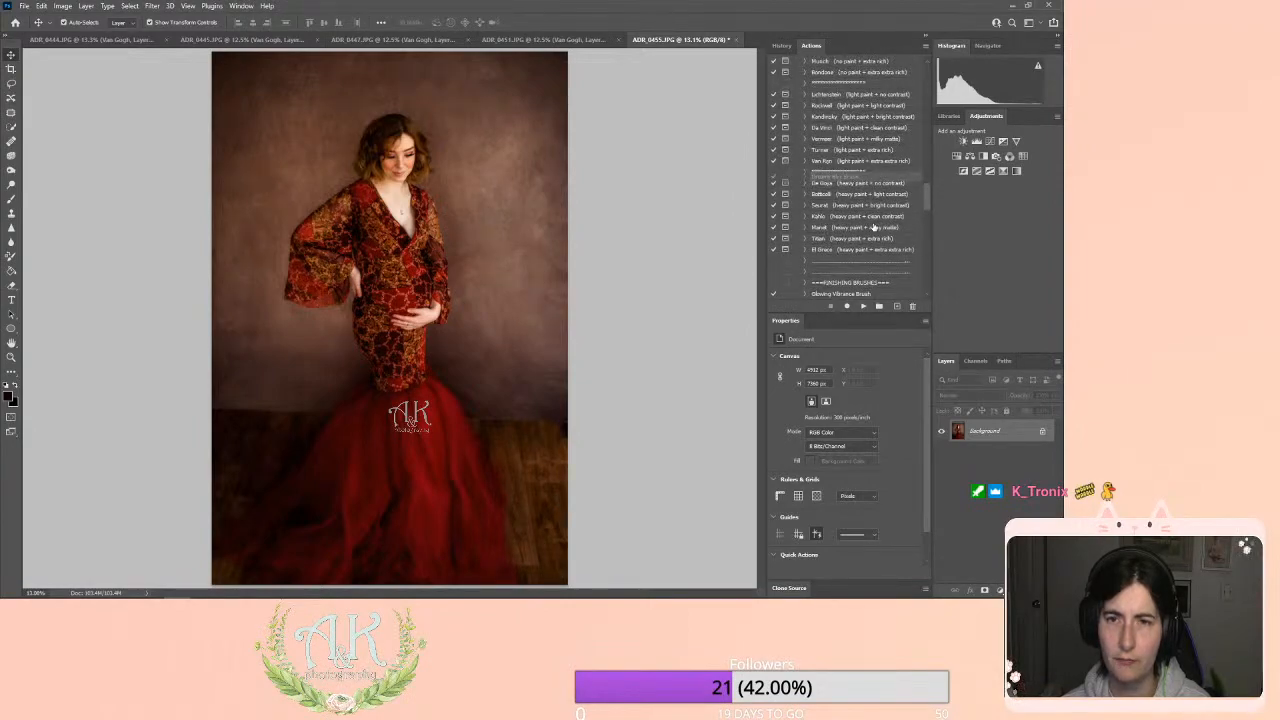
scroll(873, 227, "up", 5)
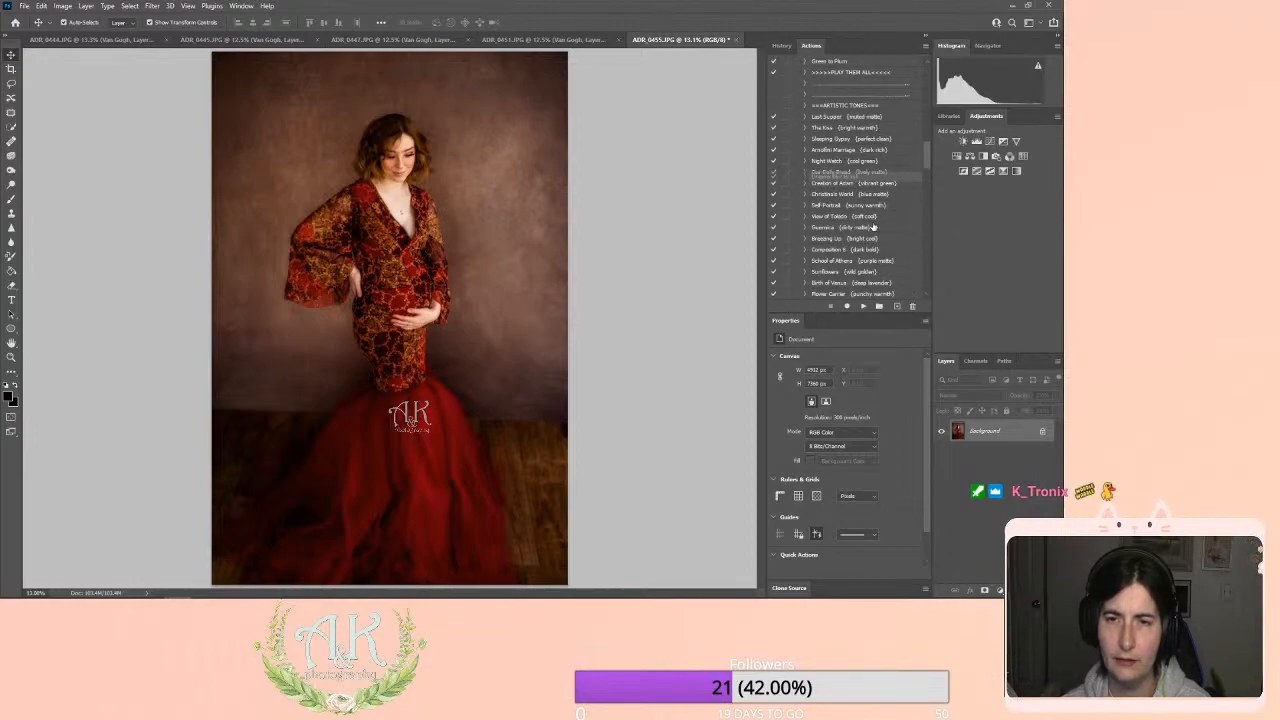
left_click(886, 194)
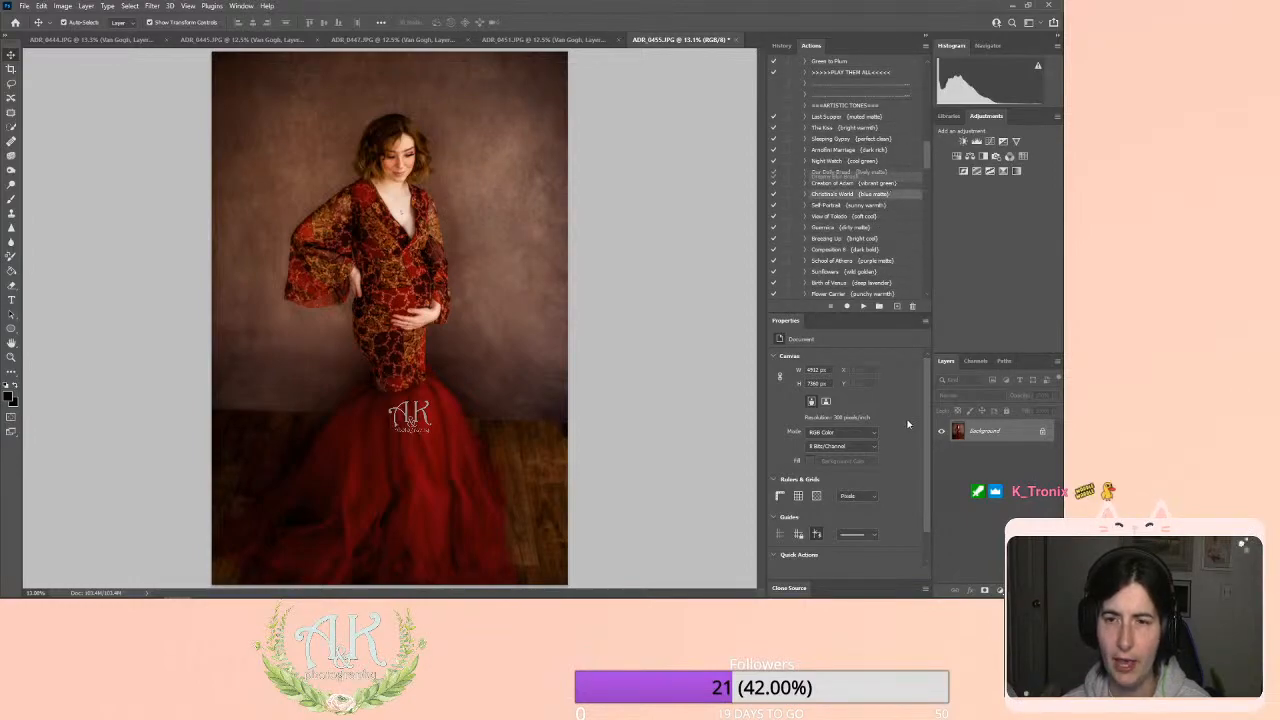
left_click(862, 306)
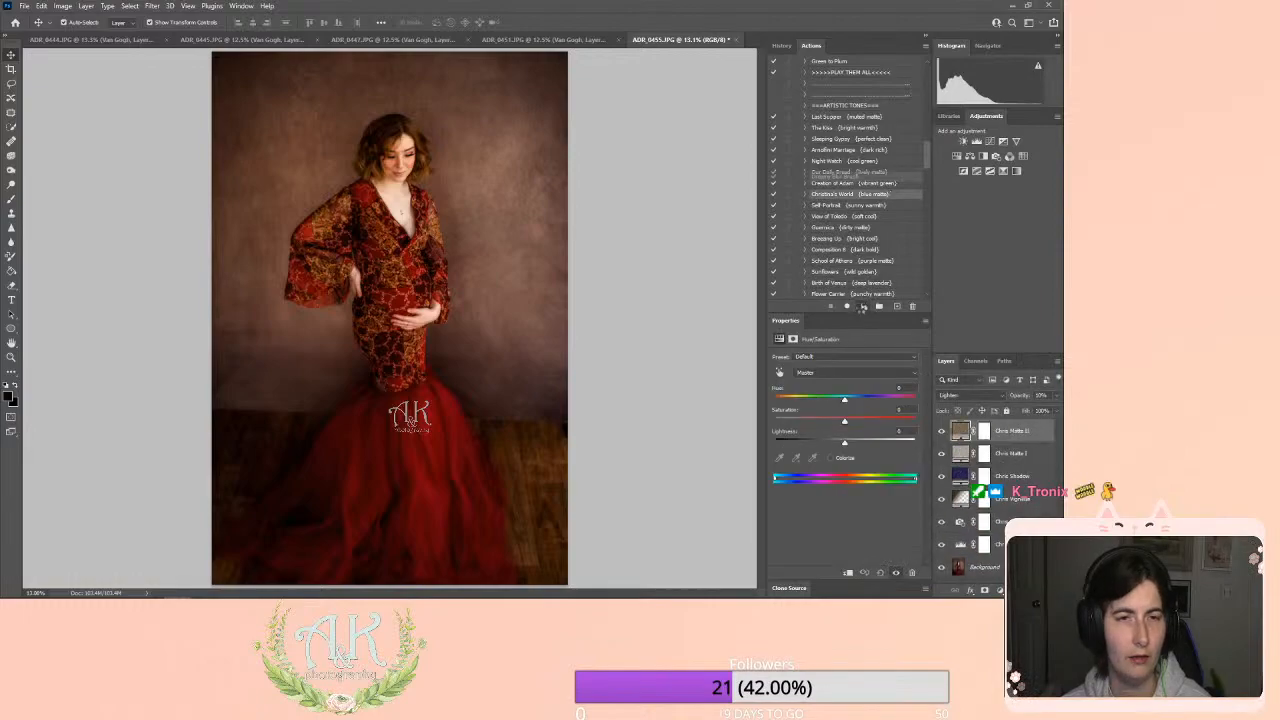
Lower the Christina's World group's opacity almost to zero and flatten the image.
left_click(1055, 395)
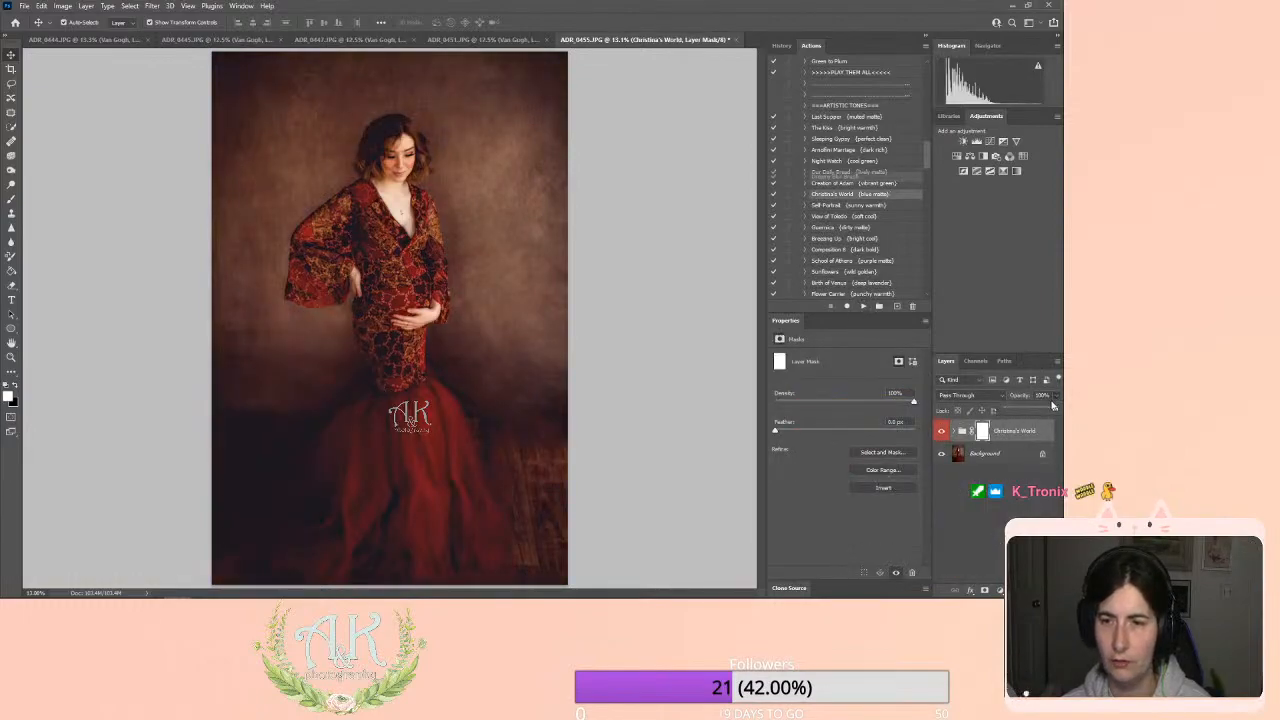
left_click_drag(1050, 410, 1008, 412)
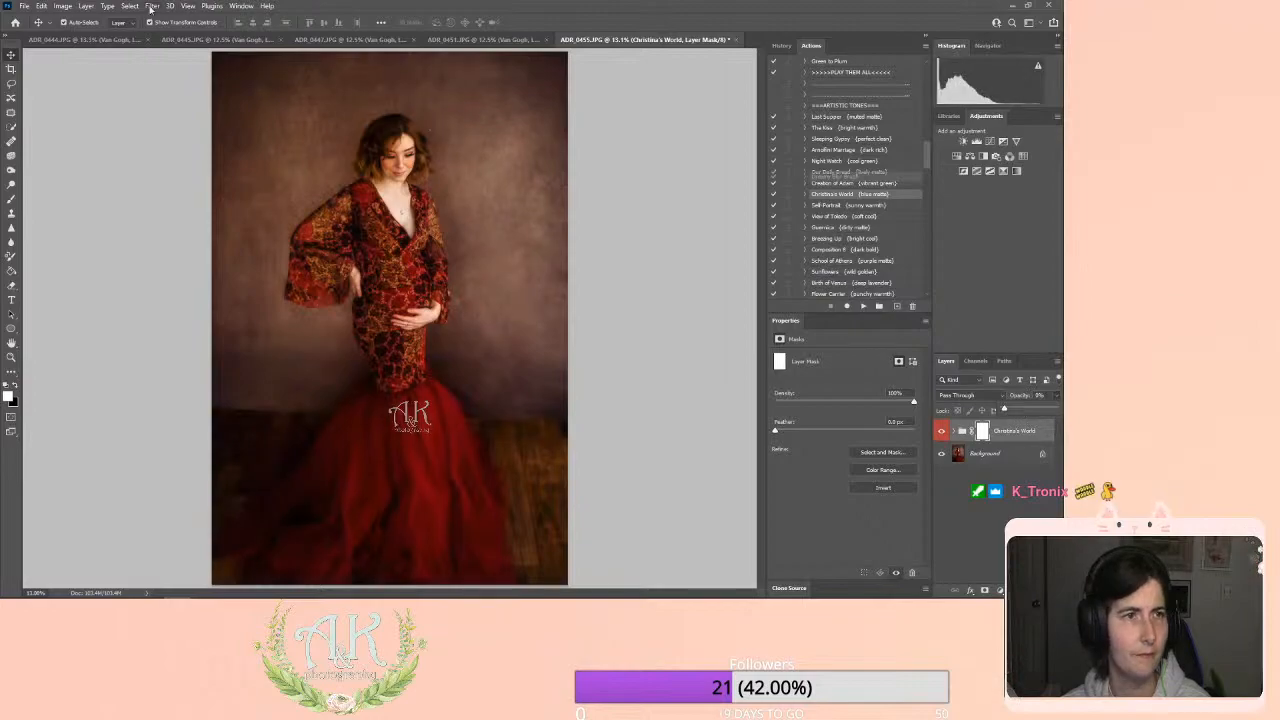
left_click(86, 5)
left_click(102, 428)
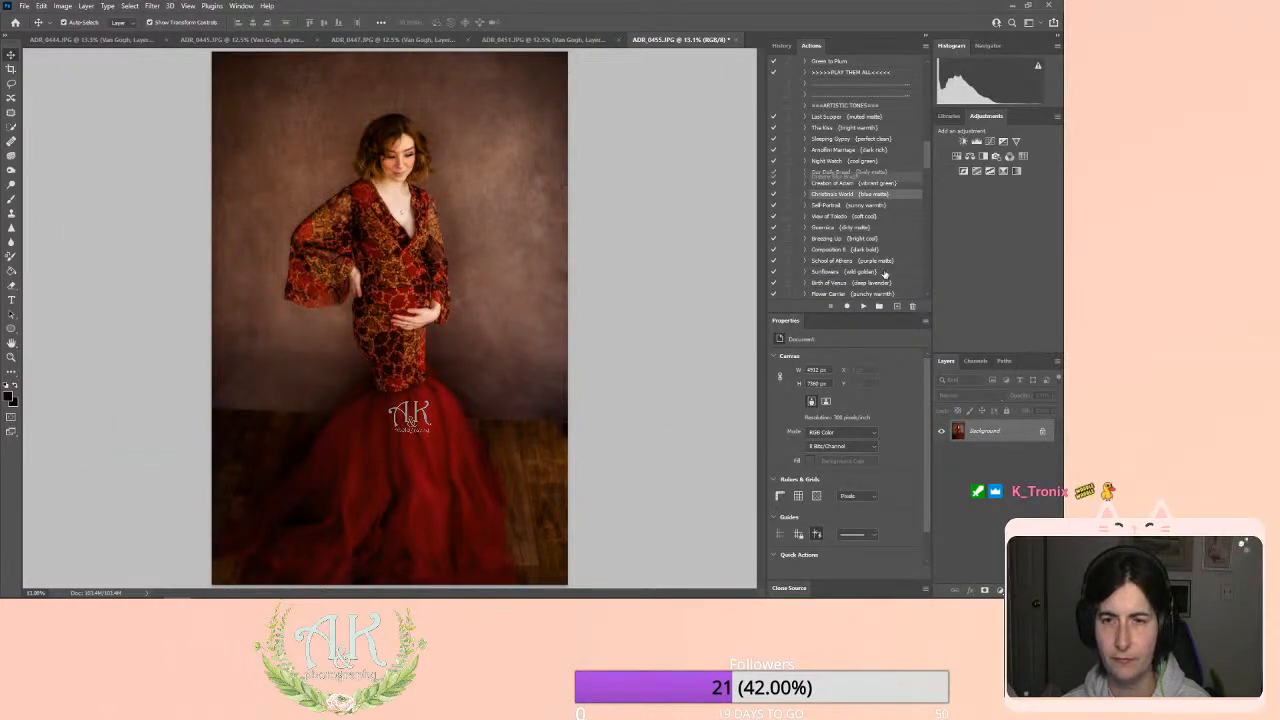
Move the Christina's World action up between Dreamy Blur Brush and the ADJUST divider.
mouse_move(848, 197)
left_mouse_down()
mouse_move(847, 62)
mouse_move(876, 54)
mouse_move(858, 47)
mouse_move(836, 64)
mouse_move(853, 48)
mouse_move(830, 62)
mouse_move(828, 47)
mouse_move(870, 50)
mouse_move(888, 133)
left_mouse_up()
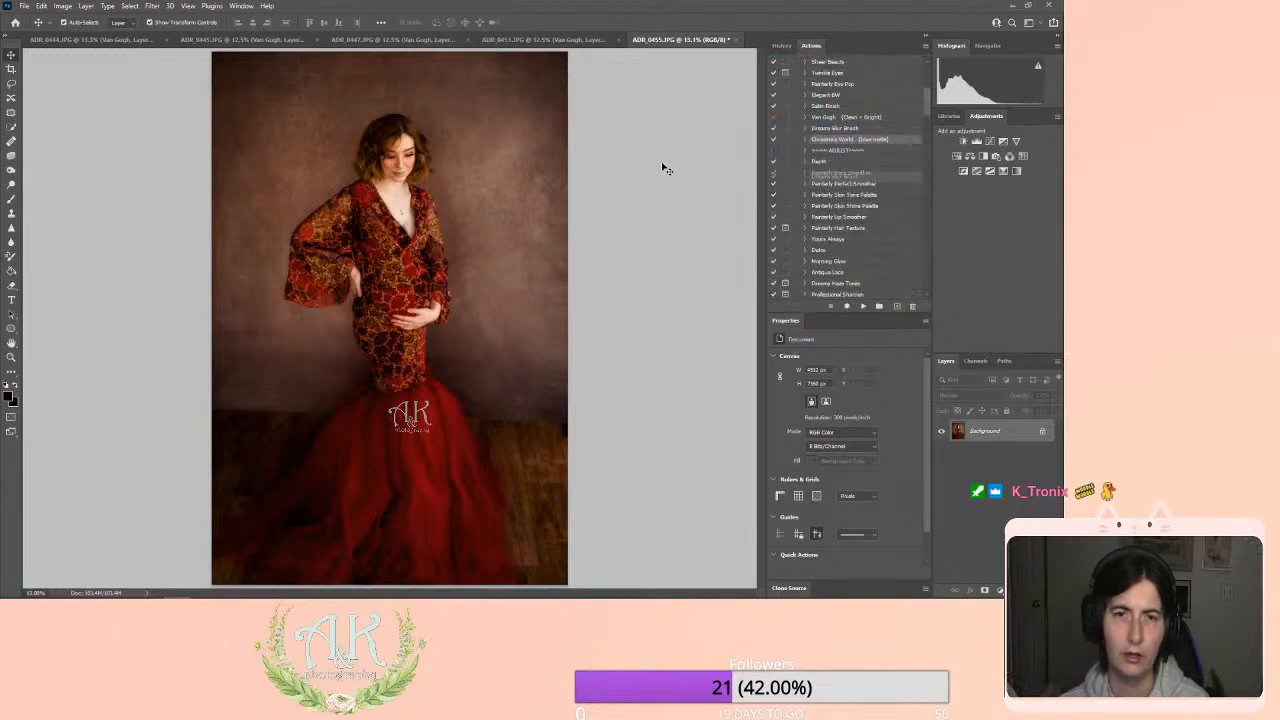
Run the Satin Finish action, lower its layer's opacity to about 17%, and flatten the image.
left_click(829, 106)
left_click(863, 306)
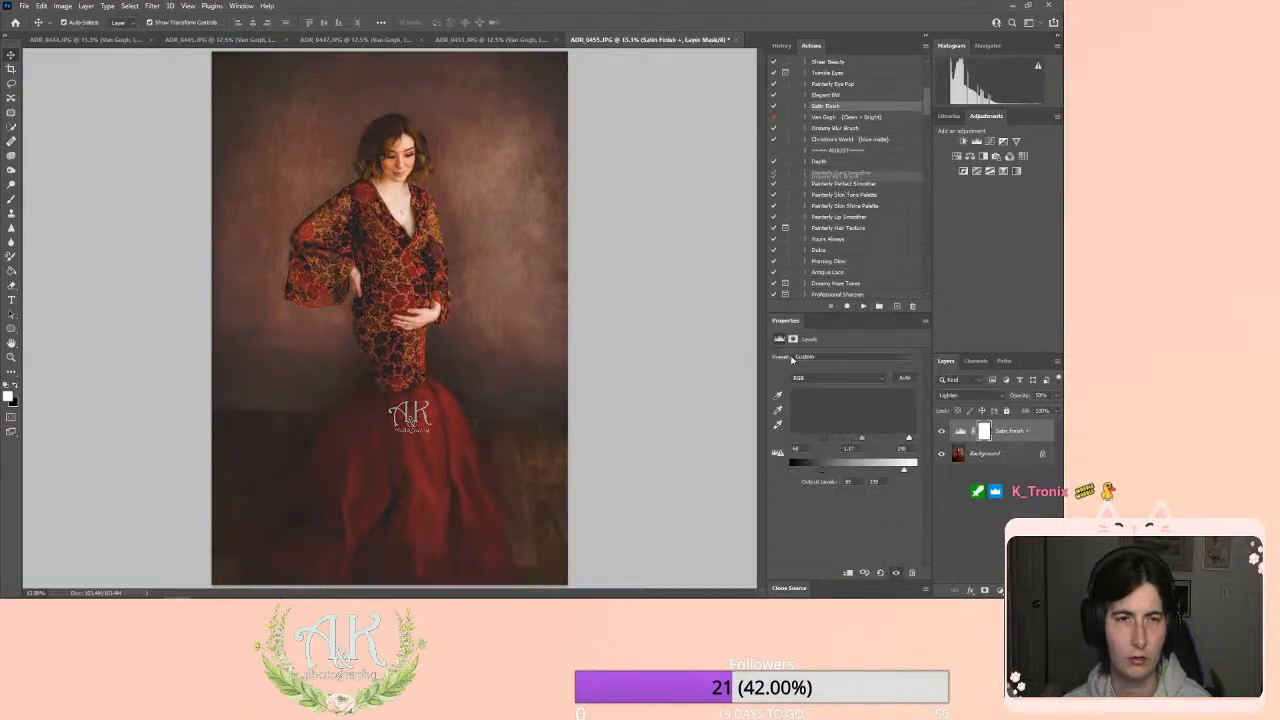
left_click_drag(1028, 409, 1015, 411)
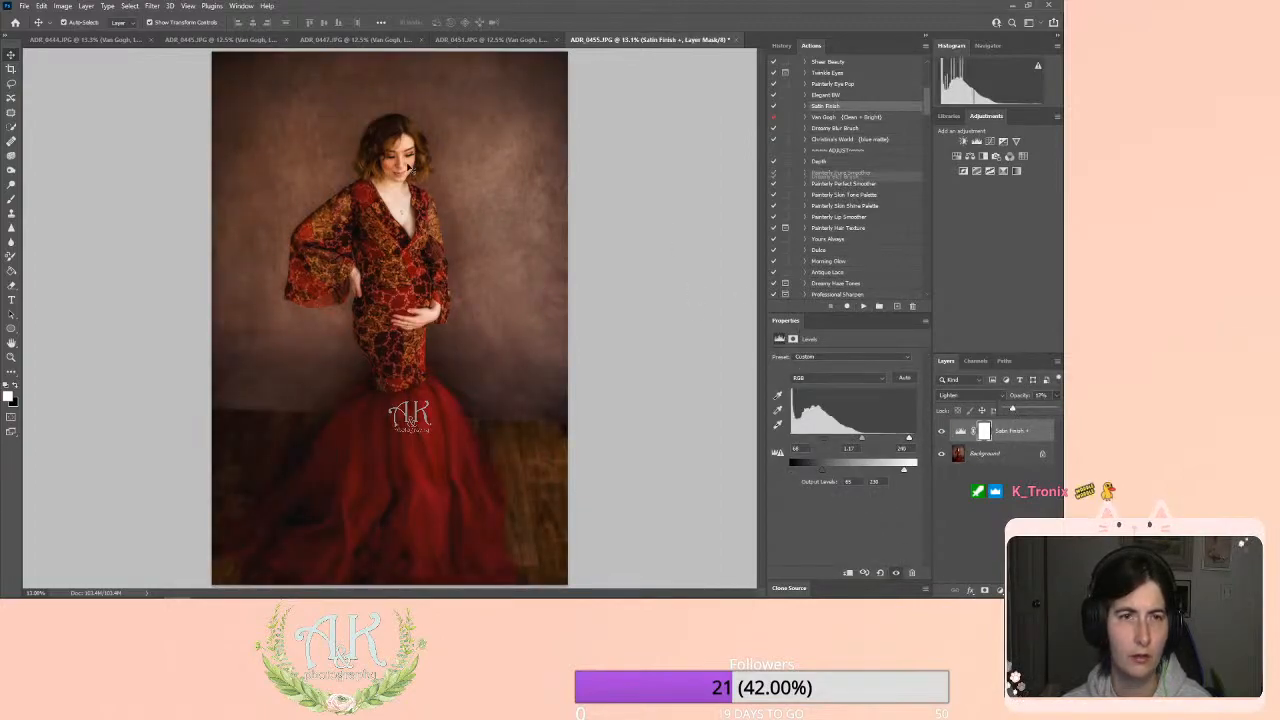
left_click(86, 6)
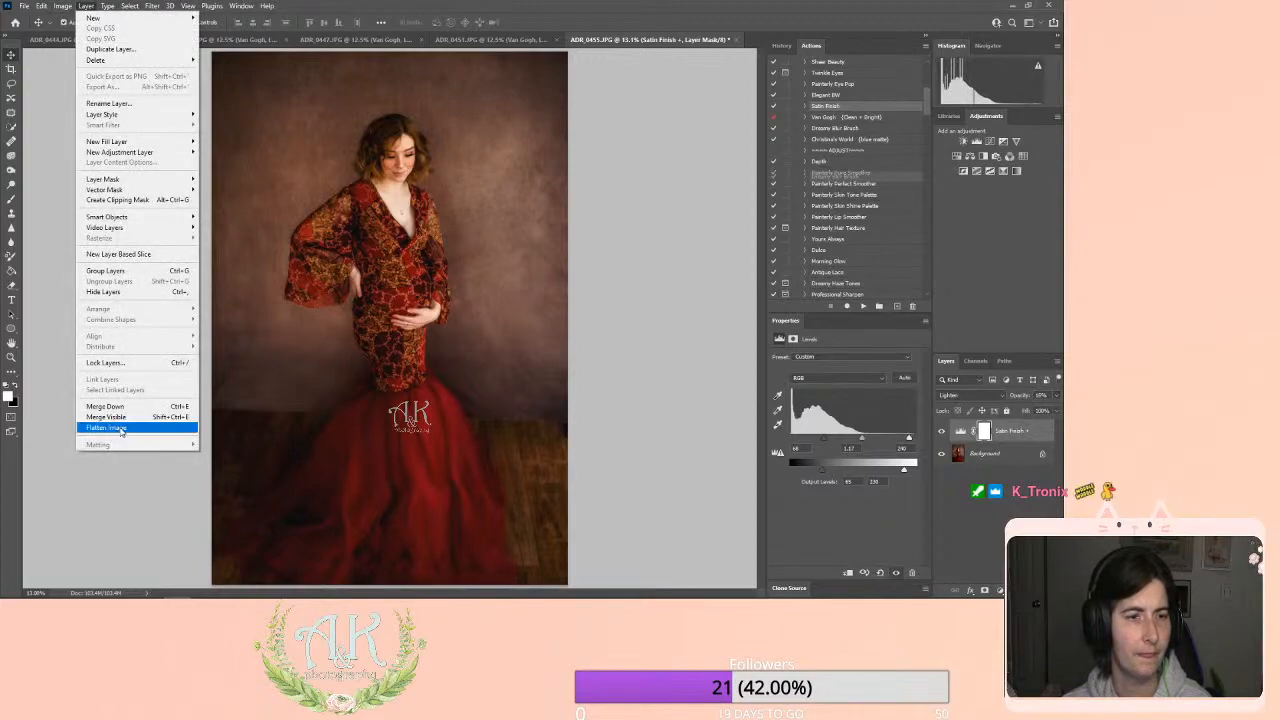
left_click(106, 428)
Save ADR_0455.JPG as a JPEG at quality 12 and close it.
key("ctrl+s")
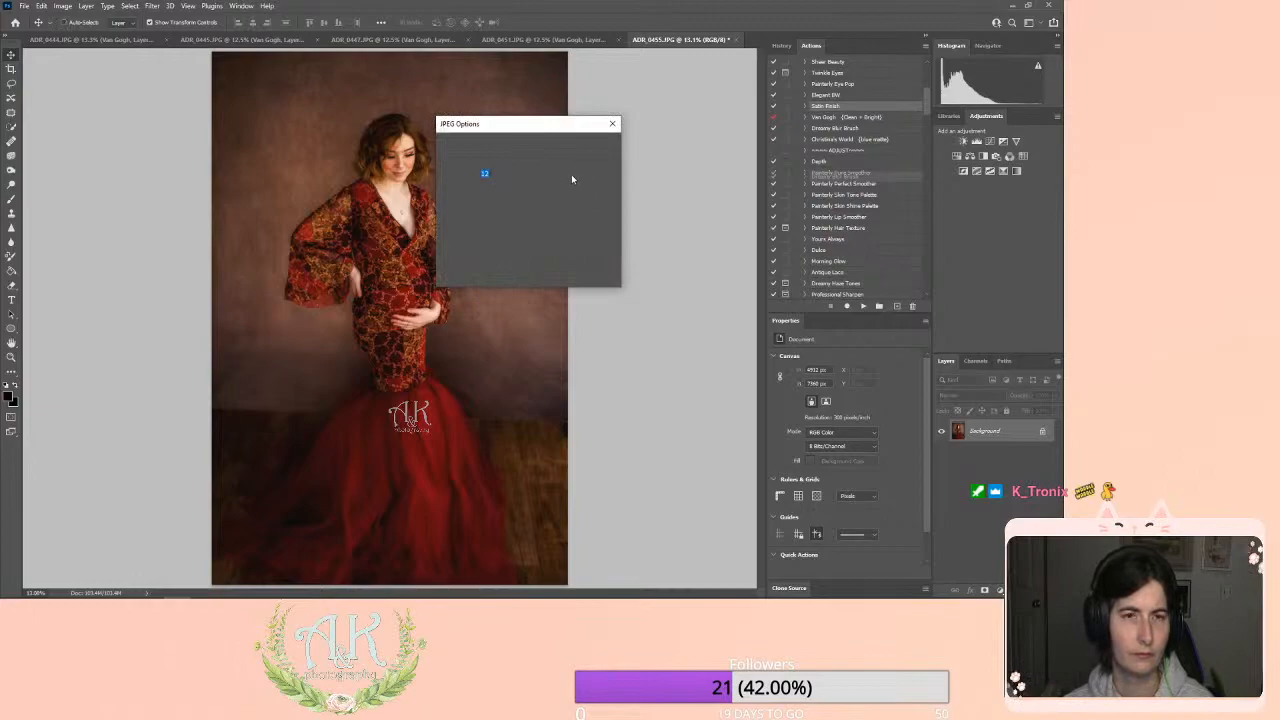
left_click(592, 142)
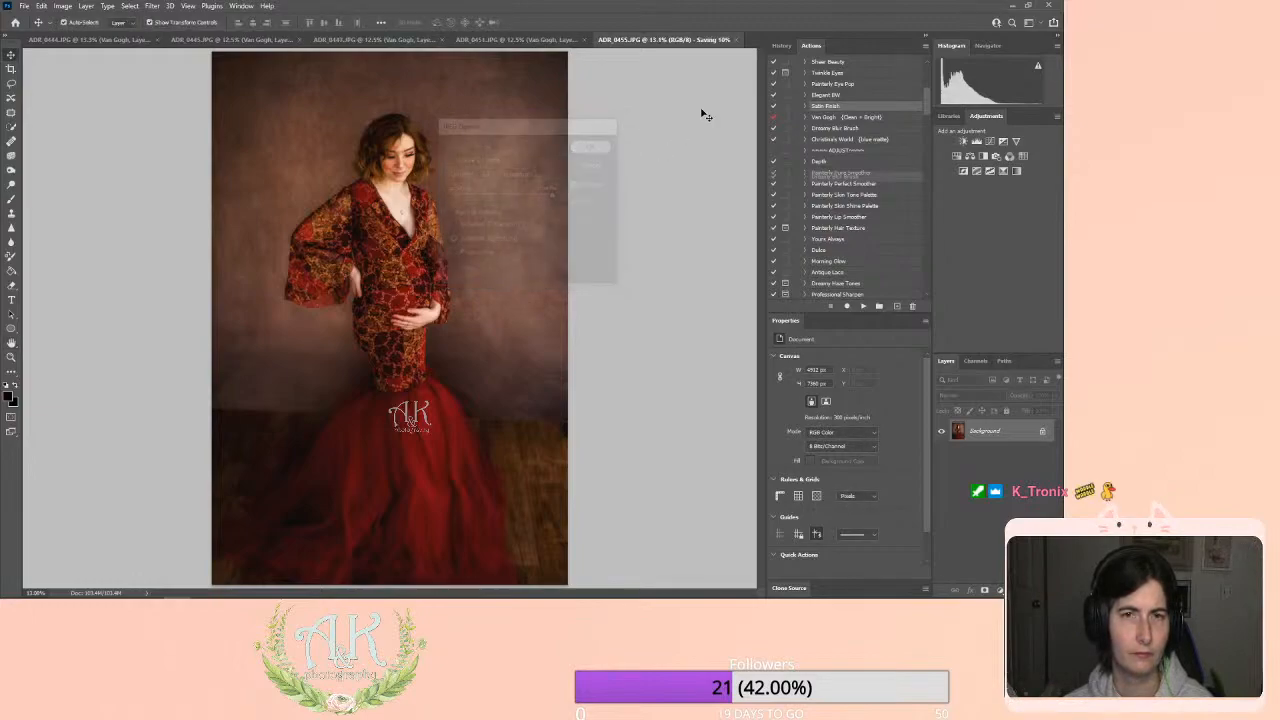
left_click(740, 41)
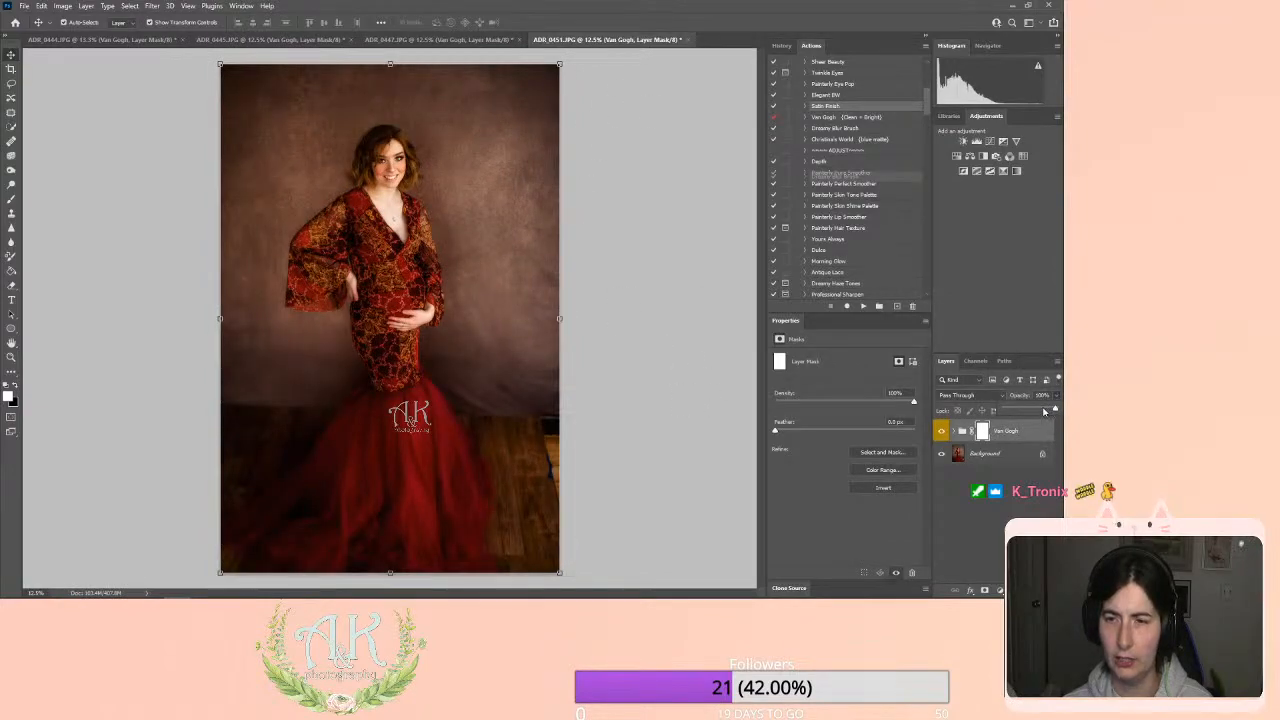
Lower the Van Gogh group's opacity to about 65% in ADR_0451.JPG and flatten the image.
left_click_drag(1044, 411, 1041, 411)
left_click(86, 5)
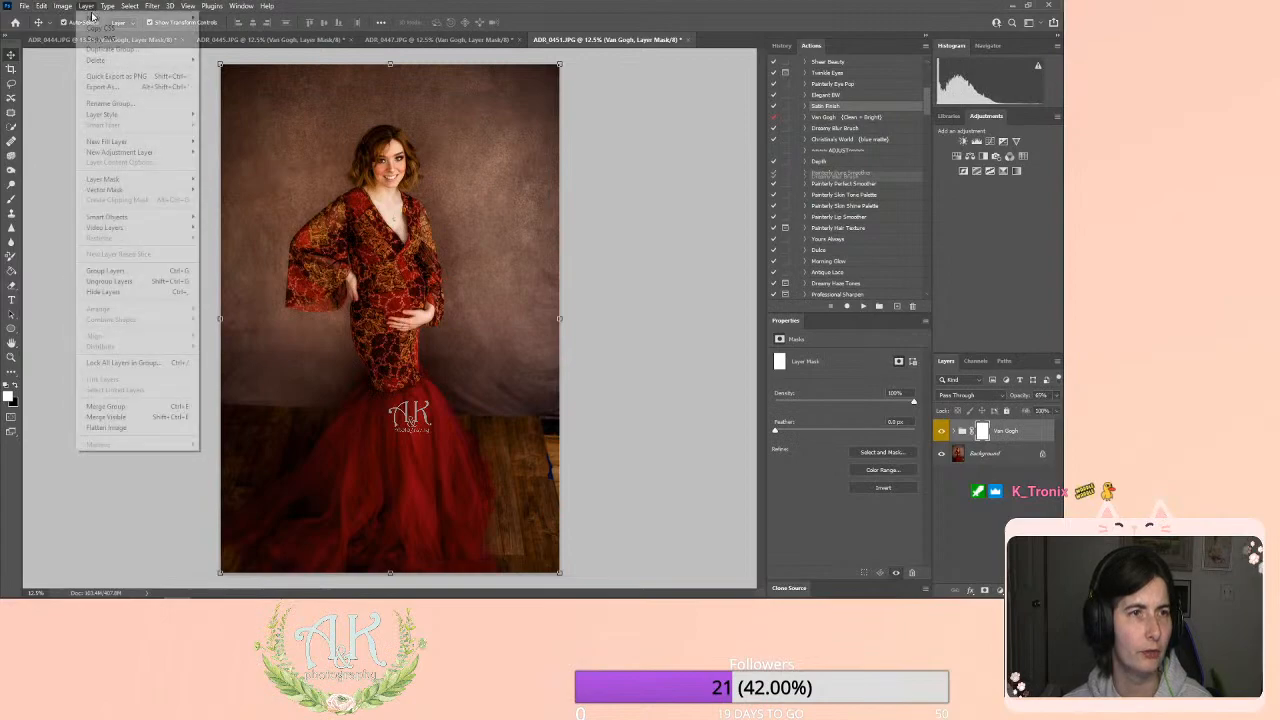
left_click(110, 427)
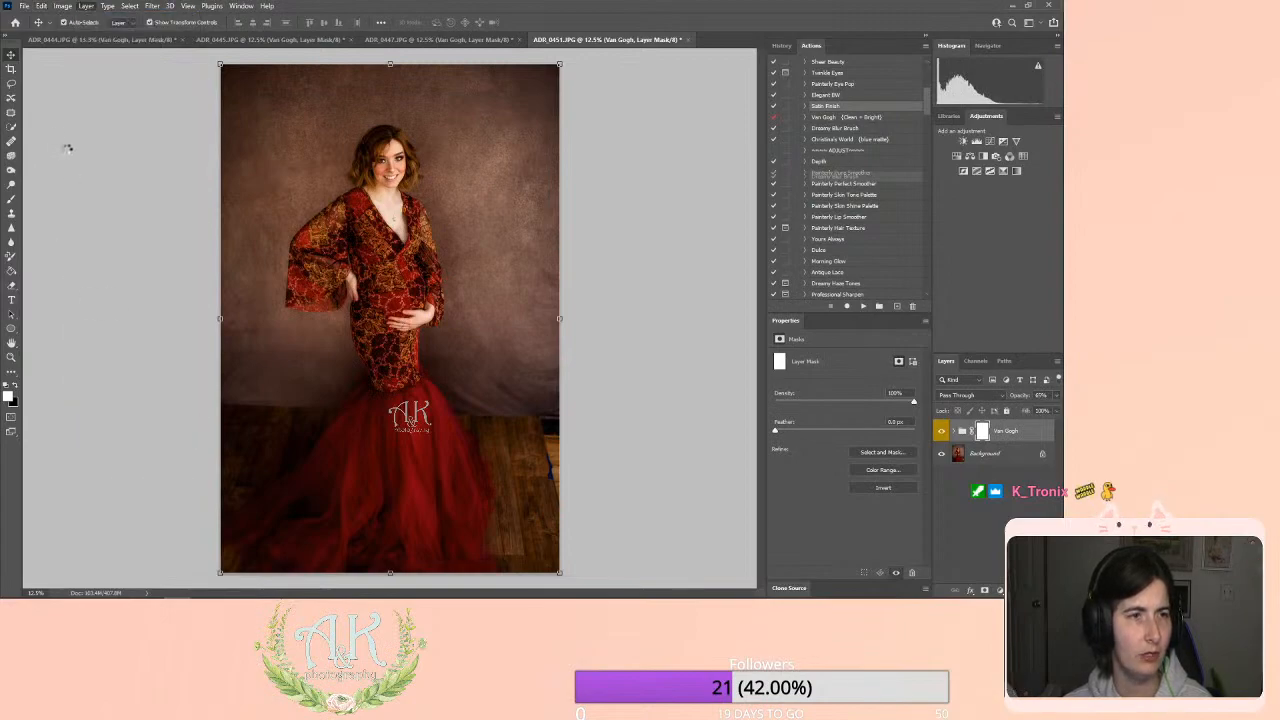
Outline the dark object at the floor's right edge with the Patch tool, remove it with a Content-Aware fill, and deselect.
key("j")
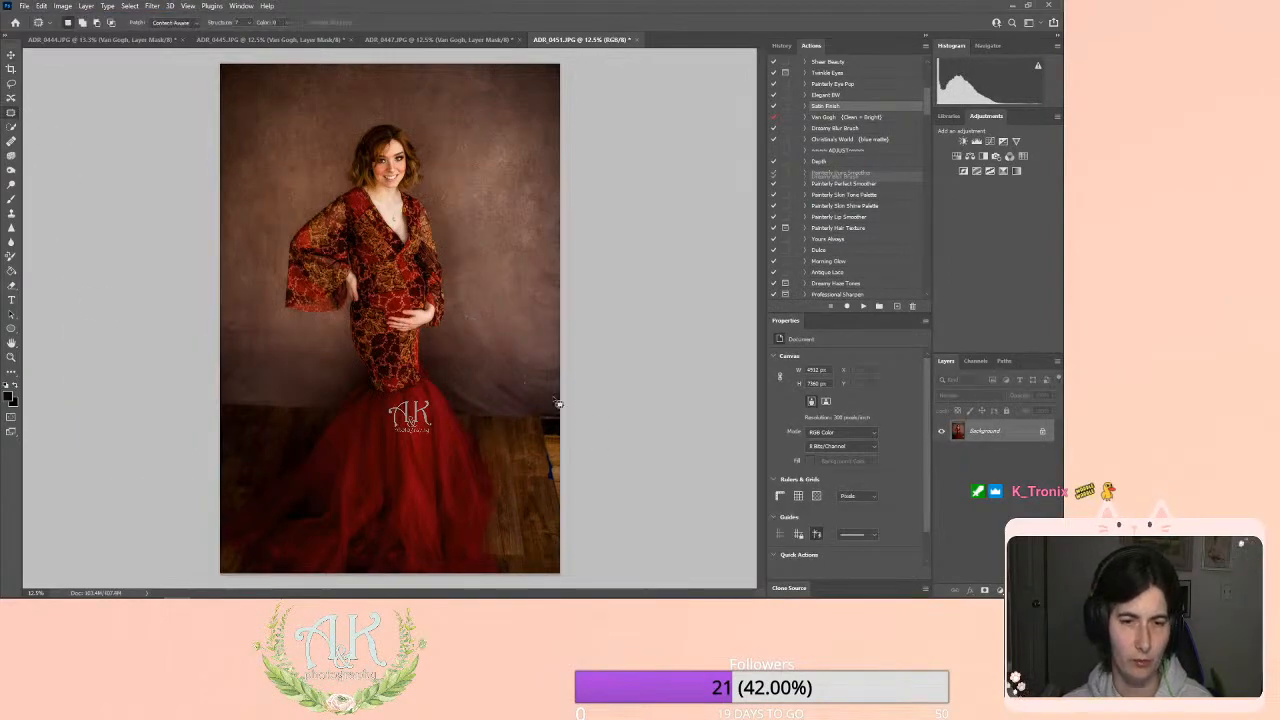
left_click_drag(540, 422, 560, 522)
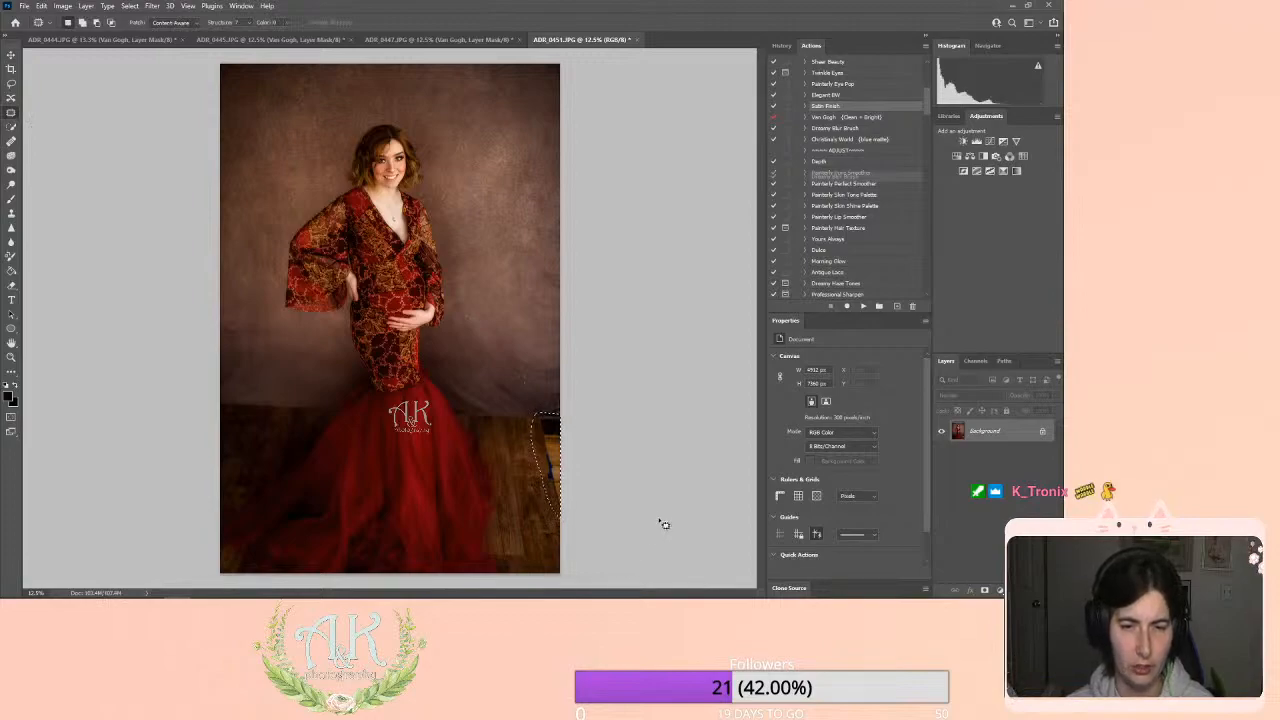
key("shift+BackSpace")
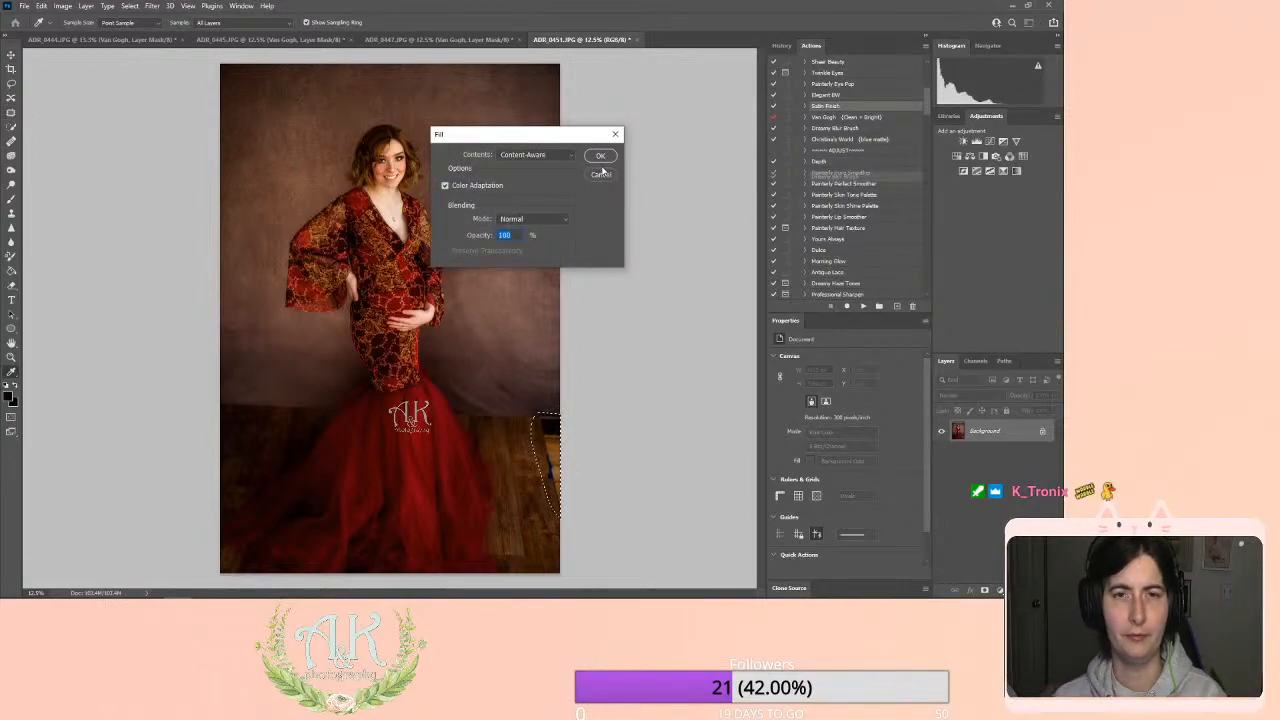
left_click(597, 157)
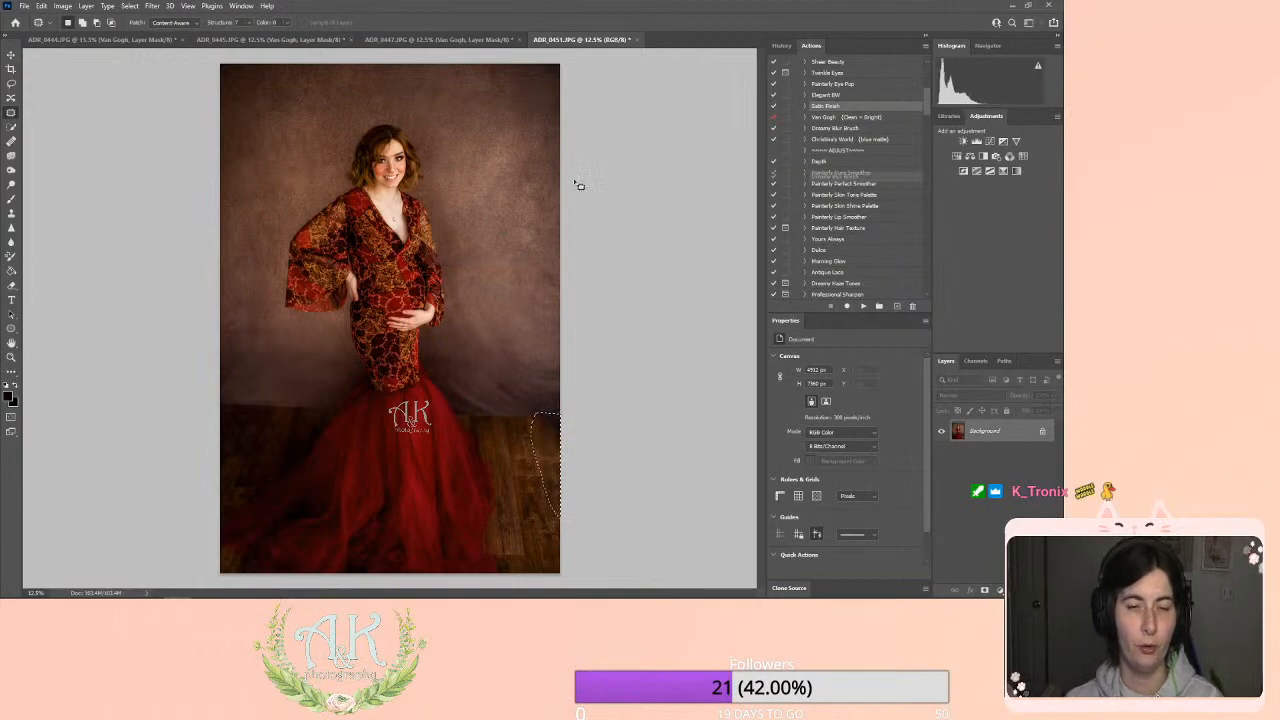
key("ctrl+d")
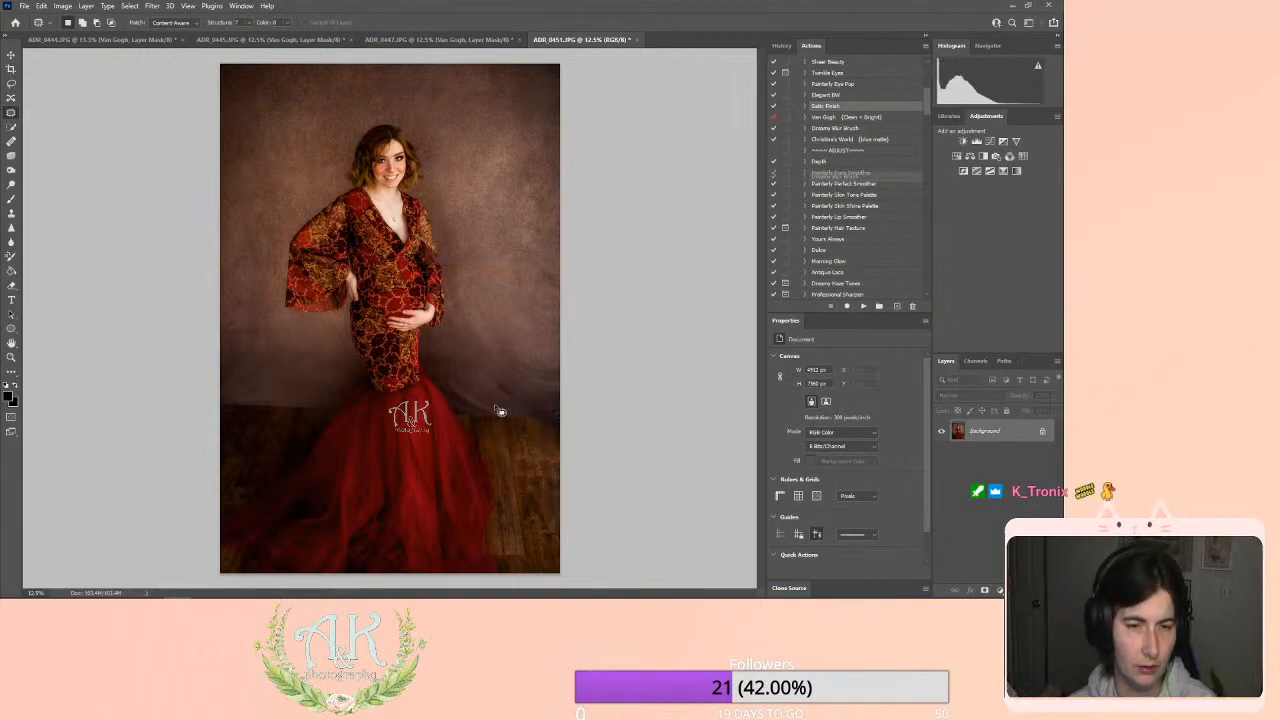
Remove two marks on the backdrop's lower edge beside the skirt with Patch tool outlines and Content-Aware fills, and deselect.
mouse_move(500, 410)
left_mouse_down()
mouse_move(460, 388)
mouse_move(478, 414)
mouse_move(511, 409)
left_mouse_up()
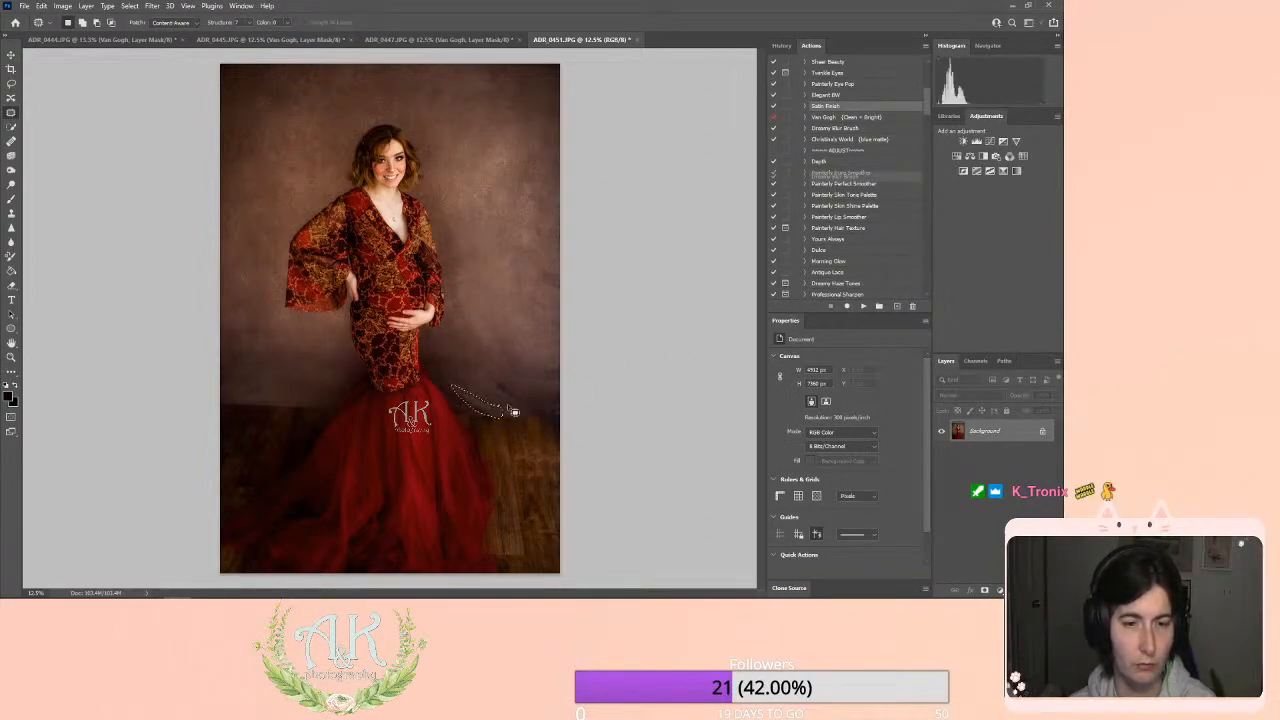
key("shift+BackSpace")
left_click(600, 156)
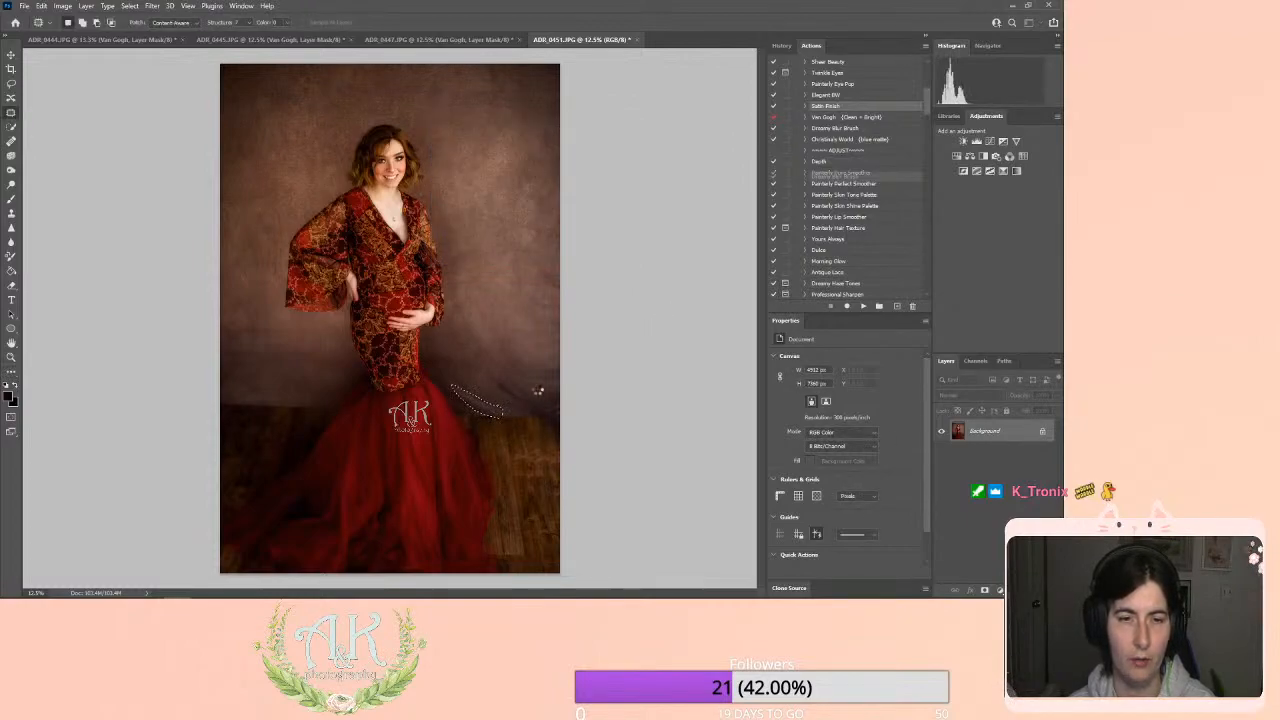
key("ctrl+d")
mouse_move(540, 384)
left_mouse_down()
mouse_move(491, 383)
mouse_move(527, 406)
mouse_move(533, 392)
left_mouse_up()
key("shift+BackSpace")
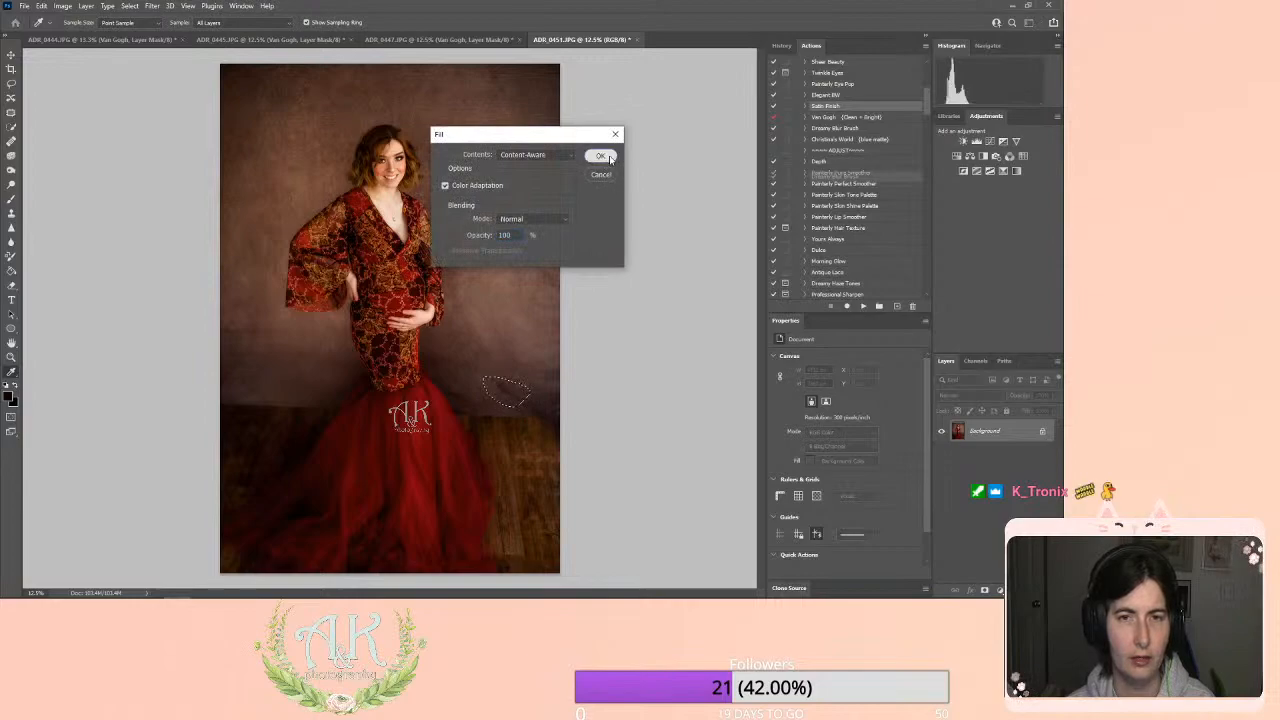
left_click(600, 156)
key("ctrl+d")
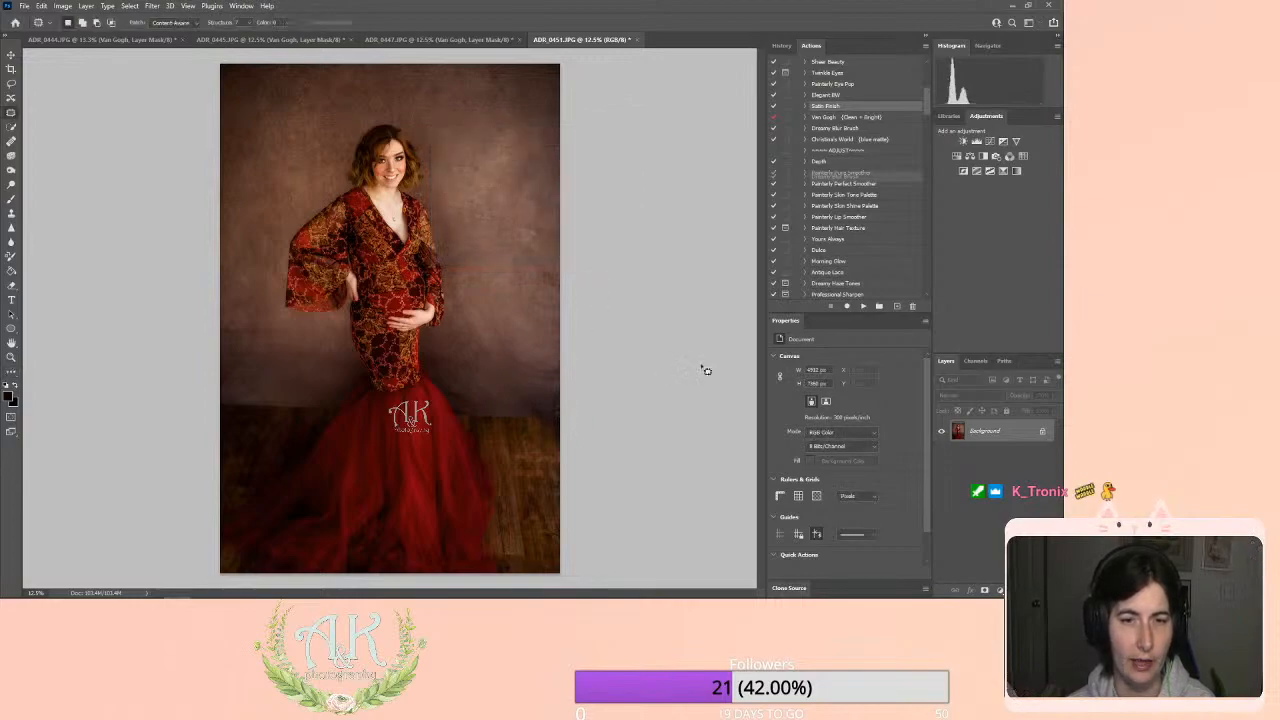
Clean up the floor line and the wrinkle above it at the portrait's right edge with Content-Aware fills.
left_click_drag(548, 409, 545, 412)
key("shift+BackSpace")
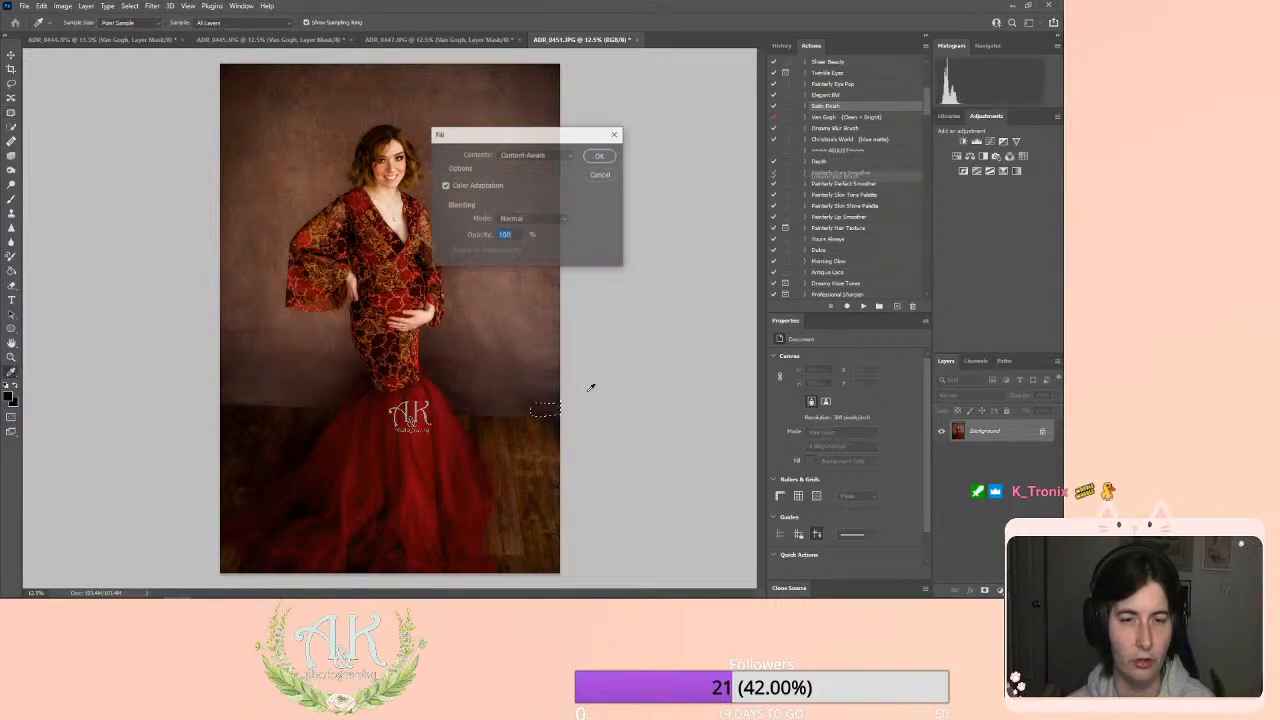
left_click(597, 157)
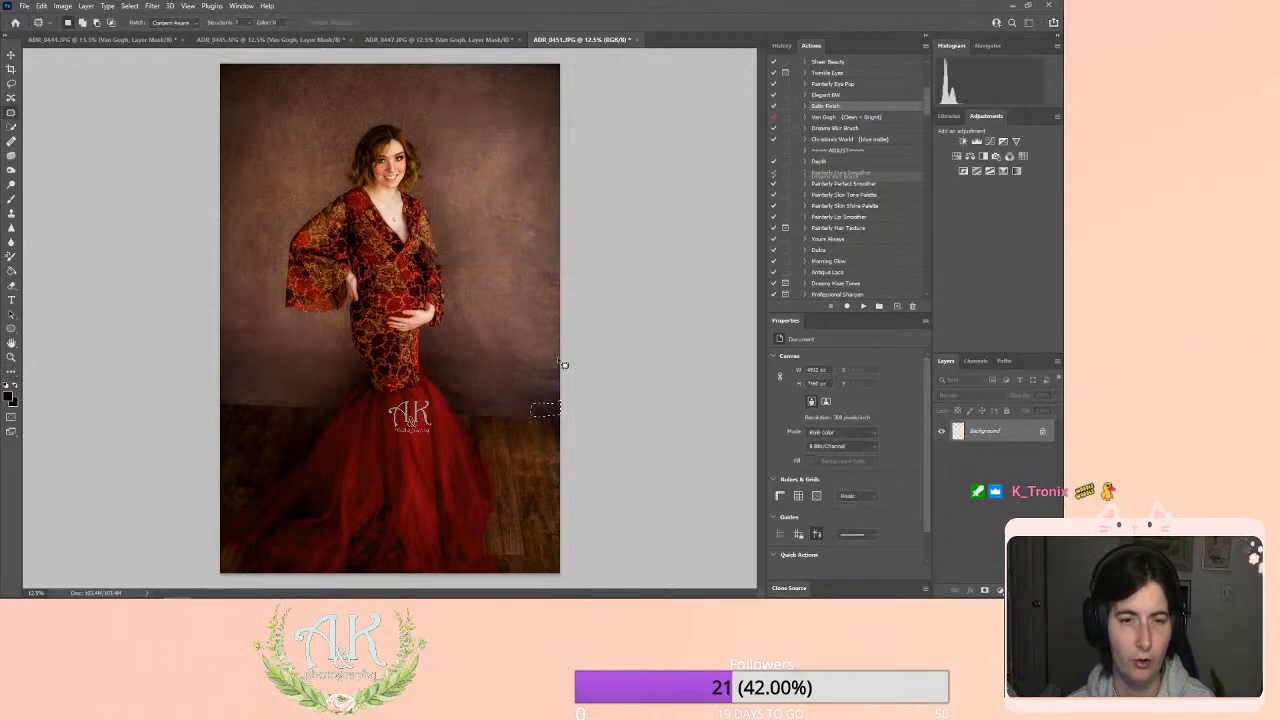
mouse_move(556, 359)
left_mouse_down()
mouse_move(525, 371)
mouse_move(560, 378)
left_mouse_up()
key("shift+BackSpace")
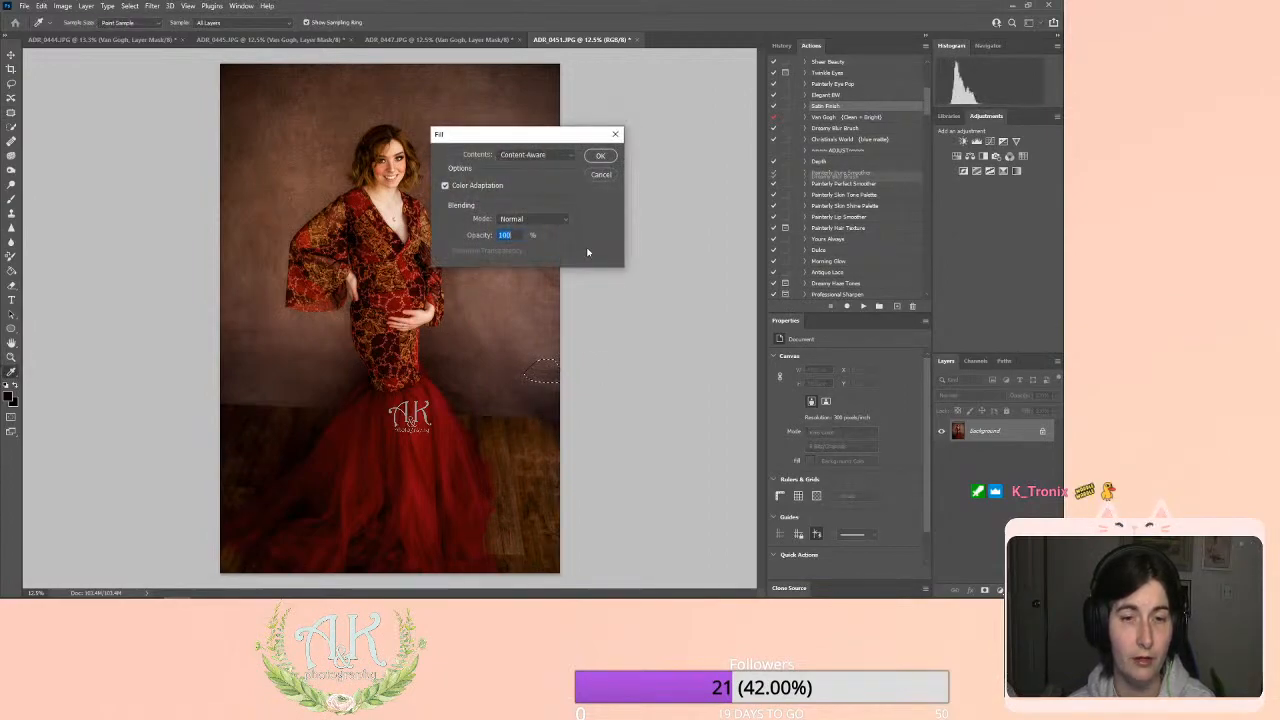
left_click(610, 157)
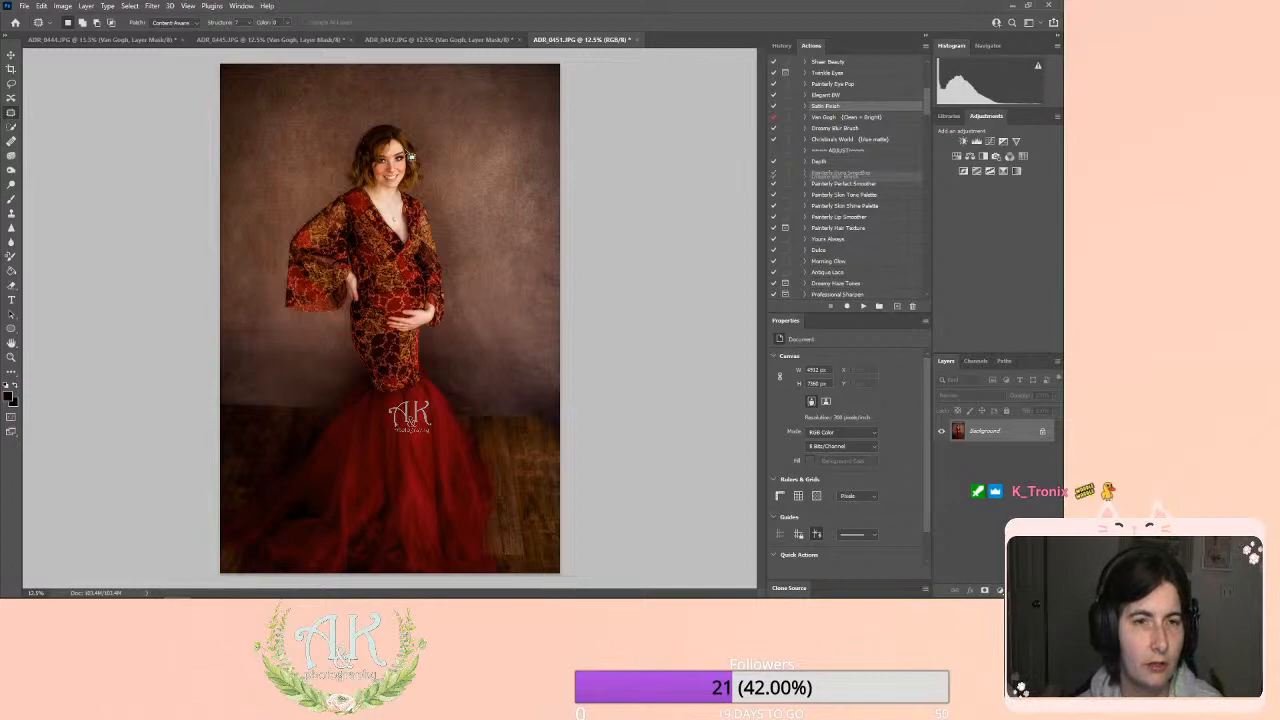
Examine the subject's face and hair at 50% magnification, and return to the full portrait.
key("z")
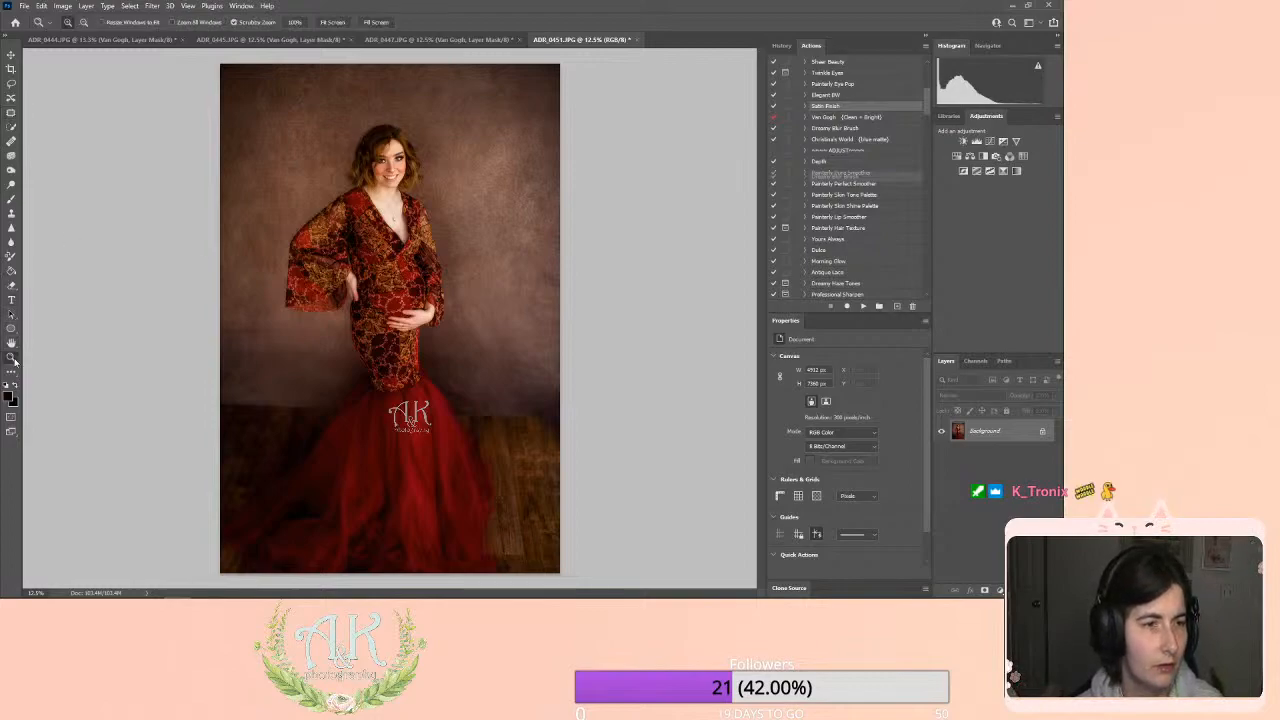
left_click(398, 131)
left_click(398, 131)
left_click(398, 131)
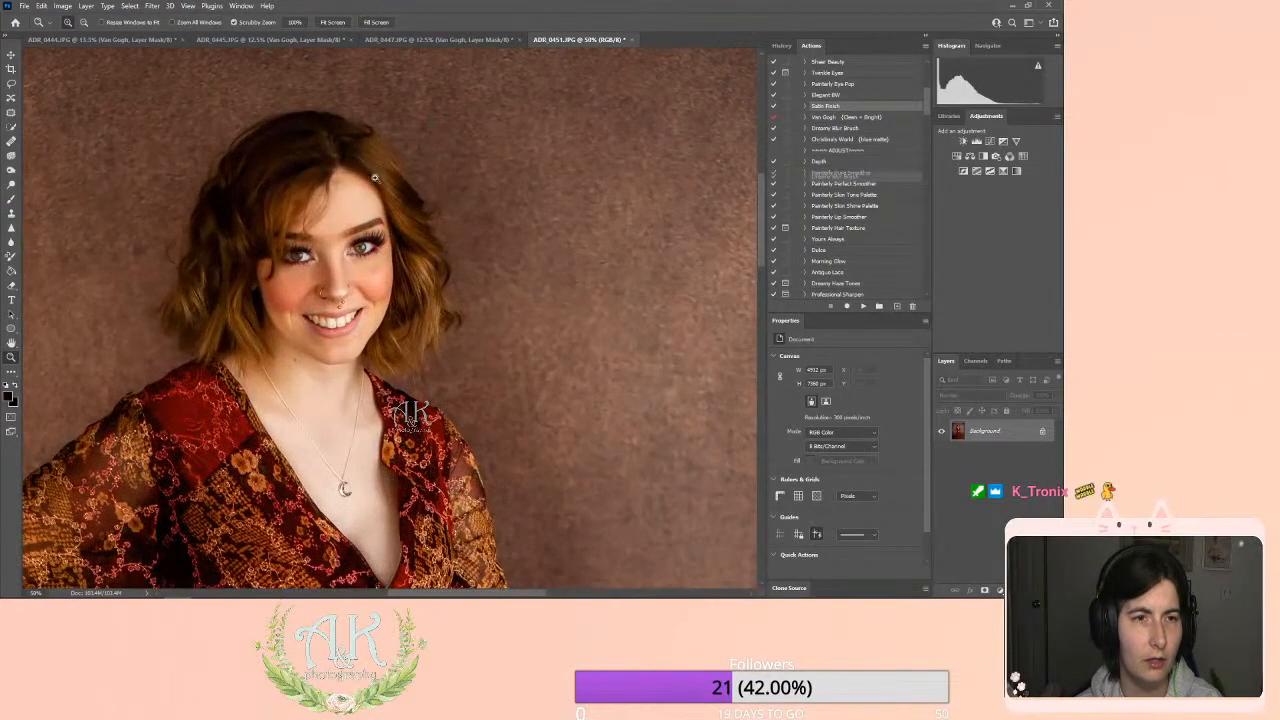
left_click(12, 214)
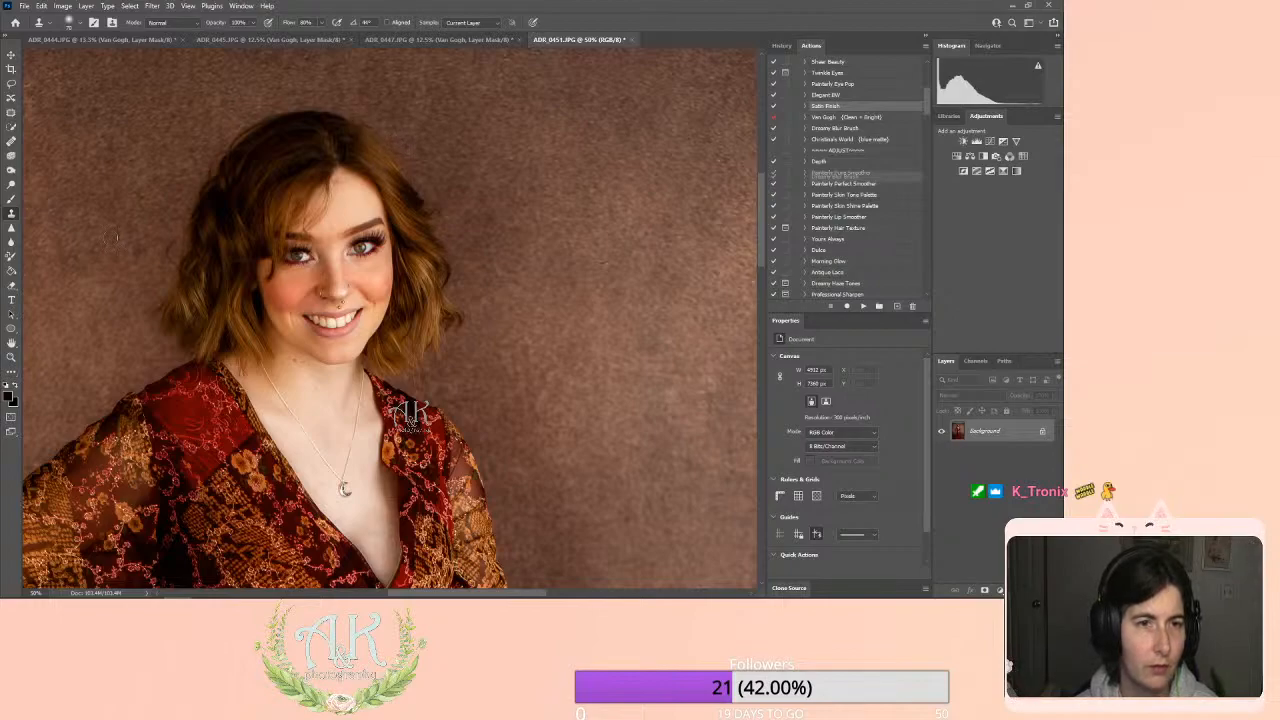
left_click(11, 357)
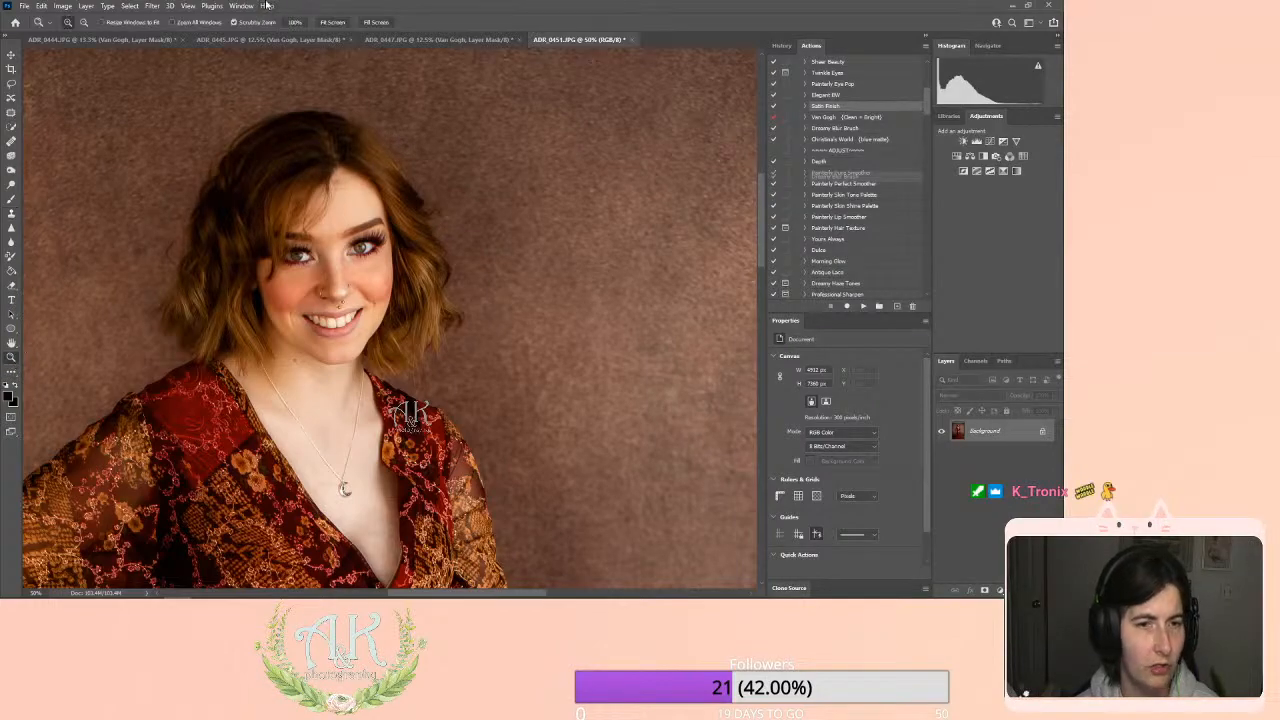
left_click(332, 22)
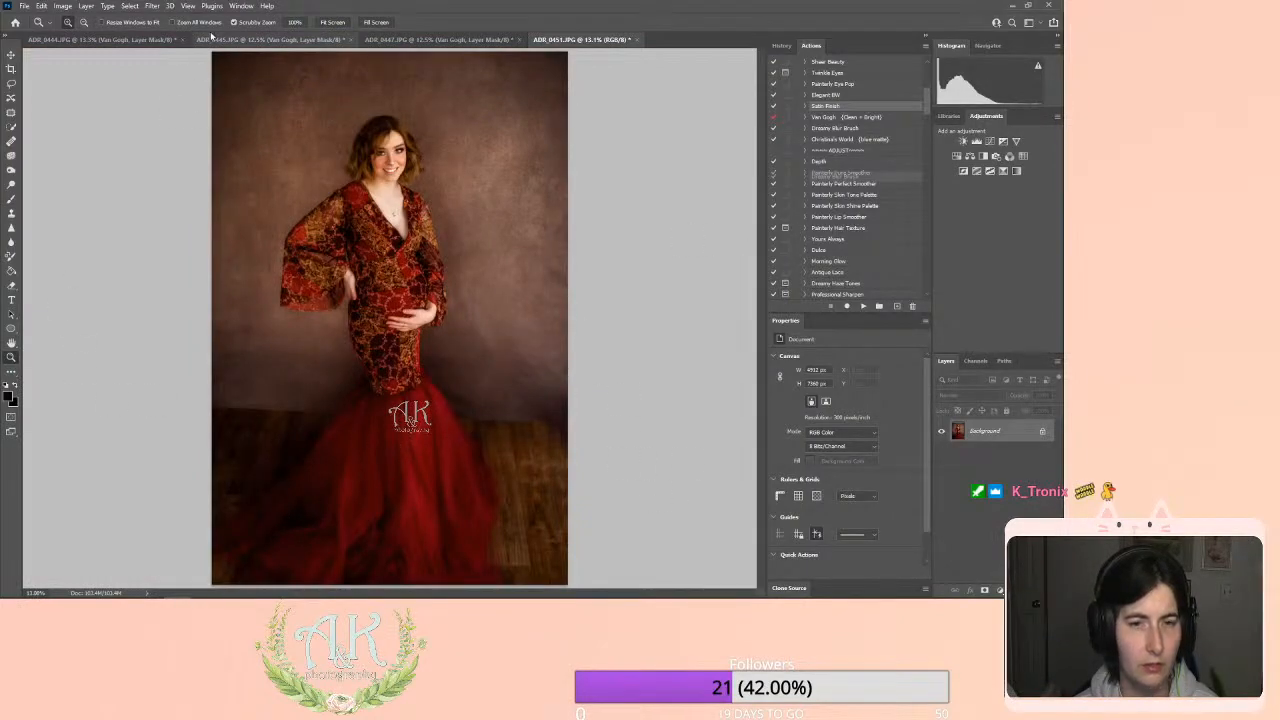
Enlarge the Clone Stamp brush and clone wood floor texture along the floor's edge beside the skirt.
left_click(11, 212)
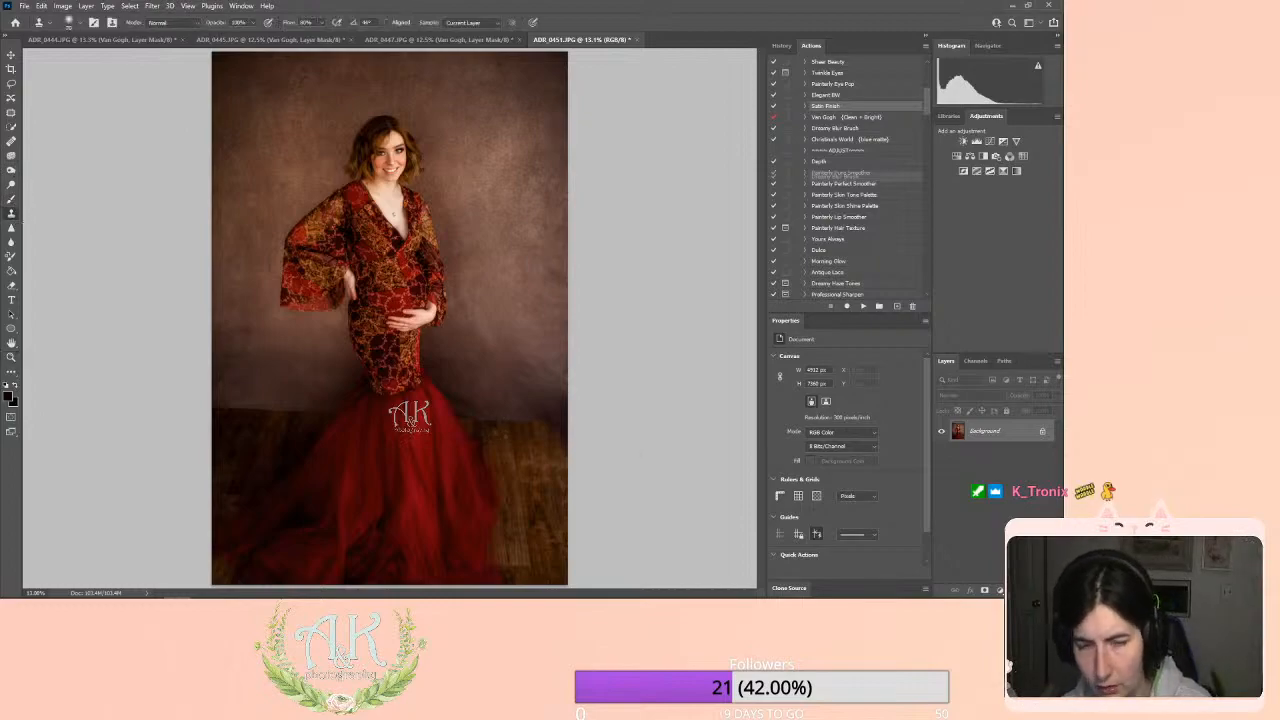
key("bracketright")
key("bracketright")
key("bracketright")
key("bracketright")
key("bracketright")
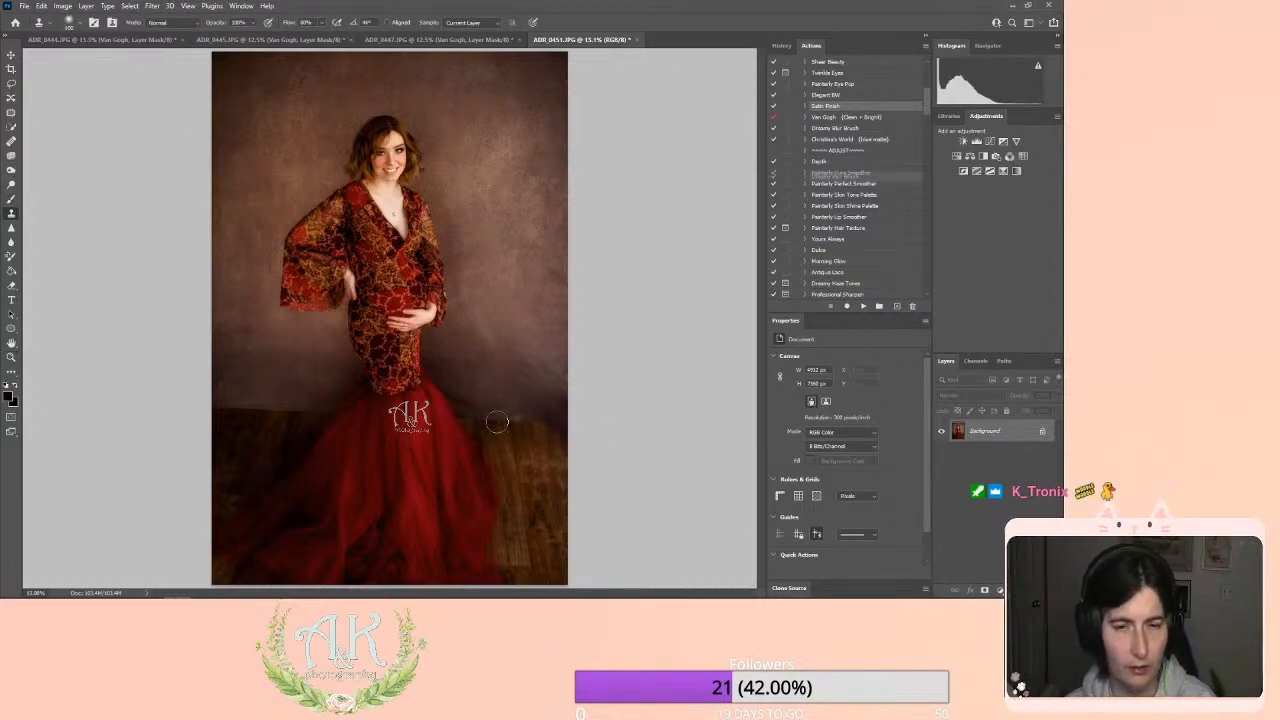
left_click(538, 462, "alt")
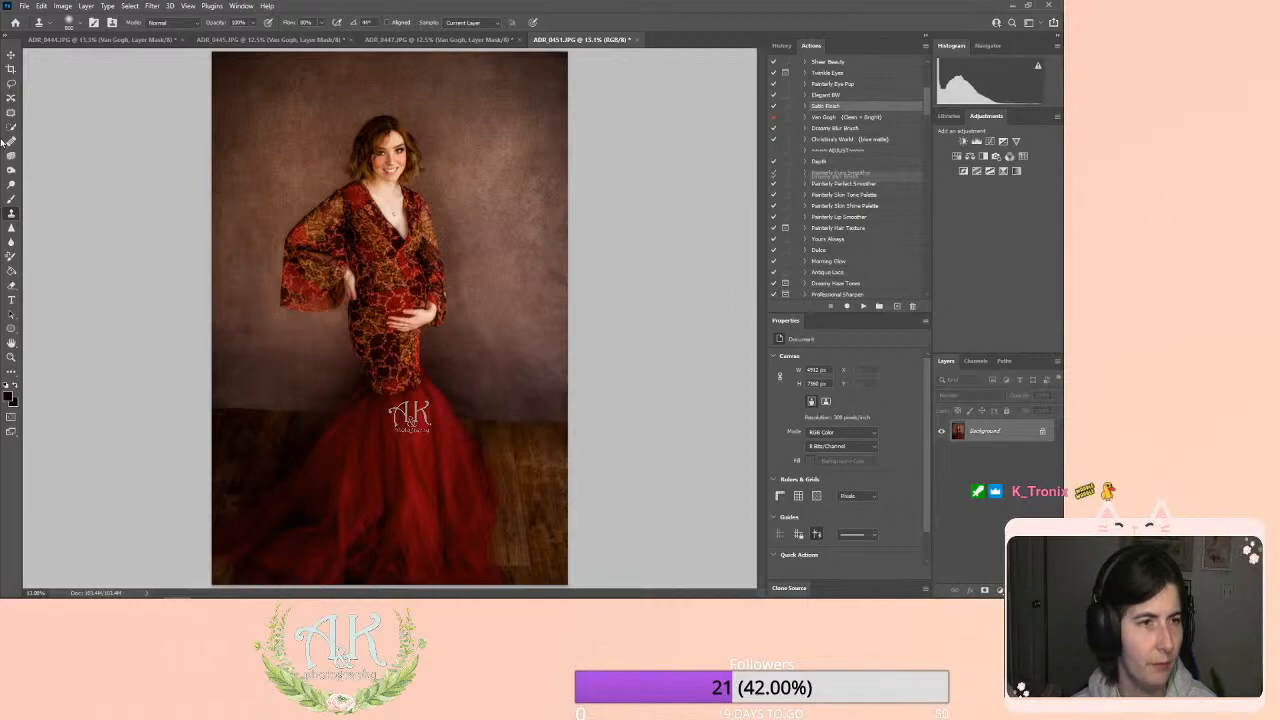
Lower the Brush opacity to about 26% and paint black over the wood floor and the backdrop's outer edge to darken them.
left_click(12, 198)
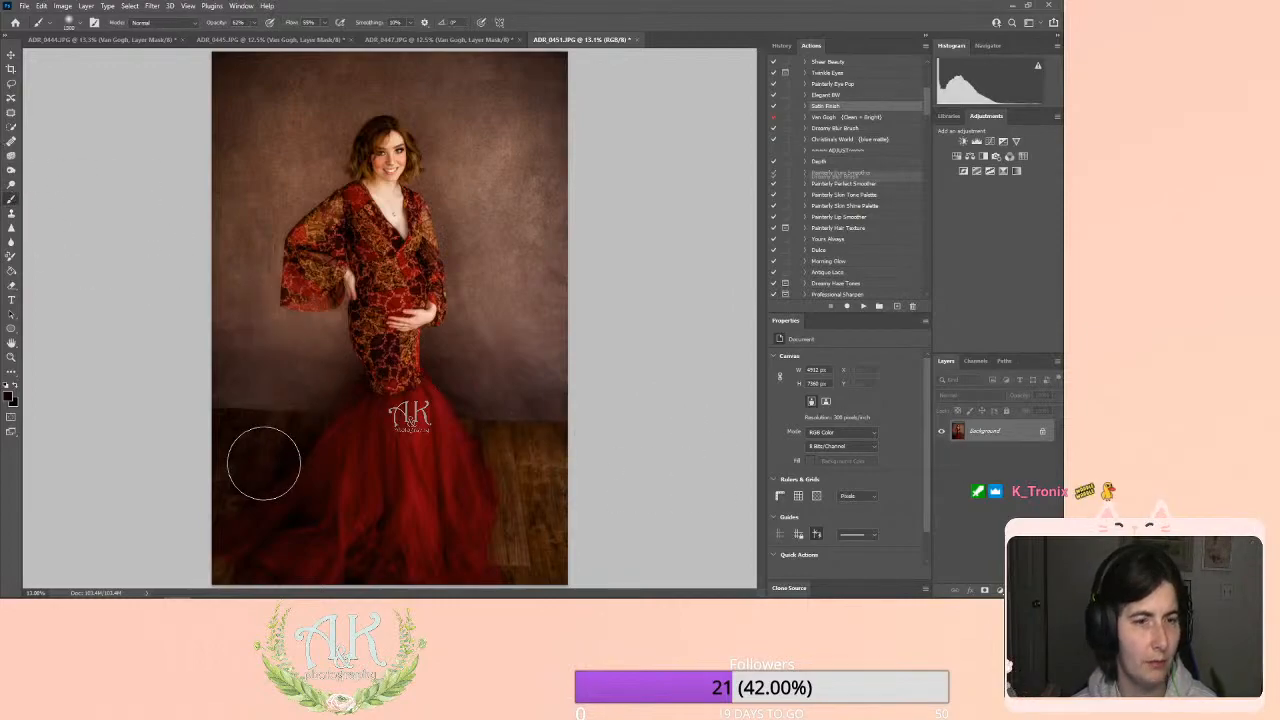
left_click(251, 23)
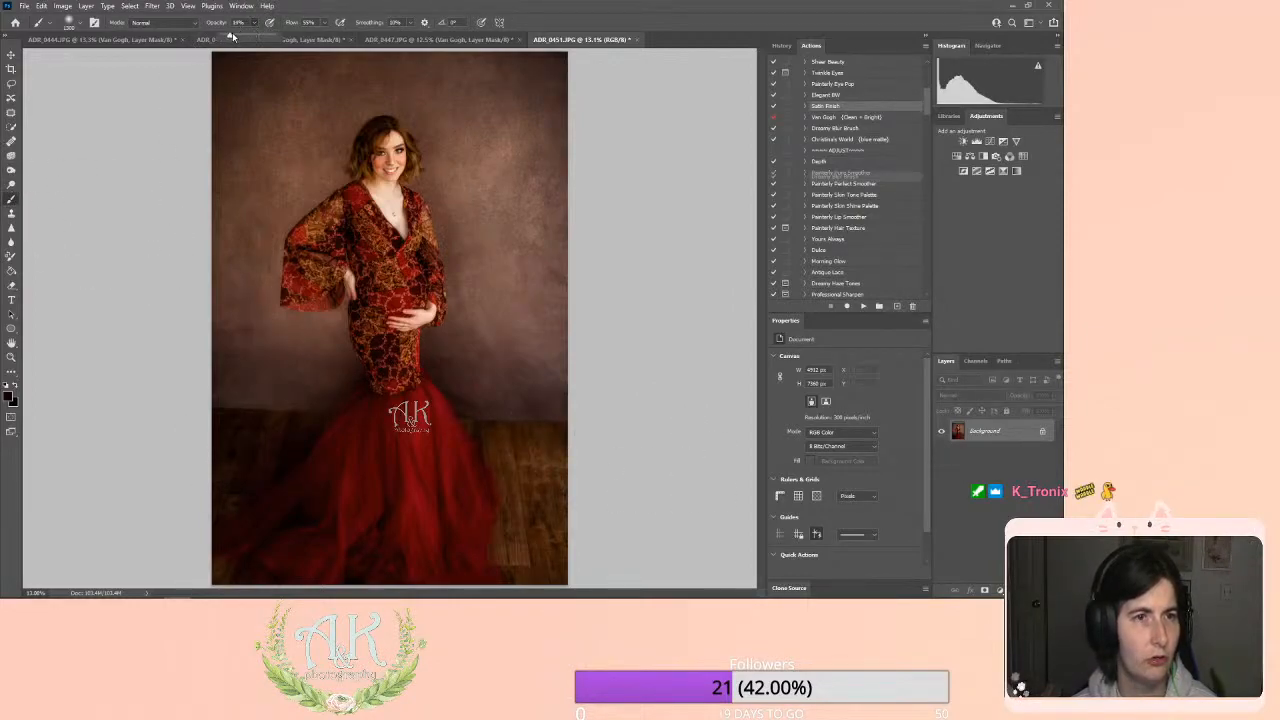
mouse_move(554, 143)
left_mouse_down()
mouse_move(550, 466)
mouse_move(497, 578)
mouse_move(578, 481)
mouse_move(551, 436)
mouse_move(465, 435)
left_mouse_up()
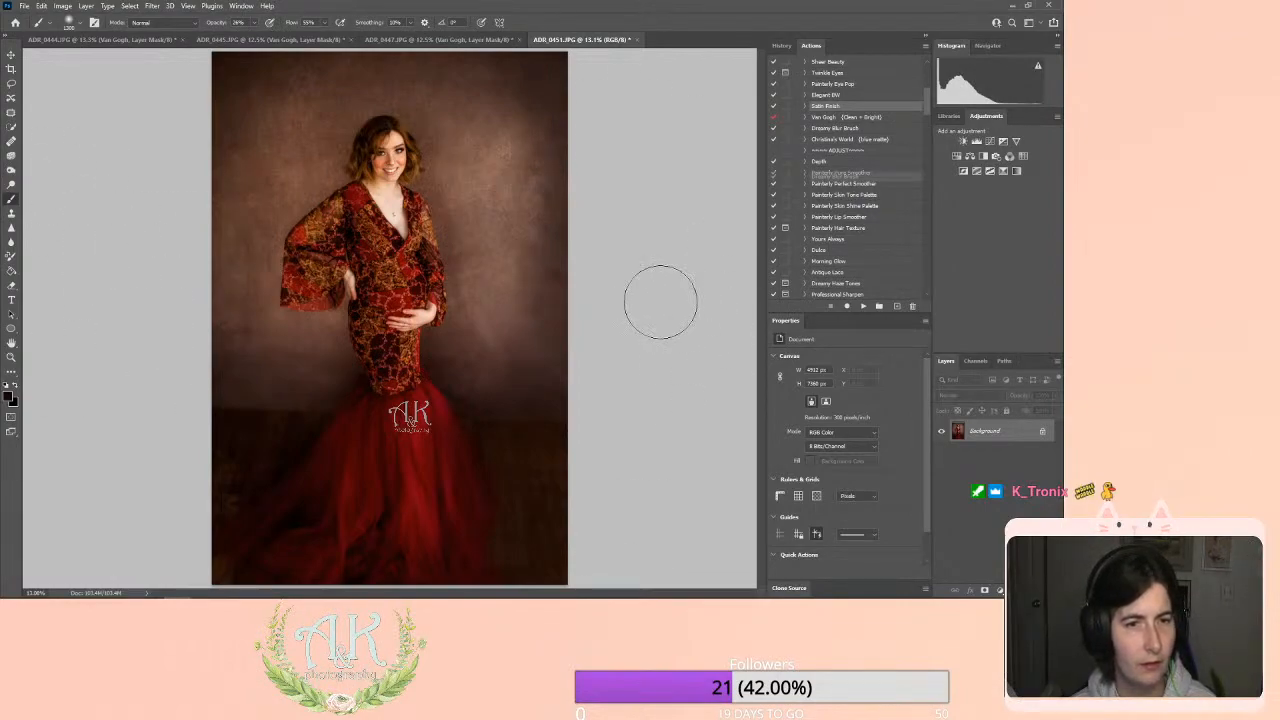
Lighten the backdrop around the subject with a smaller Dodge brush set to the Shadows range.
left_click(11, 184)
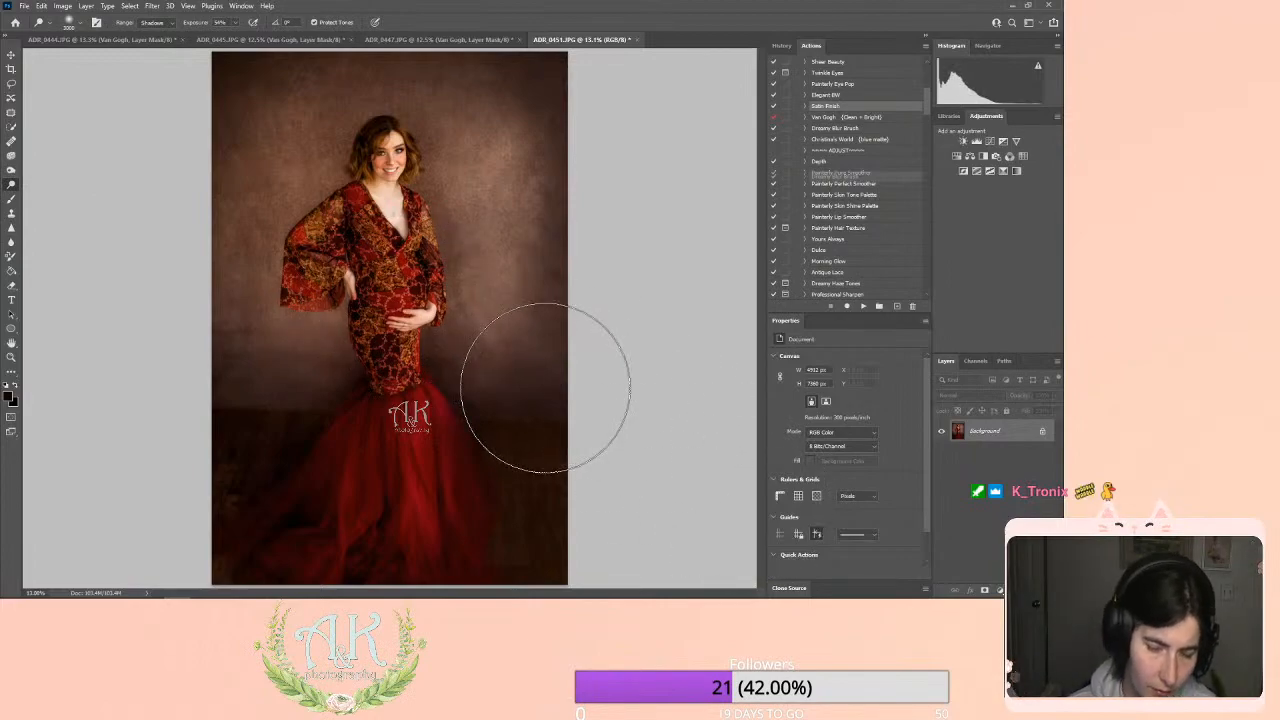
key("bracketleft")
key("bracketleft")
key("bracketleft")
key("bracketleft")
key("bracketleft")
key("bracketleft")
key("bracketleft")
key("bracketleft")
key("bracketleft")
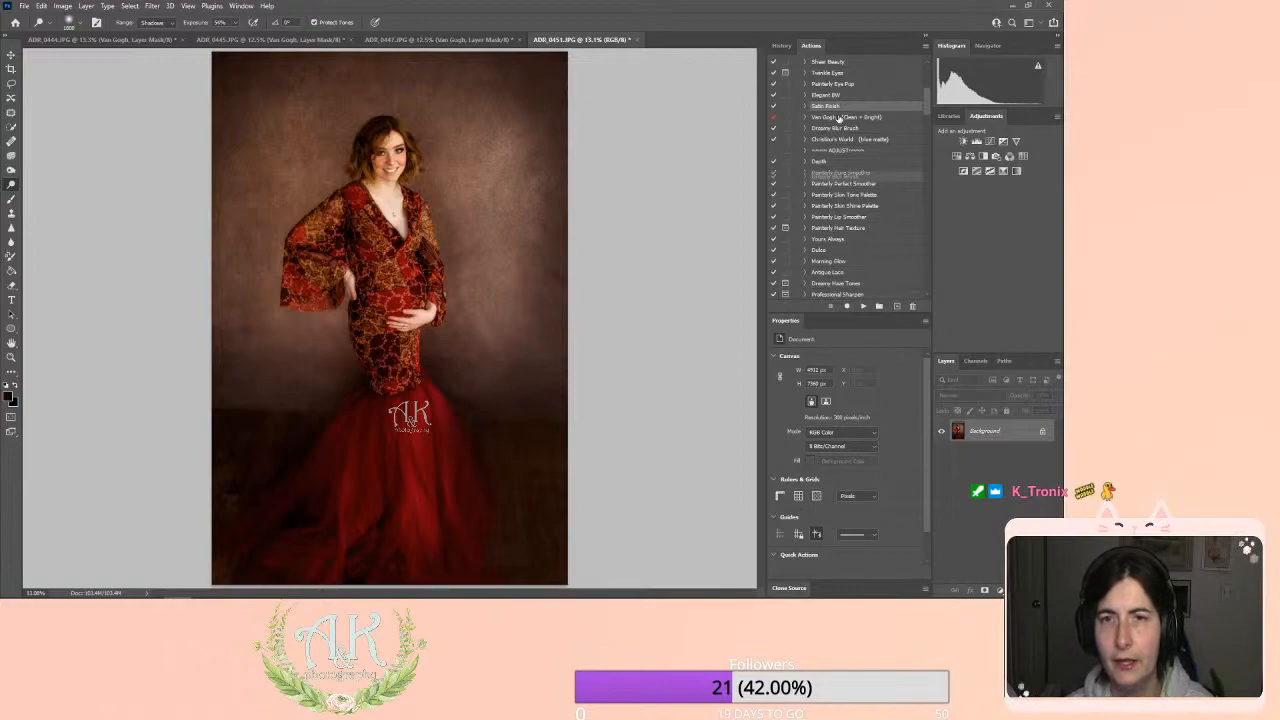
Run the Painterly Eye Pop action from the Oh So Posh Once Upon A Dream set.
scroll(838, 118, "up", 4)
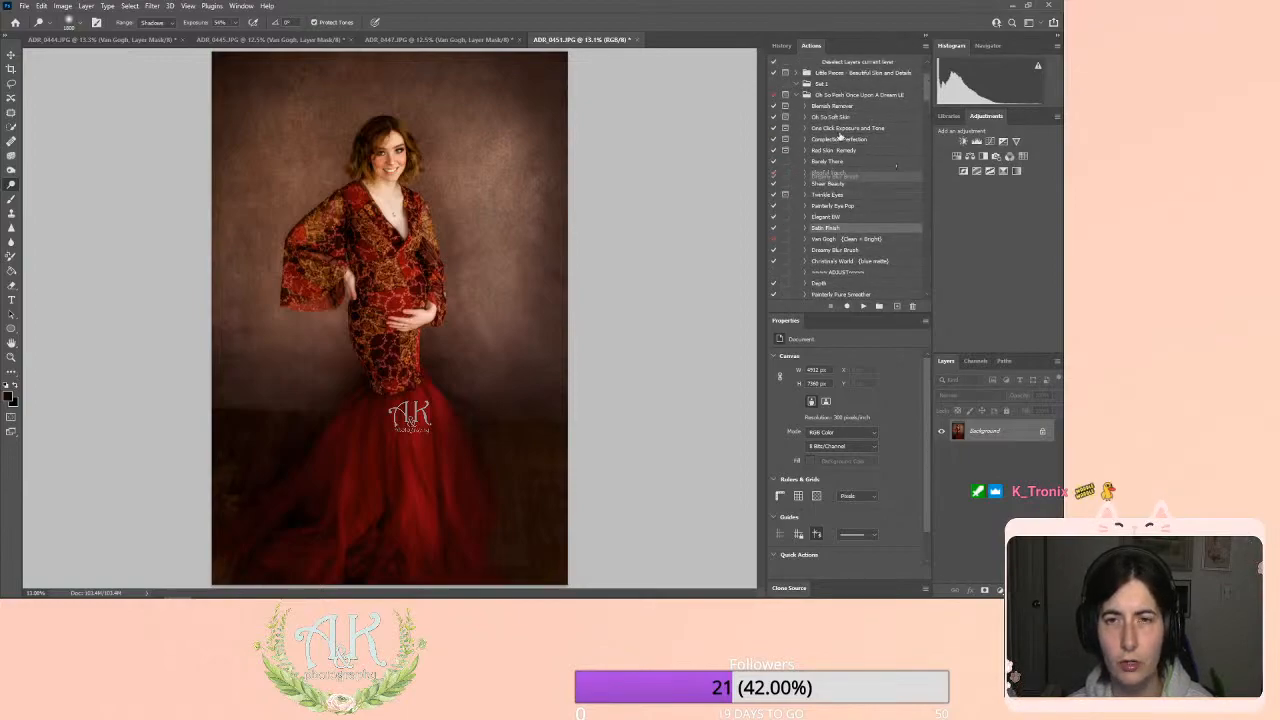
left_click(844, 205)
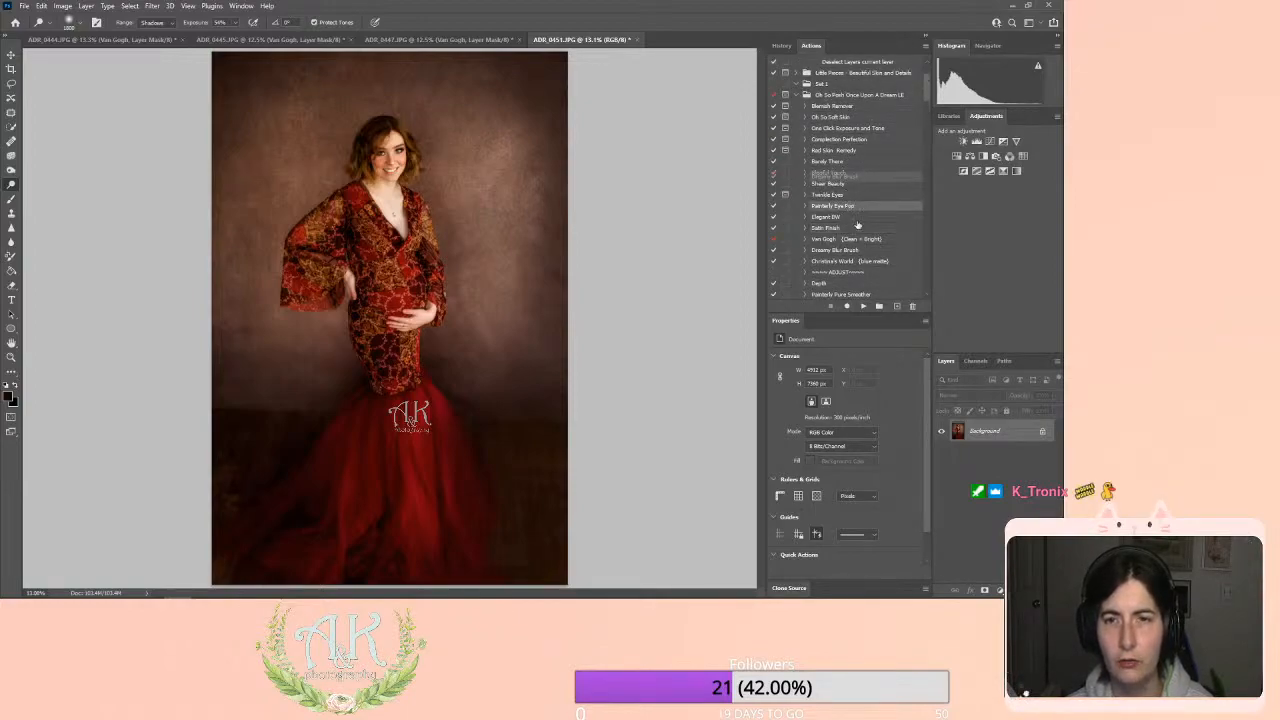
left_click(863, 307)
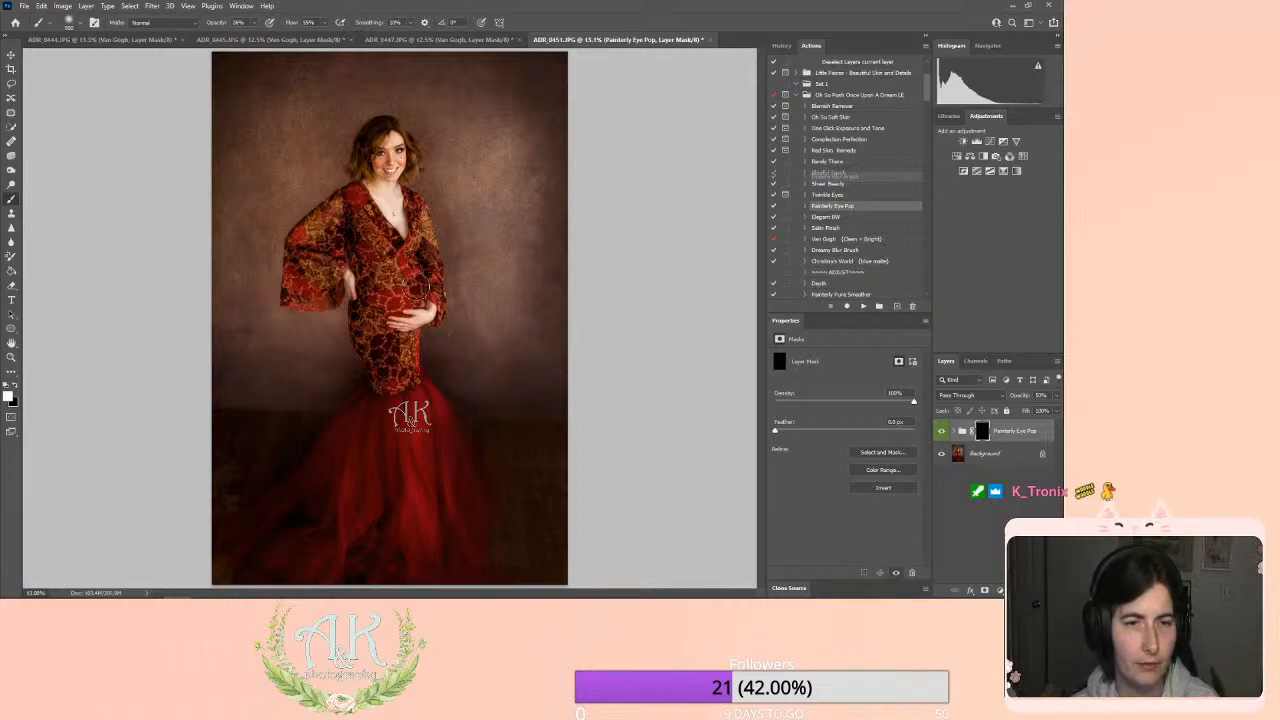
Paint the Painterly Eye Pop effect onto the dress around the belly with a larger white brush, and flatten the image.
key("bracketright")
key("bracketright")
key("bracketright")
key("bracketright")
left_click_drag(411, 290, 378, 292)
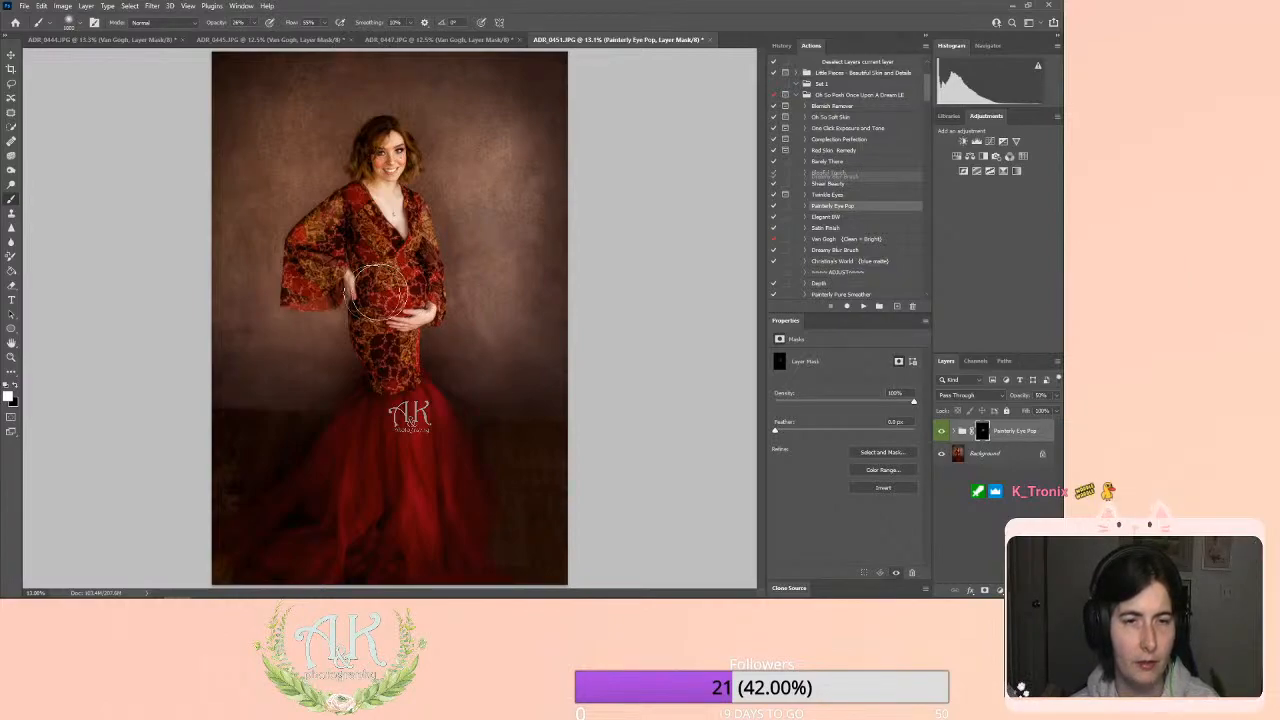
left_click(87, 6)
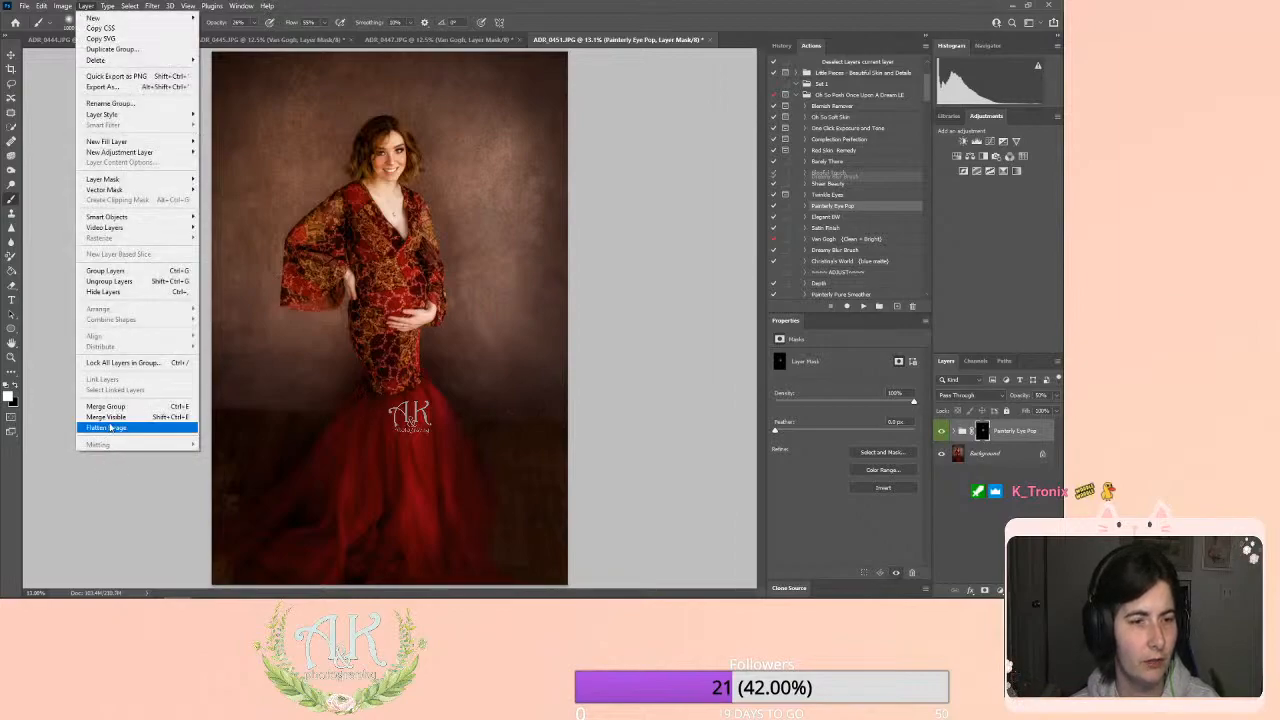
left_click(110, 426)
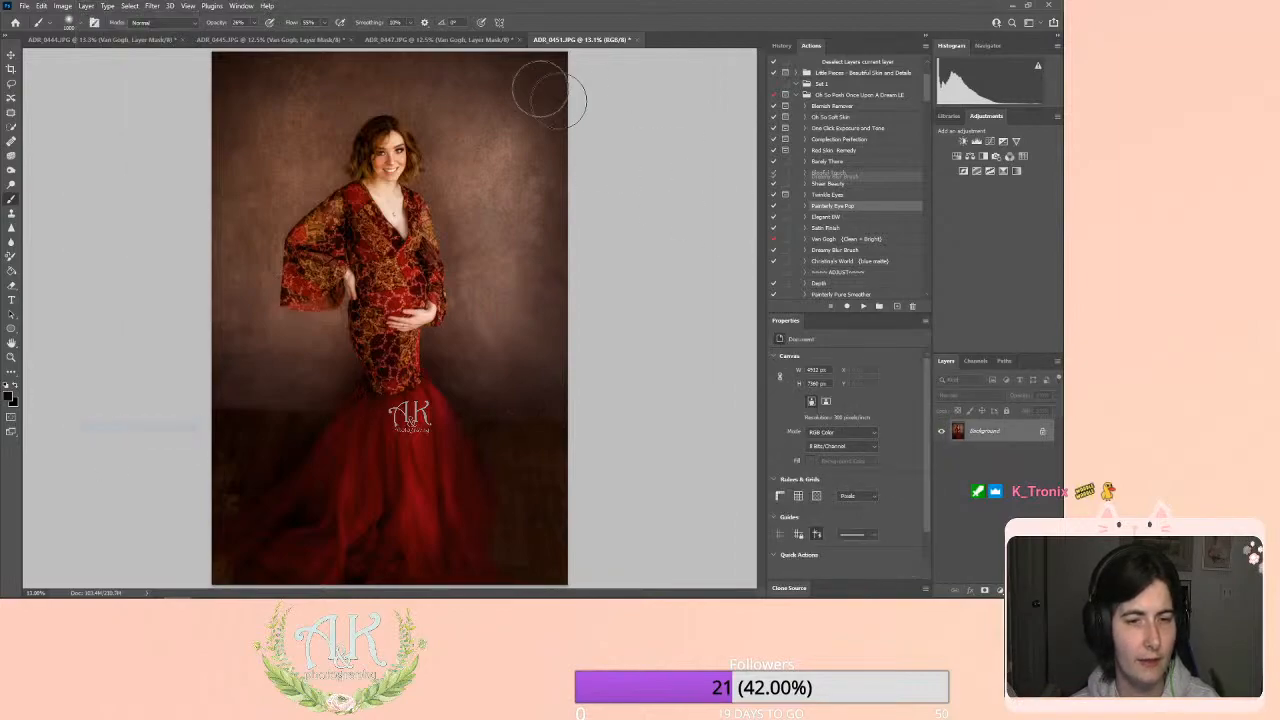
Open the portrait in the Liquify filter and refine the shape of the dress sleeve, reducing the brush size to 250.
left_click(172, 6)
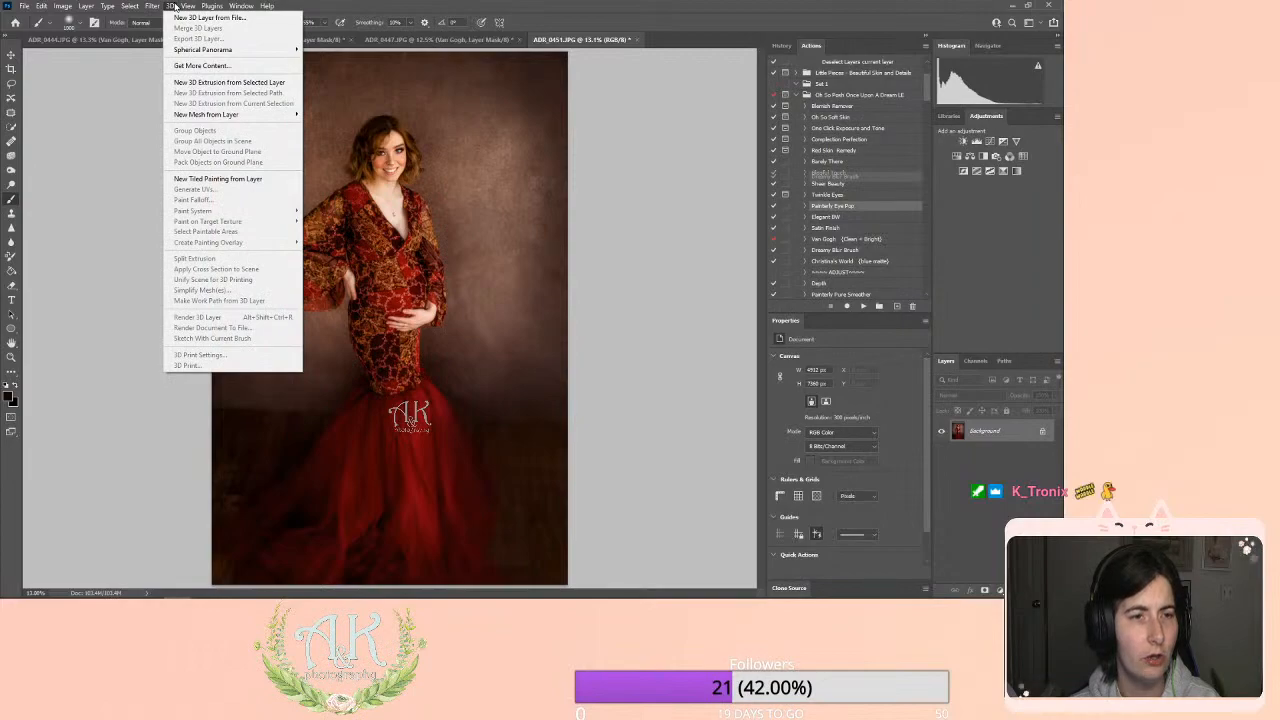
mouse_move(199, 8)
mouse_move(143, 6)
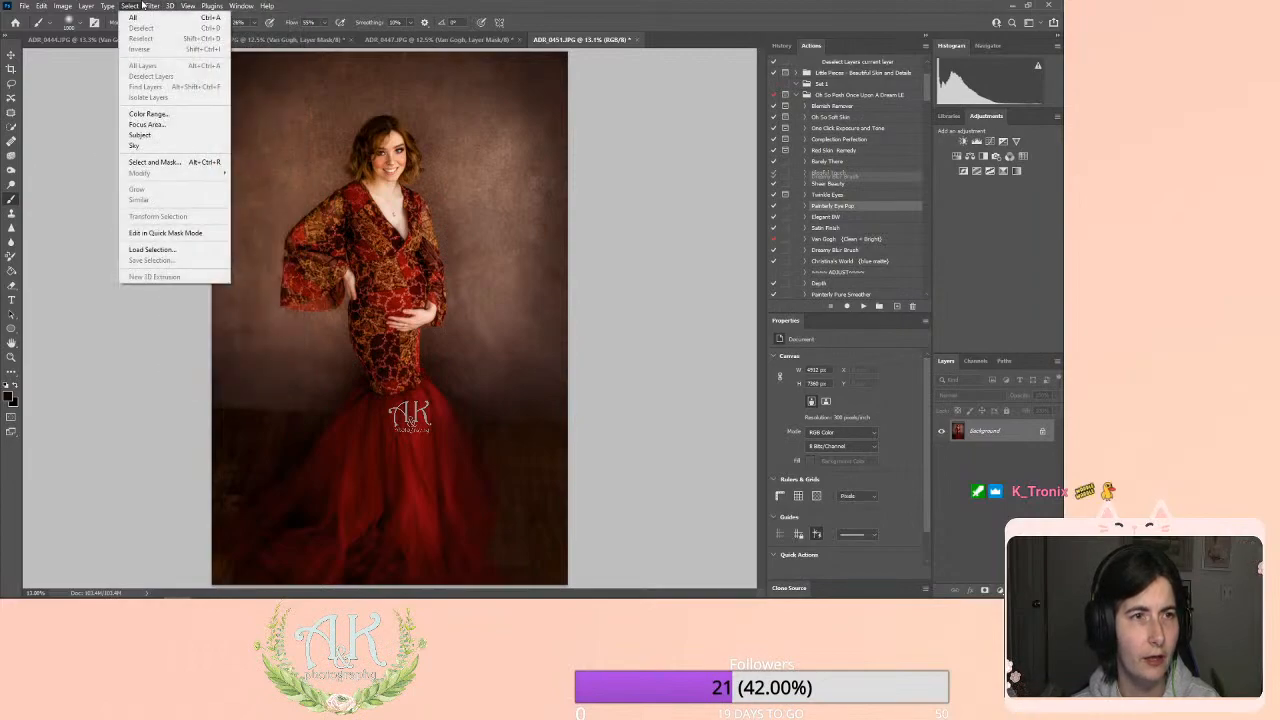
left_click(170, 106)
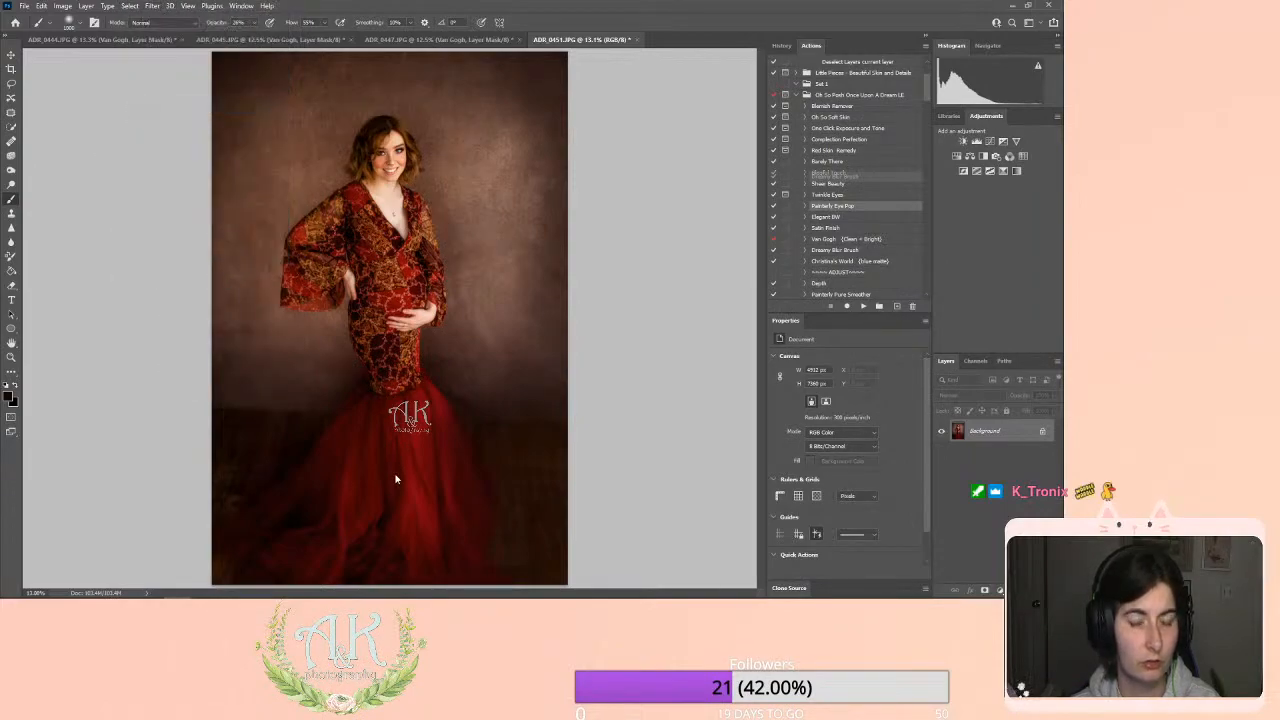
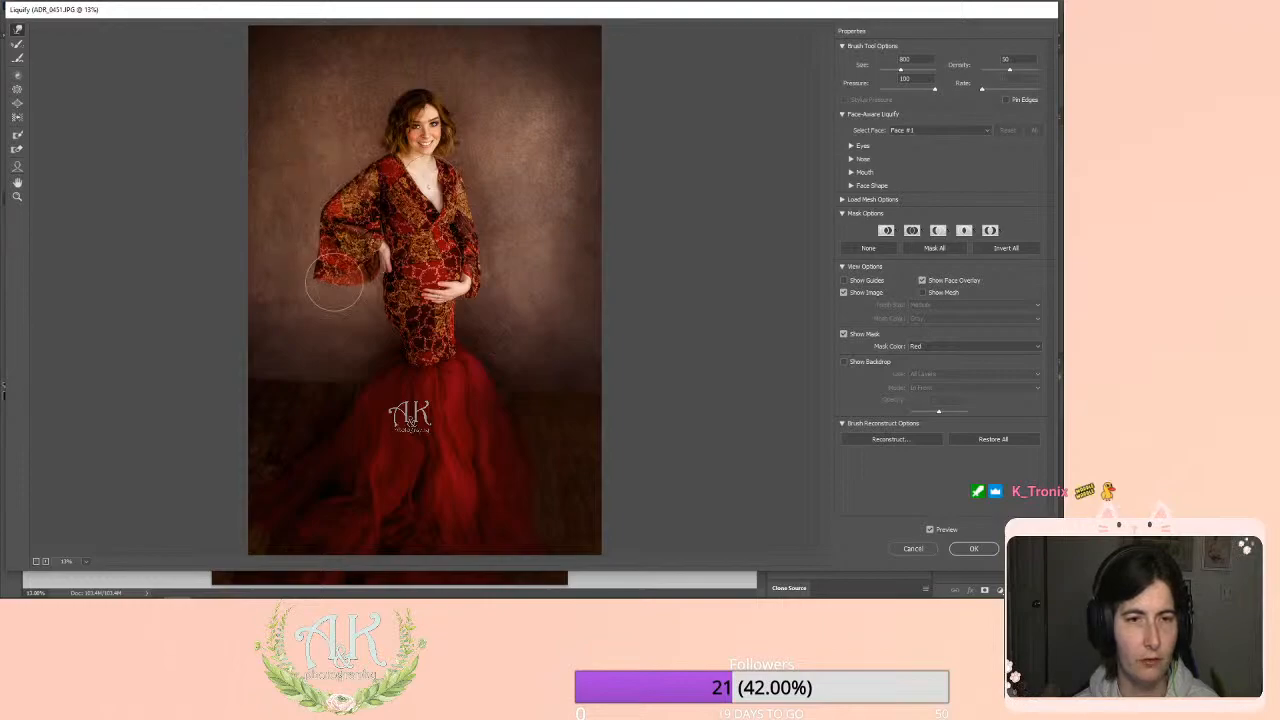
key("[")
key("[")
key("[")
key("[")
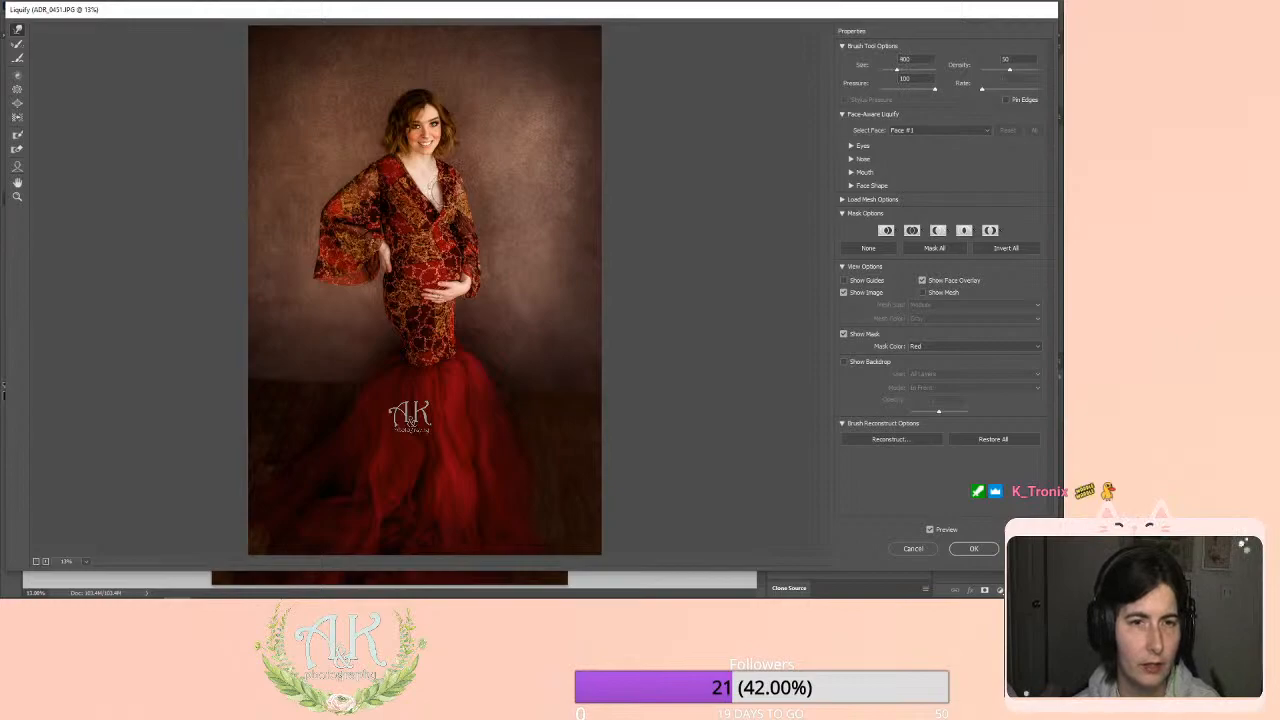
key("[")
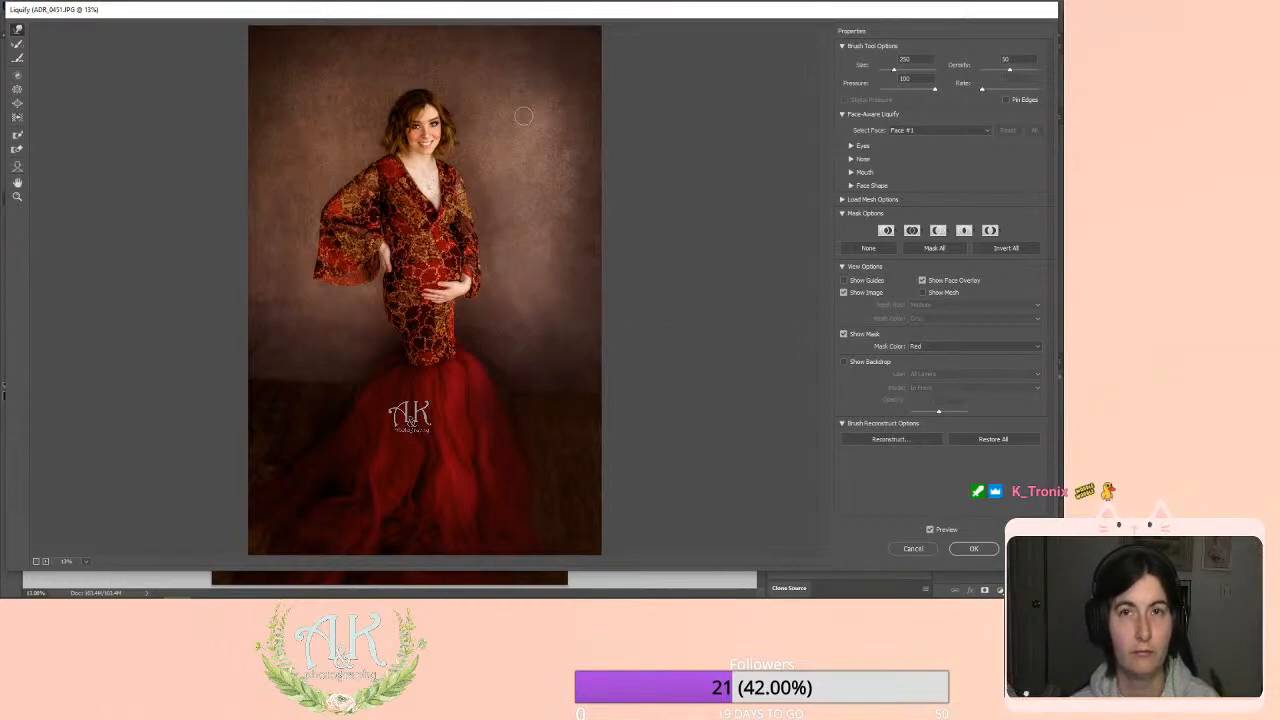
Compare the original and reshaped portrait repeatedly with the Liquify preview, and apply the Liquify changes.
left_click(930, 530)
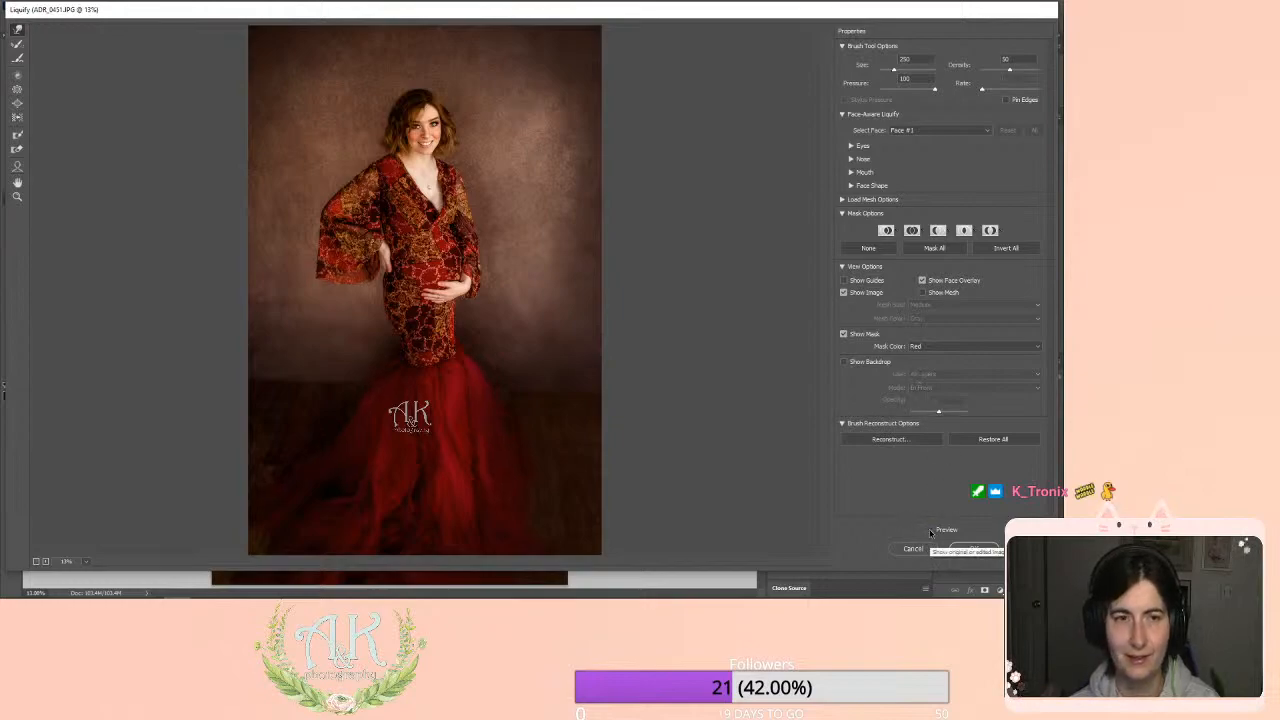
left_click(930, 530)
left_click(930, 530)
left_click(930, 530)
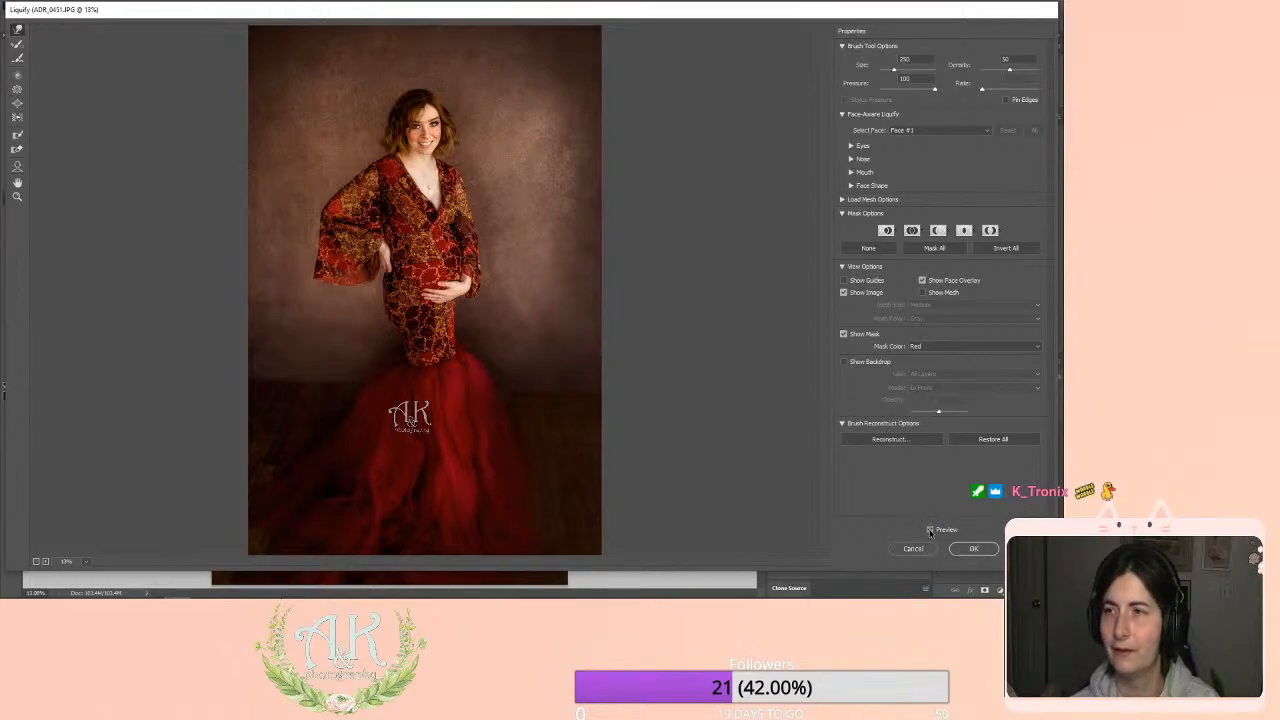
left_click(930, 530)
left_click(930, 530)
left_click(930, 530)
left_click(930, 530)
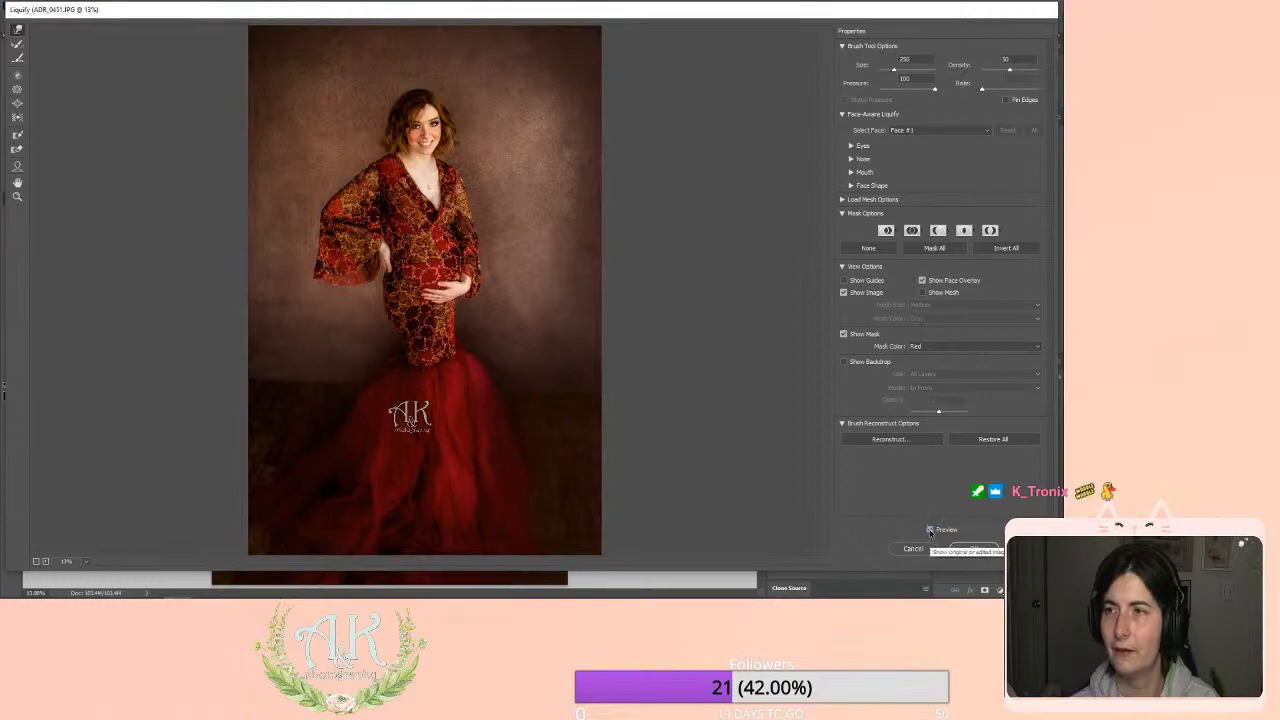
left_click(930, 530)
left_click(930, 530)
left_click(930, 530)
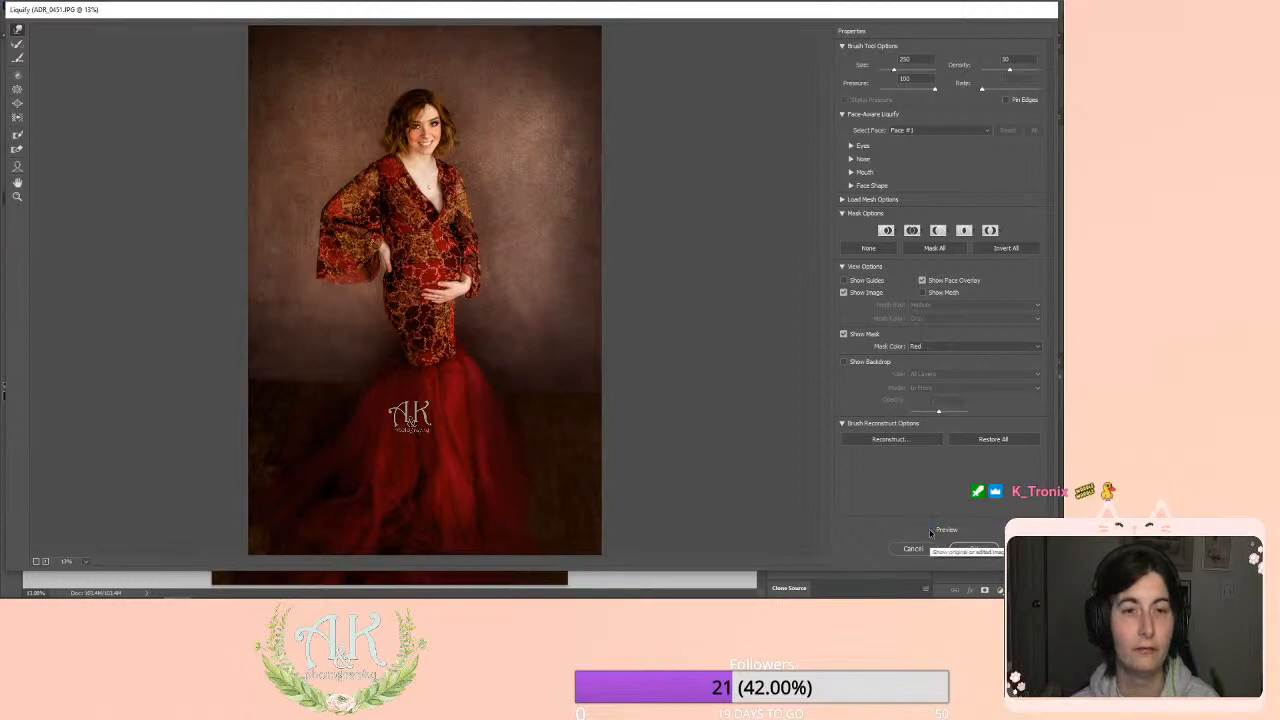
left_click(930, 530)
left_click(930, 530)
left_click(930, 530)
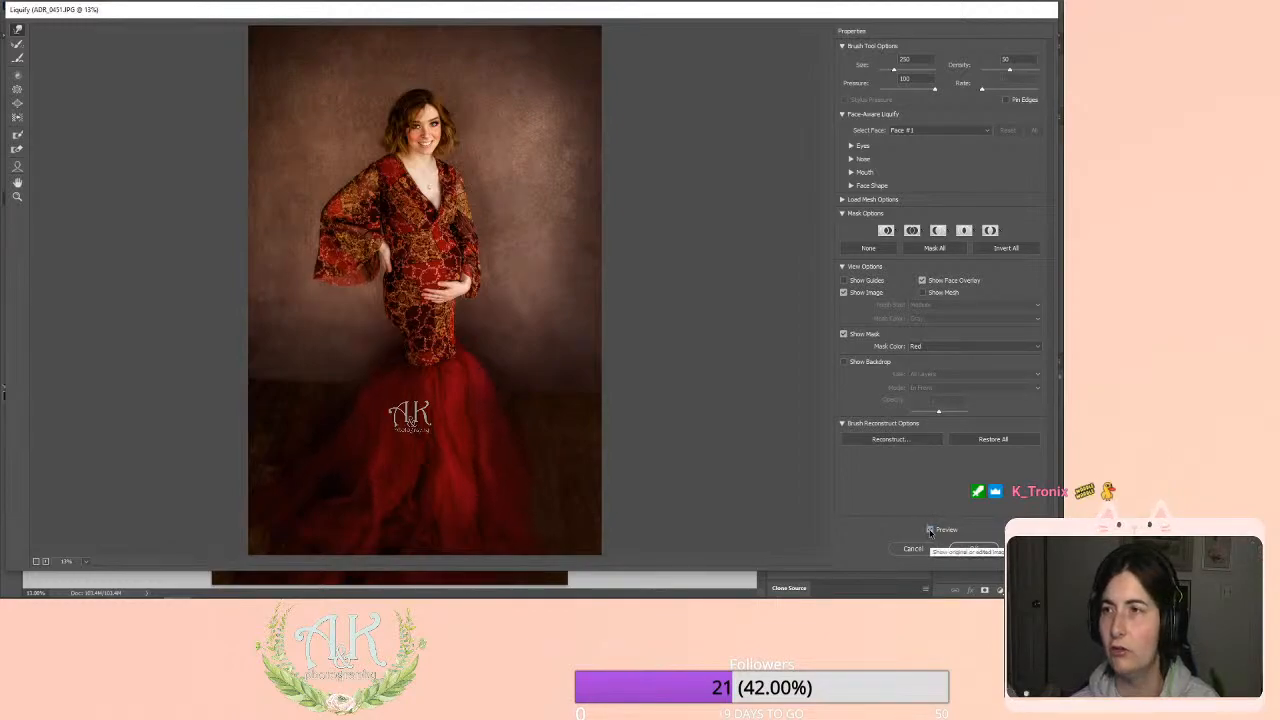
left_click(930, 530)
left_click(930, 530)
left_click(930, 530)
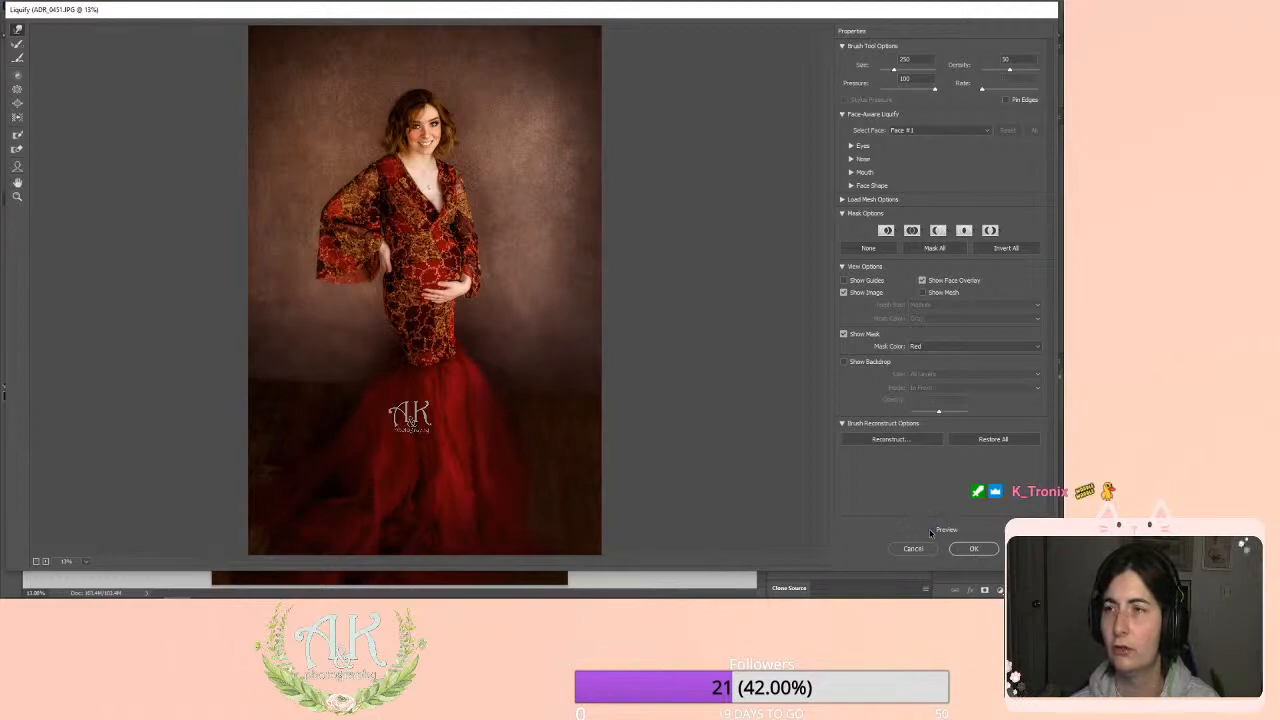
left_click(930, 530)
left_click(930, 530)
left_click(930, 530)
left_click(930, 530)
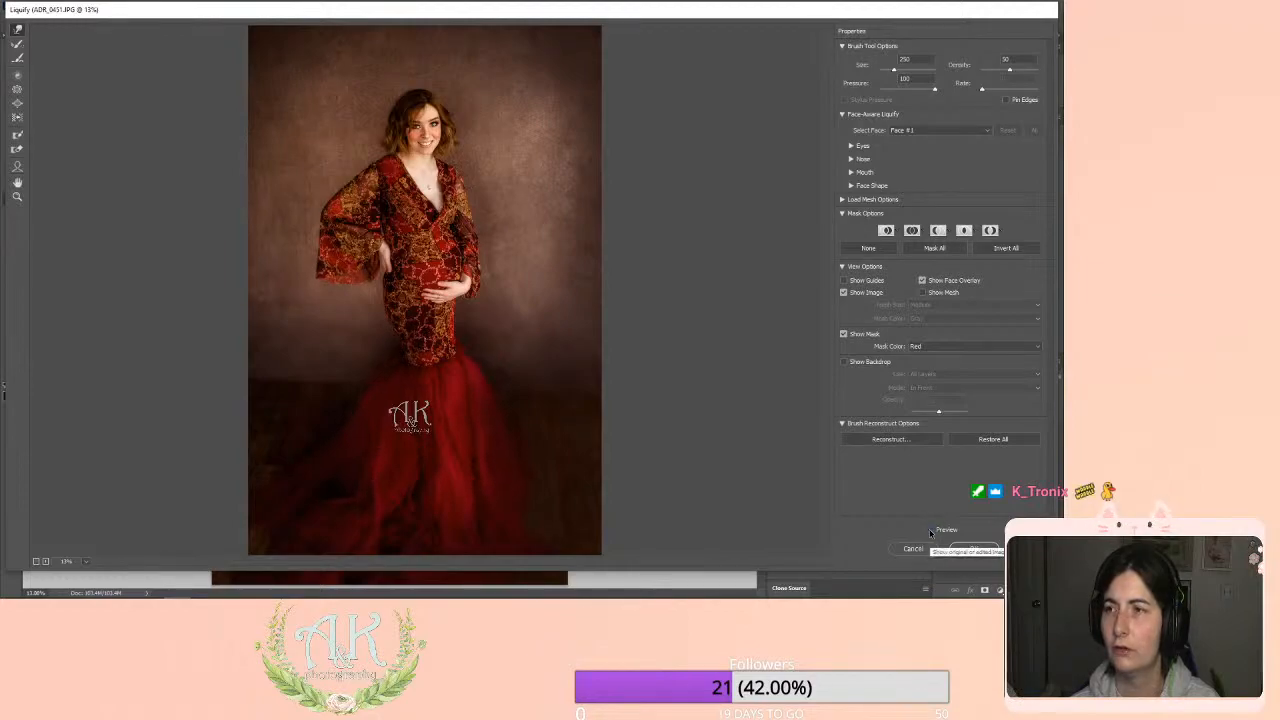
left_click(930, 530)
left_click(930, 530)
left_click(930, 530)
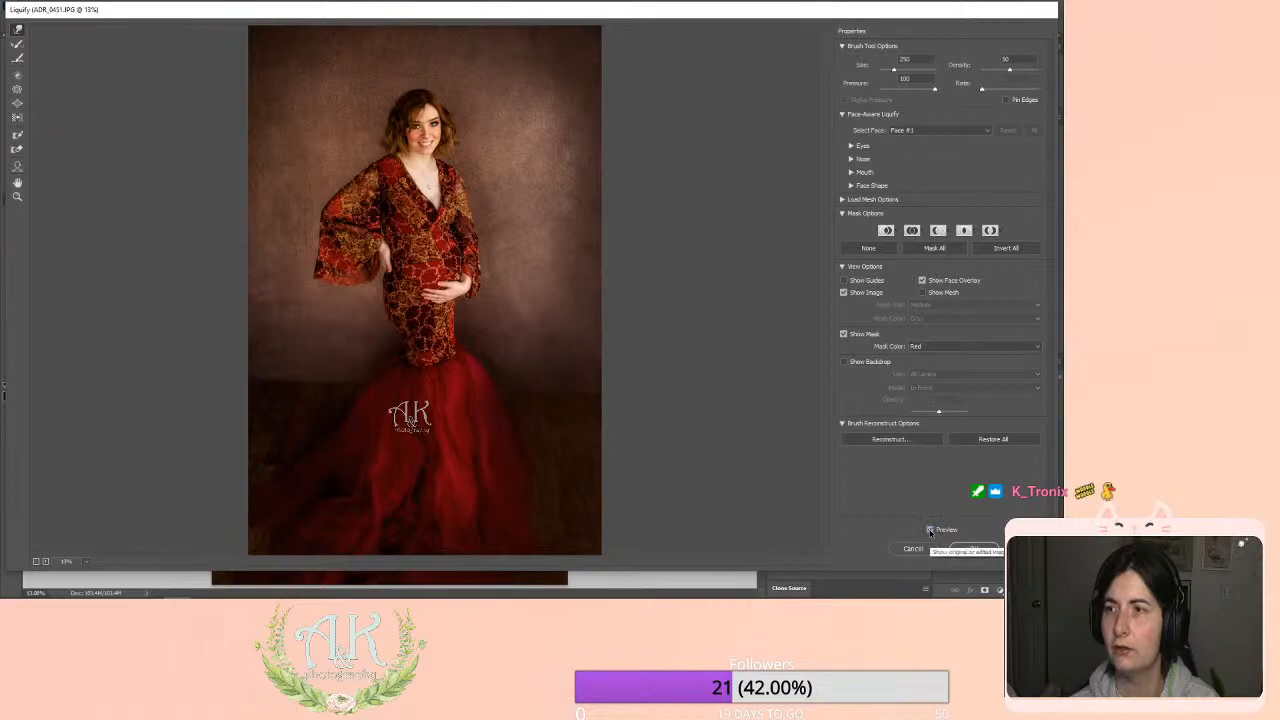
left_click(930, 530)
left_click(930, 530)
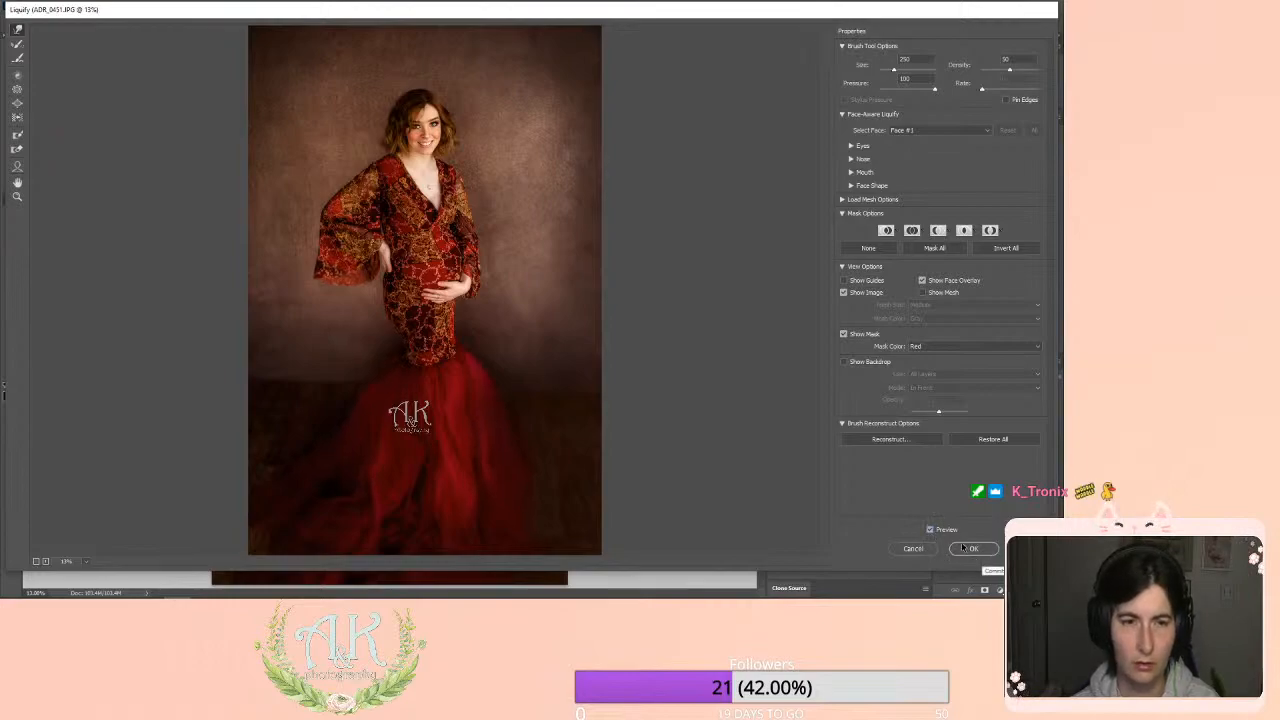
left_click(974, 549)
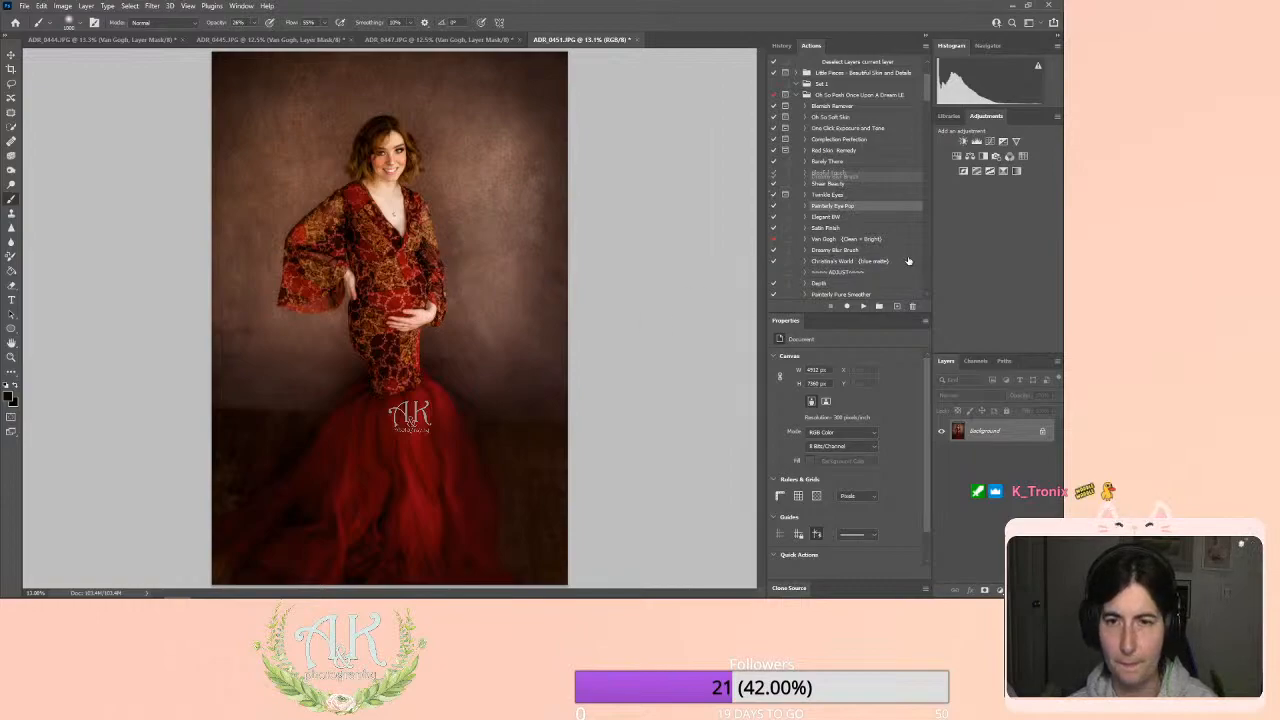
Run the Dreamy Blur Brush action and paint its effect in white over the backdrop around the subject.
left_click(848, 251)
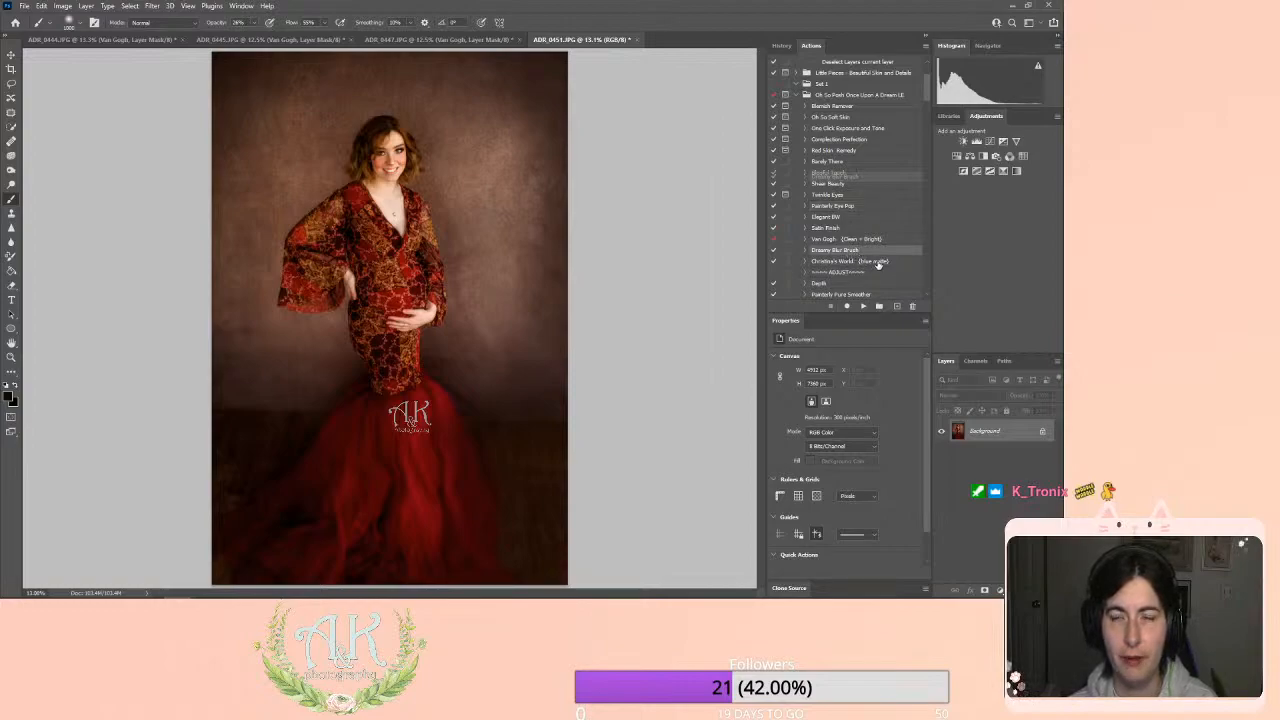
left_click(878, 262)
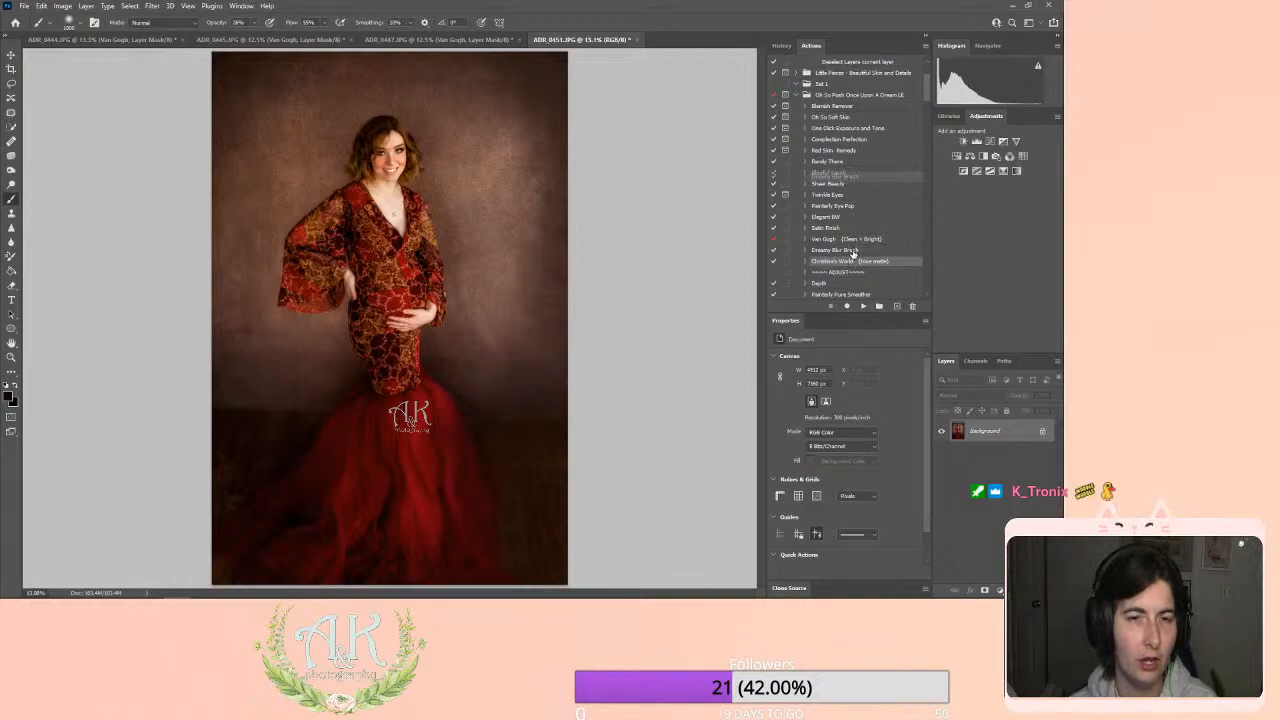
left_click(843, 251)
left_click(863, 307)
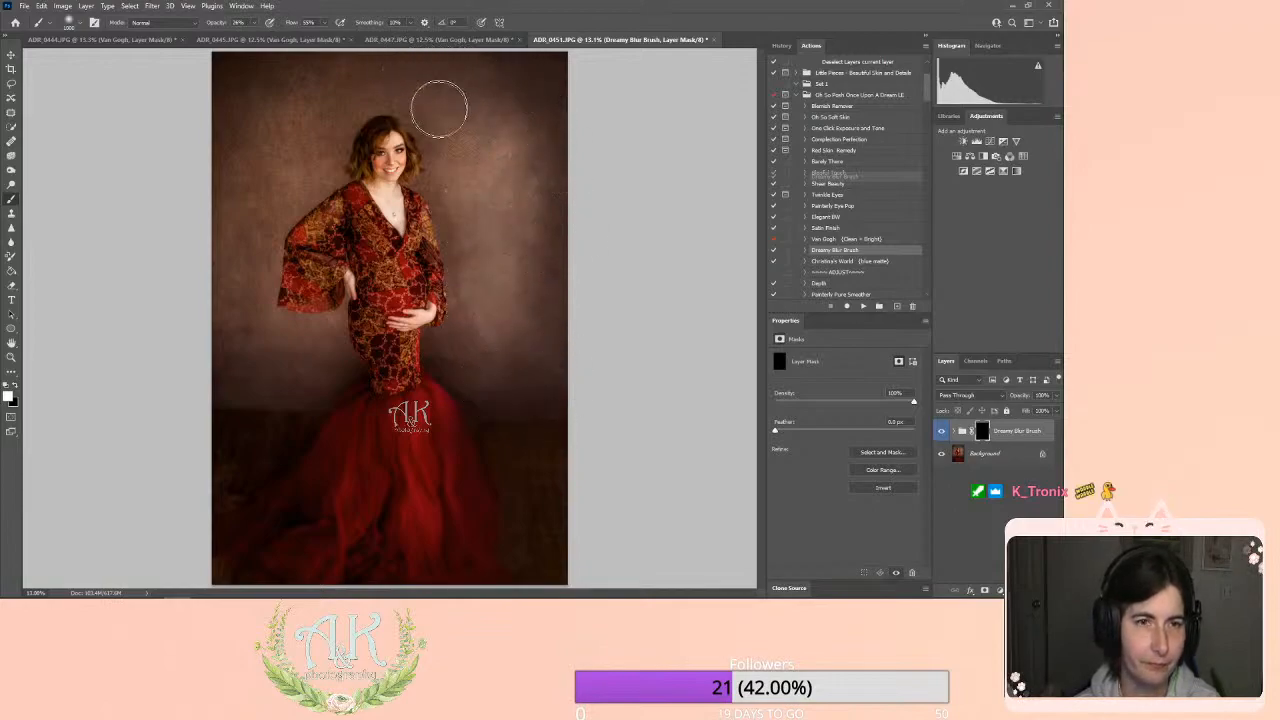
mouse_move(287, 98)
left_mouse_down()
mouse_move(295, 136)
mouse_move(333, 120)
mouse_move(226, 109)
mouse_move(282, 137)
mouse_move(292, 170)
mouse_move(251, 210)
mouse_move(297, 166)
mouse_move(227, 261)
mouse_move(272, 265)
mouse_move(242, 288)
mouse_move(246, 360)
mouse_move(373, 330)
mouse_move(307, 349)
left_mouse_up()
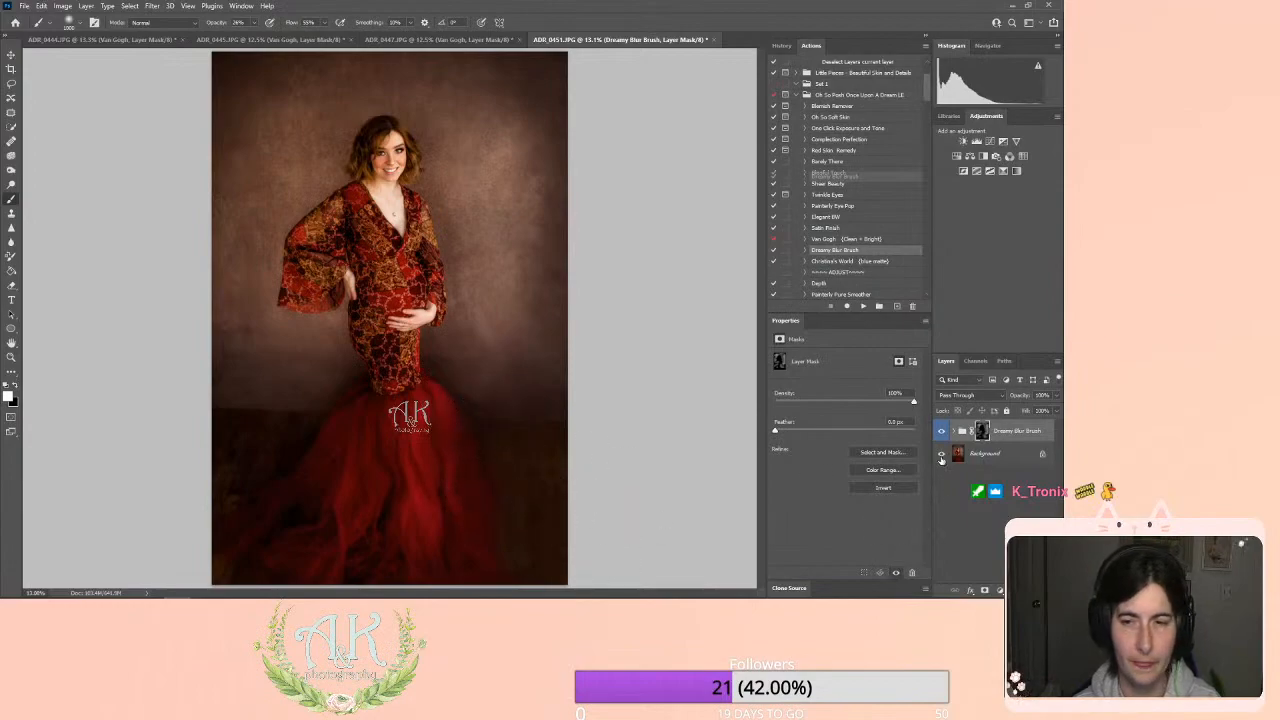
Compare the portrait with and without the Dreamy Blur Brush group, and flatten the image.
left_click(941, 434)
left_click(941, 434)
left_click(941, 435)
left_click(941, 434)
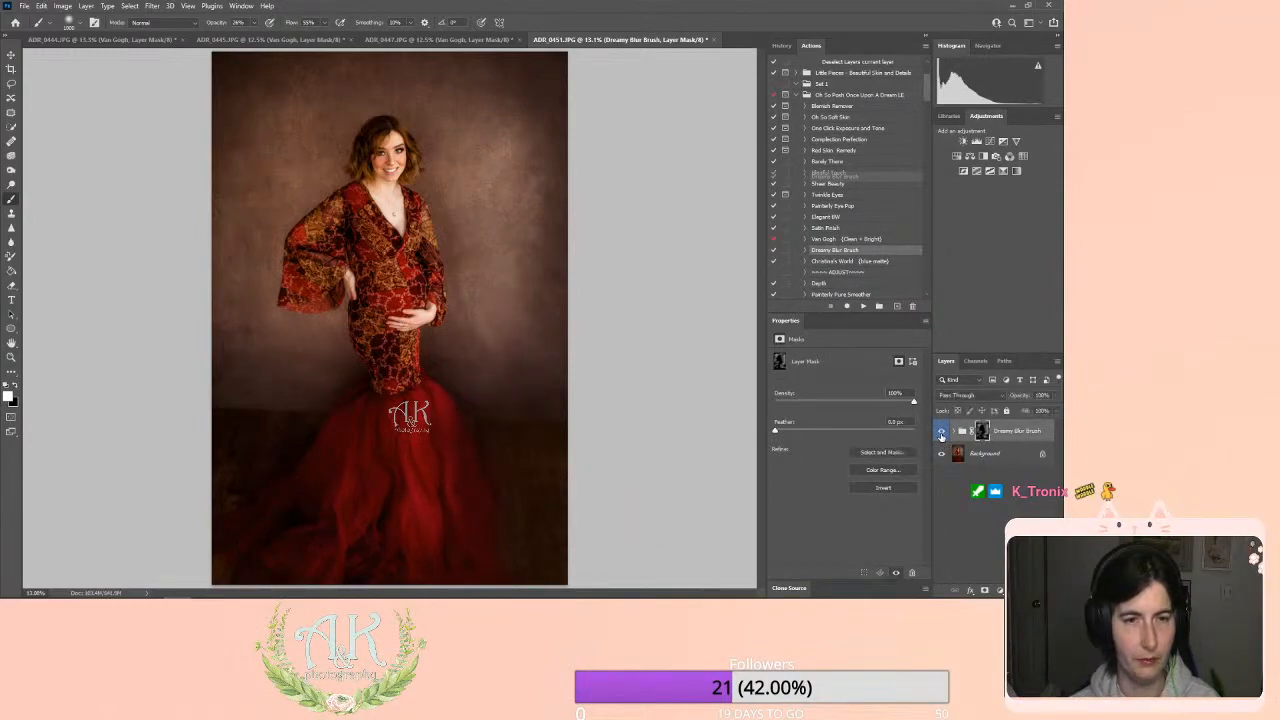
left_click(941, 434)
left_click(941, 435)
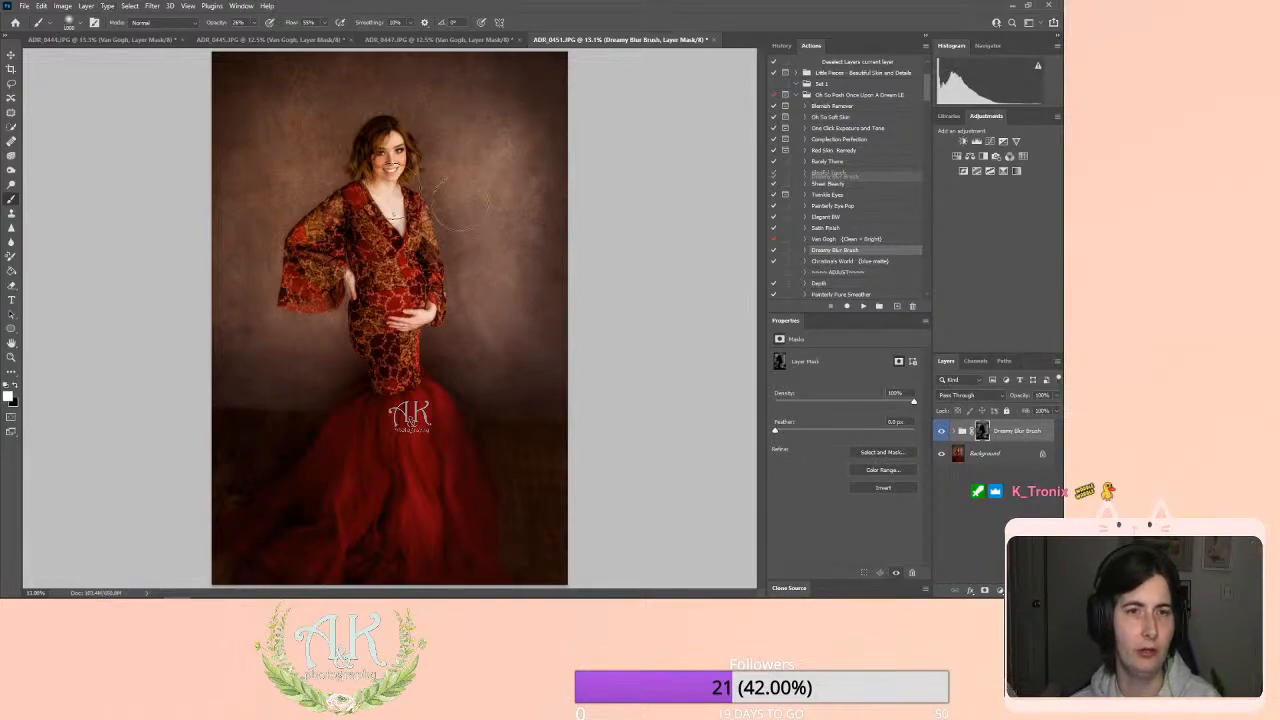
left_click(940, 433)
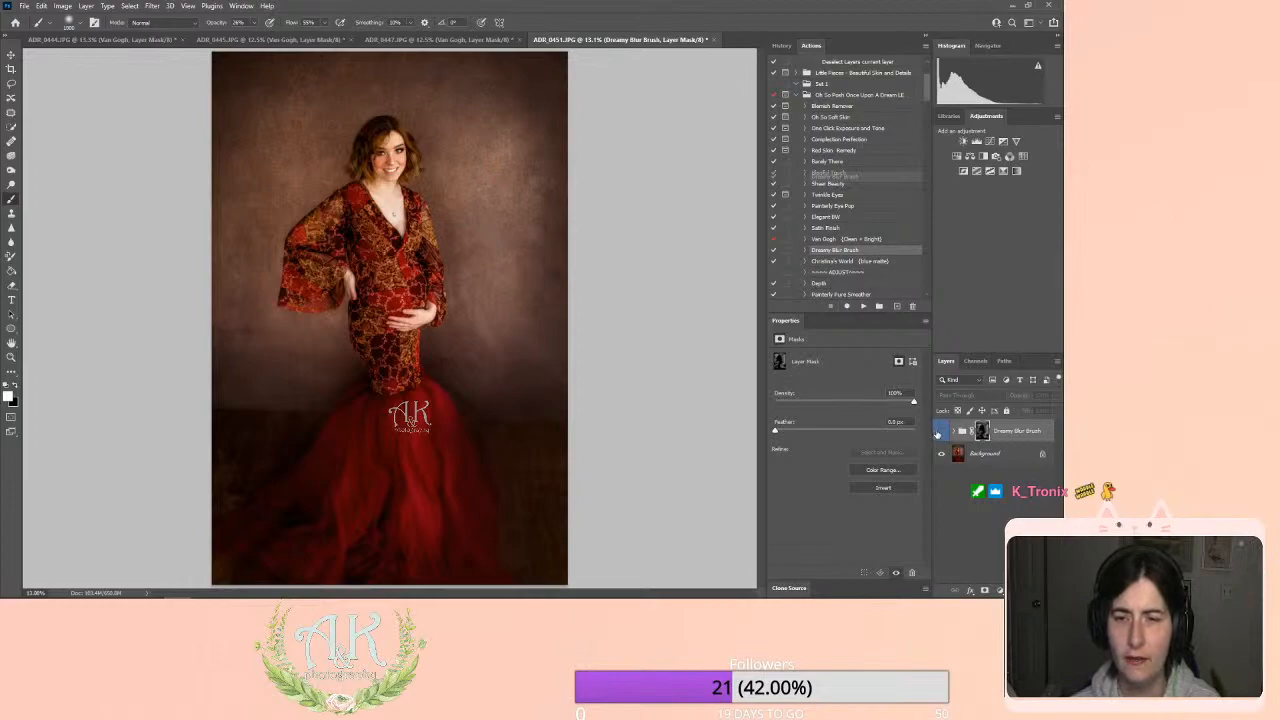
left_click(941, 434)
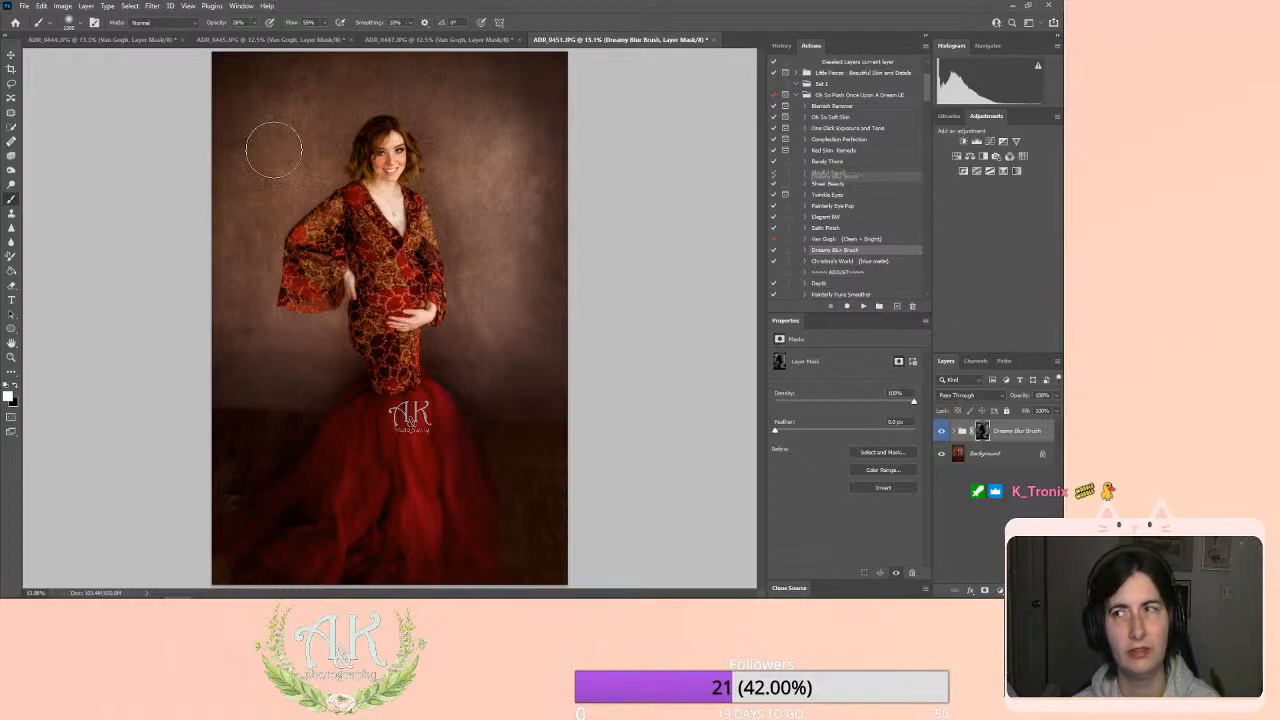
left_click(90, 7)
left_click(140, 427)
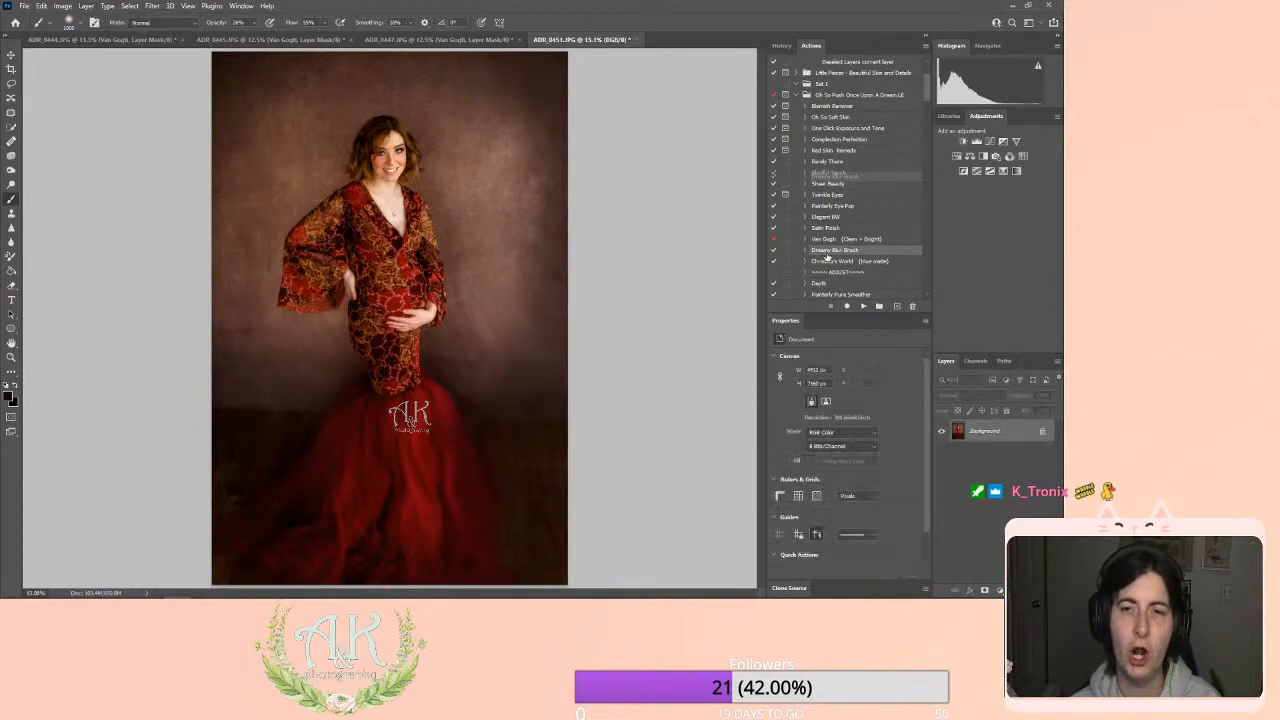
Run the Christina's World (blue matte) action and lower its group opacity to roughly a third.
left_click(881, 241)
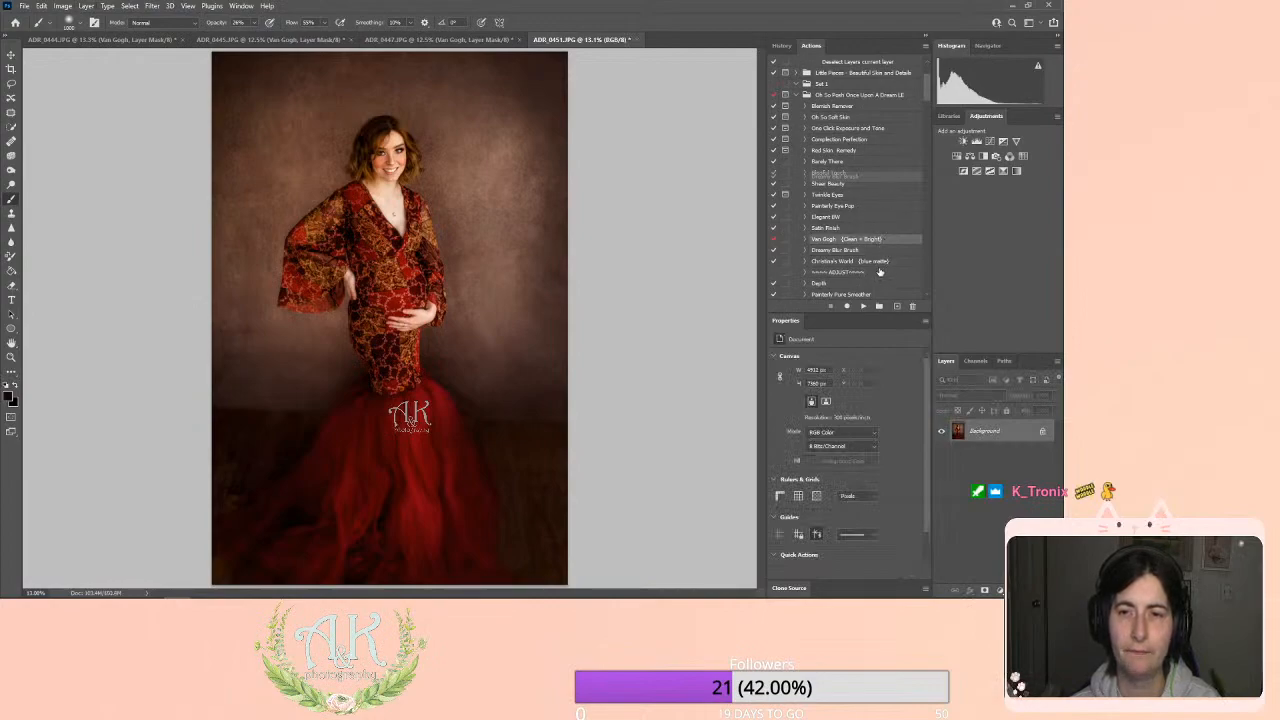
left_click(880, 262)
left_click(864, 306)
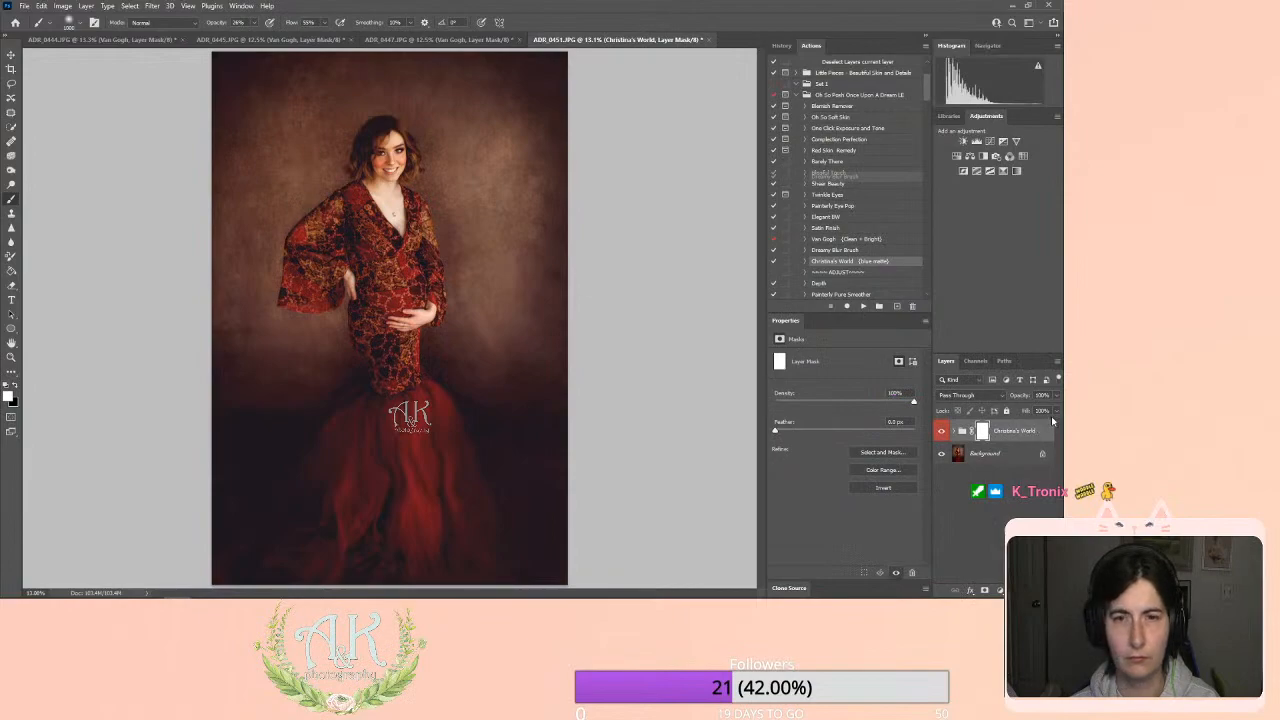
left_click_drag(1057, 402, 1023, 413)
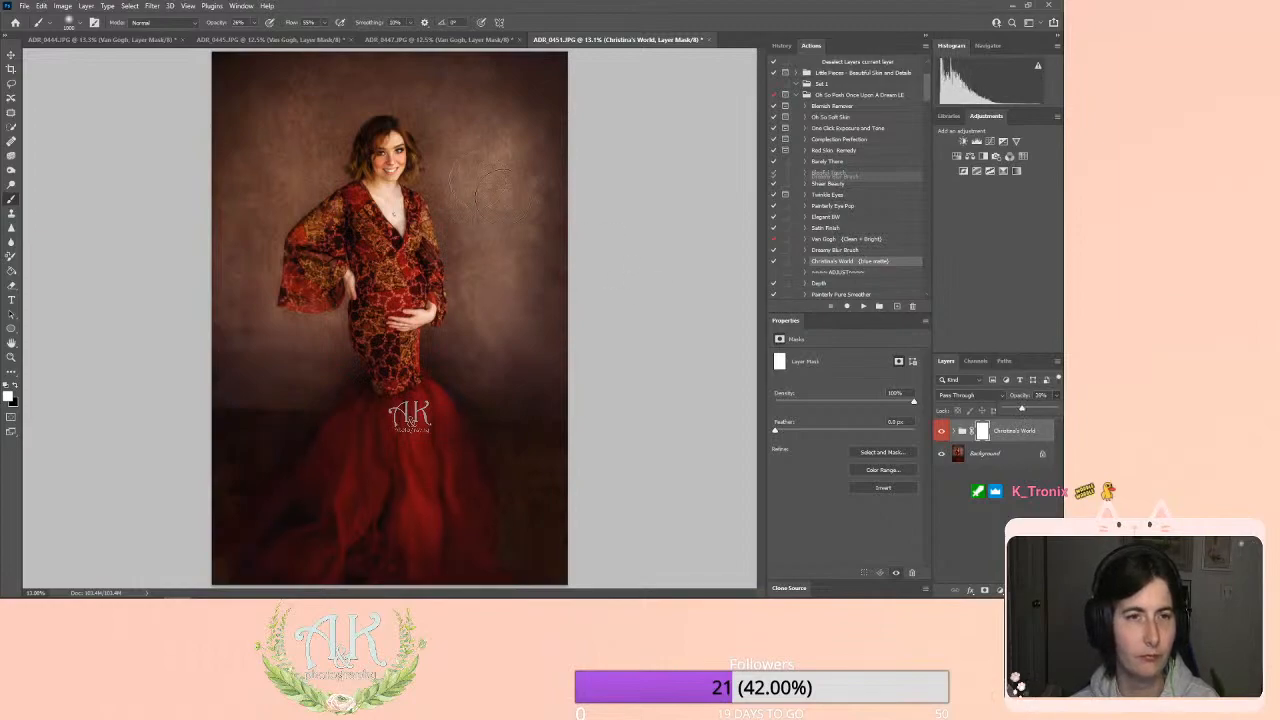
Compare the portrait with and without the Christina's World group, and flatten the image.
left_click(946, 433)
left_click(945, 432)
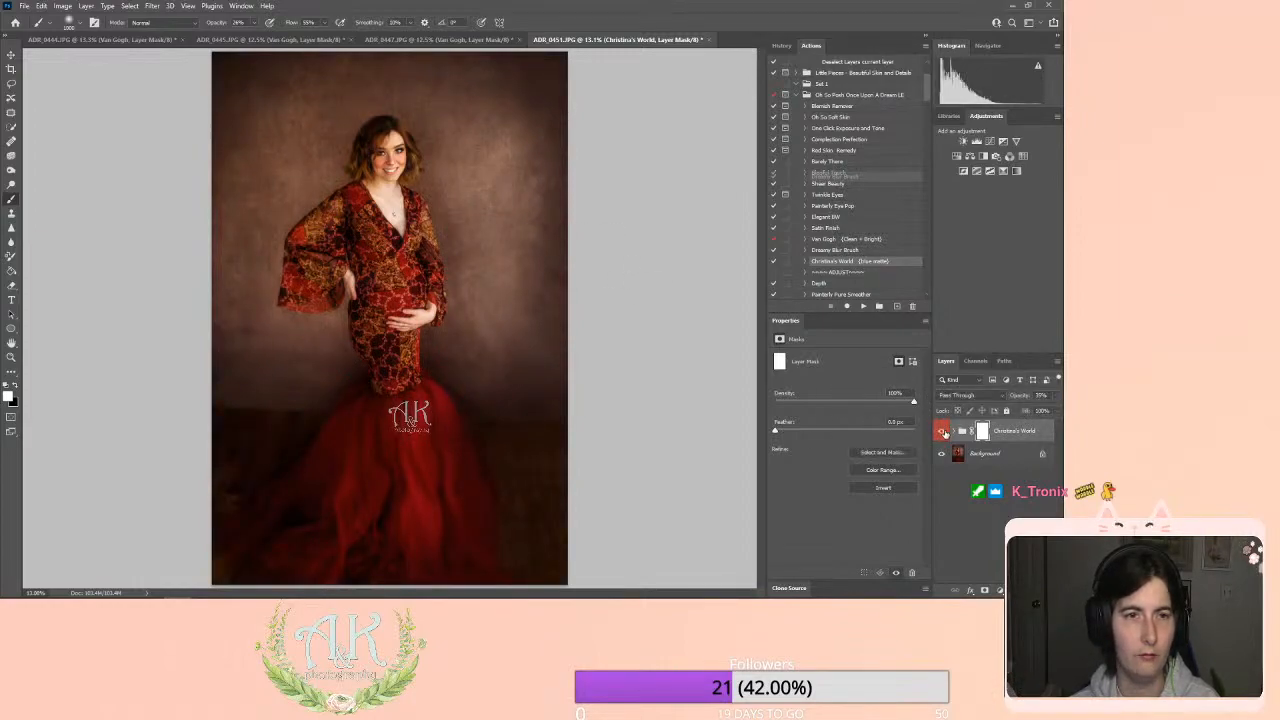
left_click(945, 432)
left_click(945, 432)
left_click(945, 432)
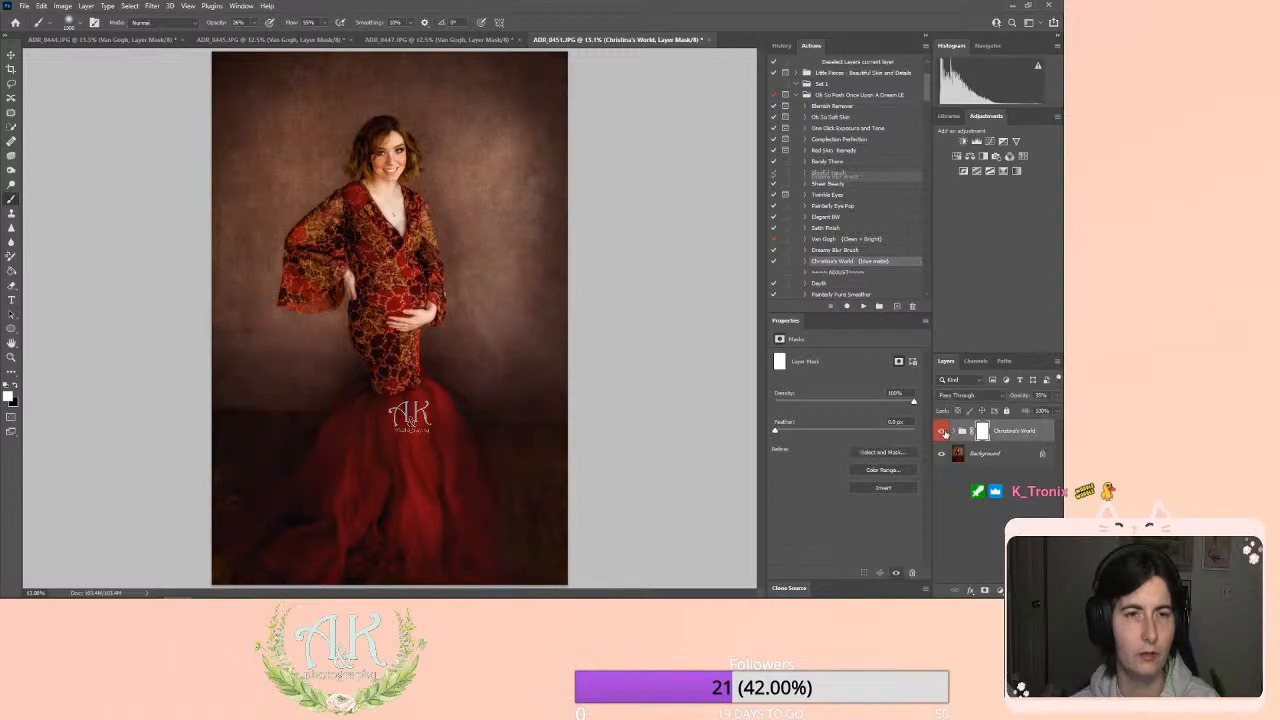
left_click(86, 6)
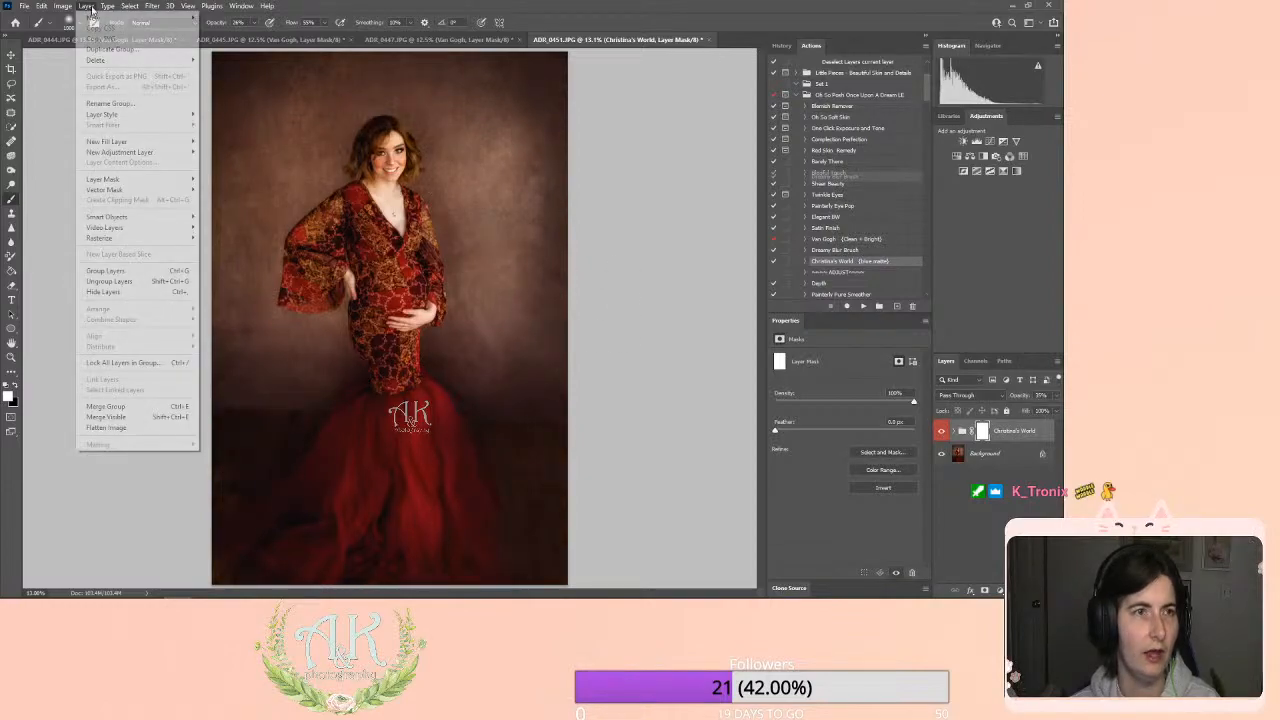
left_click(152, 428)
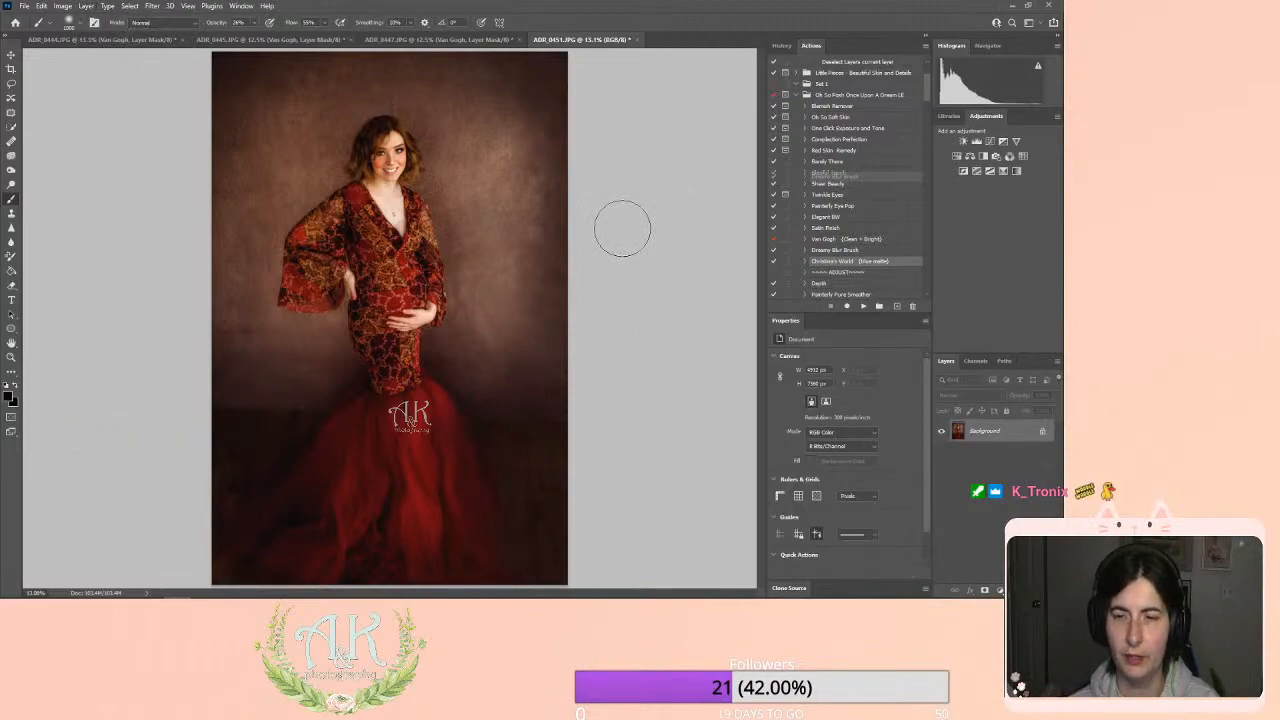
Run the Satin Finish action and lower its layer opacity to about 14%.
left_click(827, 229)
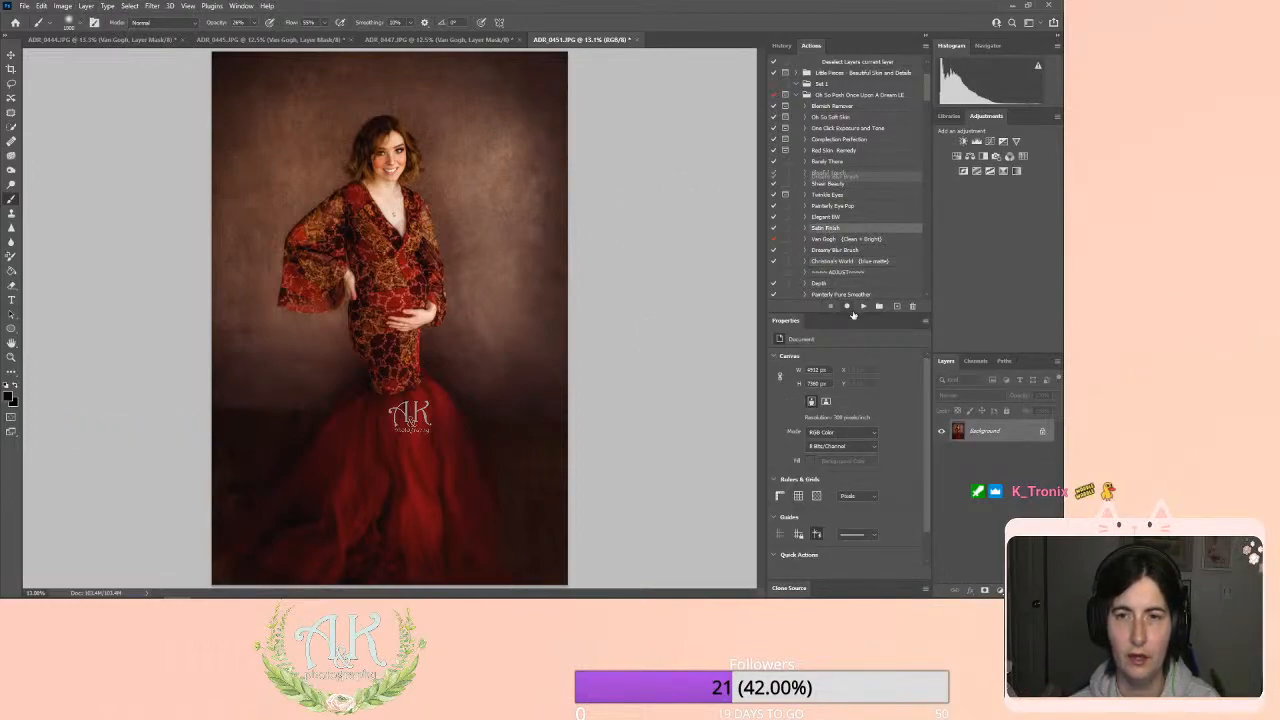
left_click(863, 306)
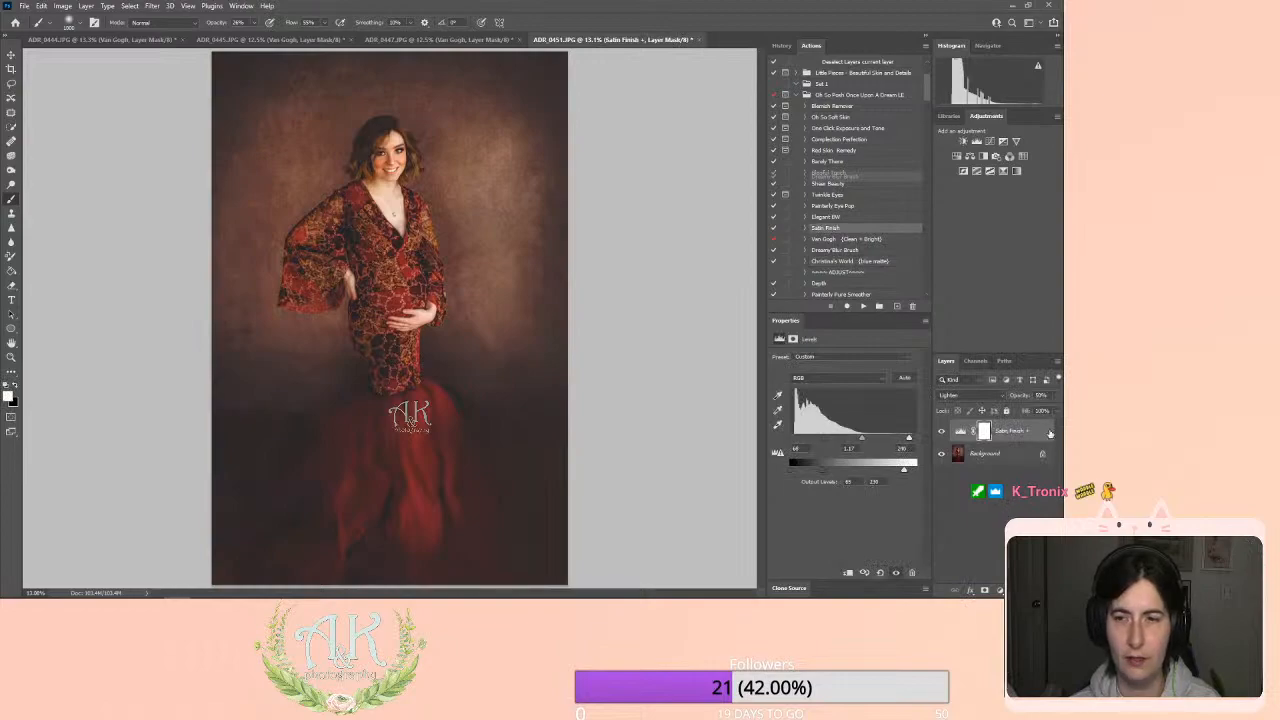
left_click(1058, 396)
left_click_drag(1031, 410, 1011, 410)
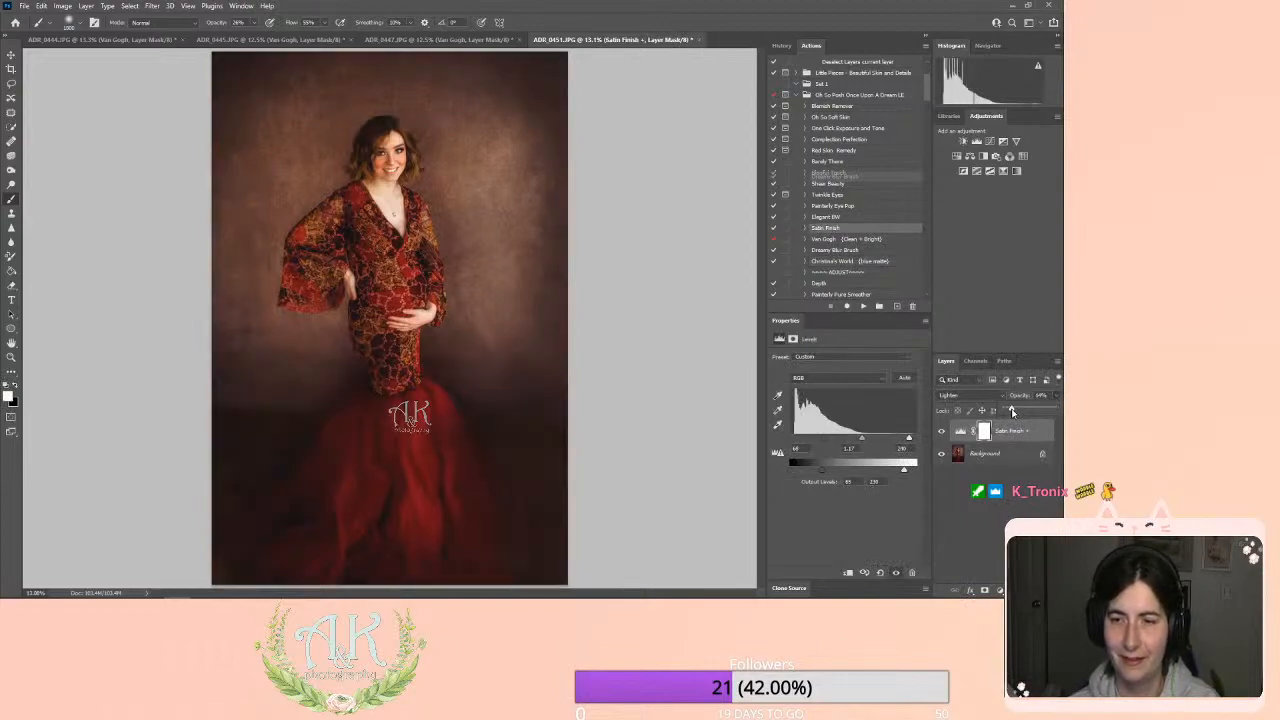
Save the flattened portrait as a baseline-optimized JPEG at maximum quality 12 and close it.
left_click(86, 5)
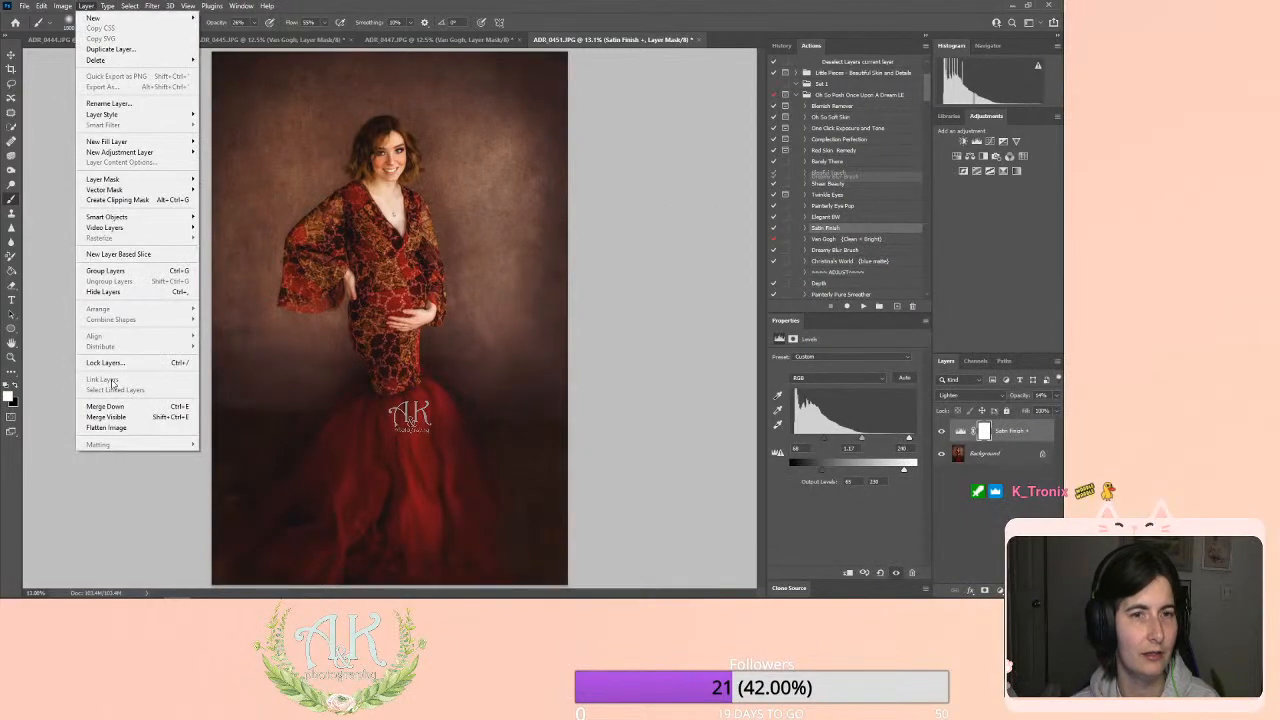
left_click(118, 428)
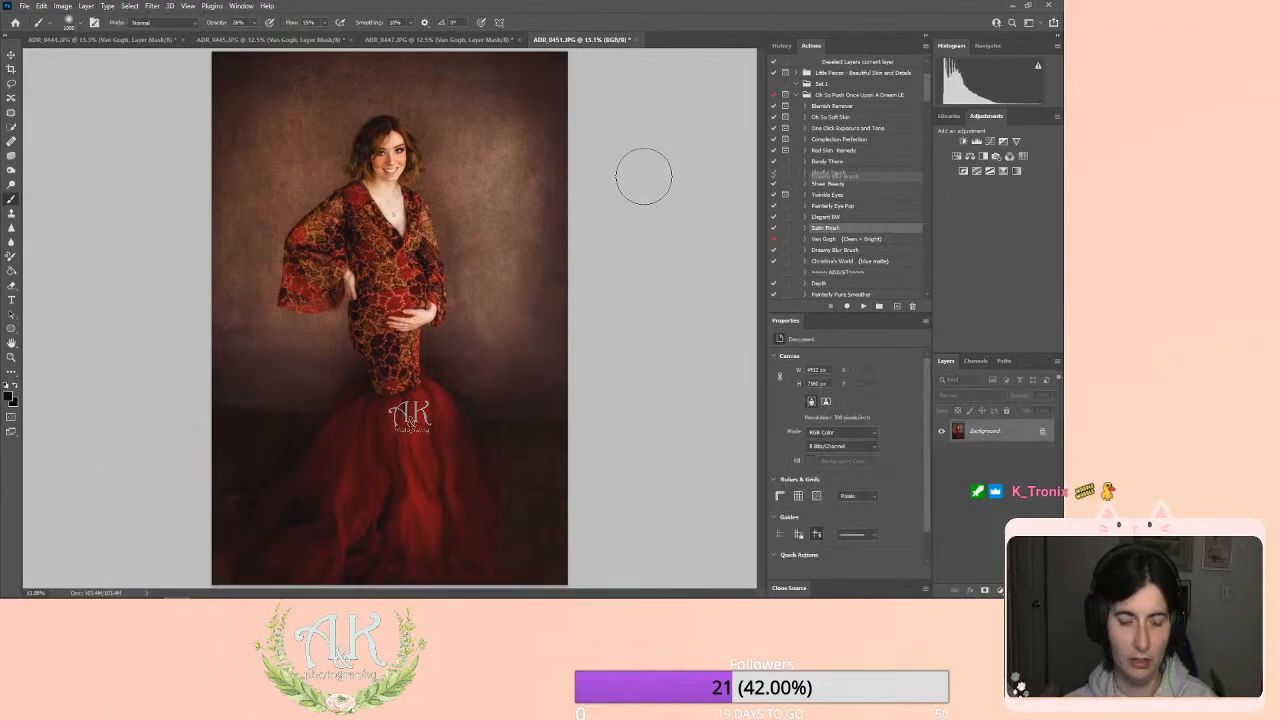
key("ctrl+s")
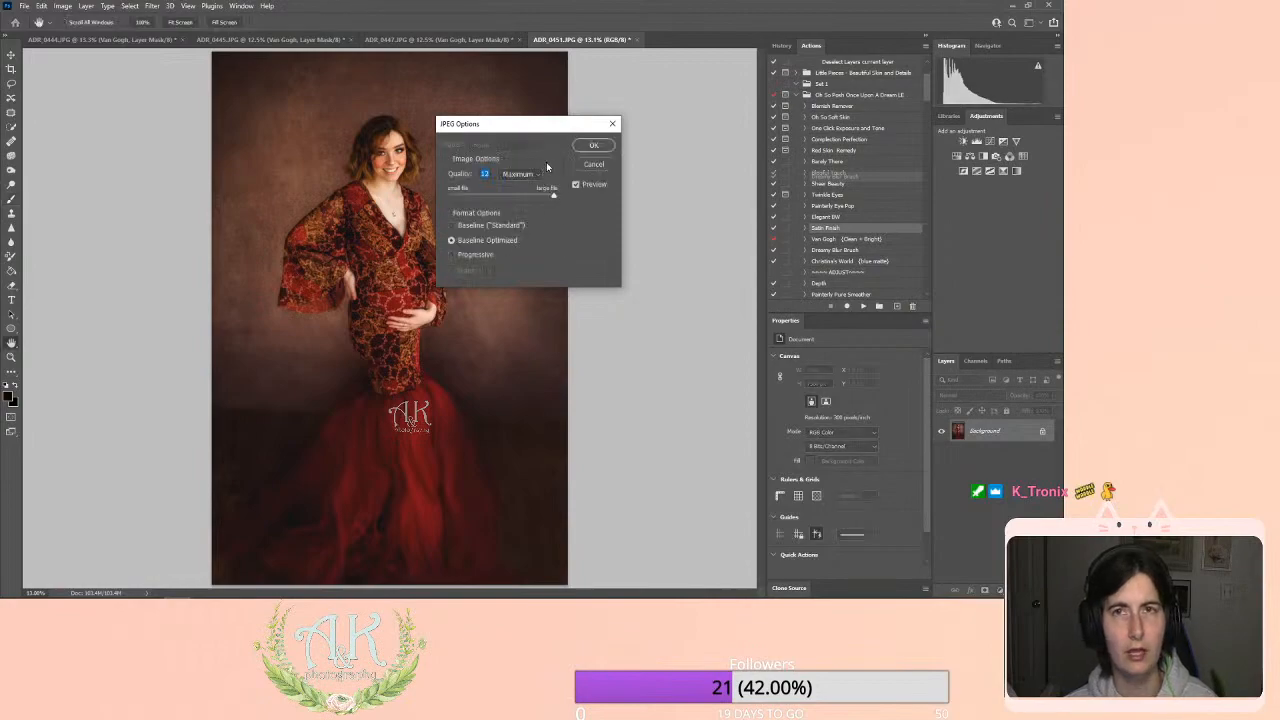
left_click(591, 146)
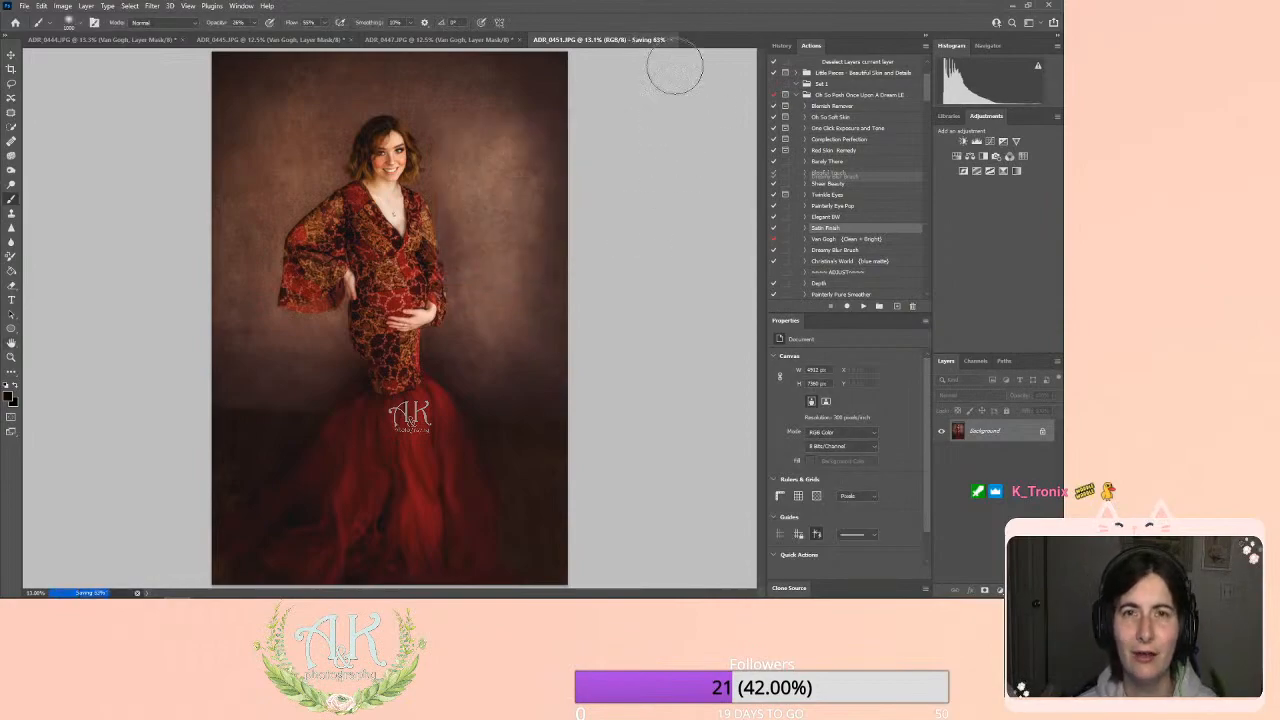
left_click(629, 40)
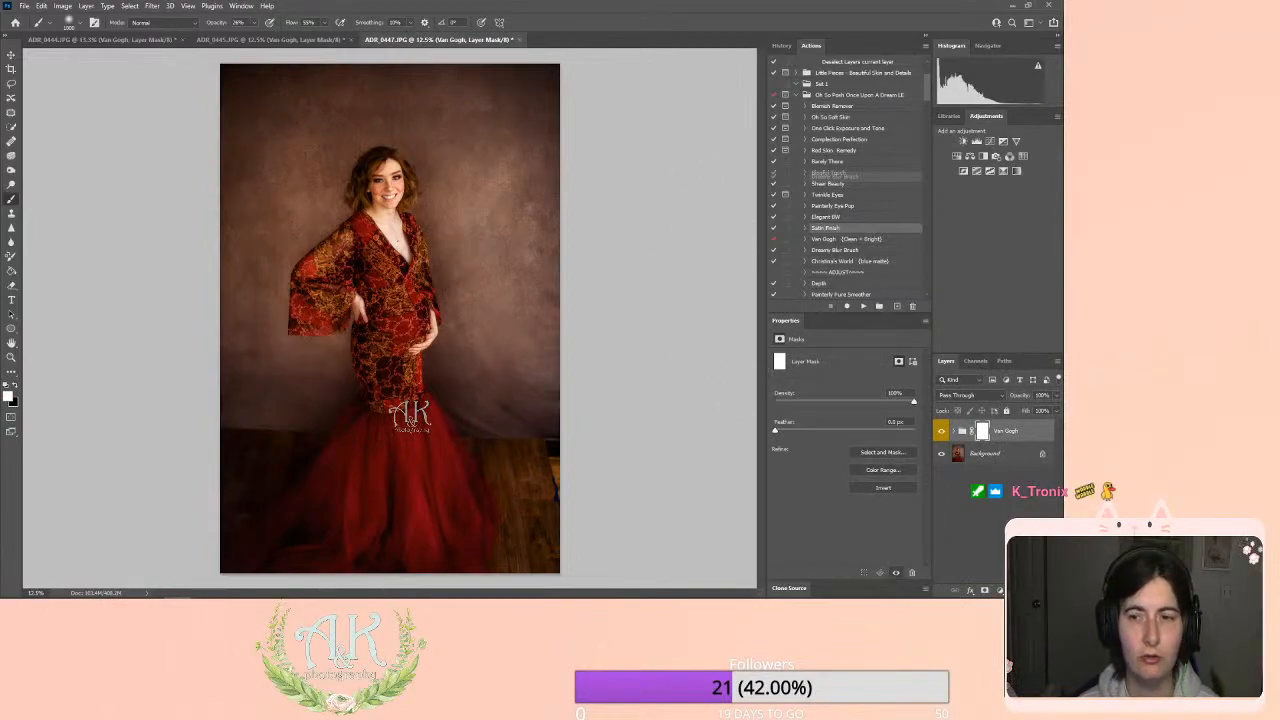
Lower the Van Gogh group's opacity to roughly three quarters and flatten the image.
left_click(1057, 395)
mouse_move(1056, 410)
left_mouse_down()
mouse_move(989, 411)
mouse_move(1060, 410)
mouse_move(1042, 410)
left_mouse_up()
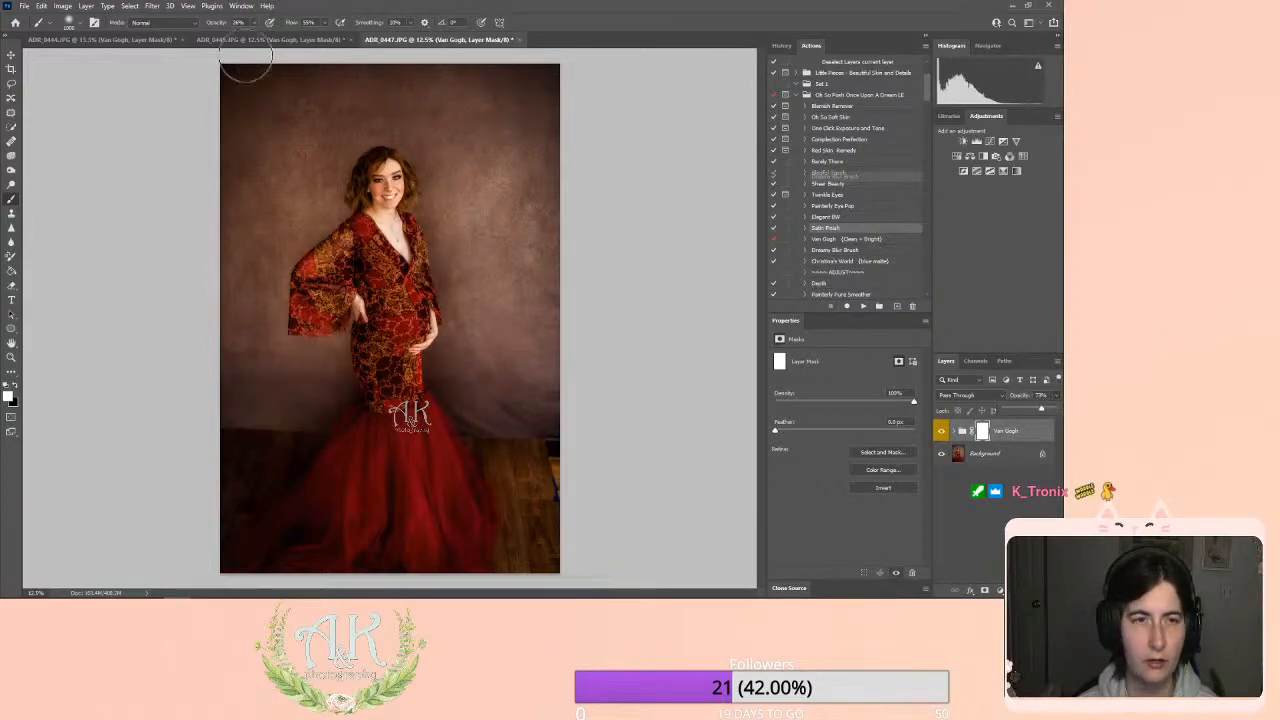
left_click(86, 6)
left_click(132, 428)
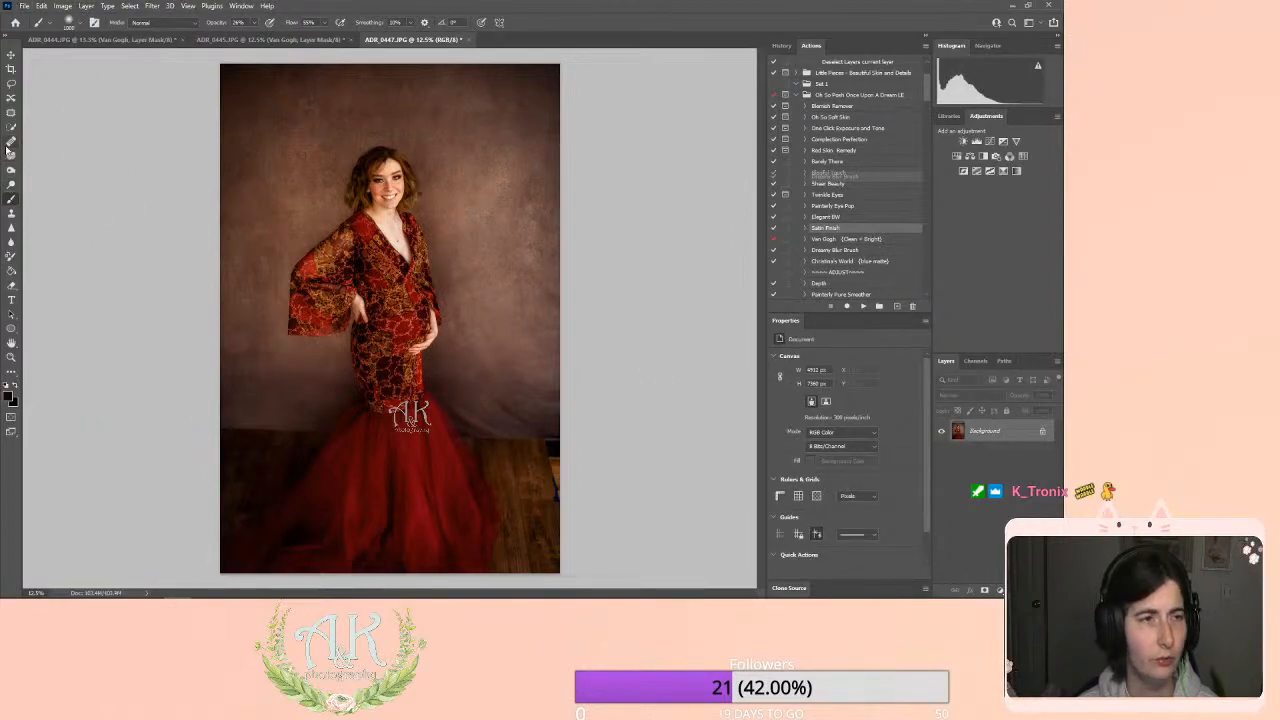
Select the stray object at the floor's right edge and remove it with a Content-Aware fill.
left_click(12, 110)
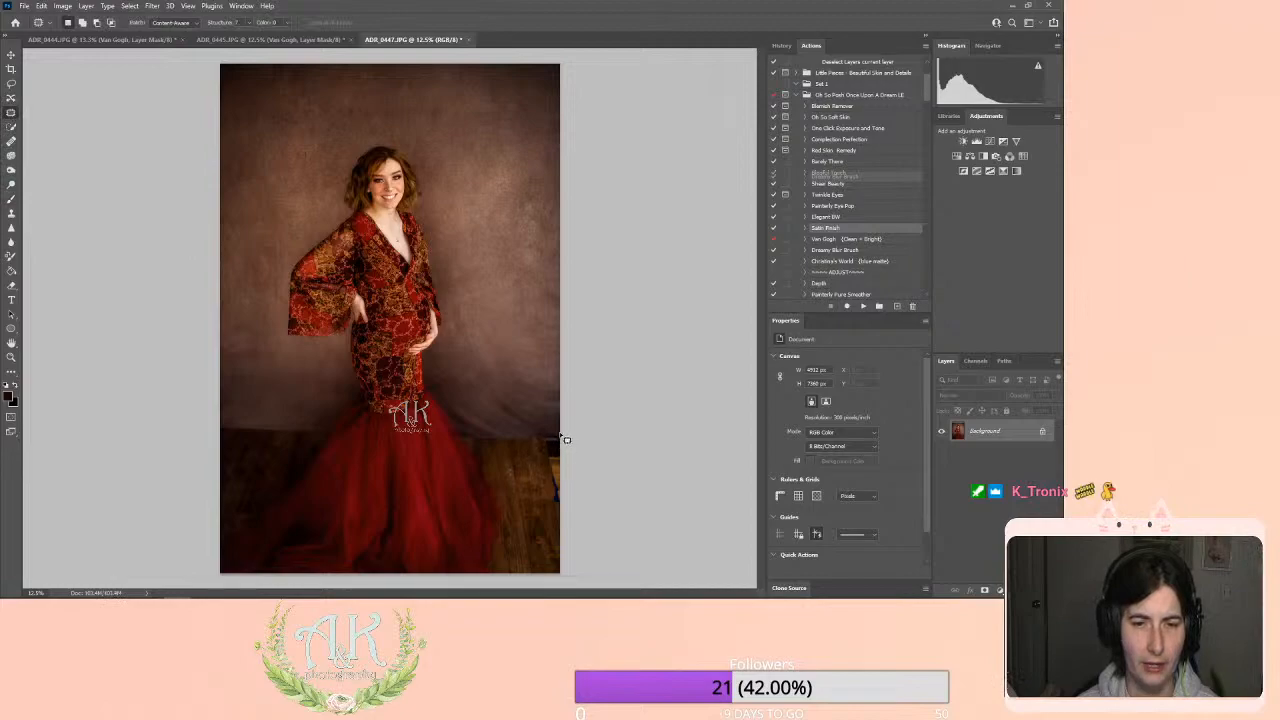
mouse_move(560, 436)
left_mouse_down()
mouse_move(550, 496)
mouse_move(706, 500)
left_mouse_up()
key("shift+F5")
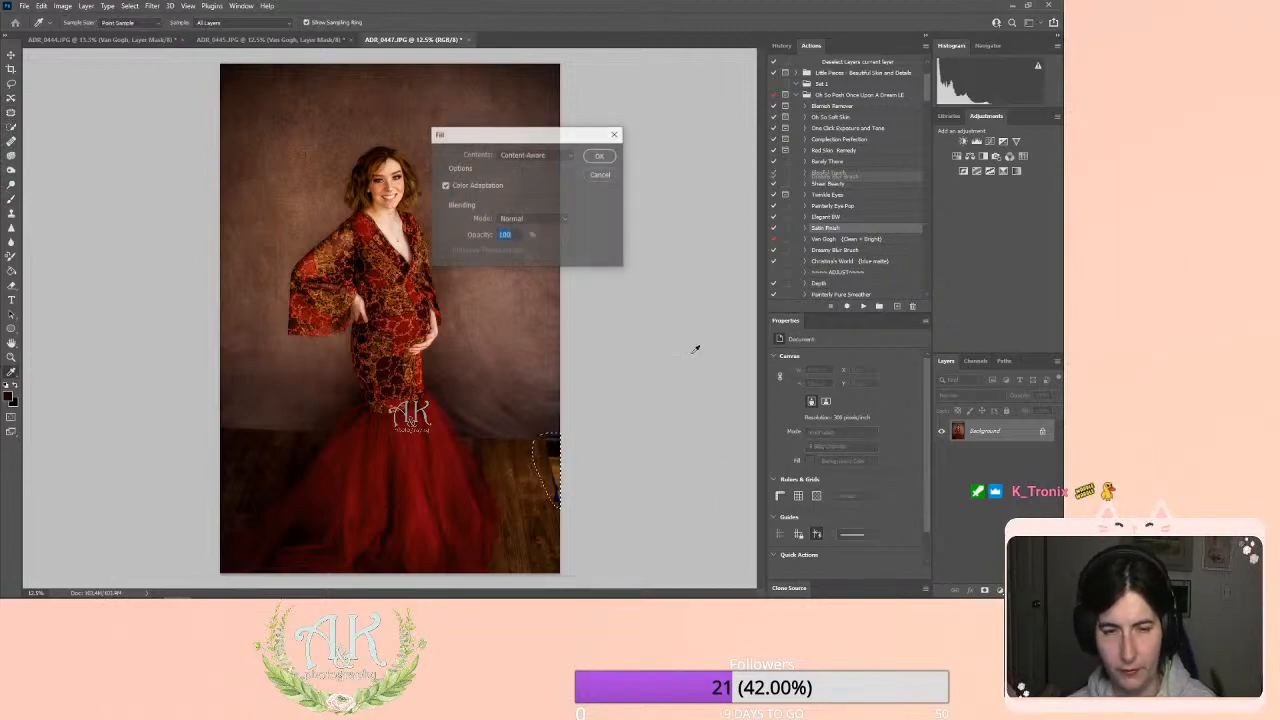
left_click(603, 157)
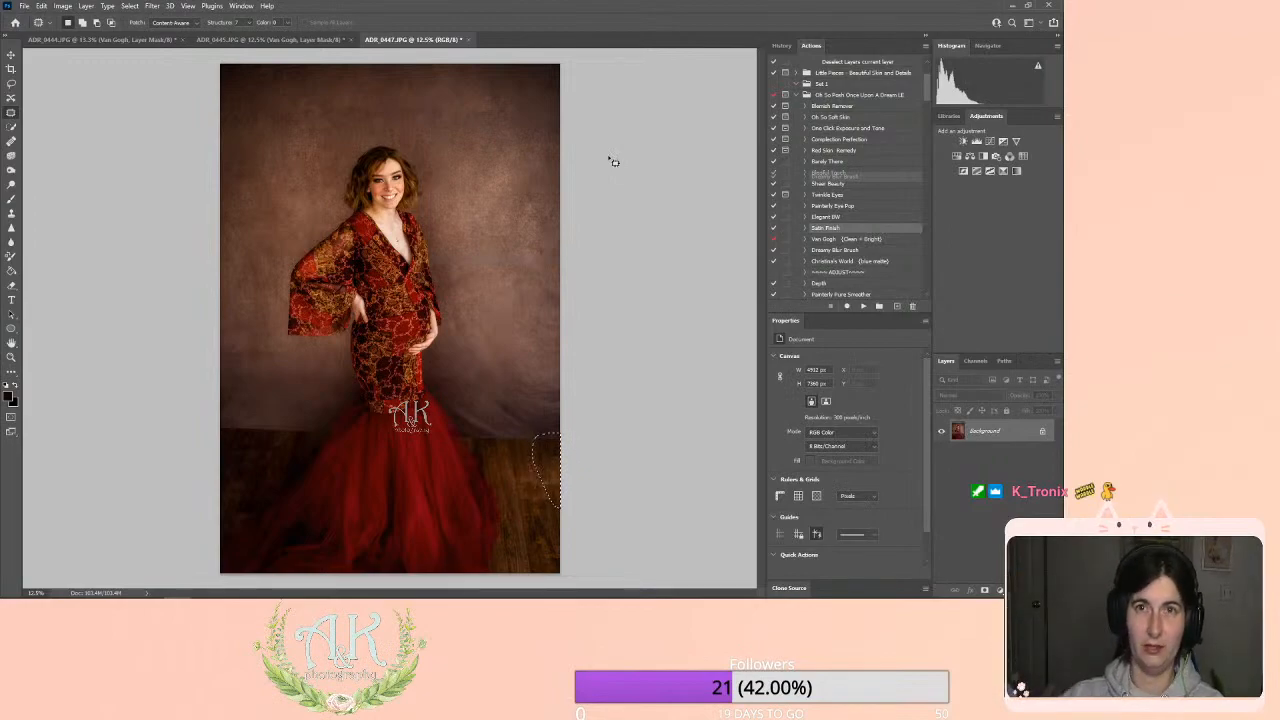
key("ctrl+d")
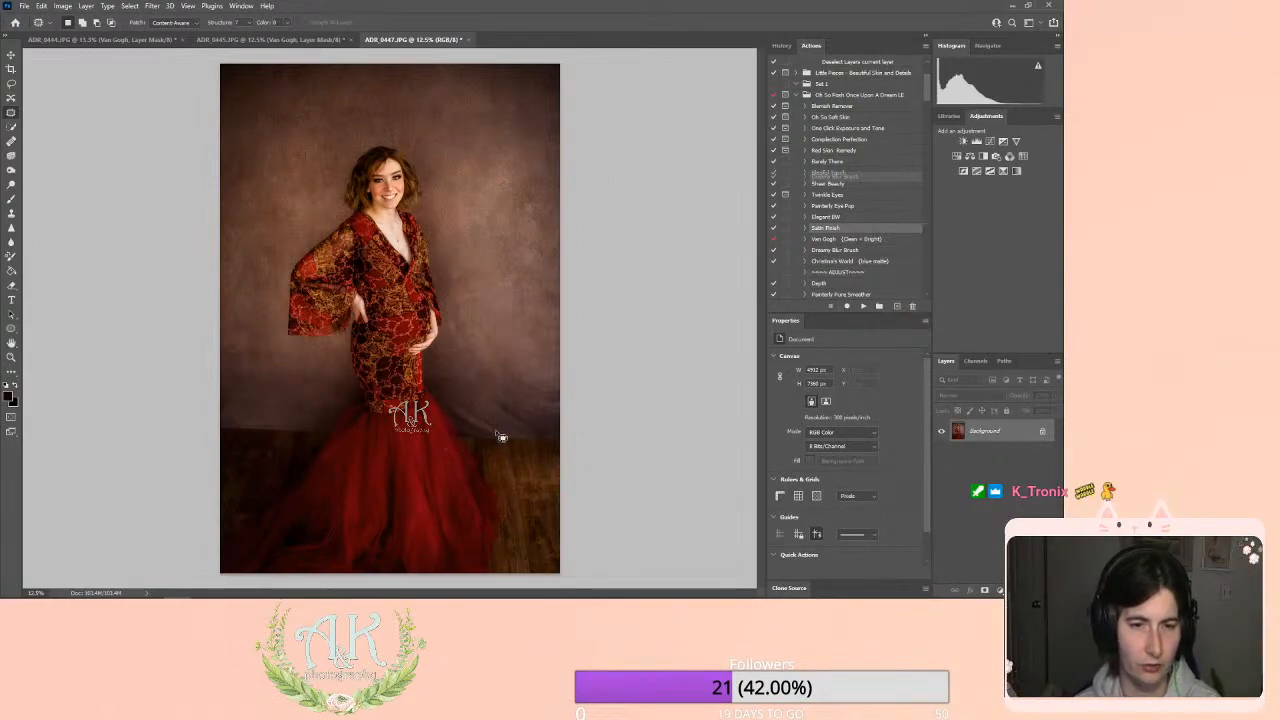
Clean up the backdrop creases just above the floor, right of the gown, with Content-Aware fills.
mouse_move(501, 432)
left_mouse_down()
mouse_move(457, 419)
mouse_move(509, 444)
mouse_move(506, 405)
mouse_move(497, 413)
mouse_move(537, 420)
left_mouse_up()
key("shift+F5")
left_click(603, 155)
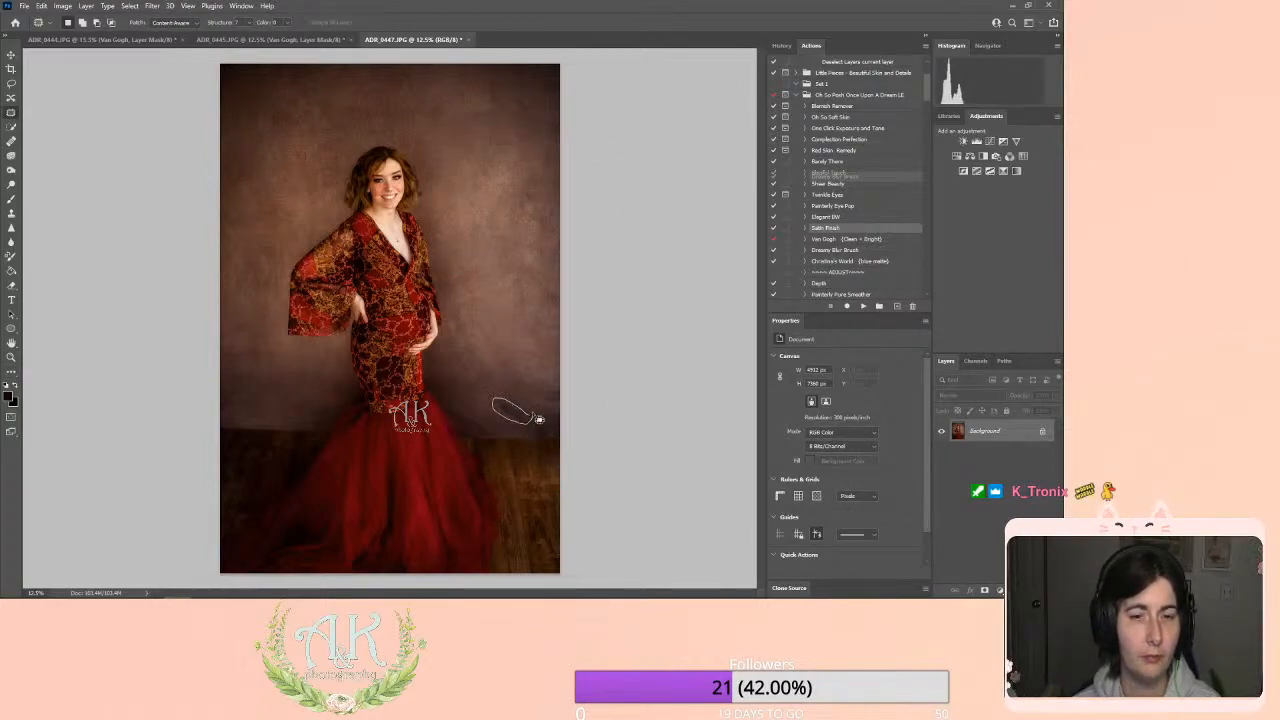
key("shift+F5")
left_click(600, 157)
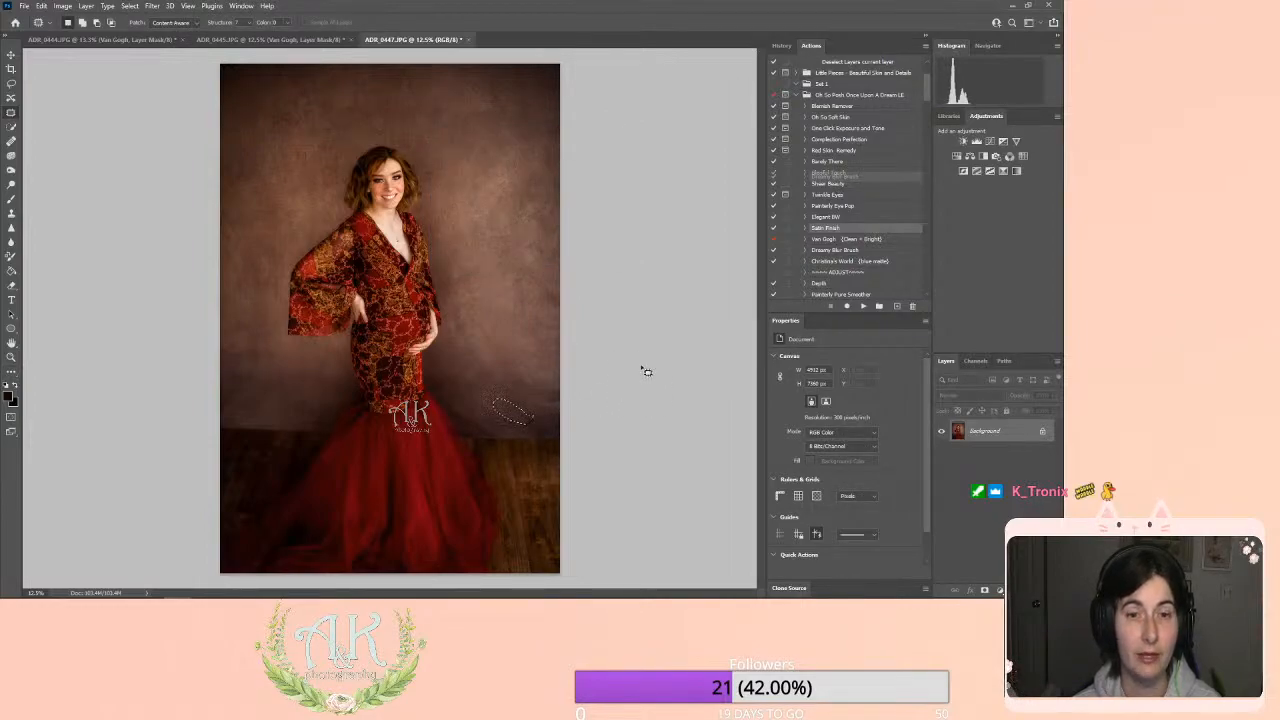
key("ctrl+d")
Replace the small backdrop patch at the photo's right edge above the floor using a Content-Aware fill.
left_click_drag(585, 404, 586, 400)
key("shift+F5")
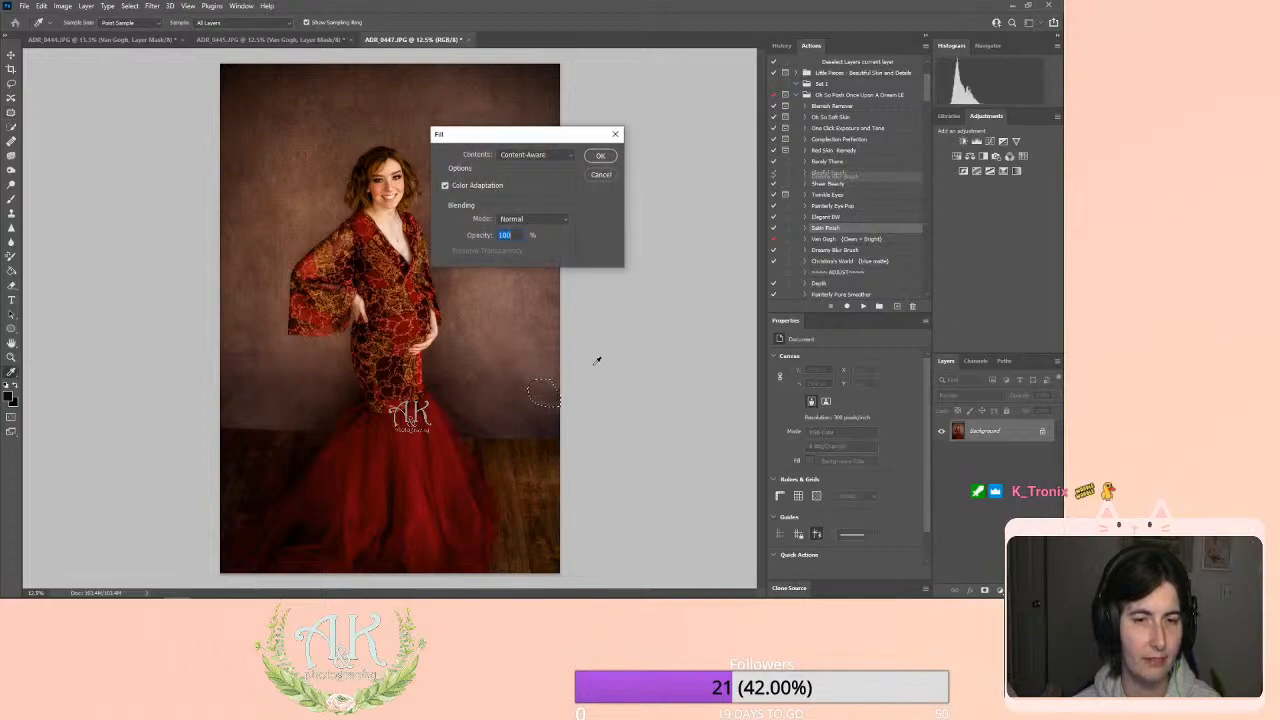
left_click(600, 157)
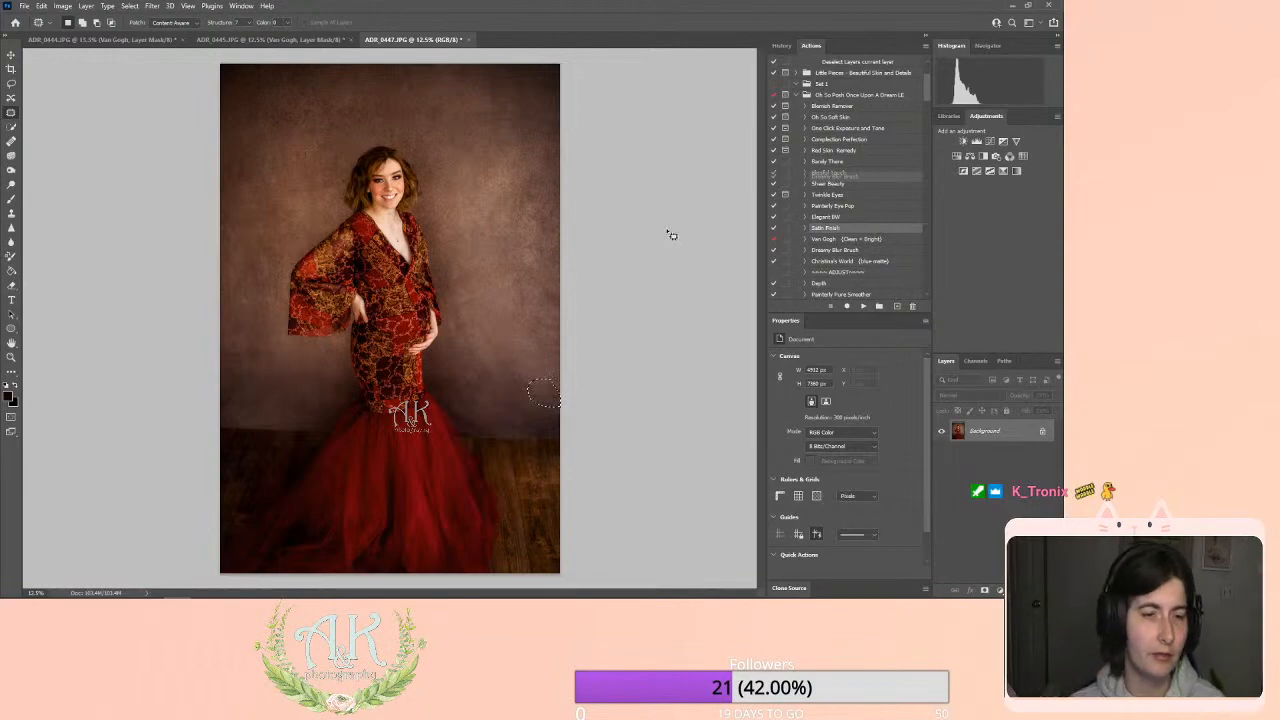
key("ctrl+d")
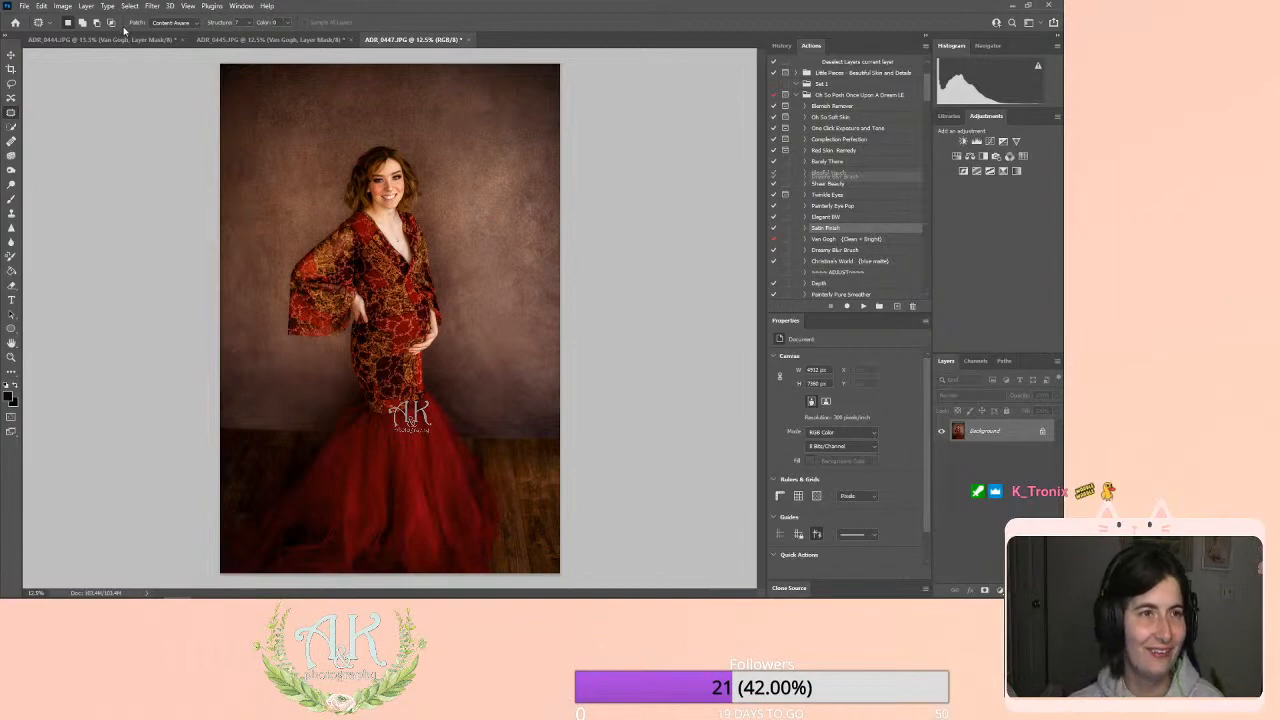
In Liquify, enlarge the Forward Warp brush to 1000 and push the skirt's edges outward for a fuller gown.
left_click(152, 5)
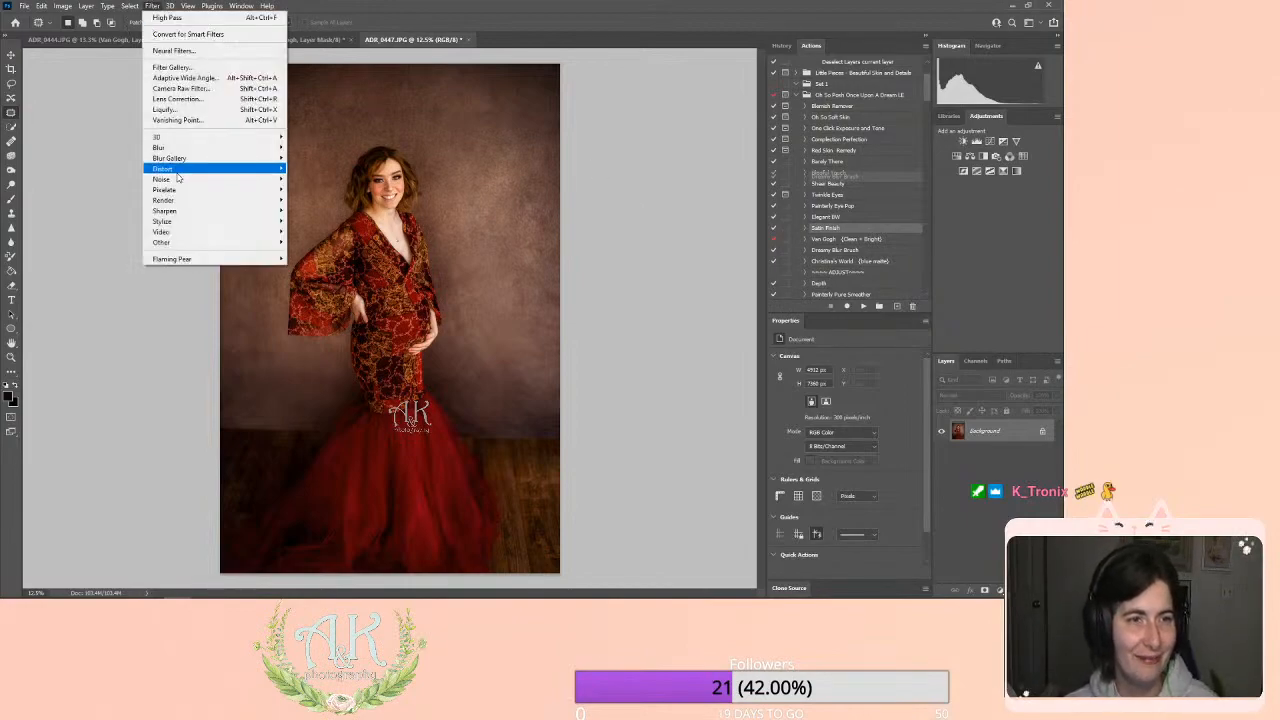
left_click(168, 110)
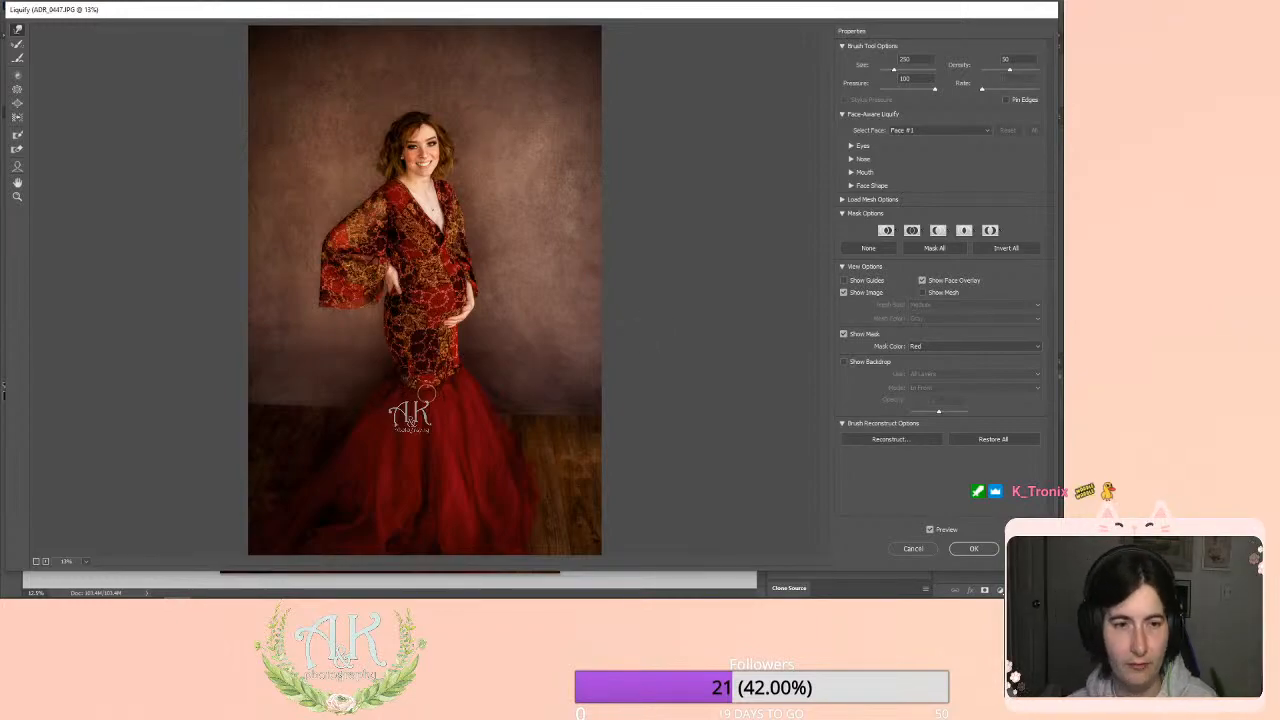
key("bracketright")
key("bracketright")
key("bracketright")
key("bracketright")
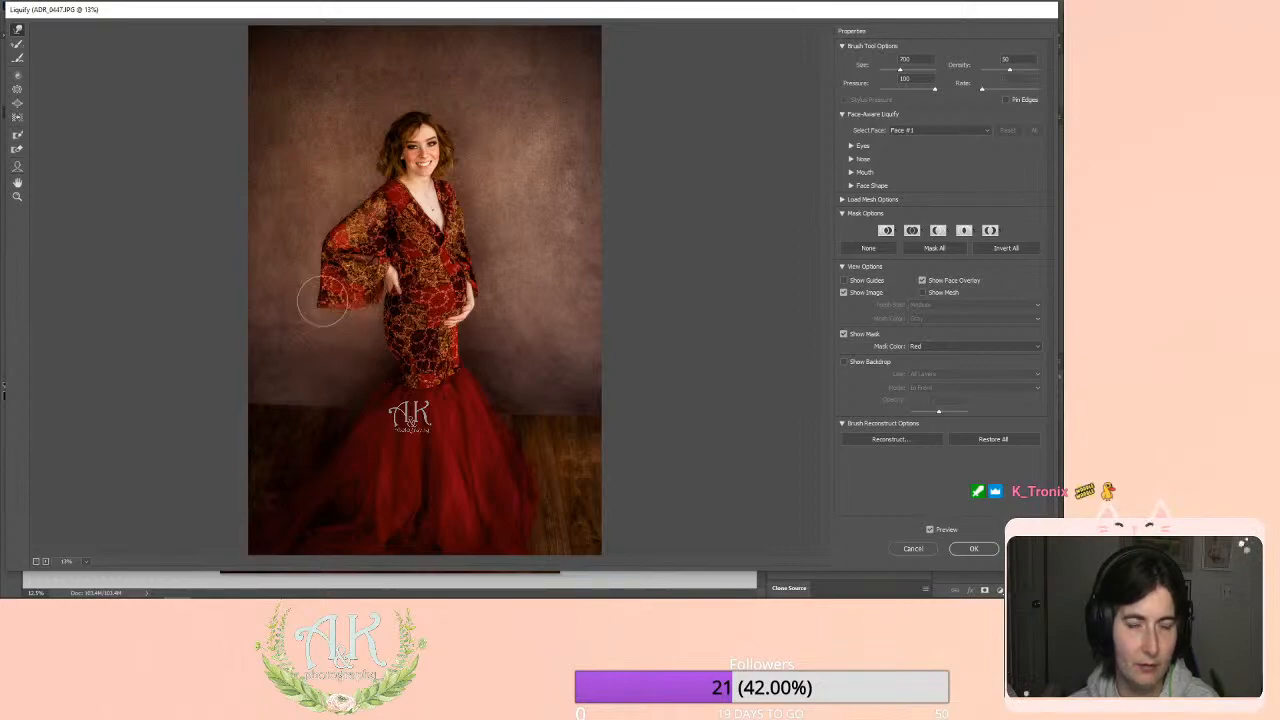
key("bracketright")
key("bracketright")
key("bracketright")
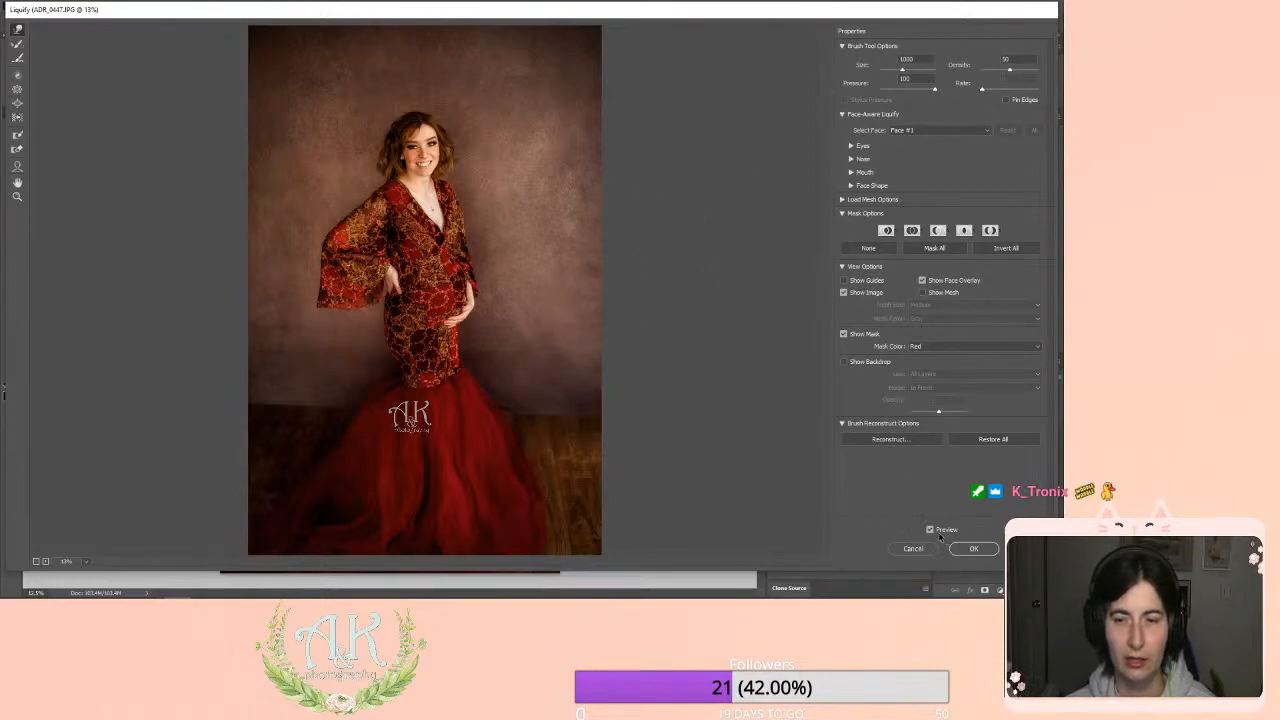
Compare the portrait with and without the Liquify changes, and apply them.
left_click(936, 532)
left_click(936, 532)
left_click(935, 531)
left_click(935, 531)
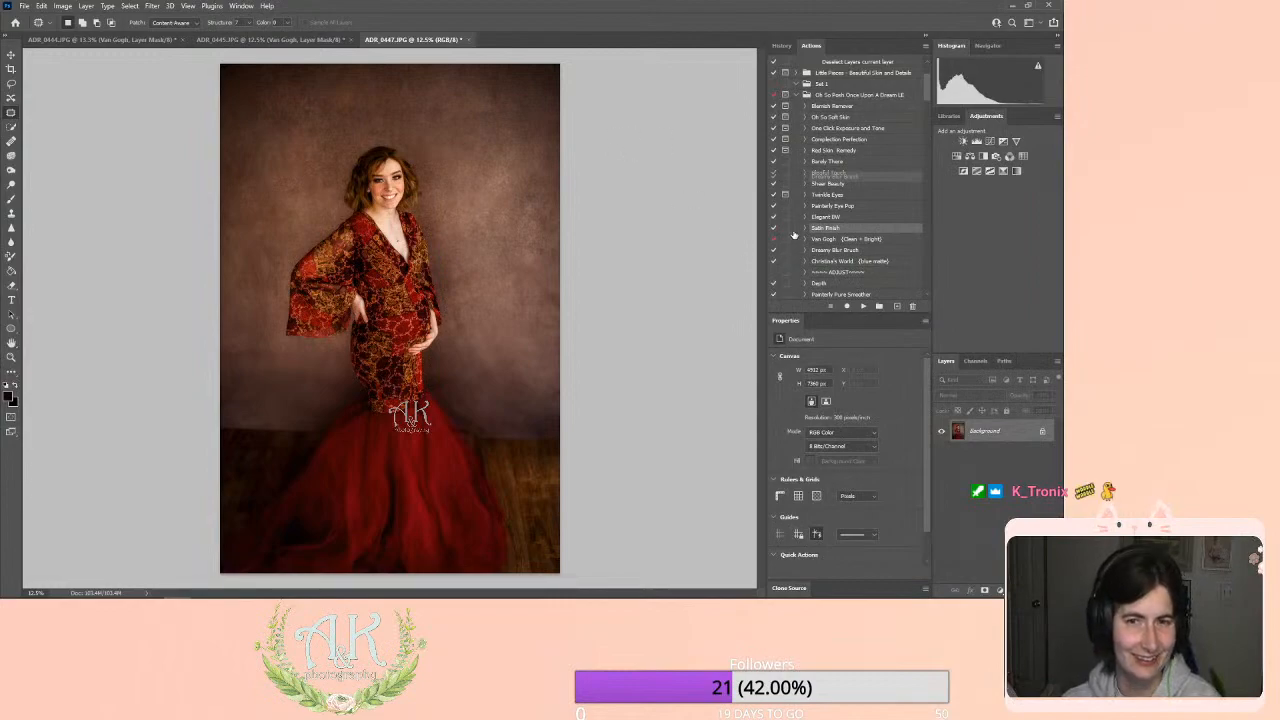
Run the Painterly Eye Pop action, brushing its effect onto the hand on the belly, and flatten the image.
left_click(892, 207)
left_click(864, 306)
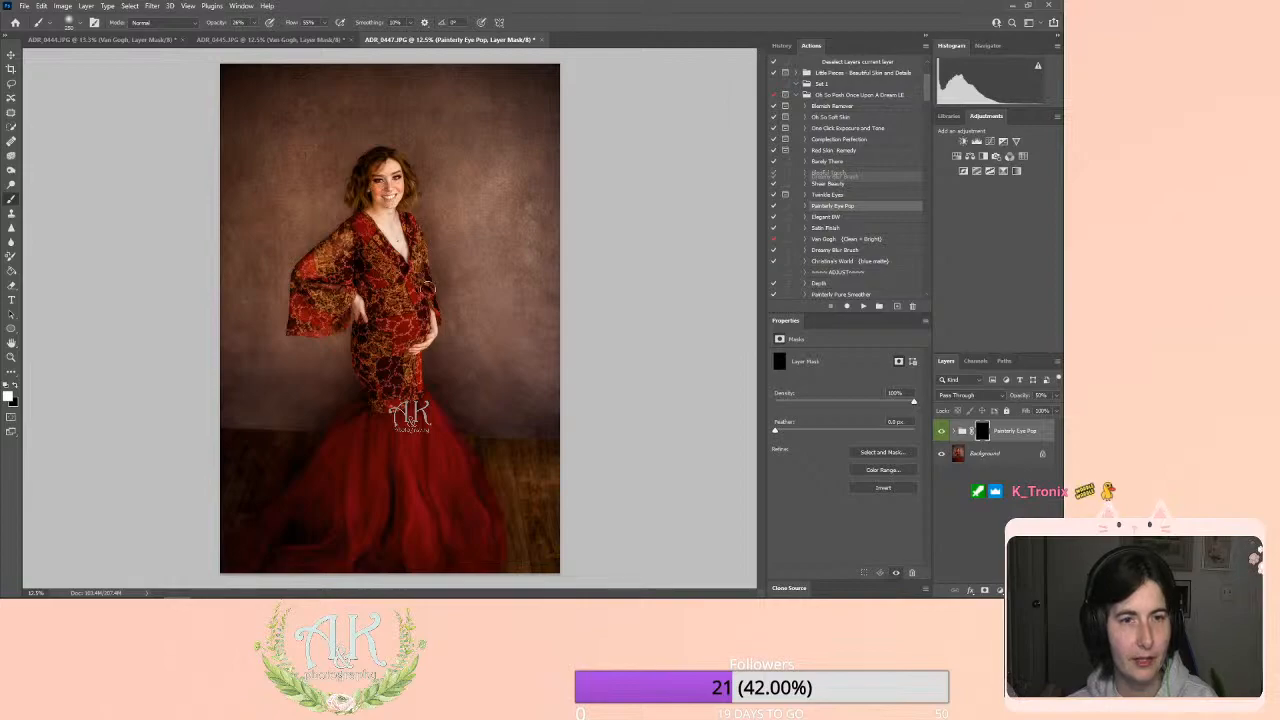
mouse_move(425, 315)
left_mouse_down()
mouse_move(410, 315)
mouse_move(415, 325)
left_mouse_up()
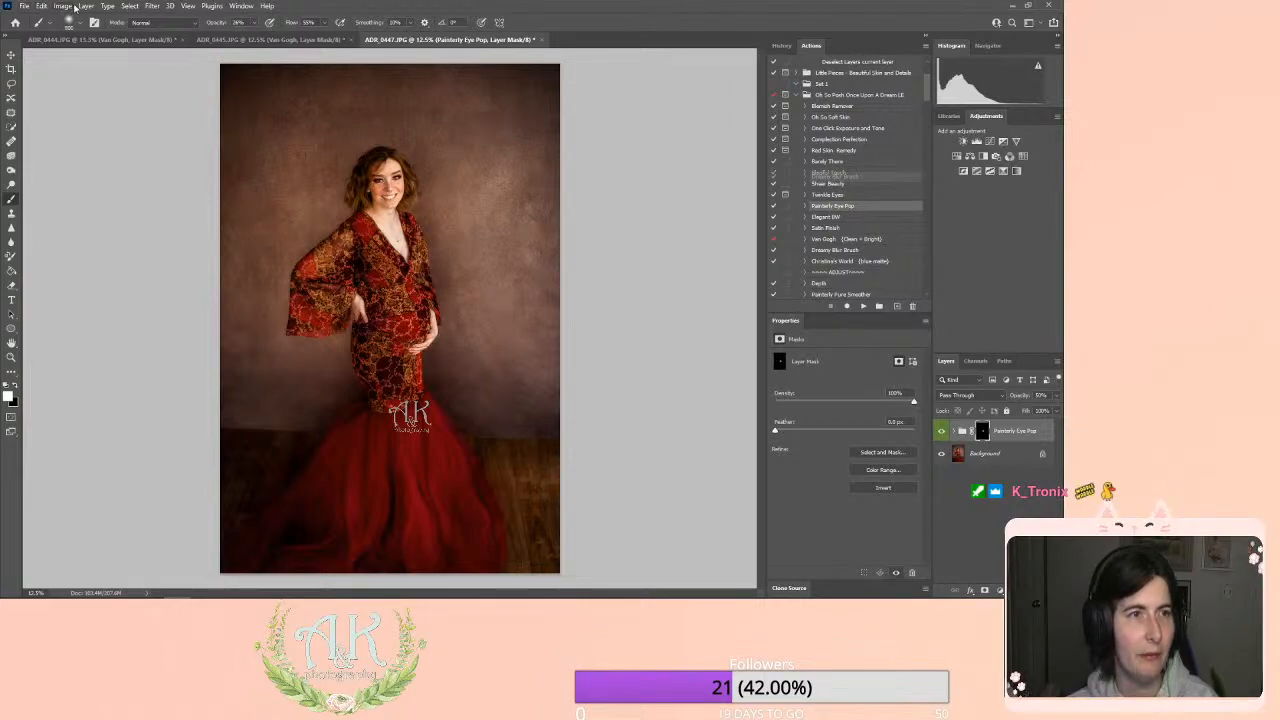
left_click(80, 6)
left_click(128, 420)
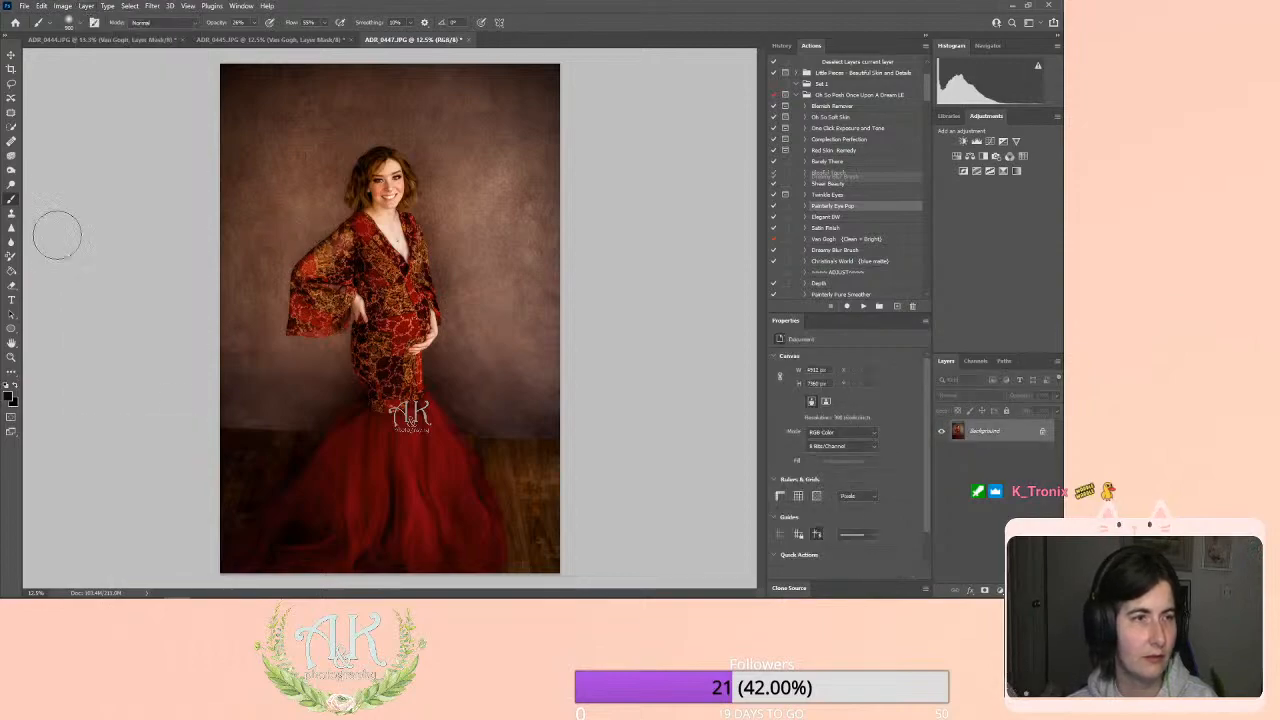
Brighten the woman's upper body using the Dodge tool set to Midtones with a greatly enlarged brush.
left_click(11, 186)
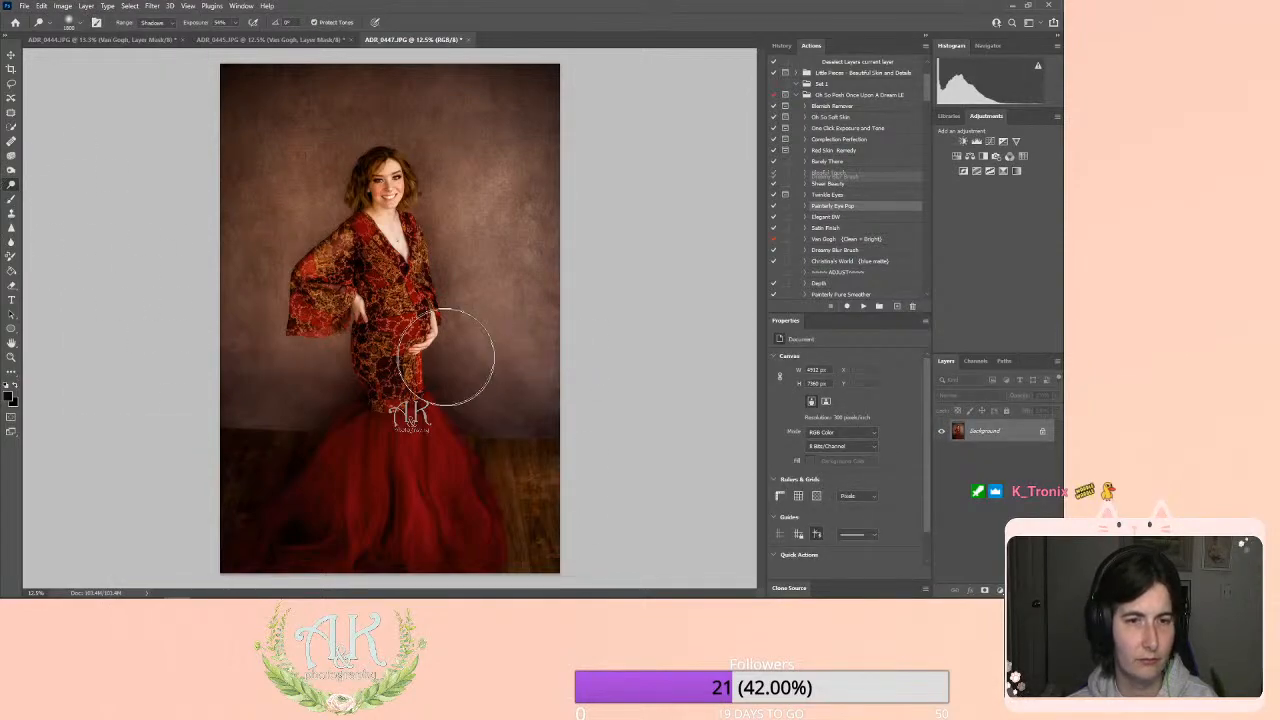
left_click(148, 20)
left_click(152, 36)
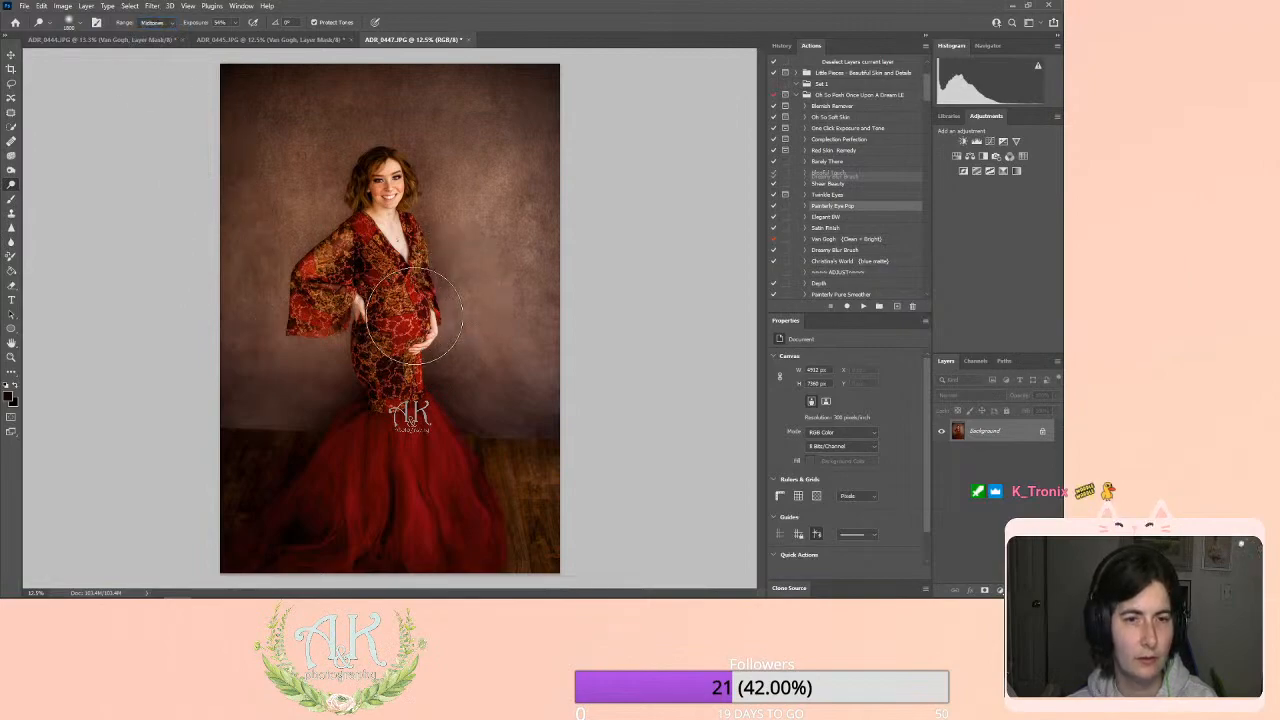
key("bracketright")
key("bracketright")
key("bracketright")
key("bracketright")
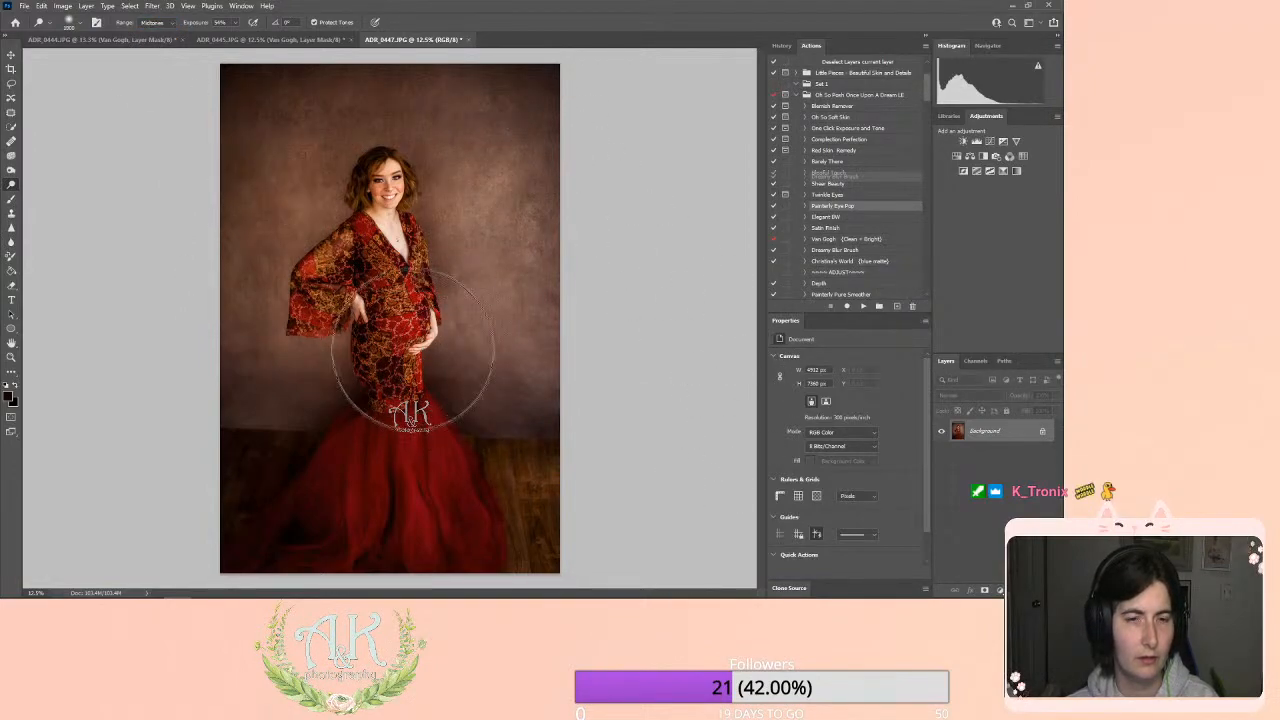
key("bracketright")
key("bracketright")
key("bracketright")
key("bracketright")
key("bracketright")
key("bracketright")
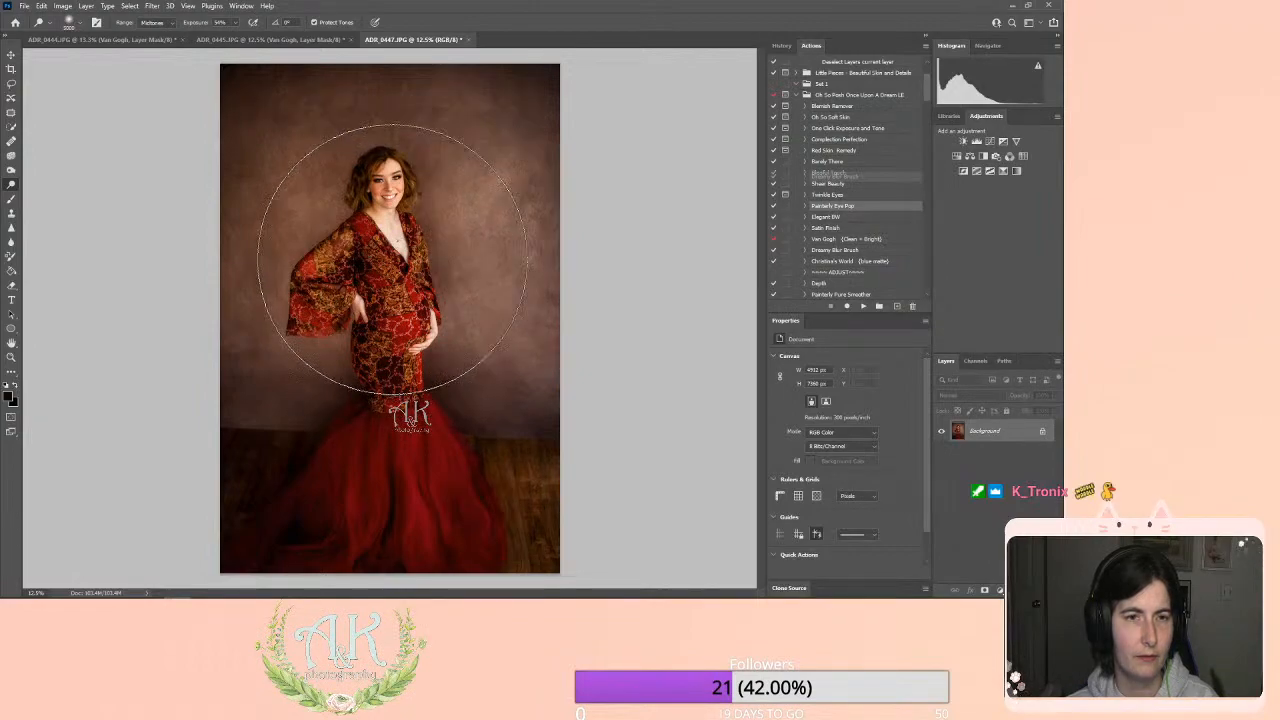
left_click(393, 260)
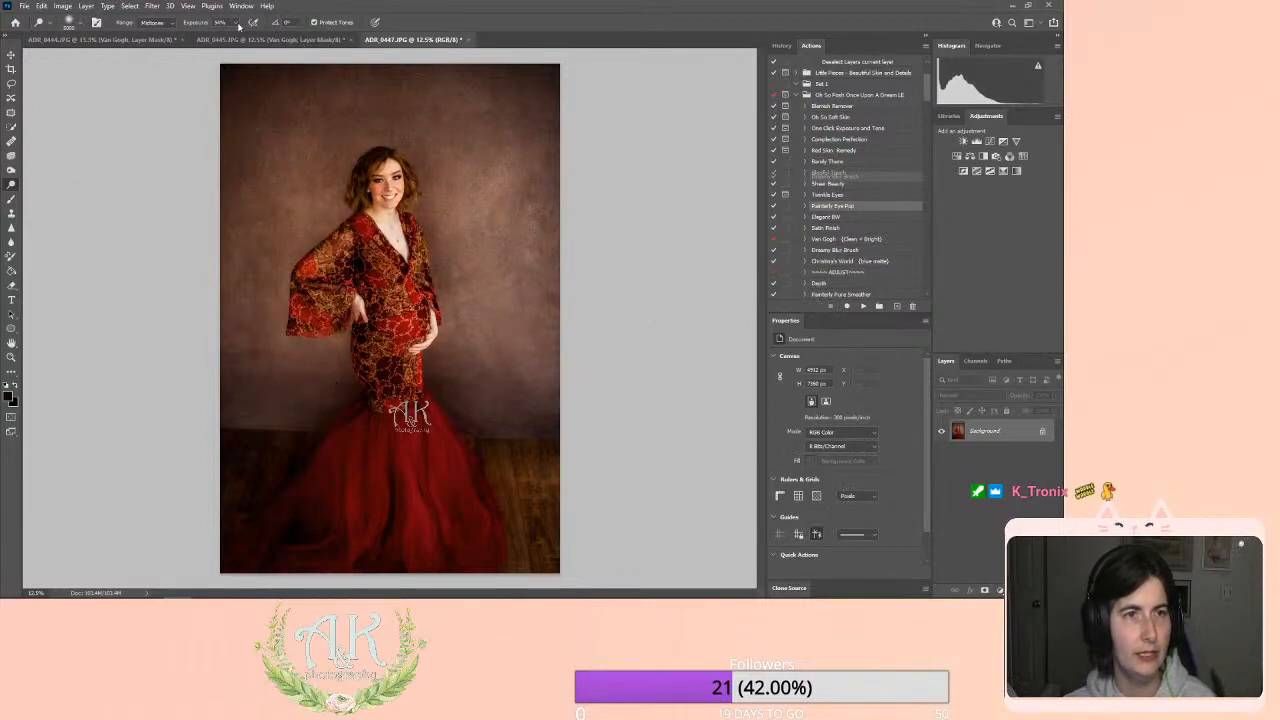
Reduce the Dodge exposure and lighten the midtones around the woman's torso.
left_click(236, 23)
left_click_drag(236, 37, 220, 37)
left_click(375, 270)
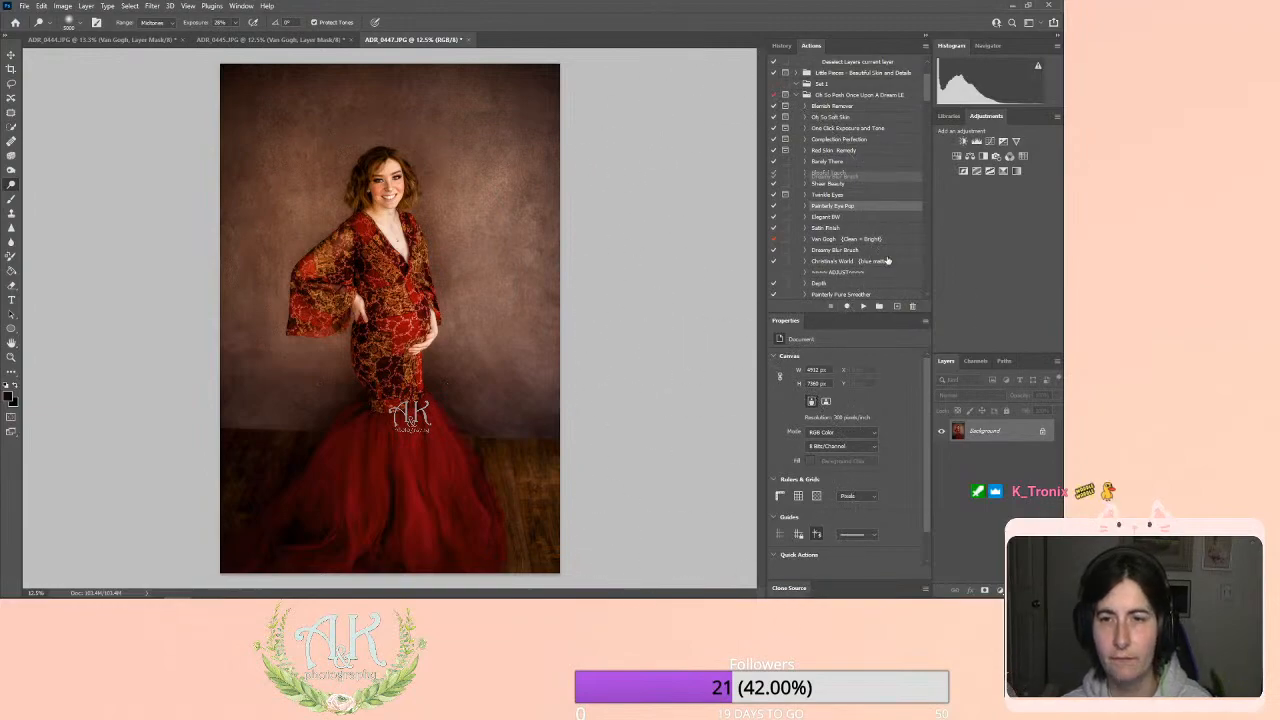
Run the Christina's World (blue matte) action at about 33% group opacity and flatten the image.
left_click(855, 262)
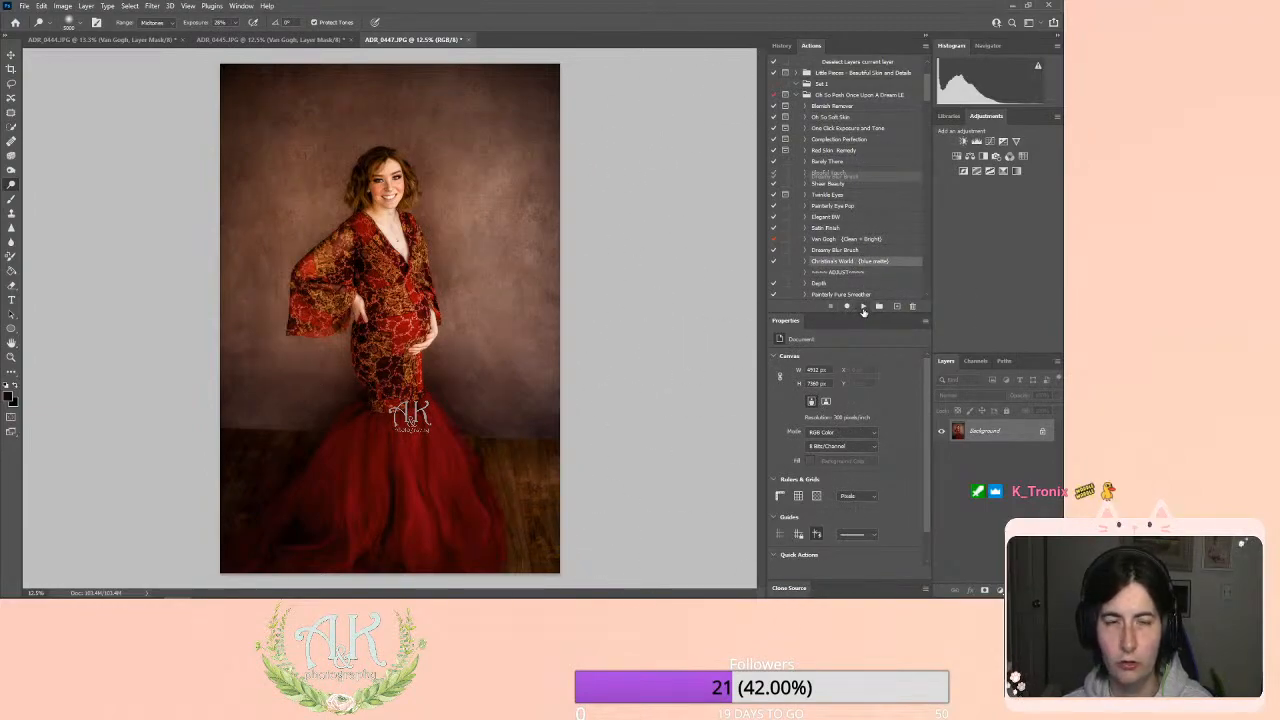
left_click(863, 307)
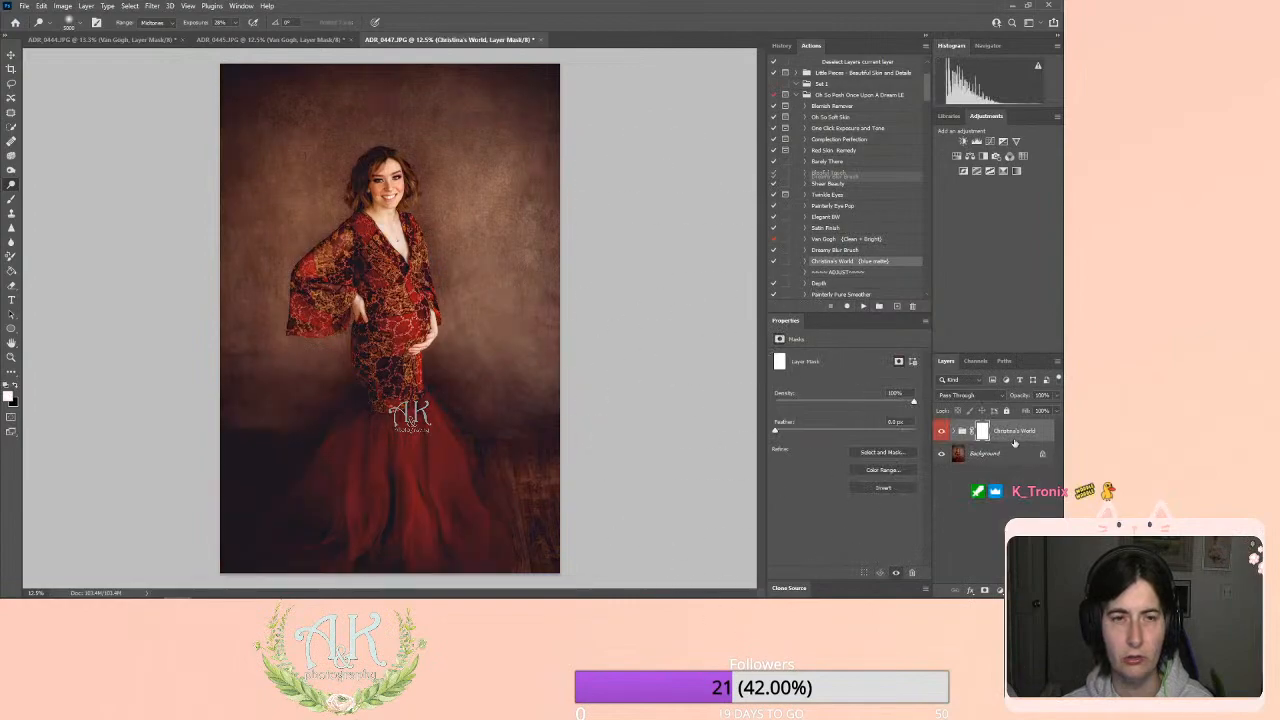
left_click_drag(1032, 410, 1020, 411)
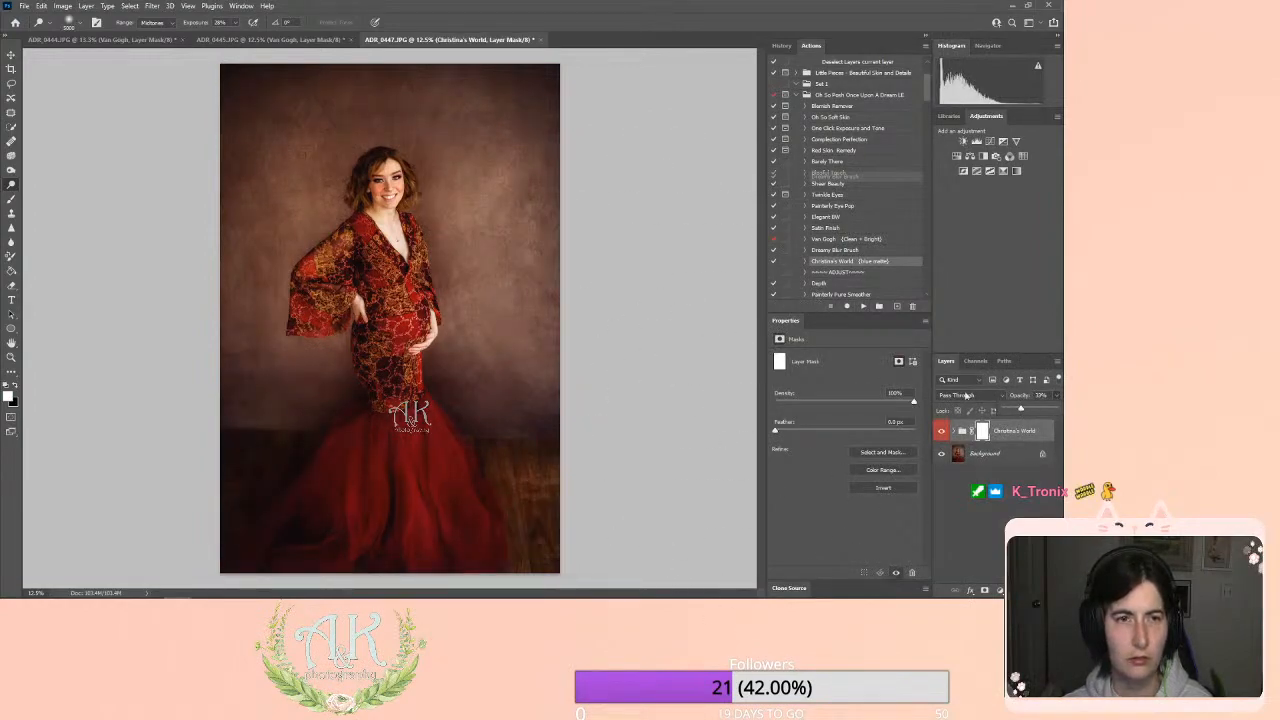
left_click(87, 6)
left_click(130, 428)
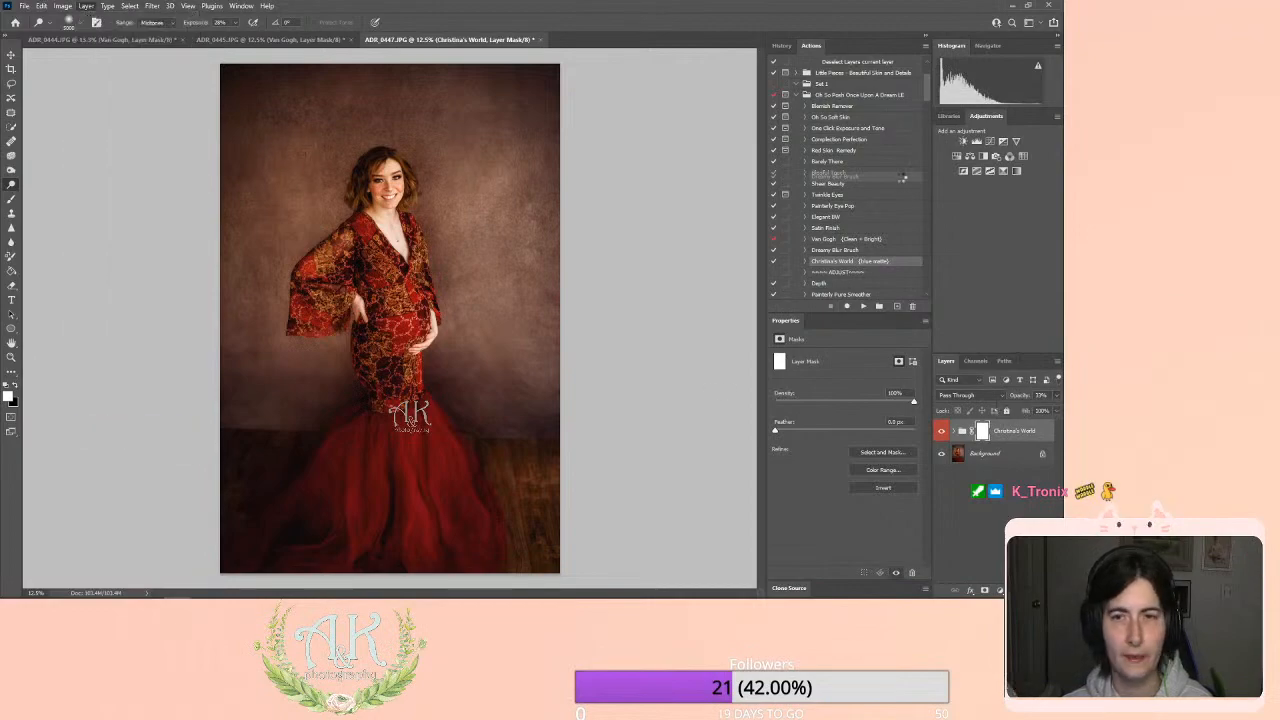
Run the Dreamy Blur Brush action, paint its blur over the backdrop and floor around the woman, lower the group opacity slightly, and flatten the image.
left_click(845, 250)
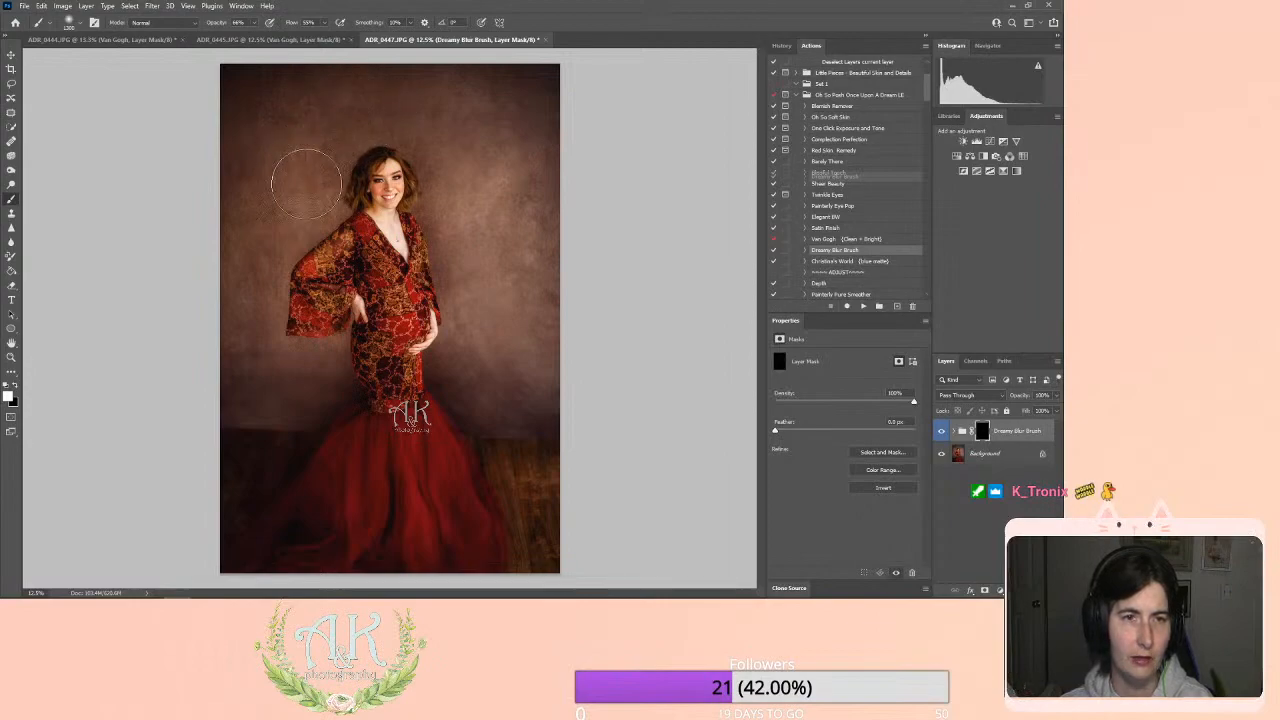
mouse_move(240, 210)
left_mouse_down()
mouse_move(322, 92)
mouse_move(452, 110)
mouse_move(512, 201)
mouse_move(529, 304)
mouse_move(527, 349)
left_mouse_up()
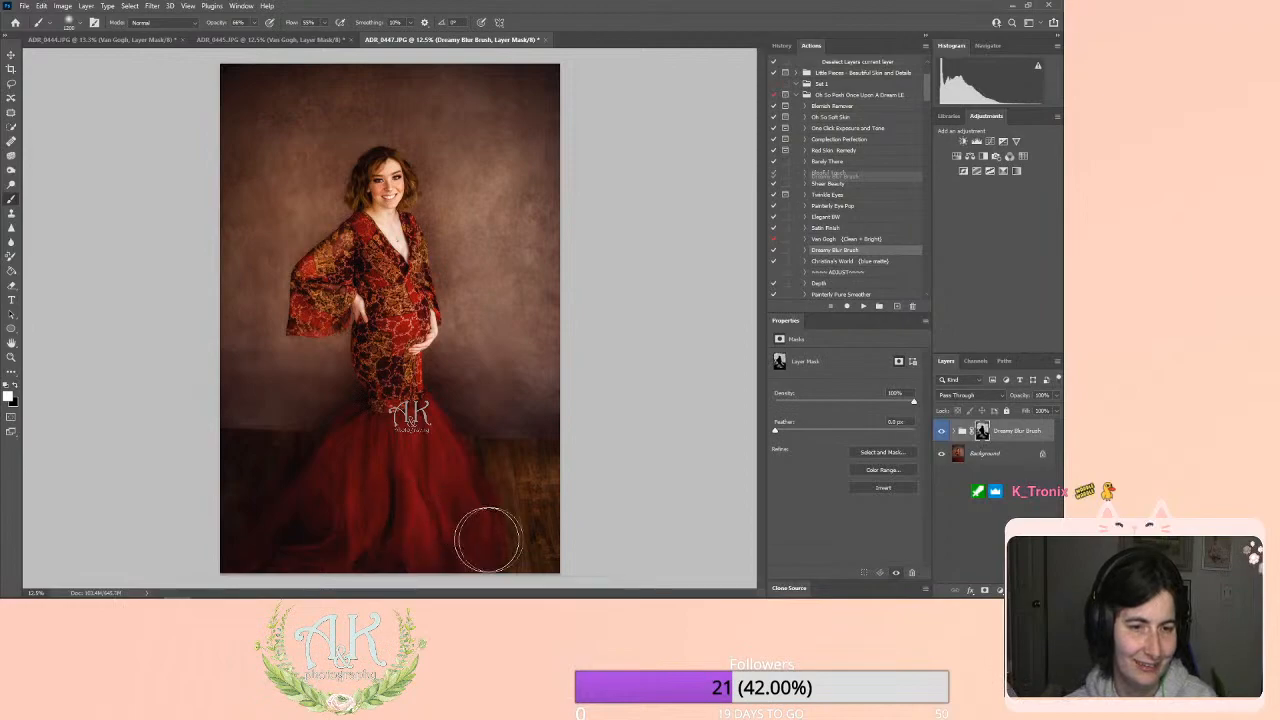
left_click(942, 433)
left_click(942, 433)
left_click(942, 433)
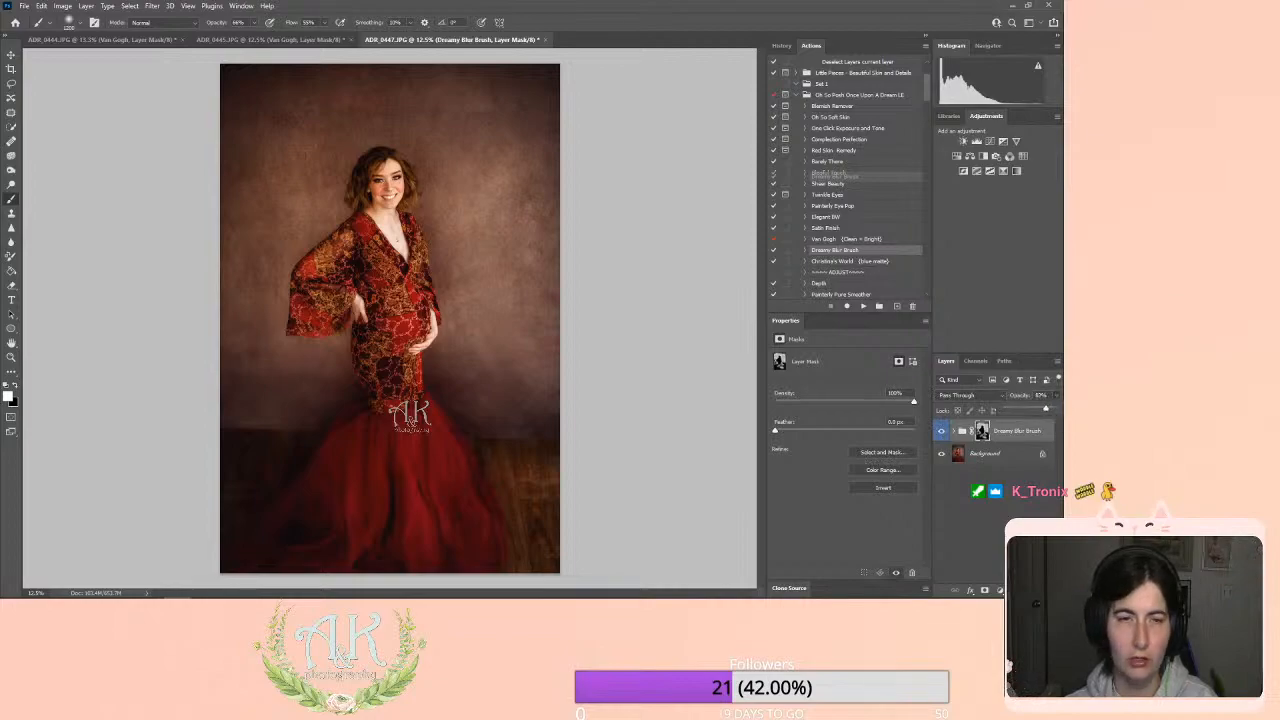
left_click(86, 5)
left_click(137, 427)
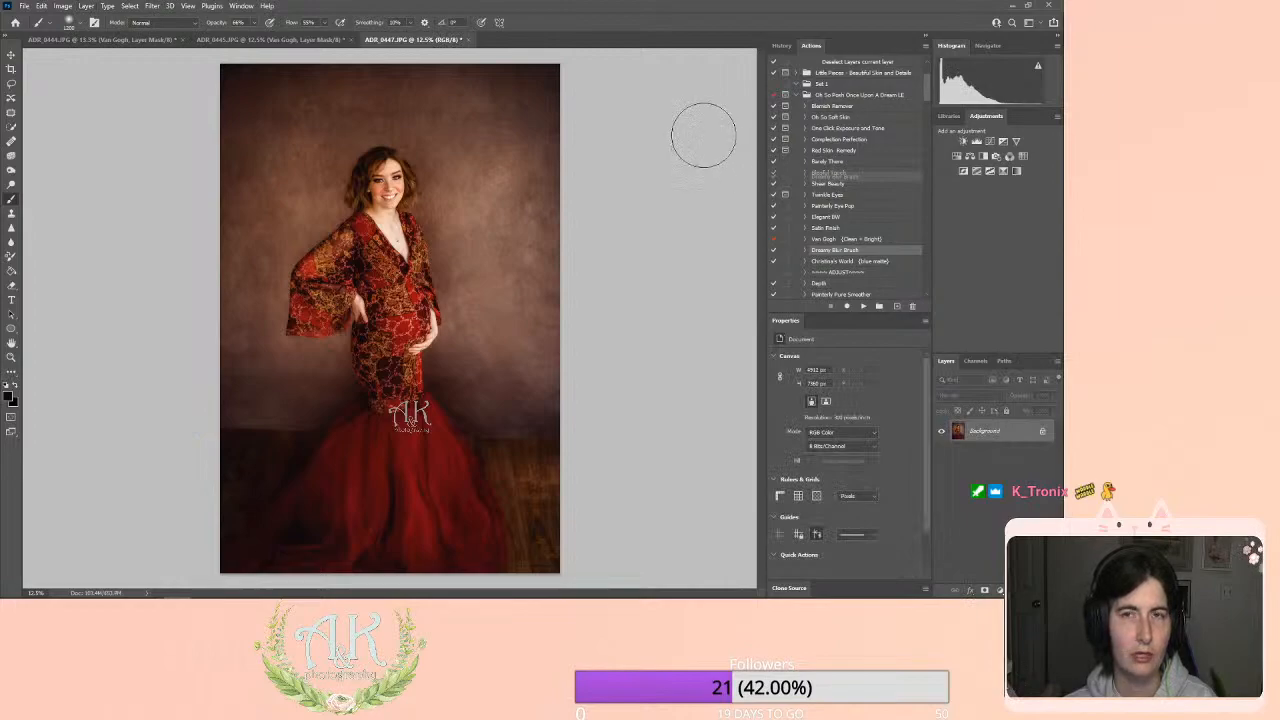
Run the Satin Finish action, set its layer opacity to about 27%, and flatten the image.
left_click(832, 227)
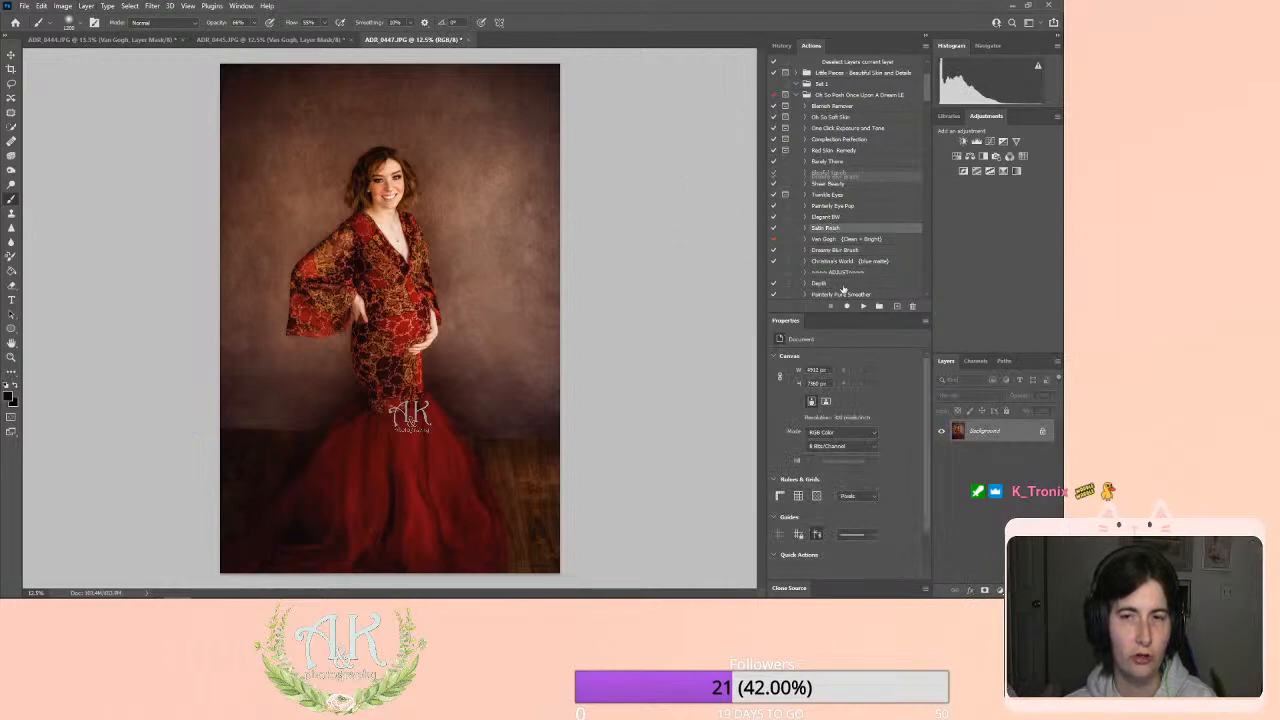
left_click(863, 306)
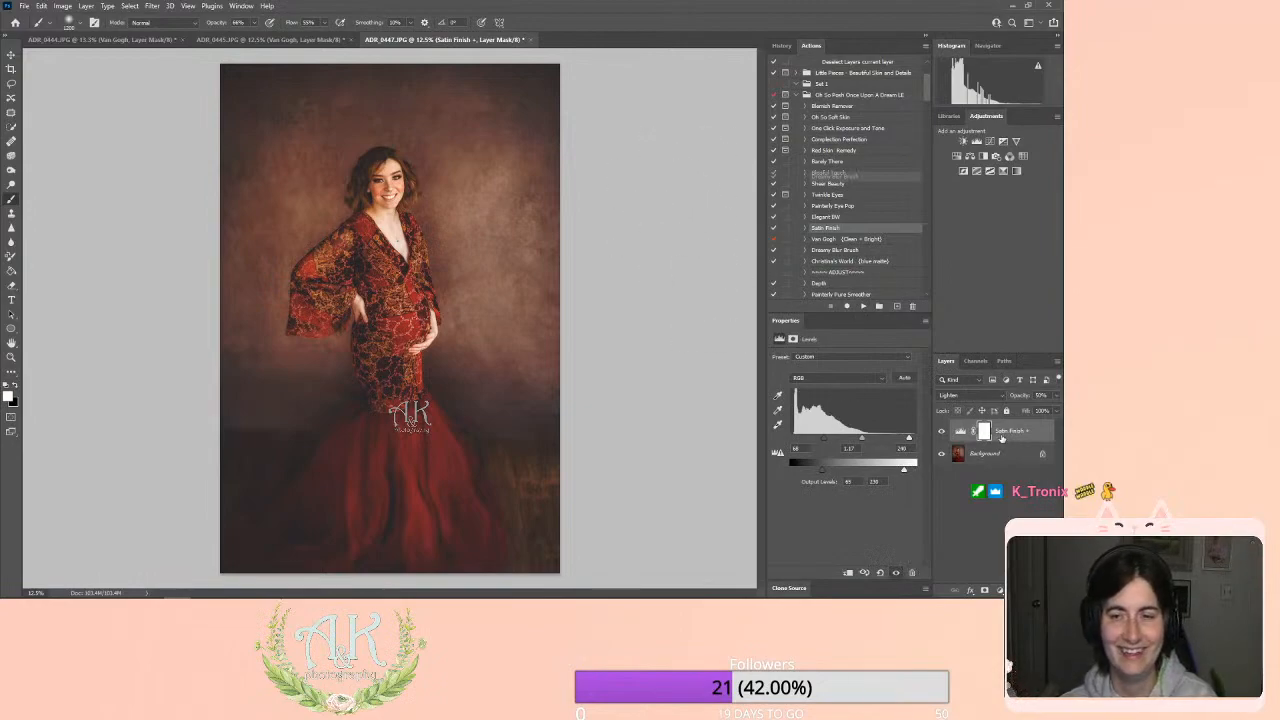
left_click_drag(1019, 411, 1016, 411)
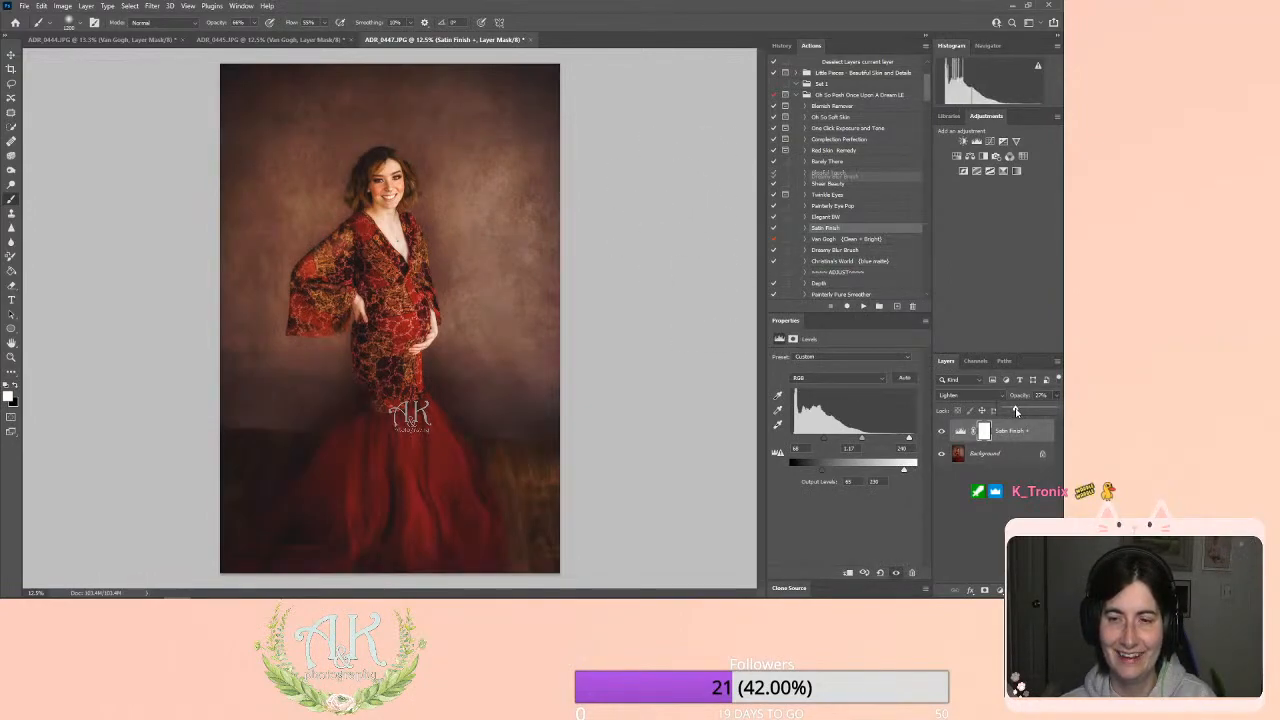
left_click(86, 7)
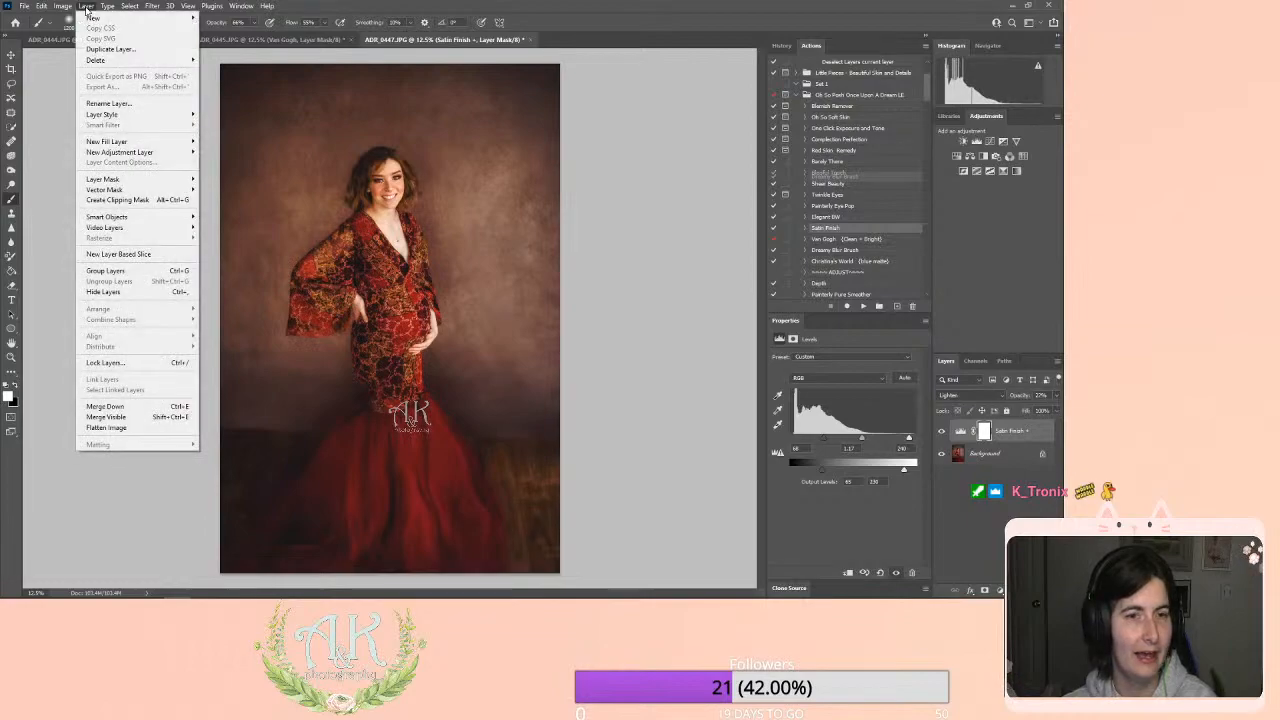
left_click(105, 428)
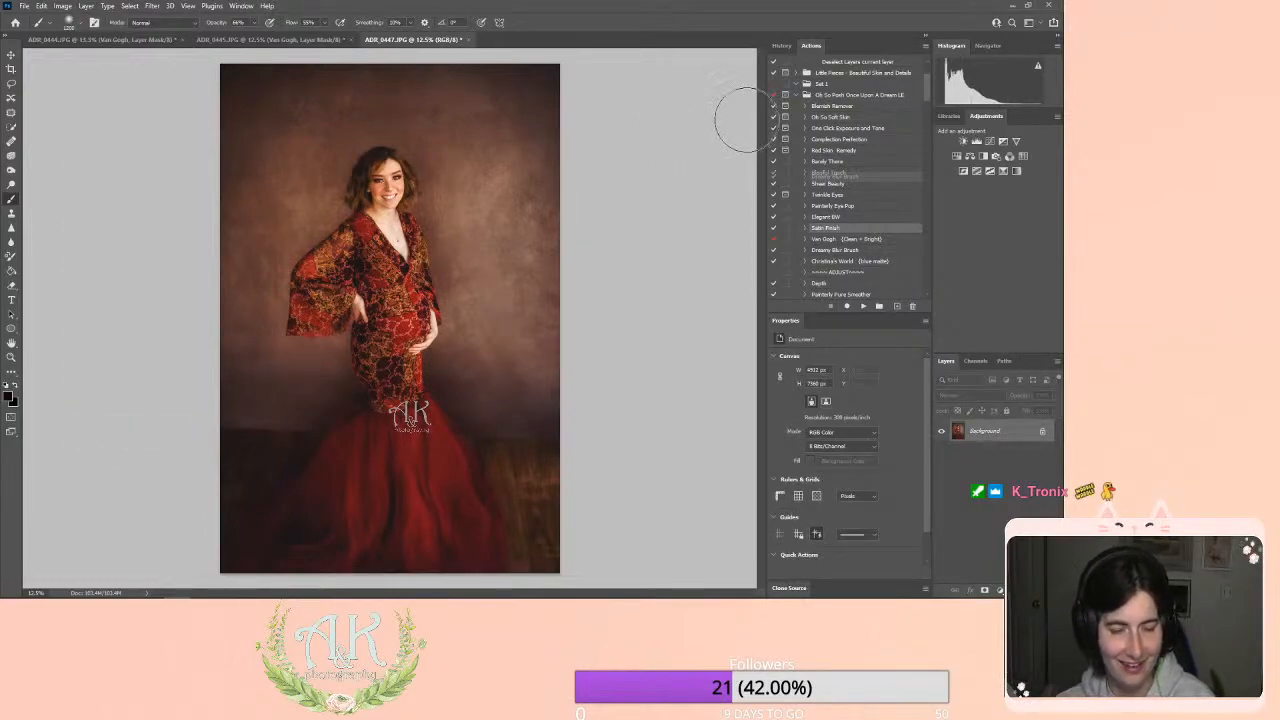
Save the edited ADR_0447.JPG as a JPEG with the offered options and close that image.
key("ctrl+s")
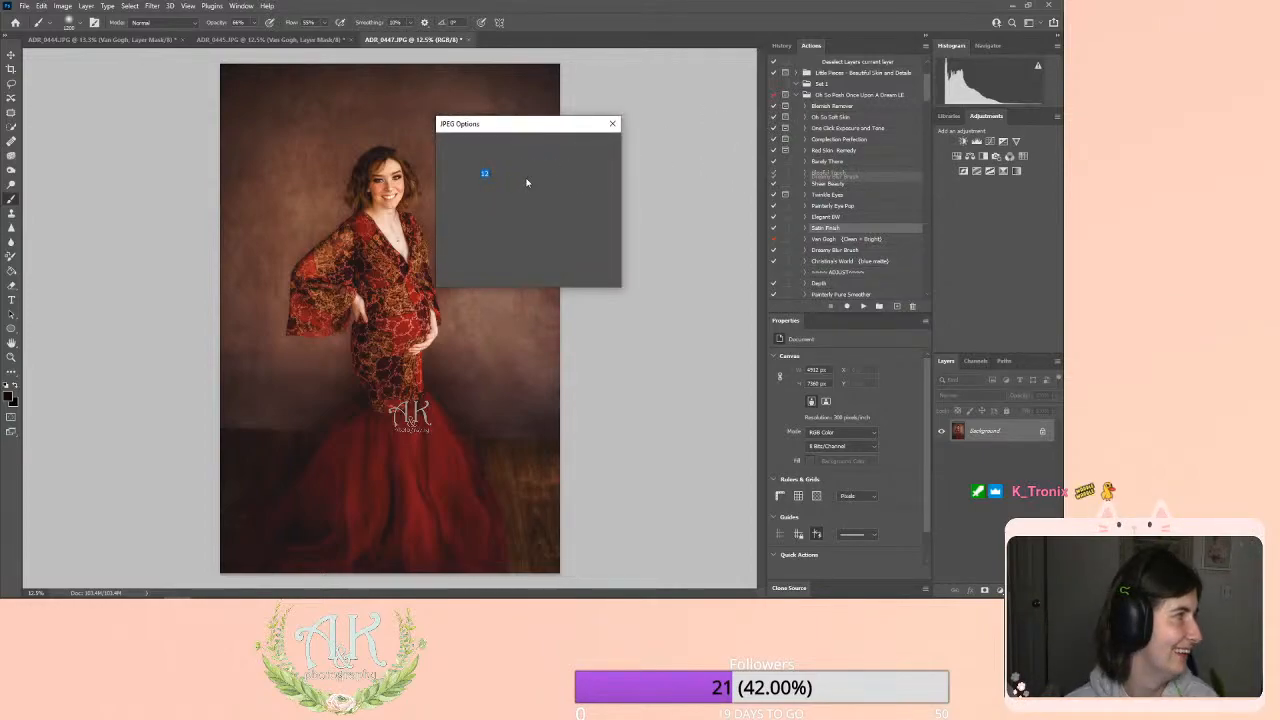
left_click(602, 148)
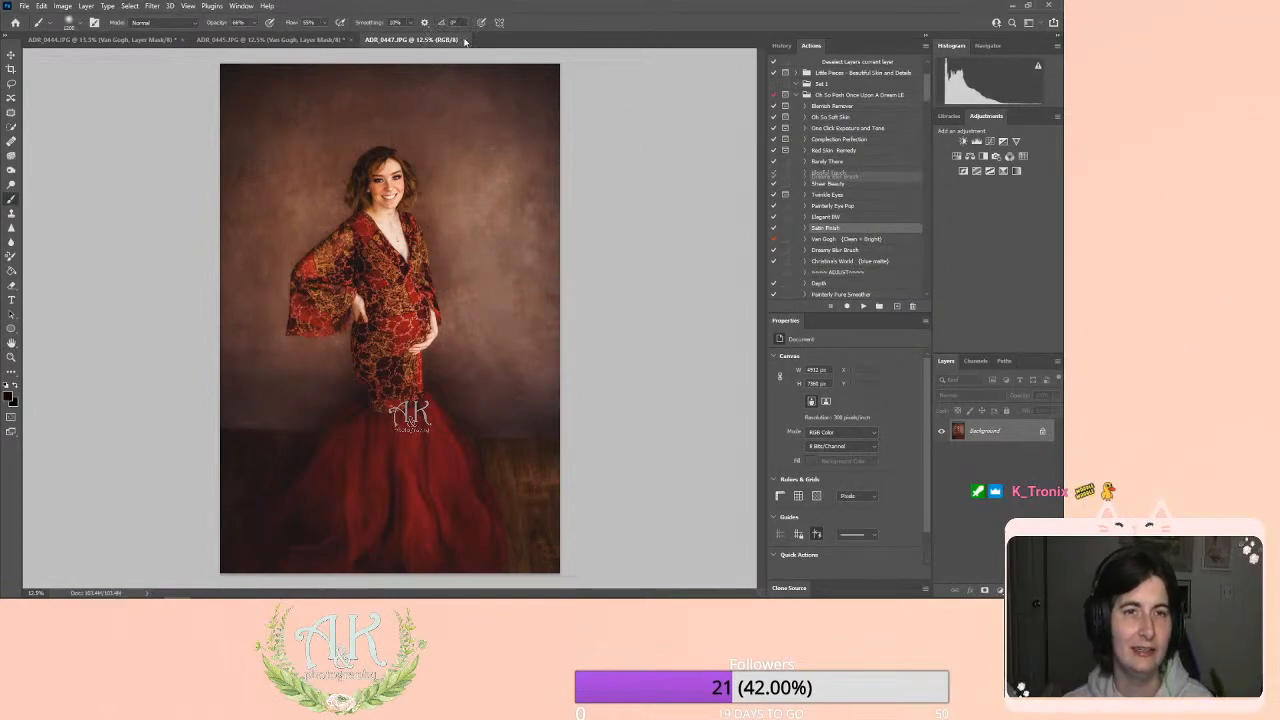
left_click(464, 41)
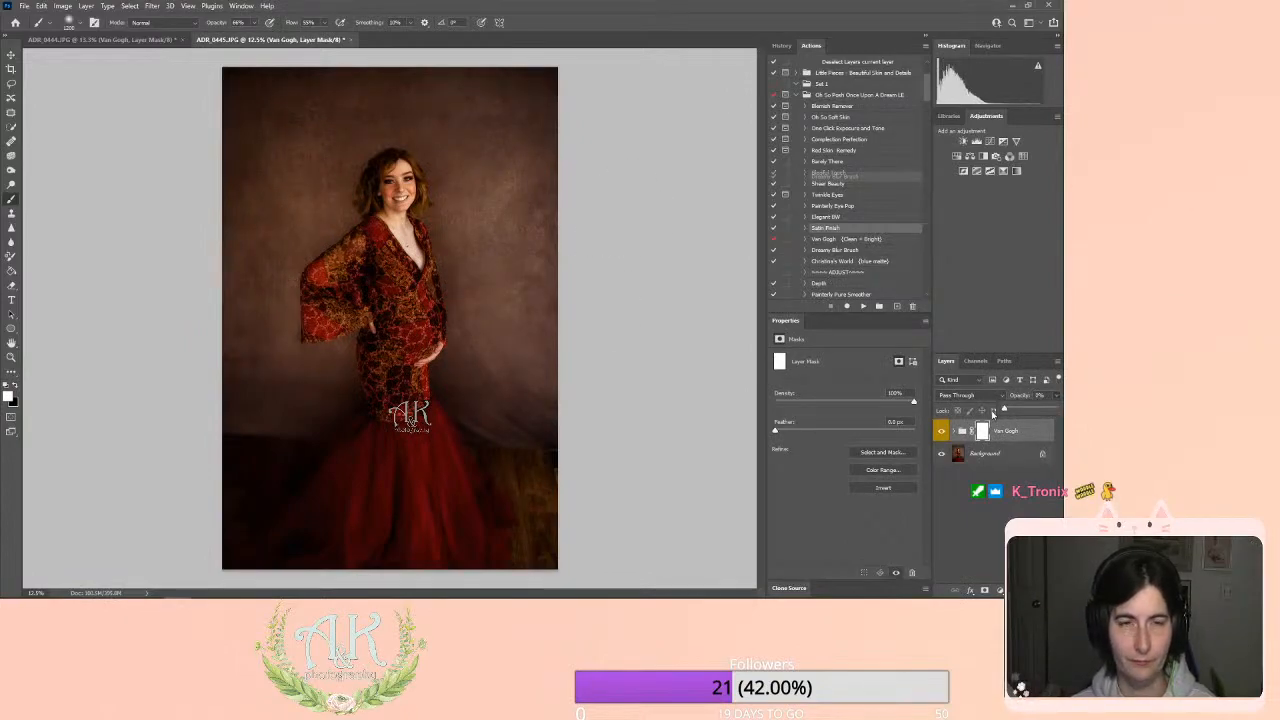
Set the Van Gogh layer group's opacity to 70% in ADR_0445.JPG and flatten the image.
left_click_drag(991, 410, 1040, 410)
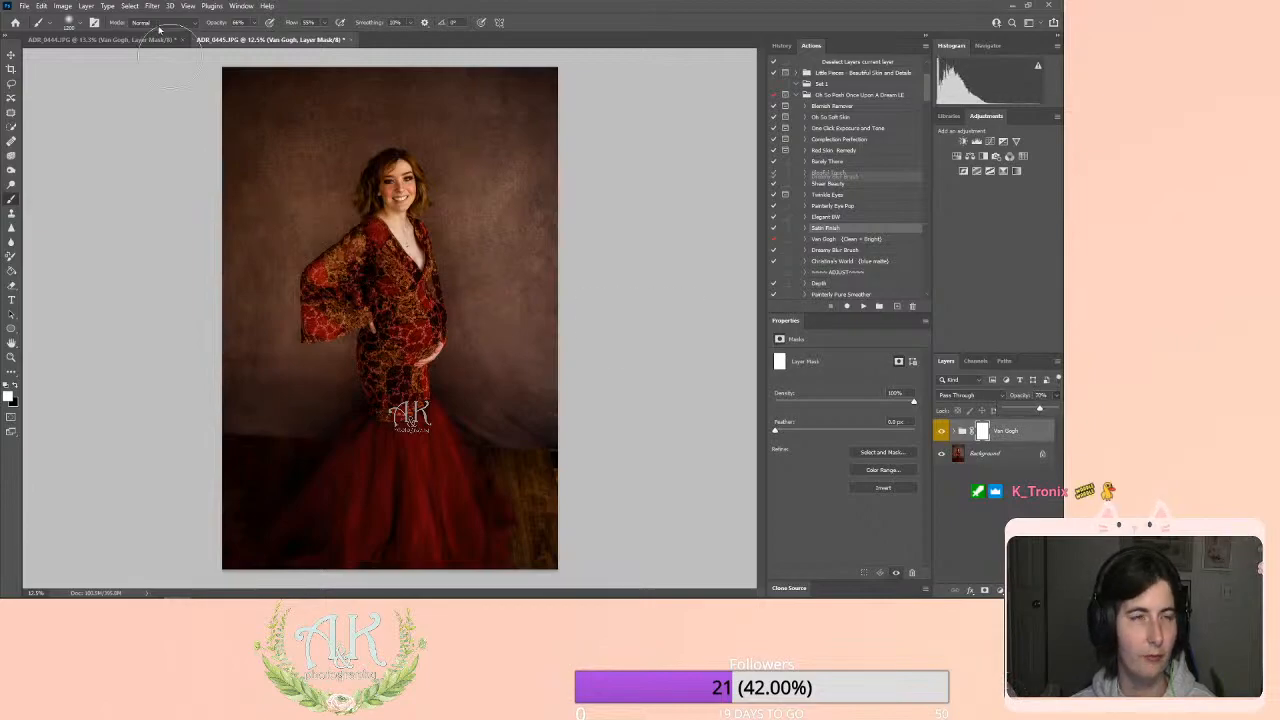
left_click(88, 6)
left_click(125, 427)
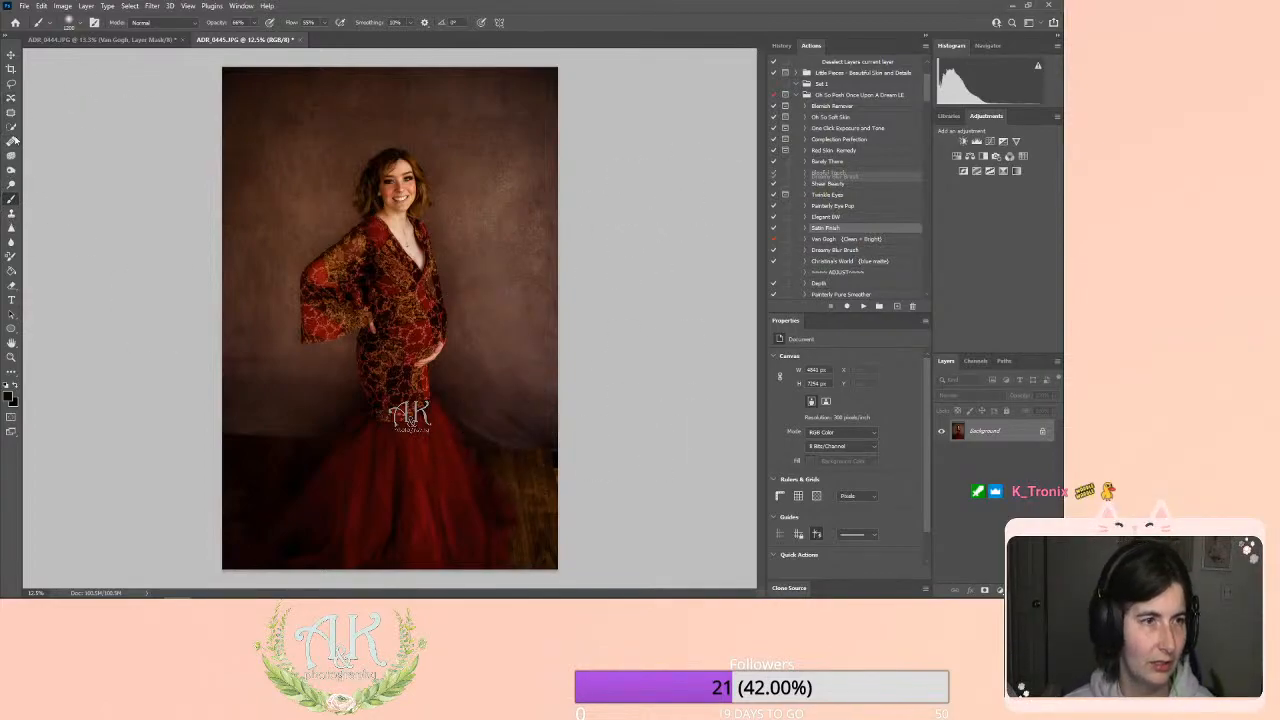
Outline two backdrop creases beside the skirt above the floor with the Patch tool, fill each one and deselect.
left_click(12, 120)
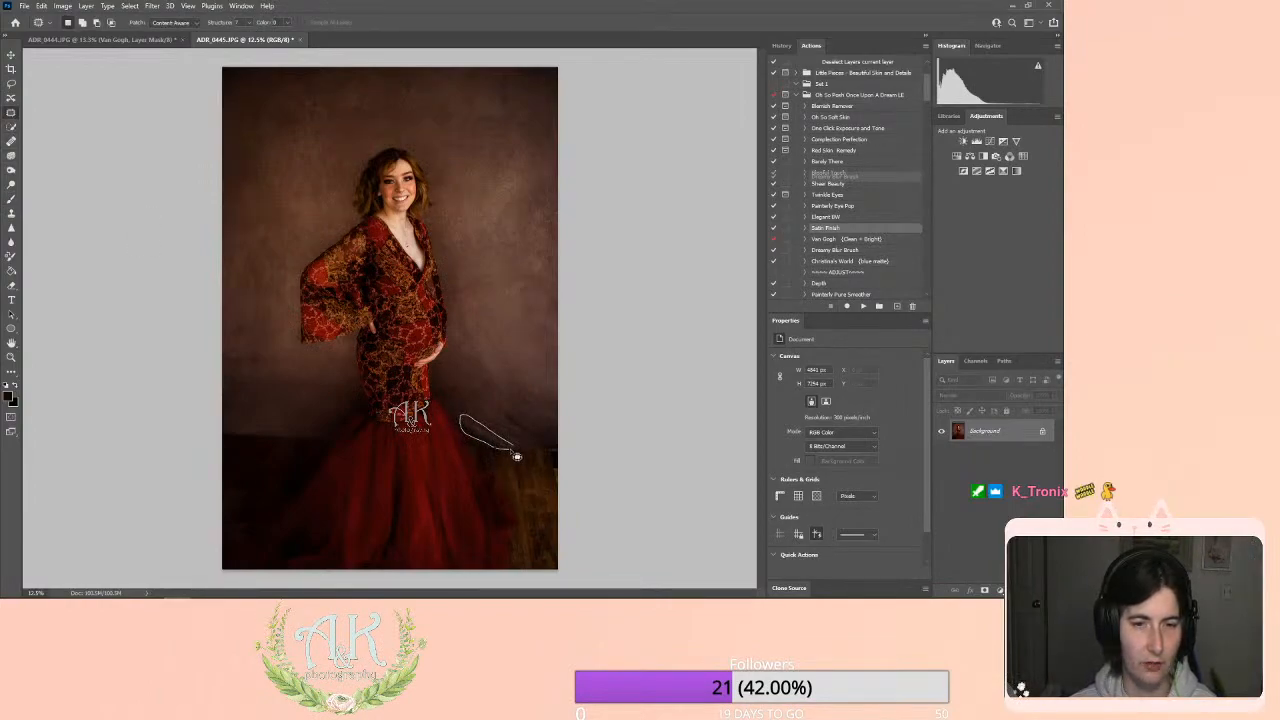
left_click_drag(517, 457, 518, 462)
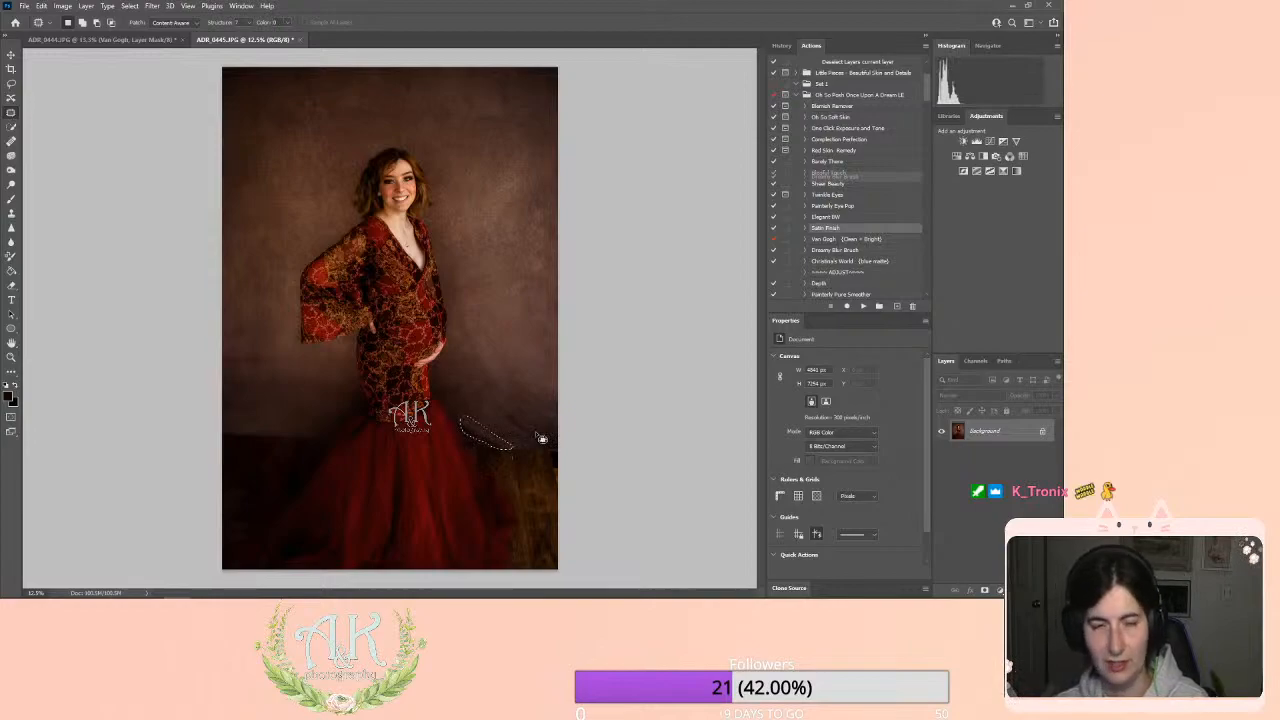
key("shift+F5")
left_click(606, 156)
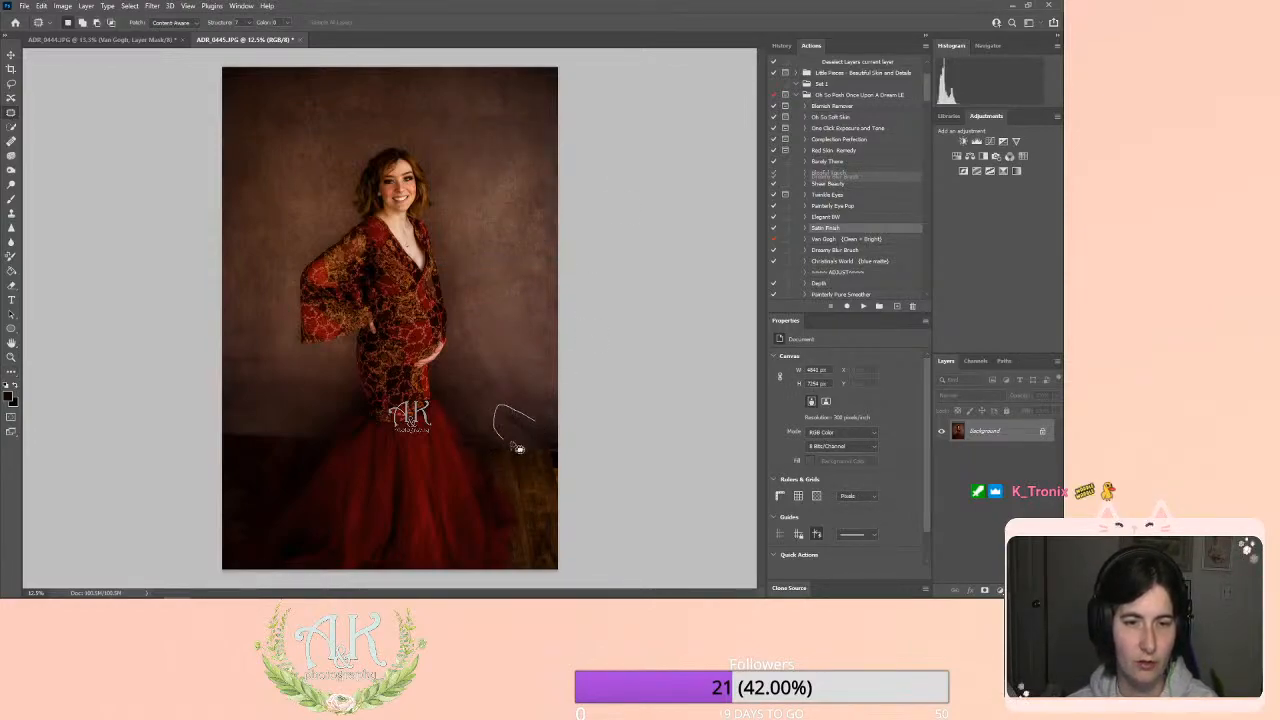
key("shift+F5")
left_click(605, 159)
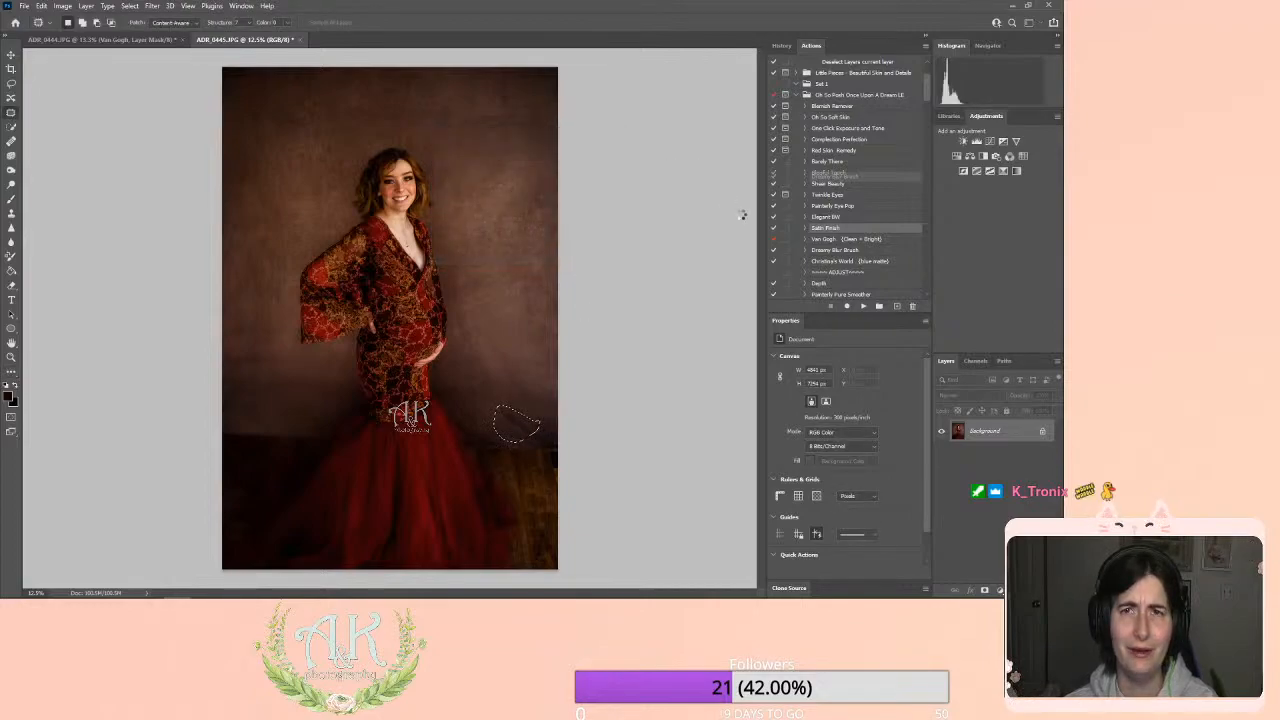
key("ctrl+d")
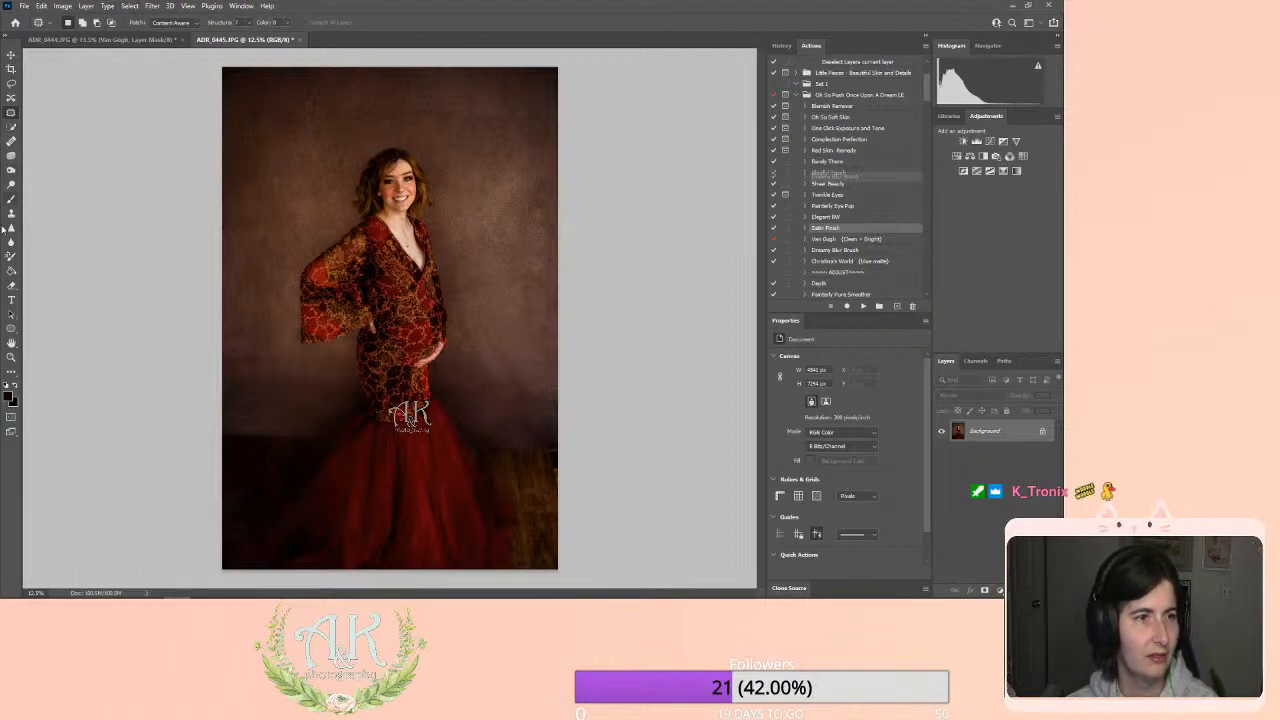
Open the portrait in Liquify and push the dress neckline inward at the chest with a brush size of 300.
left_click(153, 6)
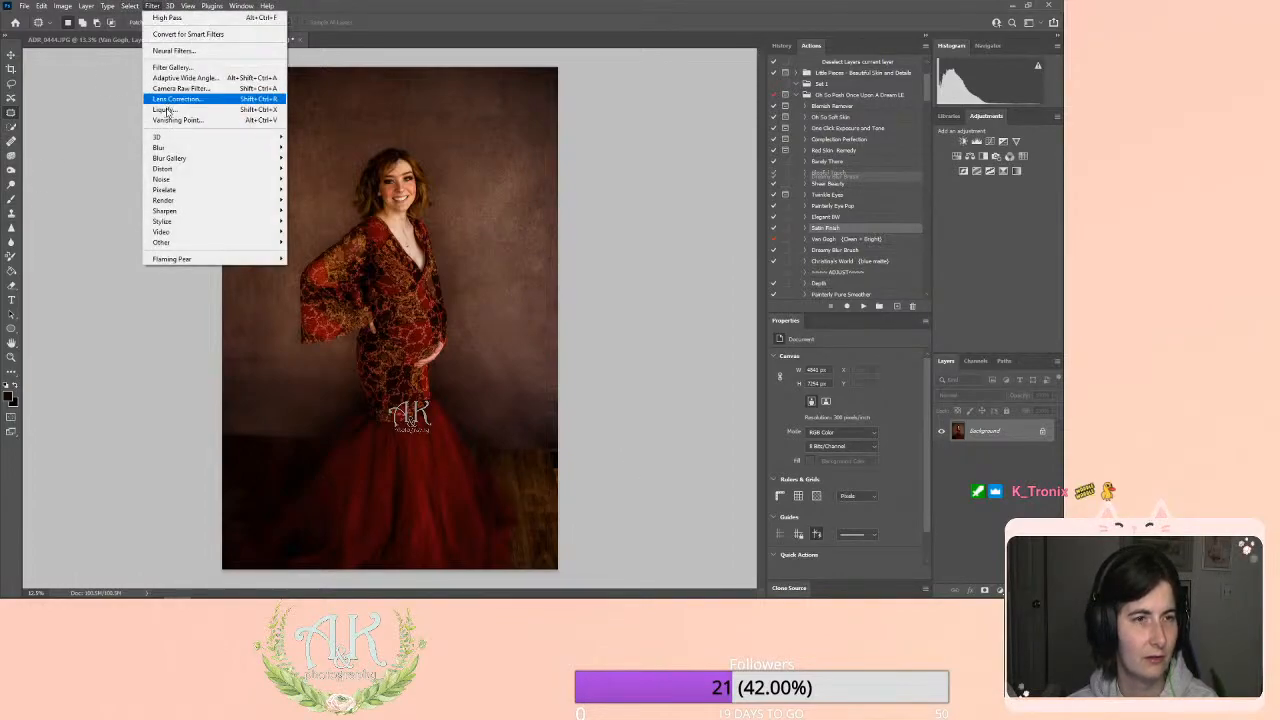
left_click(479, 285)
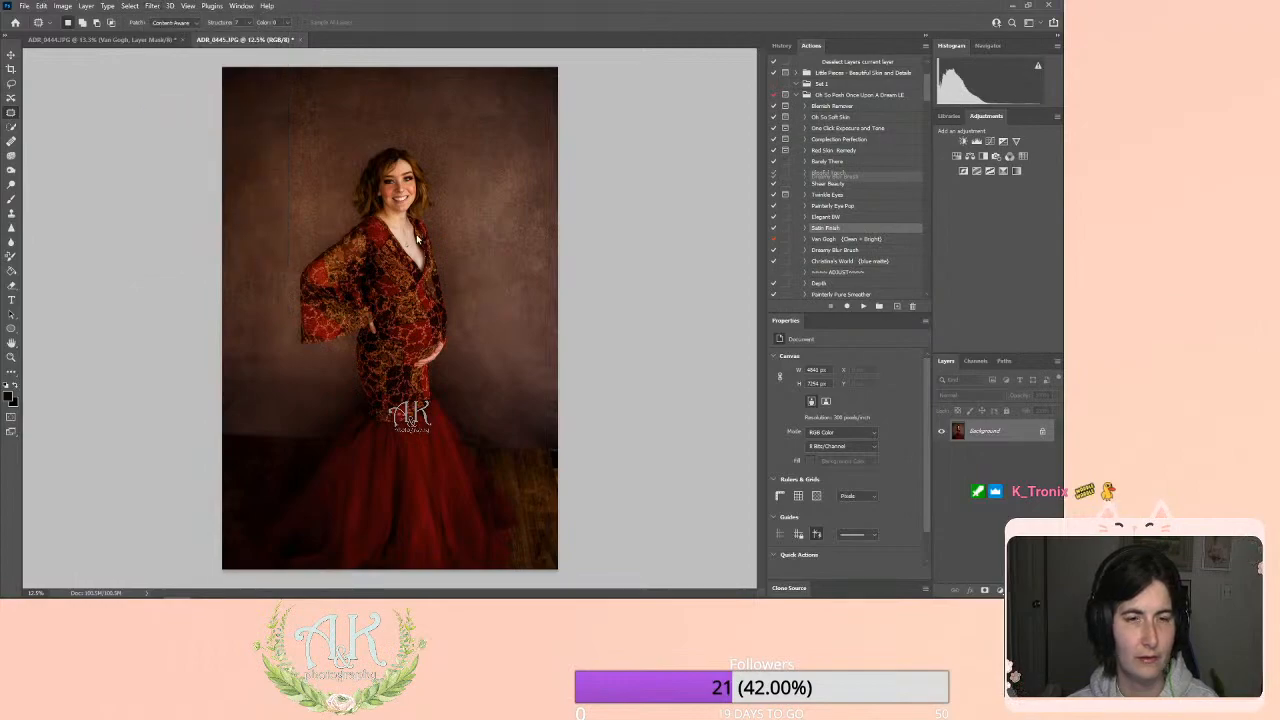
key("ctrl+shift+x")
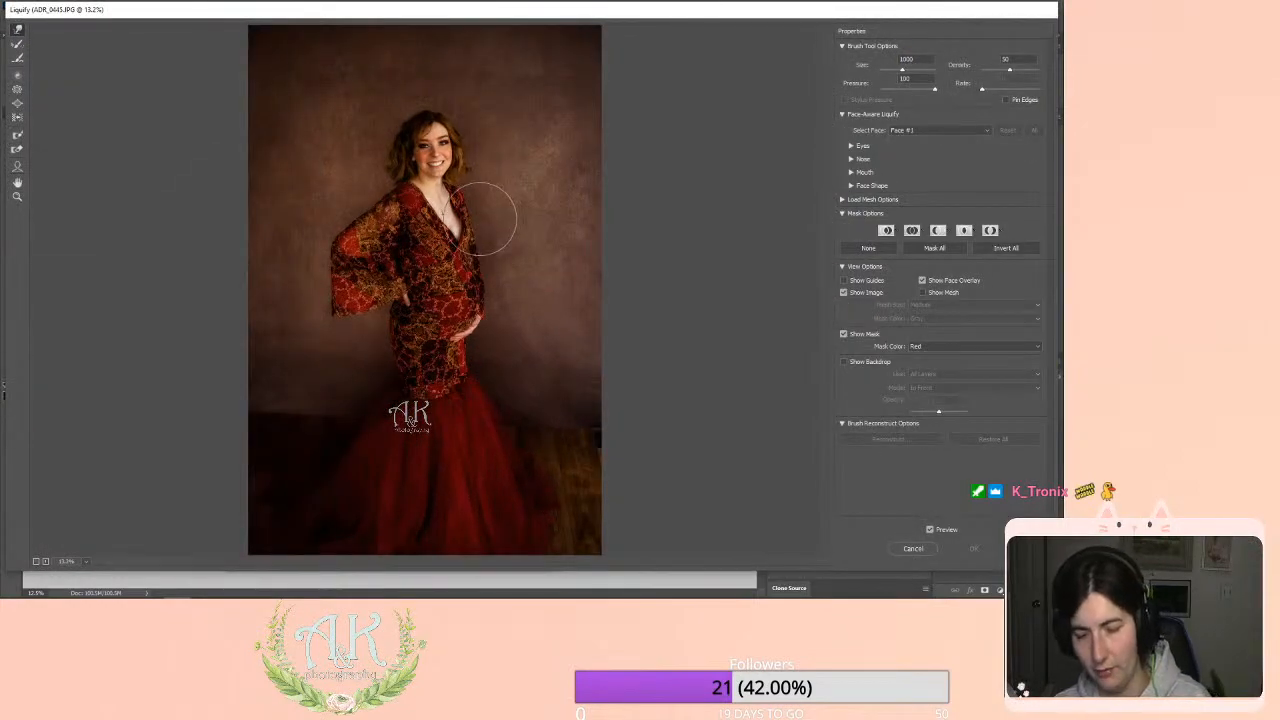
key("bracketleft")
key("bracketleft")
key("bracketleft")
key("bracketleft")
key("bracketleft")
key("bracketleft")
key("bracketleft")
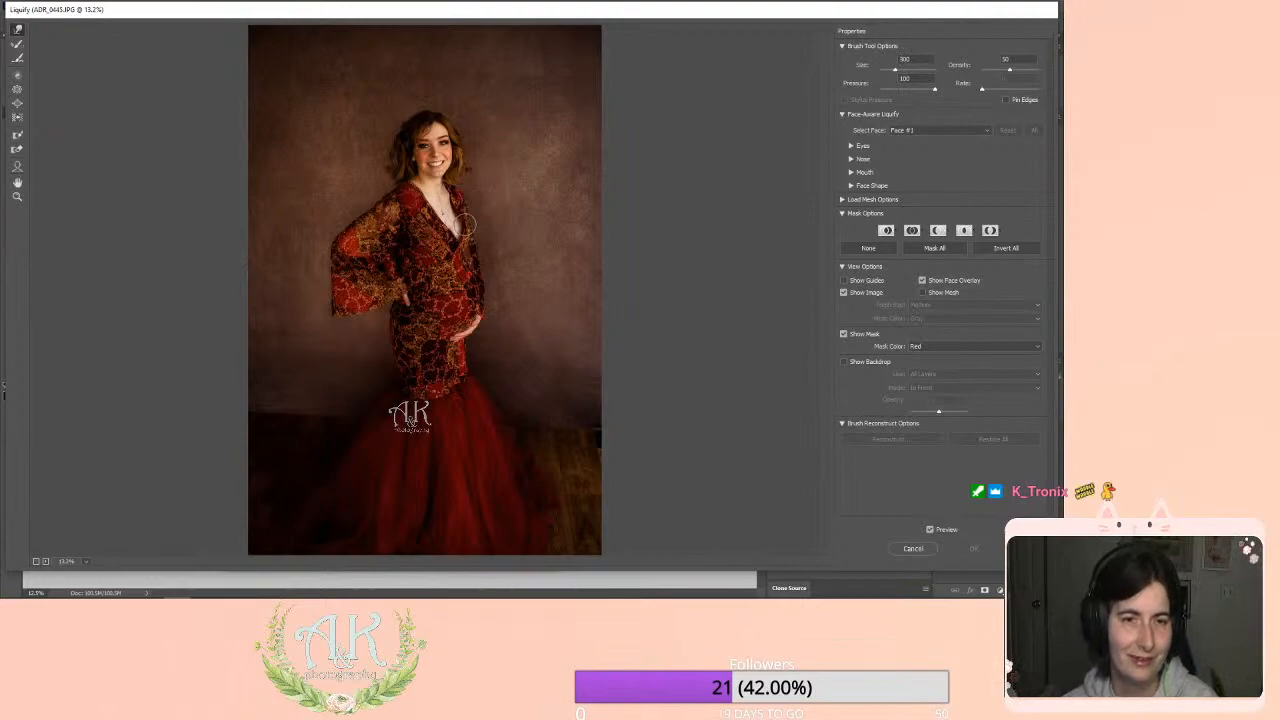
left_click_drag(464, 225, 461, 220)
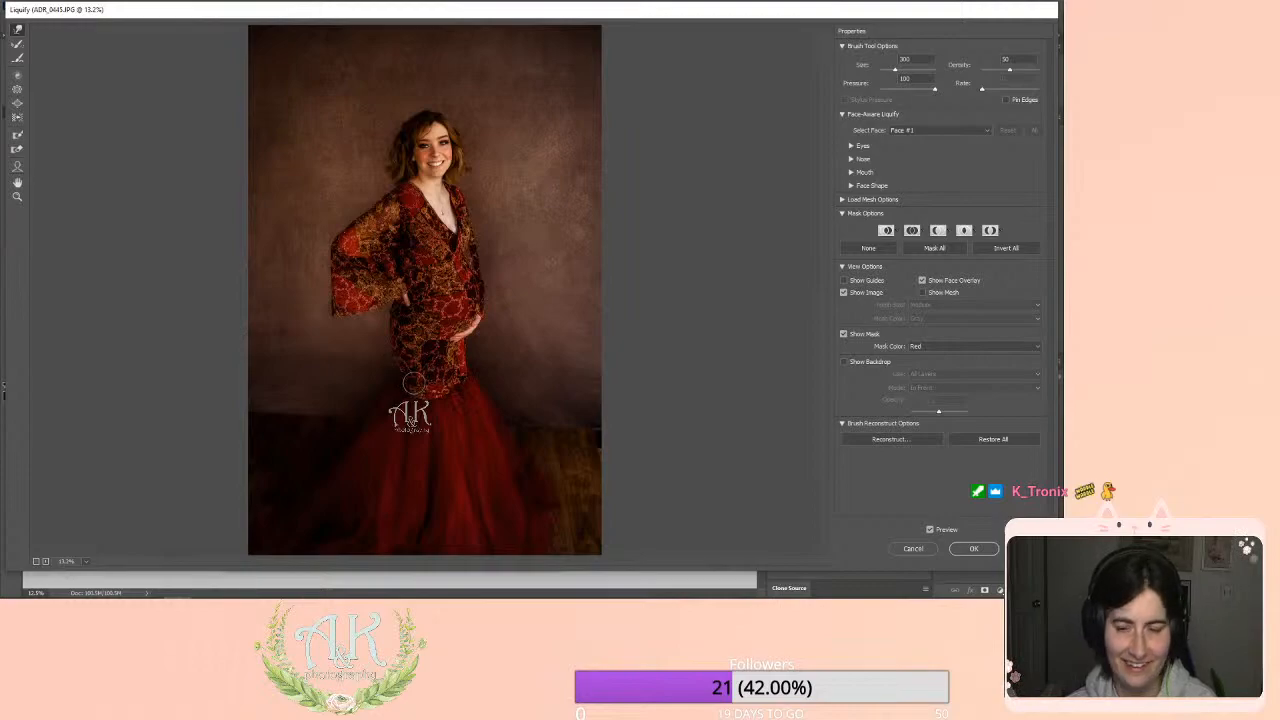
Reshape the hanging sleeve and fill out the tulle skirt in Liquify using progressively larger warp brushes.
key("bracketright")
key("bracketright")
key("bracketright")
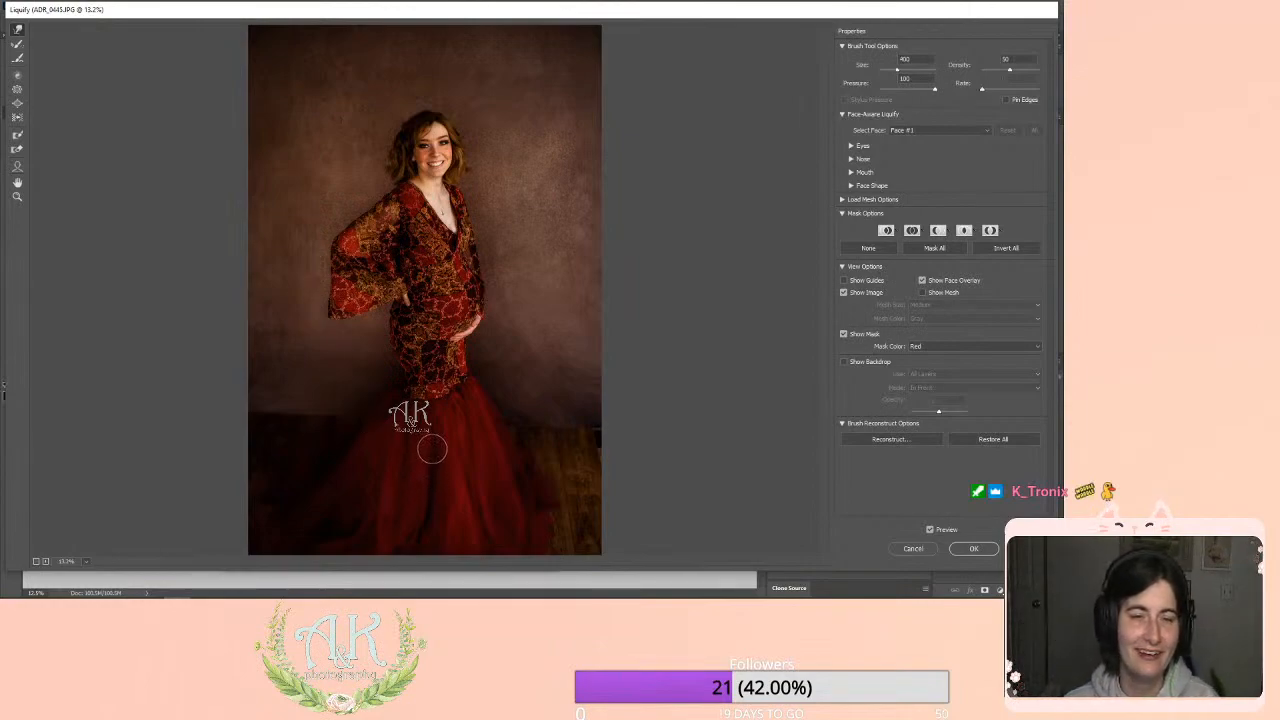
key("bracketright")
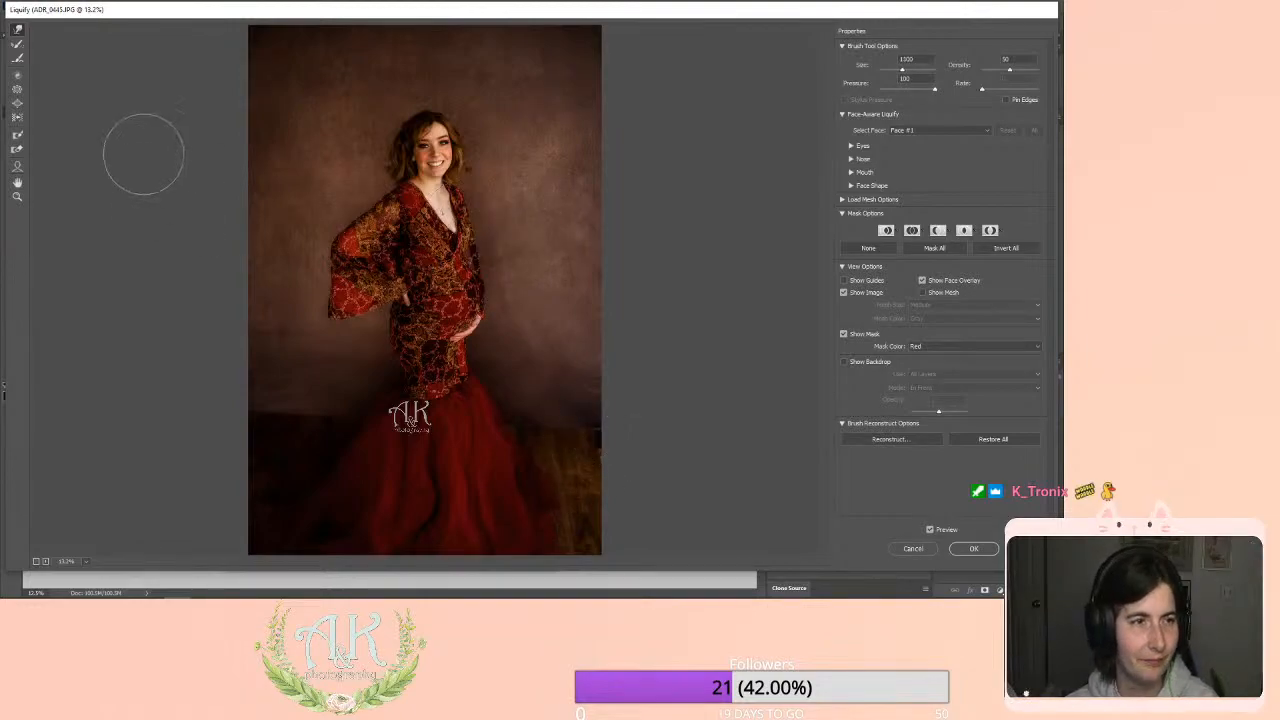
Push the neckline's inner edge over the exposed strap at close range with a much smaller warp brush.
left_click(16, 196)
left_click(452, 214)
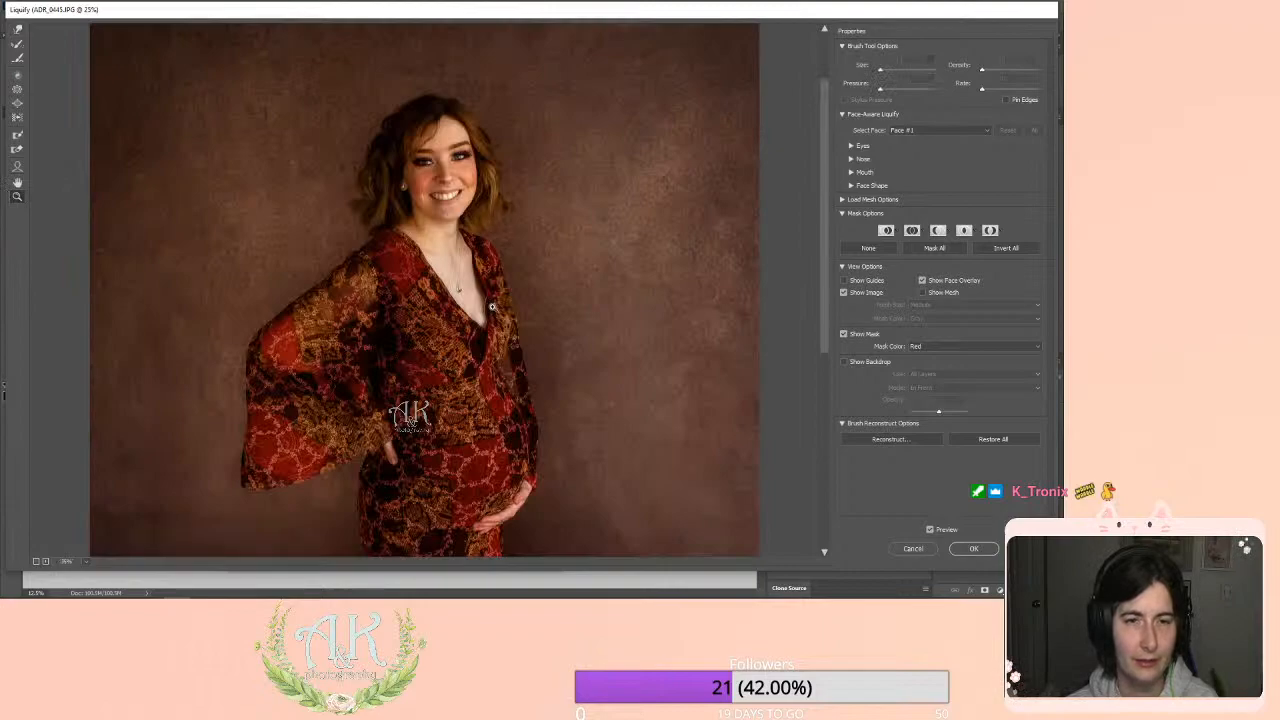
left_click(492, 307)
left_click(465, 296)
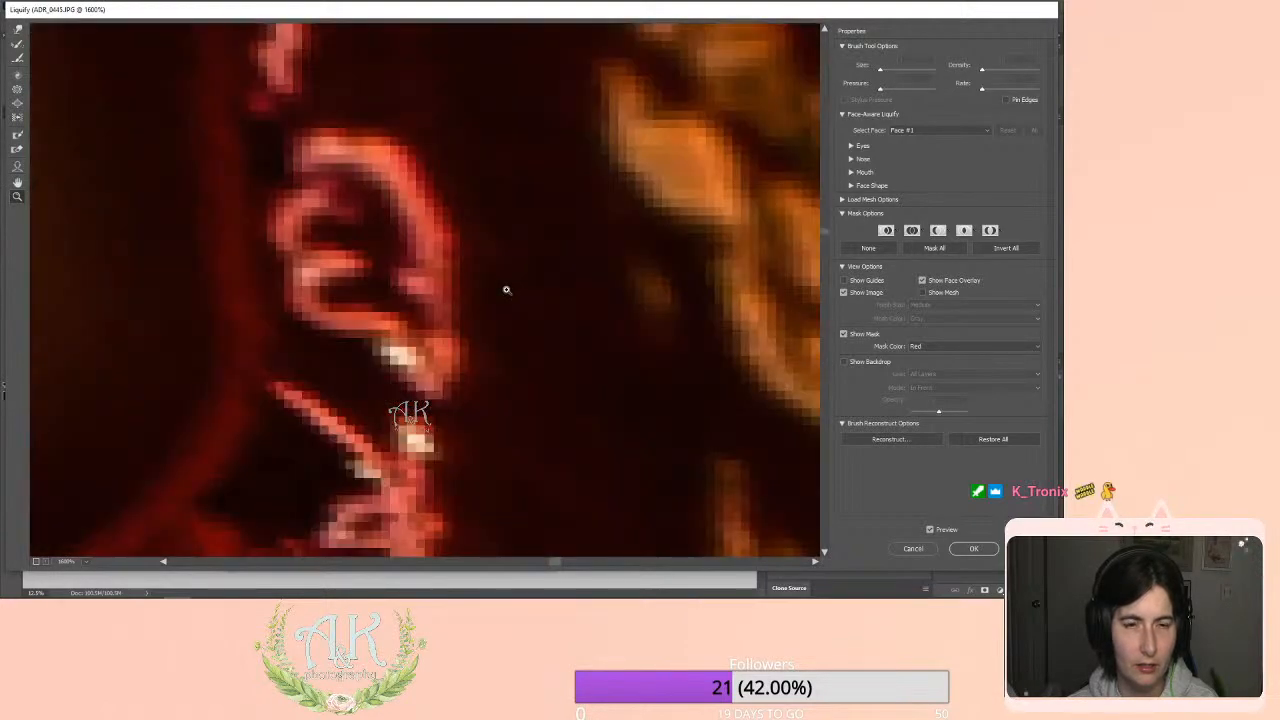
left_click(37, 562)
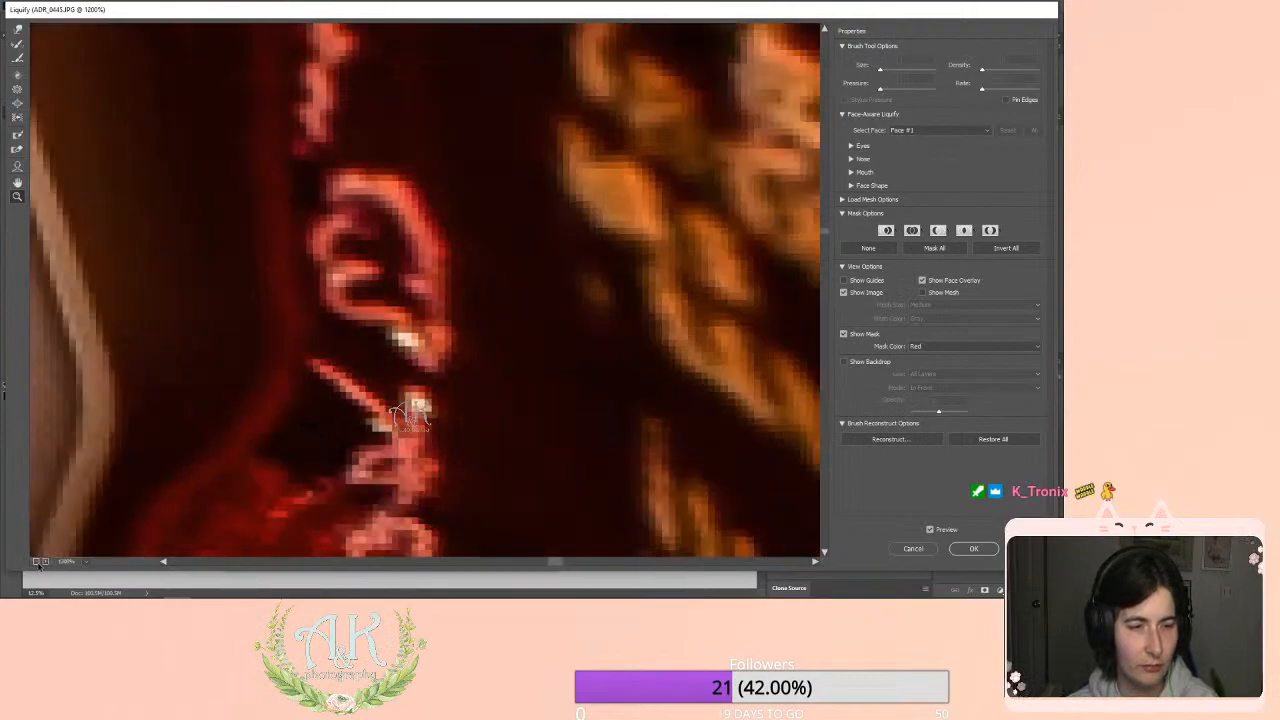
left_click(37, 562)
left_click(37, 562)
left_click(37, 562)
left_click(37, 562)
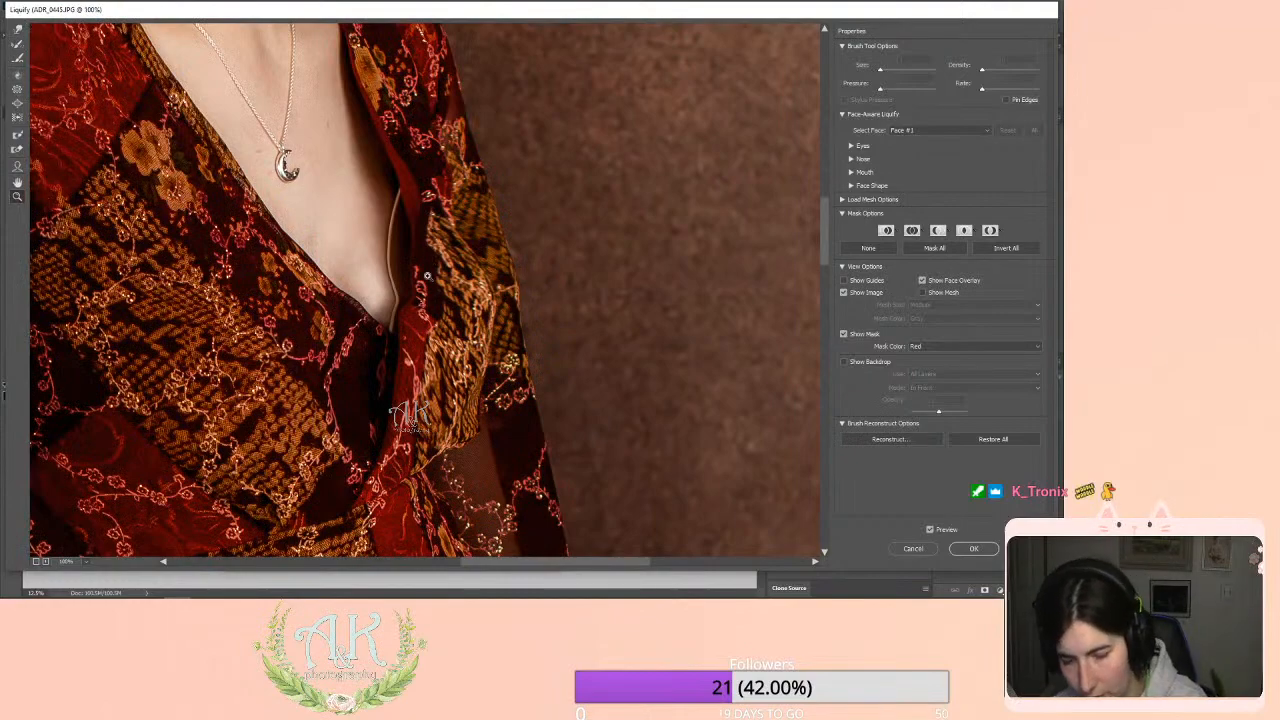
left_click(16, 32)
key("bracketleft")
key("bracketleft")
key("bracketleft")
key("bracketleft")
key("bracketleft")
key("bracketleft")
key("bracketleft")
key("bracketleft")
key("bracketleft")
key("bracketleft")
key("bracketleft")
key("bracketleft")
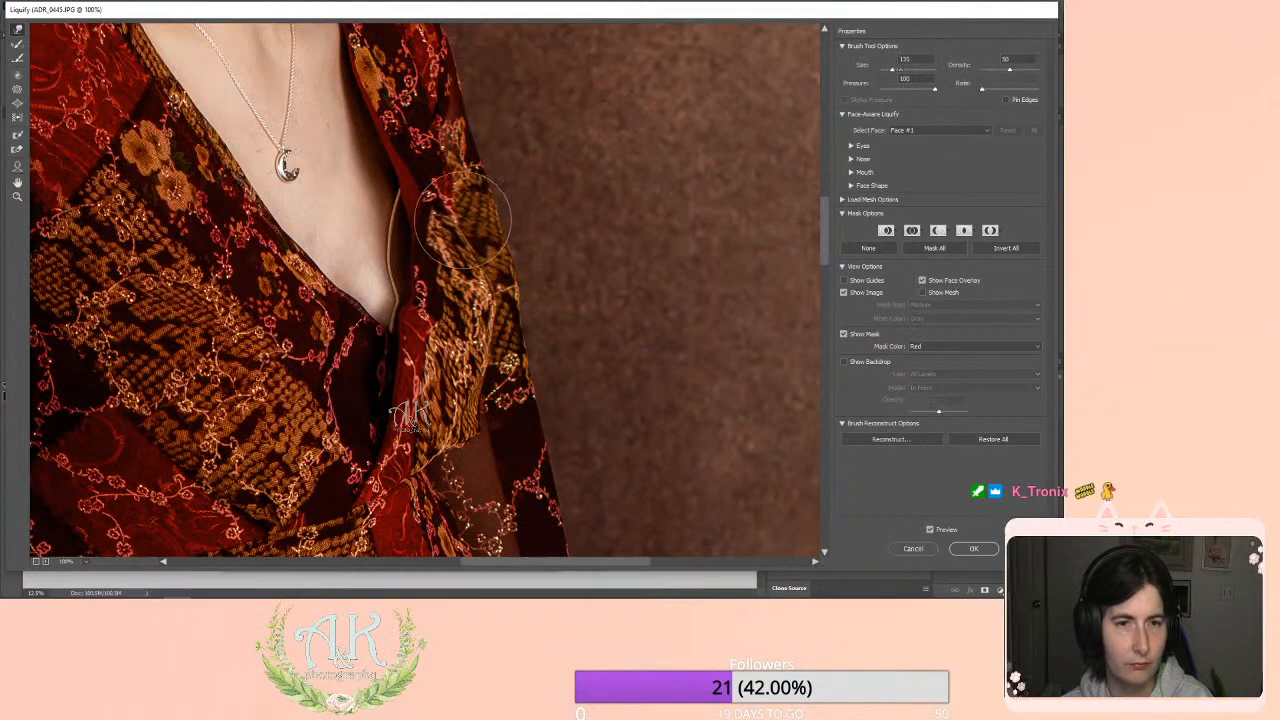
key("bracketright")
key("bracketleft")
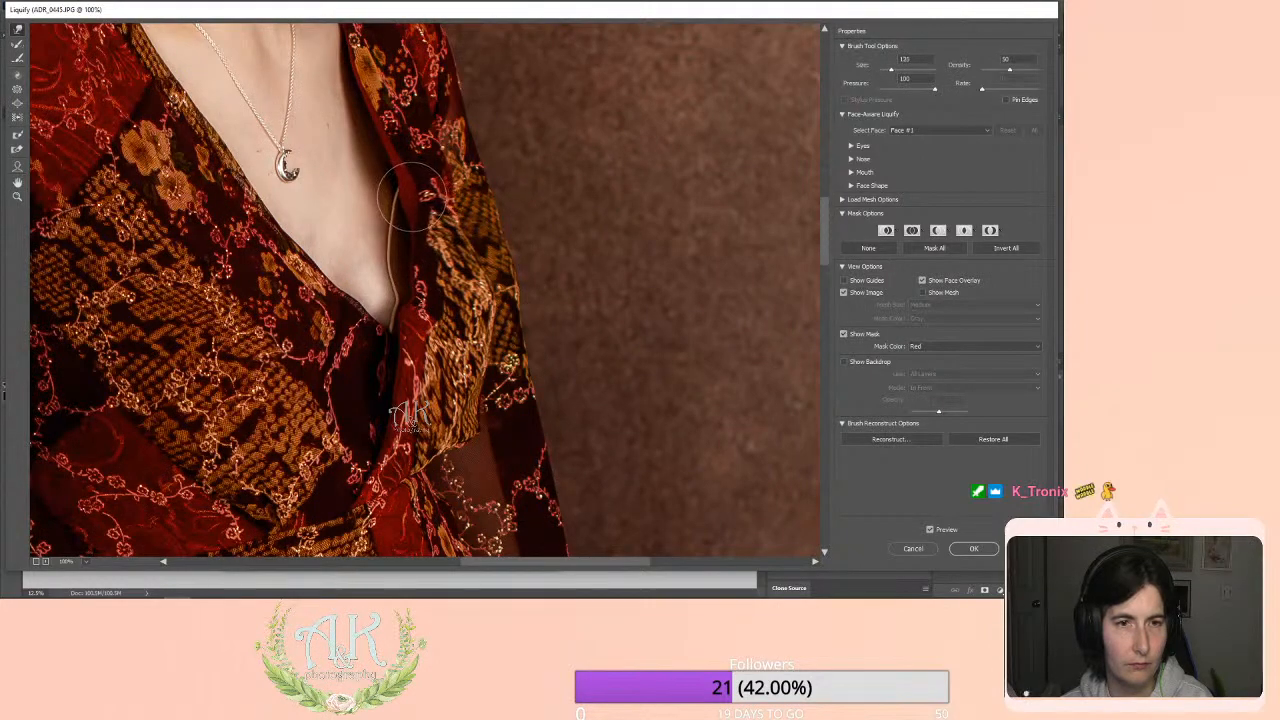
left_click_drag(414, 285, 400, 290)
Refine the neckline edge beside the strap with warp brush sizes of 70 and 80.
key("bracketleft")
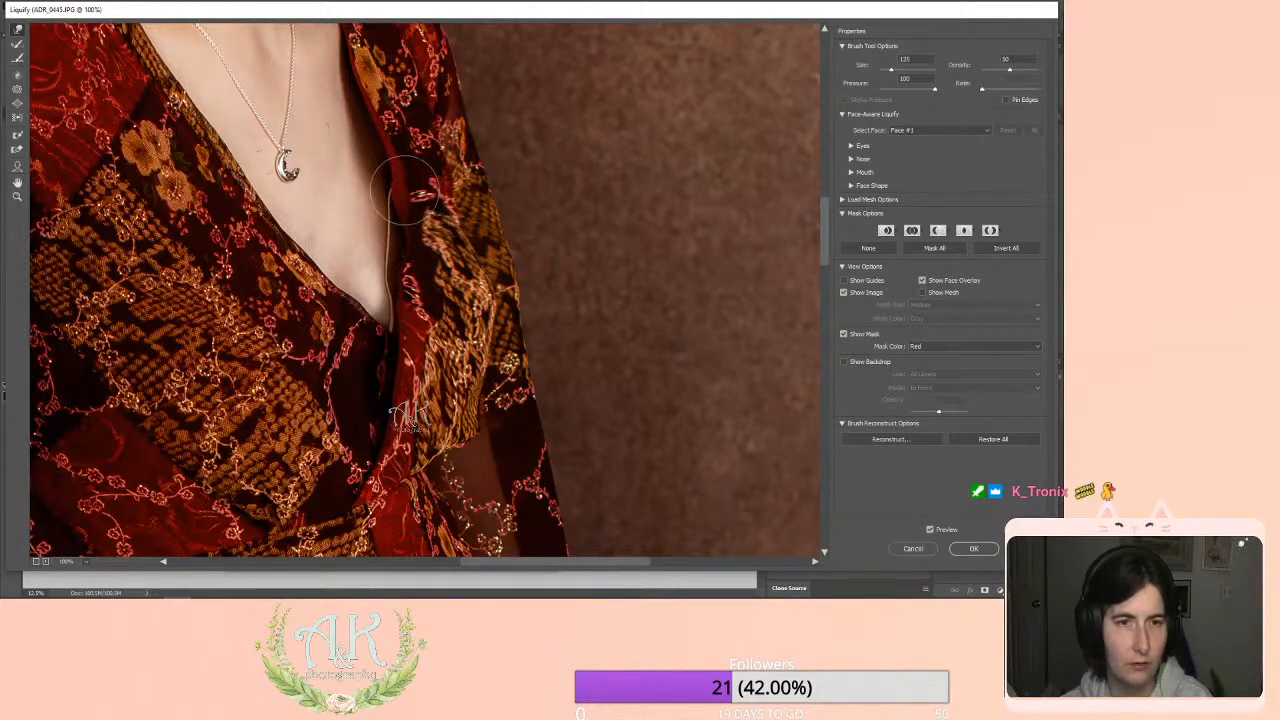
key("bracketleft")
key("bracketleft")
key("bracketleft")
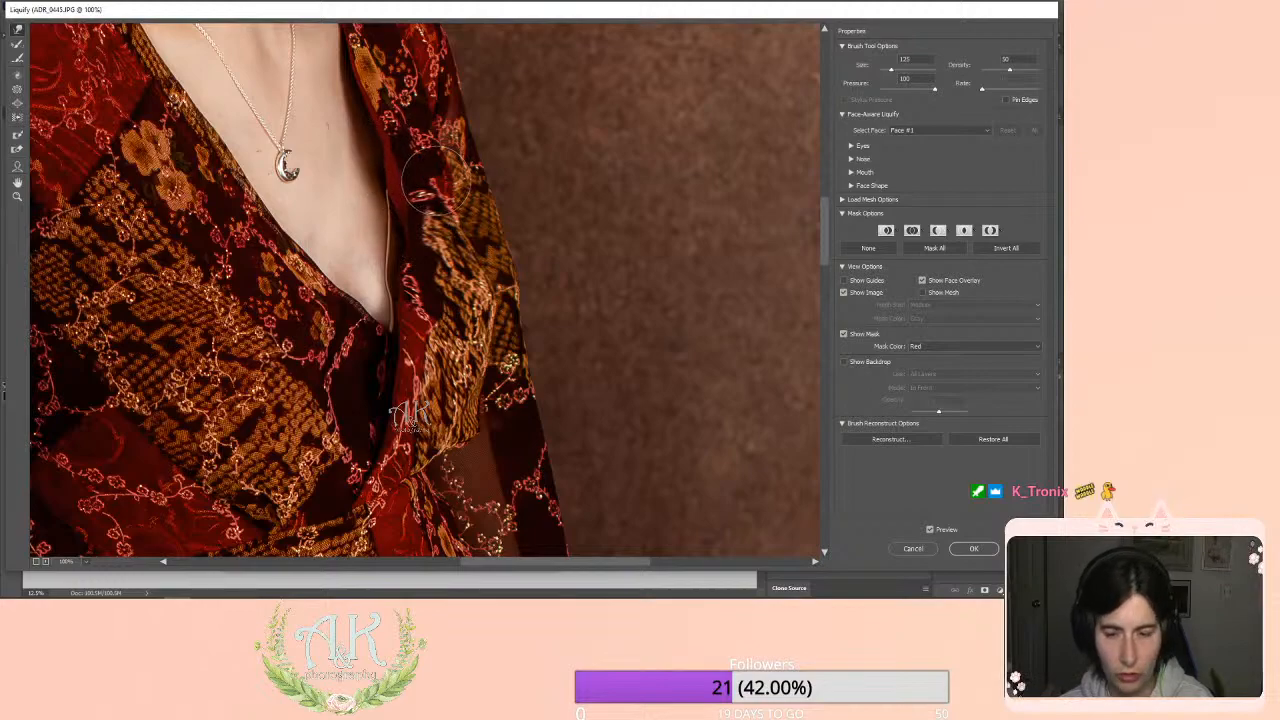
key("bracketleft")
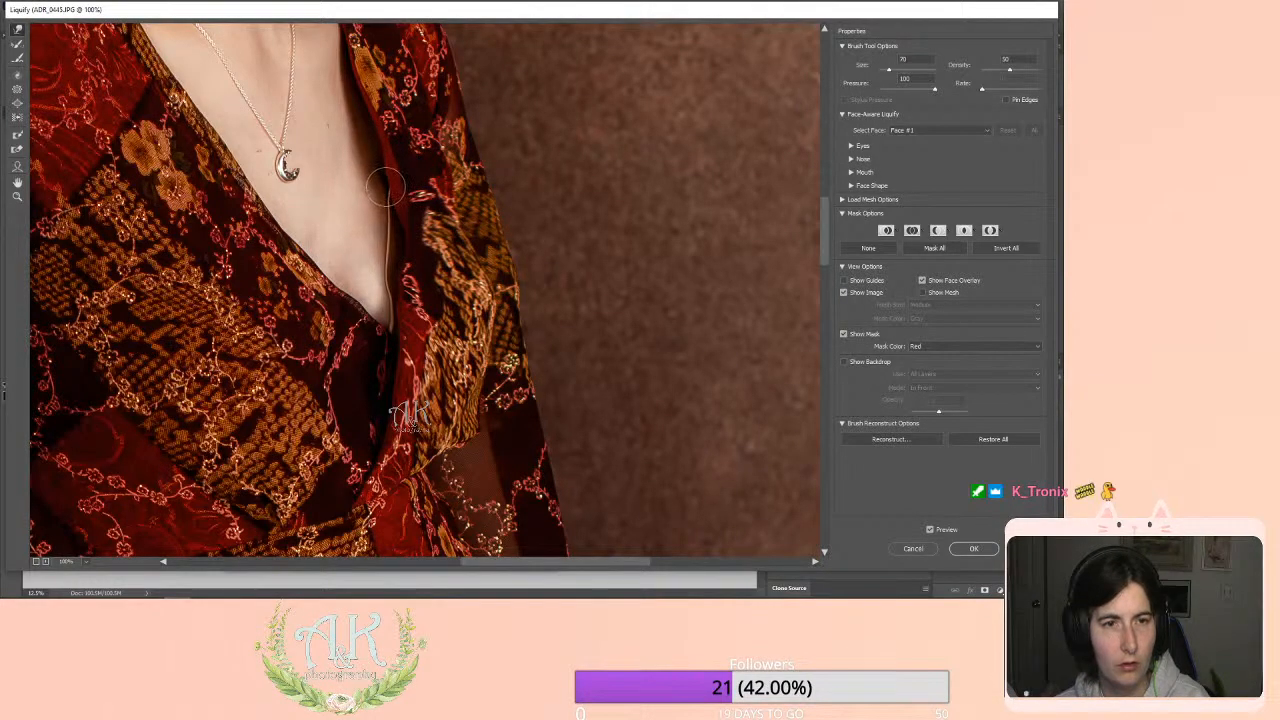
key("bracketright")
key("bracketright")
key("bracketright")
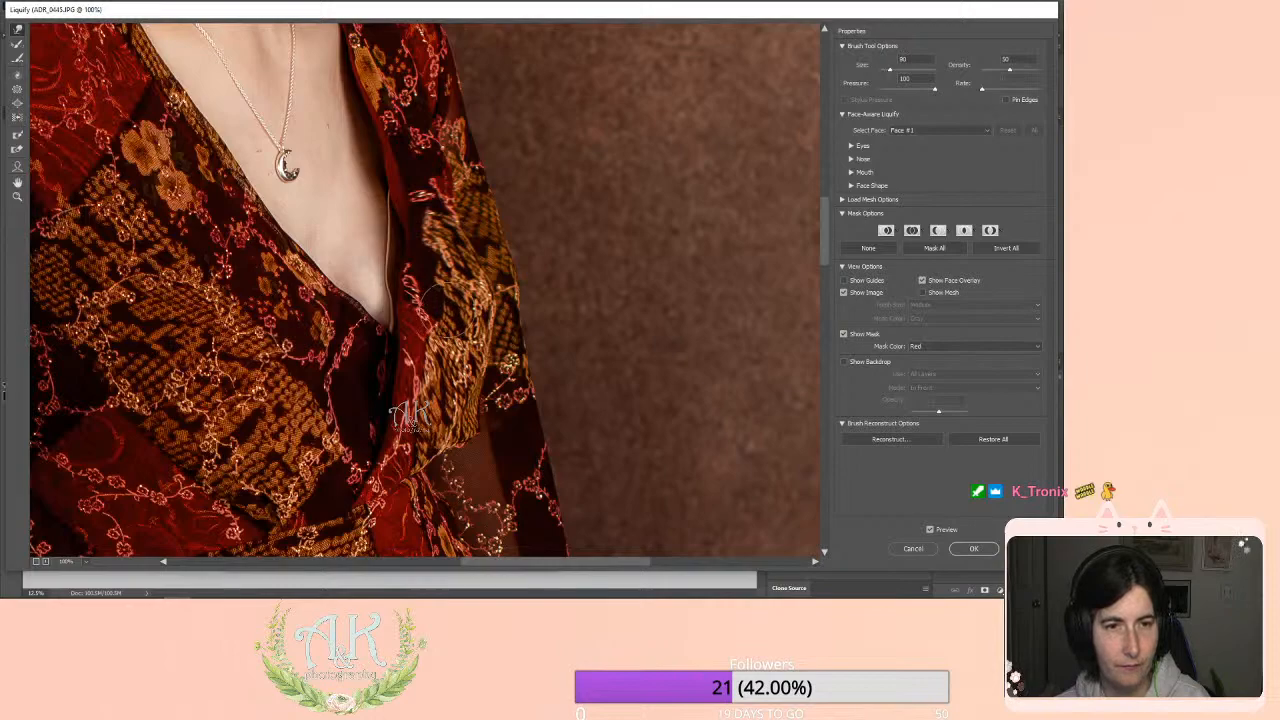
Finish smoothing the neckline with a larger warp brush and apply the Liquify changes.
key("bracketright")
key("bracketright")
key("bracketright")
key("bracketright")
key("bracketright")
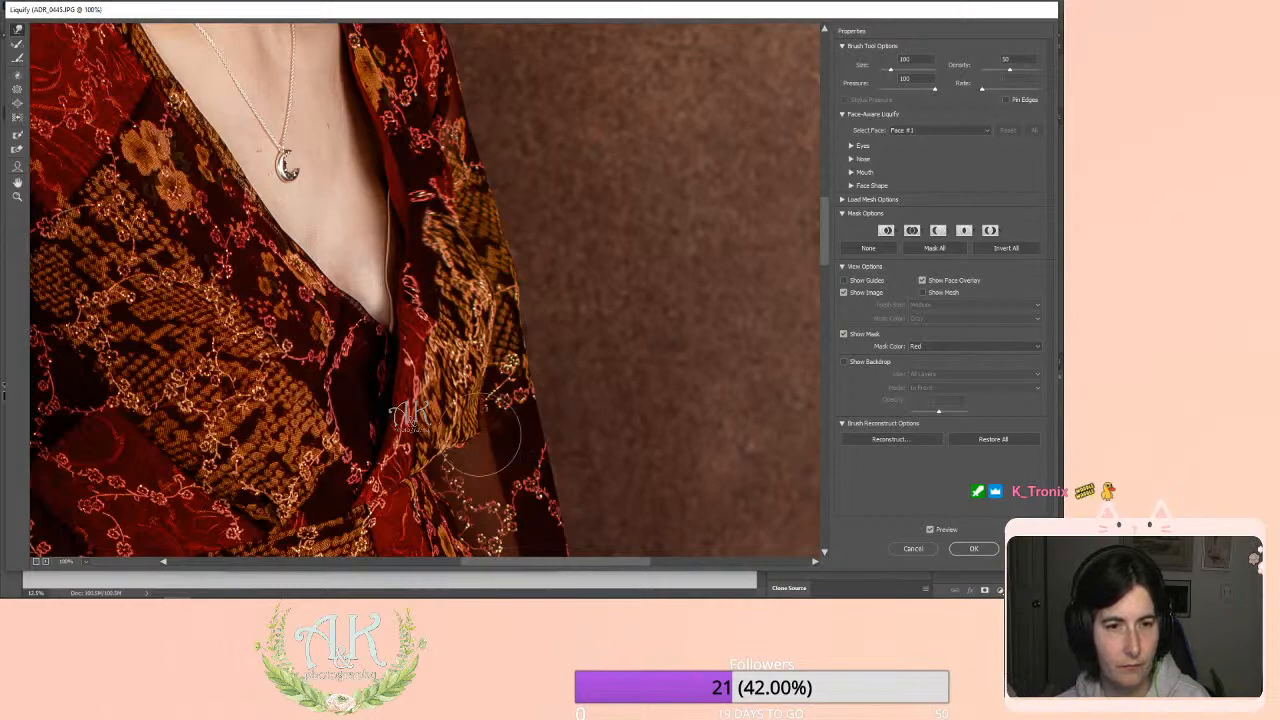
scroll(540, 330, "up", 5)
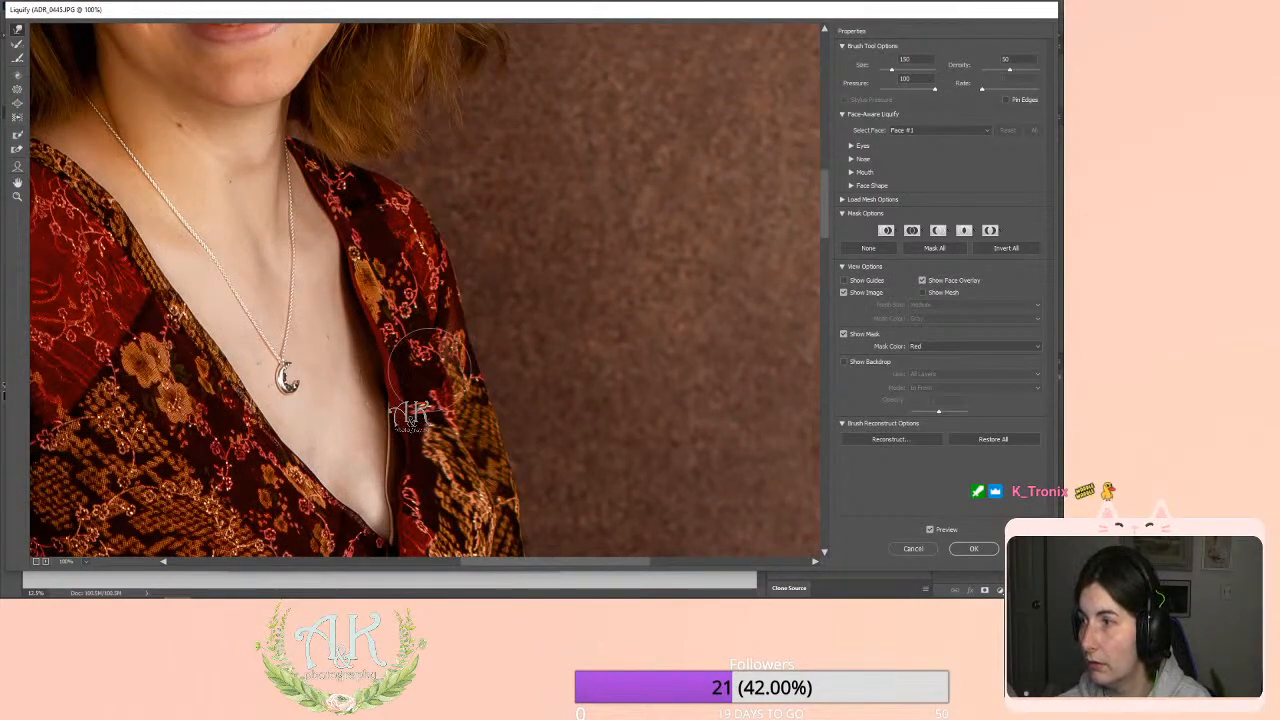
scroll(430, 385, "down", 3)
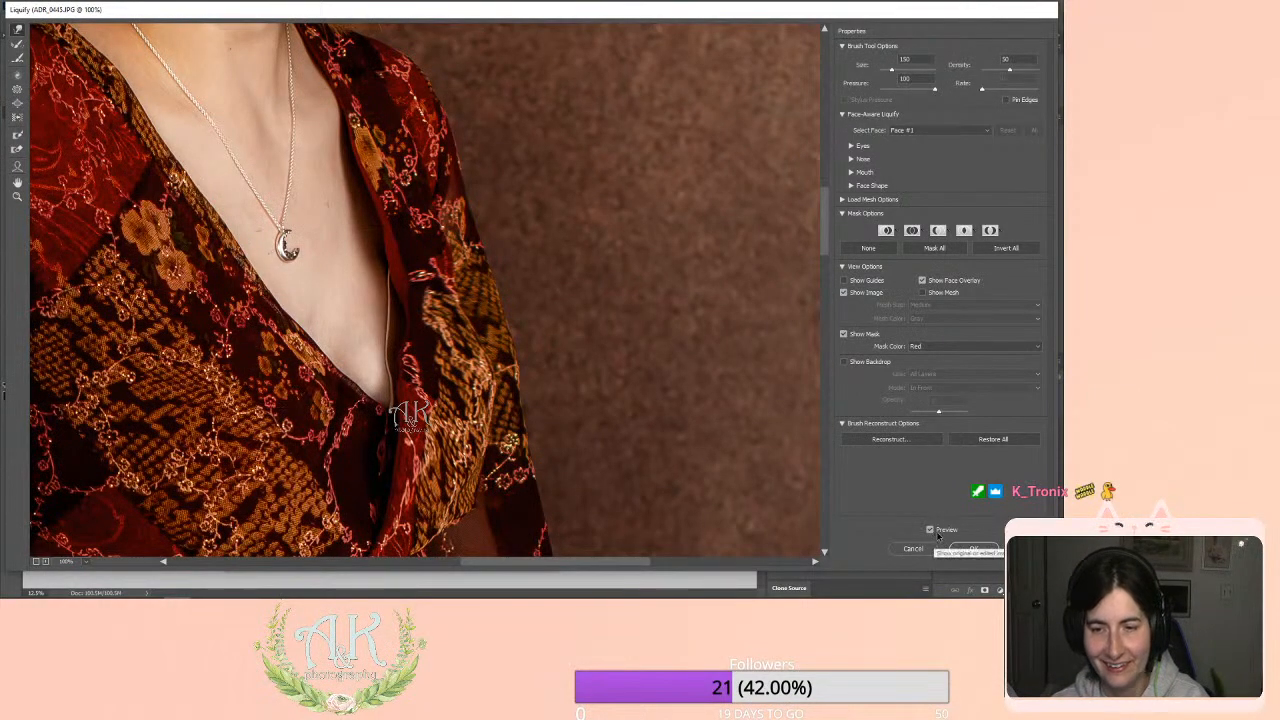
left_click(973, 548)
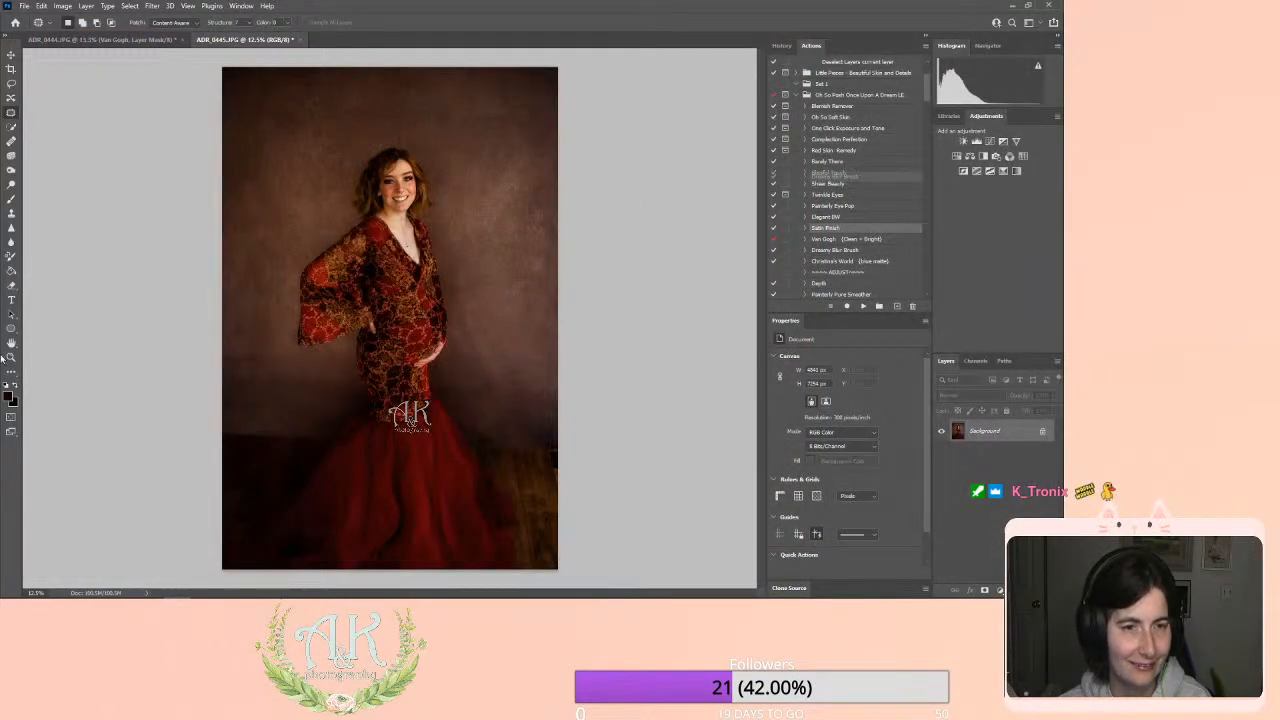
Burn the neckline edge beside the exposed strap with a much smaller brush, using the Highlights range at 100% exposure.
left_click(10, 357)
left_click_drag(430, 240, 430, 292)
left_click(11, 170)
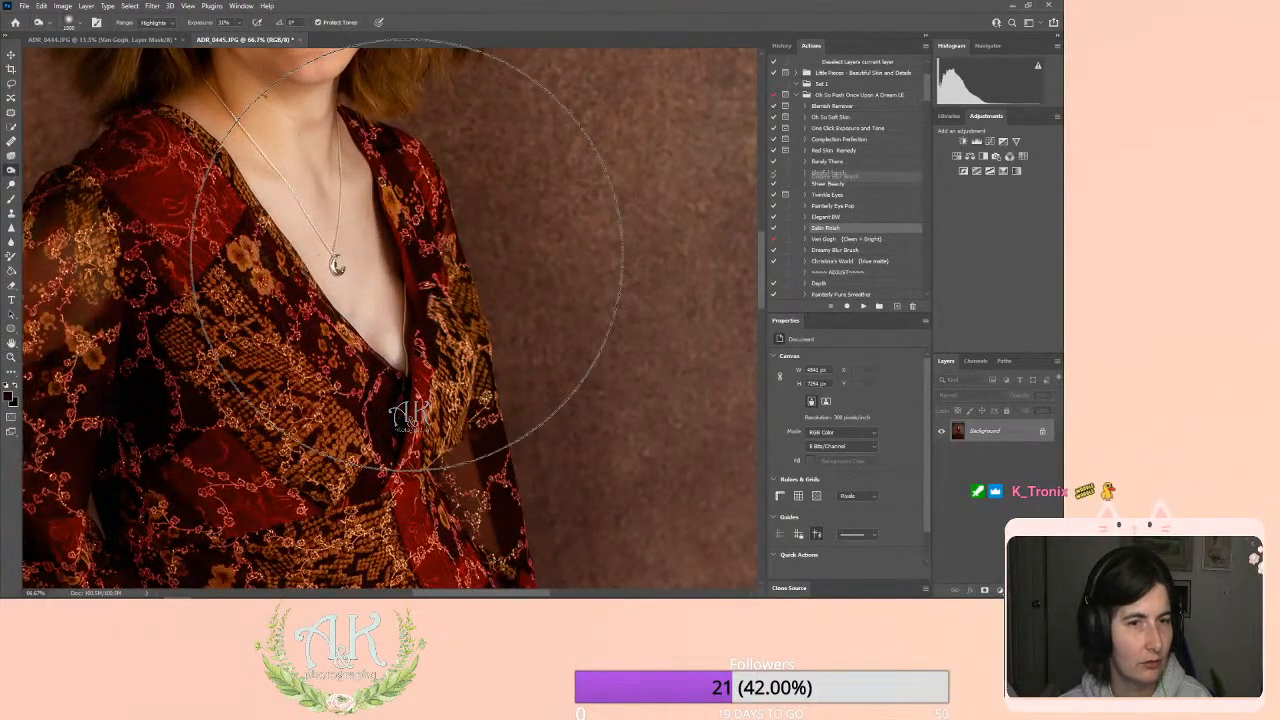
key("bracketleft")
key("bracketleft")
key("bracketleft")
key("bracketleft")
key("bracketleft")
key("bracketleft")
key("bracketleft")
key("bracketleft")
key("bracketleft")
key("bracketleft")
key("bracketleft")
key("bracketleft")
key("bracketleft")
key("bracketleft")
key("bracketleft")
key("bracketleft")
key("bracketleft")
key("bracketleft")
key("bracketleft")
key("bracketleft")
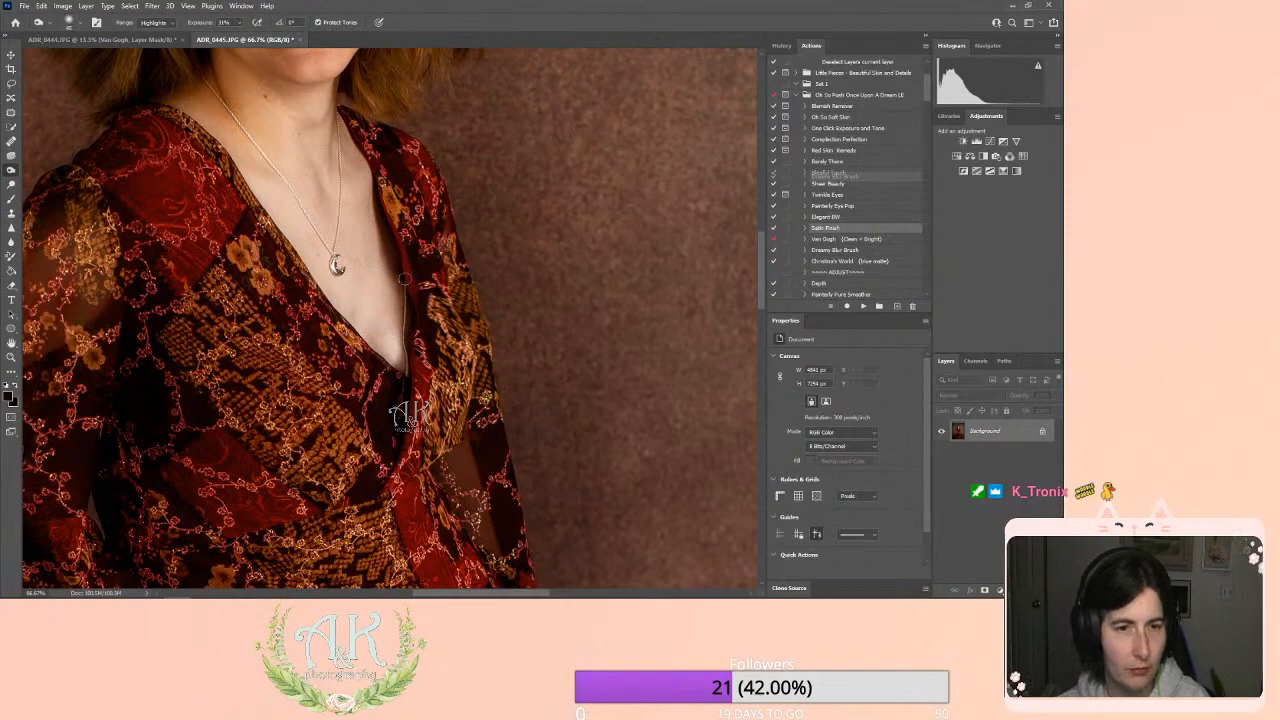
left_click_drag(240, 22, 243, 37)
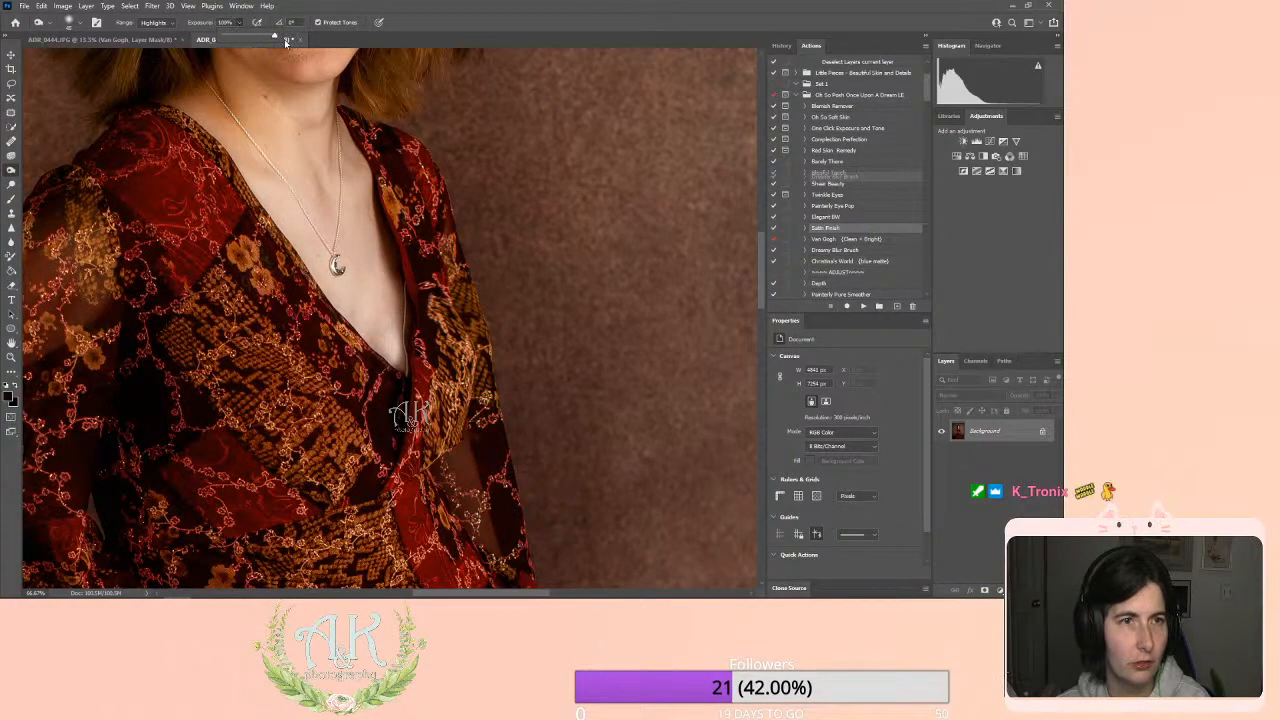
left_click(405, 278)
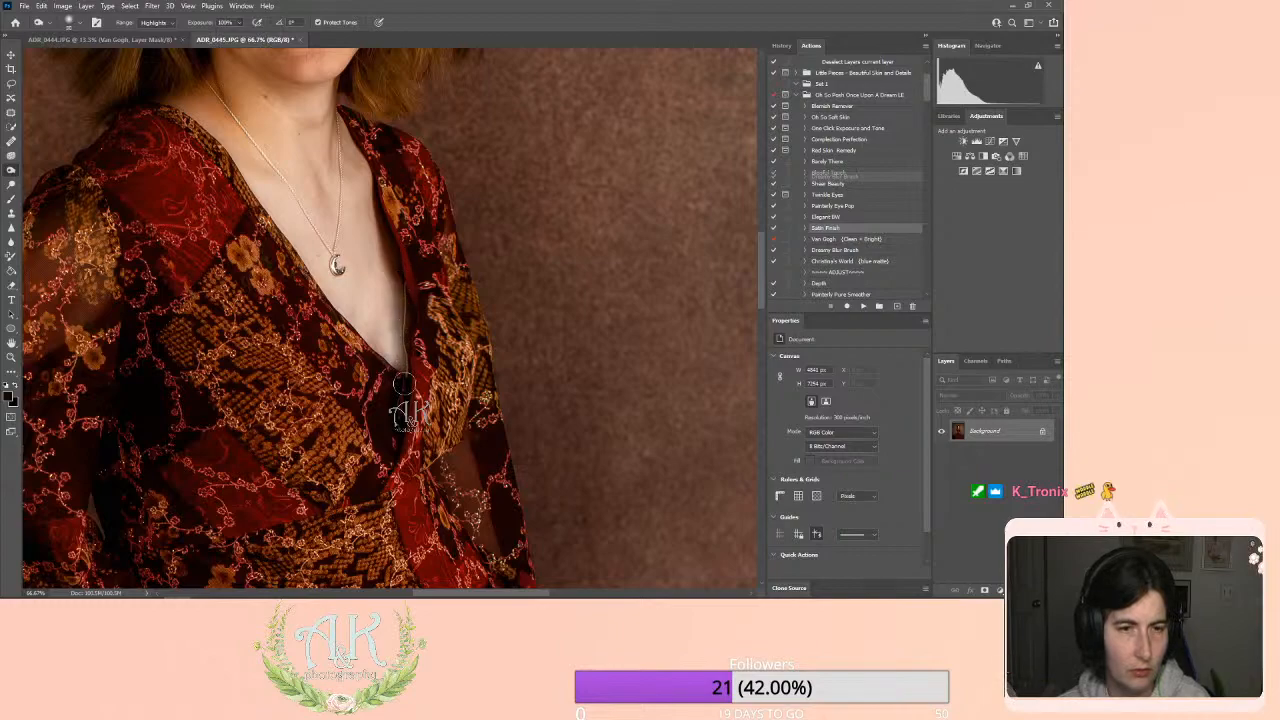
Burn the strap edge in the Shadows range, undoing the 100% exposure stroke and burning again at 77% exposure.
left_click(171, 23)
left_click(168, 33)
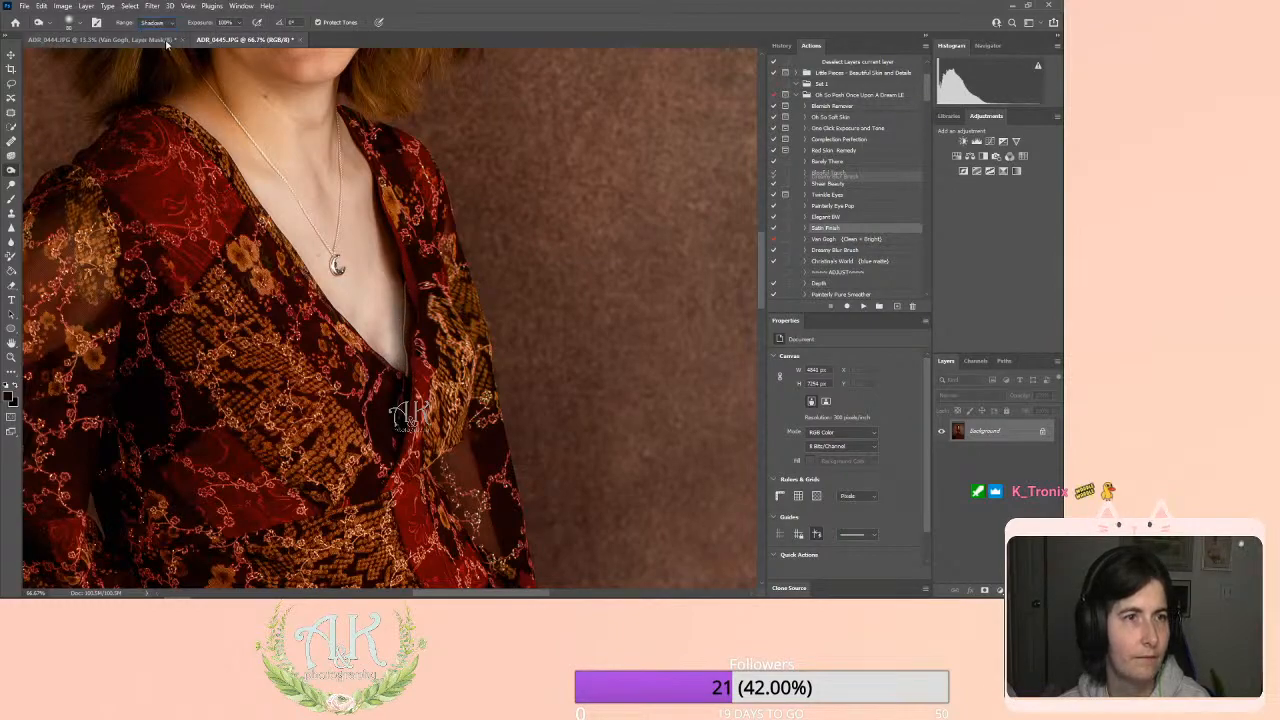
mouse_move(404, 284)
left_mouse_down()
mouse_move(404, 366)
mouse_move(398, 270)
mouse_move(402, 362)
mouse_move(419, 376)
left_mouse_up()
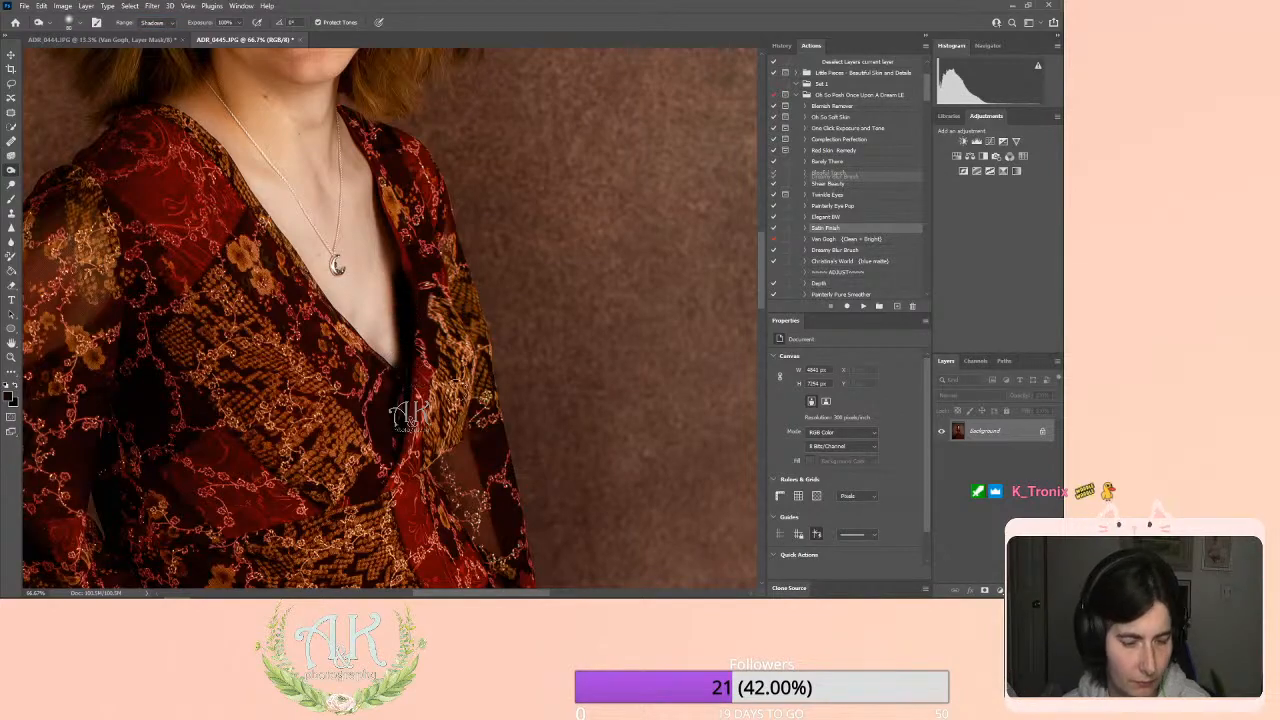
key("ctrl+z")
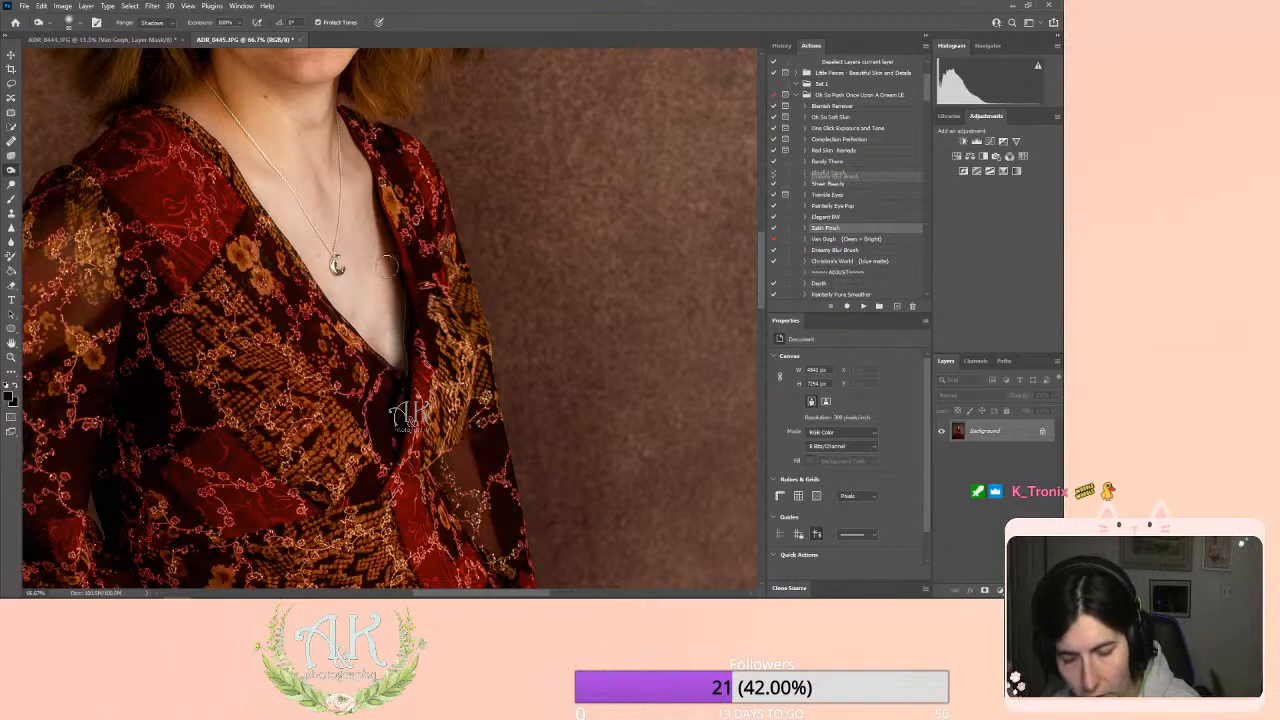
left_click_drag(239, 27, 236, 38)
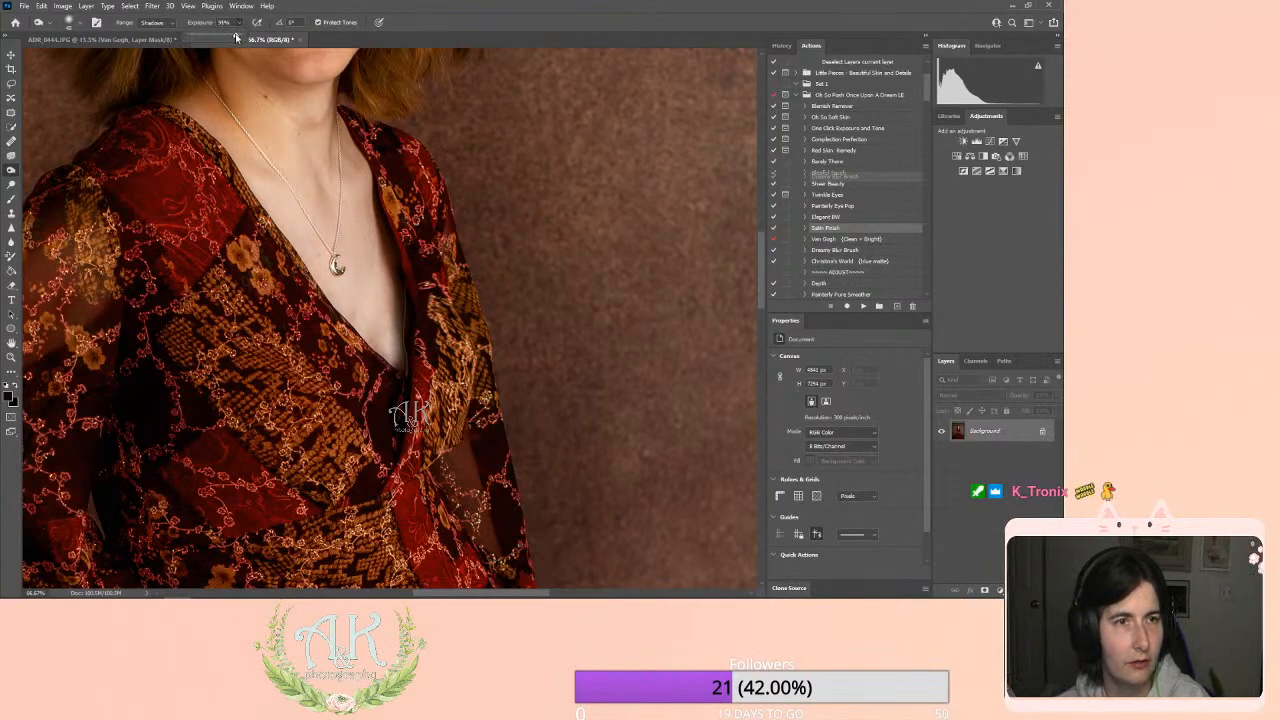
left_click(399, 281)
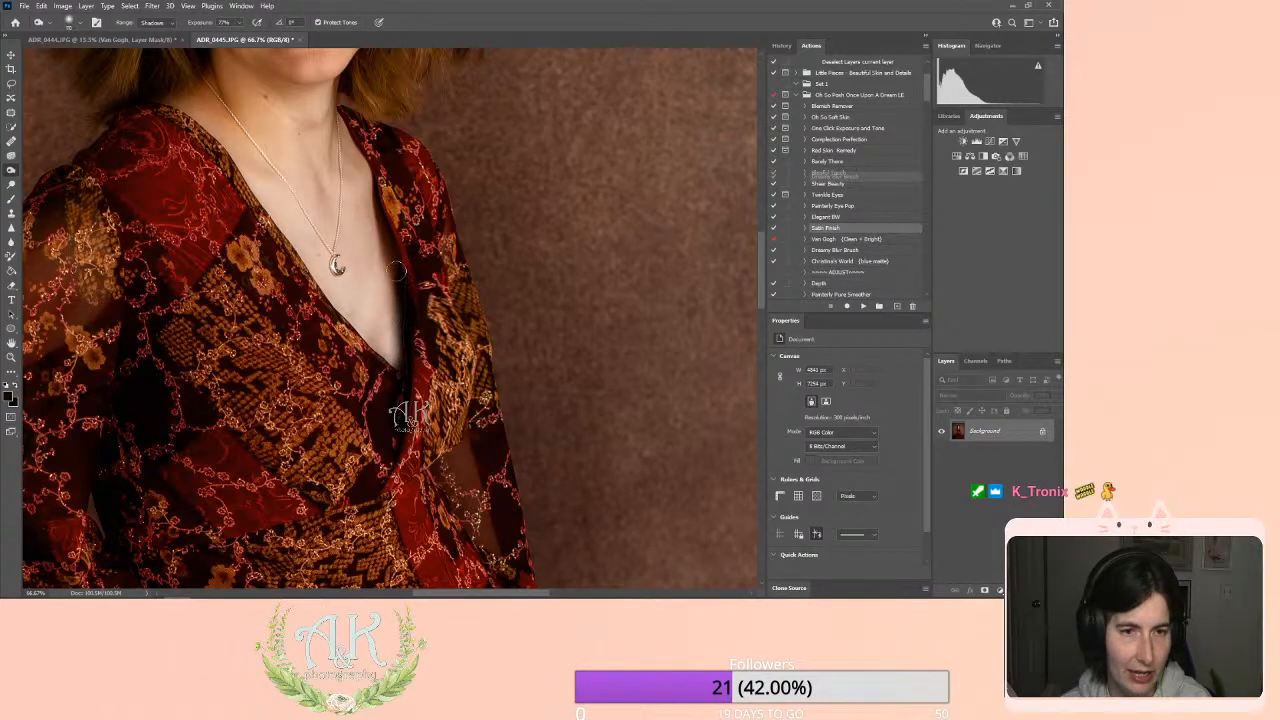
Paint over the remaining strap along the neckline with a smaller Brush in a dark colour matching the dress.
left_click(11, 199)
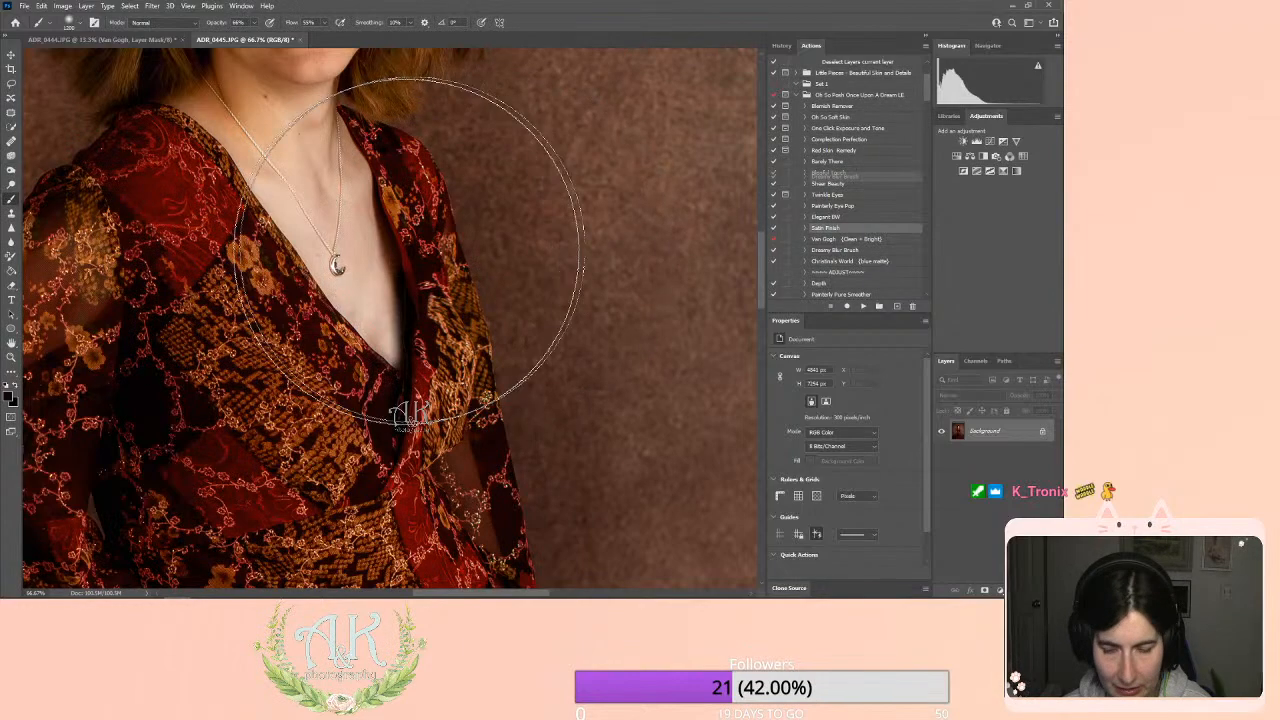
key("bracketleft")
key("bracketleft")
key("bracketleft")
key("bracketleft")
key("bracketleft")
key("bracketleft")
key("bracketleft")
key("bracketleft")
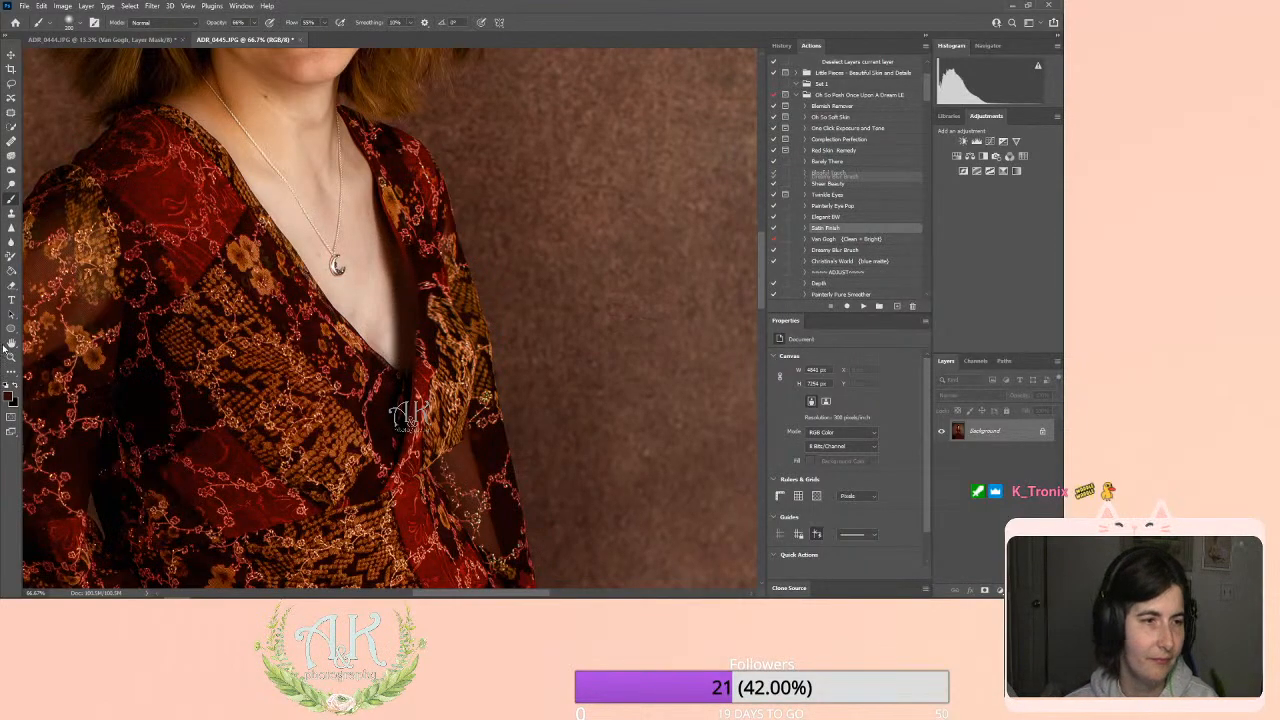
left_click(11, 358)
left_click(338, 22)
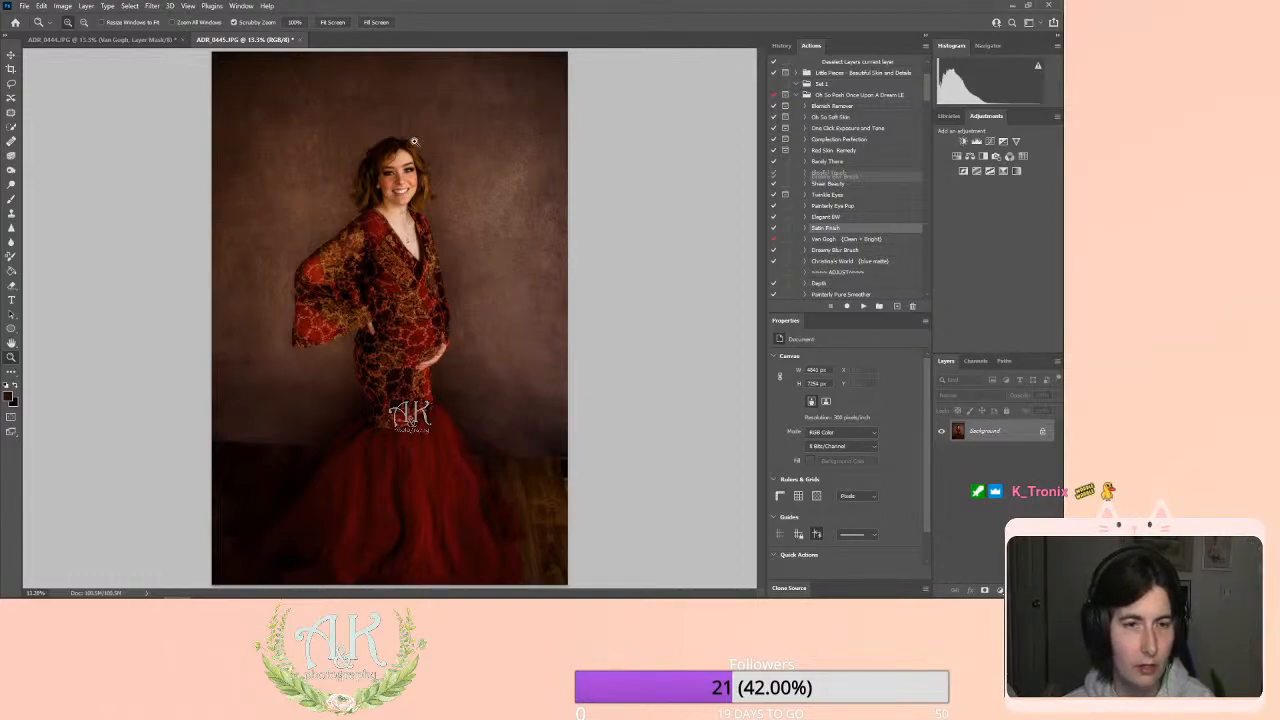
Rotate the portrait slightly counterclockwise inside the crop frame and apply the crop.
left_click(11, 68)
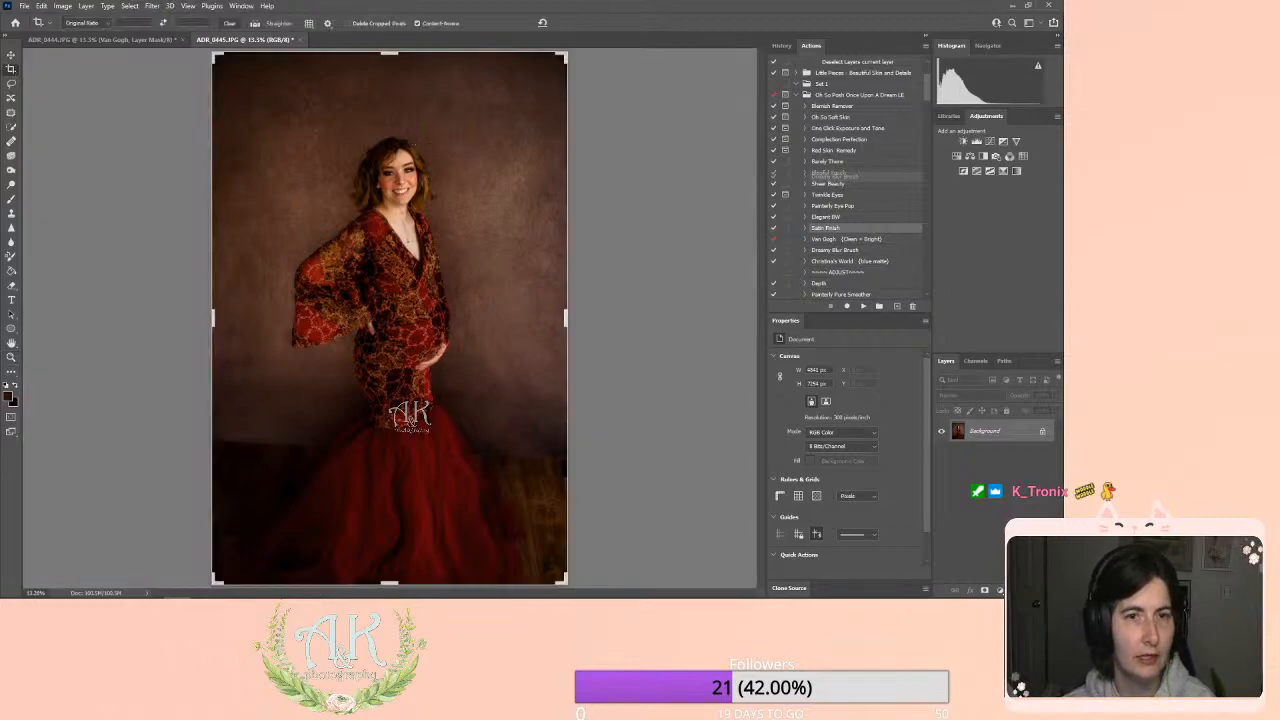
left_click_drag(627, 57, 628, 58)
mouse_move(627, 52)
left_mouse_down()
mouse_move(594, 55)
mouse_move(609, 62)
left_mouse_up()
left_click_drag(466, 235, 468, 228)
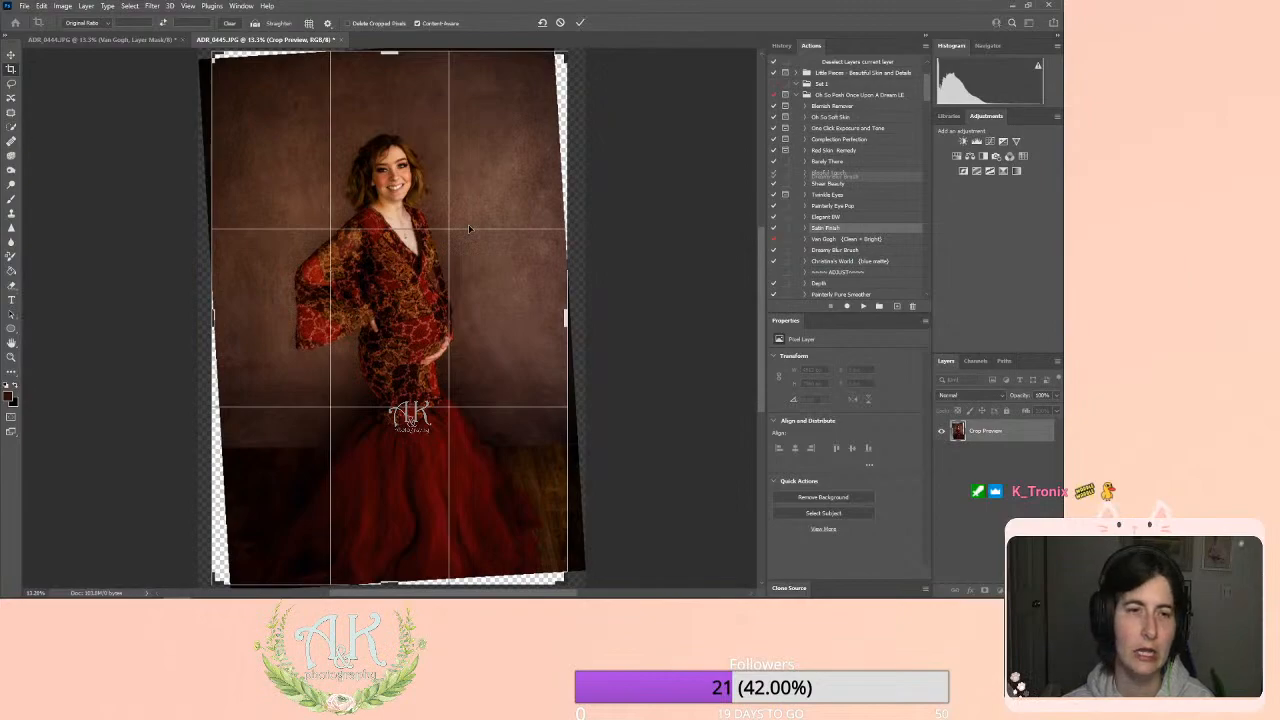
left_click(580, 22)
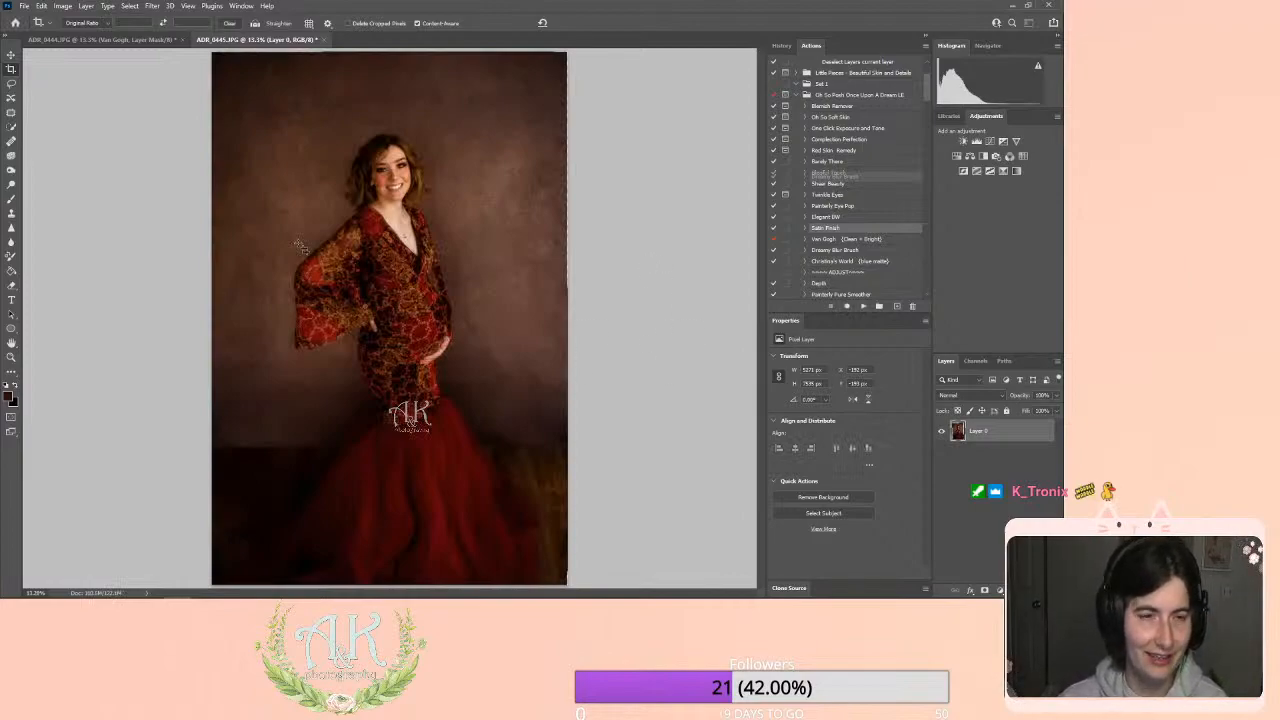
Crop the portrait slightly tighter to trim the uneven outer edge, and flatten the image.
left_click(11, 69)
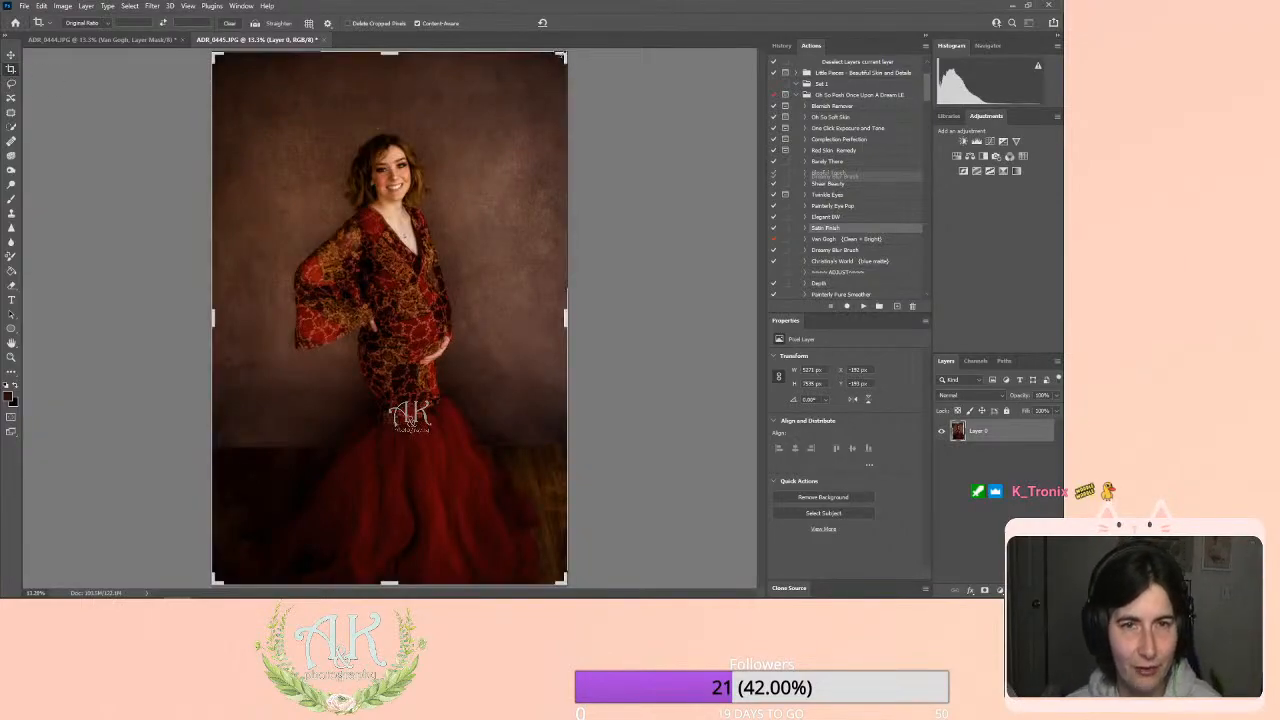
left_click_drag(563, 55, 562, 60)
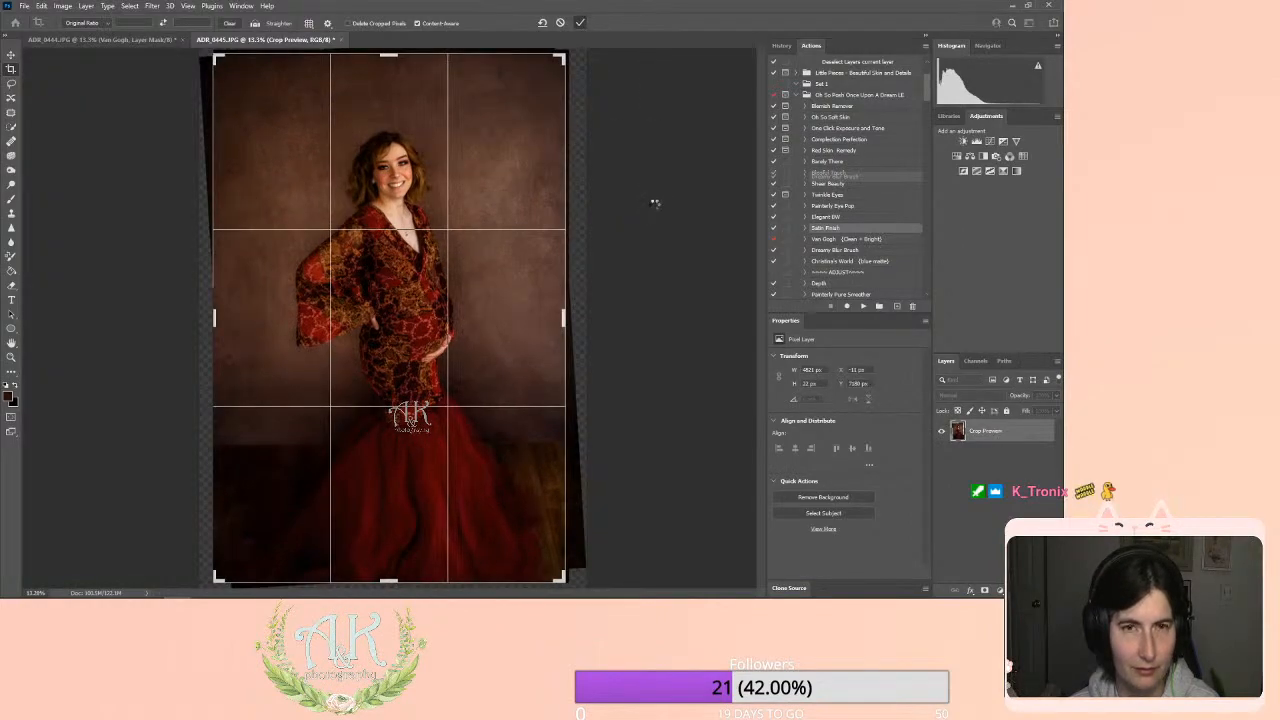
key("Return")
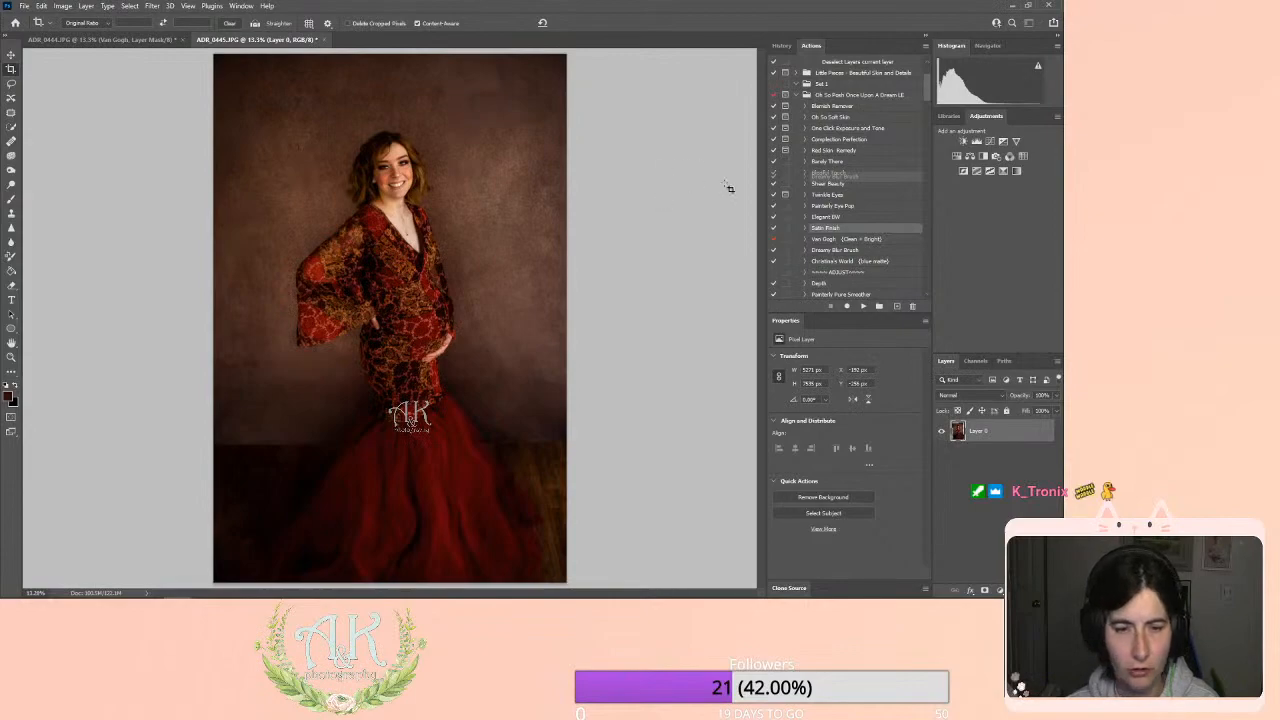
left_click(86, 5)
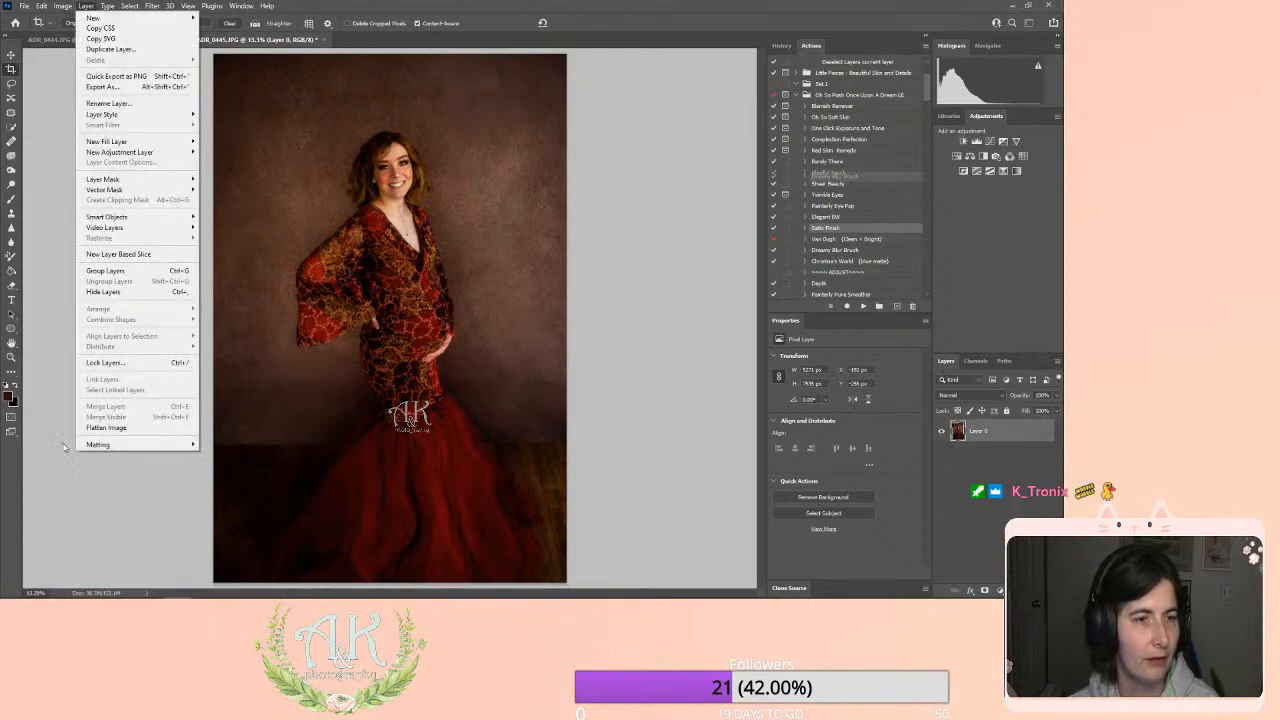
left_click(104, 427)
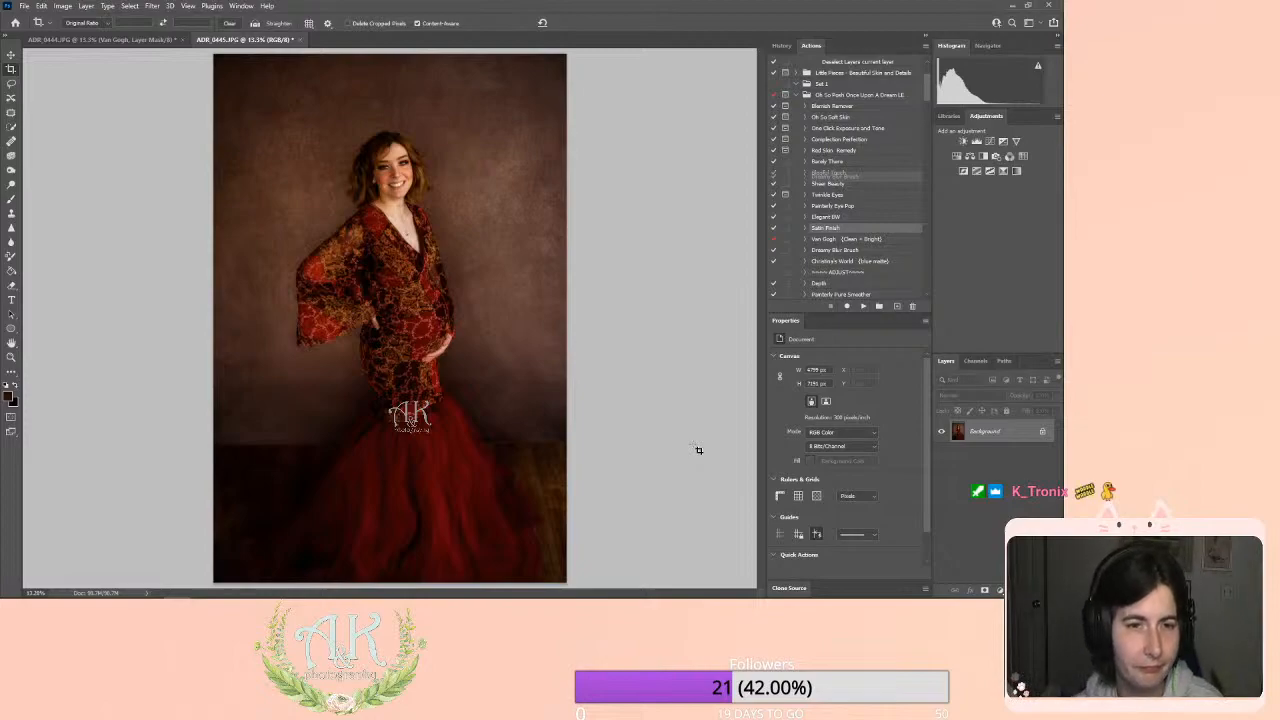
Run the Dreamy Blur Brush action and paint its mask white over the backdrop around the subject with progressively larger brushes.
left_click(860, 250)
left_click(863, 306)
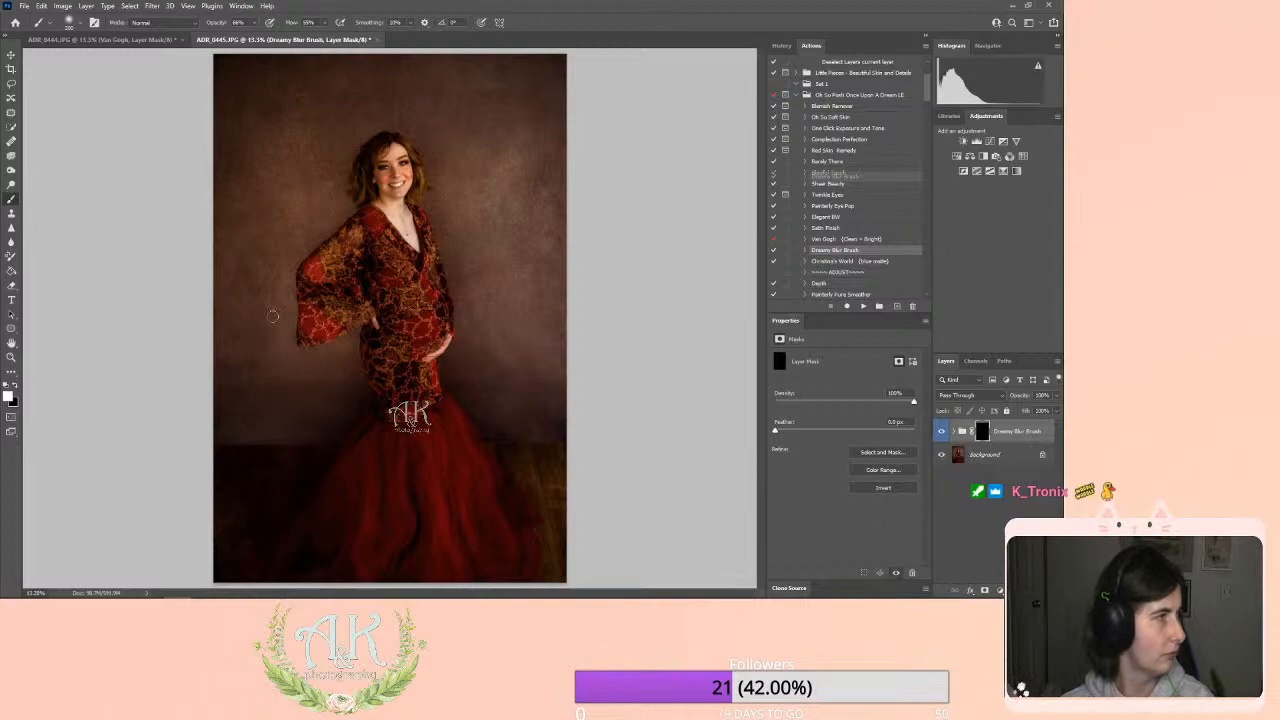
key("backslash")
key("backslash")
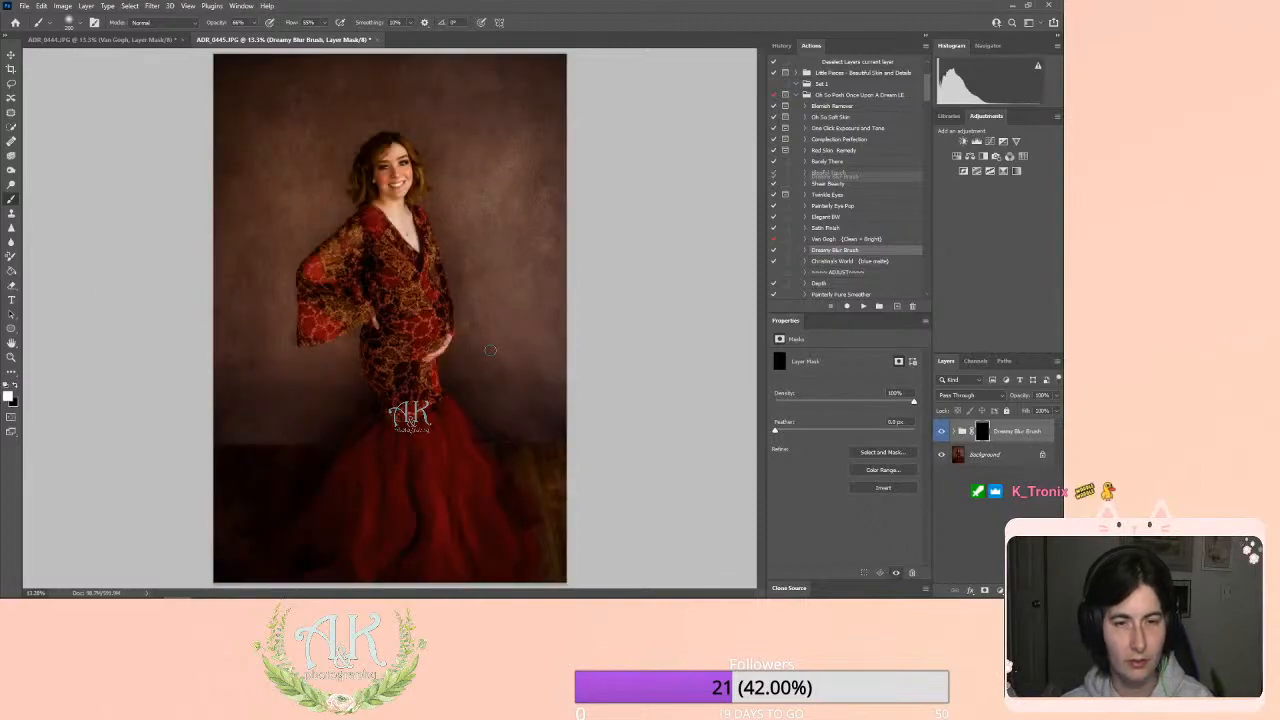
key("bracketright")
key("bracketright")
key("bracketright")
key("bracketright")
key("bracketright")
key("bracketright")
key("bracketright")
key("bracketright")
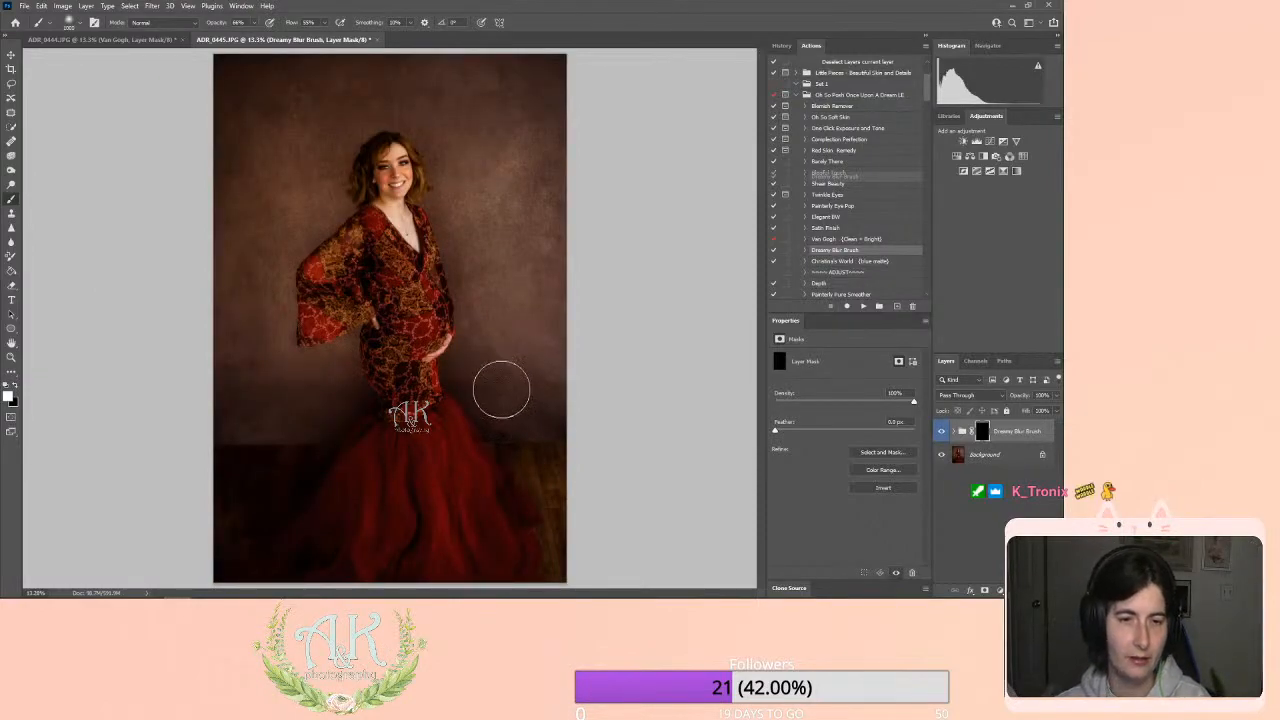
mouse_move(490, 376)
left_mouse_down()
mouse_move(489, 257)
mouse_move(472, 205)
mouse_move(471, 270)
mouse_move(461, 189)
mouse_move(516, 190)
mouse_move(533, 307)
mouse_move(546, 315)
mouse_move(551, 170)
mouse_move(506, 252)
mouse_move(480, 267)
mouse_move(453, 229)
mouse_move(462, 157)
mouse_move(526, 159)
mouse_move(539, 238)
mouse_move(548, 141)
mouse_move(440, 121)
mouse_move(427, 106)
mouse_move(453, 160)
mouse_move(507, 138)
mouse_move(398, 86)
mouse_move(350, 105)
mouse_move(427, 102)
mouse_move(460, 122)
mouse_move(409, 124)
mouse_move(430, 149)
mouse_move(473, 163)
mouse_move(556, 154)
mouse_move(561, 214)
left_mouse_up()
key("bracketright")
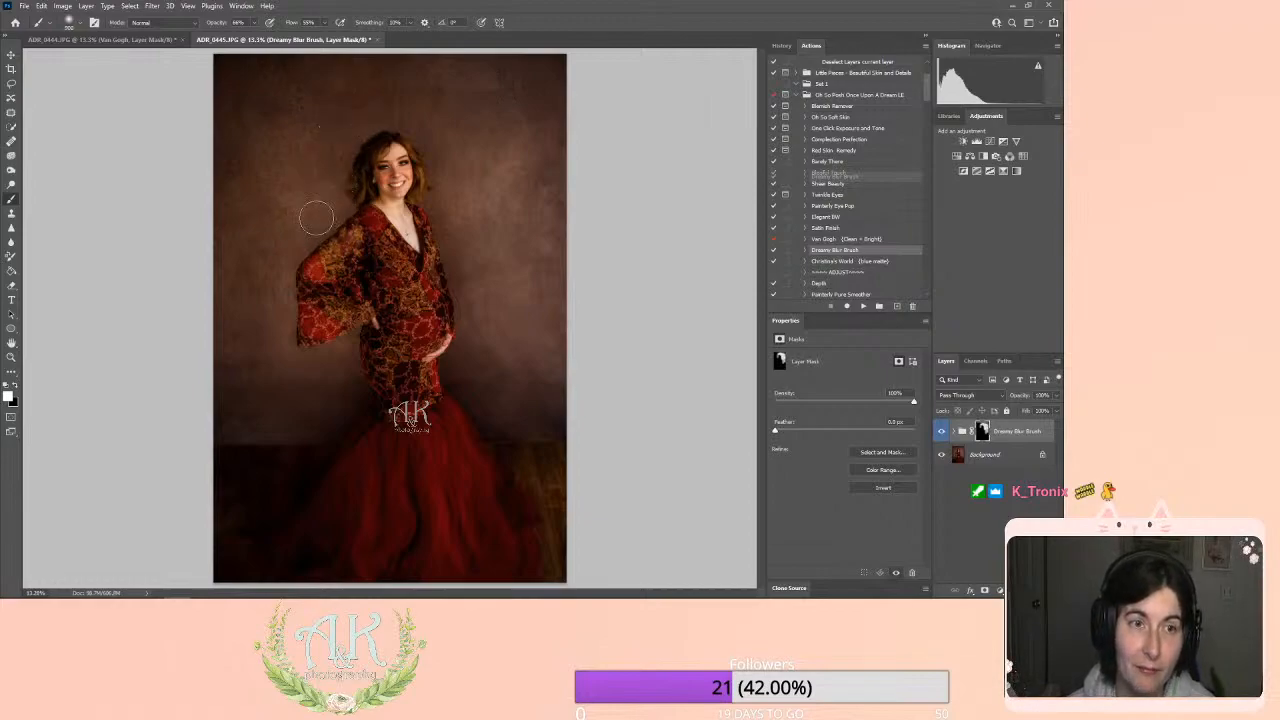
key("bracketright")
key("bracketright")
key("bracketright")
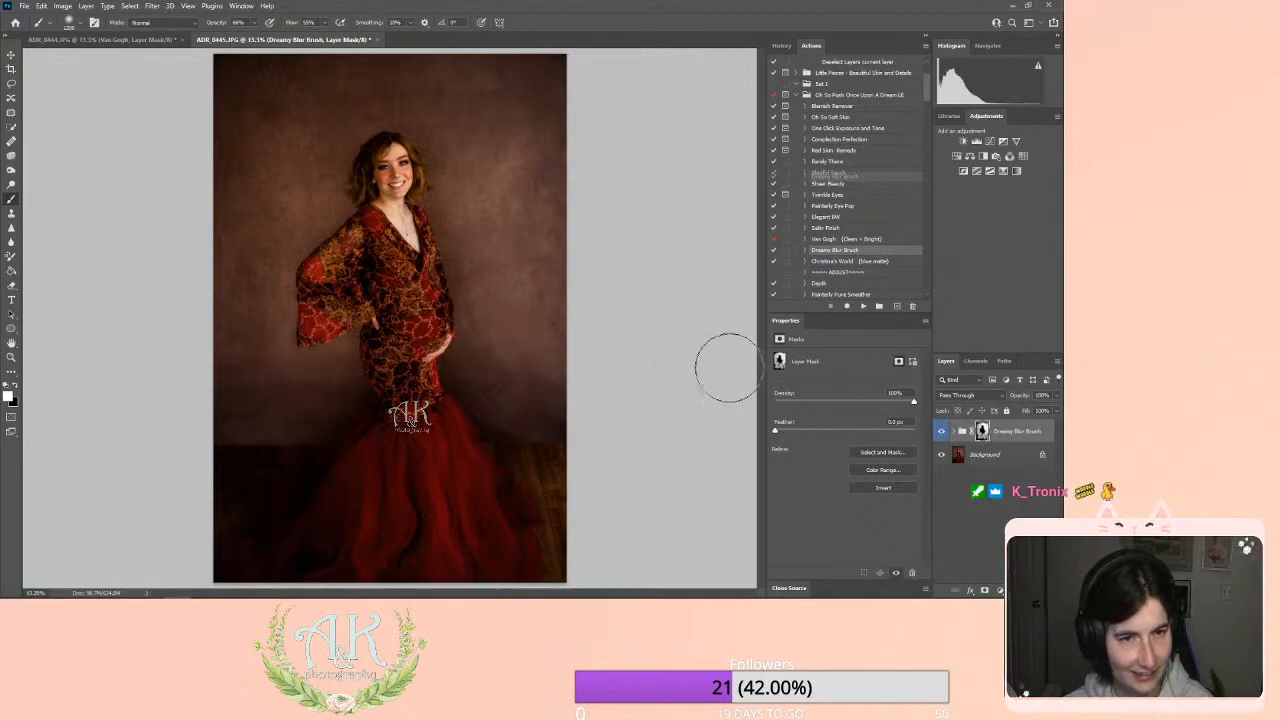
Compare the portrait with and without the Dreamy Blur Brush group, and flatten the image.
left_click(939, 434)
left_click(939, 434)
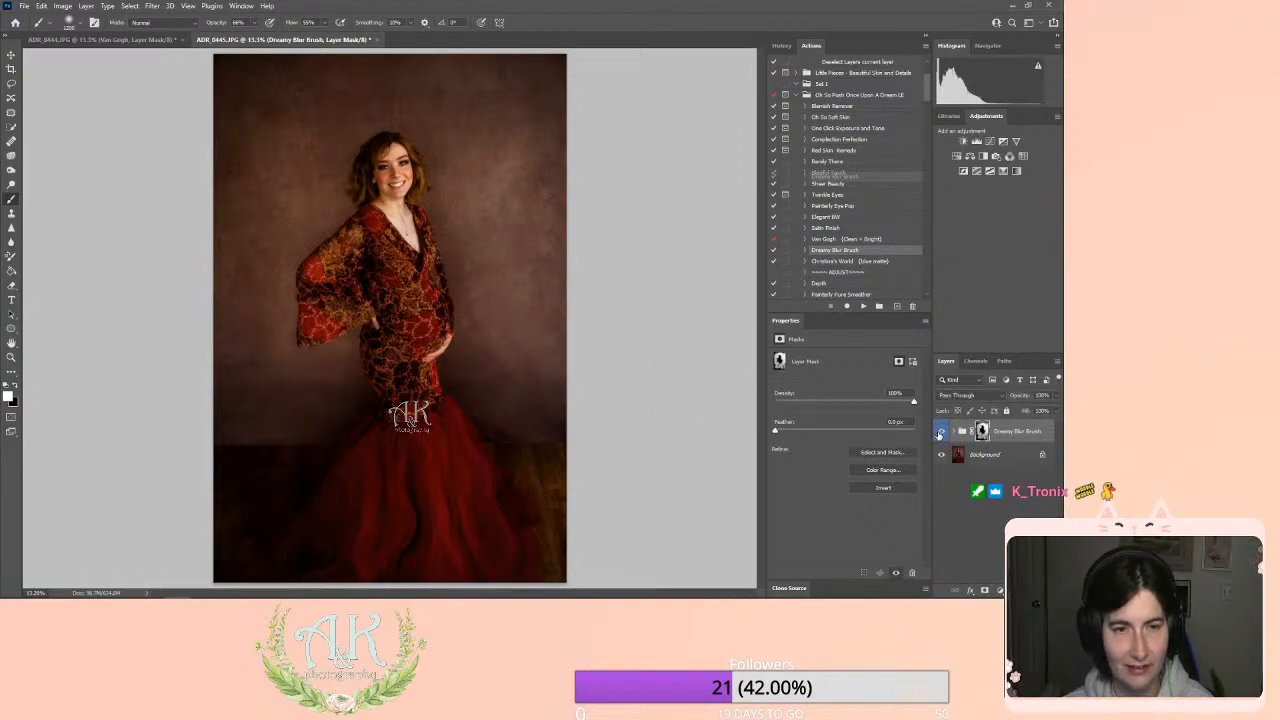
left_click(939, 434)
left_click(939, 434)
left_click(939, 434)
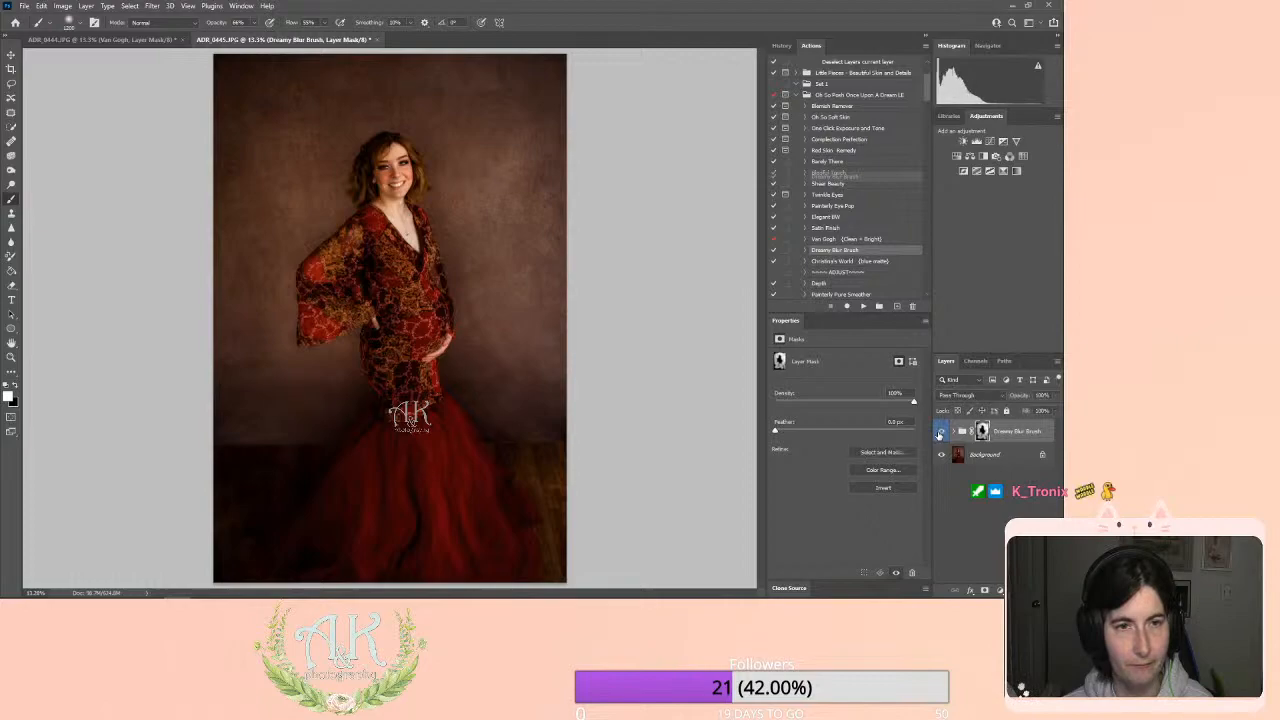
left_click(86, 5)
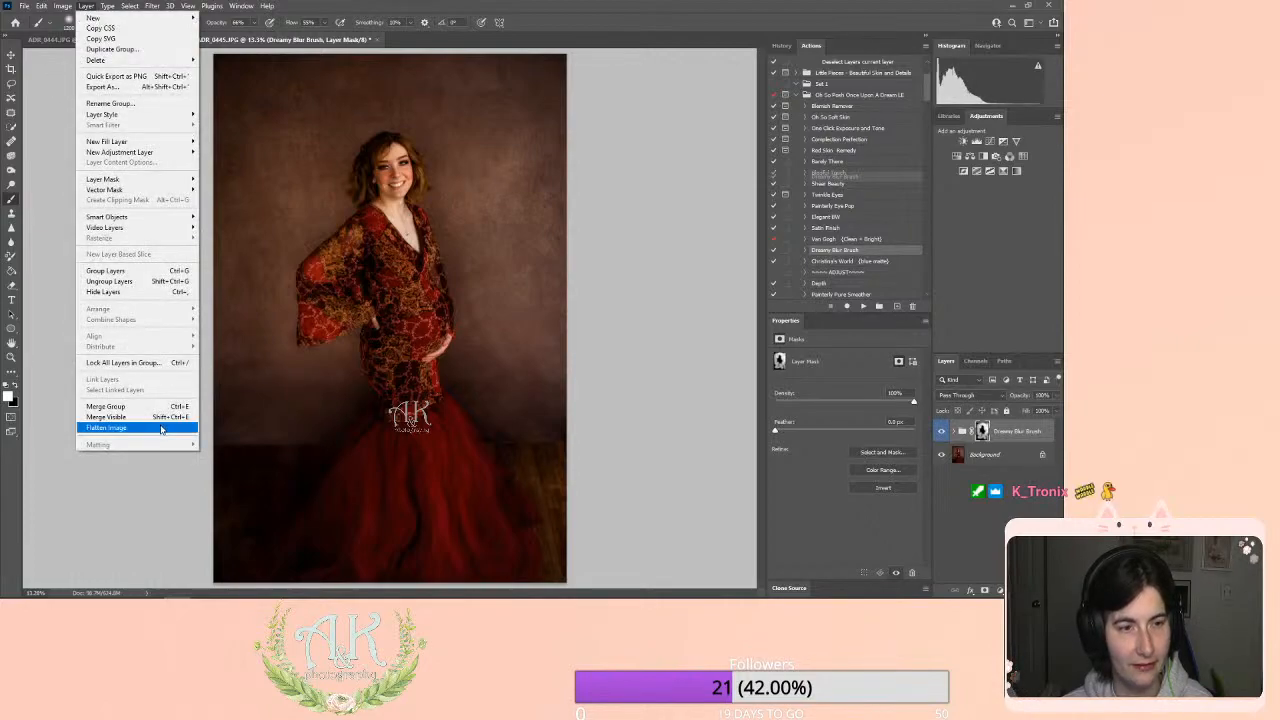
left_click(164, 430)
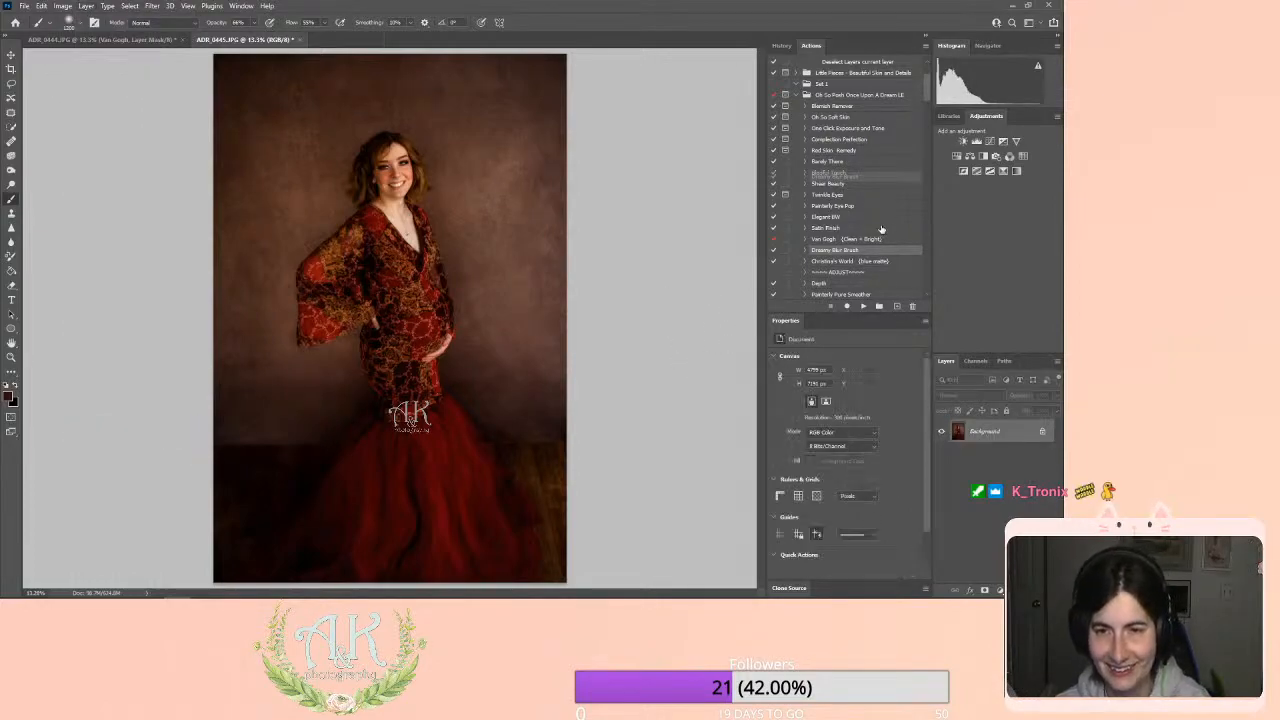
Run the Christina's World action, reduce the group's opacity to 34% and flatten the image.
left_click(864, 305)
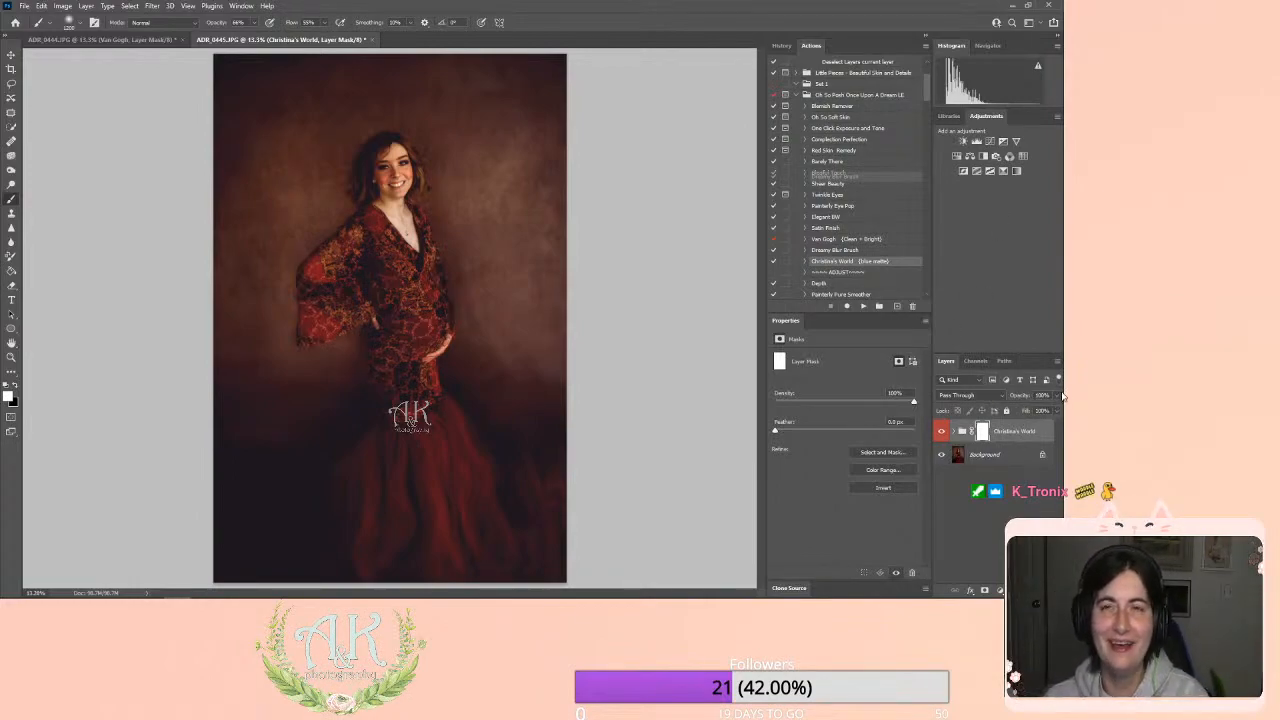
left_click(1059, 396)
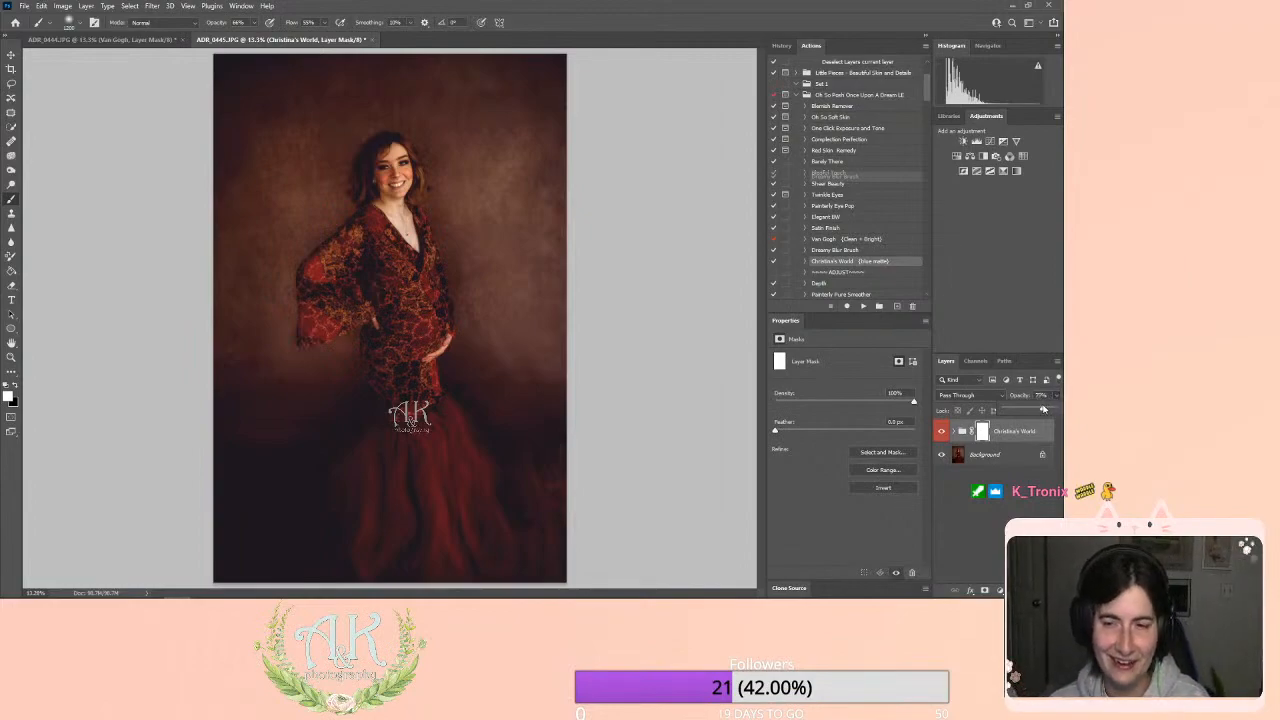
left_click_drag(1054, 410, 1022, 412)
left_click(86, 5)
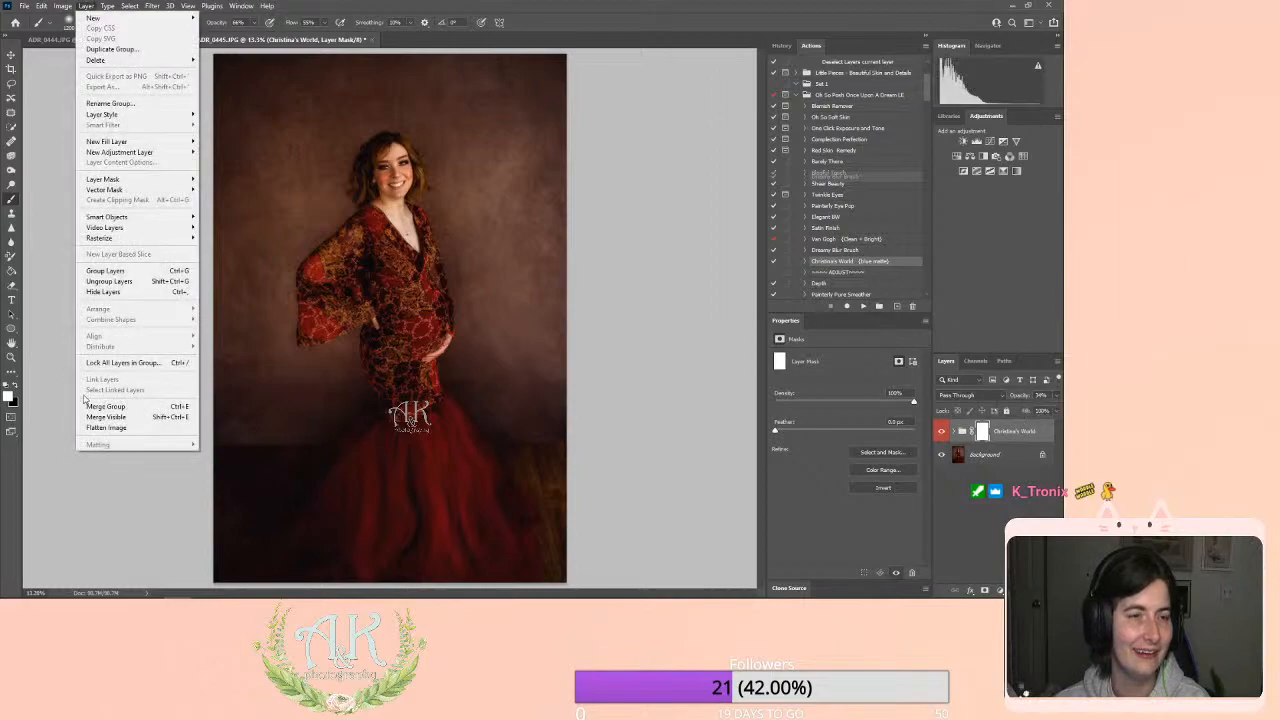
left_click(106, 427)
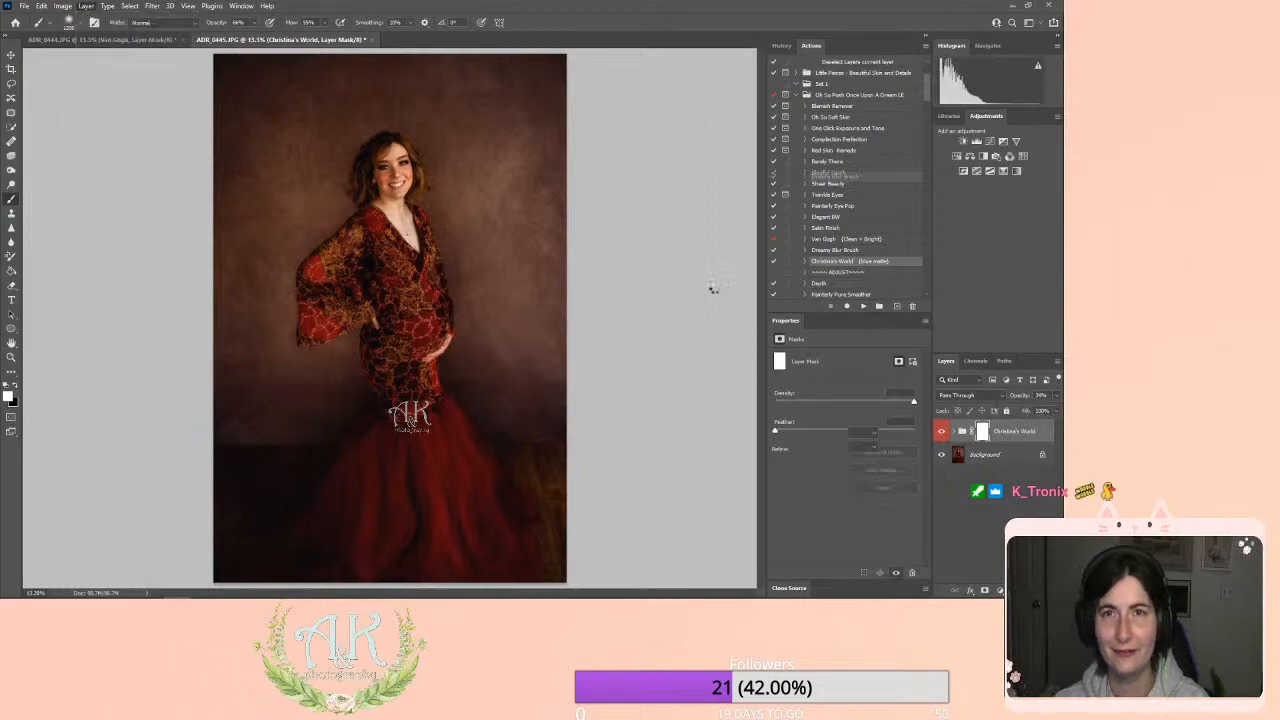
Run the Satin Finish action, reduce its layer's opacity to 24% and flatten the image.
left_click(830, 230)
left_click(863, 306)
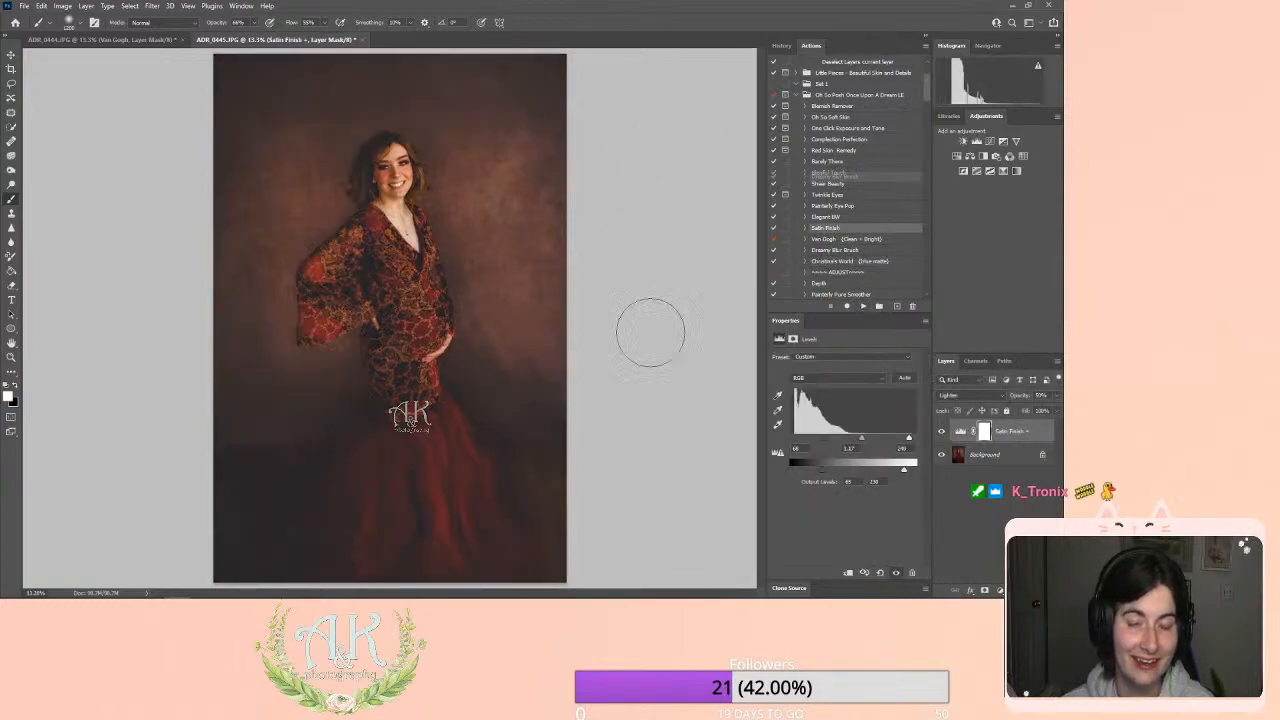
left_click(1058, 394)
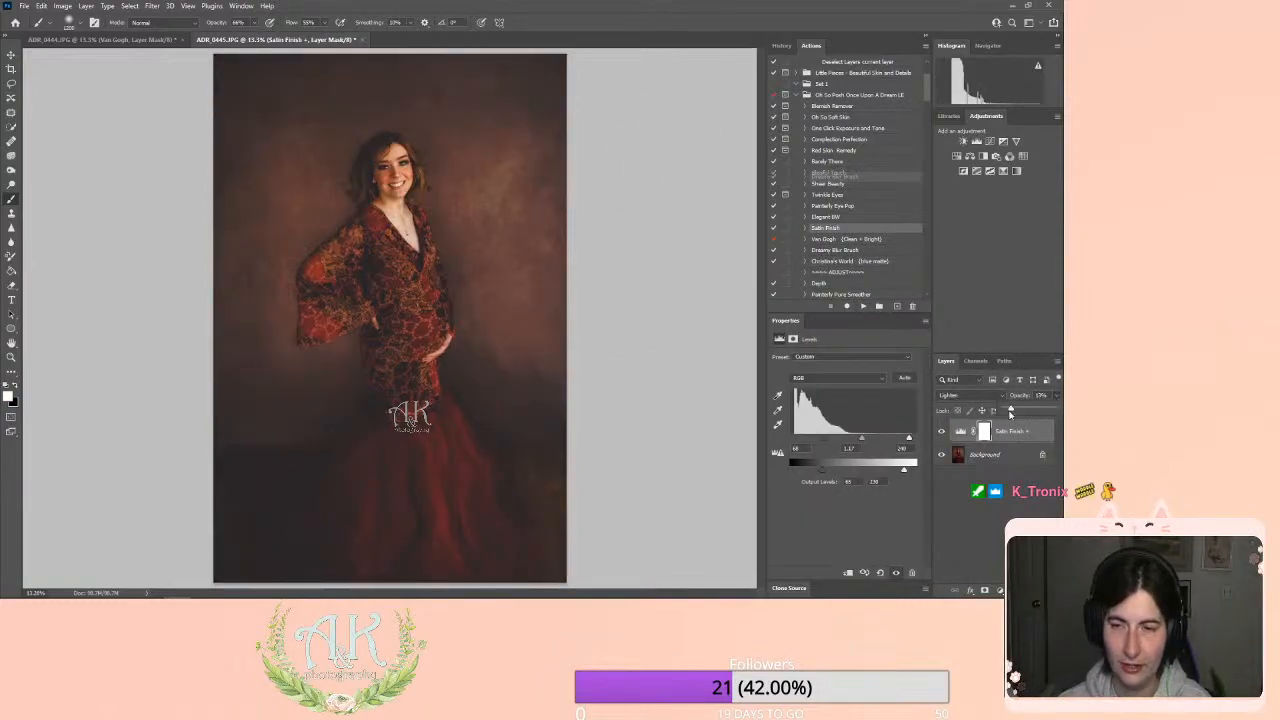
left_click_drag(1010, 410, 1021, 411)
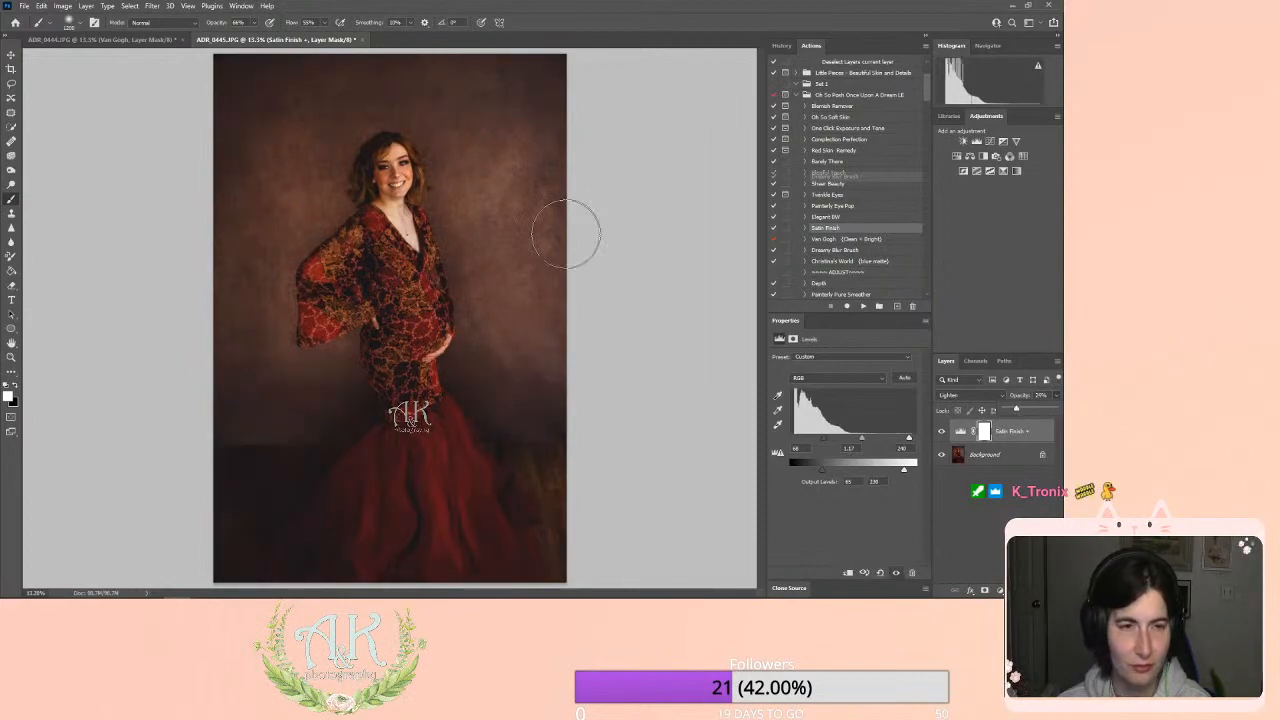
left_click(86, 5)
left_click(106, 427)
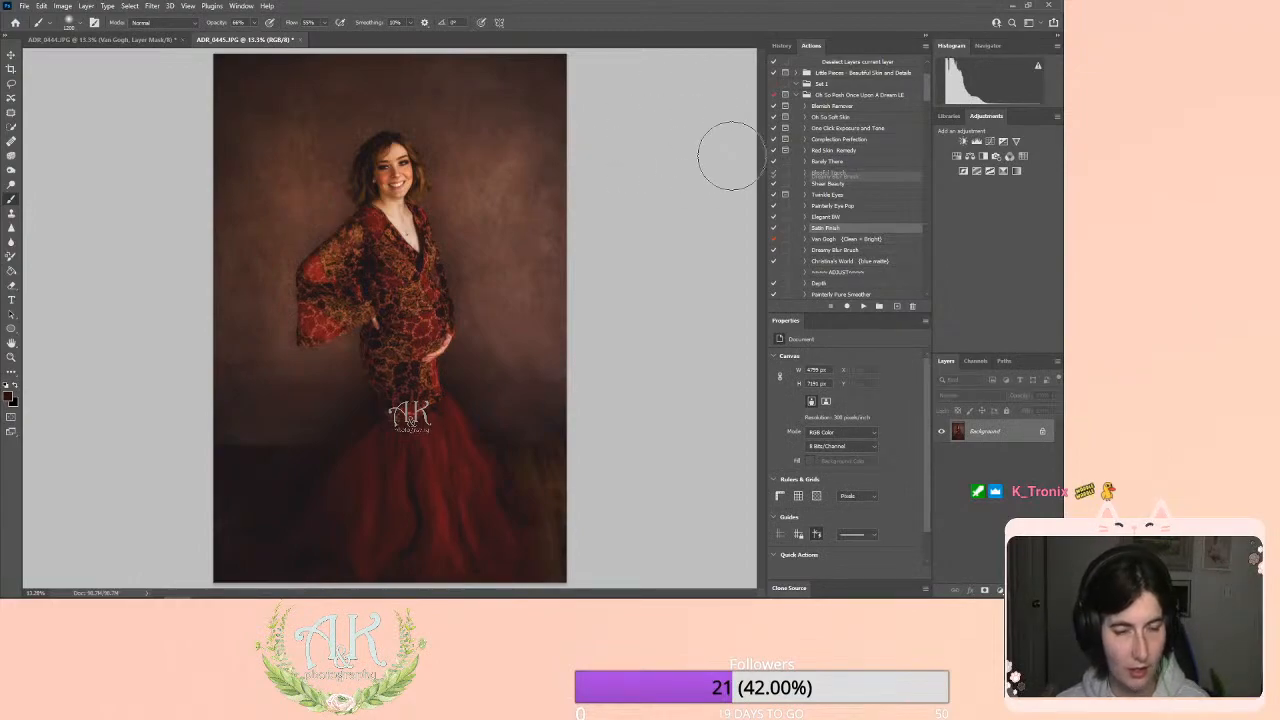
Save the portrait as a Baseline Optimized JPEG at Maximum quality 12 and close it.
key("ctrl+s")
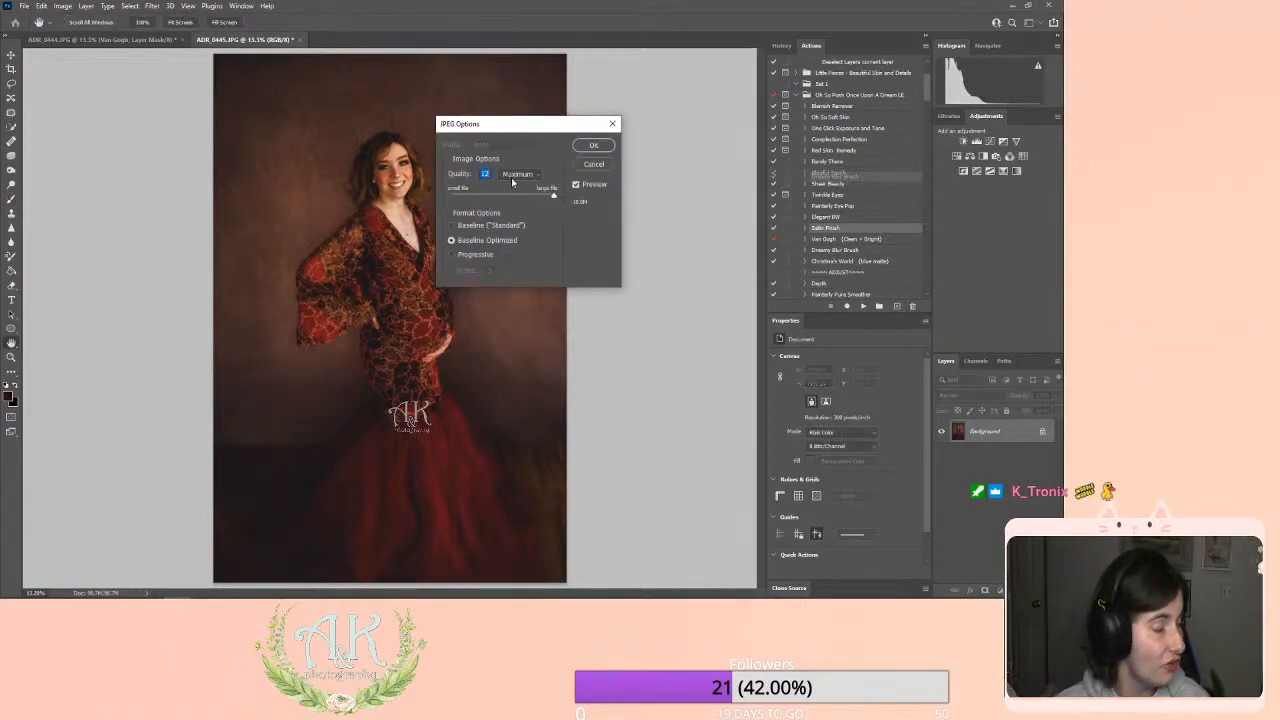
left_click(592, 146)
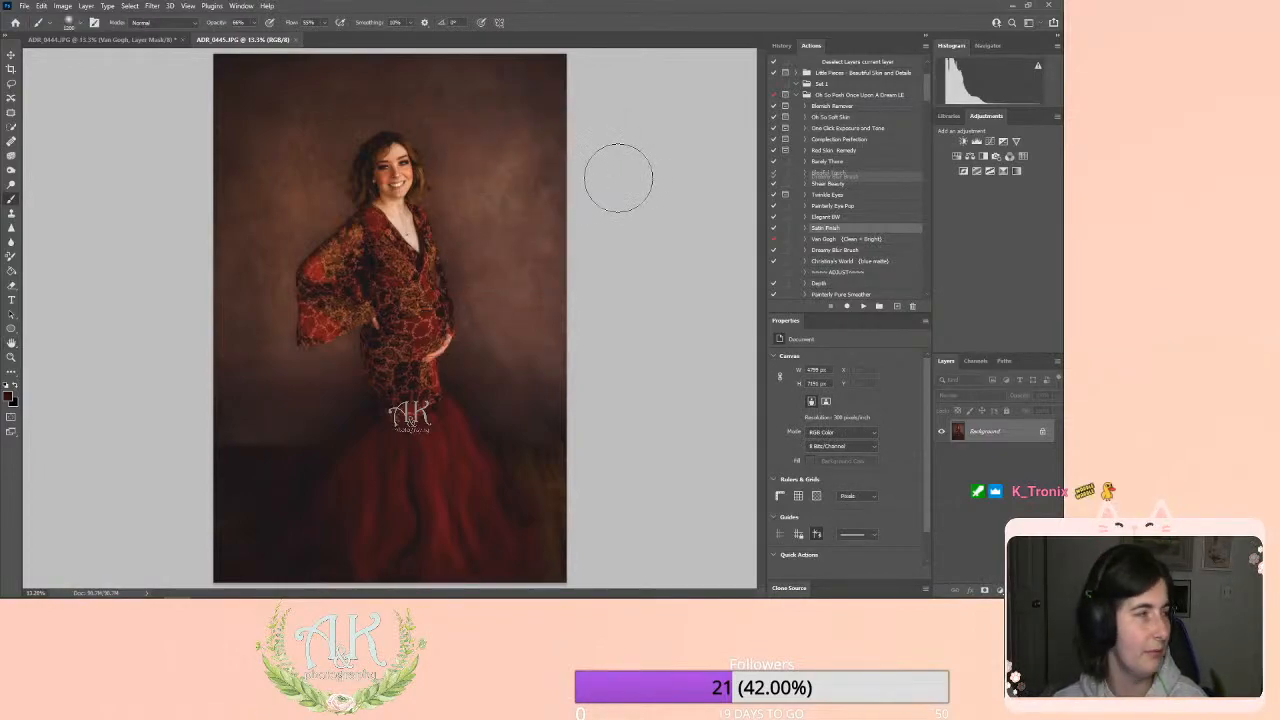
left_click(296, 40)
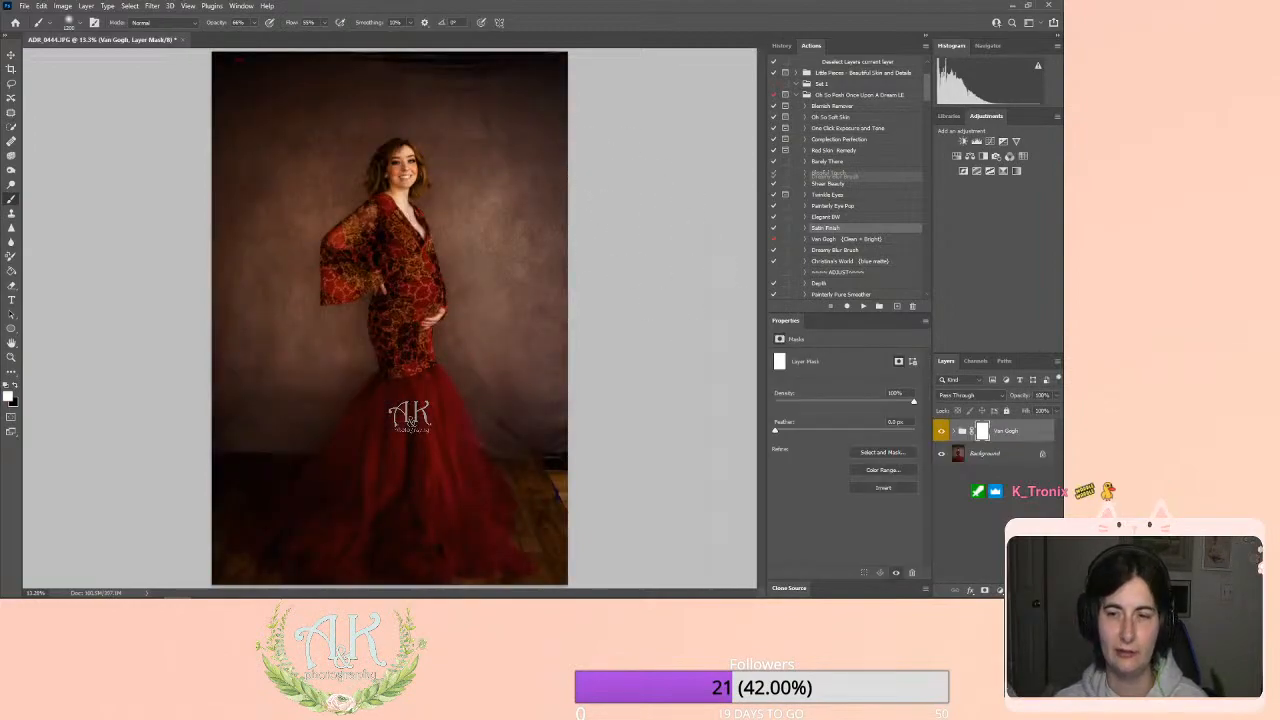
Moderately reduce the Van Gogh group's opacity on the remaining portrait and flatten the image.
left_click(1056, 396)
left_click_drag(1052, 410, 1045, 410)
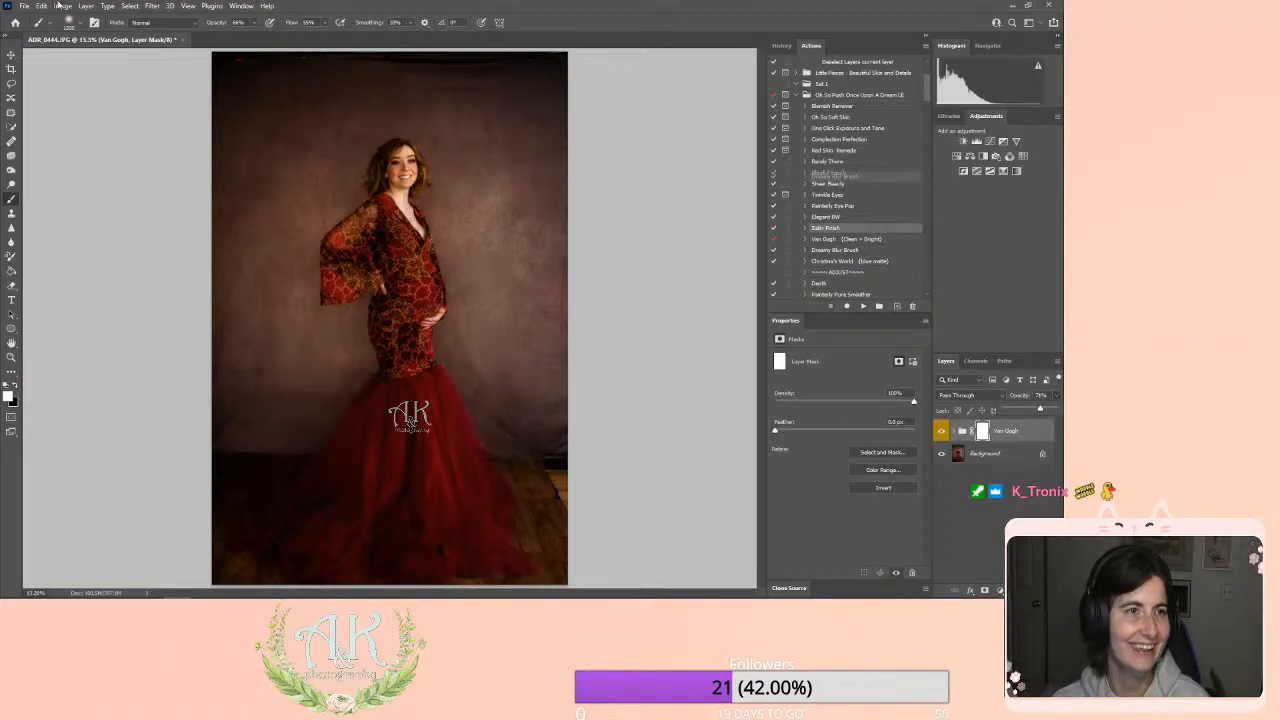
left_click(86, 5)
left_click(127, 431)
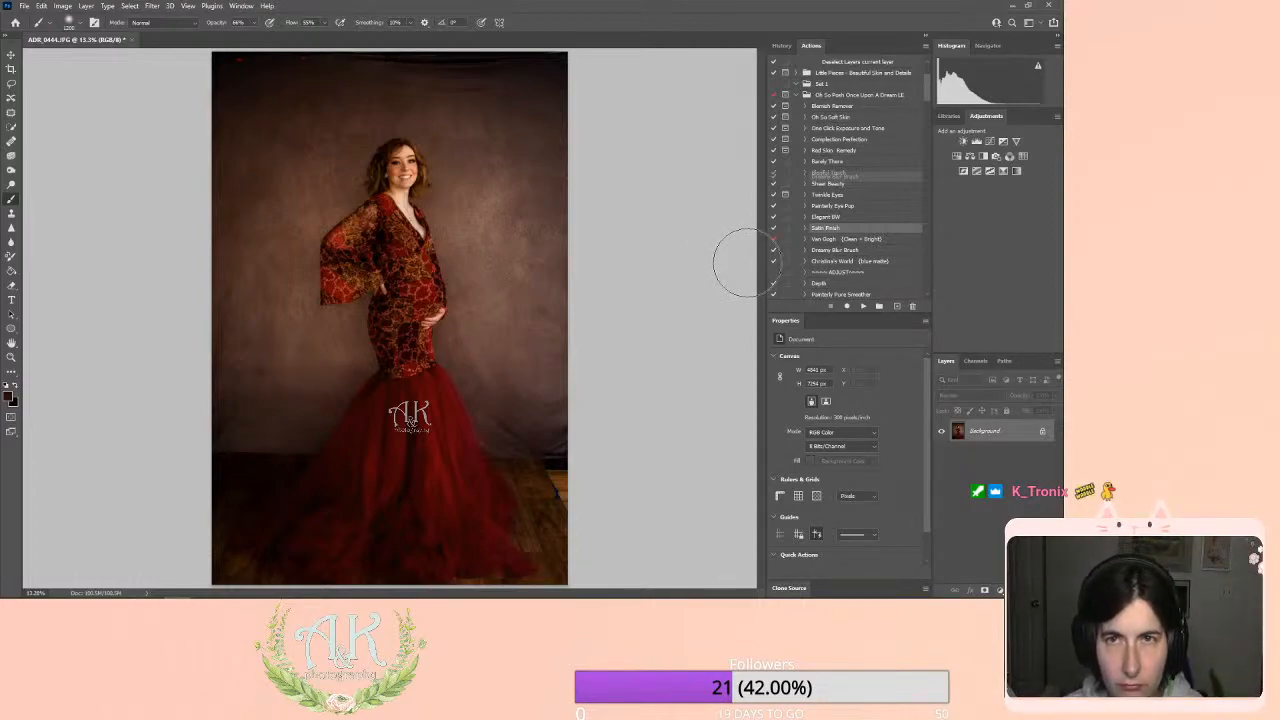
Select the stray object at the portrait's right edge above the floor, remove it with a Content-Aware fill and deselect.
left_click(11, 113)
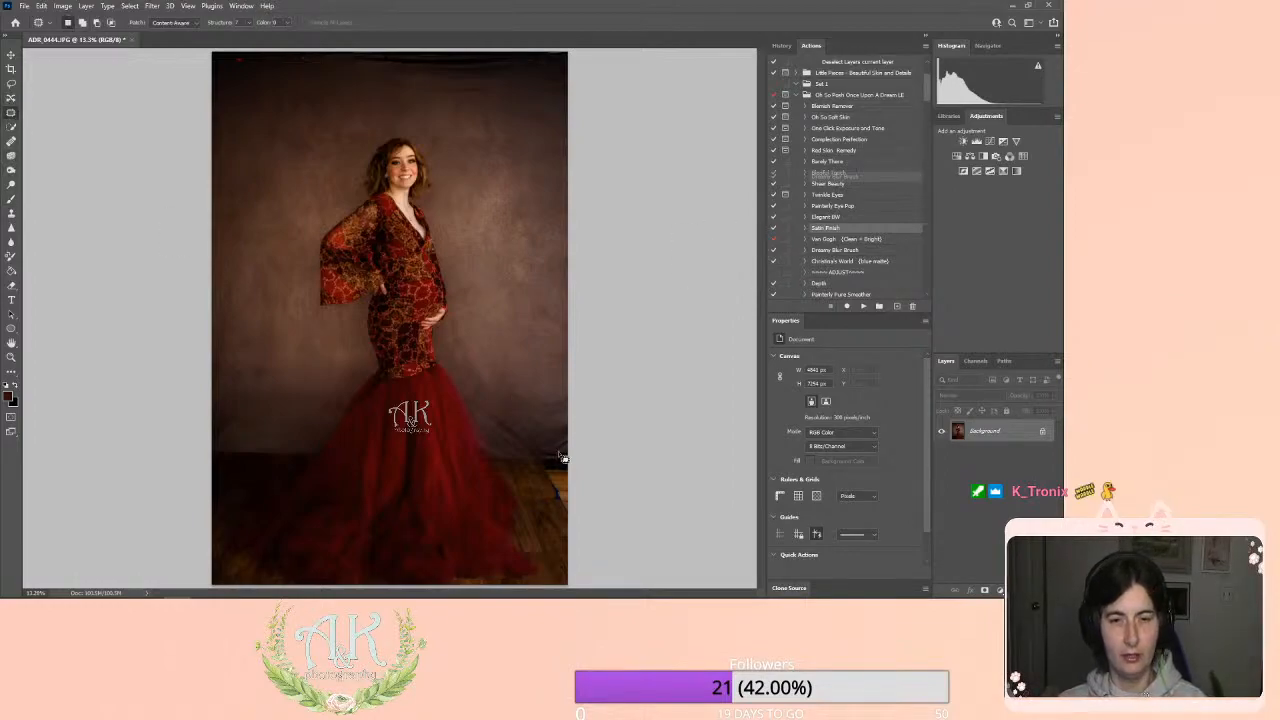
left_click_drag(549, 496, 614, 523)
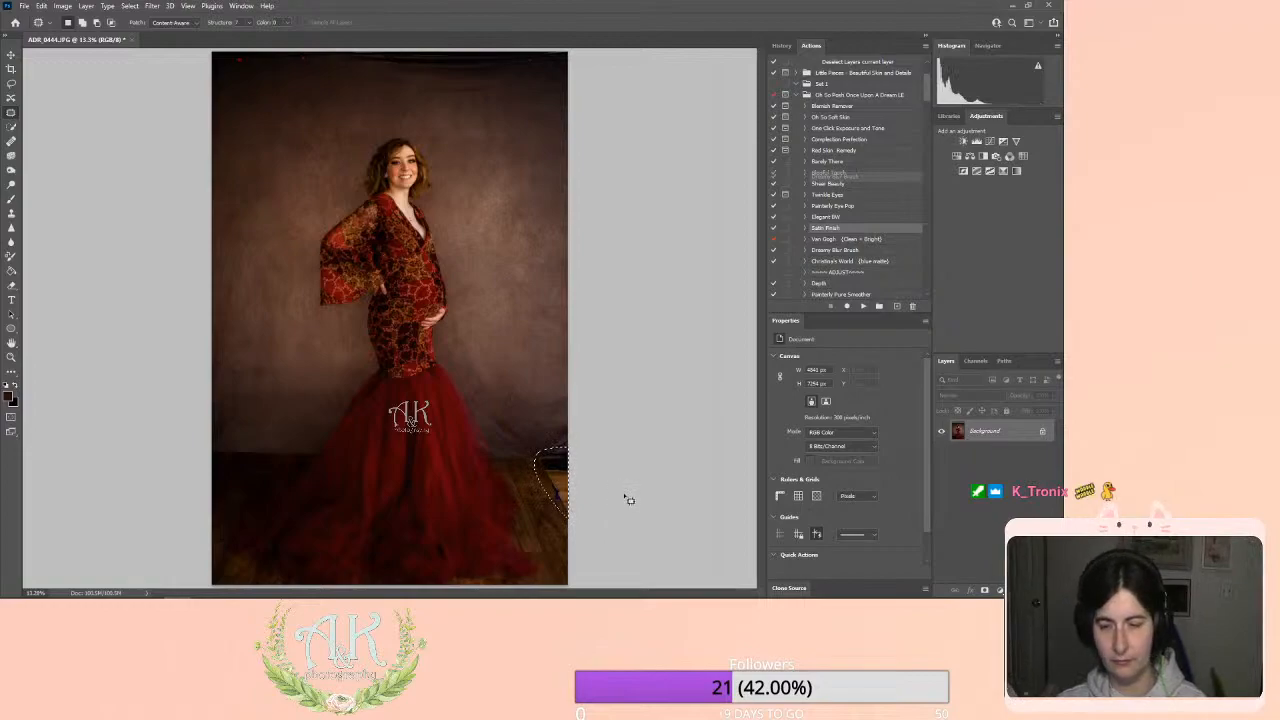
key("shift+F5")
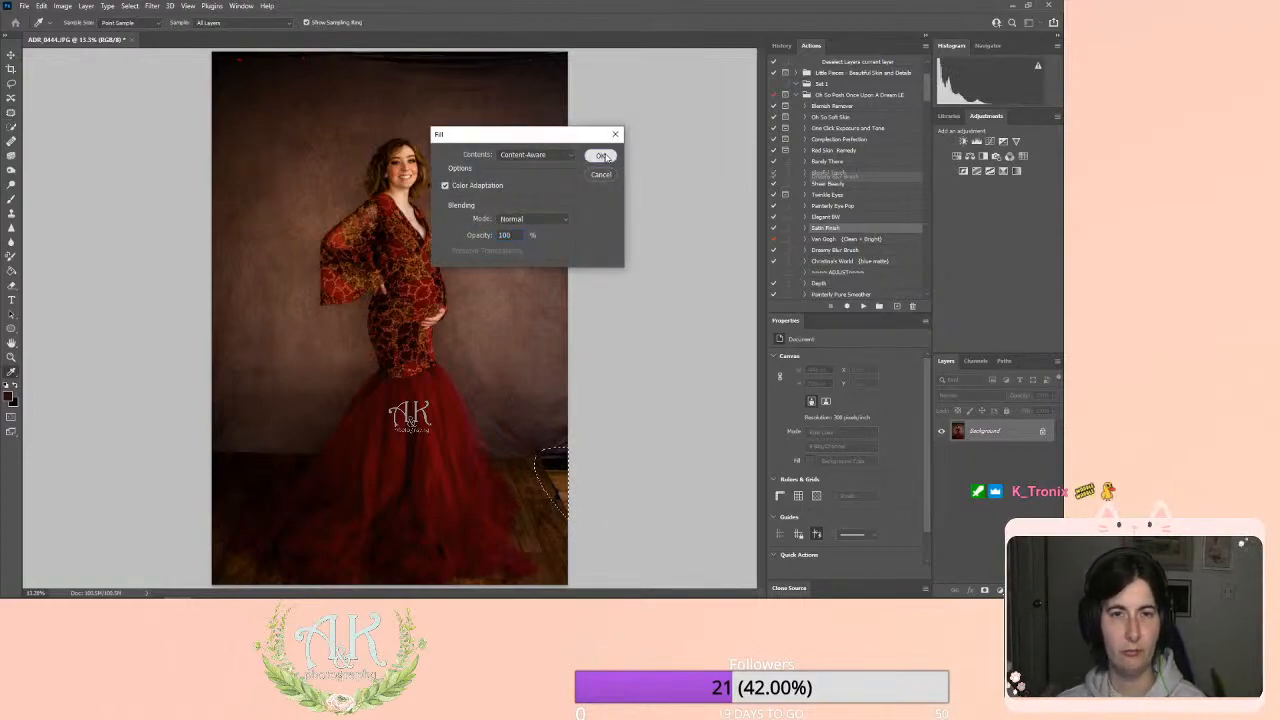
left_click(601, 155)
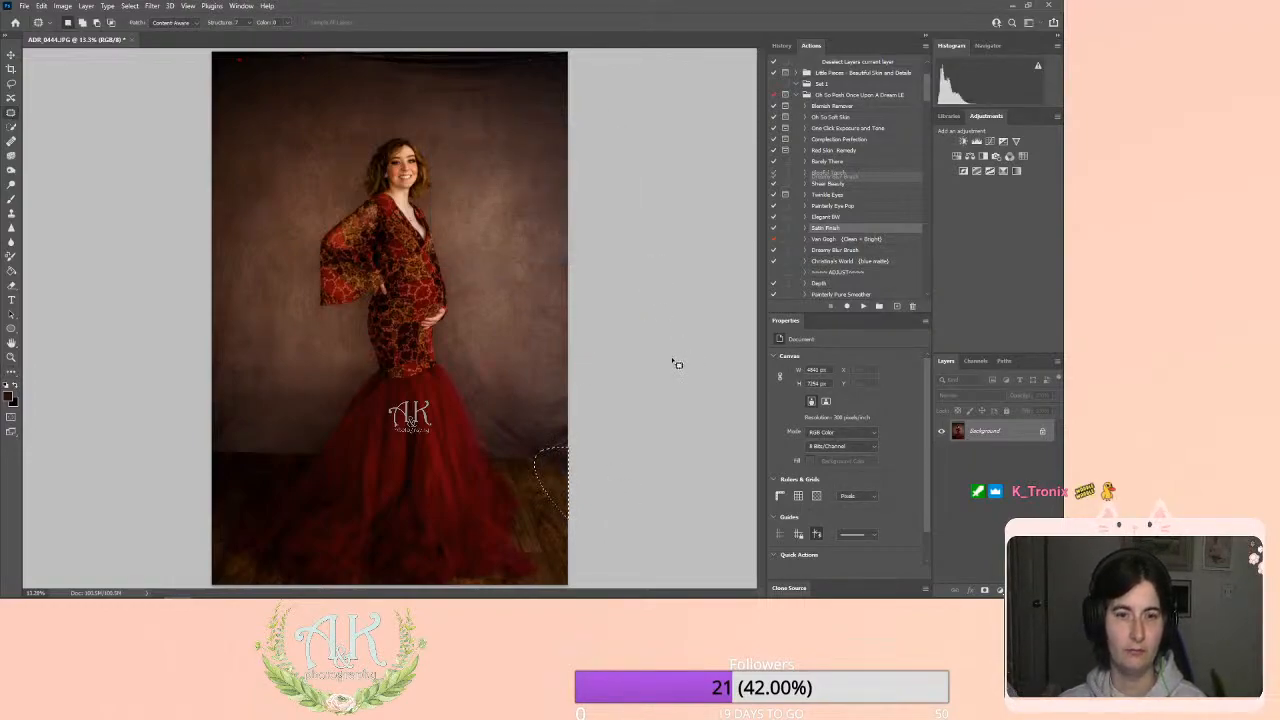
key("ctrl+d")
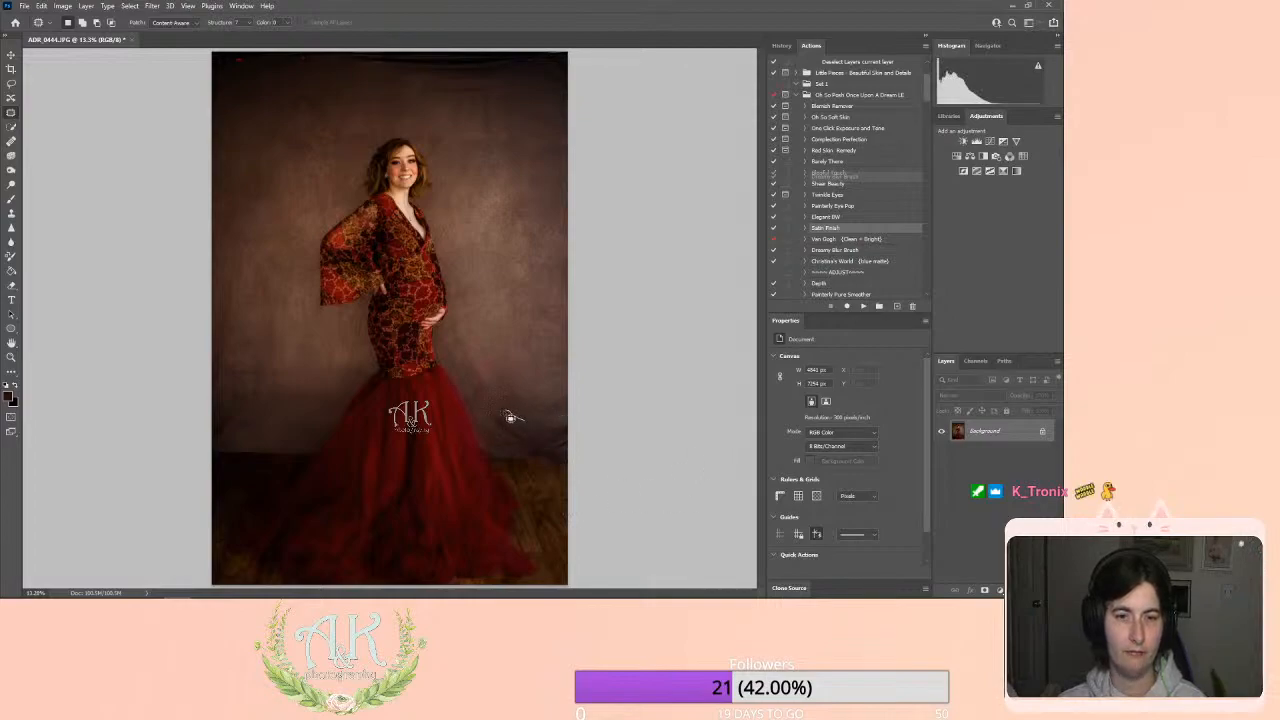
Clean up the wrinkled backdrop patches right of the skirt and the spot along its edge with Content-Aware fills.
left_click_drag(527, 456, 522, 444)
key("shift+F5")
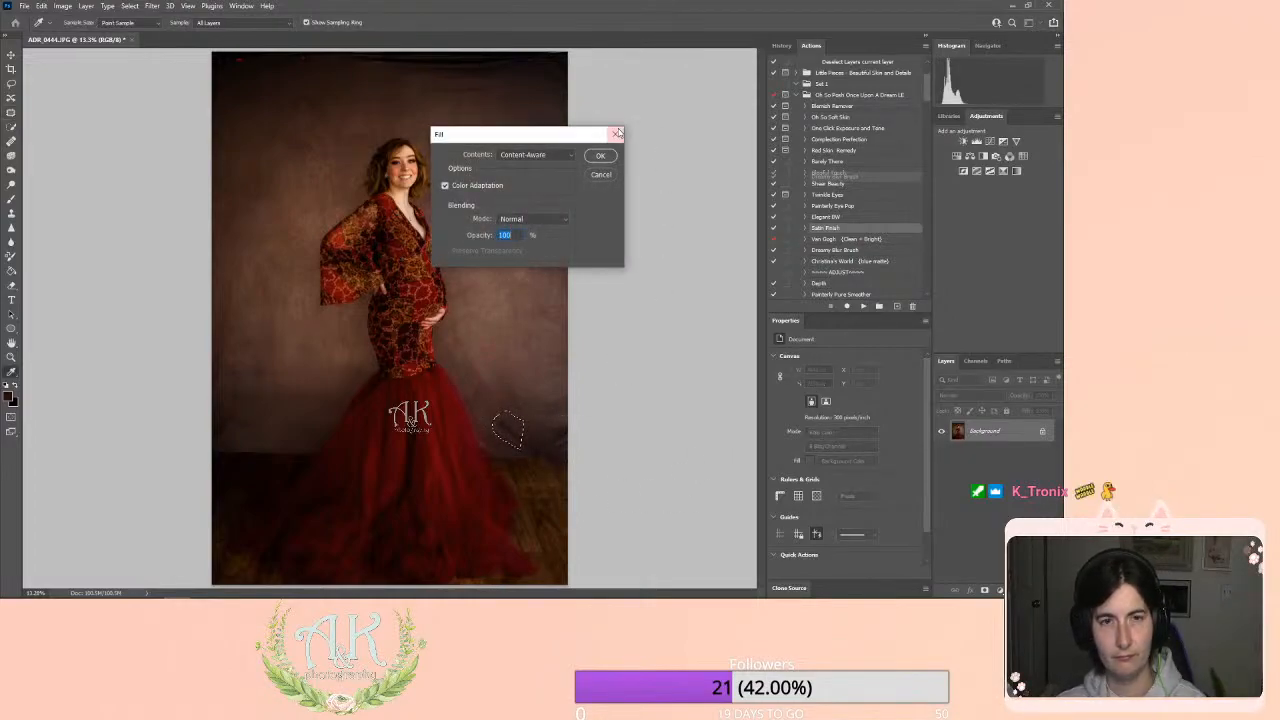
key("Return")
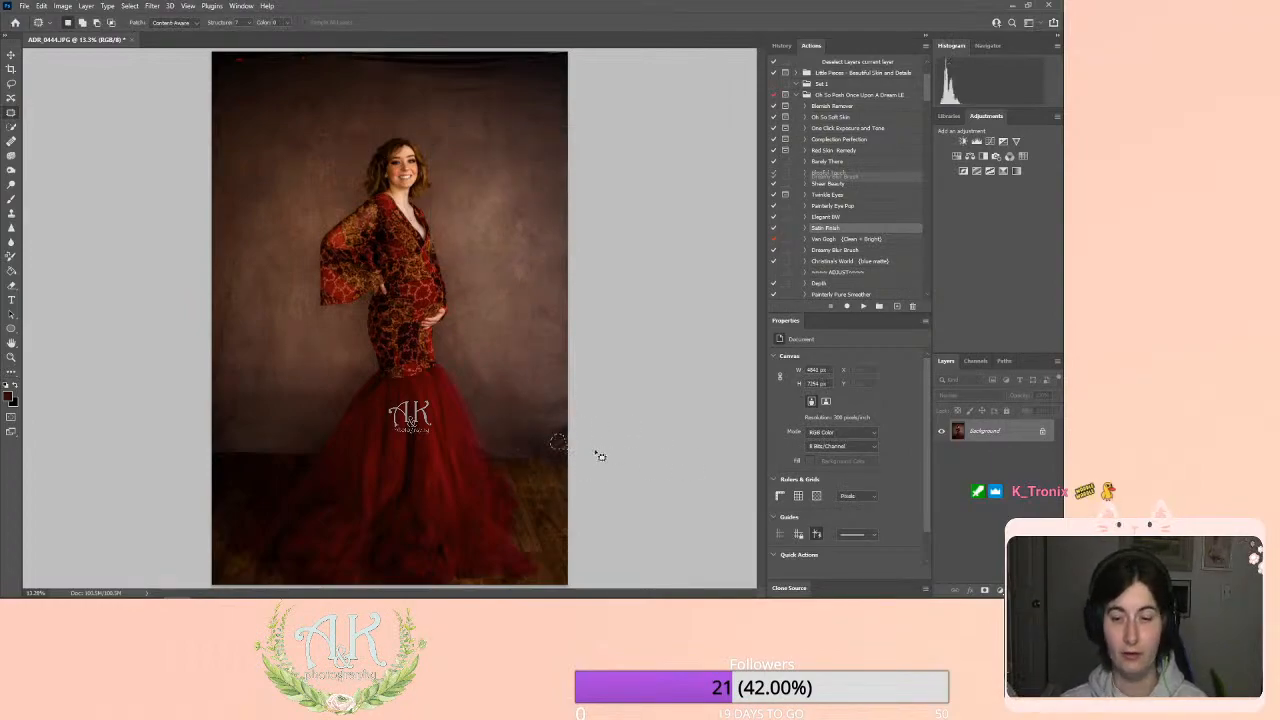
key("shift+F5")
key("Return")
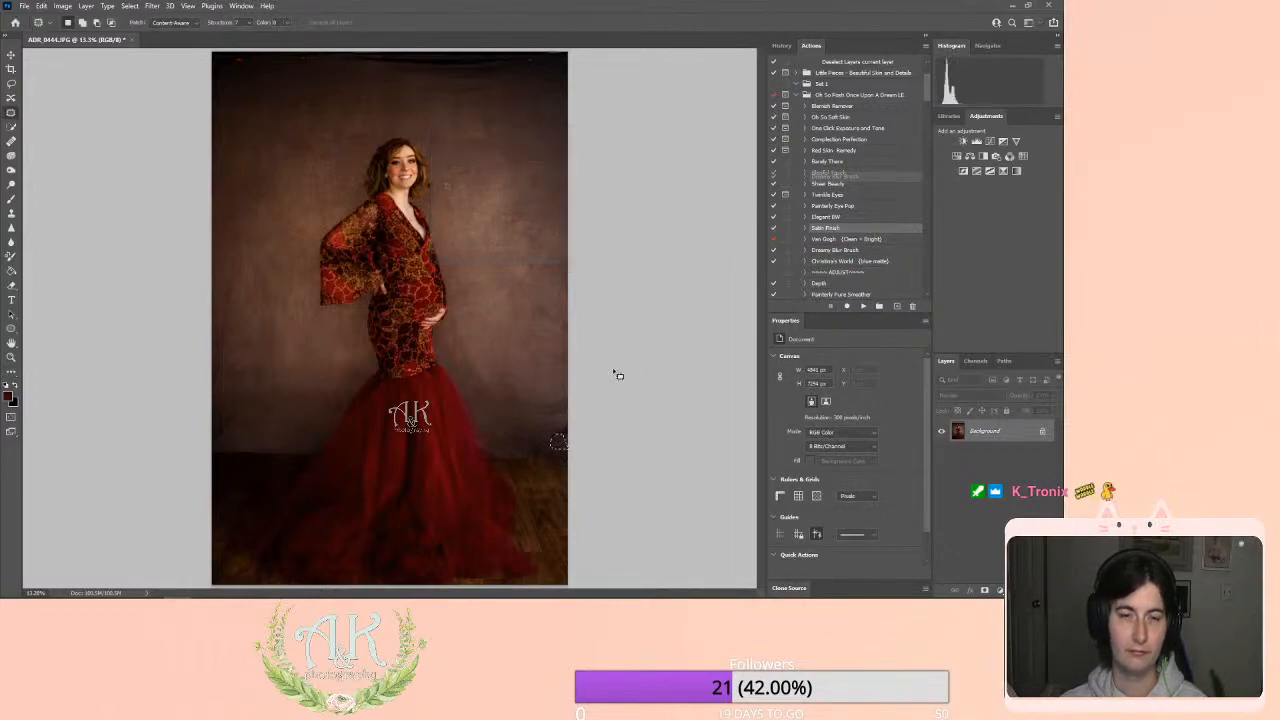
key("ctrl+d")
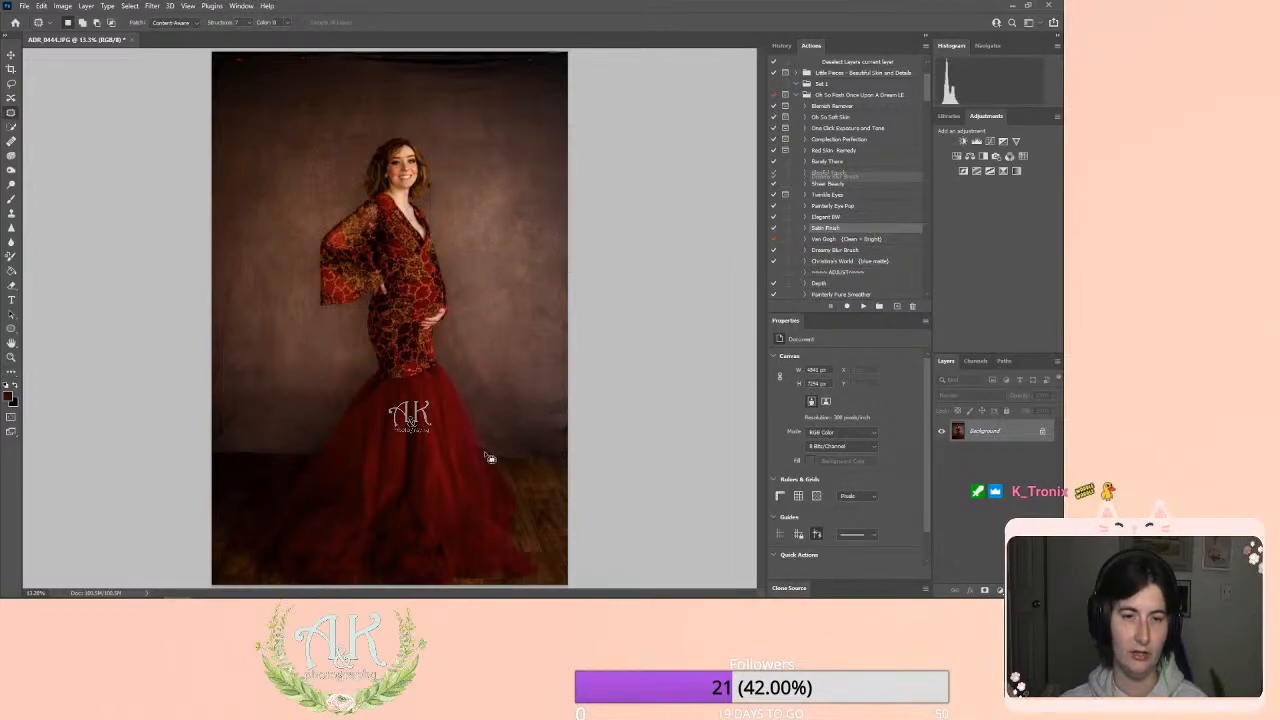
left_click_drag(486, 443, 499, 467)
key("shift+F5")
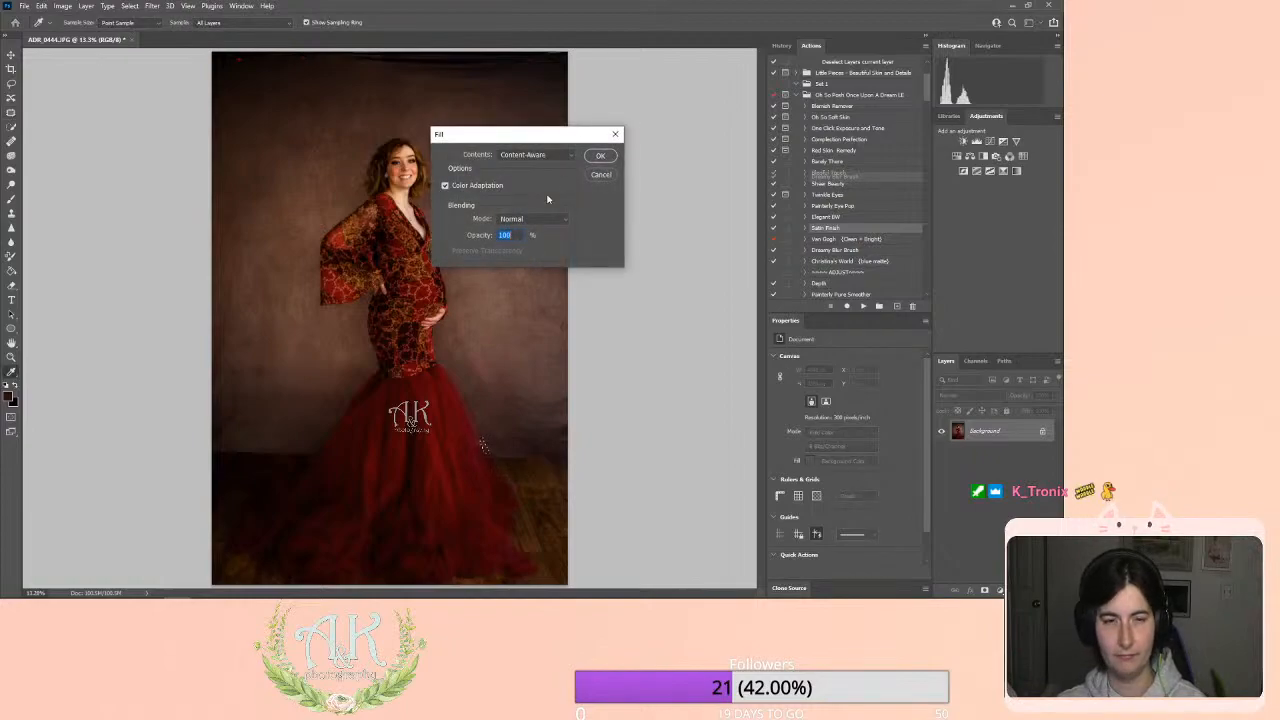
left_click(600, 157)
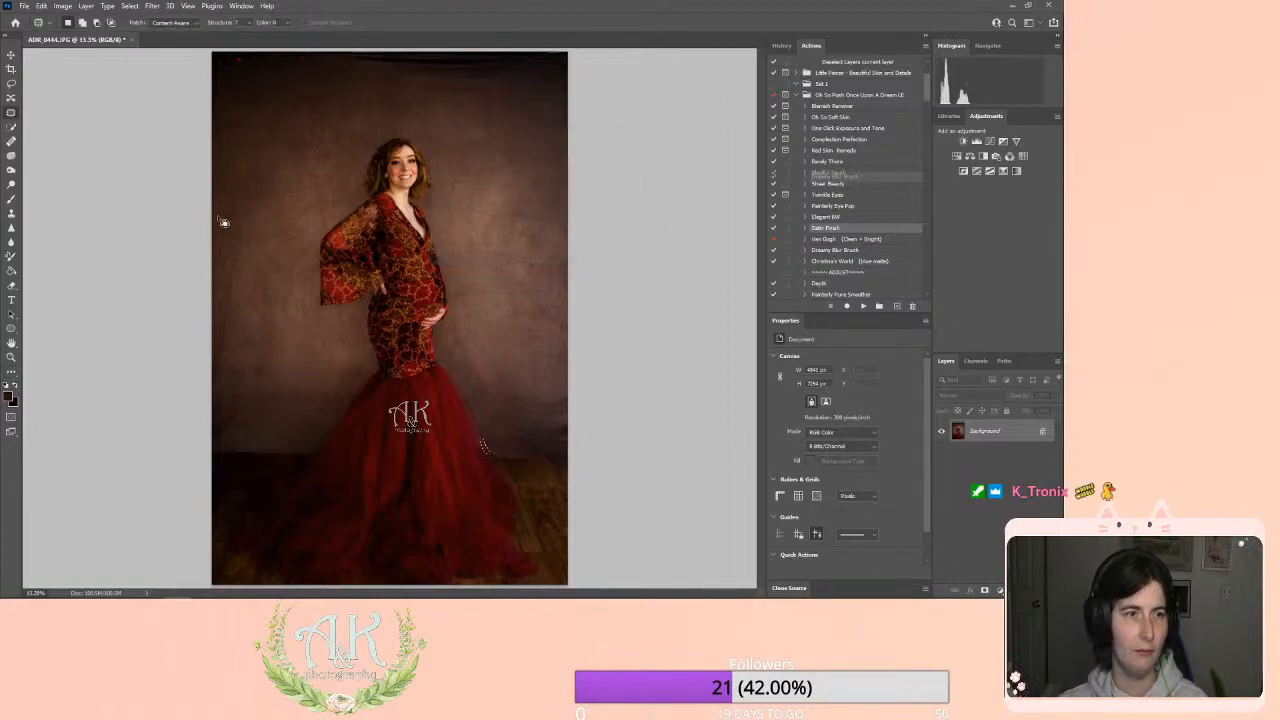
Paint sampled dark backdrop colour over the portrait's upper edge and the floor around the skirt with the Brush at 74% opacity.
left_click(11, 199)
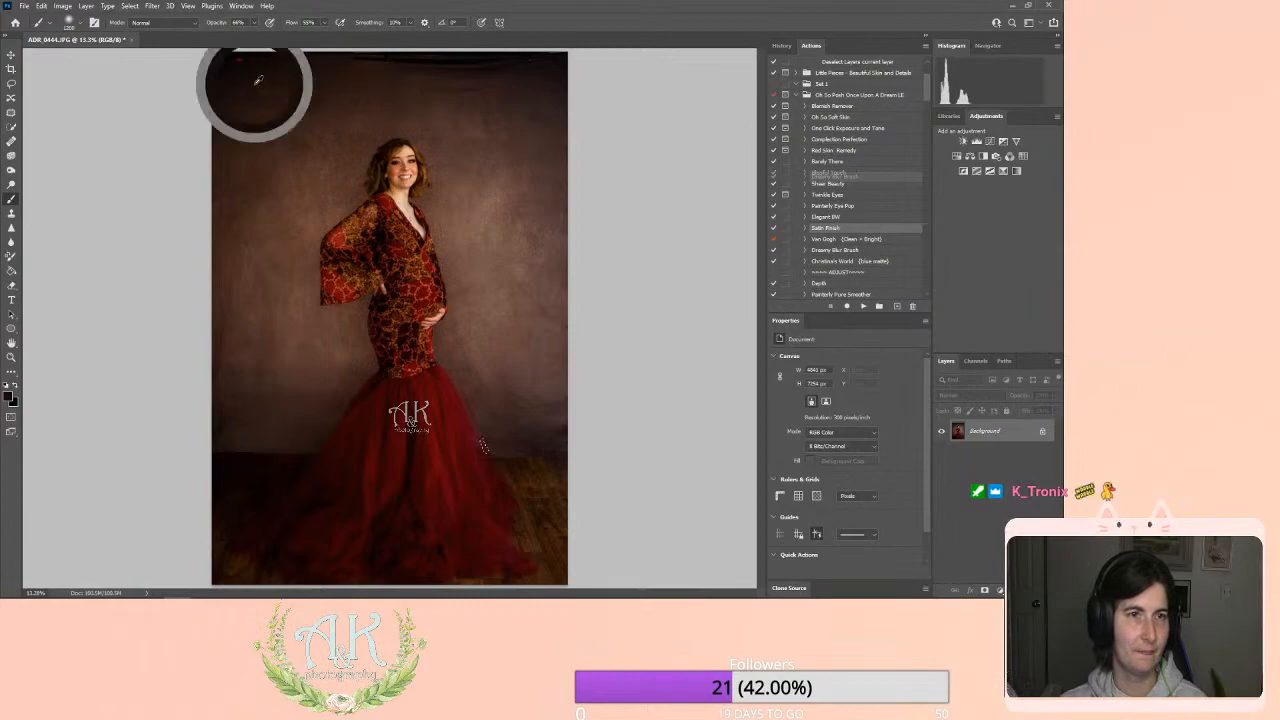
left_click(252, 23)
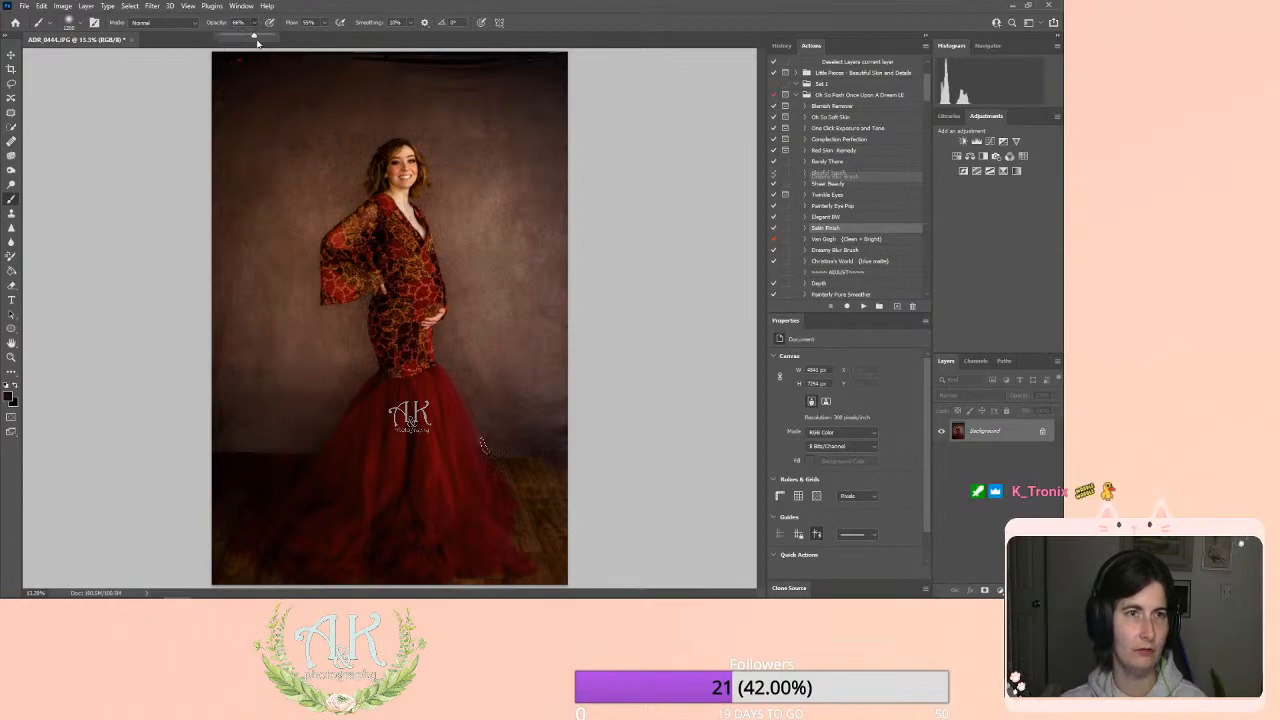
left_click(235, 58)
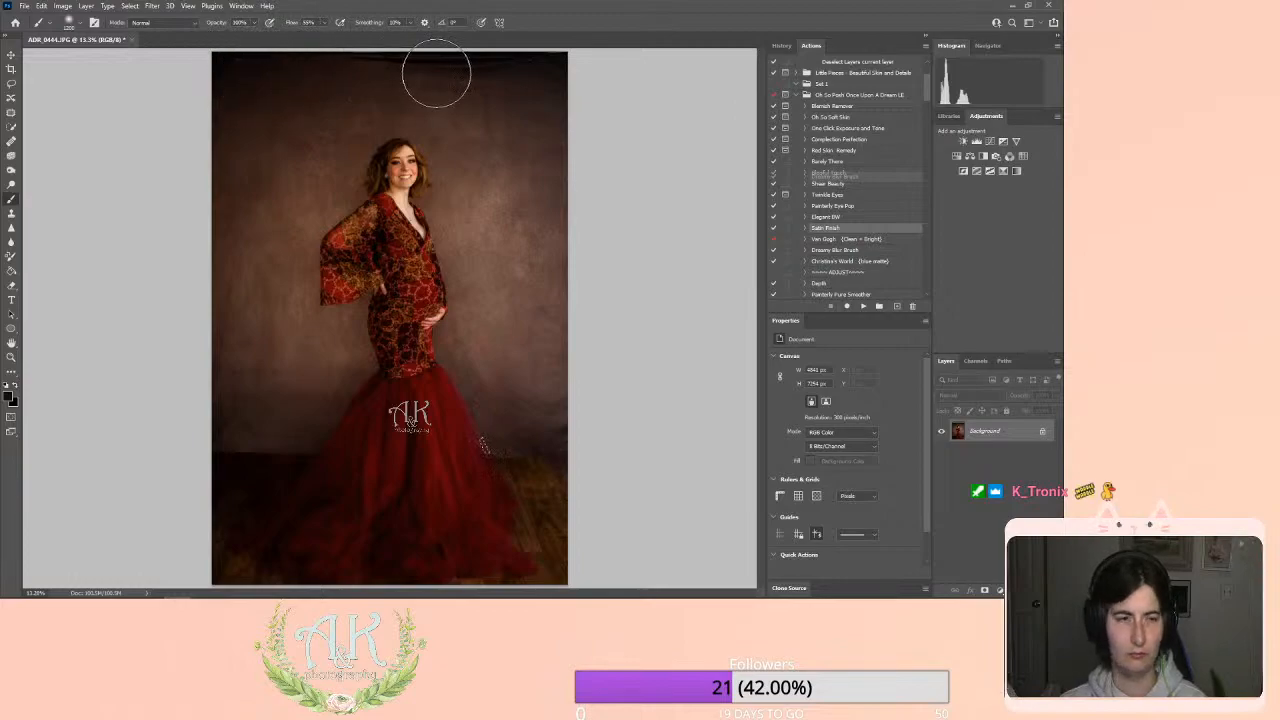
left_click(12, 114)
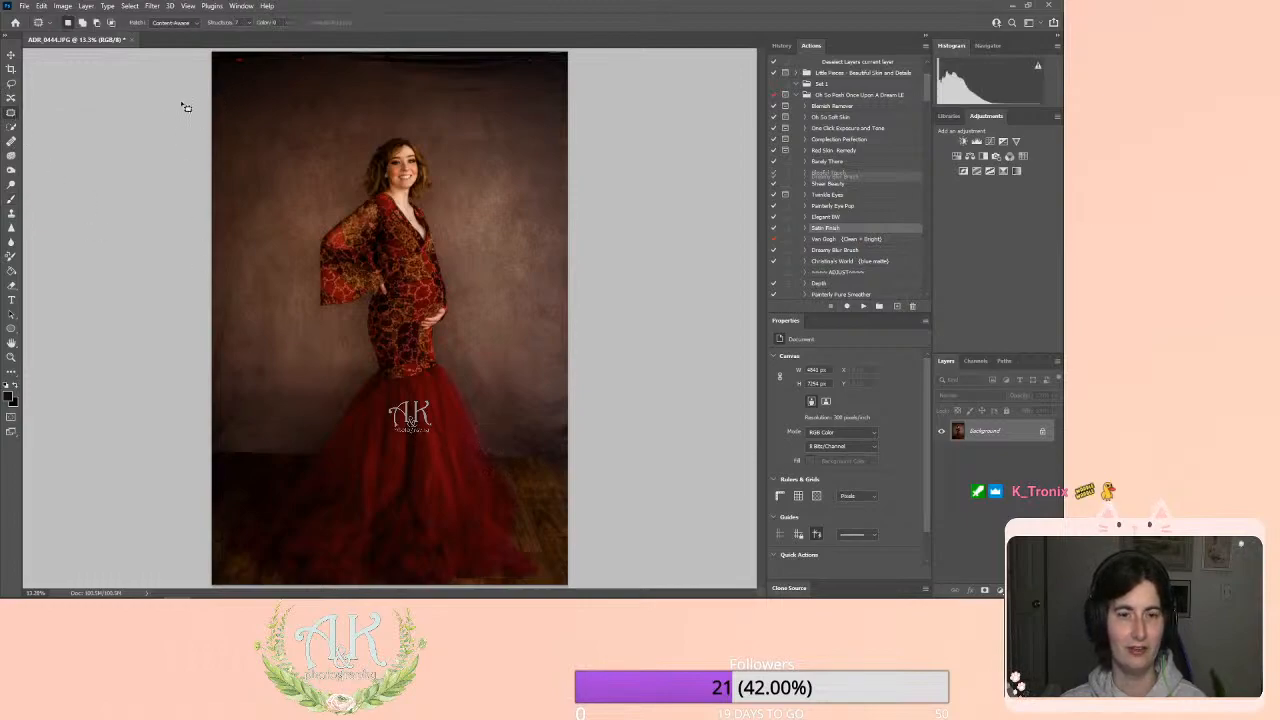
left_click(11, 198)
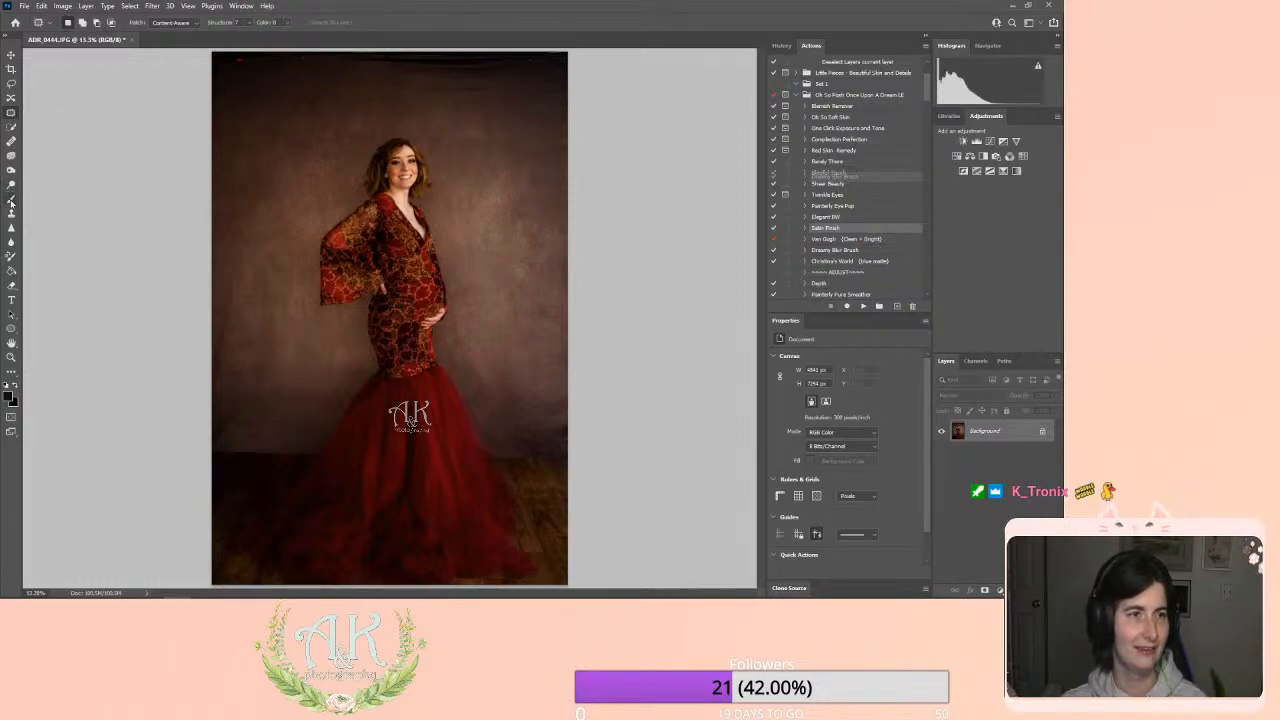
left_click(254, 25)
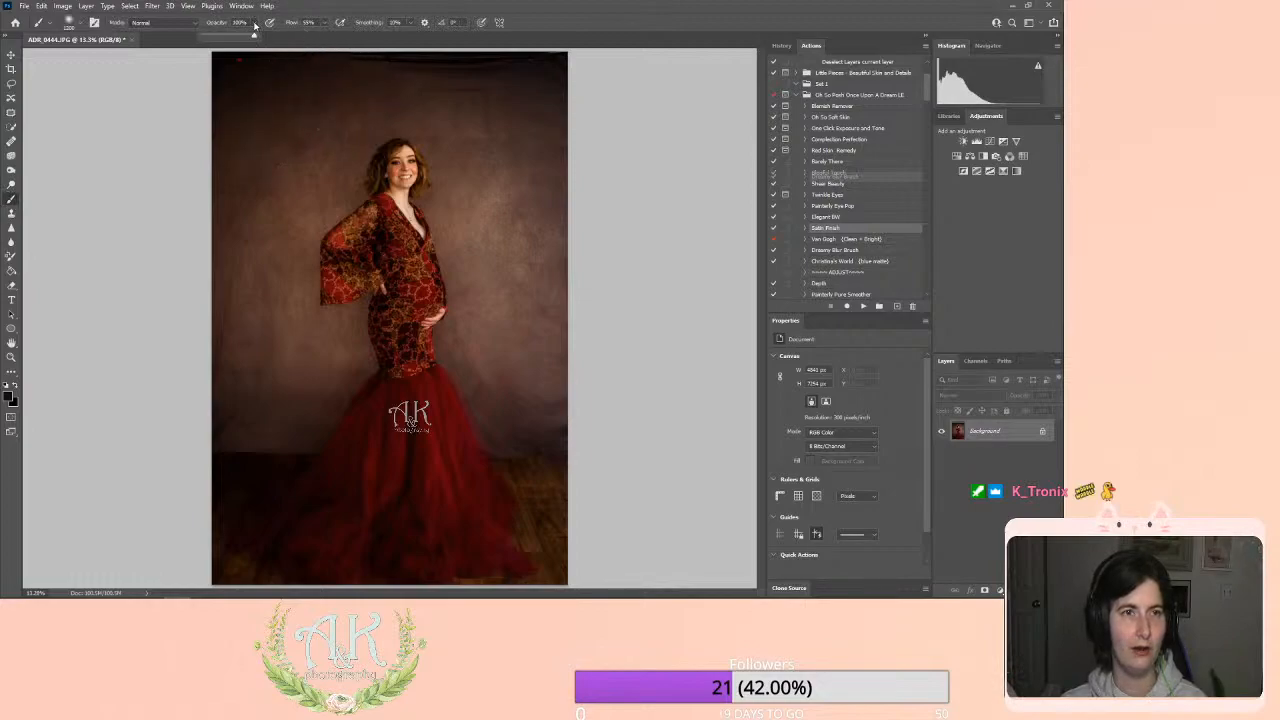
left_click_drag(241, 38, 238, 38)
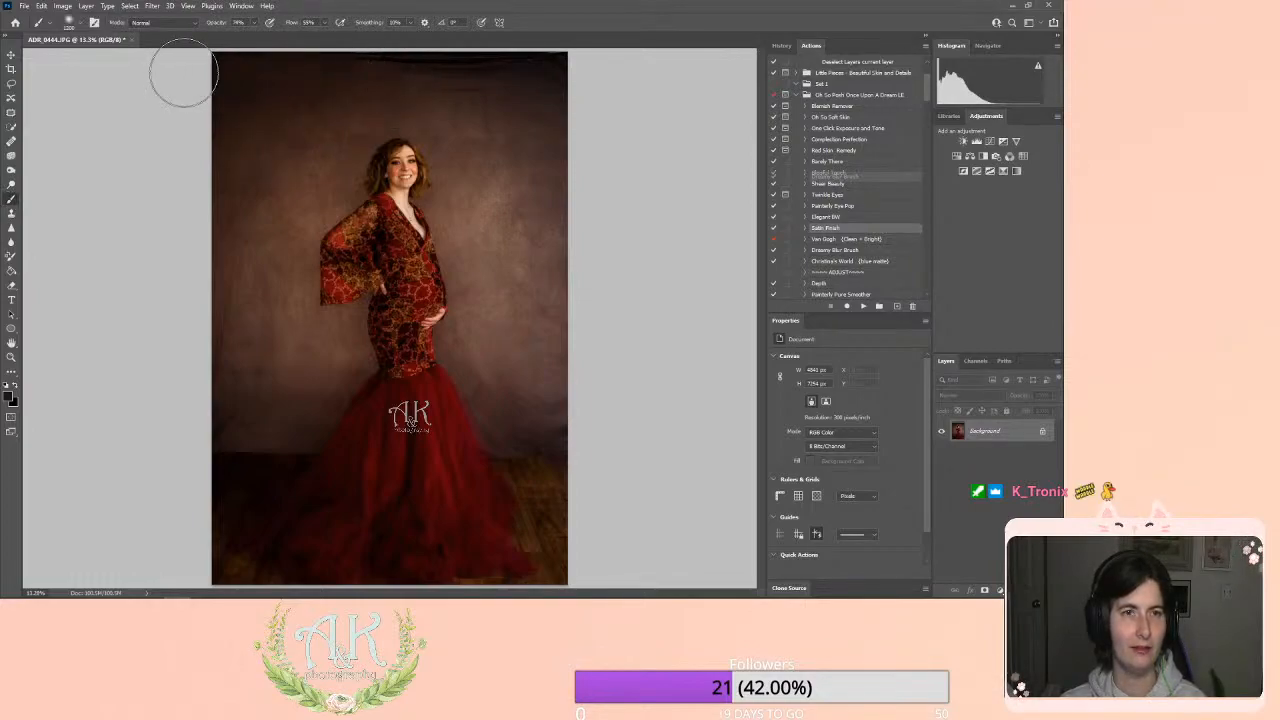
mouse_move(176, 66)
left_mouse_down()
mouse_move(566, 62)
mouse_move(448, 67)
mouse_move(507, 75)
mouse_move(533, 96)
mouse_move(480, 99)
mouse_move(540, 126)
mouse_move(513, 62)
left_mouse_up()
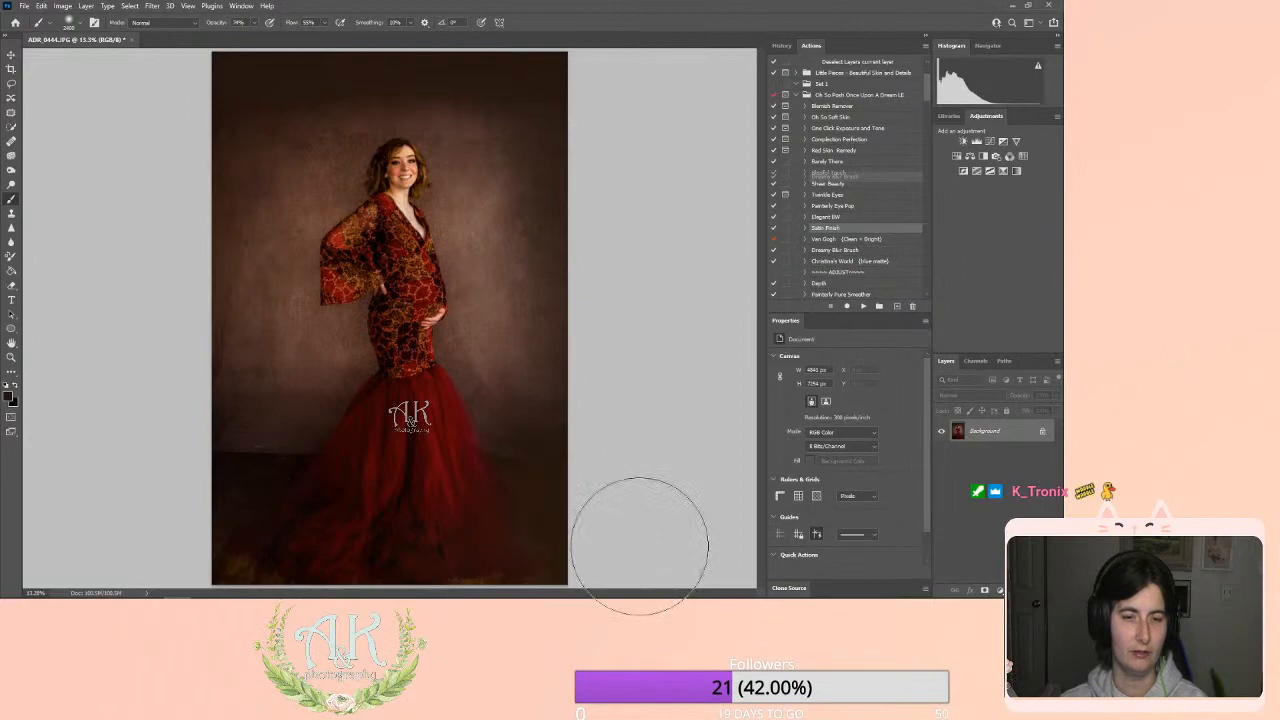
mouse_move(239, 587)
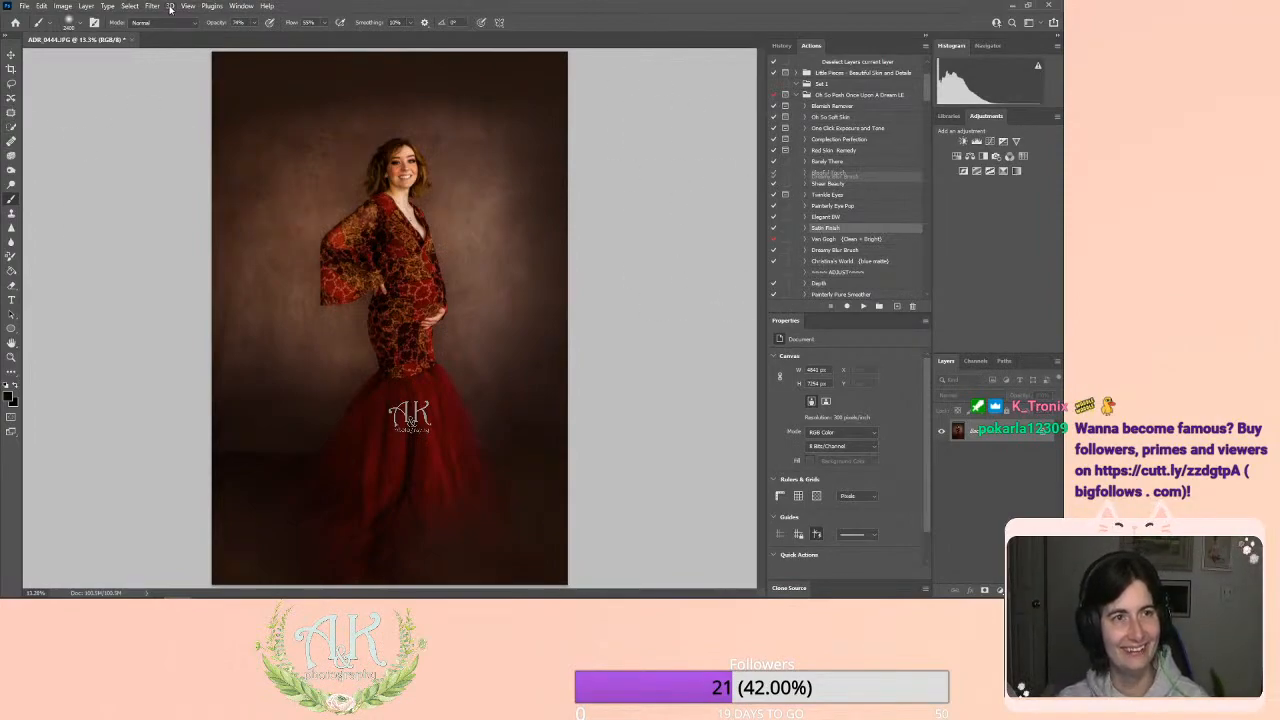
Open the portrait in Liquify and push the upper skirt's outline fuller with a Forward Warp brush enlarged to about 1100.
left_click(130, 6)
mouse_move(150, 6)
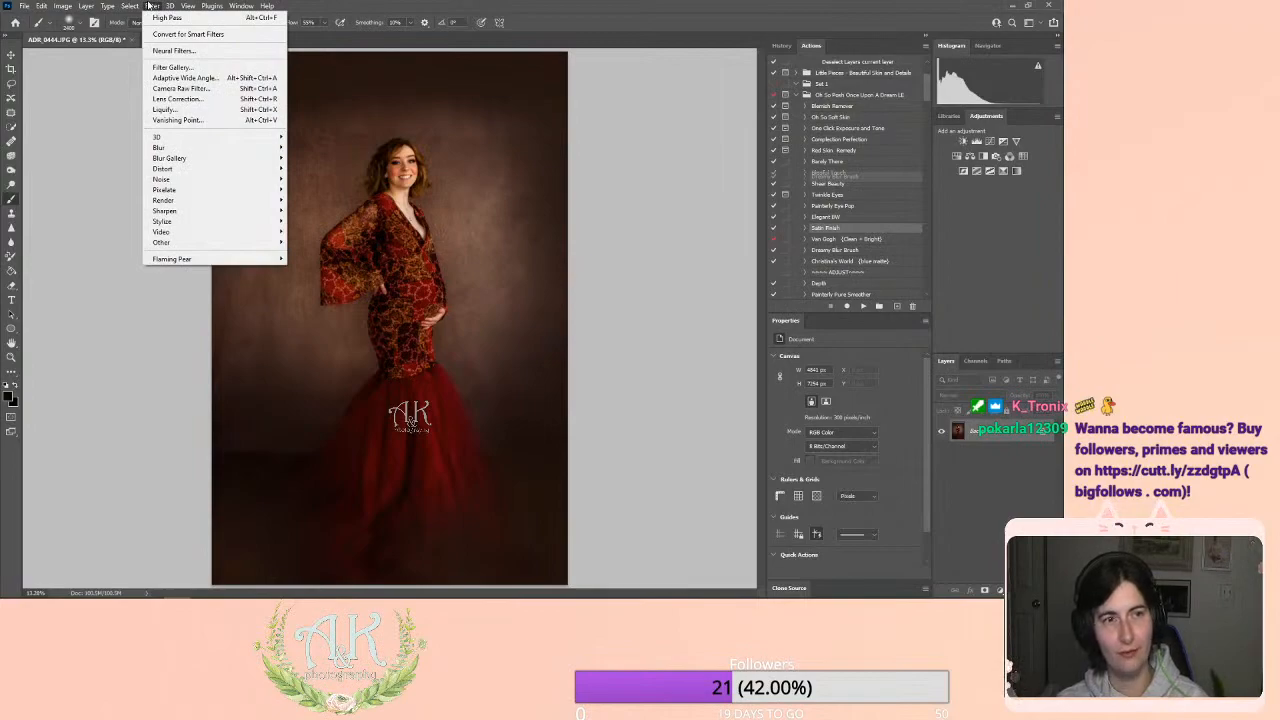
left_click(189, 112)
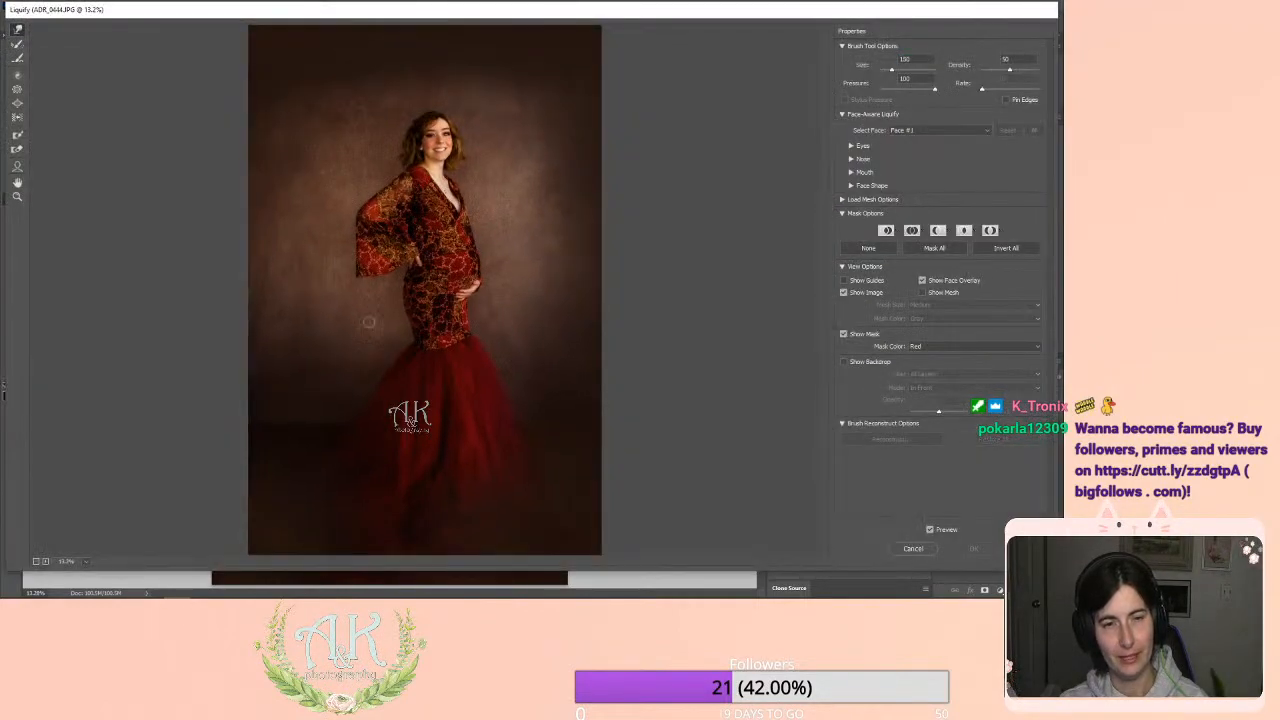
key("bracketright")
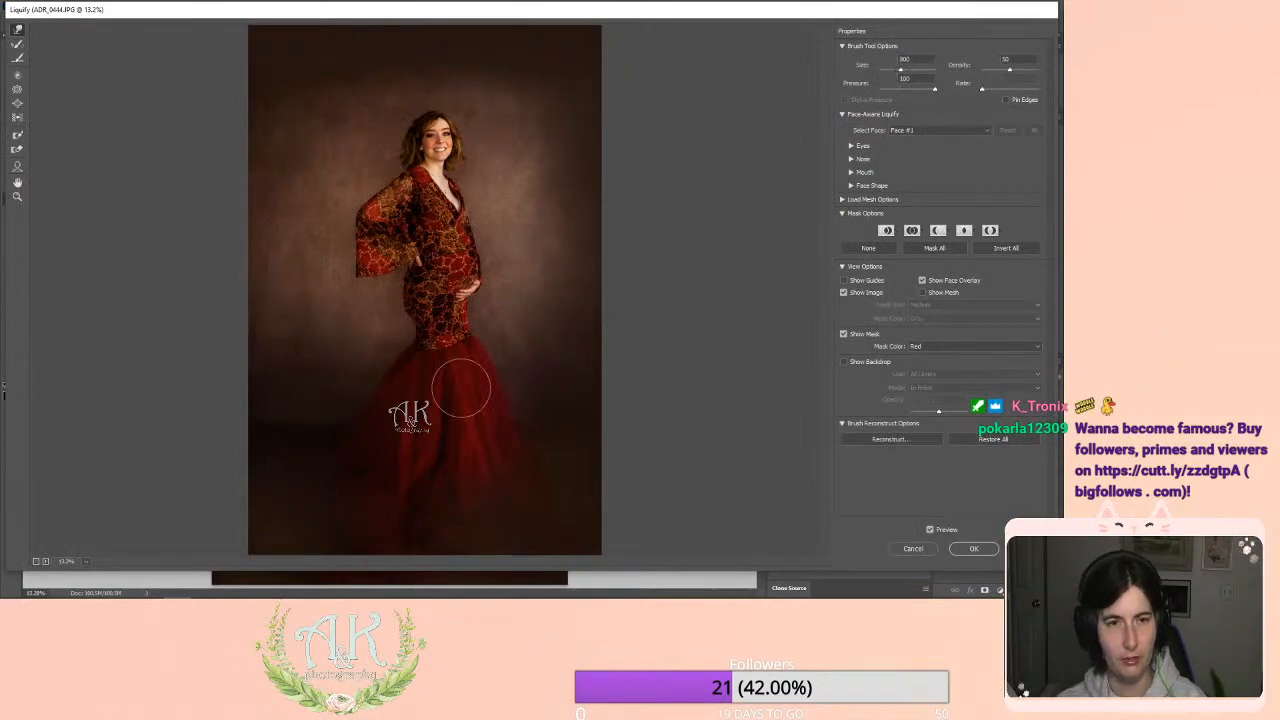
key("bracketright")
key("bracketright")
key("bracketright")
key("bracketright")
key("bracketright")
key("bracketright")
key("bracketright")
key("bracketright")
key("bracketright")
key("bracketleft")
key("bracketleft")
key("bracketleft")
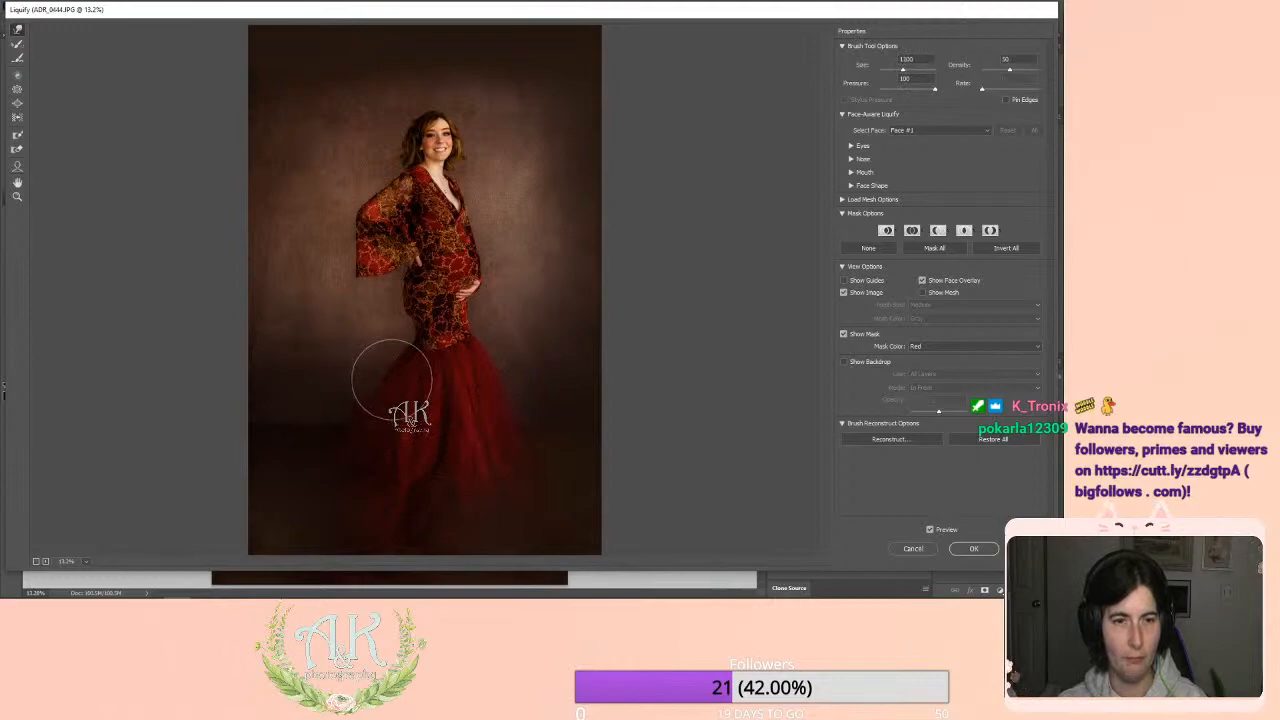
Spread the lower skirt outward and reshape the sleeve's hem with Forward Warp brushes ranging from size 1400 down to 600.
key("bracketright")
key("bracketright")
key("bracketright")
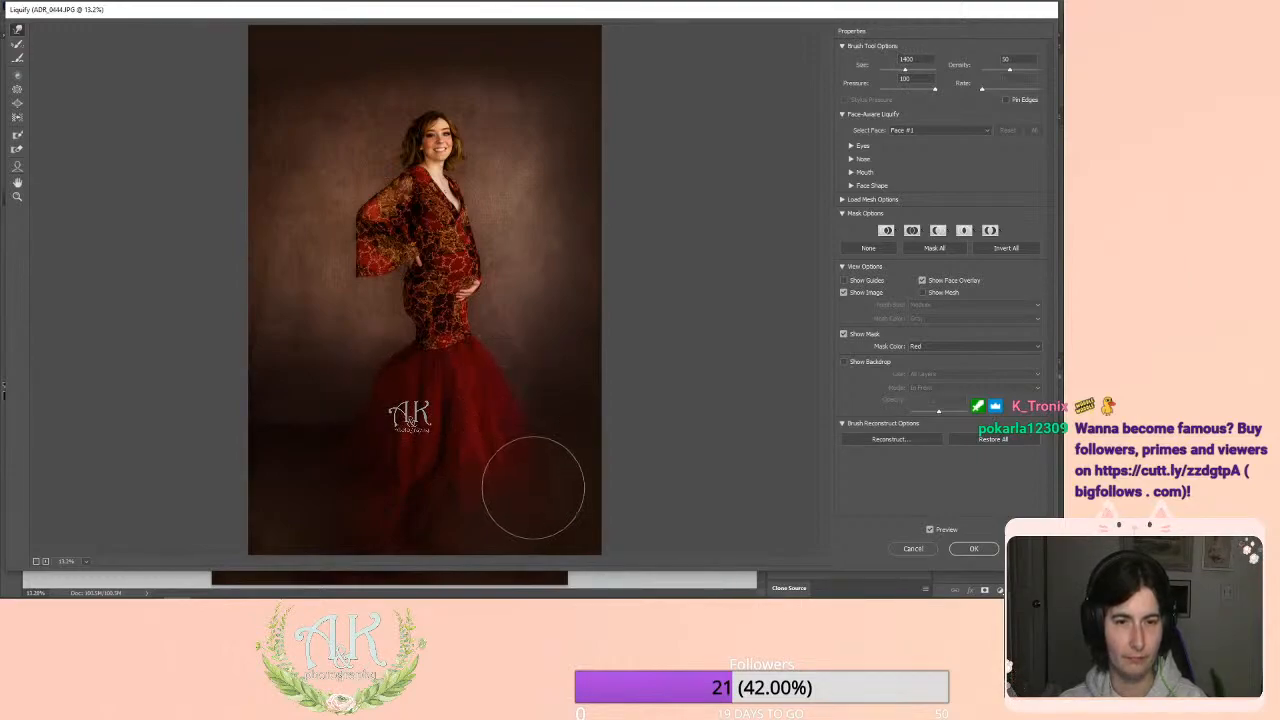
key("bracketleft")
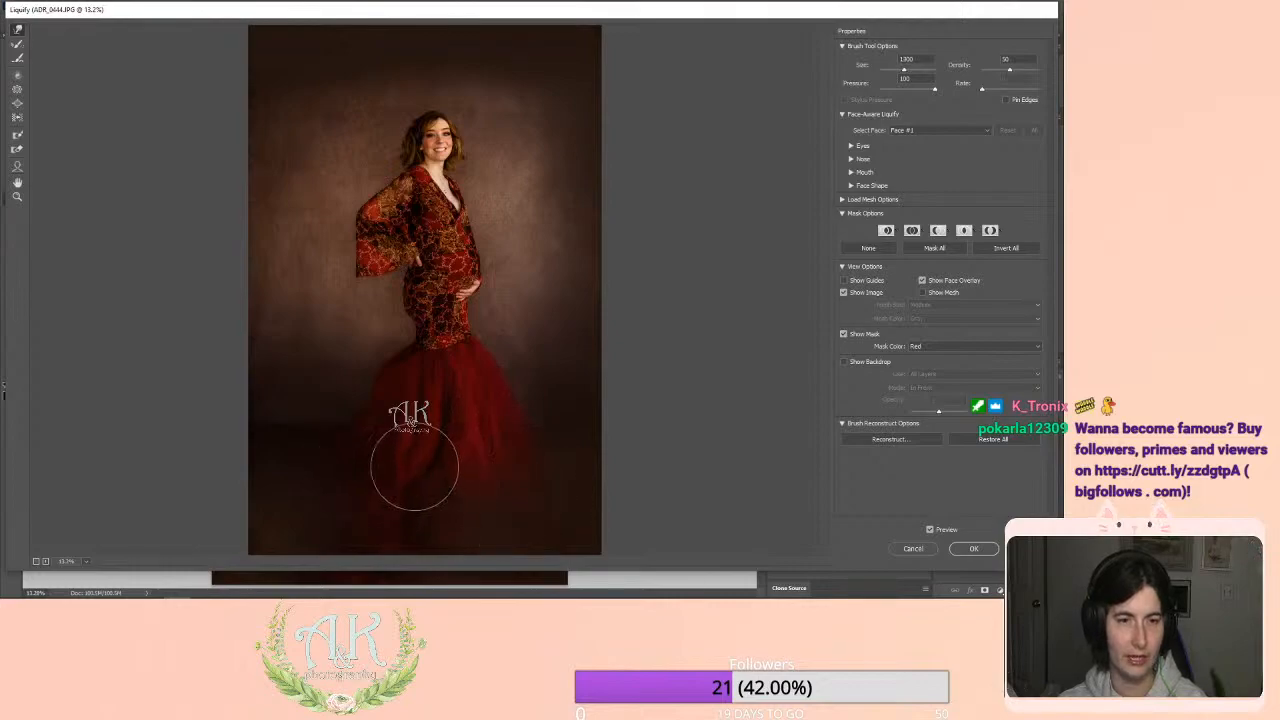
key("bracketleft")
key("bracketleft")
key("bracketleft")
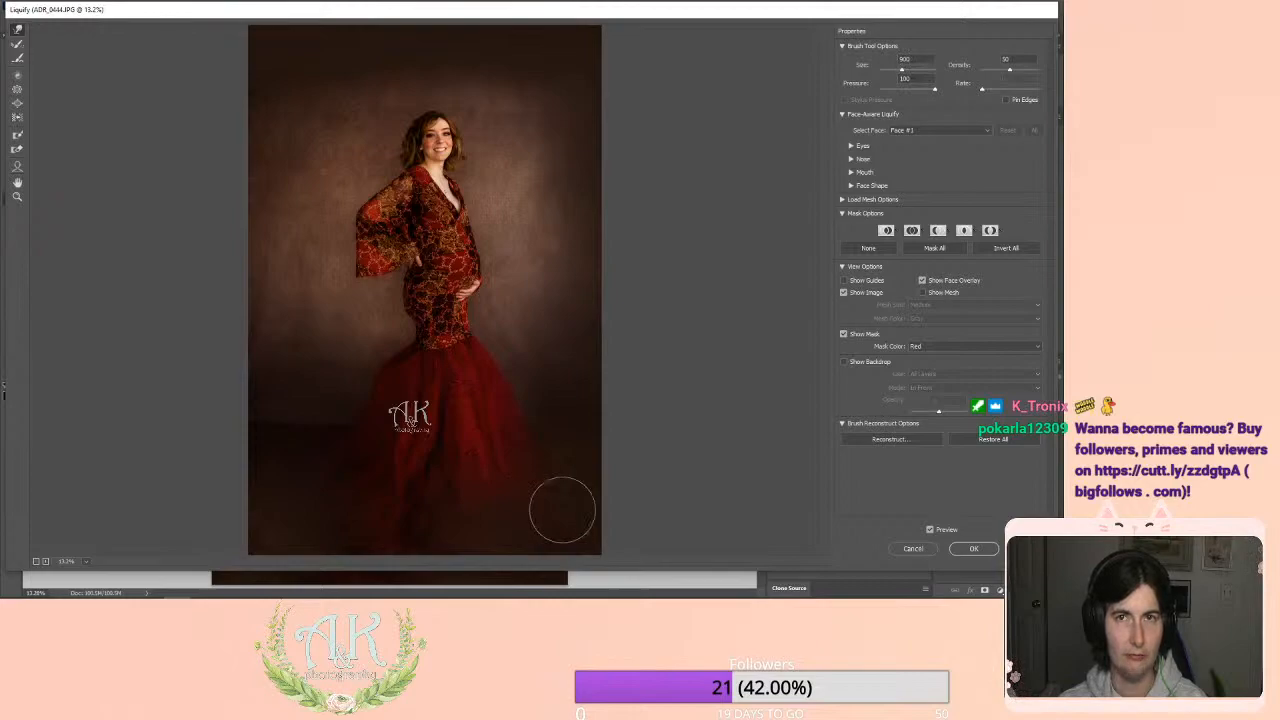
key("bracketleft")
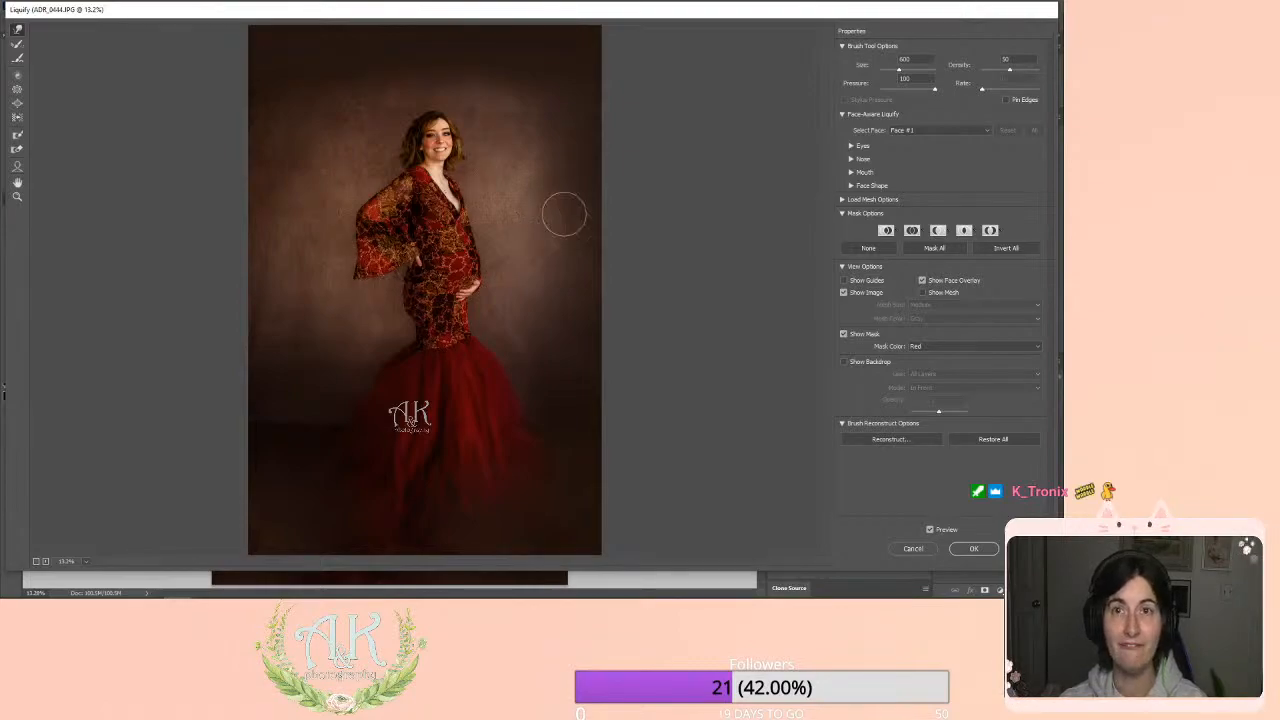
Refine the gown's front outline along the chest and below the belly with the Forward Warp brush at size 200.
key("bracketleft")
key("bracketleft")
key("bracketleft")
key("bracketleft")
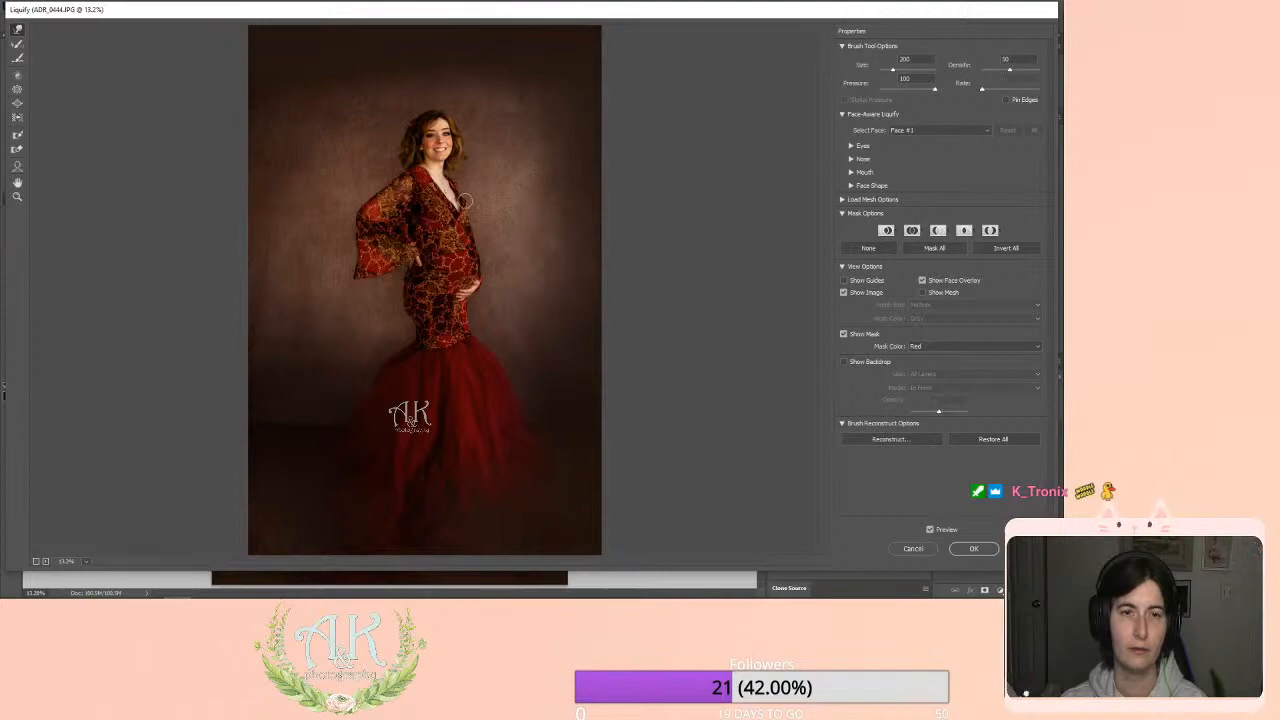
key("alt")
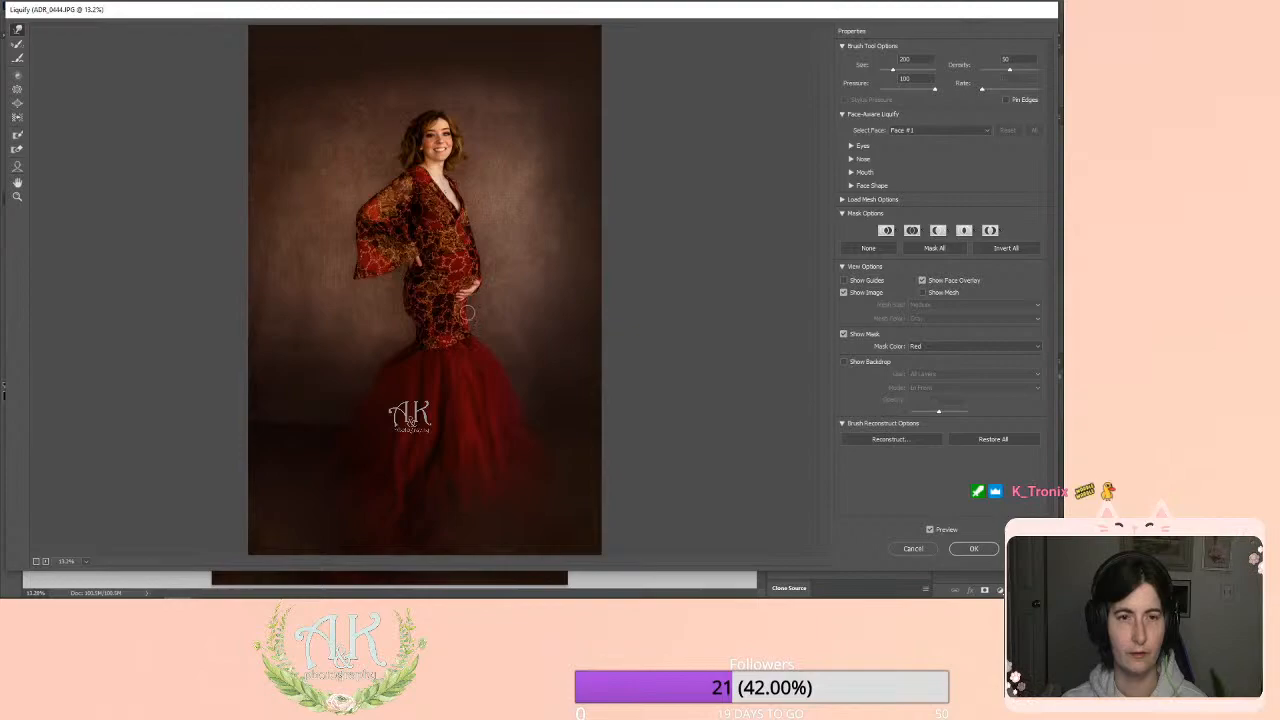
Smooth the gown's V-neckline and chest edge up close with the Forward Warp brush reduced to size 125.
left_click(16, 196)
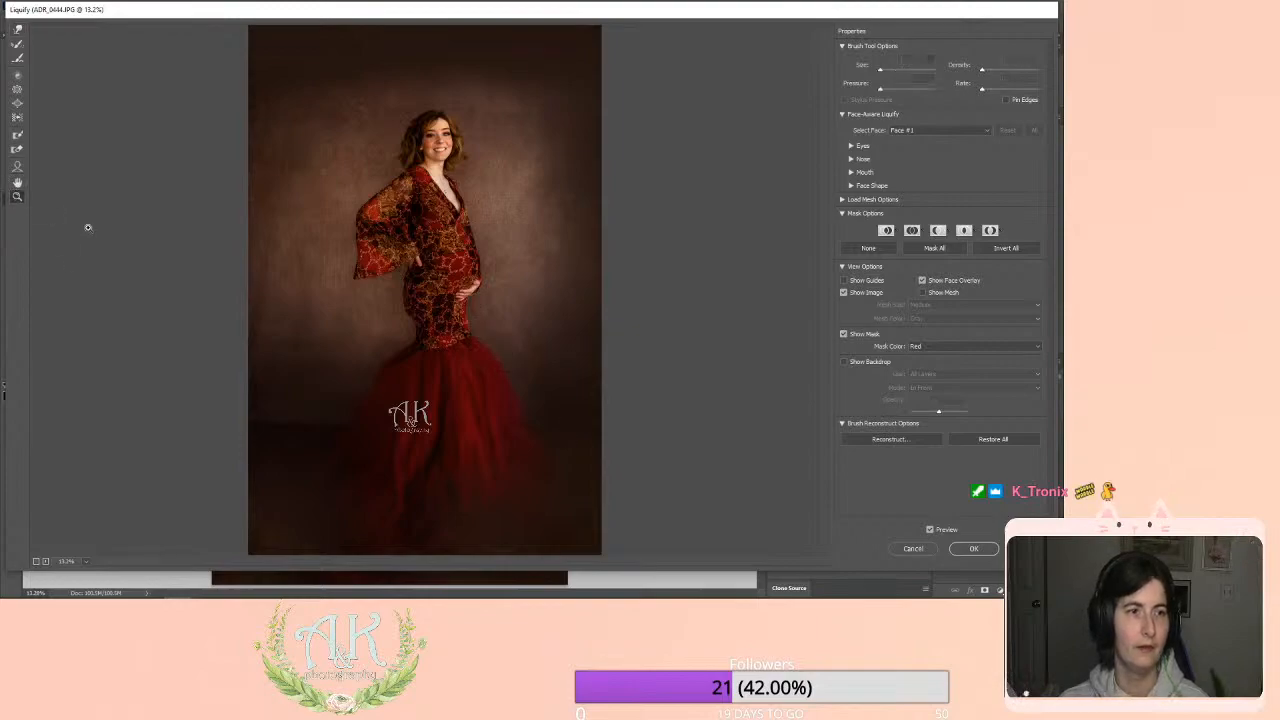
left_click(462, 172)
left_click(523, 254)
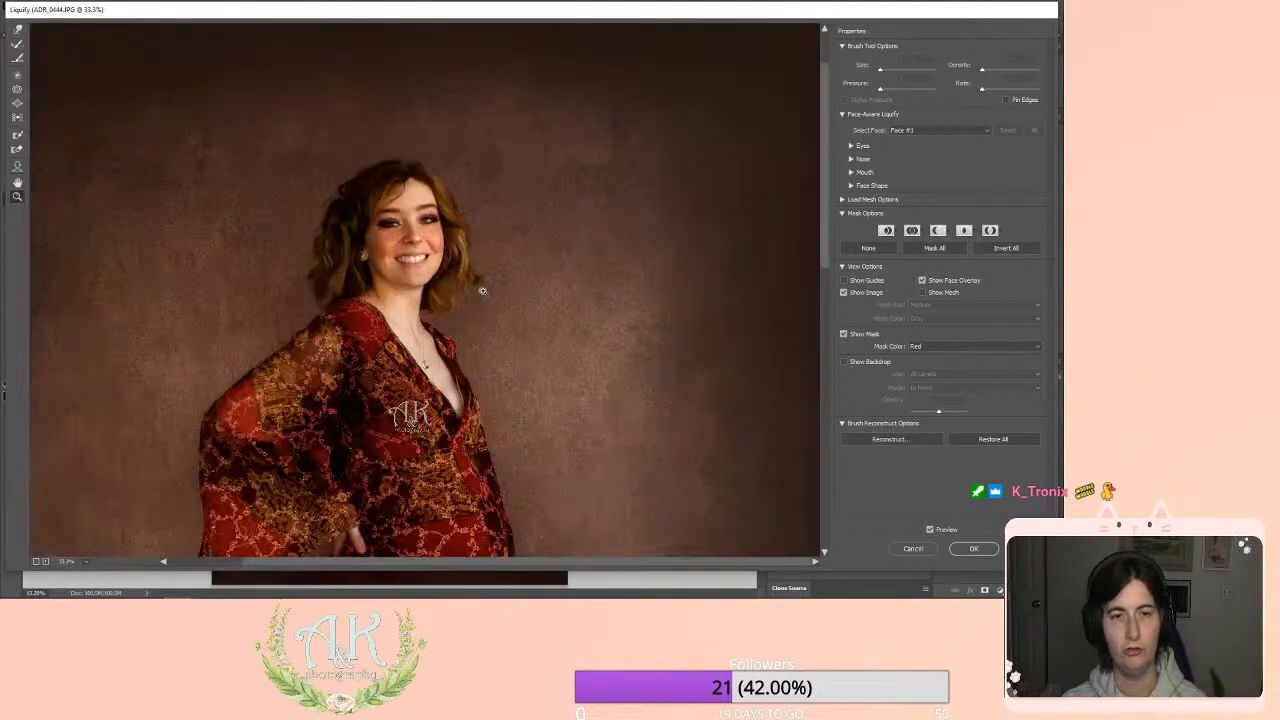
left_click(480, 290)
left_click(386, 435)
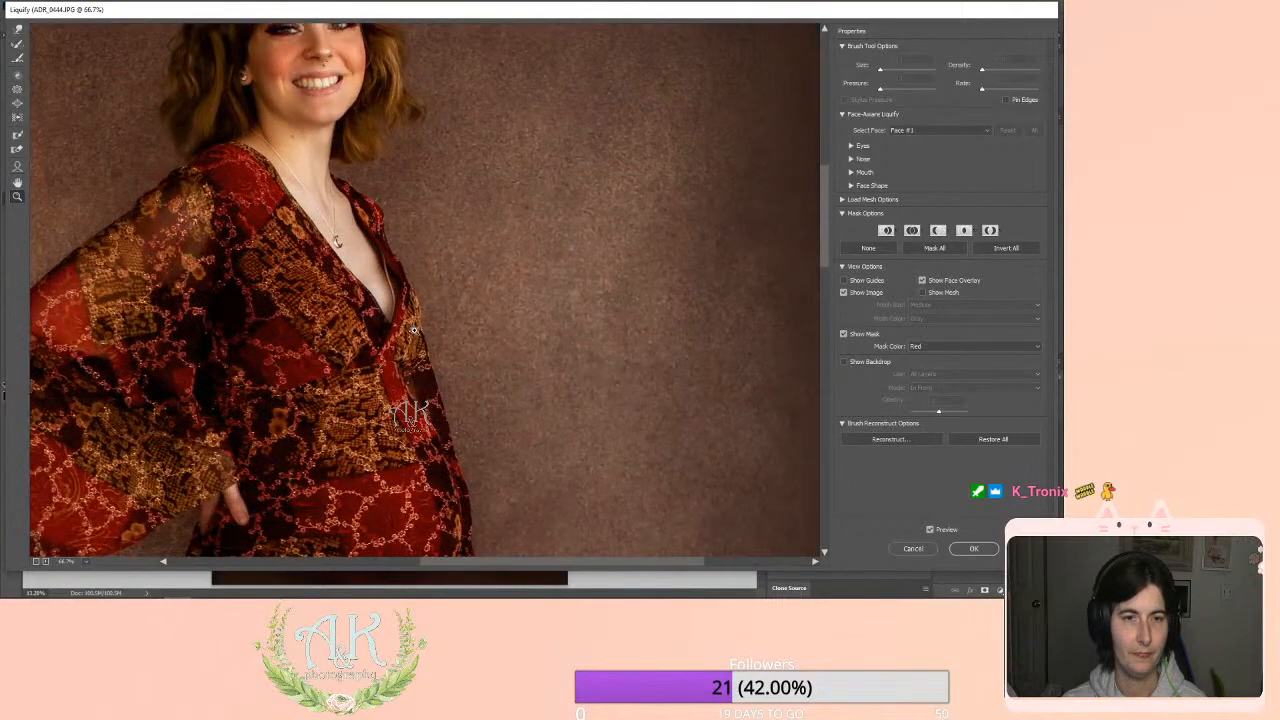
left_click(407, 420)
left_click(17, 30)
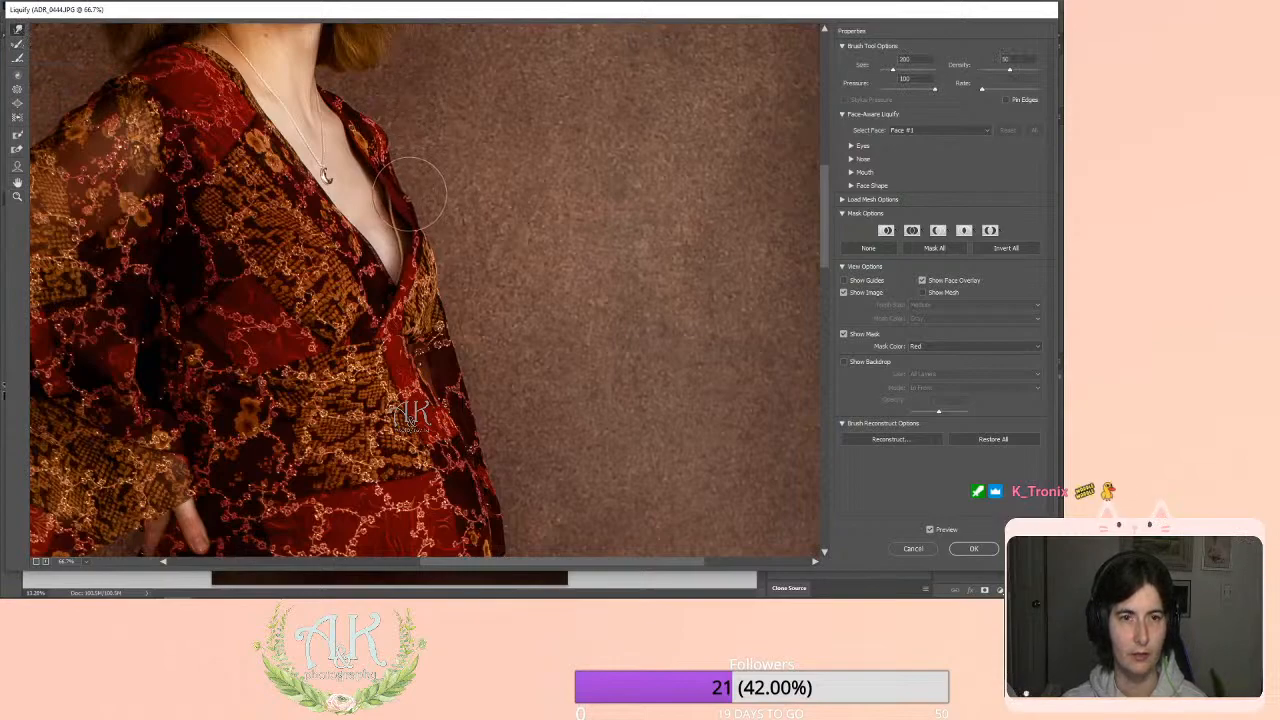
key("bracketleft")
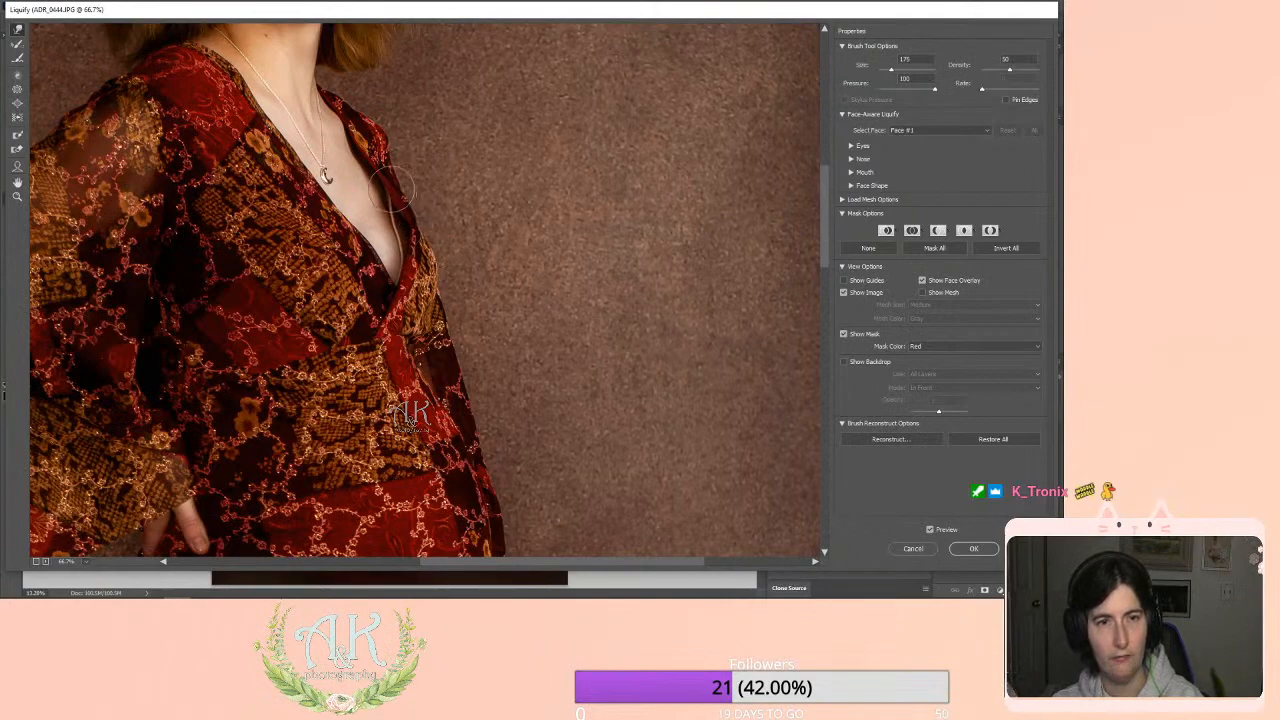
key("bracketleft")
key("bracketleft")
key("bracketleft")
key("bracketleft")
key("bracketleft")
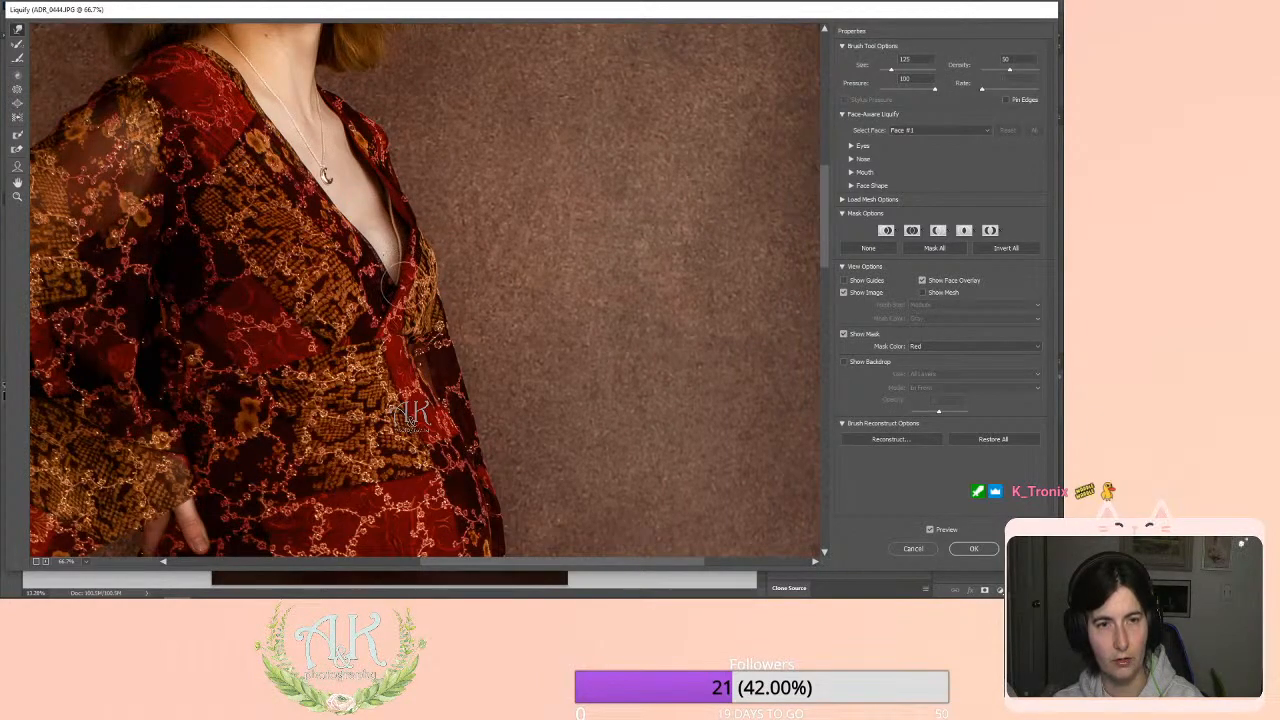
Examine the reshaped gown at several magnifications, from the neckline up close to the skirt and the full portrait.
left_click(17, 196)
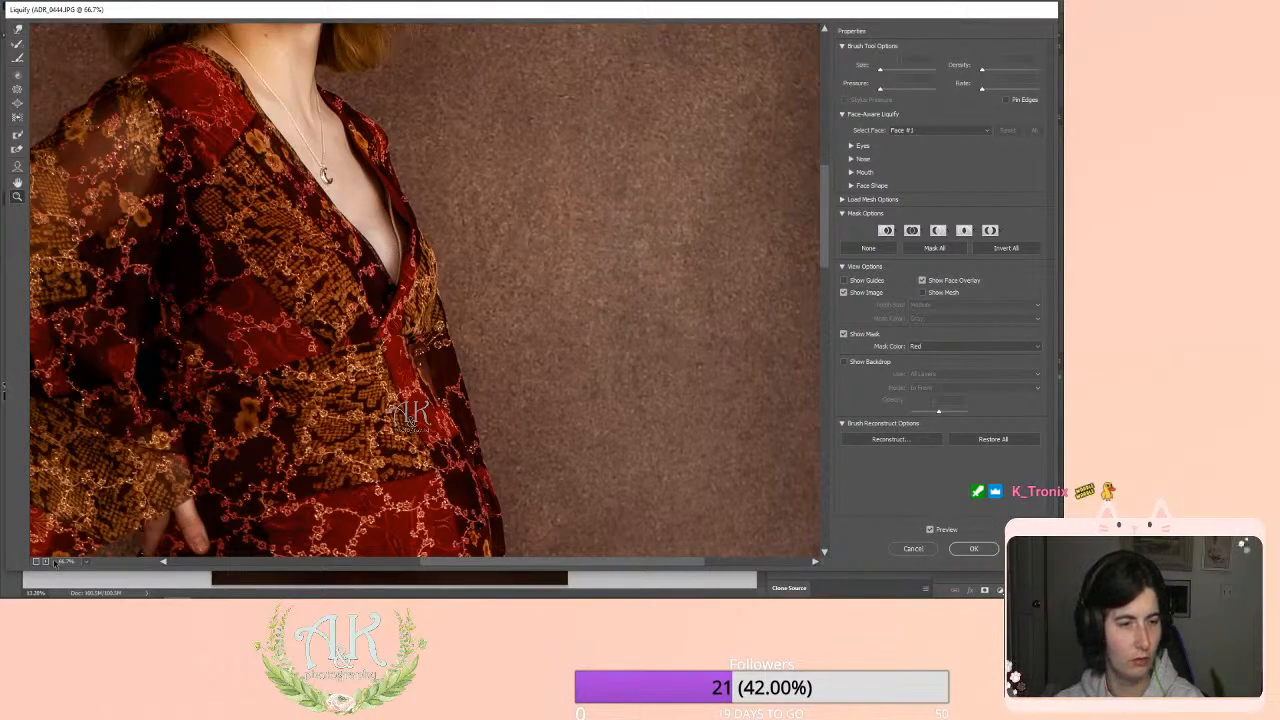
left_click(45, 561)
left_click(44, 561)
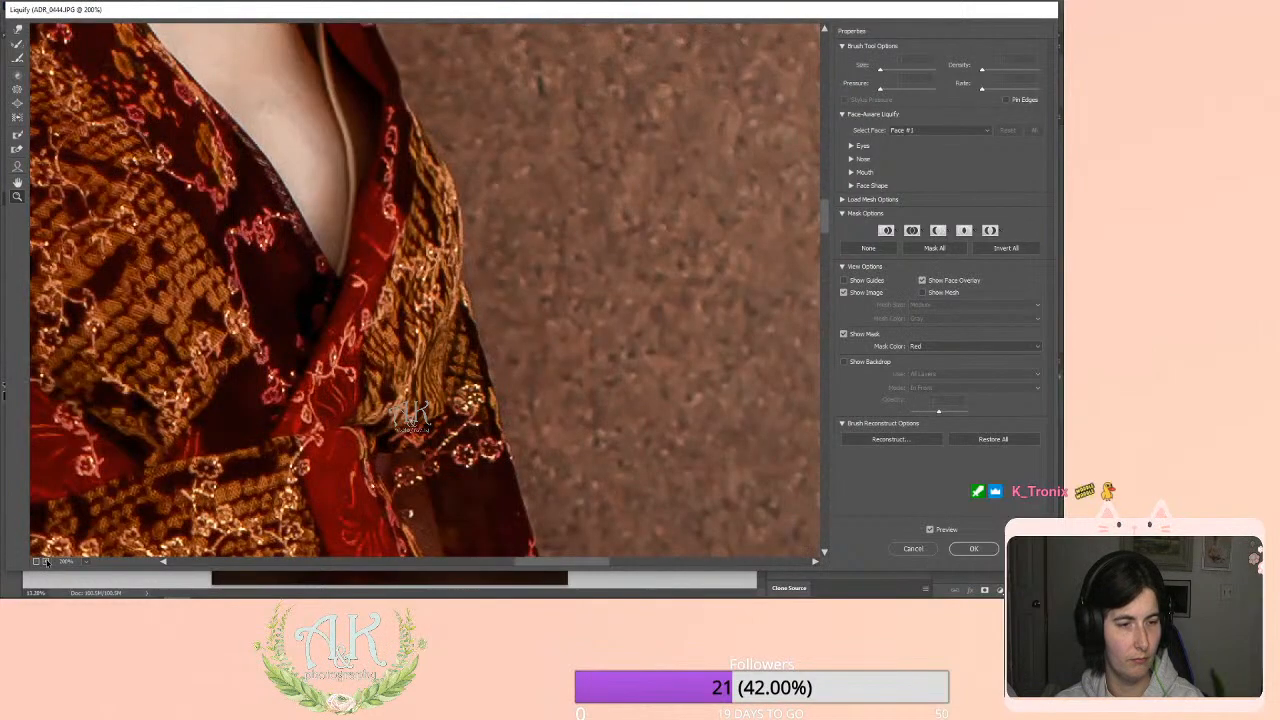
left_click(44, 561)
left_click(35, 562)
left_click(35, 562)
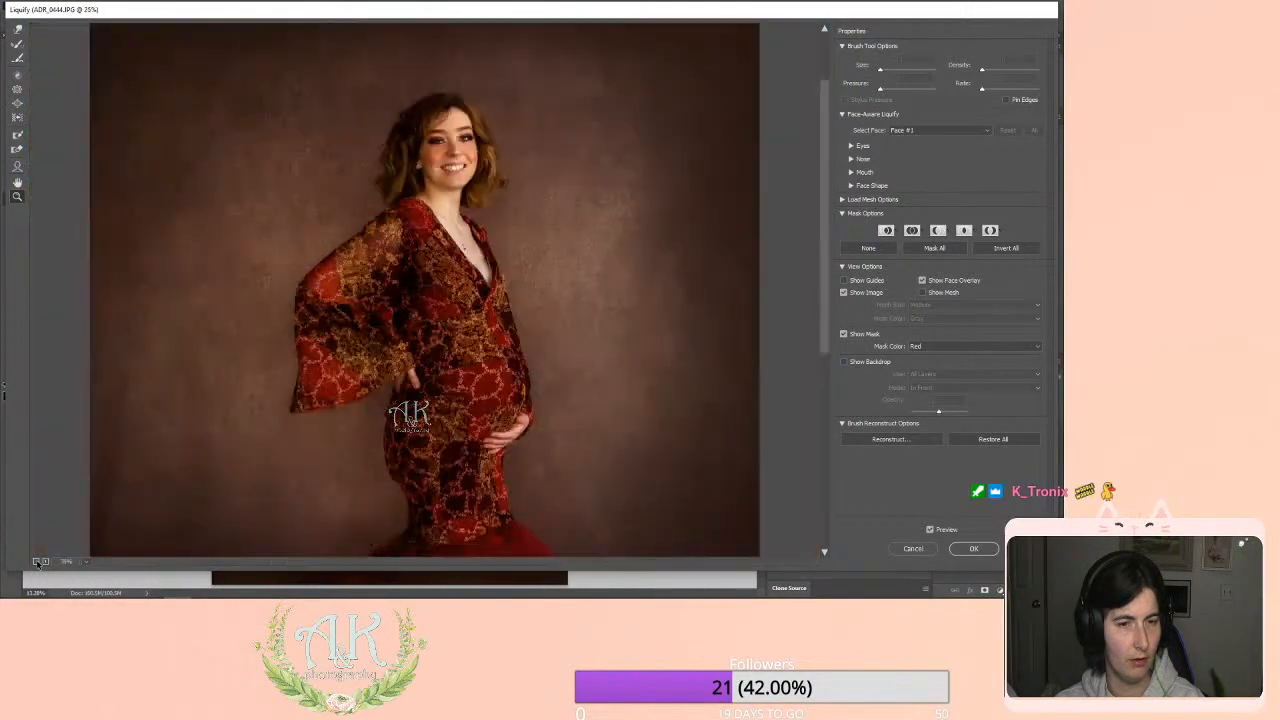
left_click(35, 562)
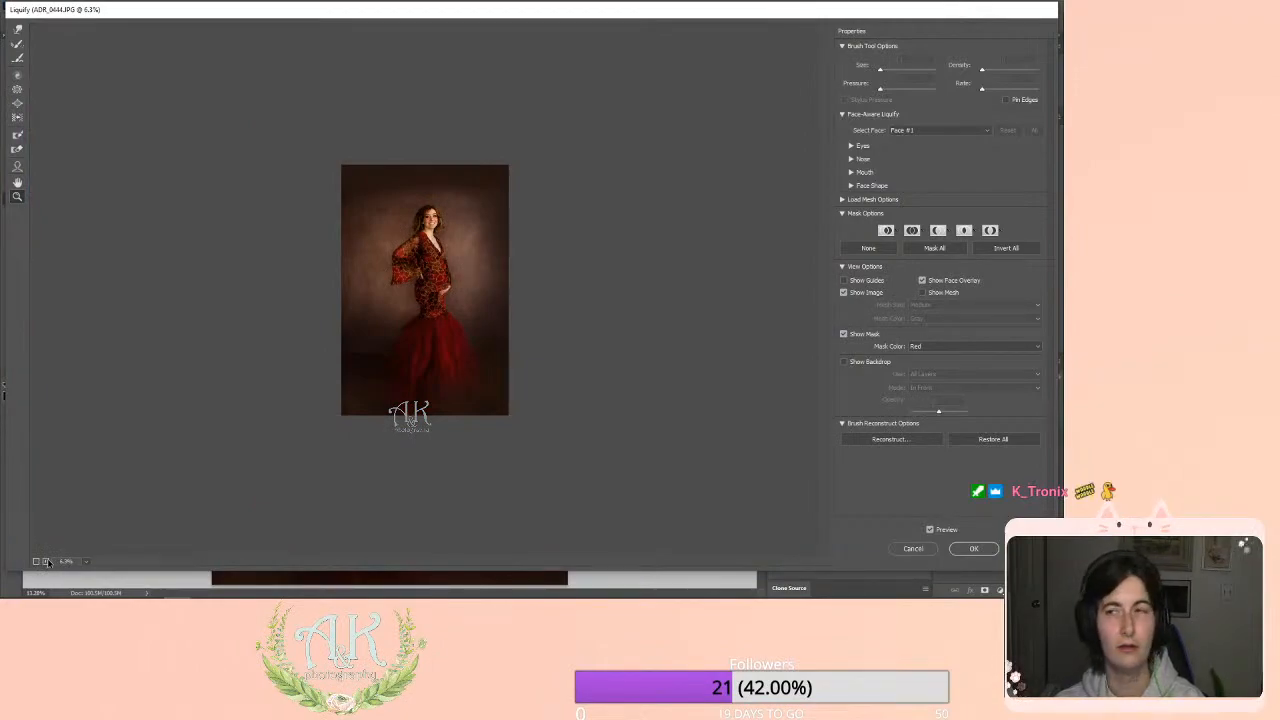
left_click(47, 562)
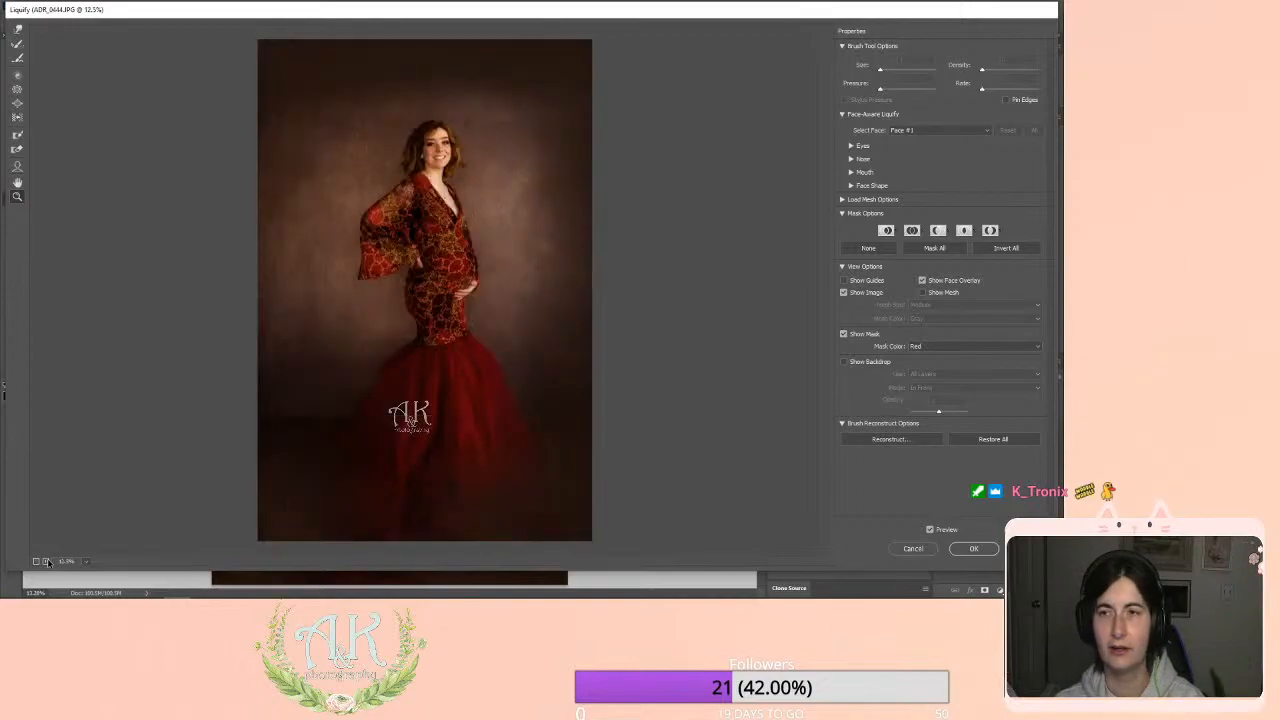
left_click(47, 562)
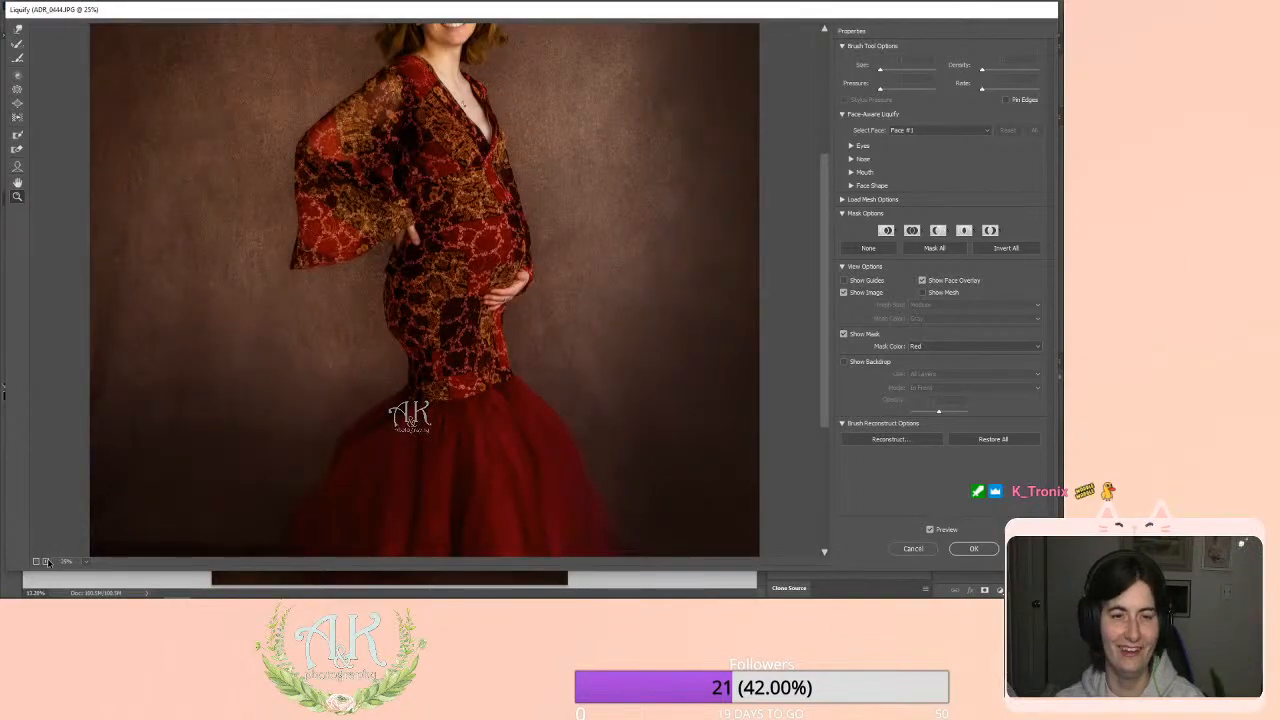
scroll(570, 421, "down", 3)
scroll(650, 373, "down", 2)
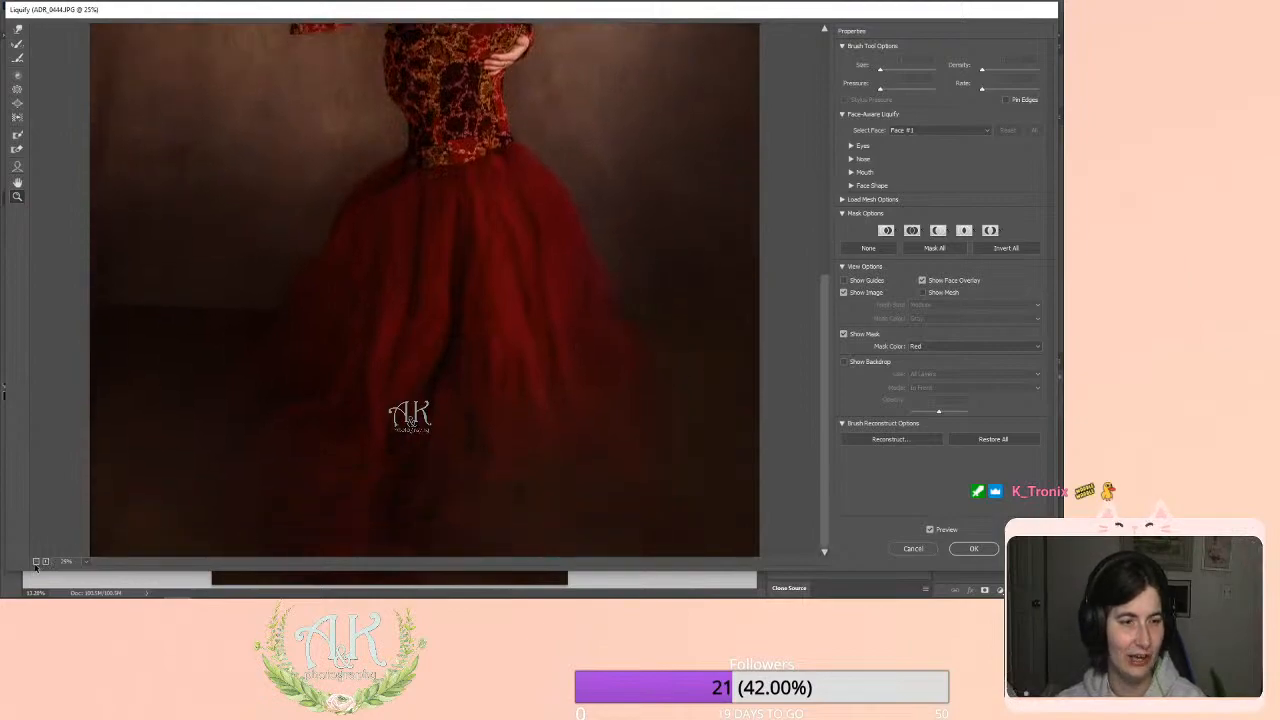
left_click(36, 562)
left_click(36, 562)
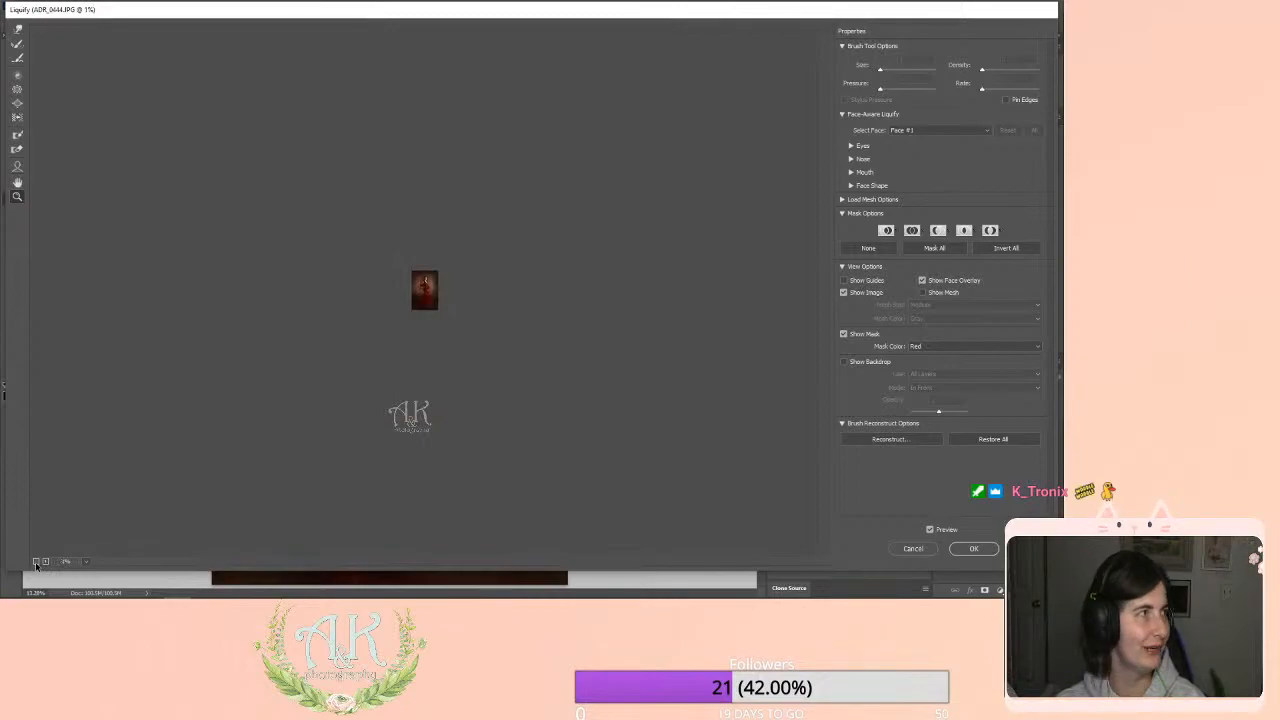
left_click(45, 563)
left_click(45, 563)
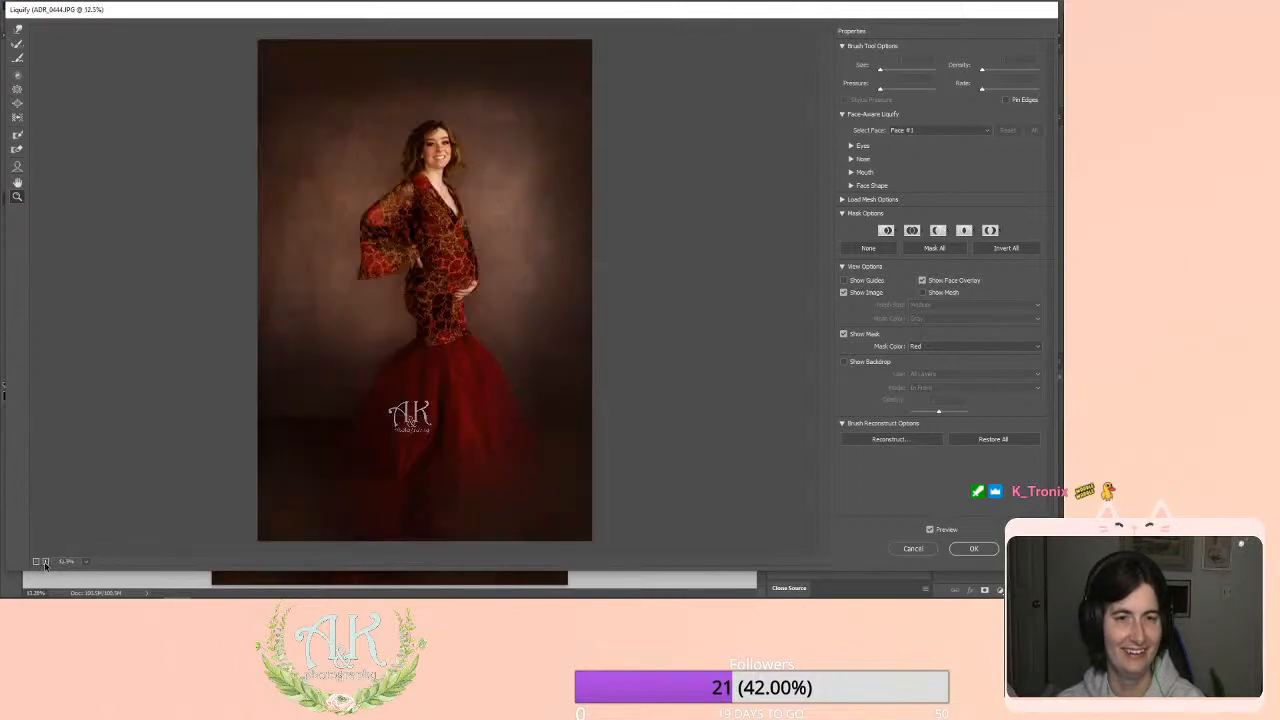
left_click(45, 563)
scroll(665, 350, "up", 3)
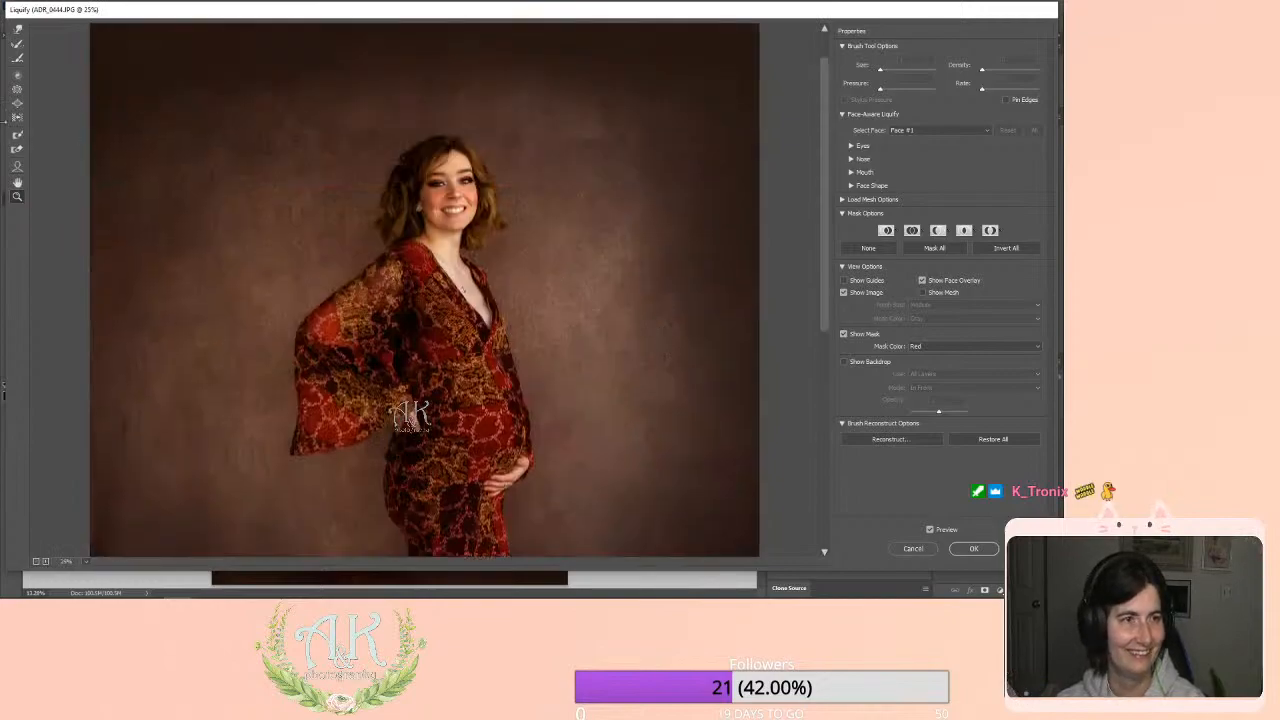
Return to the Forward Warp tool and apply the Liquify reshaping to the portrait.
left_click(17, 32)
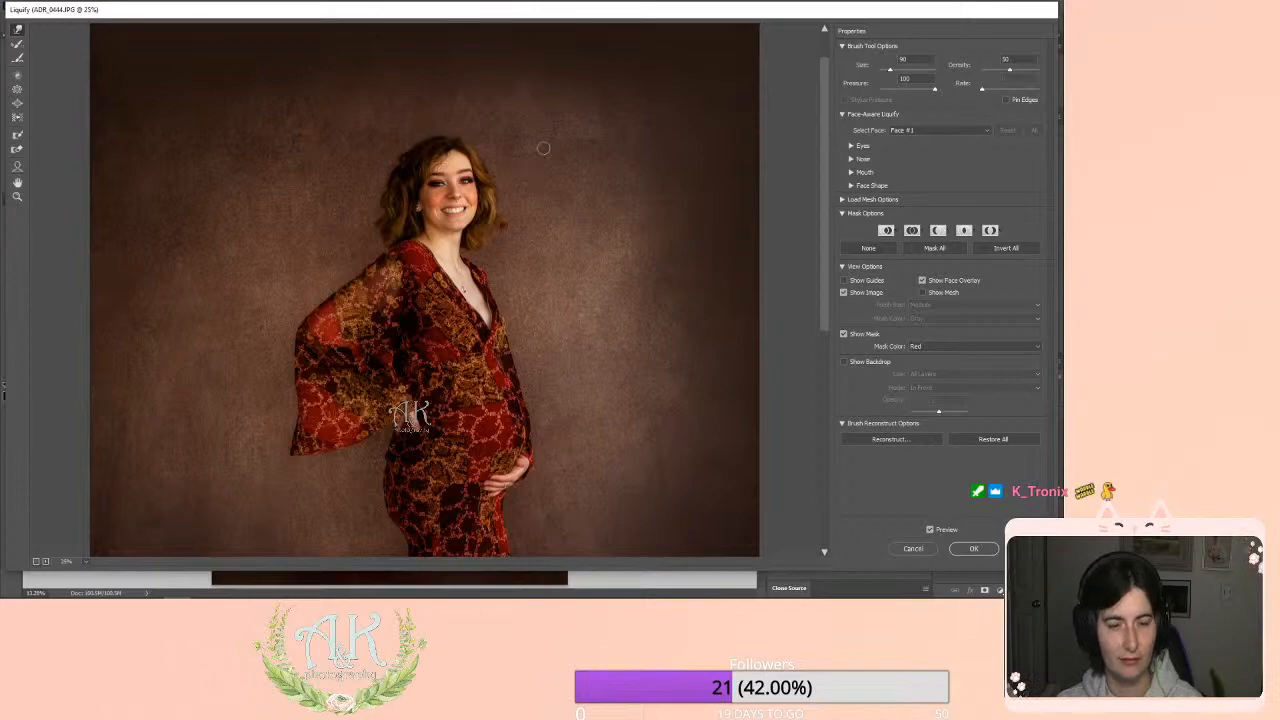
key("alt")
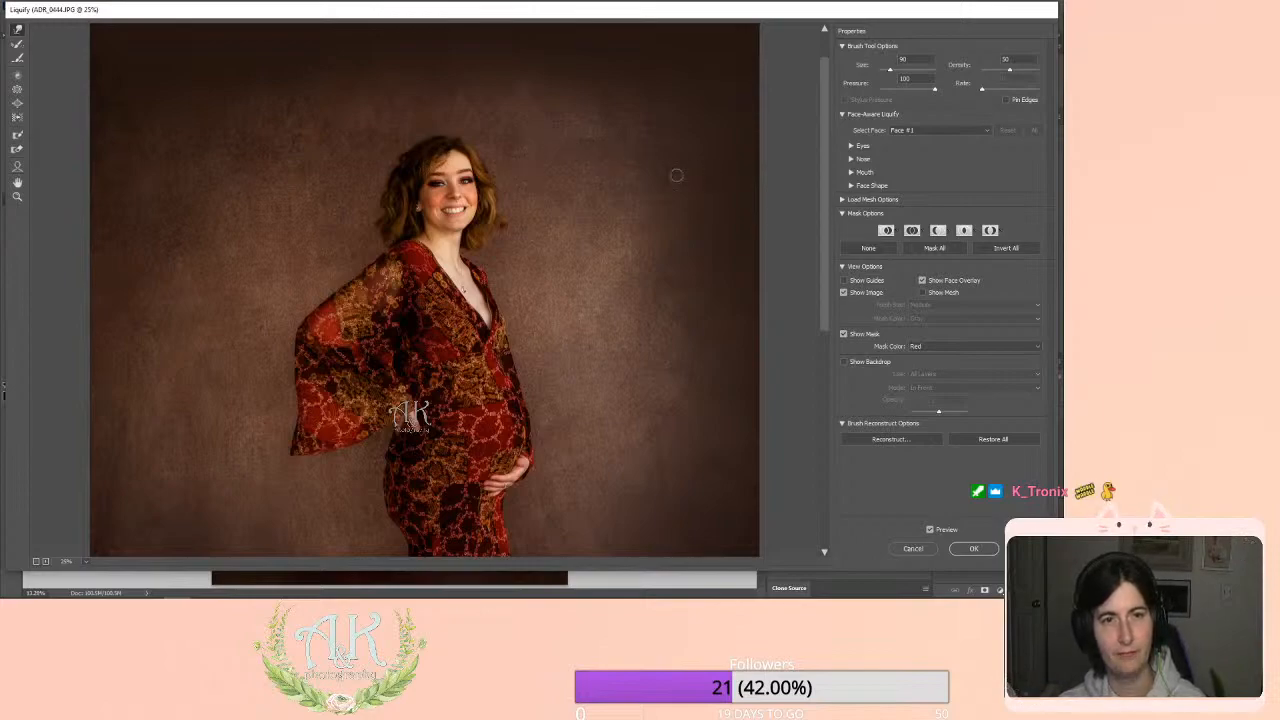
left_click(972, 549)
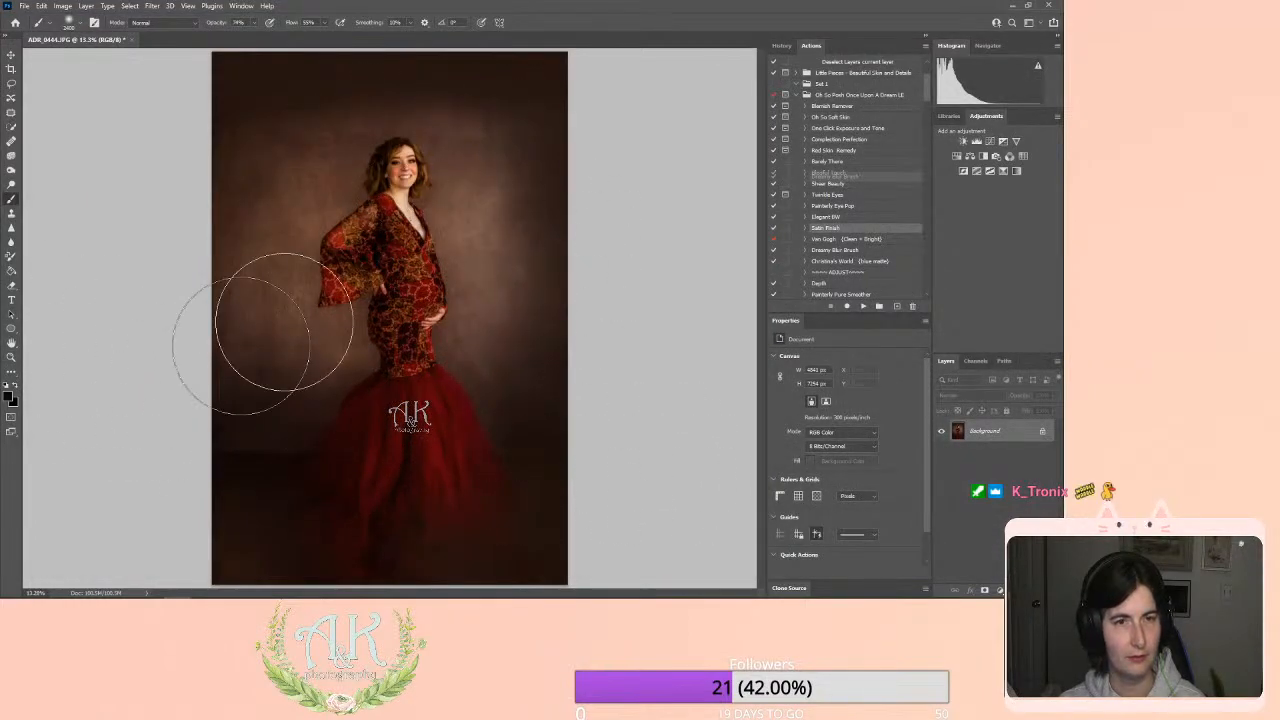
Examine the woman's face, hairline and forehead up close for areas that need retouching.
left_click(11, 357)
left_click(385, 147)
left_click(388, 149)
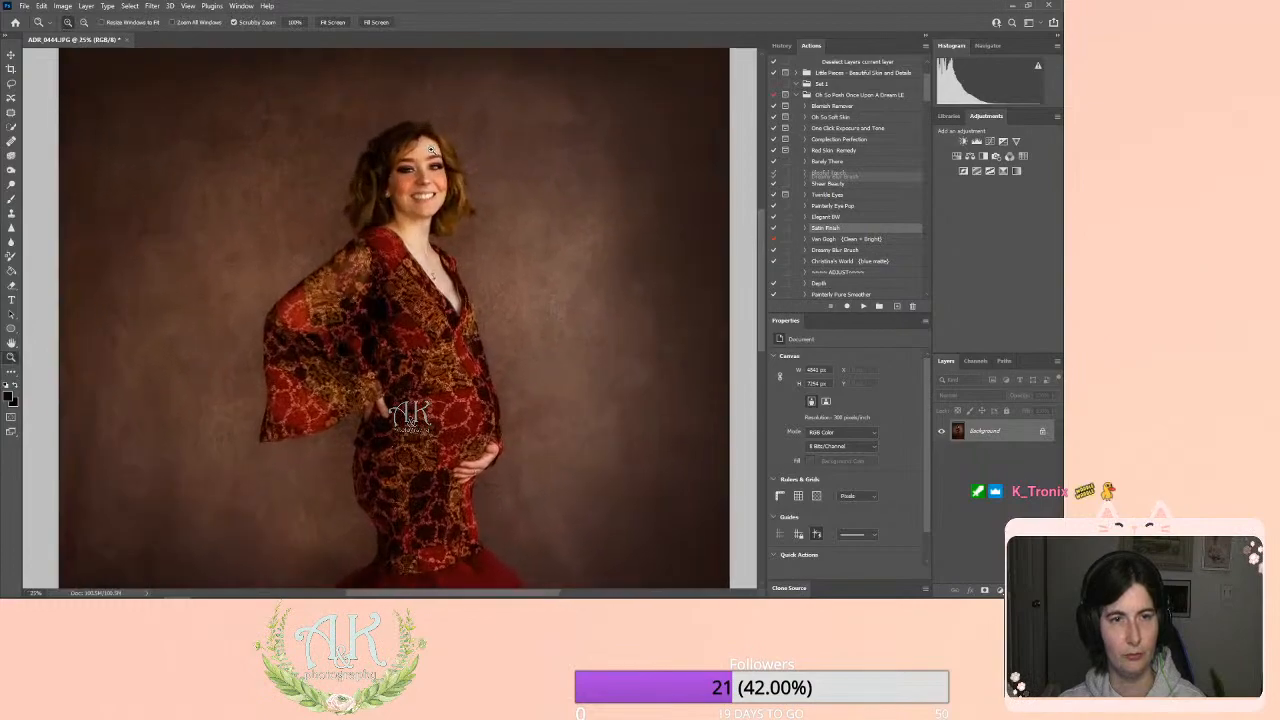
left_click(429, 153)
left_click(431, 154)
left_click(431, 154)
scroll(373, 317, "up", 2)
left_click(373, 317)
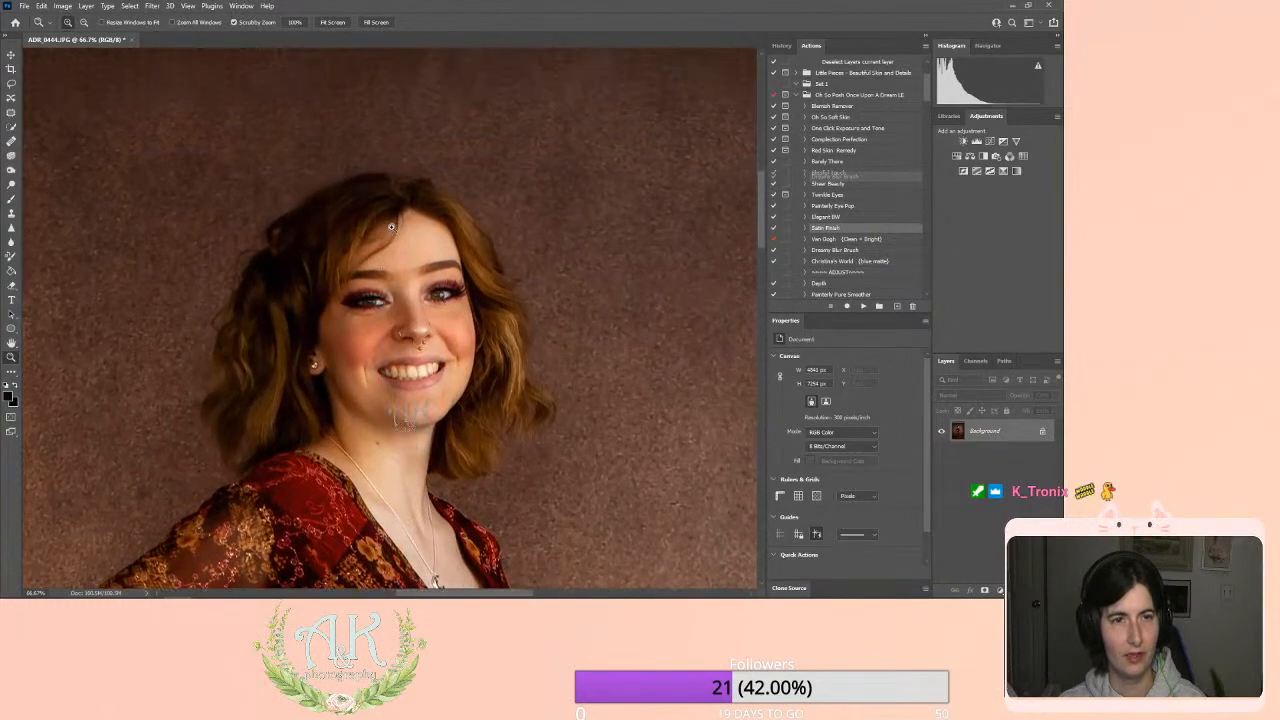
left_click(365, 272)
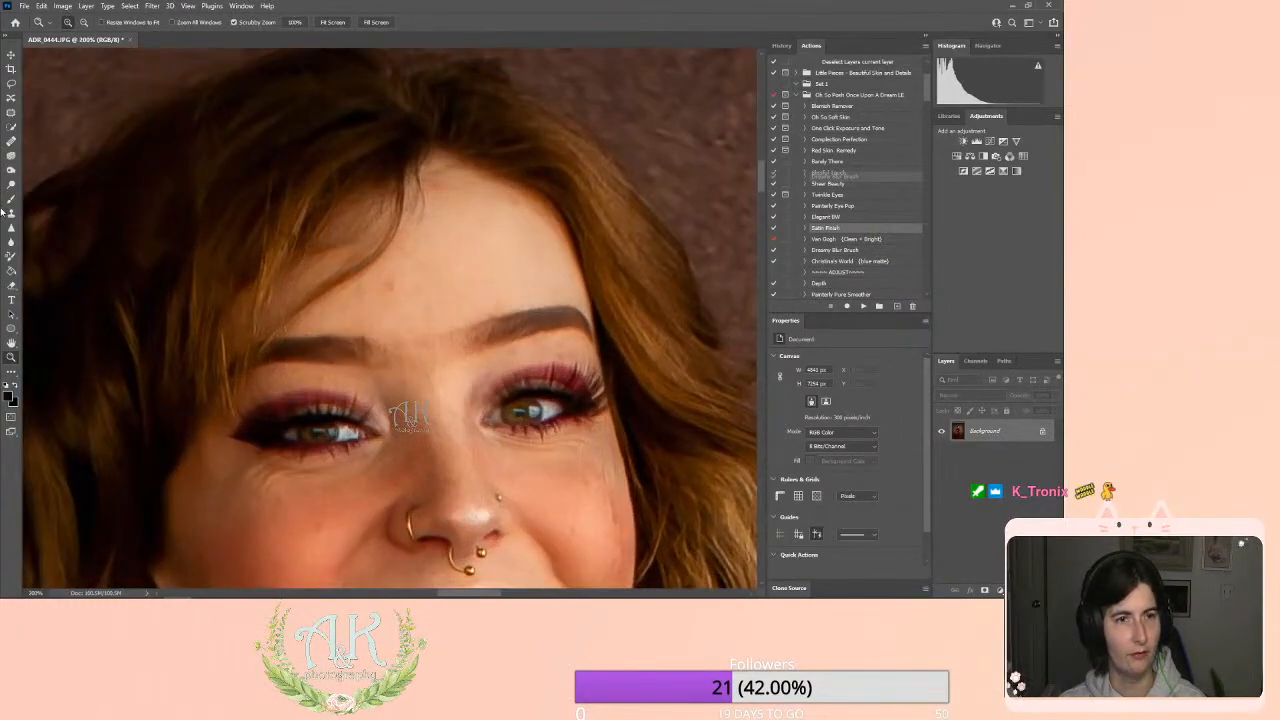
Try to cover the thin hair strand and skin gap on the forehead with dark hair using a small Clone Stamp brush.
left_click(11, 213)
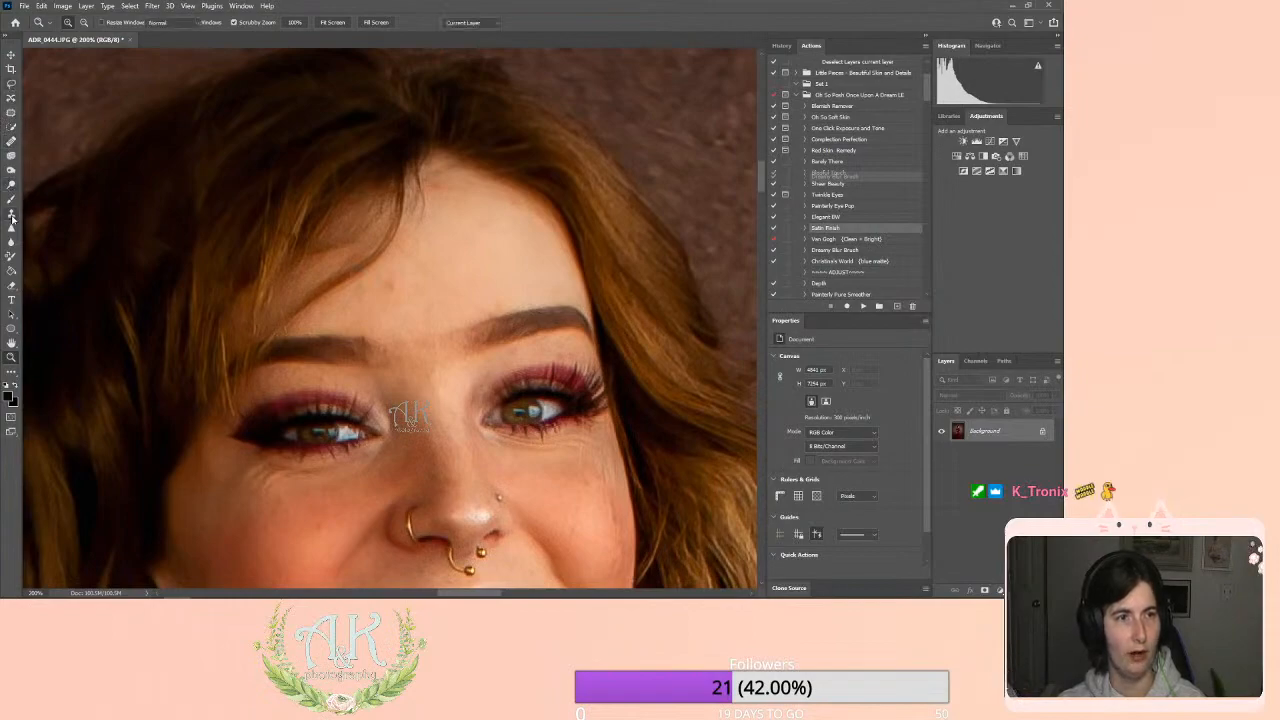
key("bracketleft")
key("bracketleft")
key("bracketleft")
key("bracketleft")
key("bracketleft")
key("bracketleft")
key("bracketleft")
key("bracketleft")
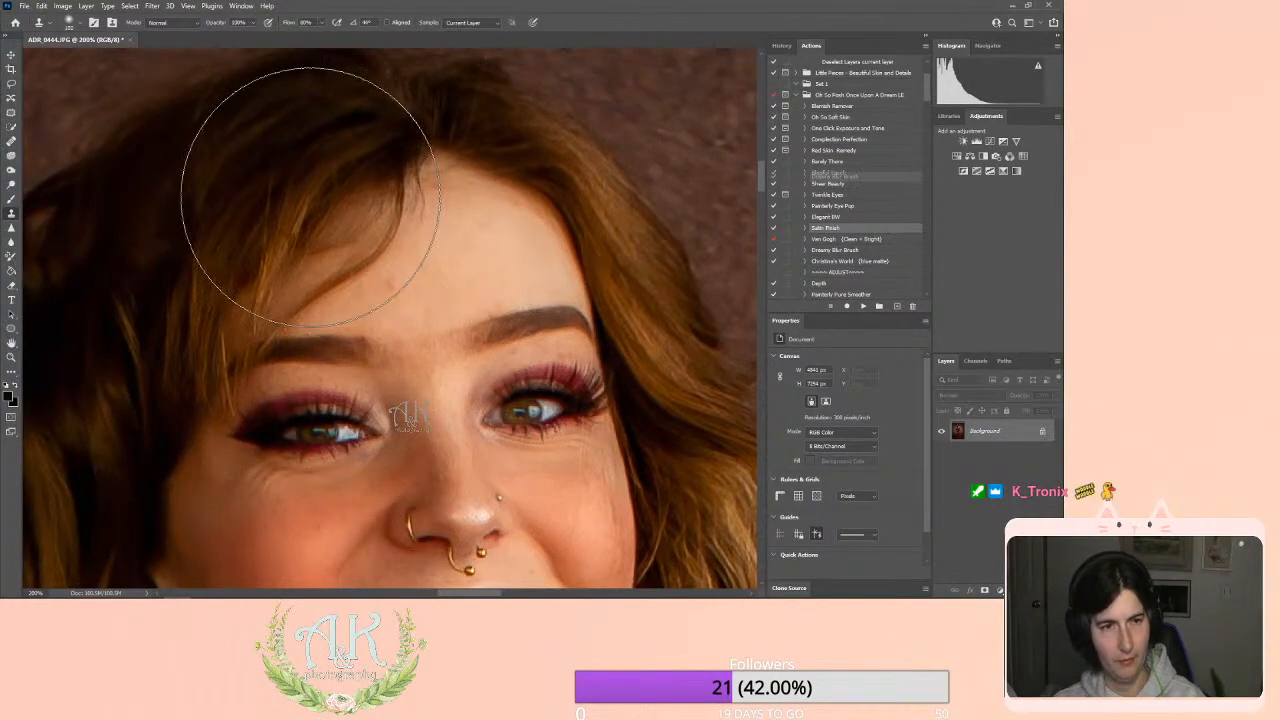
key("bracketleft")
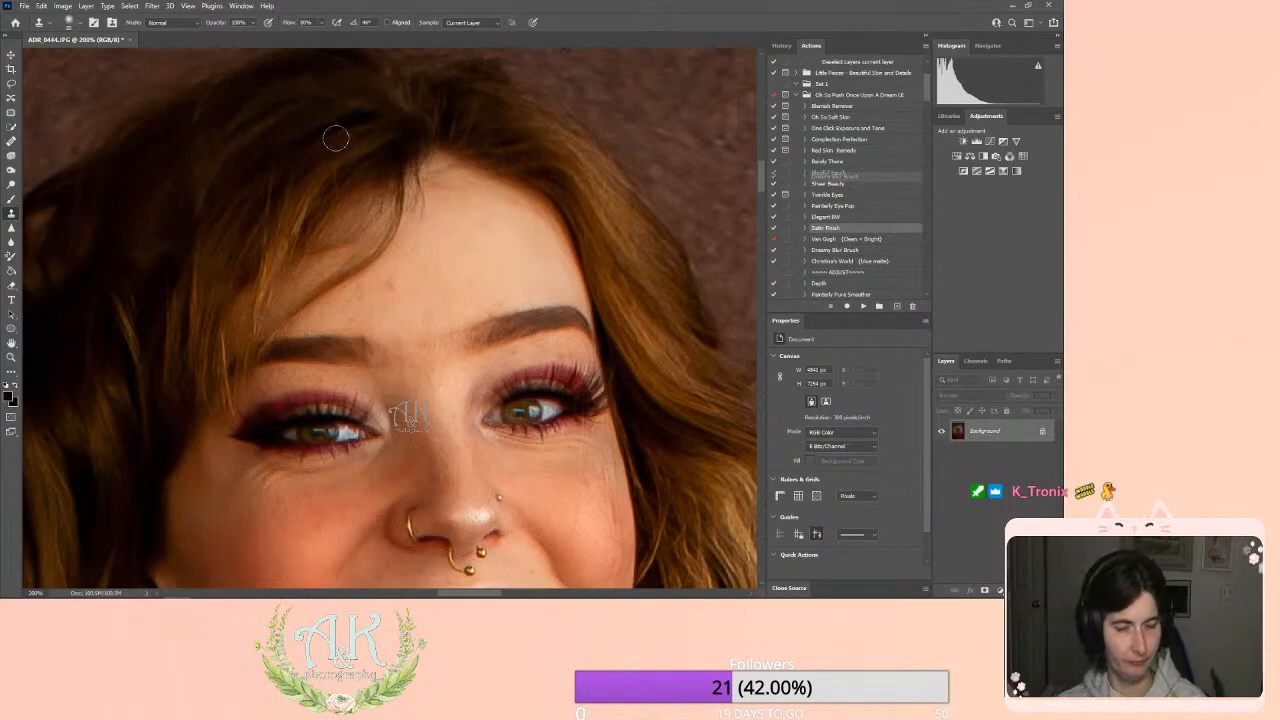
key("bracketright")
key("bracketright")
key("bracketright")
key("bracketright")
key("bracketright")
key("bracketright")
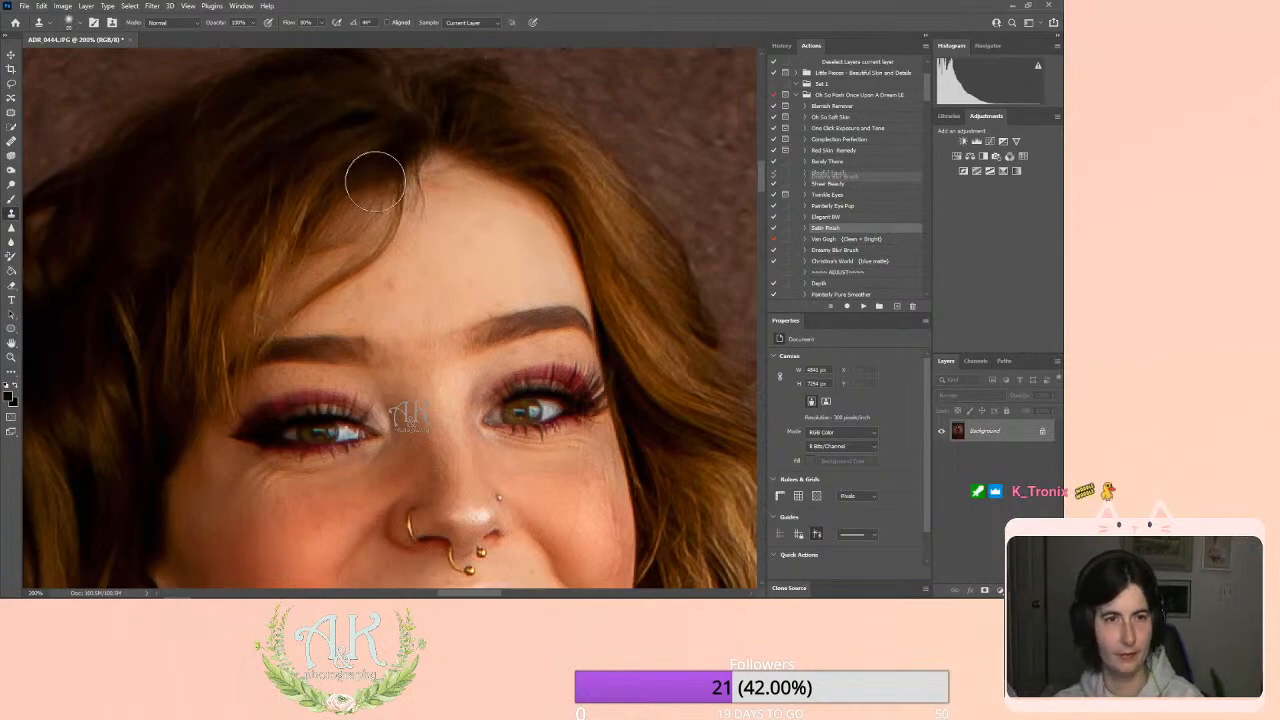
mouse_move(333, 240)
left_mouse_down()
mouse_move(222, 304)
mouse_move(165, 280)
mouse_move(154, 295)
mouse_move(327, 250)
mouse_move(243, 296)
mouse_move(201, 354)
mouse_move(151, 362)
left_mouse_up()
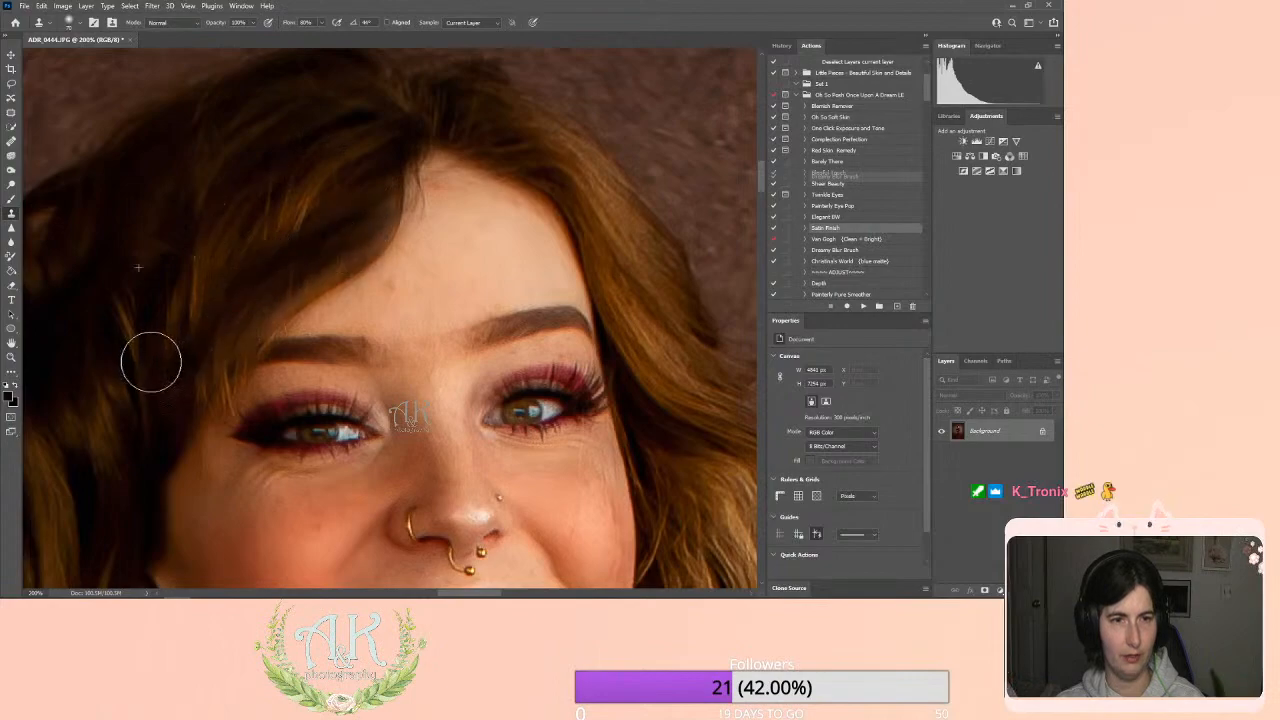
key("ctrl+z")
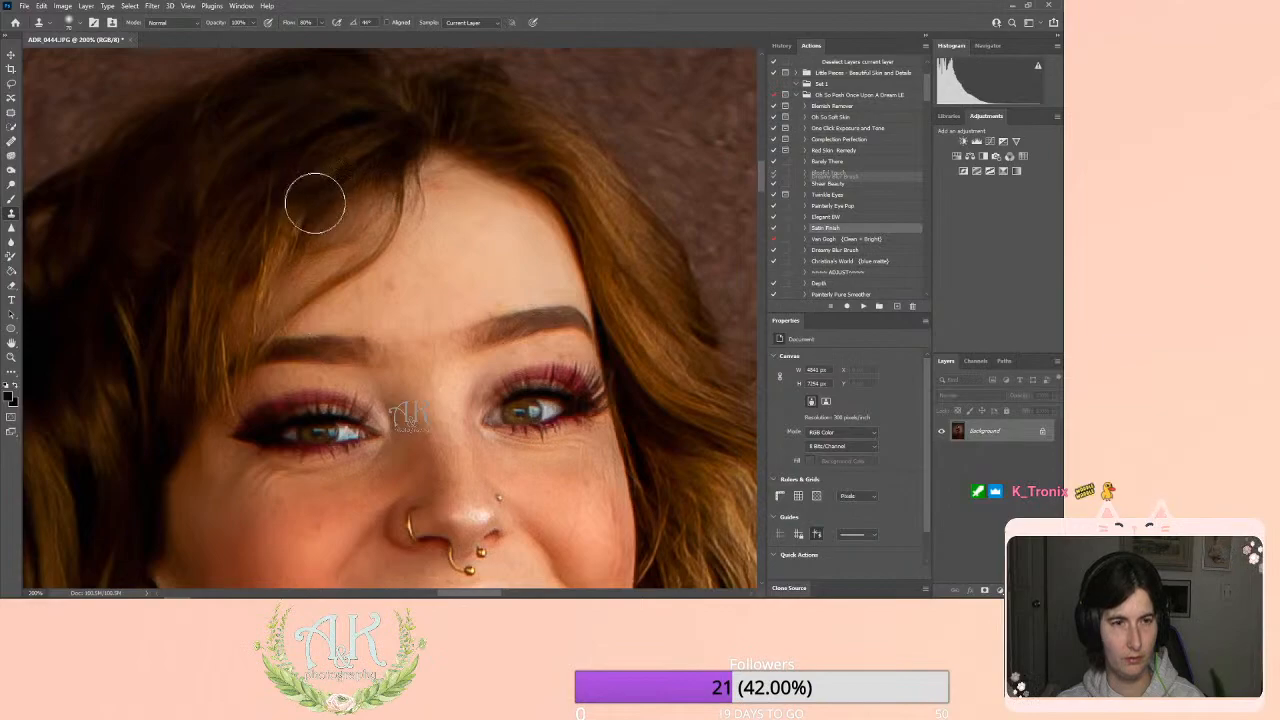
Clone clean skin over the small marks on the forehead between the eyebrows and hairline using a low-opacity Clone Stamp.
scroll(320, 210, "up", 1)
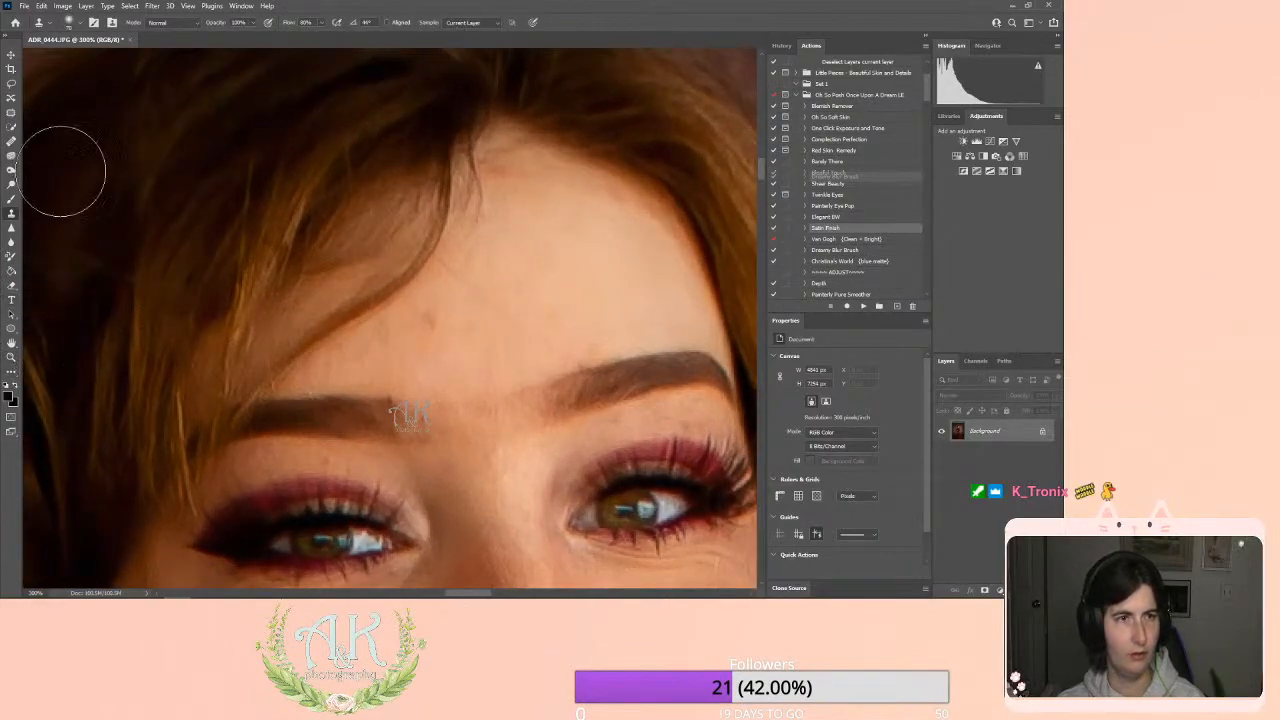
left_click(11, 357)
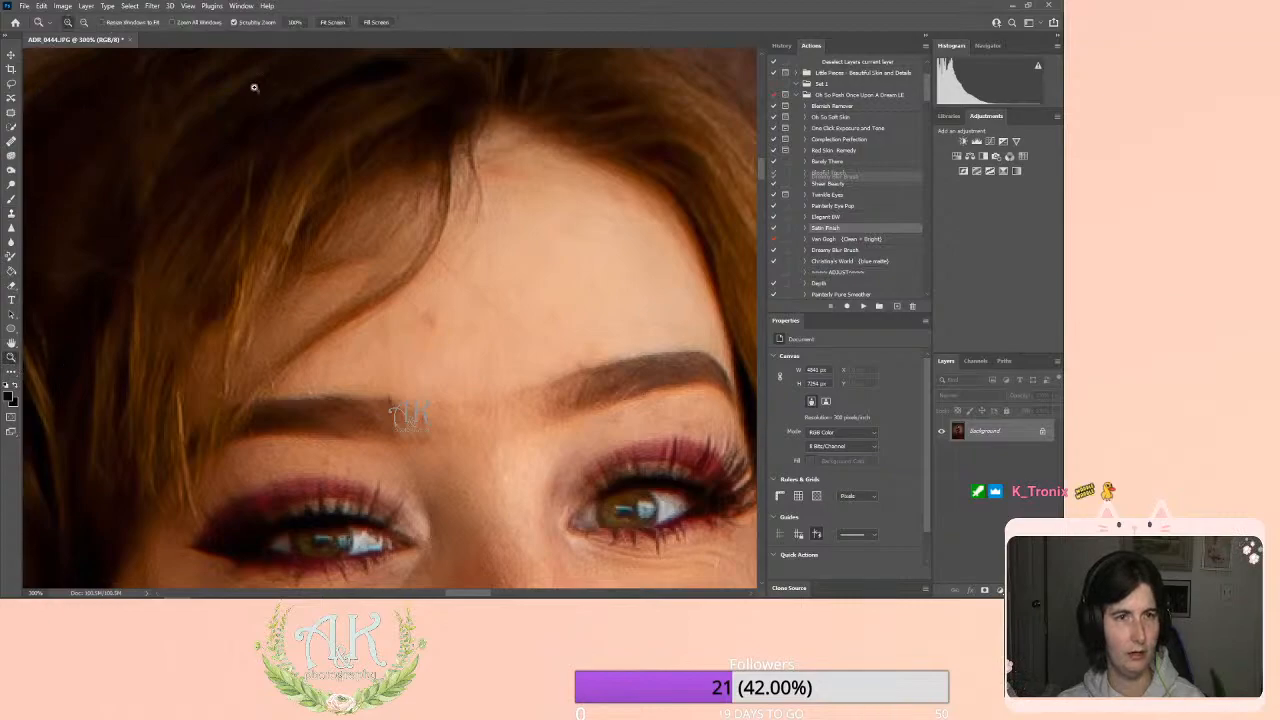
left_click(332, 22)
left_click_drag(400, 150, 366, 183)
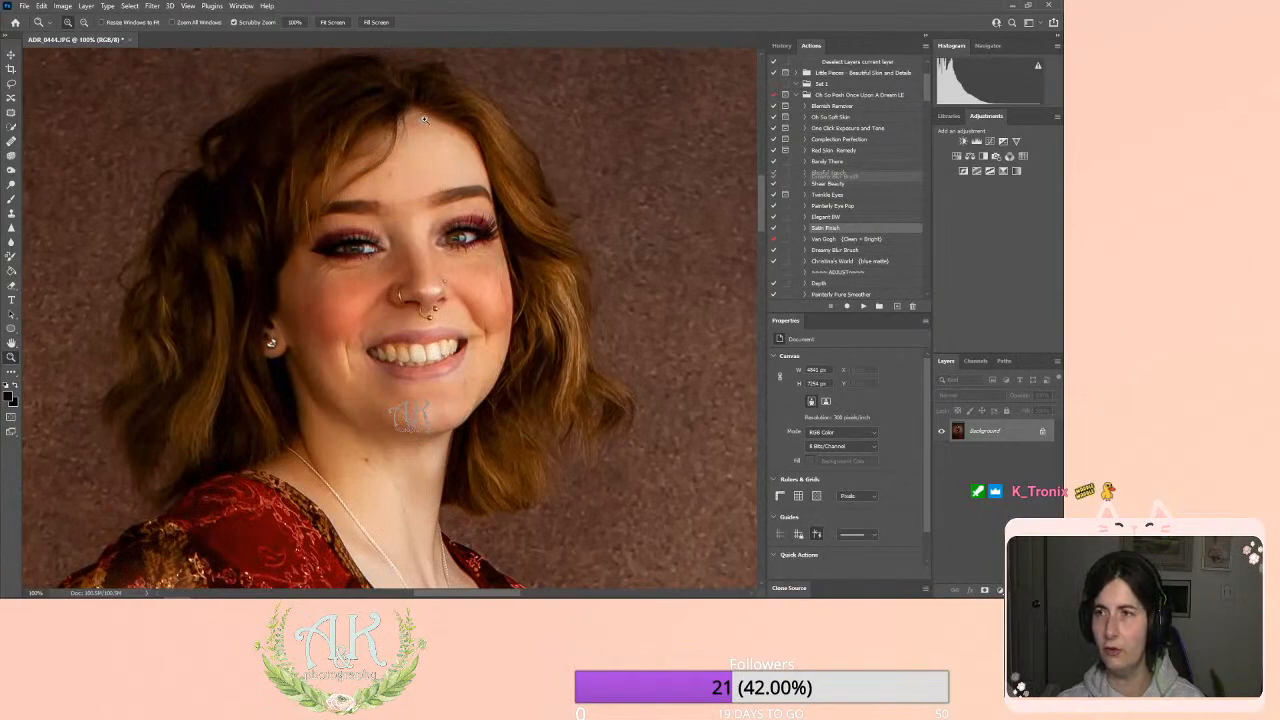
left_click(11, 214)
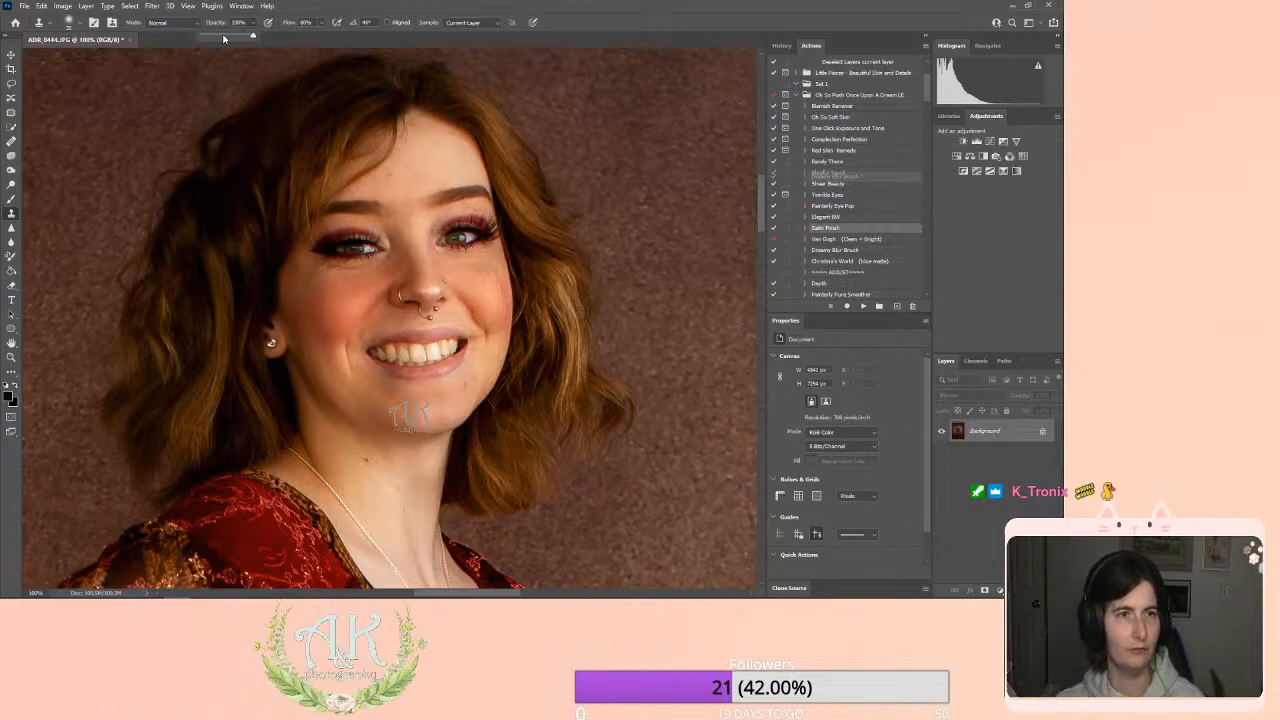
left_click(409, 187, "alt")
left_click_drag(413, 202, 410, 206)
left_click(422, 165, "alt")
left_click(429, 151, "alt")
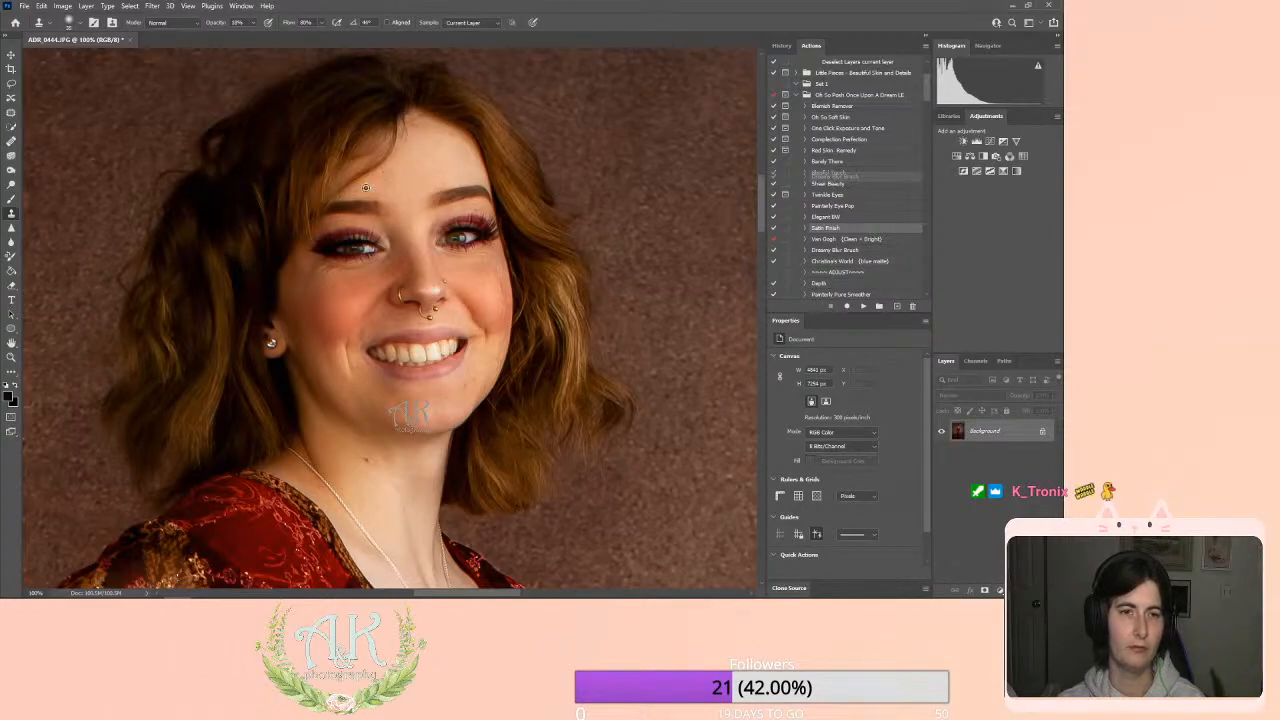
Restore the Clone Stamp to full opacity, then outline the forehead's hair strand with the Patch tool and remove it with a Content-Aware fill.
left_click(255, 21)
left_click_drag(249, 36, 290, 37)
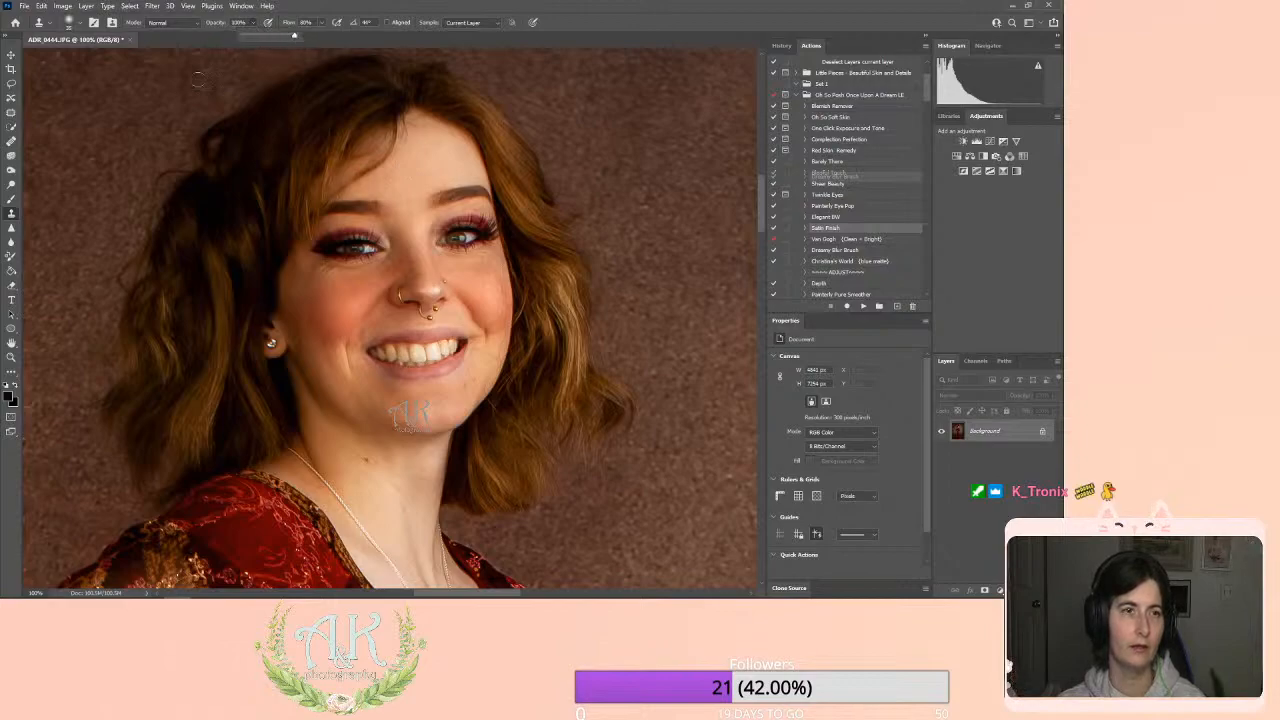
key("j")
mouse_move(398, 125)
left_mouse_down()
mouse_move(380, 162)
mouse_move(332, 200)
mouse_move(369, 195)
mouse_move(408, 148)
mouse_move(396, 117)
left_mouse_up()
key("shift+F5")
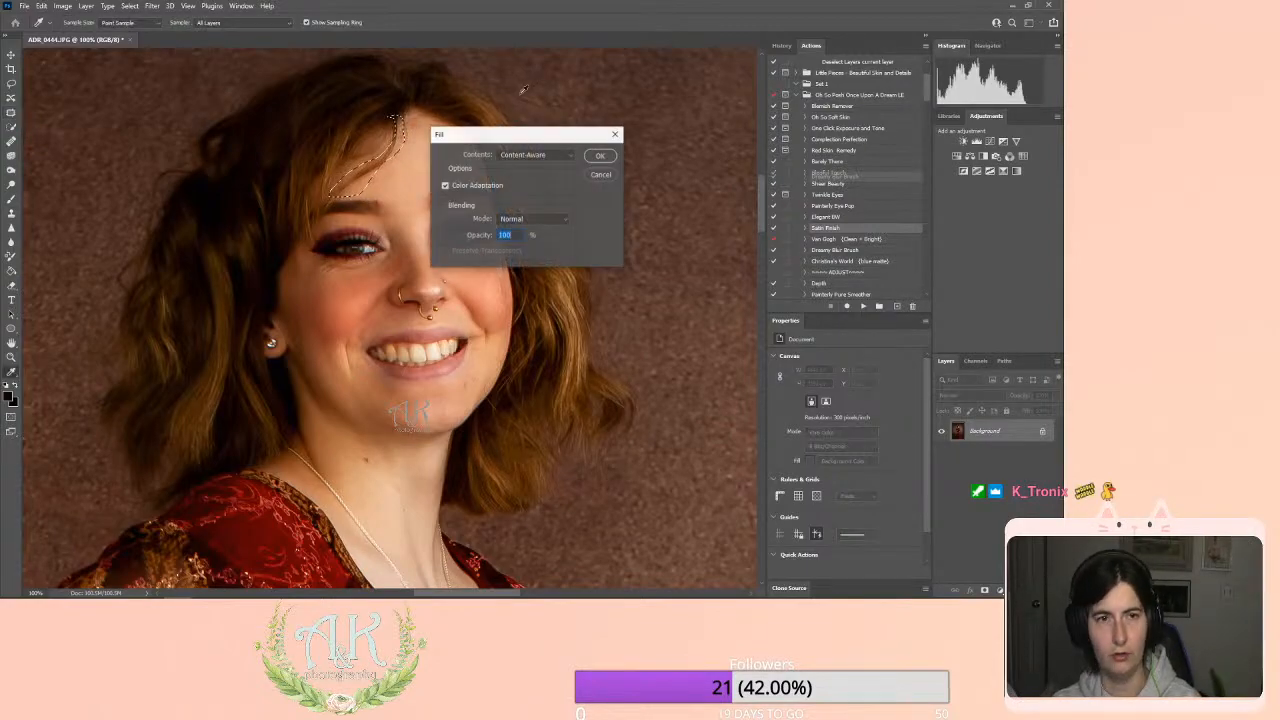
left_click(595, 155)
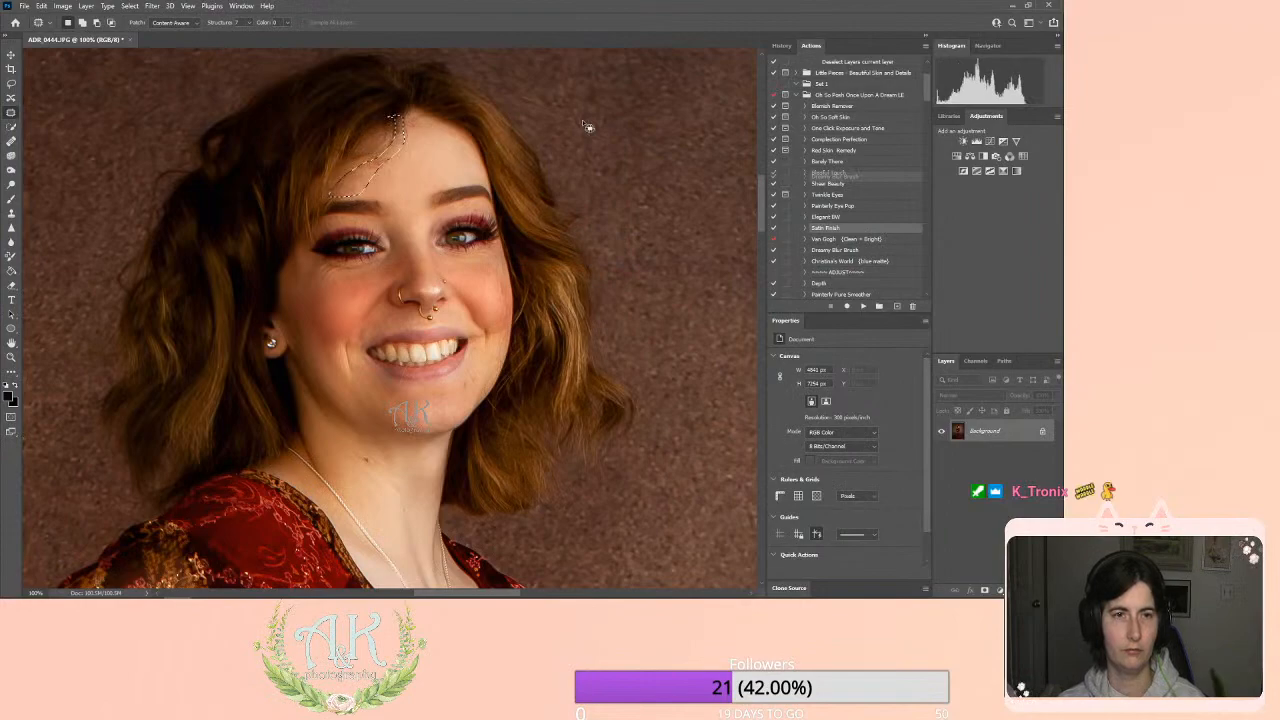
key("ctrl+d")
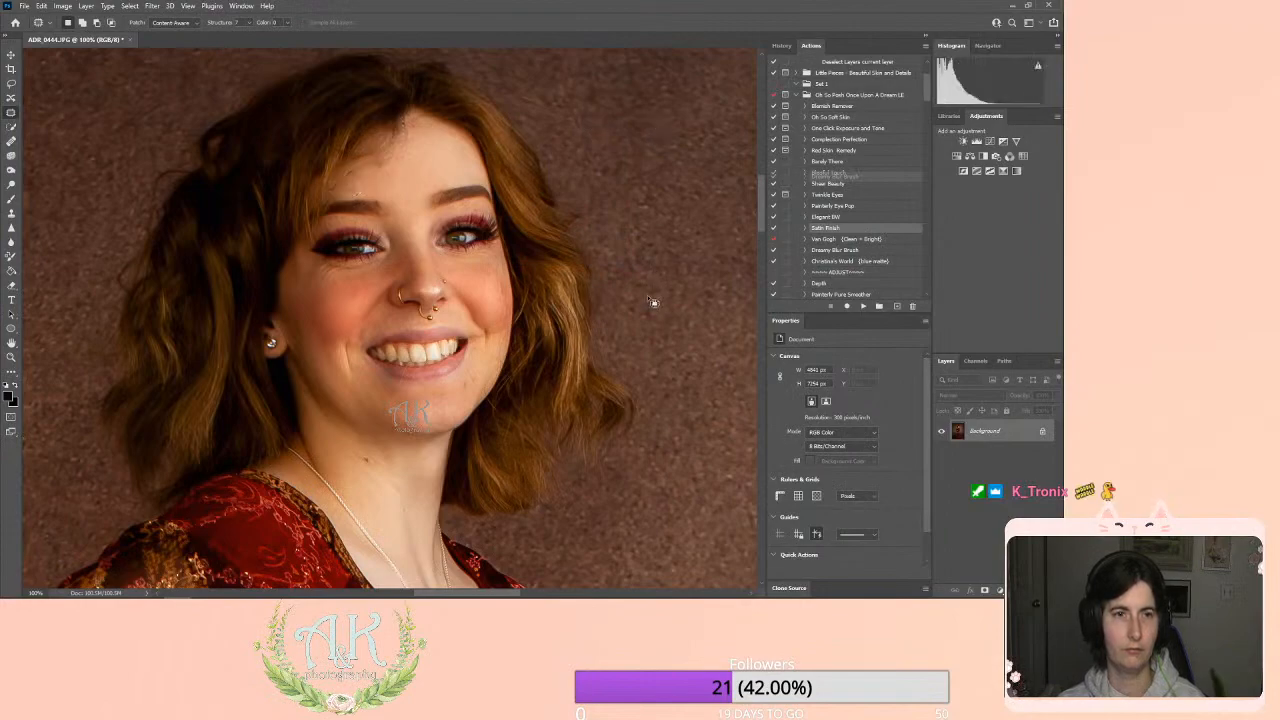
Blend the filled patch into the hairline and forehead skin with the Clone Stamp at 27% opacity.
left_click(11, 213)
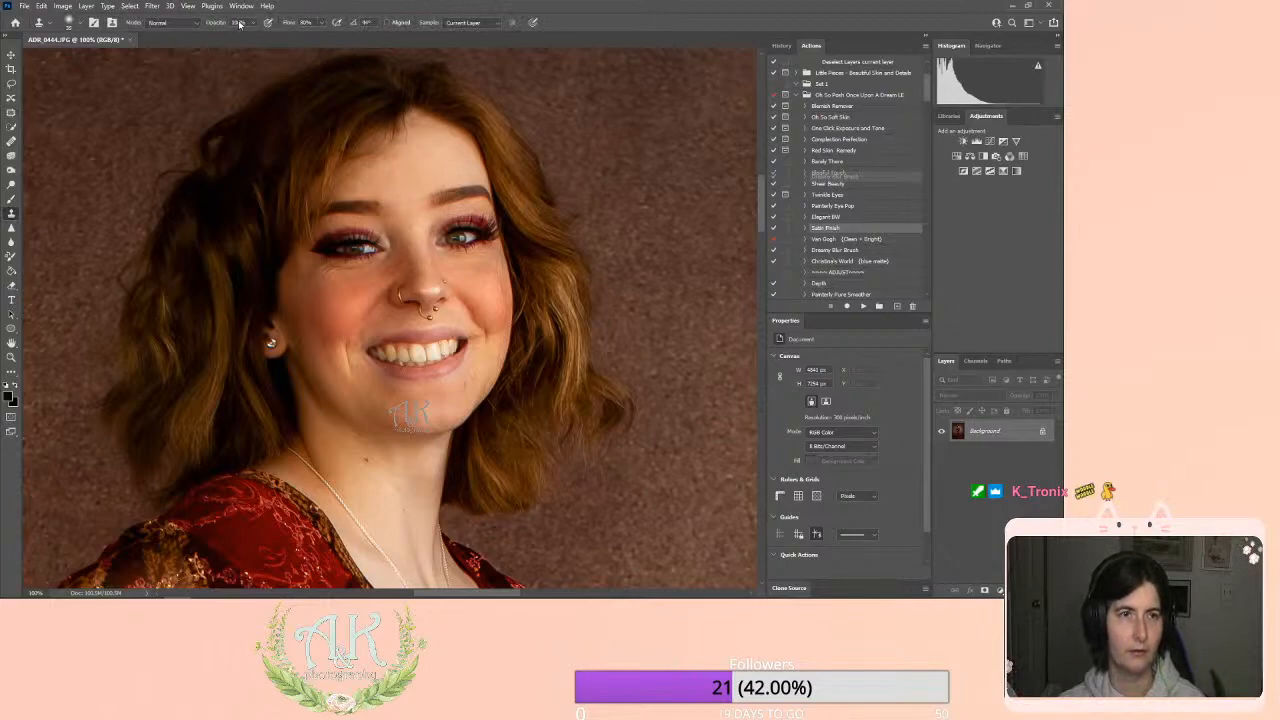
key("2")
key("7")
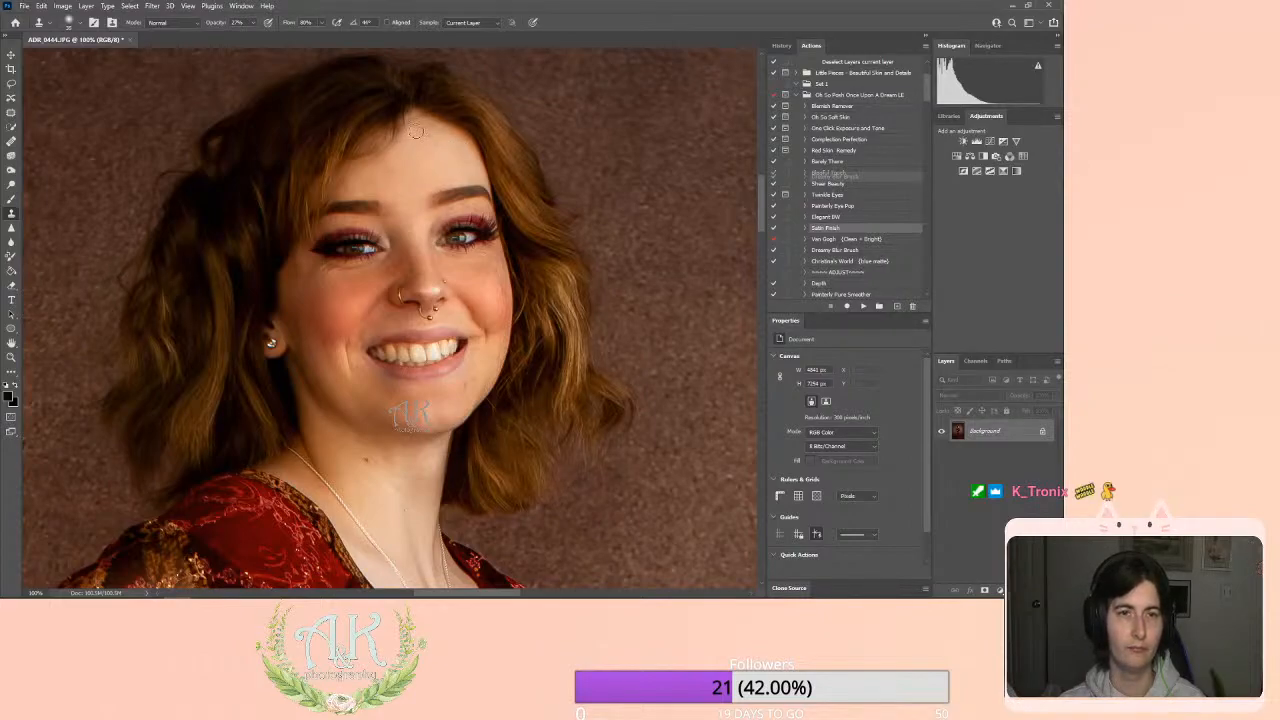
Darken the hair edges around the forehead with the Burn tool set to Shadows at a reduced exposure.
left_click(11, 170)
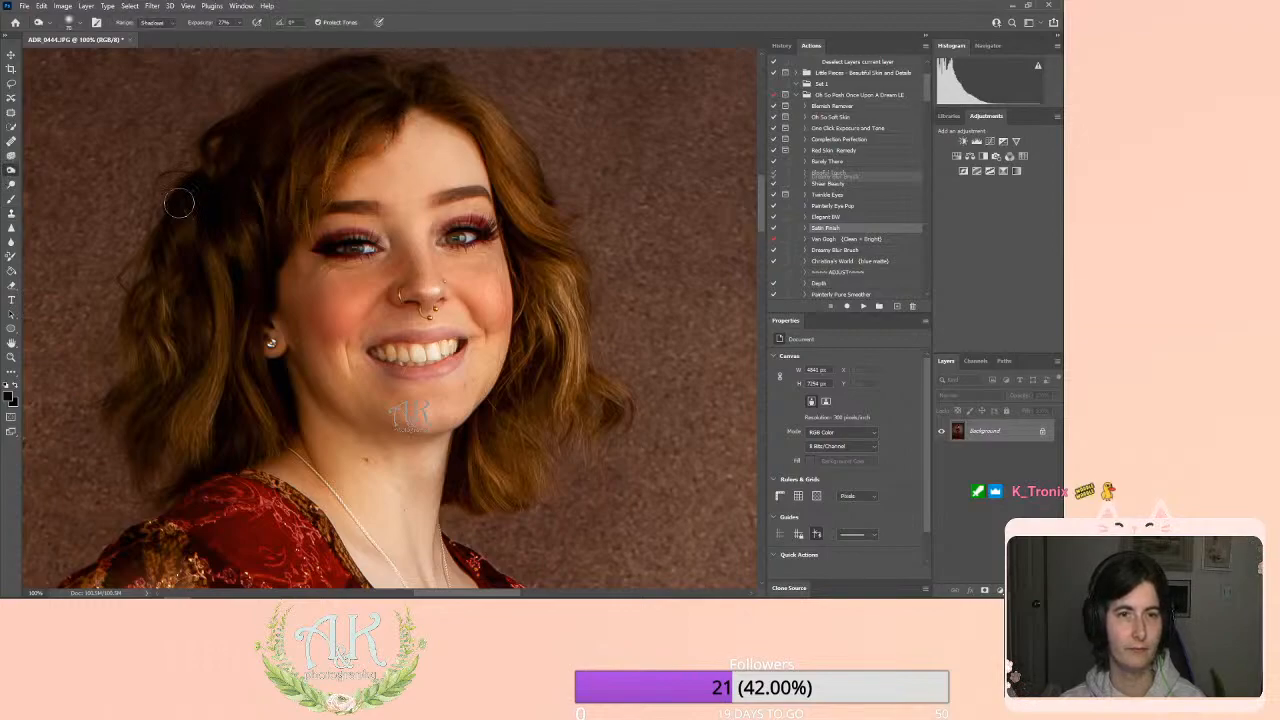
left_click(241, 22)
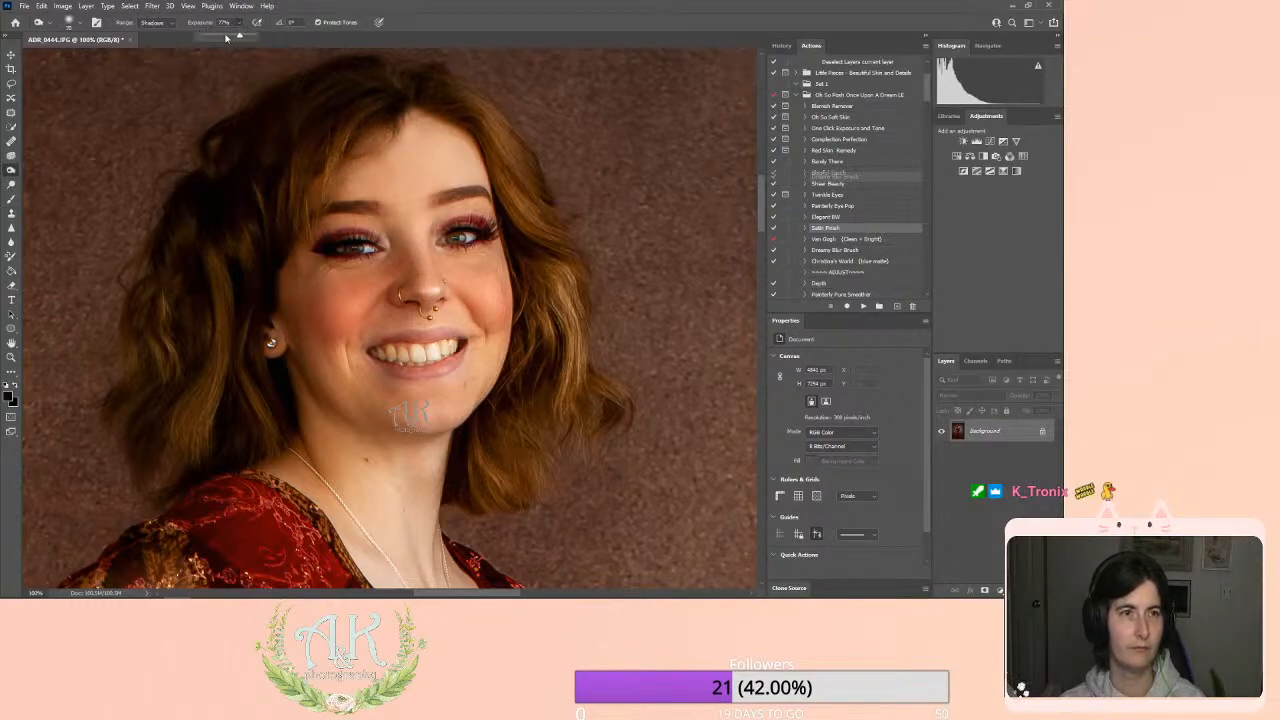
left_click_drag(228, 40, 212, 40)
mouse_move(328, 200)
left_mouse_down()
mouse_move(444, 123)
mouse_move(404, 116)
mouse_move(448, 116)
mouse_move(473, 155)
mouse_move(504, 170)
left_mouse_up()
Darken the inner edge of the gown's V-neckline beside the chest with the Burn tool.
scroll(504, 170, "down", 3)
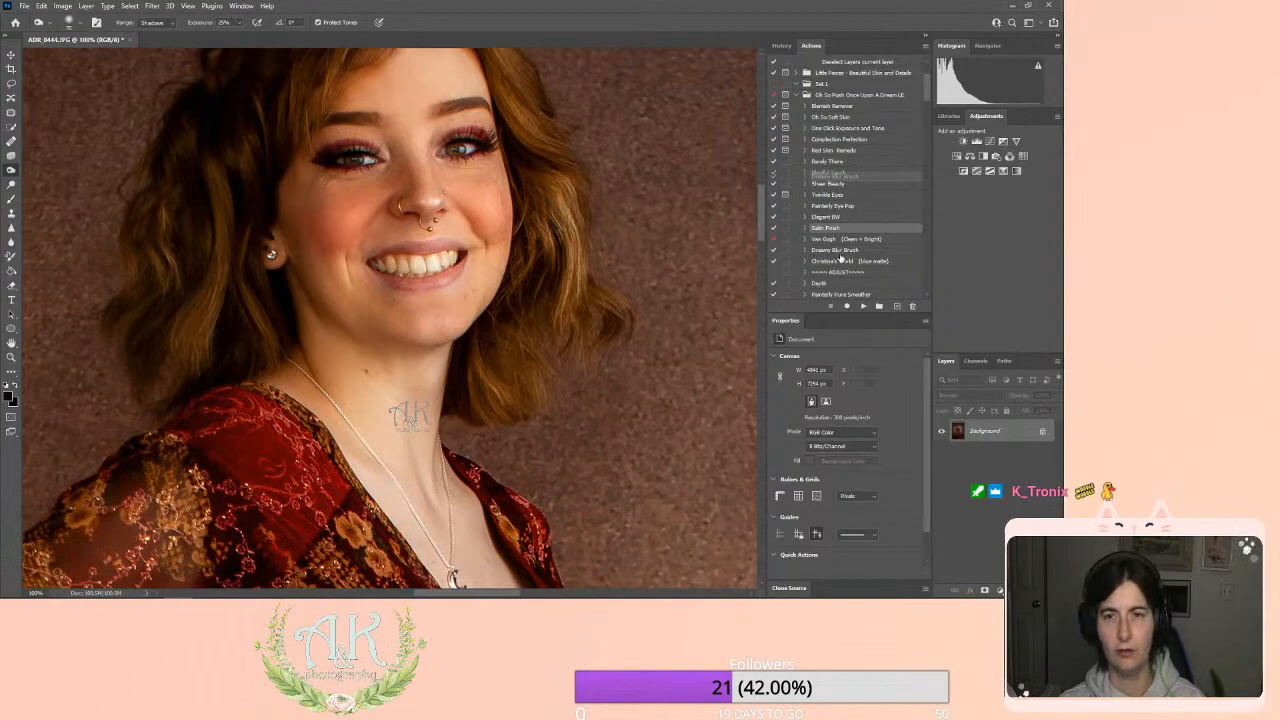
scroll(596, 360, "down", 8)
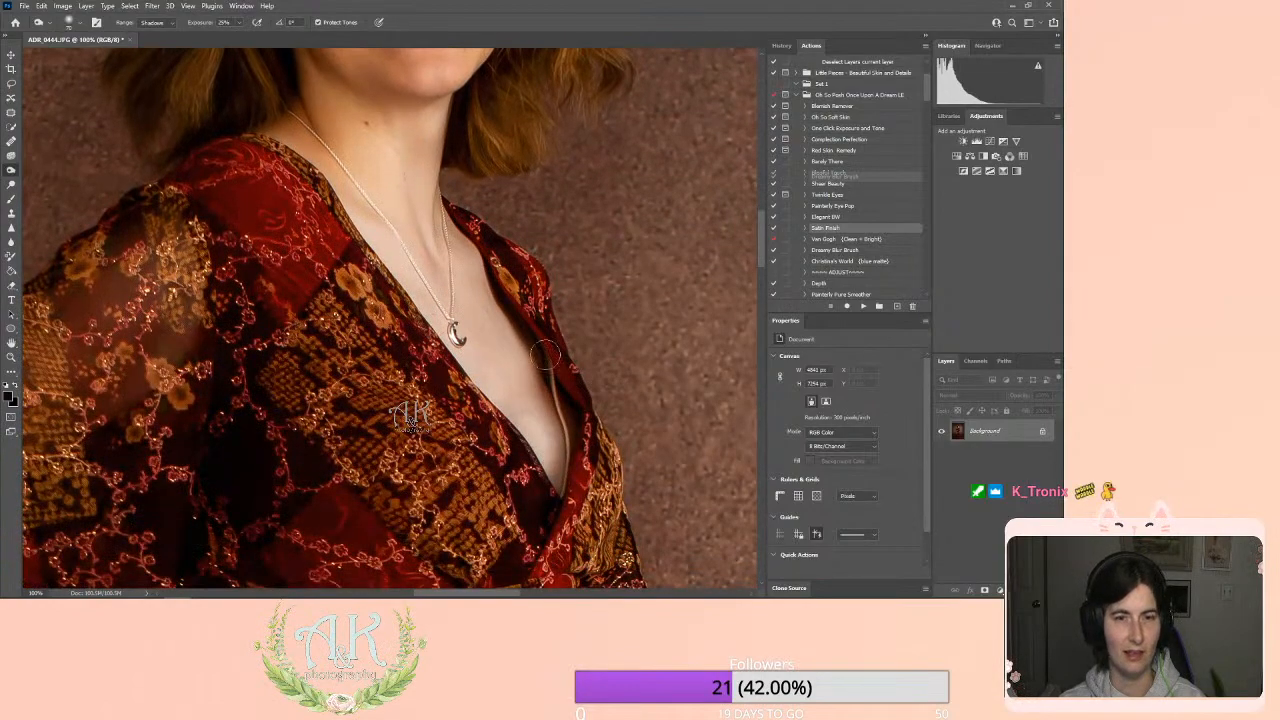
mouse_move(566, 418)
left_mouse_down()
mouse_move(574, 452)
mouse_move(545, 360)
mouse_move(572, 417)
mouse_move(576, 452)
mouse_move(542, 371)
mouse_move(570, 460)
mouse_move(545, 358)
mouse_move(554, 508)
mouse_move(566, 467)
mouse_move(551, 372)
mouse_move(556, 490)
left_mouse_up()
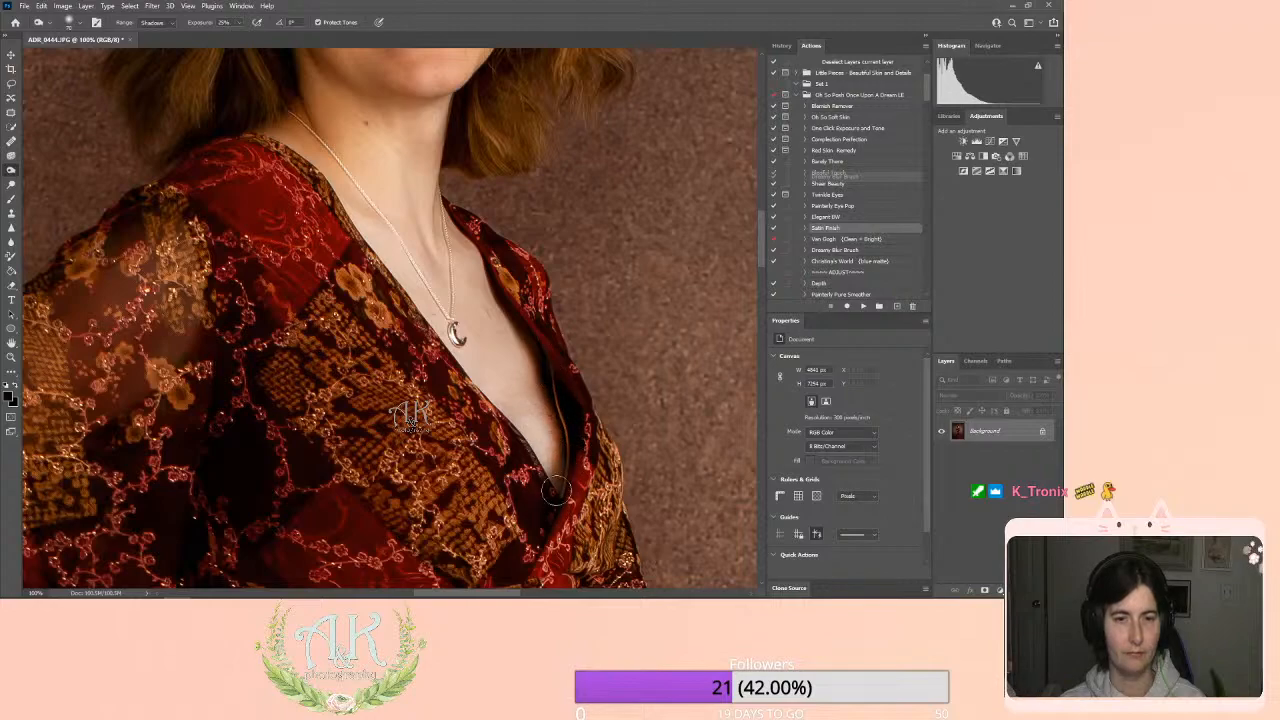
Clone dark fabric over the light strap inside the V-neckline with the Clone Stamp at 27% opacity.
left_click(11, 213)
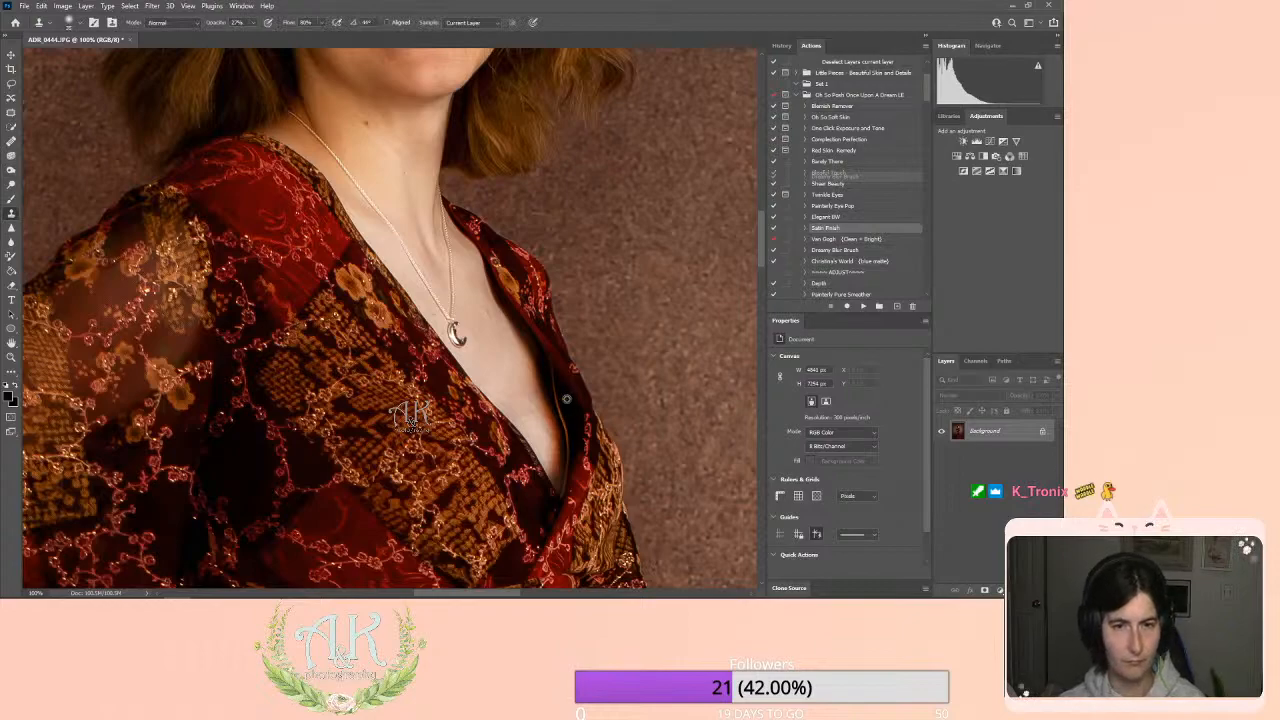
mouse_move(554, 386)
left_mouse_down()
mouse_move(551, 373)
mouse_move(569, 474)
left_mouse_up()
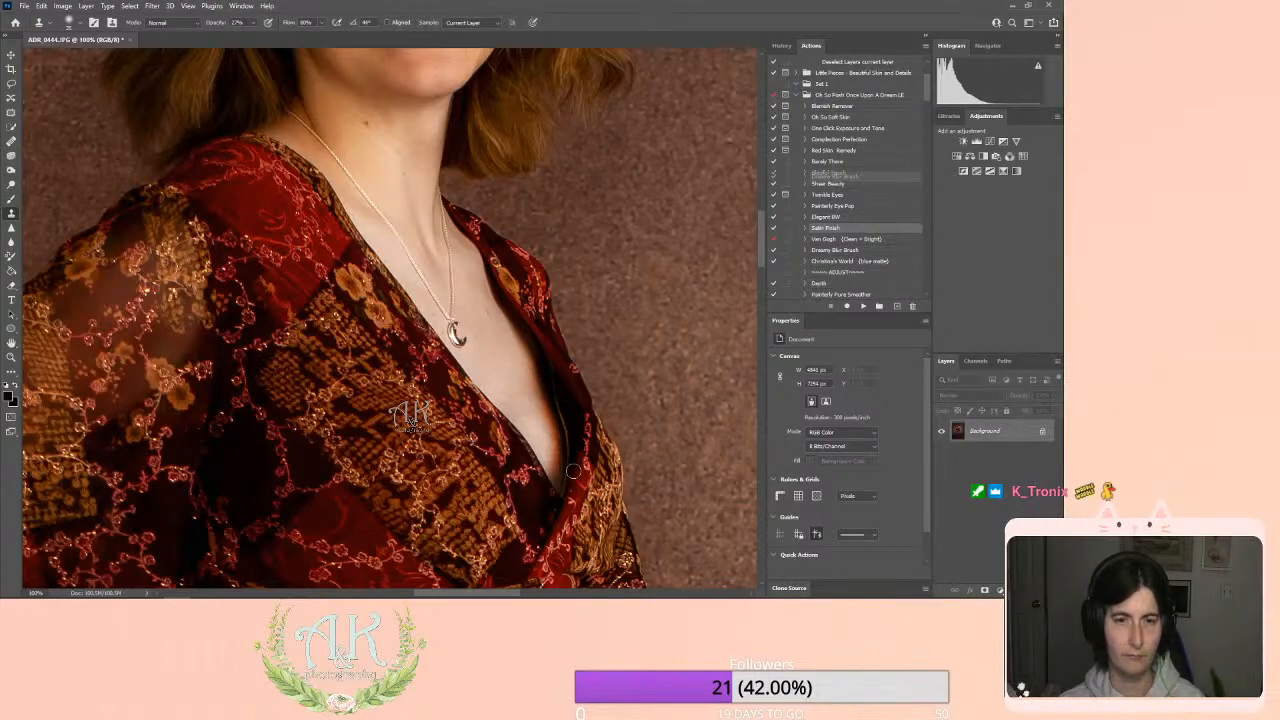
mouse_move(558, 414)
left_mouse_down()
mouse_move(568, 449)
mouse_move(549, 362)
mouse_move(564, 482)
left_mouse_up()
mouse_move(564, 482)
left_mouse_down()
mouse_move(549, 399)
mouse_move(567, 466)
mouse_move(565, 400)
mouse_move(572, 432)
left_mouse_up()
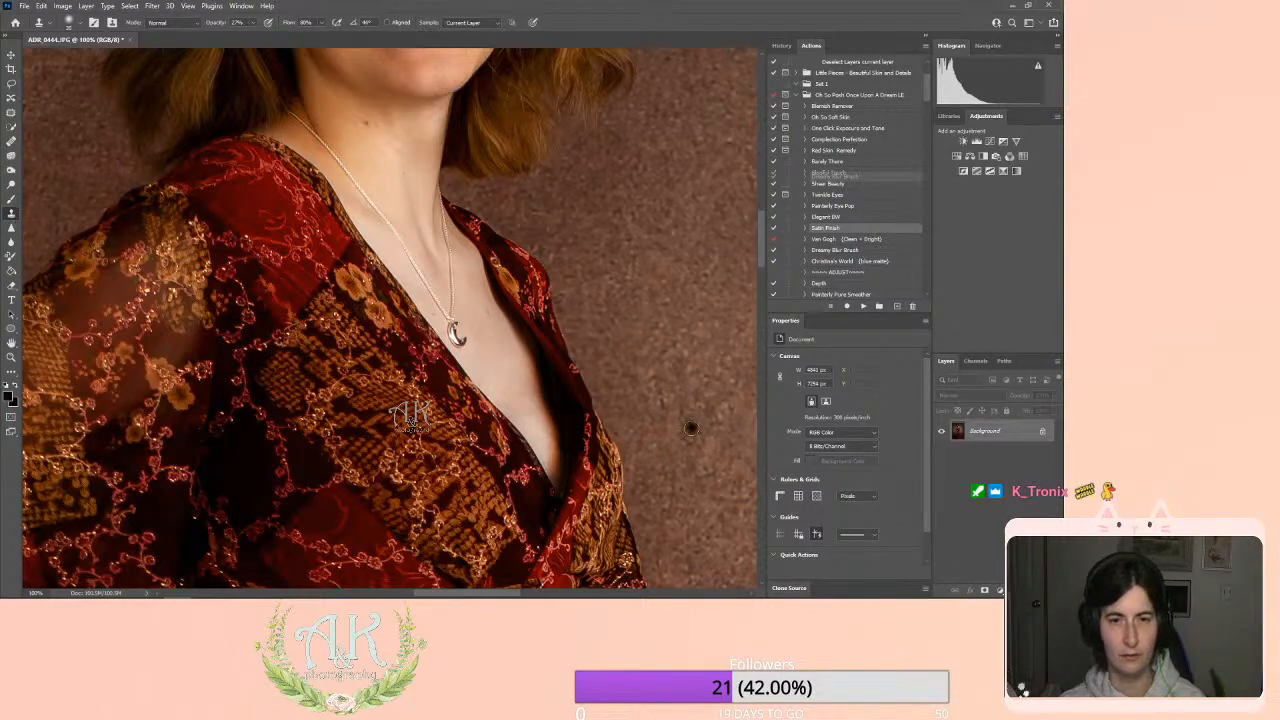
Resample the neckline's dark fabric and blend the gown's inner chest edge with a resized Clone Stamp brush.
key("bracketright")
key("bracketright")
key("bracketright")
key("bracketright")
key("bracketright")
key("bracketright")
key("bracketright")
key("bracketright")
key("bracketright")
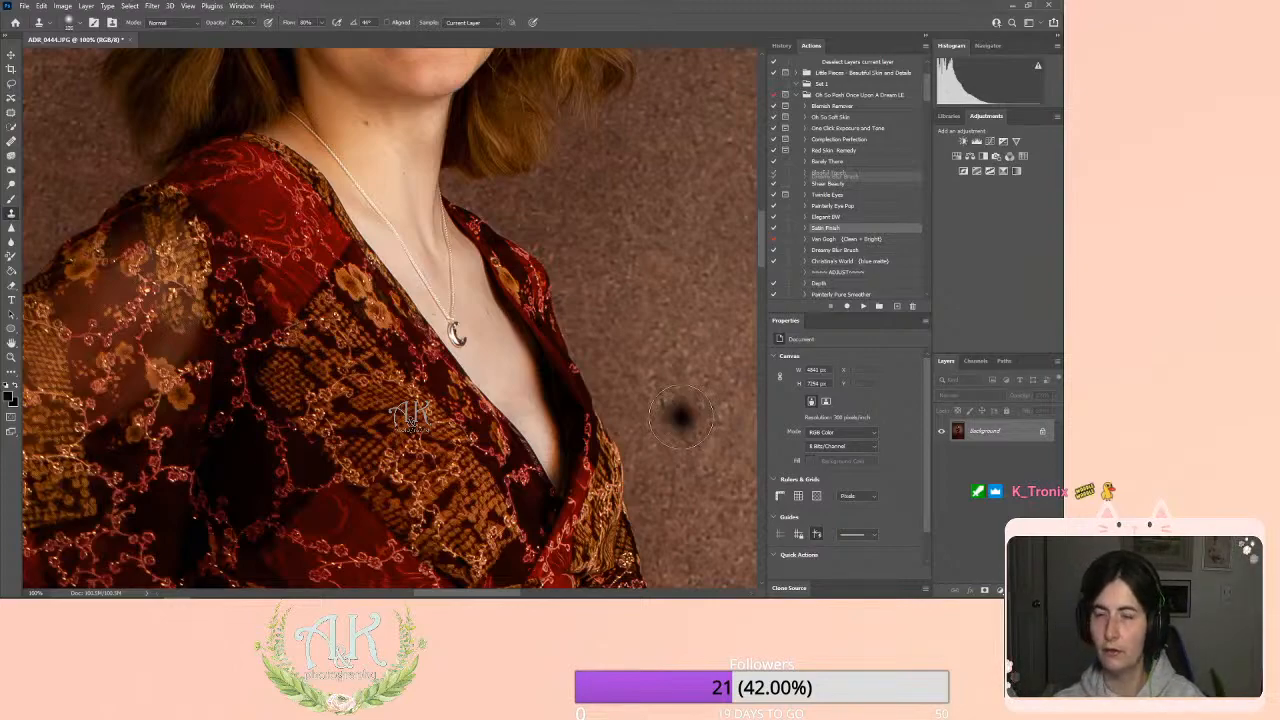
left_click(580, 421, "alt")
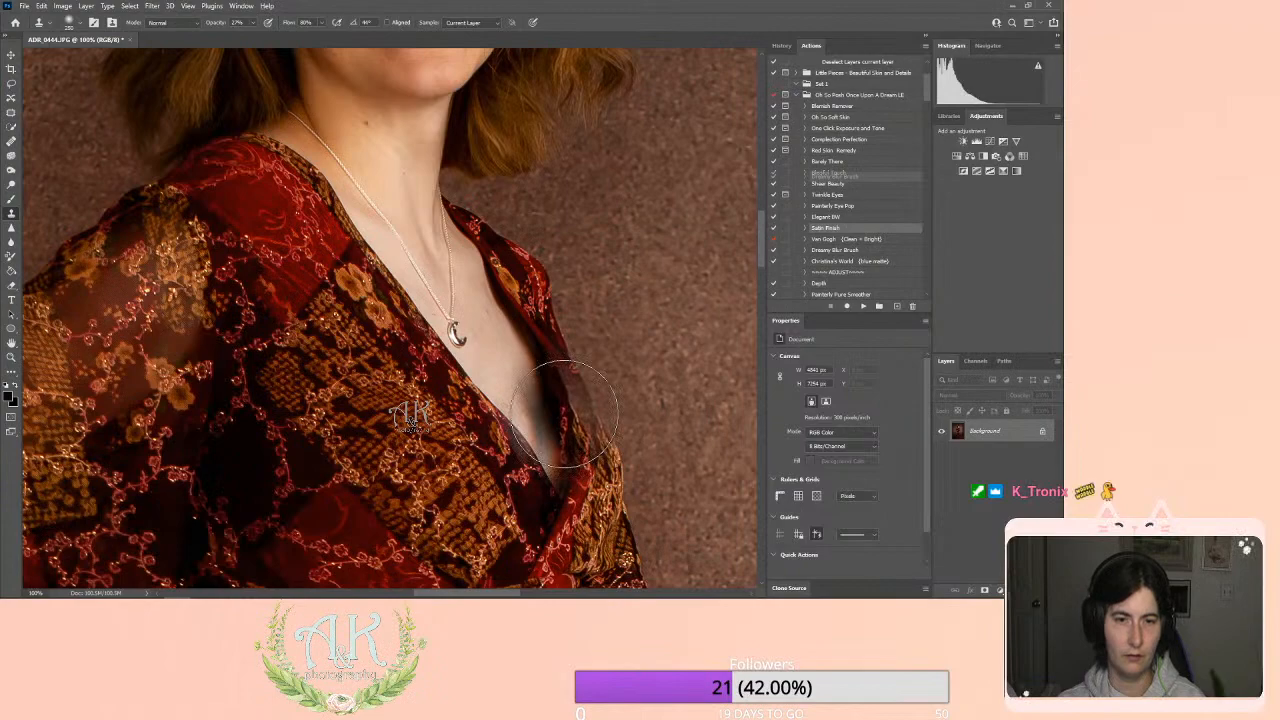
key("bracketleft")
key("bracketleft")
key("bracketleft")
key("bracketleft")
key("bracketleft")
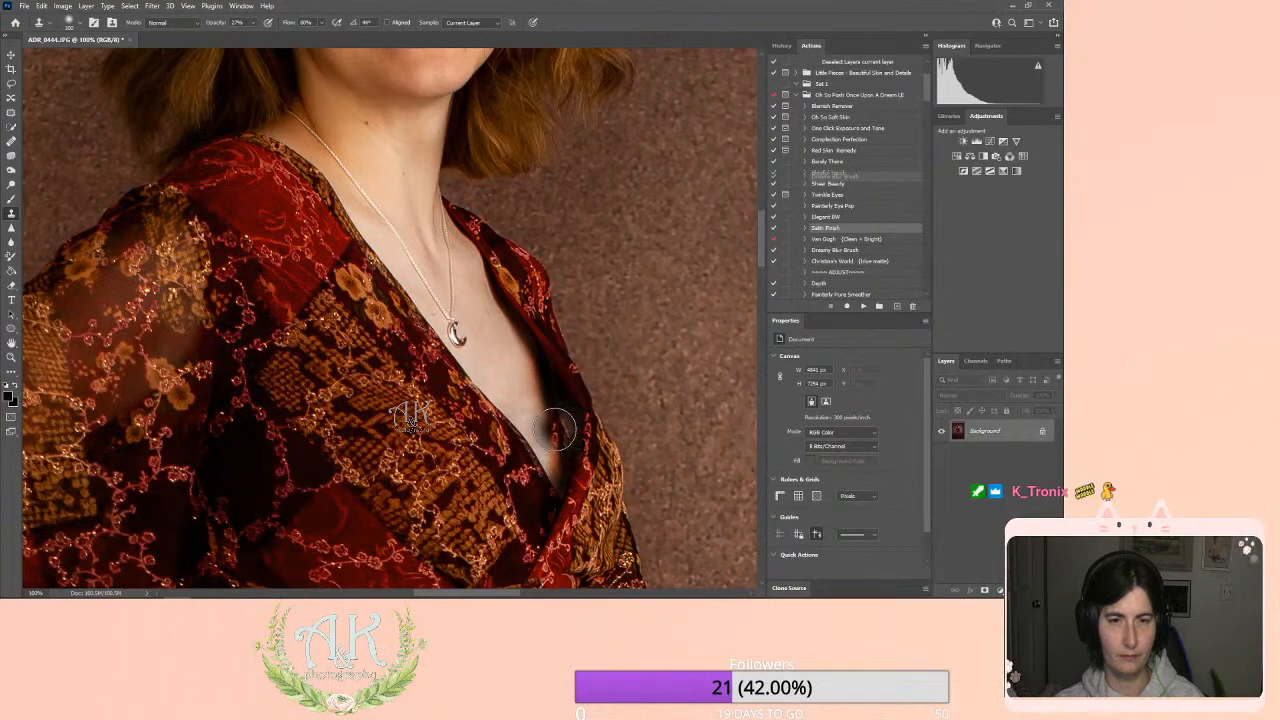
mouse_move(545, 354)
left_mouse_down()
mouse_move(561, 385)
mouse_move(563, 477)
mouse_move(578, 389)
mouse_move(558, 314)
mouse_move(585, 395)
left_mouse_up()
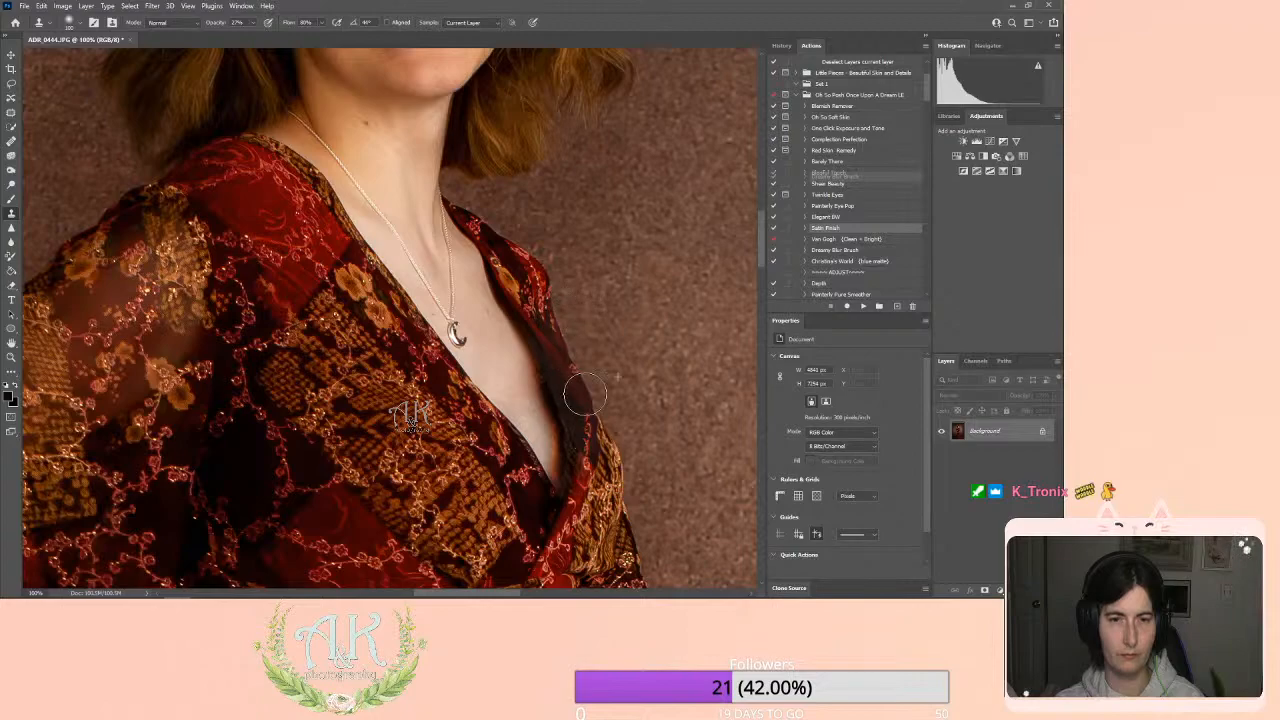
scroll(450, 365, "down", 4)
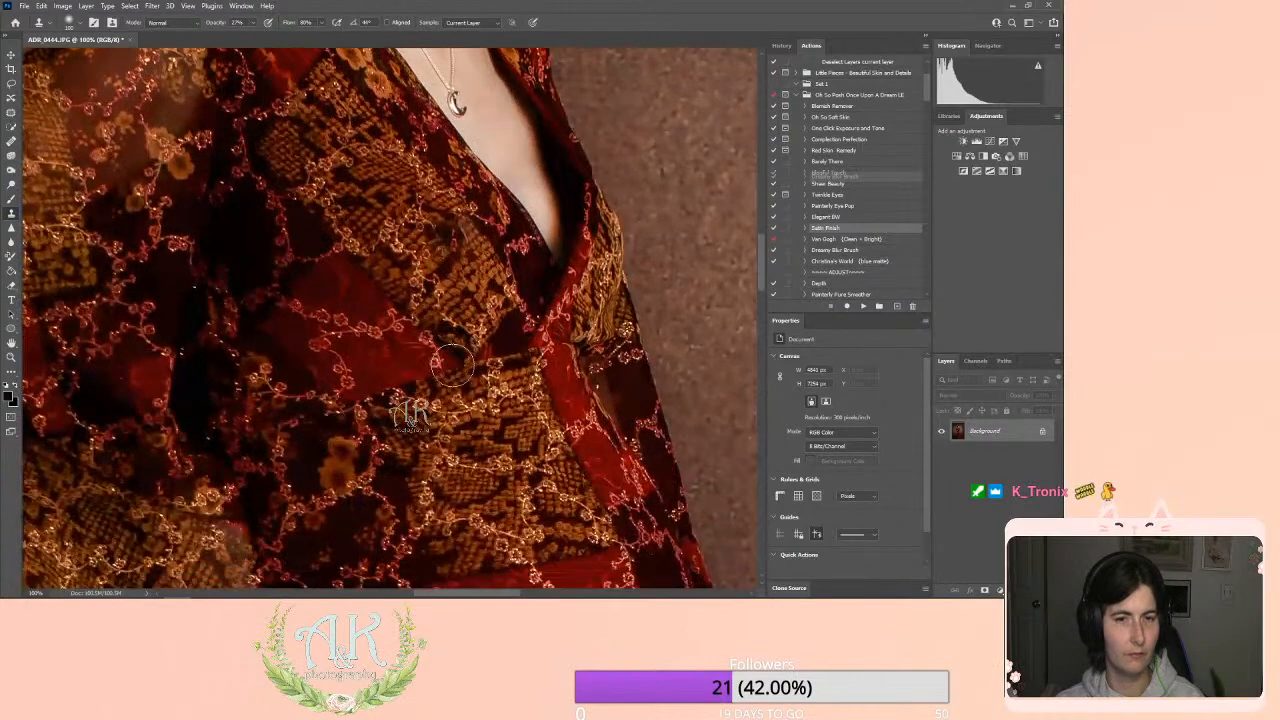
key("z")
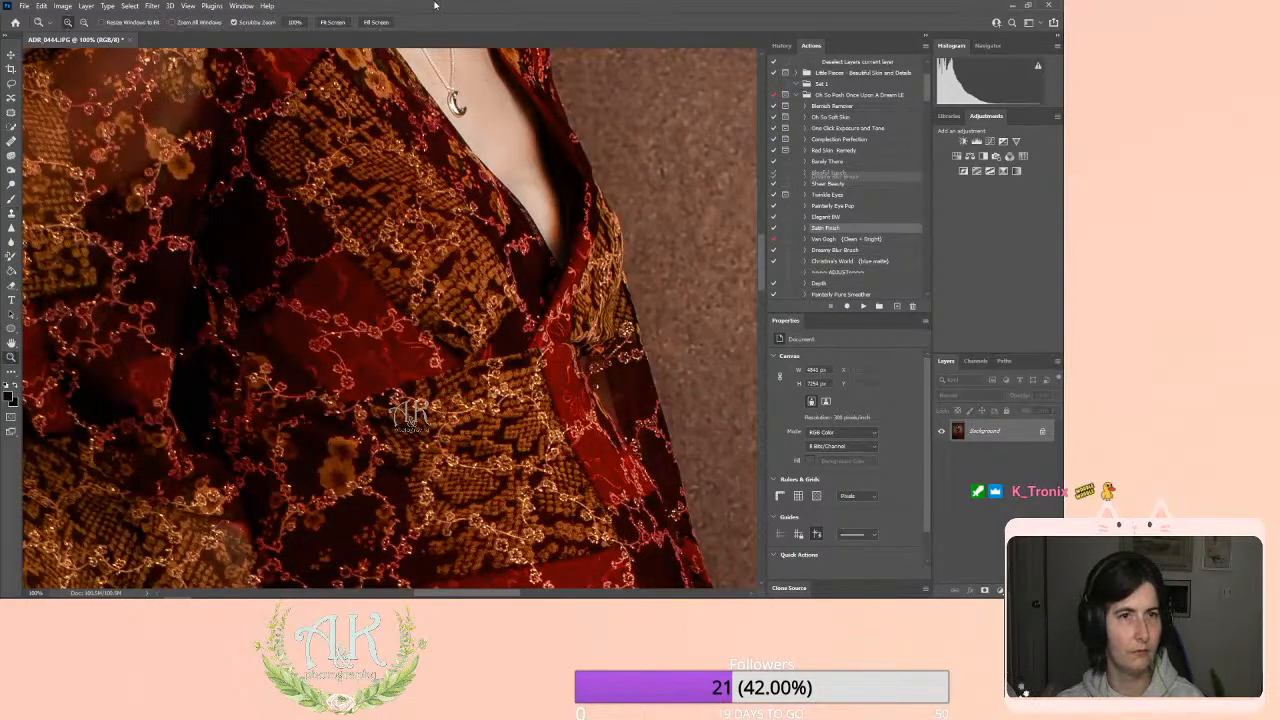
left_click(332, 22)
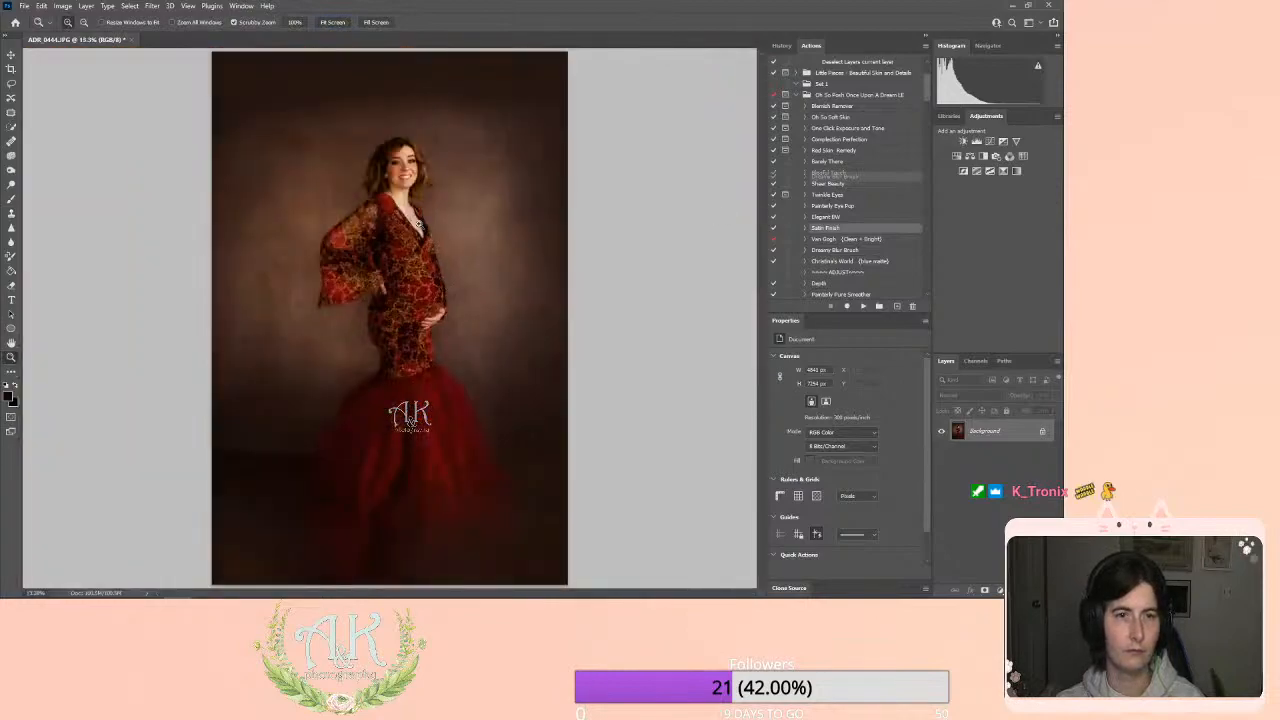
Paint dark fabric colour over the base of the gown's V-neckline with a much smaller Brush tool tip, resampling the colour beside it.
left_click(318, 145)
left_click(314, 143)
left_click(308, 165)
scroll(631, 305, "up", 2)
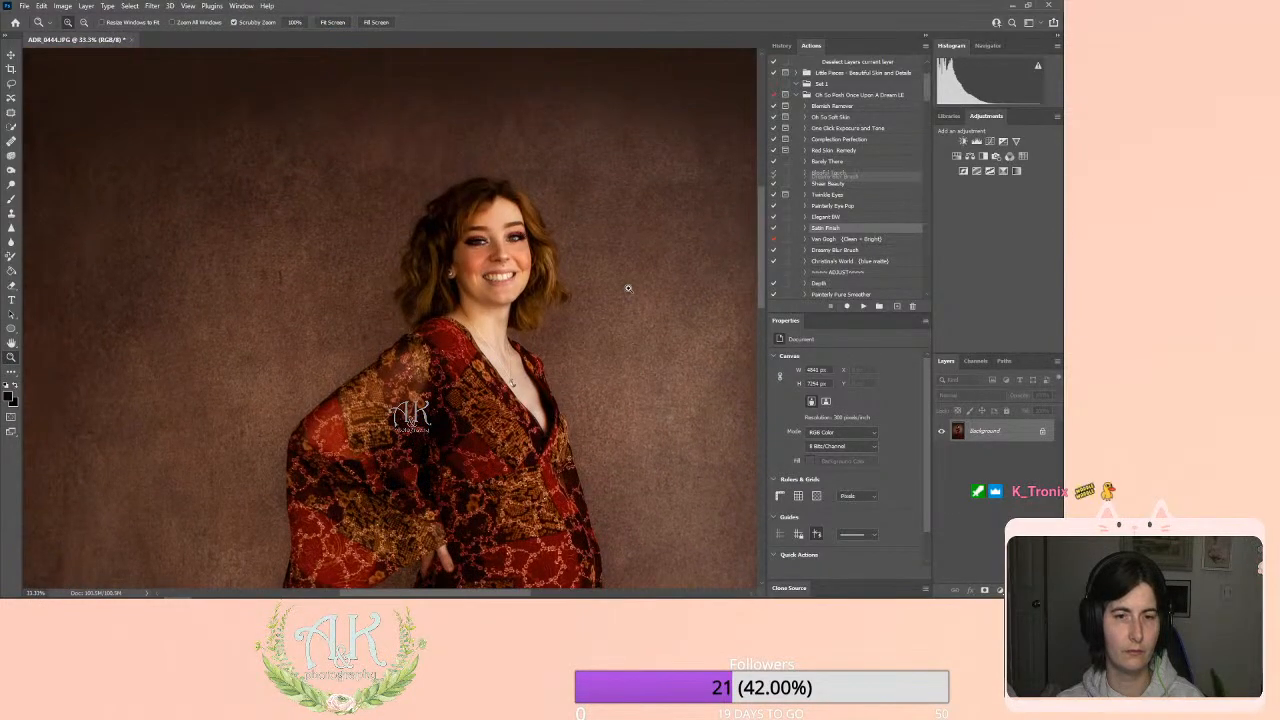
scroll(600, 250, "up", 2)
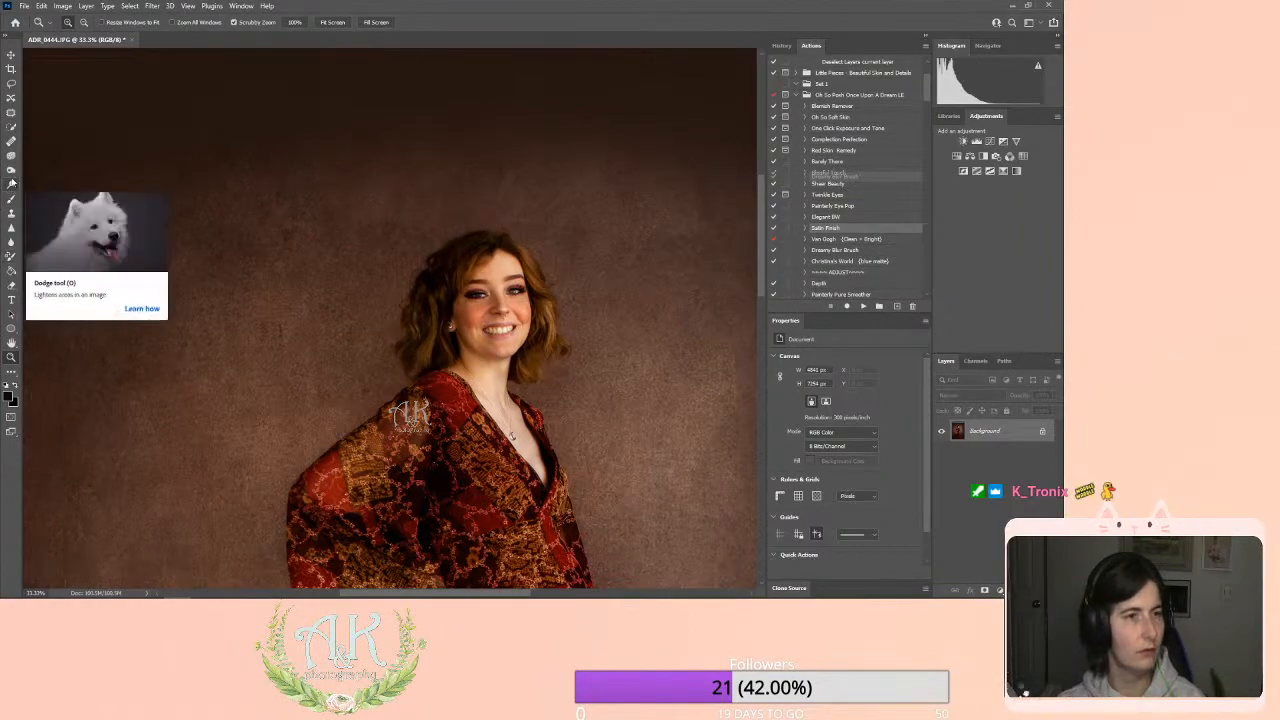
left_click(12, 170)
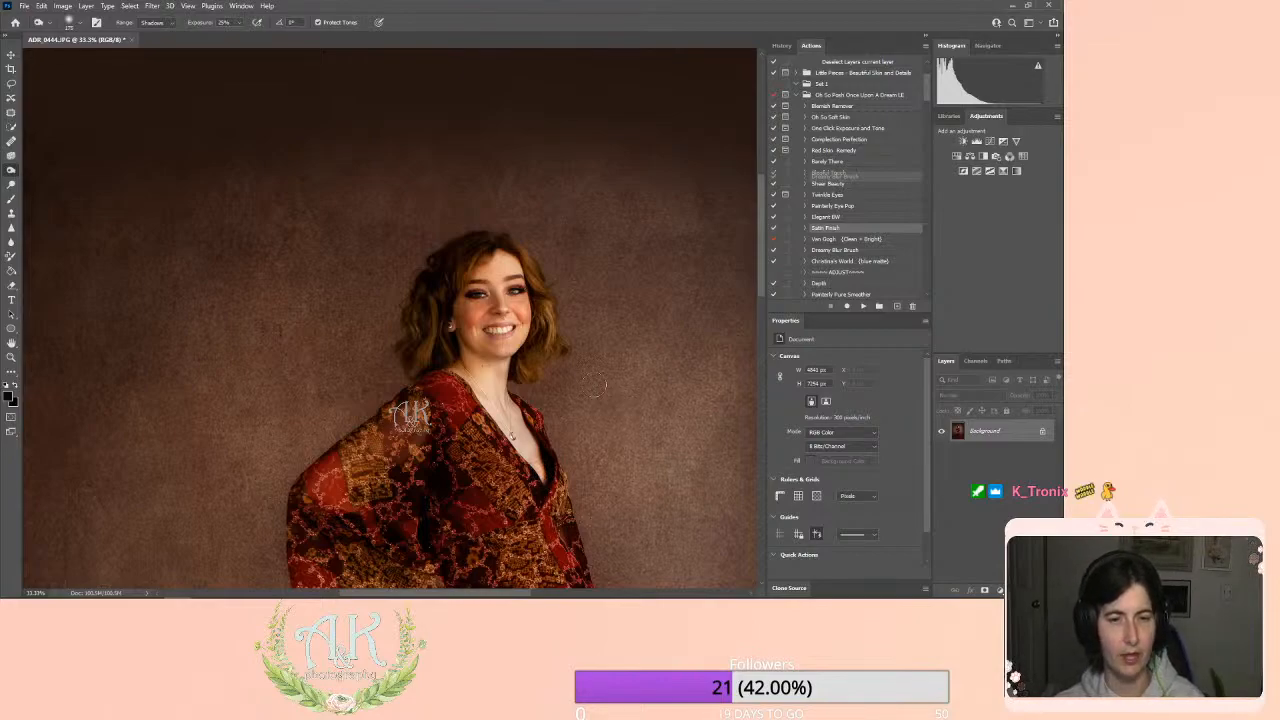
left_click(11, 197)
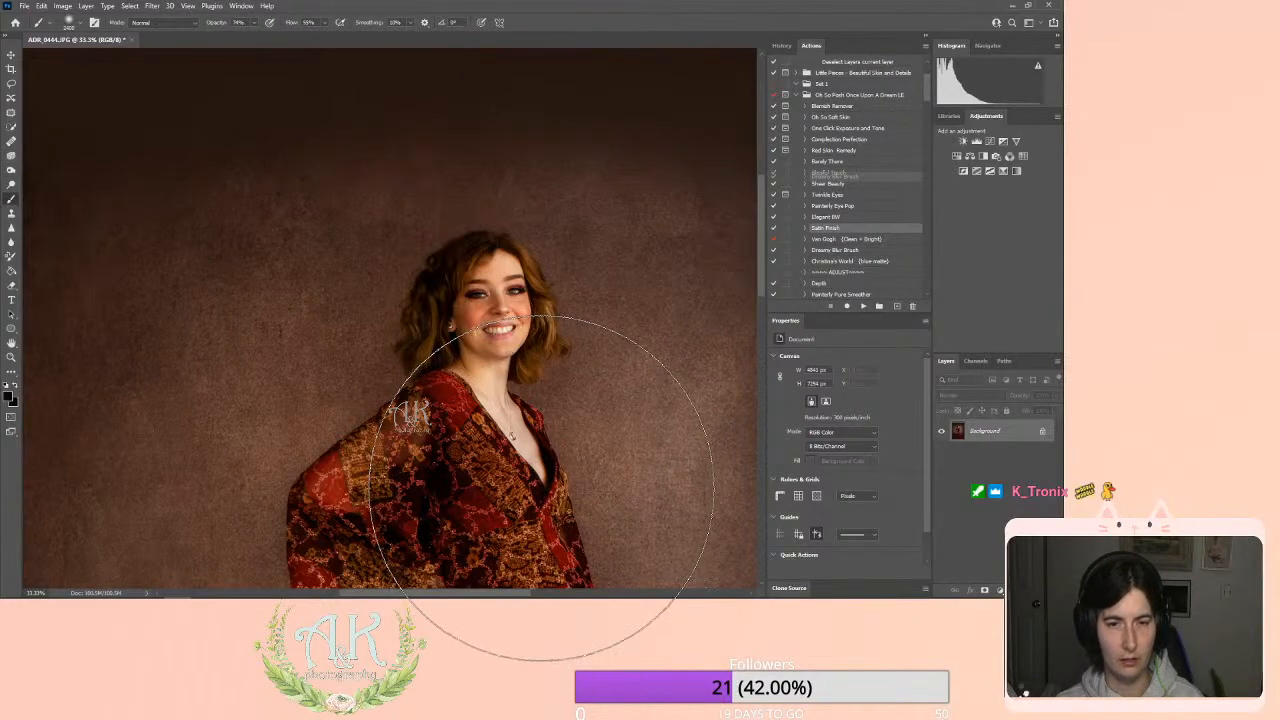
key("bracketleft")
key("bracketleft")
key("bracketleft")
key("bracketleft")
key("bracketleft")
key("bracketleft")
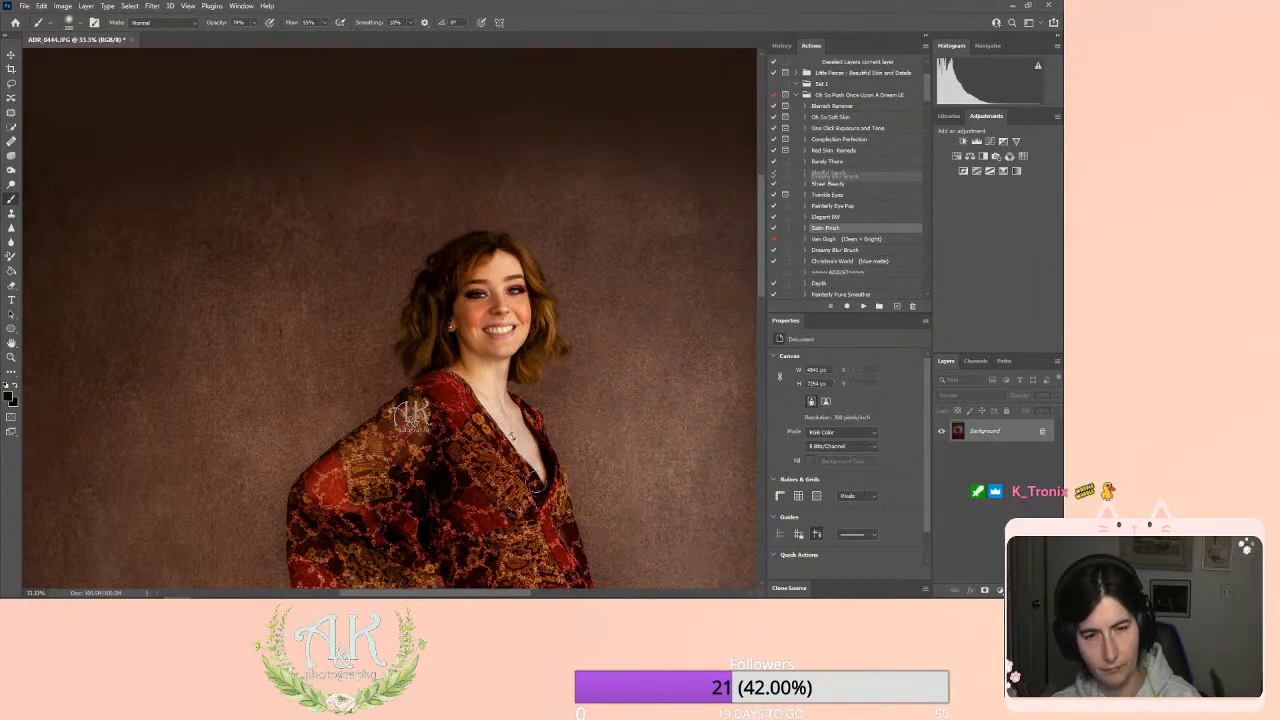
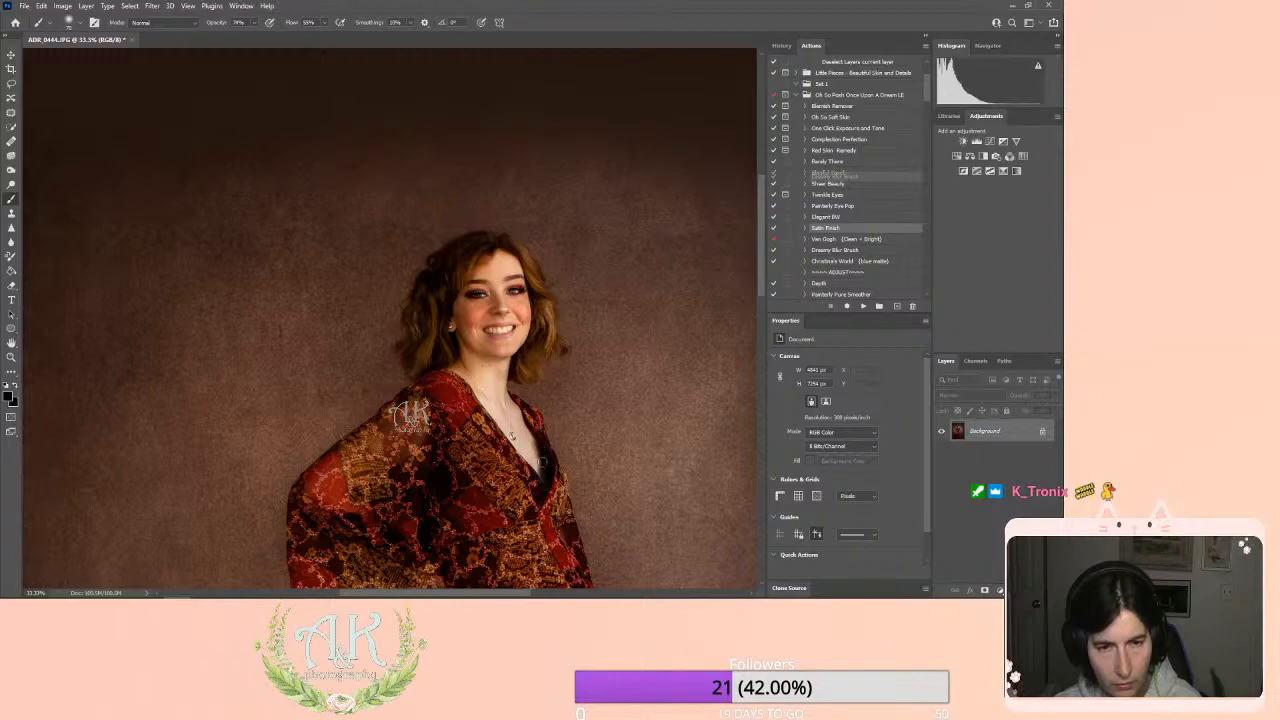
left_click(550, 468)
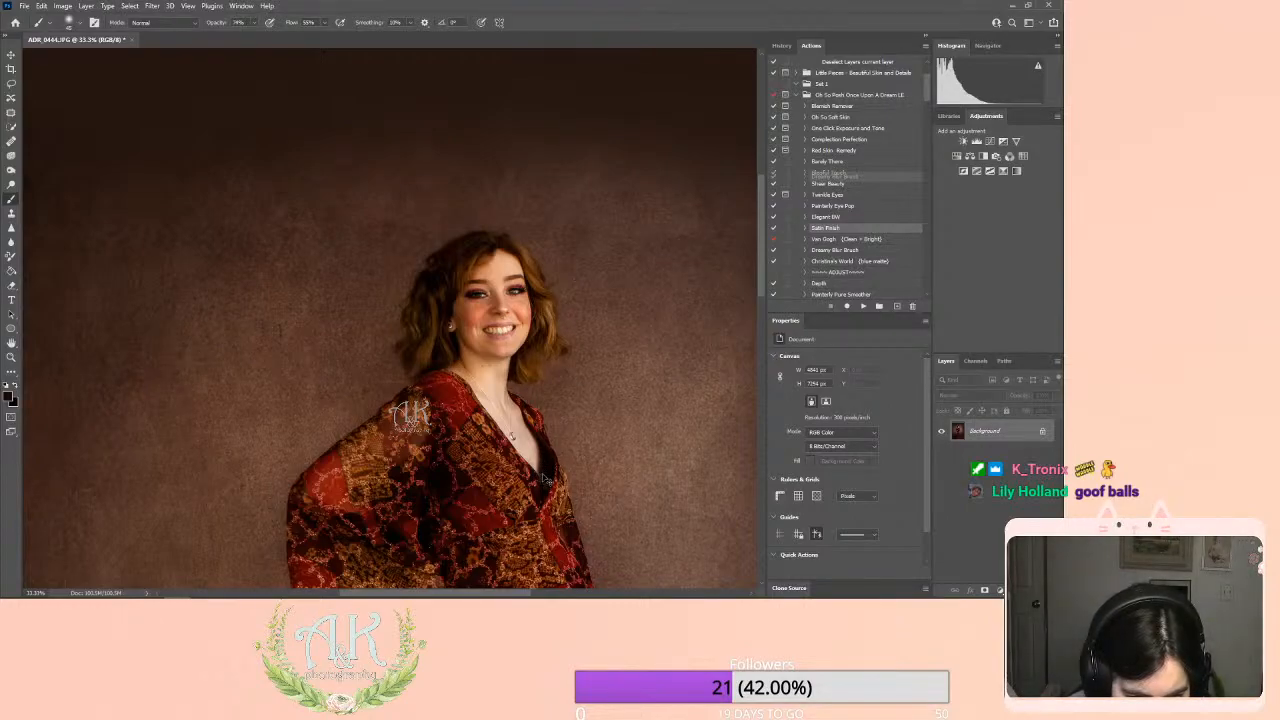
left_click(547, 441, "alt")
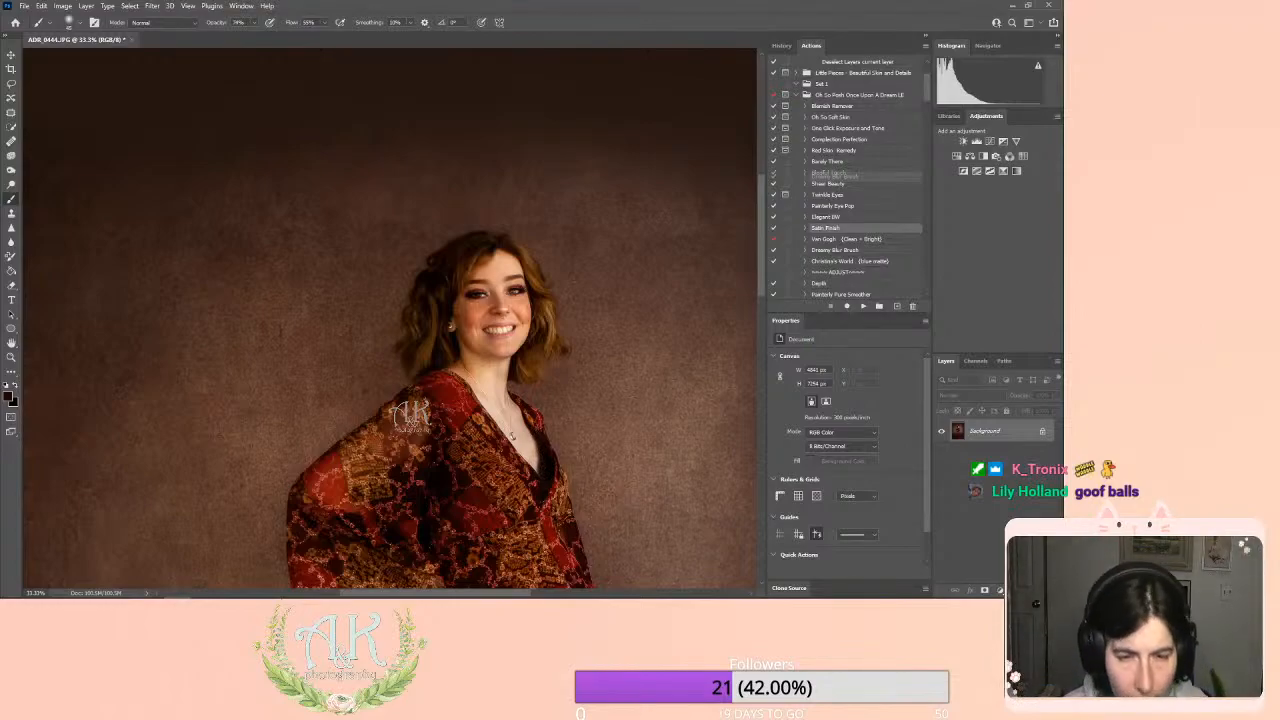
Run the Painterly Eye Pop action and paint its effect onto the woman's eyes through the layer mask.
scroll(533, 427, "down", 5)
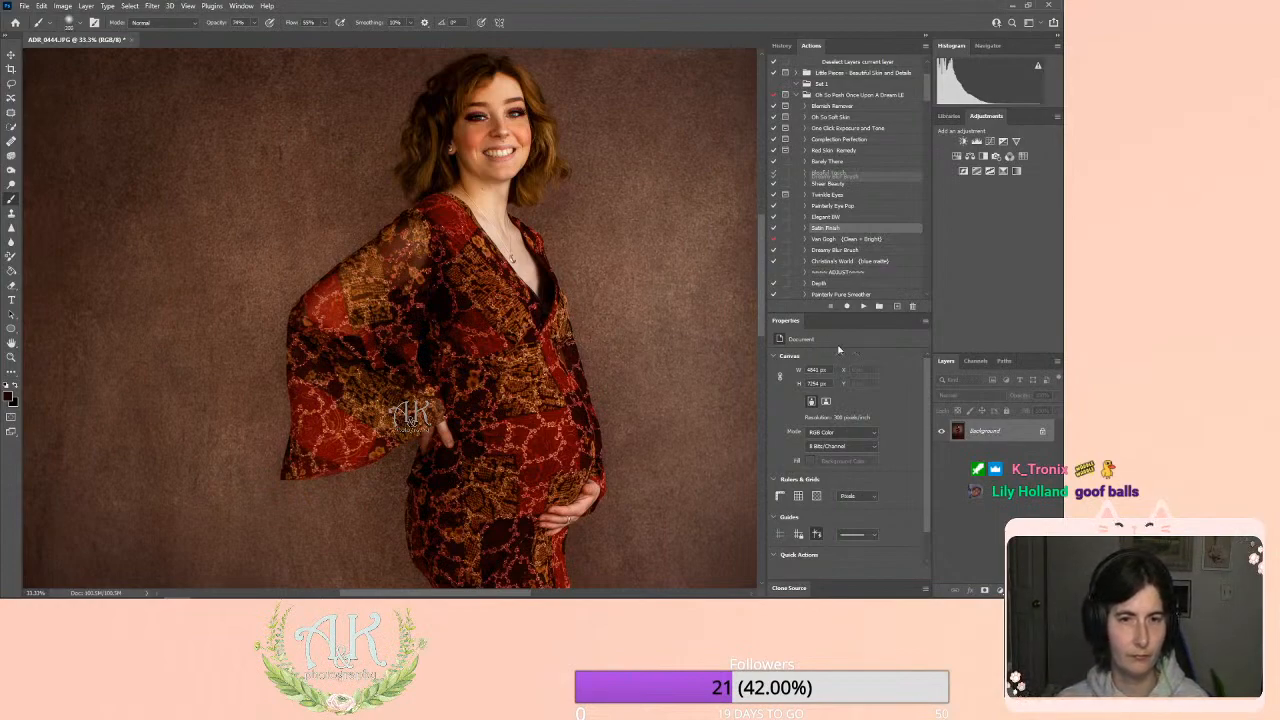
scroll(667, 464, "down", 2)
scroll(669, 463, "up", 5)
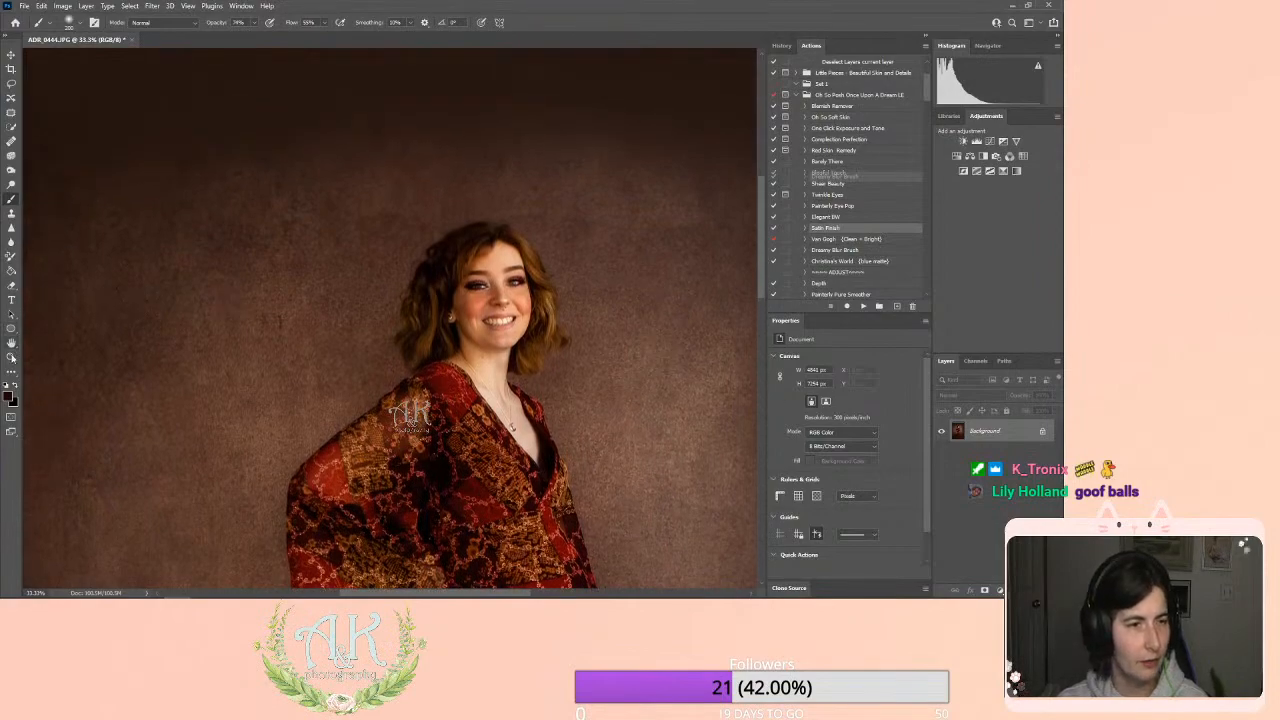
left_click(11, 357)
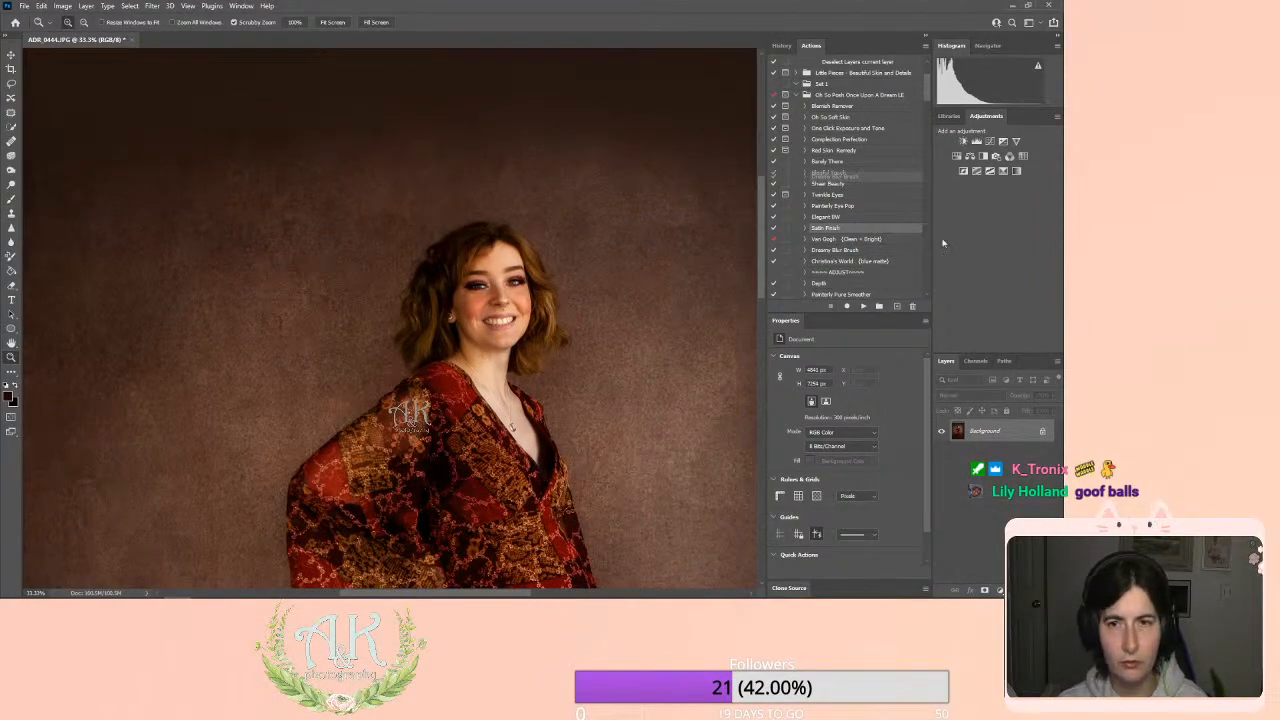
scroll(552, 500, "down", 2)
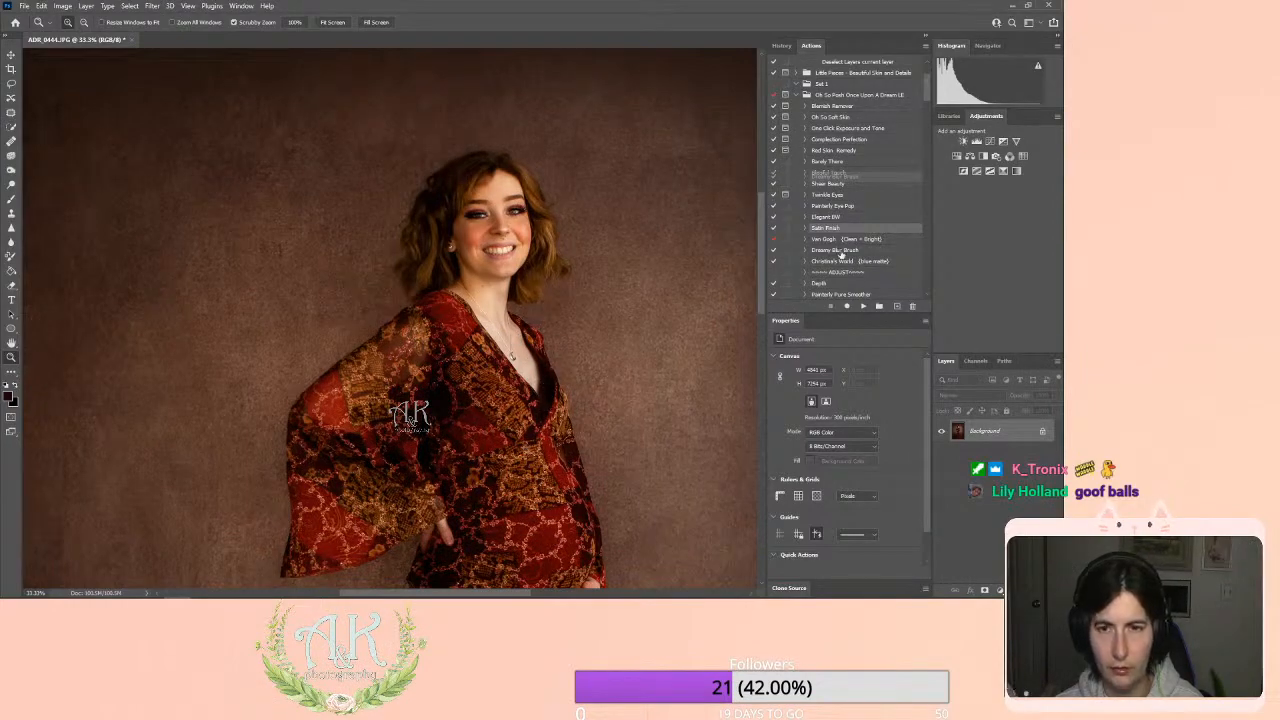
left_click(830, 205)
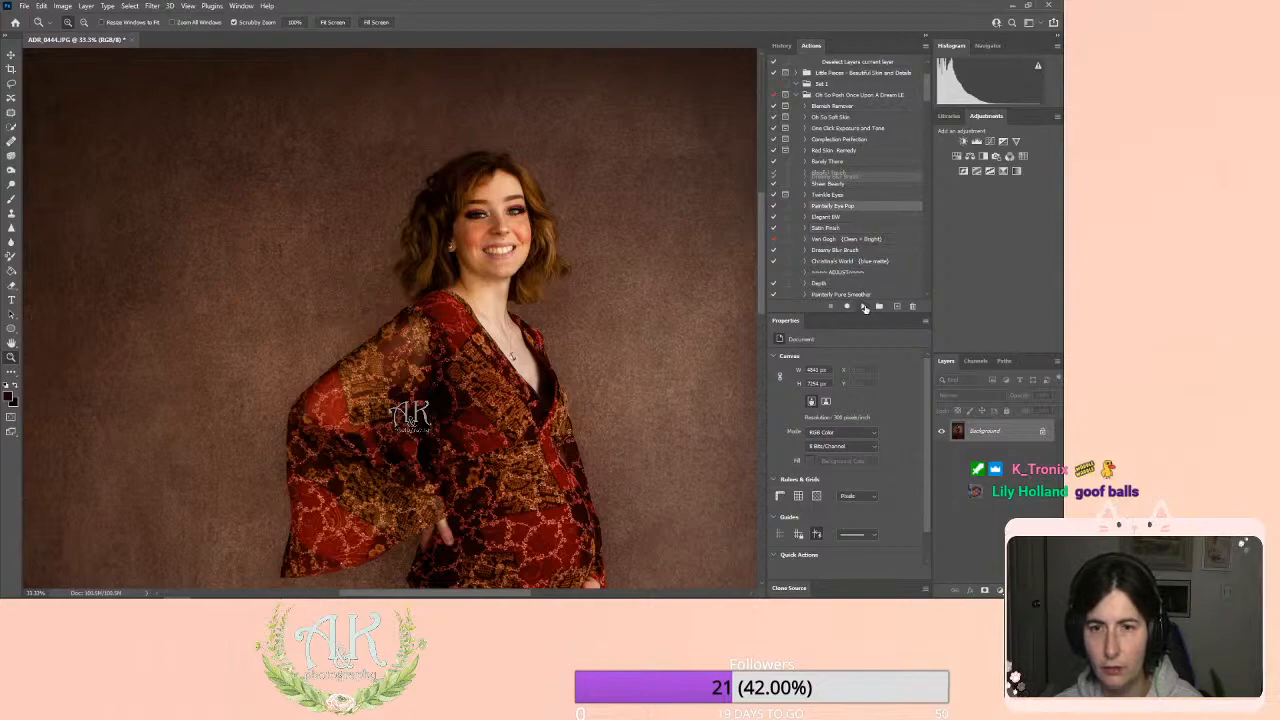
left_click(863, 305)
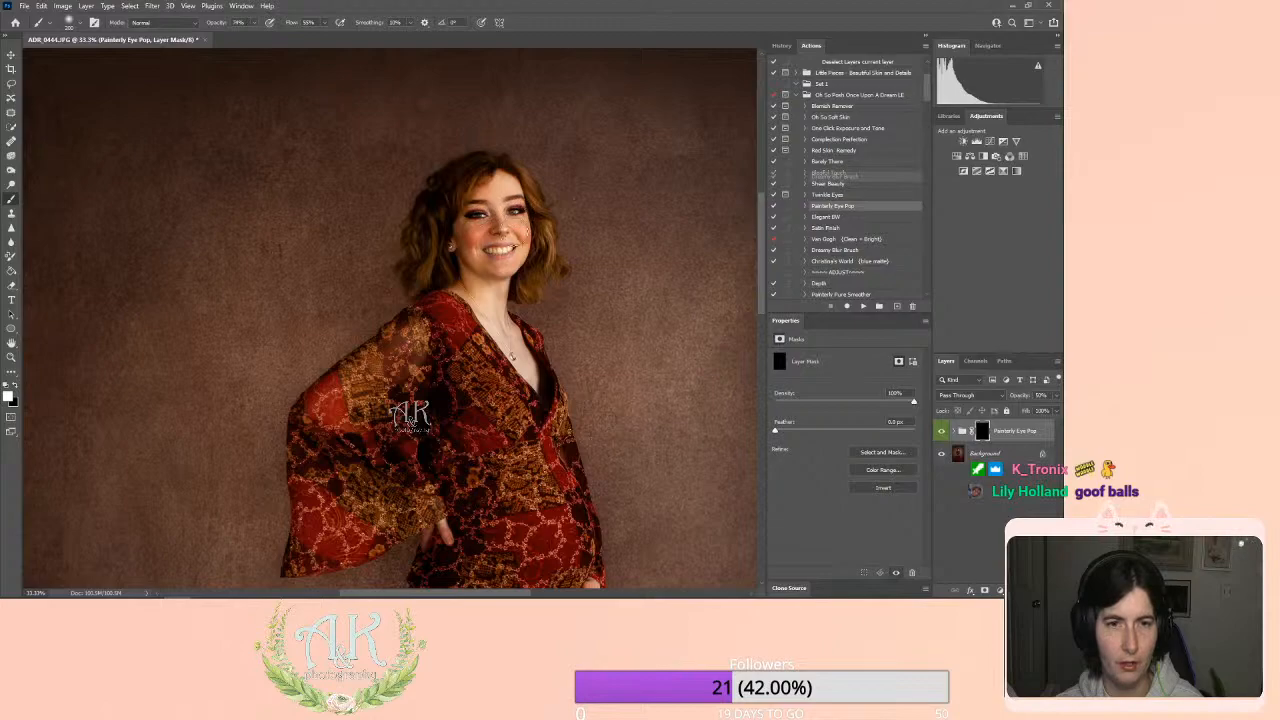
scroll(540, 300, "down", 5)
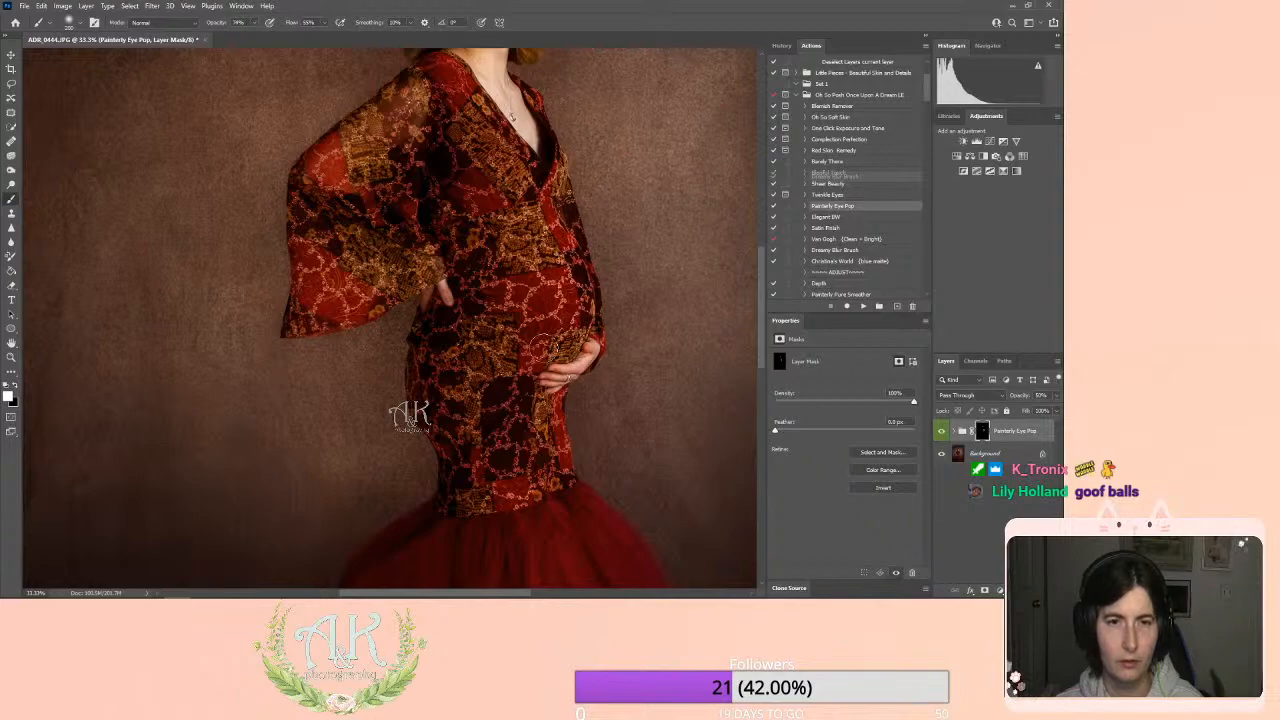
scroll(645, 392, "up", 6)
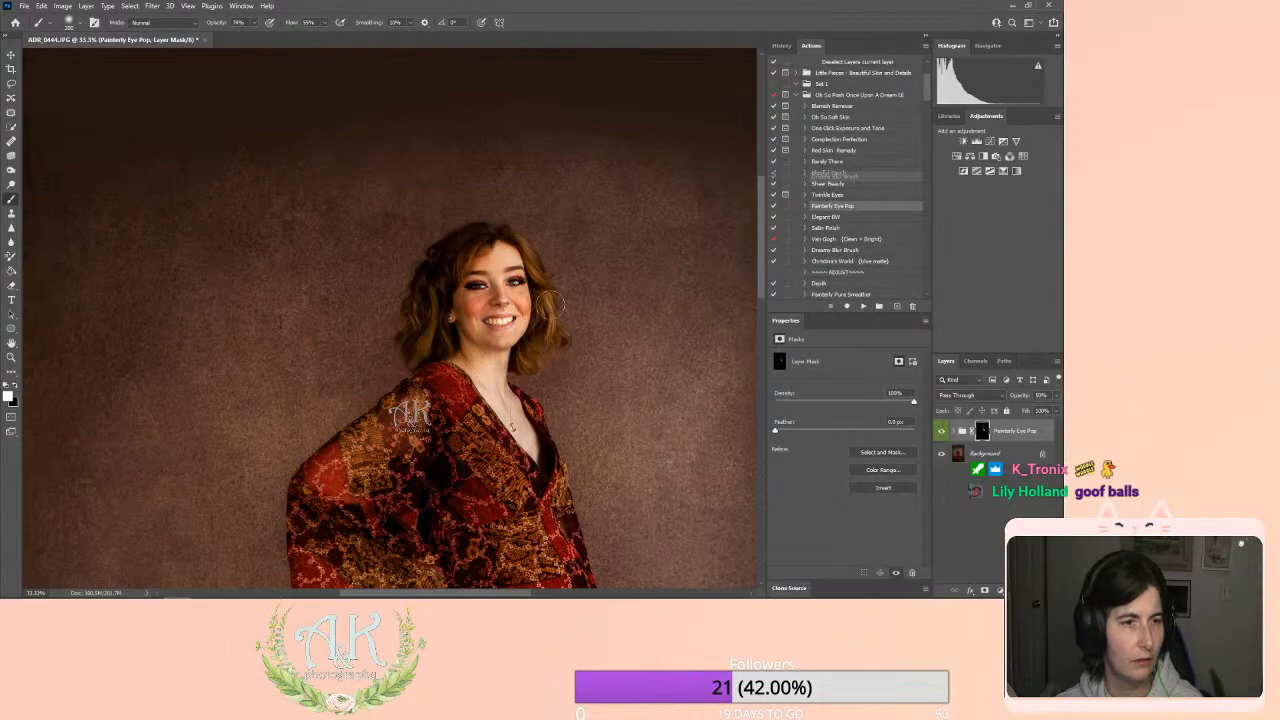
Flatten the eye enhancement into the portrait's background layer.
left_click(11, 357)
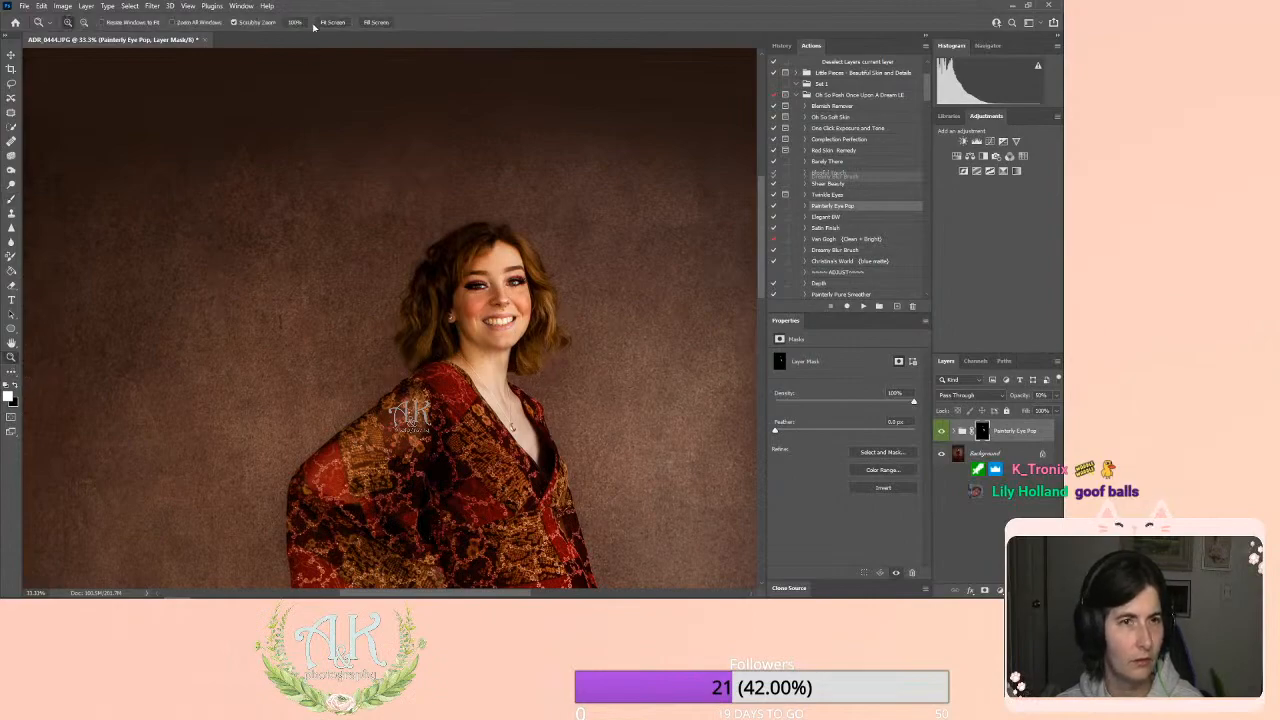
left_click(331, 21)
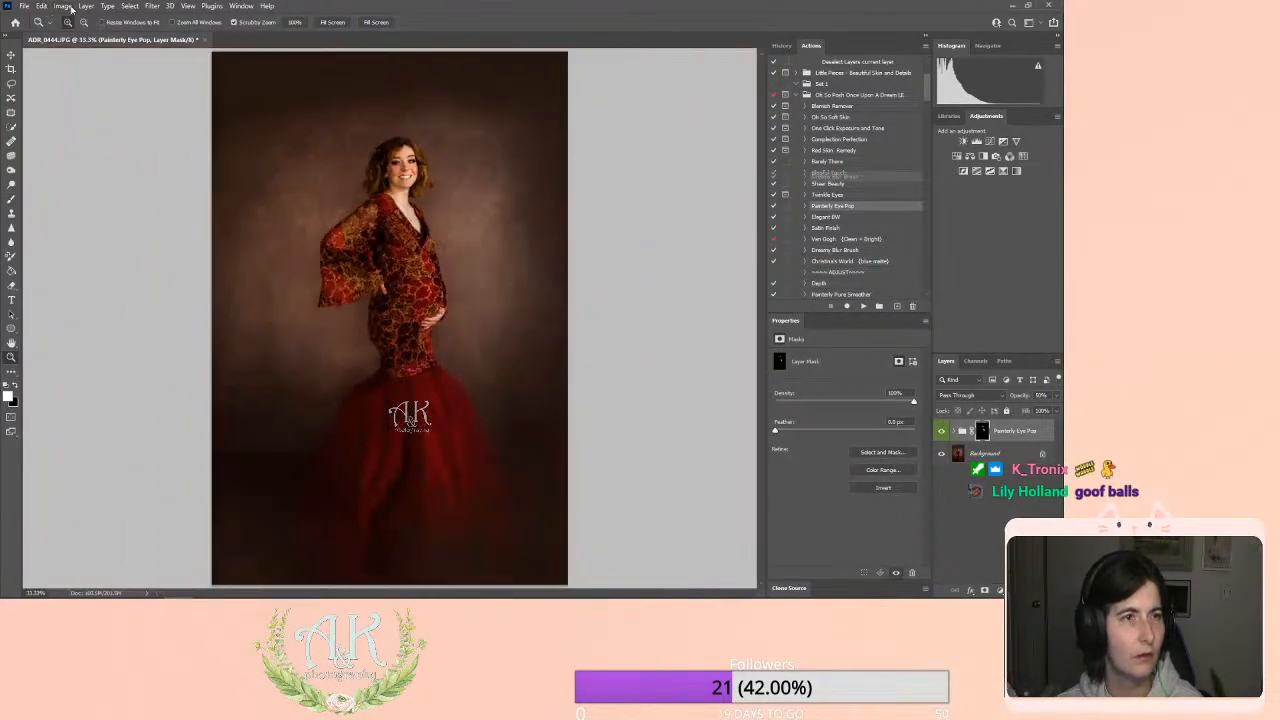
left_click(90, 6)
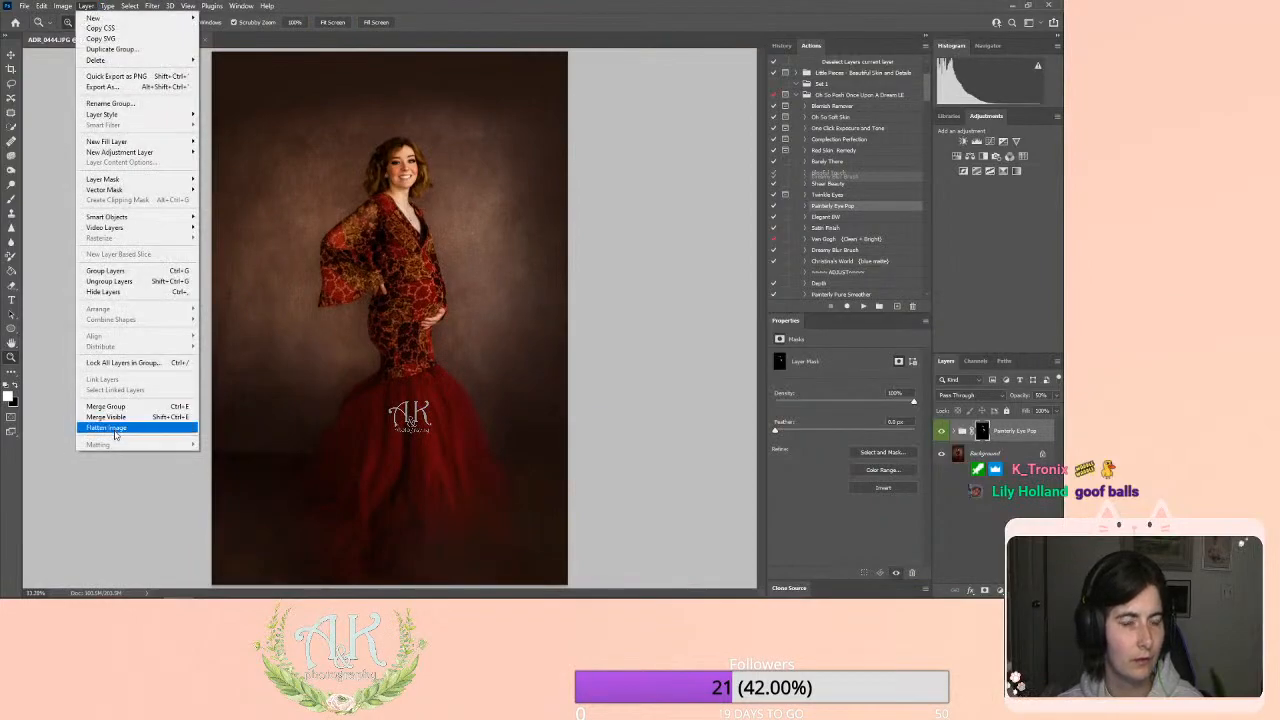
left_click(114, 428)
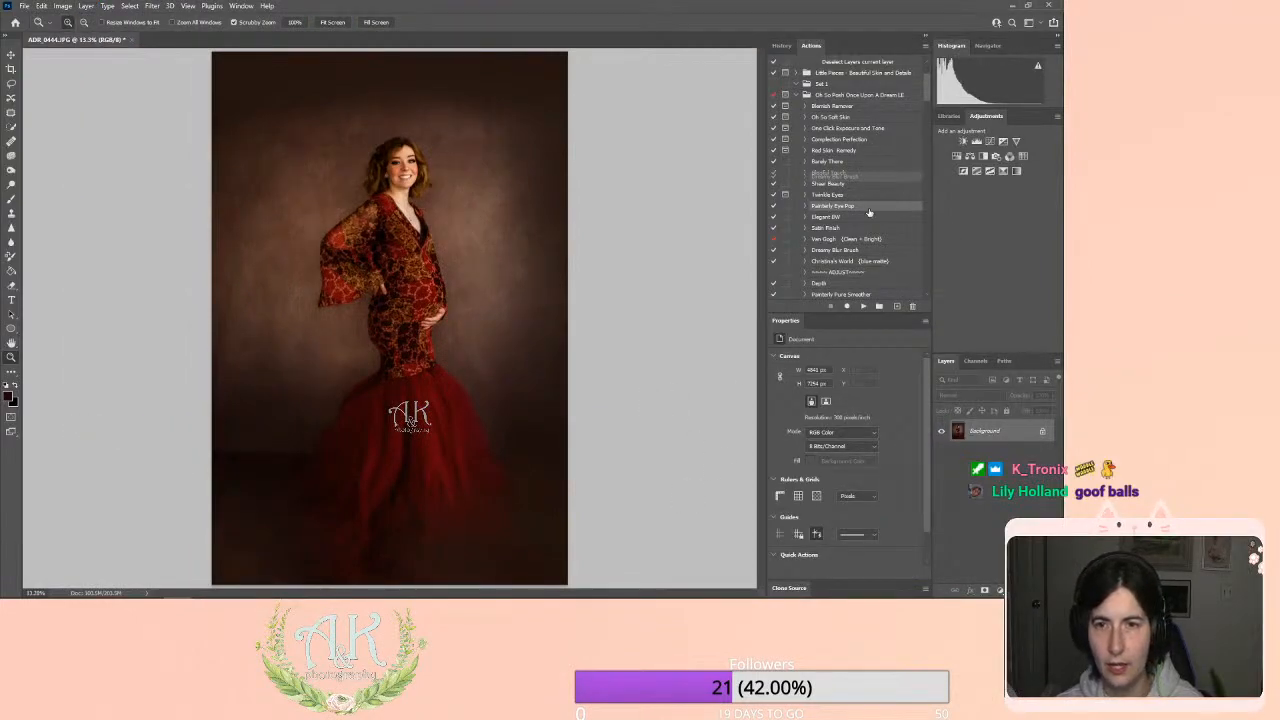
Run the Christina's World (blue matte) action, lower its group opacity to 2%, and flatten the image.
left_click(857, 261)
left_click(864, 307)
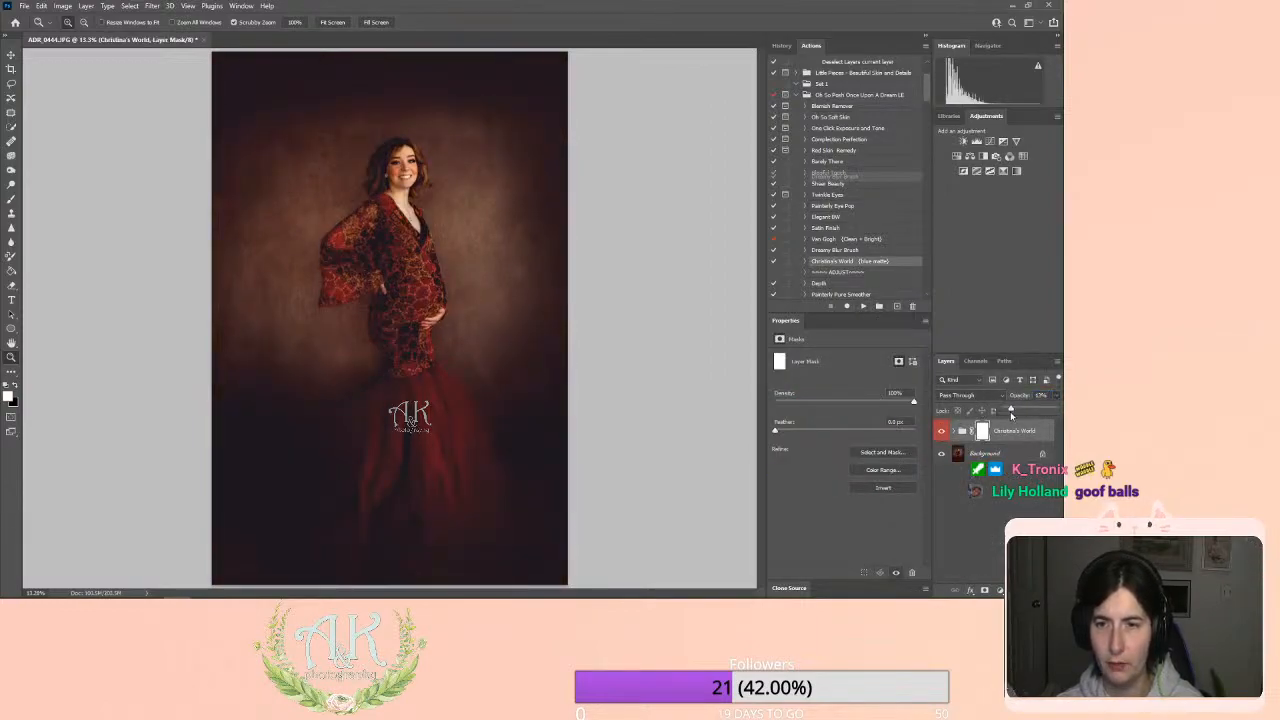
mouse_move(1010, 411)
left_mouse_down()
mouse_move(1019, 416)
mouse_move(1001, 411)
left_mouse_up()
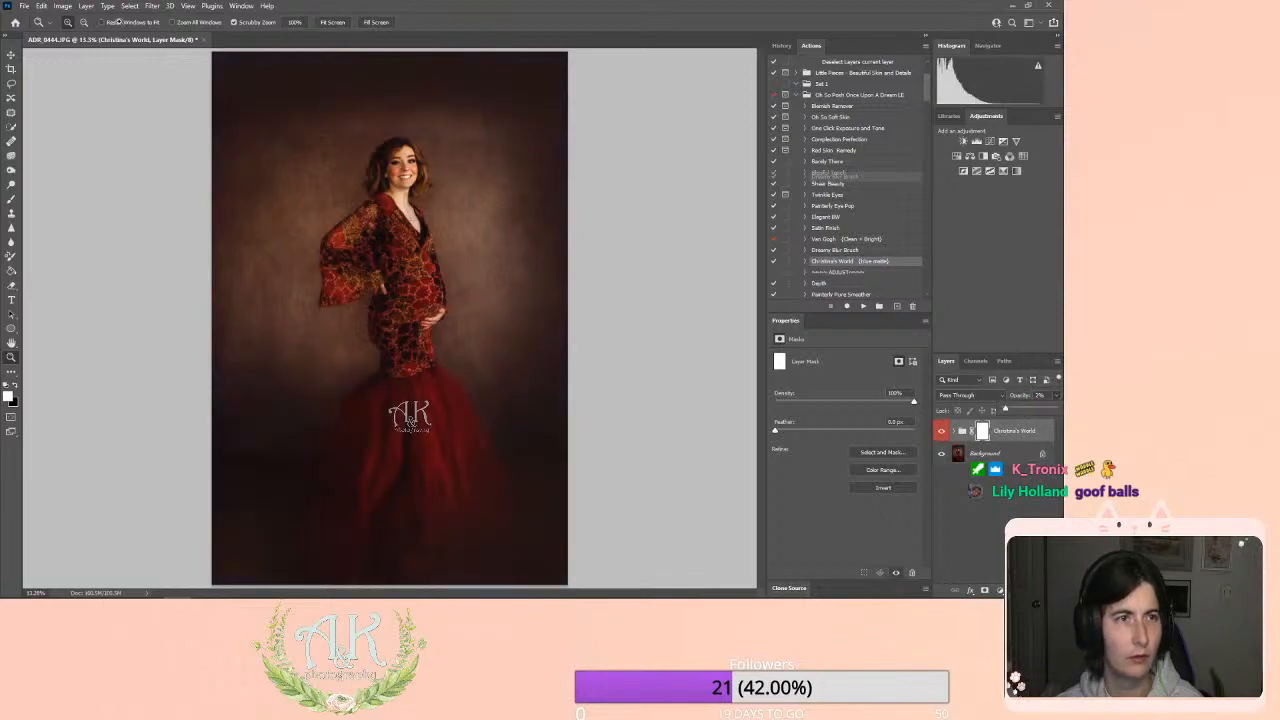
left_click(86, 5)
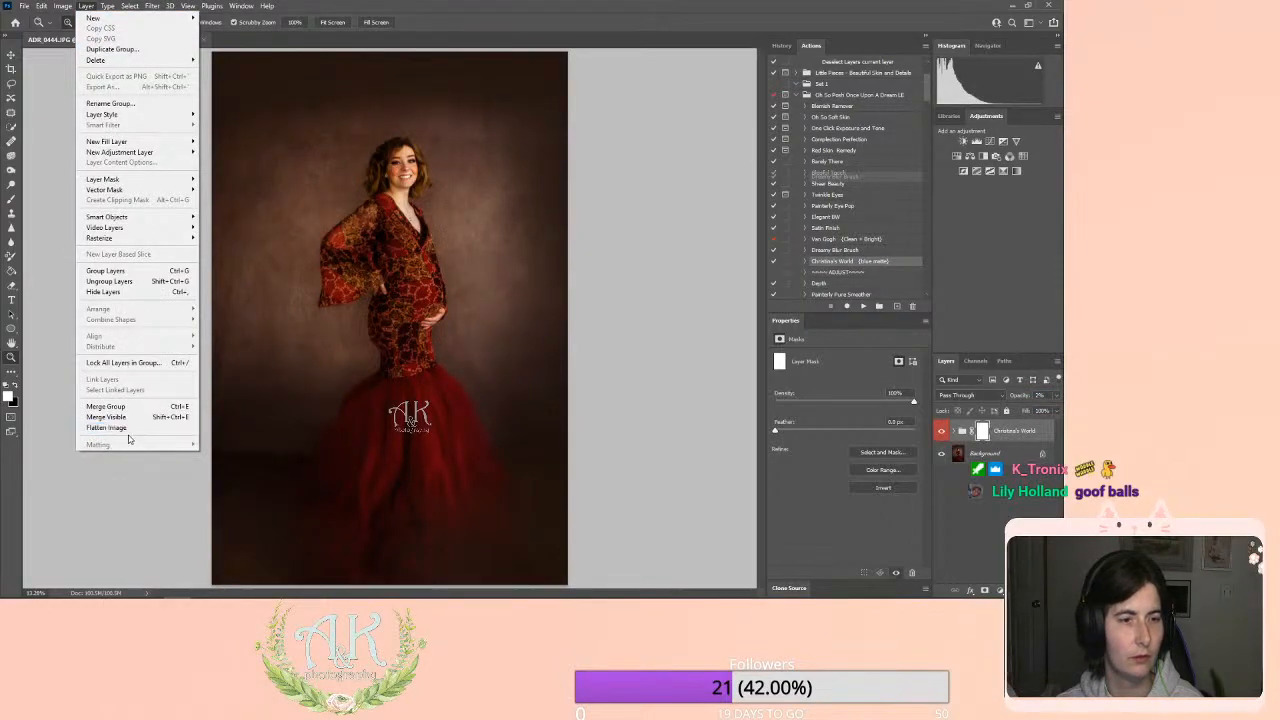
left_click(122, 428)
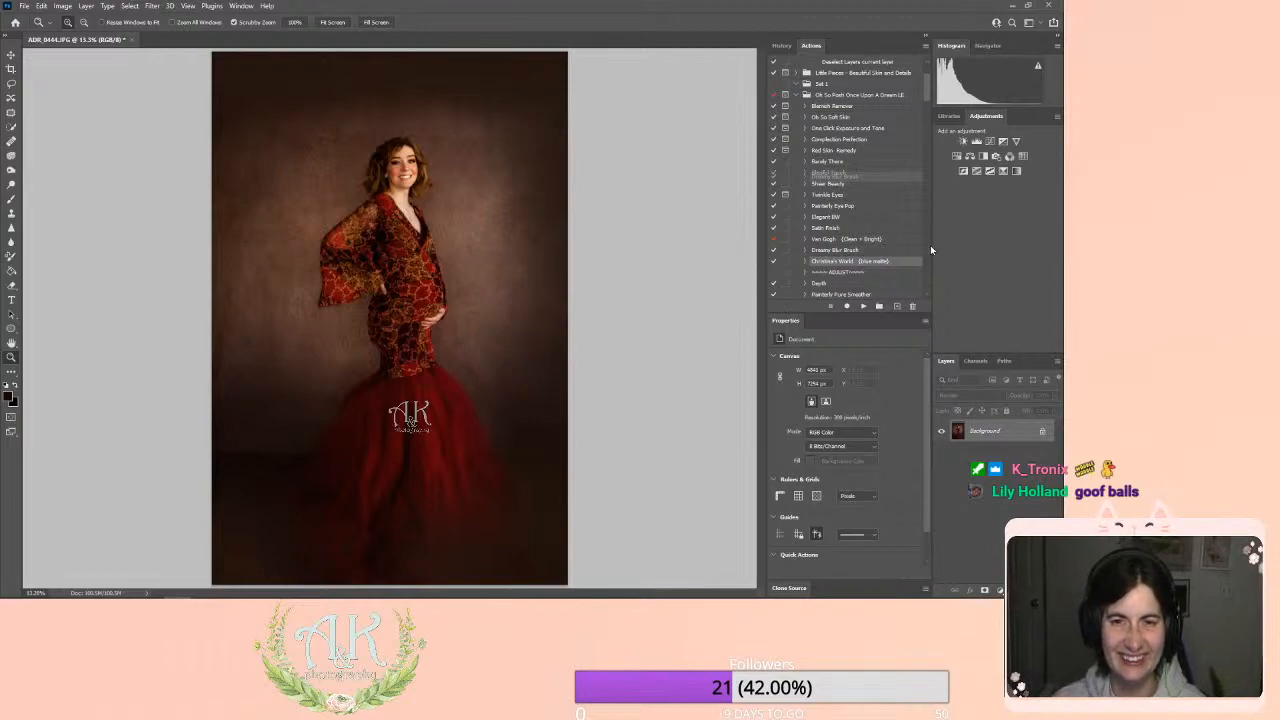
Run the Dreamy Blur Brush action and paint the blur over the backdrop around the woman with a large brush.
left_click(866, 251)
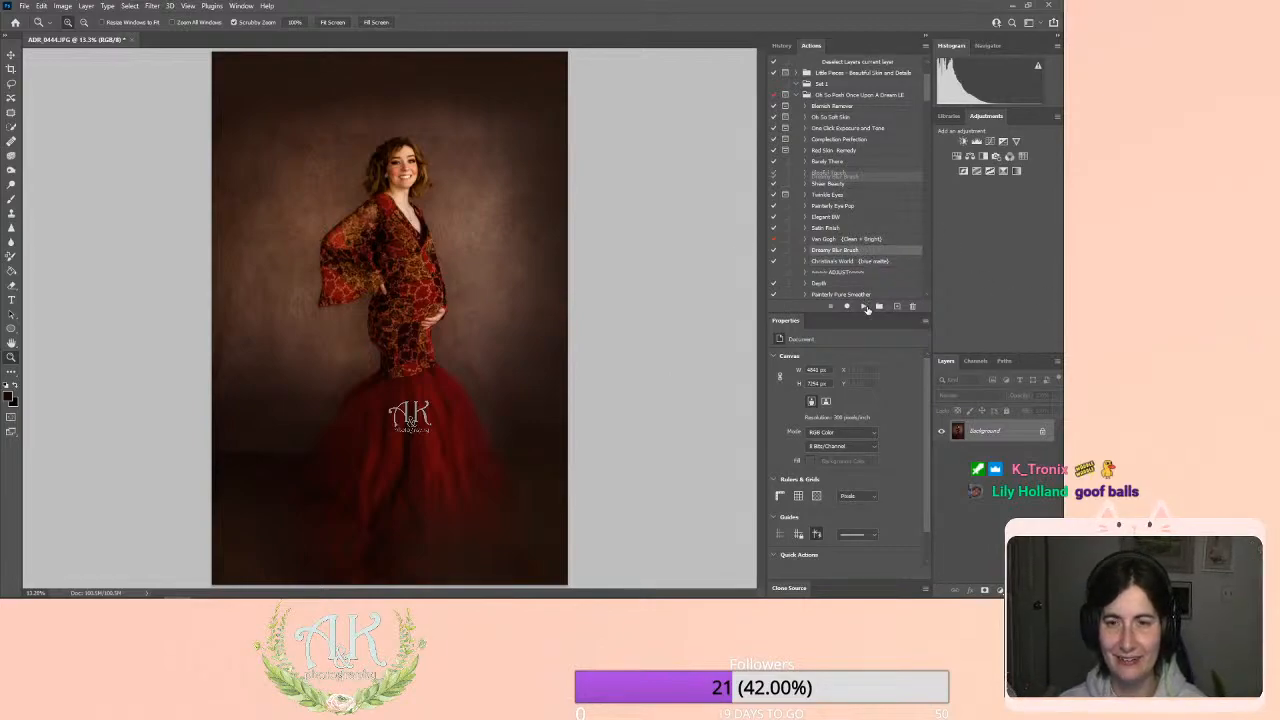
left_click(865, 307)
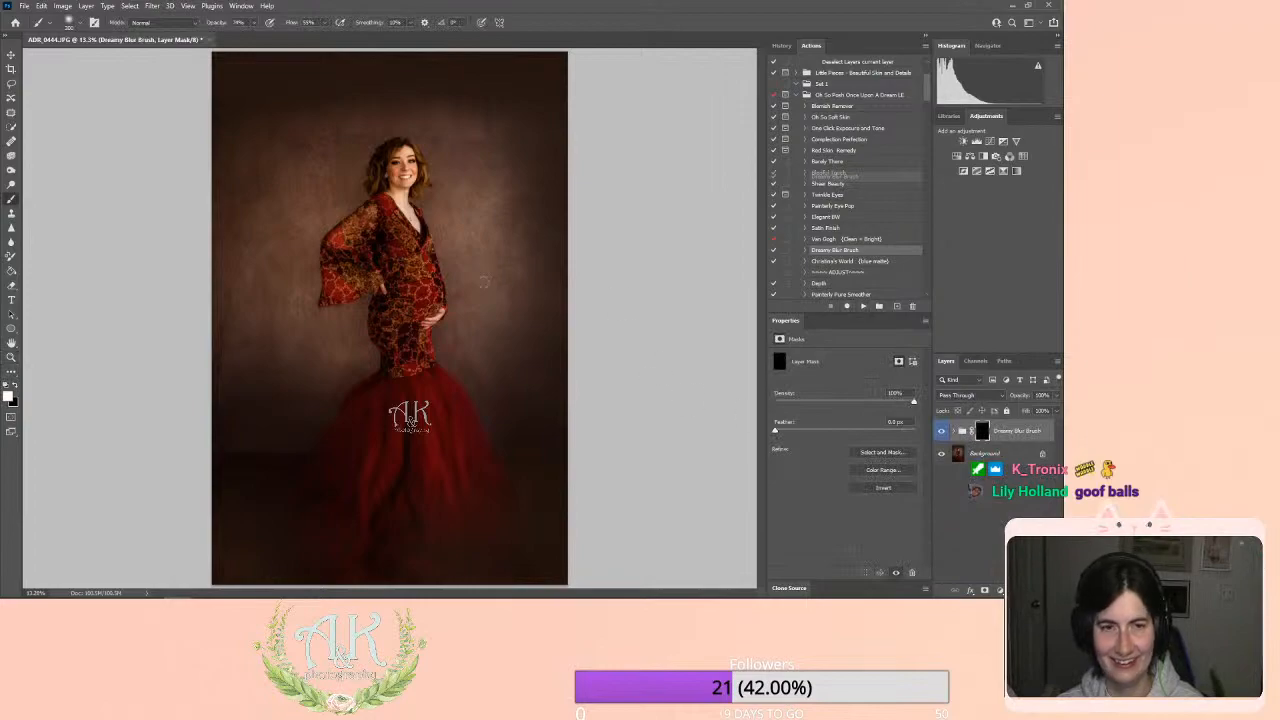
key("bracketright")
key("bracketright")
key("bracketright")
key("bracketright")
key("bracketright")
key("bracketright")
key("bracketright")
key("bracketright")
key("bracketright")
key("bracketright")
key("bracketright")
key("bracketright")
key("bracketright")
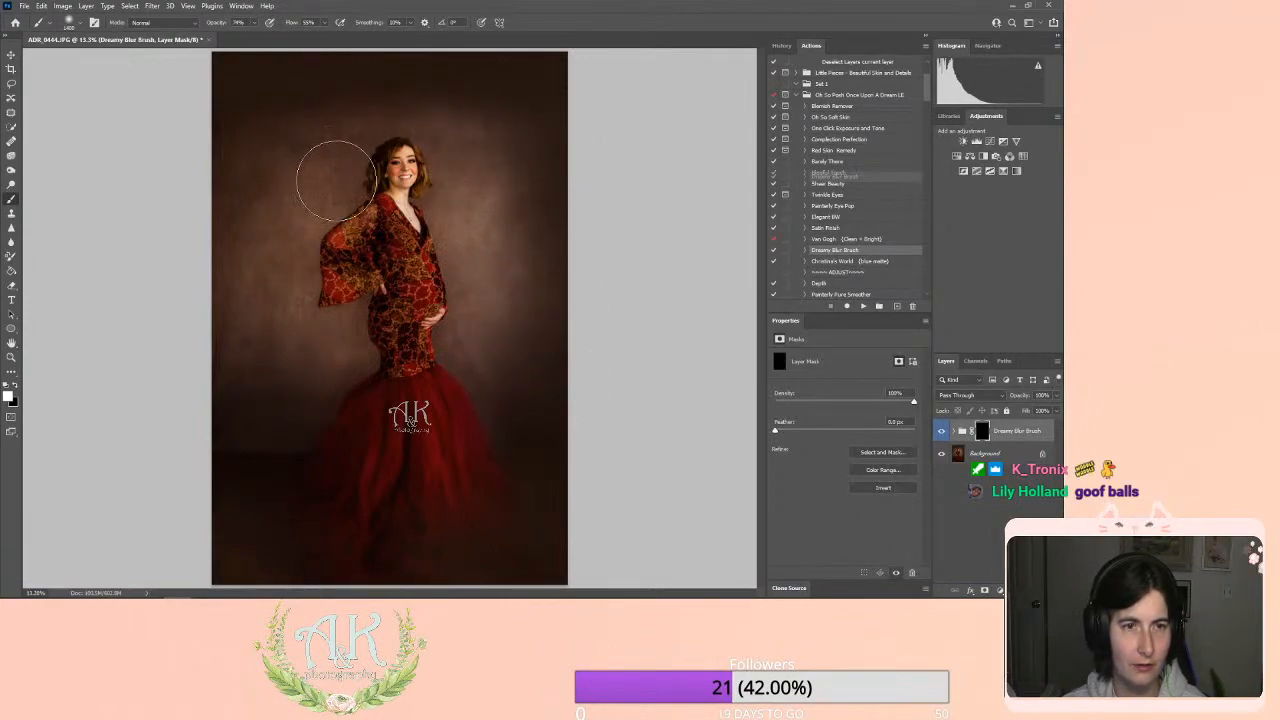
mouse_move(270, 342)
left_mouse_down()
mouse_move(318, 352)
mouse_move(343, 335)
mouse_move(272, 408)
left_mouse_up()
key("bracketleft")
key("bracketleft")
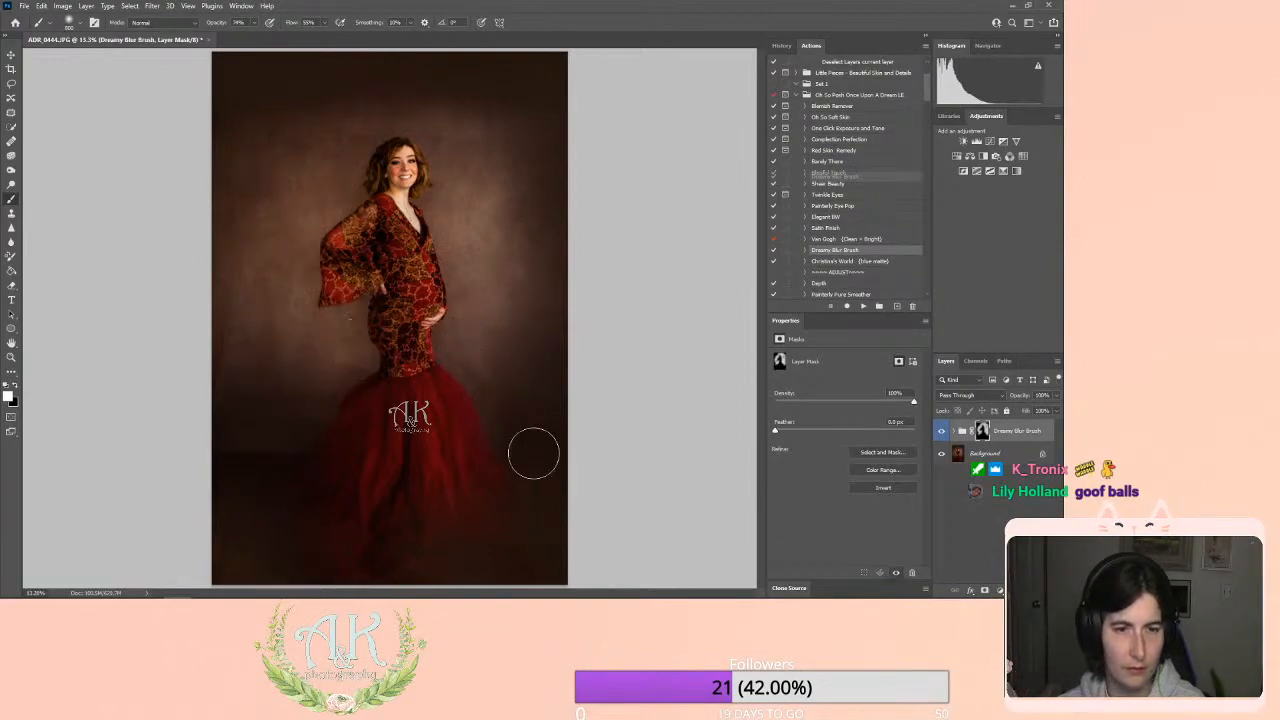
Extend the dreamy blur on the mask close to the woman's body and gown, adjusting the brush size for the edges.
key("bracketright")
key("bracketright")
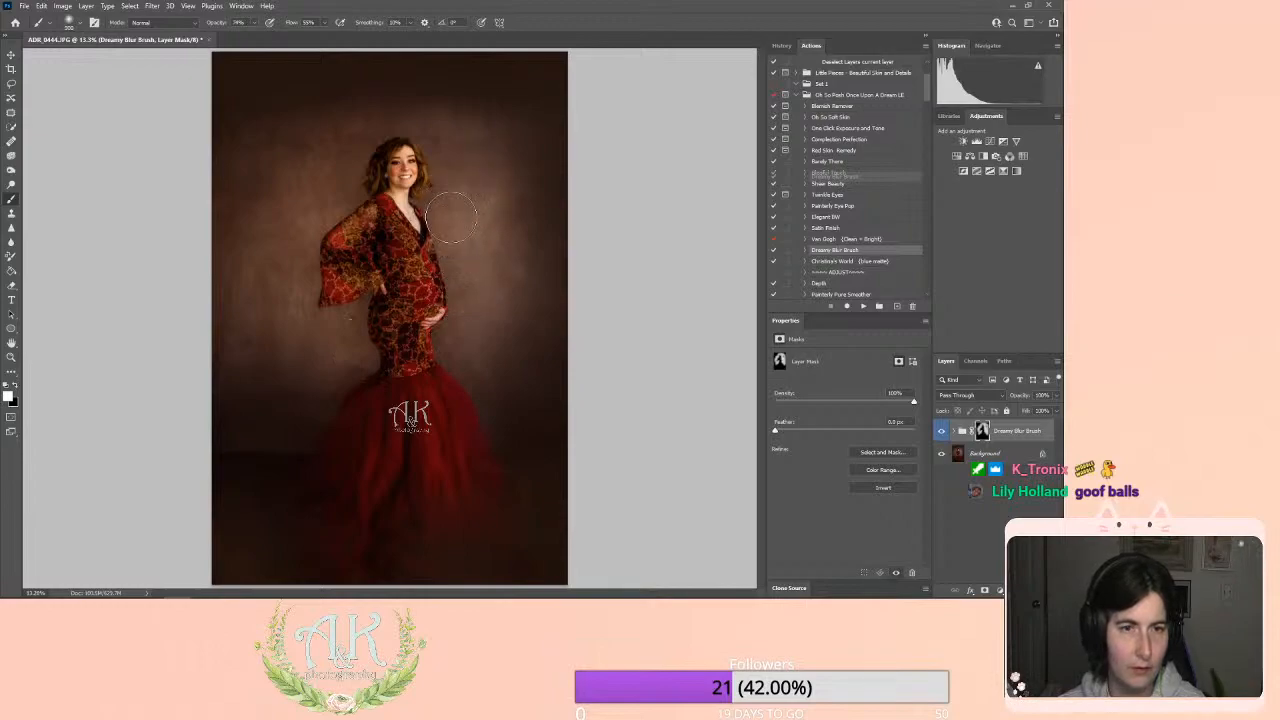
key("bracketleft")
key("bracketleft")
key("bracketright")
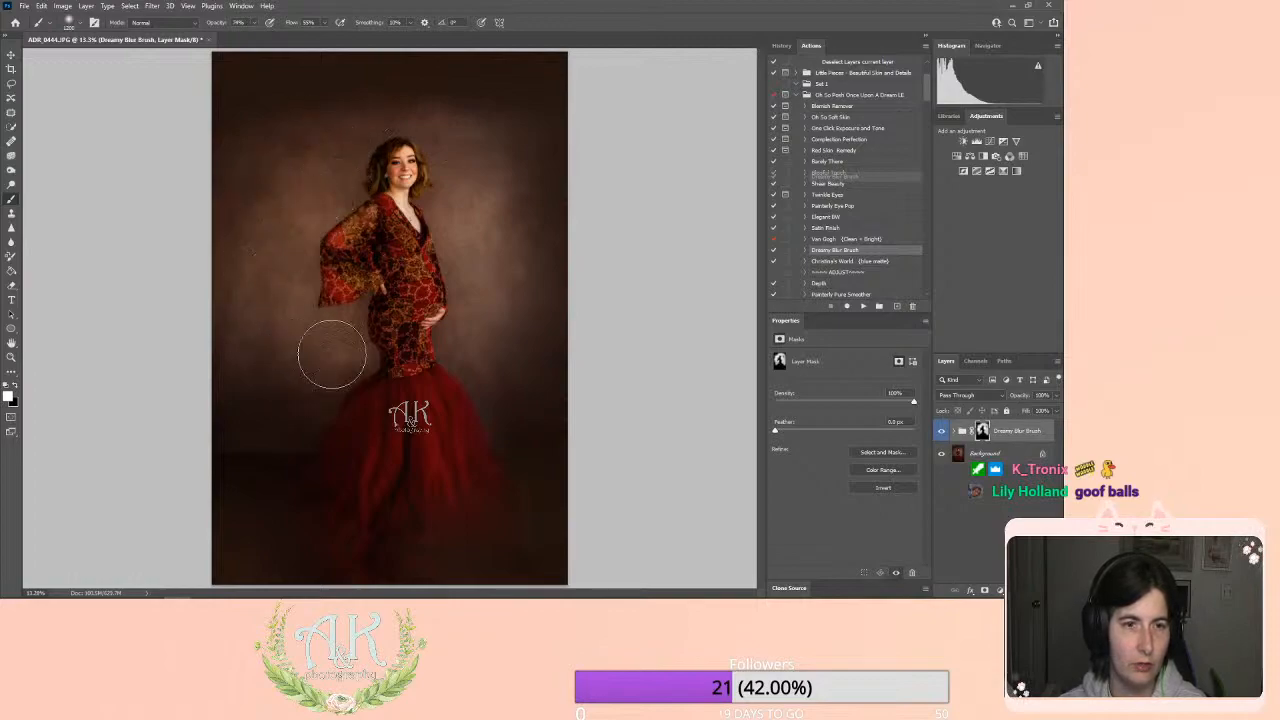
key("bracketleft")
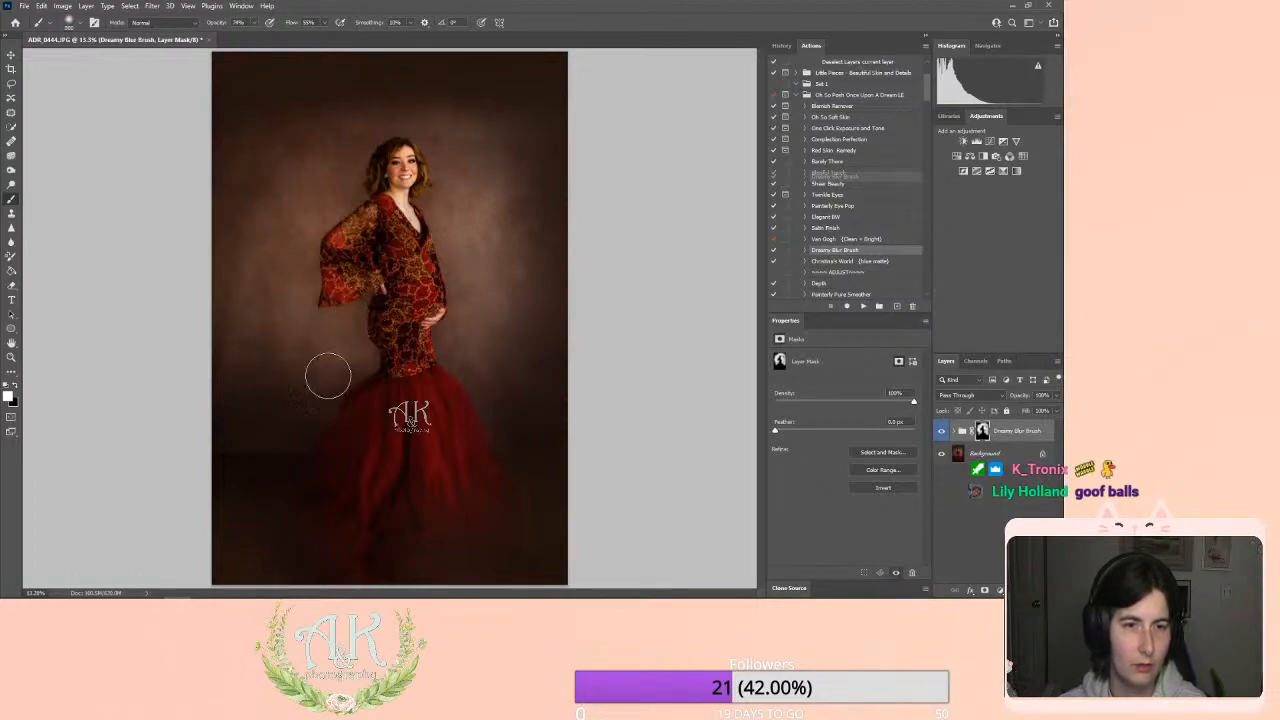
Reduce the Dreamy Blur Brush group's opacity to 73% and flatten the image.
left_click(1056, 396)
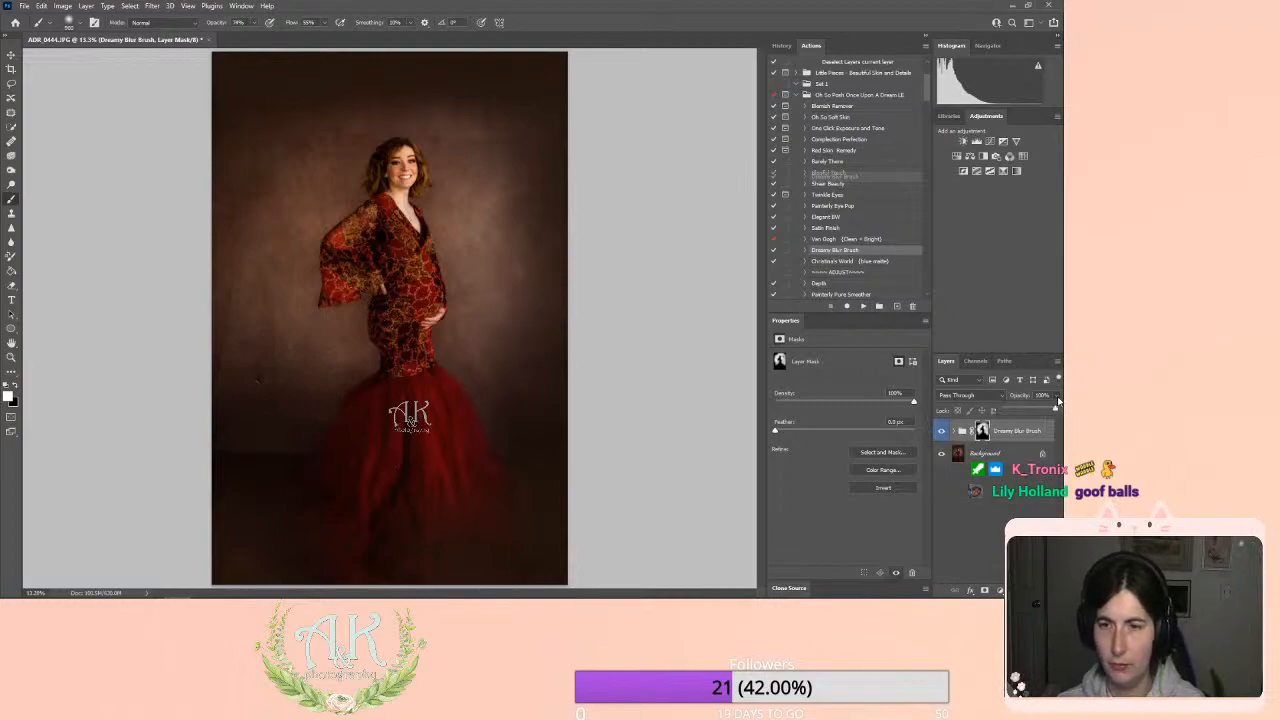
mouse_move(1058, 410)
left_mouse_down()
mouse_move(992, 411)
mouse_move(1040, 412)
left_mouse_up()
left_click(86, 5)
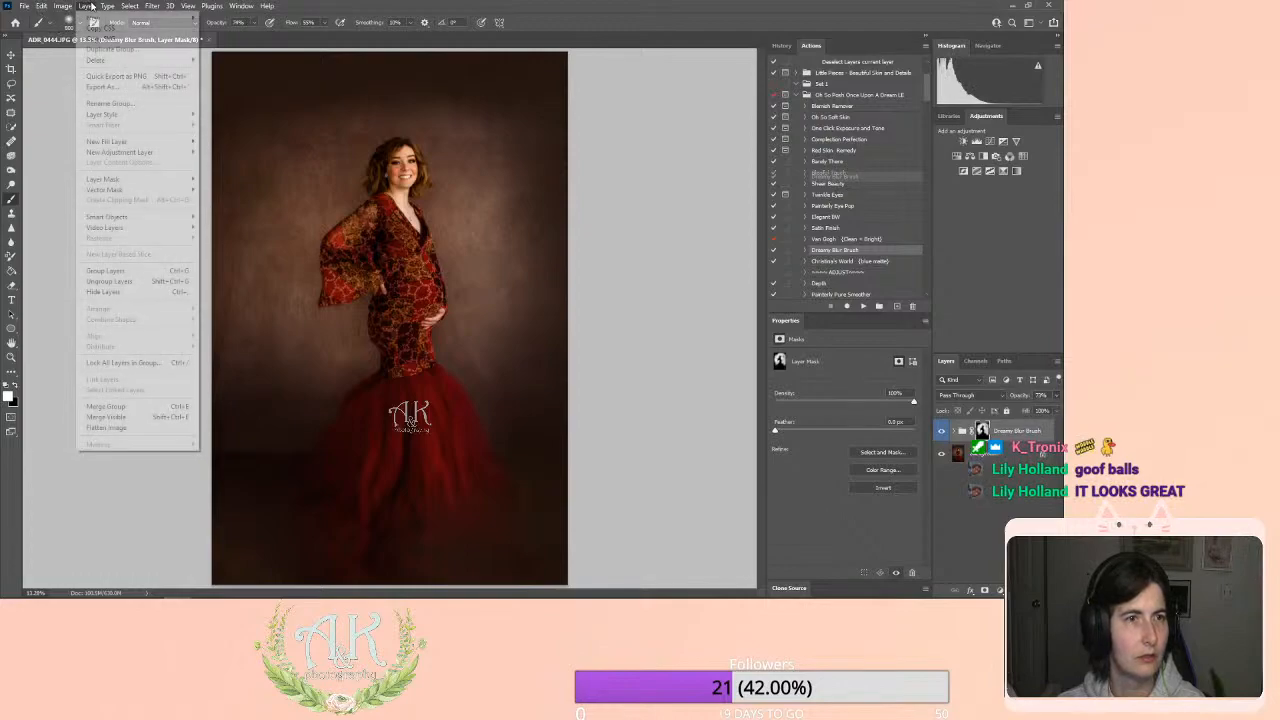
left_click(103, 428)
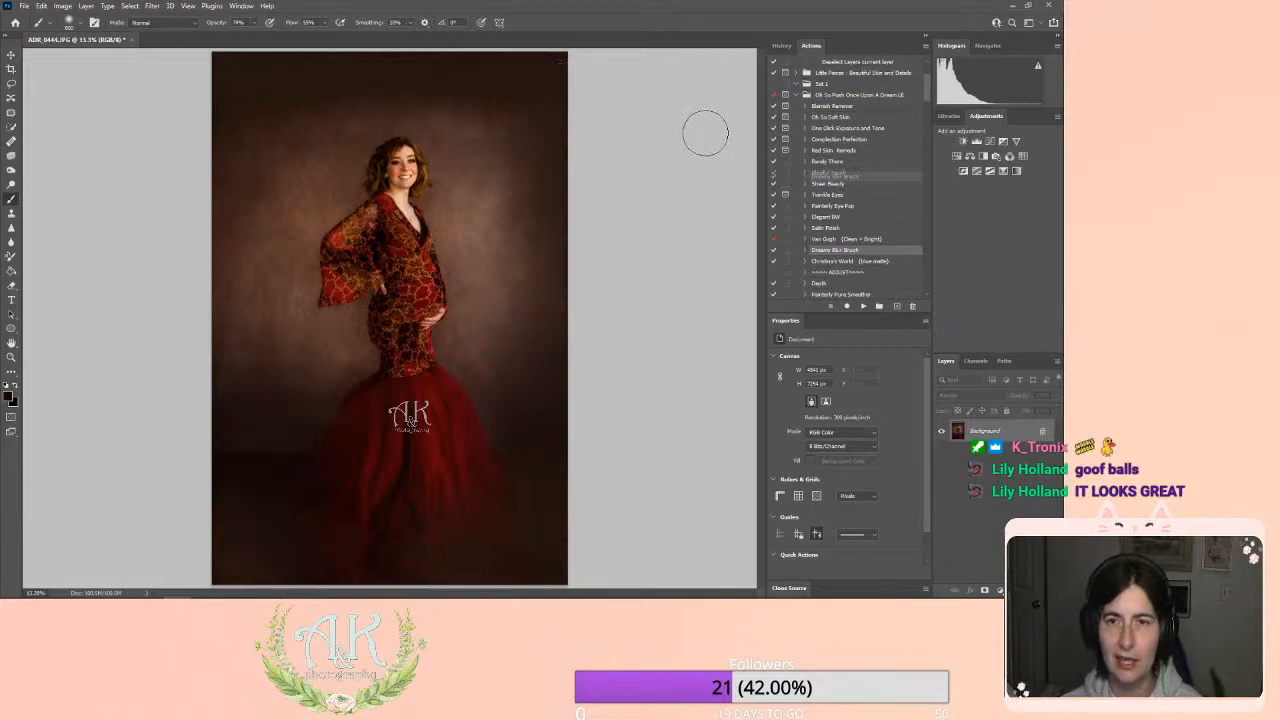
Run the Satin Finish action, lower its layer opacity to 20%, and flatten the image.
left_click(826, 229)
left_click(862, 305)
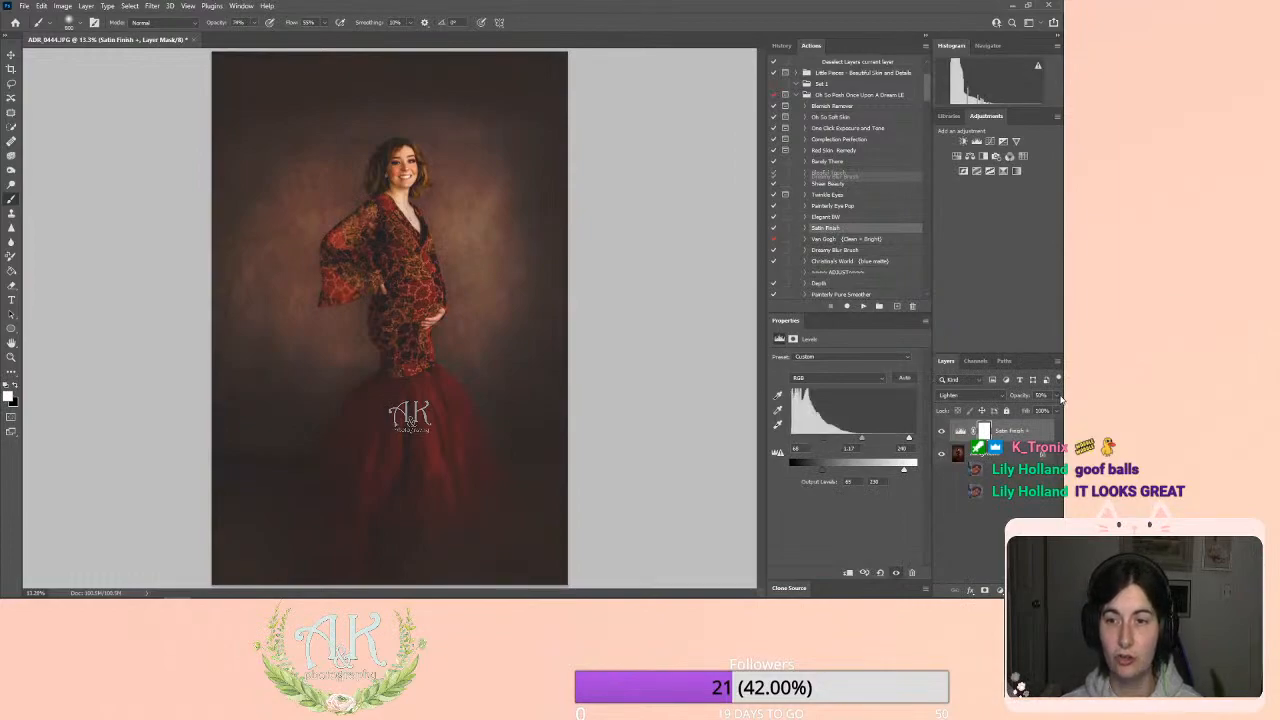
left_click(1058, 396)
left_click_drag(1016, 409, 1014, 410)
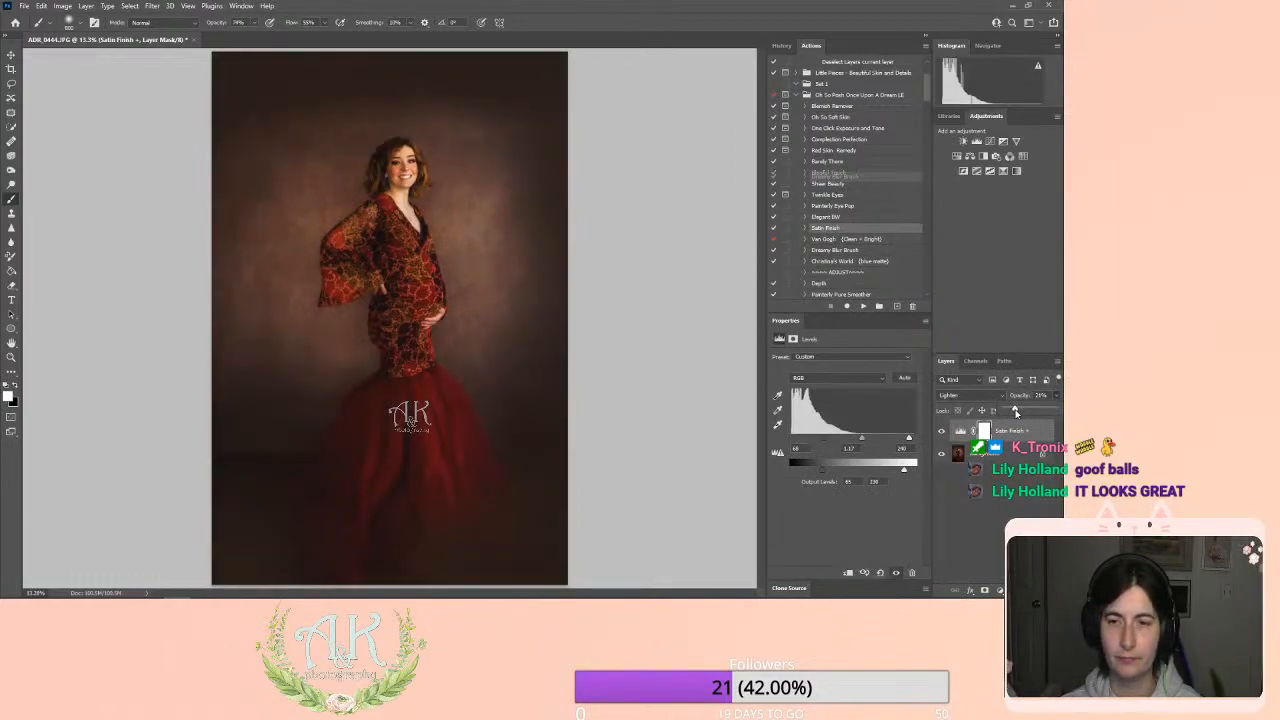
left_click(86, 5)
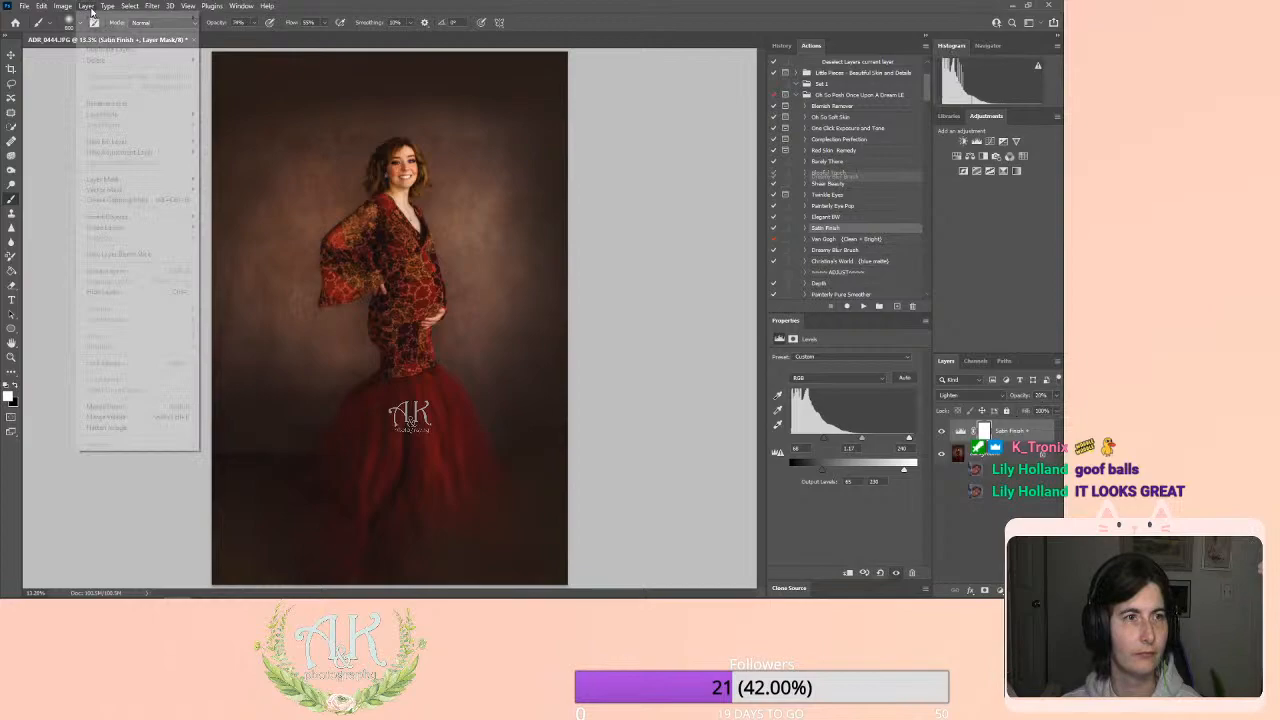
left_click(116, 430)
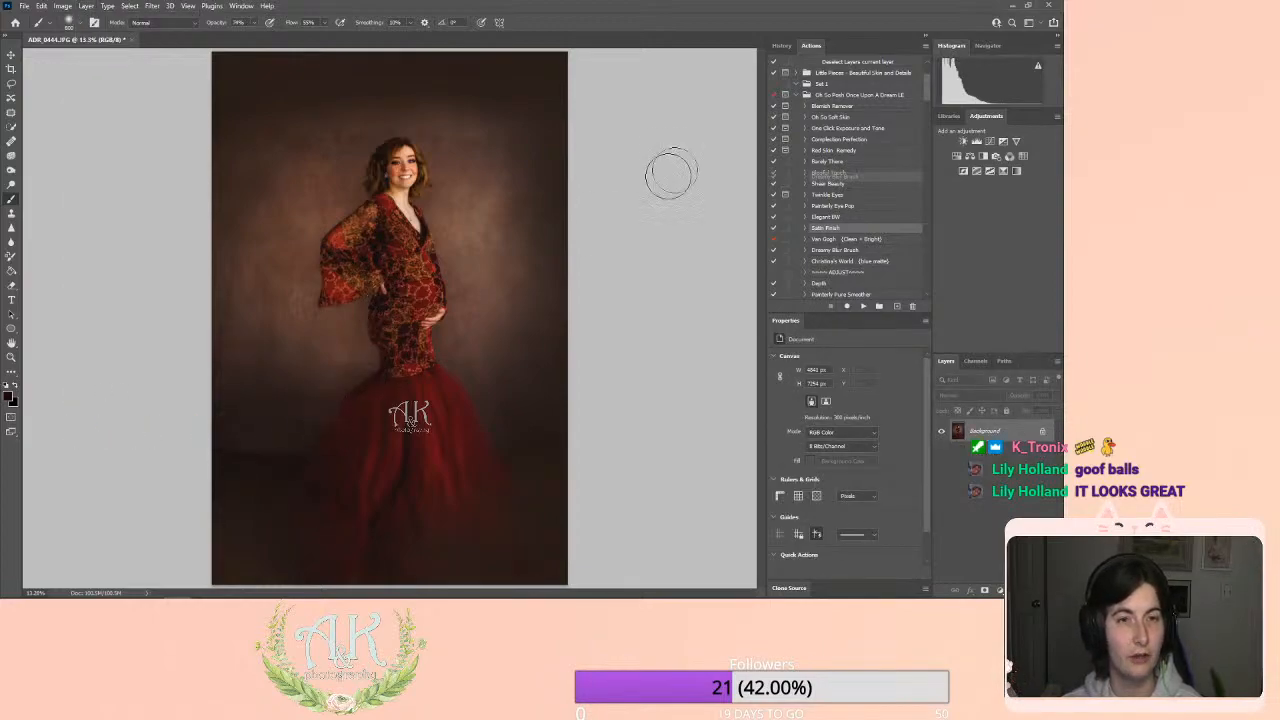
Save the portrait as a Baseline Optimized JPEG at maximum quality 12 and close the file.
key("ctrl+s")
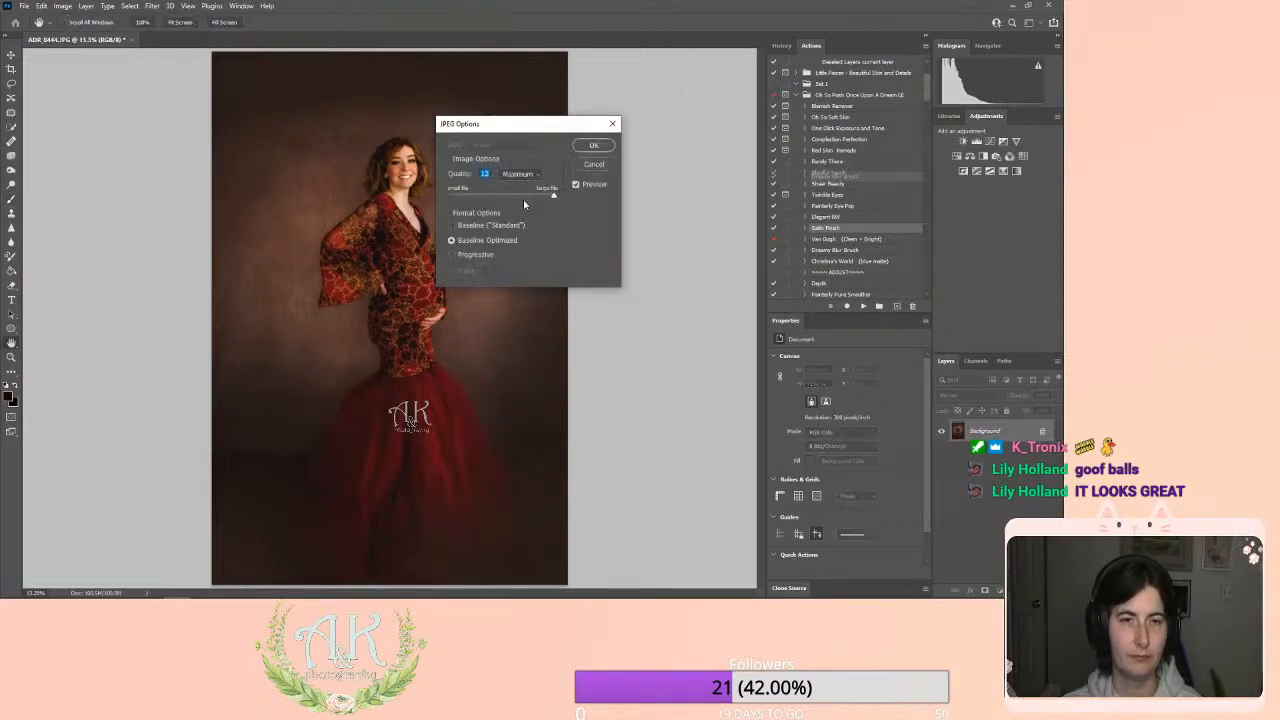
left_click(594, 147)
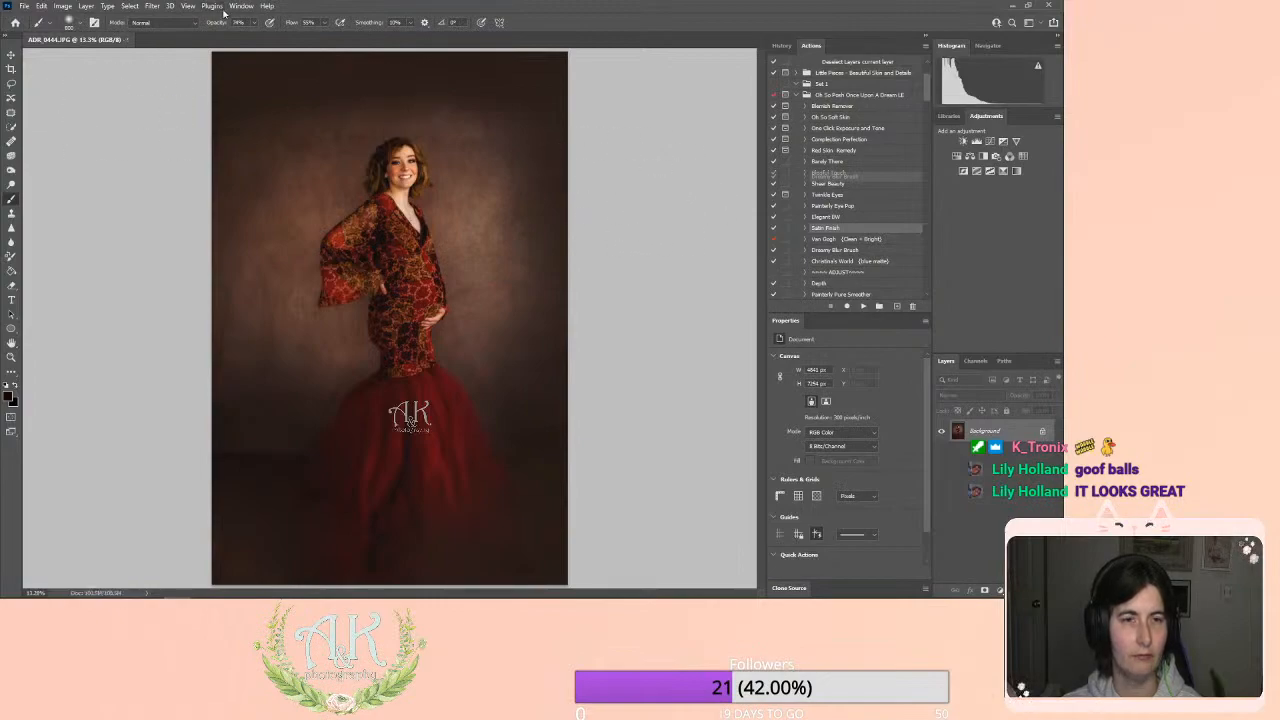
left_click(128, 40)
Browse the portrait thumbnails in the edits folder for the next image to retouch.
left_click(22, 6)
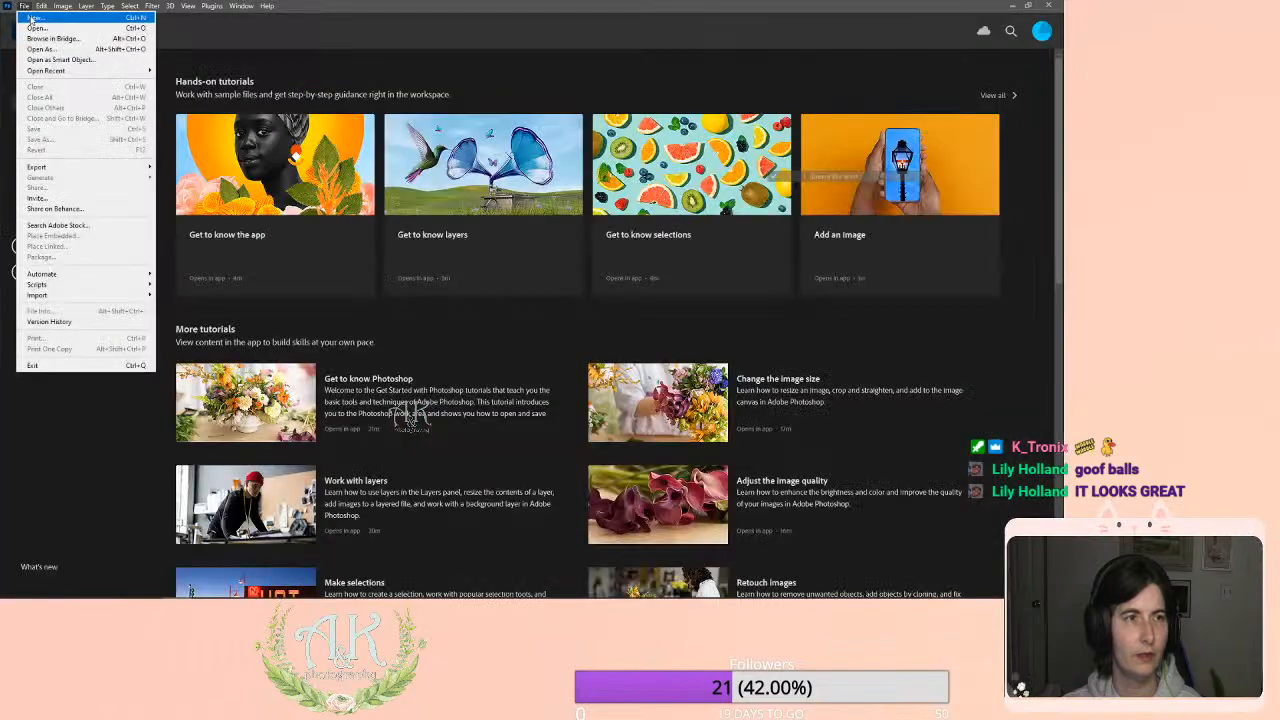
left_click(45, 29)
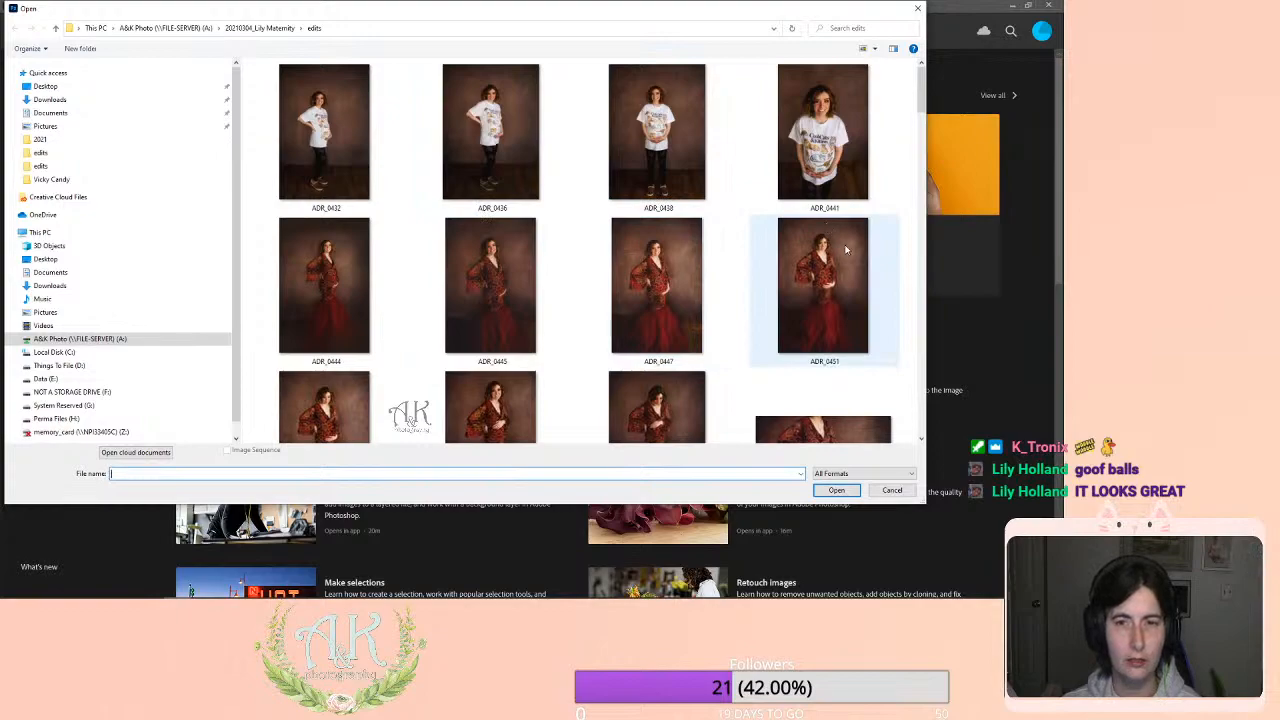
scroll(845, 250, "down", 1)
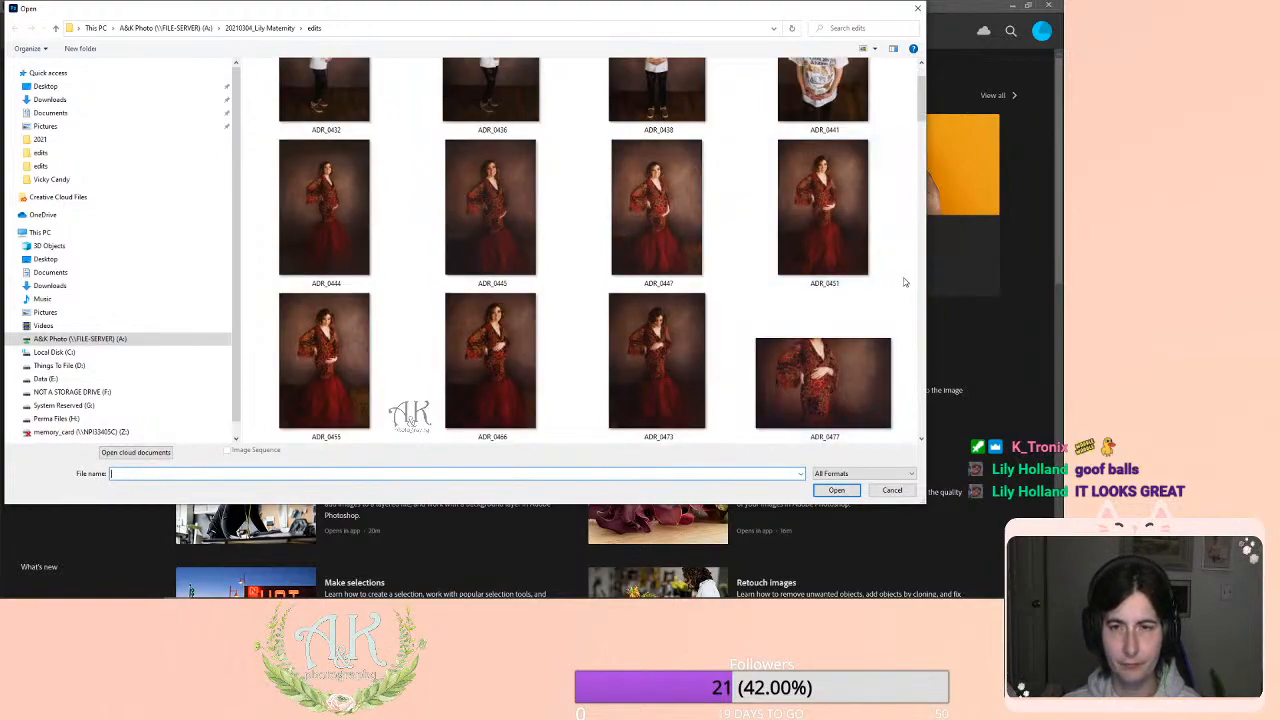
scroll(904, 282, "down", 1)
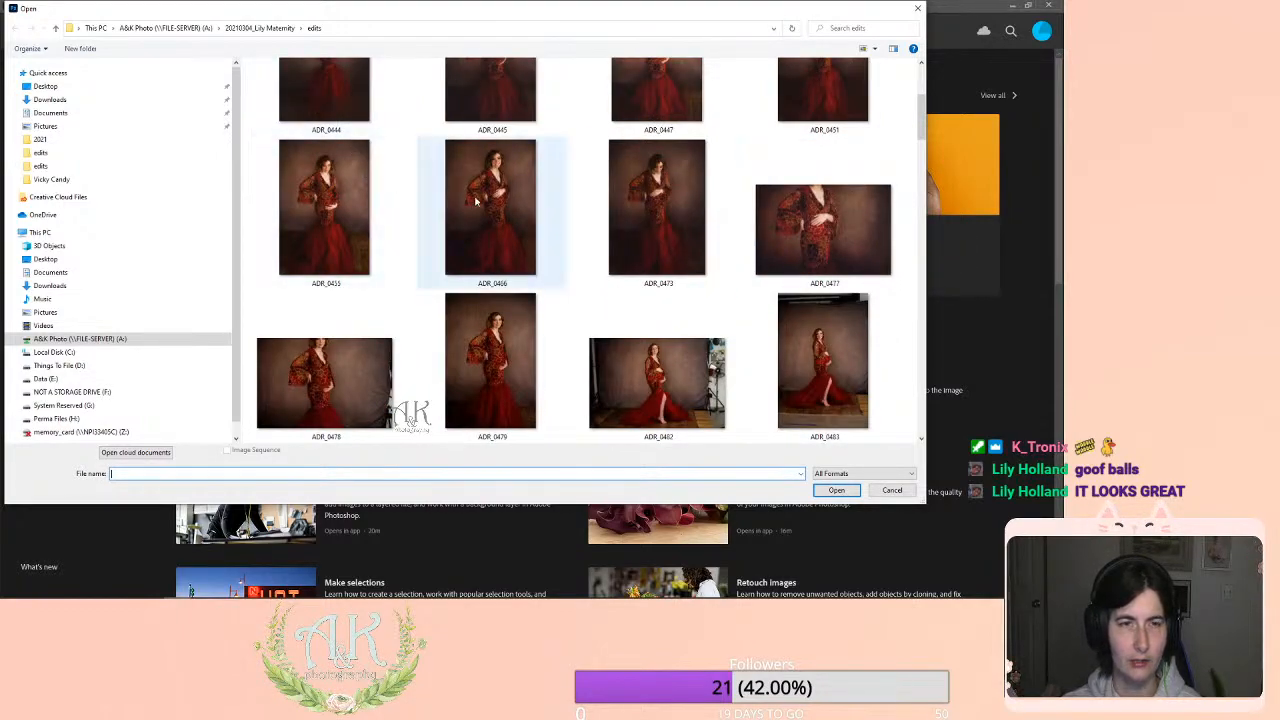
scroll(395, 175, "up", 2)
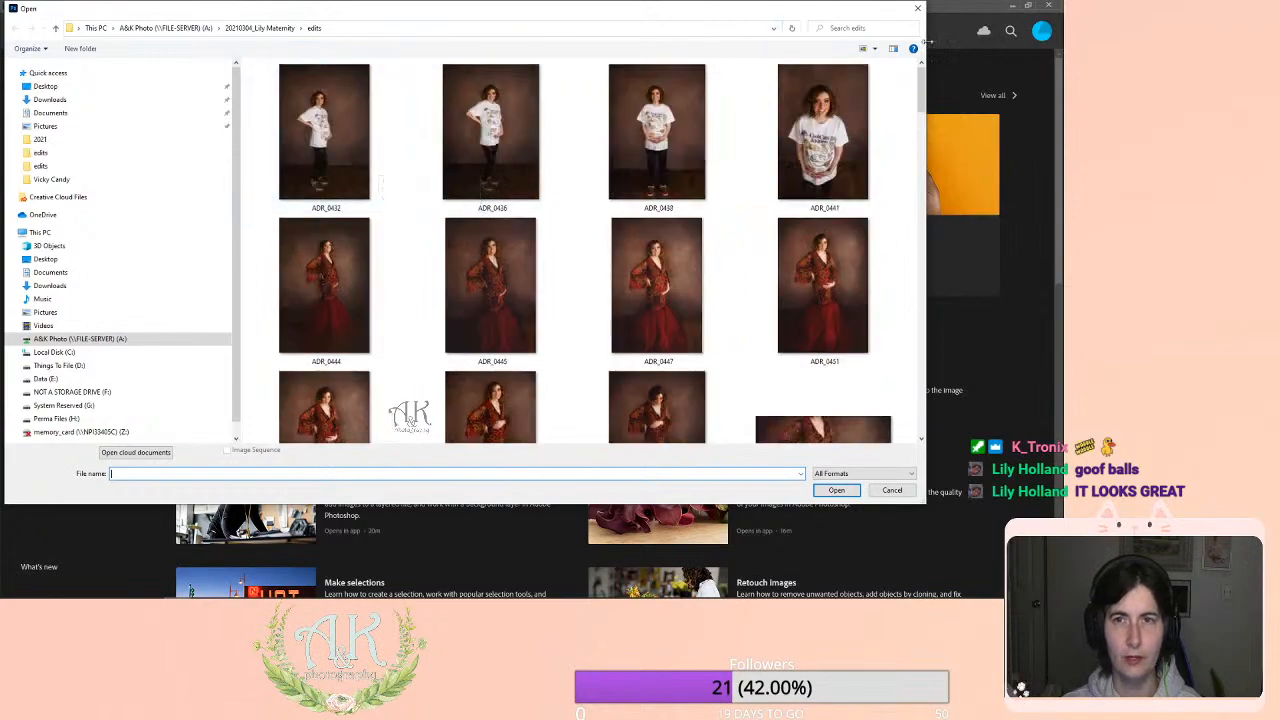
left_click(875, 49)
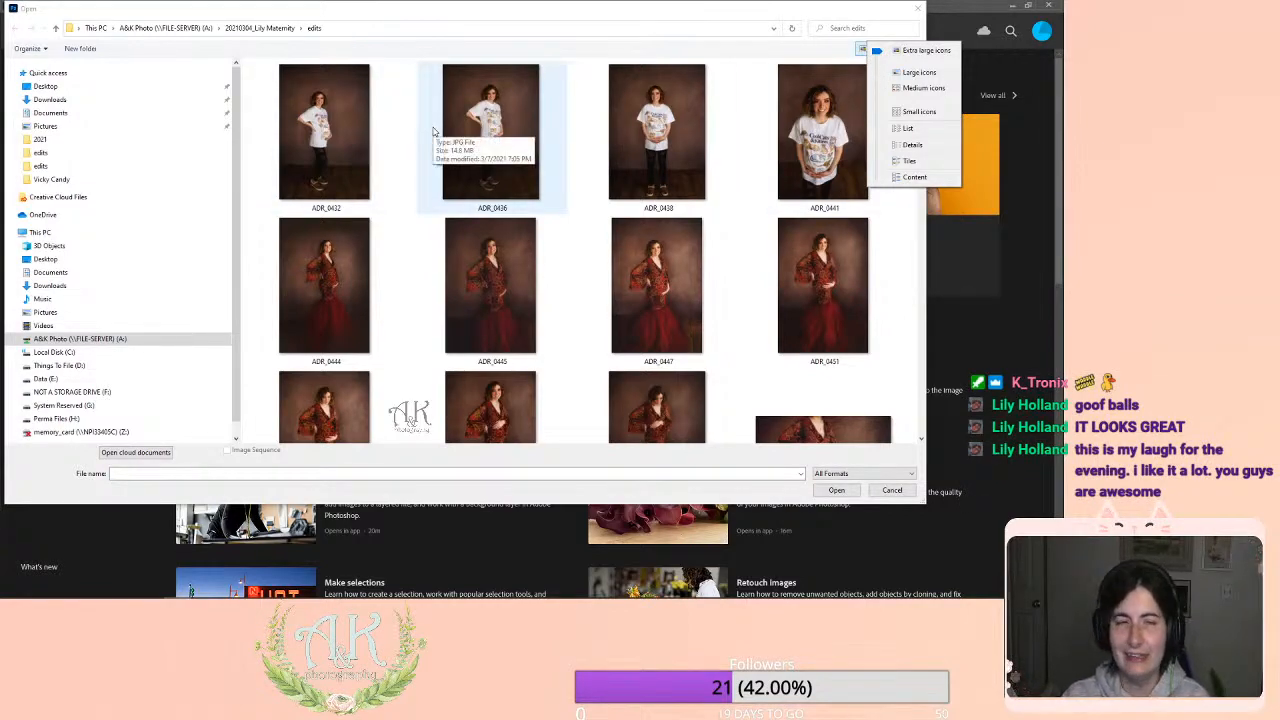
left_click(355, 130)
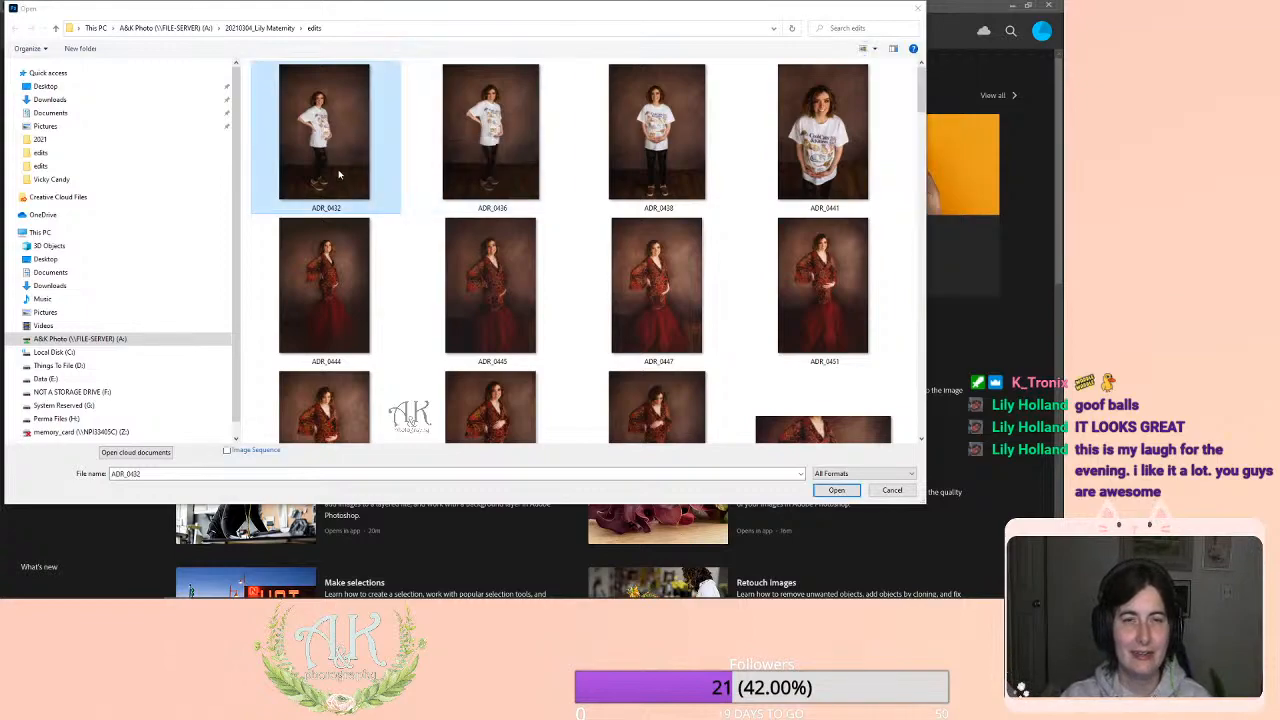
scroll(840, 220, "down", 3)
left_click(855, 240)
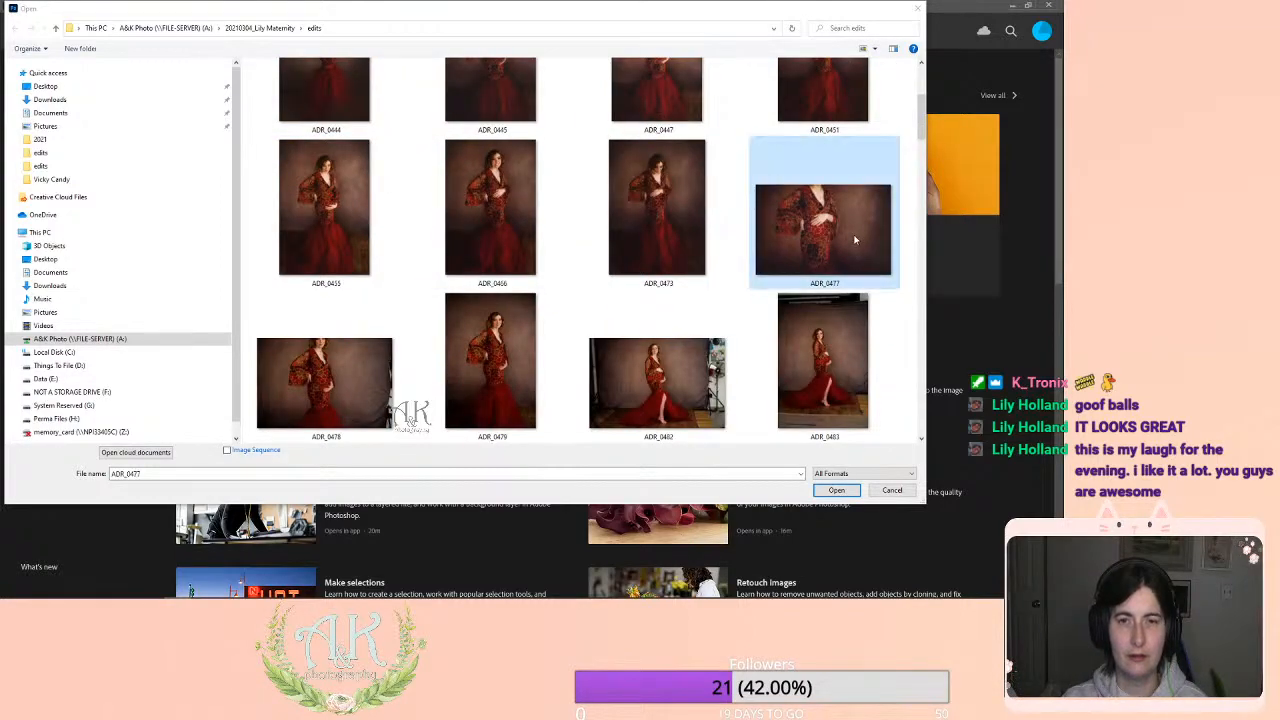
scroll(855, 240, "down", 2)
scroll(855, 240, "up", 1)
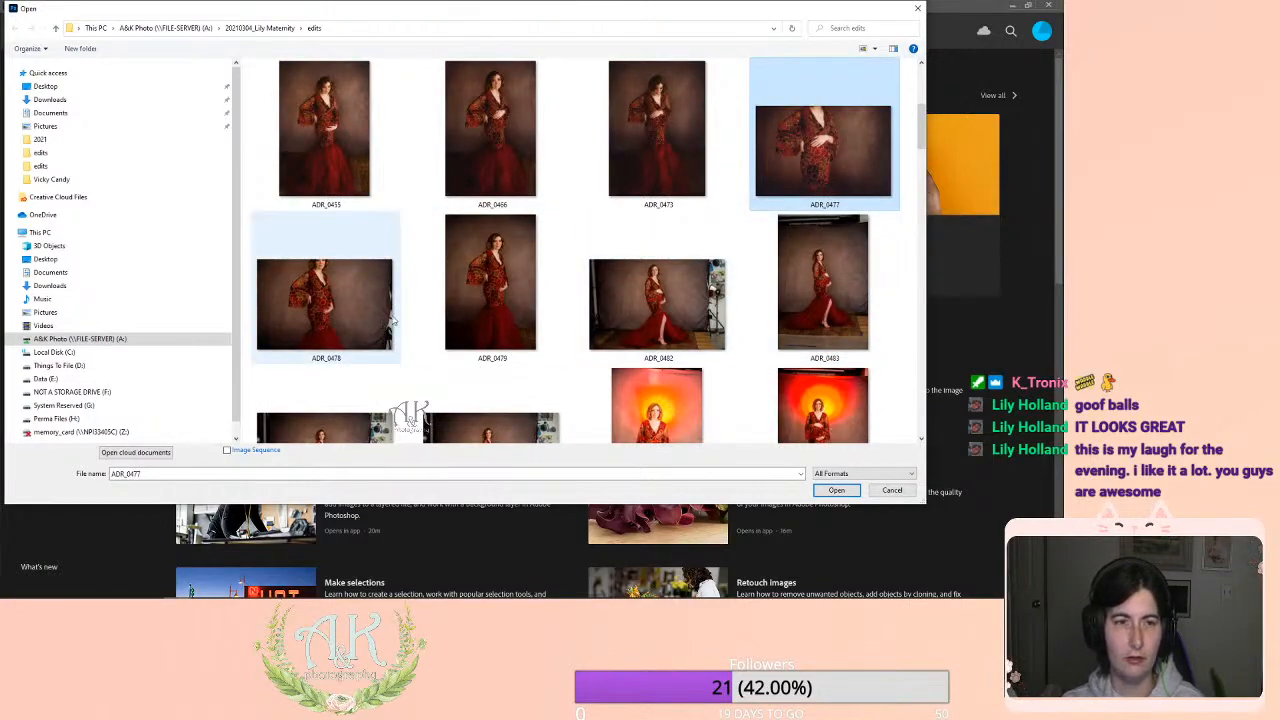
scroll(815, 280, "down", 2)
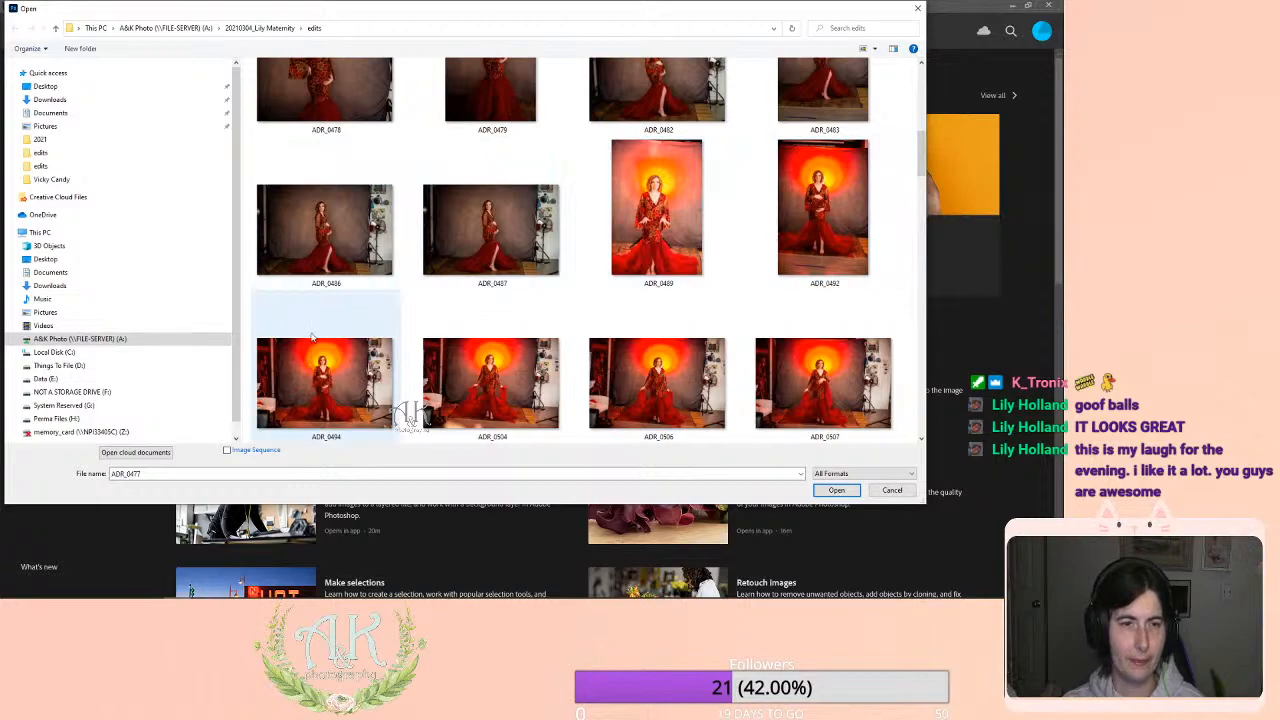
scroll(311, 337, "down", 2)
scroll(404, 257, "up", 1)
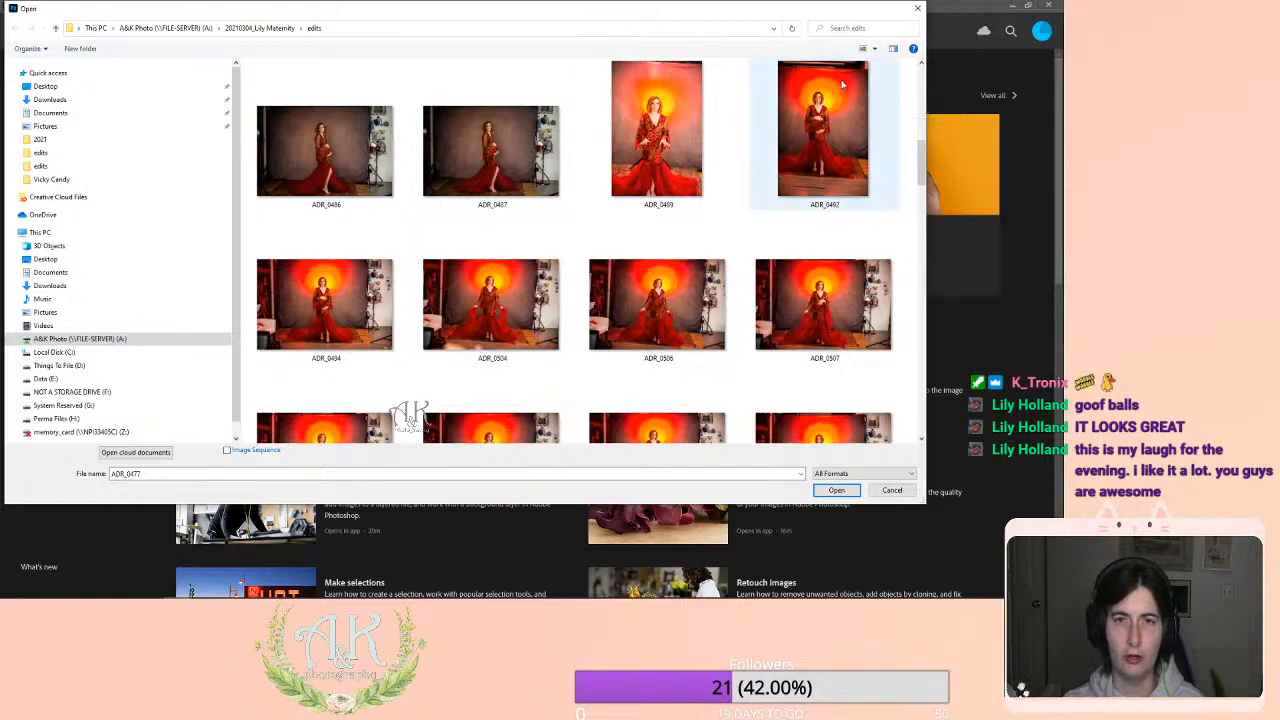
Find and open ADR_0538, the full-length portrait with the gold crown and red gown, from the edits folder.
left_click(840, 148)
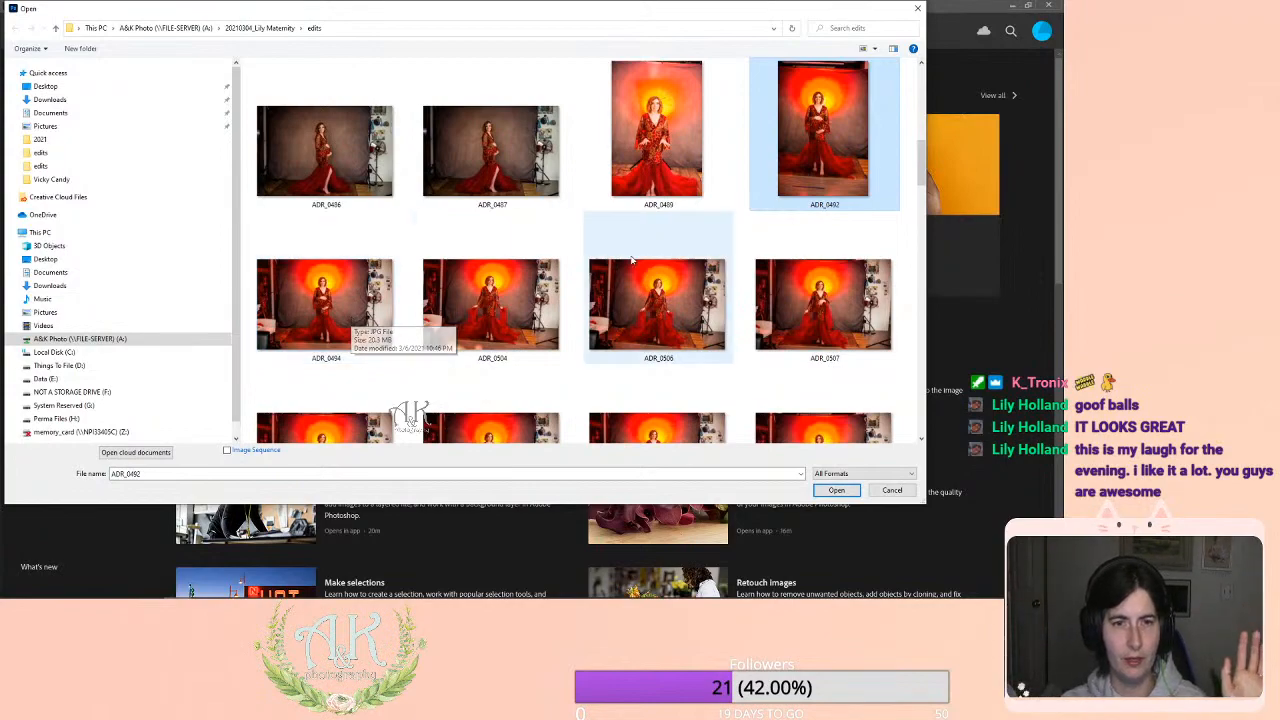
scroll(700, 300, "down", 1)
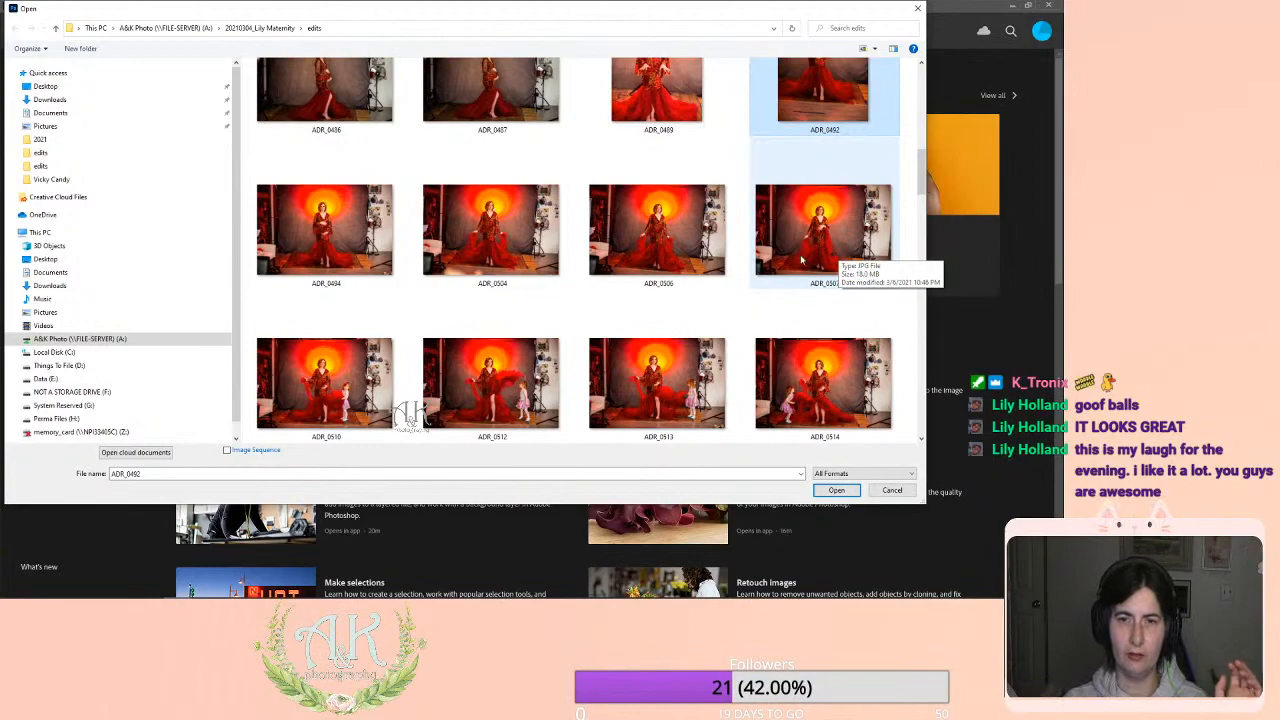
scroll(801, 260, "down", 2)
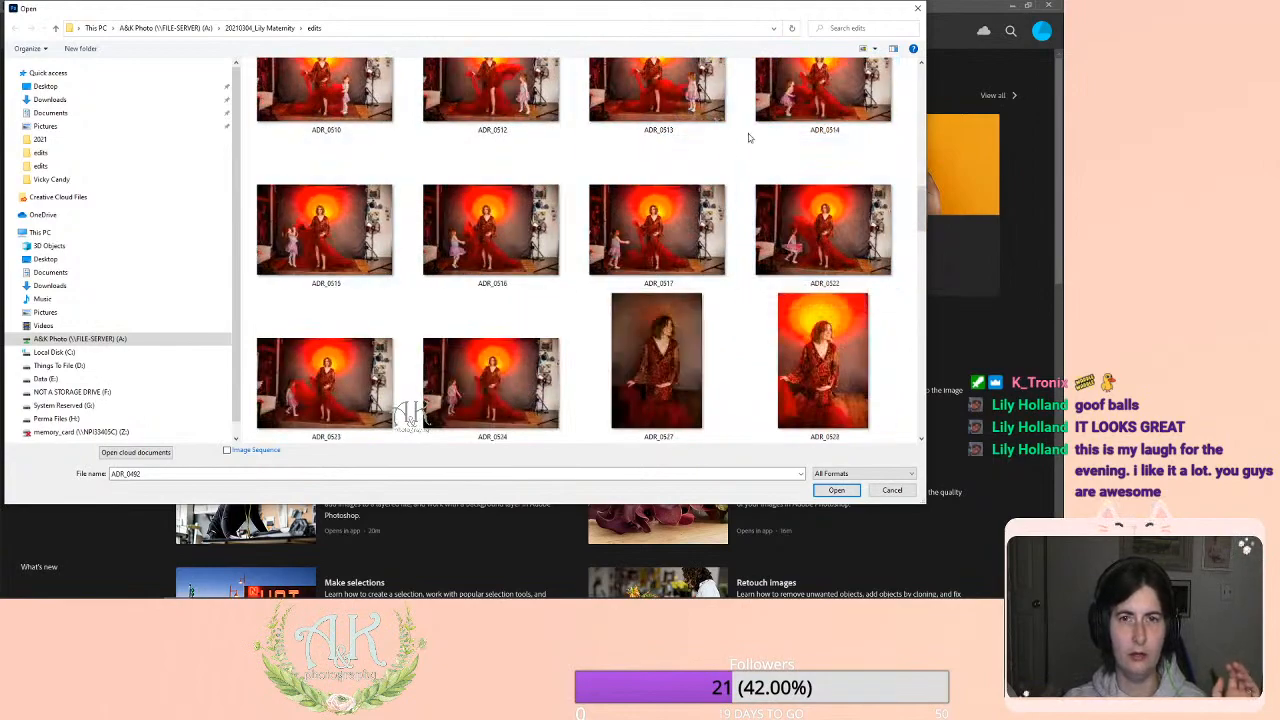
scroll(760, 250, "up", 1)
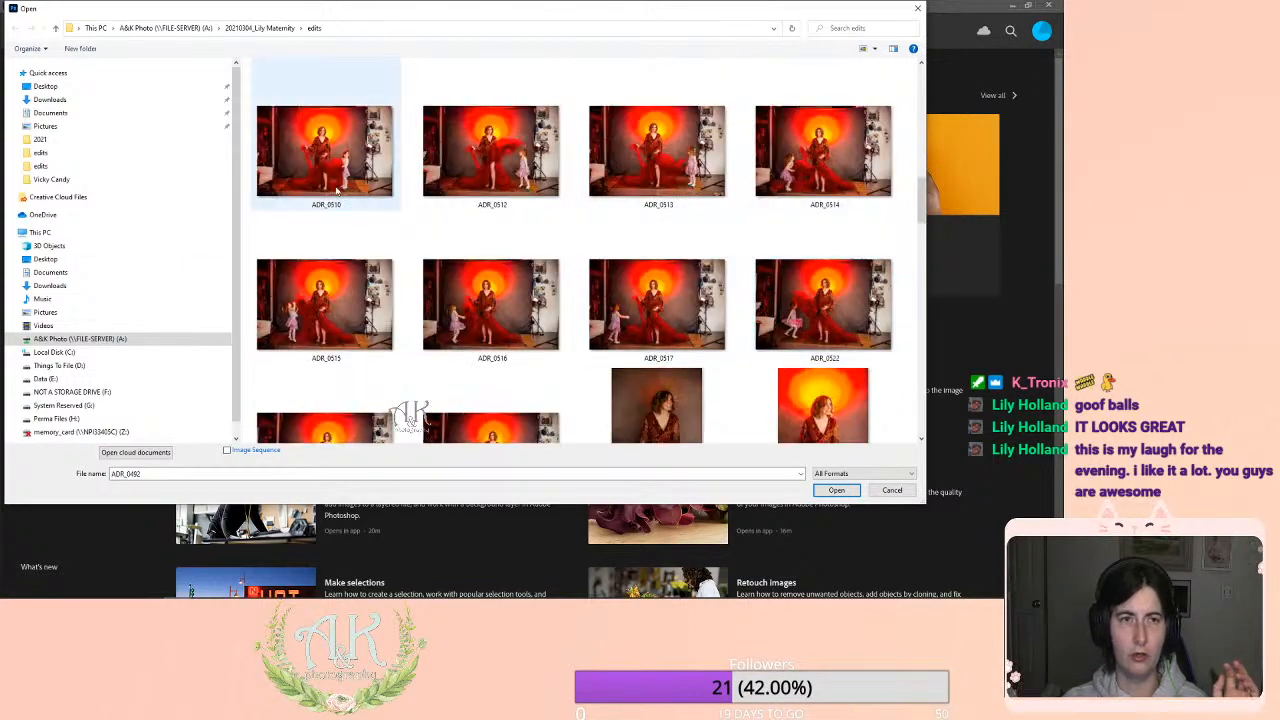
scroll(792, 232, "down", 2)
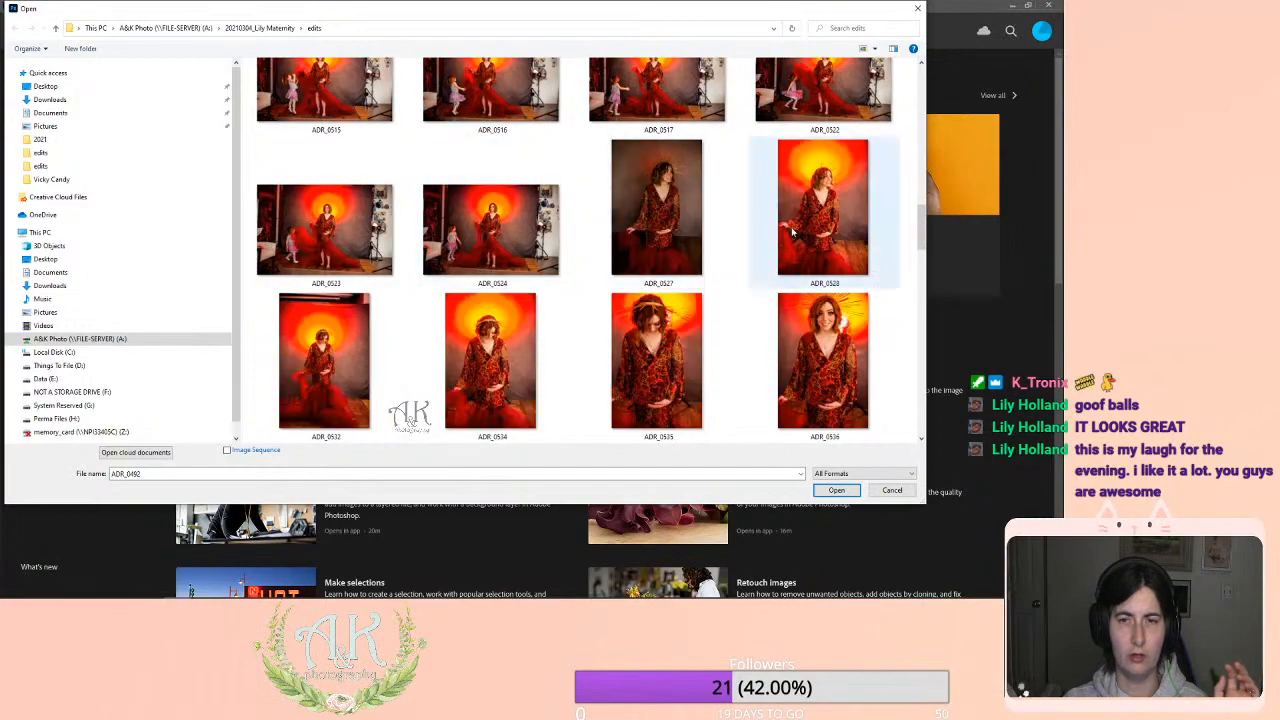
scroll(792, 232, "down", 3)
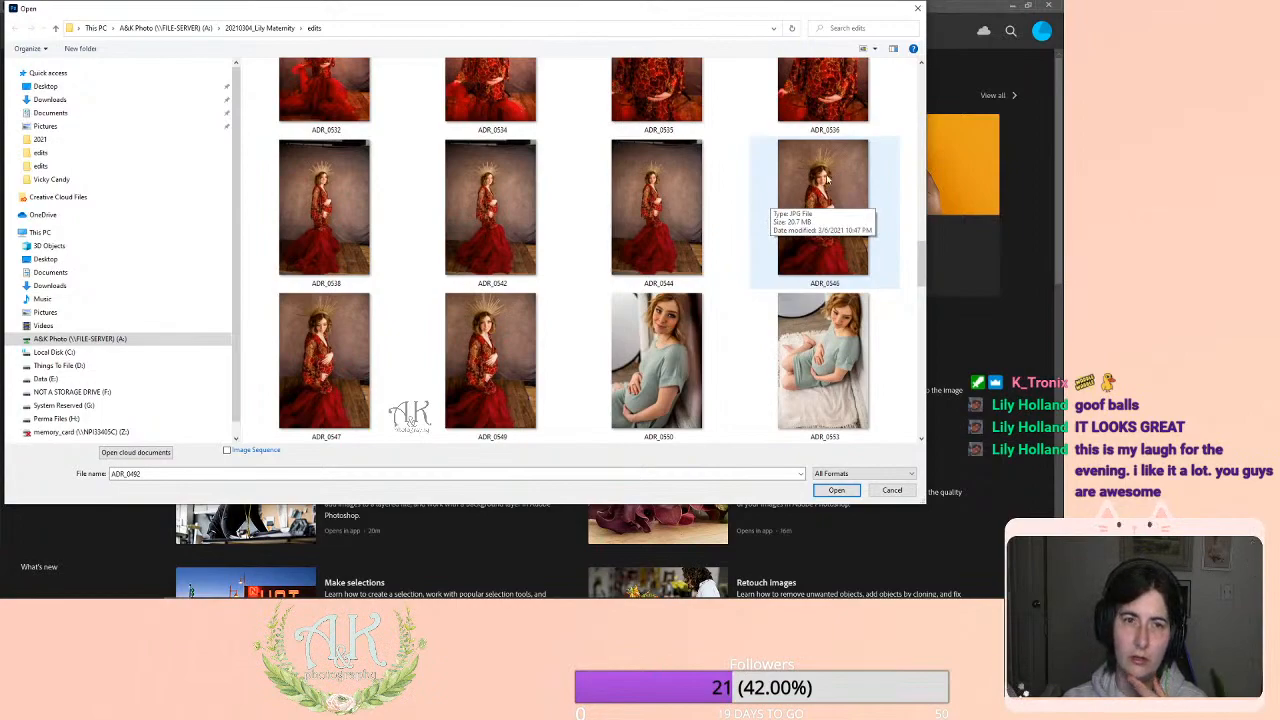
double_click(341, 227)
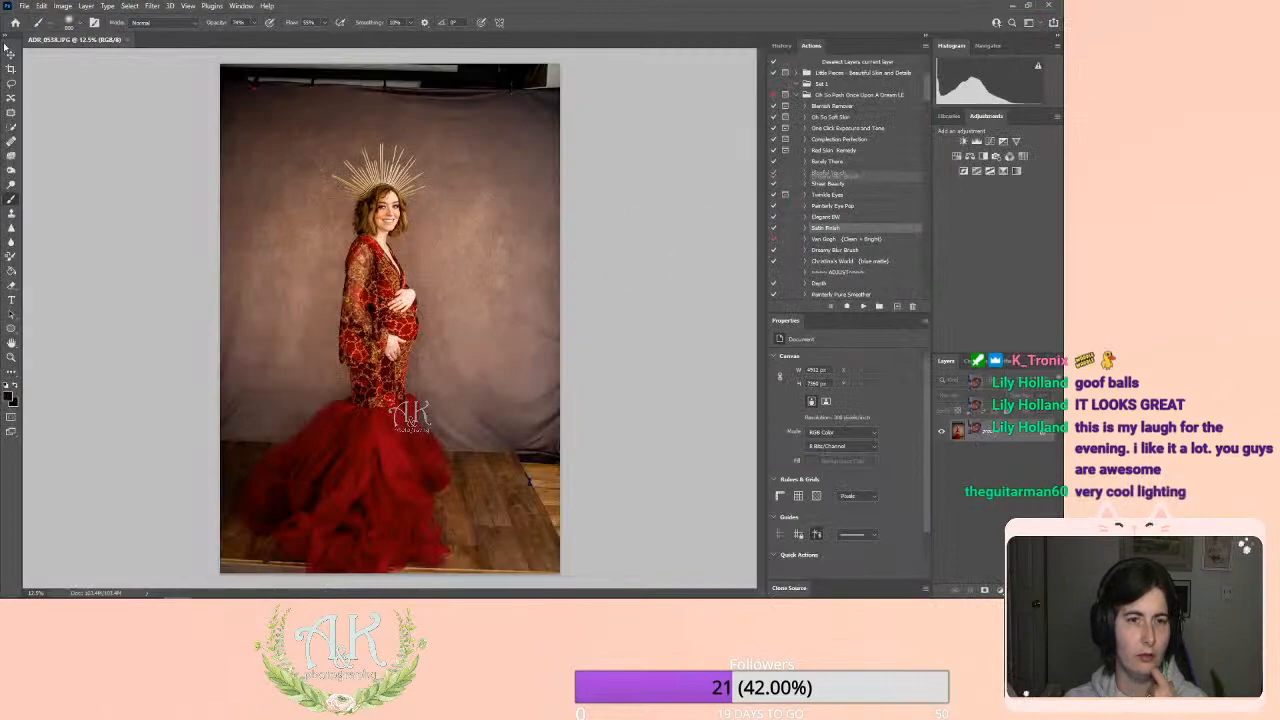
Open ADR_0506, the wide shot with the orange sun-like glow behind the woman, from the edits folder.
left_click(24, 6)
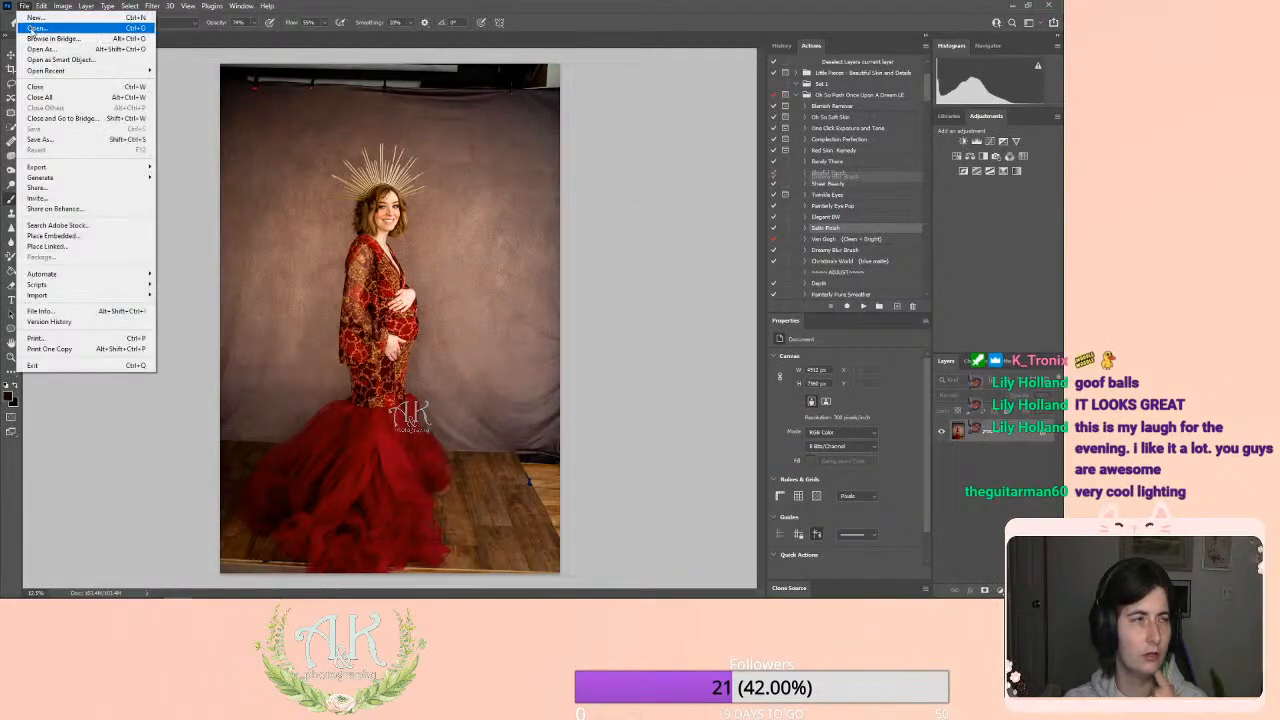
left_click(34, 29)
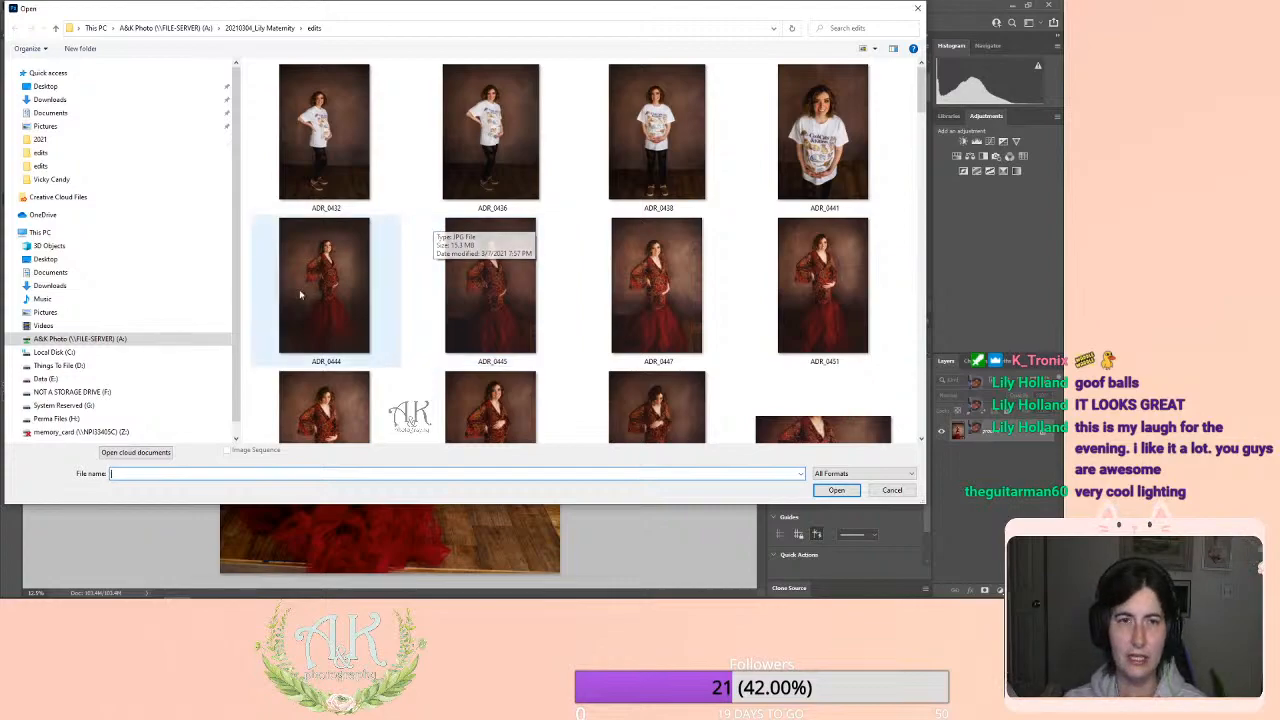
scroll(640, 300, "down", 10)
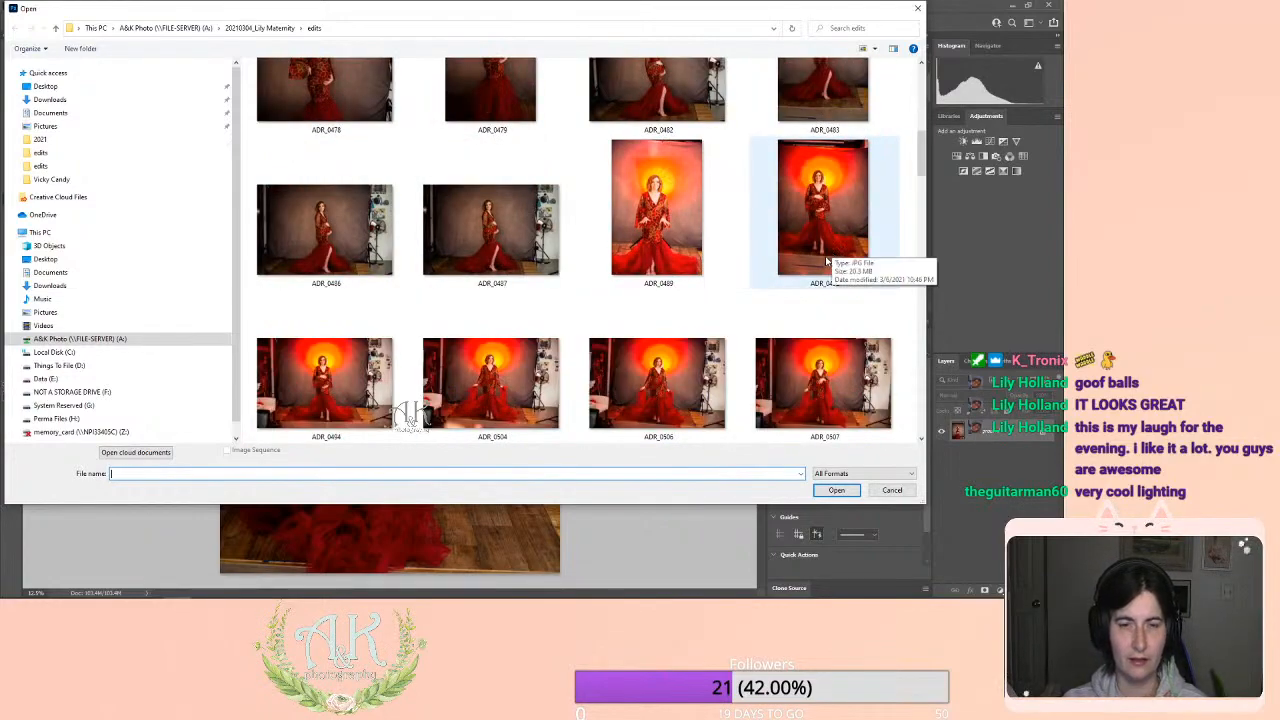
scroll(838, 256, "down", 1)
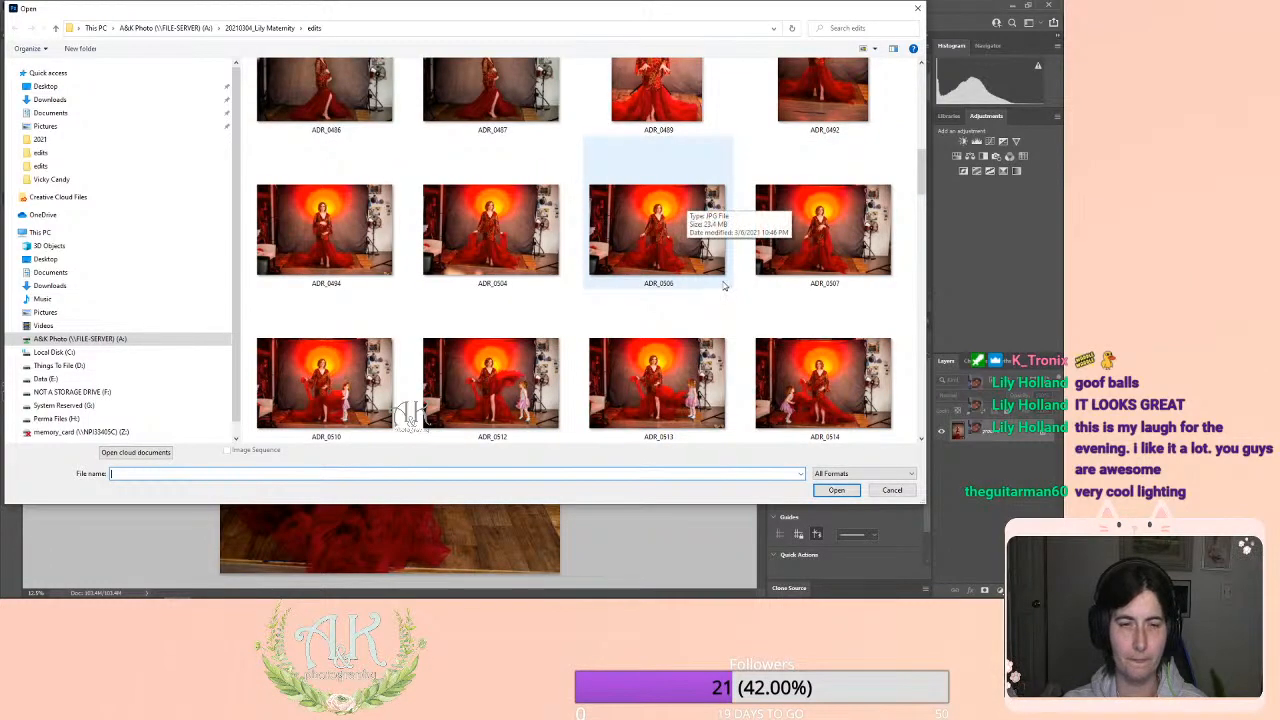
scroll(724, 283, "down", 1)
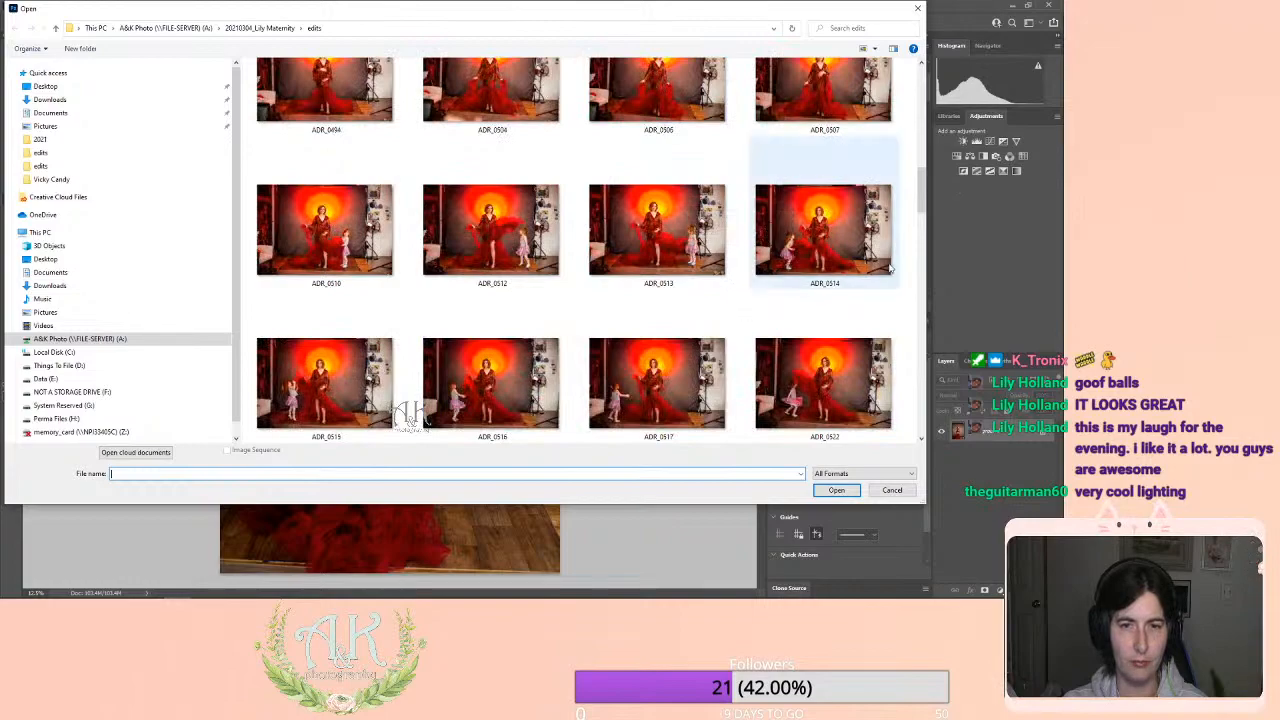
left_click(837, 236)
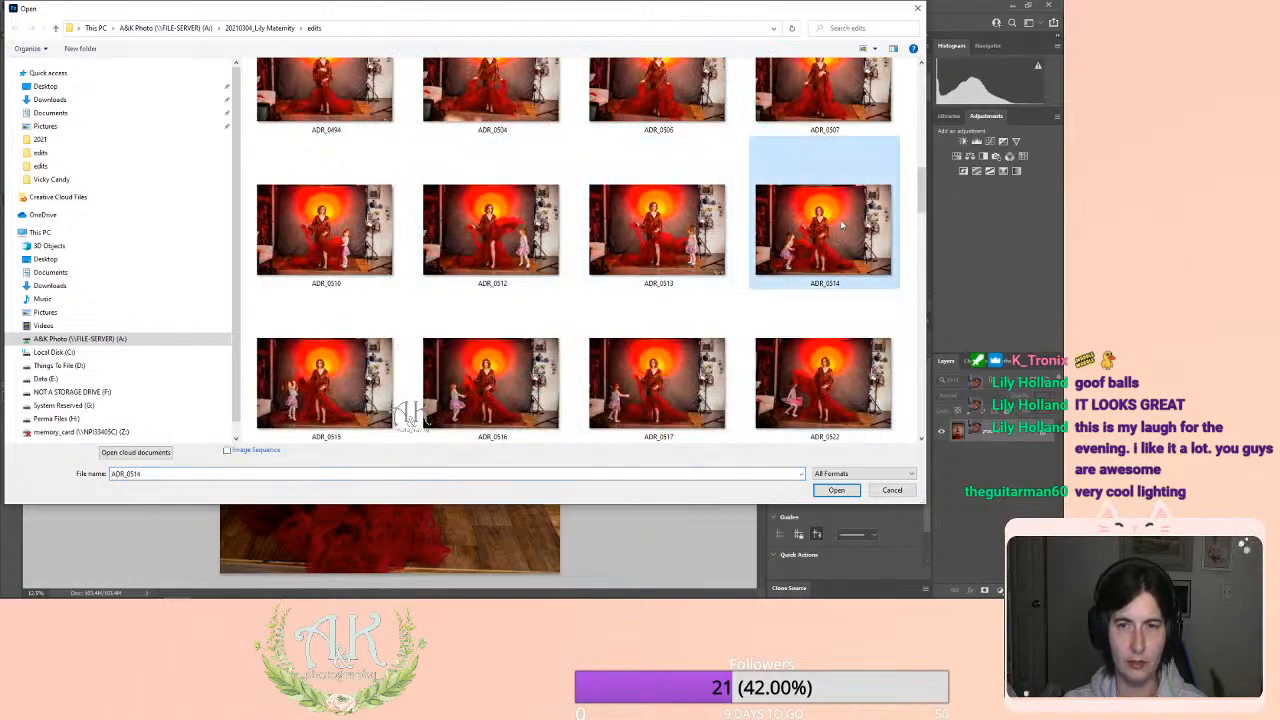
scroll(707, 180, "up", 1)
double_click(674, 140)
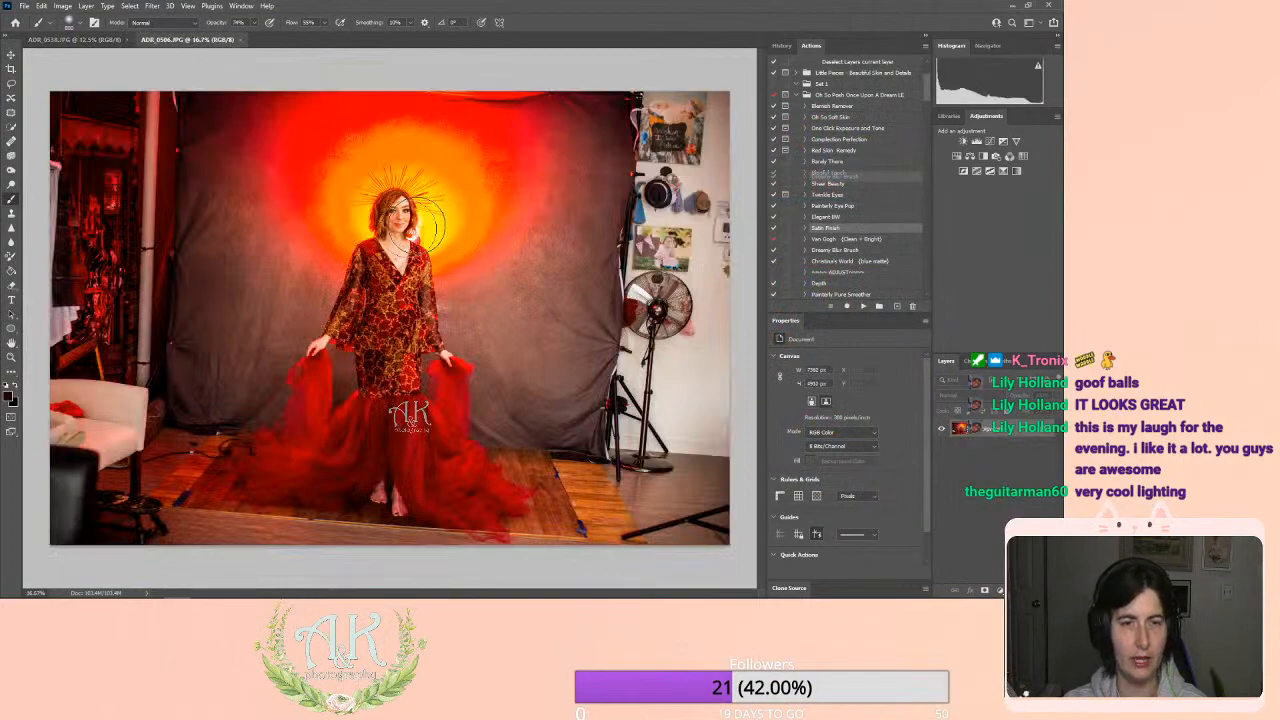
Examine the woman's face and the light spill around her hair up close, and close ADR_0506.
left_click(12, 361)
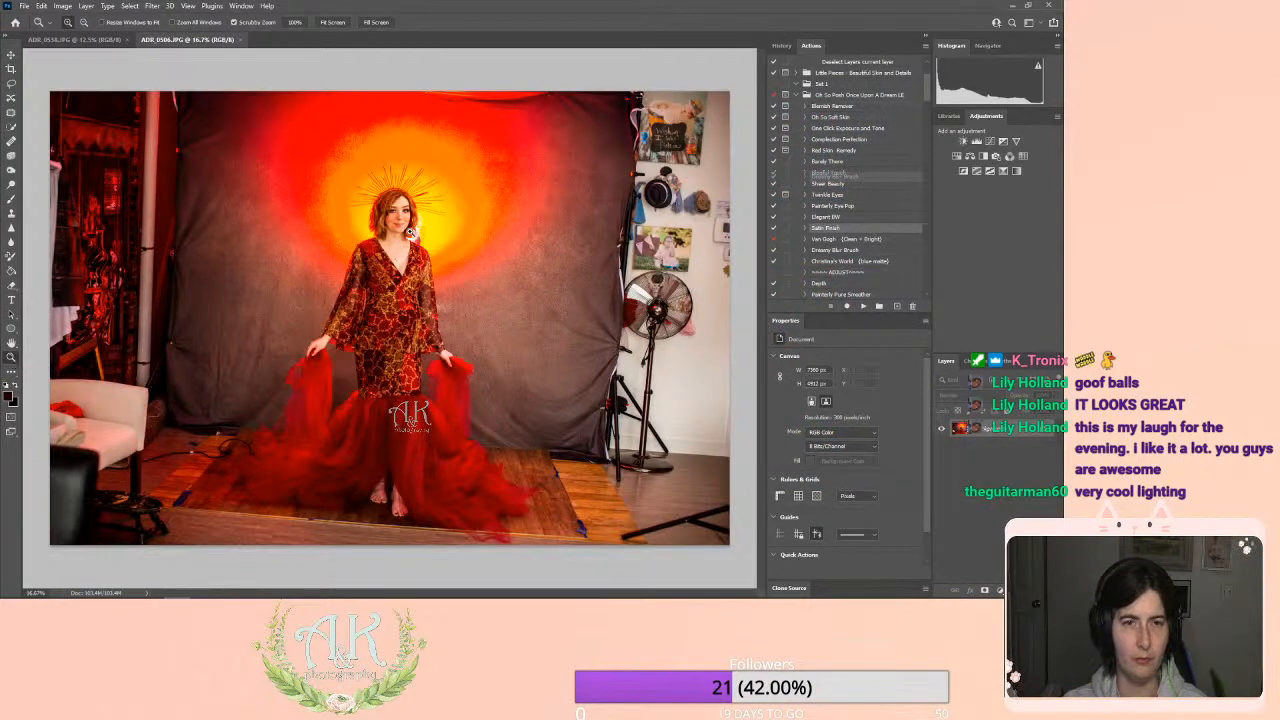
left_click_drag(410, 233, 475, 235)
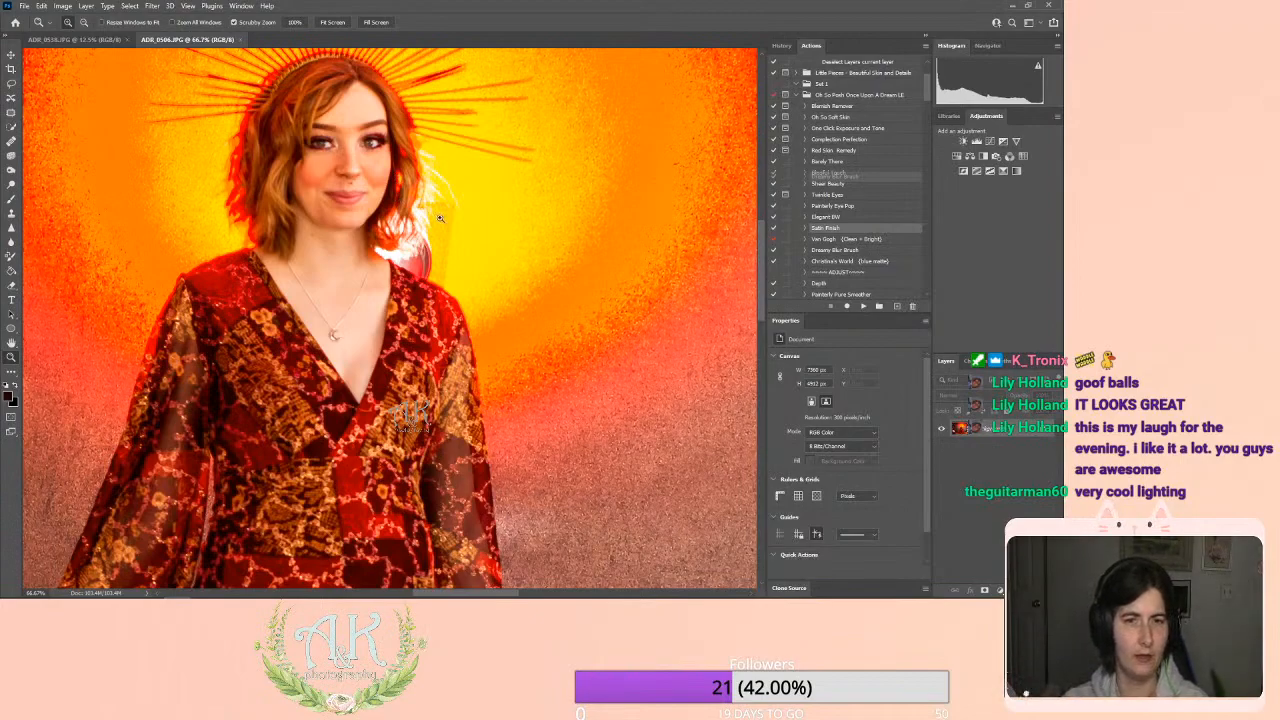
left_click(321, 24)
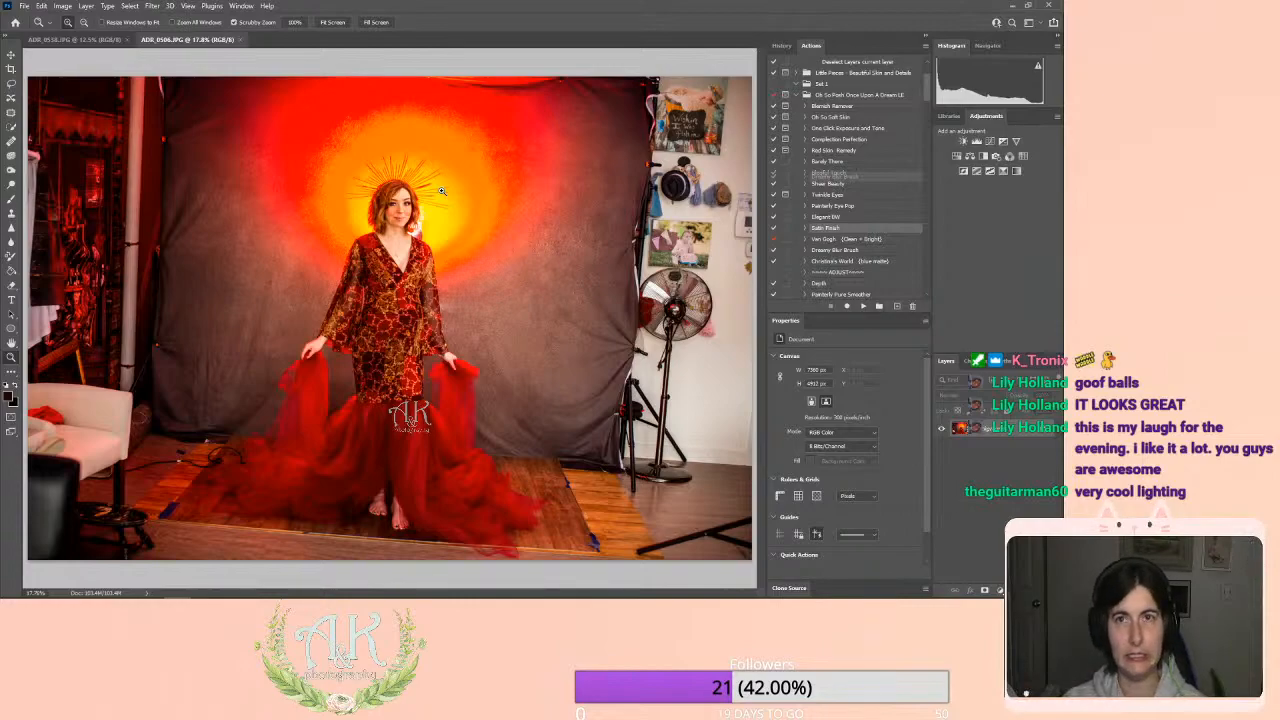
left_click(240, 39)
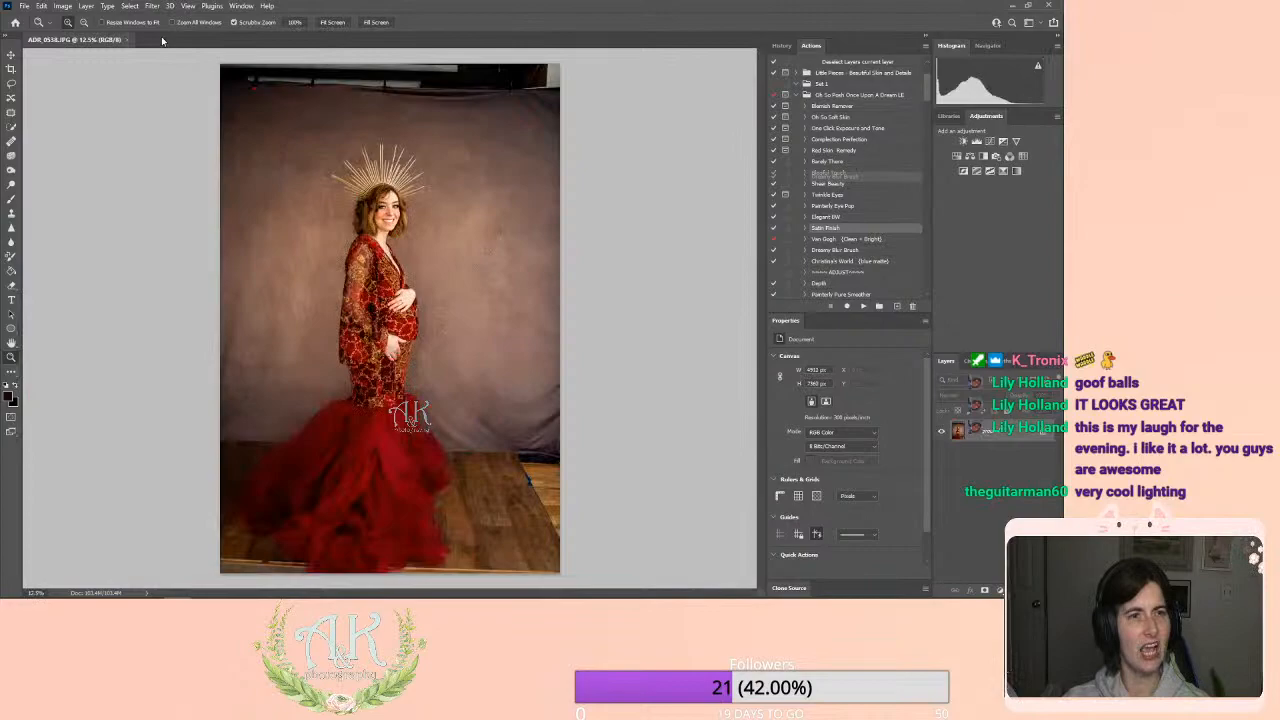
Look through the portrait thumbnails in the edits folder, down to the halo composites at the end.
left_click(22, 6)
left_click(40, 30)
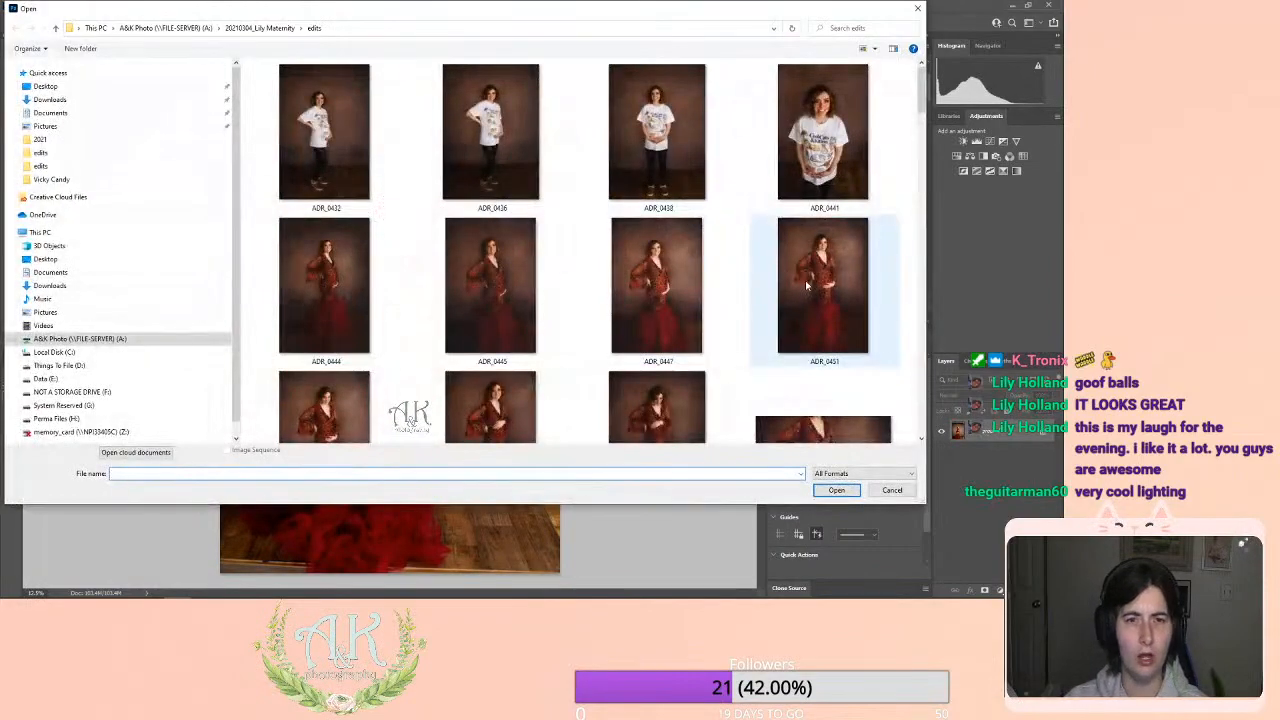
scroll(815, 260, "down", 10)
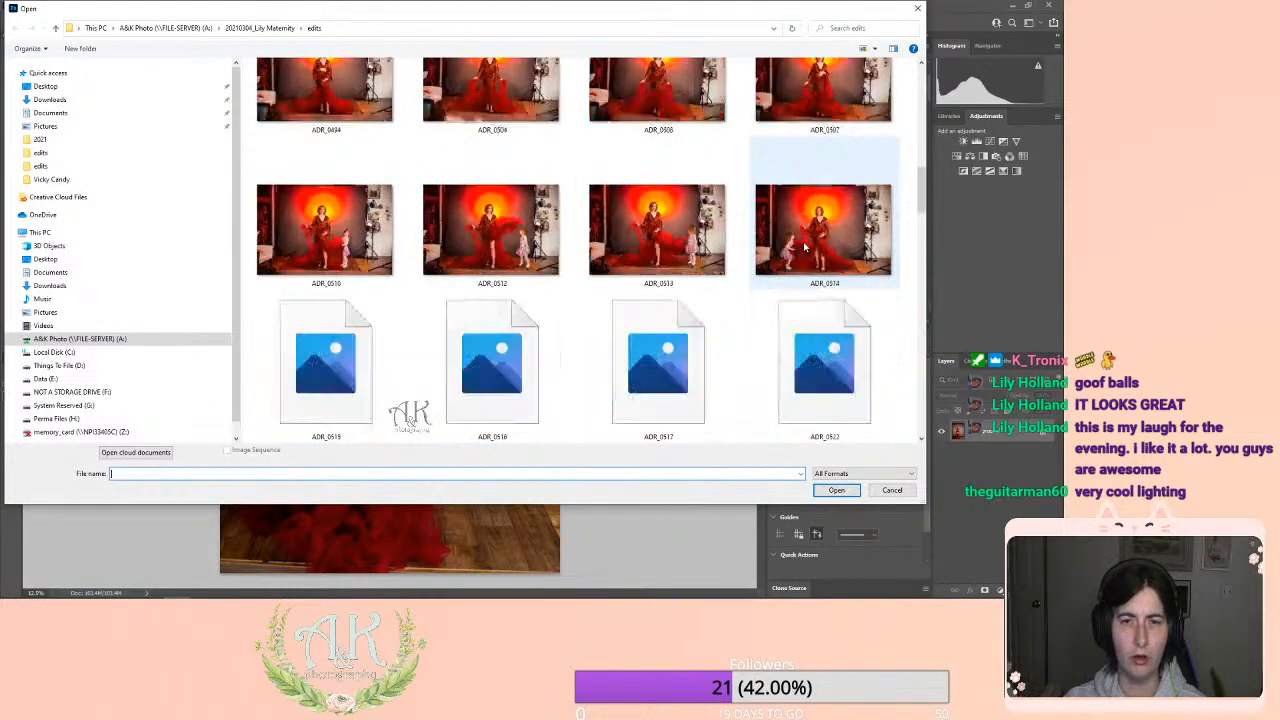
scroll(828, 244, "up", 3)
scroll(828, 244, "down", 6)
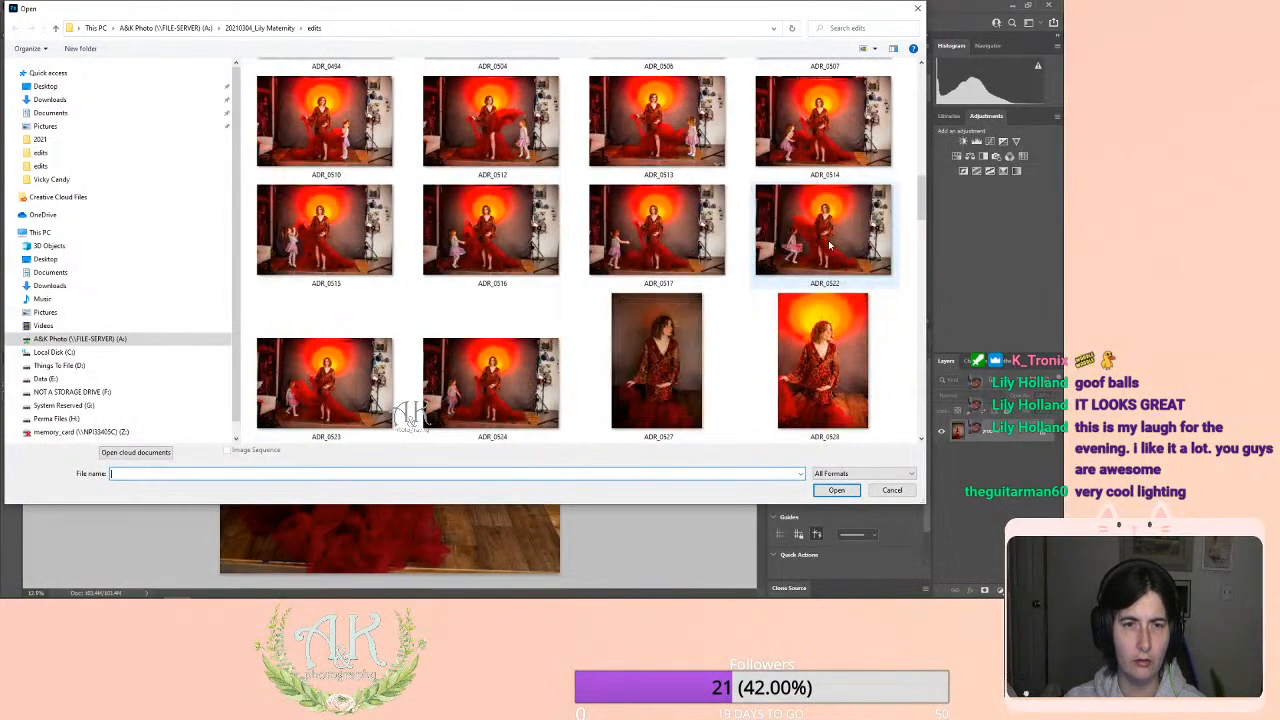
scroll(828, 244, "down", 5)
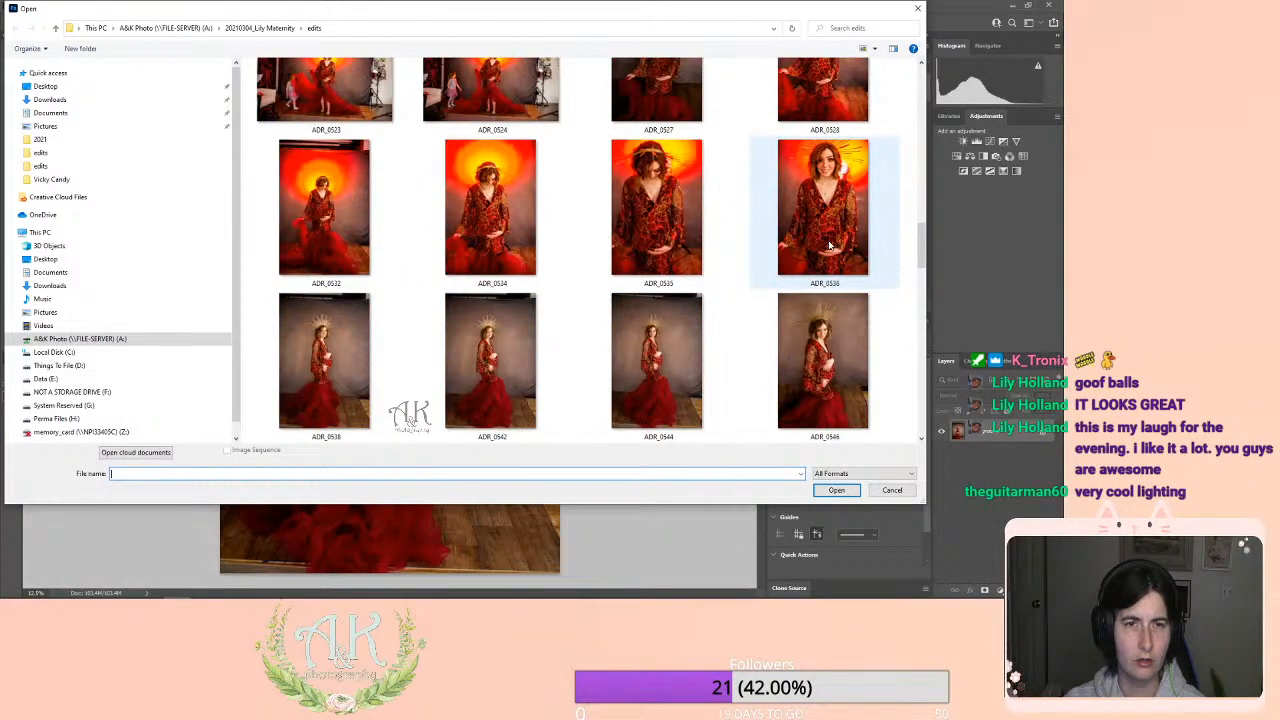
scroll(828, 244, "down", 15)
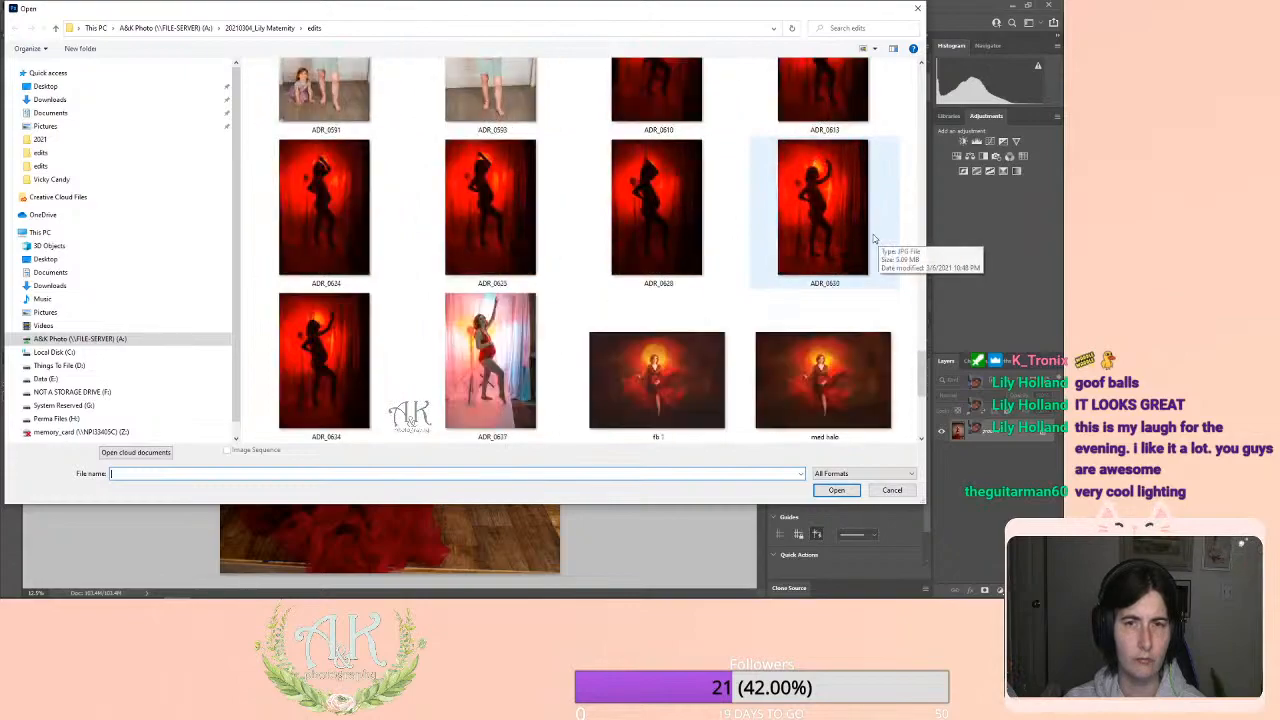
scroll(873, 240, "up", 1)
scroll(880, 262, "down", 3)
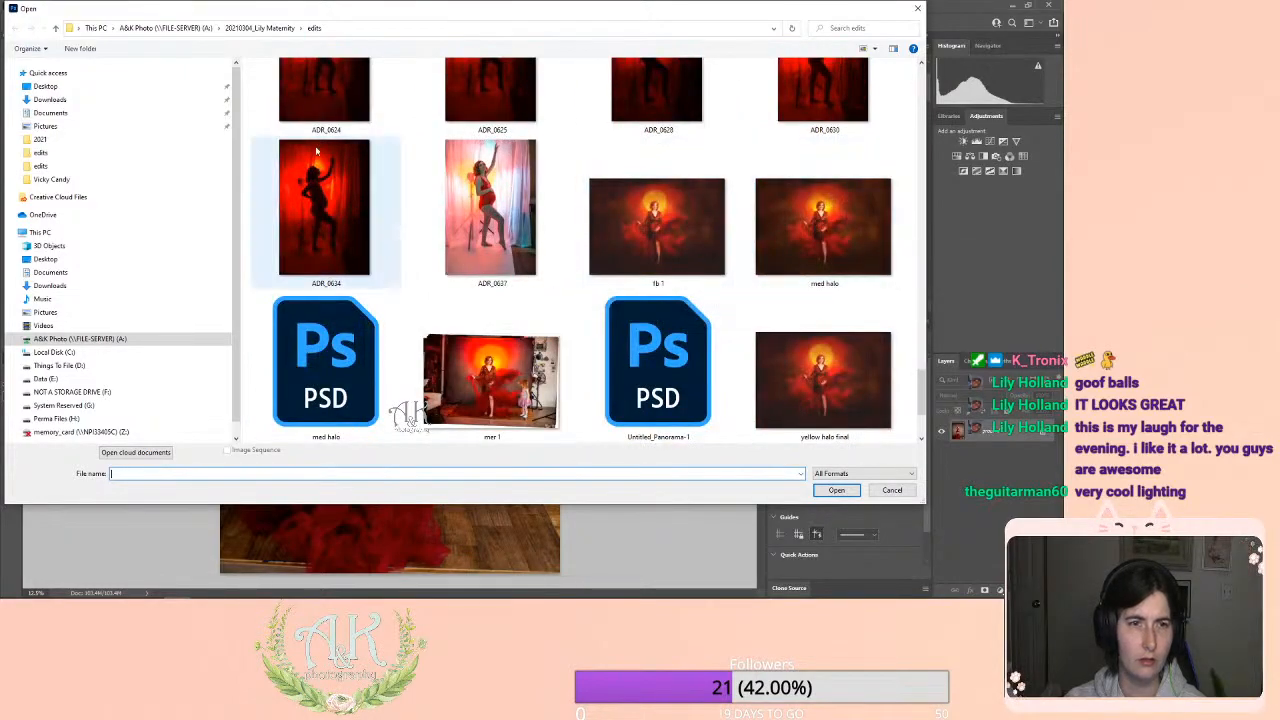
scroll(355, 228, "down", 1)
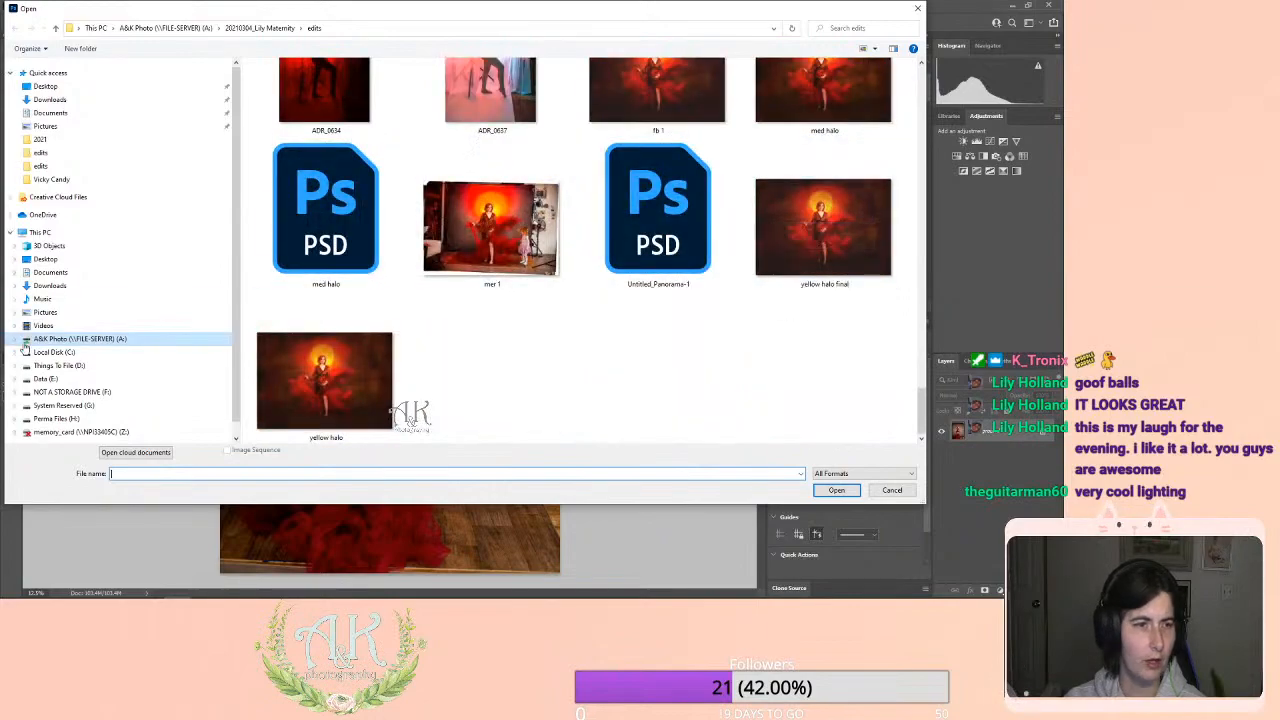
Examine the shoot's raw NEF files in the parent folder as image thumbnails, and close the file browser without opening one.
left_click(262, 28)
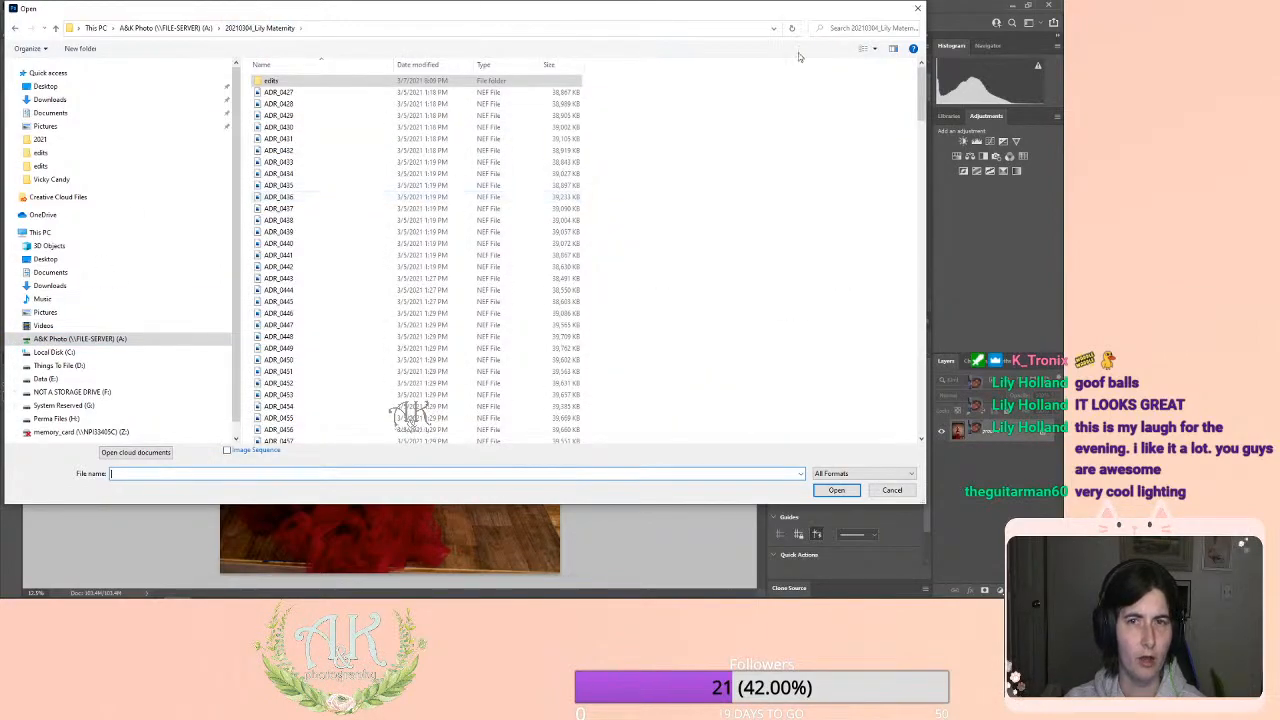
left_click(880, 50)
left_click(915, 46)
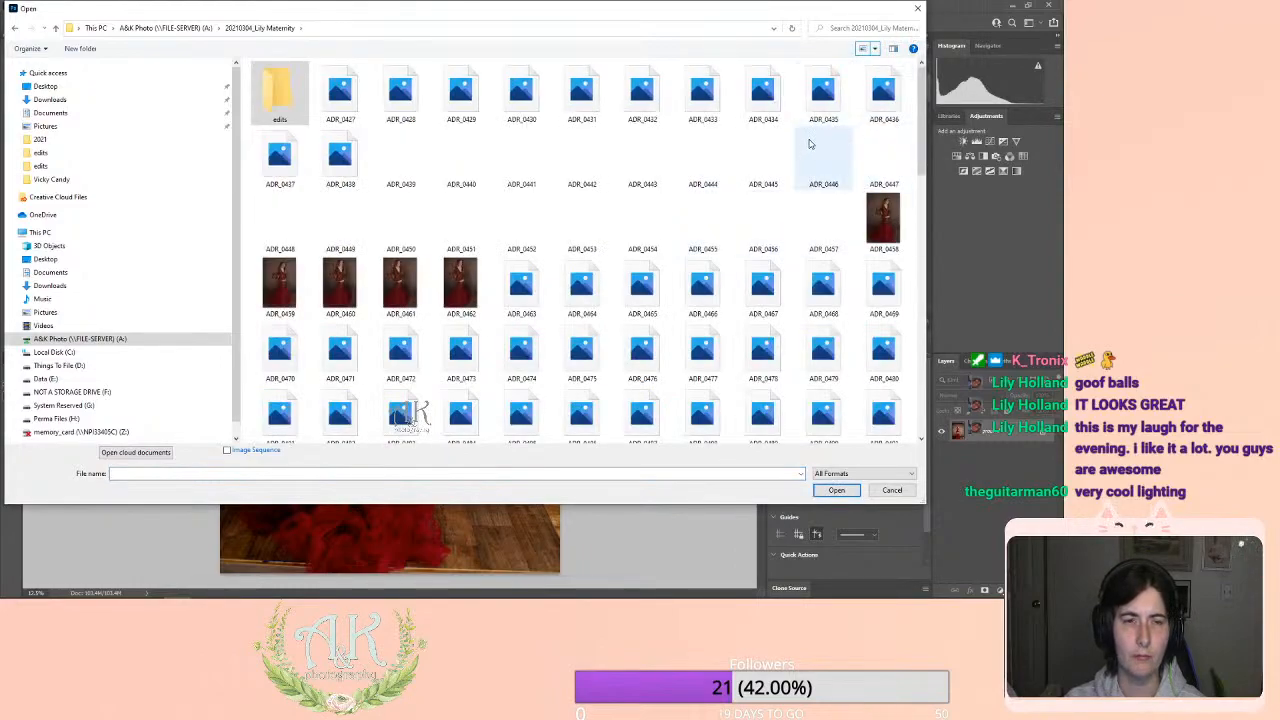
scroll(790, 150, "down", 2)
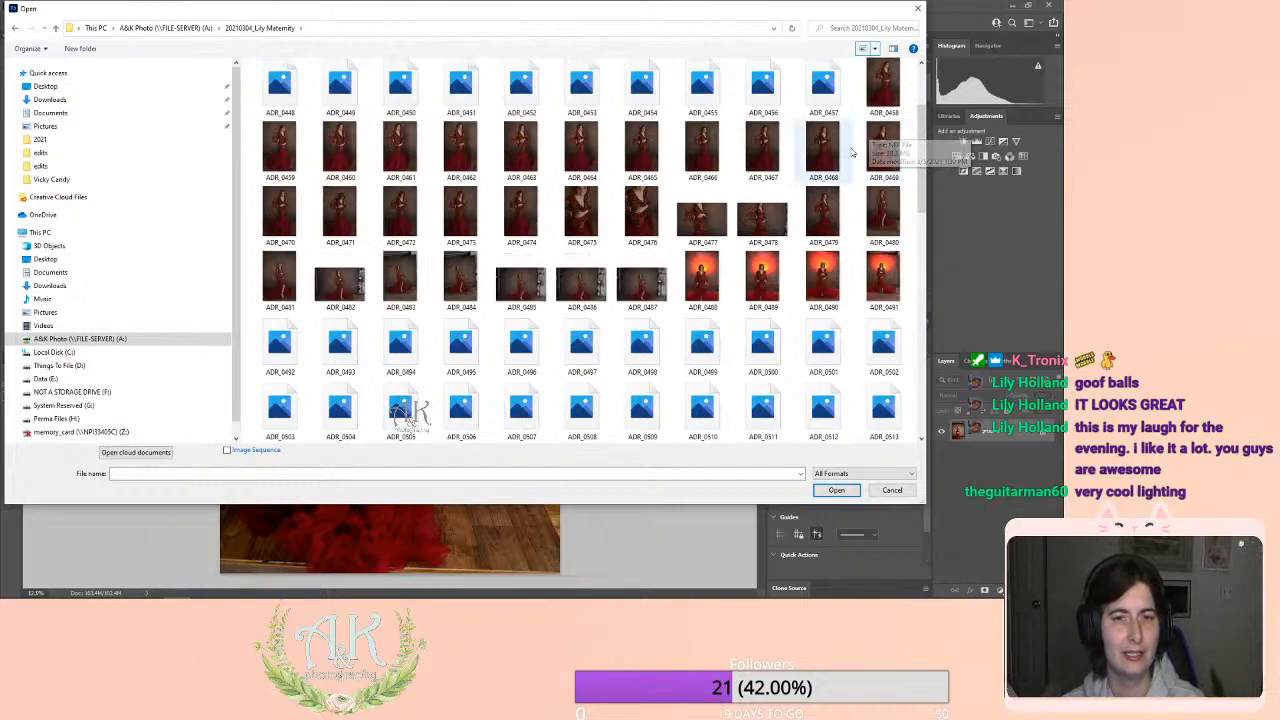
scroll(640, 200, "up", 3)
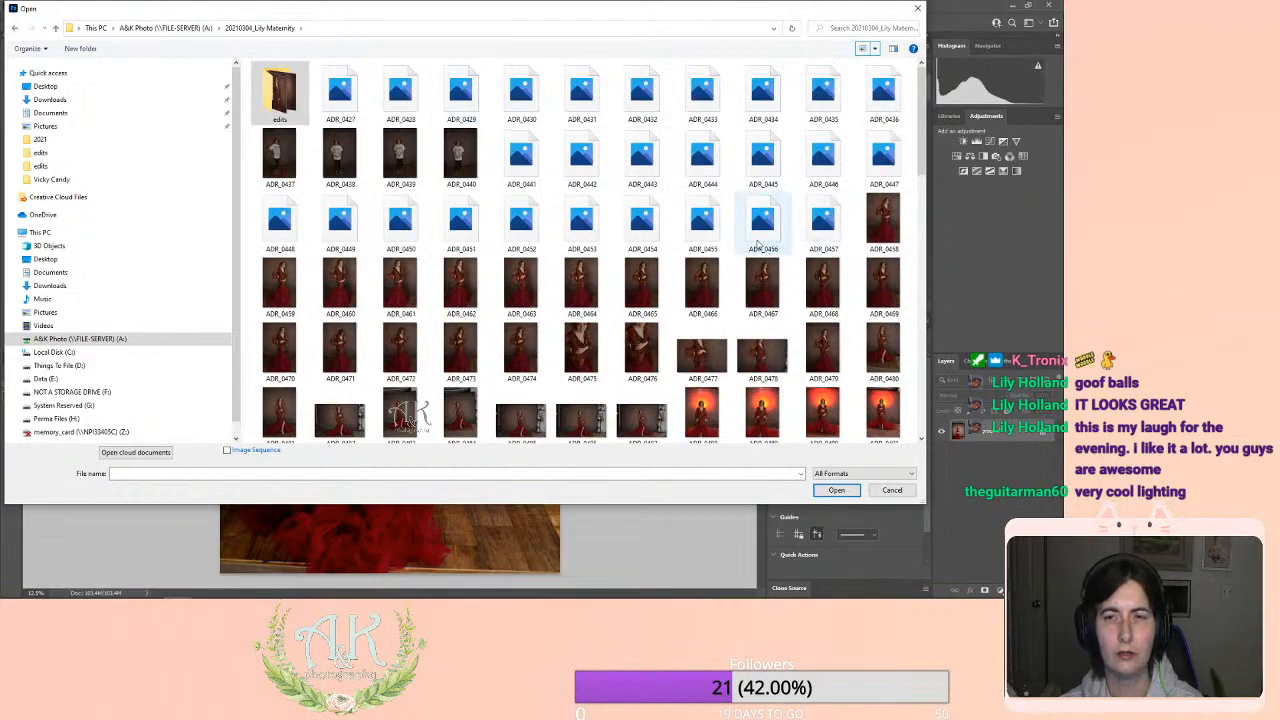
scroll(860, 200, "down", 5)
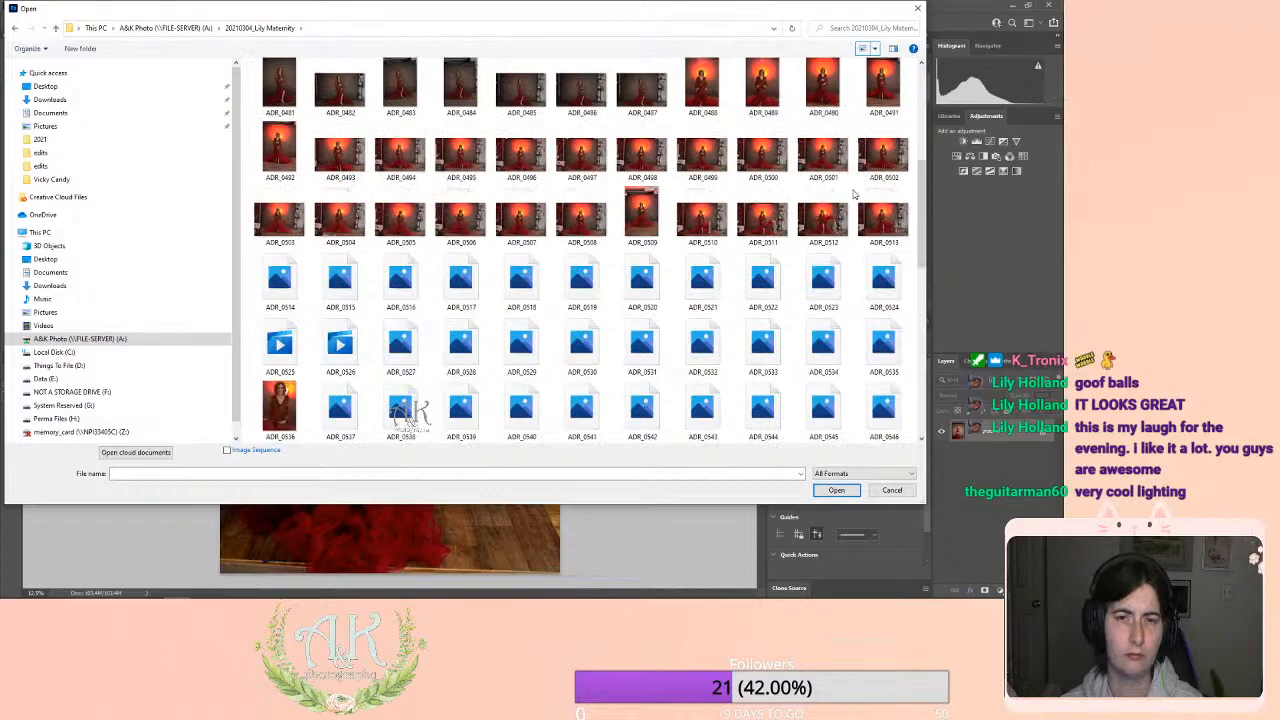
scroll(855, 195, "up", 2)
scroll(855, 195, "up", 3)
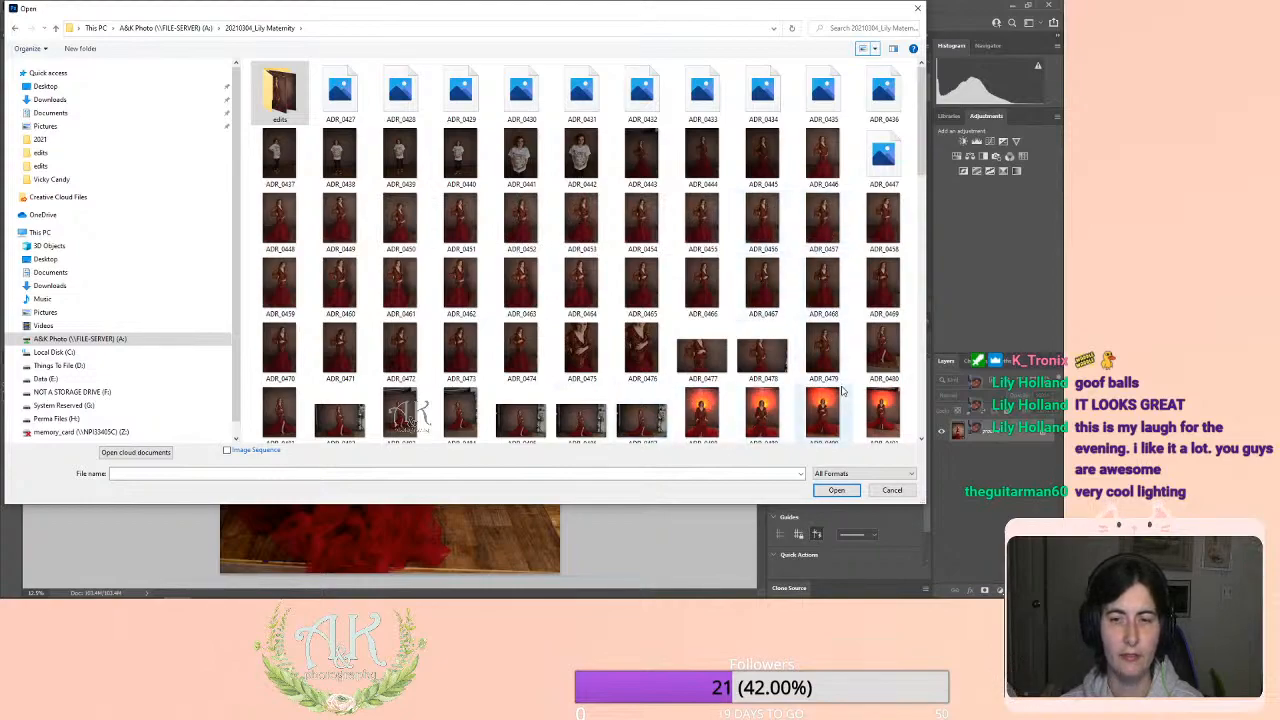
scroll(800, 300, "down", 10)
left_click(886, 491)
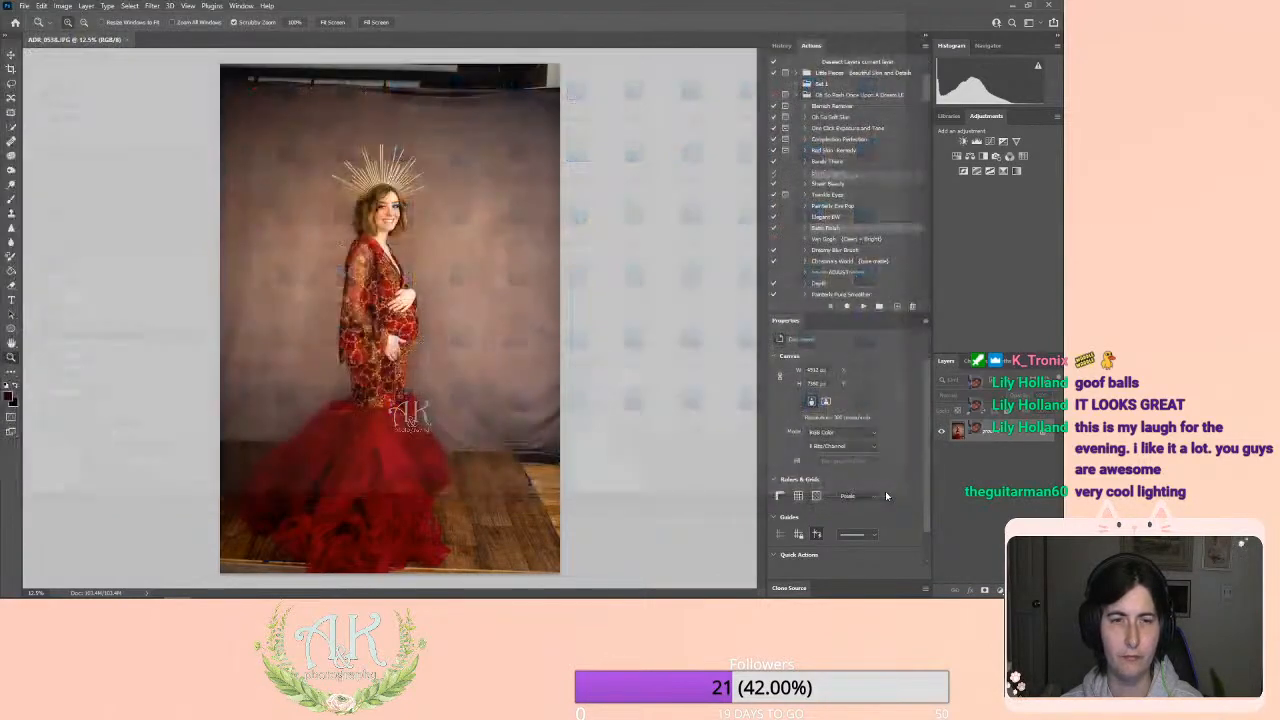
Compare the sun-glow, crown, green-dress and red-lit silhouette portraits in the edits folder for the next image to retouch.
left_click(23, 6)
left_click(35, 28)
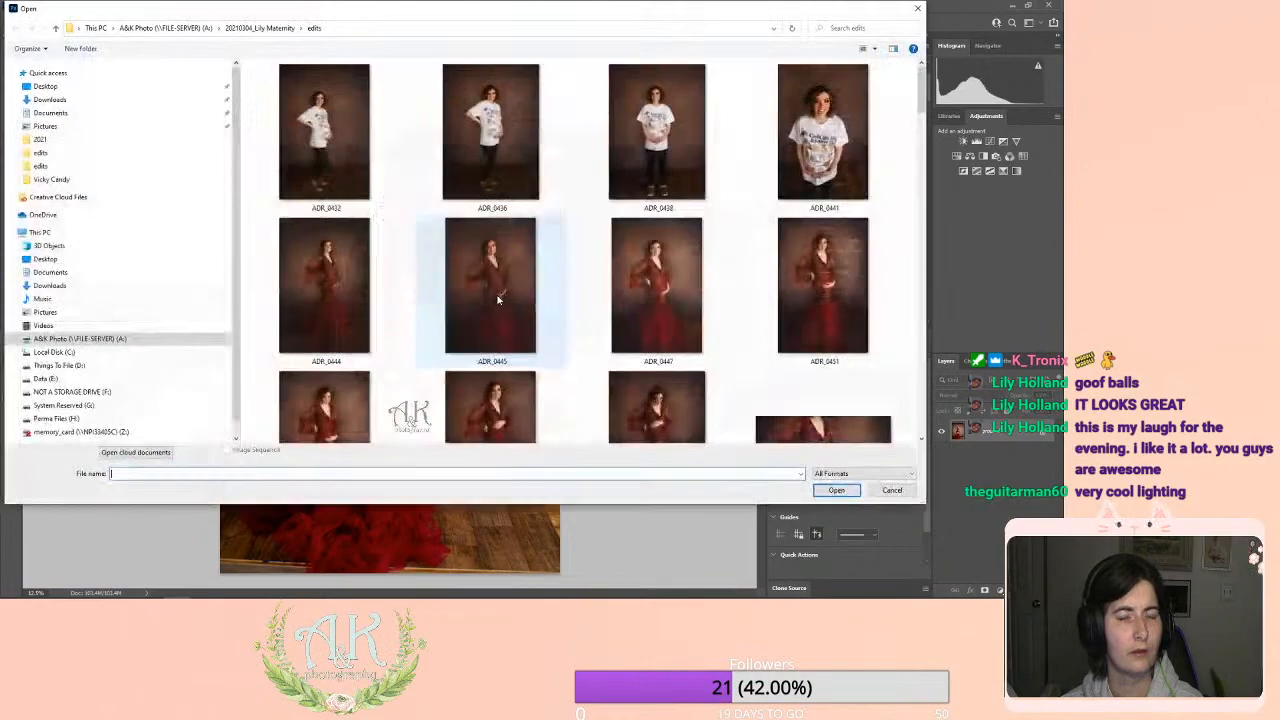
scroll(830, 300, "down", 5)
scroll(860, 290, "down", 6)
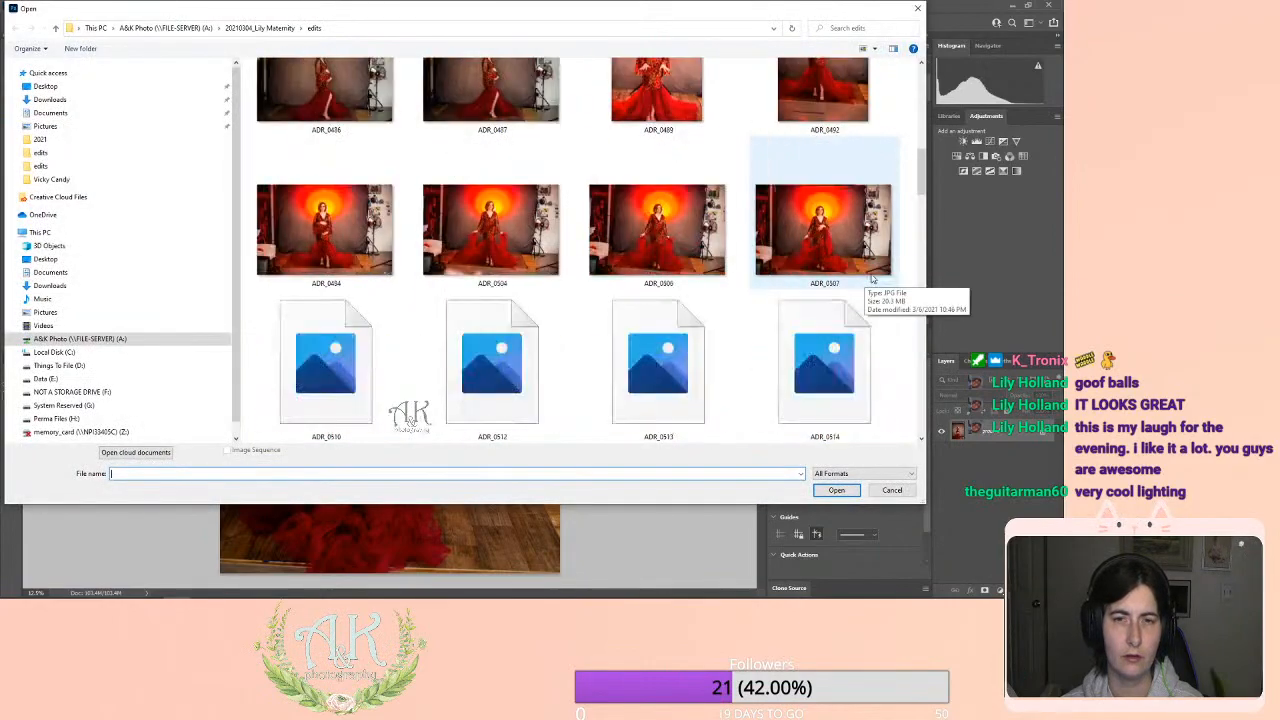
scroll(865, 270, "down", 2)
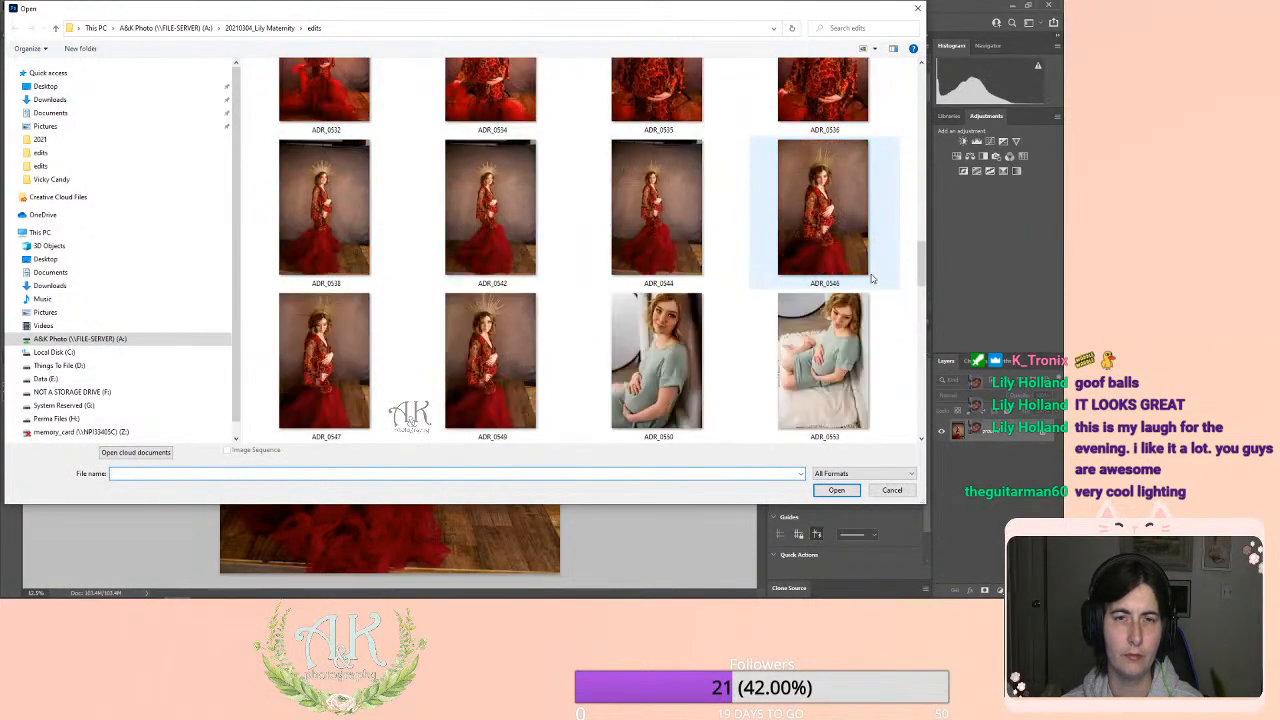
scroll(757, 240, "down", 2)
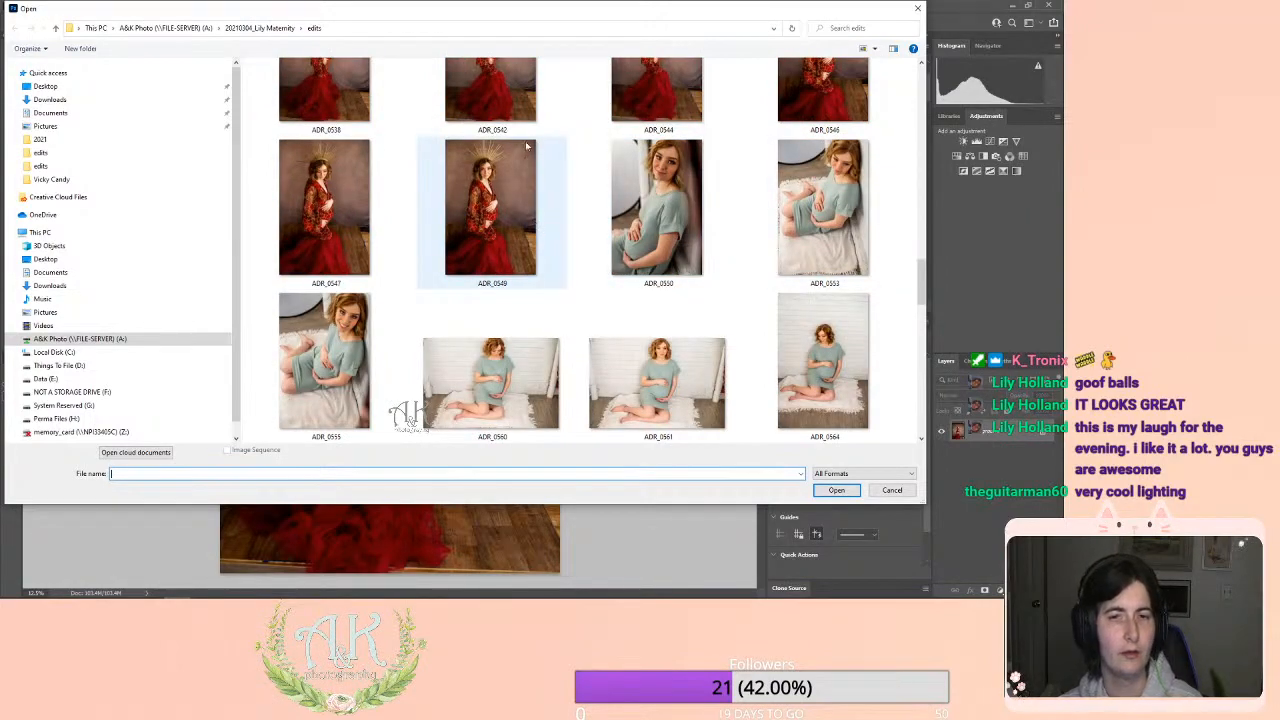
scroll(520, 160, "up", 10)
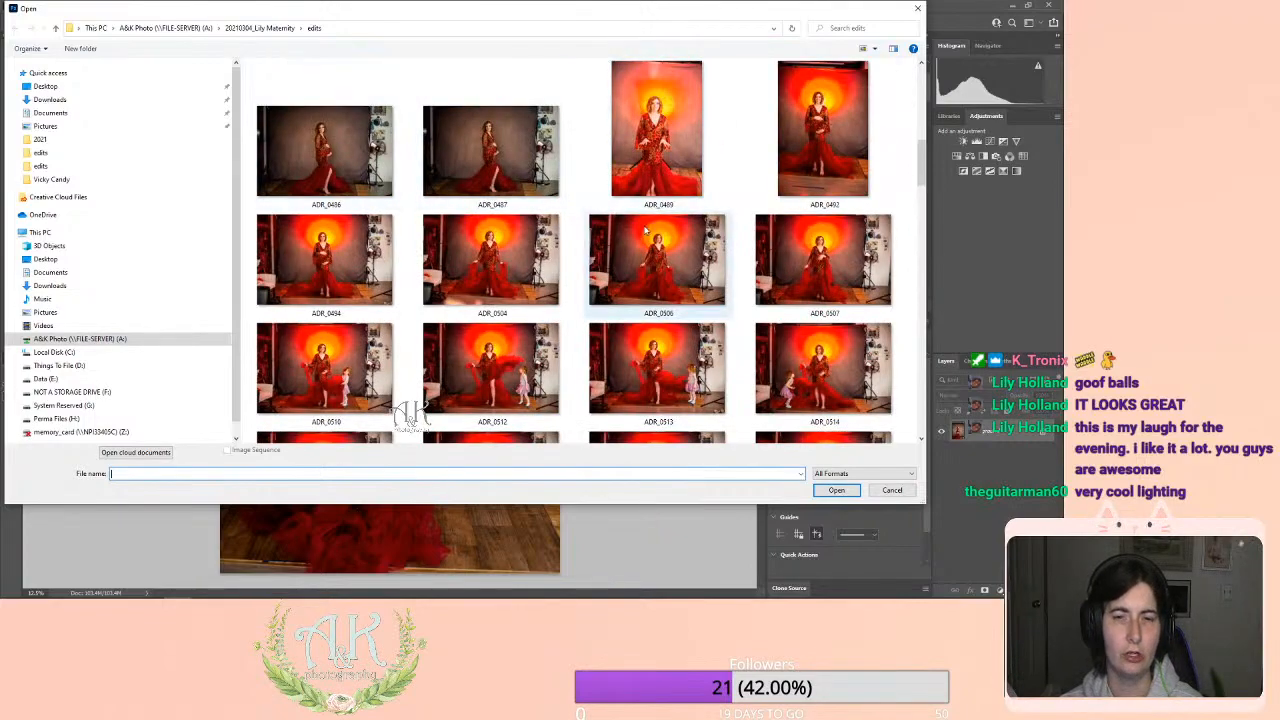
scroll(712, 140, "down", 10)
scroll(708, 141, "down", 4)
scroll(620, 148, "up", 1)
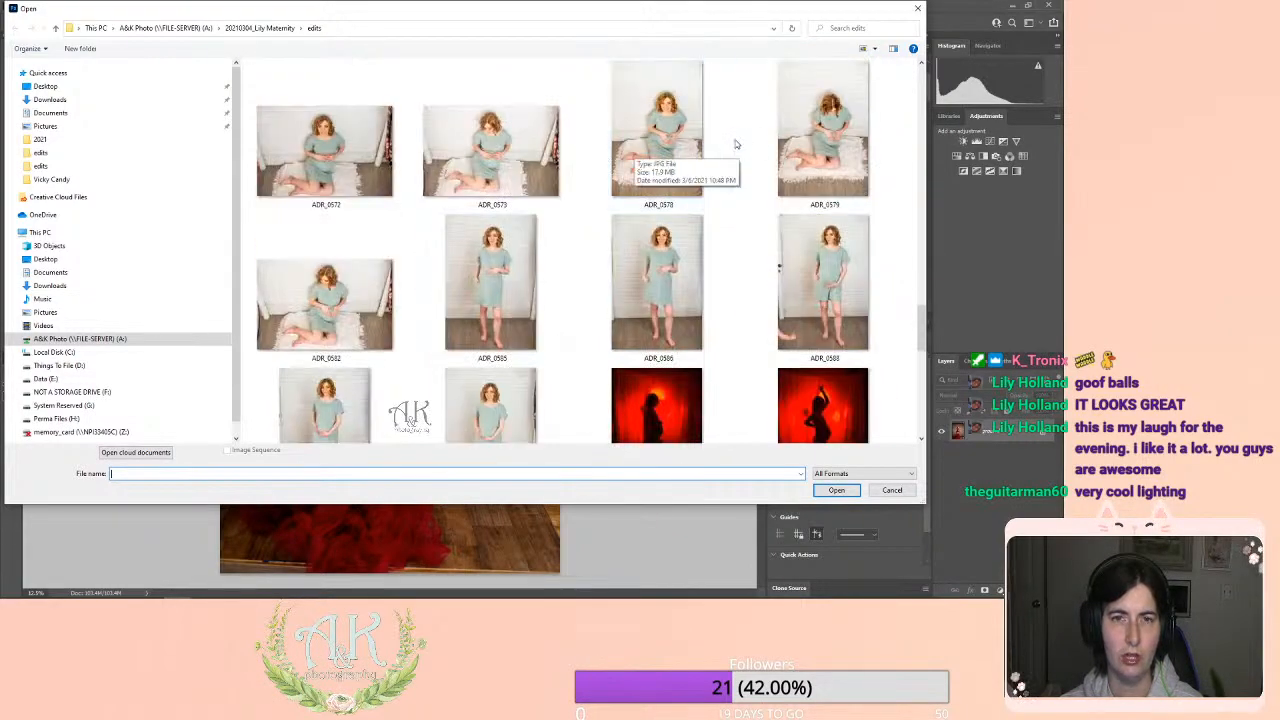
scroll(699, 140, "up", 4)
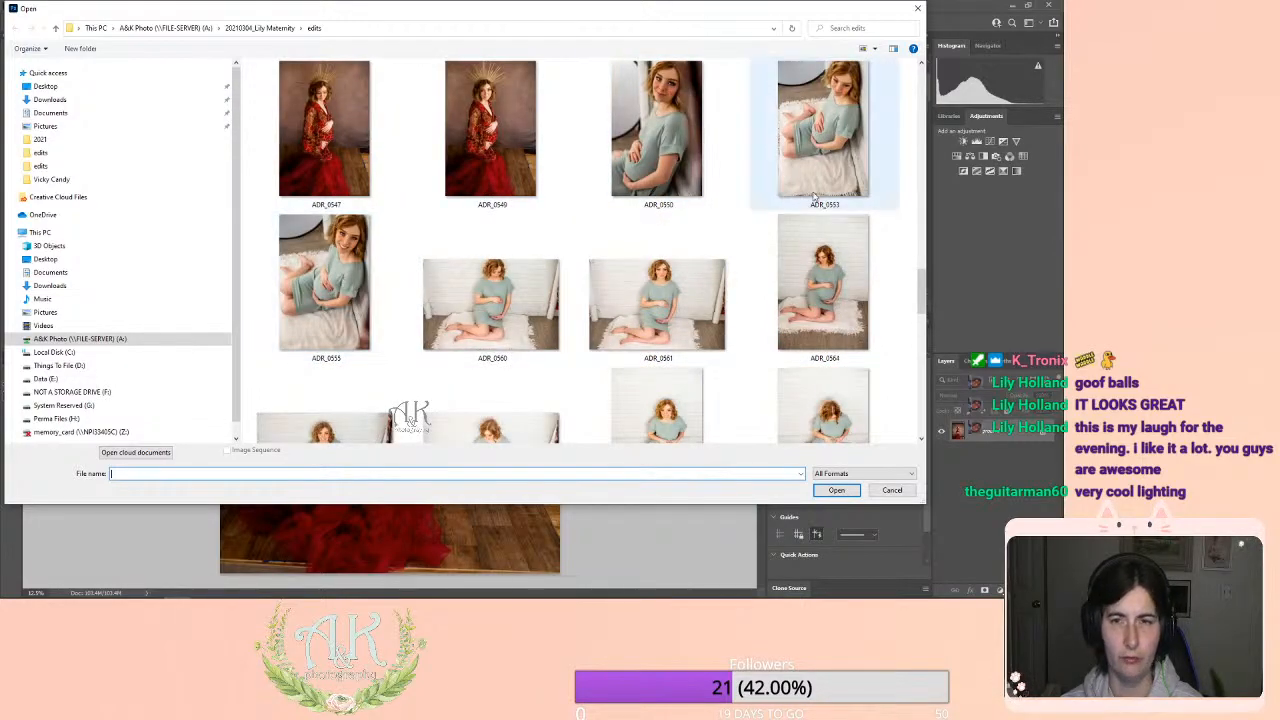
scroll(850, 165, "down", 1)
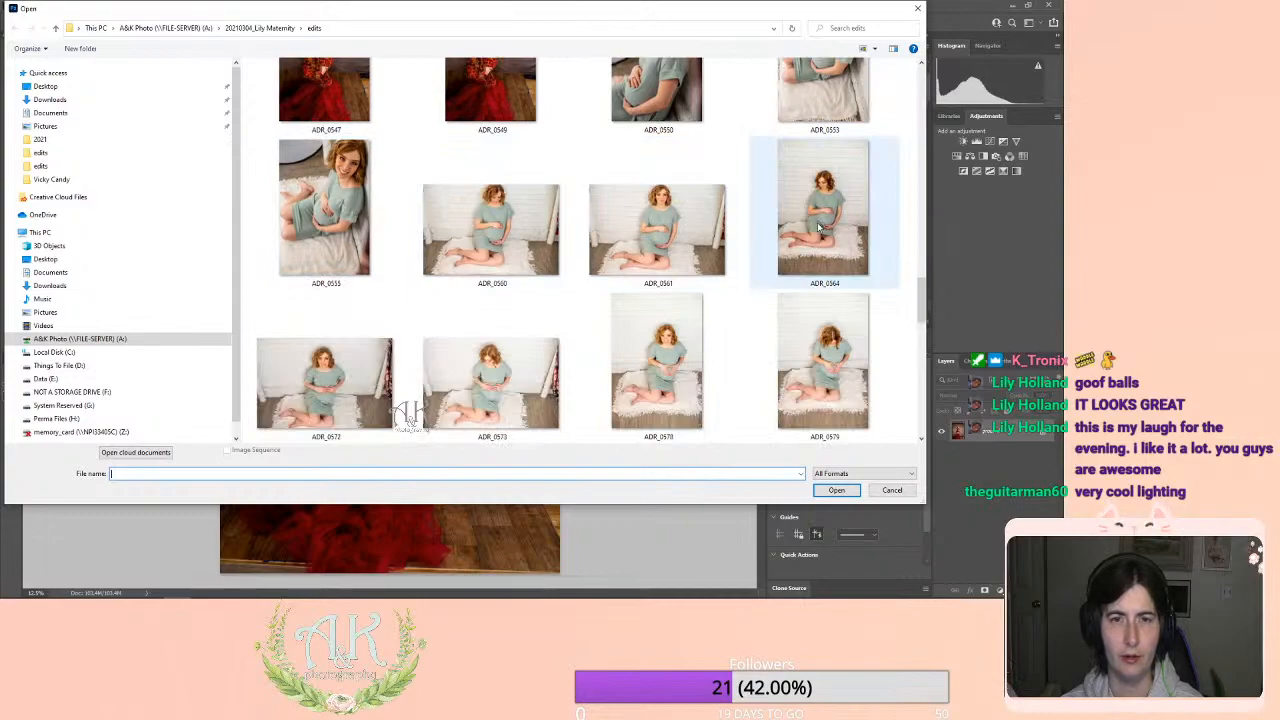
scroll(834, 202, "up", 1)
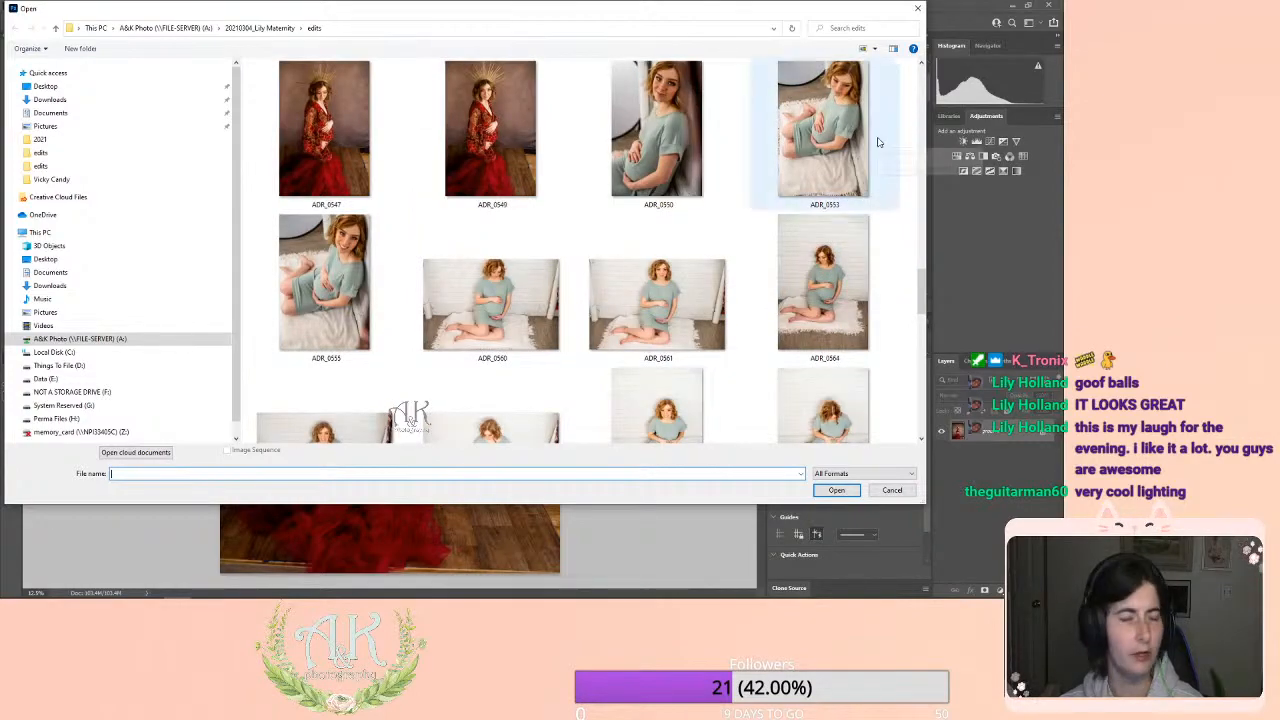
scroll(870, 133, "up", 2)
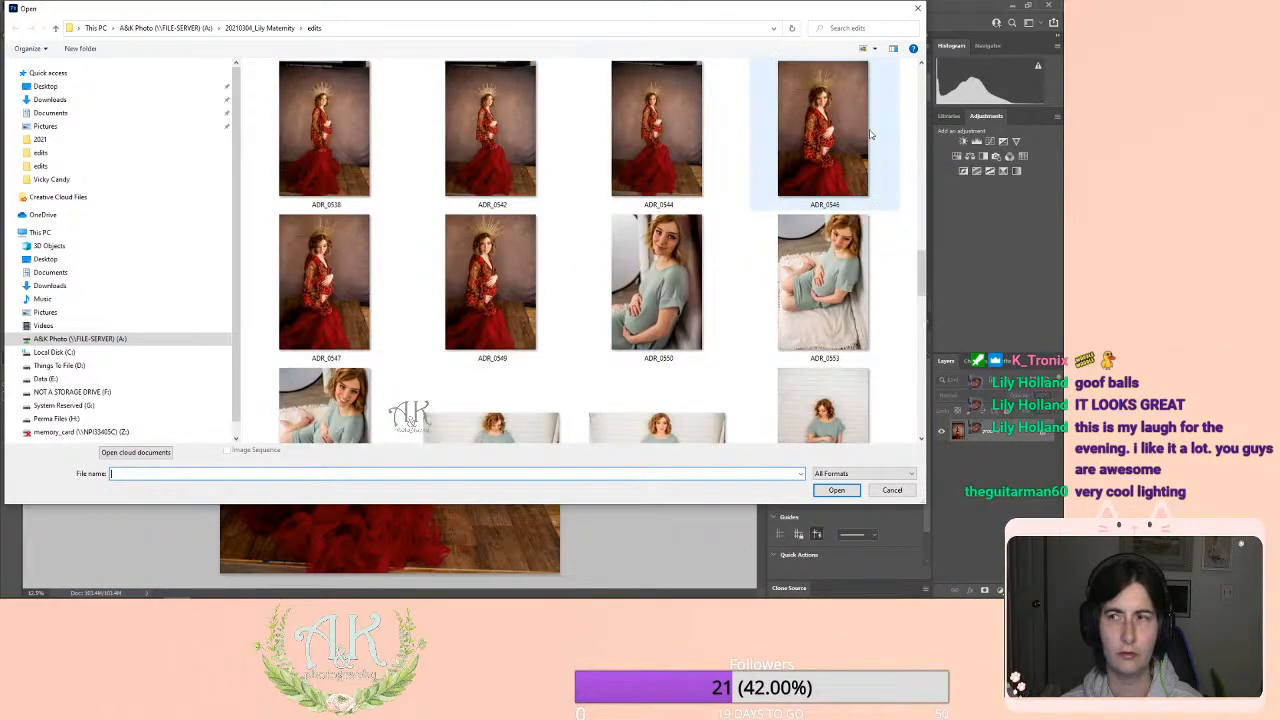
scroll(870, 133, "up", 4)
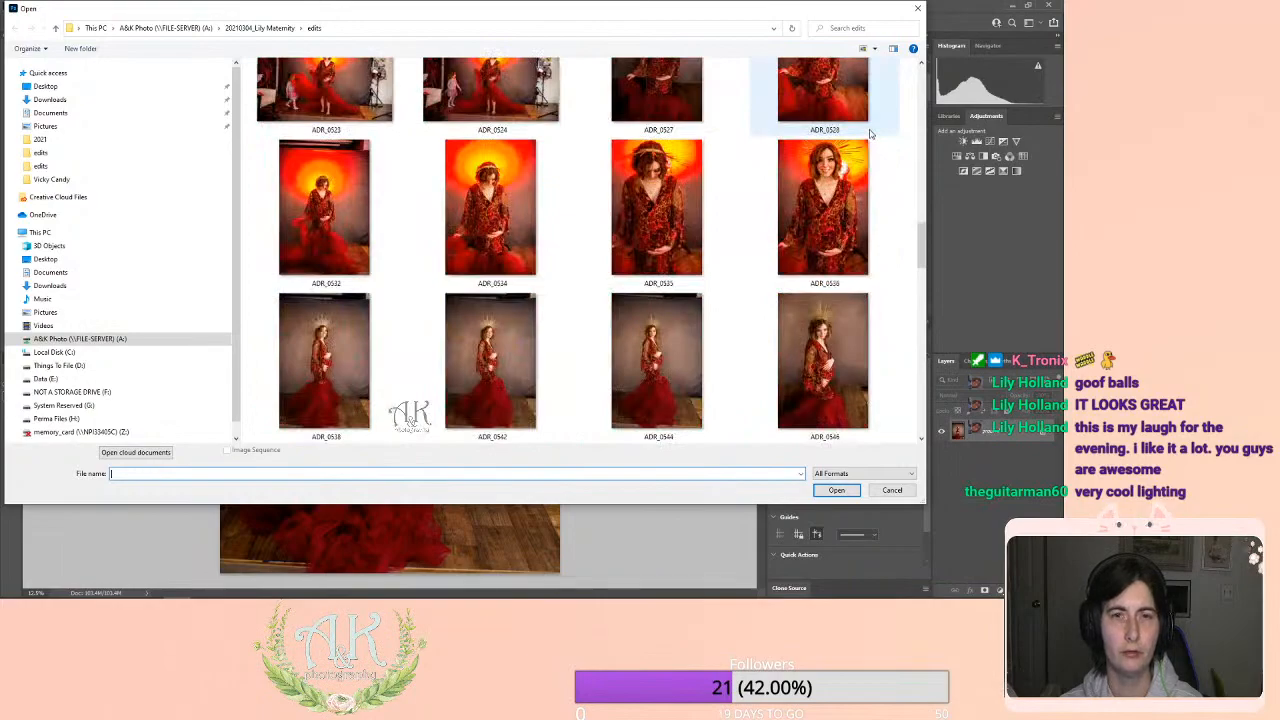
scroll(870, 133, "up", 10)
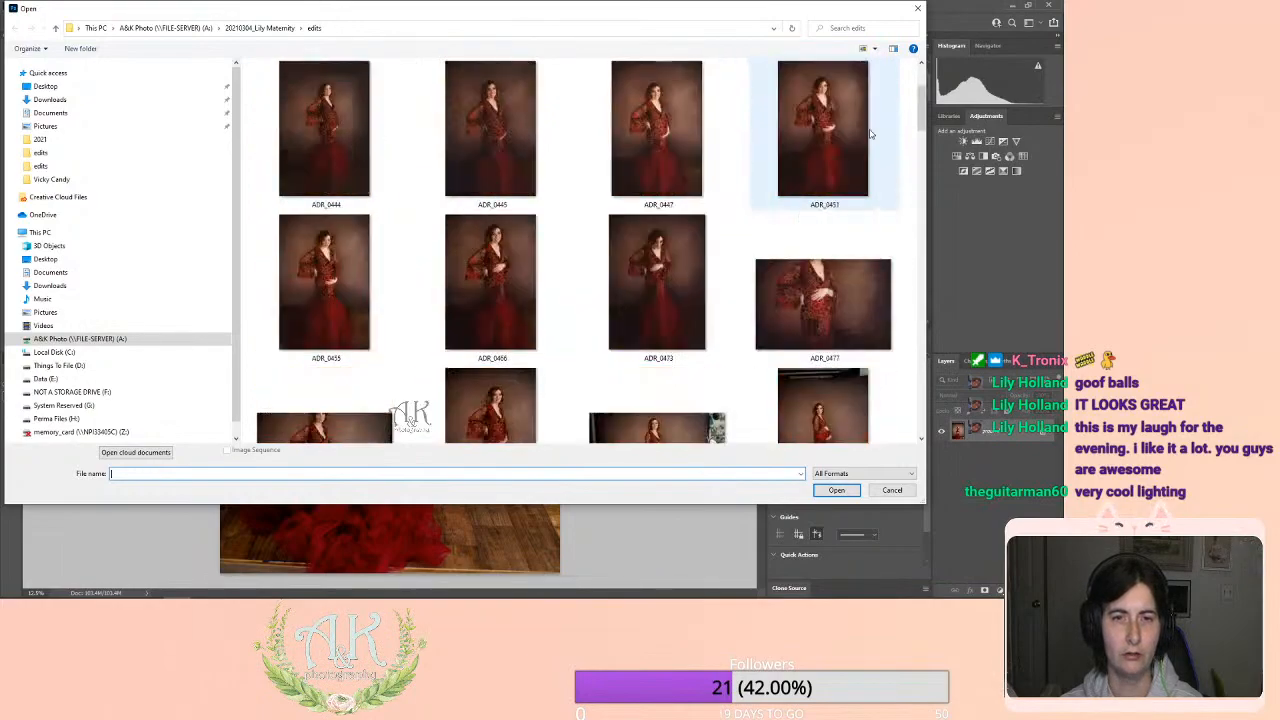
scroll(870, 133, "down", 15)
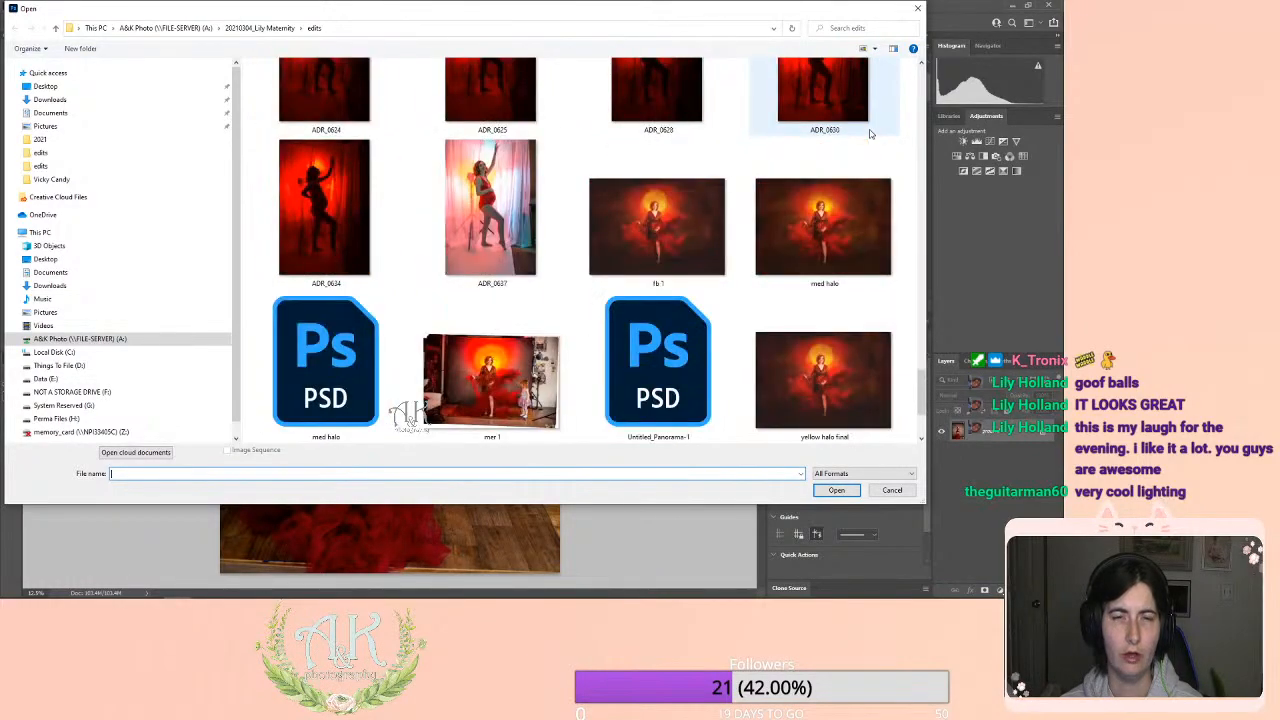
Find and open ADR_0637, the portrait in a red bodysuit before backlit sheer curtains, from the edits folder.
scroll(870, 133, "up", 3)
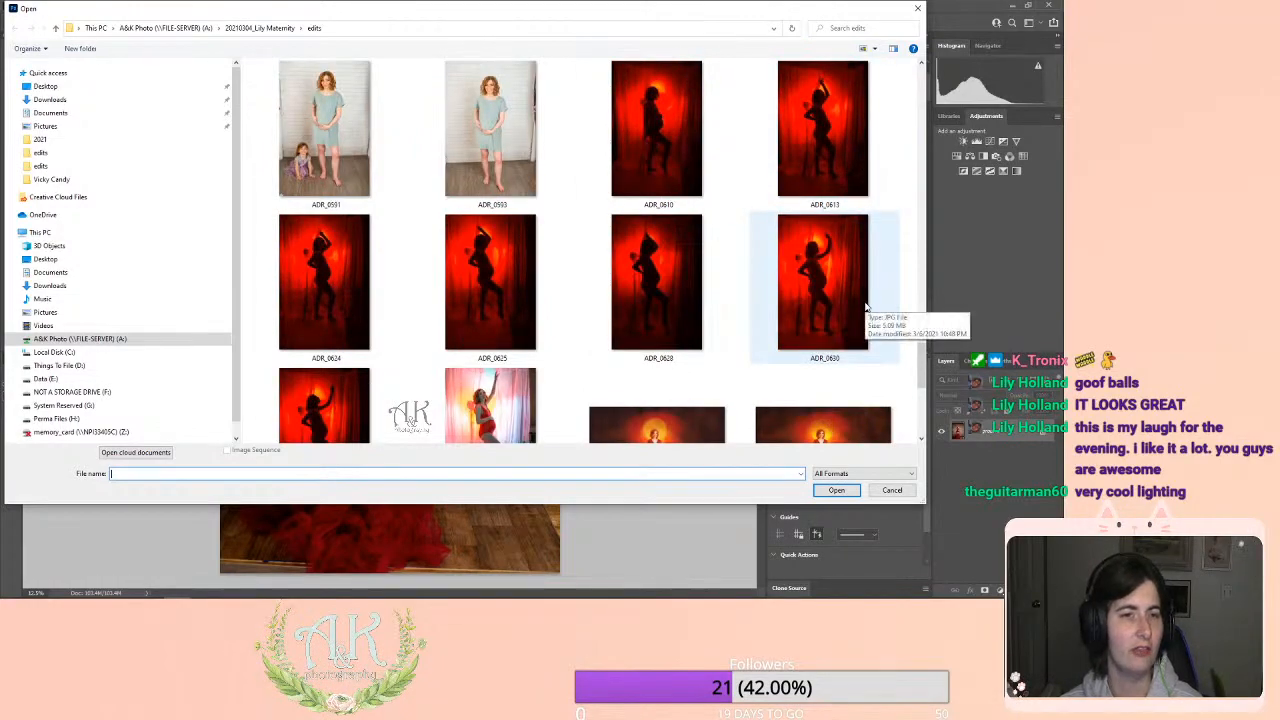
scroll(600, 288, "down", 1)
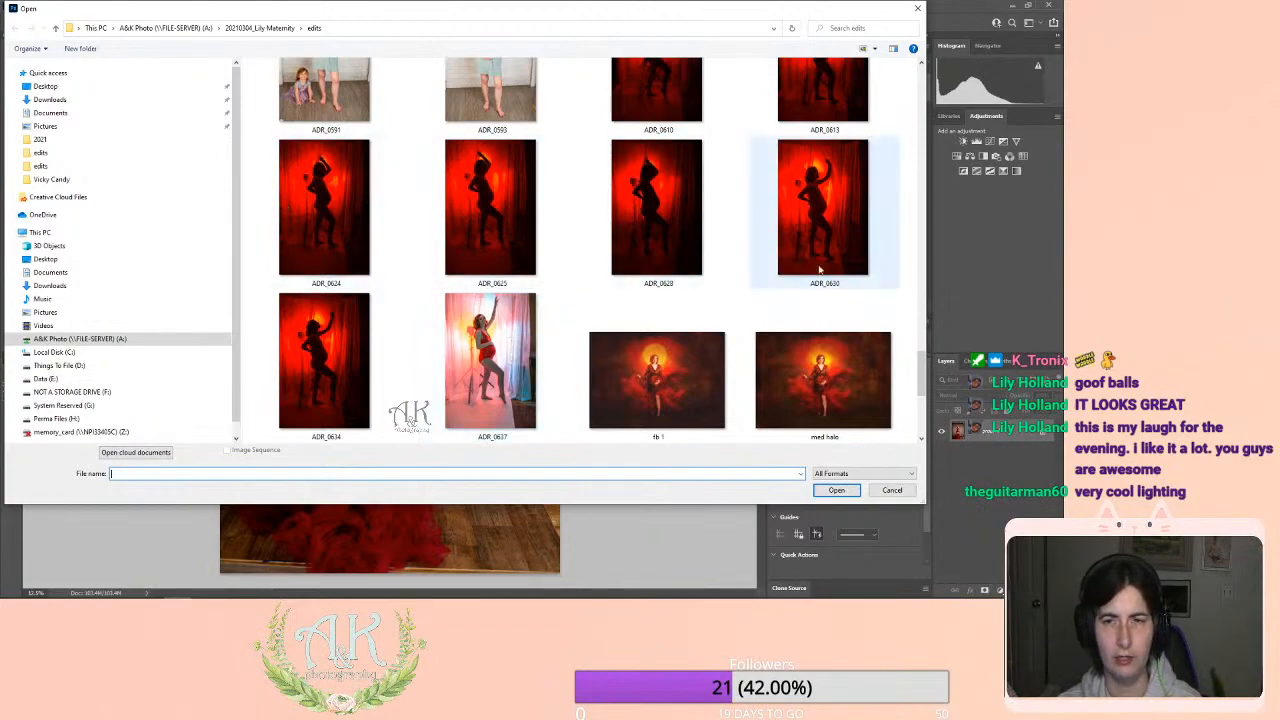
scroll(837, 227, "up", 1)
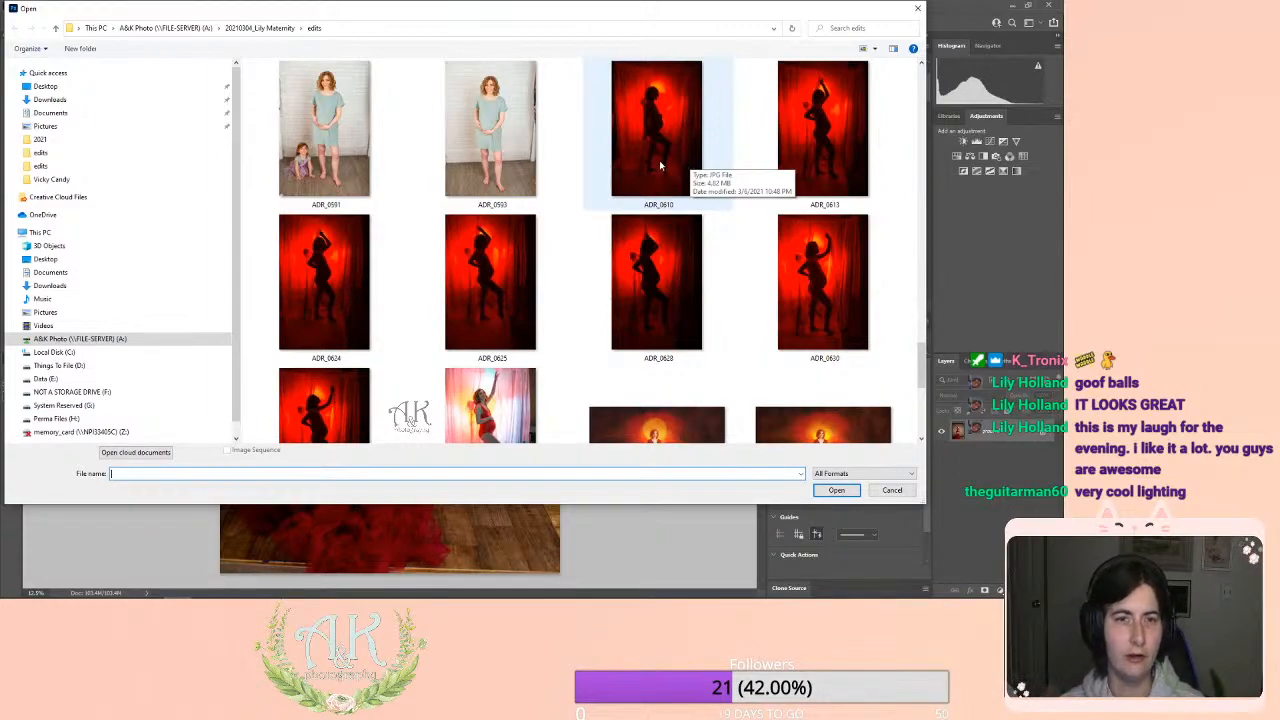
scroll(600, 300, "down", 1)
left_click(495, 350)
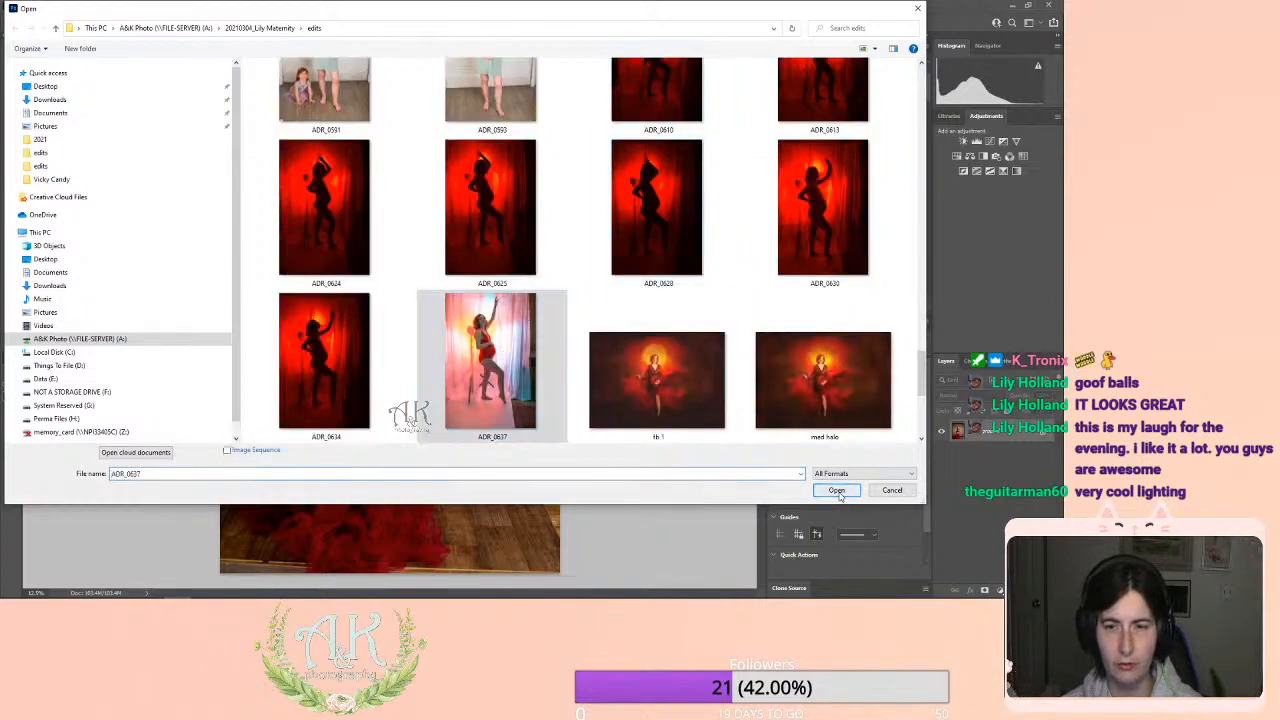
left_click(837, 491)
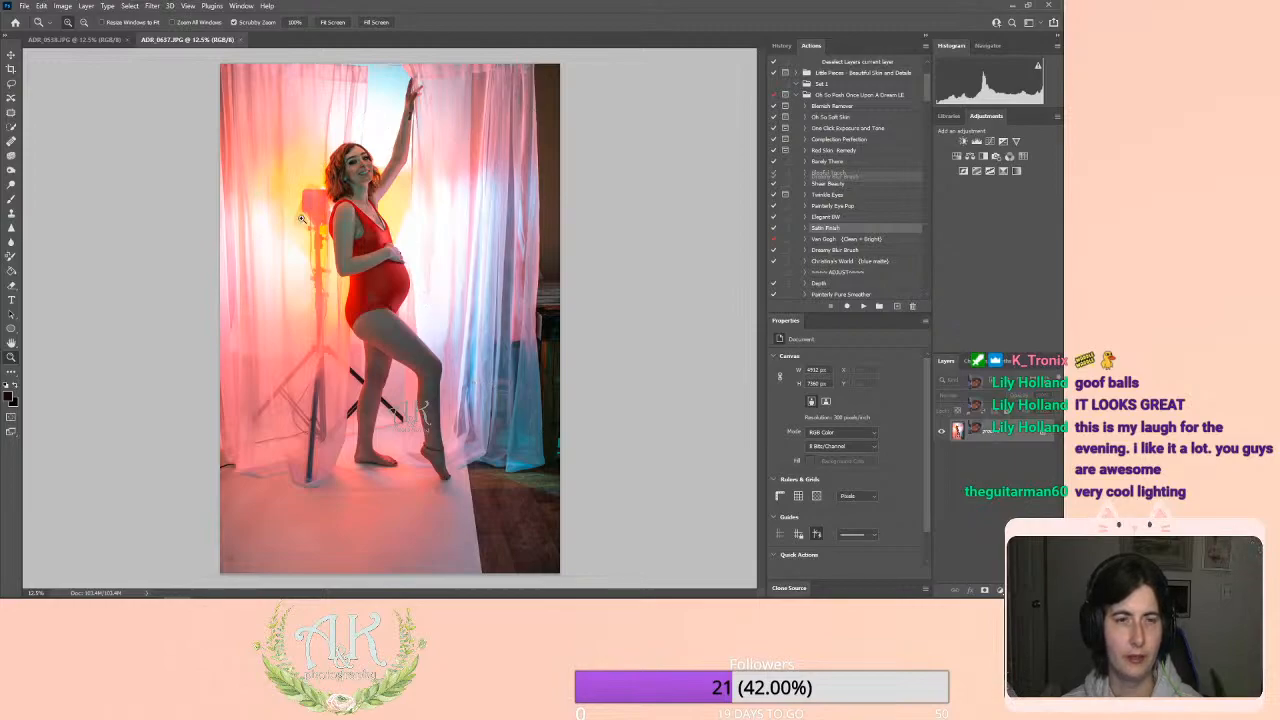
Find and open the yellow halo final composite from the end of the edits folder.
left_click(24, 6)
left_click(40, 32)
scroll(721, 333, "down", 15)
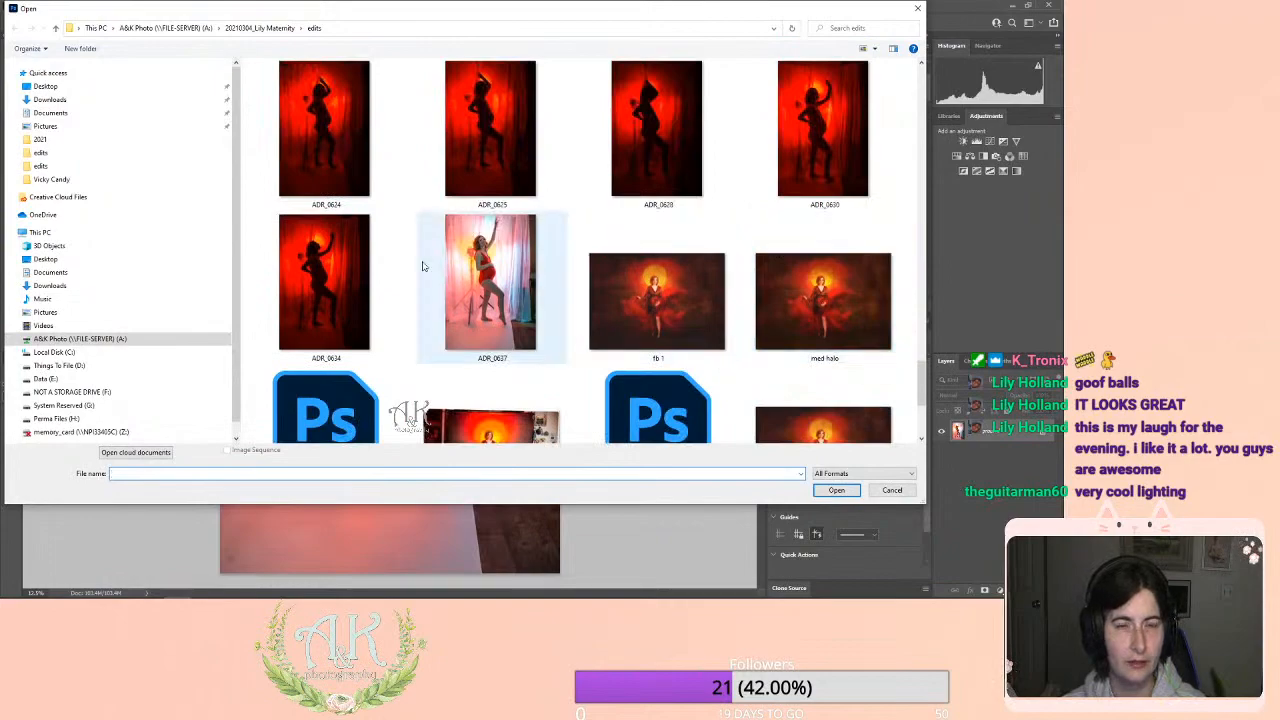
scroll(700, 200, "up", 1)
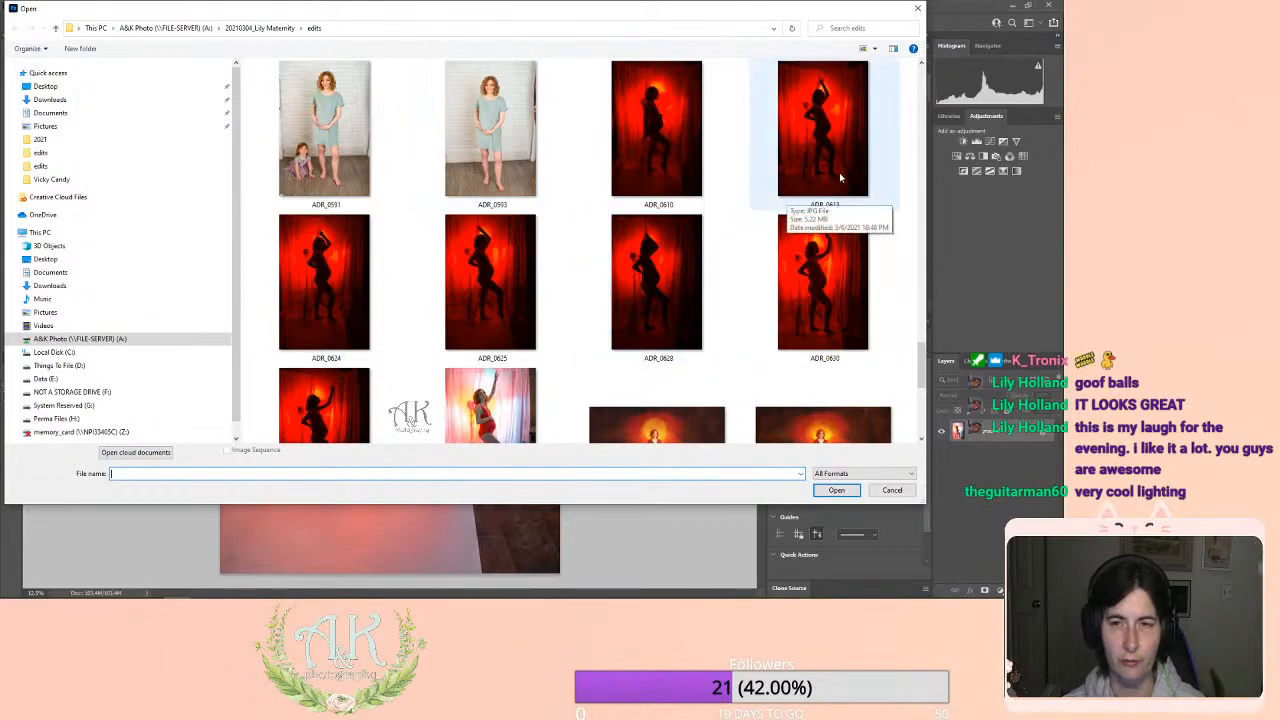
scroll(800, 200, "down", 3)
scroll(848, 172, "up", 1)
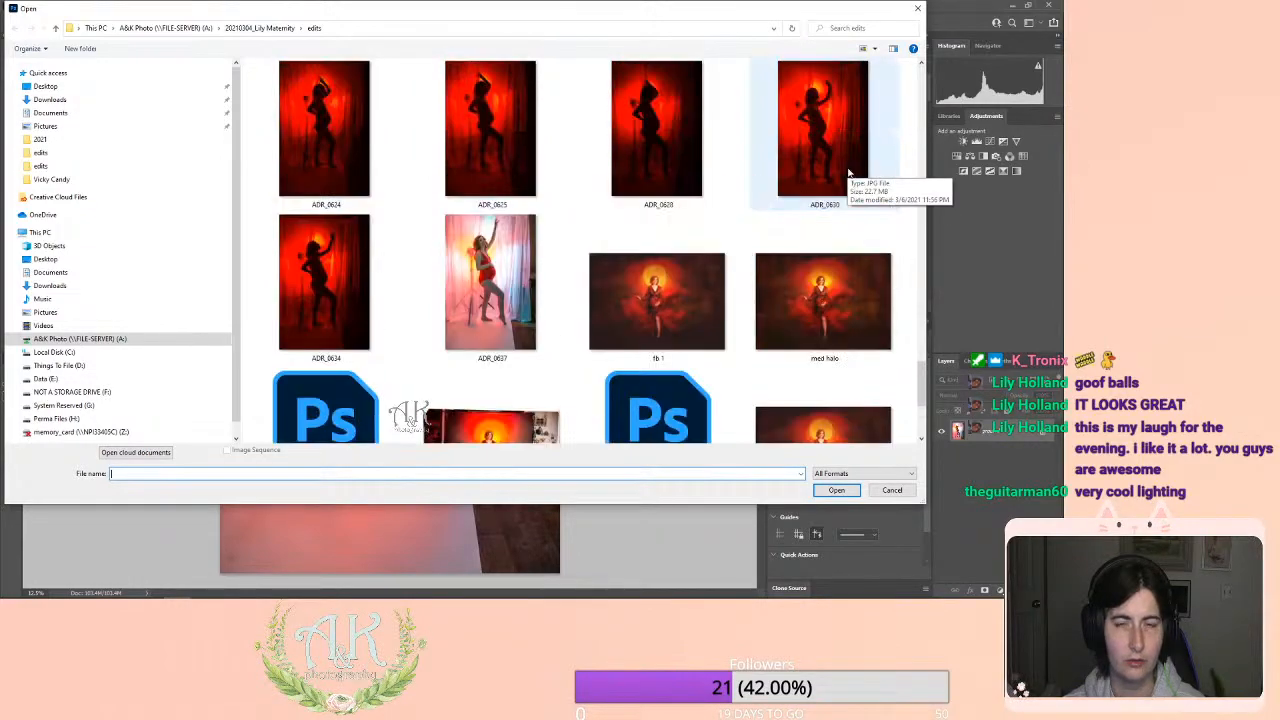
scroll(848, 172, "up", 1)
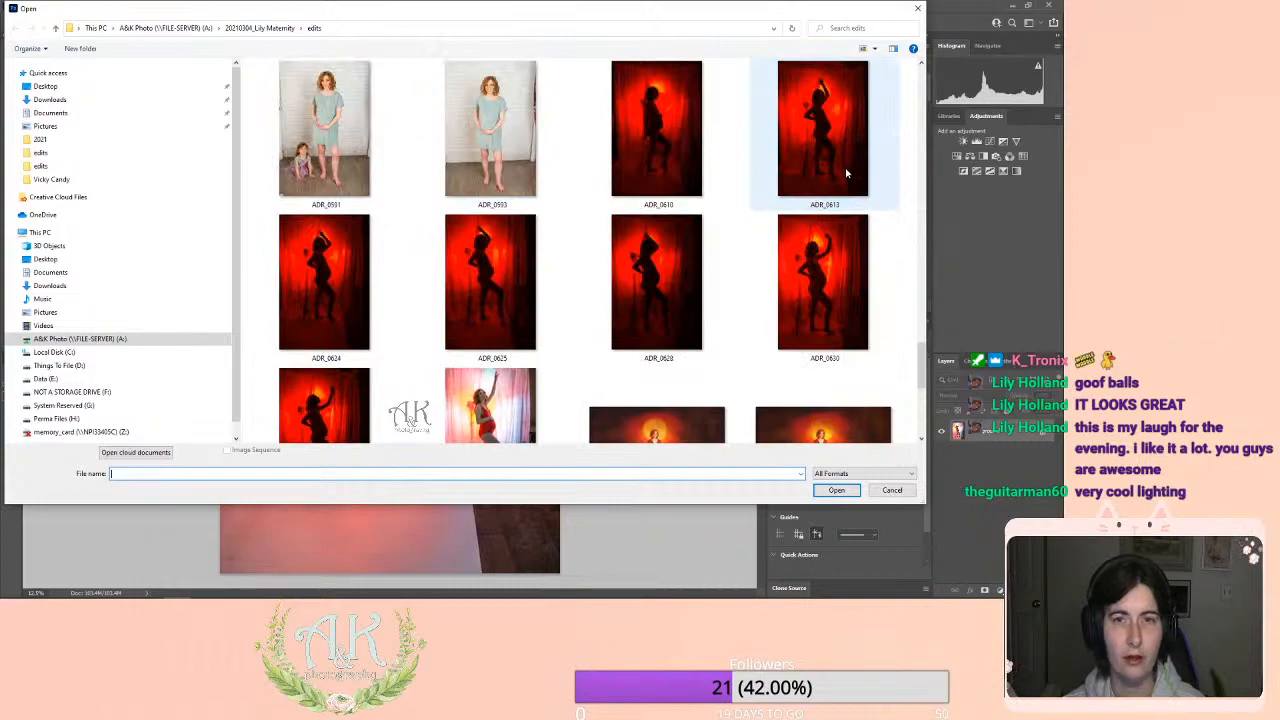
scroll(848, 190, "down", 4)
scroll(852, 213, "up", 2)
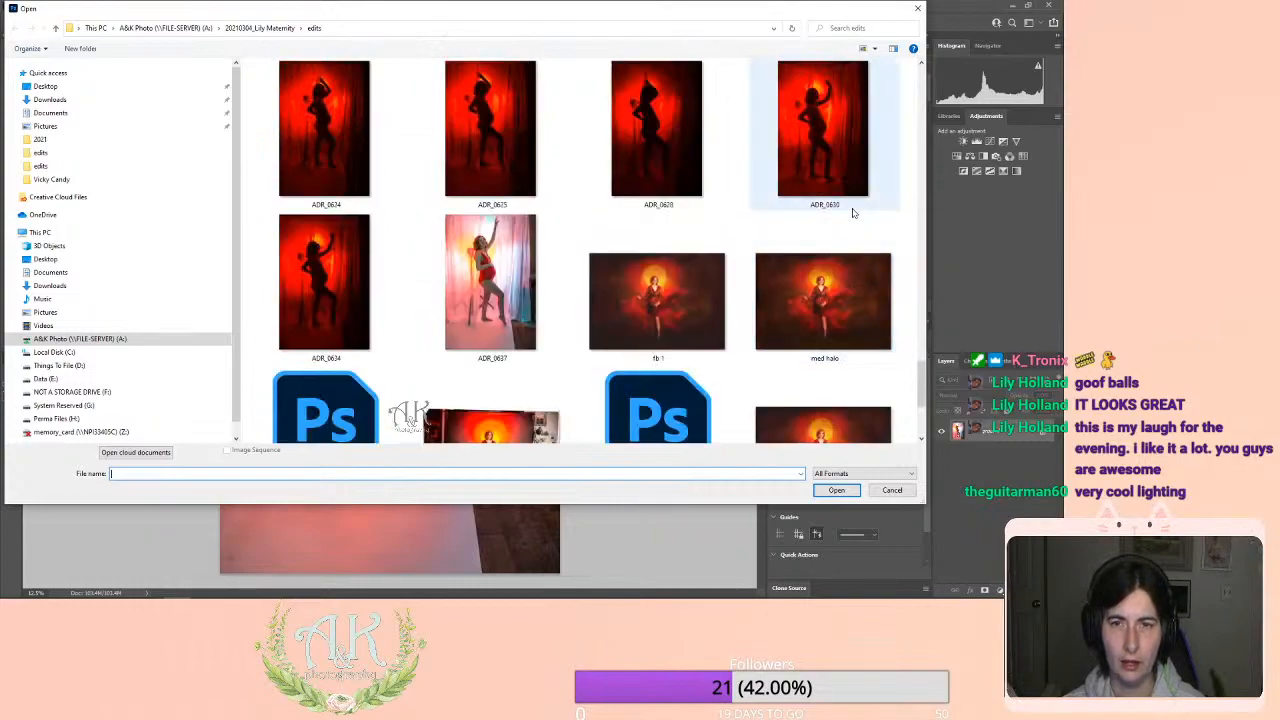
scroll(853, 261, "down", 1)
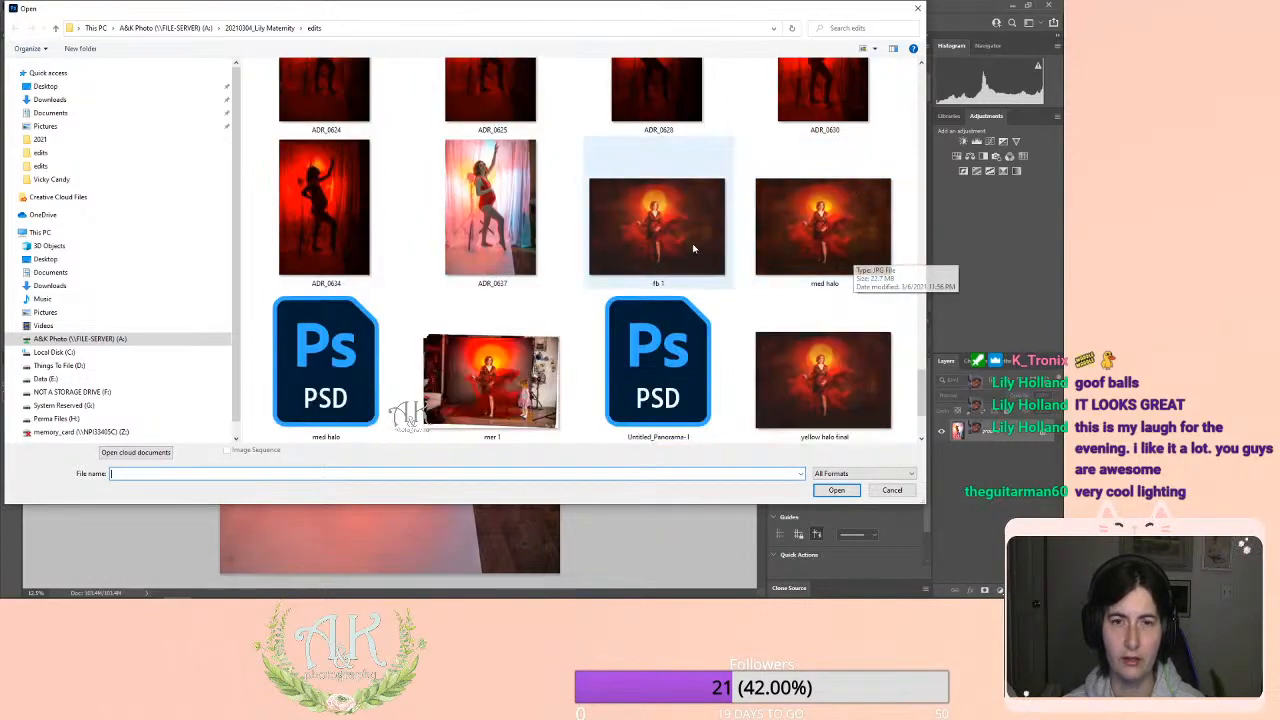
scroll(860, 250, "down", 1)
left_click(855, 265)
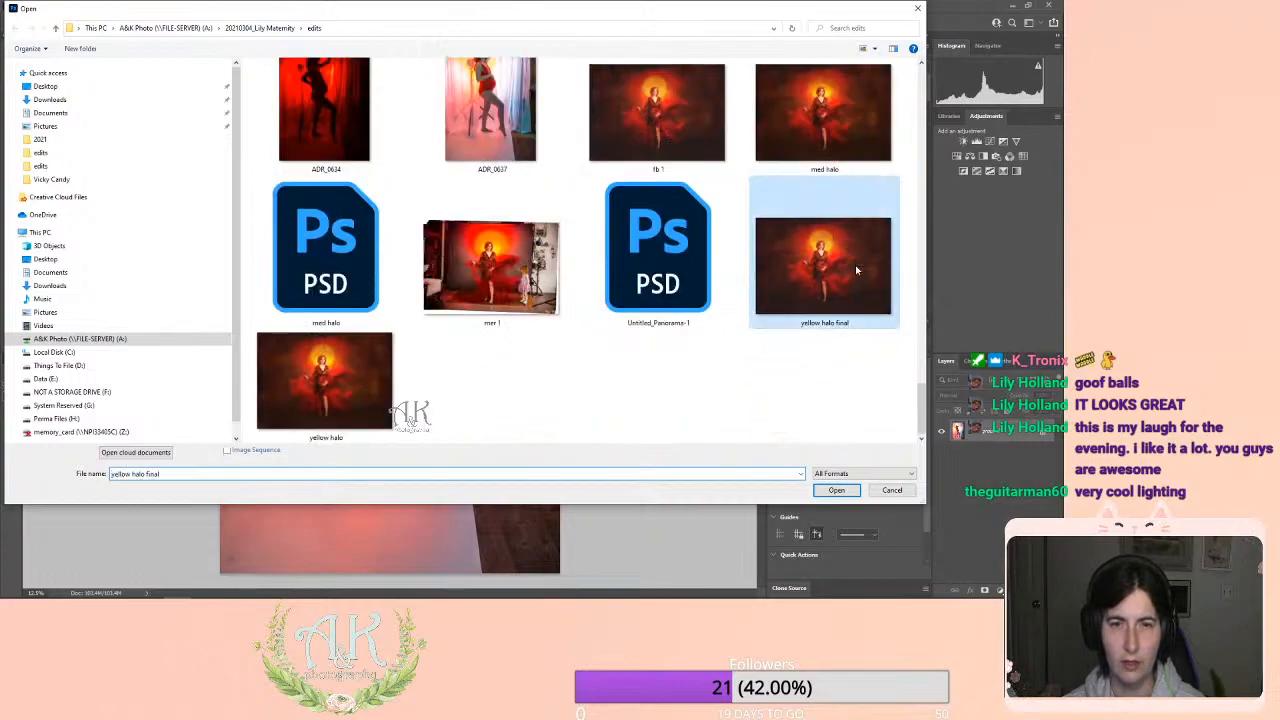
left_click(840, 491)
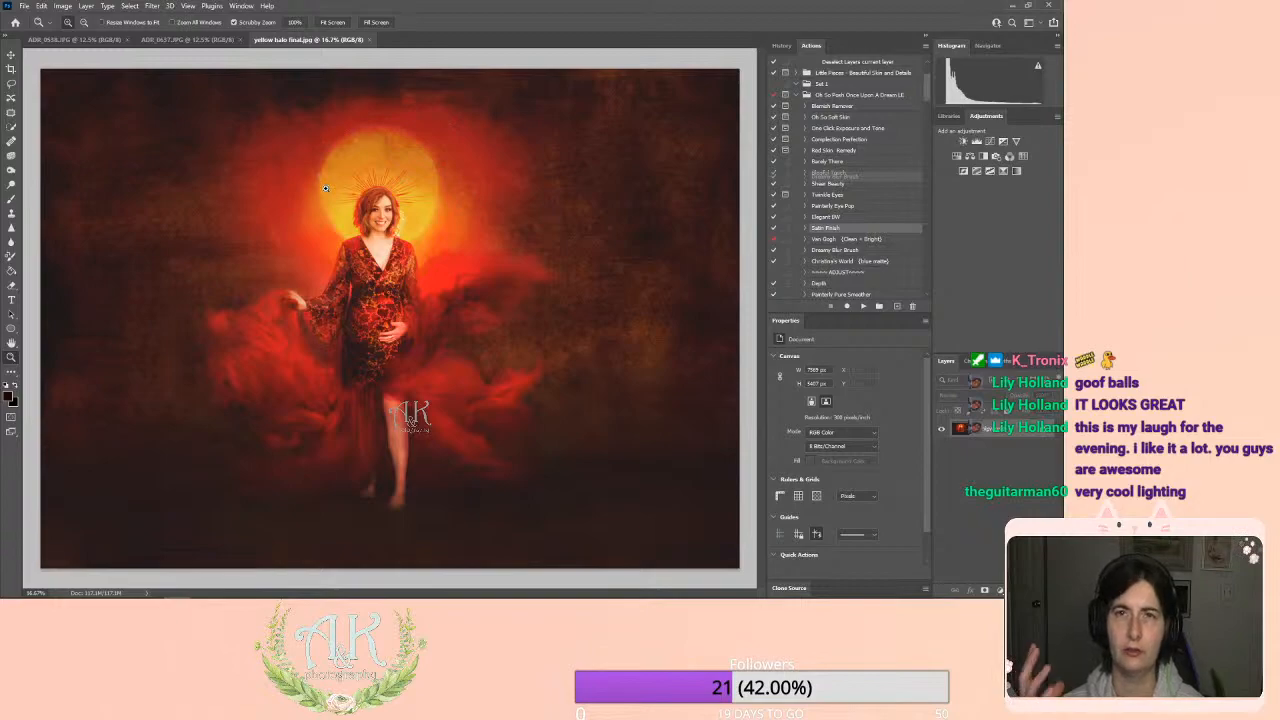
Compare the crowned red-gown portrait with the yellow halo composite, and examine the halo's edge and the surrounding red glow up close.
left_click(96, 42)
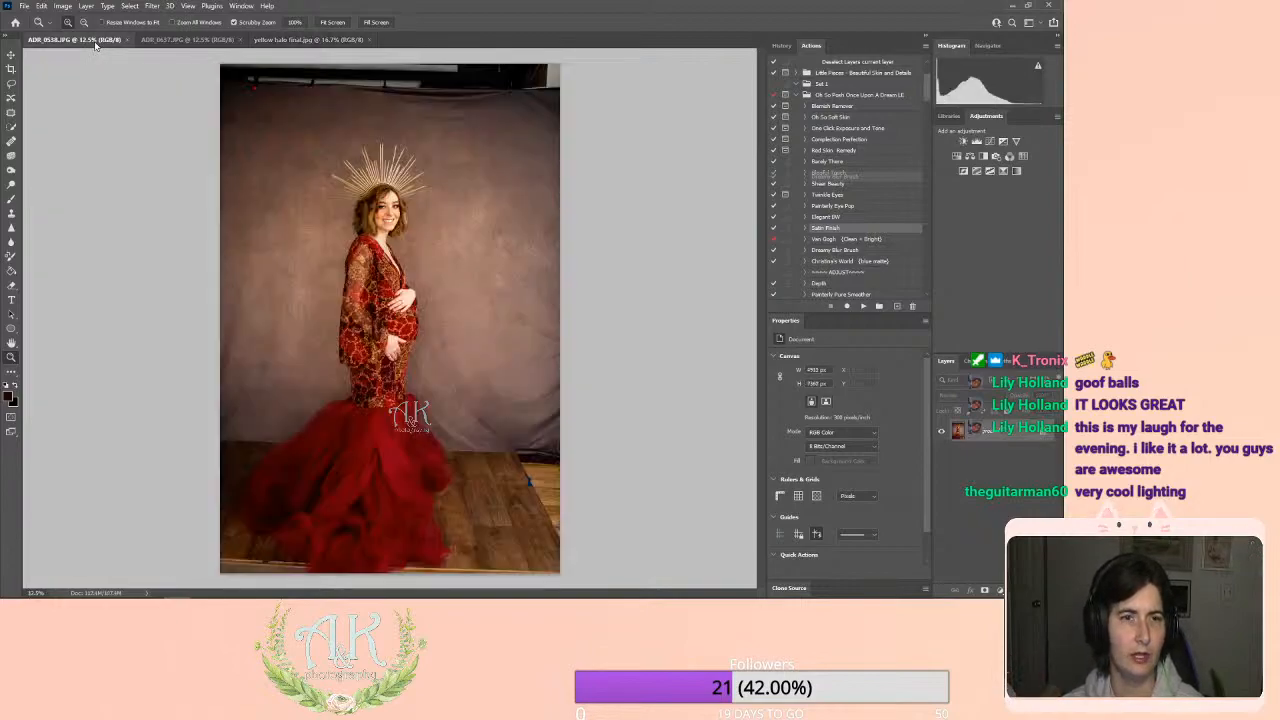
left_click(308, 40)
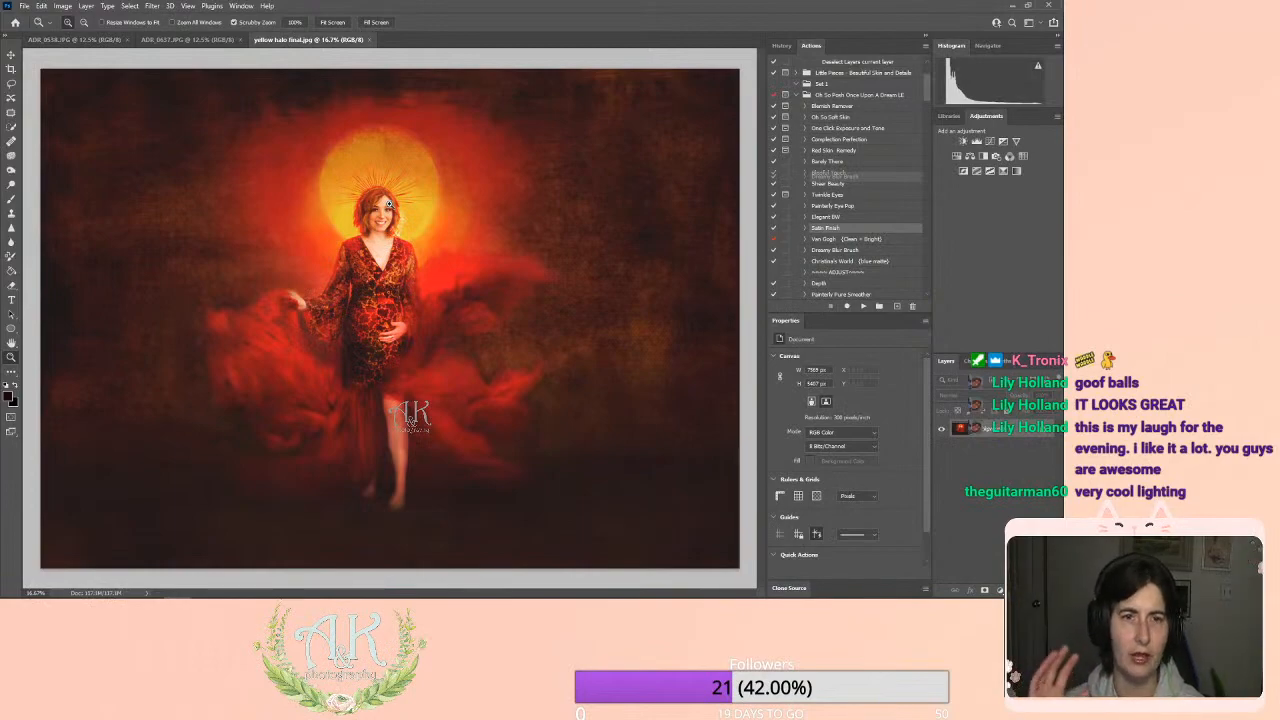
left_click(410, 189)
left_click(464, 177)
left_click(470, 177)
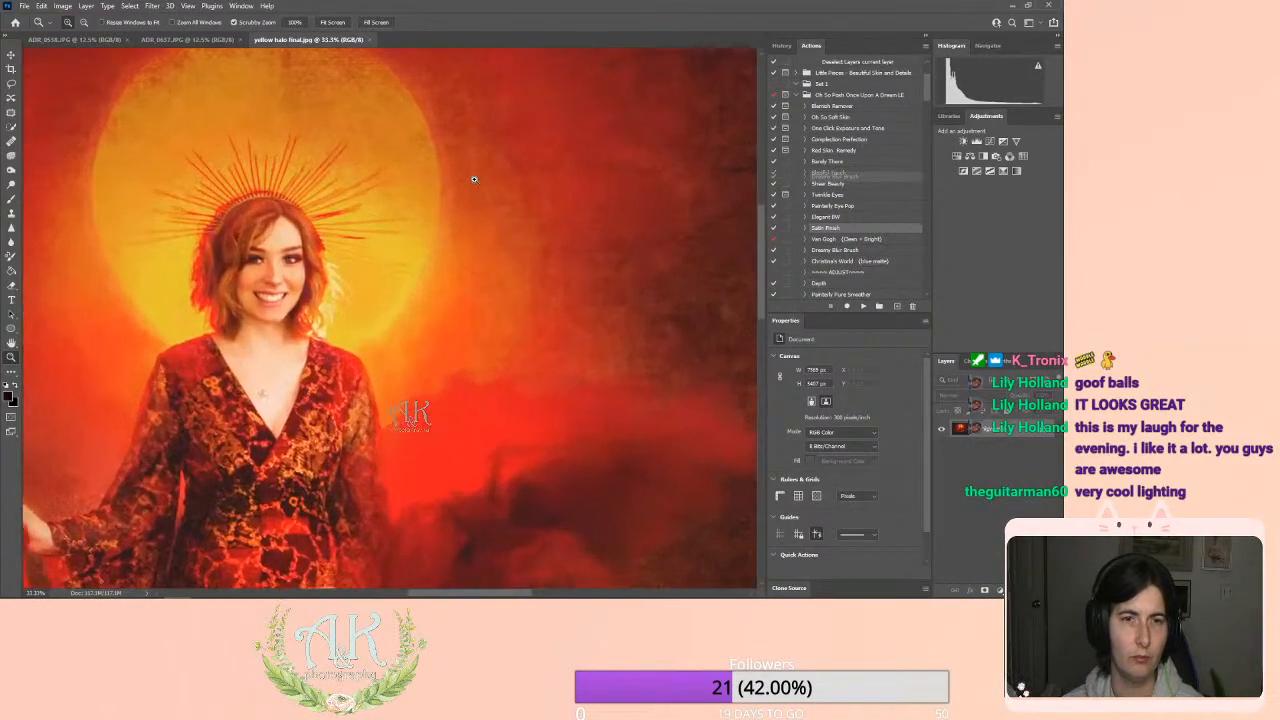
left_click(437, 121)
left_click(457, 126)
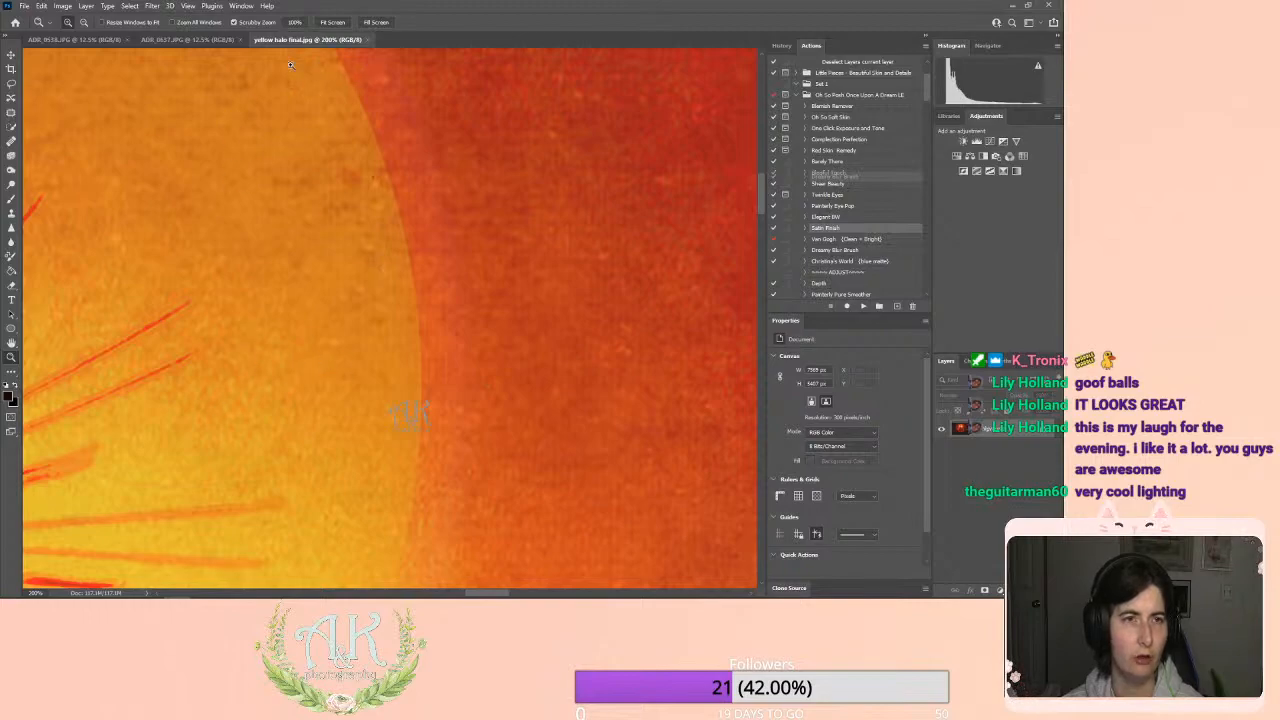
left_click(339, 24)
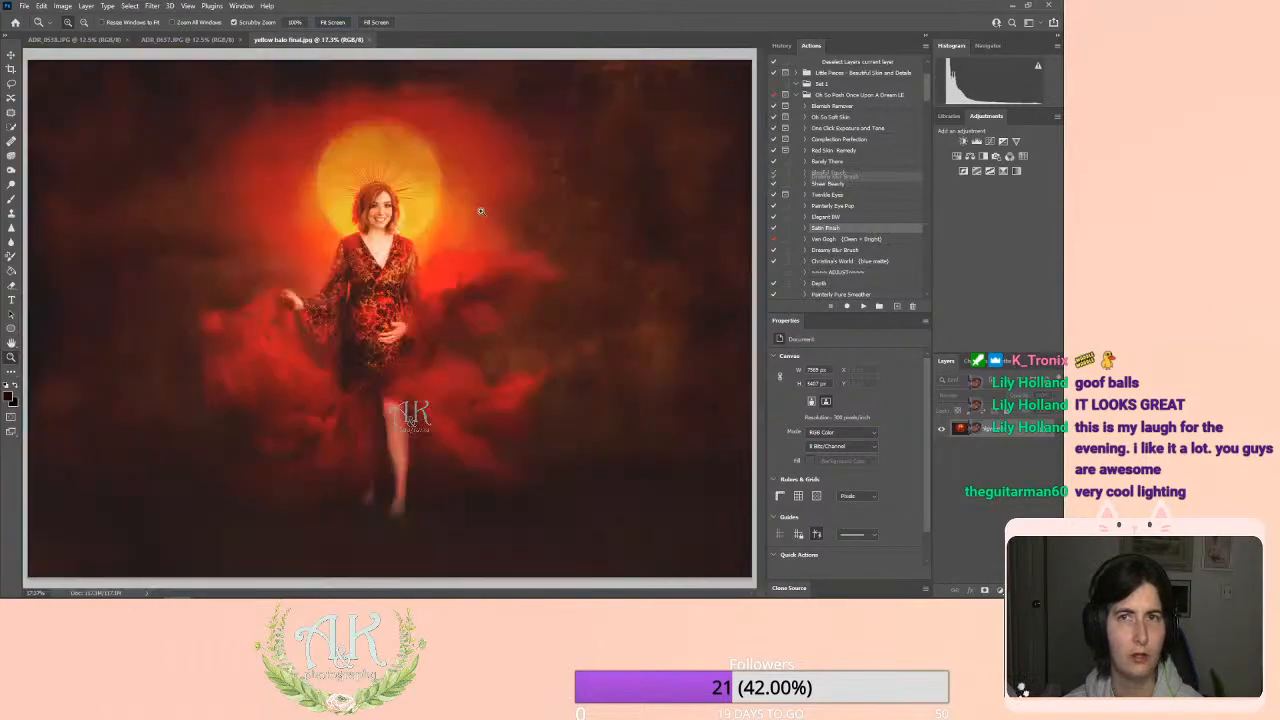
left_click(463, 137)
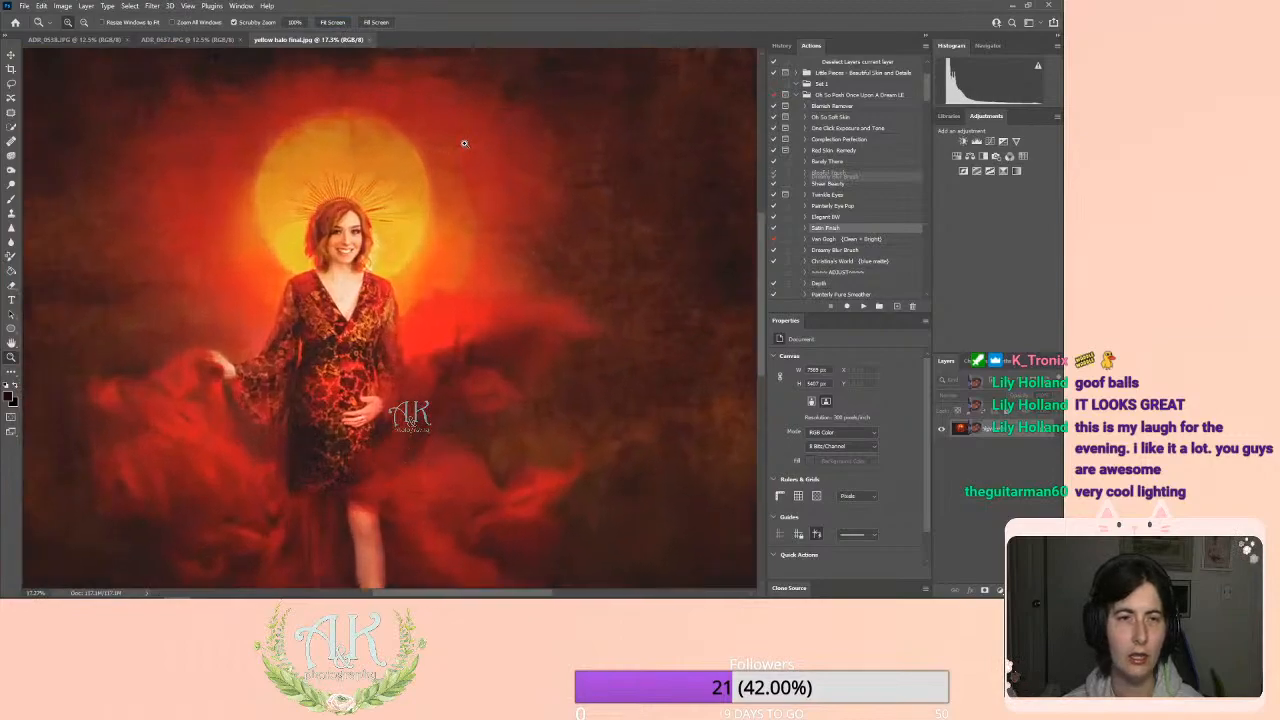
left_click(463, 137)
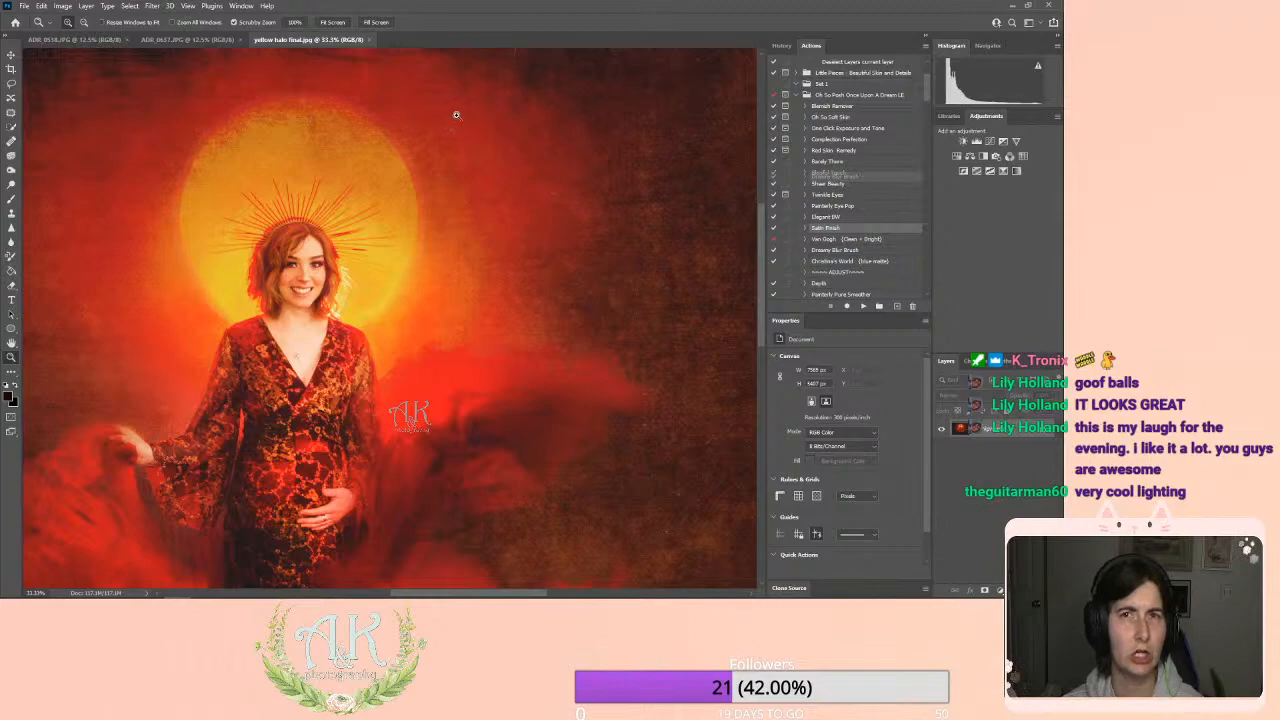
left_click(332, 22)
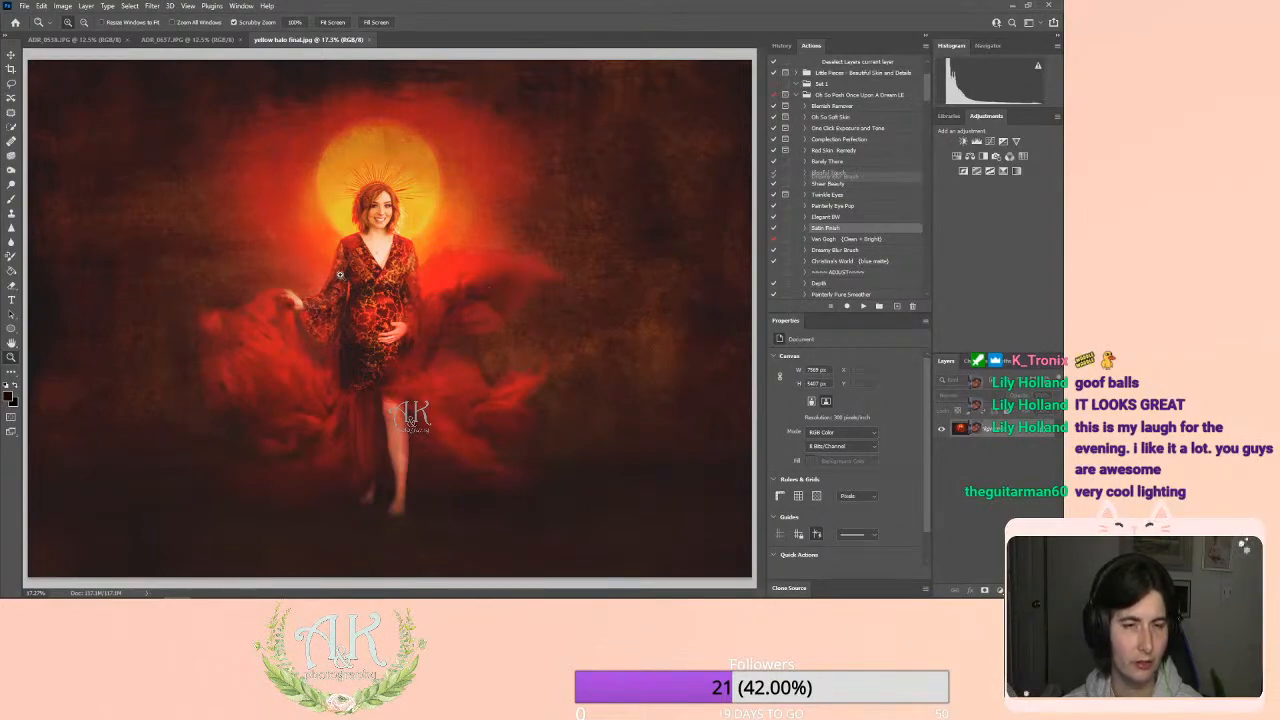
Examine the flowing red fabric beside the woman's legs in the halo composite at 50% magnification.
left_click(466, 418)
left_click(472, 372)
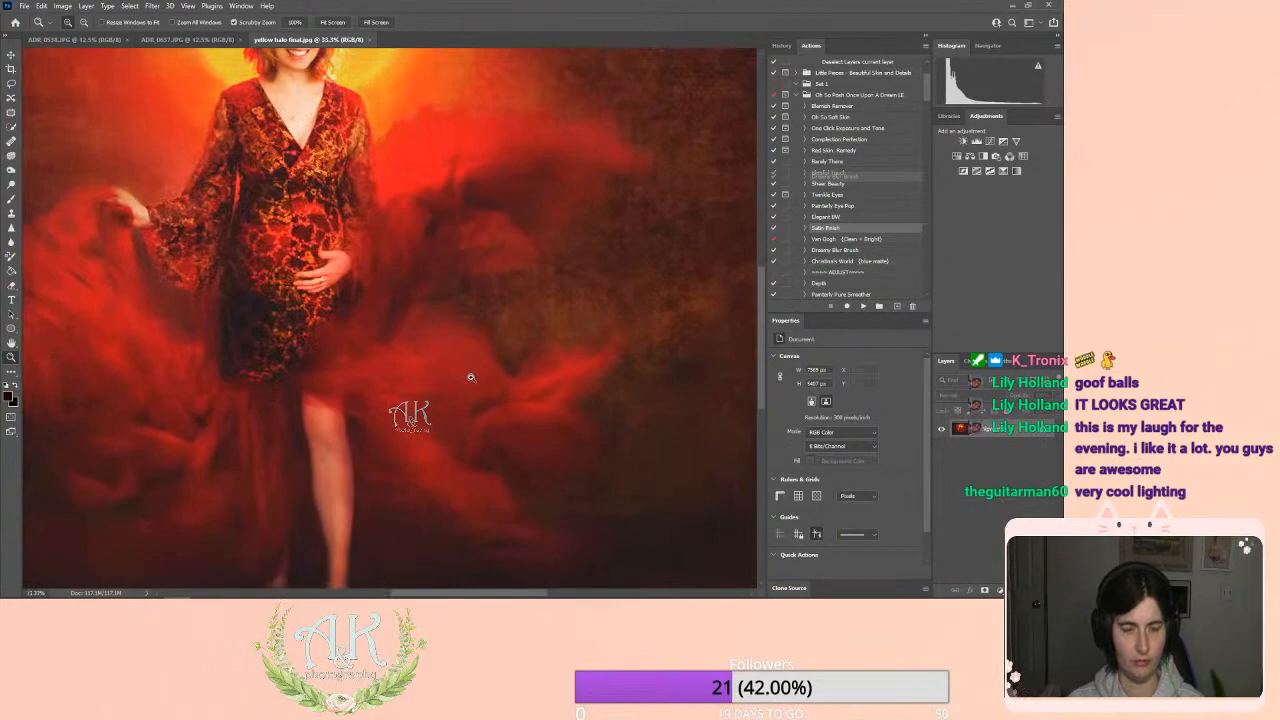
left_click(470, 377)
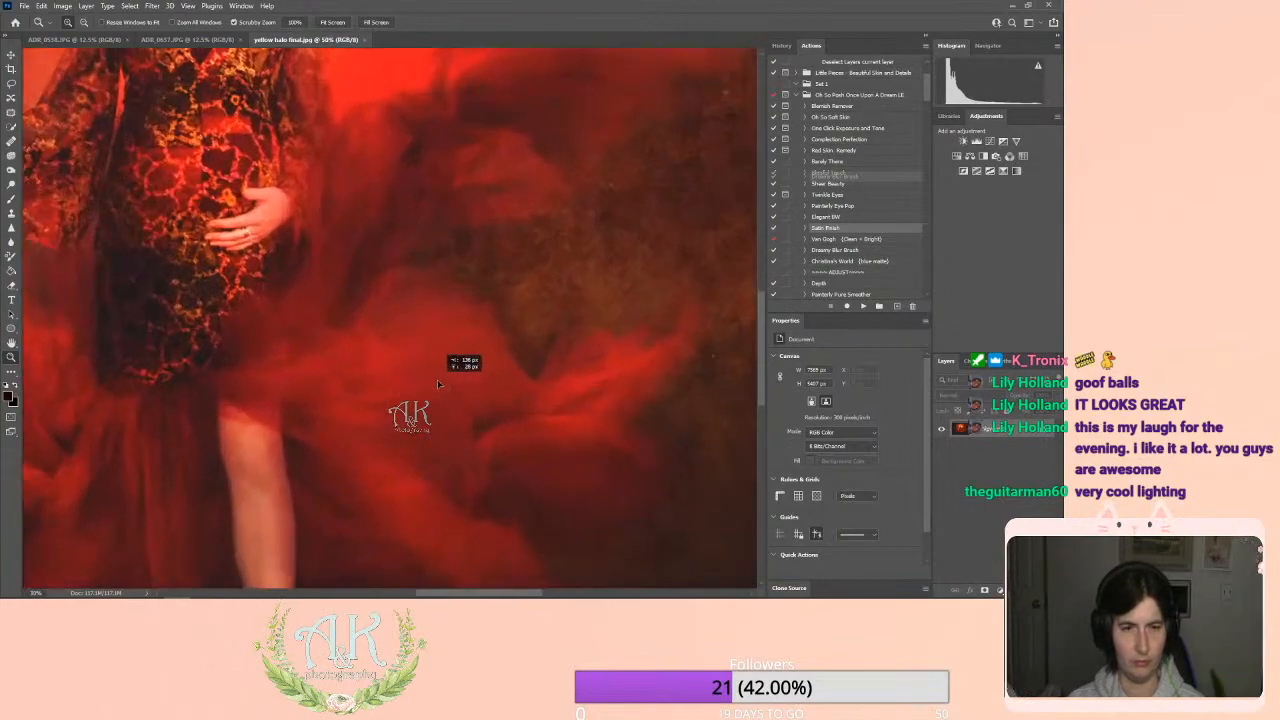
left_click_drag(437, 380, 433, 382)
key("Return")
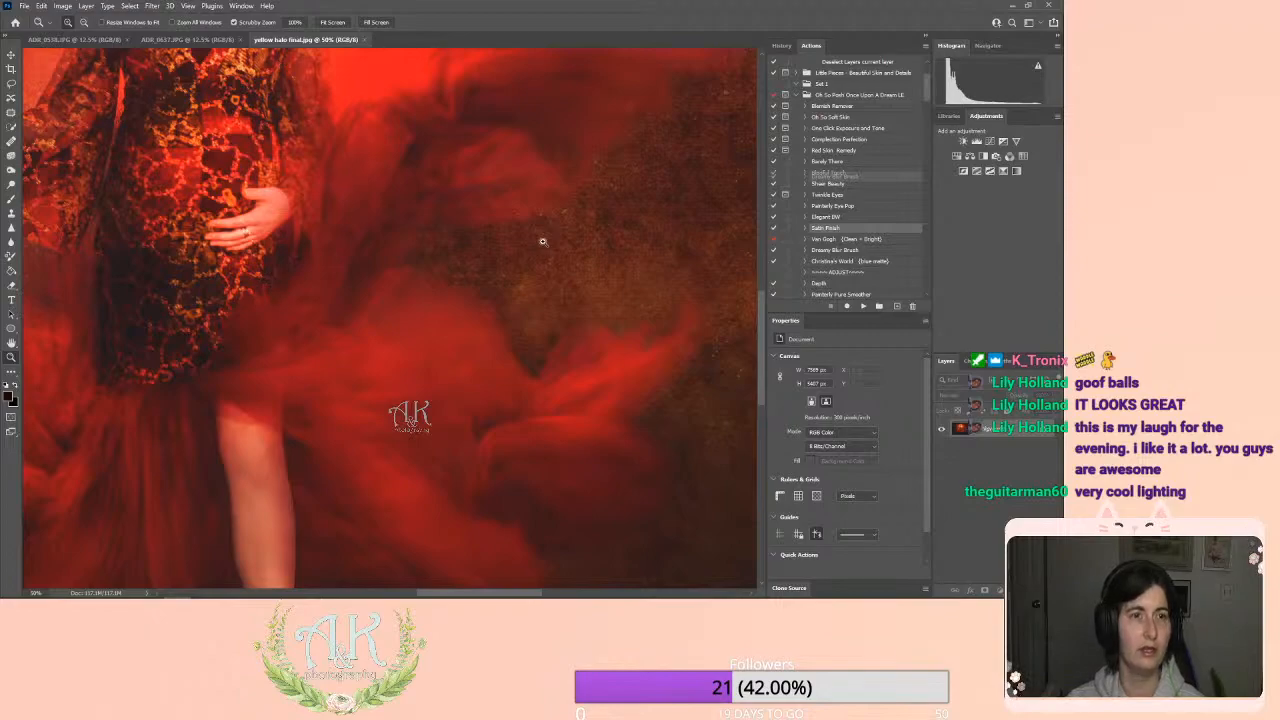
left_click(47, 25)
left_click(49, 26)
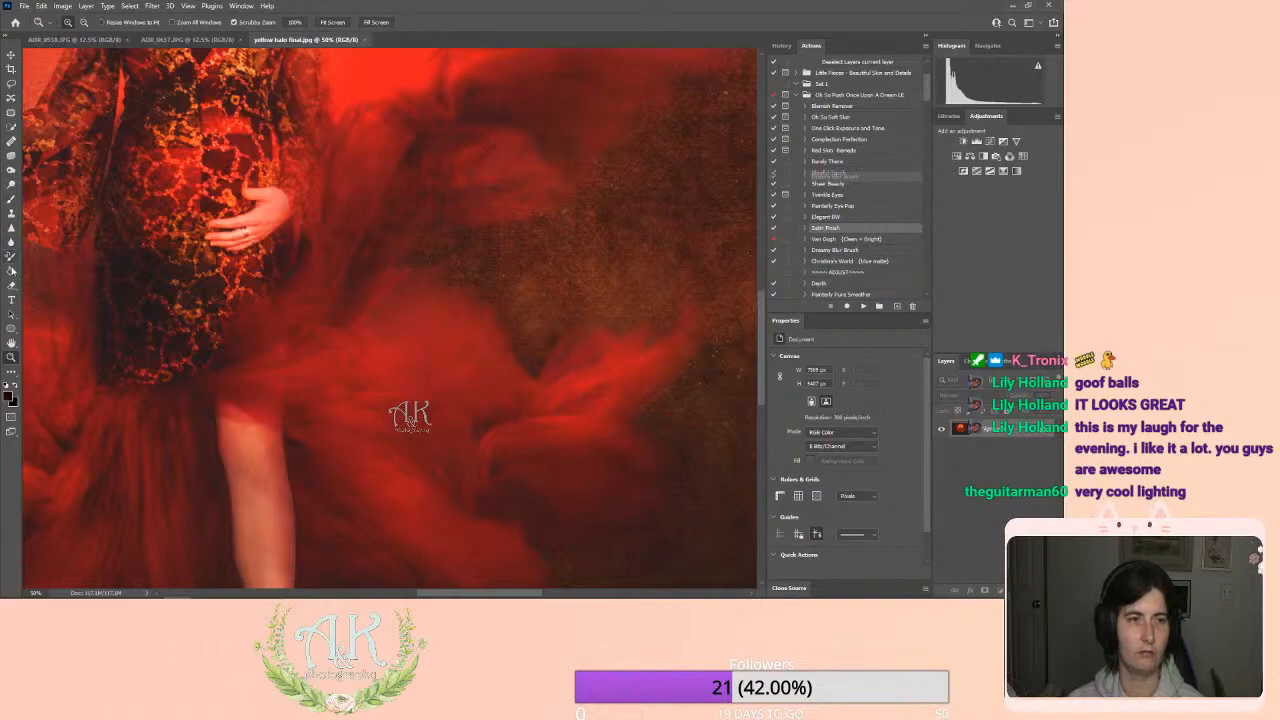
Inspect the halo composite across the dress, the outstretched hand's red fabric and the crowned head, ending with the whole image in view.
left_click(11, 343)
left_click_drag(251, 313, 517, 485)
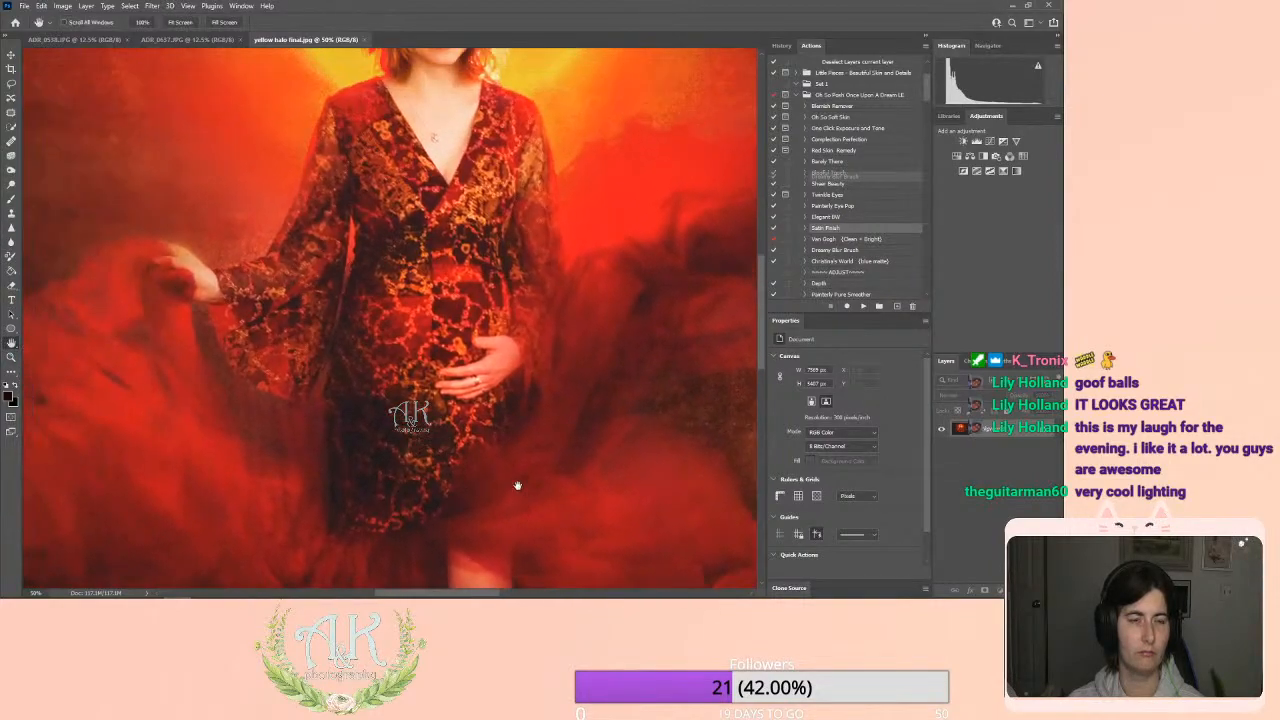
left_click_drag(306, 414, 229, 177)
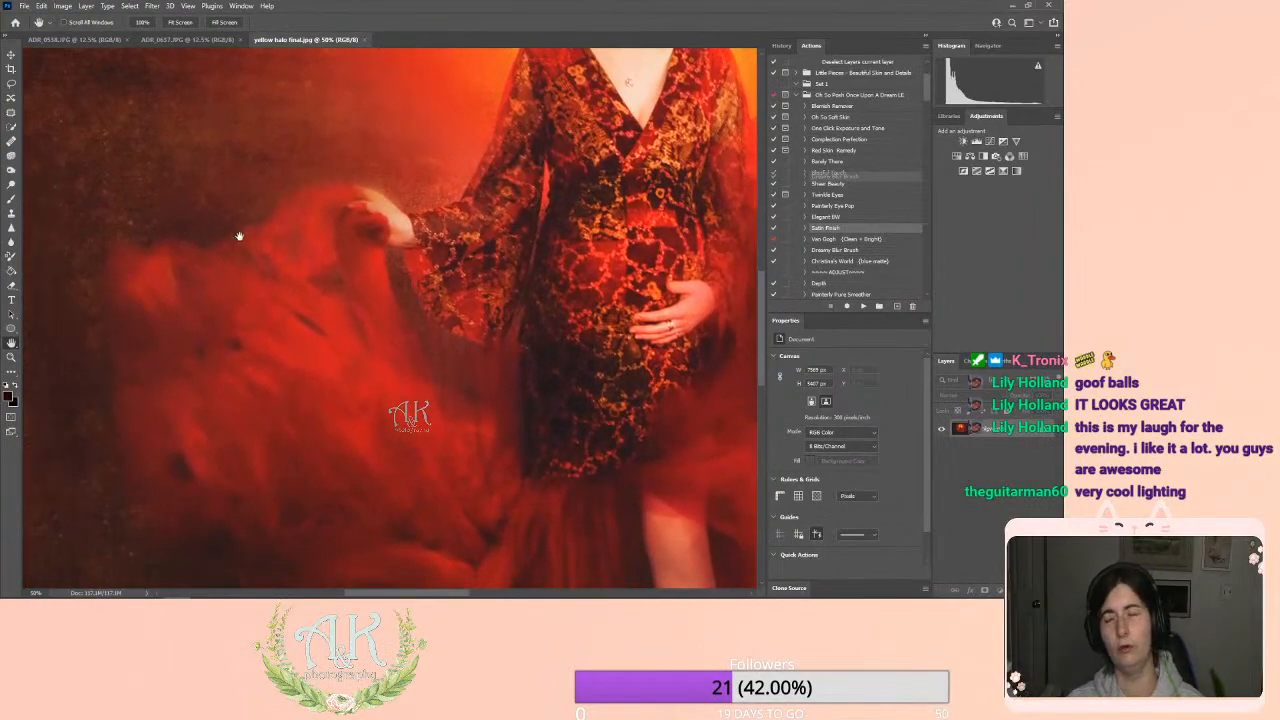
left_click_drag(289, 426, 103, 323)
left_click_drag(586, 518, 383, 383)
left_click_drag(426, 266, 577, 386)
left_click_drag(581, 138, 604, 179)
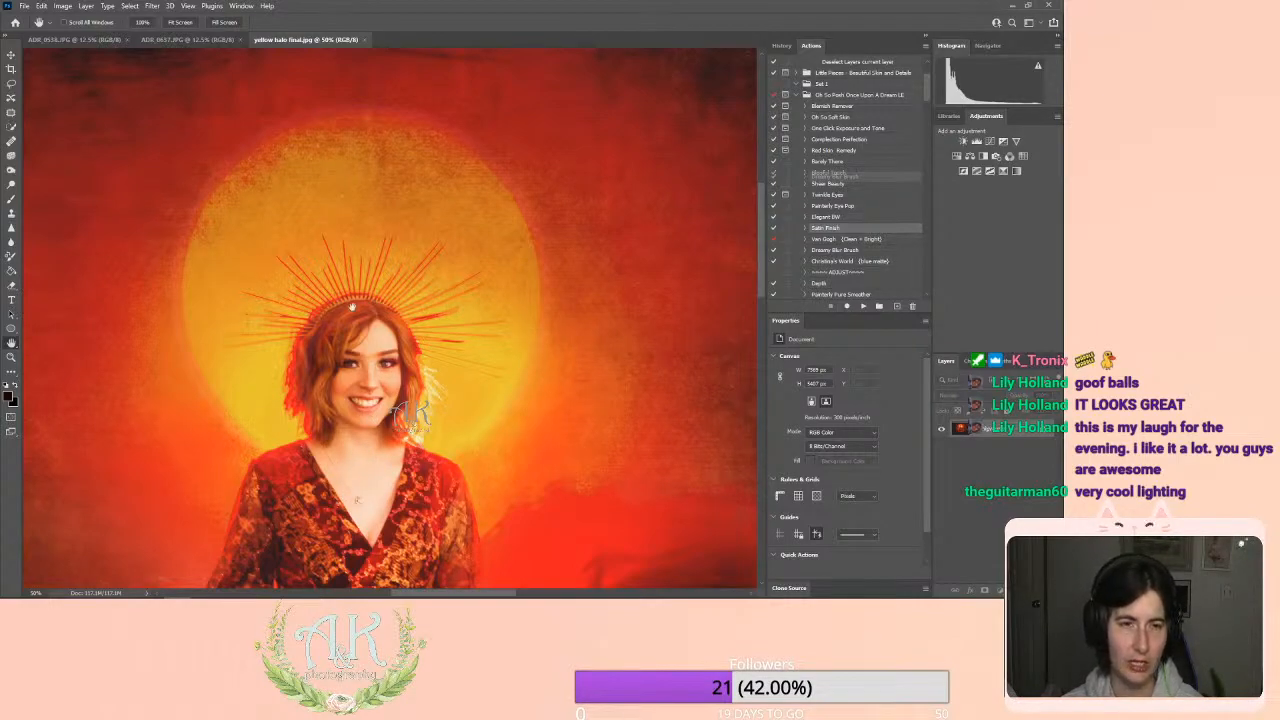
key("z")
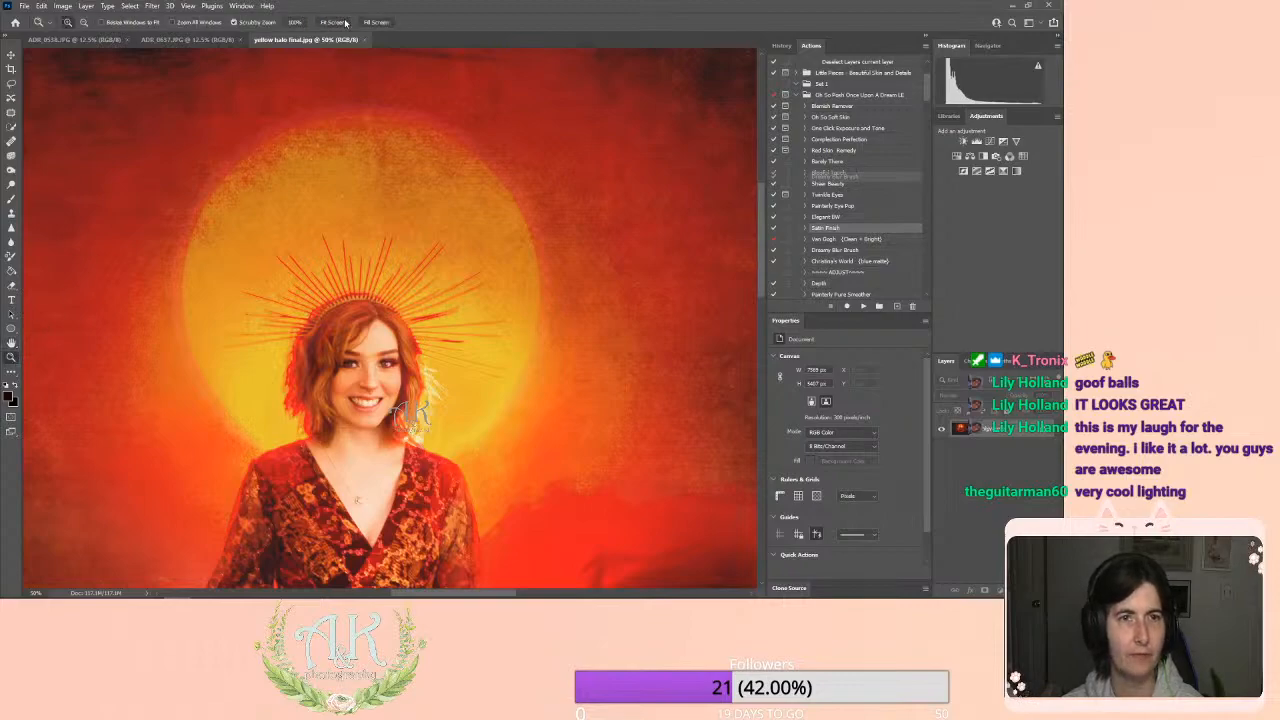
left_click(345, 22)
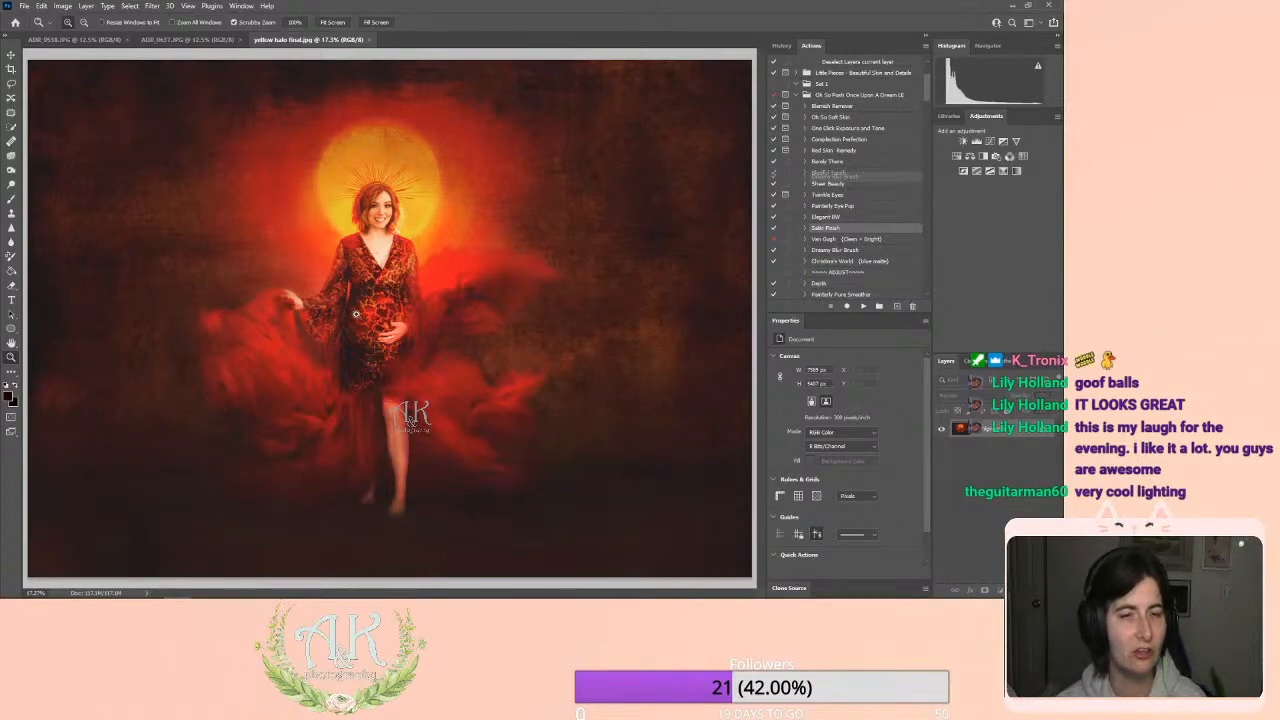
Examine the patterned dress over the belly and its blend into the red clouds and textured backdrop, ending on the full composite.
left_click_drag(355, 314, 418, 372)
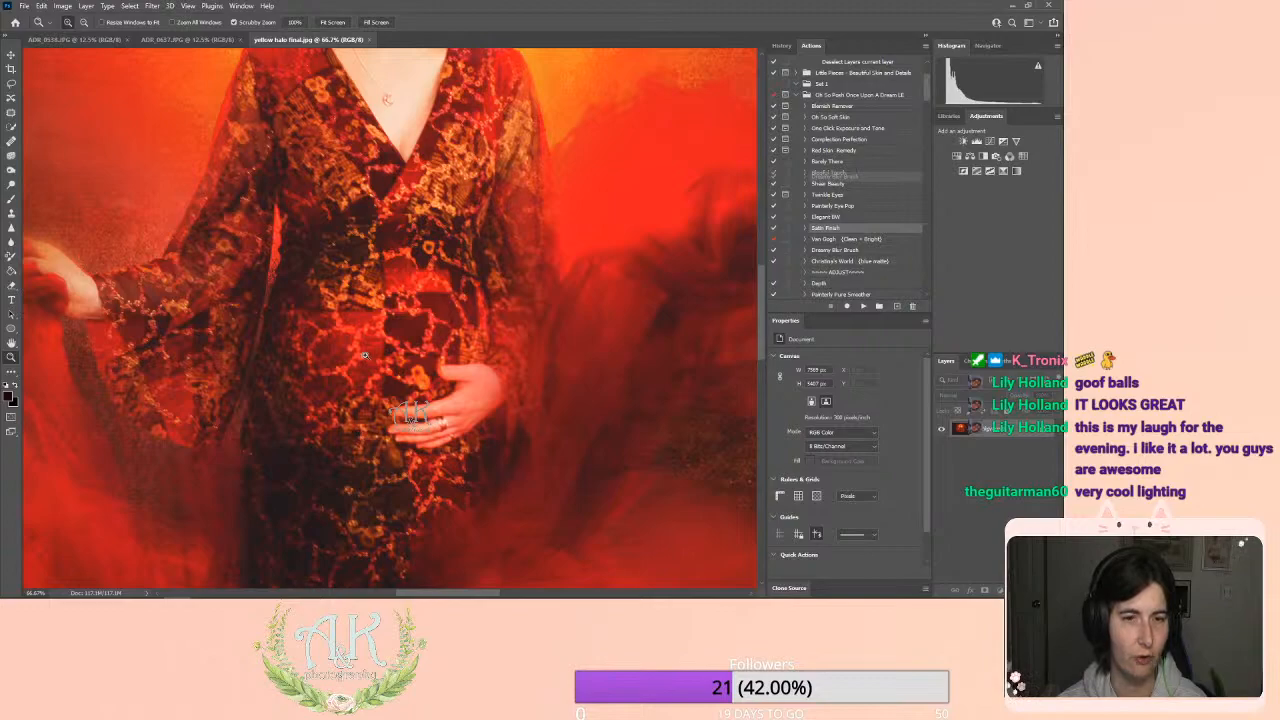
left_click(374, 23)
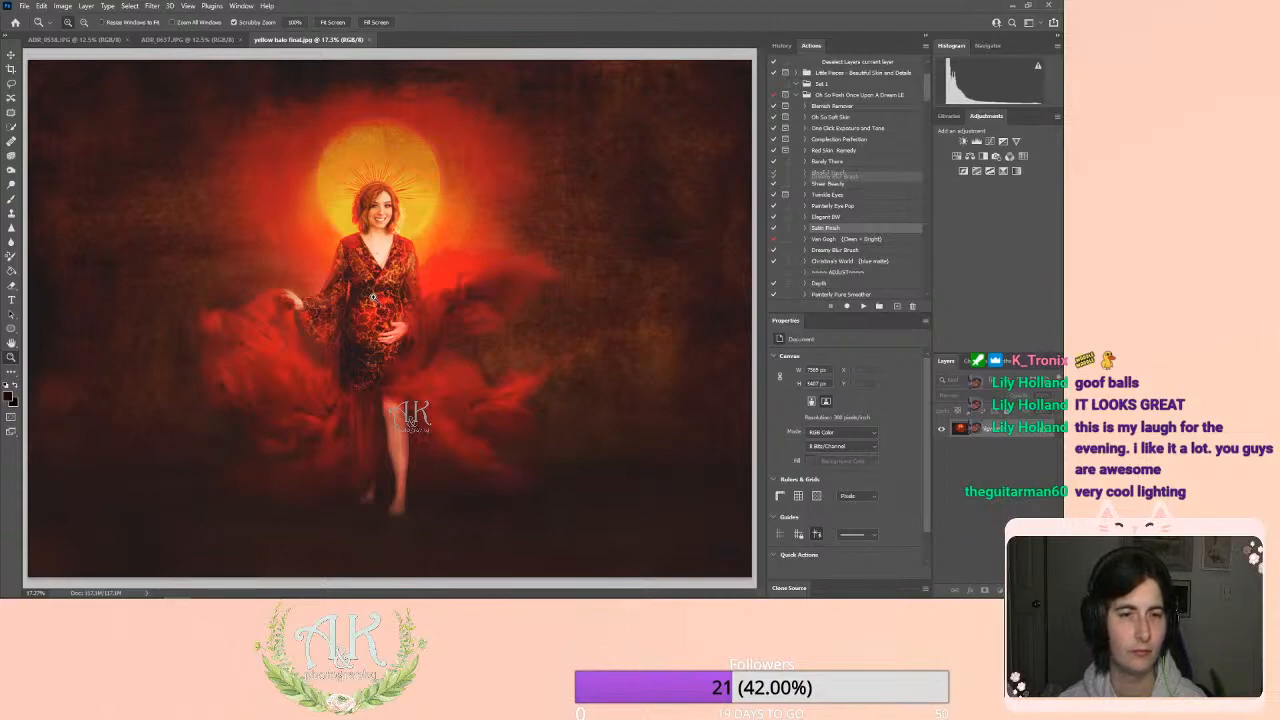
left_click(376, 295)
left_click(376, 295)
left_click(11, 343)
left_click_drag(350, 340, 172, 379)
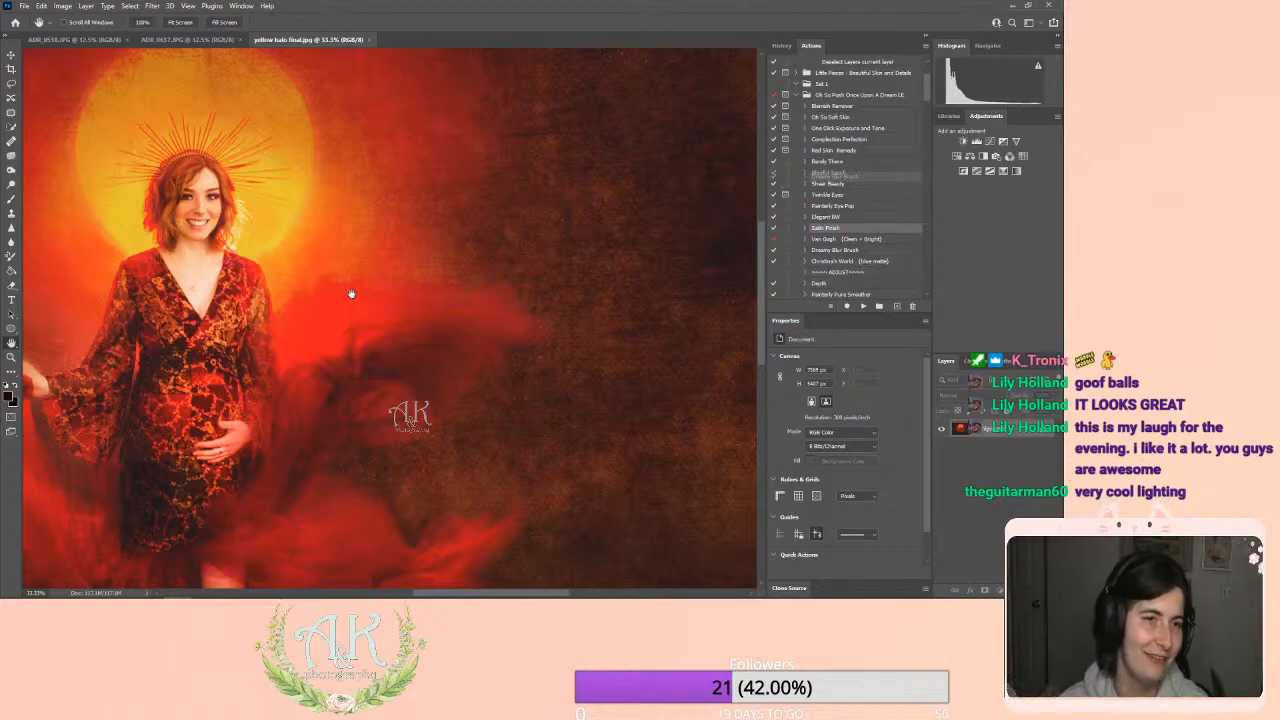
left_click_drag(225, 218, 438, 210)
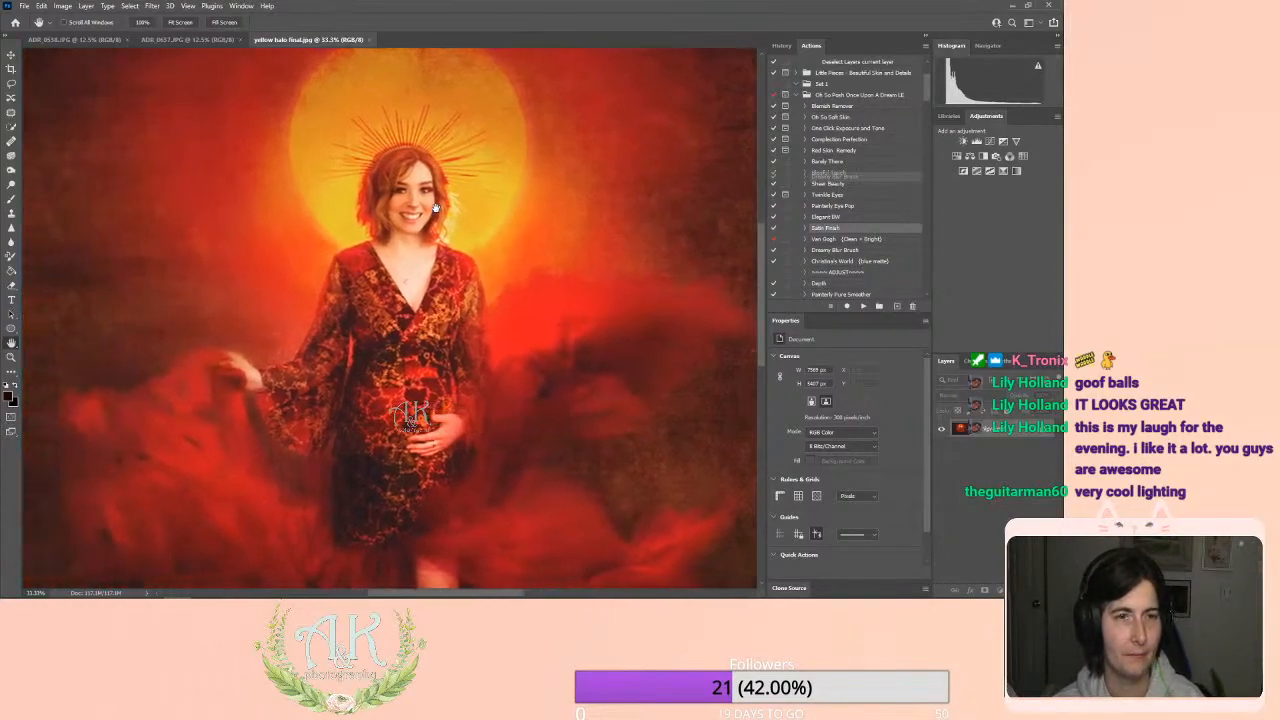
left_click_drag(368, 348, 412, 207)
left_click_drag(546, 252, 484, 291)
key("z")
left_click(346, 22)
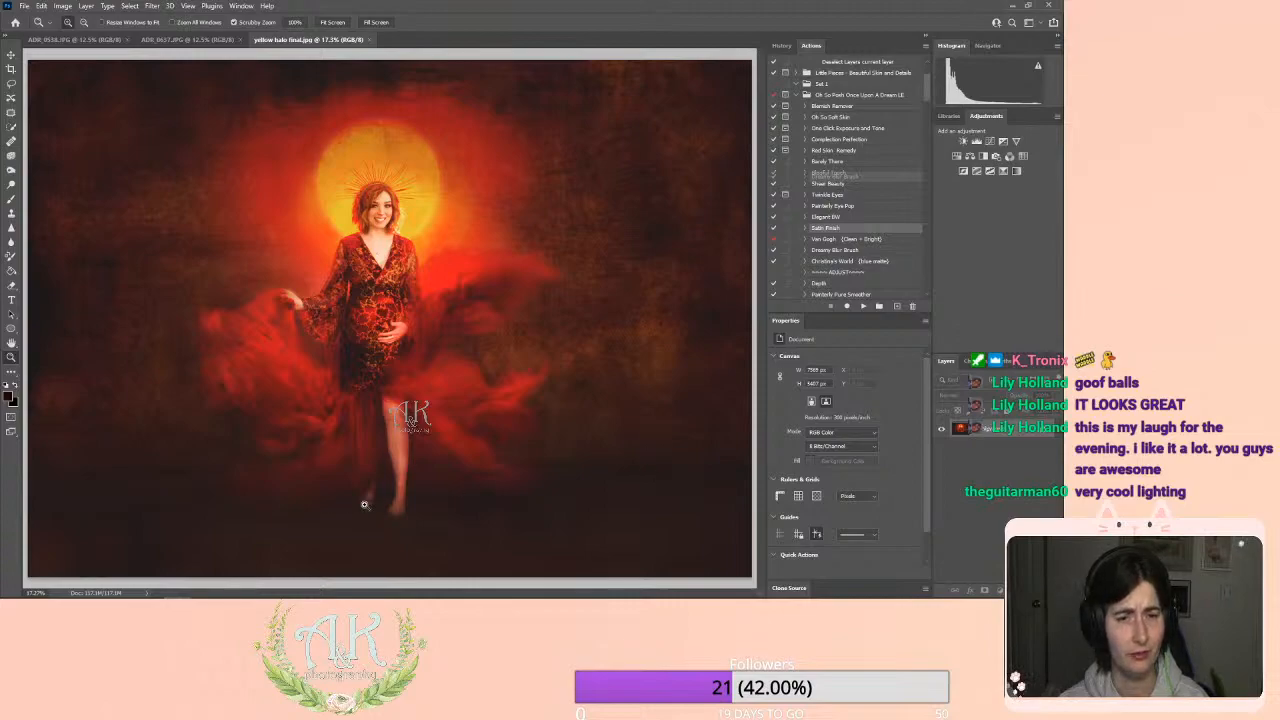
Compare the open curtain portrait, crowned red-gown portrait and halo composite, ending on the crowned red-gown portrait.
left_click(190, 39)
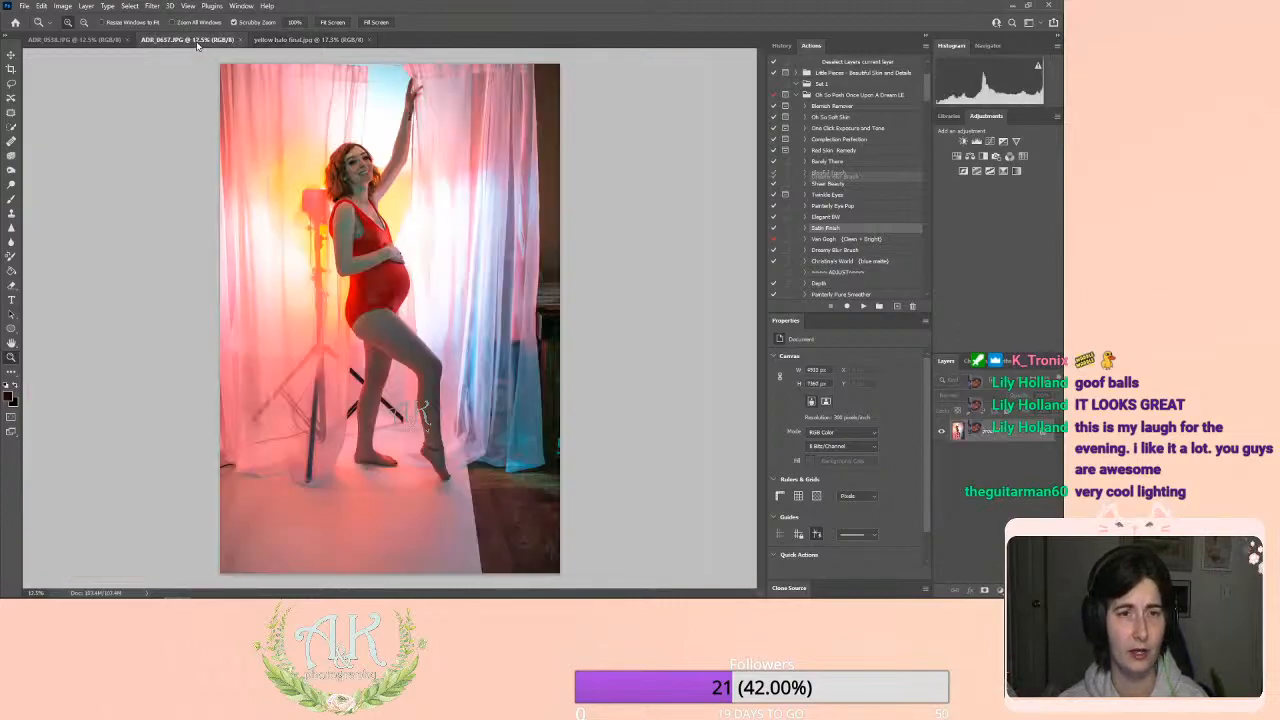
left_click(86, 40)
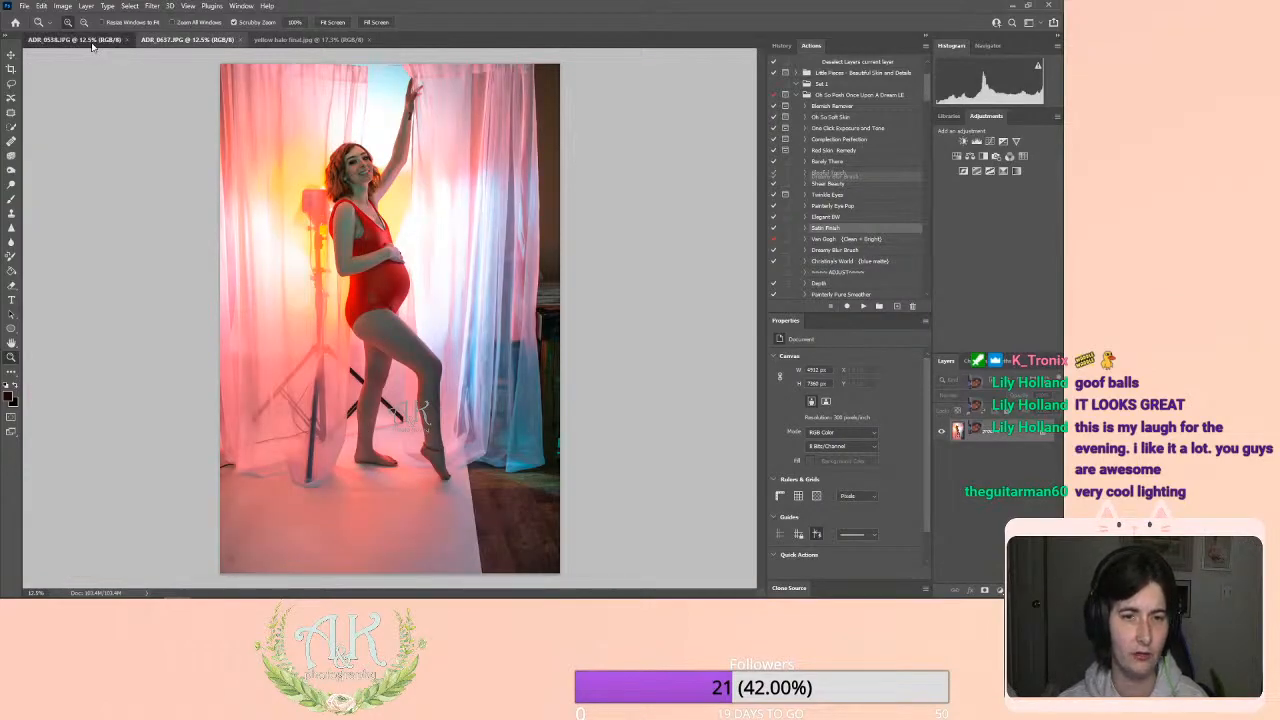
left_click(185, 40)
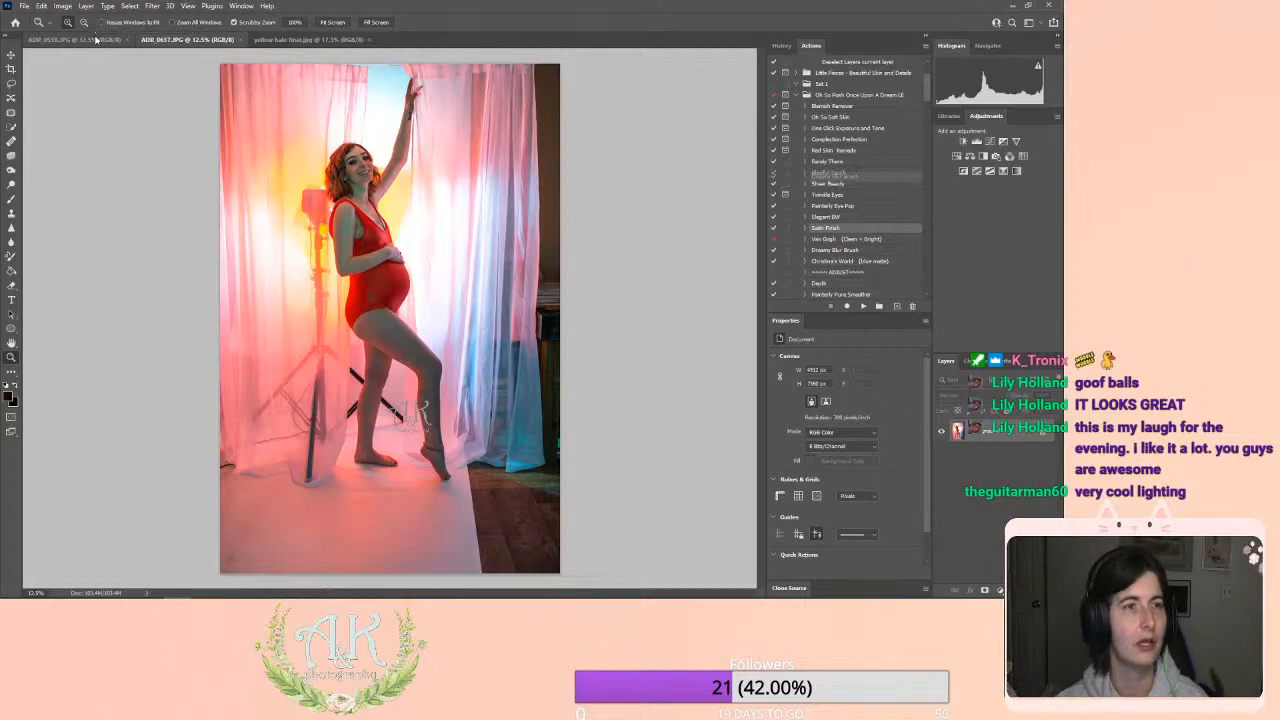
left_click(95, 39)
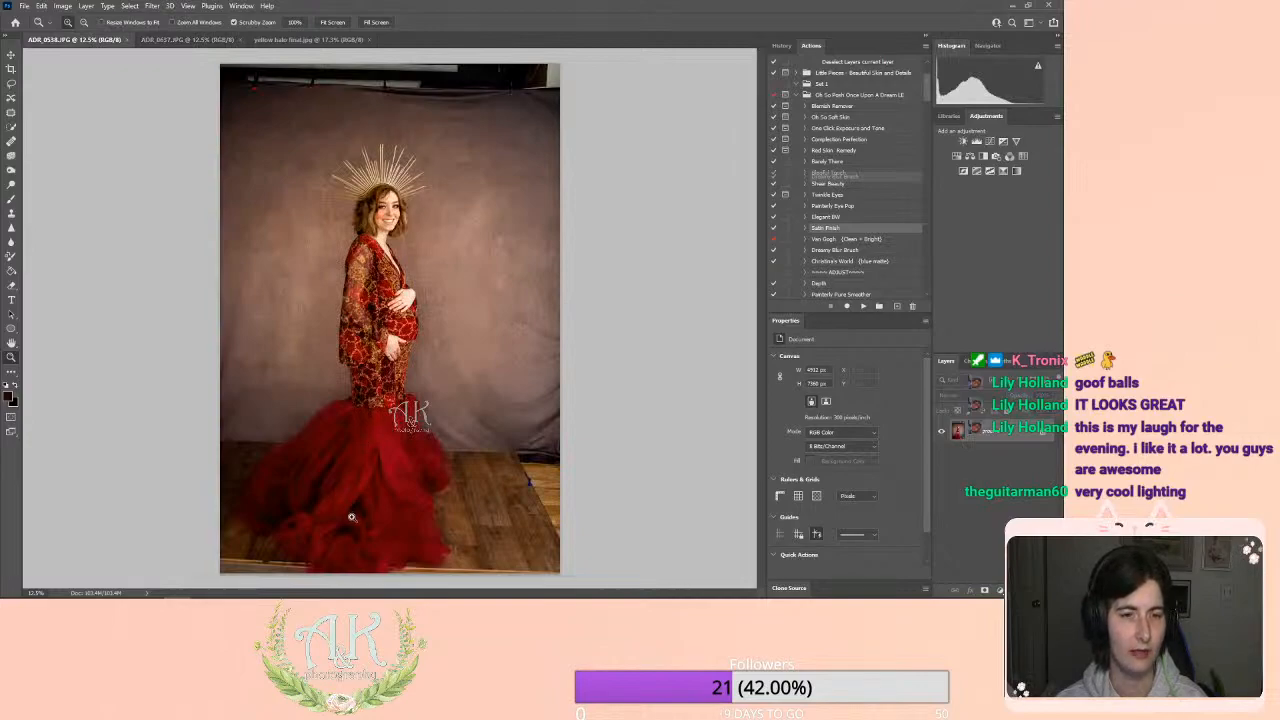
left_click(313, 38)
left_click(108, 42)
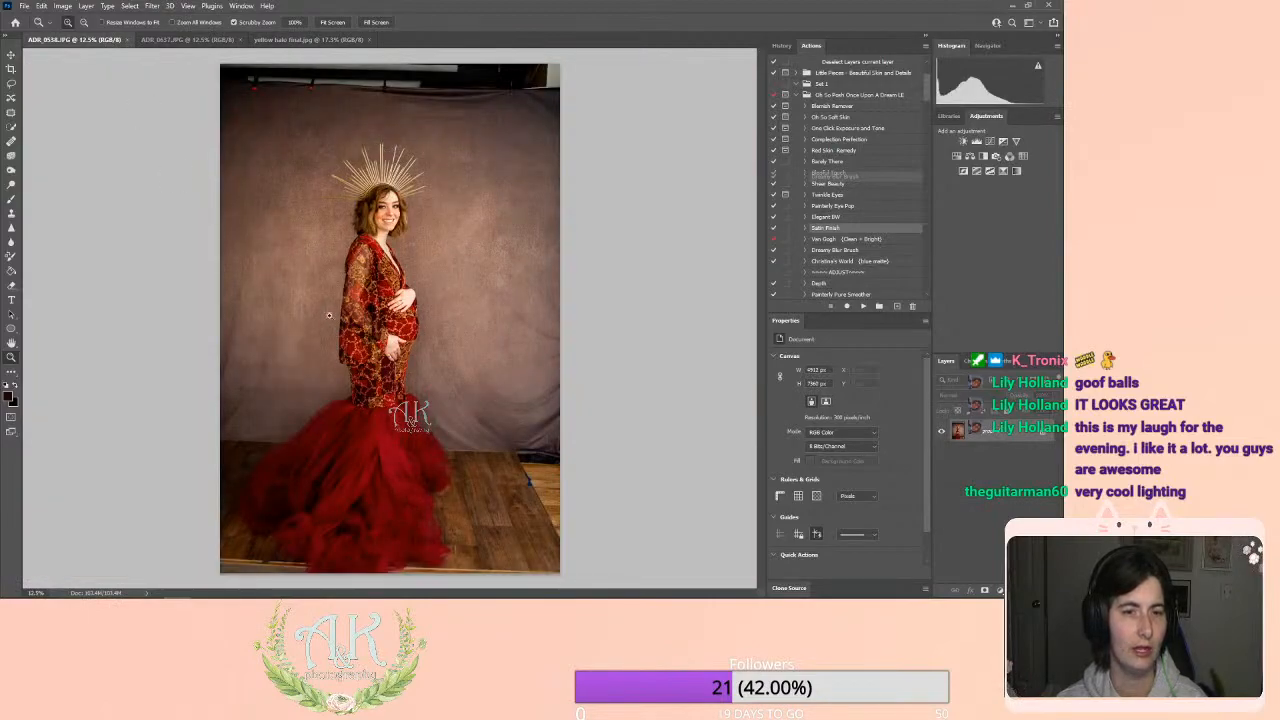
Open ADR_0522 from the edits folder, the landscape shot with the child beside the flowing red dress.
left_click(24, 6)
left_click(36, 28)
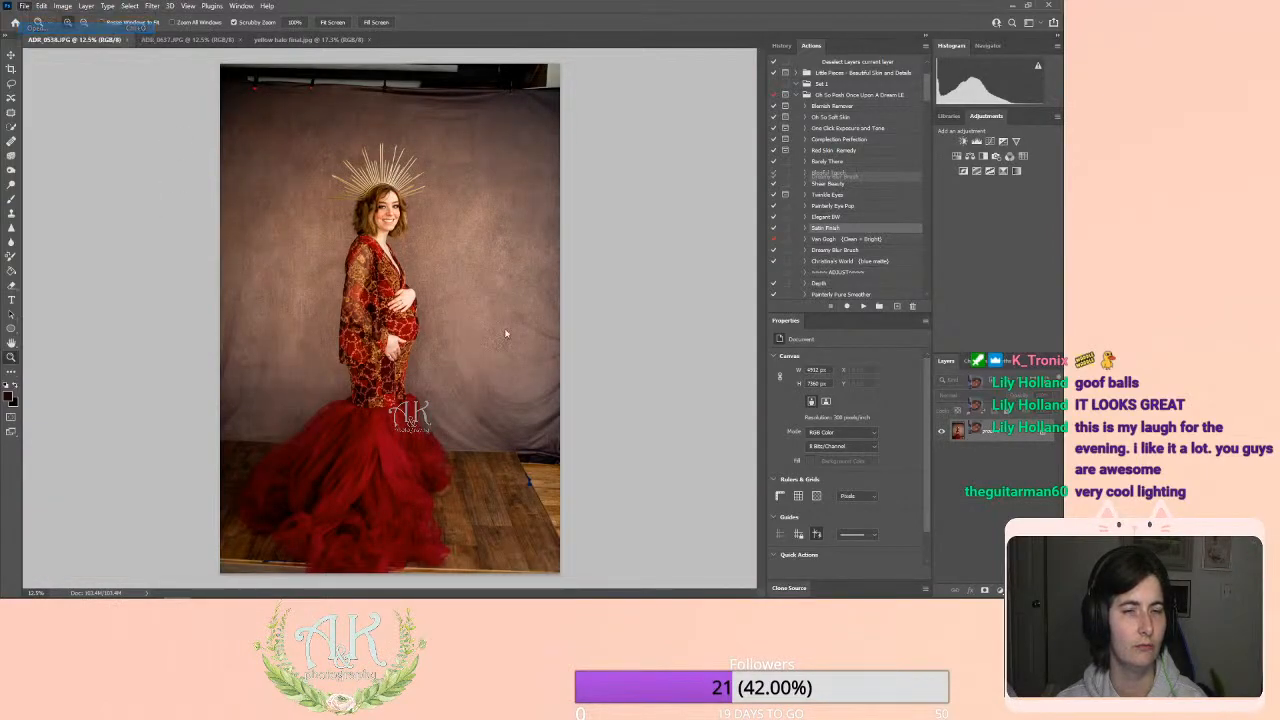
scroll(771, 270, "down", 1)
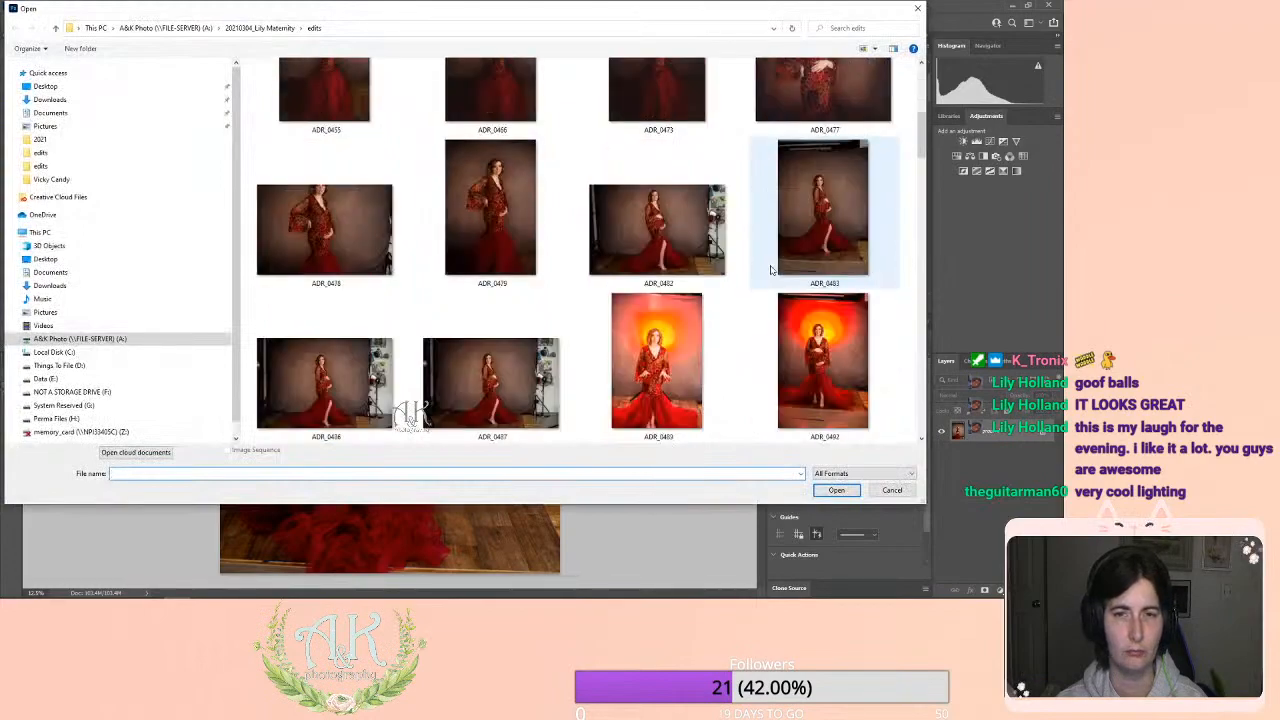
scroll(771, 270, "down", 4)
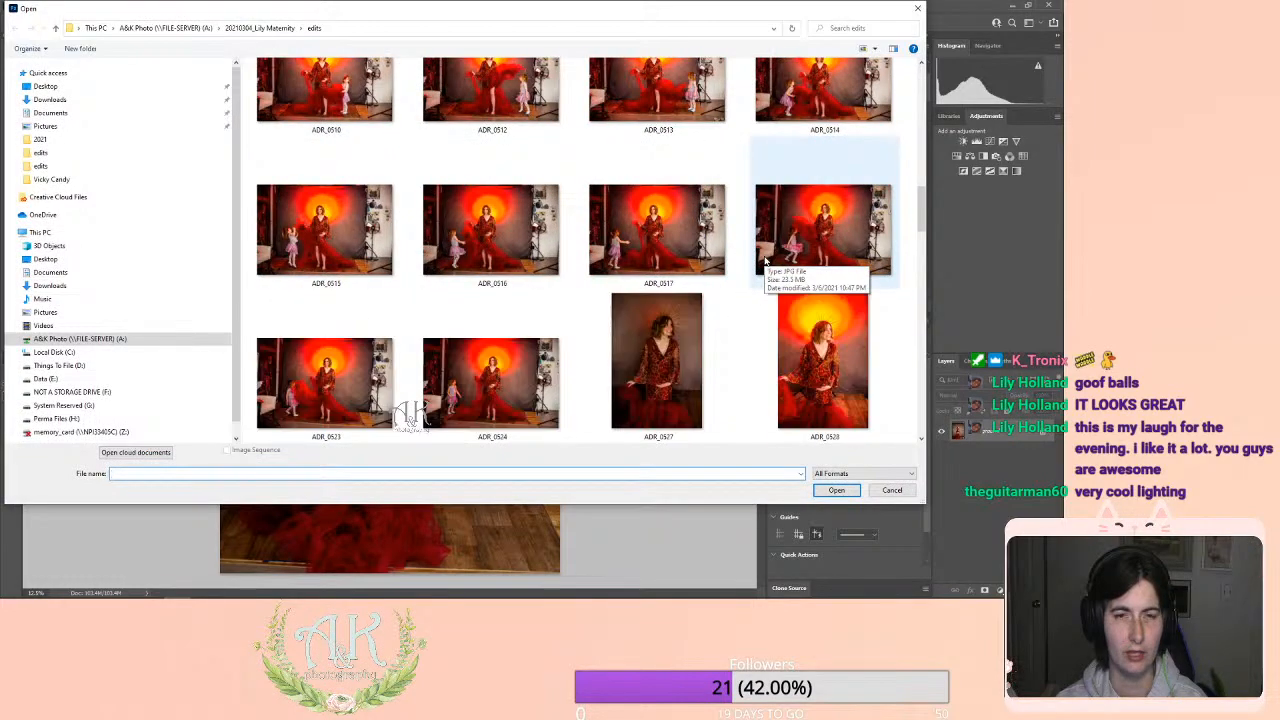
left_click(824, 250)
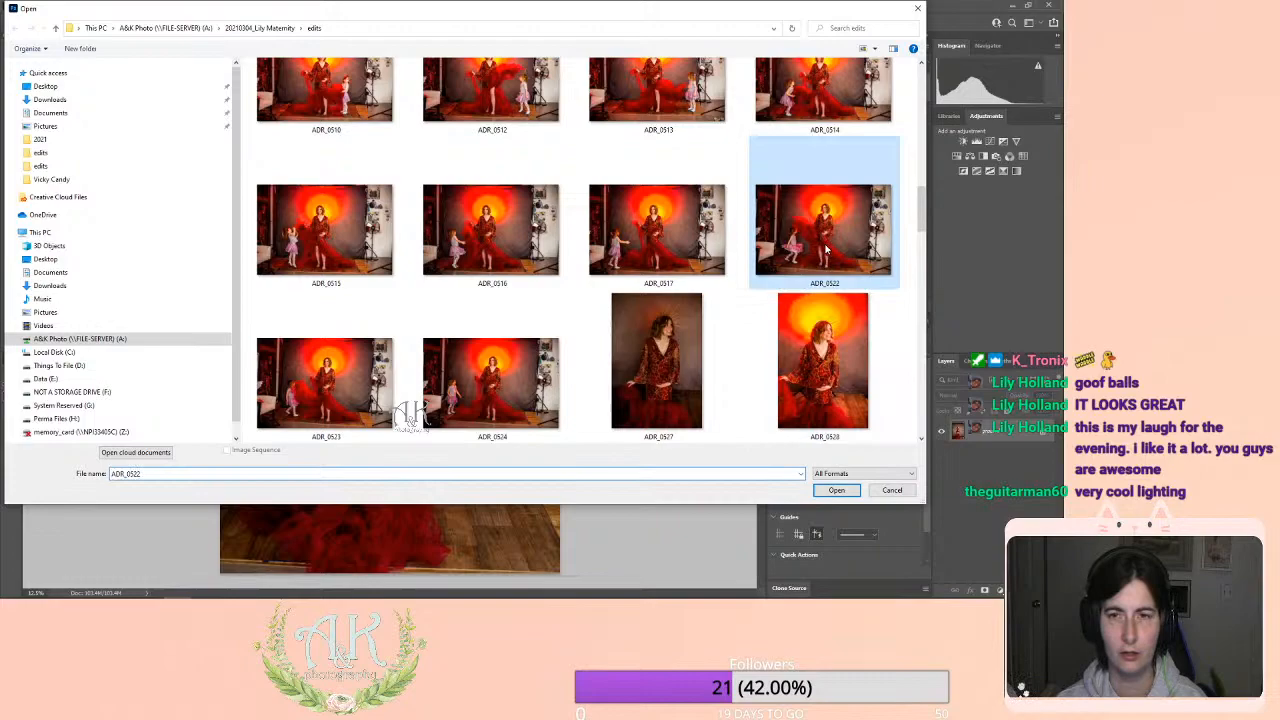
left_click(836, 490)
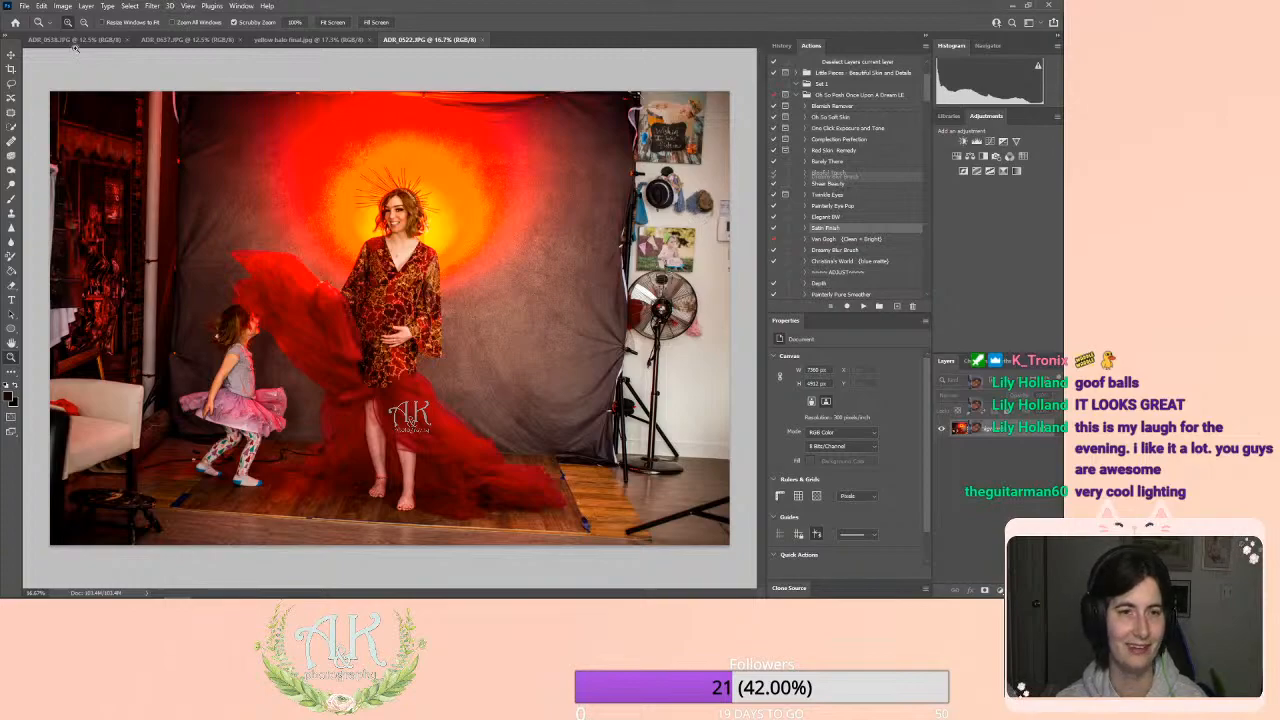
Open ADR_0573 from the edits folder, the green-dress portrait on the white rug, and fit it to the screen.
left_click(24, 6)
left_click(45, 26)
scroll(650, 300, "down", 5)
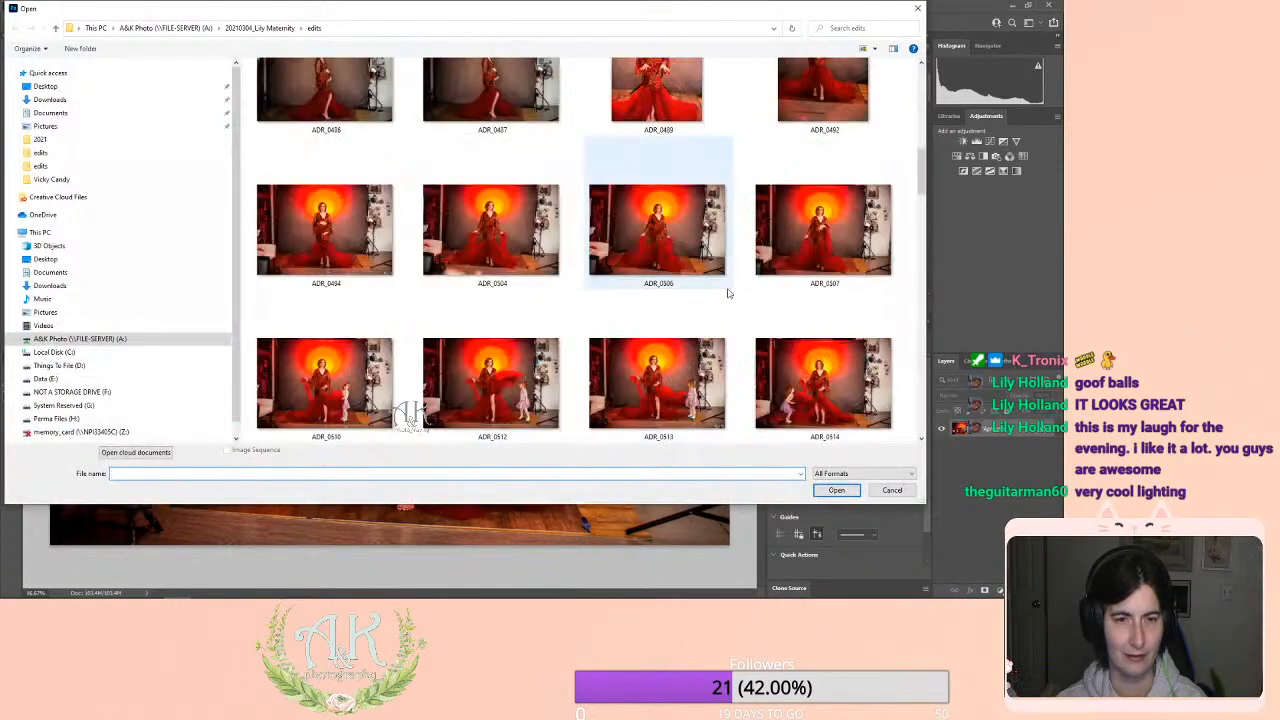
scroll(860, 272, "down", 10)
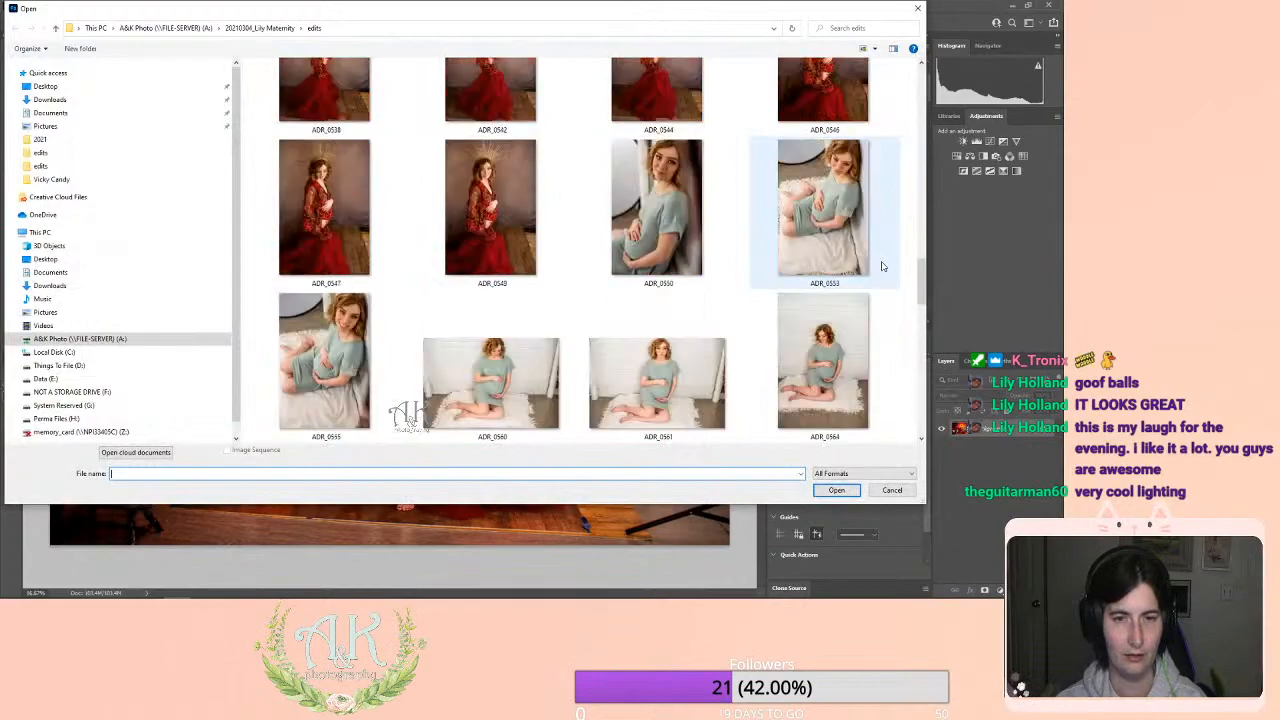
scroll(760, 200, "down", 1)
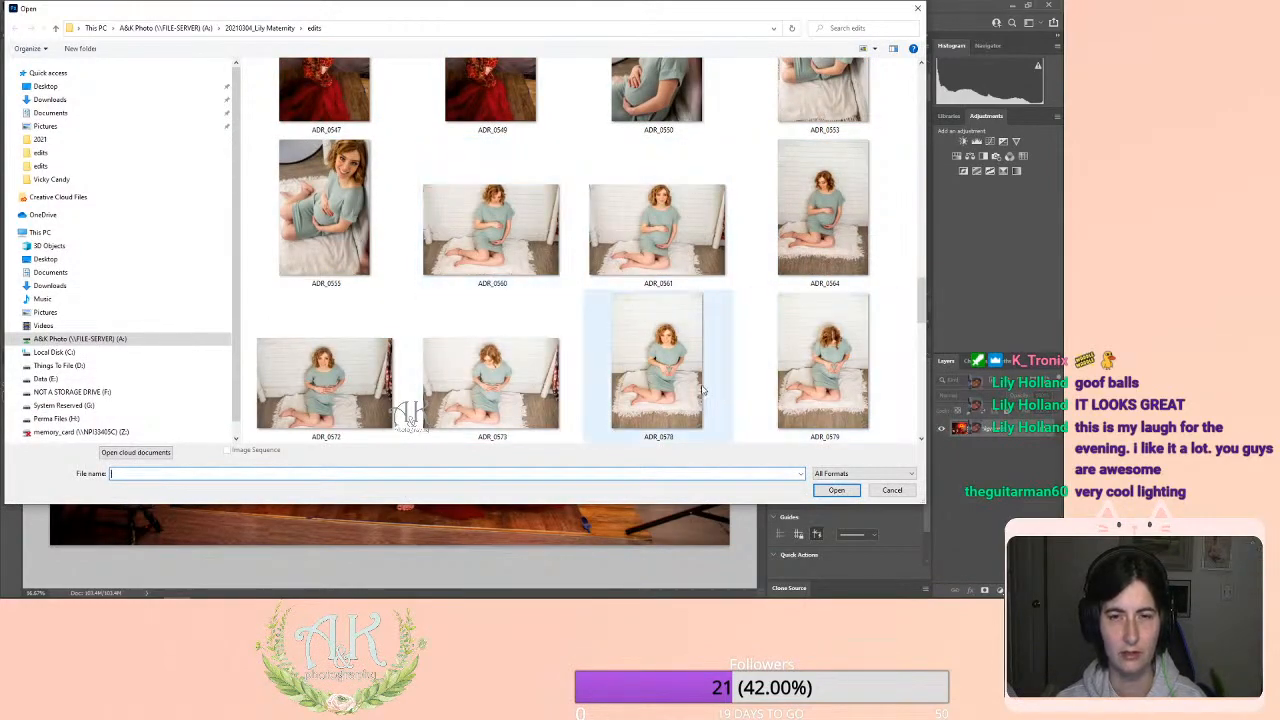
left_click(495, 385)
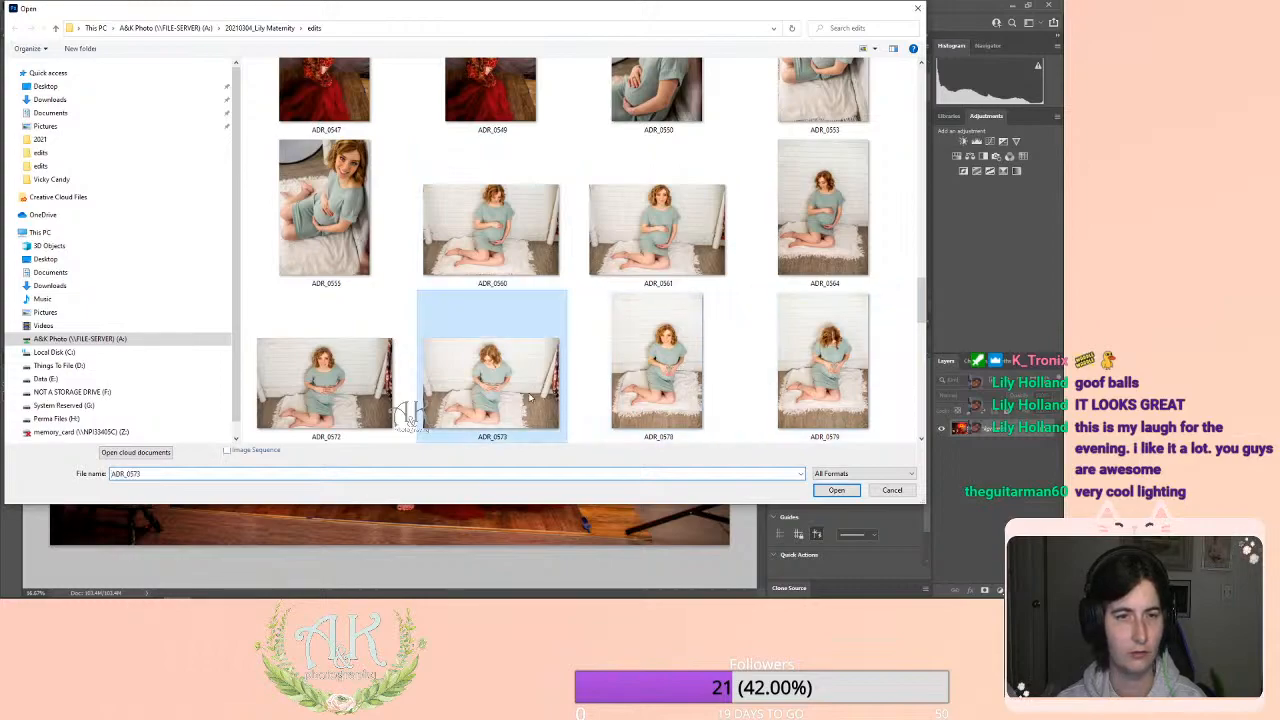
left_click(833, 489)
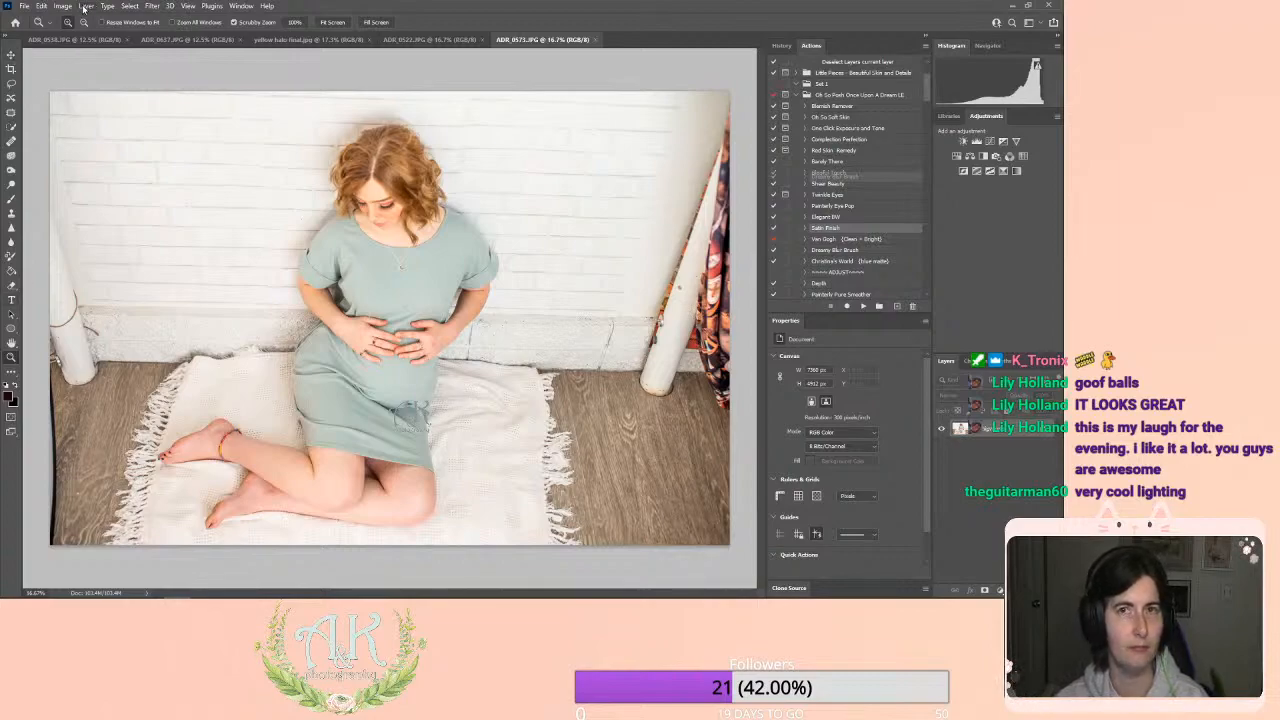
left_click(338, 24)
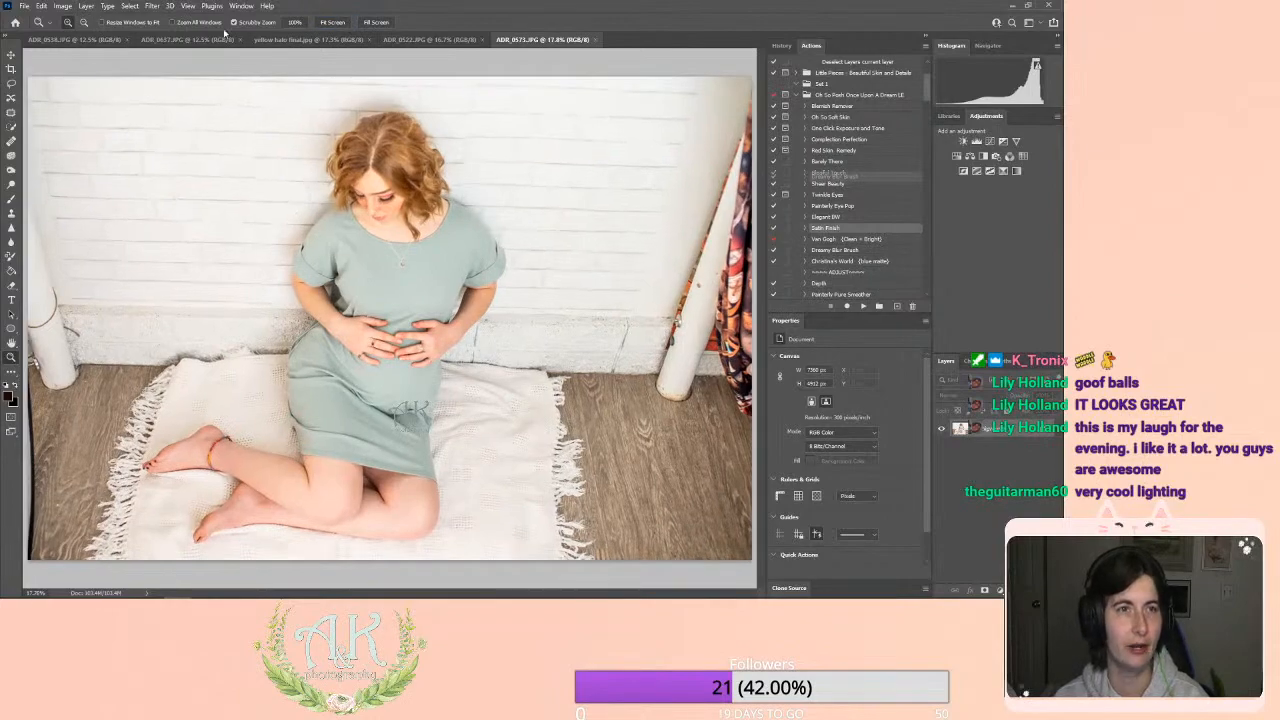
Review the yellow halo composite and the crowned red-gown portrait, ending on the green-dress portrait ADR_0573.
left_click(188, 40)
left_click(255, 40)
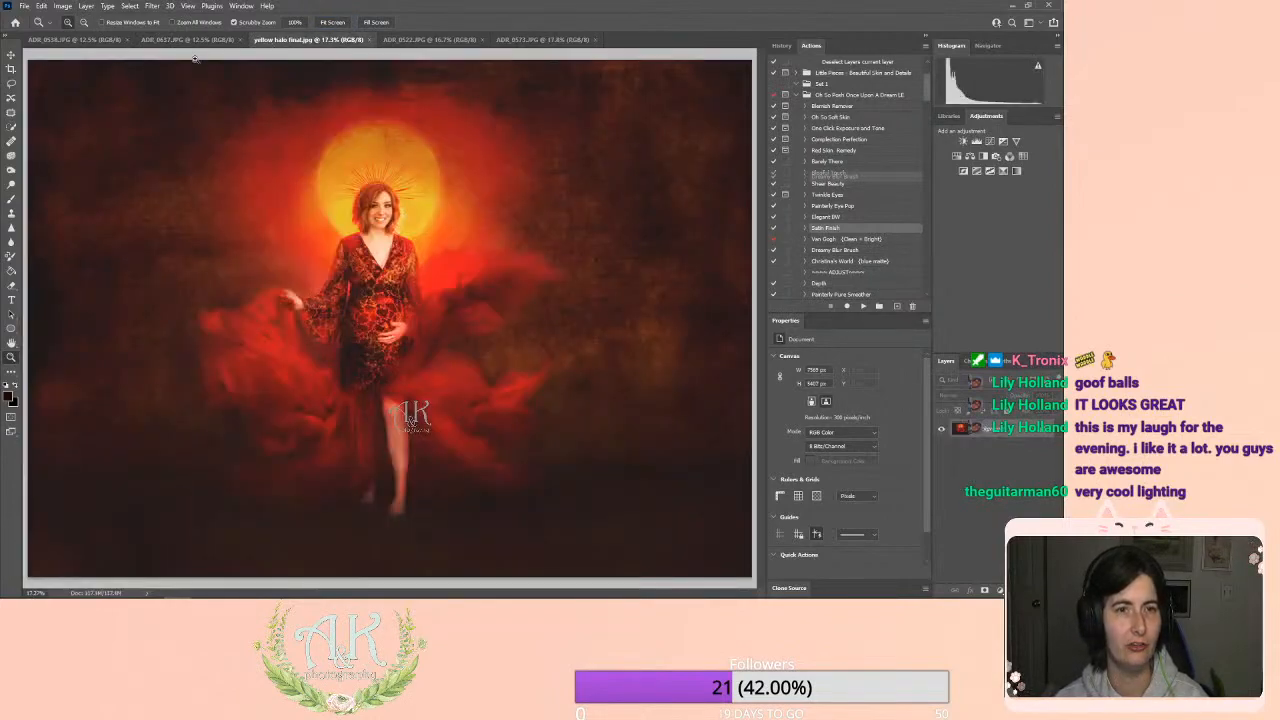
left_click(75, 40)
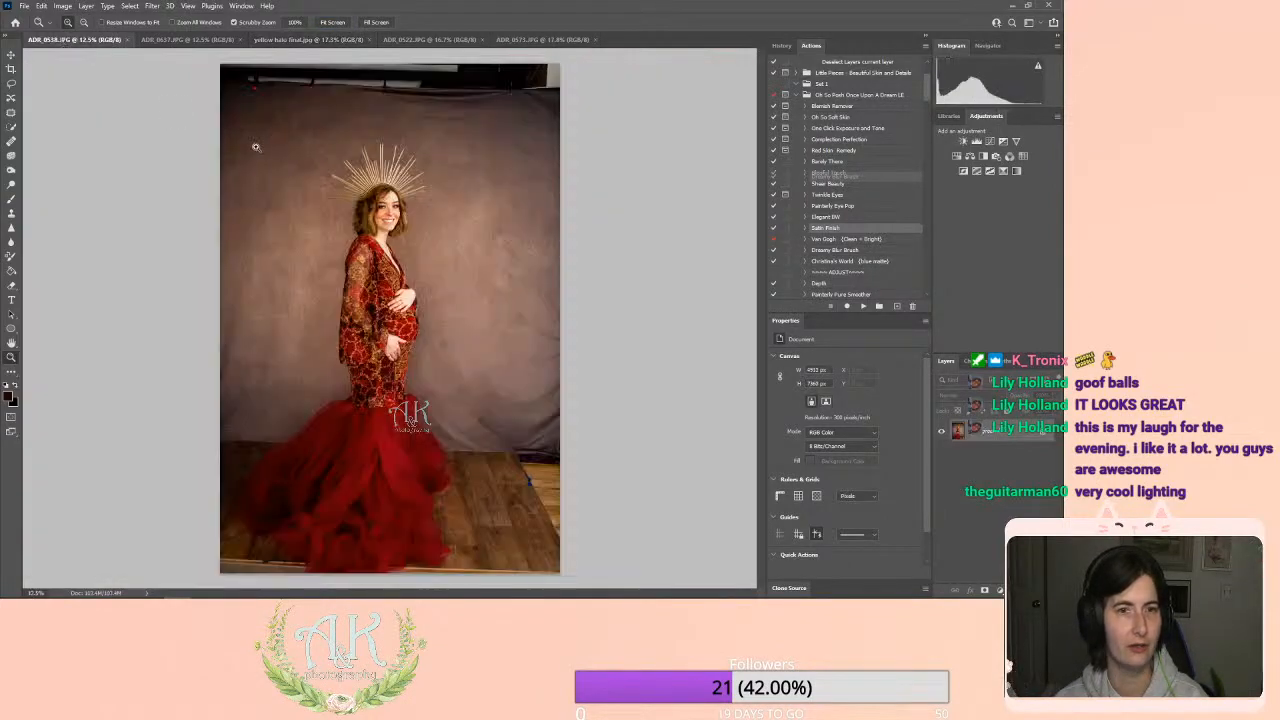
left_click(520, 40)
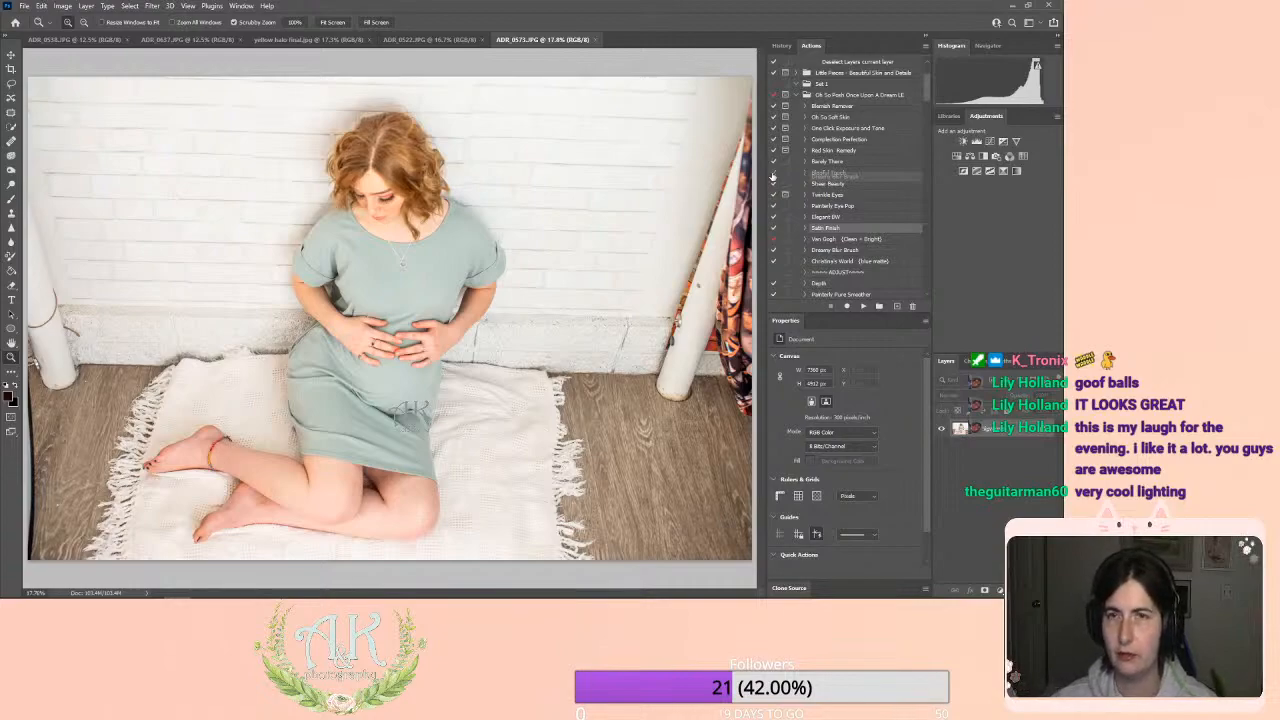
mouse_move(900, 597)
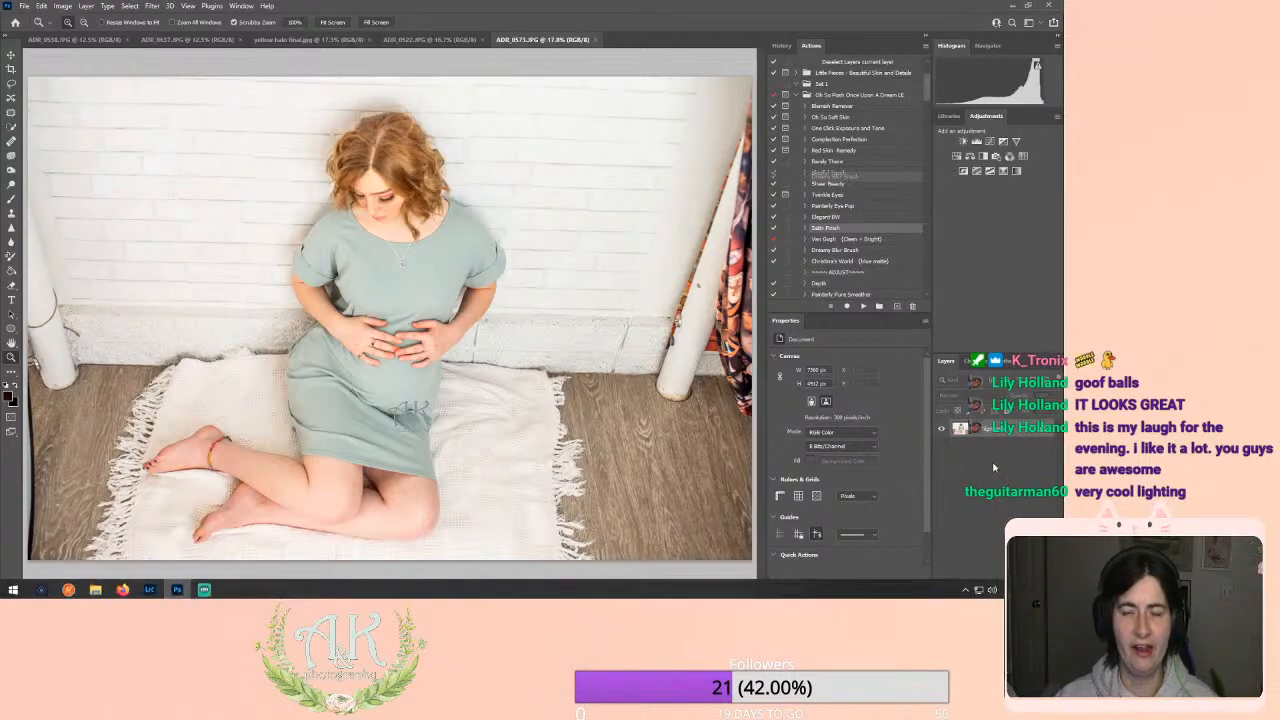